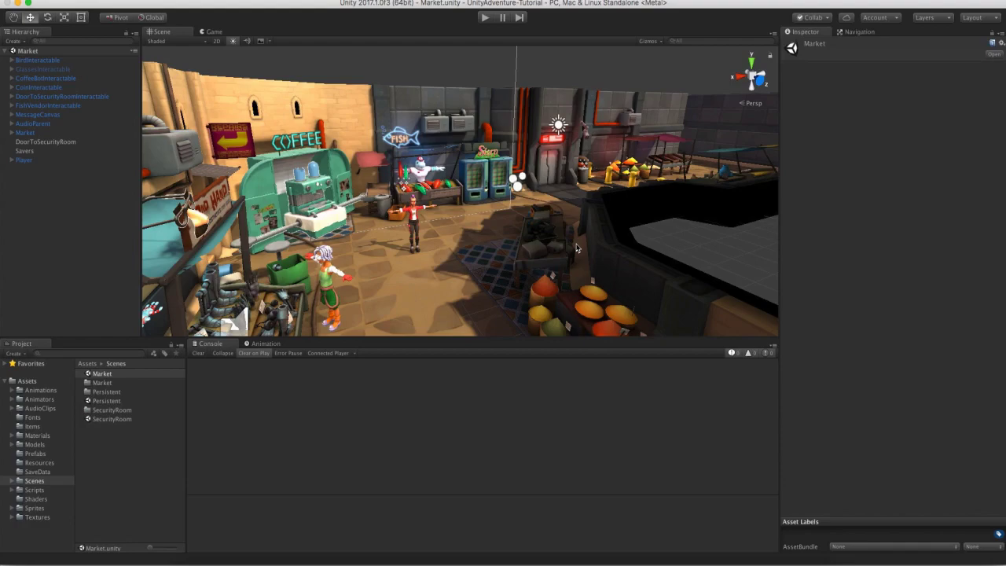
Look over the Market scene from a different angle and clear the current selection.
left_click_drag(576, 248, 502, 240, "alt")
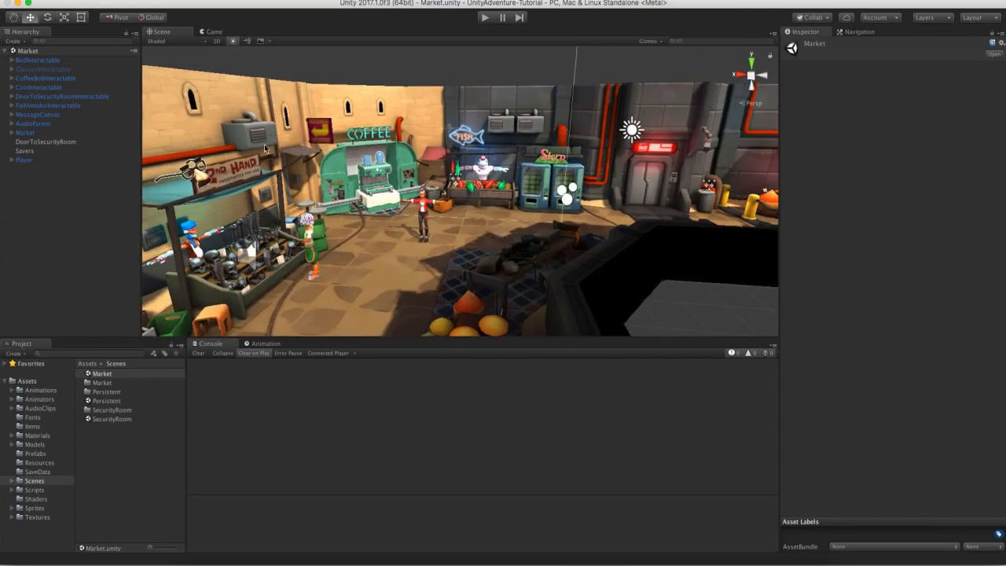
left_click(80, 194)
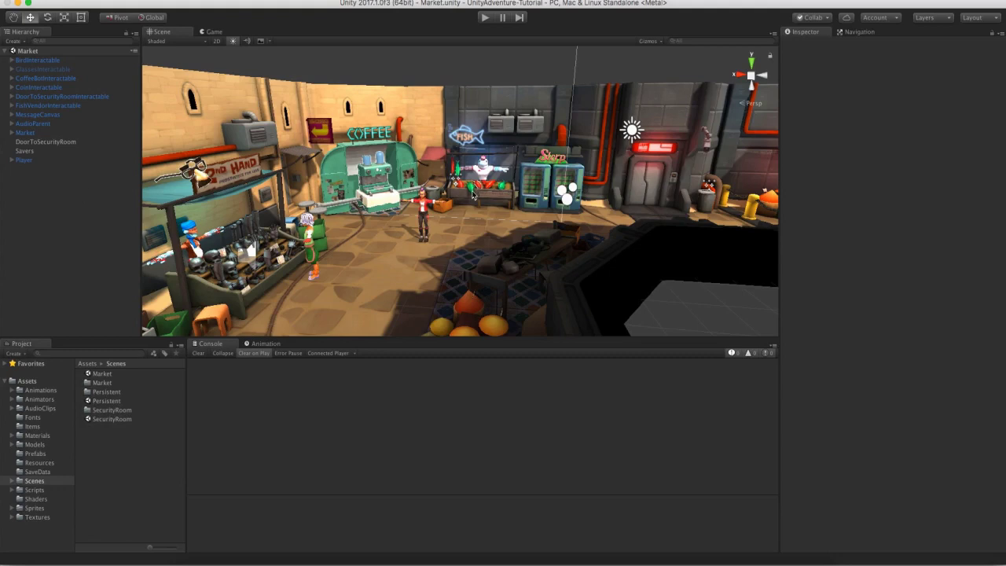
Switch to the browser and highlight the title "Adventure - Sample Game" on its Asset Store page.
left_click(542, 560)
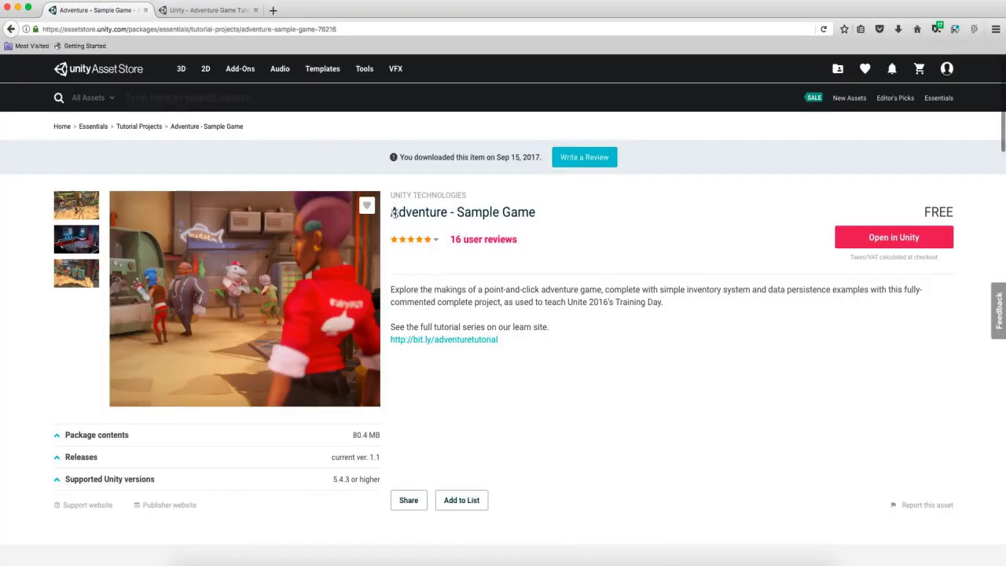
left_click_drag(393, 212, 534, 212)
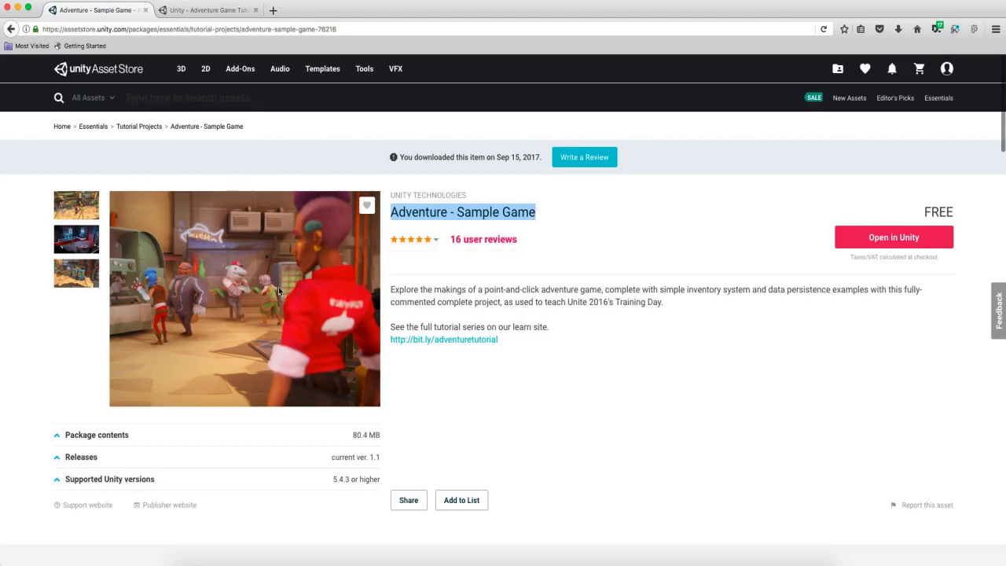
Look through the Adventure Game Tutorial page on the Unity Learn site, including its Training Day Phases list.
left_click(196, 11)
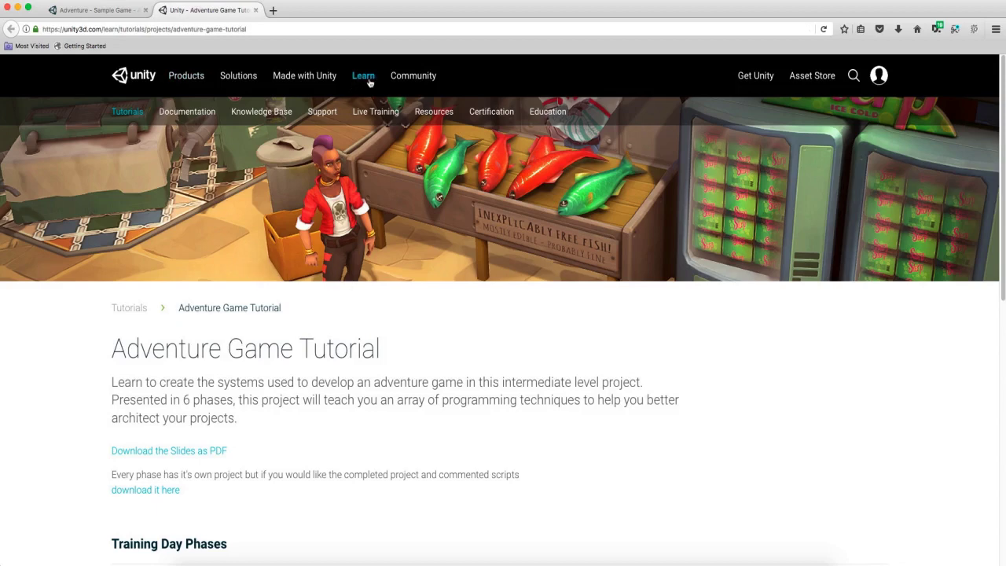
scroll(322, 252, "down", 3)
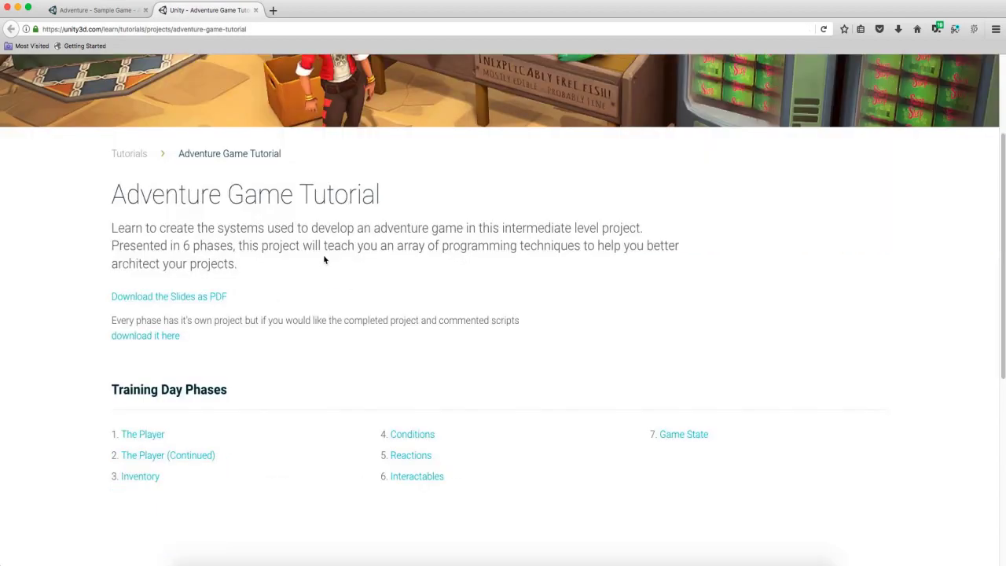
scroll(323, 286, "up", 3)
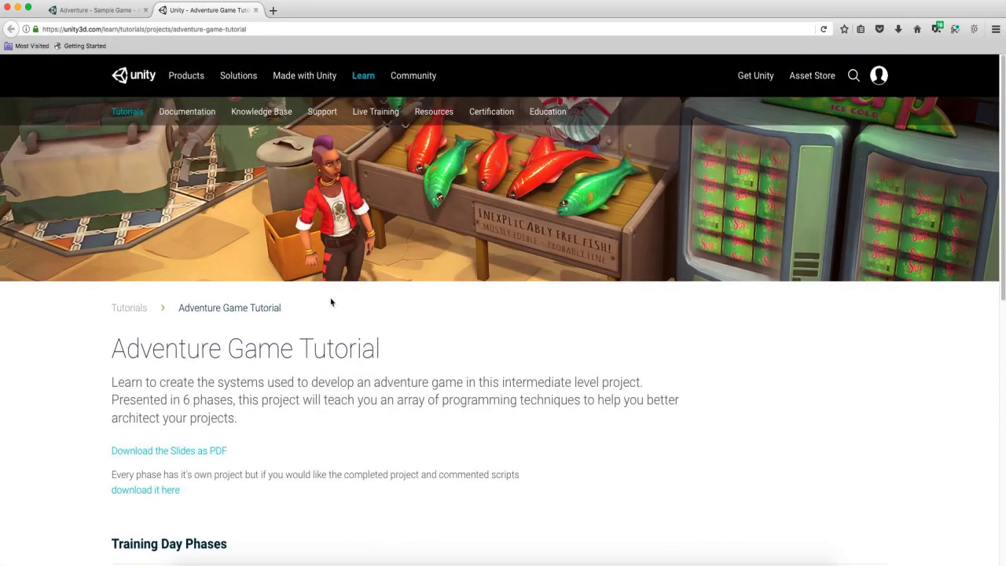
Switch back to Unity and examine the Market scene's stalls and doorway from a higher angle.
left_click(628, 559)
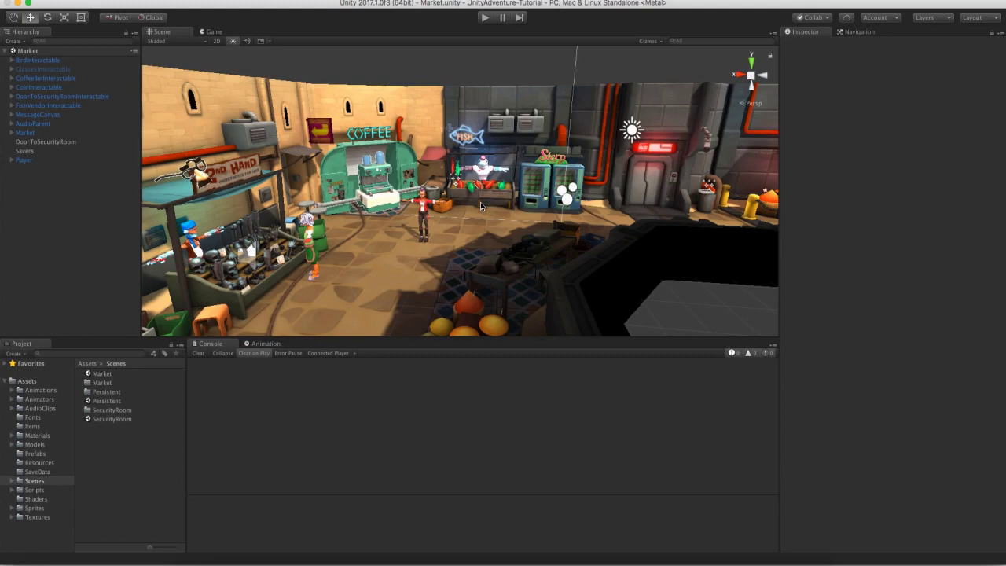
left_click_drag(480, 202, 550, 228, "alt")
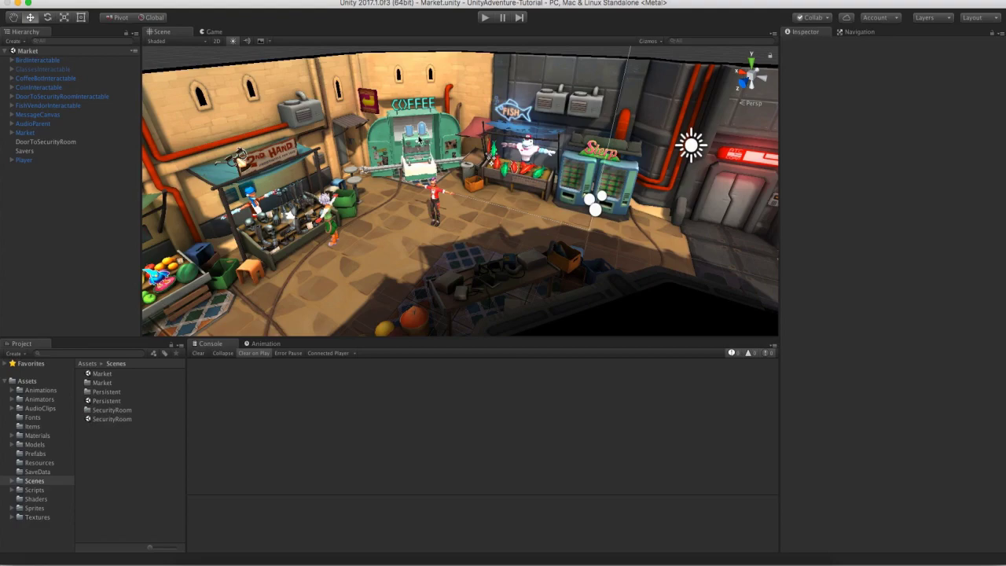
left_click_drag(392, 143, 534, 180, "alt")
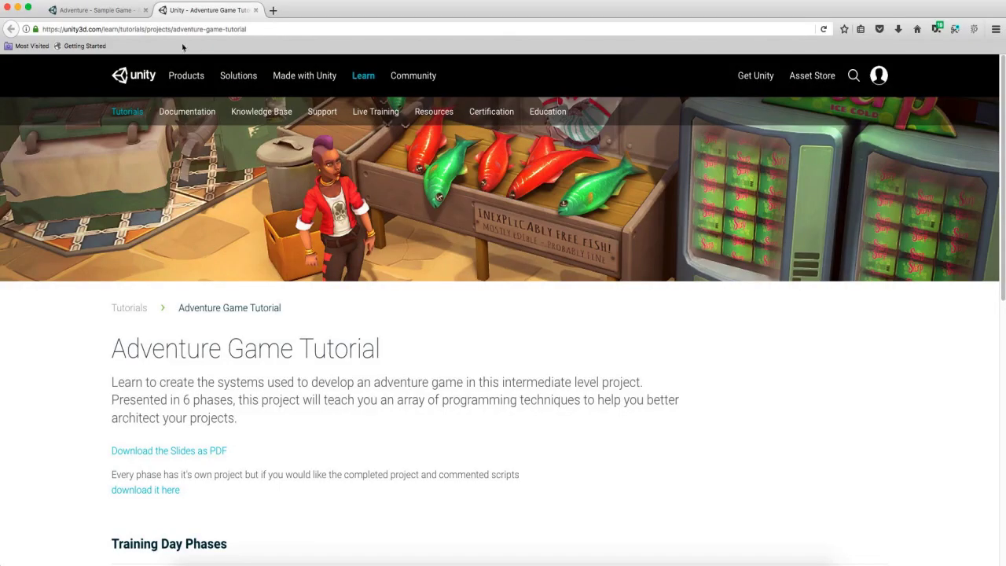
Revisit the Adventure - Sample Game page on the Asset Store, and return to the Unity editor.
left_click(116, 10)
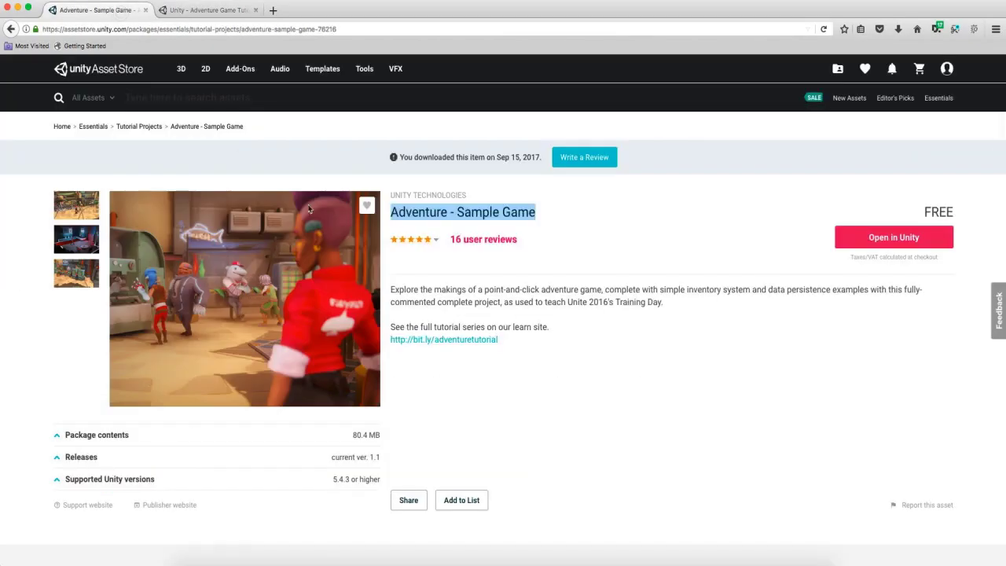
left_click(453, 303)
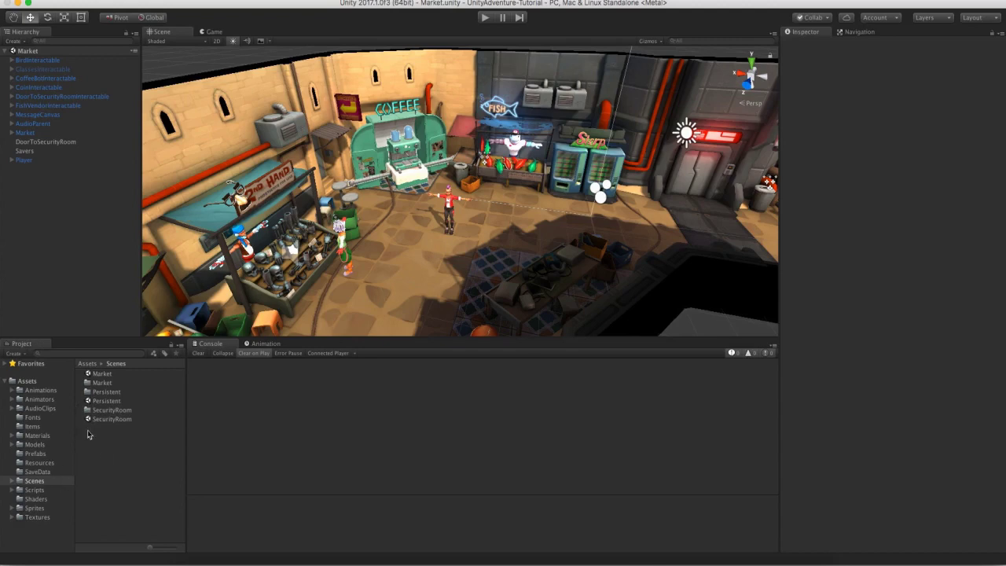
Launch the built UniteEurope16TrainingDay game with its preselected graphics settings.
left_click(729, 560)
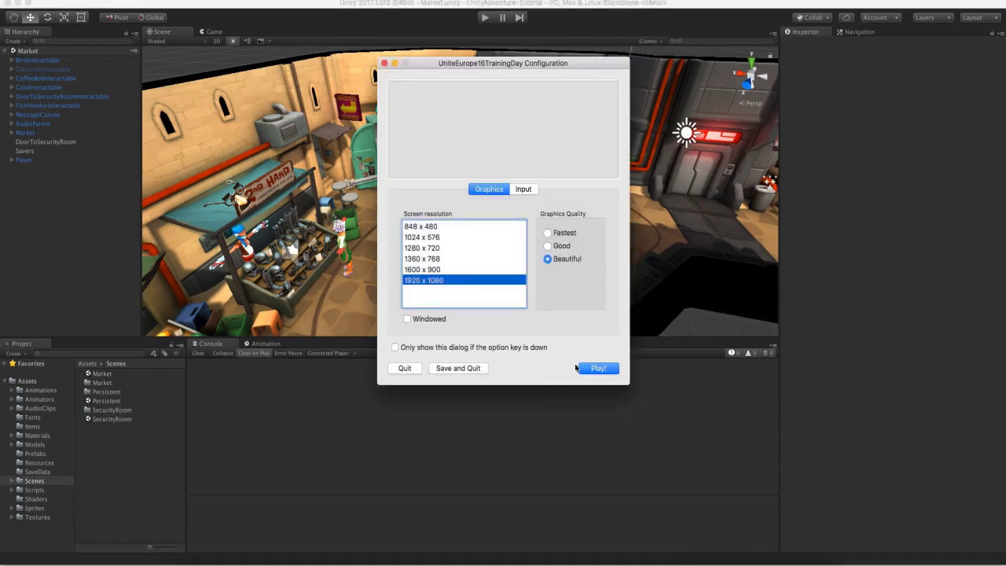
left_click(595, 366)
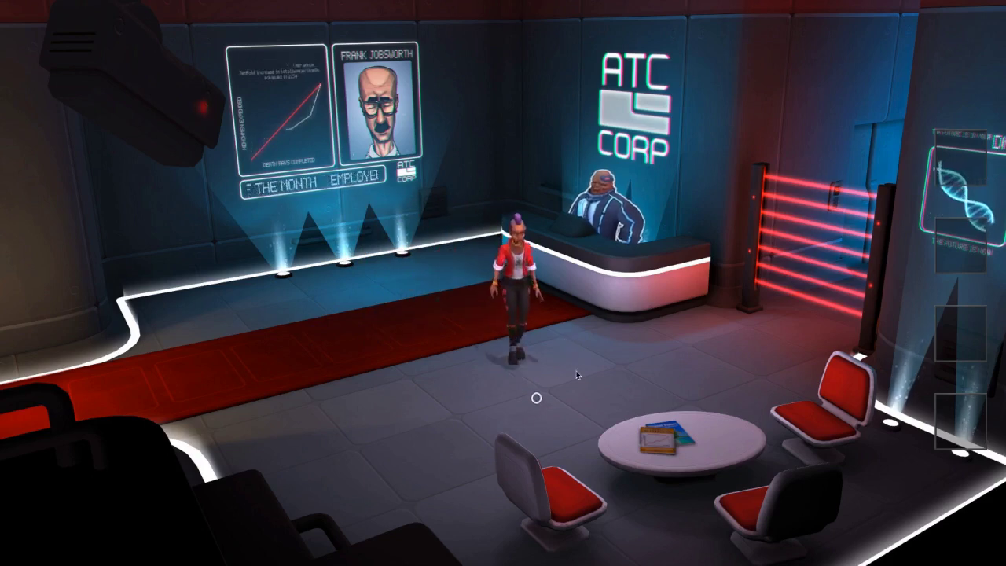
Walk the character around the ATC Corp lobby, try the laser barrier and talk to the guard at the desk.
left_click(589, 393)
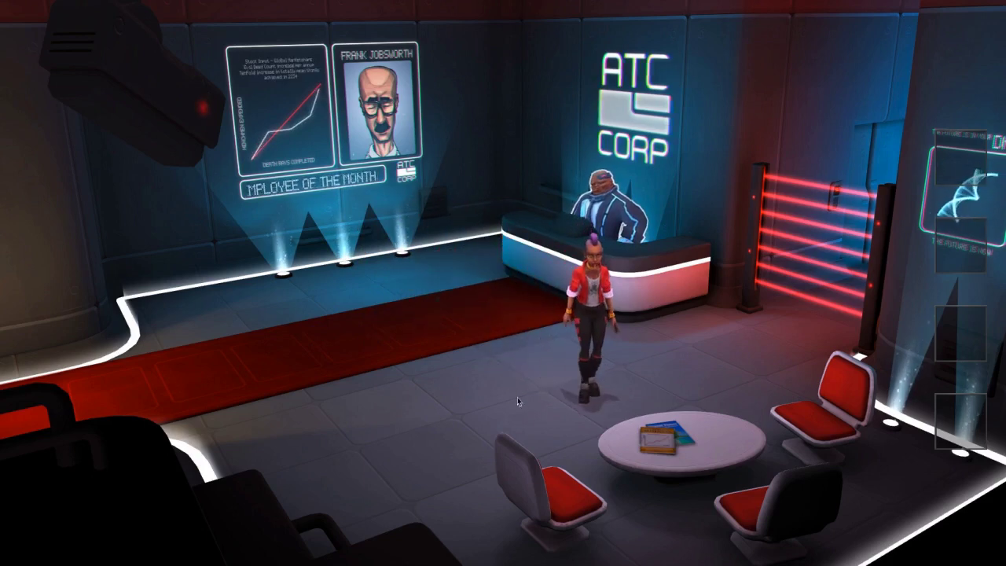
left_click(707, 346)
left_click(837, 203)
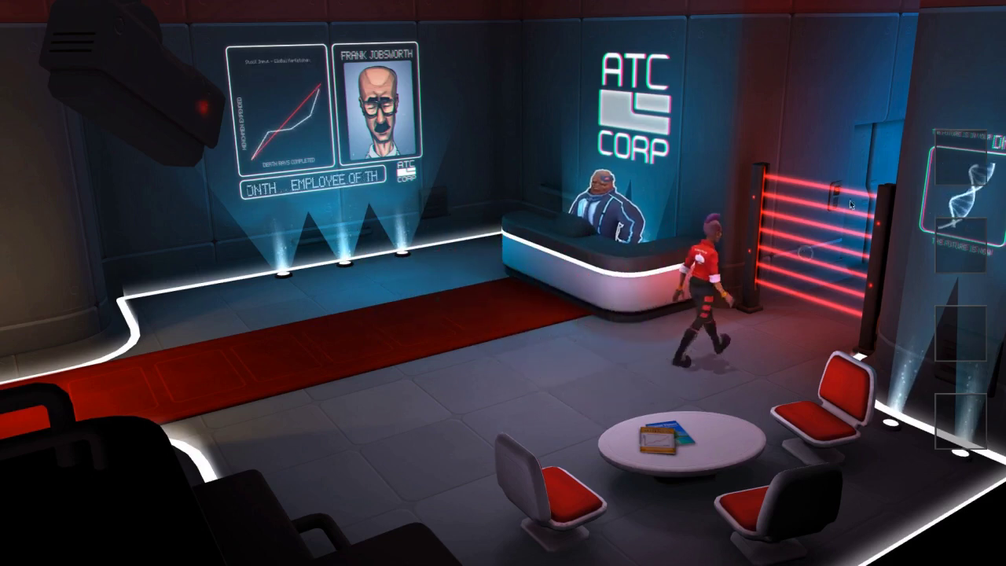
left_click(609, 374)
left_click(476, 315)
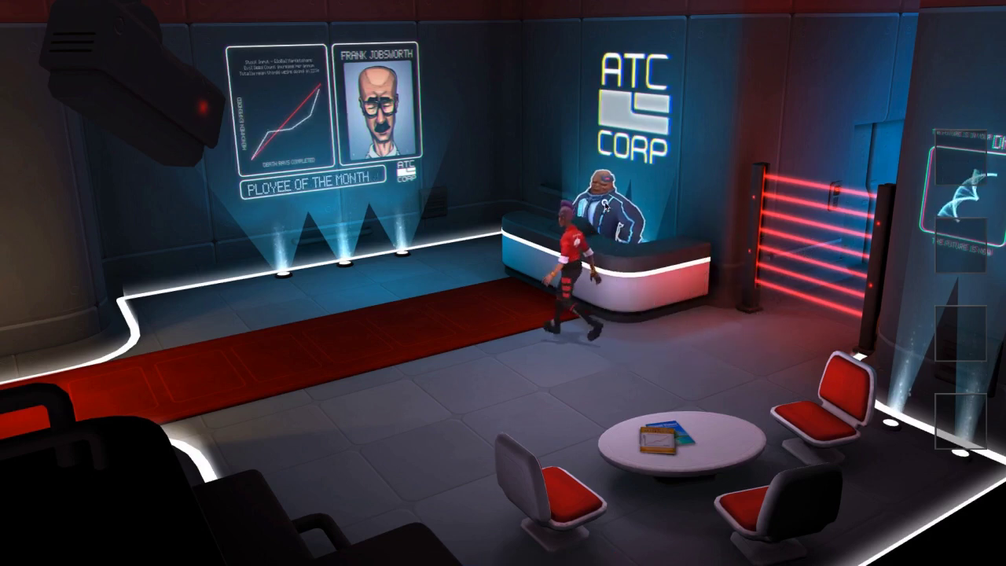
left_click(579, 230)
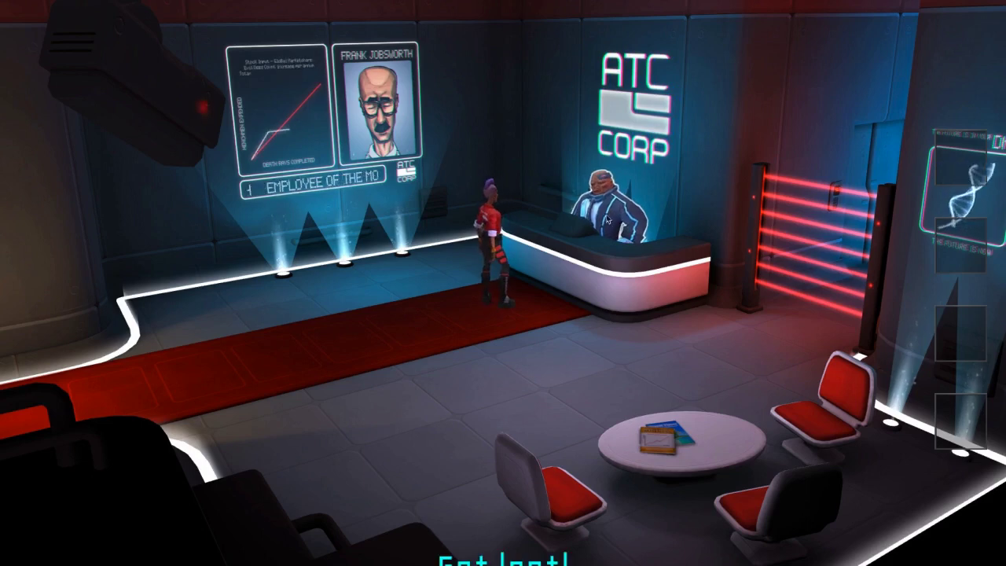
Leave the lobby along the red carpet and pick up a red fish from the fish stall in the market.
left_click(348, 364)
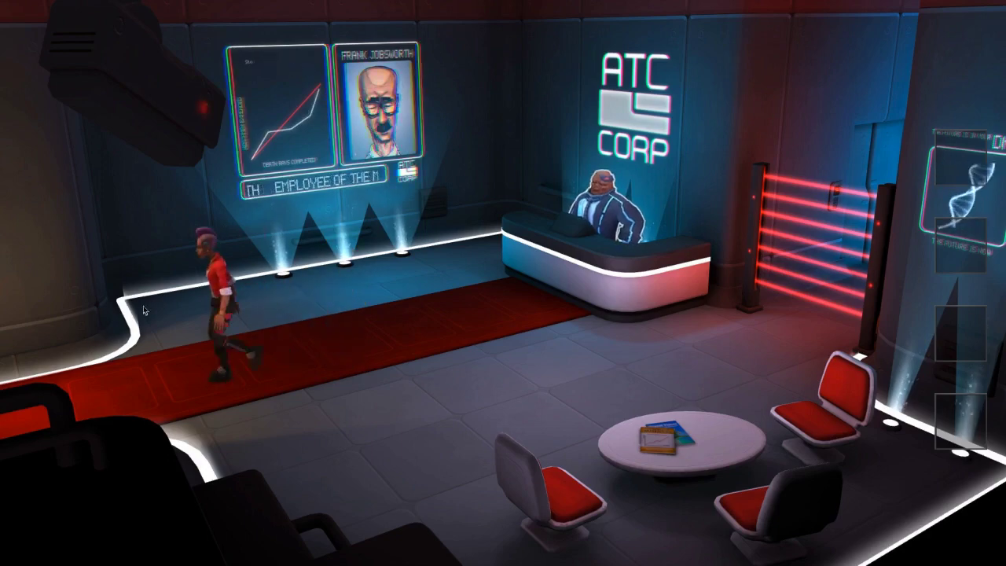
left_click(100, 369)
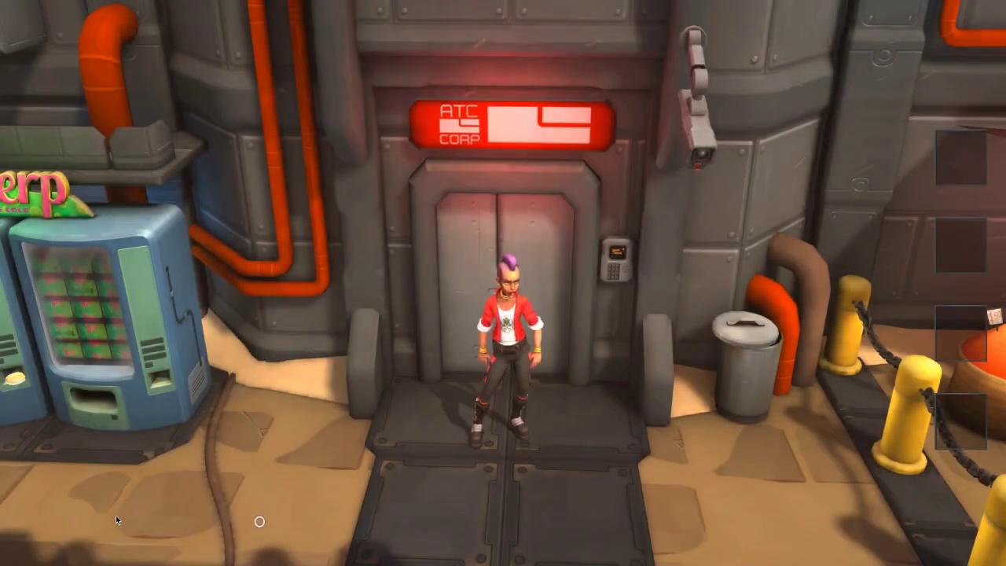
left_click(129, 519)
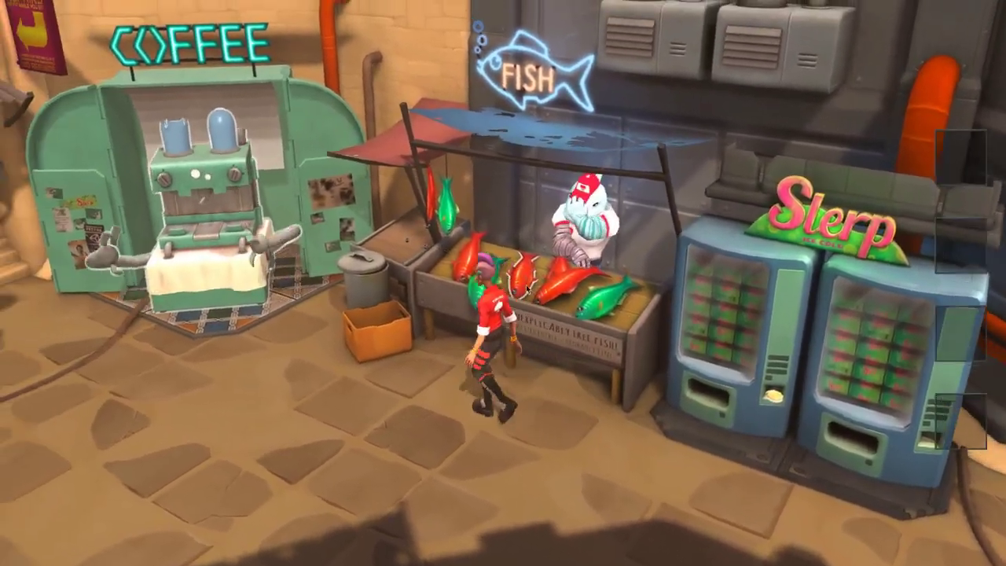
left_click(527, 288)
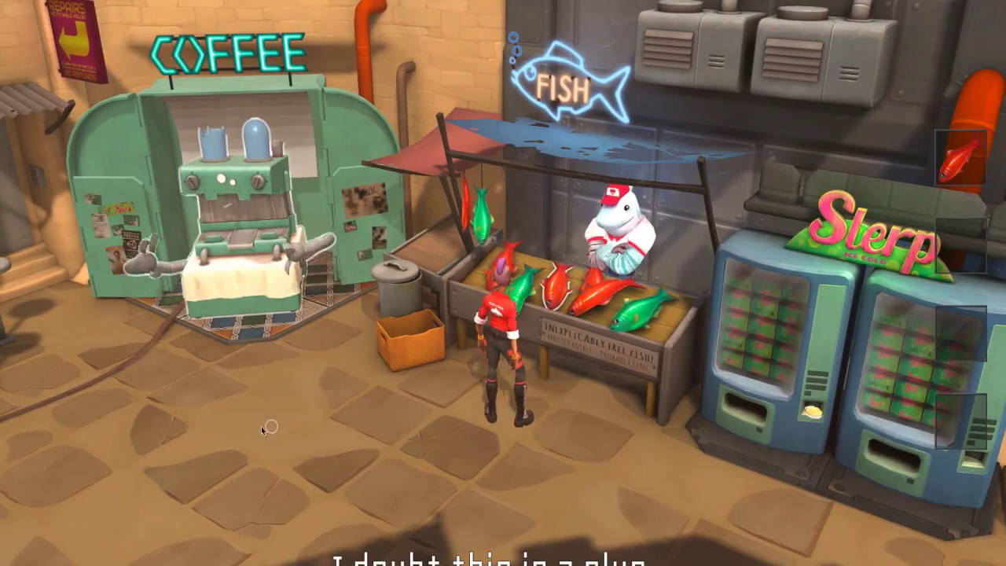
Disturb the bird on the watermelon at the Froot stall and pick up the novelty glasses from the ground.
left_click(98, 455)
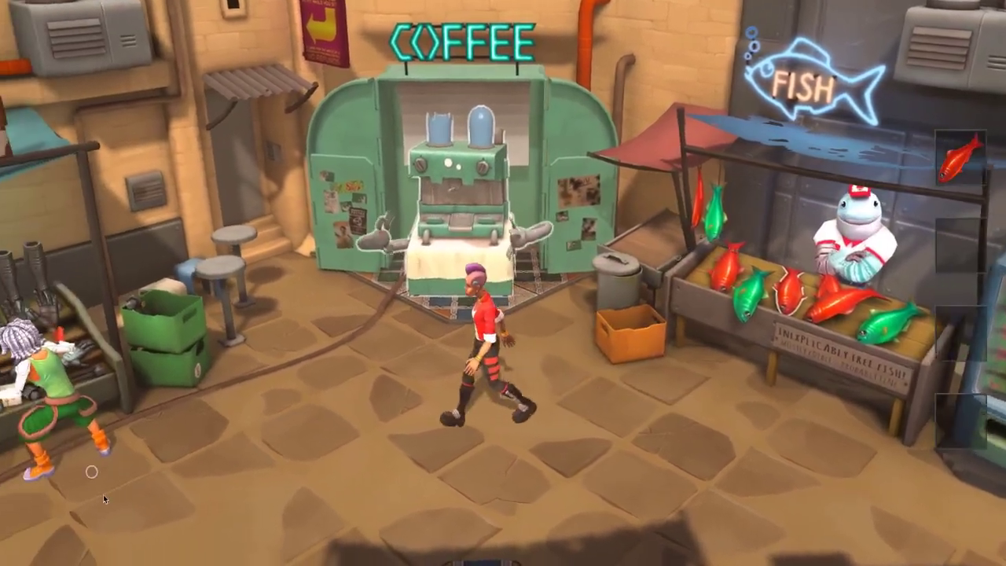
left_click(86, 496)
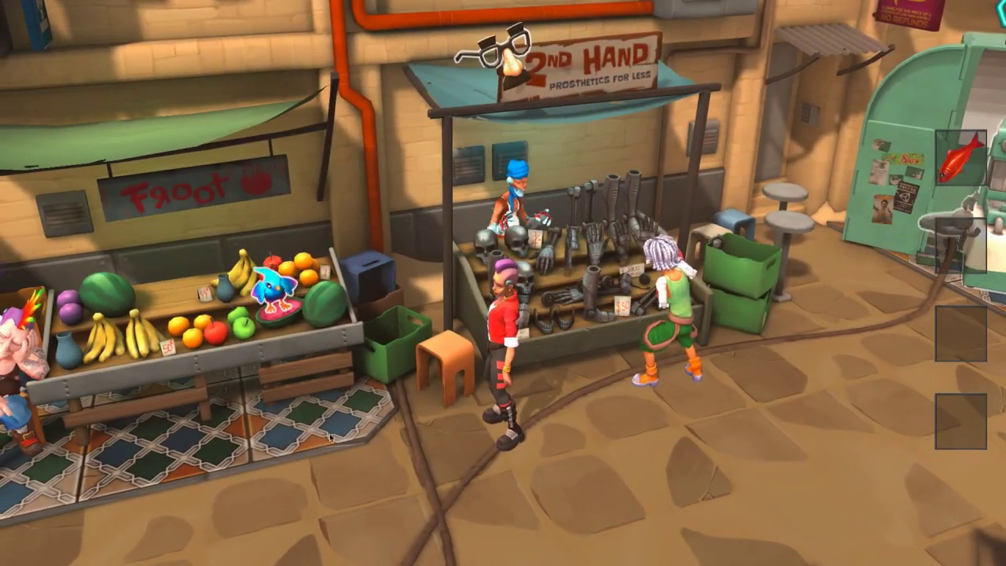
left_click(332, 341)
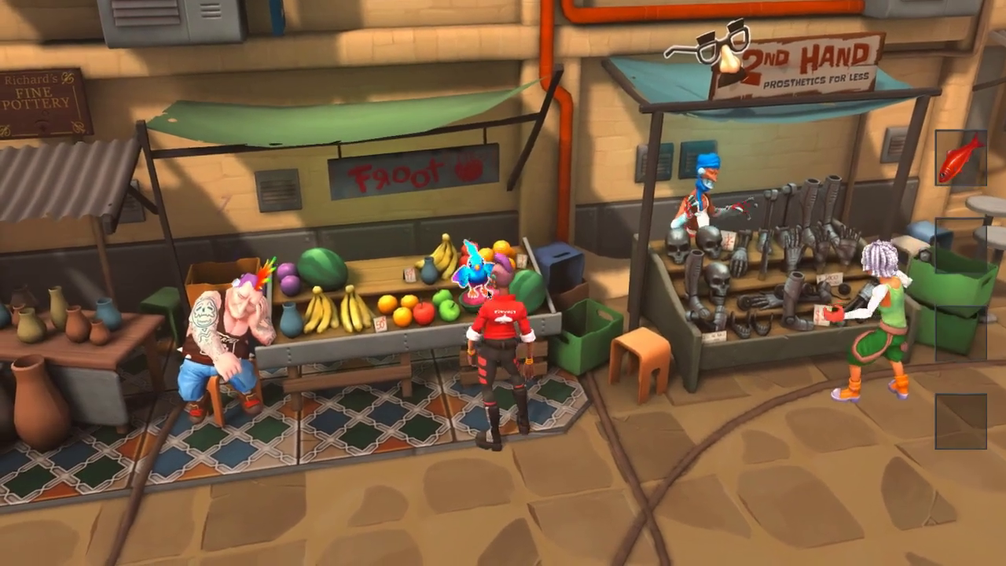
left_click(487, 291)
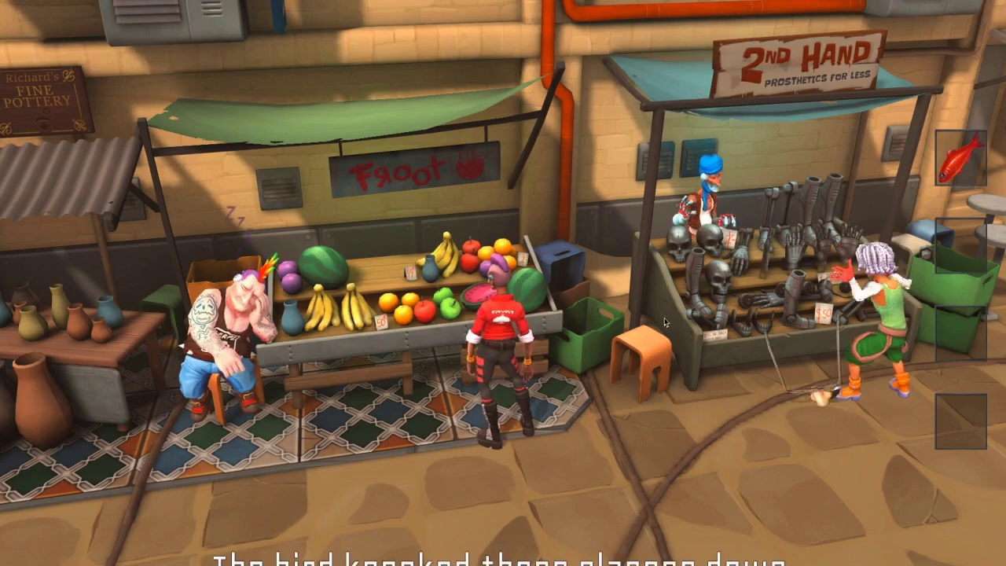
left_click(738, 453)
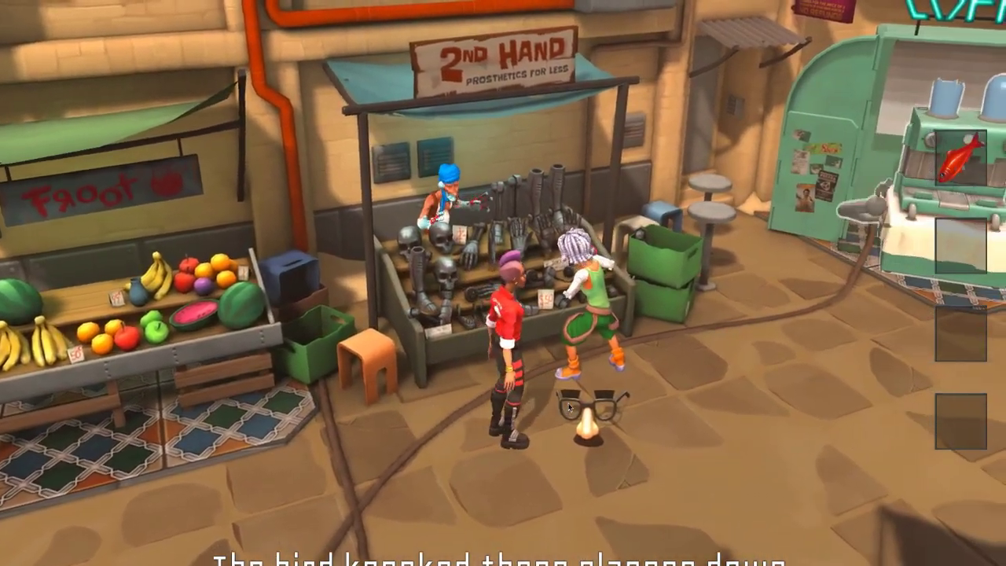
left_click(570, 406)
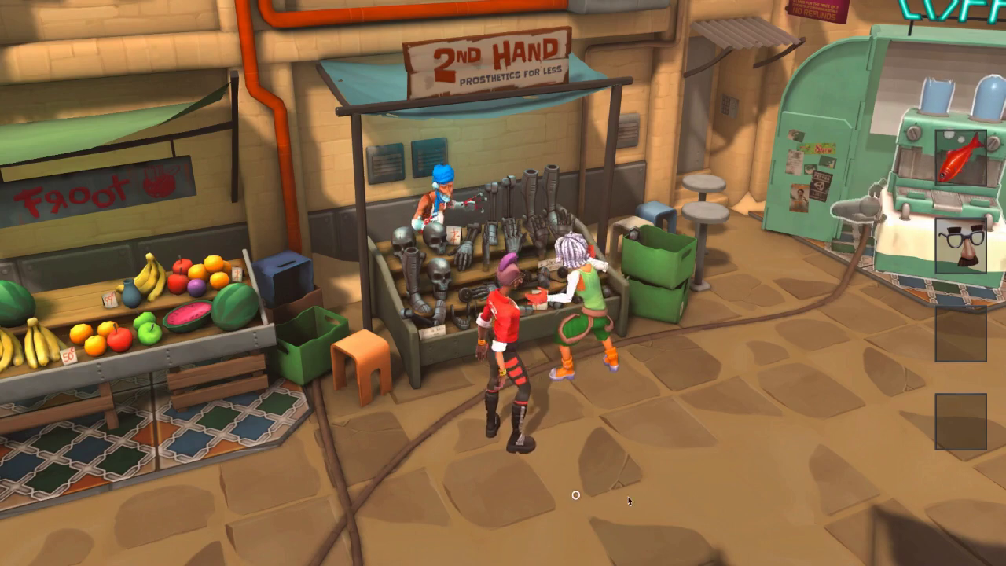
Walk the character across the market to the coffee stand and interact with the coffee robot.
left_click(674, 514)
left_click(725, 419)
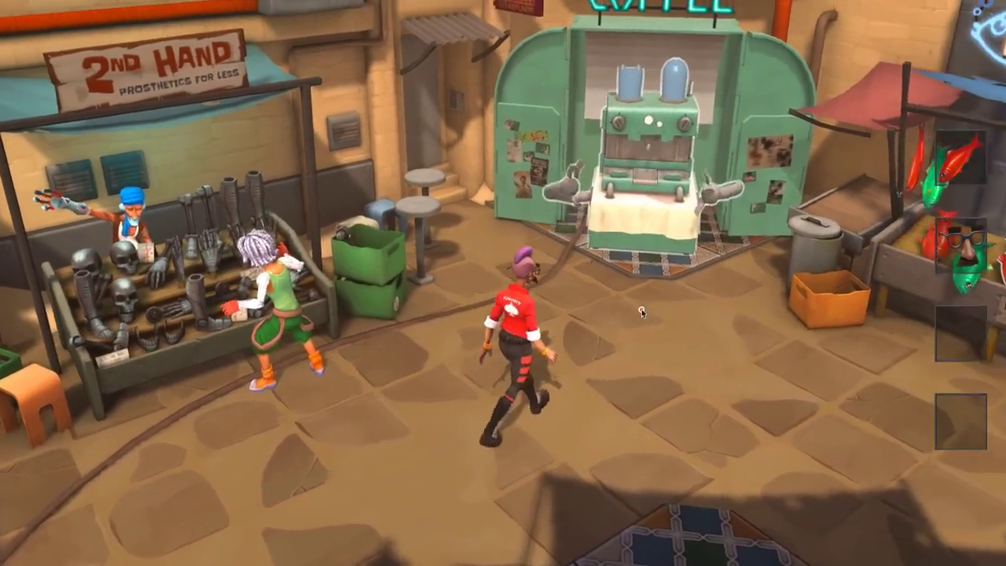
left_click(592, 196)
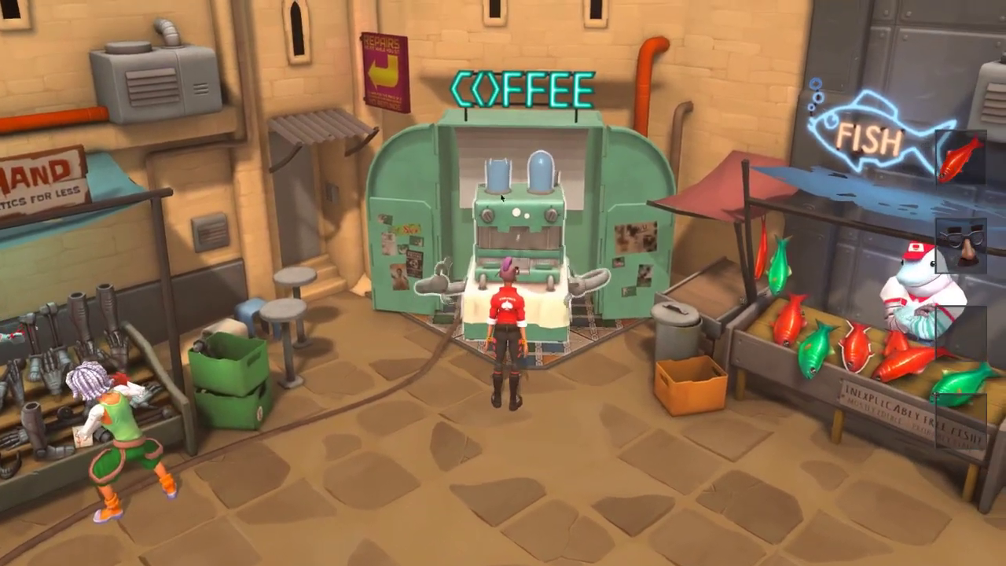
Take the coin from the Slerp vending machine and exchange it for a coffee at the coffee stand.
left_click(793, 521)
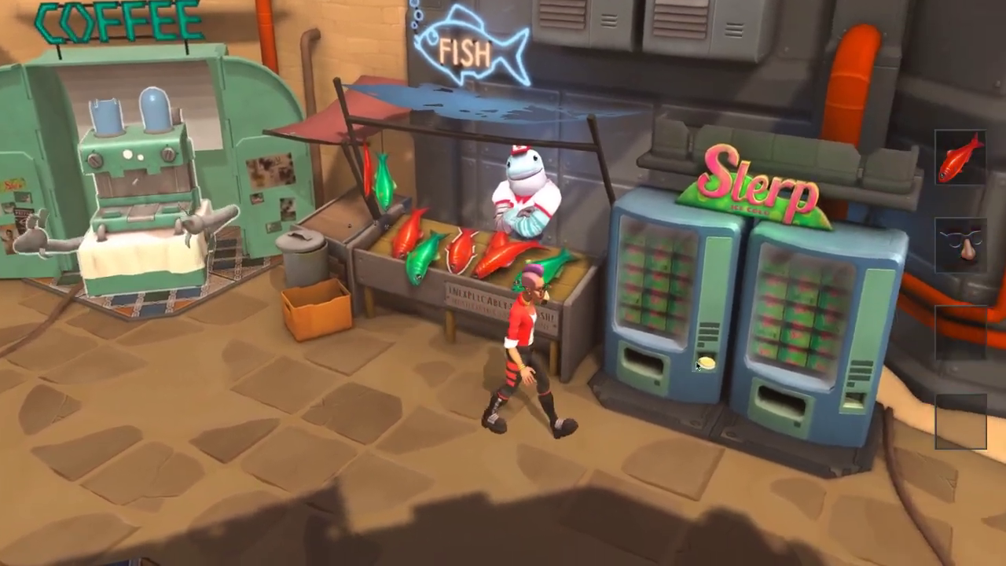
left_click(696, 364)
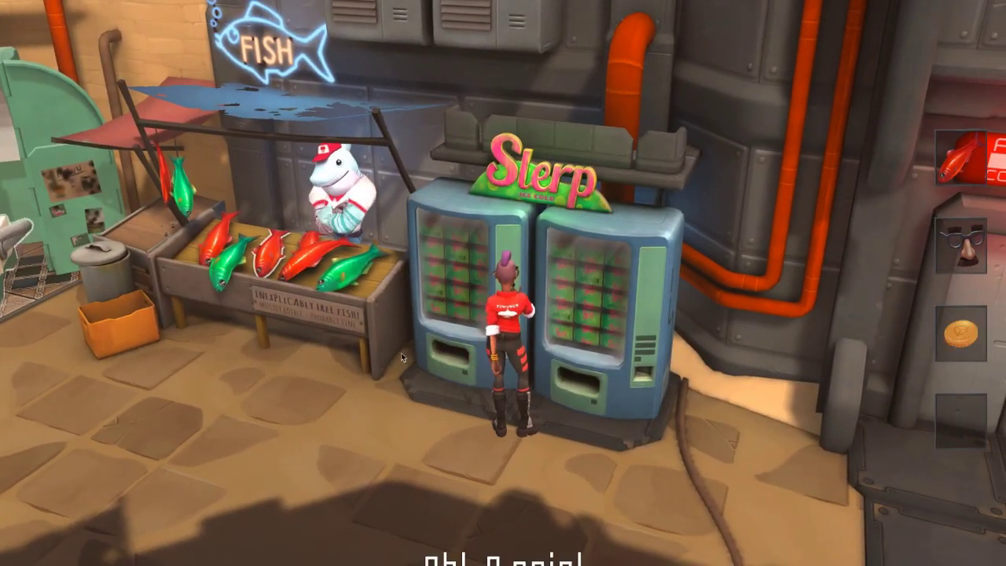
left_click(47, 370)
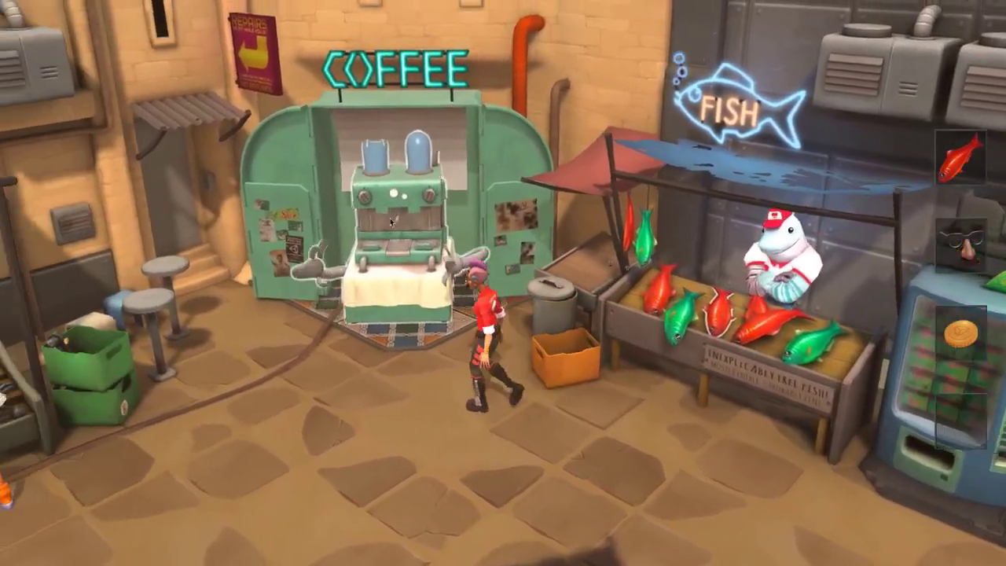
left_click(404, 222)
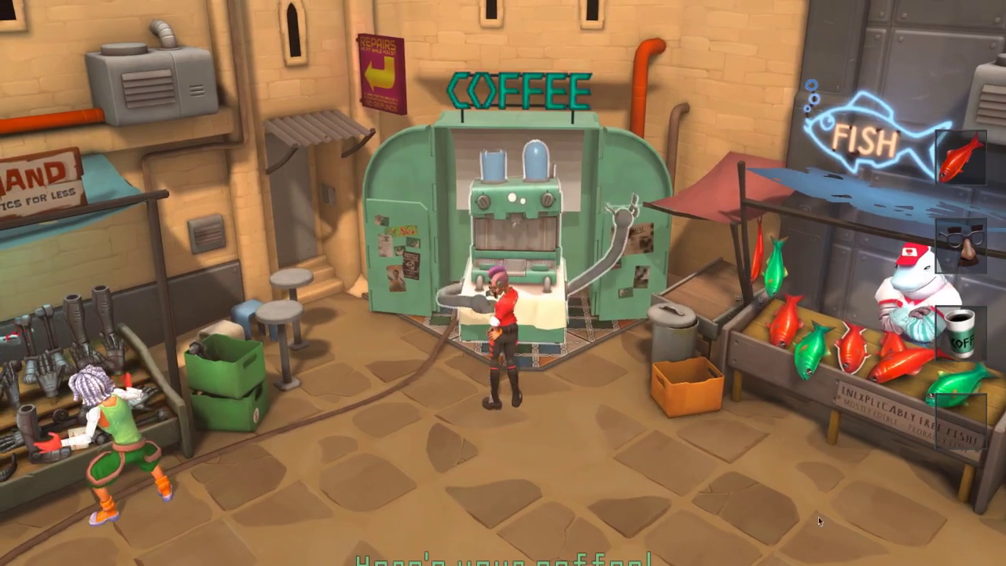
Walk the character out of the market stalls to the ATC Corp door and enter the building.
left_click(866, 513)
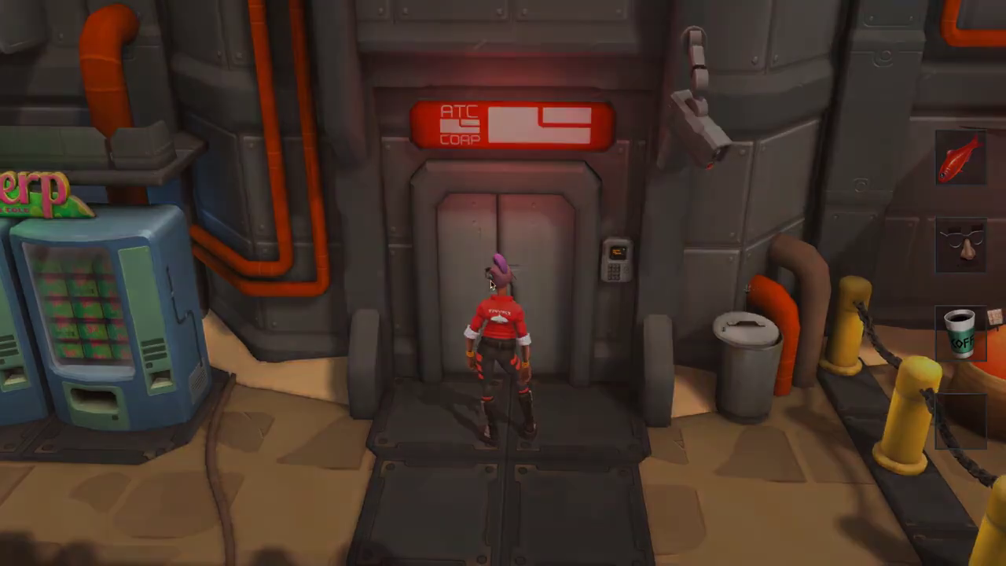
left_click(491, 283)
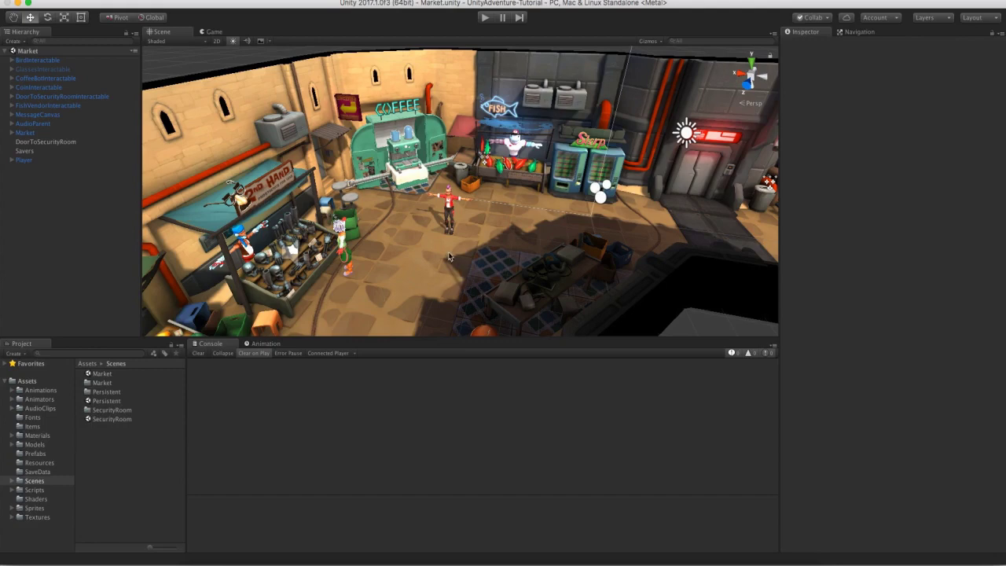
Look around the Market scene and select its scene asset in the project's Scenes folder.
left_click_drag(467, 248, 395, 206, "alt")
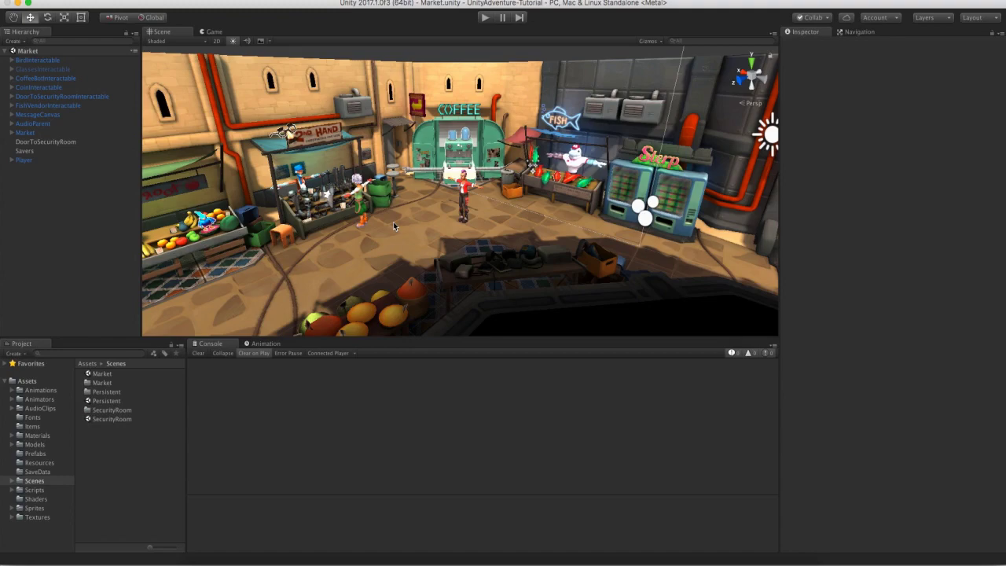
left_click_drag(416, 225, 518, 204, "alt")
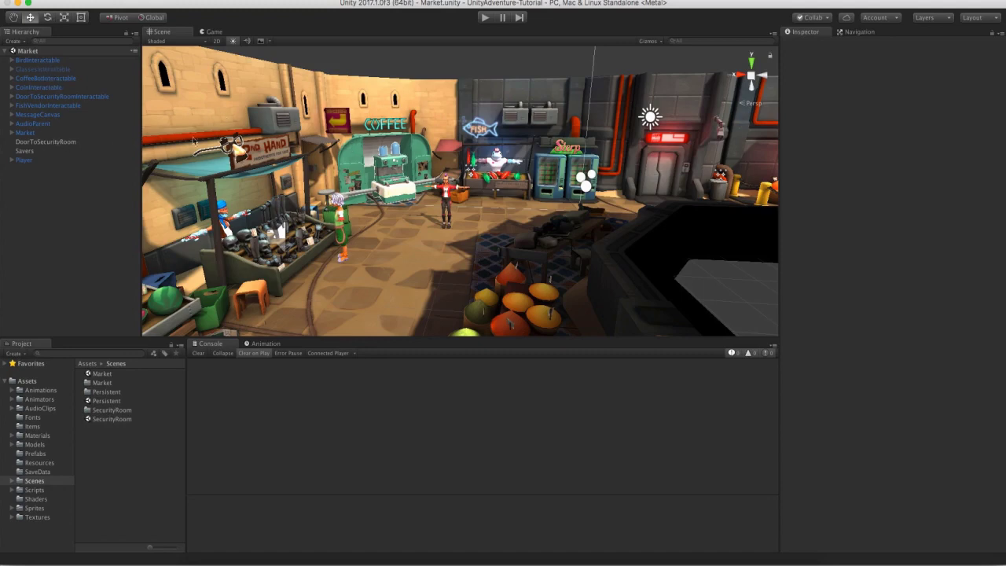
left_click(28, 382)
left_click(33, 480)
left_click(104, 374)
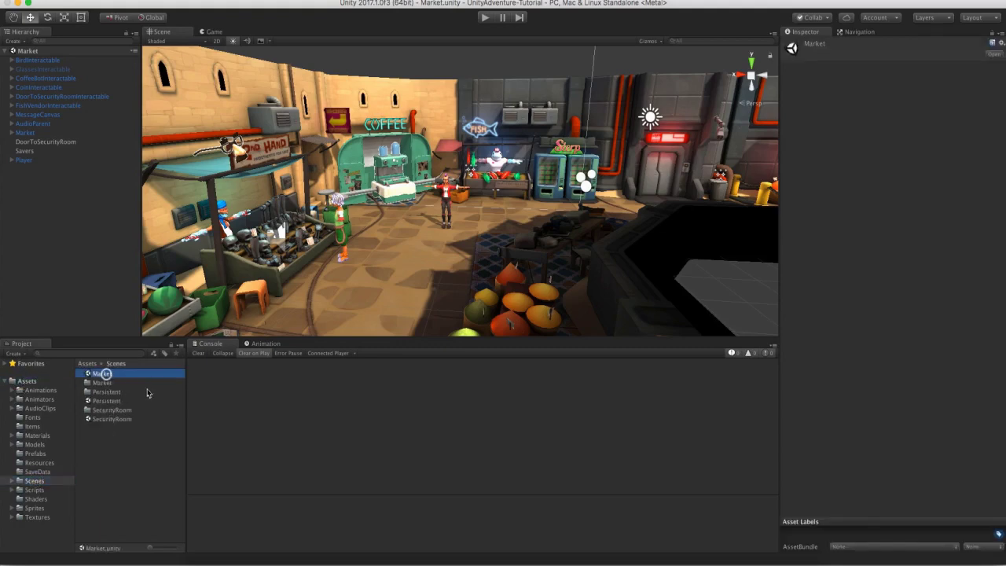
Delete every object in the Market scene except the Market environment.
left_click(67, 231)
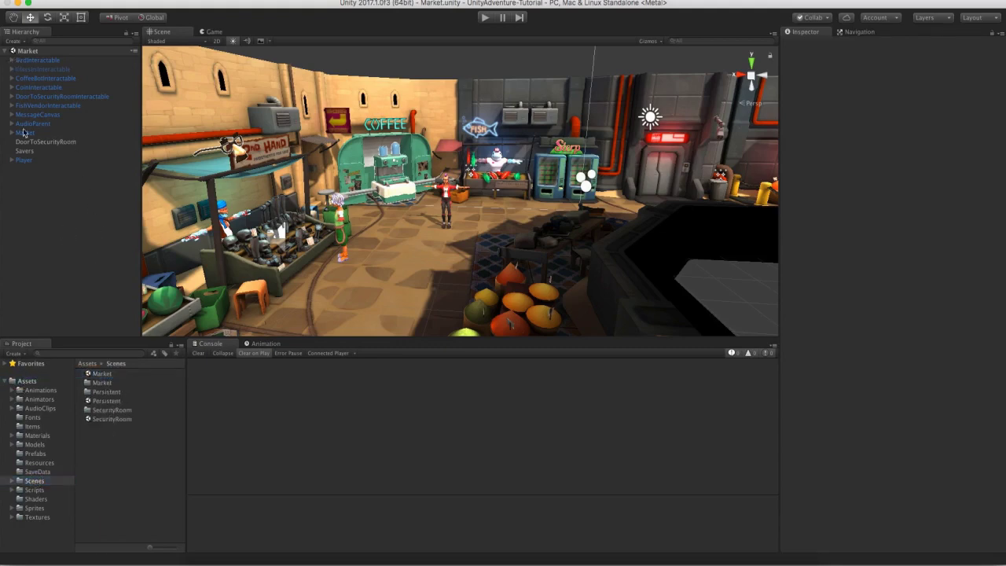
key("super+a")
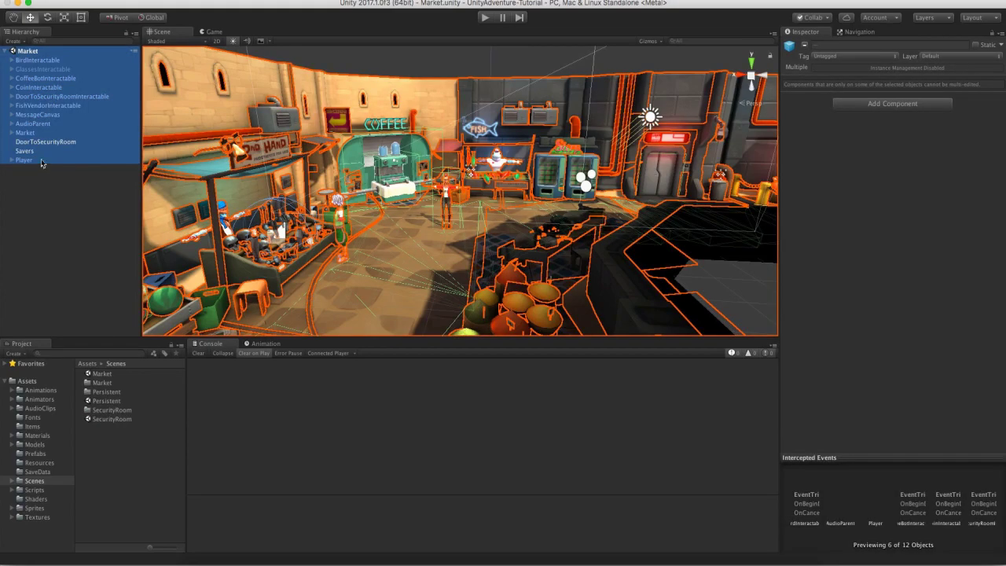
left_click(41, 161)
left_click(38, 59, "shift")
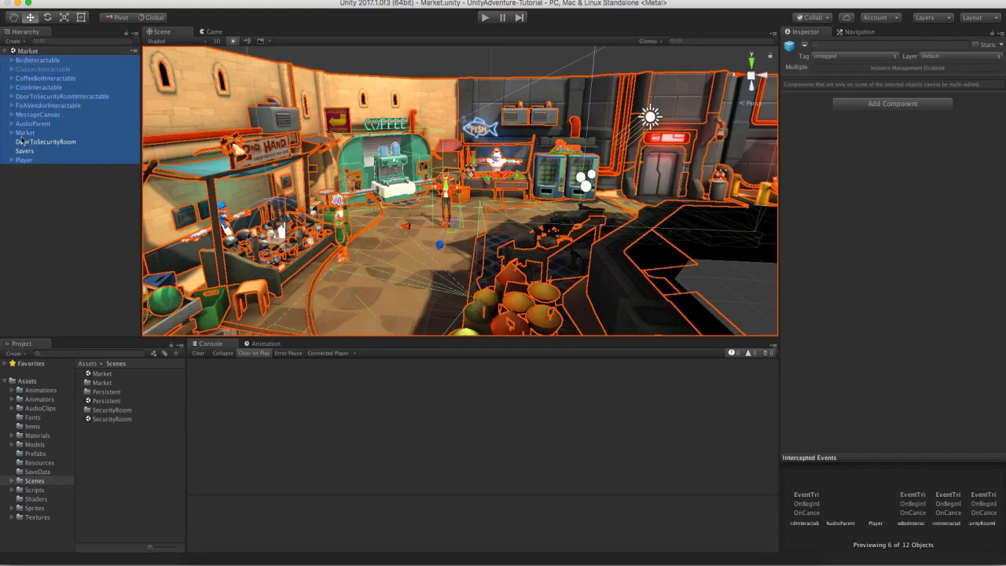
left_click(39, 134, "super")
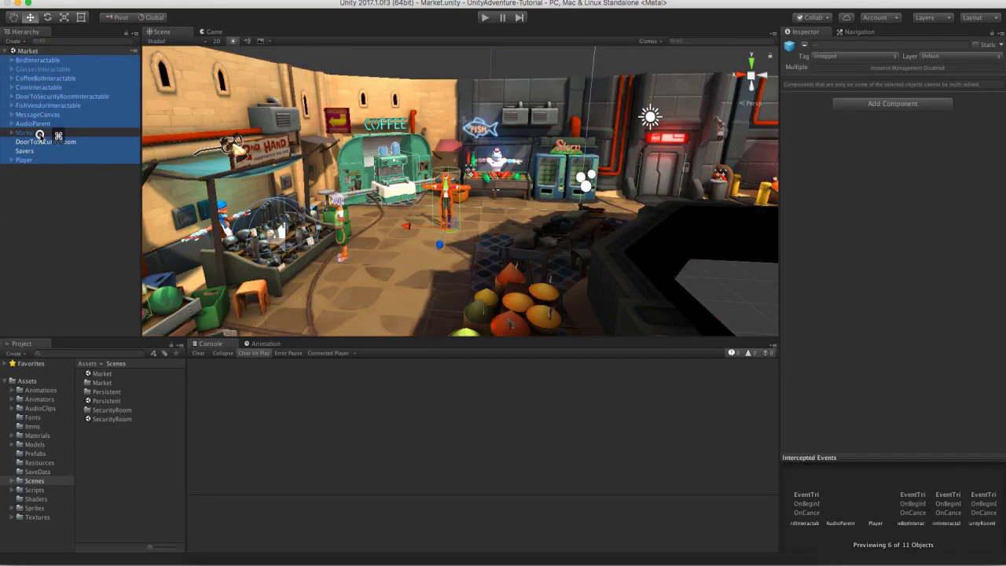
right_click(43, 118)
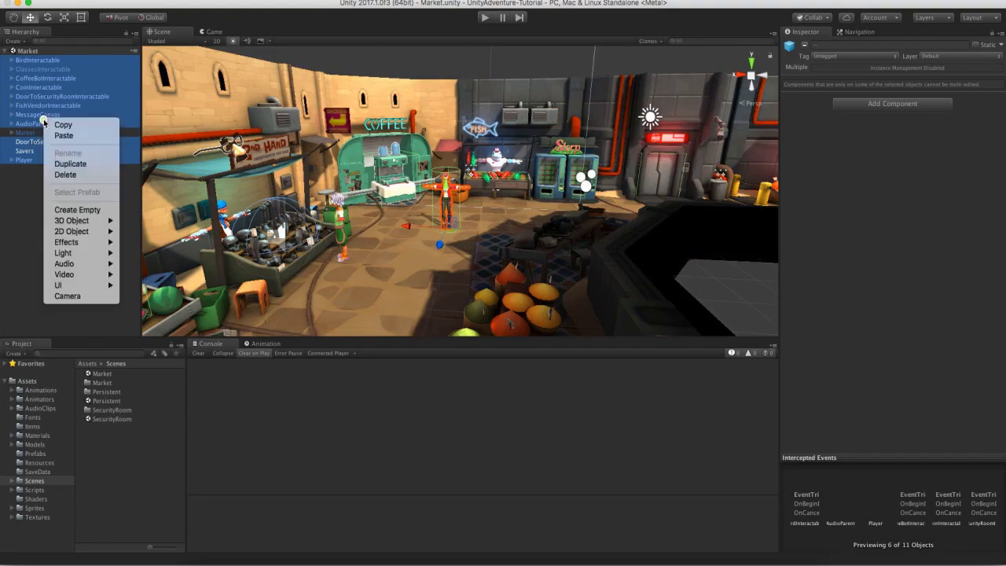
left_click(55, 175)
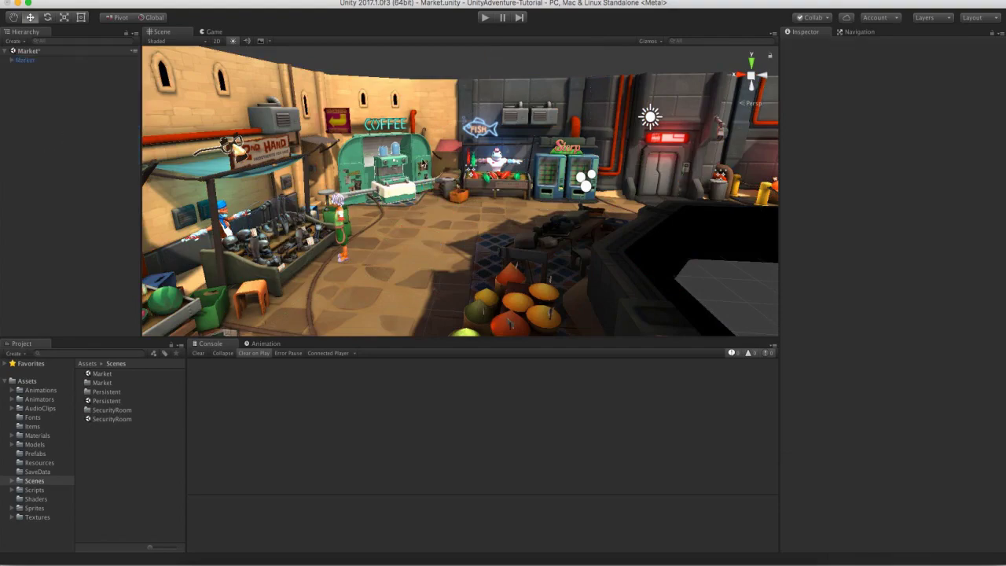
Inspect the navigation mesh covering the market floor in the remaining Market environment.
right_click_drag(423, 164, 446, 218)
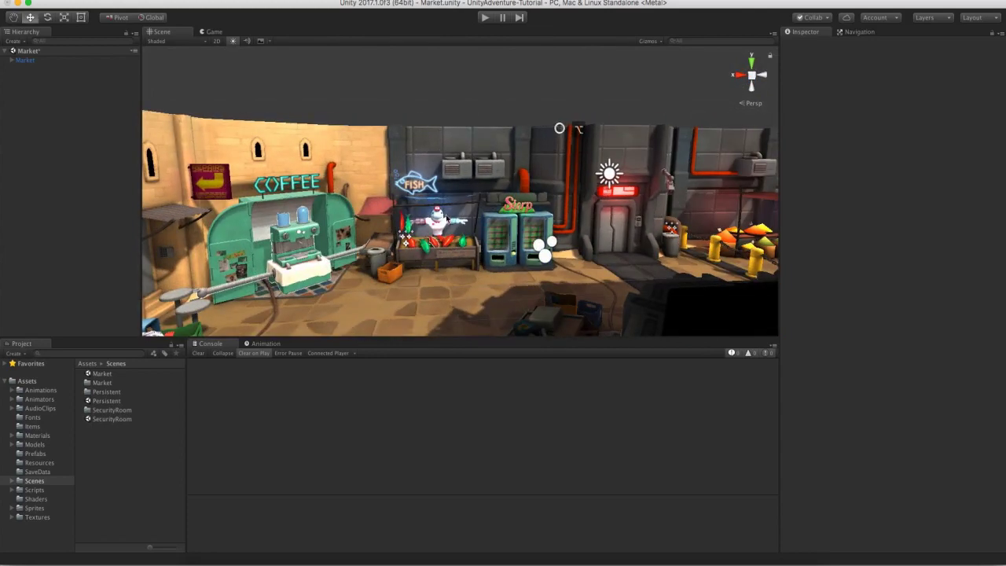
left_click_drag(405, 230, 396, 178, "alt")
left_click(859, 32)
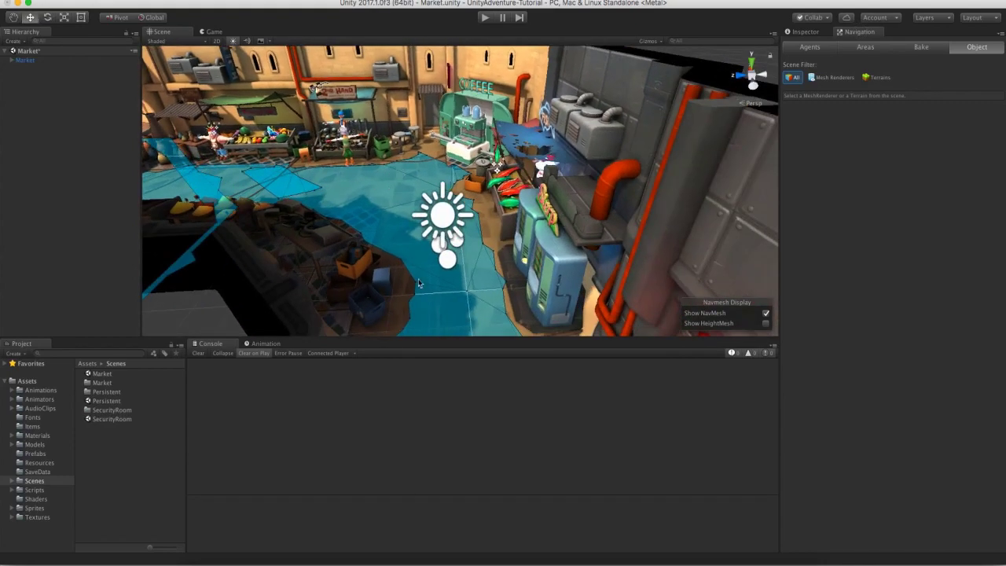
left_click_drag(340, 199, 507, 197, "alt")
left_click(803, 31)
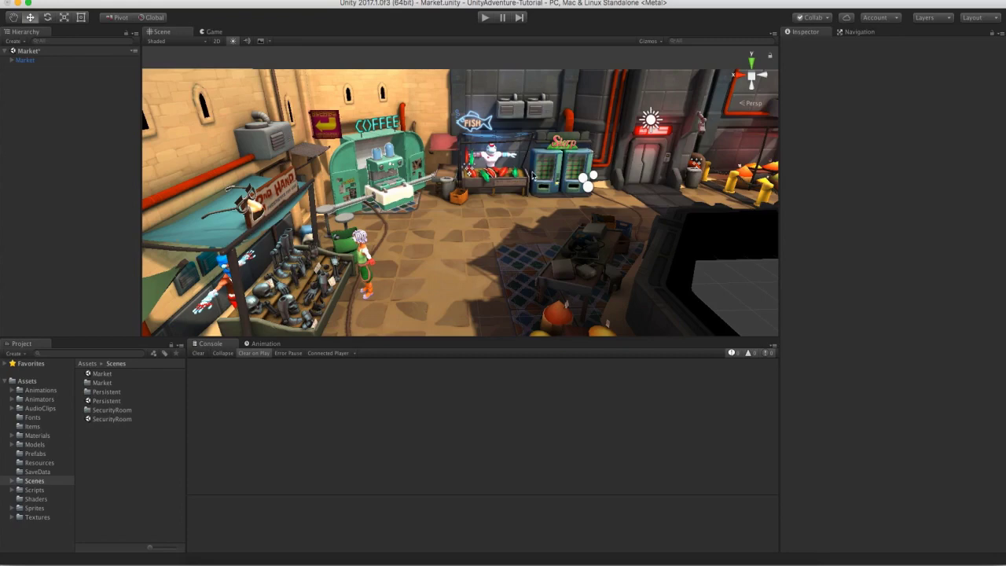
left_click_drag(532, 178, 465, 151, "alt")
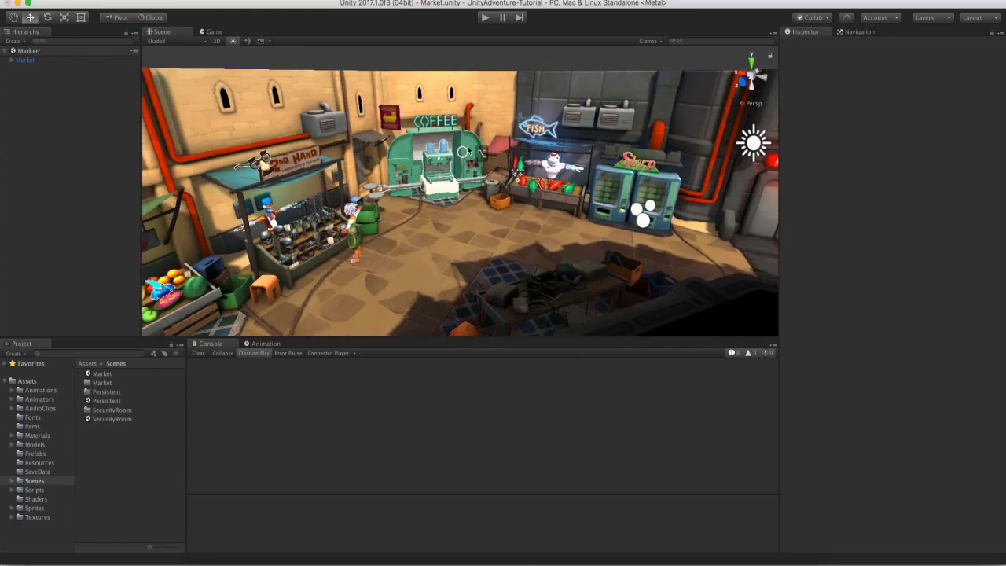
Save the Market scene and open the SecurityRoom scene.
left_click(71, 0)
left_click(63, 35)
left_click(115, 419)
double_click(115, 418)
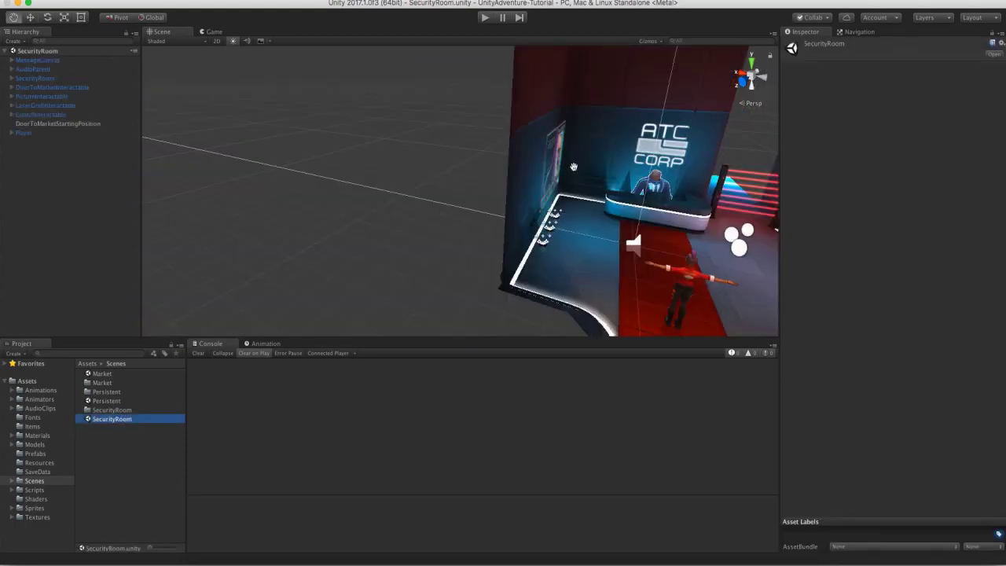
Delete every object in the SecurityRoom scene except the SecurityRoom environment, and save the scene.
left_click(31, 133)
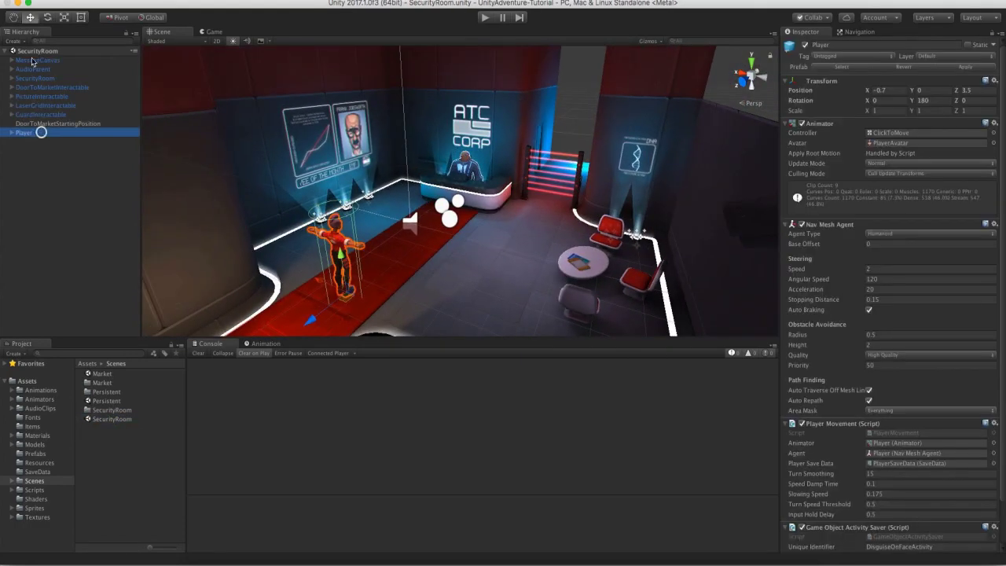
left_click(43, 61, "shift")
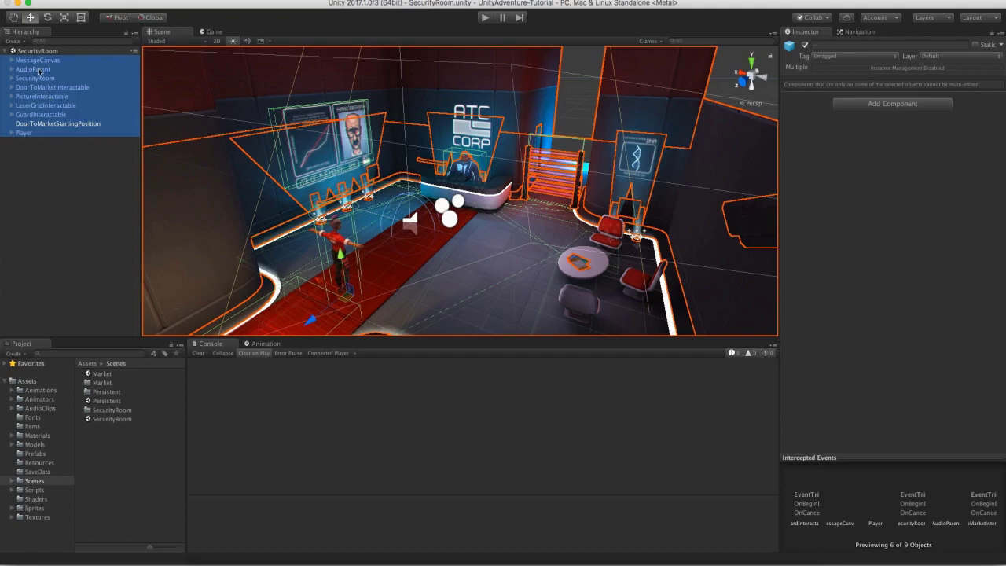
left_click(38, 79, "super")
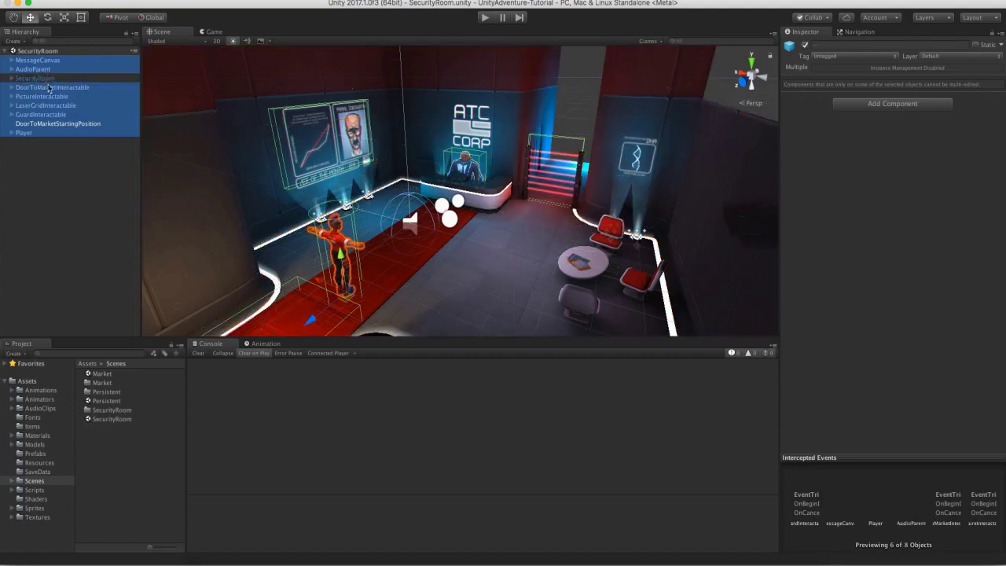
right_click(49, 88)
left_click(64, 139)
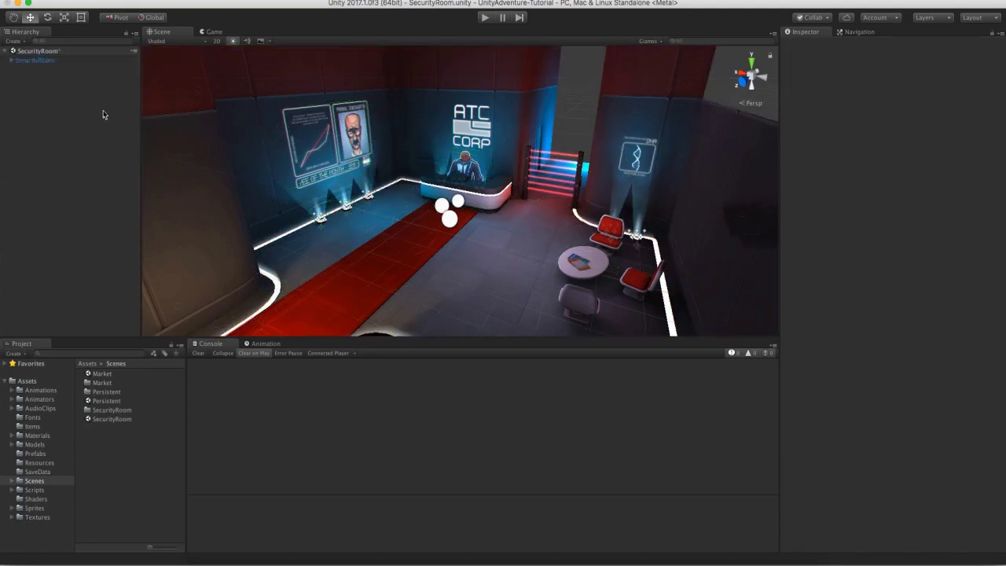
key("super+s")
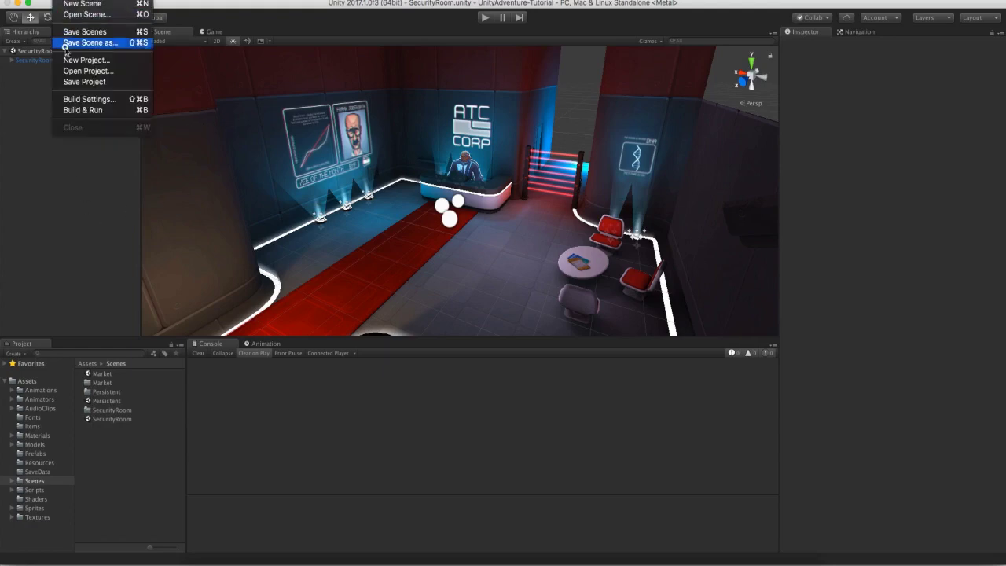
Exclude the Persistent scene from the scenes in the build settings.
left_click(67, 97)
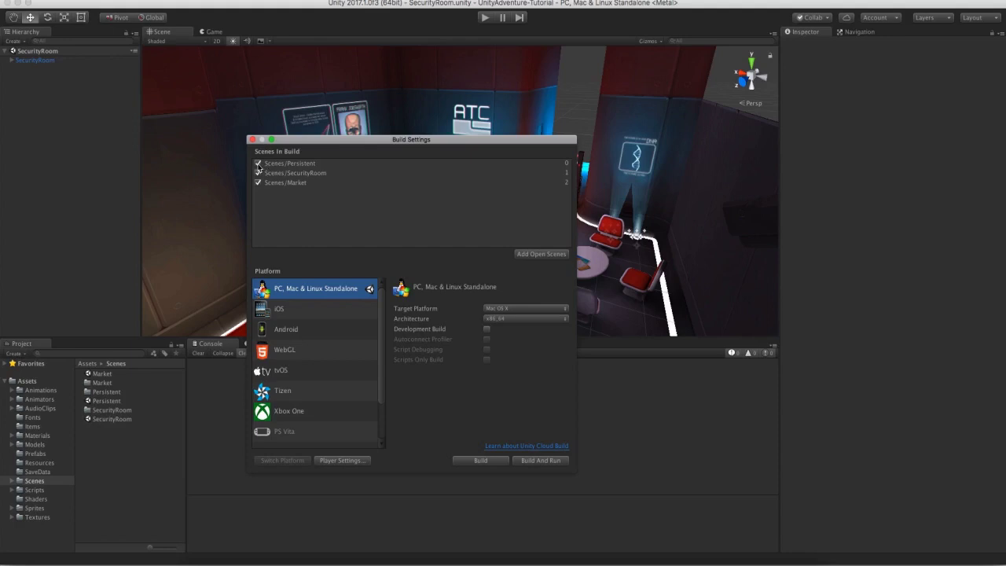
left_click(258, 163)
left_click(252, 139)
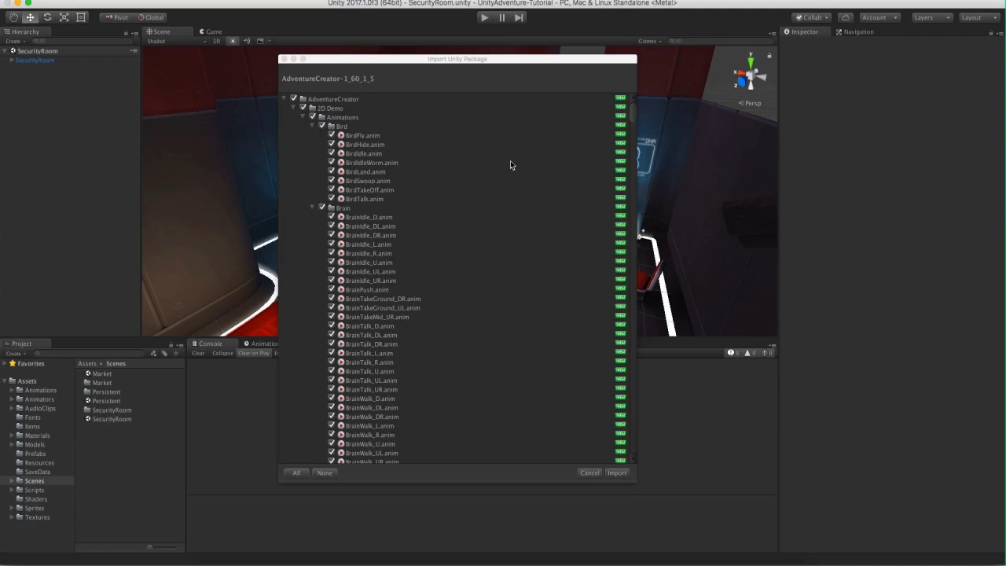
Import the AdventureCreator package without its 2D Demo and Demo folders.
left_click_drag(477, 61, 502, 79)
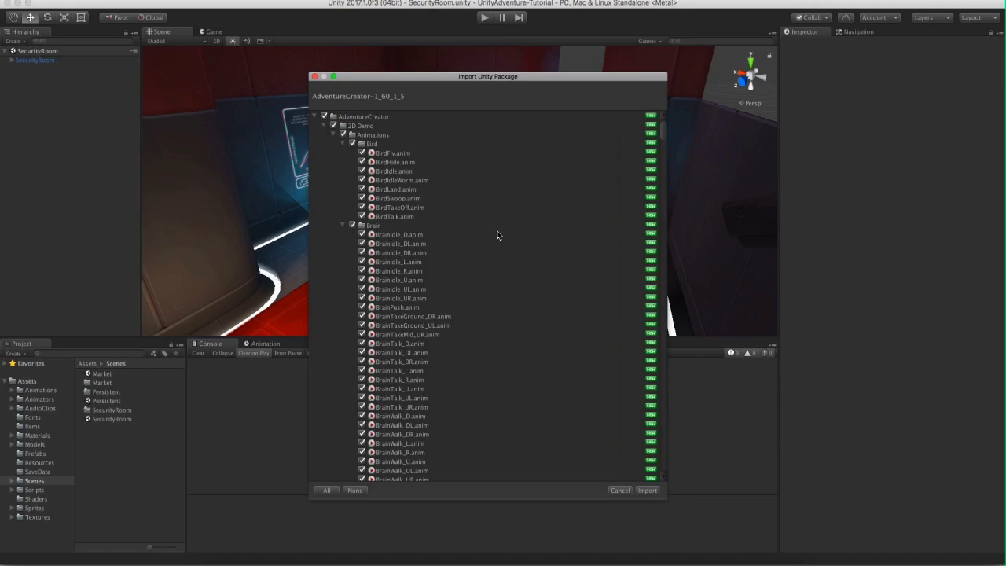
left_click(333, 127)
left_click(323, 125)
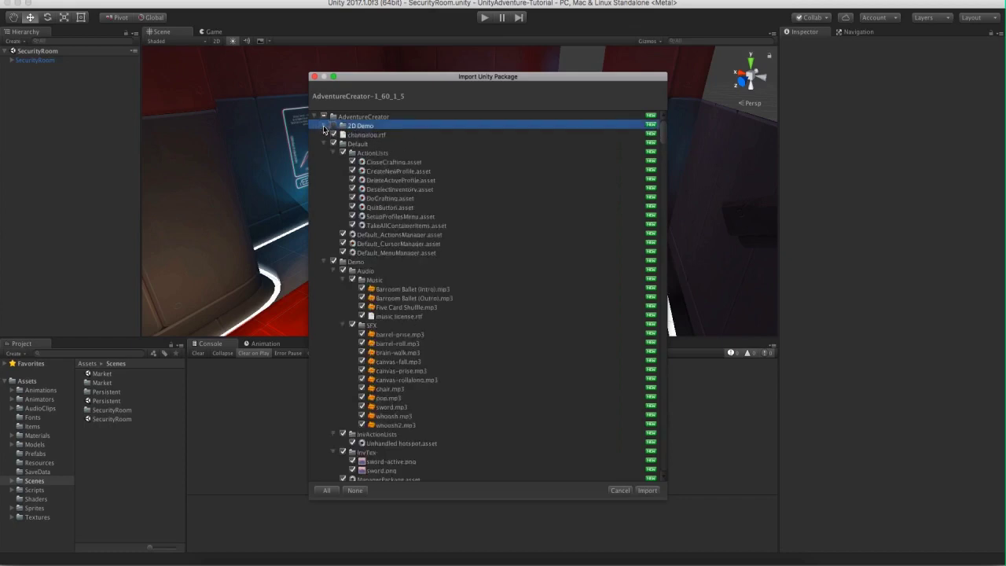
left_click(323, 145)
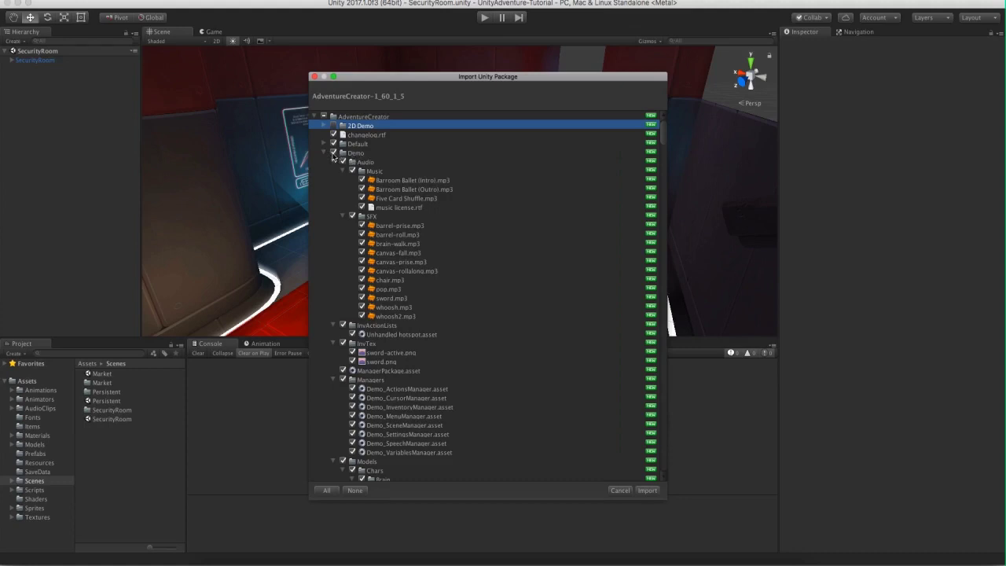
left_click(333, 153)
left_click(323, 153)
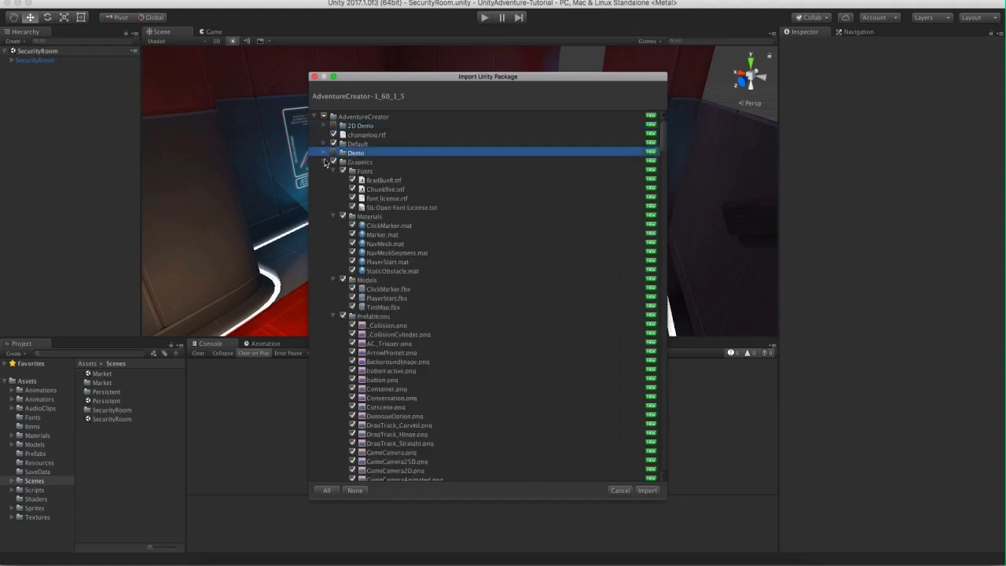
left_click(323, 180)
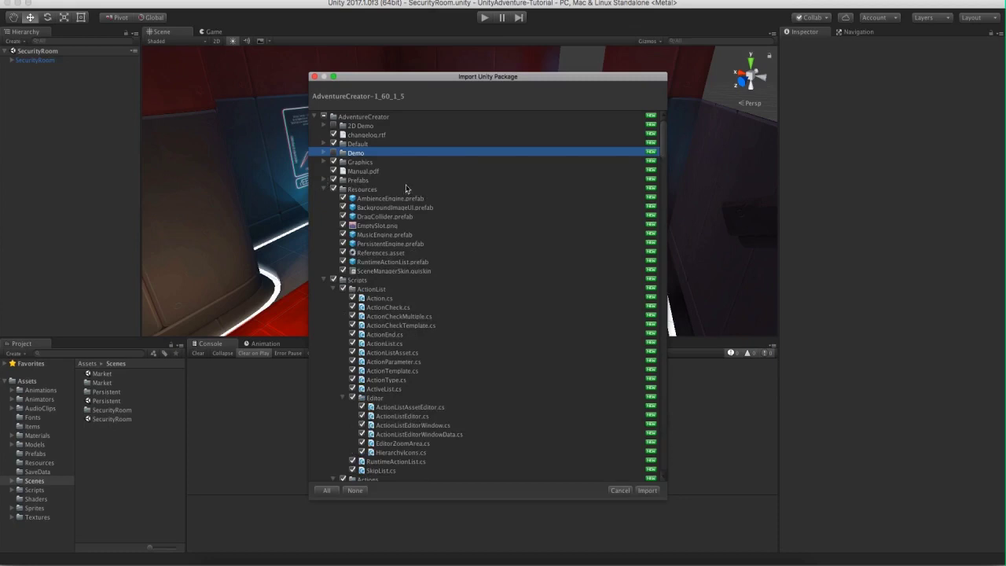
left_click(646, 491)
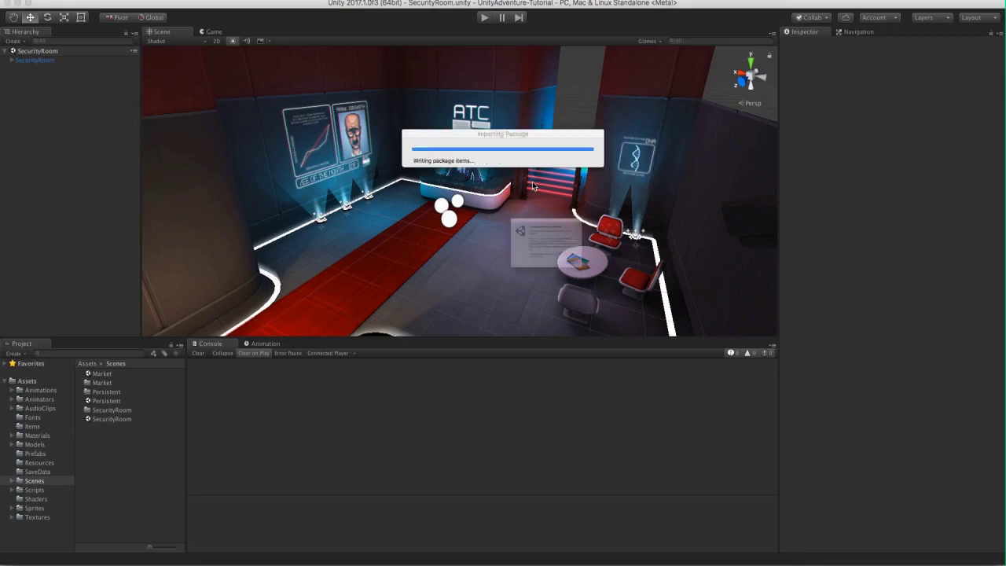
Let Adventure Creator add its required Menu input and layers, and clear the console log.
left_click_drag(557, 183, 502, 196)
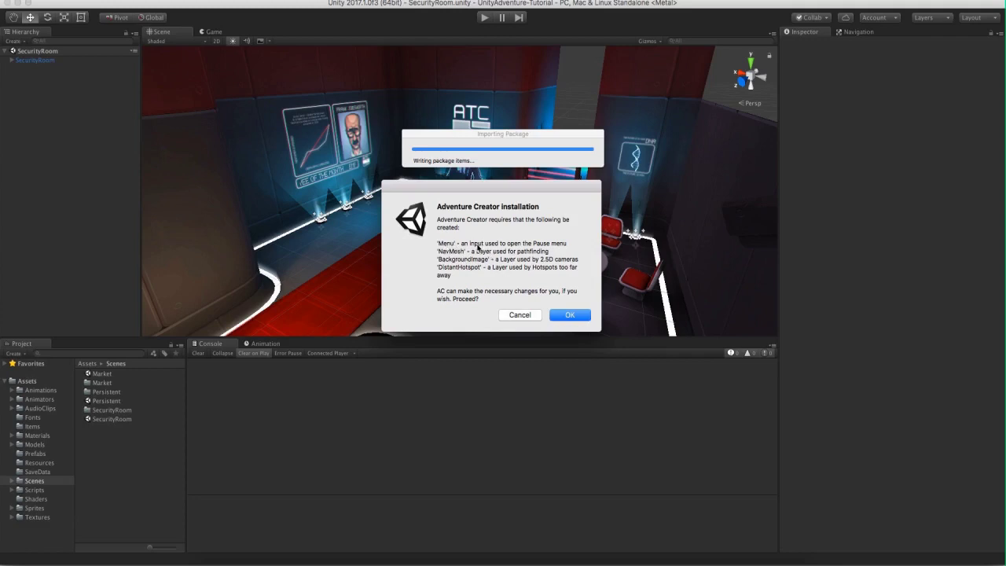
left_click(572, 313)
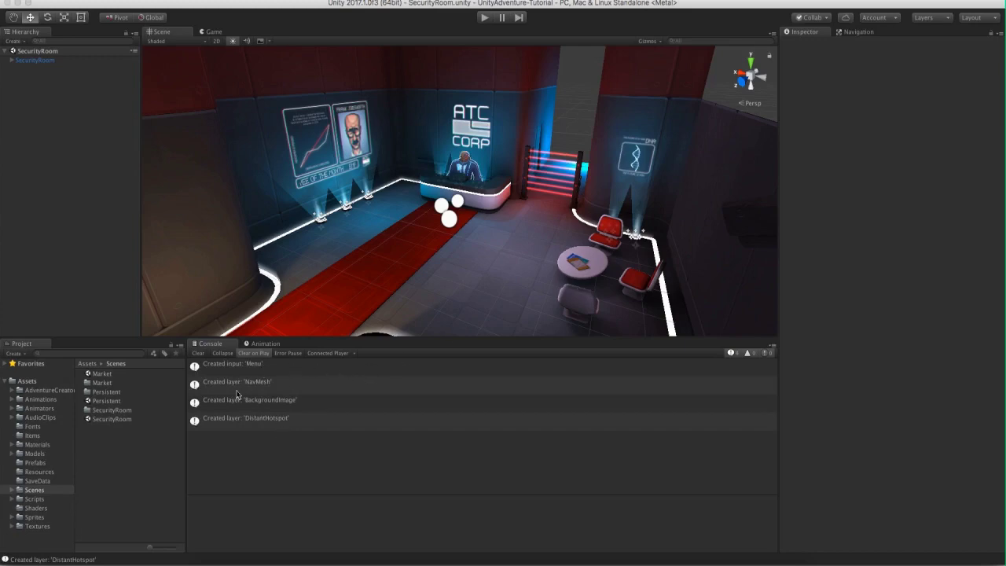
left_click(196, 353)
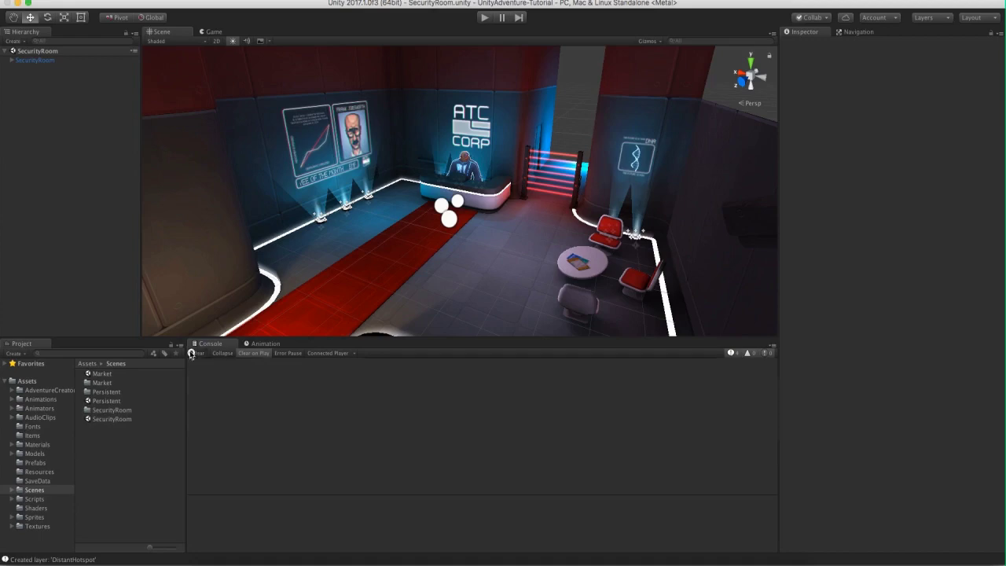
Enlarge the Scene view and open Adventure Creator's Game Editor, docking it between the Inspector and Navigation windows.
left_click_drag(195, 339, 196, 364)
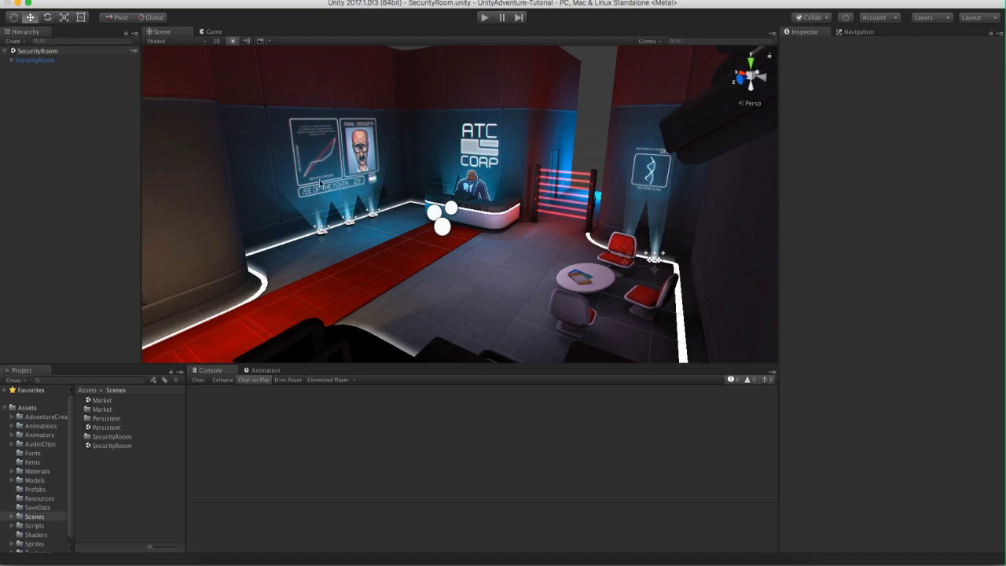
left_click(287, 1)
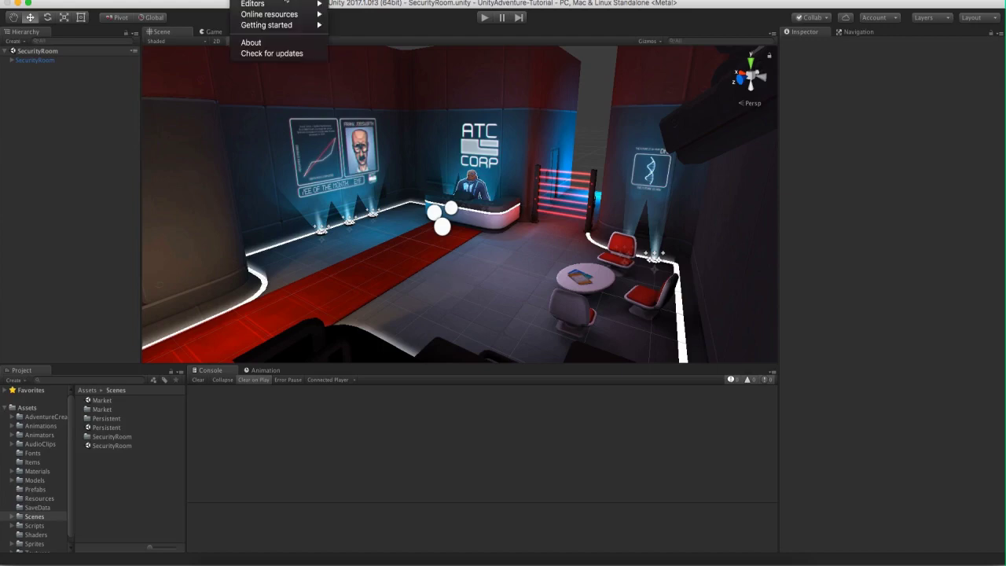
mouse_move(281, 4)
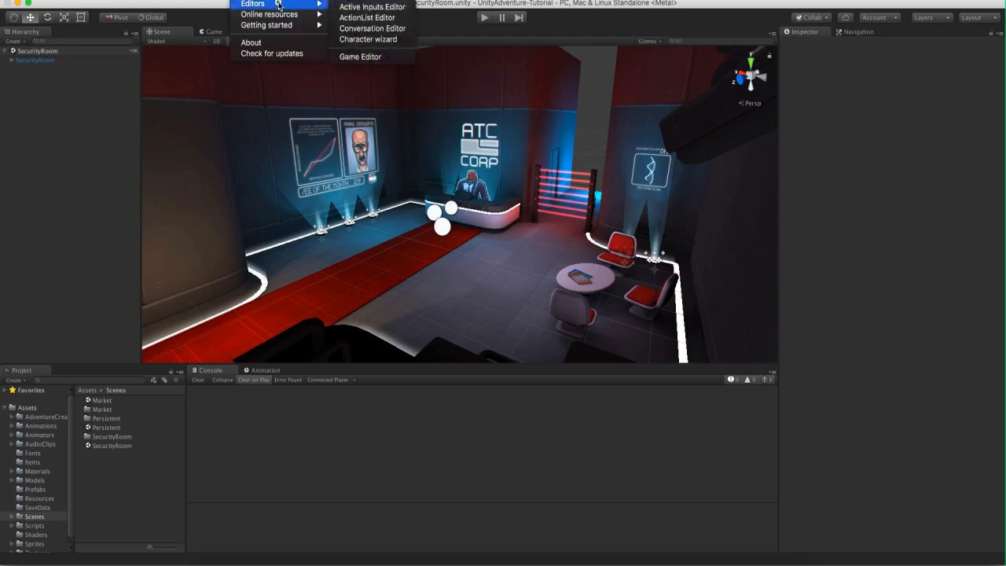
left_click(352, 58)
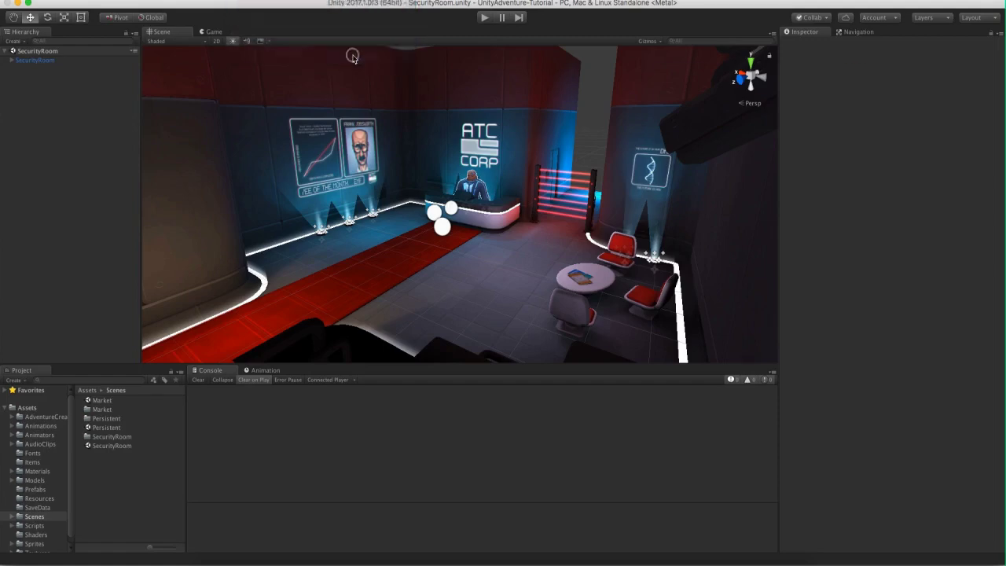
left_click_drag(688, 88, 866, 33)
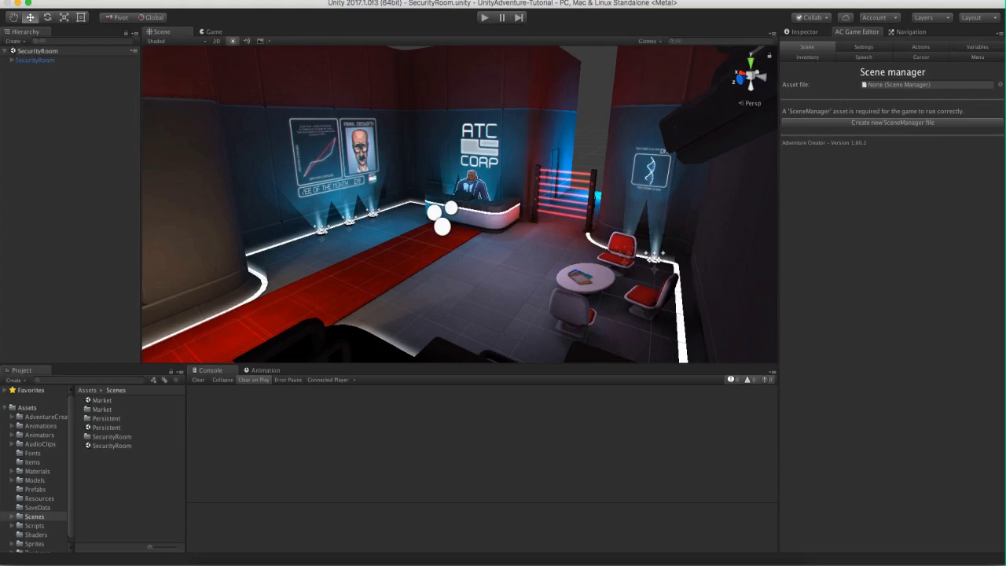
Start Adventure Creator's New Game wizard and name the game UnityAdventureRemake.
left_click(259, 0)
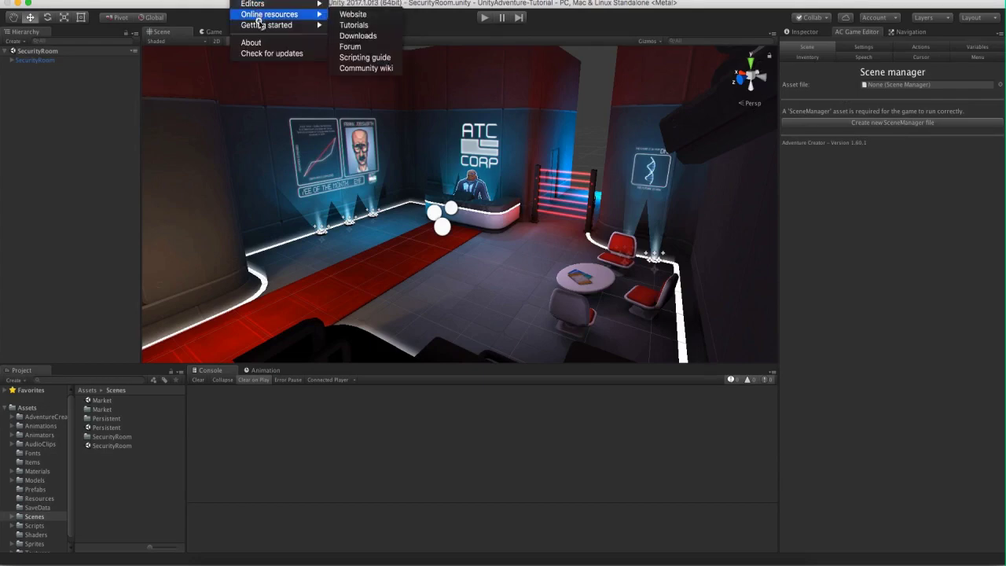
mouse_move(259, 24)
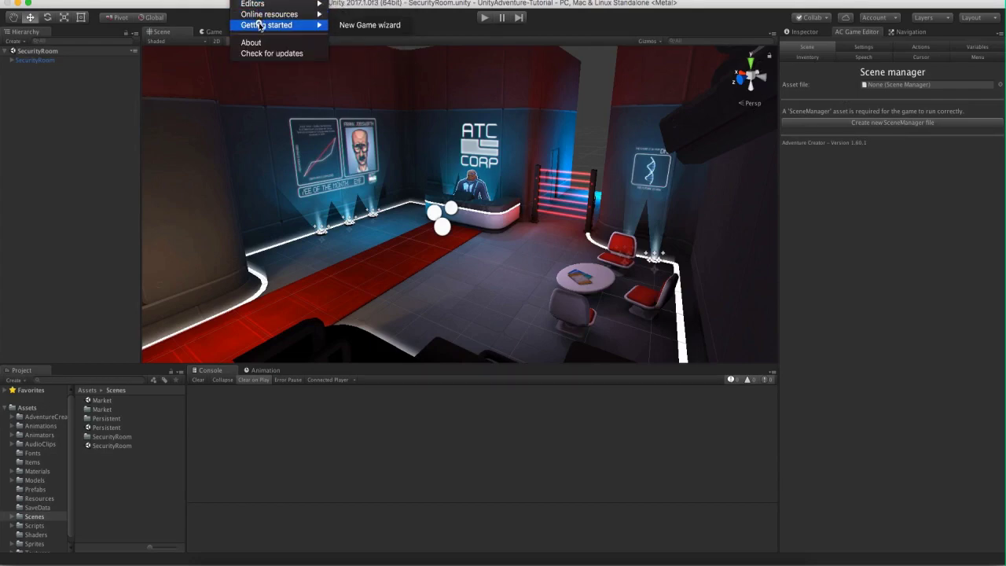
left_click(349, 27)
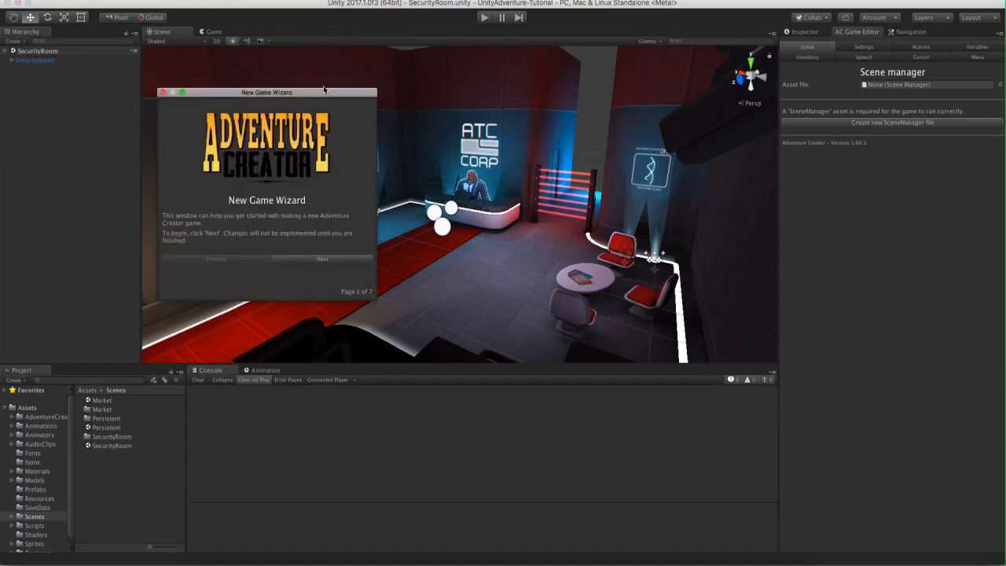
left_click_drag(324, 92, 412, 135)
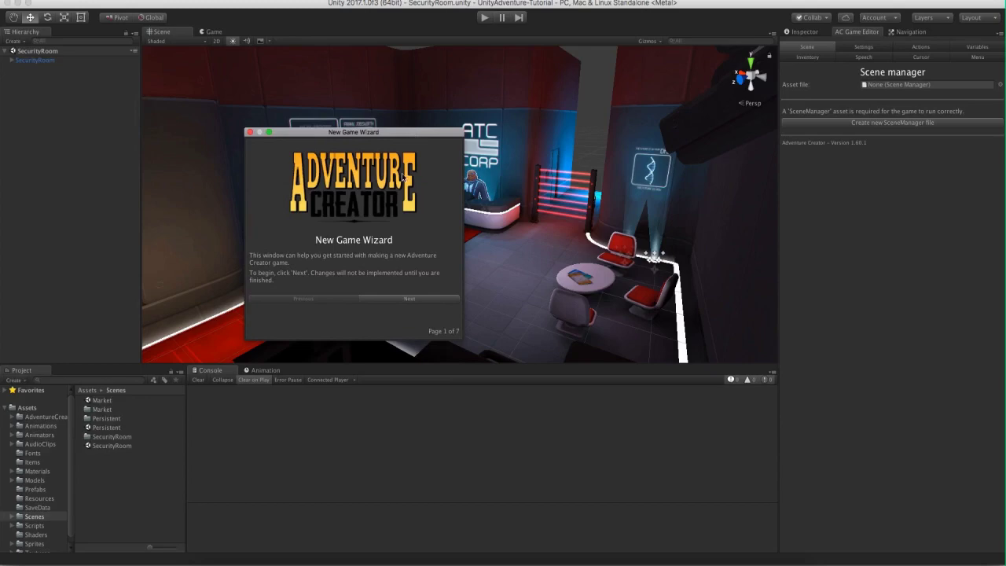
left_click(433, 303)
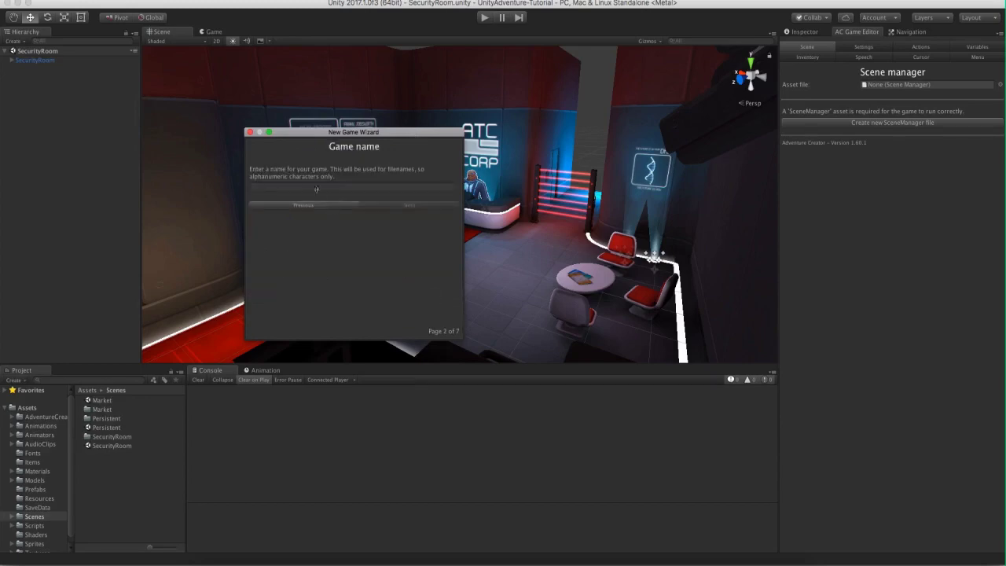
left_click(311, 187)
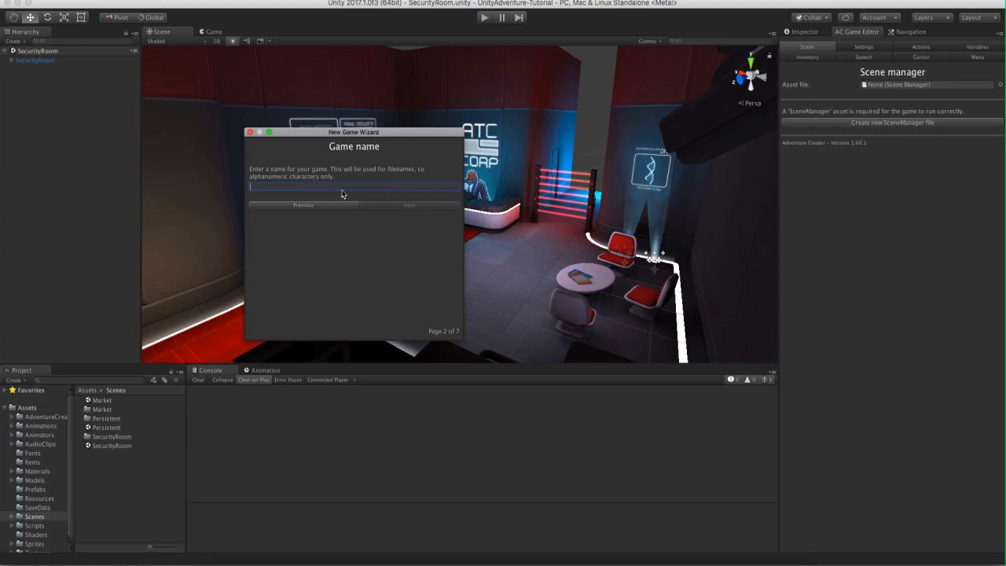
type("UnityAdventureRe")
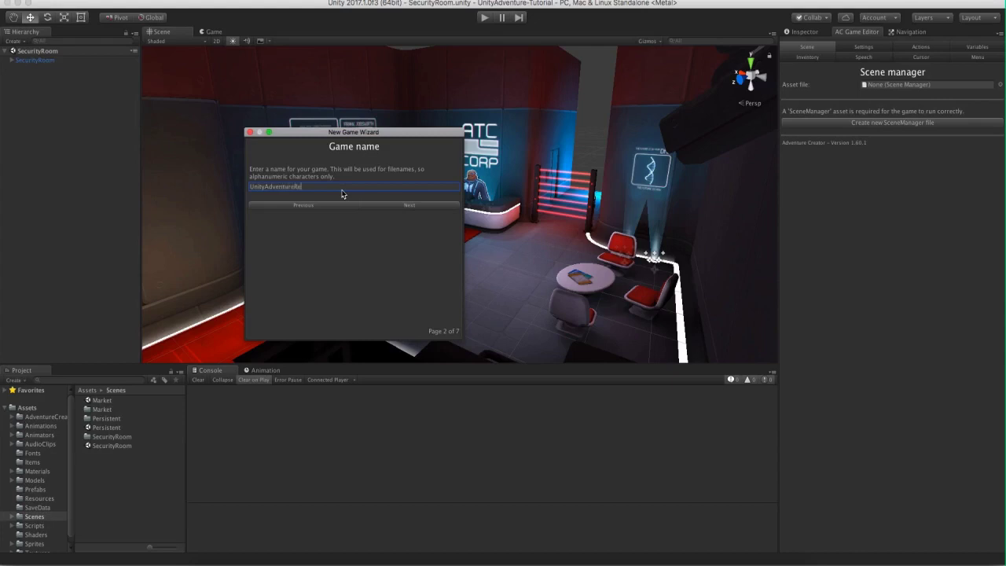
type("make")
left_click(370, 204)
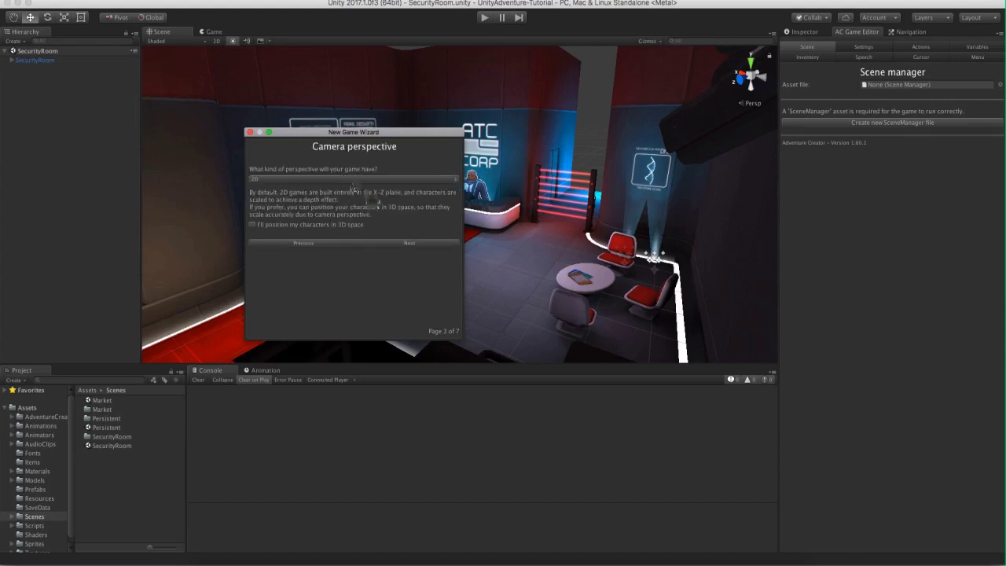
Set the game's camera perspective to 3D in the wizard, keeping Point And Click player control.
left_click(279, 178)
left_click(277, 199)
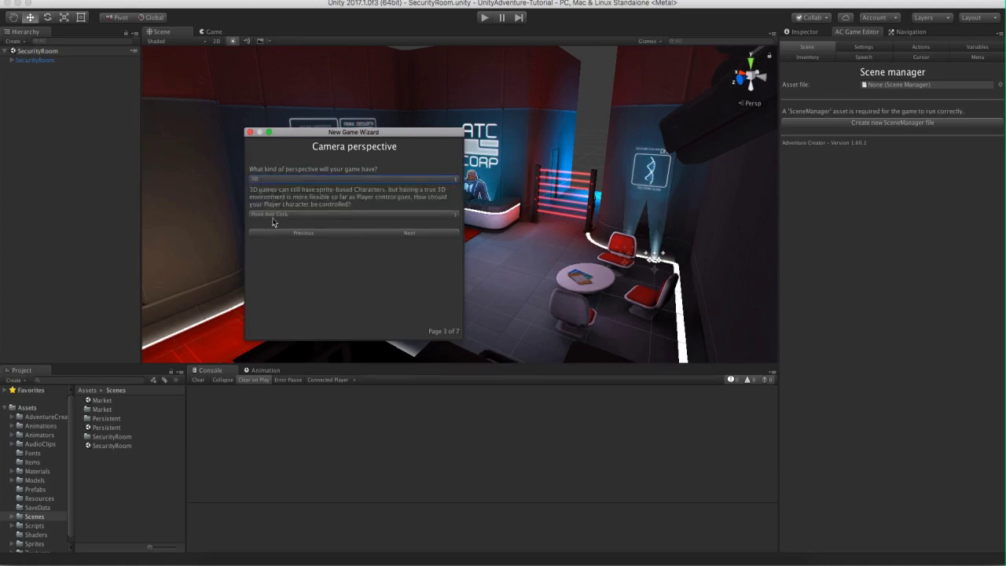
left_click(426, 234)
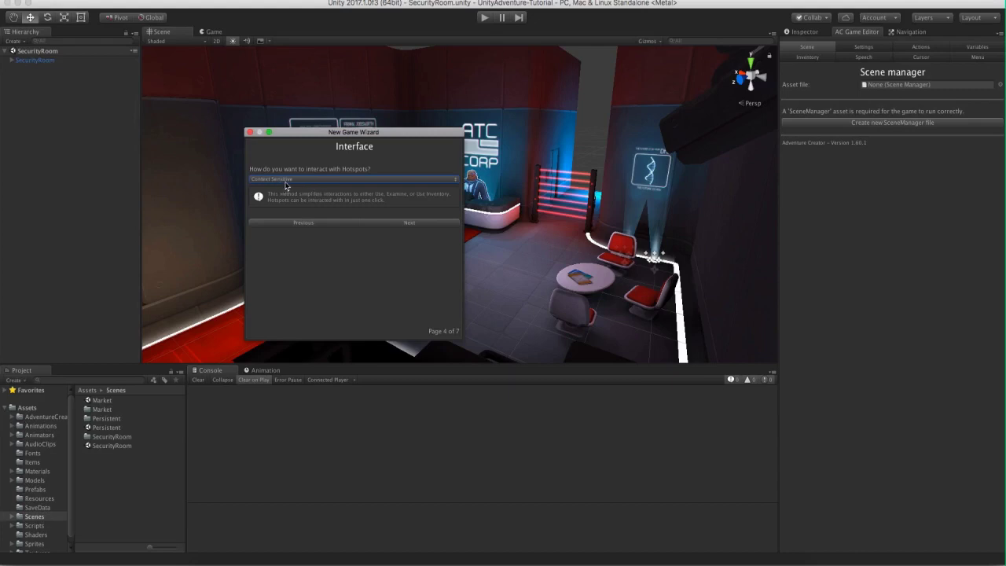
Review the Hotspot interaction methods and accept Context Sensitive for the game's interface.
left_click(282, 180)
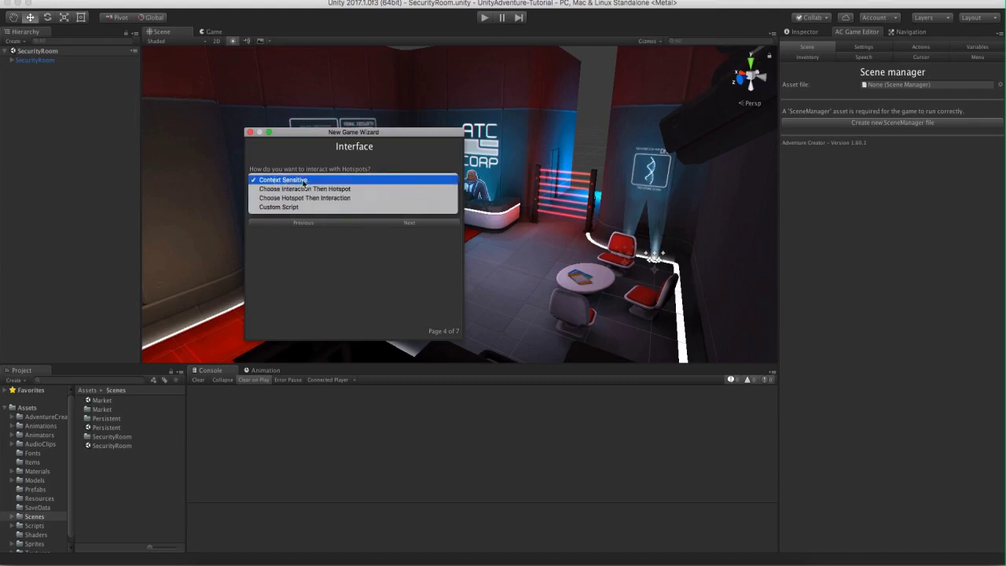
left_click(305, 180)
left_click(305, 180)
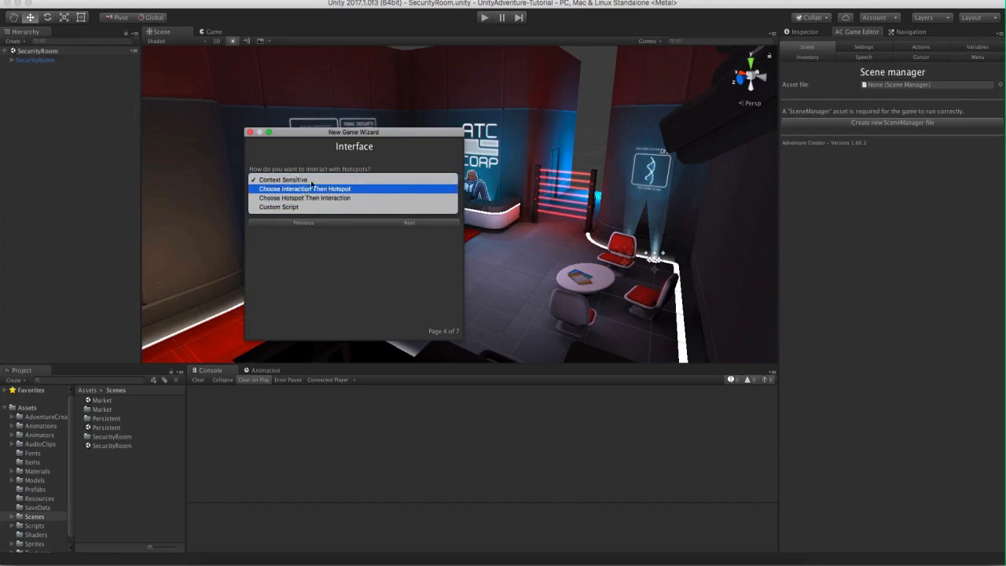
left_click(315, 180)
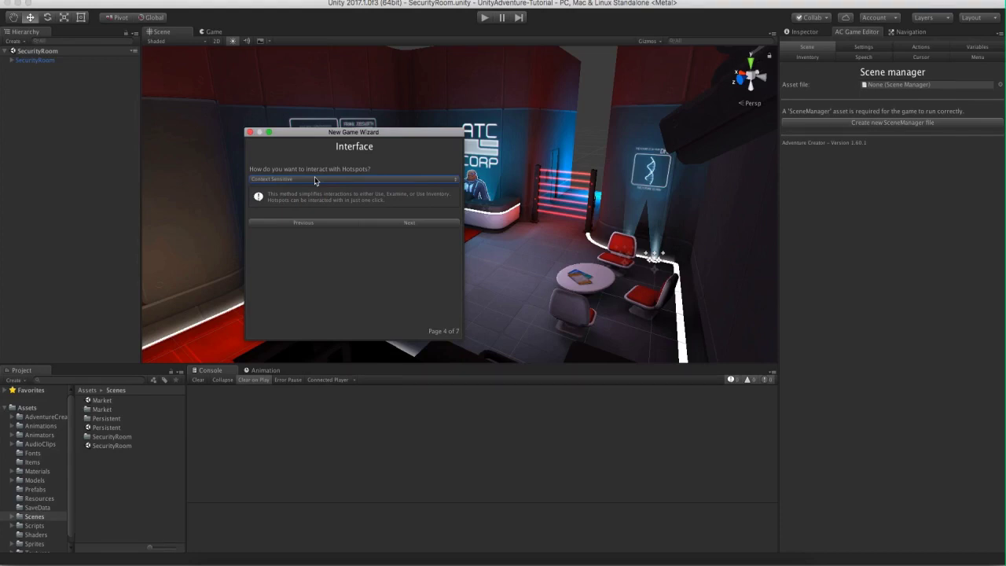
left_click(315, 180)
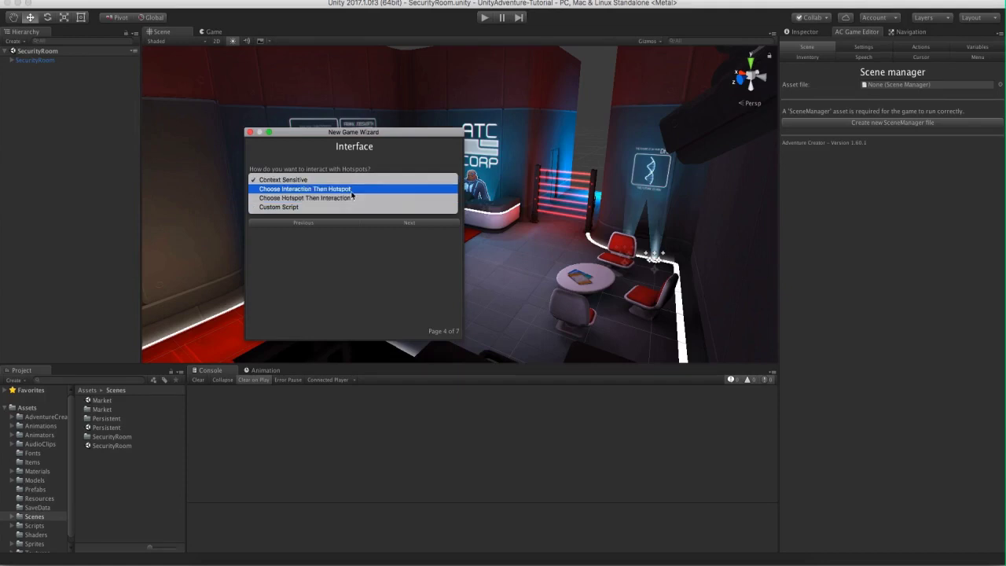
left_click(307, 182)
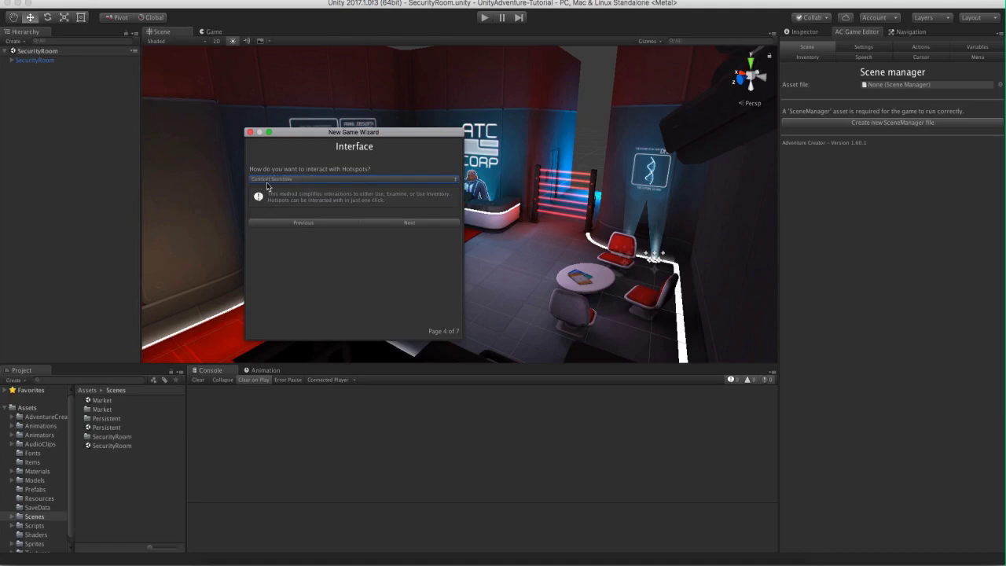
left_click(427, 222)
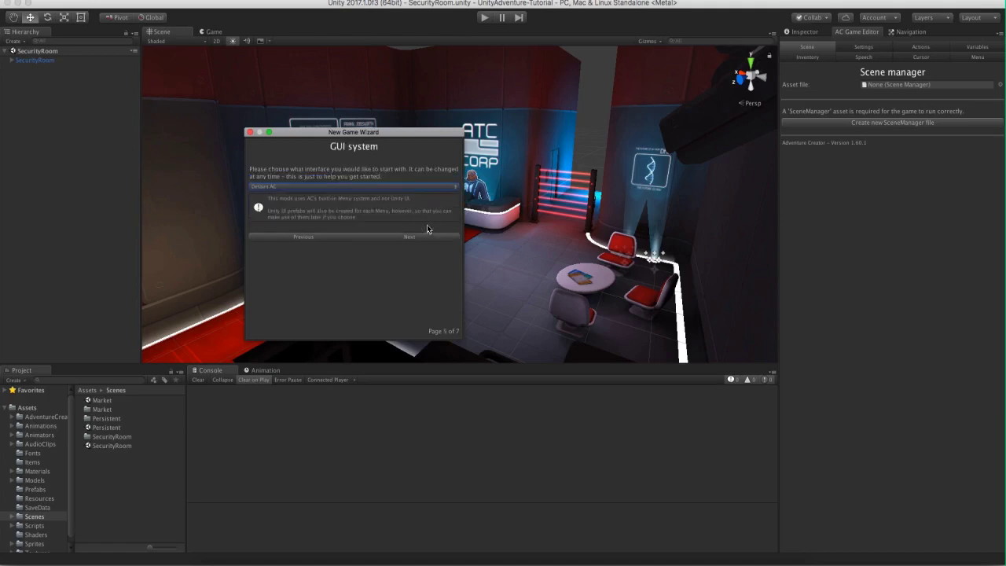
Choose Default Unity UI as the GUI system, finish the New Game wizard and close it.
left_click(284, 189)
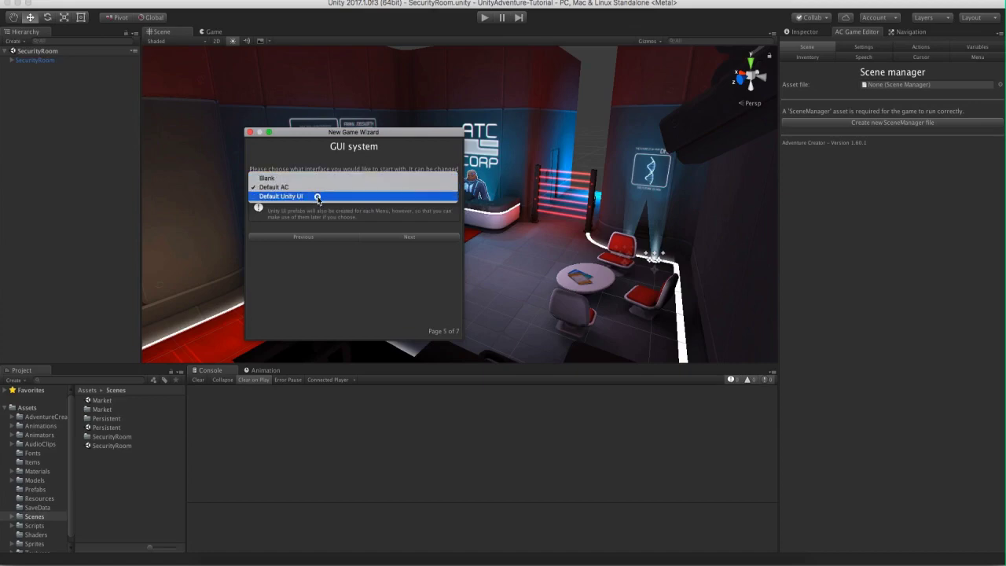
left_click(317, 197)
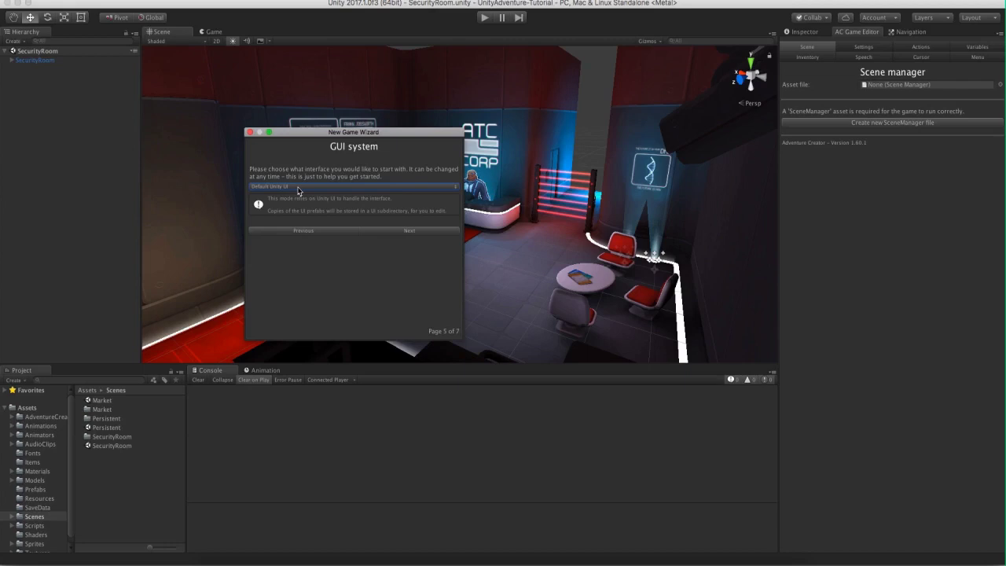
left_click(298, 188)
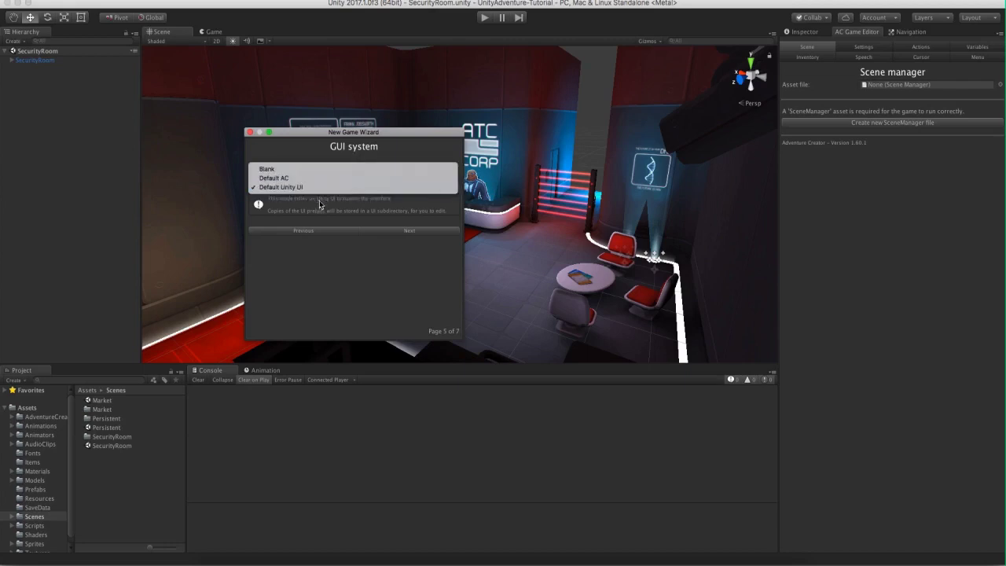
left_click(320, 203)
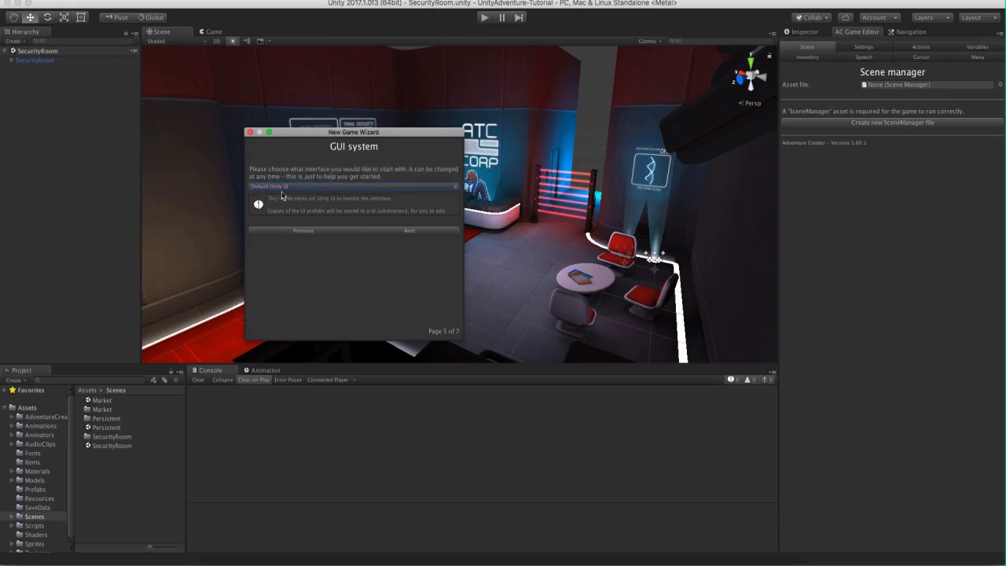
left_click(297, 189)
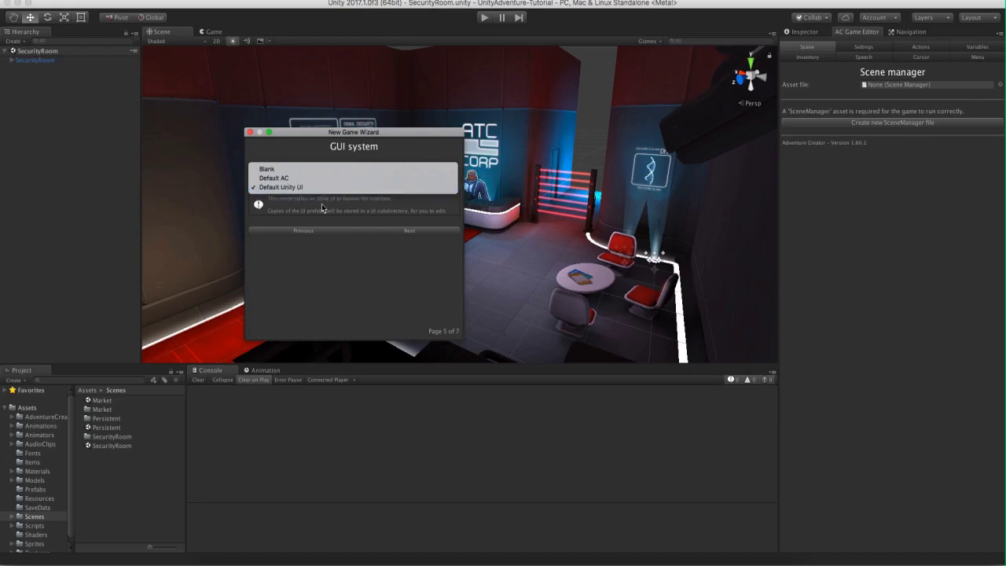
left_click(321, 204)
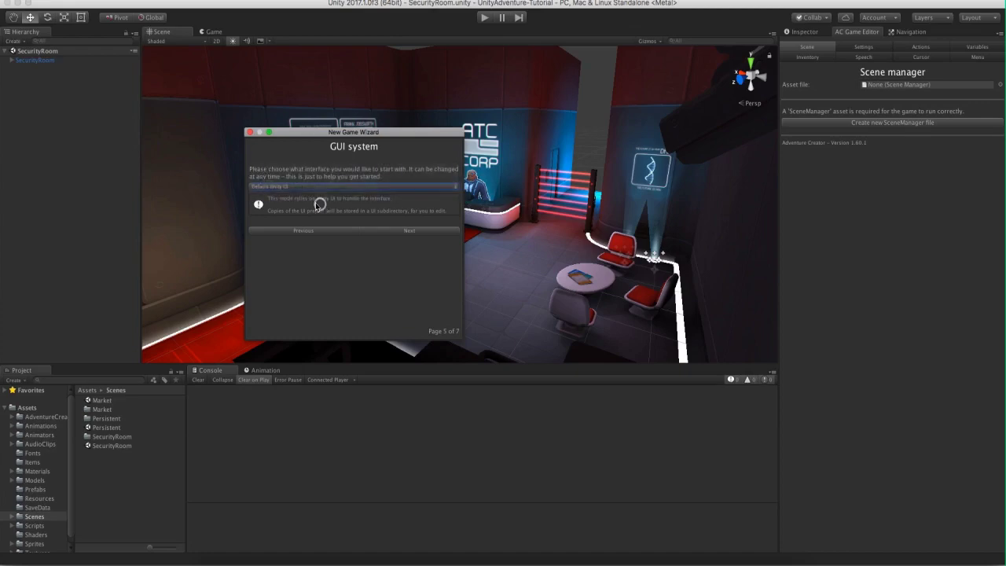
left_click(413, 230)
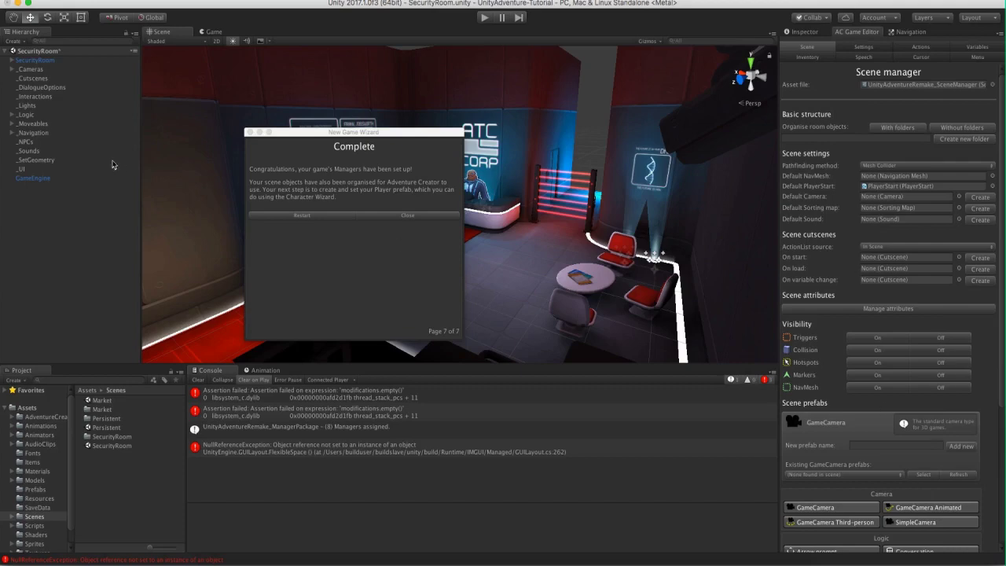
left_click(249, 132)
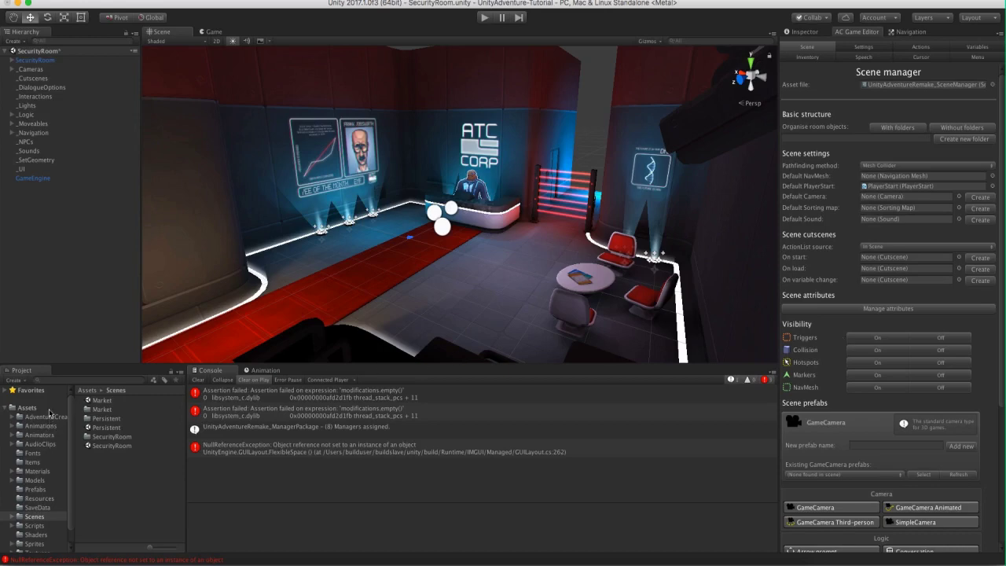
Examine the generated UnityAdventureRemake asset folder, including its manager package and the contents of its UI and Managers subfolders.
left_click_drag(75, 425, 87, 425)
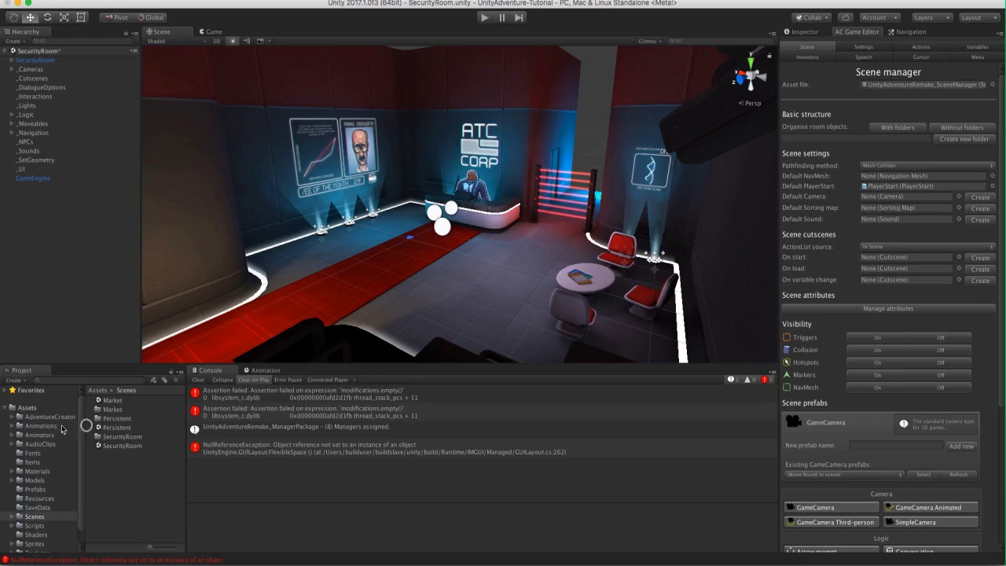
scroll(62, 429, "down", 1)
left_click(51, 546)
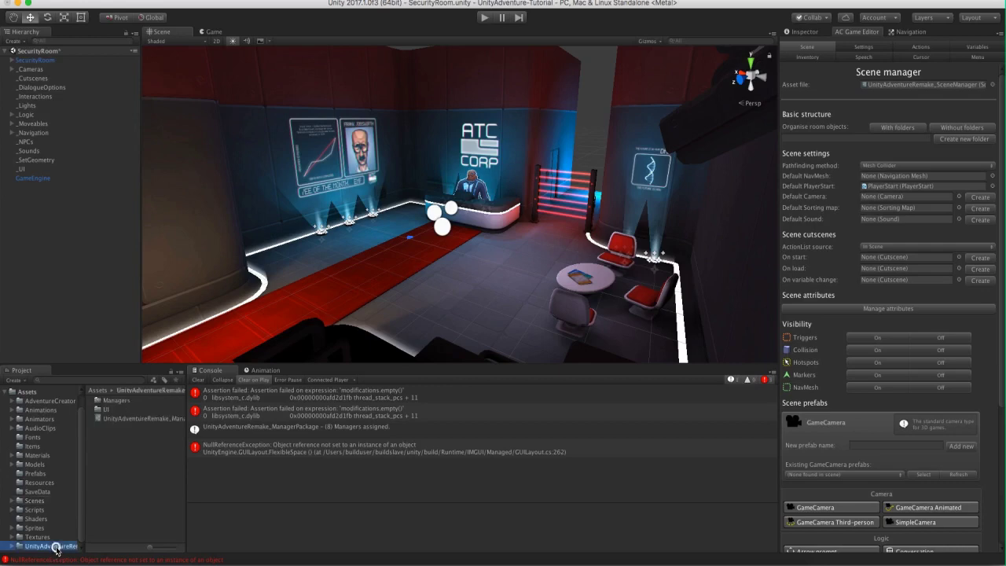
mouse_move(85, 526)
left_mouse_down()
mouse_move(103, 525)
mouse_move(74, 512)
left_mouse_up()
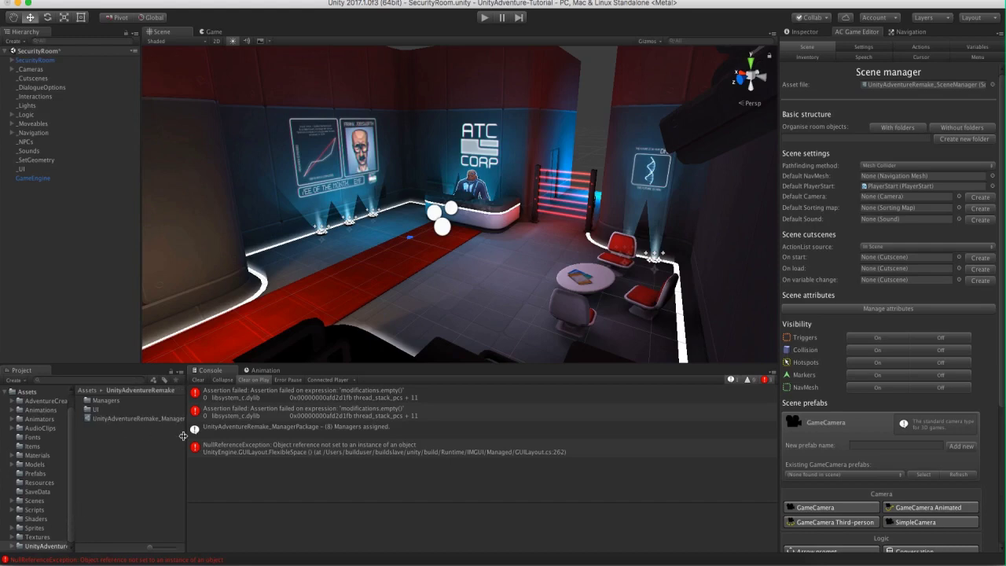
left_click_drag(186, 434, 208, 434)
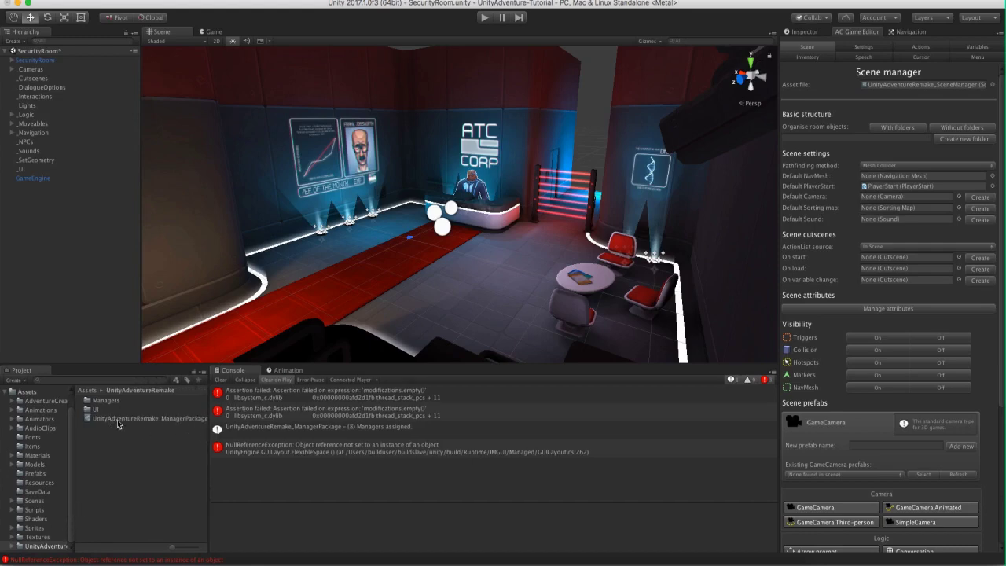
left_click(14, 545)
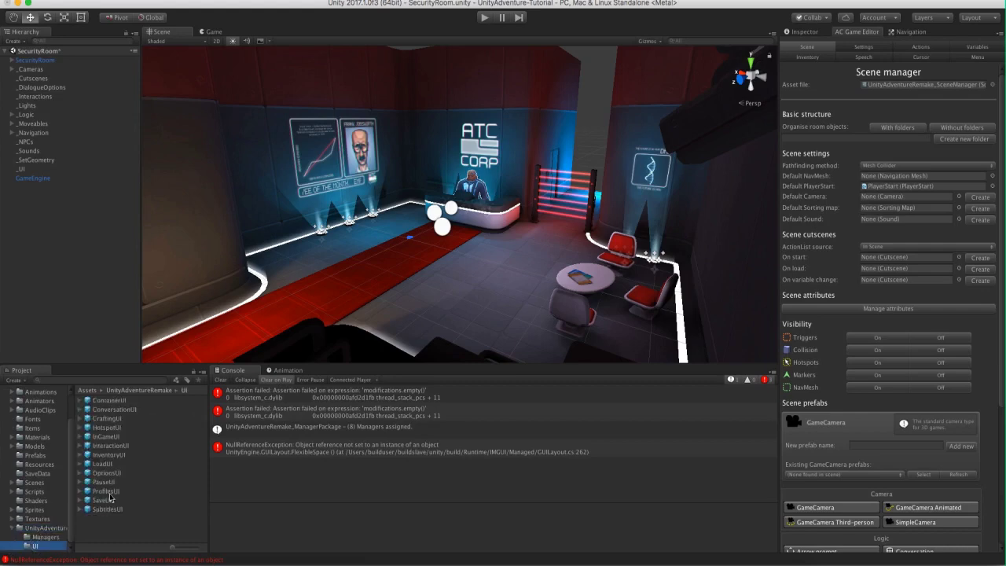
left_click(47, 536)
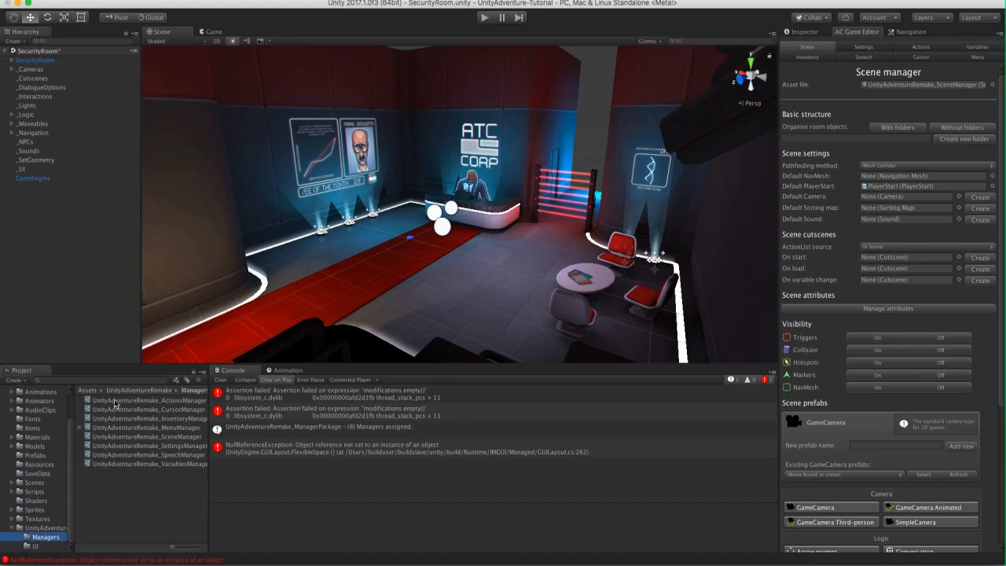
Assign the game's managers from the UnityAdventureRemake manager package asset and narrow the project window's asset list.
left_click(57, 528)
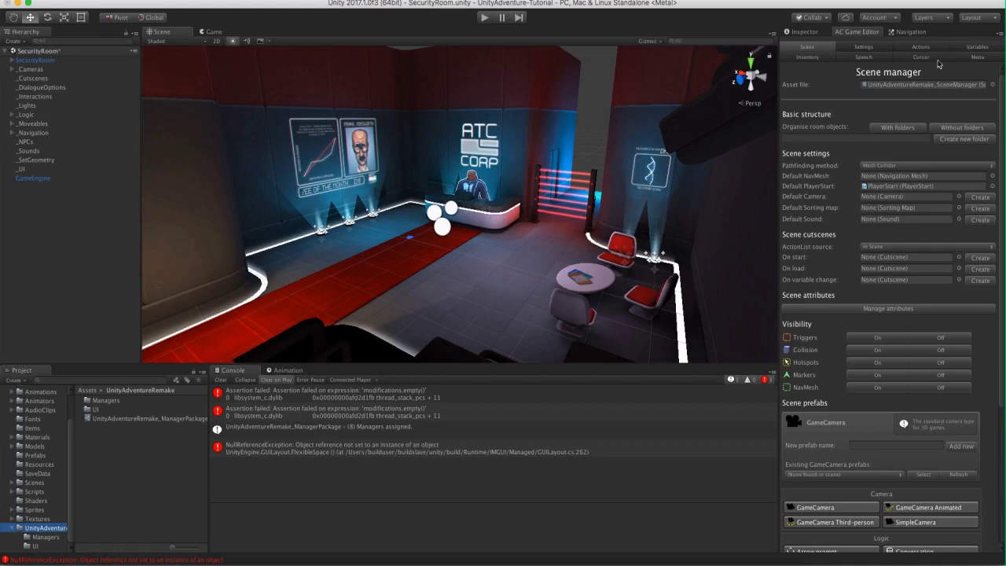
left_click(138, 418)
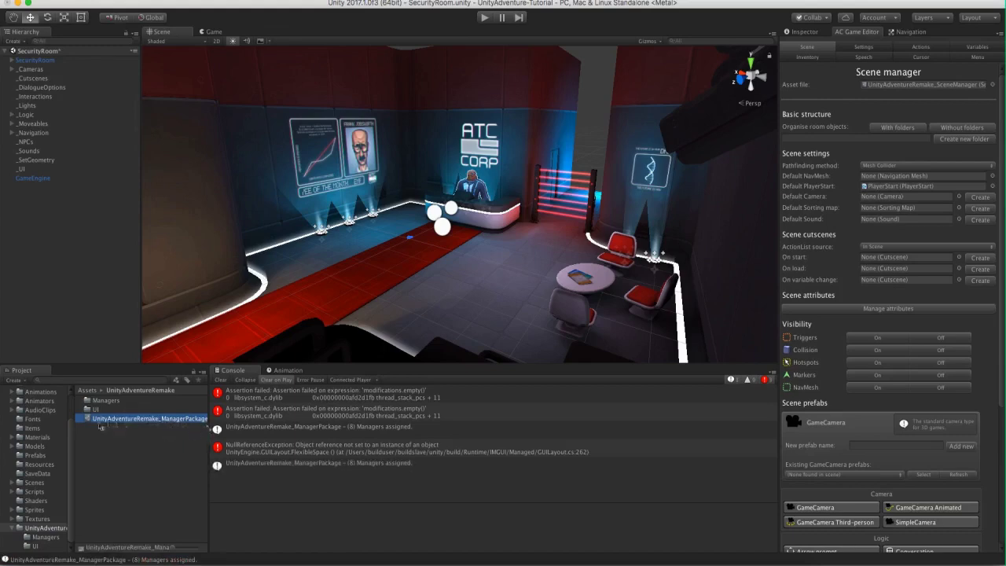
left_click_drag(208, 437, 162, 437)
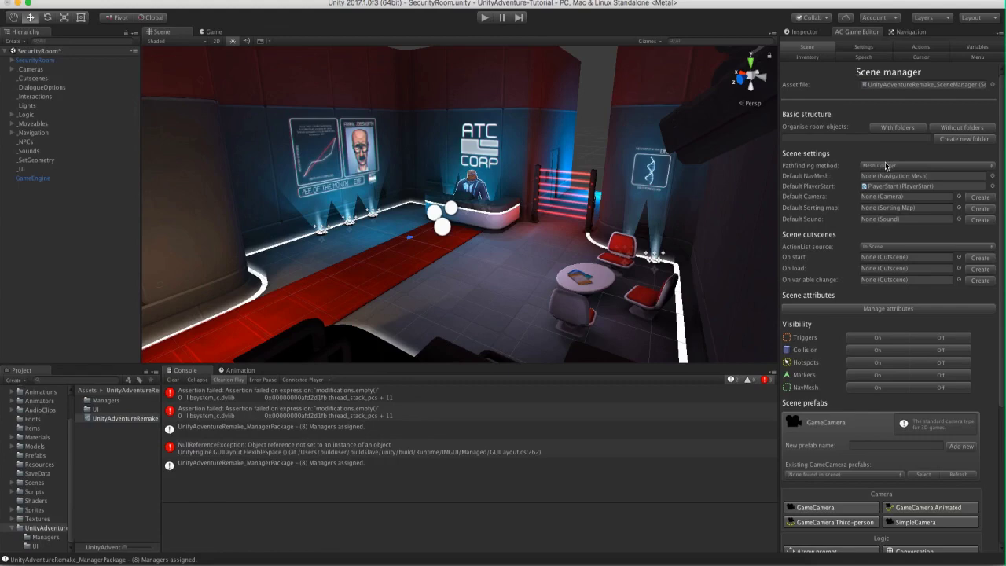
Examine the Adventure Creator folder objects in the SecurityRoom hierarchy, from _Cameras down to GameEngine.
left_click(48, 186)
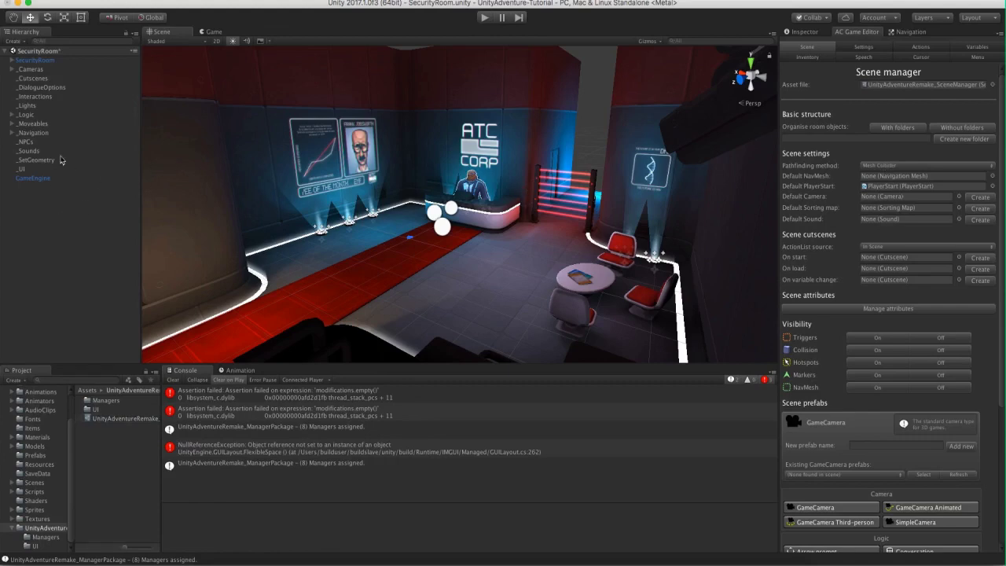
left_click(41, 70)
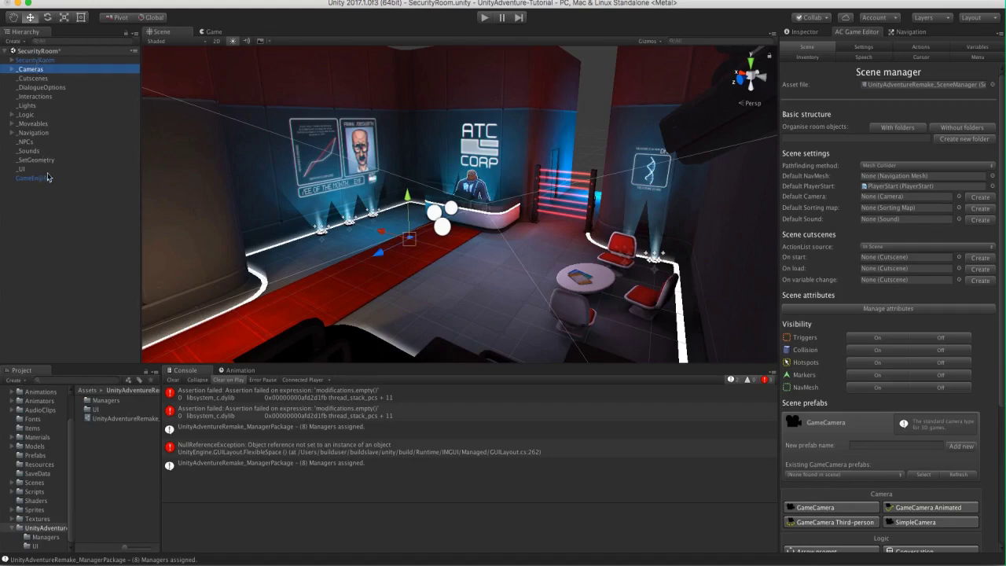
left_click(51, 179, "shift")
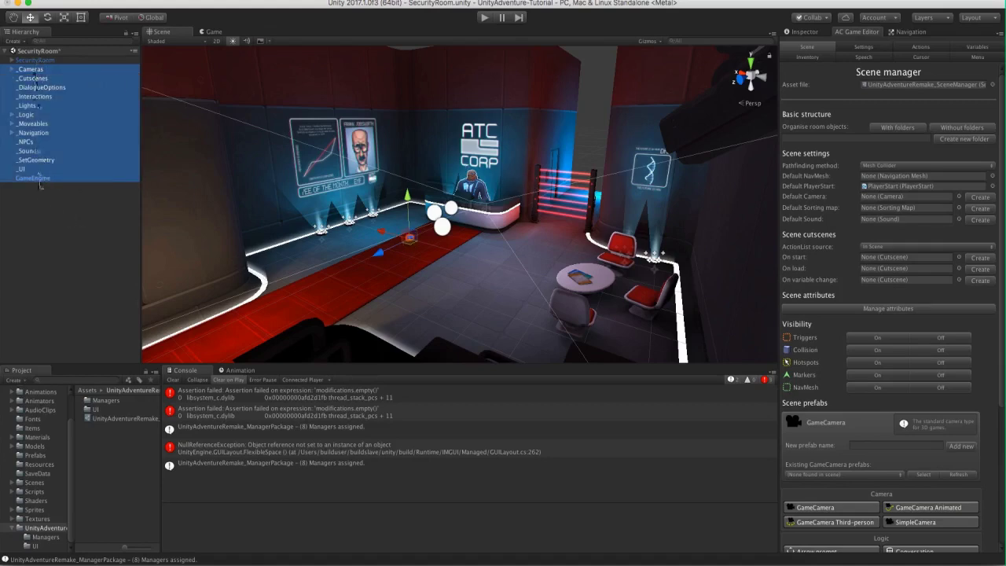
left_click(50, 206)
left_click(41, 179)
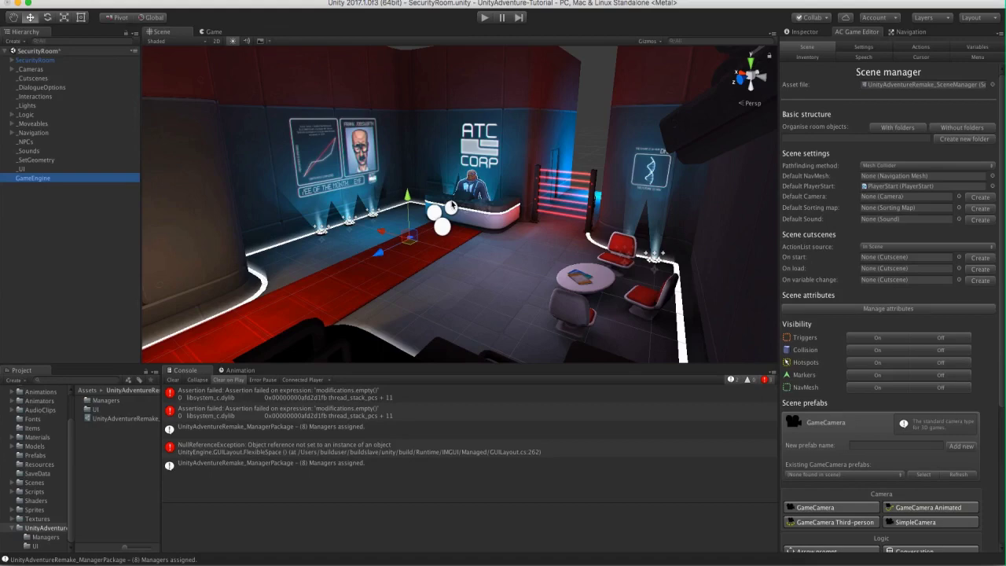
left_click(81, 207)
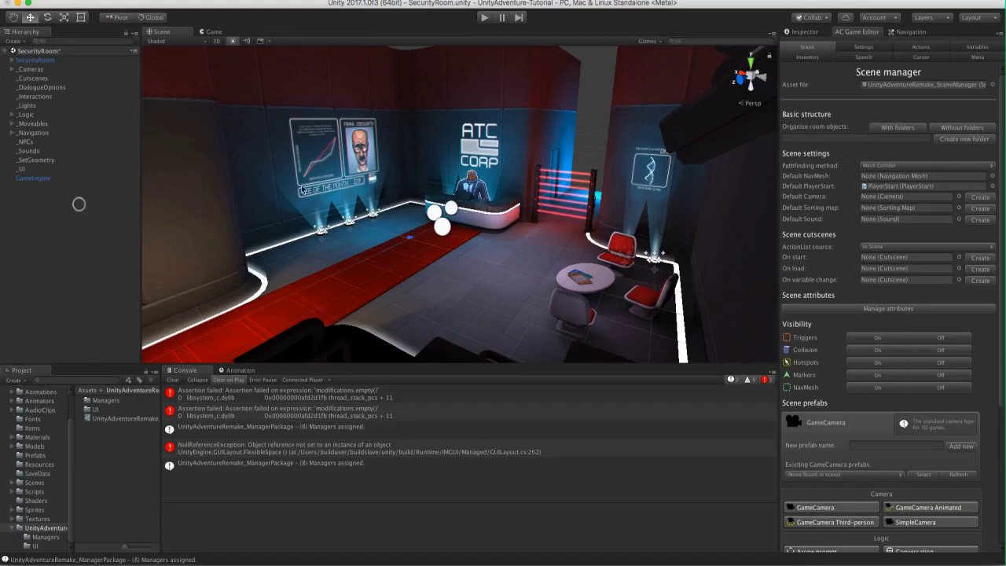
Create a new default scene in place of the SecurityRoom scene.
left_click(63, 2)
left_click(66, 4)
left_click(475, 197)
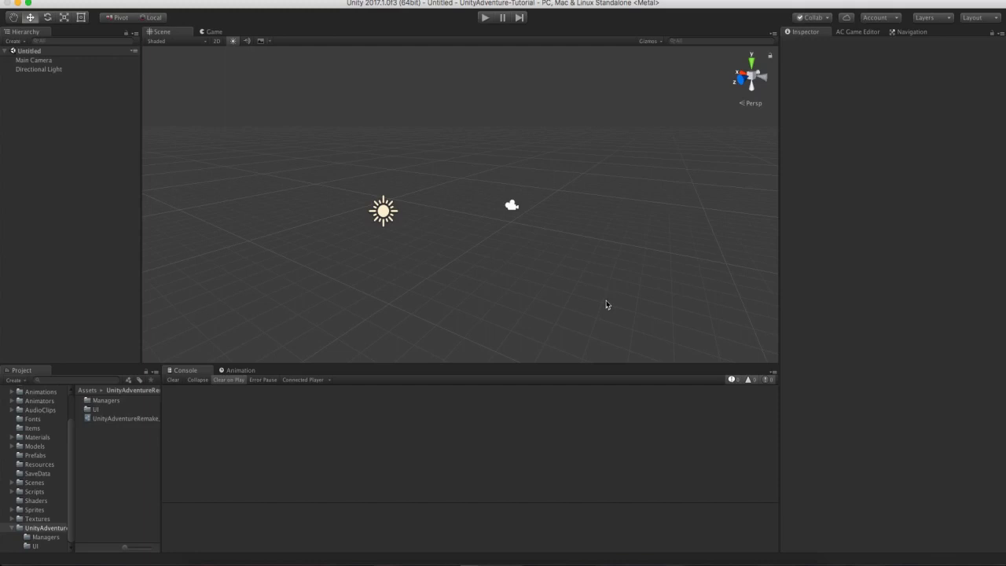
Add the Player prefab from the Prefabs folder to the new scene and frame it in the Scene view.
left_click(31, 455)
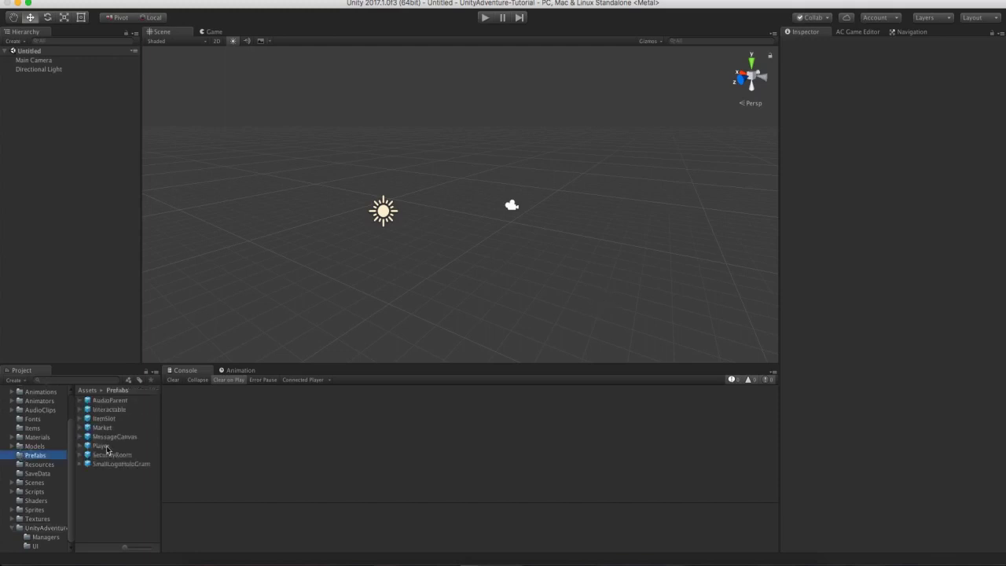
left_click(100, 445)
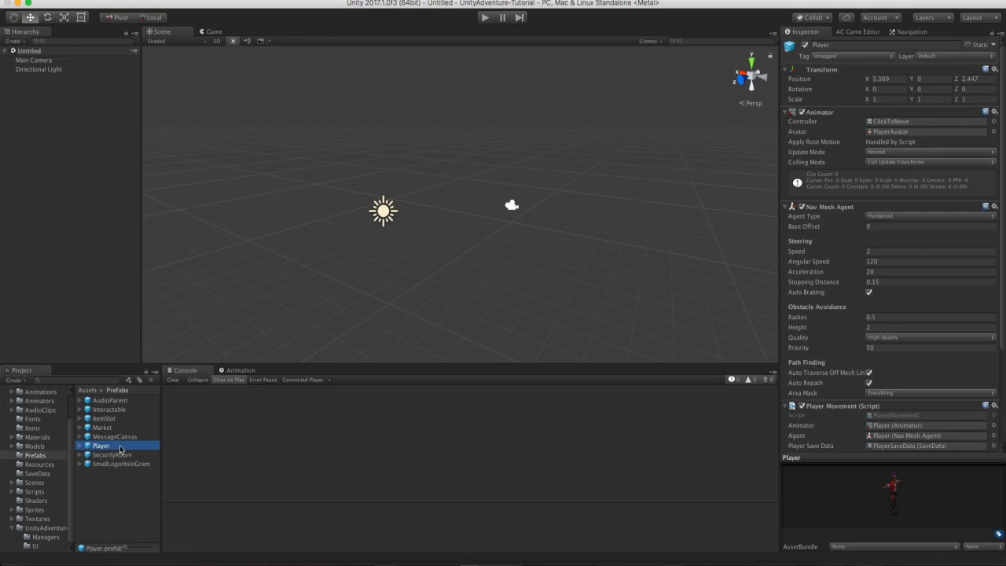
left_click_drag(120, 448, 77, 320)
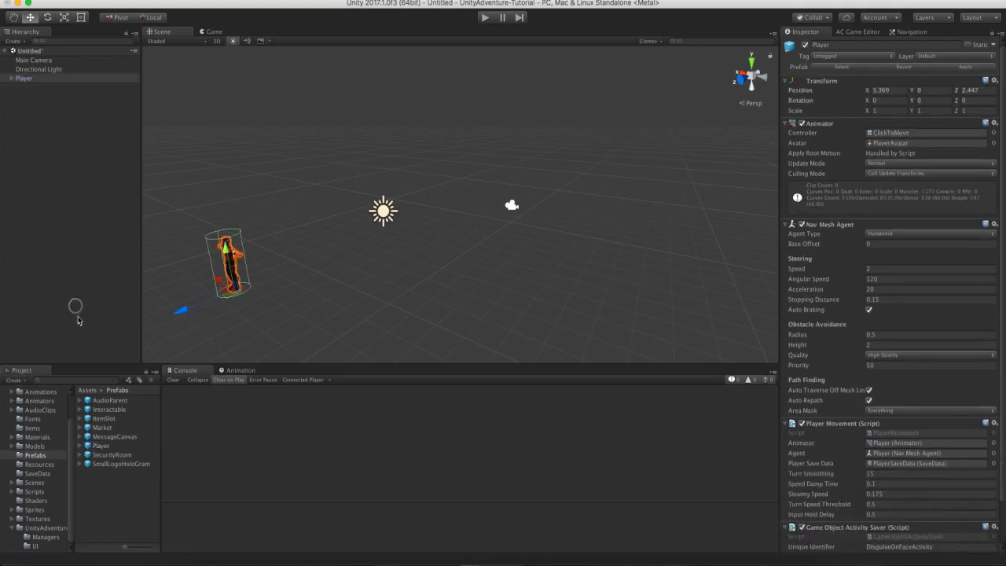
double_click(27, 79)
scroll(509, 239, "up", 2)
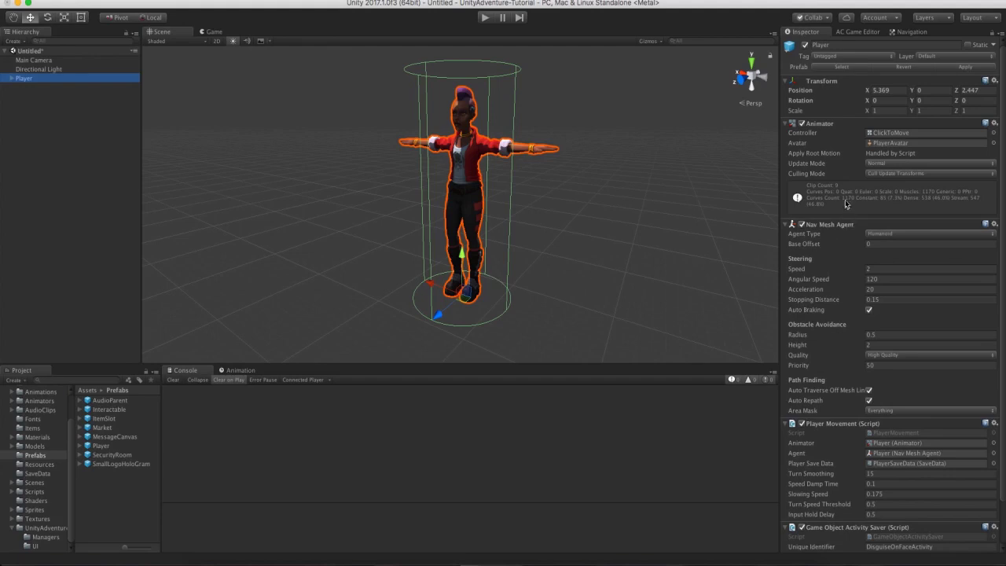
Remove the Game Object Activity Saver, Player Movement and Nav Mesh Agent components from the Player object.
scroll(857, 245, "down", 3)
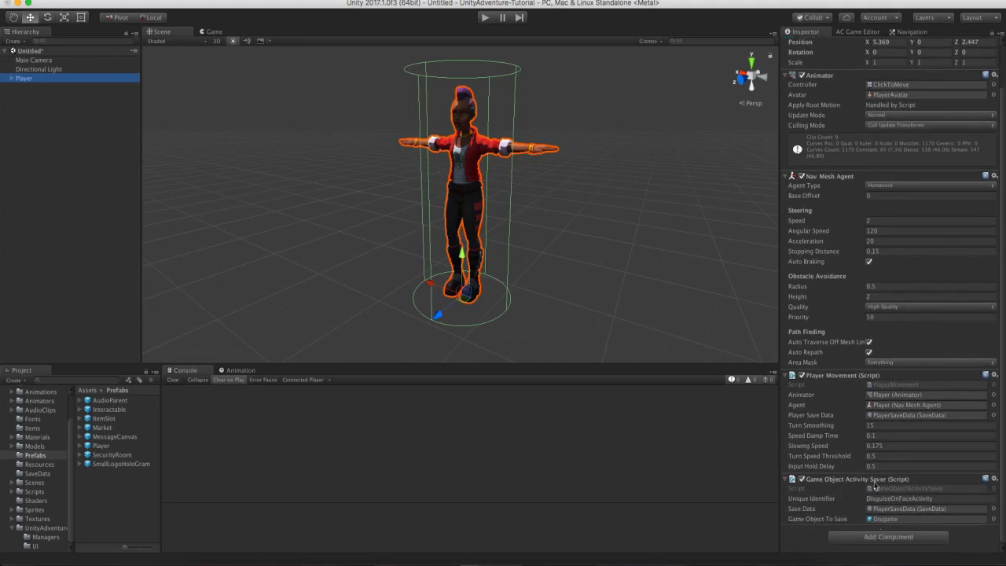
left_click(993, 479)
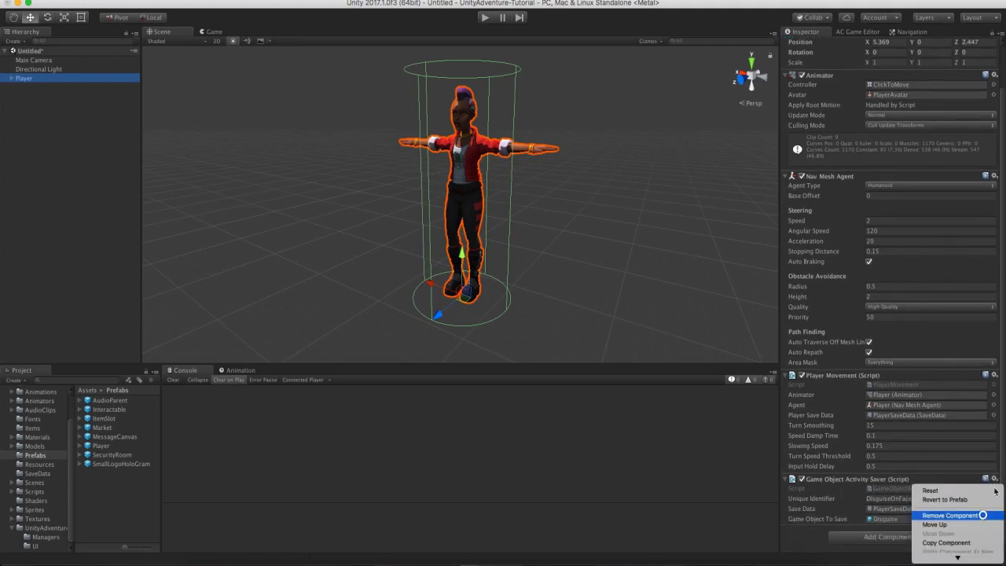
left_click(982, 516)
left_click(998, 417)
left_click(949, 453)
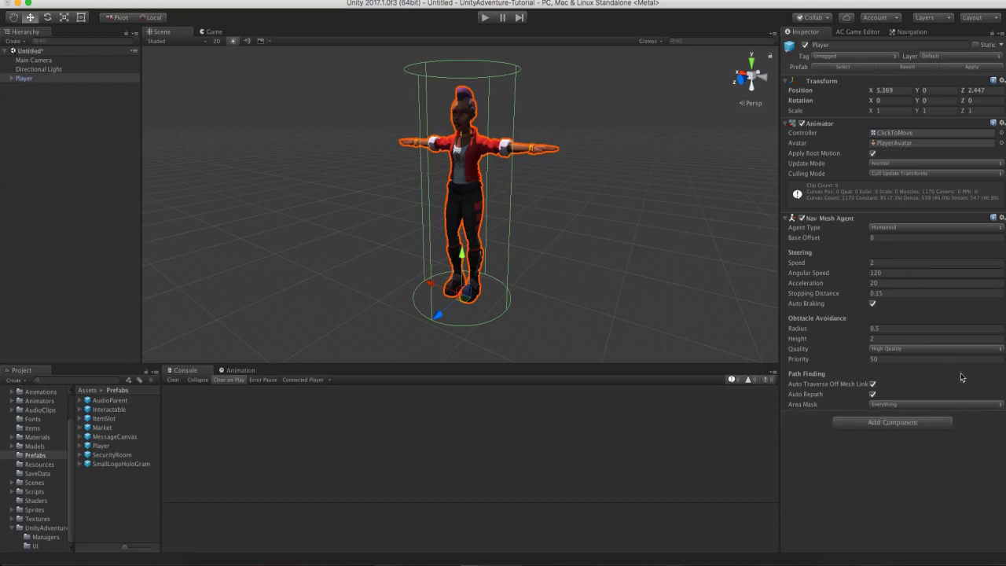
left_click(1000, 217)
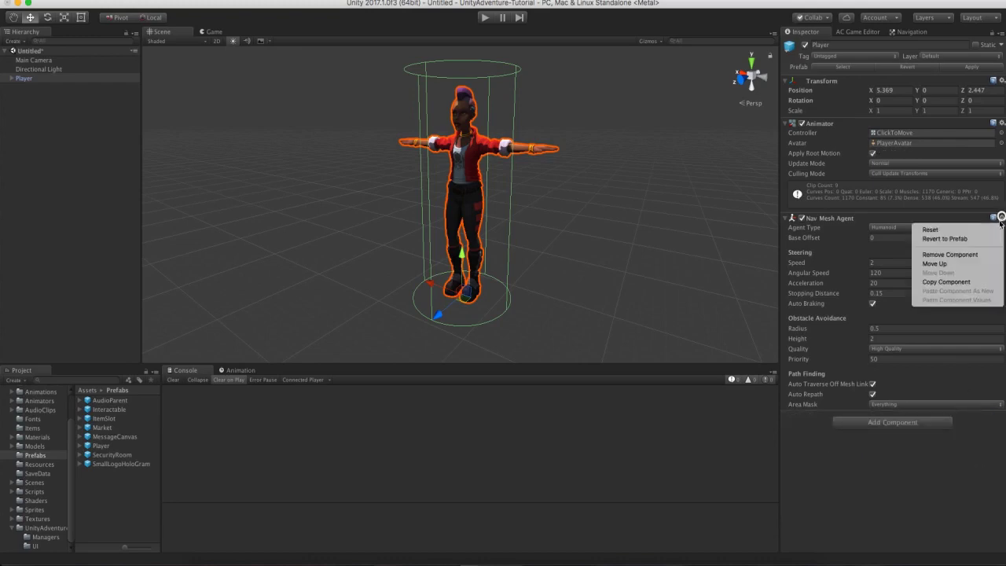
left_click(988, 254)
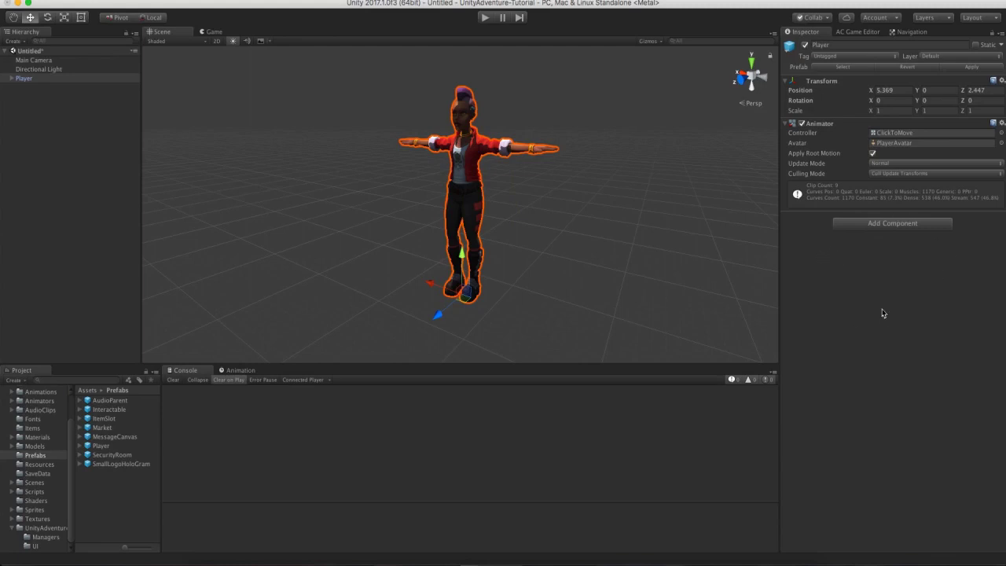
Search the addable components for "navm" and locate NavMeshAgent Integration without adding it to the Player.
left_click(881, 223)
type("navm")
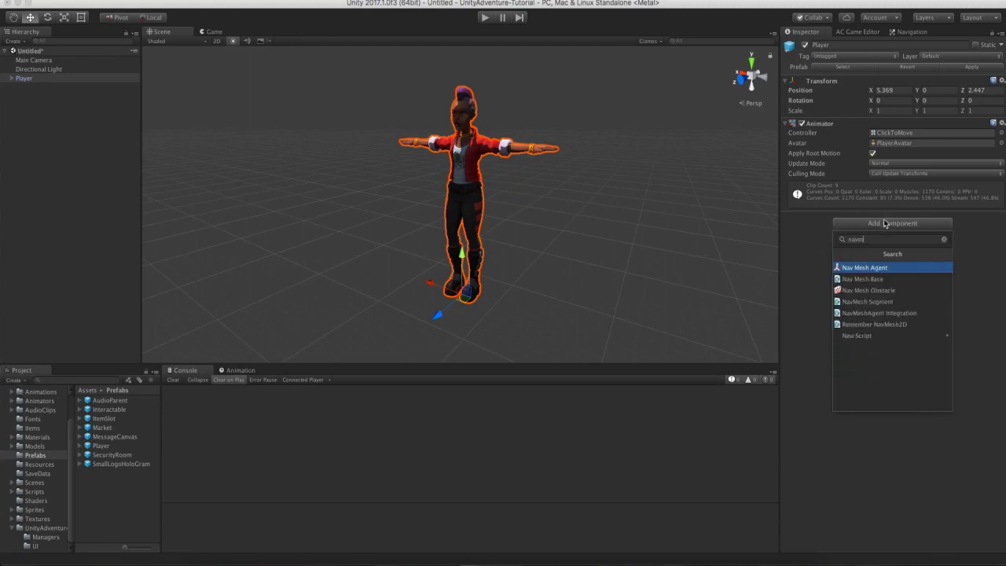
key("Down")
key("Down")
key("Down")
key("Down")
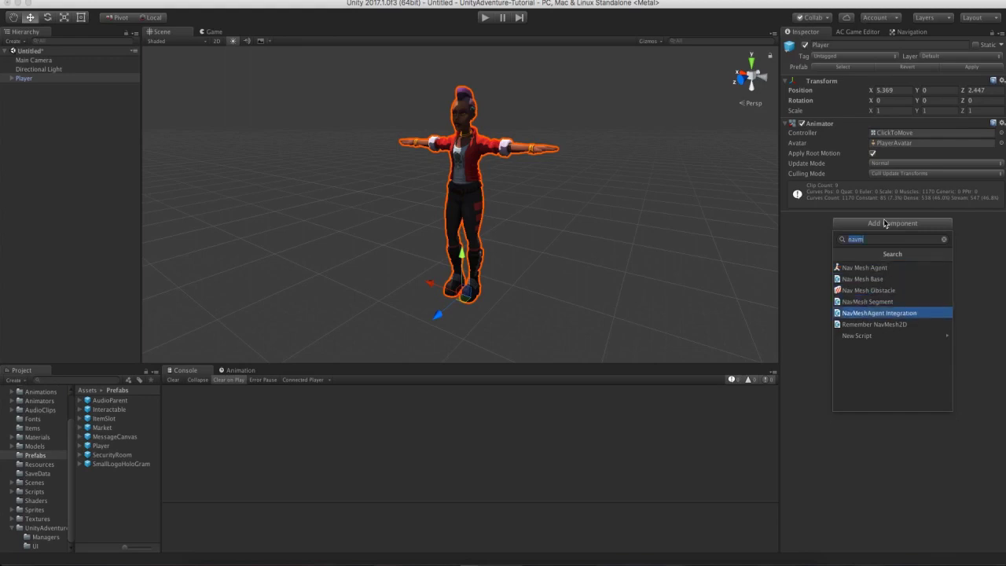
left_click(944, 238)
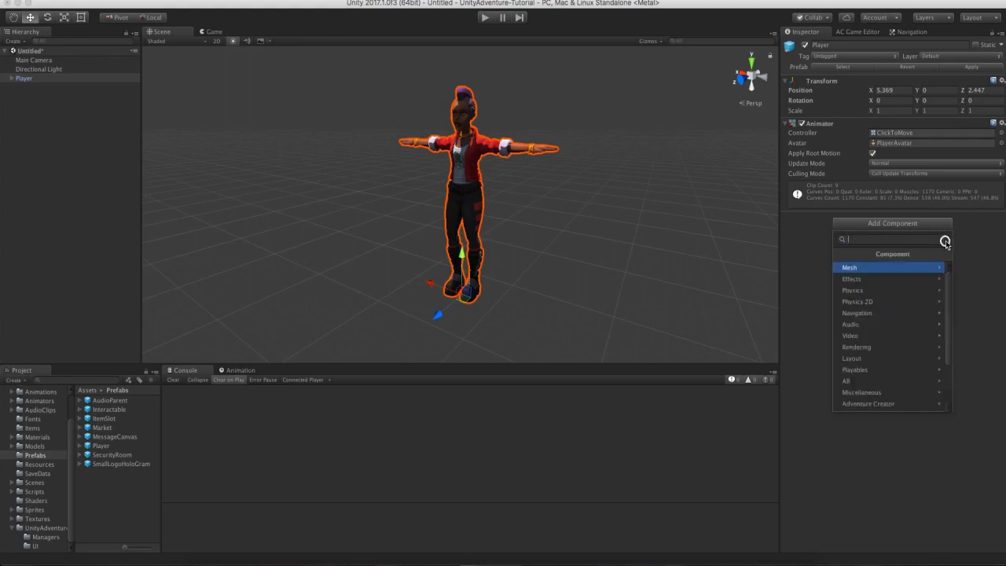
left_click(959, 251)
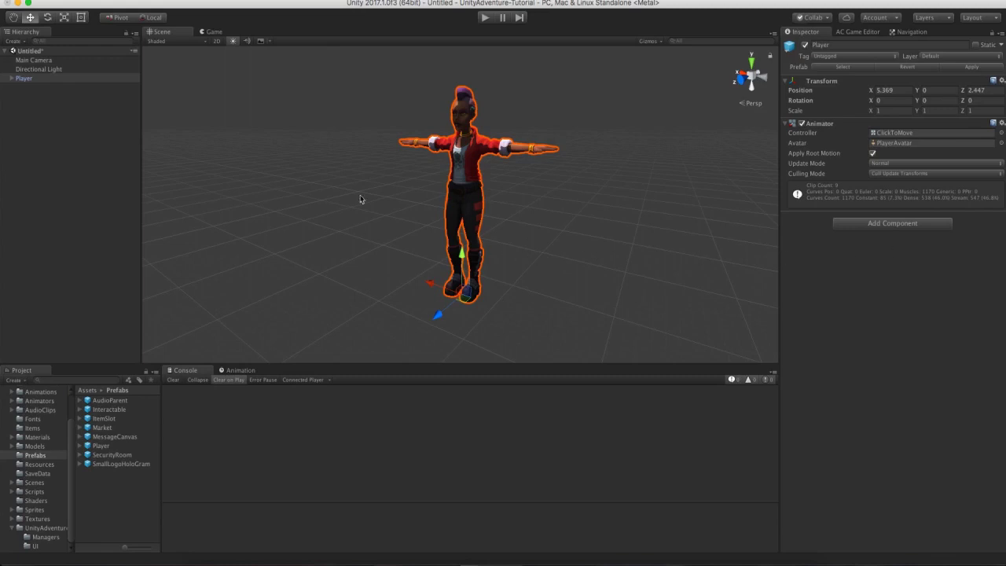
Reset the Player object's Transform to its default values and bring the character into view.
scroll(528, 254, "down", 3)
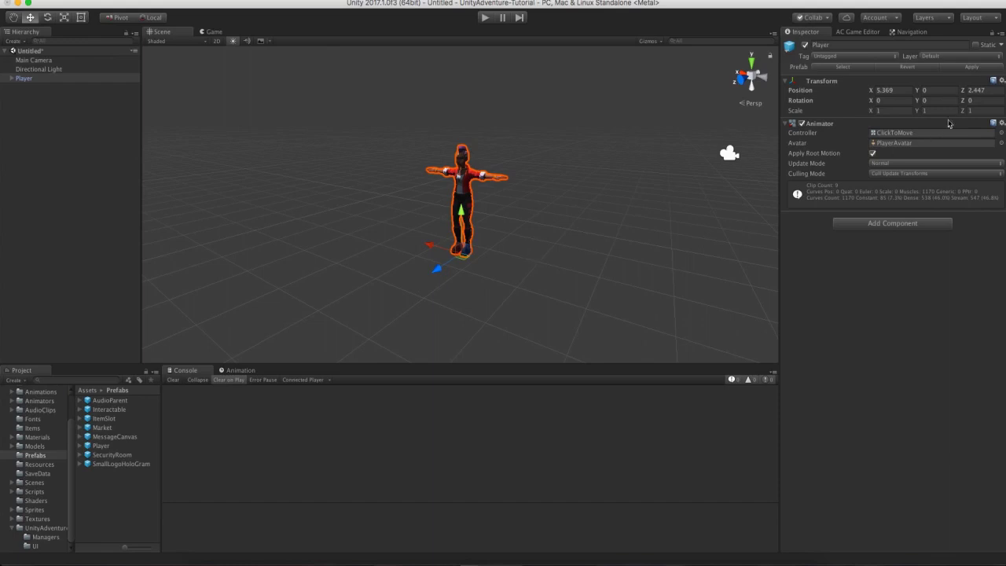
left_click(1001, 80)
left_click(991, 91)
middle_click_drag(588, 212, 525, 192)
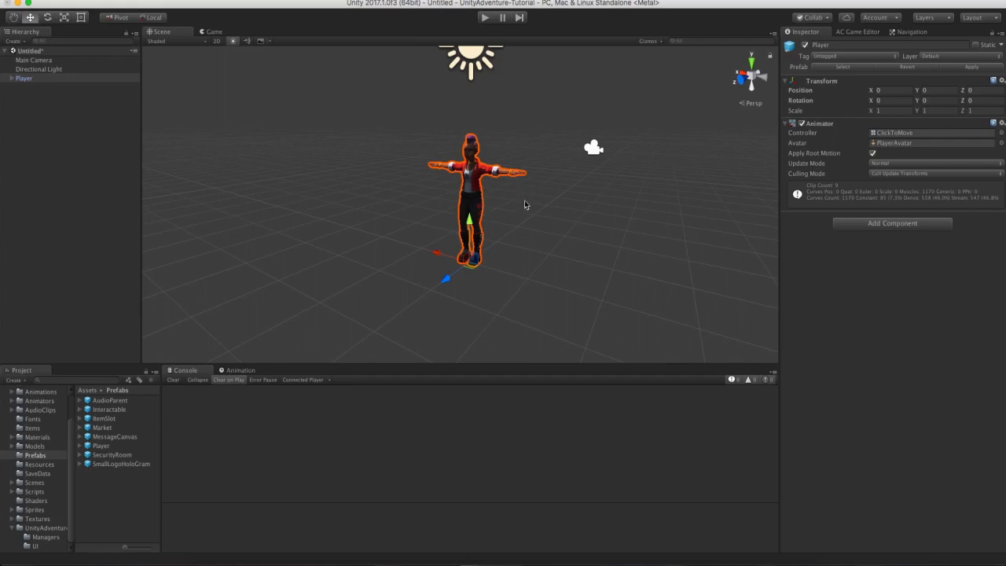
Open Adventure Creator's Character wizard and dock it between the Scene view and the Inspector.
left_click(250, 1)
mouse_move(250, 3)
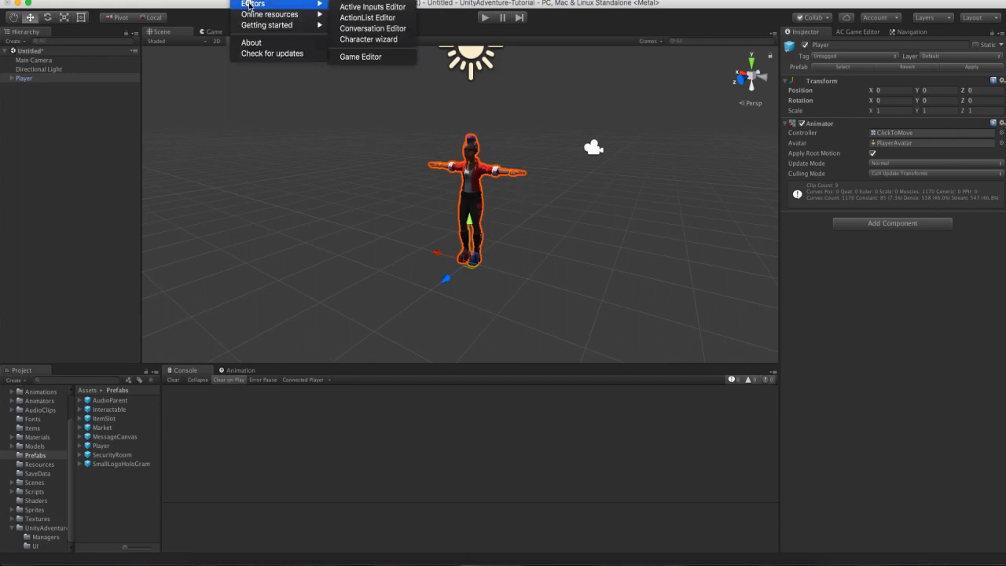
left_click(369, 40)
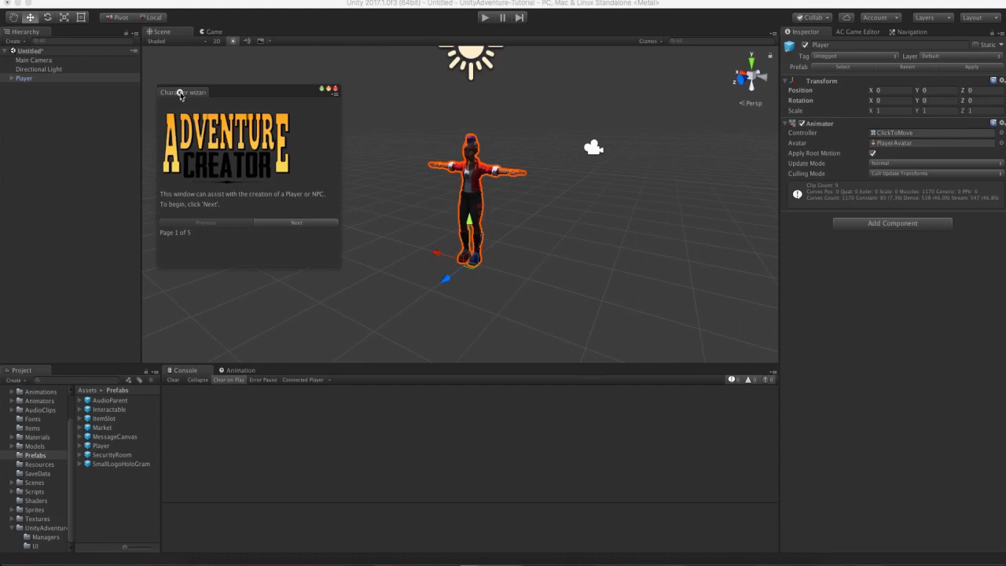
left_click_drag(183, 92, 685, 132)
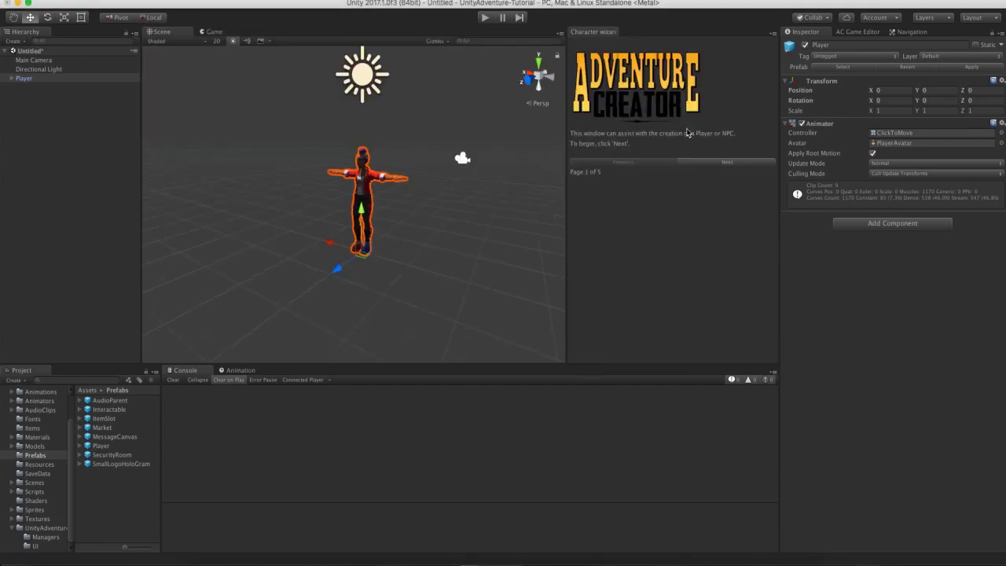
Start the Character wizard for a Player and assign the scene's Player object as the base GameObject.
left_click(710, 162)
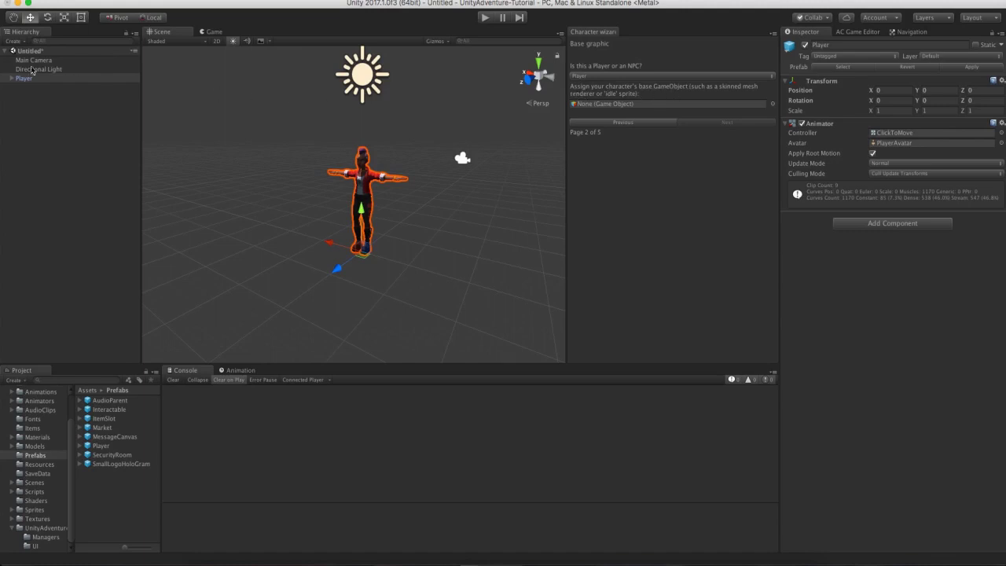
left_click_drag(24, 79, 586, 106)
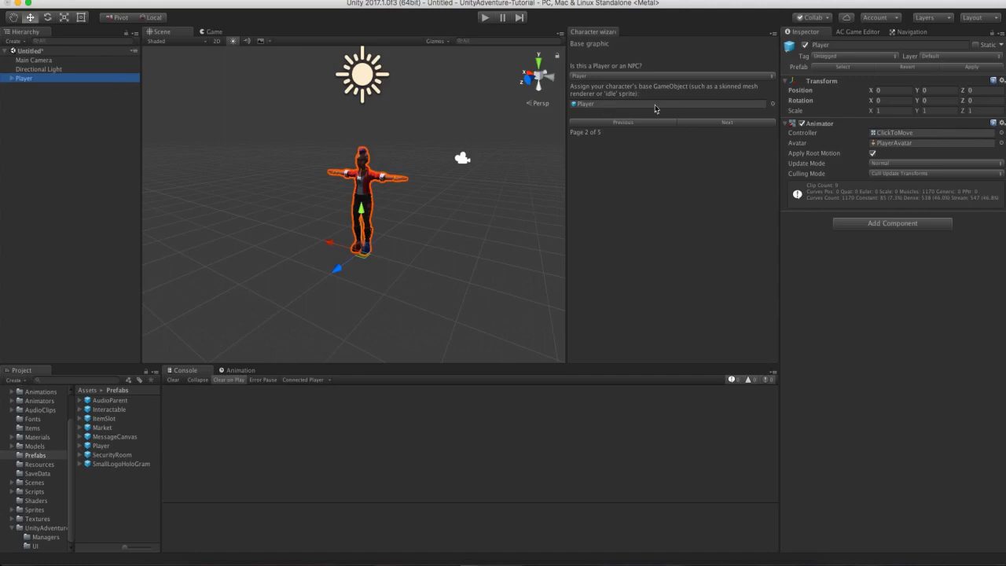
left_click(727, 123)
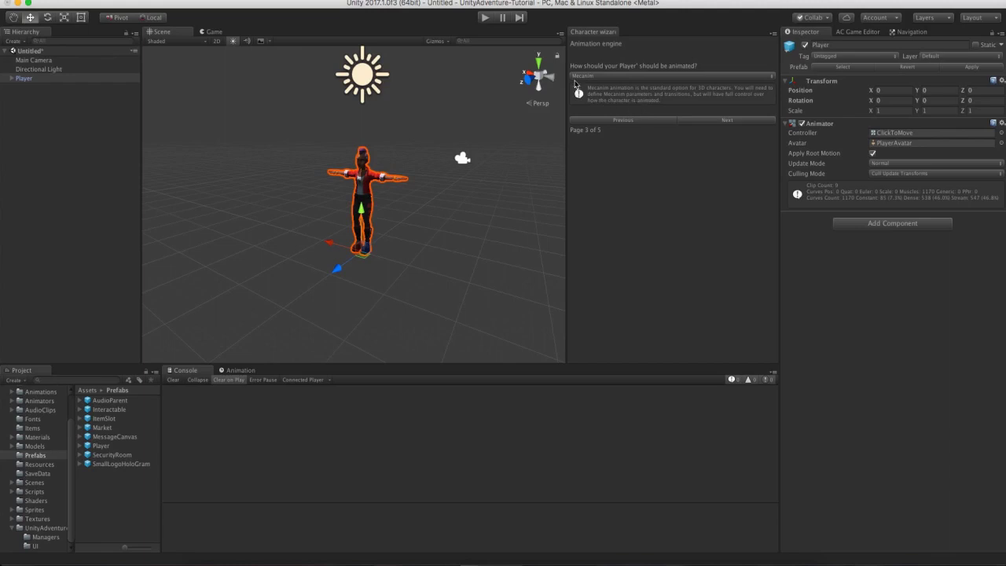
Keep Mecanim as the Player's animation engine and finish the Character wizard to create the character.
left_click(605, 76)
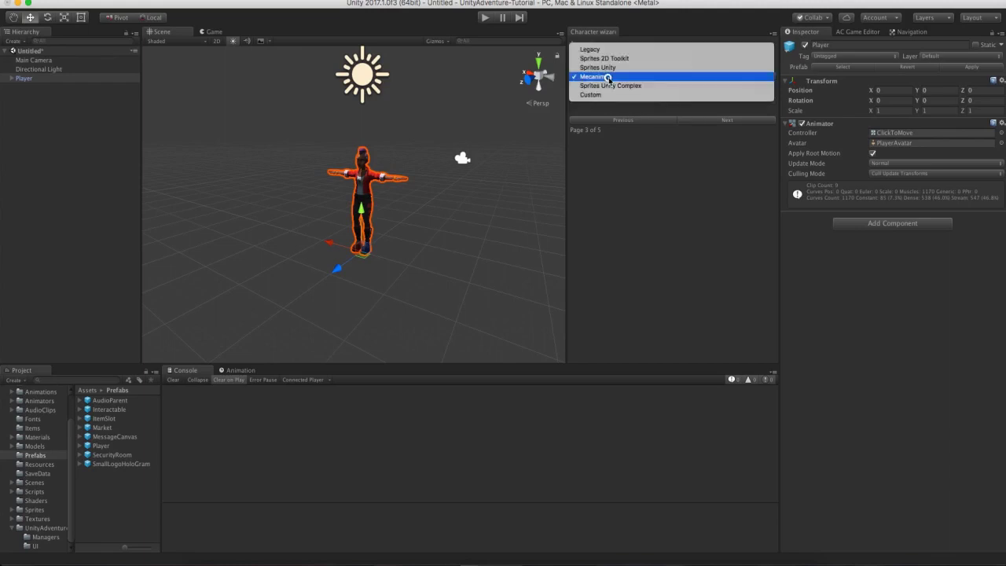
left_click(646, 77)
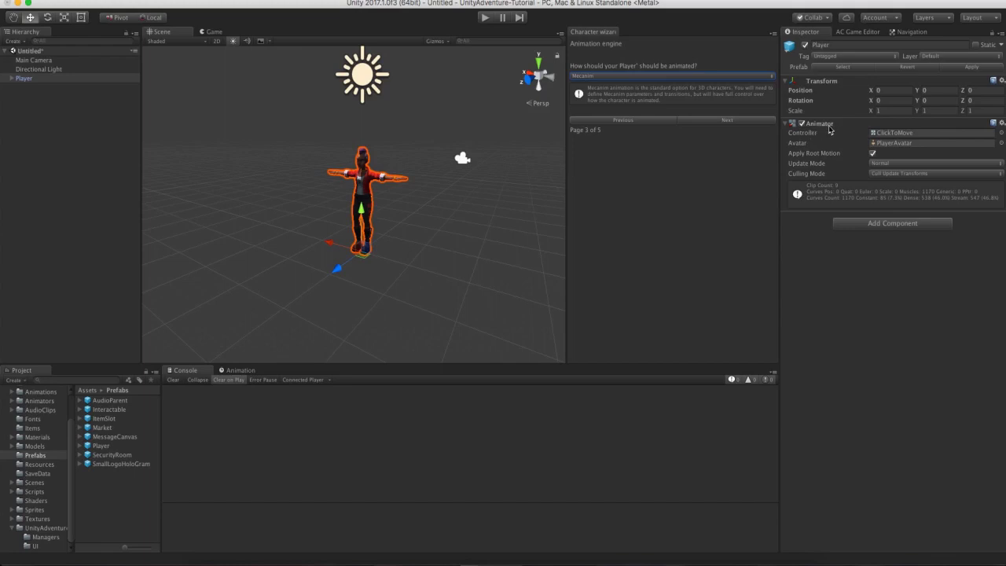
left_click(713, 120)
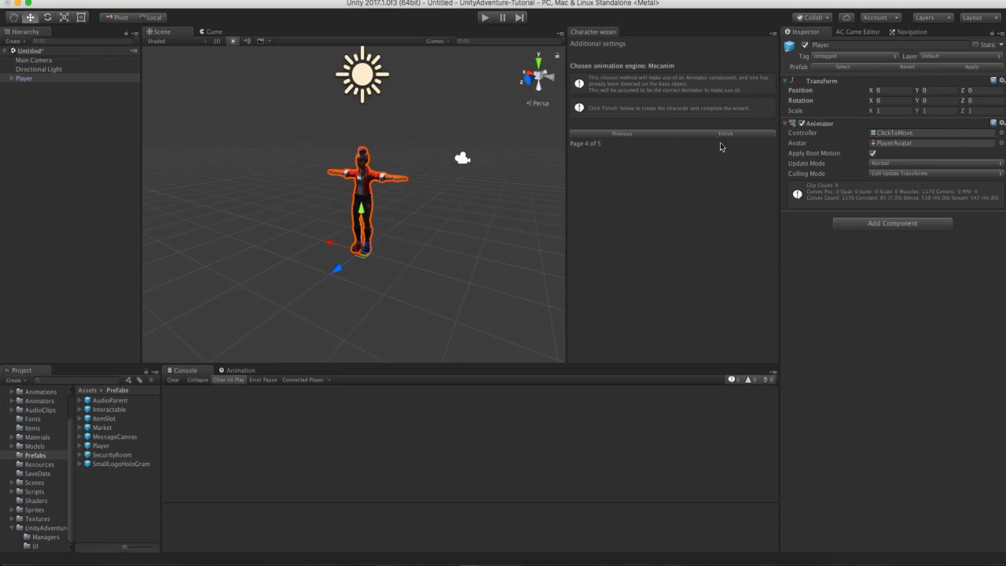
left_click(723, 133)
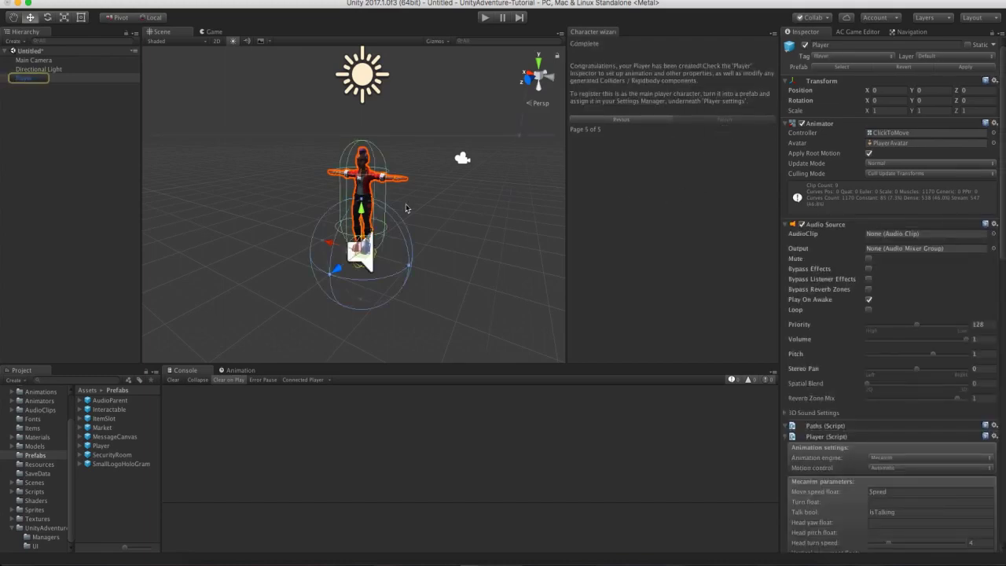
scroll(391, 177, "up", 3)
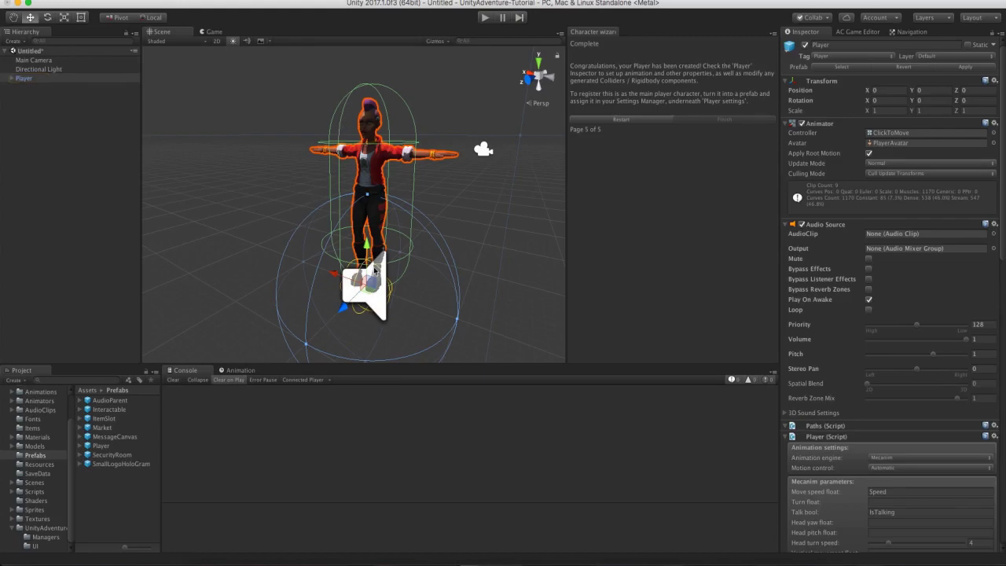
Make the Player's Capsule Collider a trigger and set its radius to 0.37.
scroll(915, 333, "down", 15)
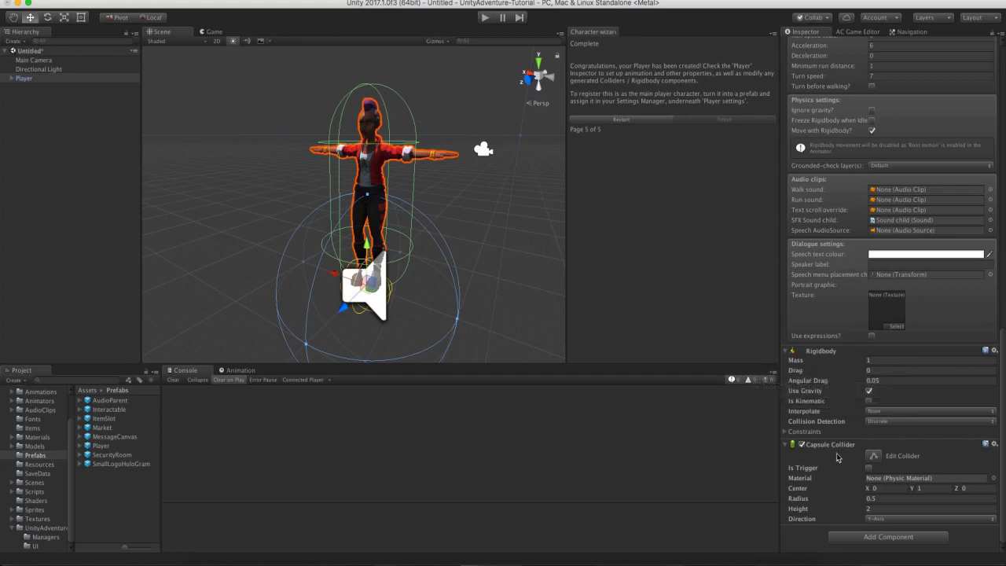
left_click(868, 467)
left_click_drag(860, 501, 852, 499)
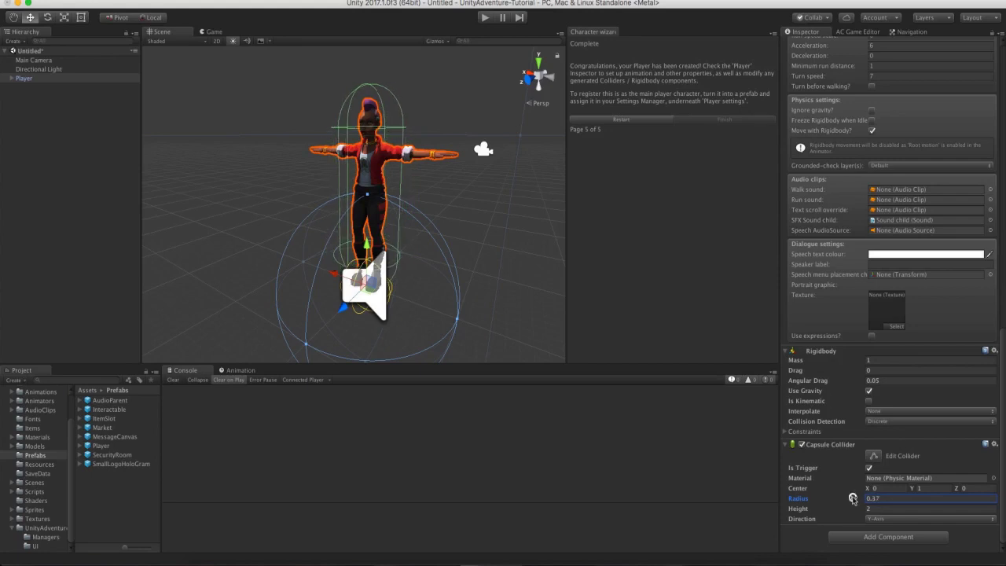
Edit the Player's Capsule Collider in the scene, lowering its upper end to head level for a height of about 1.88.
left_click(871, 455)
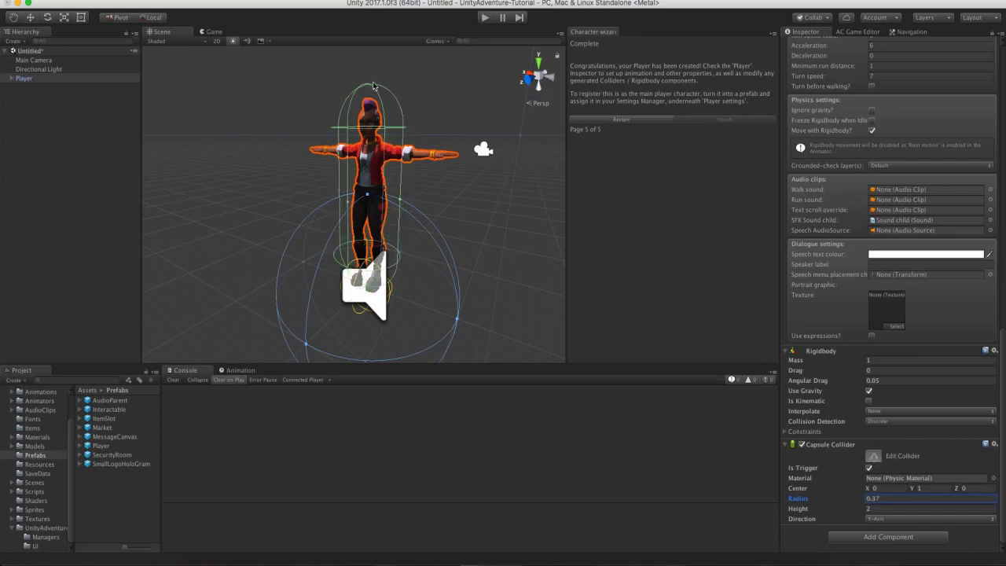
left_click_drag(374, 86, 367, 101)
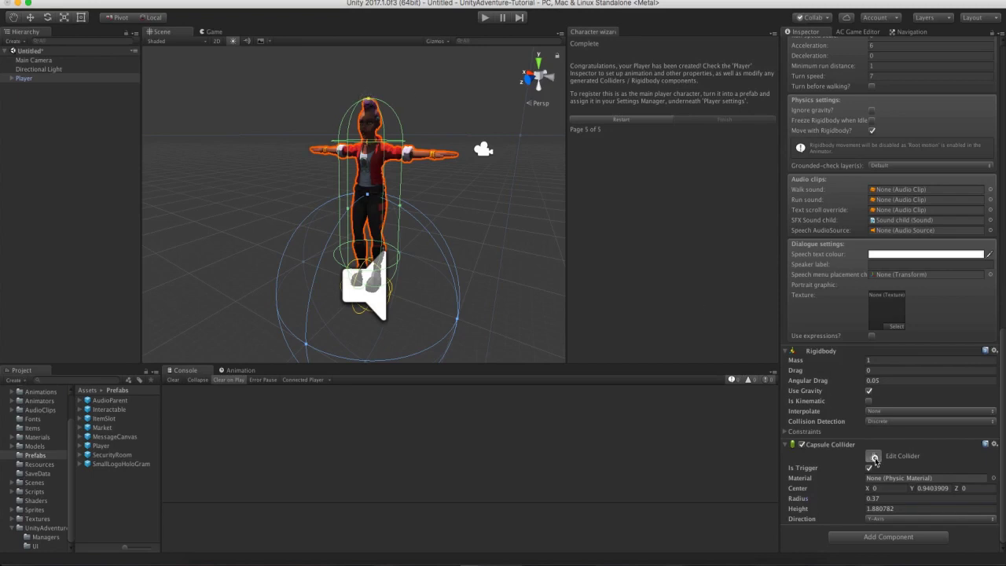
left_click(873, 457)
Collapse the Player's Audio Source component and keep Mecanim as the animation engine in the Player script.
scroll(875, 459, "up", 15)
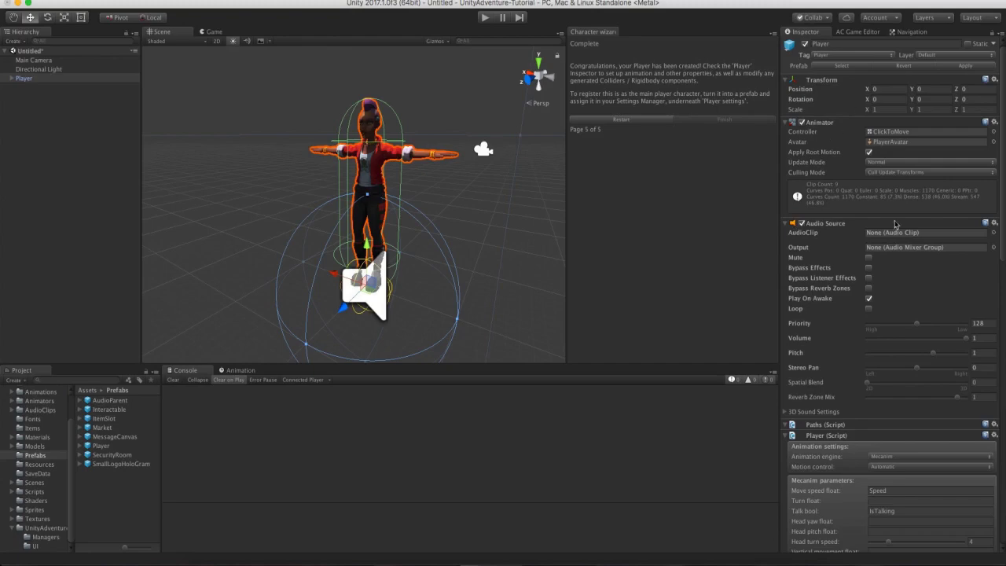
left_click_drag(1003, 149, 990, 107)
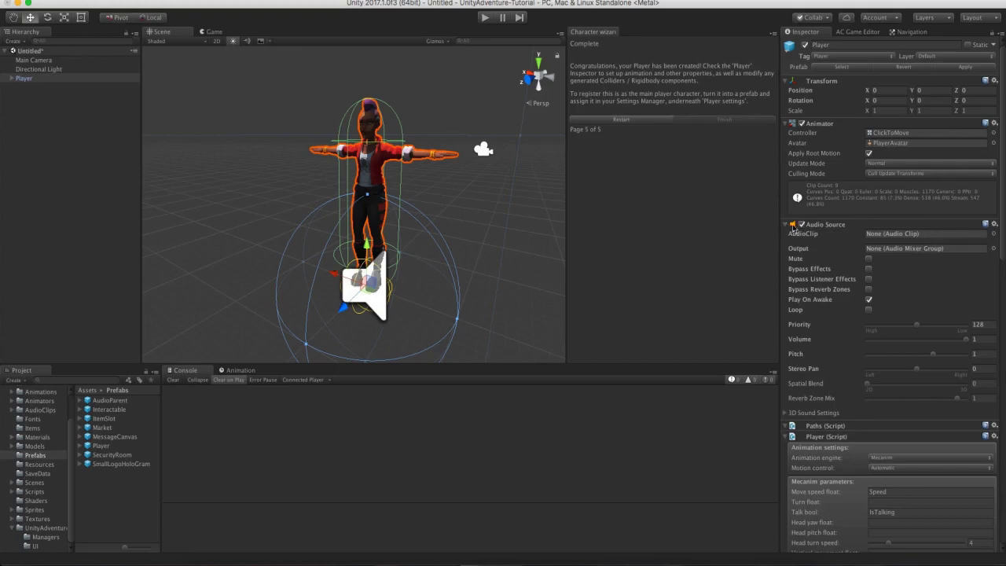
left_click(785, 226)
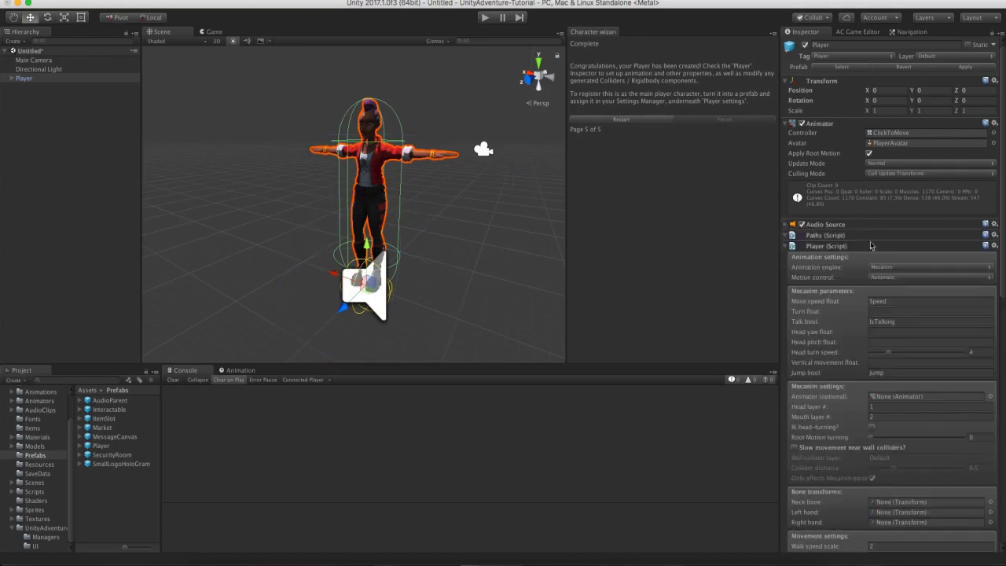
left_click_drag(1003, 244, 1003, 299)
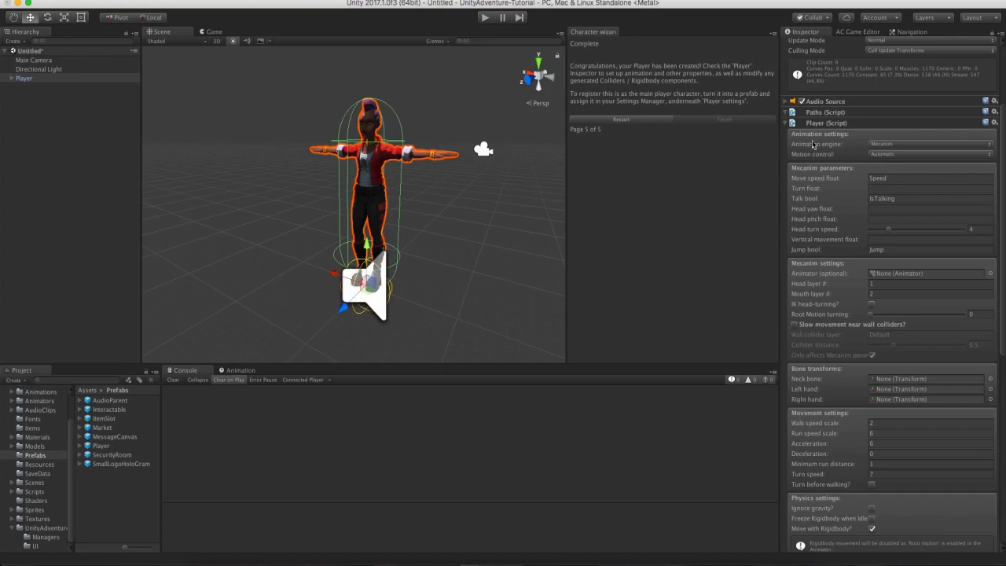
left_click(885, 147)
left_click(896, 145)
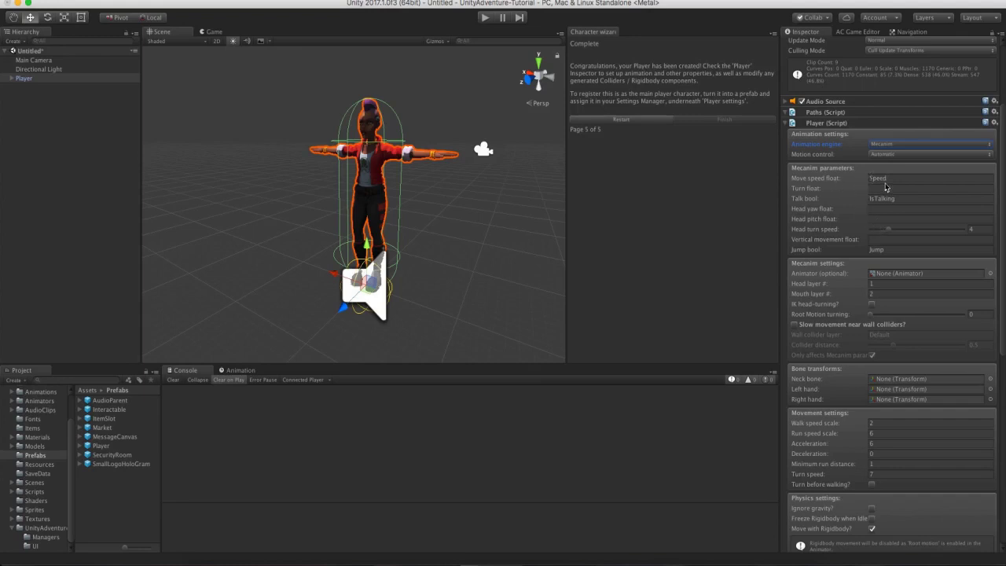
Open the Player's ClickToMove animator controller and close the Character wizard to widen the state graph.
scroll(883, 178, "up", 5)
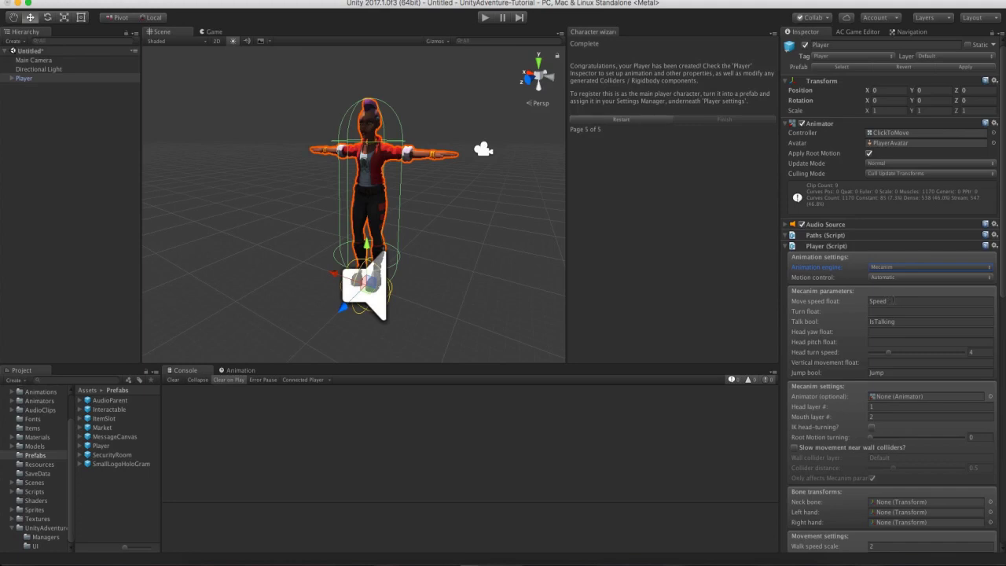
left_click(890, 132)
double_click(890, 132)
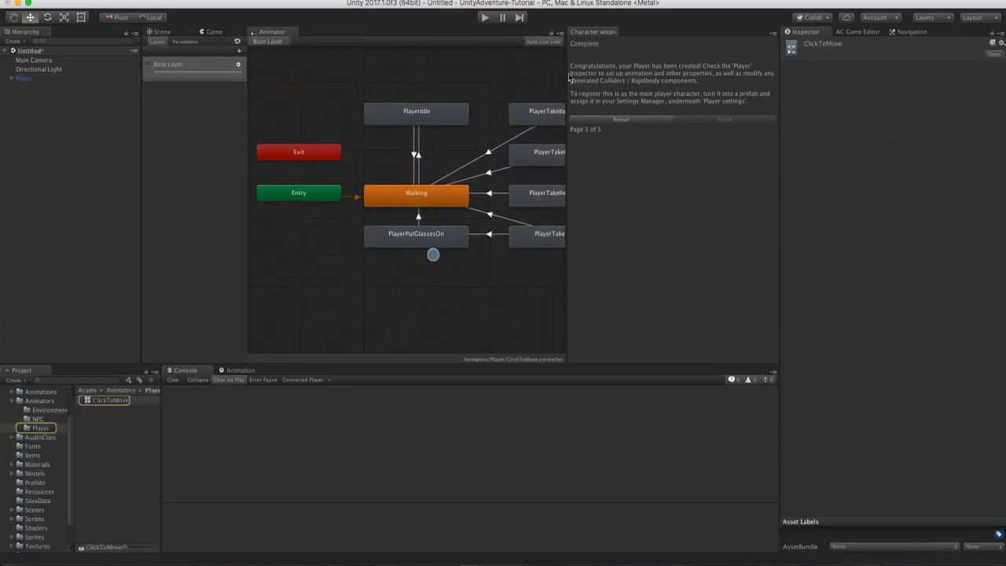
right_click(594, 35)
left_click(617, 45)
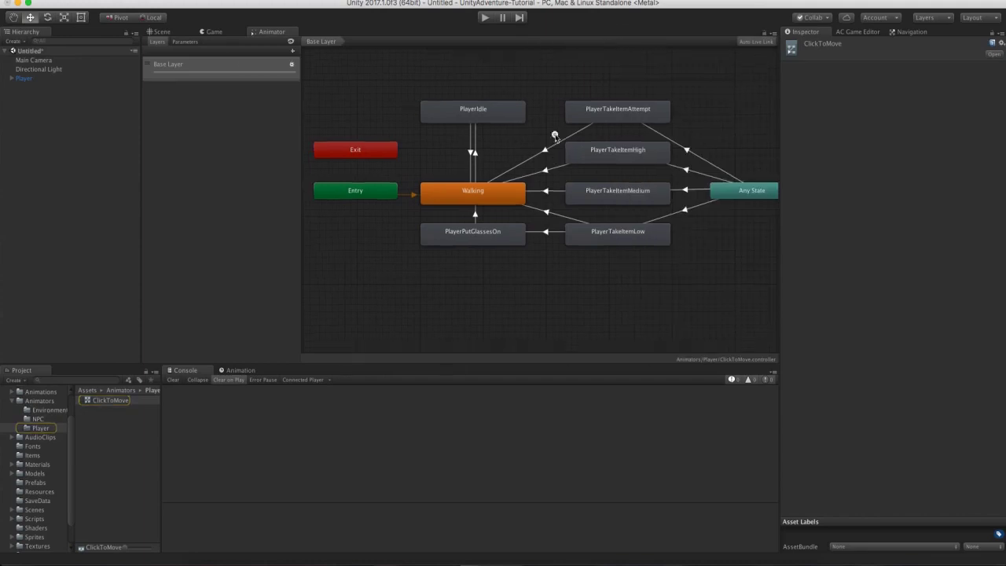
Examine the PlayerTakeItem states, the controller's parameters and the condition of the transition from Any State to PlayerTakeItemAttempt.
left_click(642, 130)
left_click(642, 167)
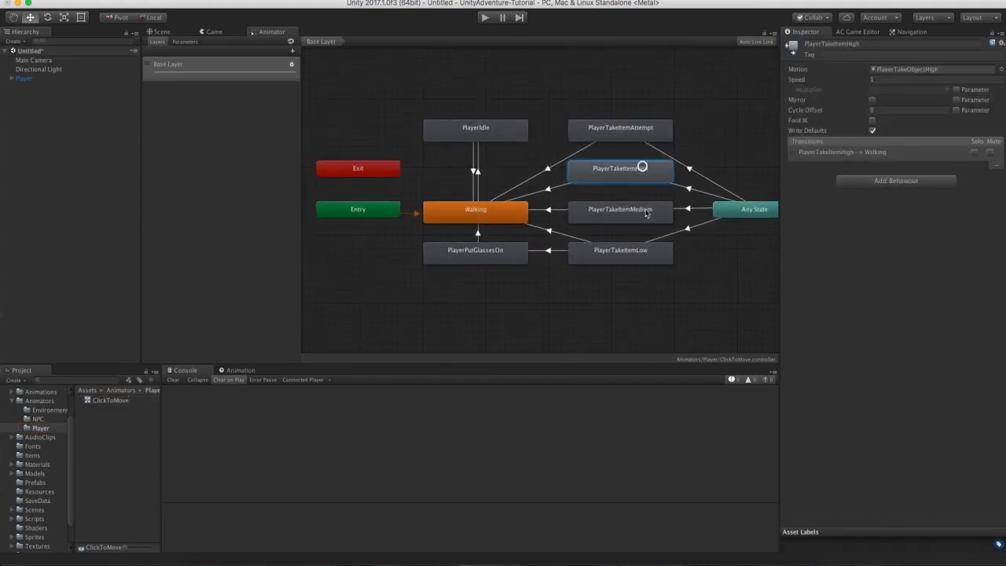
left_click(645, 211)
left_click(642, 247)
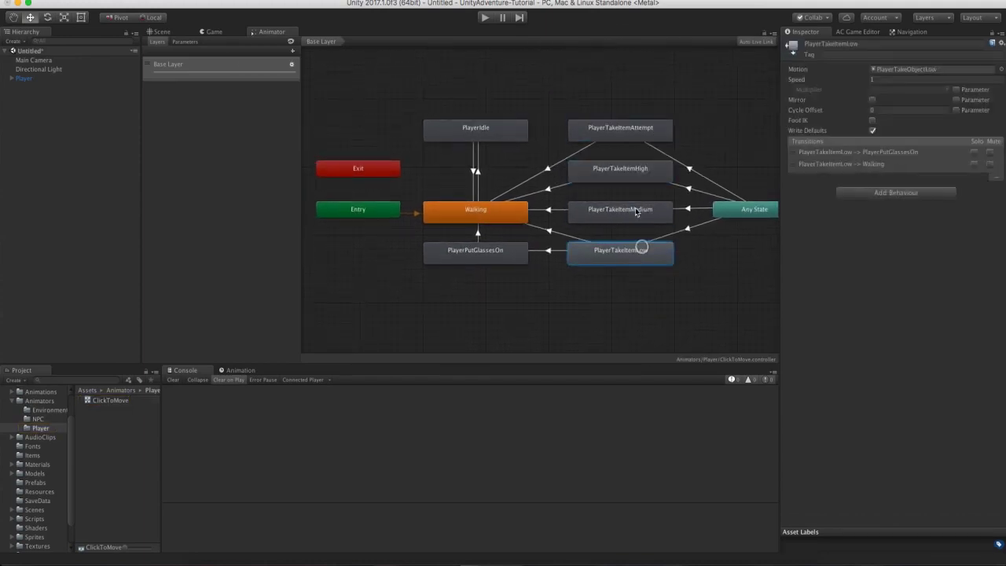
left_click(689, 169)
left_click(190, 41)
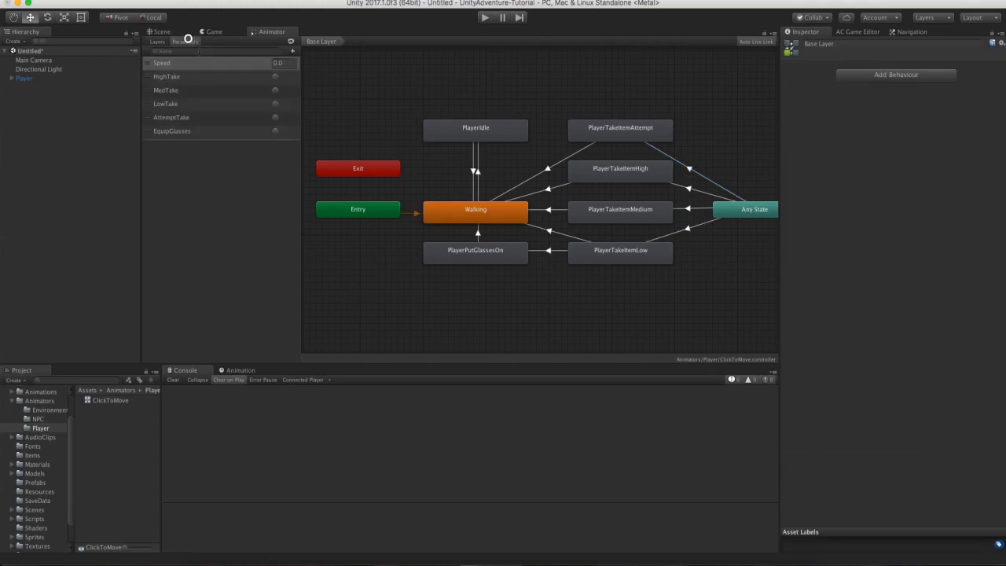
left_click(689, 169)
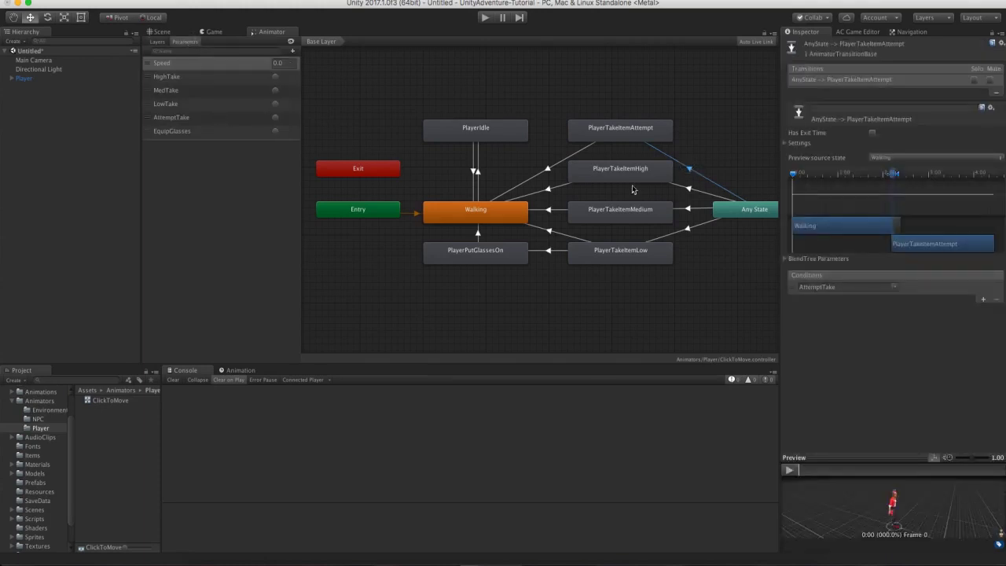
Examine the PlayerIdle and Walking states and the Speed conditions of the transitions between them.
left_click(489, 135)
left_click(499, 210)
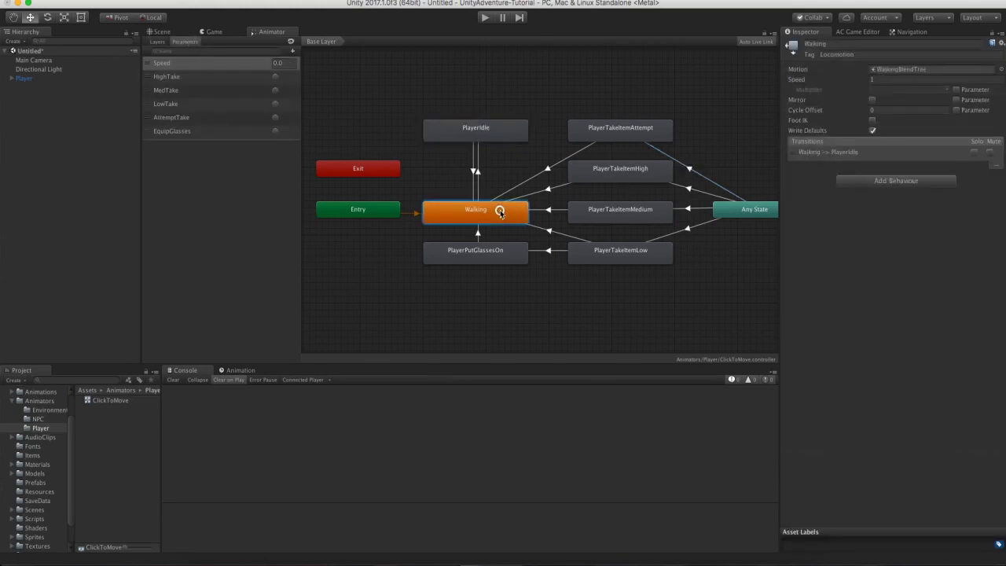
left_click_drag(488, 139, 488, 152)
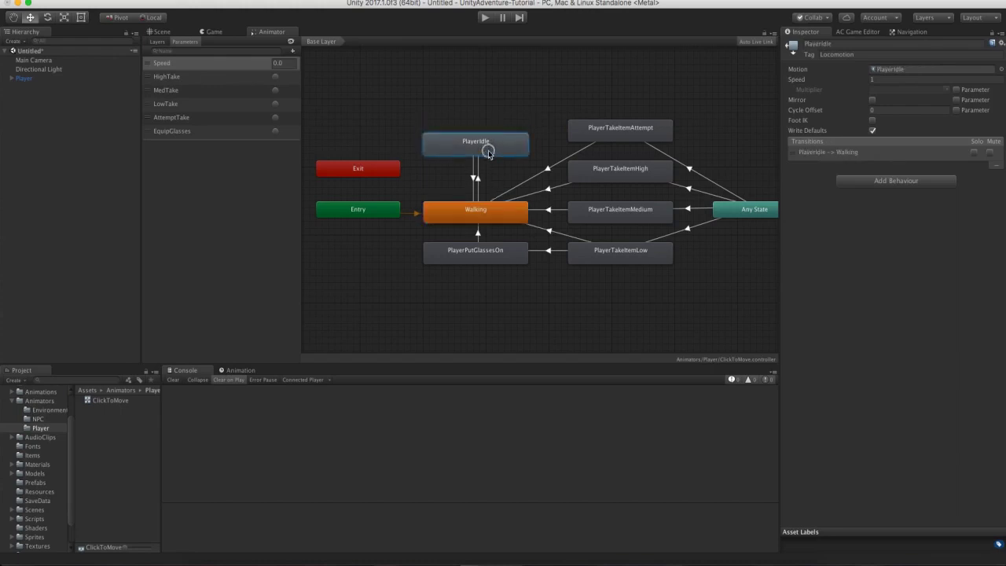
left_click(477, 181)
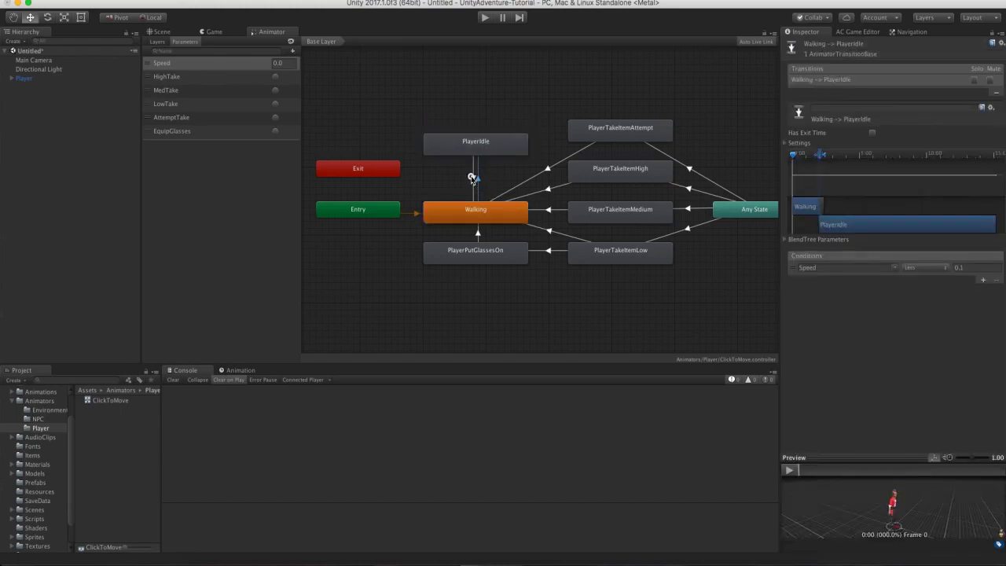
left_click(471, 178)
left_click(476, 173)
left_click(476, 146)
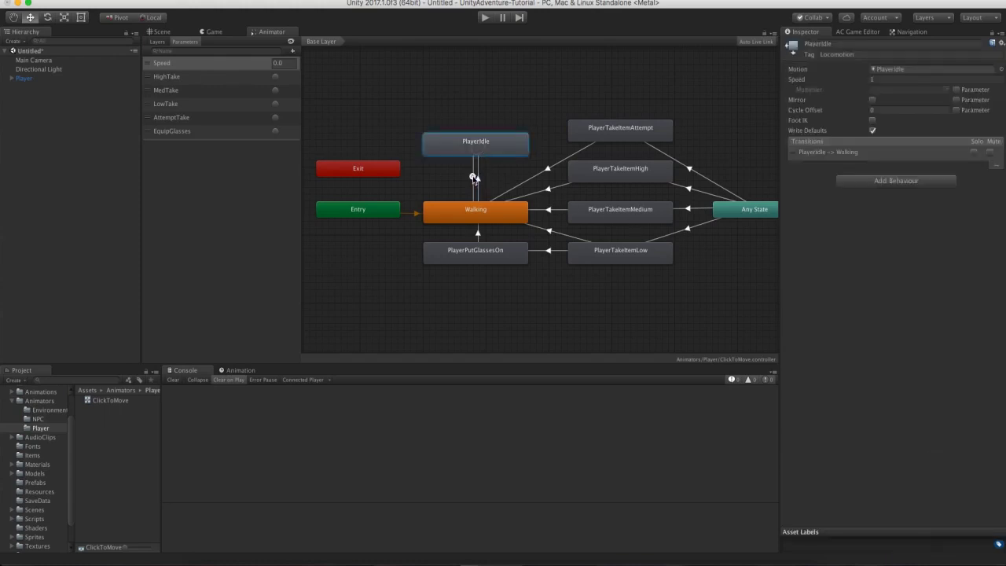
left_click(473, 164)
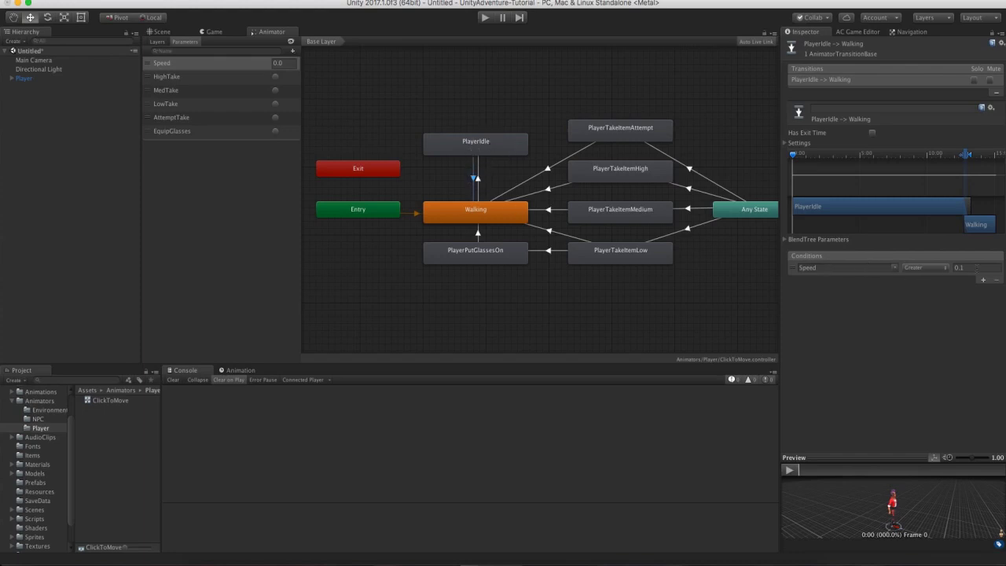
left_click(479, 213)
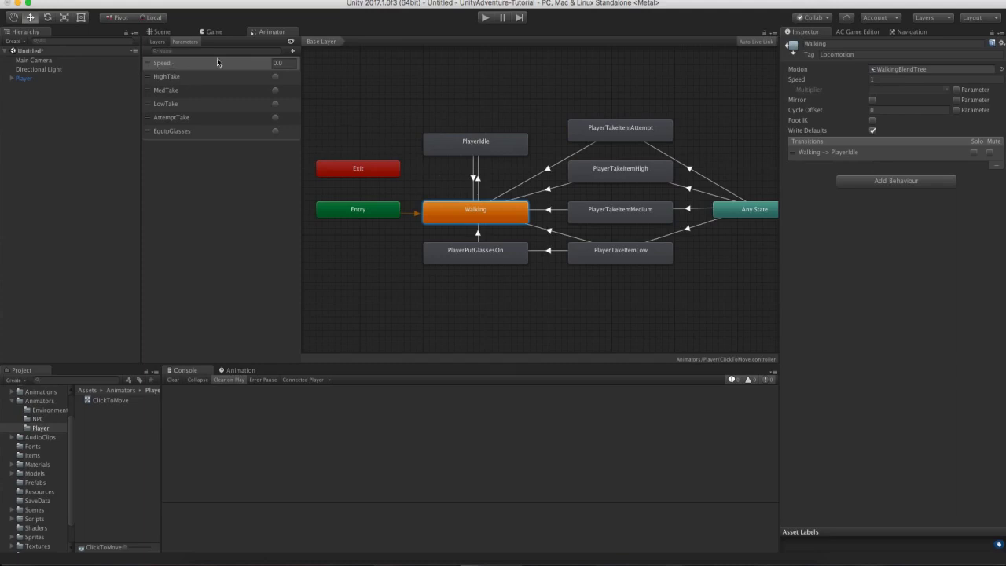
Clear the Talk bool and Jump bool names from the Player's Mecanim parameters.
left_click(25, 79)
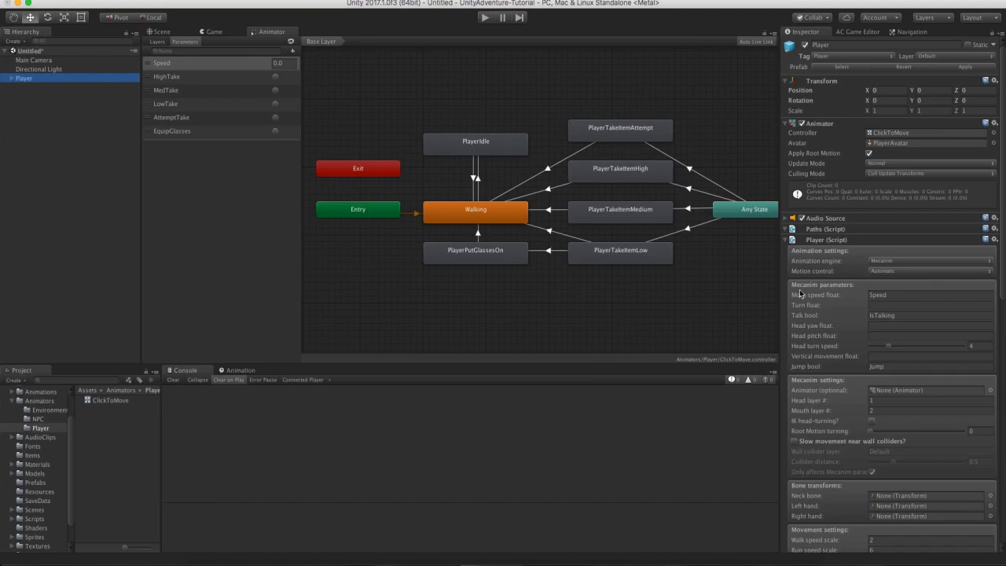
left_click(903, 315)
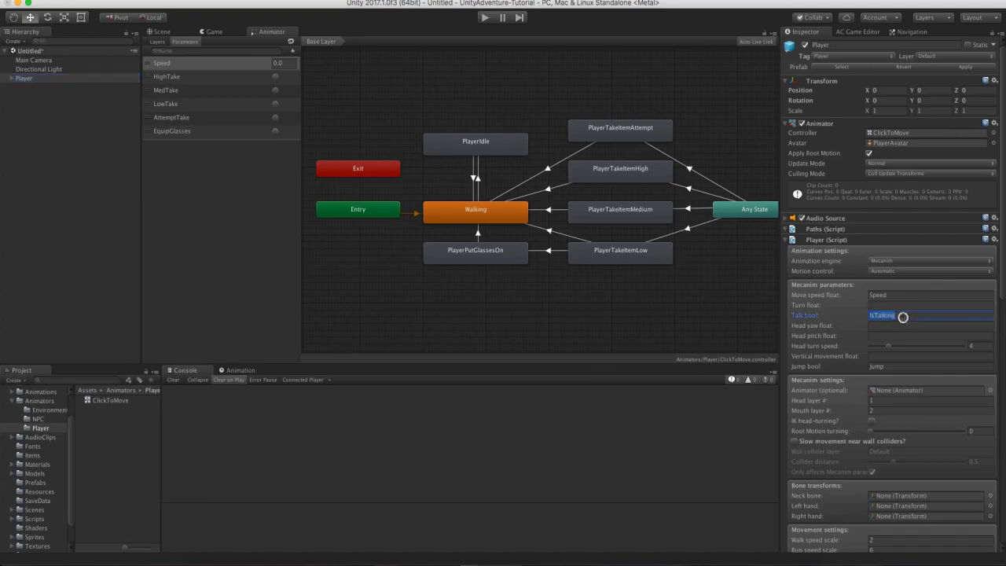
key("BackSpace")
left_click(902, 366)
key("BackSpace")
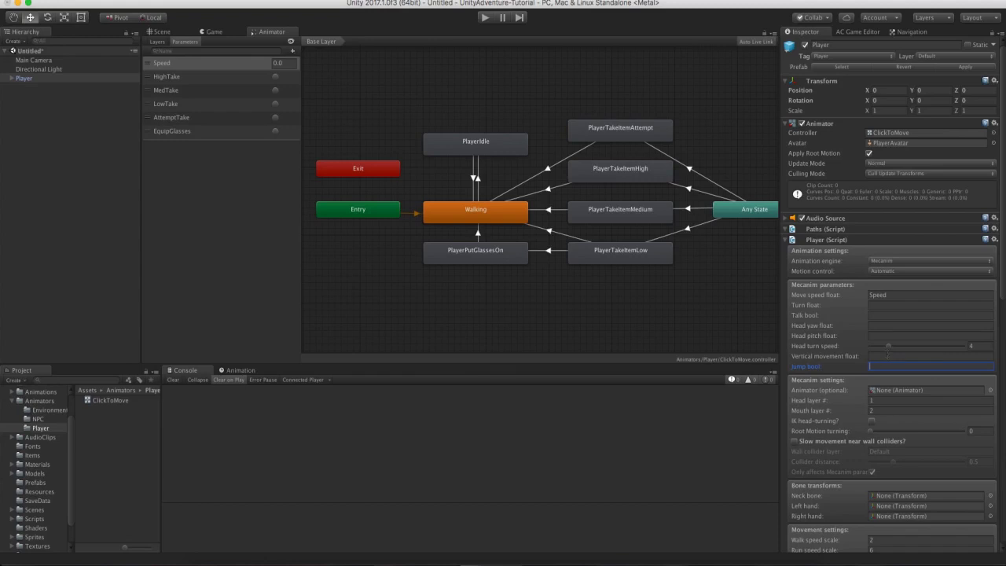
Save the scene's Player object as a new prefab in the UnityAdventureRemake folder.
left_click(160, 35)
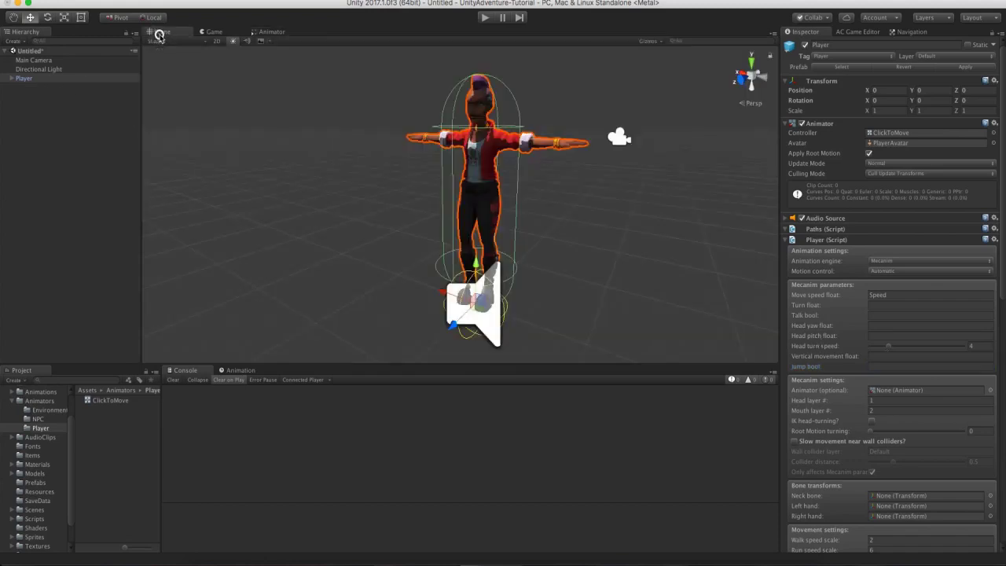
scroll(31, 528, "down", 2)
left_click(31, 527)
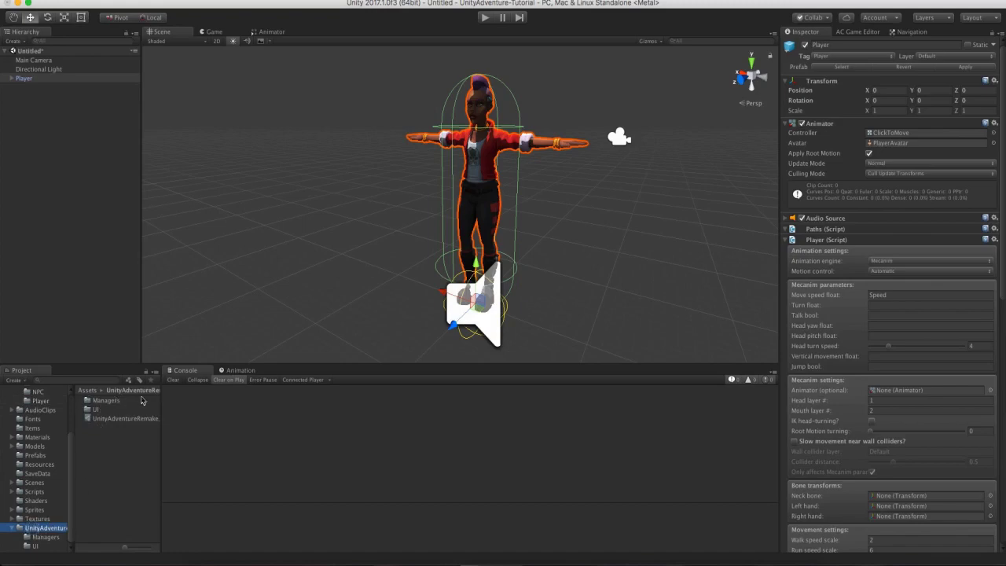
left_click_drag(163, 423, 180, 417)
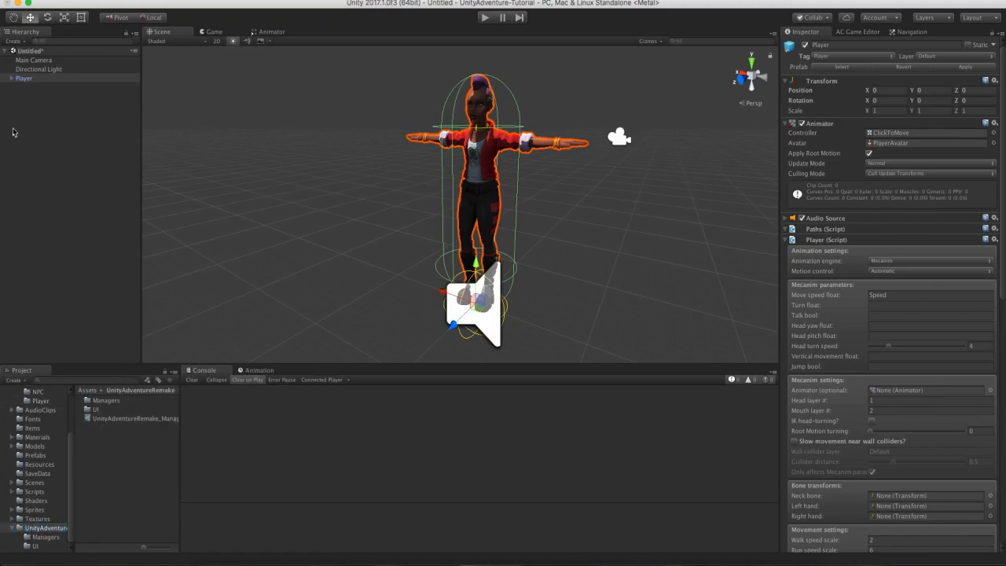
left_click_drag(22, 78, 115, 444)
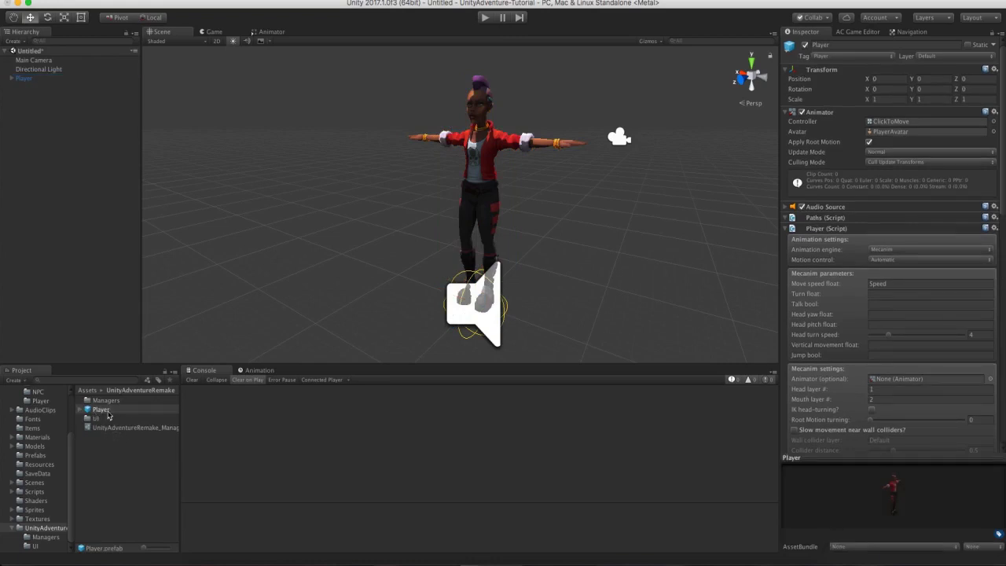
Assign the new Player prefab as the Player under Character settings in Adventure Creator's Settings manager.
left_click(850, 32)
left_click(875, 48)
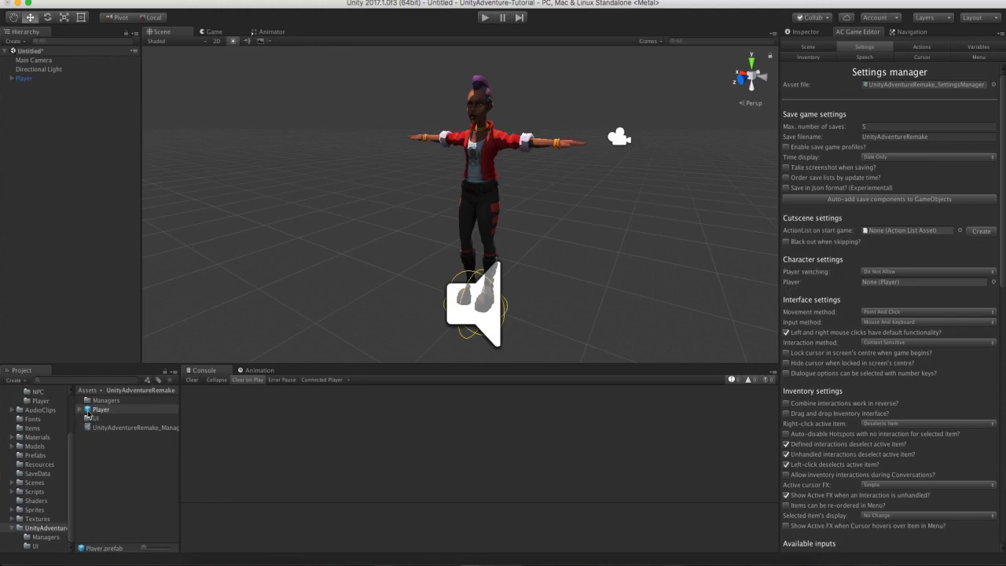
left_click_drag(88, 411, 871, 284)
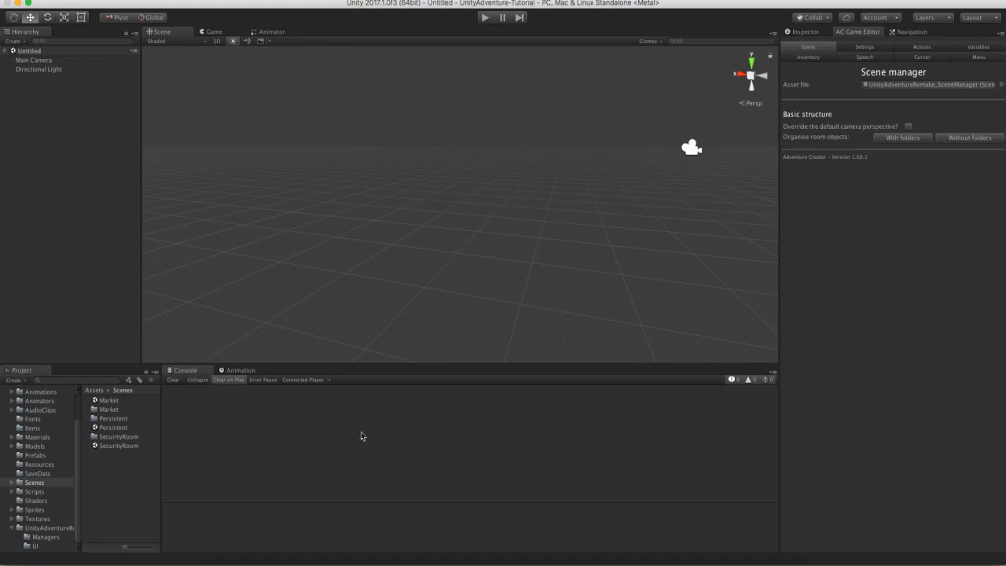
Open the SecurityRoom scene and bring the room's interior with the reception desk into view.
double_click(138, 445)
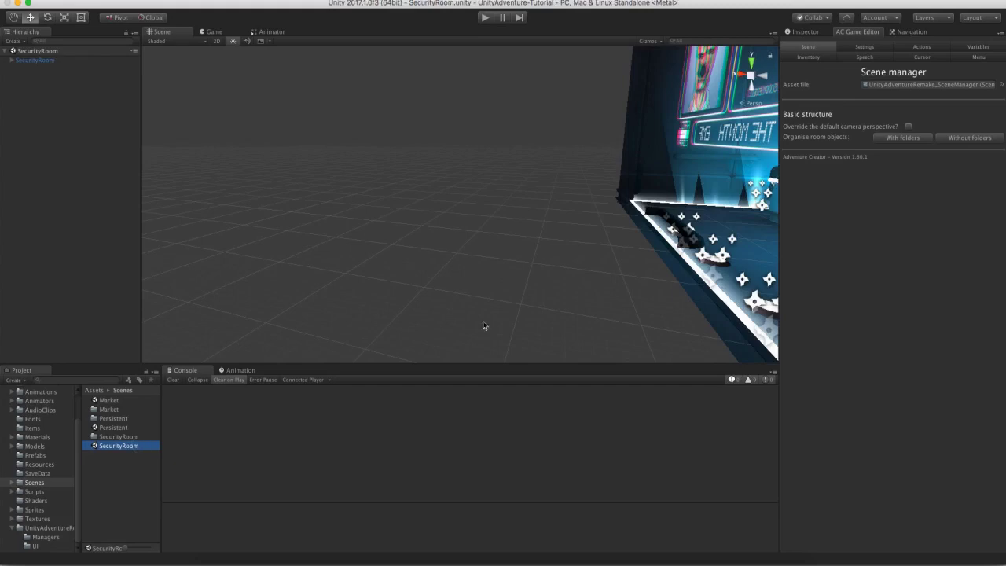
mouse_move(622, 260)
middle_mouse_down()
mouse_move(415, 247)
mouse_move(225, 254)
middle_mouse_up()
mouse_move(675, 224)
middle_mouse_down()
mouse_move(330, 228)
mouse_move(431, 204)
middle_mouse_up()
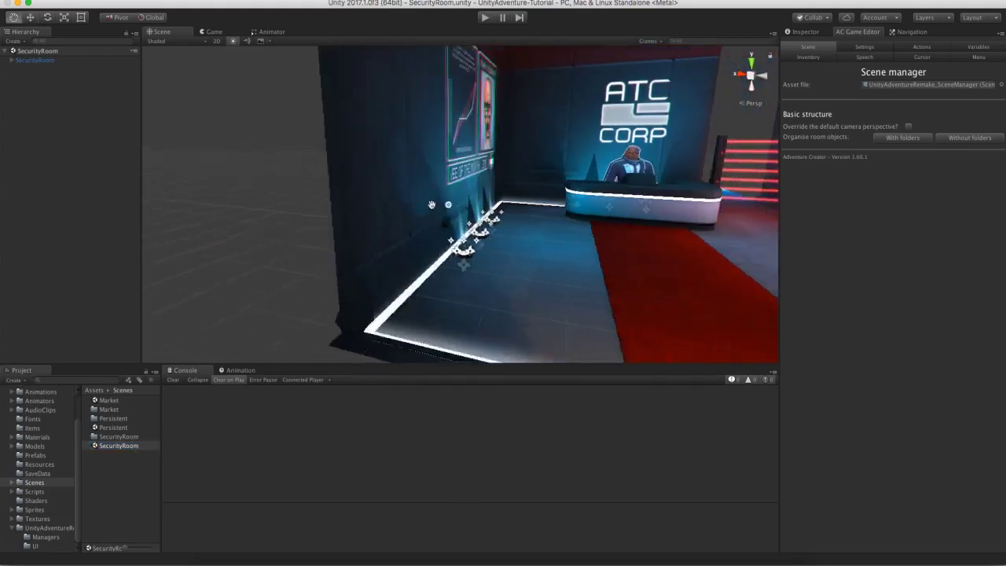
left_click_drag(431, 204, 348, 208, "alt")
left_click_drag(482, 207, 404, 251, "alt")
mouse_move(521, 235)
left_mouse_down("alt")
mouse_move(562, 234)
mouse_move(490, 262)
mouse_move(502, 255)
left_mouse_up("alt")
scroll(517, 253, "up", 3)
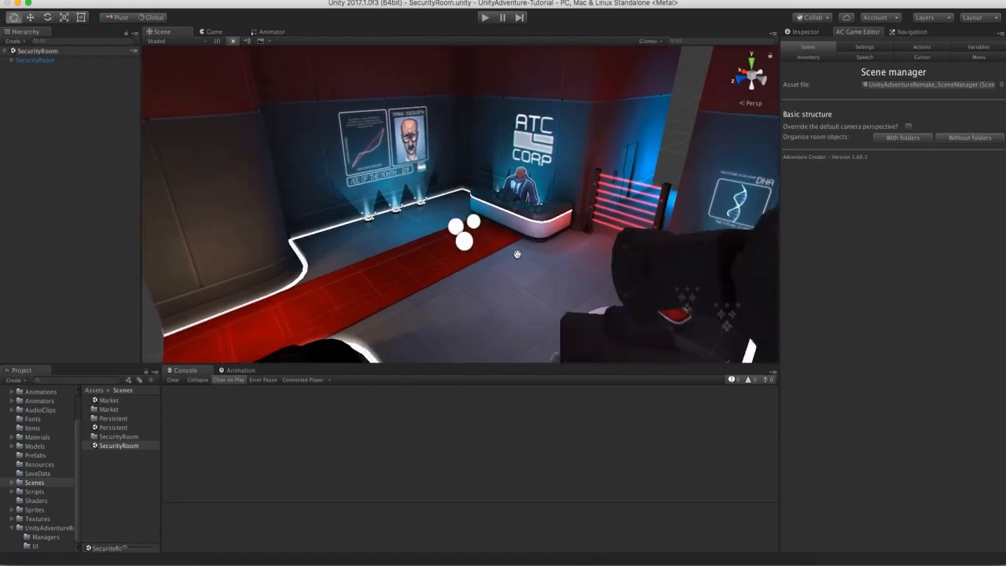
scroll(517, 253, "down", 2)
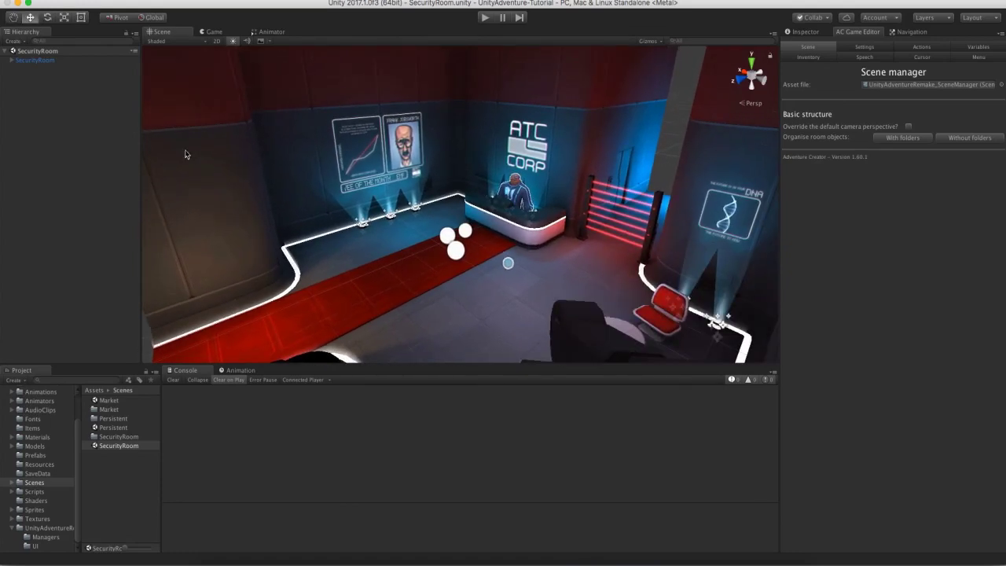
Examine the objects grouped inside the SecurityRoom prefab, including its CameraRig, guard and environment.
left_click(18, 61)
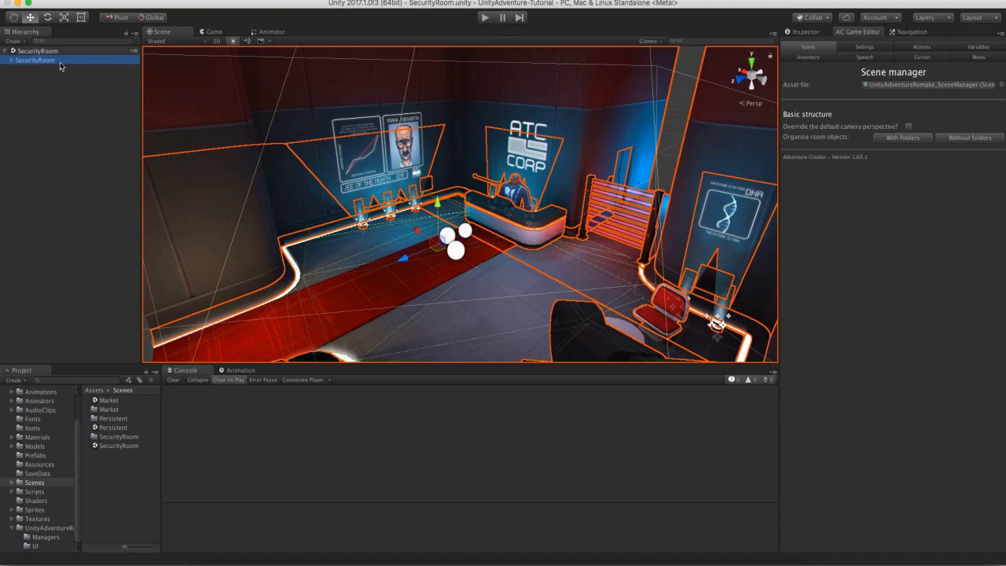
left_click(11, 61)
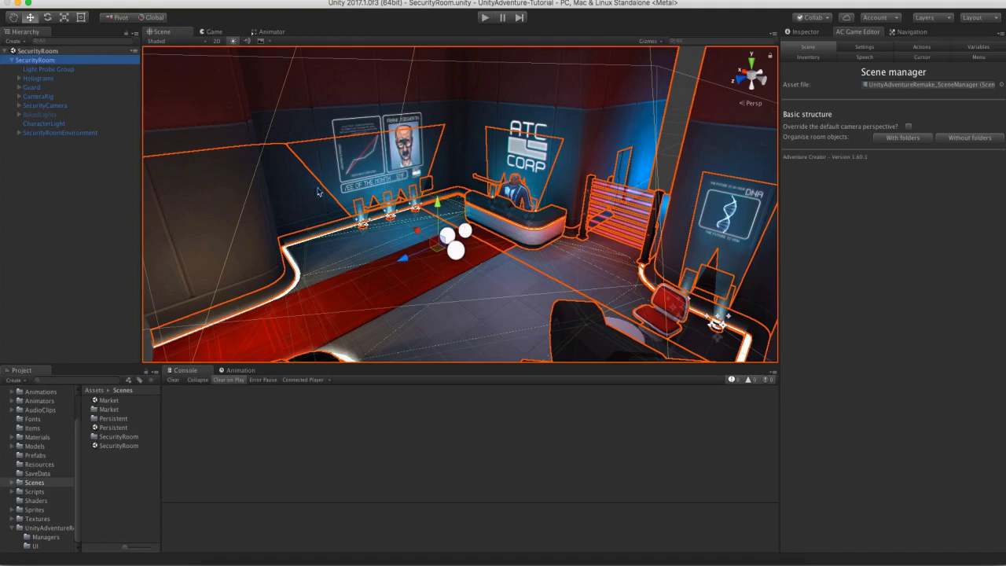
left_click(13, 60)
left_click(27, 112)
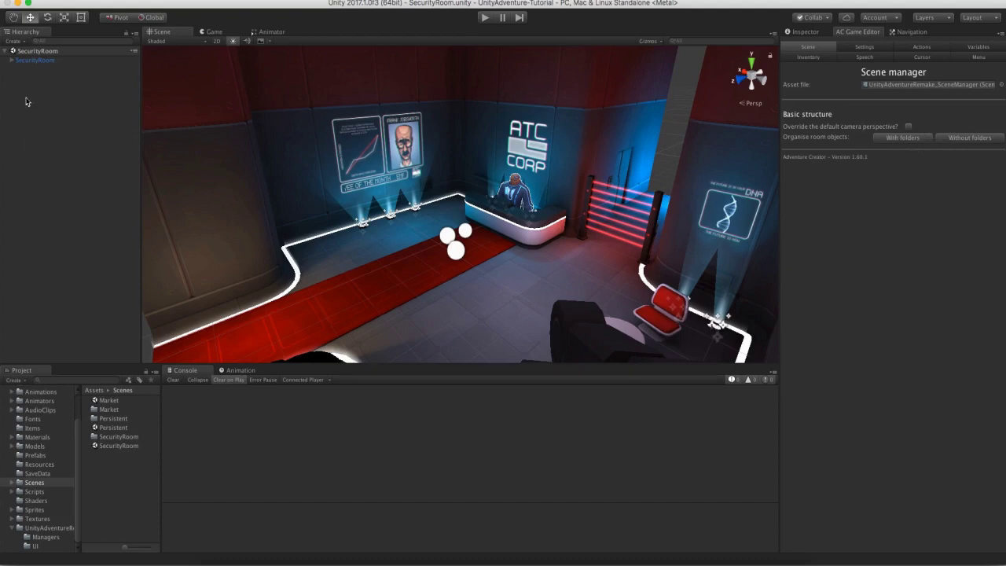
Organise the scene's room objects without folders and look through the added PlayerStart, MainCamera and GameEngine objects.
left_click(949, 140)
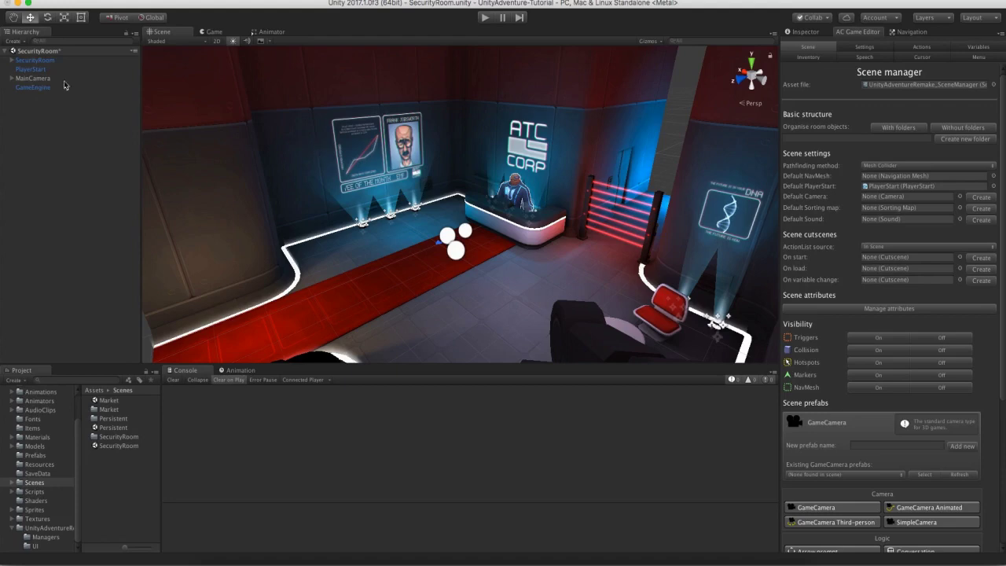
left_click(42, 70)
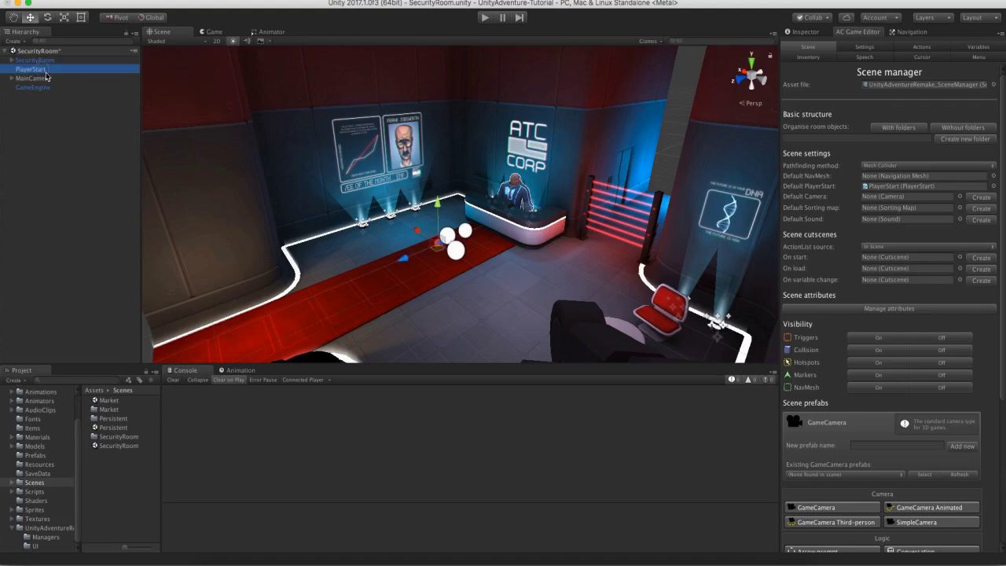
left_click(45, 77)
left_click(48, 88)
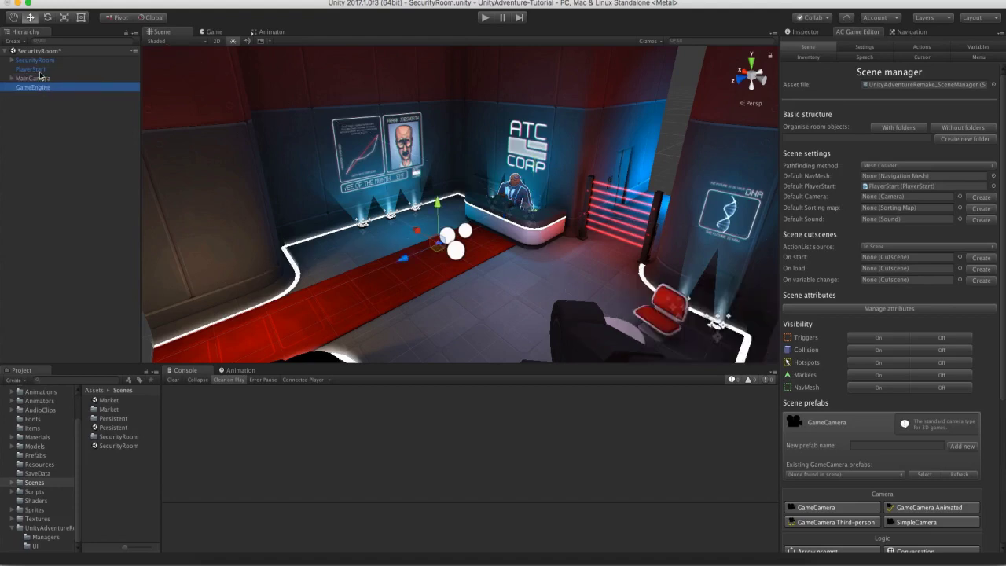
left_click(43, 70)
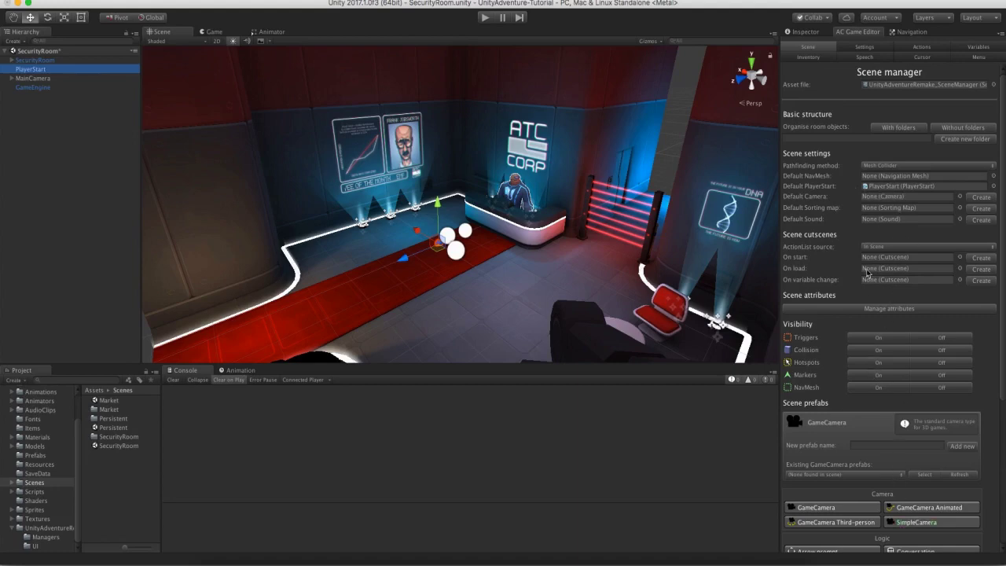
Move the default PlayerStart along the red carpet, farther away from the reception desk.
left_click(885, 187)
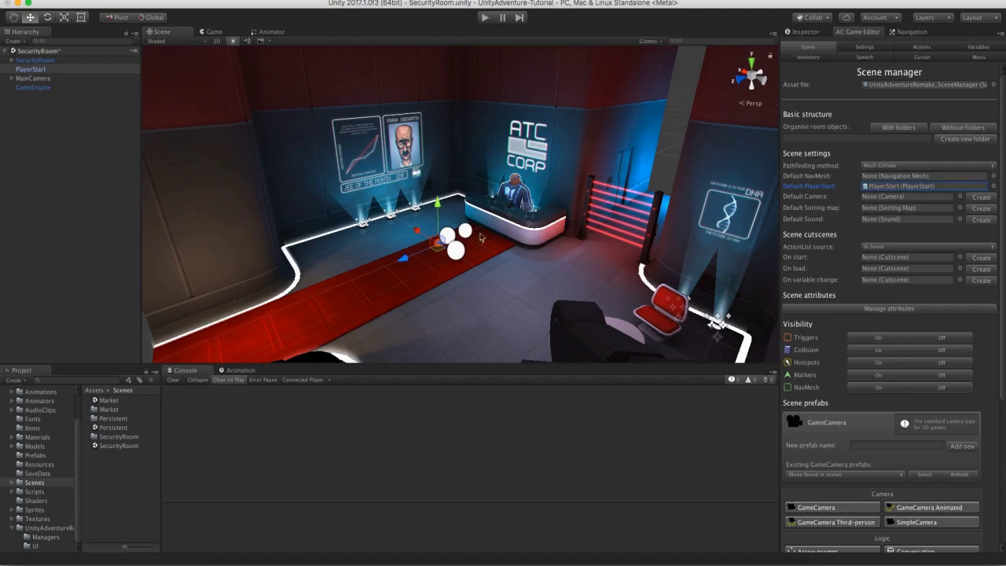
key("f")
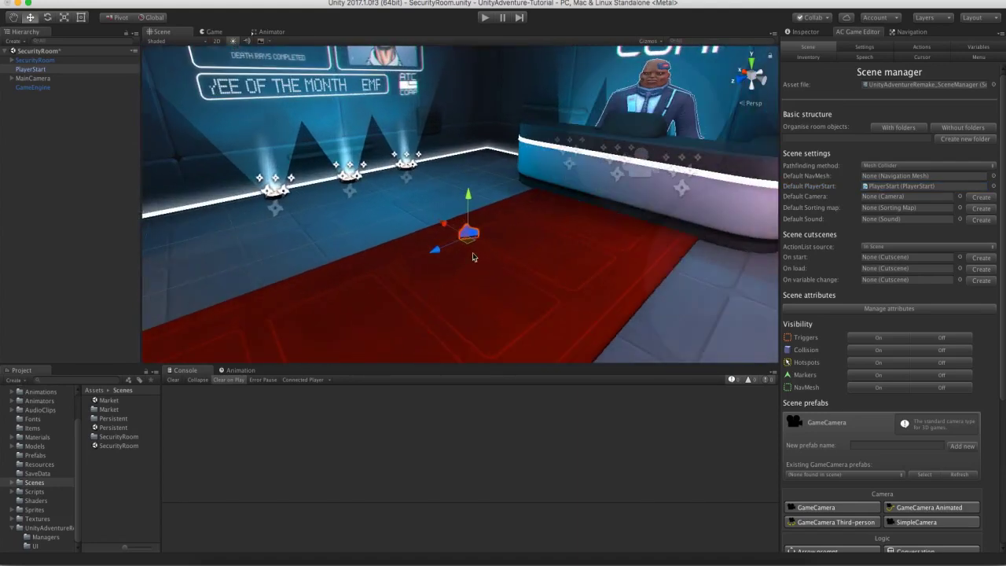
mouse_move(467, 244)
left_mouse_down()
mouse_move(382, 318)
mouse_move(454, 281)
mouse_move(508, 235)
mouse_move(477, 238)
mouse_move(404, 279)
mouse_move(680, 285)
left_mouse_up()
key("e")
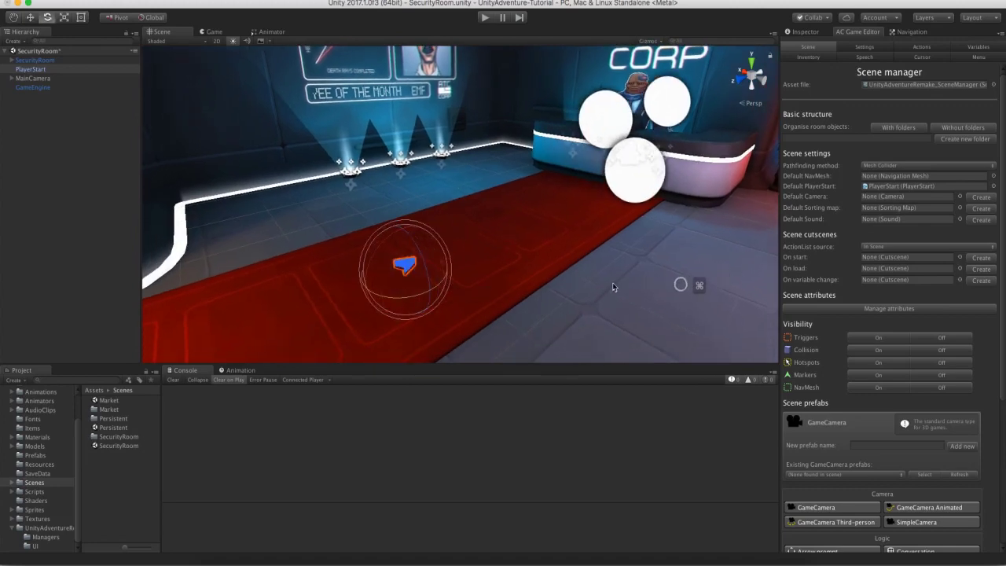
key("w")
left_click_drag(598, 283, 570, 261, "alt")
Run the SecurityRoom scene, open the in-game pause menu and resume the game.
left_click(484, 16)
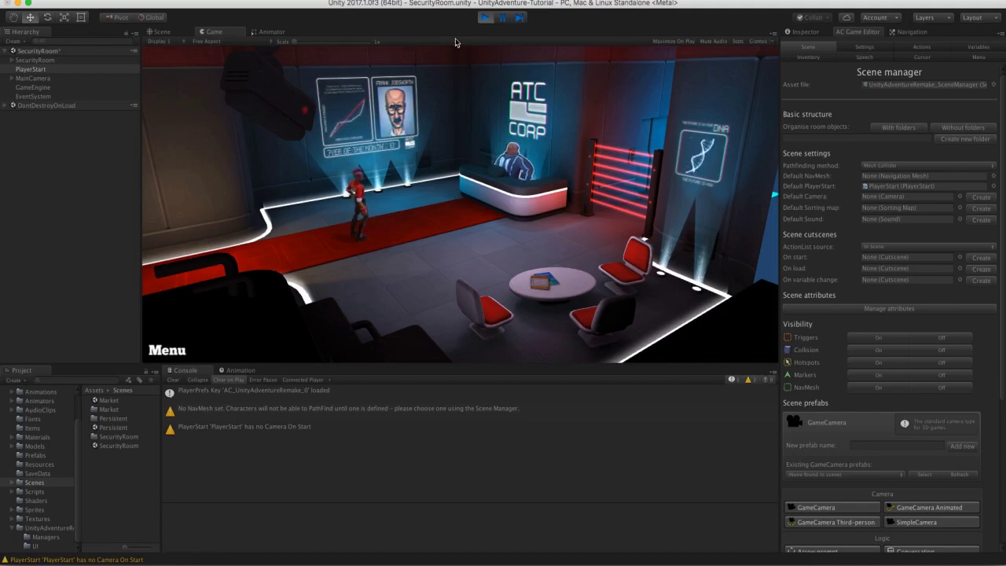
mouse_move(467, 70)
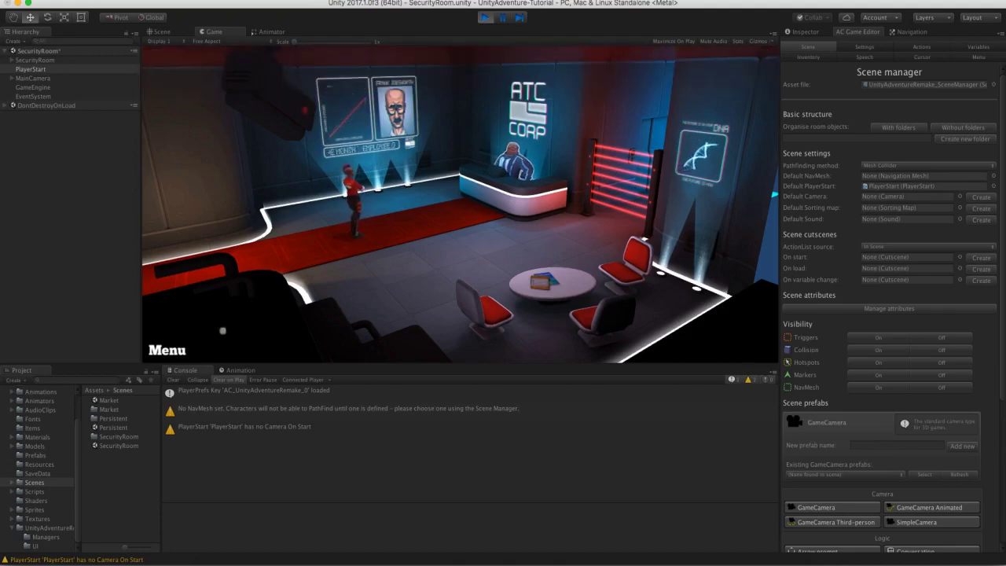
left_click(169, 348)
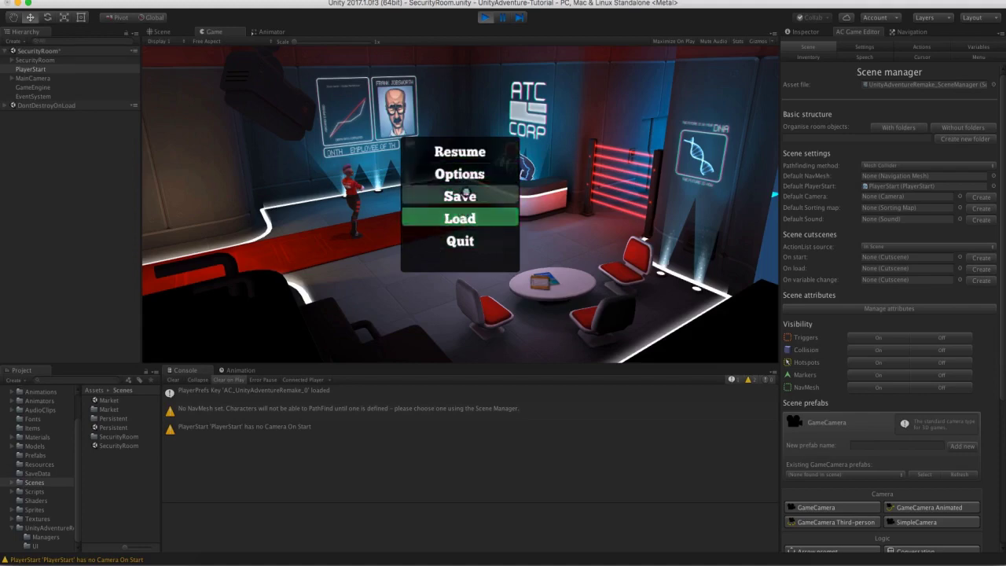
left_click(465, 149)
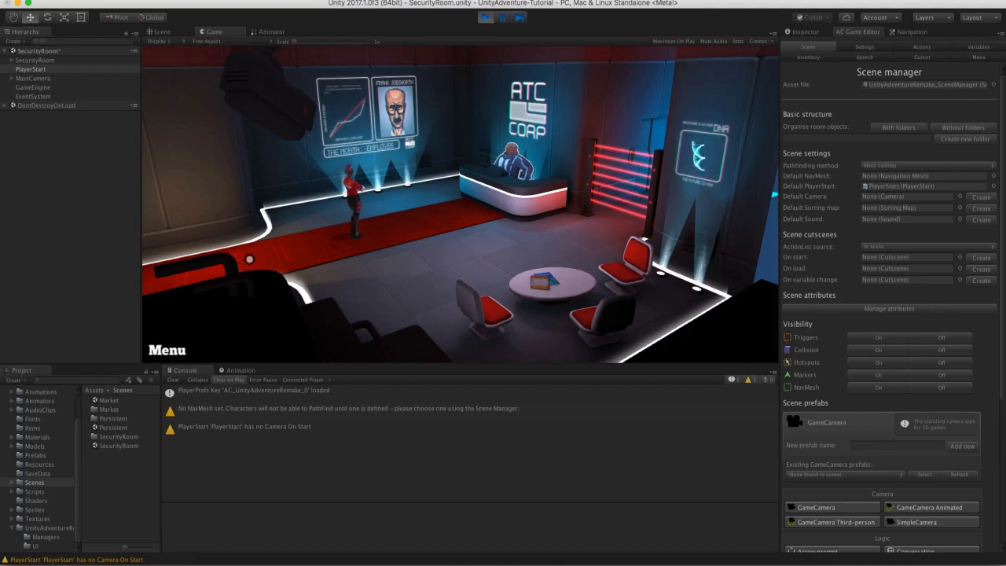
Examine where the MainCamera sits in the running scene and what its camera preview covers.
left_click(156, 32)
left_click(49, 78)
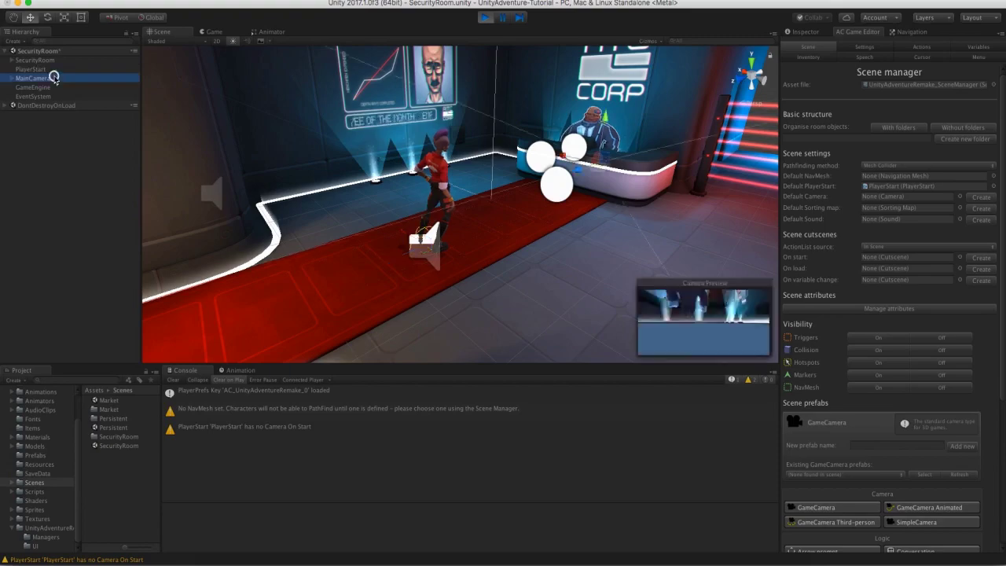
double_click(49, 77)
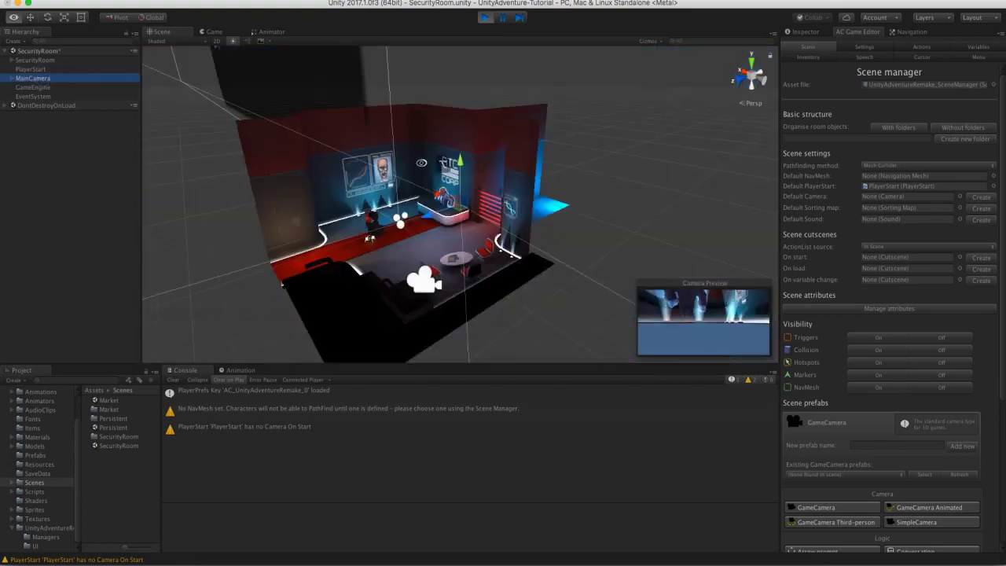
left_click_drag(251, 169, 285, 166, "alt")
right_click_drag(285, 166, 391, 223, "alt")
left_click_drag(391, 223, 424, 232, "alt")
right_click_drag(424, 233, 449, 243, "alt")
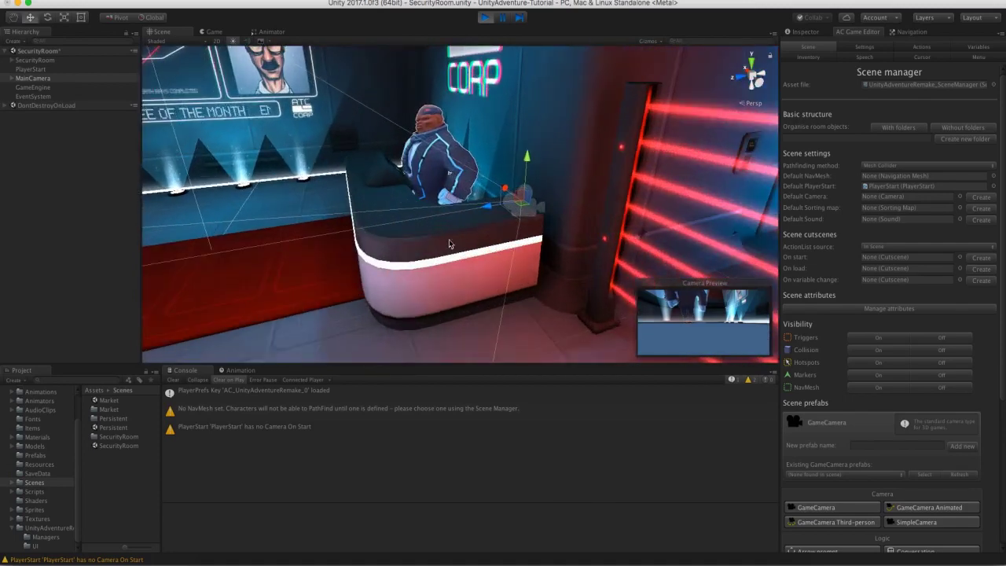
scroll(449, 243, "down", 2)
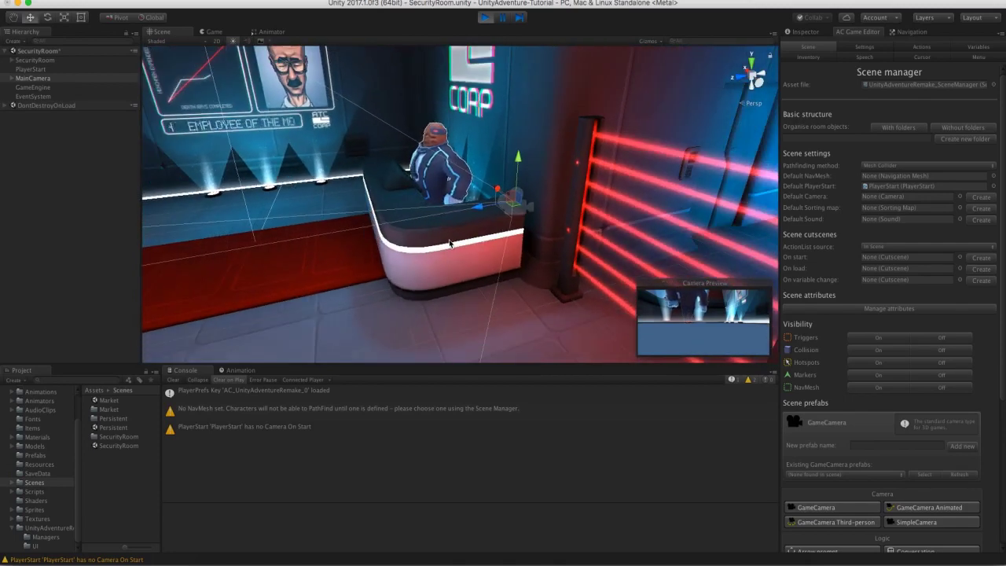
scroll(450, 243, "down", 2)
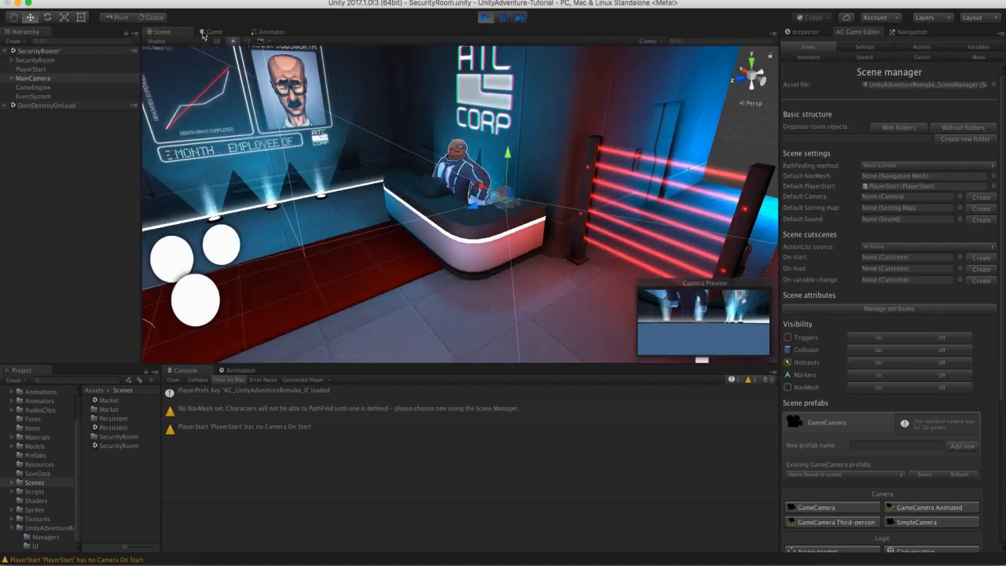
Compare the view of the Camera inside the SecurityRoom's CameraRig with the running game, and stop the game.
left_click(157, 31)
left_click(12, 60)
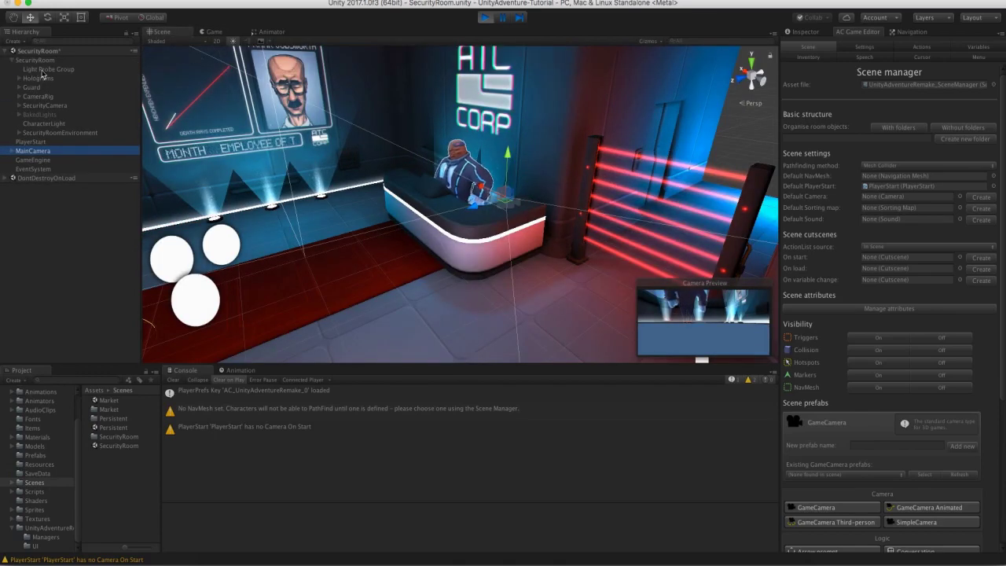
left_click(29, 97)
left_click(18, 96)
left_click(41, 105)
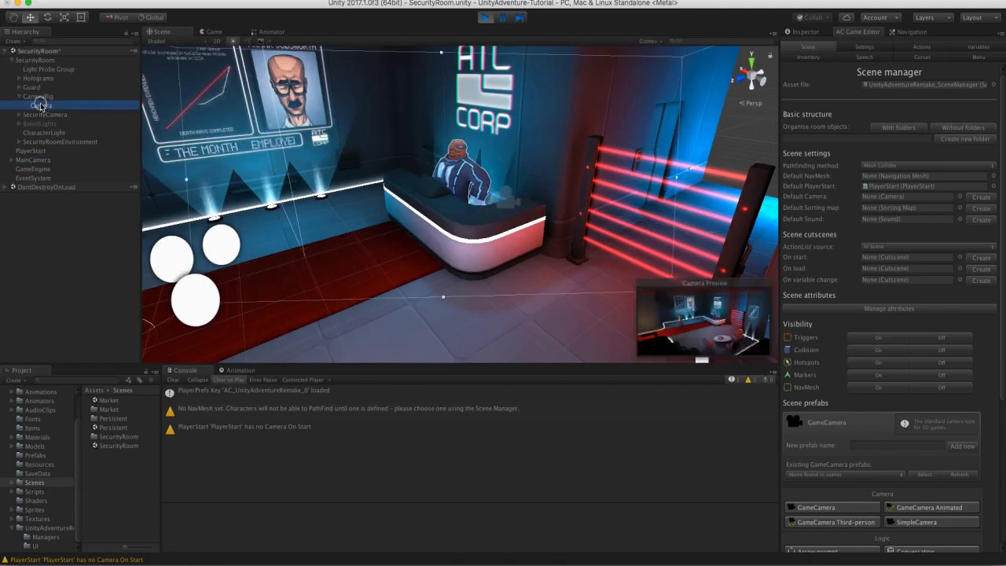
left_click(214, 33)
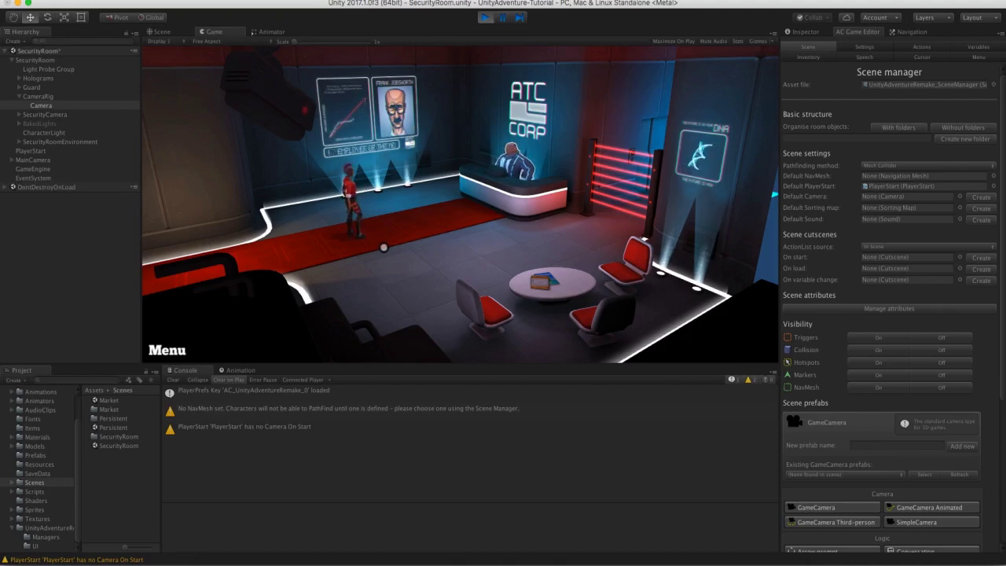
left_click(483, 18)
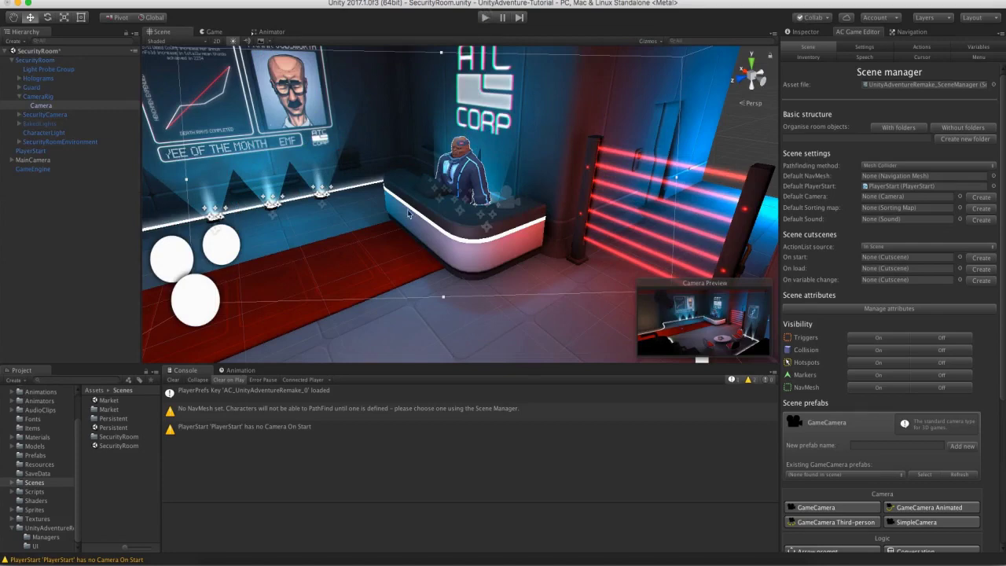
Deactivate the CameraRig object inside the SecurityRoom prefab.
scroll(408, 213, "down", 3)
left_click(37, 97)
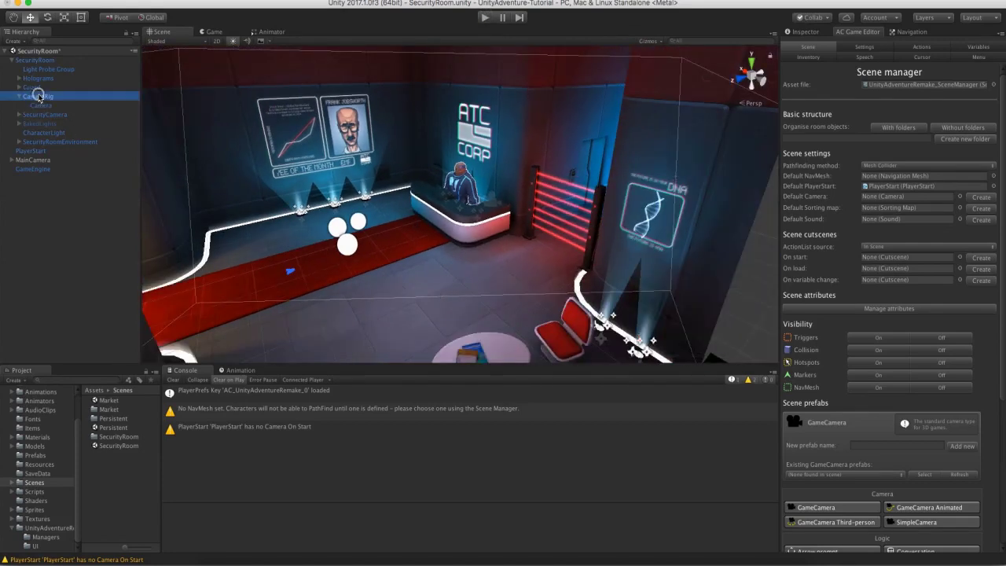
left_click(802, 31)
scroll(465, 227, "down", 2)
key("f")
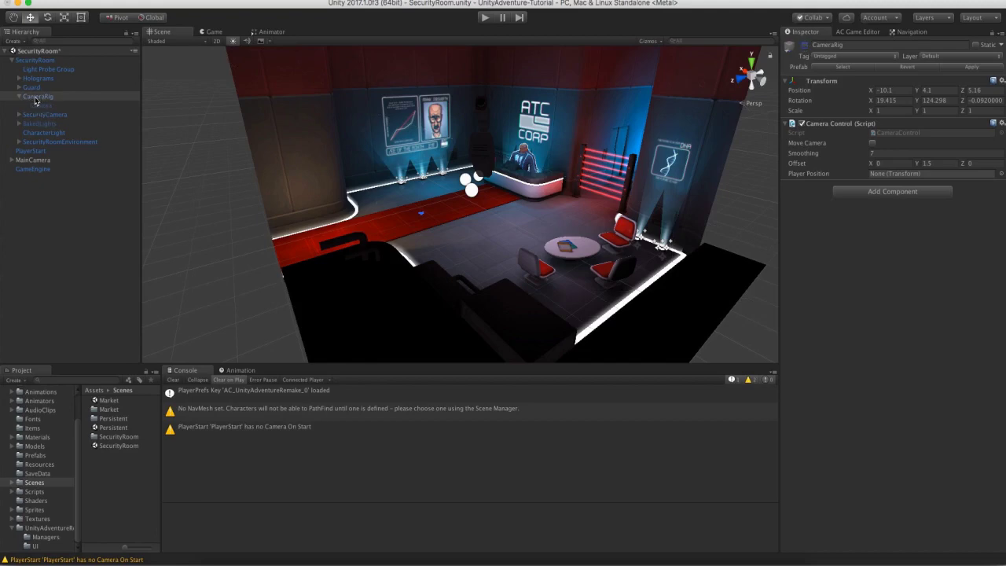
left_click_drag(440, 202, 385, 203, "alt")
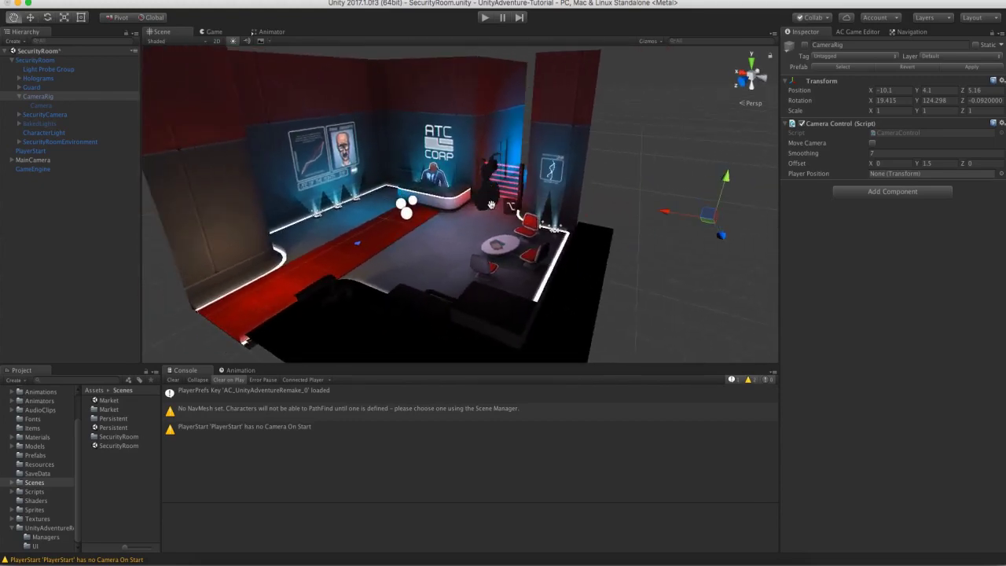
Create a default camera for the scene in Adventure Creator's Scene manager and select it.
left_click(856, 31)
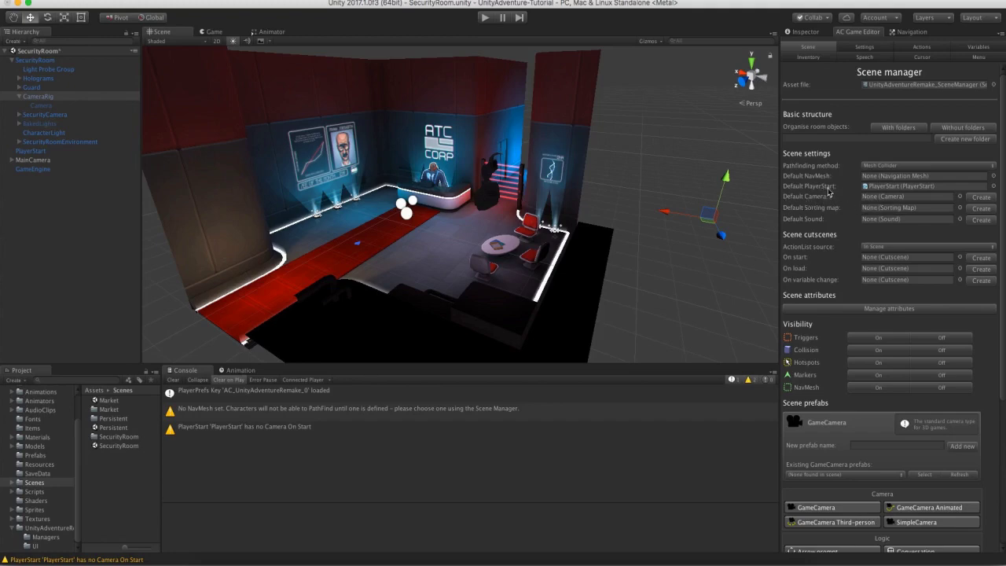
left_click(981, 197)
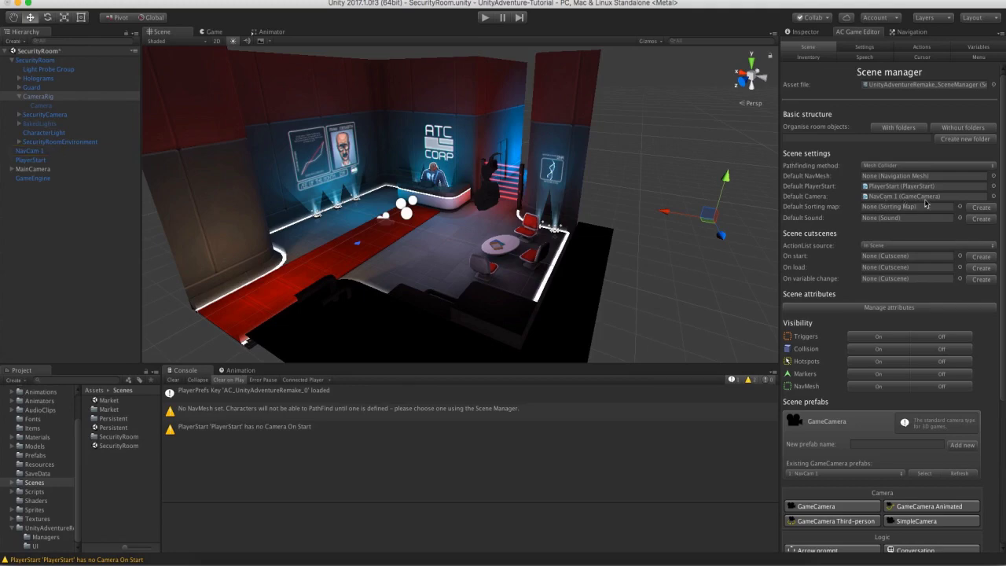
left_click(32, 150)
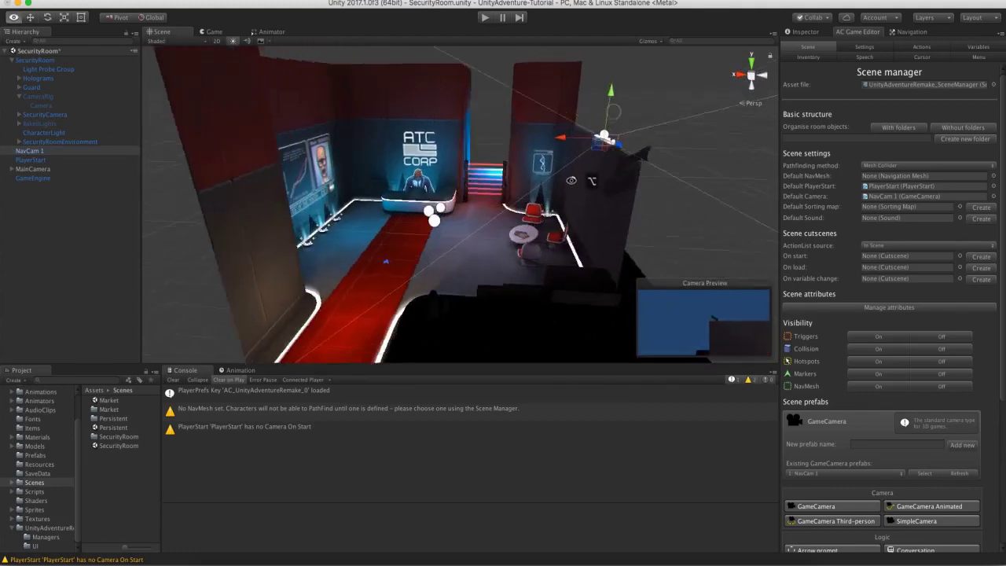
Place the new camera facing the reception desk, at about position (-8.35, 3.75, 3.23) and rotation (12.5, 120.4, 2.4).
left_click_drag(571, 181, 409, 186, "alt")
key("e")
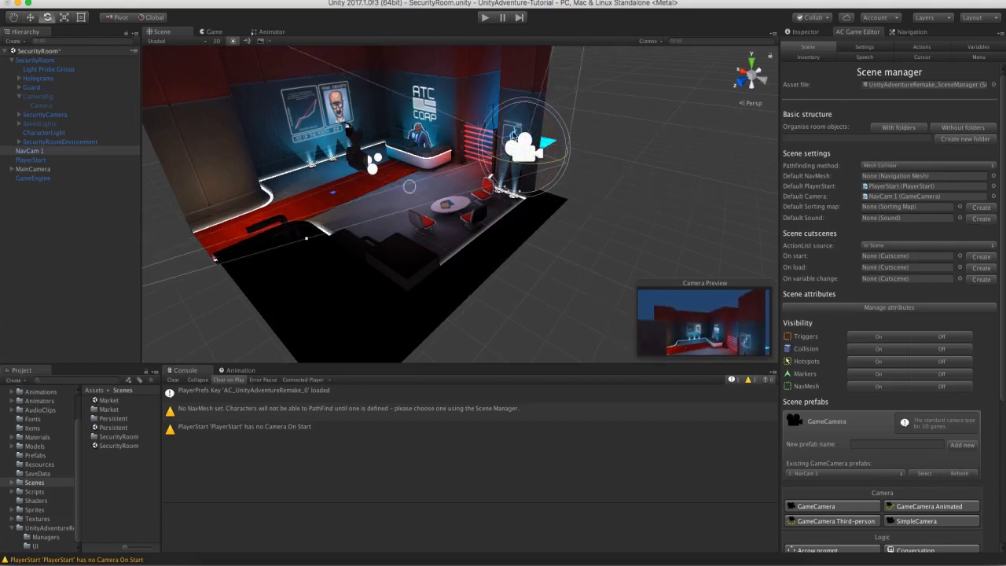
left_click_drag(548, 141, 524, 148)
key("w")
key("f")
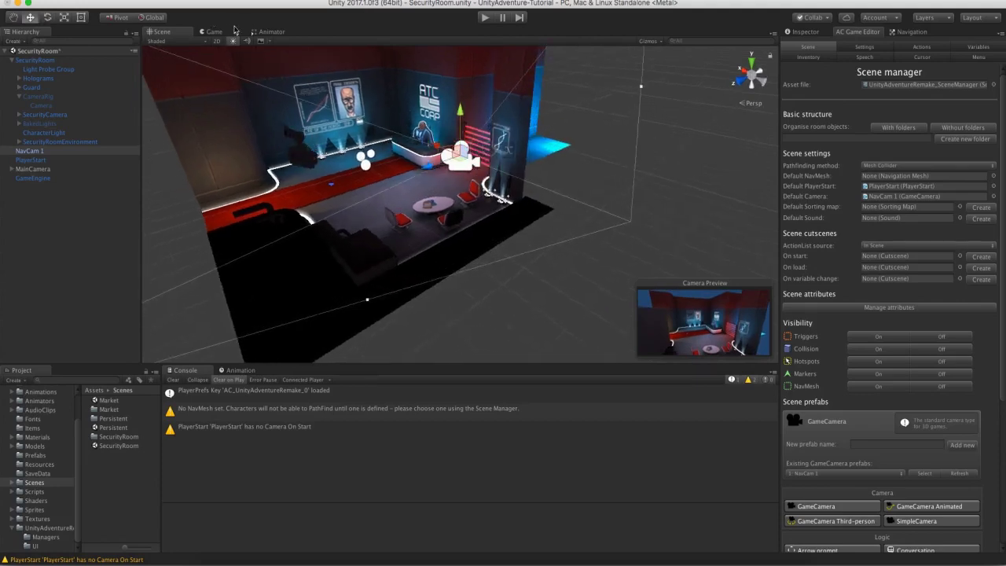
left_click_drag(458, 148, 192, 142)
key("e")
key("f")
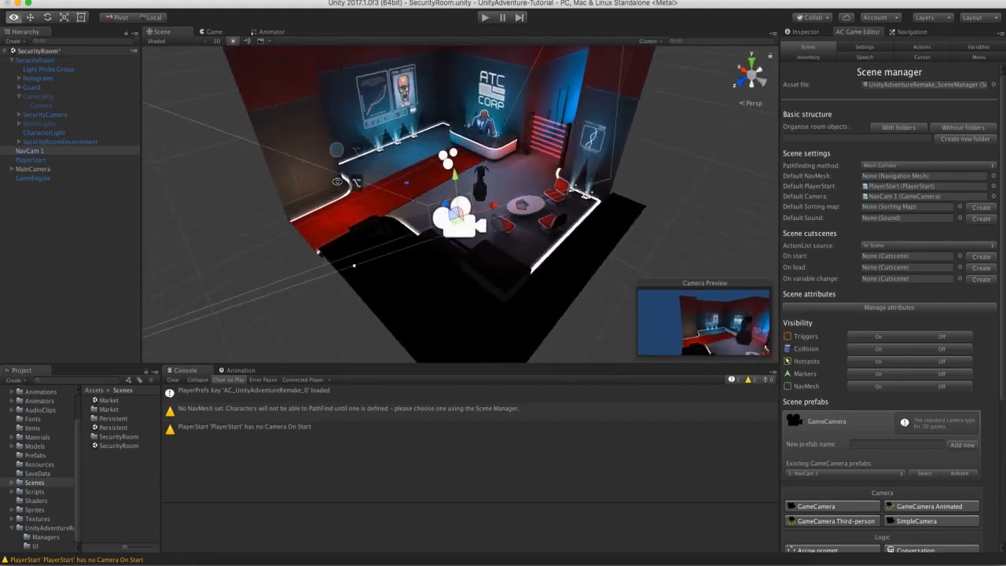
left_click_drag(446, 245, 571, 146)
key("w")
Enable NavCam 1's Camera component to preview its view of the room in the Game view.
left_click(209, 33)
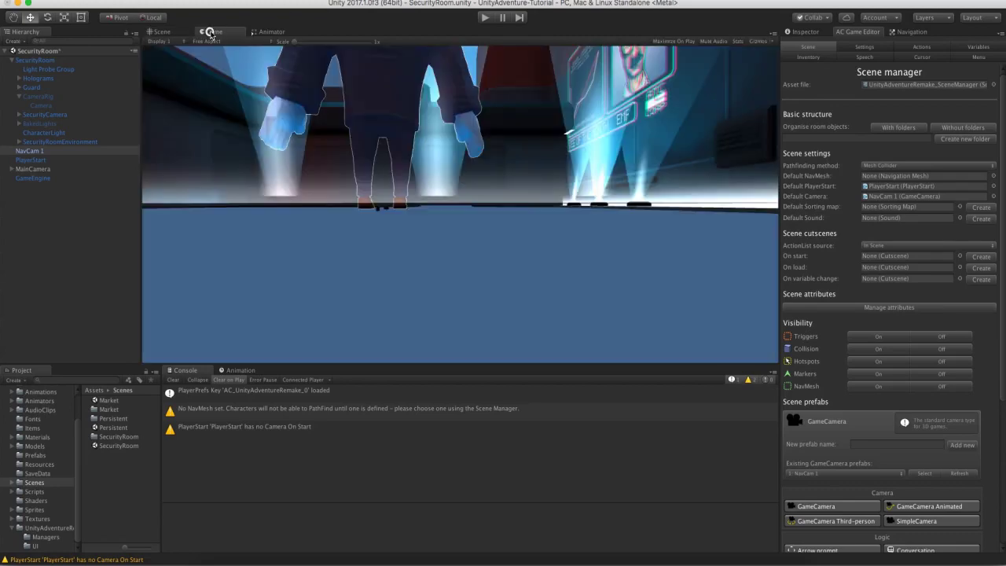
left_click(178, 32)
left_click(212, 32)
left_click(795, 31)
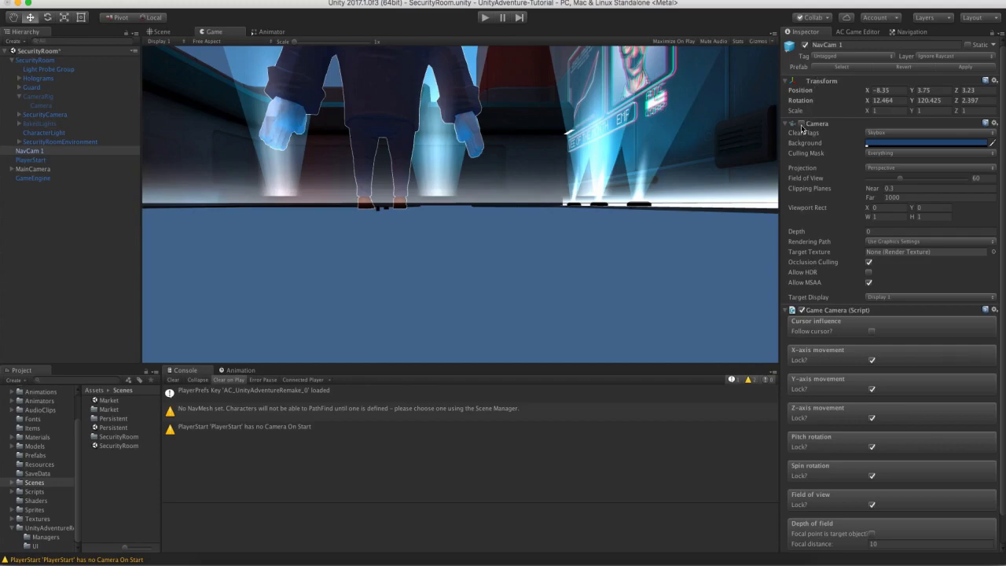
left_click(801, 124)
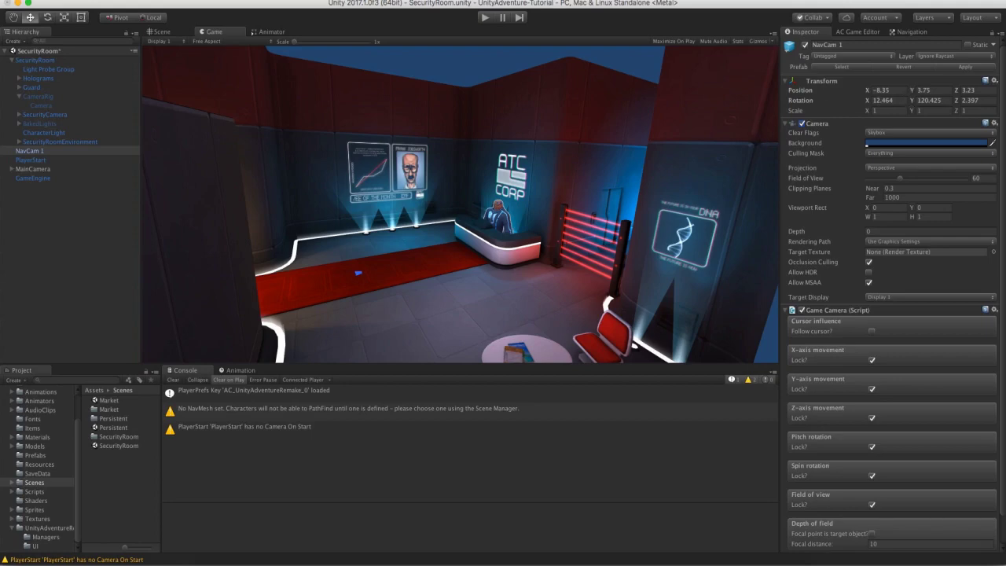
Tilt NavCam 1 further down and level it, setting its rotation to about X 19.83 and Z -1.24.
left_click_drag(868, 103, 936, 97)
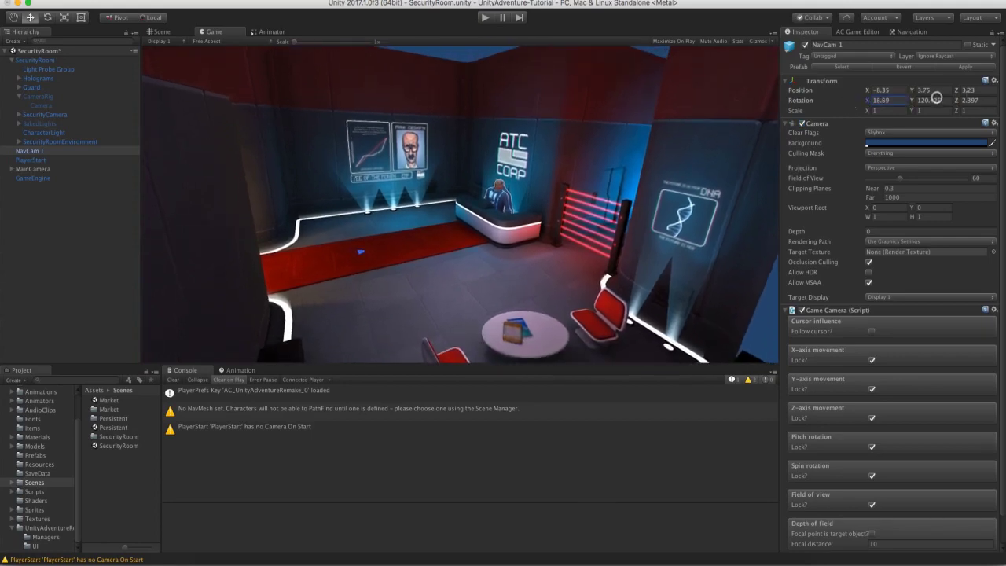
key("Tab")
type("-0.8")
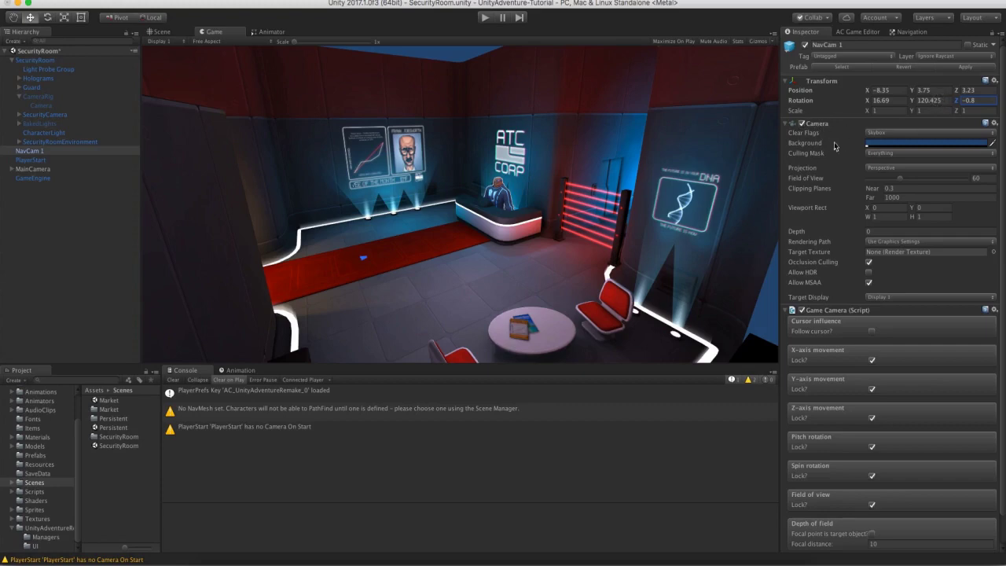
left_click_drag(955, 103, 950, 103)
left_click_drag(867, 100, 920, 101)
Play-test the SecurityRoom scene and check the player's starting placement from the default camera.
left_click(485, 18)
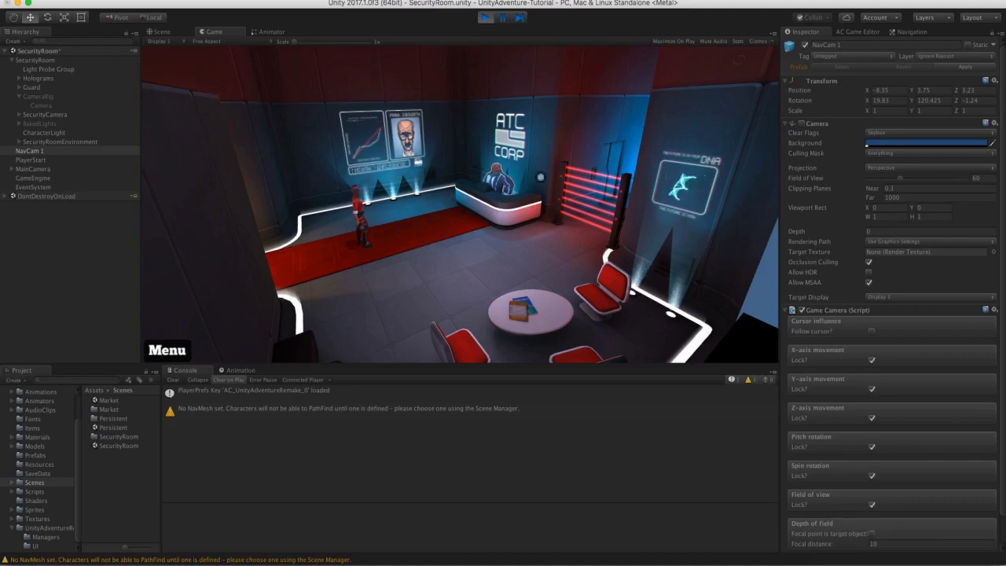
left_click(161, 32)
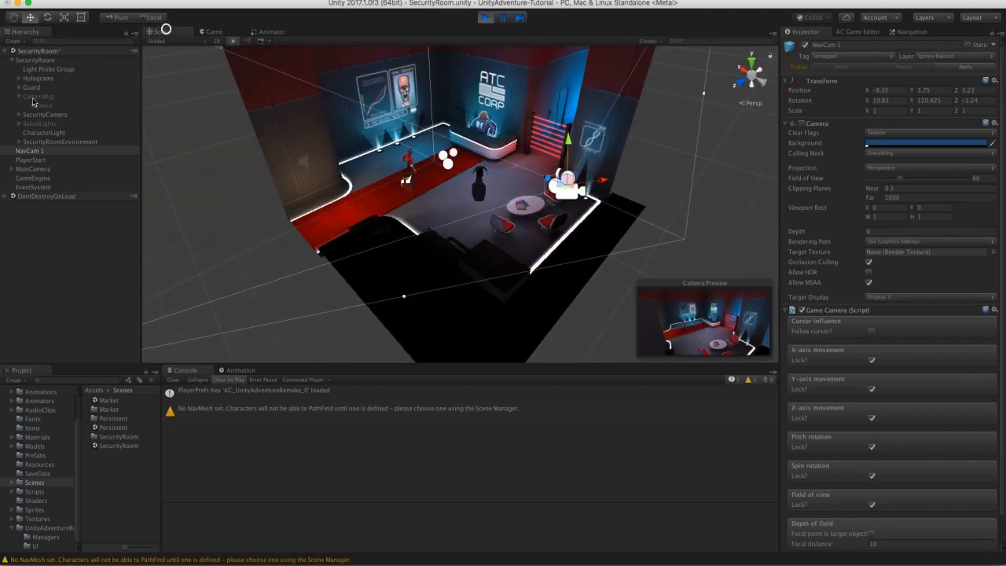
left_click(33, 168)
left_click_drag(419, 214, 538, 130, "alt")
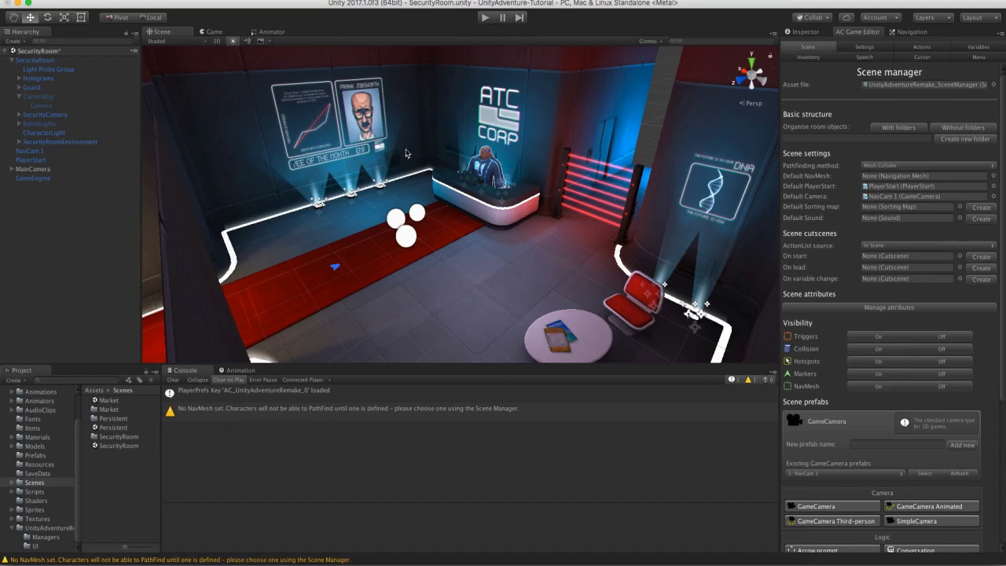
left_click(485, 19)
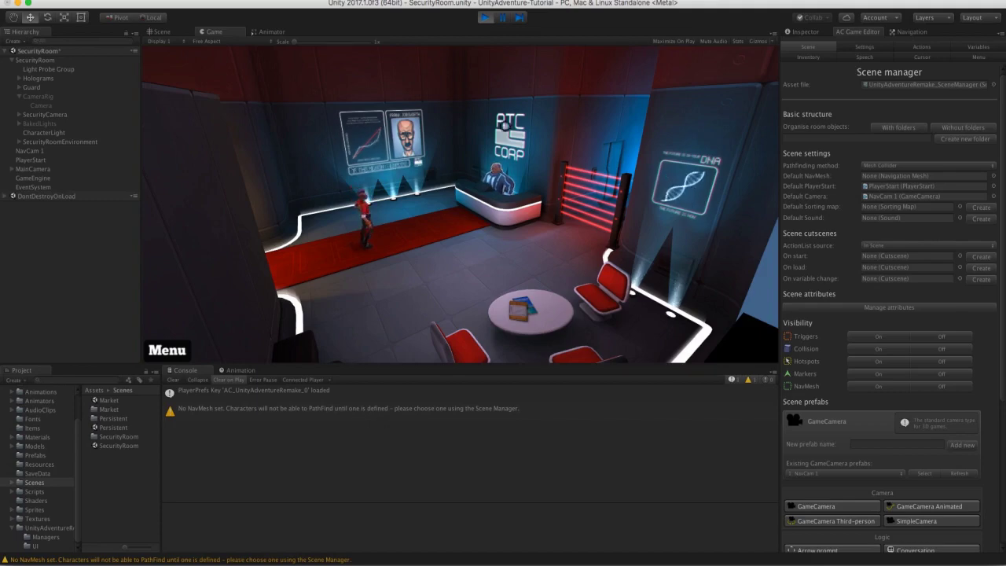
left_click(485, 18)
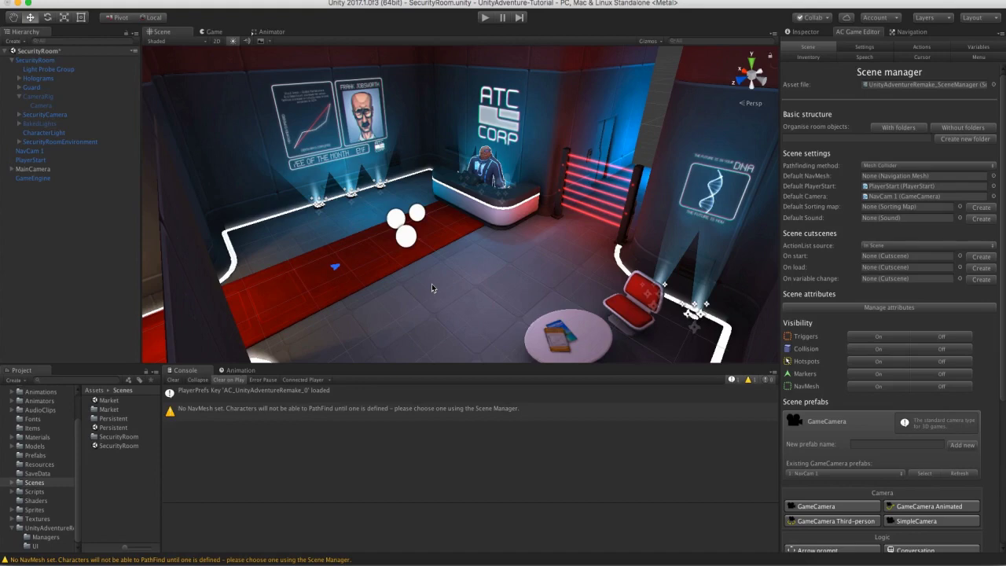
Set the scene's pathfinding method to Unity Navigation and display the room's baked NavMesh.
left_click(882, 165)
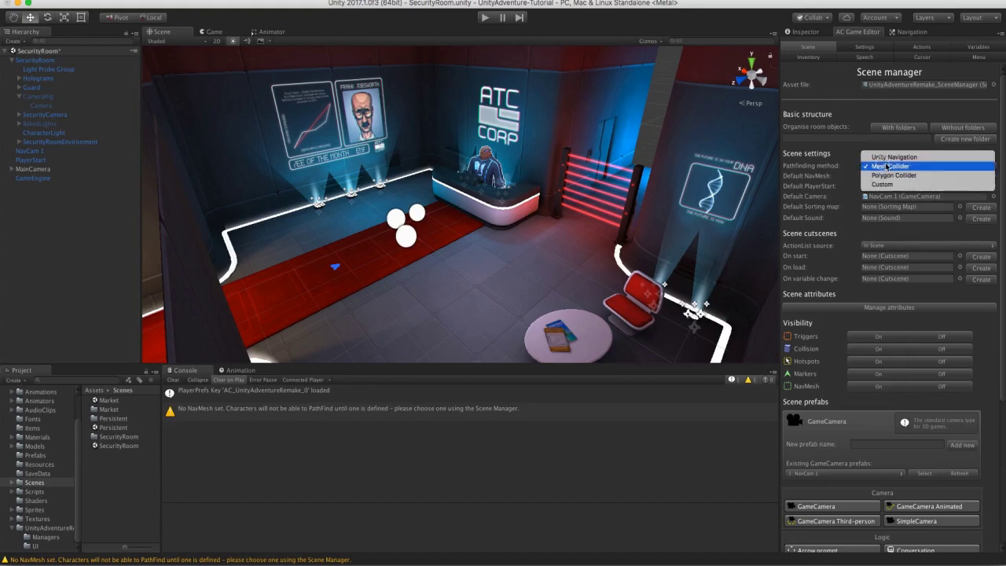
left_click(913, 158)
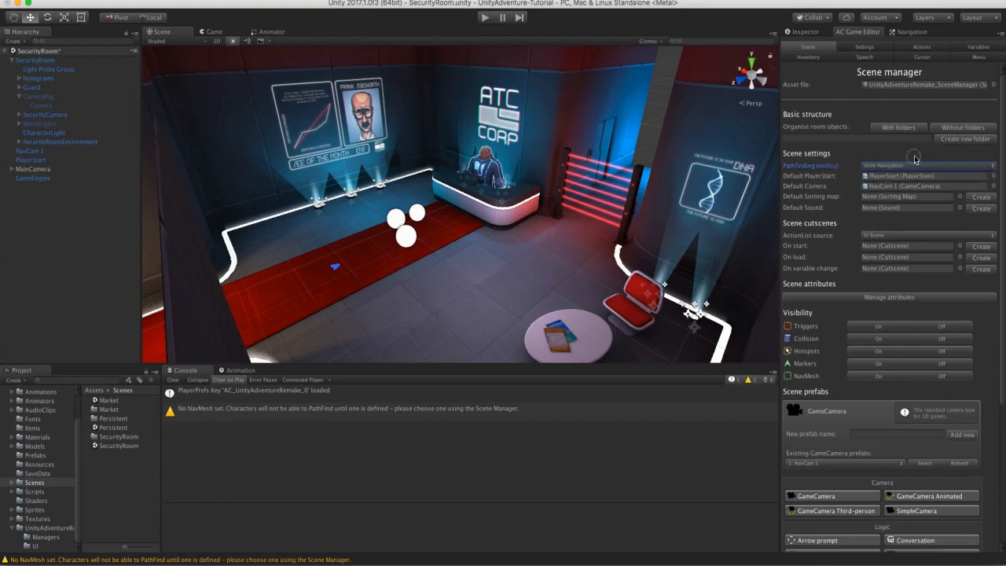
left_click(900, 35)
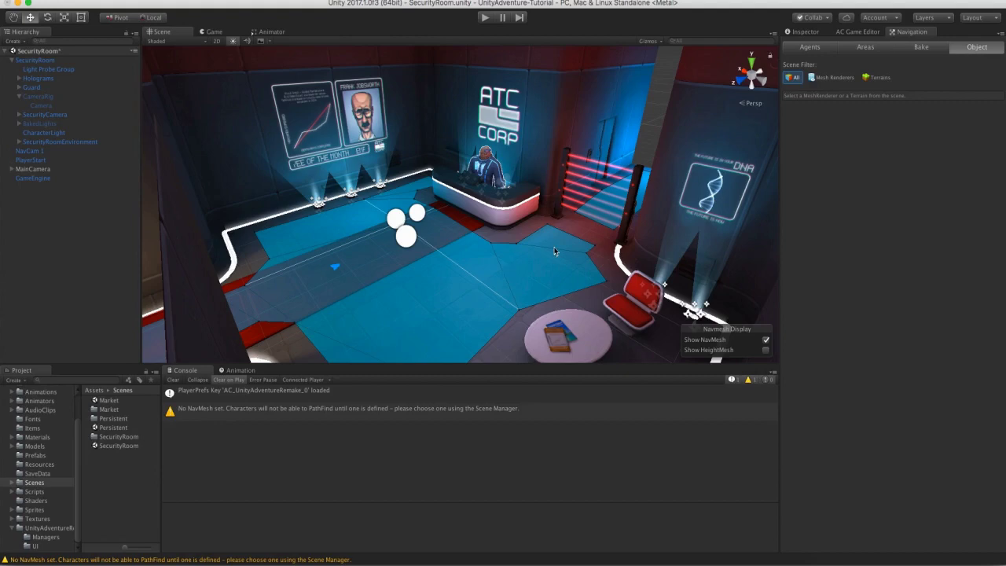
Examine the SecurityRoom object's Mesh Collider and Event Trigger, and how the collider covers the floor.
left_click(133, 59)
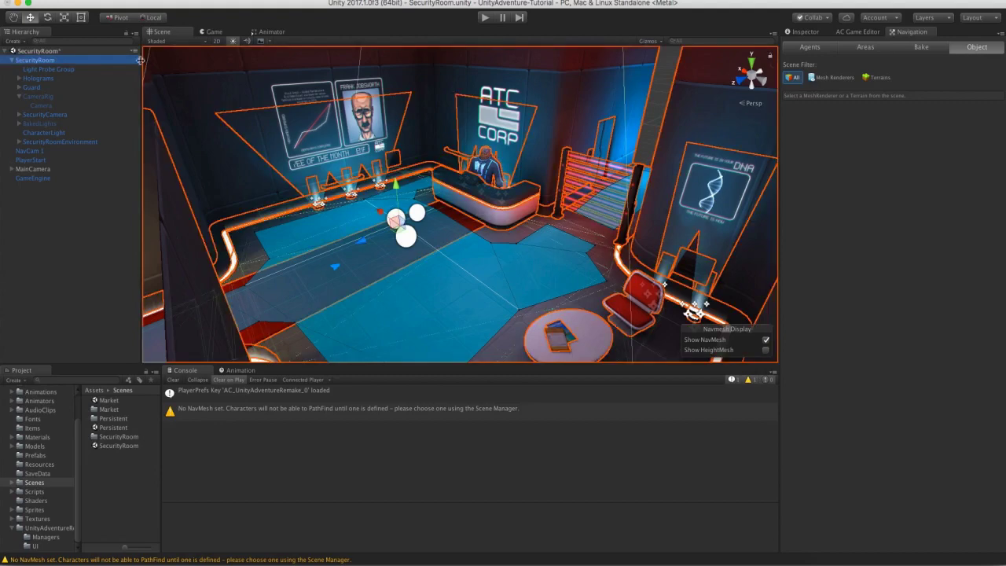
left_click(802, 31)
left_click_drag(324, 209, 378, 206, "alt")
scroll(459, 204, "down", 3)
scroll(377, 206, "down", 2)
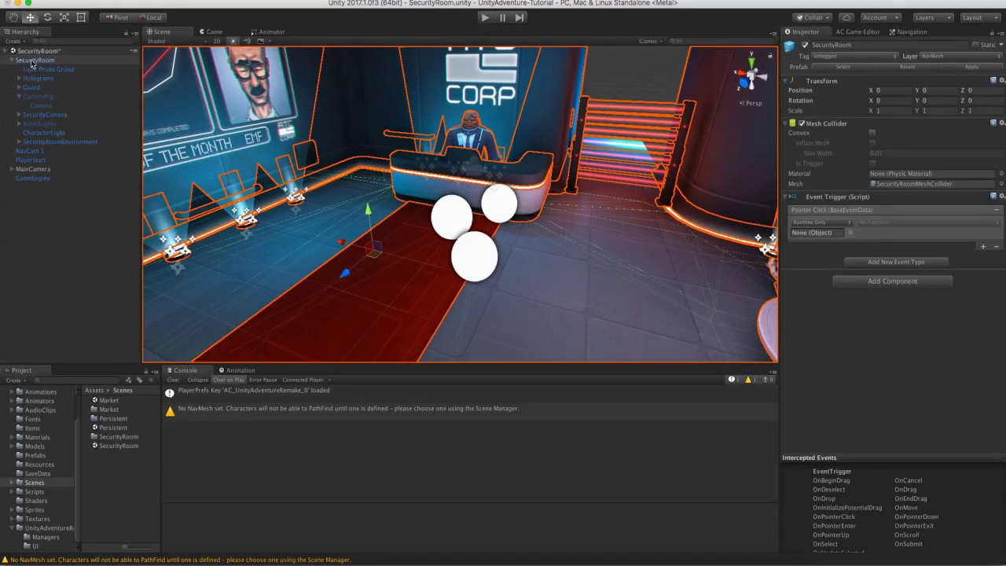
left_click_drag(452, 210, 465, 214, "alt")
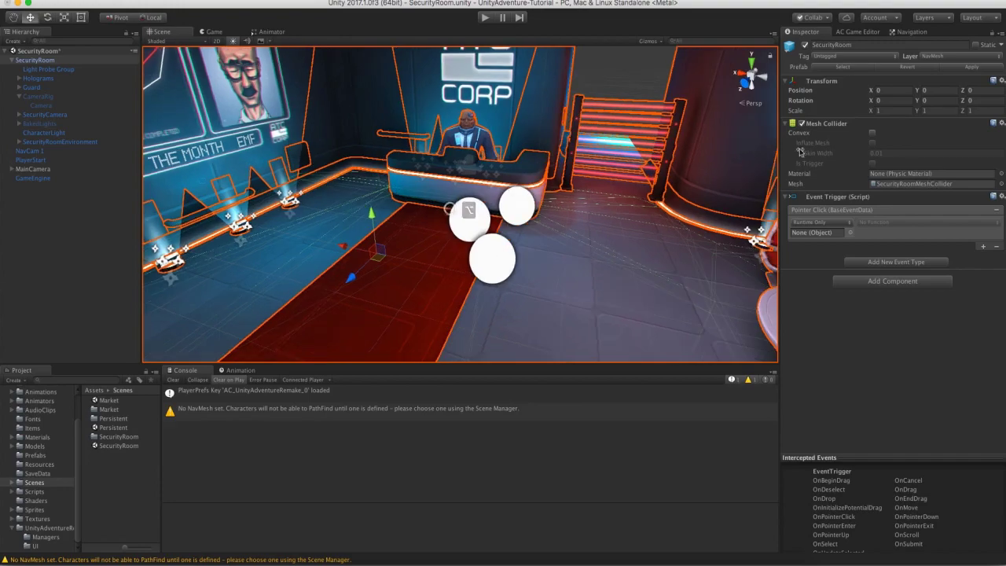
left_click_drag(571, 219, 440, 245, "alt")
left_click_drag(355, 146, 536, 171, "alt")
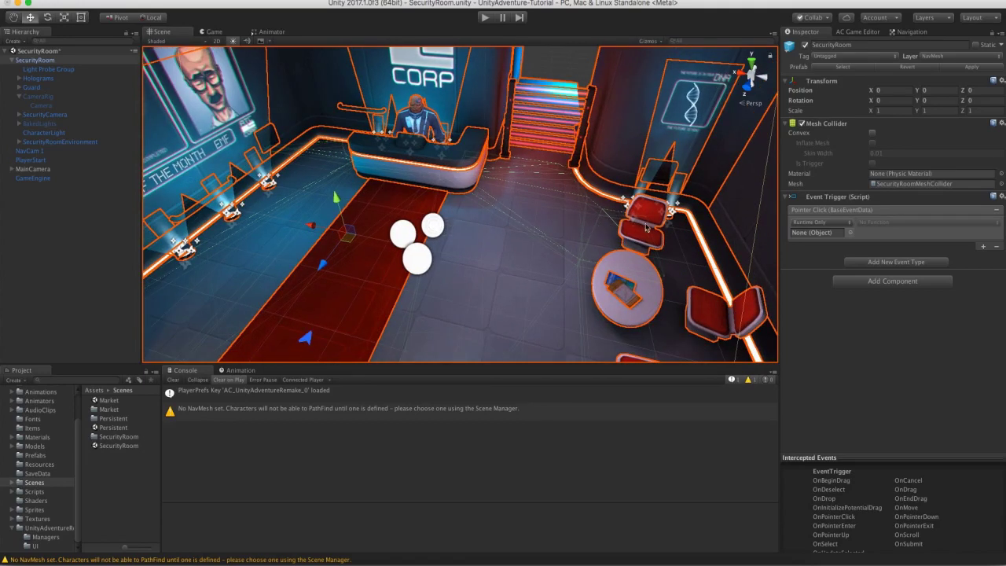
Assign the SecurityRoom object to the NavMesh layer and remove its Event Trigger component.
right_click(934, 62)
left_click(898, 62)
left_click(944, 58)
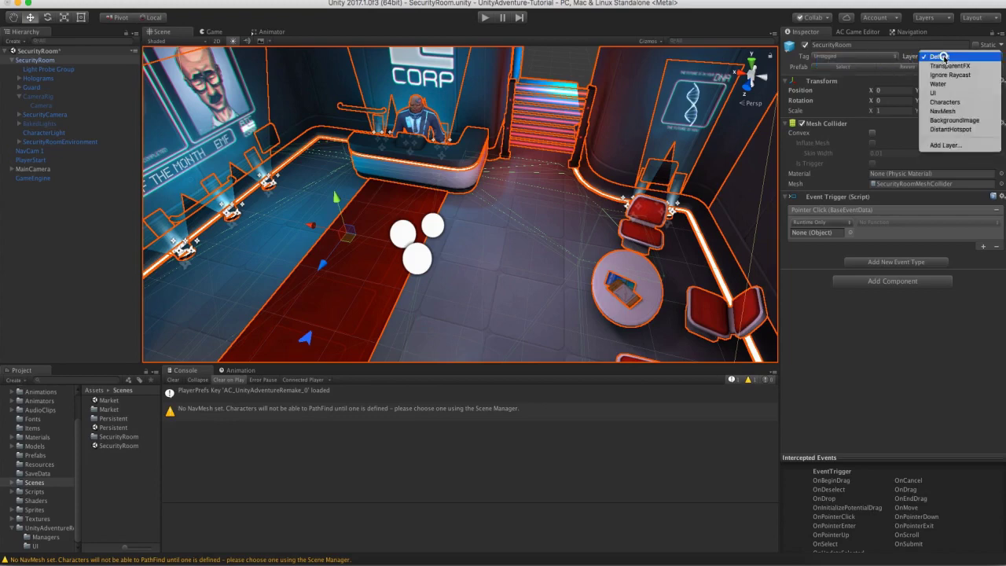
left_click(956, 111)
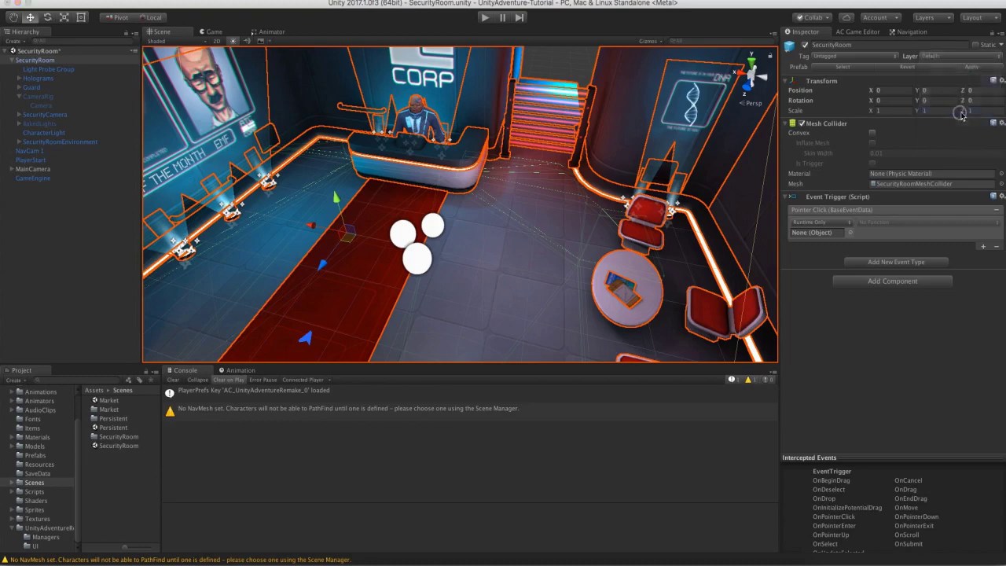
left_click(445, 187)
left_click(1002, 196)
left_click(982, 231)
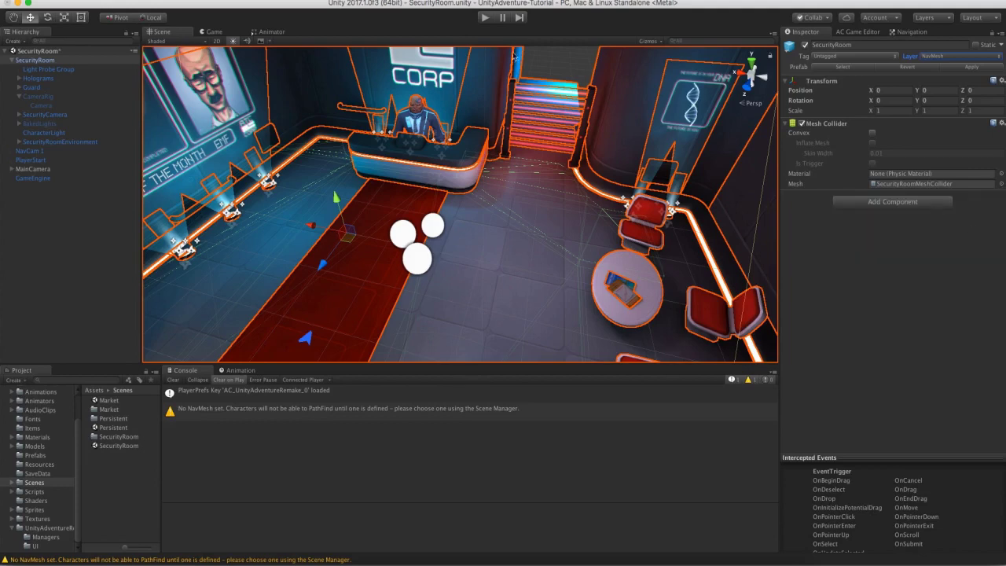
Play-test pathfinding by sending the player to several floor spots with the Game view's gizmos shown.
left_click(485, 17)
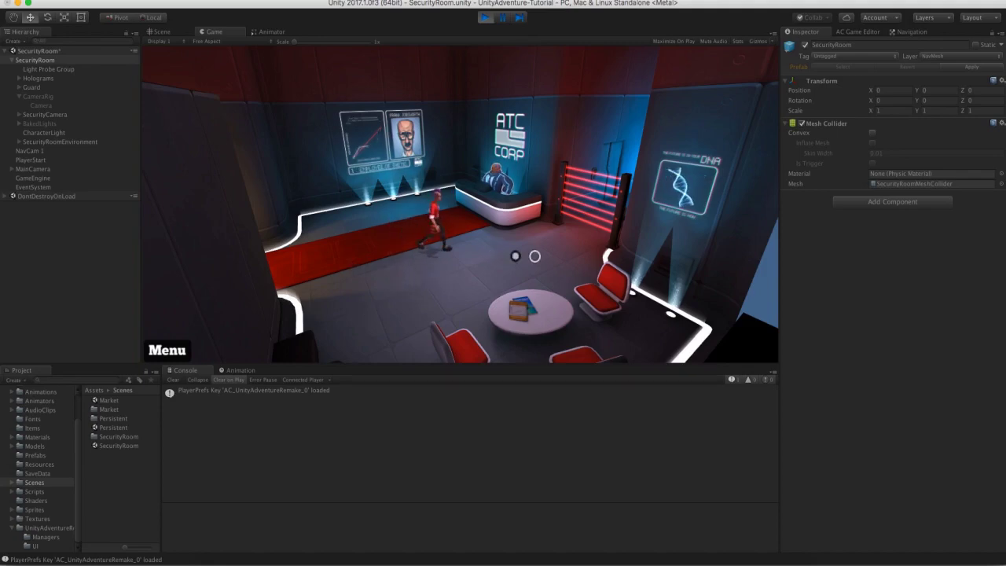
left_click(449, 288)
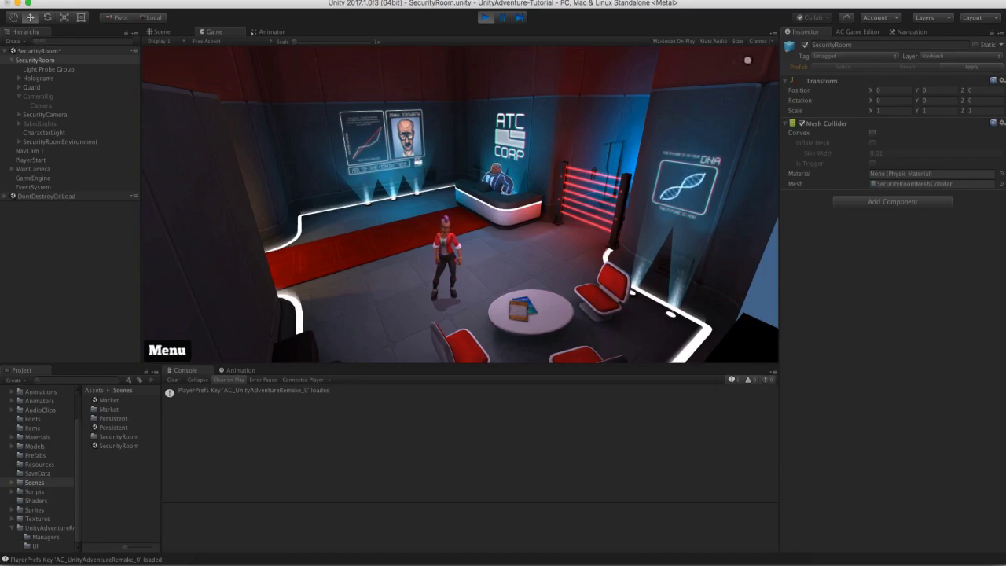
left_click(755, 41)
left_click(533, 251)
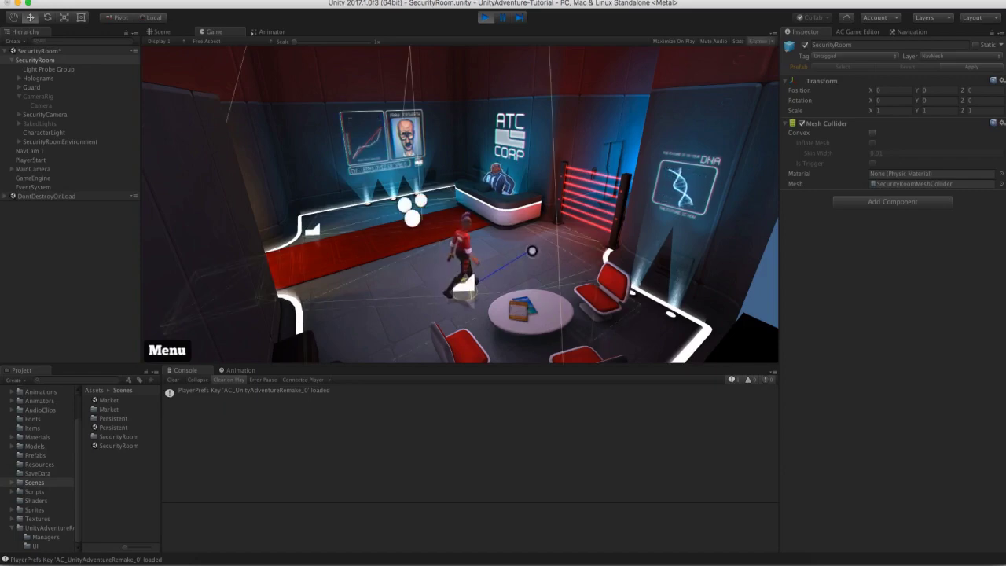
left_click(393, 292)
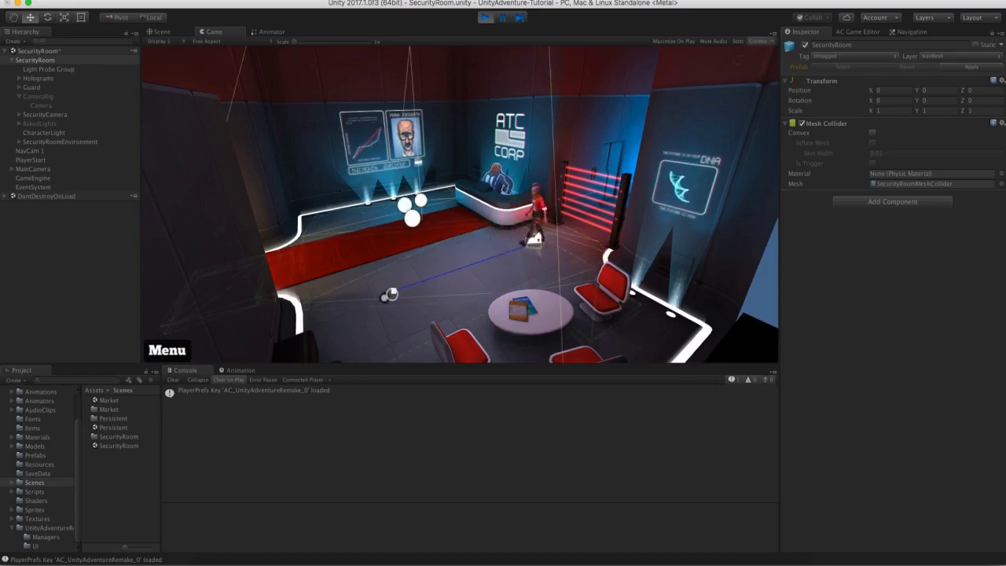
left_click(391, 316)
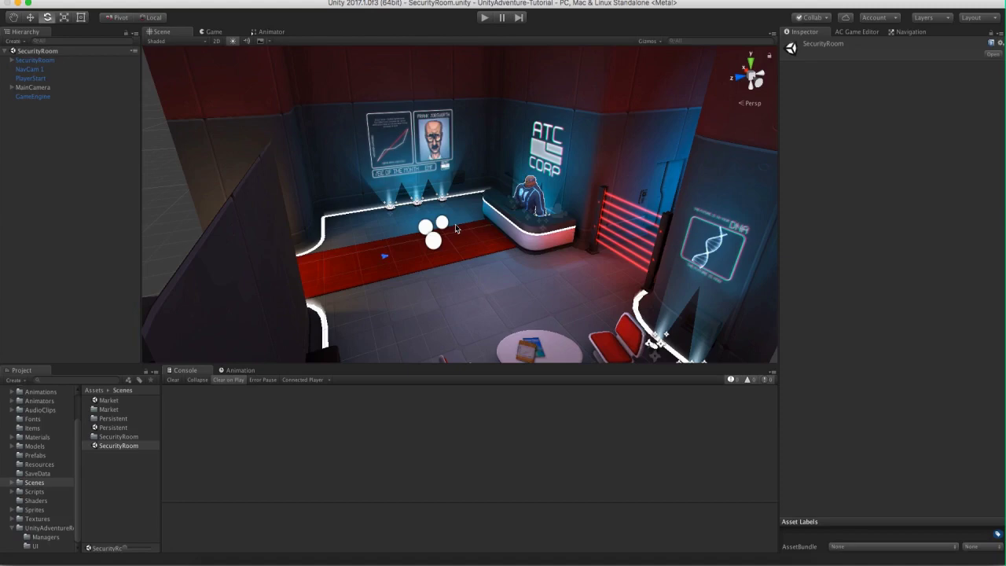
Open the Market scene and examine the Market object's components and child objects.
double_click(110, 401)
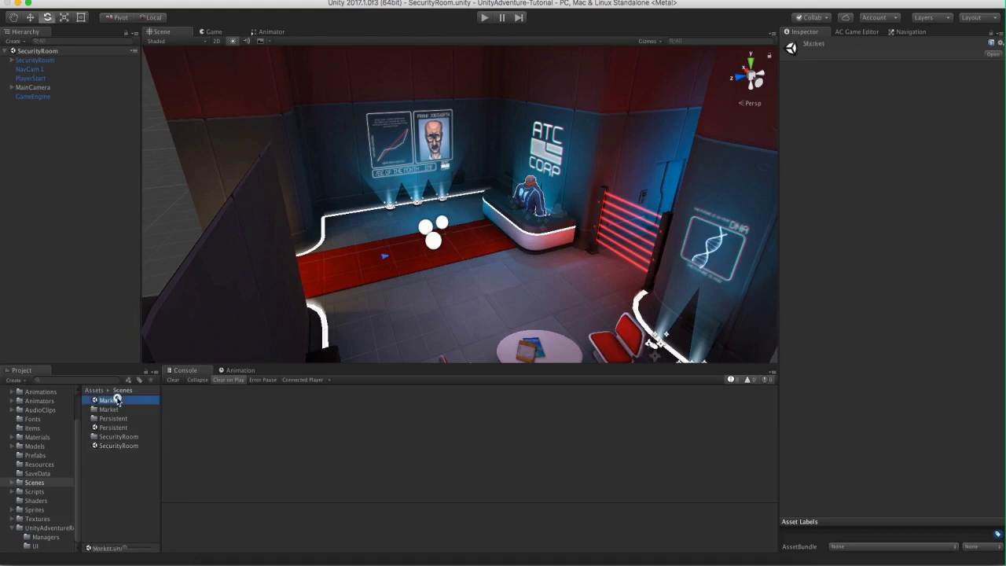
left_click_drag(469, 219, 545, 231, "alt")
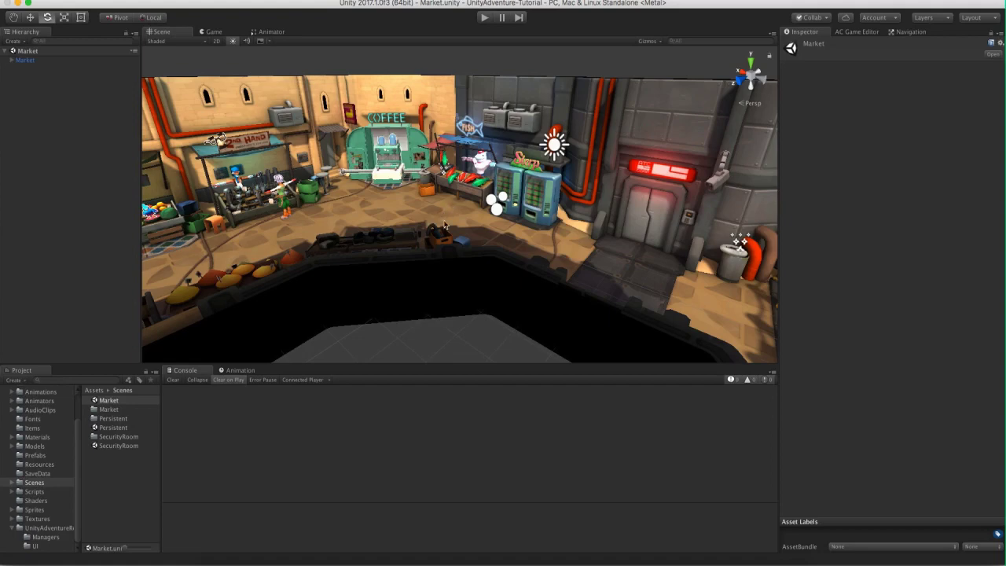
left_click(24, 61)
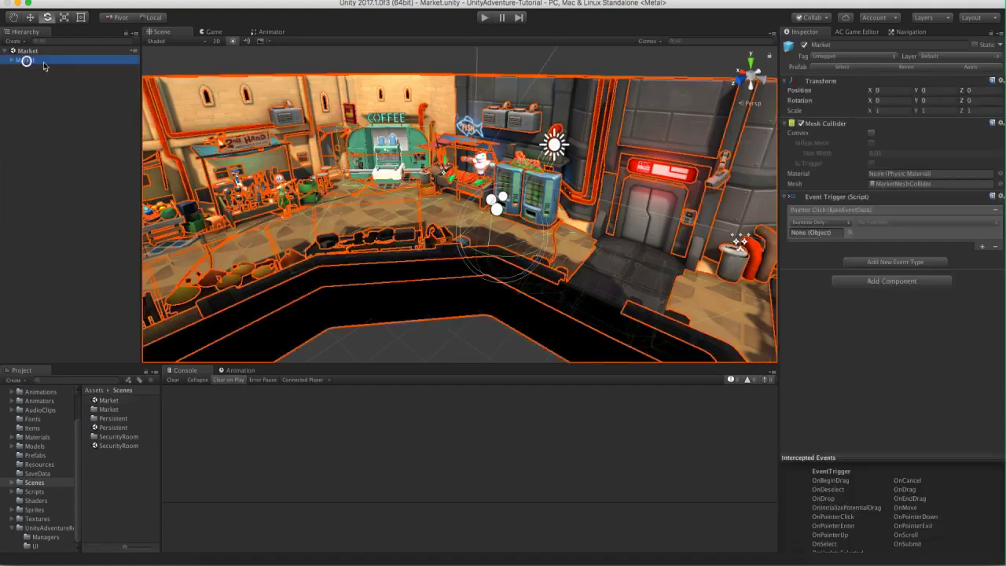
left_click(12, 62)
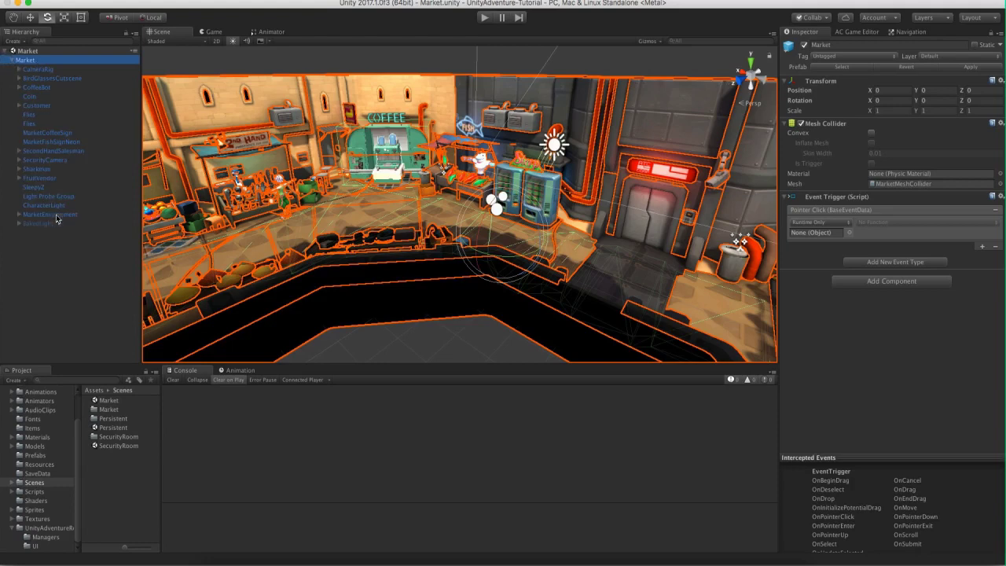
left_click(12, 62)
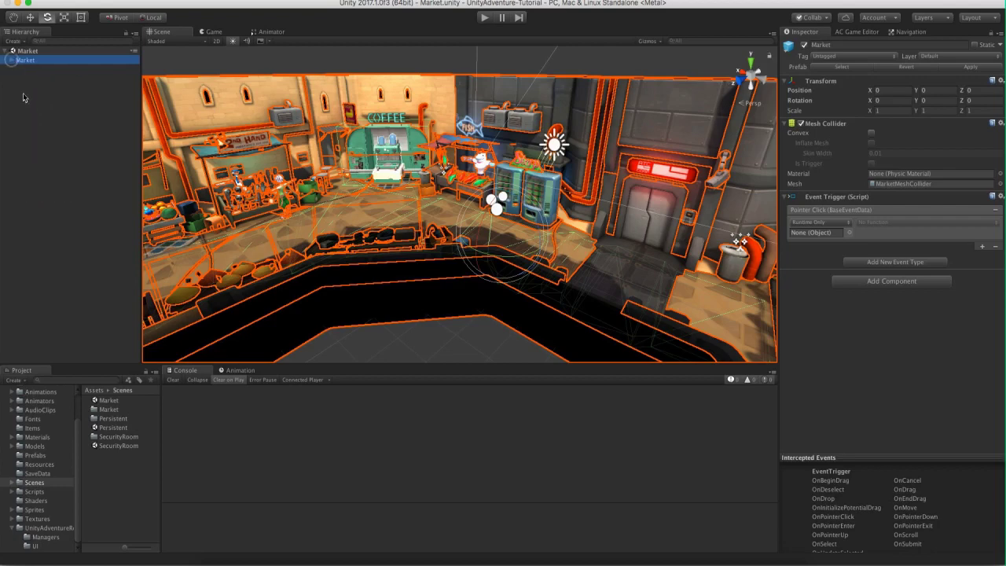
Add Adventure Creator's room objects to the Market scene without folders, using the Scene manager.
left_click(27, 101)
left_click(839, 34)
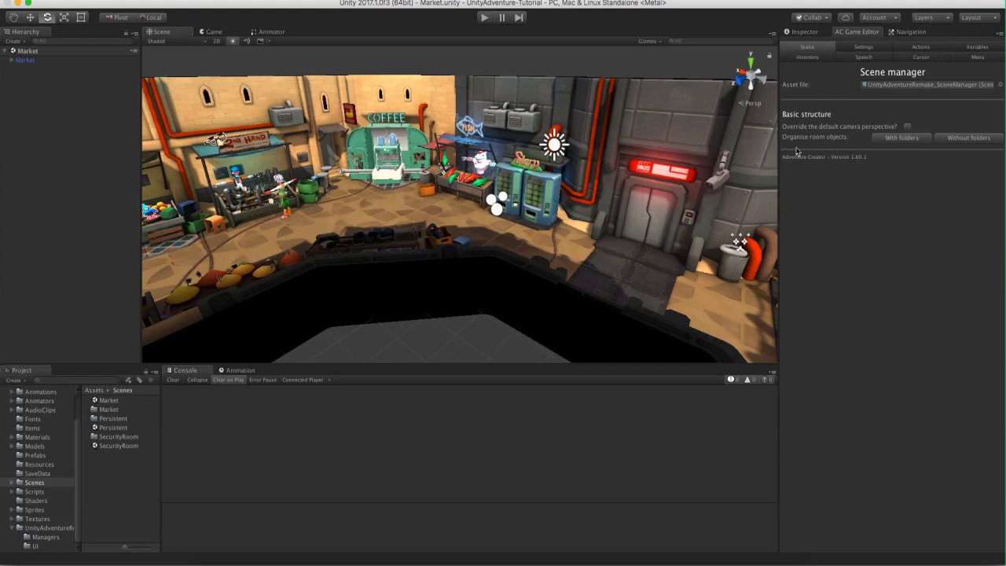
left_click(978, 145)
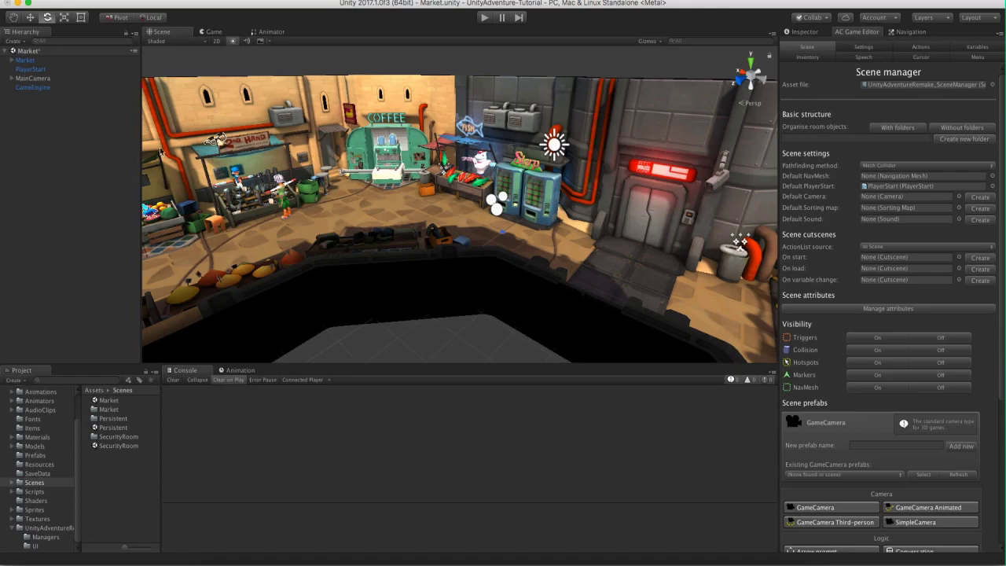
Examine where the Market scene's PlayerStart sits near the vending machines.
mouse_move(382, 140)
left_mouse_down("alt")
mouse_move(378, 207)
mouse_move(462, 215)
mouse_move(496, 204)
mouse_move(496, 171)
mouse_move(487, 177)
left_mouse_up("alt")
scroll(464, 217, "up", 5)
scroll(470, 236, "up", 3)
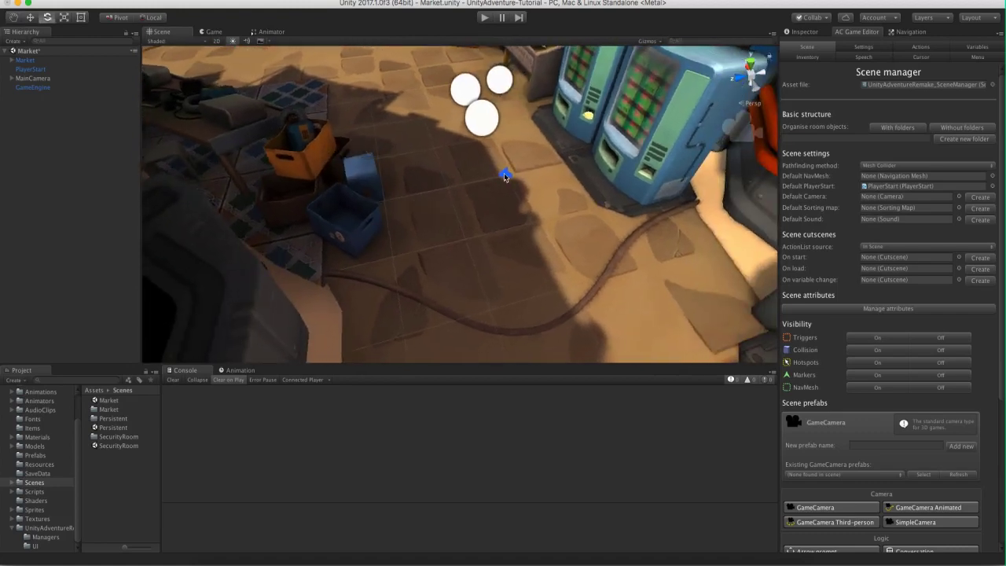
left_click(505, 176)
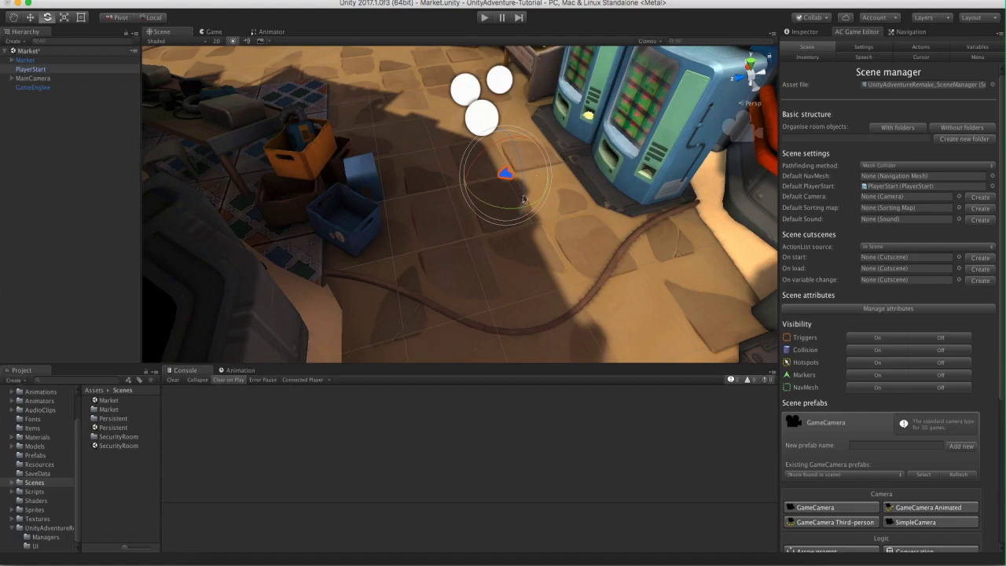
left_click(74, 195)
Deactivate the Market object's original CameraRig, found through its camera above the scene, and collapse its child objects.
left_click_drag(422, 246, 541, 186, "alt")
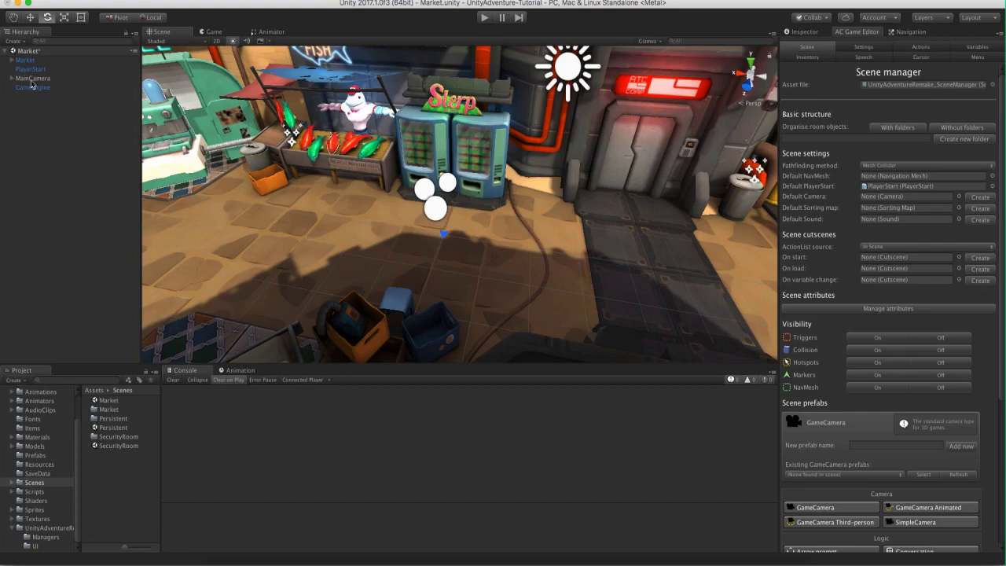
scroll(495, 236, "down", 5)
left_click_drag(495, 236, 495, 212, "alt")
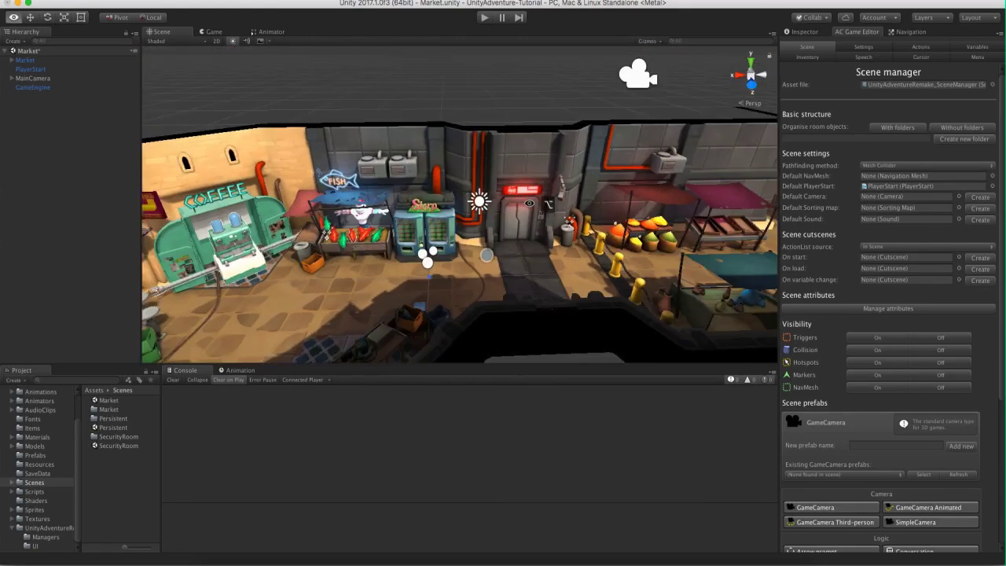
left_click_drag(486, 254, 542, 190, "alt")
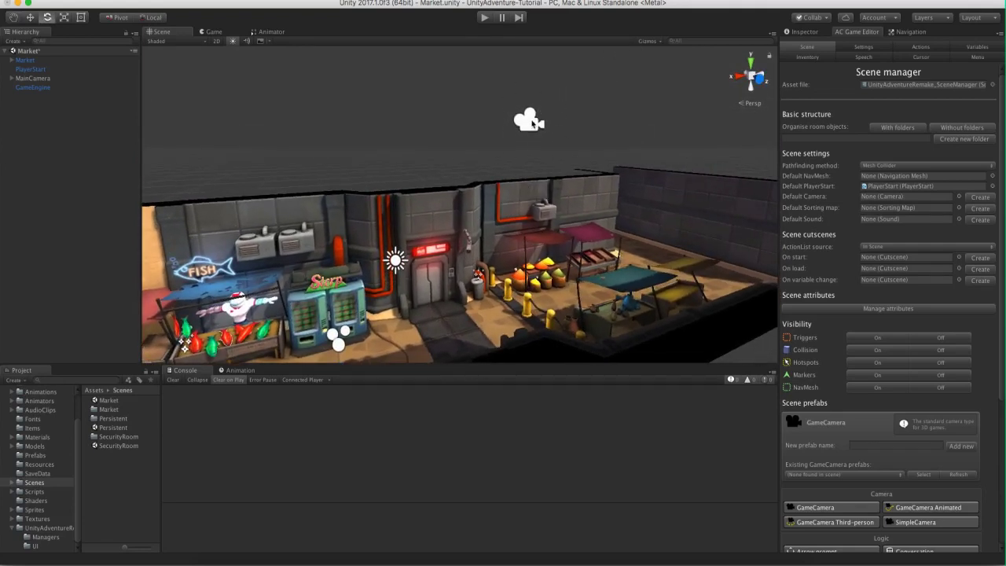
left_click(533, 123)
left_click(521, 115)
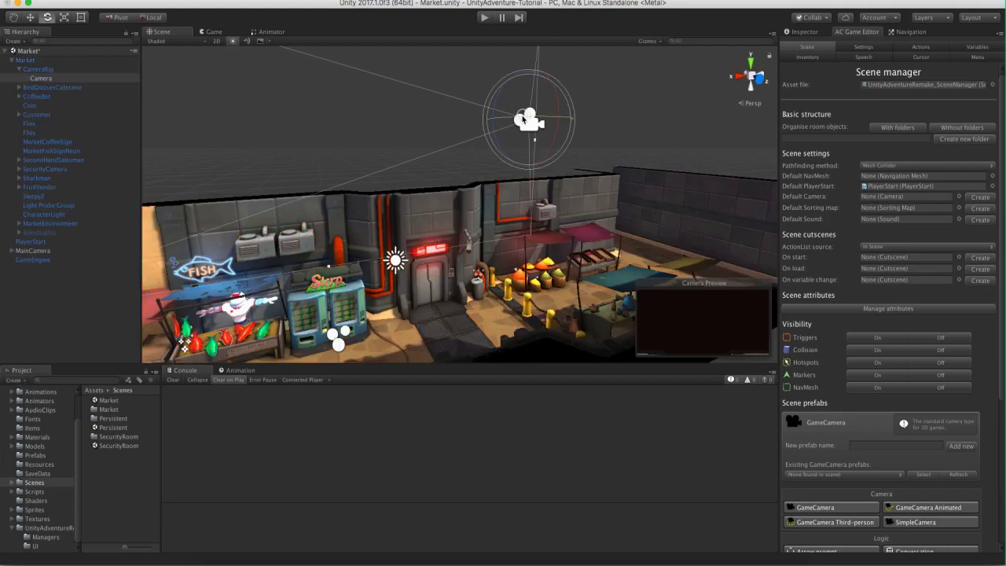
left_click(32, 69)
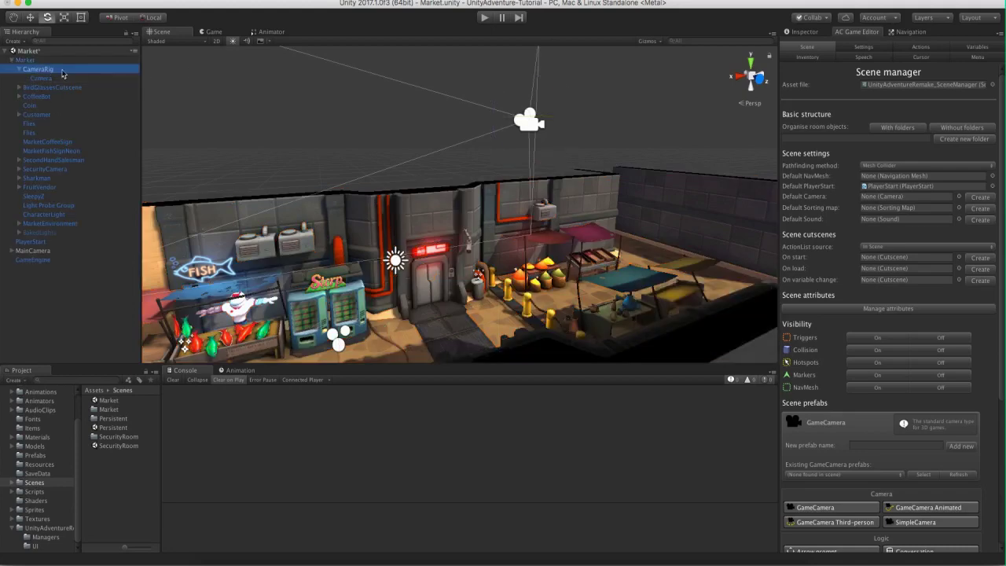
left_click(805, 31)
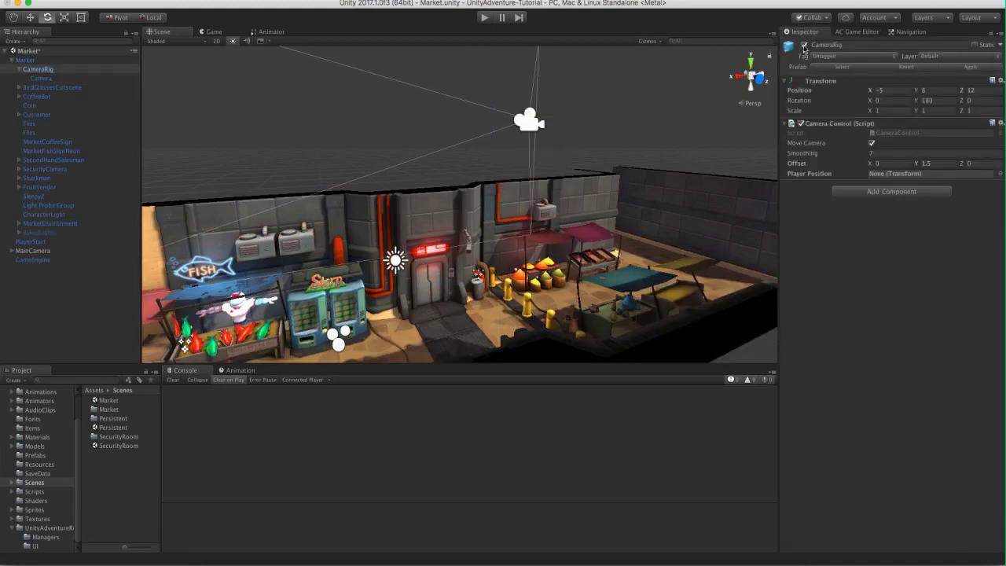
left_click(802, 46)
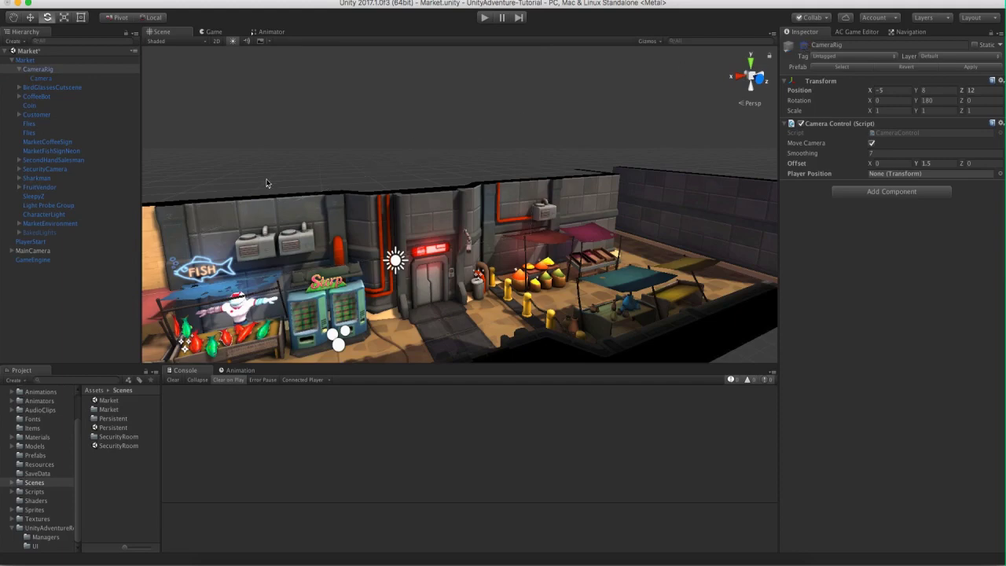
left_click(20, 70)
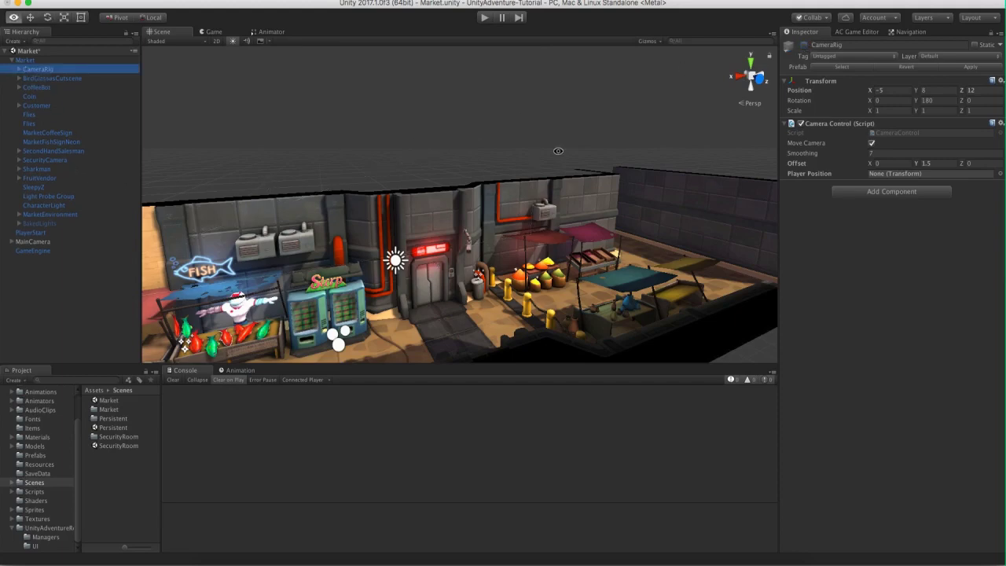
Create a default camera for the Market scene in Adventure Creator's scene settings.
left_click_drag(370, 209, 458, 205, "alt")
left_click(857, 32)
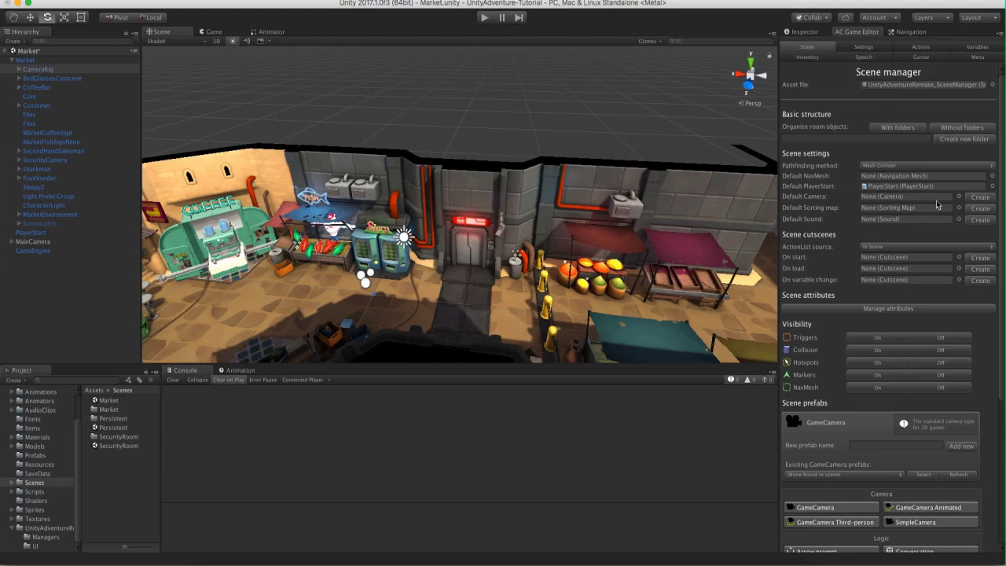
left_click(978, 197)
left_click(921, 196)
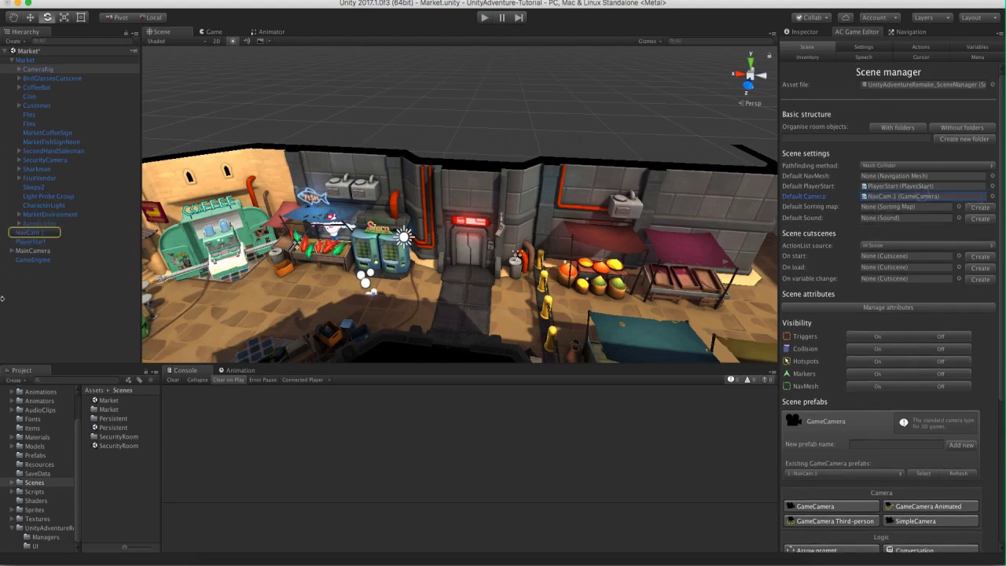
Place NavCam 1 at about X -2.5, Y 5.3, Z 4.1, rotated about 45° in X and 157° in Y, overlooking the vending machines and door.
left_click(30, 232)
key("f")
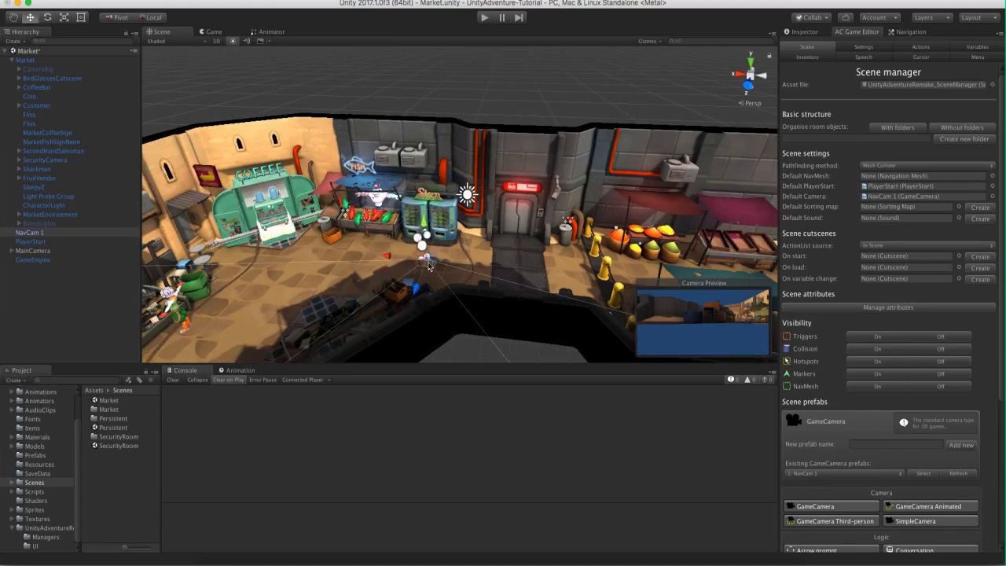
left_click_drag(428, 264, 460, 102)
key("e")
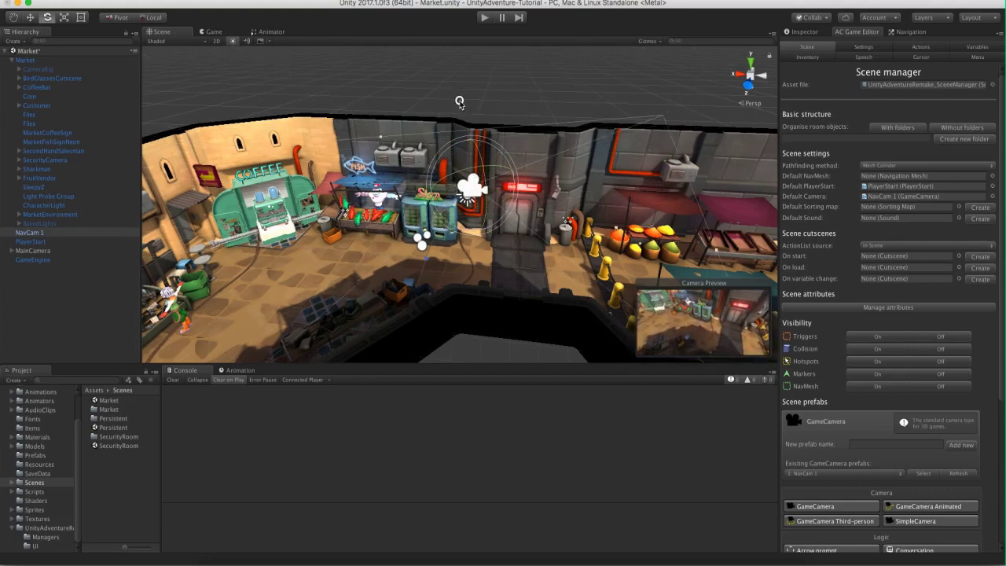
key("w")
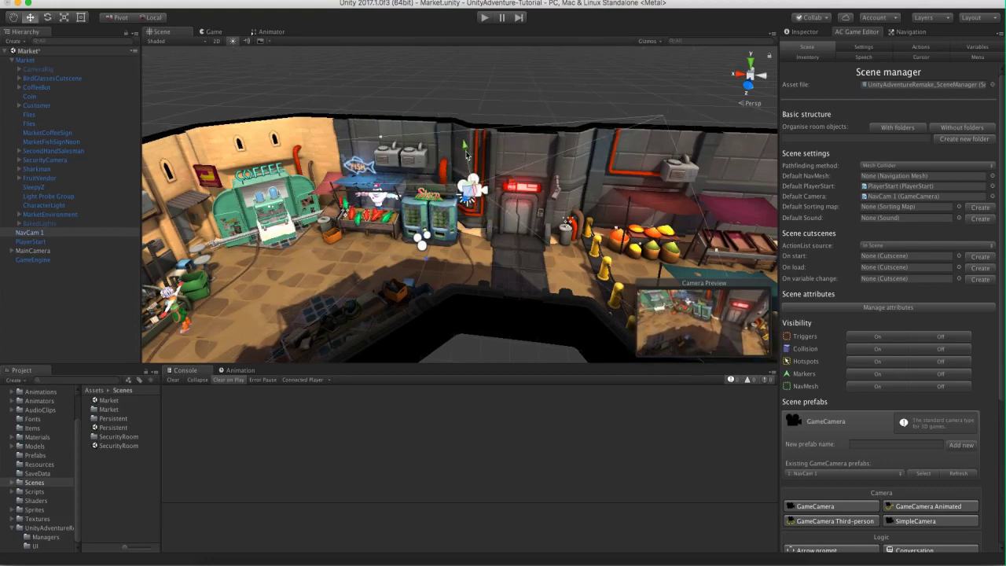
mouse_move(464, 149)
left_mouse_down()
mouse_move(463, 174)
mouse_move(464, 164)
left_mouse_up()
Set NavCam 1's field of view to 50.
left_click(802, 31)
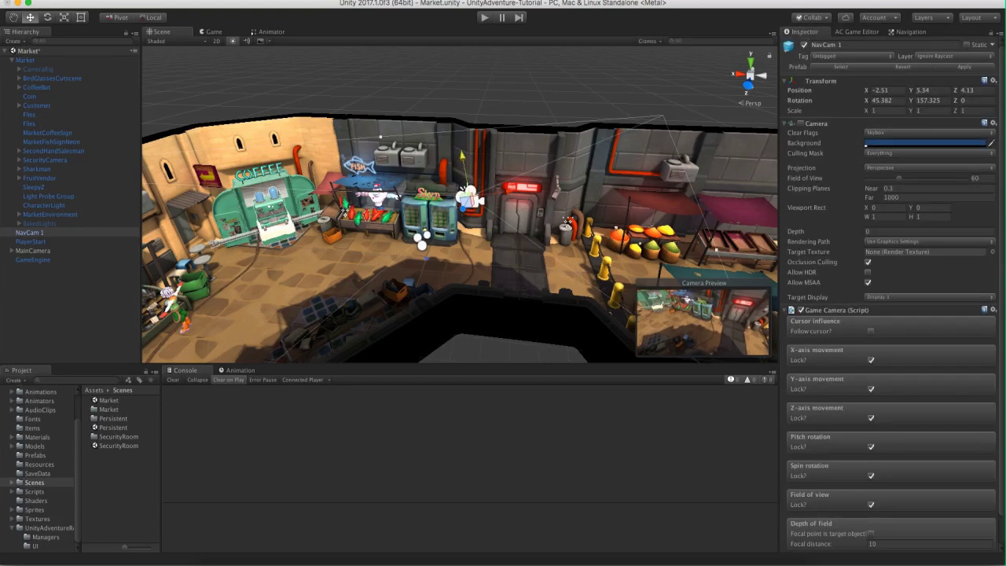
left_click_drag(899, 178, 893, 182)
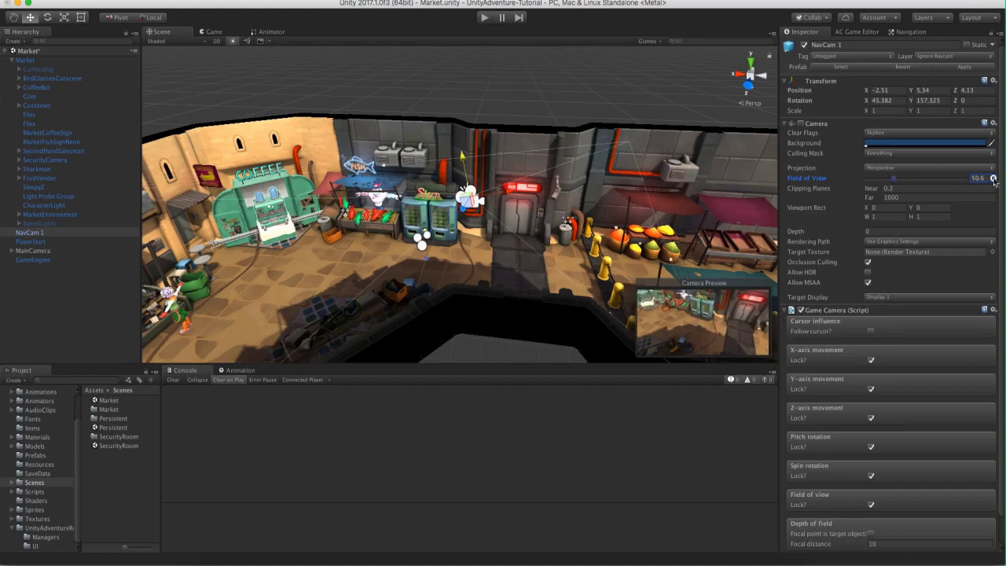
type("50")
key("Return")
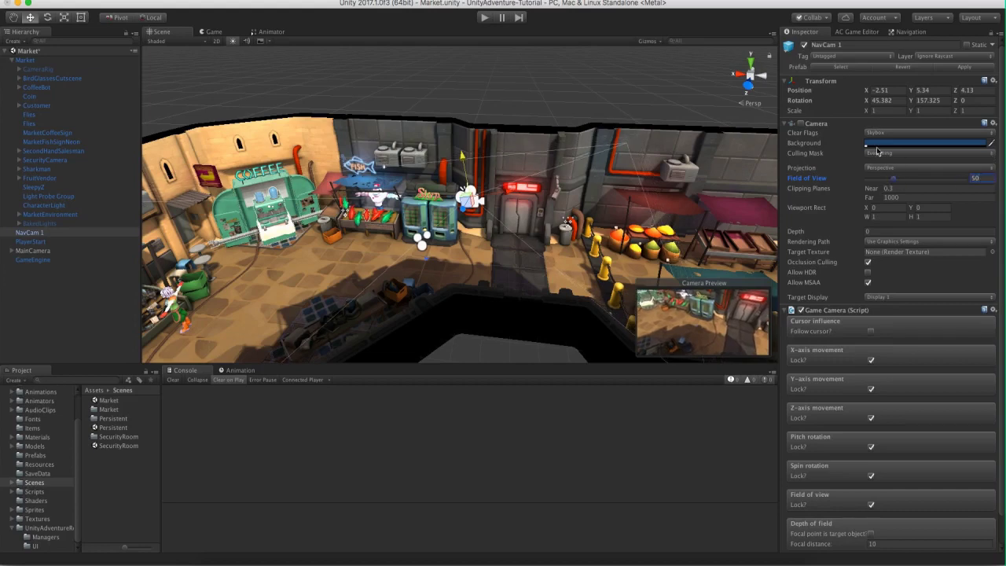
Examine the baked NavMesh coverage across the market floor from several angles.
left_click_drag(438, 180, 338, 183, "alt")
left_click(288, 77)
left_click_drag(287, 77, 345, 80, "alt")
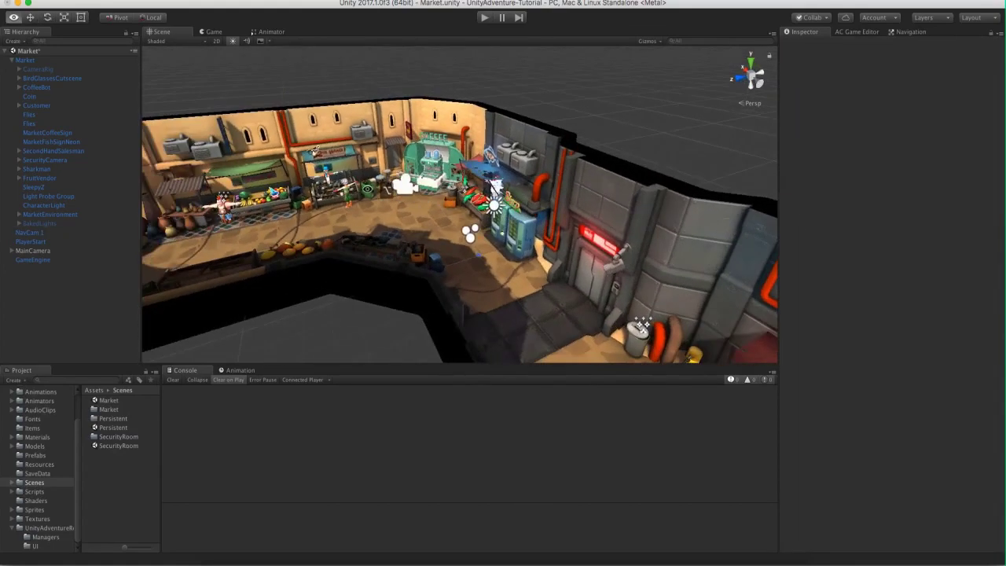
left_click(911, 32)
left_click_drag(565, 203, 409, 207, "alt")
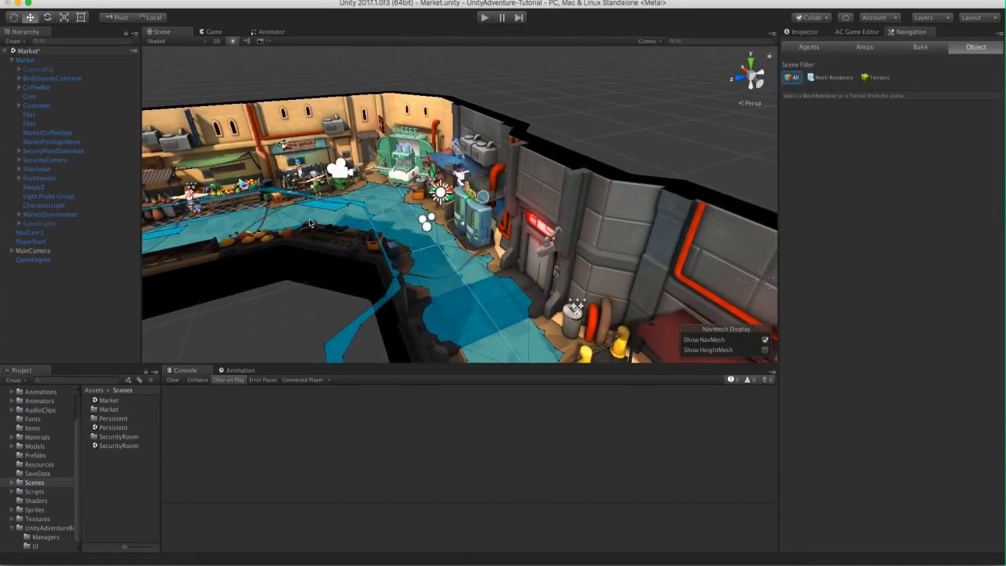
right_click_drag(409, 206, 461, 234, "alt")
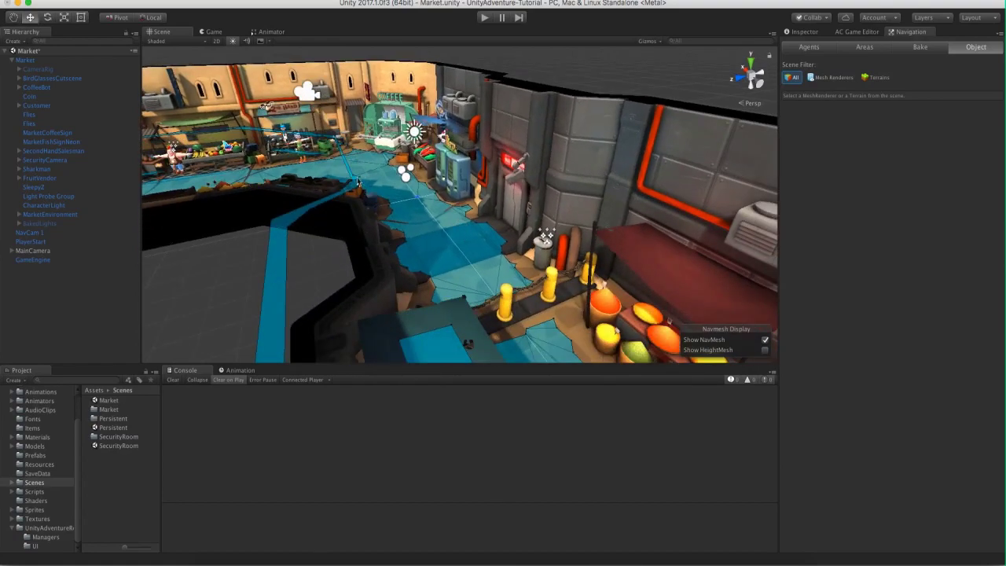
left_click_drag(462, 233, 471, 254, "alt")
right_click_drag(472, 254, 406, 209, "alt")
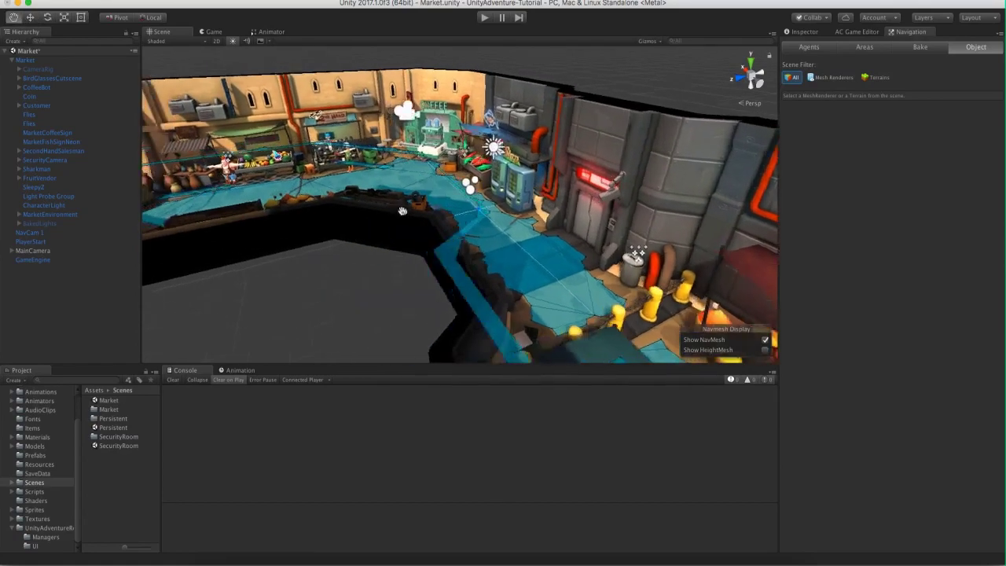
left_click_drag(406, 209, 422, 258, "alt")
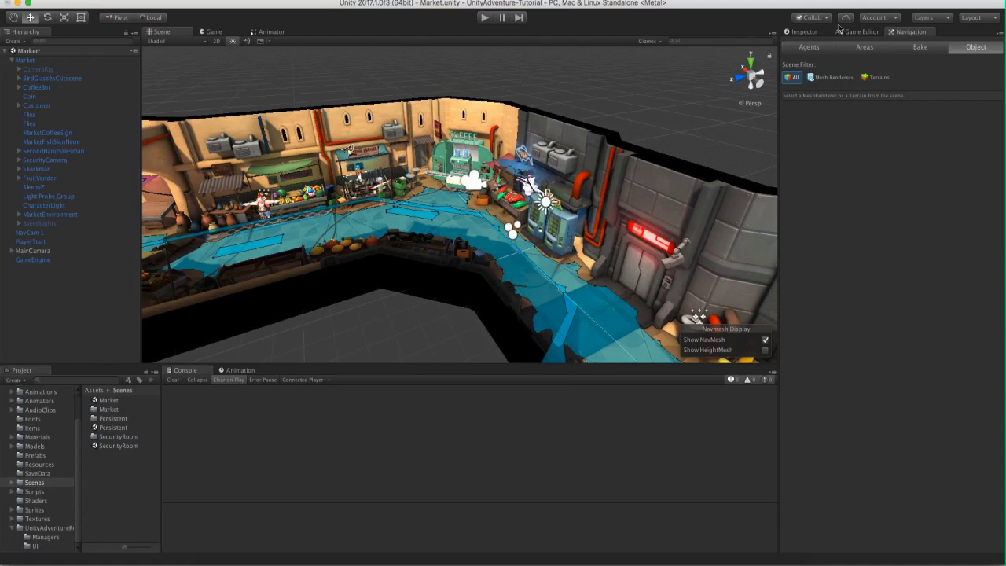
Set the Market scene's pathfinding method to Unity Navigation in the Scene manager.
left_click(858, 31)
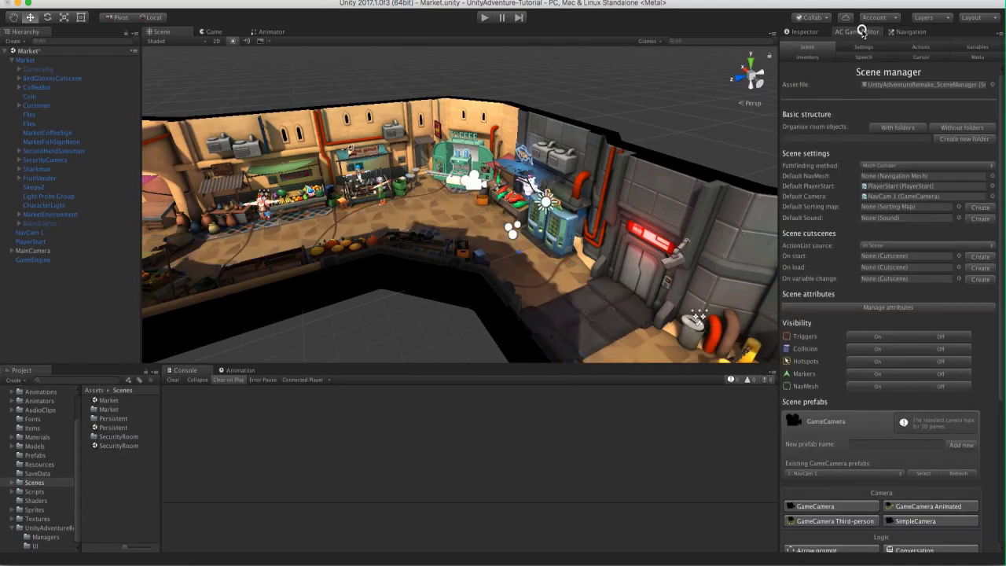
left_click(886, 167)
left_click(890, 161)
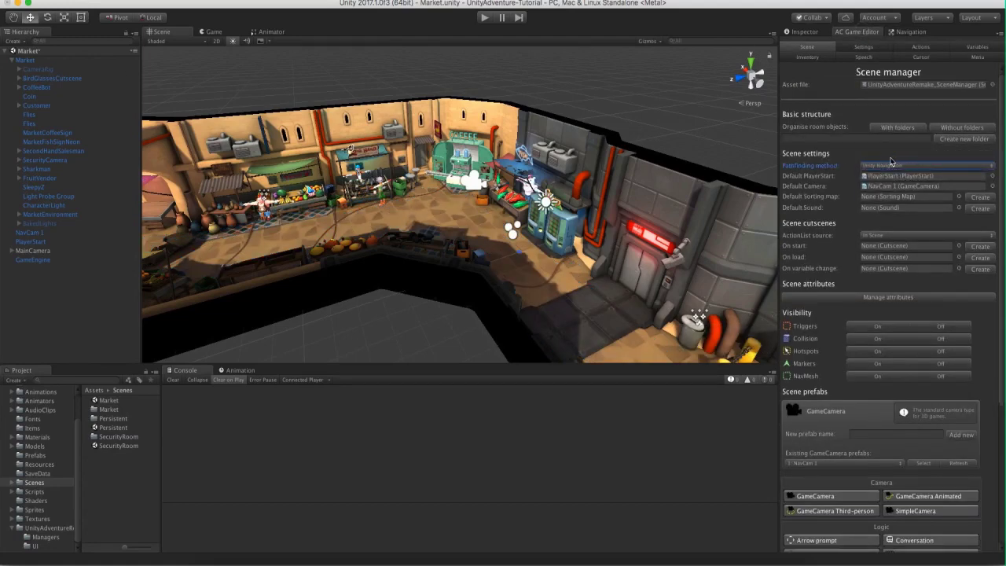
Assign the NavMesh layer to the Market object only, leaving its children out of the change.
left_click(46, 61)
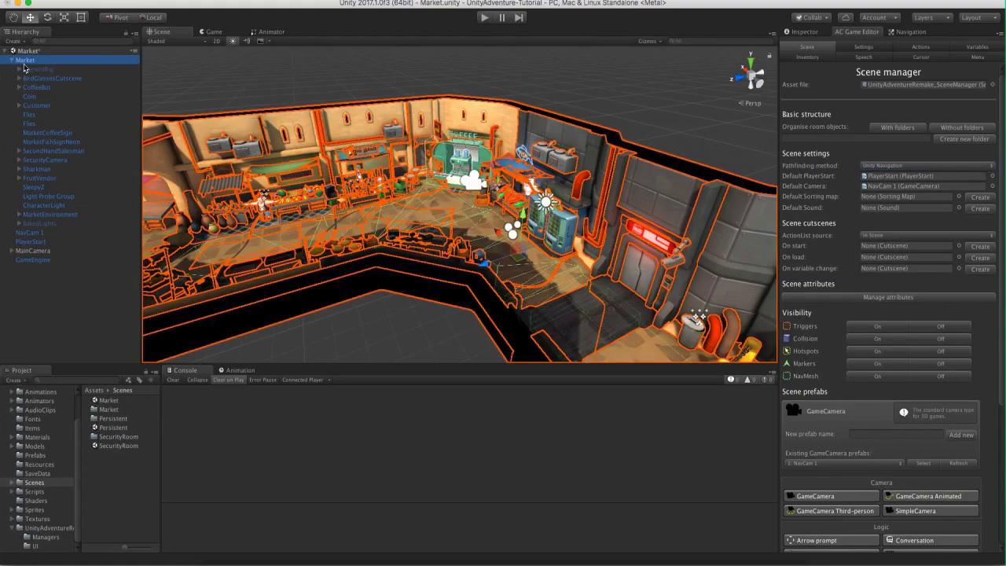
left_click(804, 31)
left_click_drag(440, 236, 408, 236, "alt")
scroll(317, 170, "up", 5)
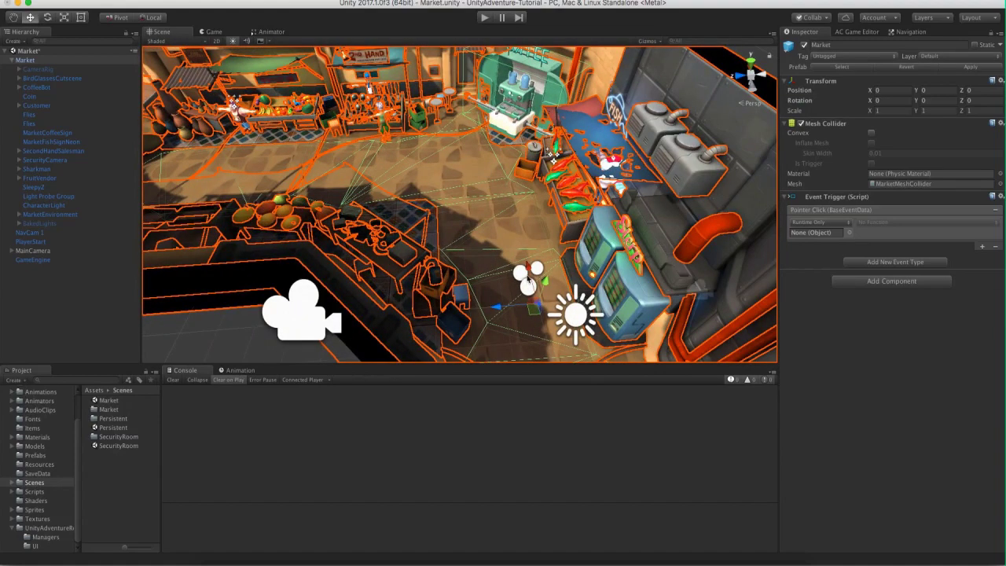
left_click(929, 57)
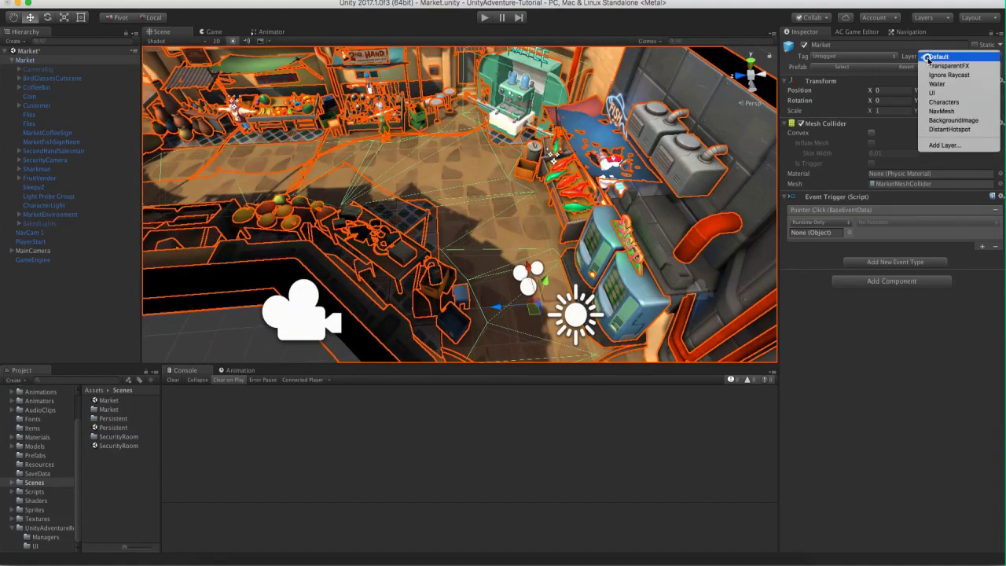
left_click(924, 108)
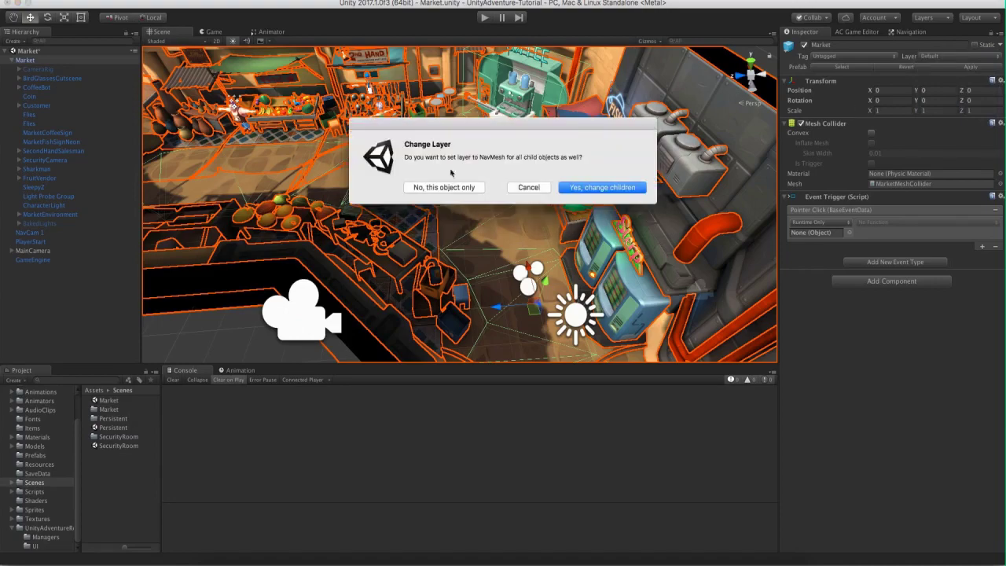
left_click(444, 187)
Remove the Event Trigger component from the Market object and collapse its child objects.
left_click(1000, 196)
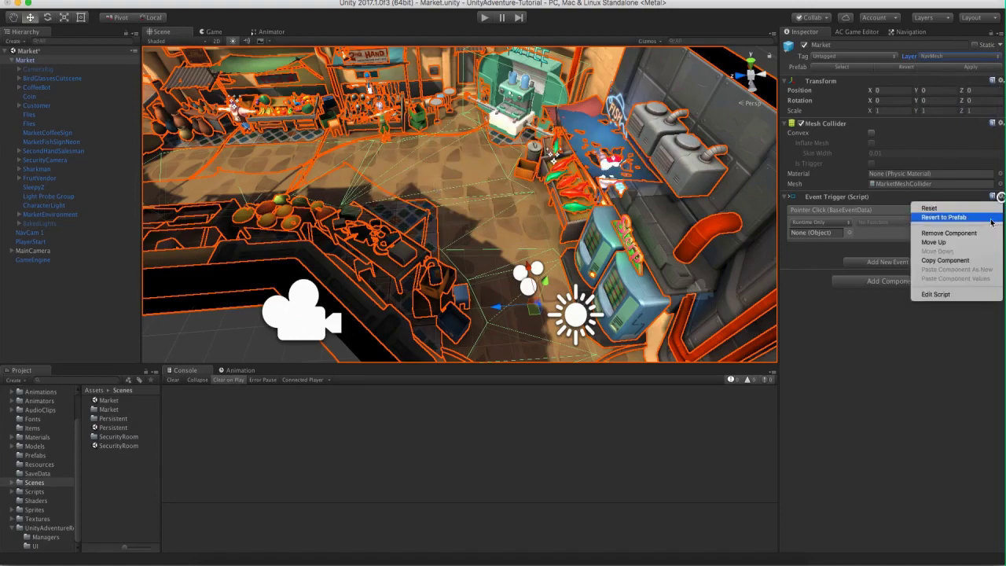
left_click(974, 230)
key("f")
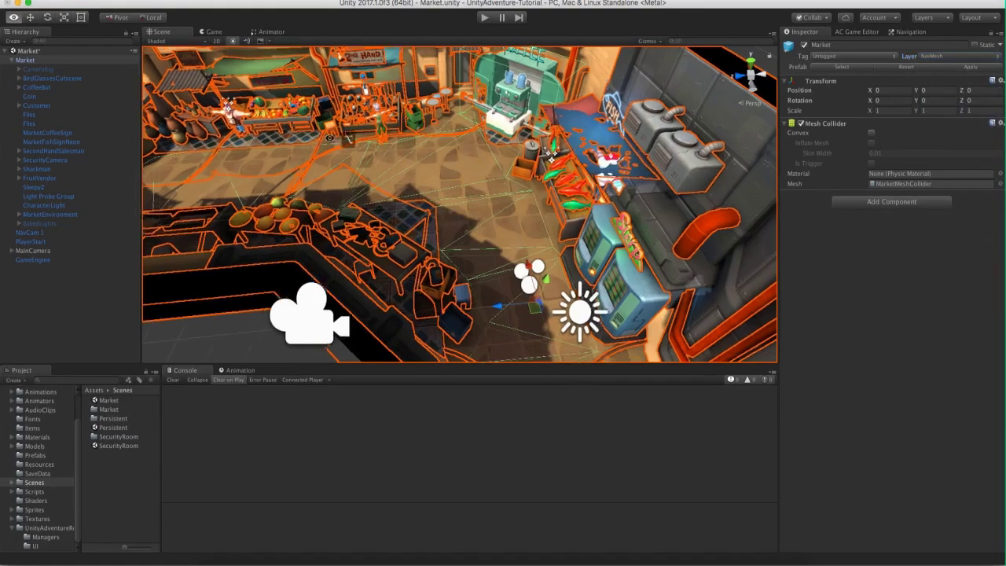
left_click(11, 60)
Play-test the Market scene by sending the player to several floor spots, and stop the game.
left_click(484, 17)
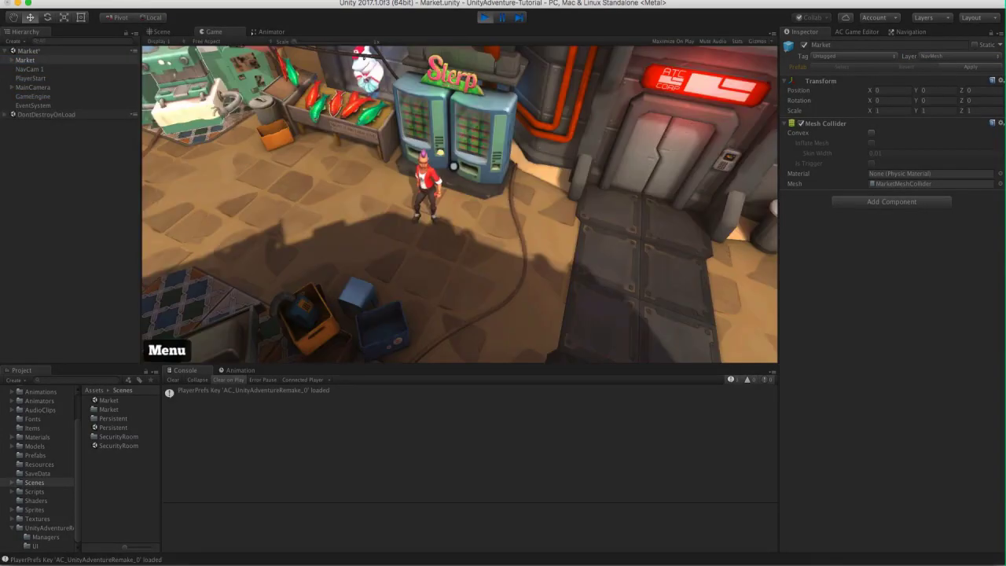
left_click(299, 229)
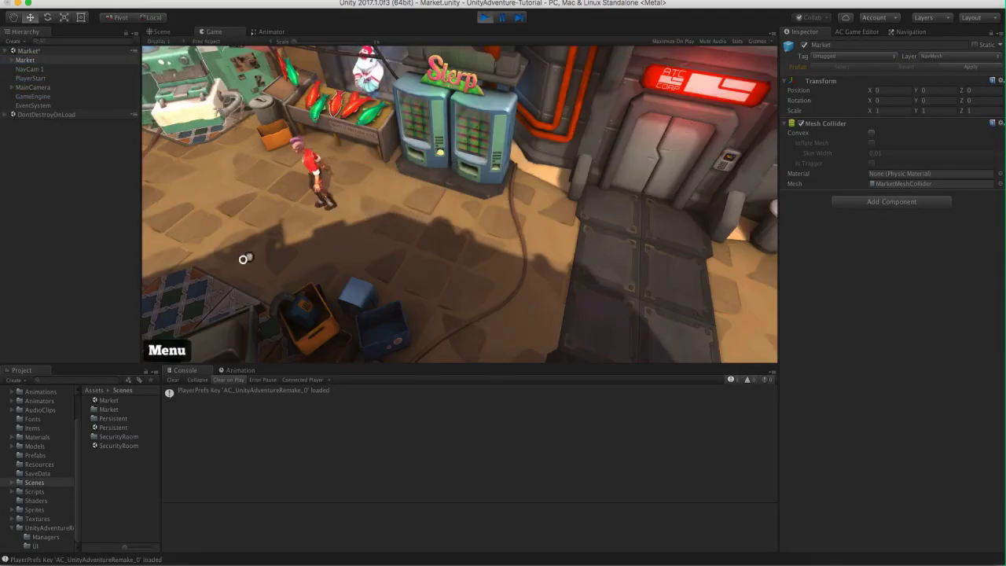
left_click(535, 234)
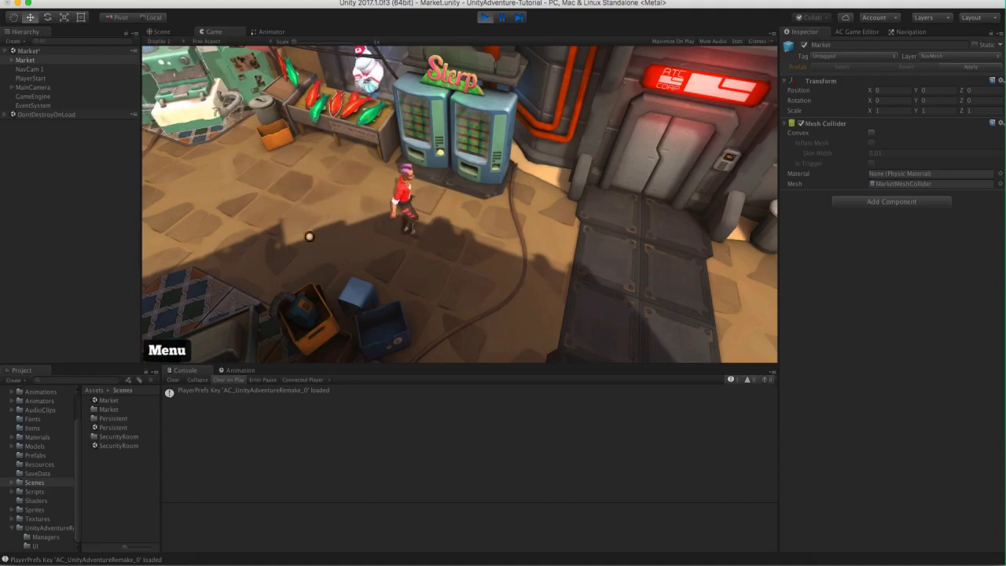
left_click(264, 235)
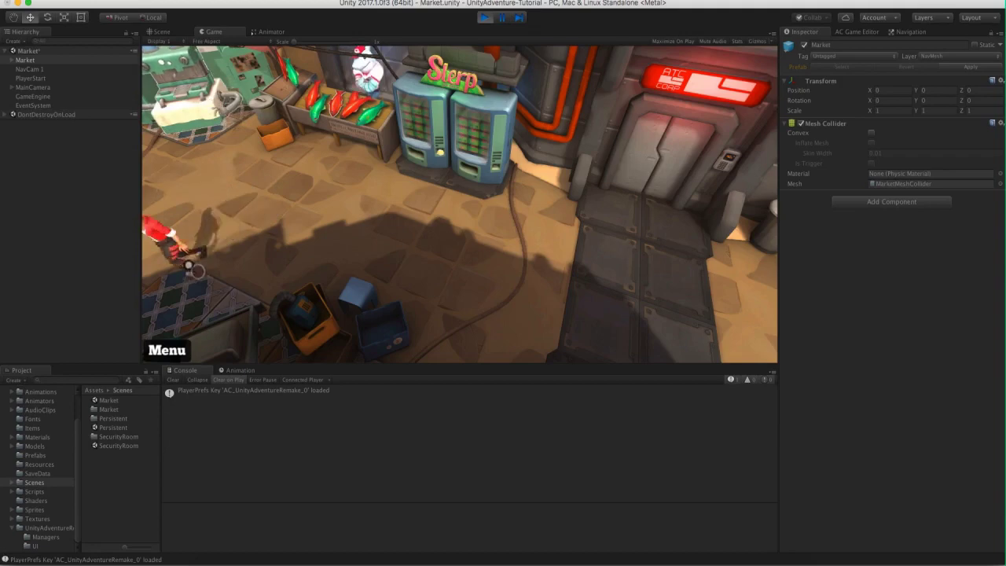
left_click(297, 224)
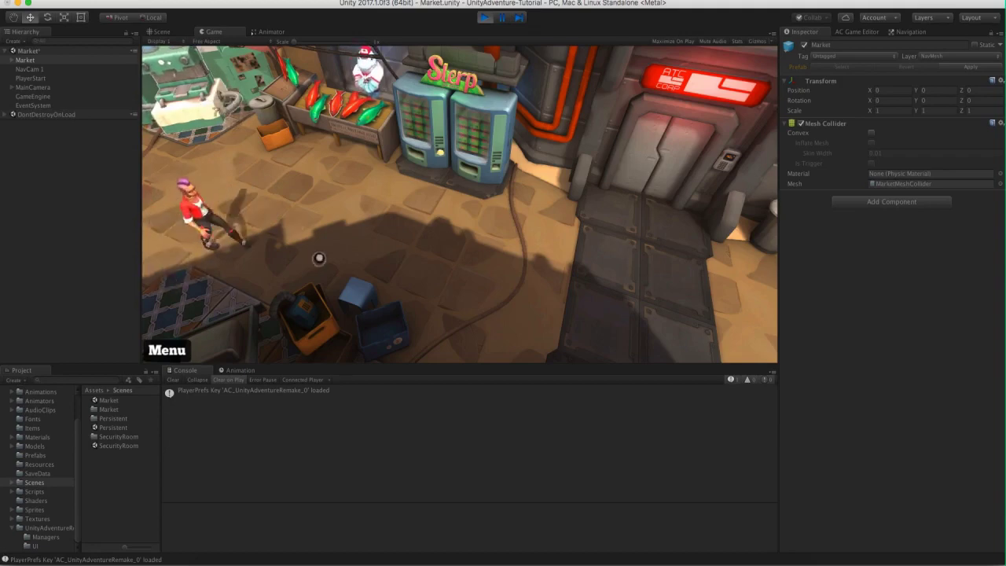
left_click(490, 18)
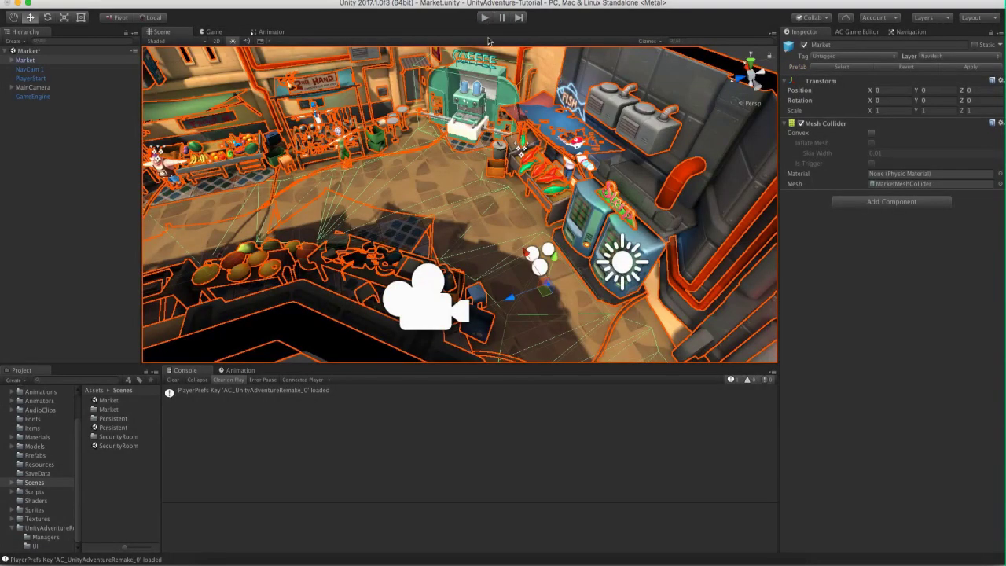
Run the game and set NavCam 1's unlocked spin rotation to Look At Target with height offset 1.5, testing it by walking the player.
left_click(14, 69)
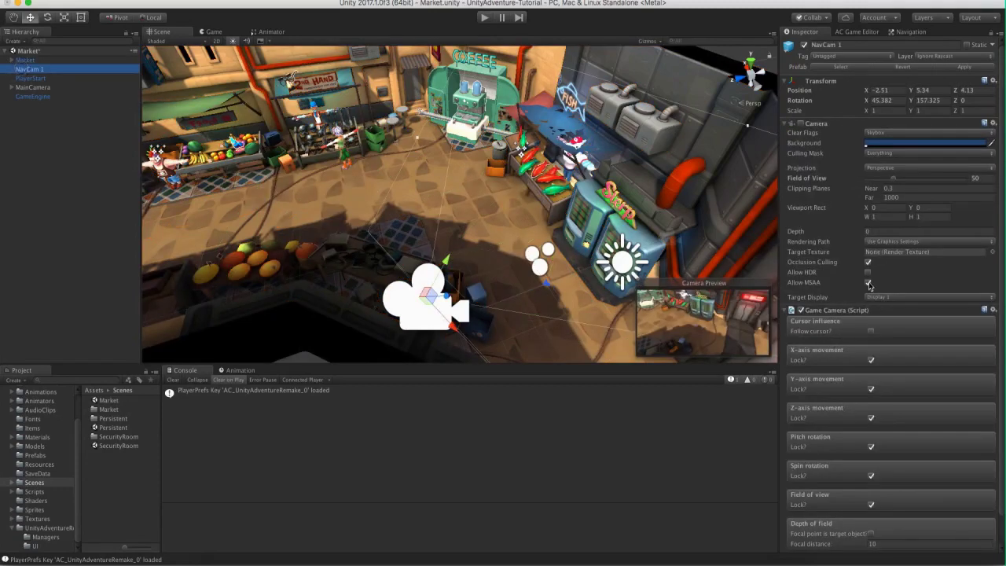
scroll(867, 293, "down", 2)
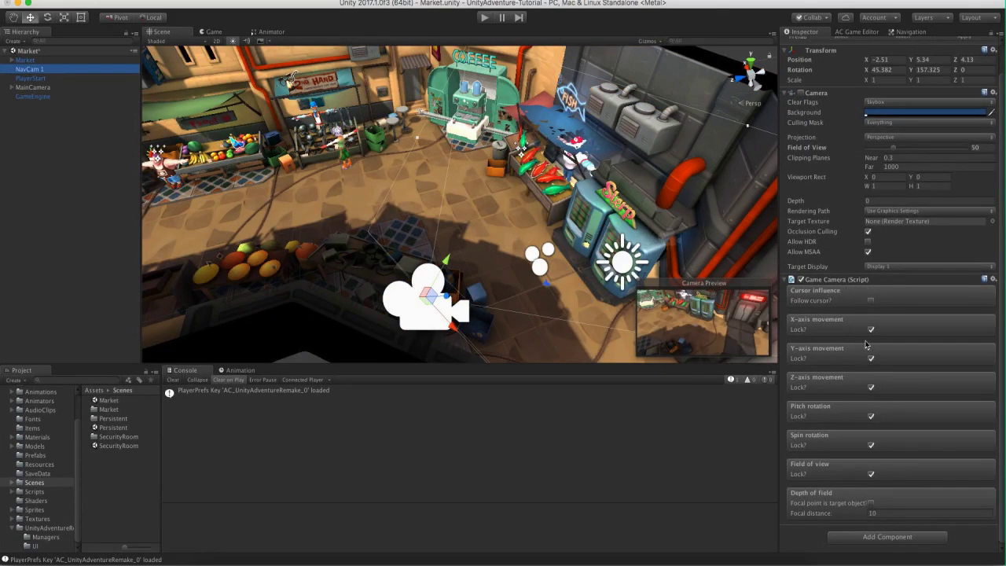
left_click(484, 18)
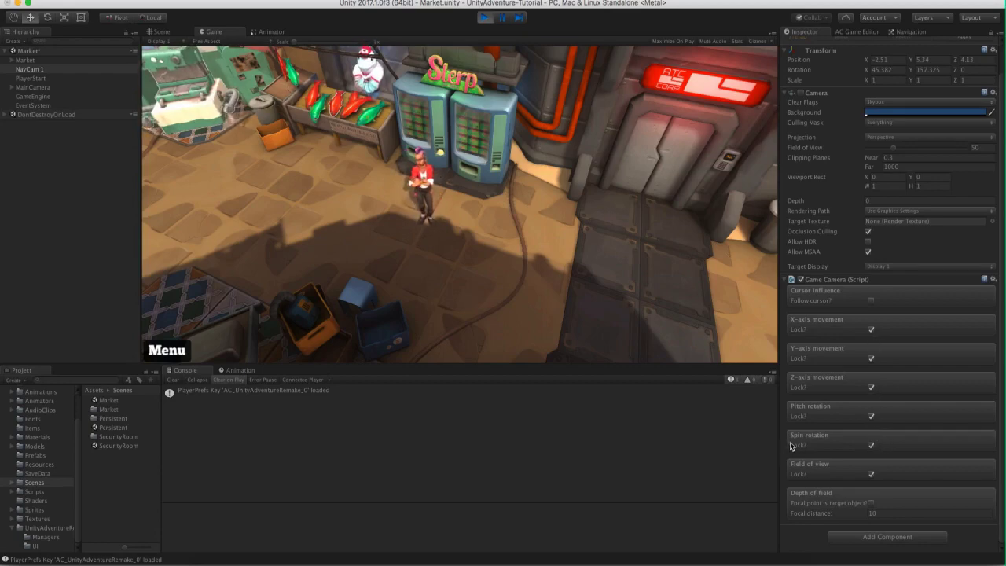
left_click(871, 444)
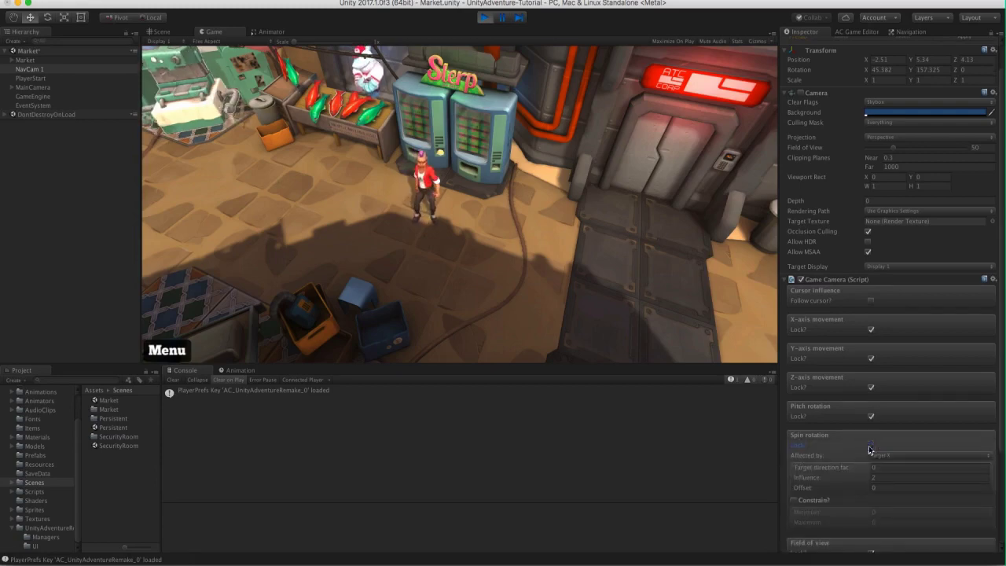
scroll(813, 464, "down", 5)
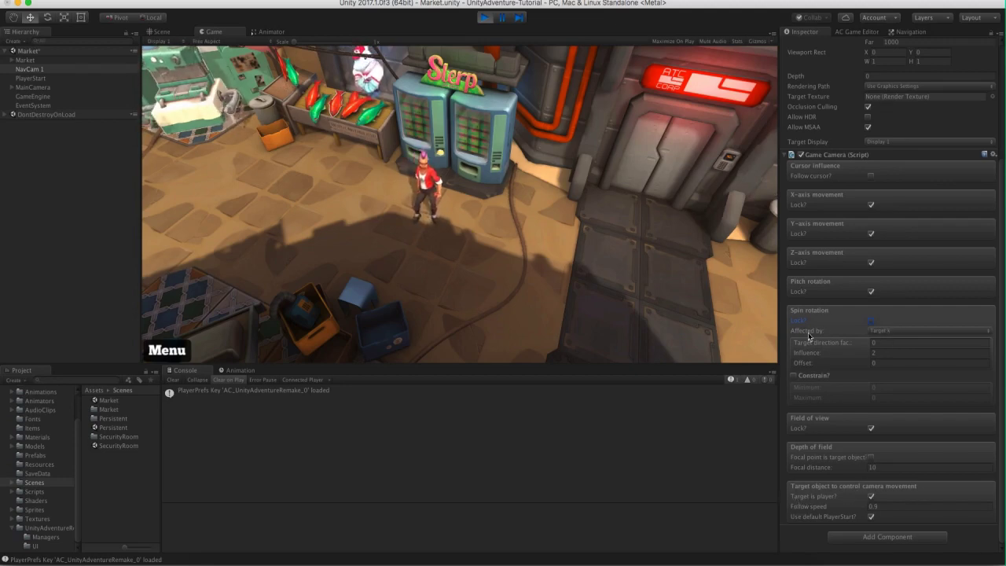
left_click(889, 331)
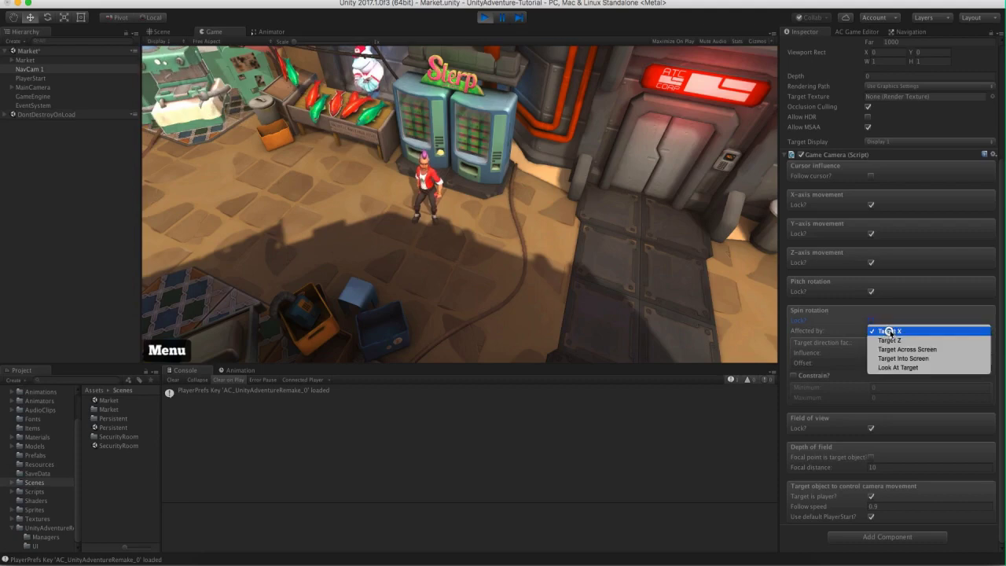
left_click(911, 366)
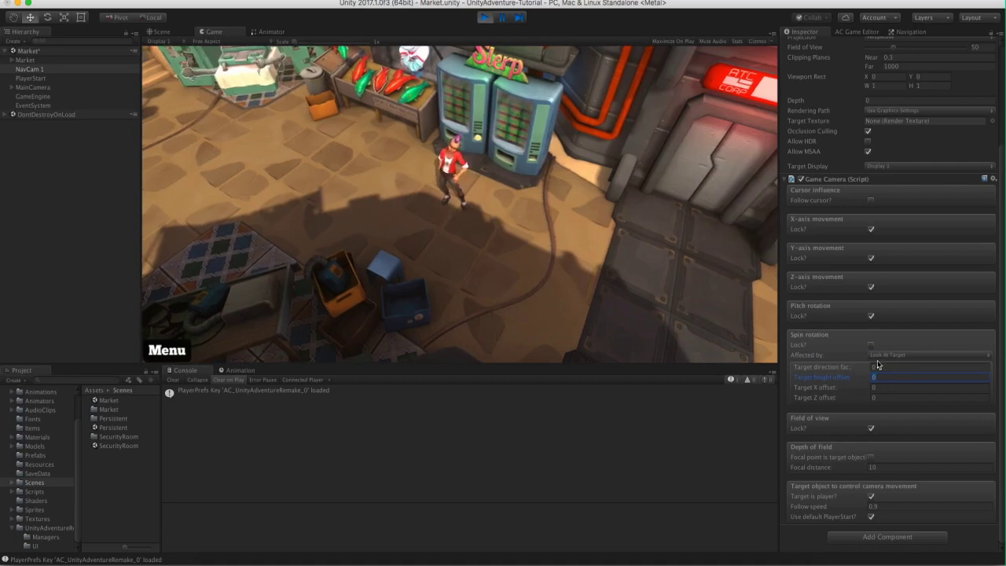
type("1.5")
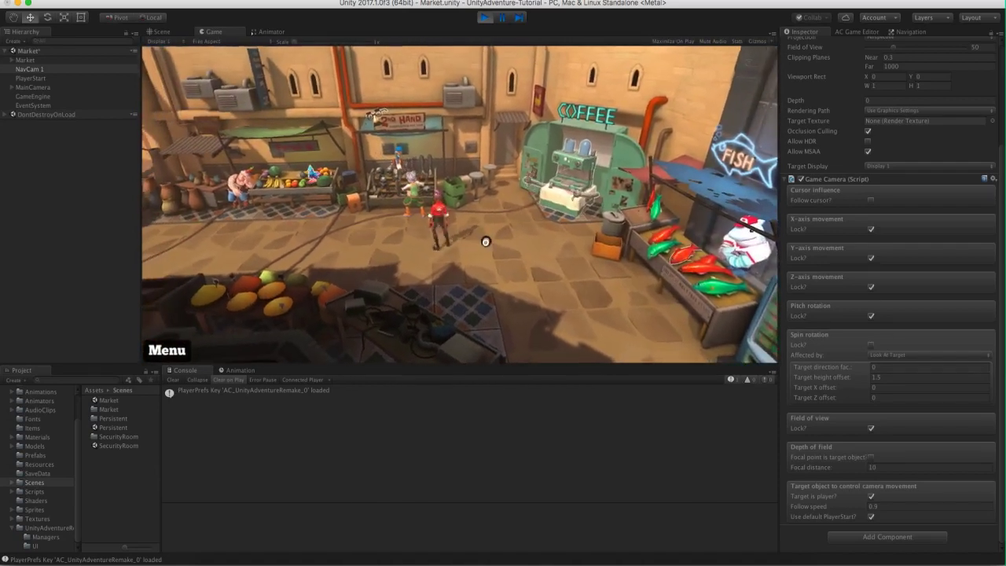
left_click(516, 284)
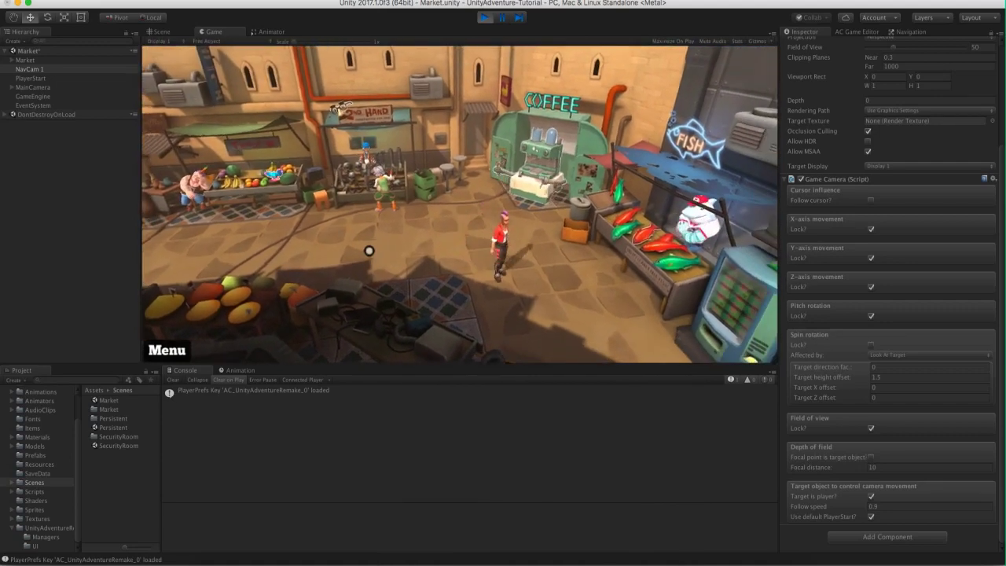
left_click(366, 235)
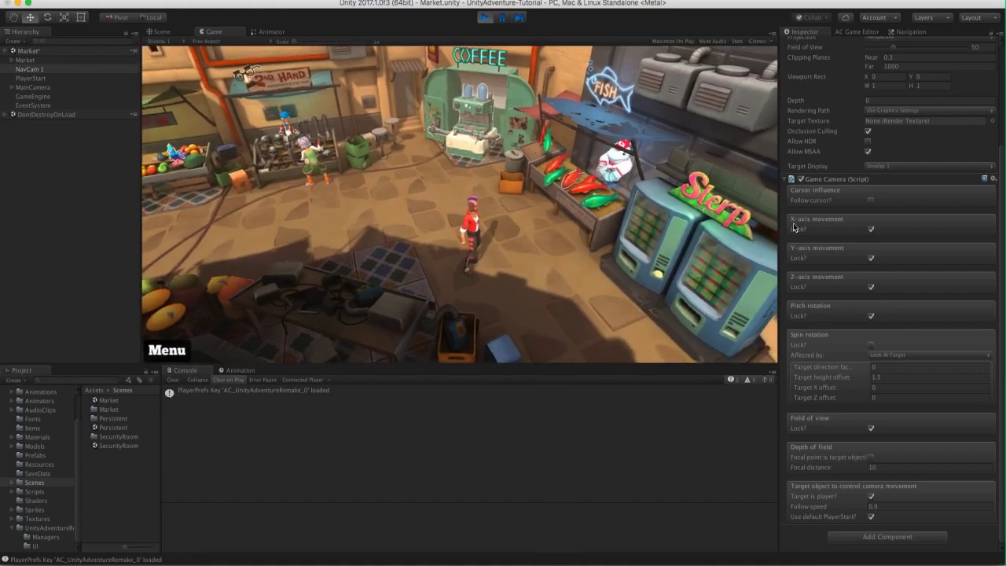
Unlock NavCam 1's X-axis movement, keeping it affected by Target X, and set its influence to 0.5.
left_click(871, 229)
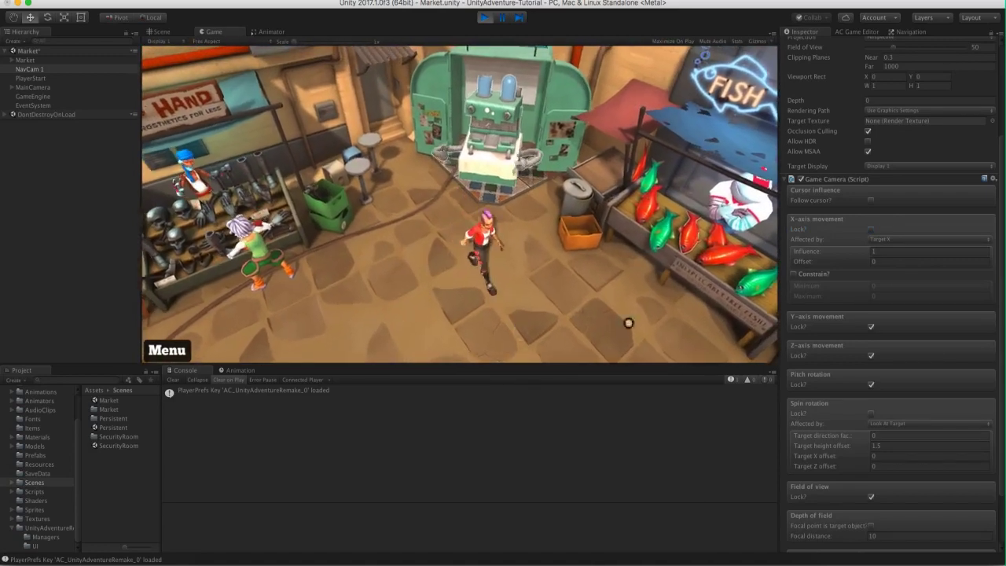
left_click(896, 250)
type("5")
key("Return")
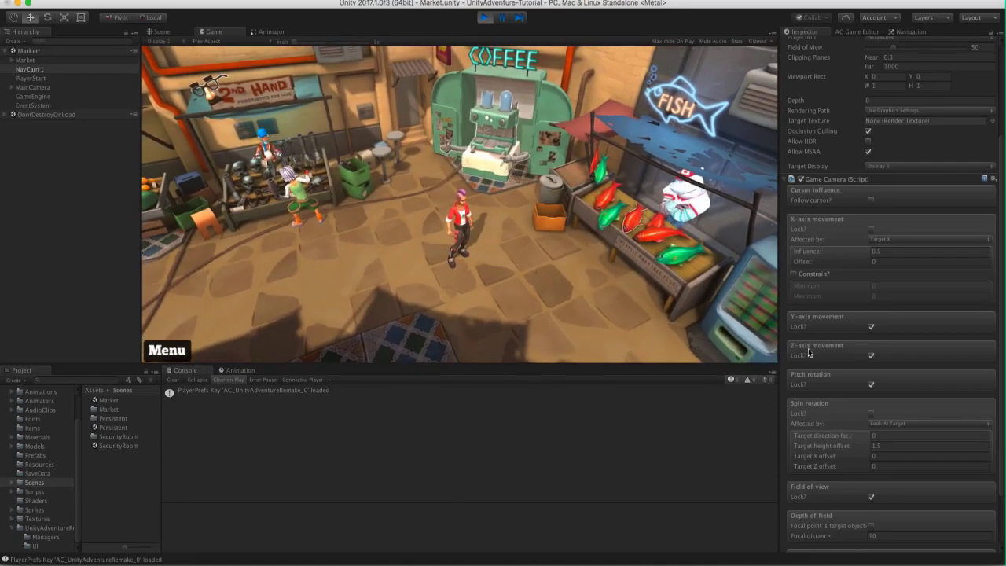
Unlock NavCam 1's Z-axis movement with Target Z and an influence of 0.5, and walk the player to test it.
left_click(871, 356)
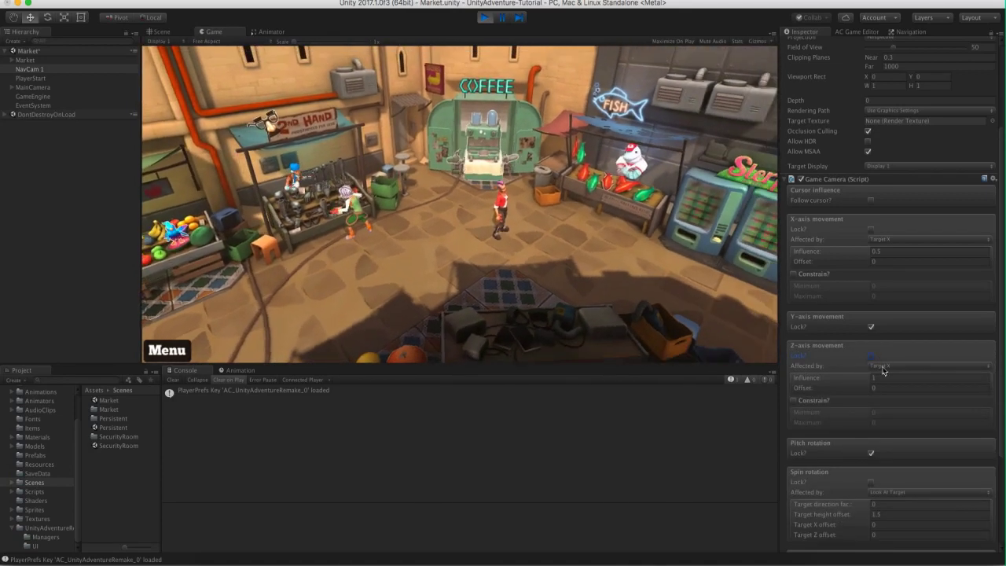
left_click(881, 366)
left_click(895, 375)
left_click(892, 376)
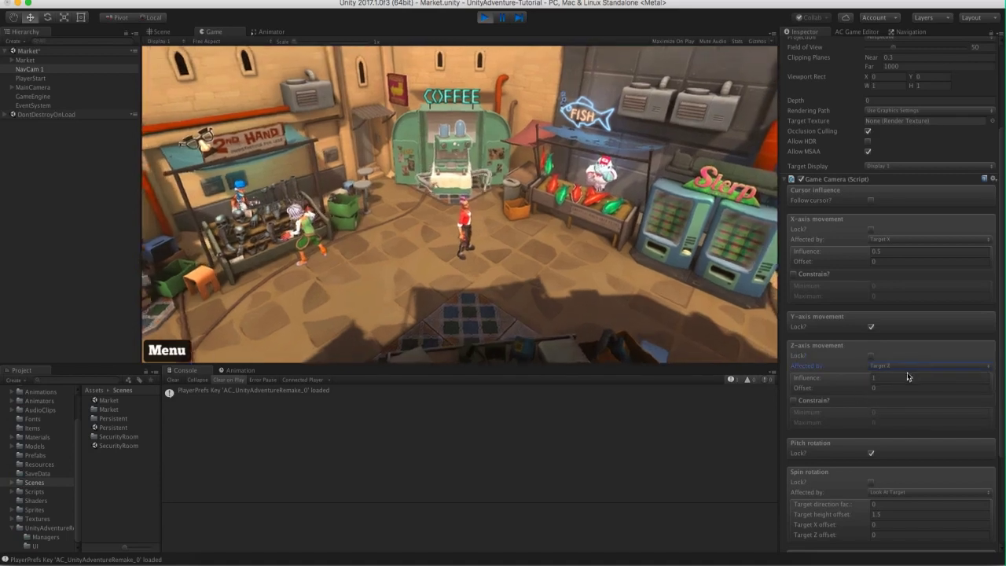
type("0.5")
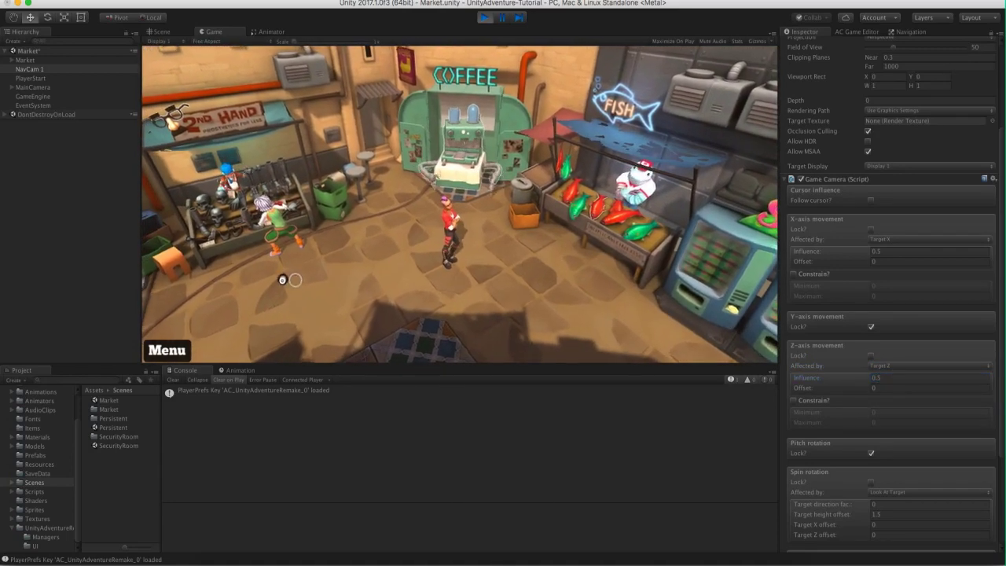
left_click(260, 290)
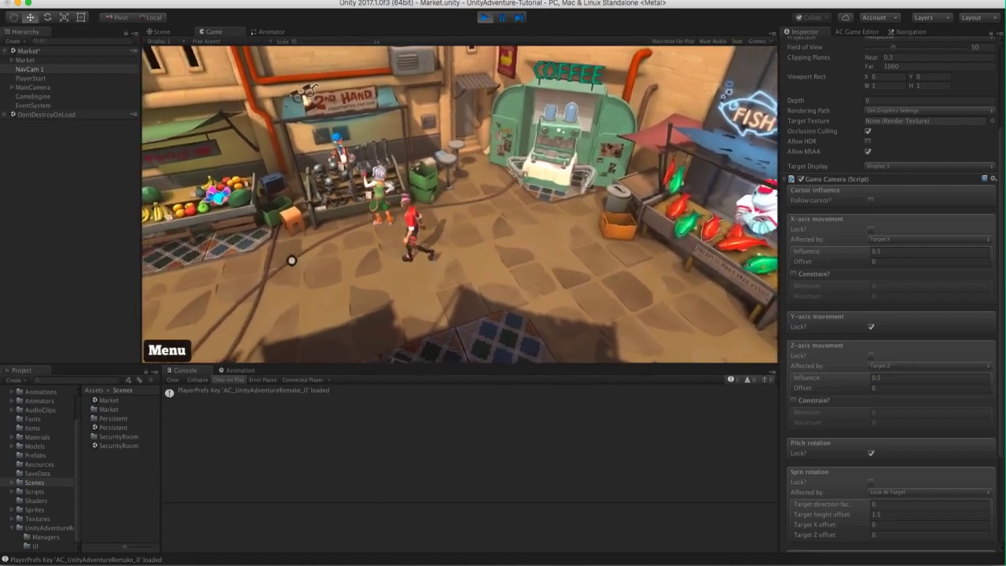
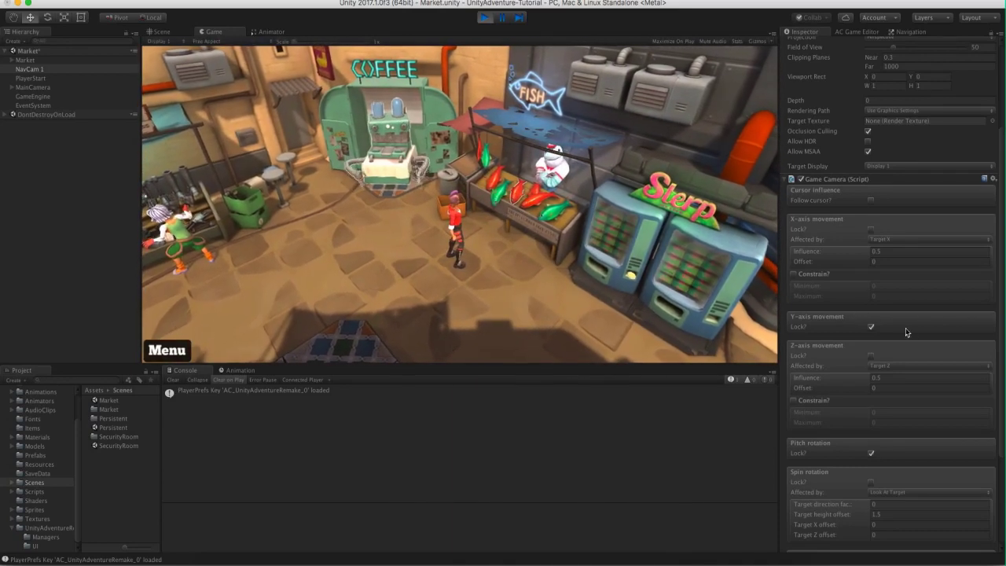
Copy NavCam 1's Game Camera component during play, paste its values back with the game stopped, and run the game again.
scroll(886, 307, "down", 4)
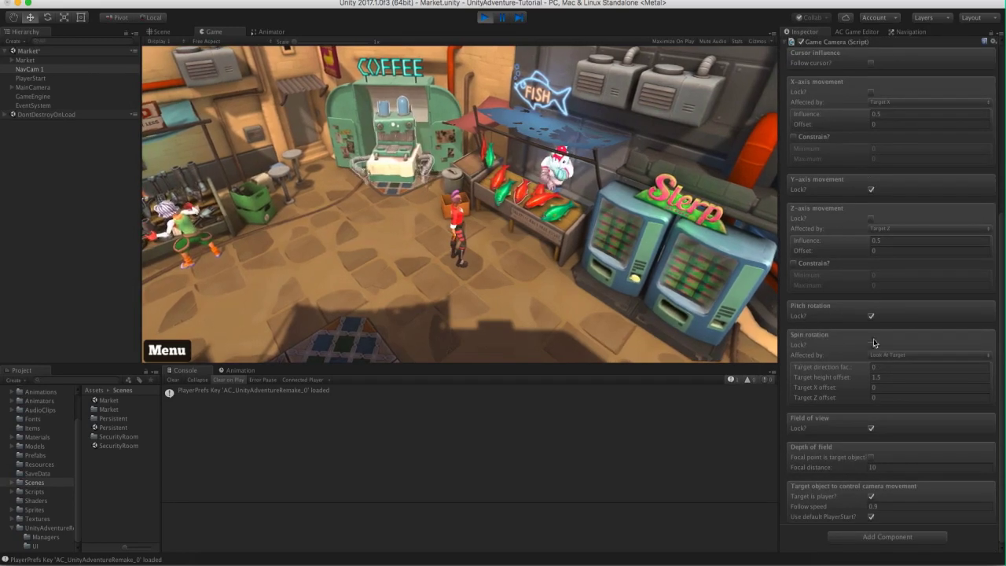
scroll(872, 346, "up", 3)
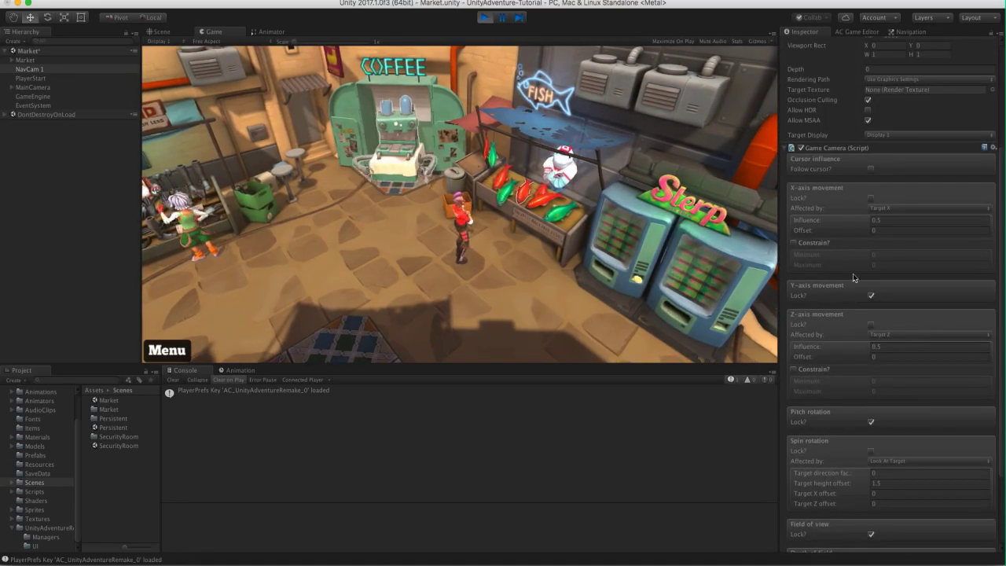
scroll(853, 323, "up", 1)
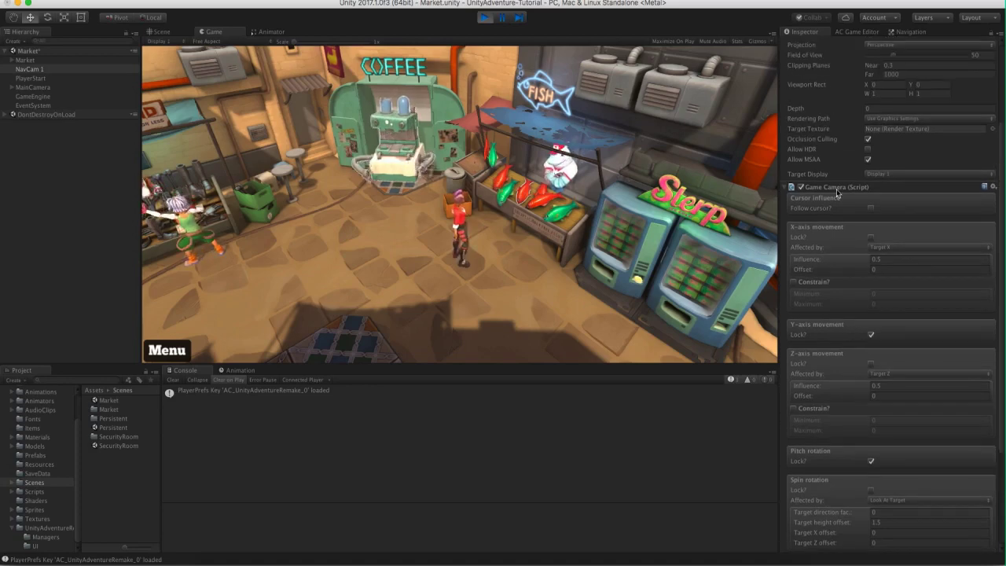
left_click(992, 186)
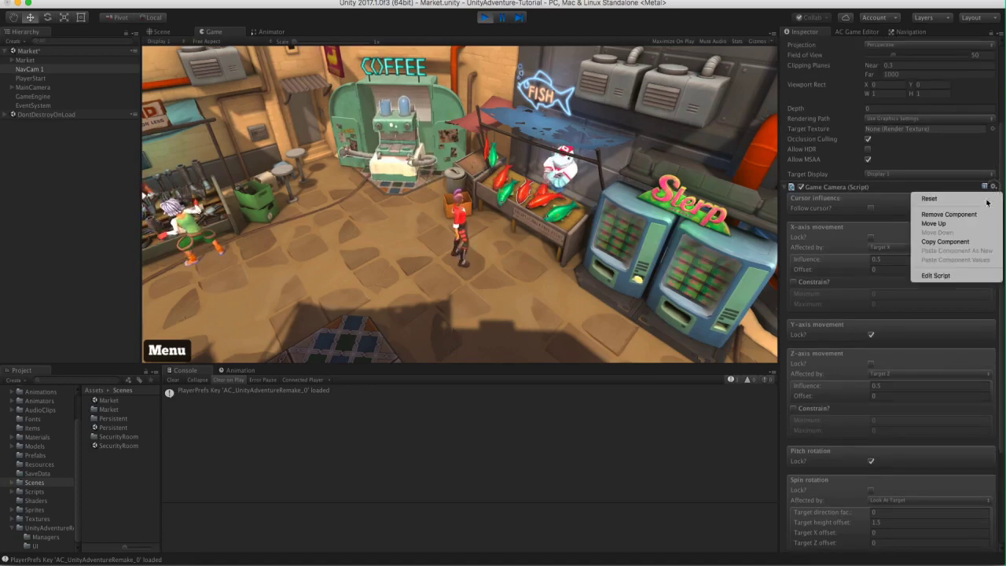
left_click(972, 242)
left_click(481, 18)
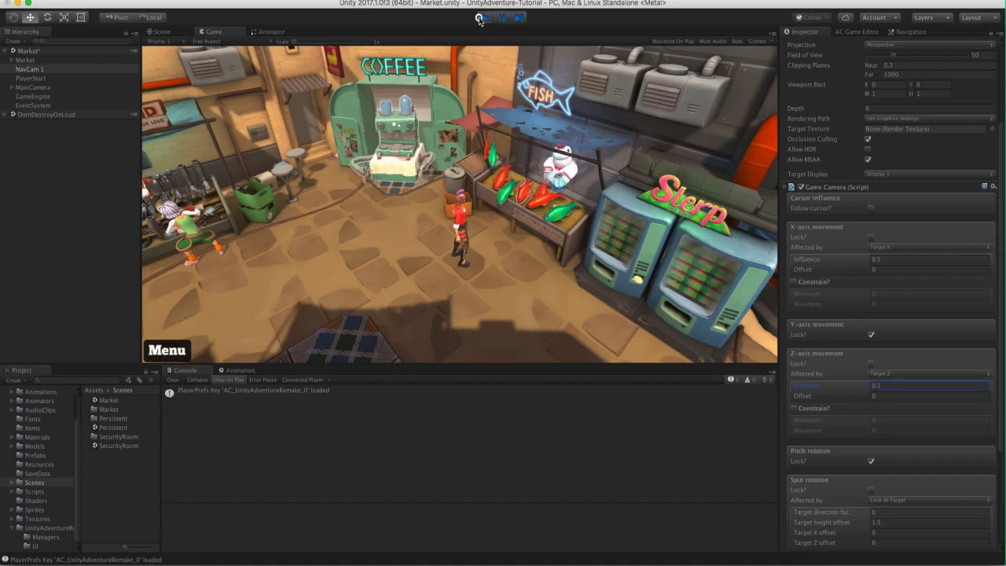
left_click(993, 280)
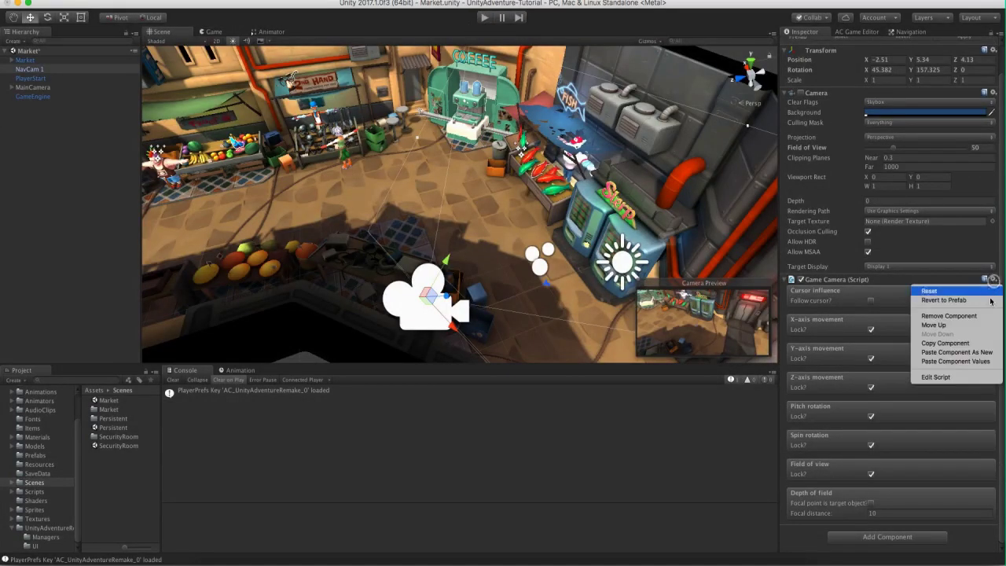
left_click(955, 360)
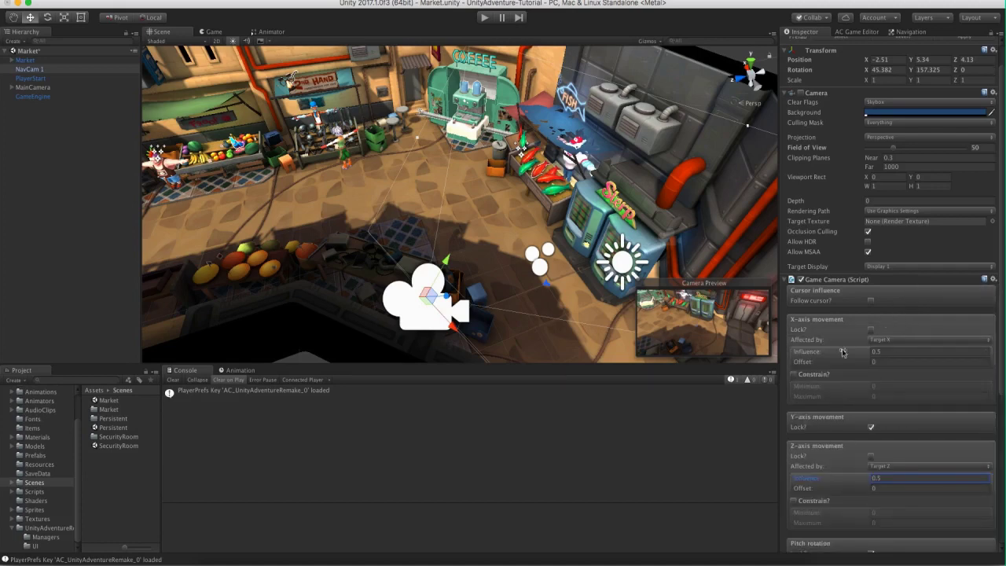
left_click(484, 19)
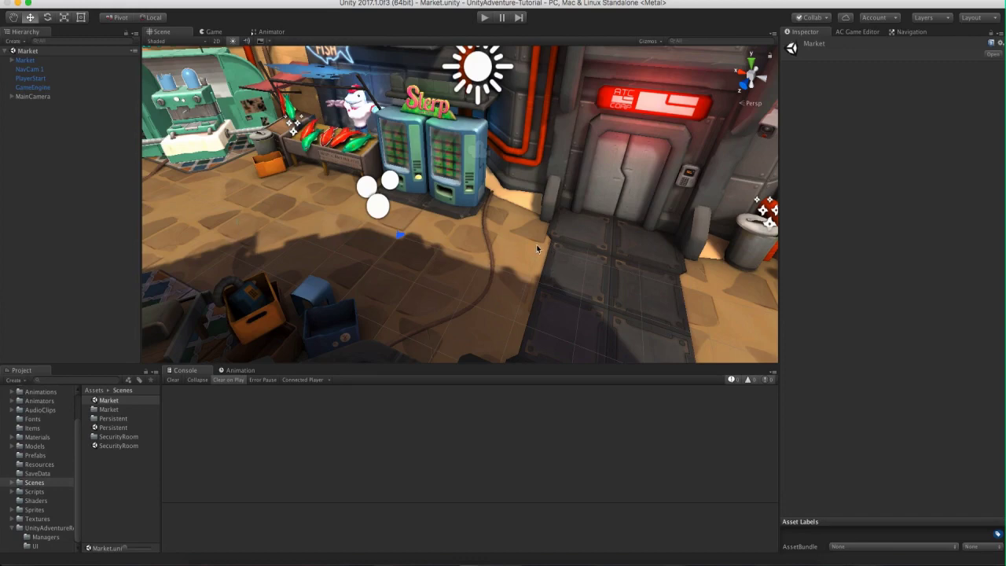
Open the SecurityRoom scene from the project's Scenes folder.
right_click_drag(572, 246, 582, 204)
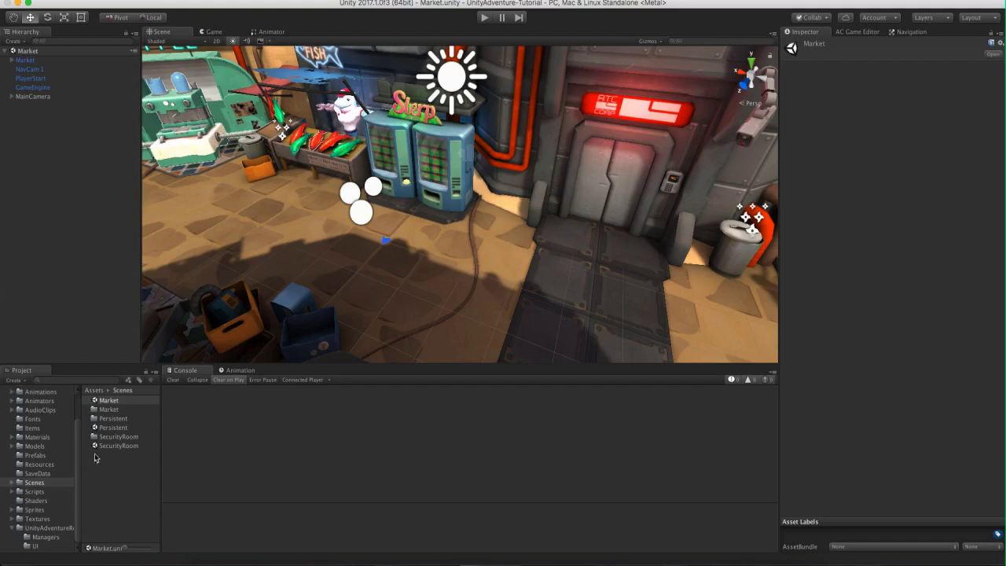
double_click(117, 445)
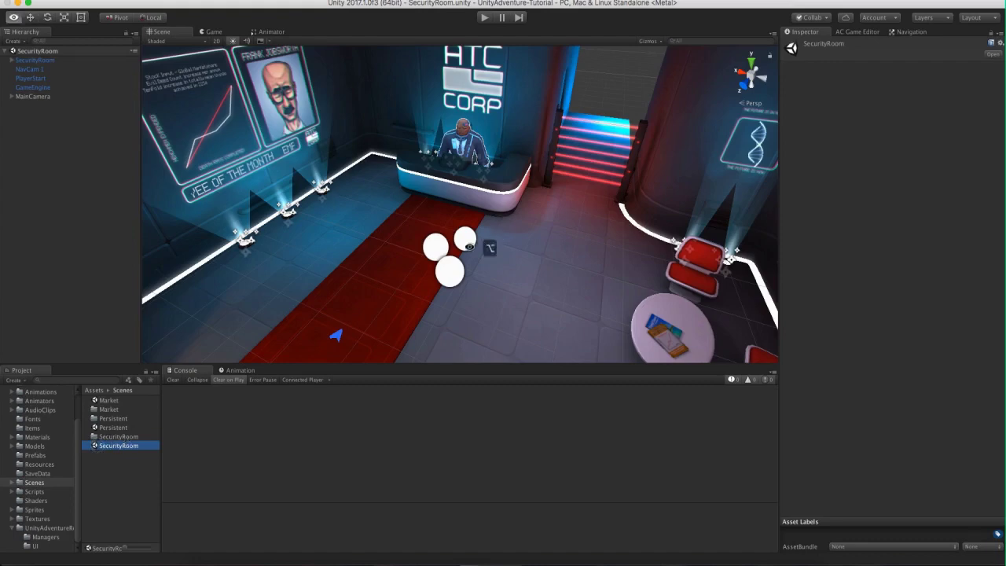
left_click_drag(487, 248, 453, 219, "alt")
key("w")
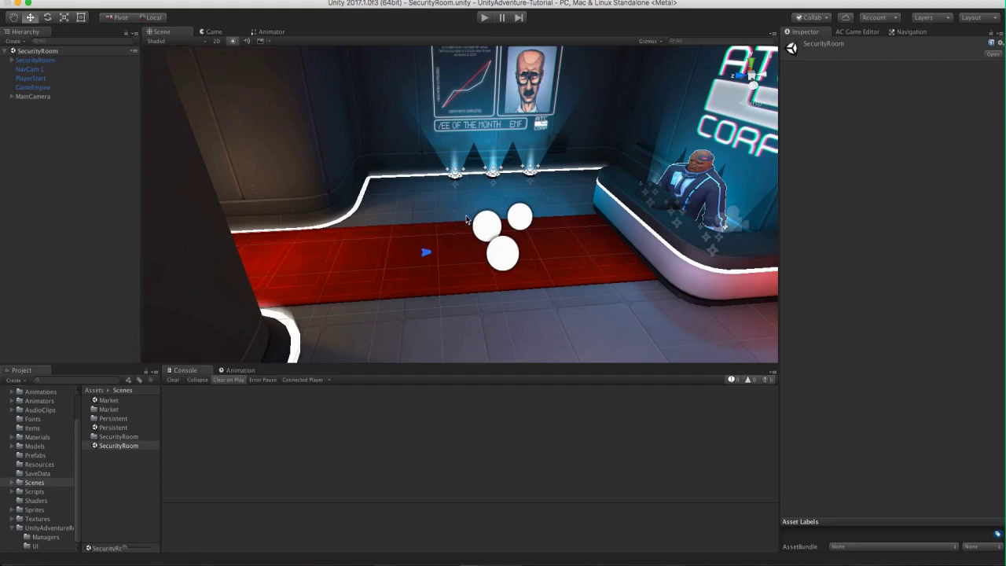
left_click_drag(432, 217, 352, 280, "alt")
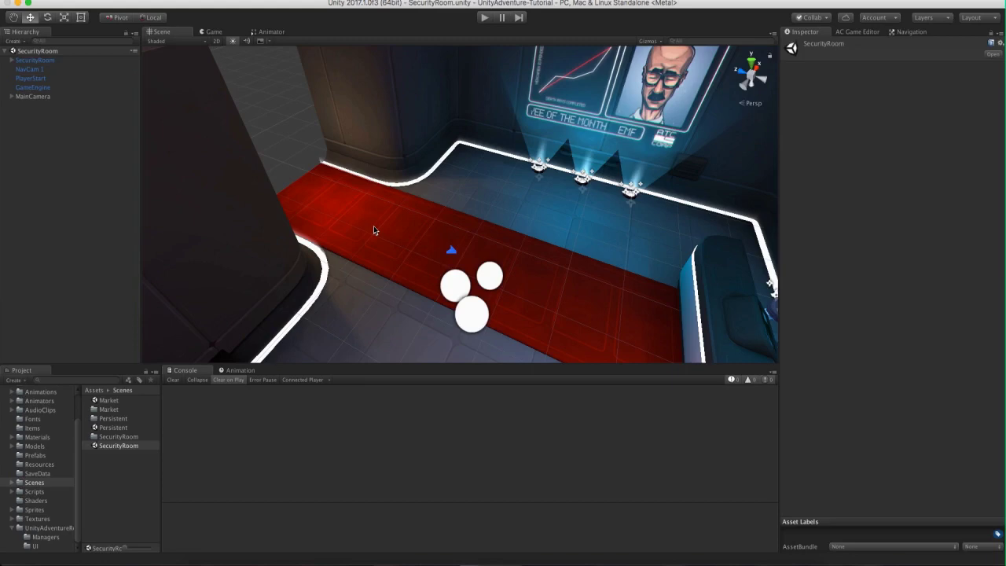
Add a Trigger prefab to the SecurityRoom scene from Adventure Creator's Scene manager.
left_click(853, 32)
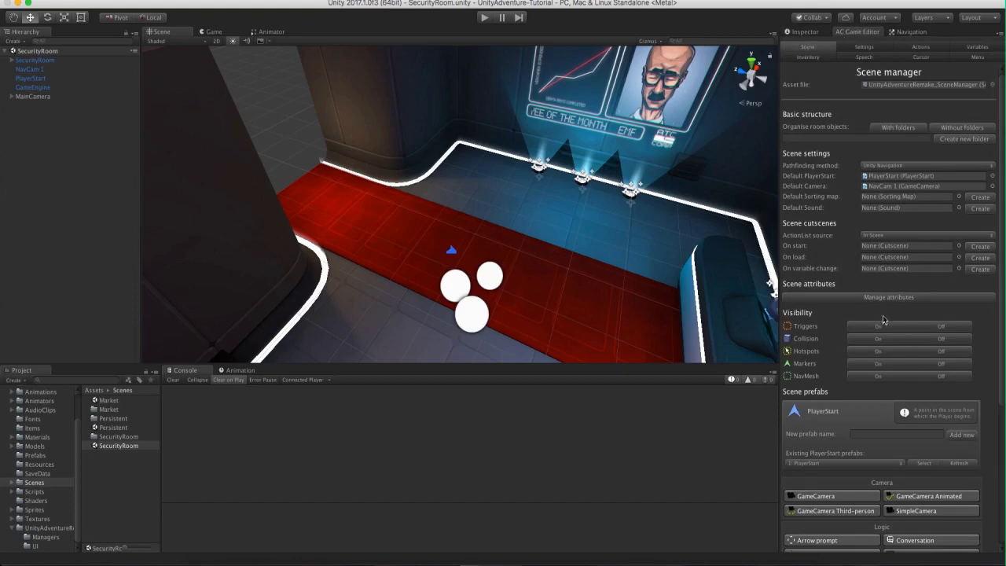
scroll(882, 320, "down", 5)
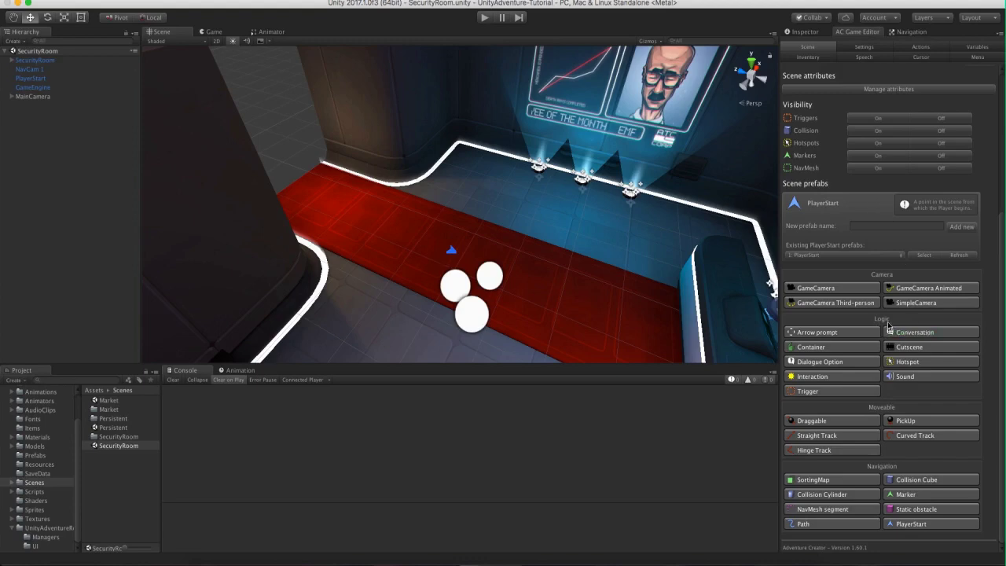
left_click(807, 391)
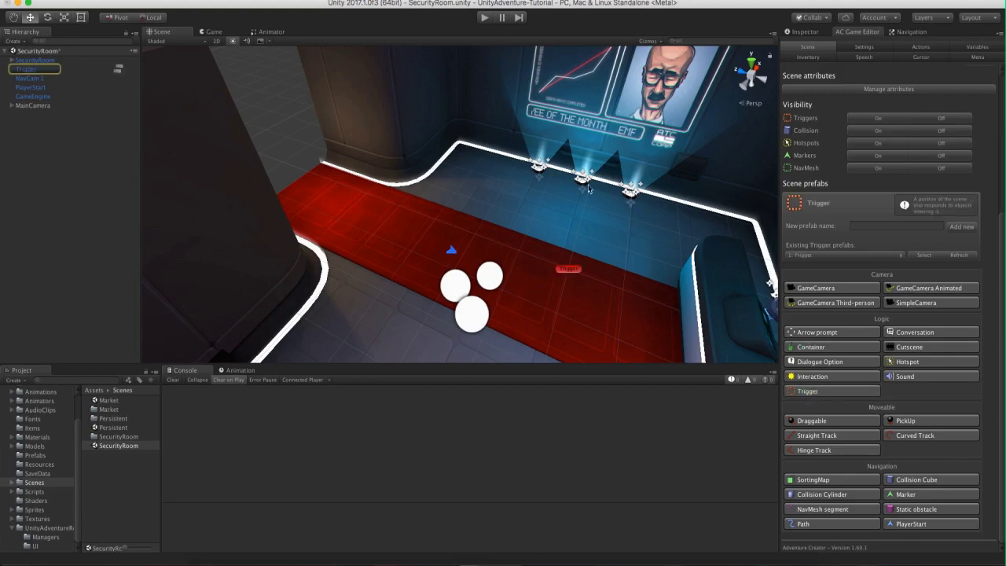
Move the new trigger along the red carpet to the room's entrance, at about X -0.73, Y 0.778, Z 4.1.
left_click(27, 70)
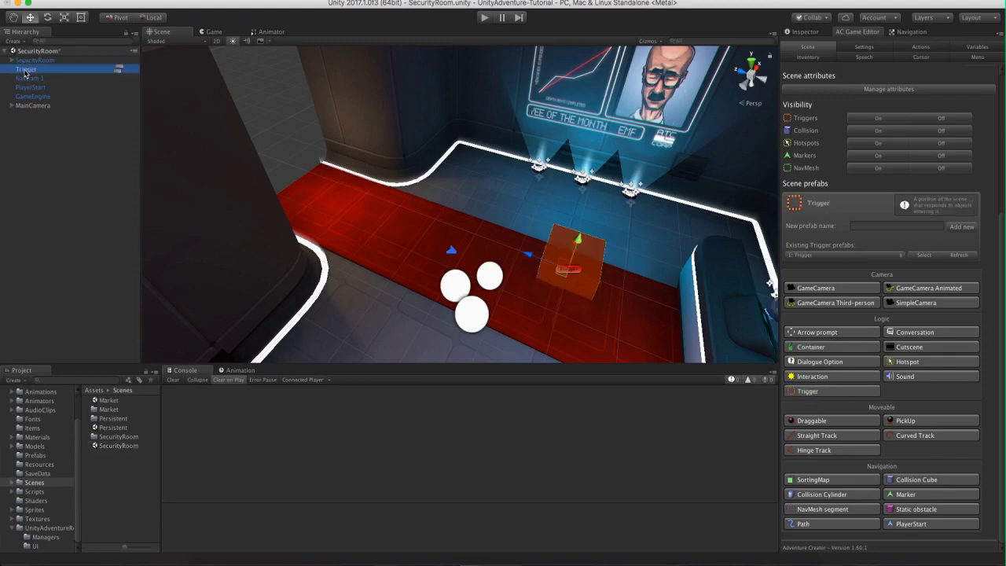
left_click_drag(531, 212, 271, 204, "alt")
scroll(413, 158, "up", 3)
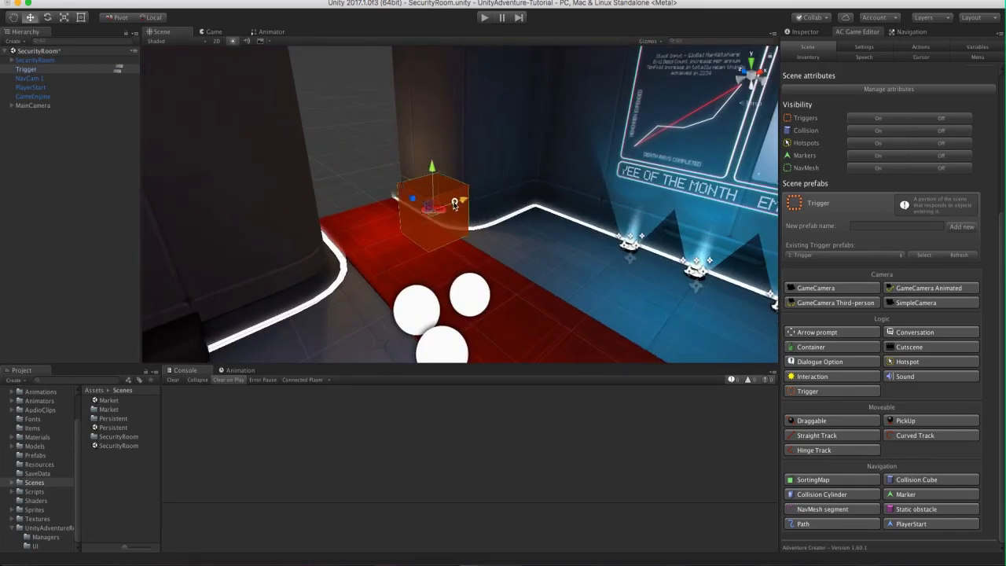
left_click_drag(440, 206, 407, 259, "alt")
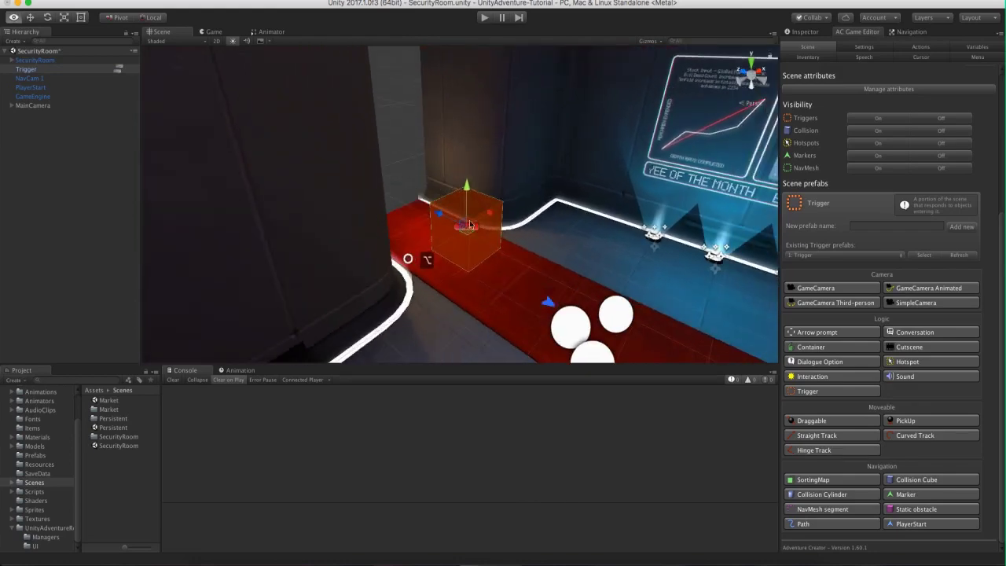
left_click(796, 33)
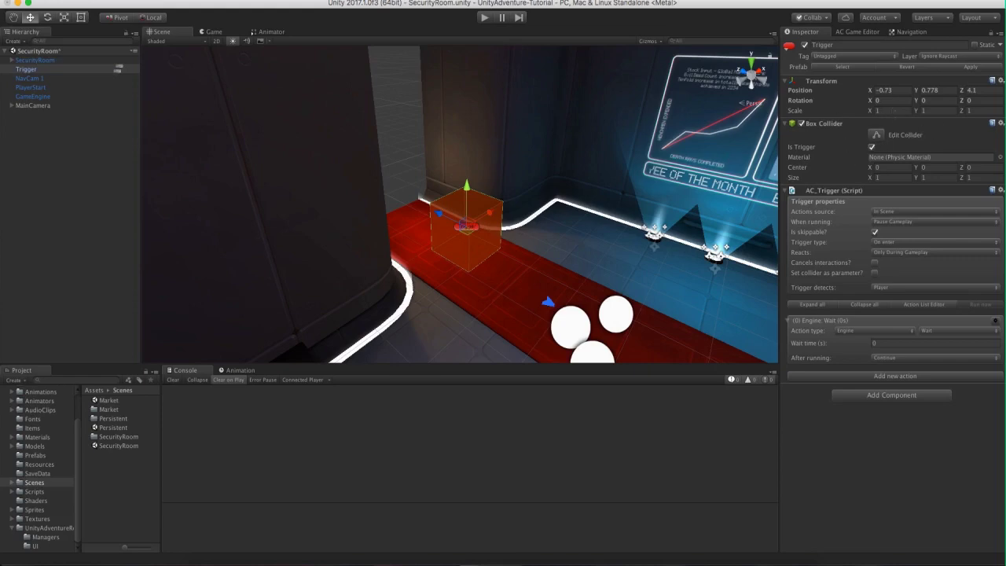
Fill the entrance with the trigger by scaling it to about X 3.03, Y 3.27 and positioning it at about Y 1.44, Z 4.36.
left_click_drag(472, 226, 532, 159)
key("r")
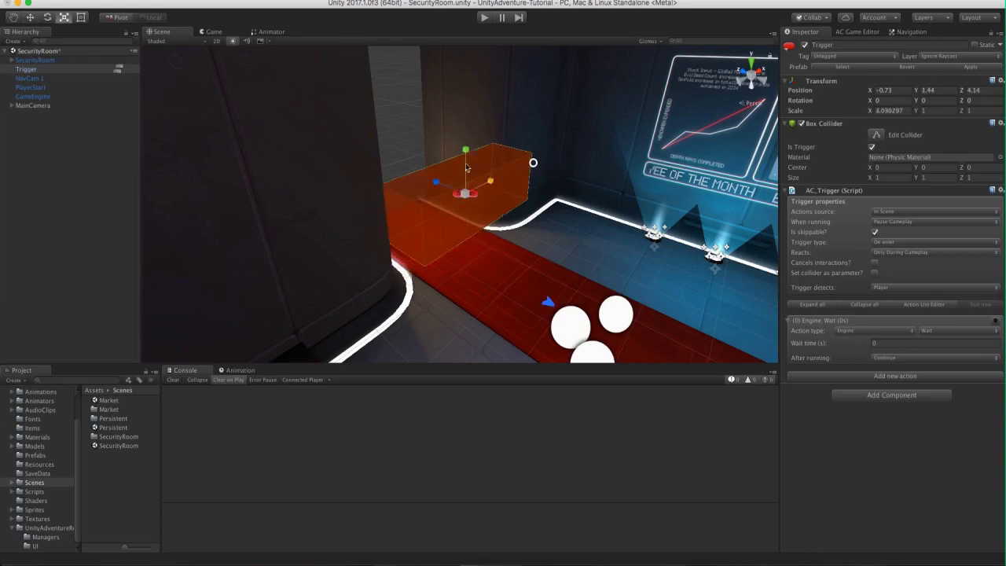
left_click_drag(465, 149, 464, 69)
left_click_drag(464, 196, 458, 281, "alt")
key("w")
left_click_drag(438, 186, 426, 183)
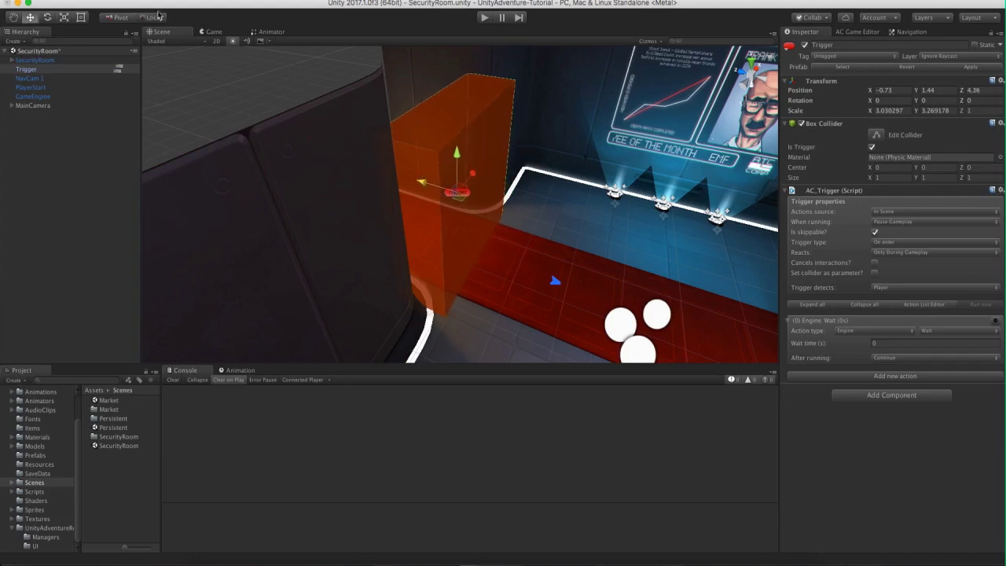
Check the trigger's placement from the game camera with gizmos displayed, and hide the gizmos again.
left_click(209, 32)
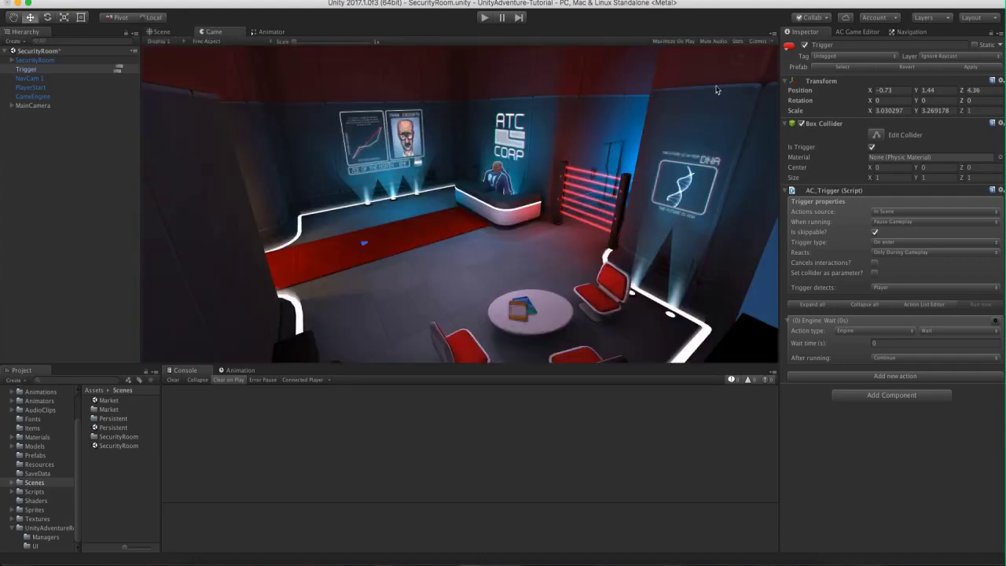
left_click(754, 42)
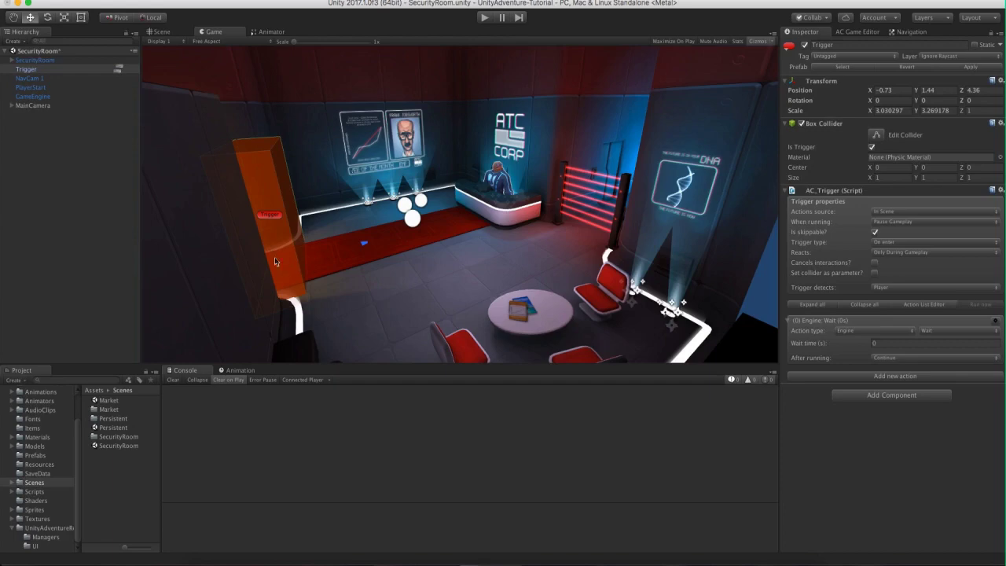
left_click(755, 42)
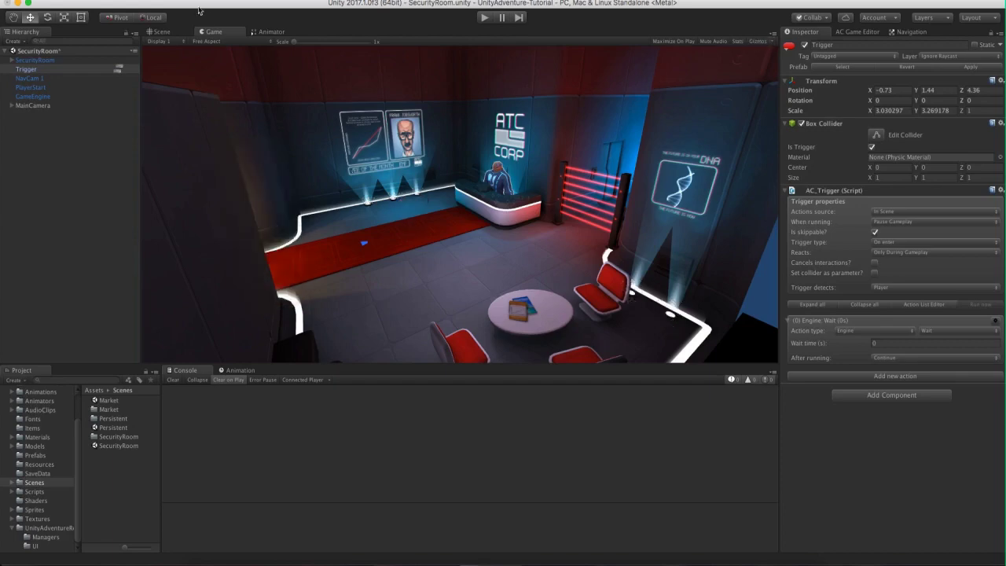
Return to the scene view and rename the trigger as ExitRoom Trigger.
left_click(161, 32)
left_click(840, 44)
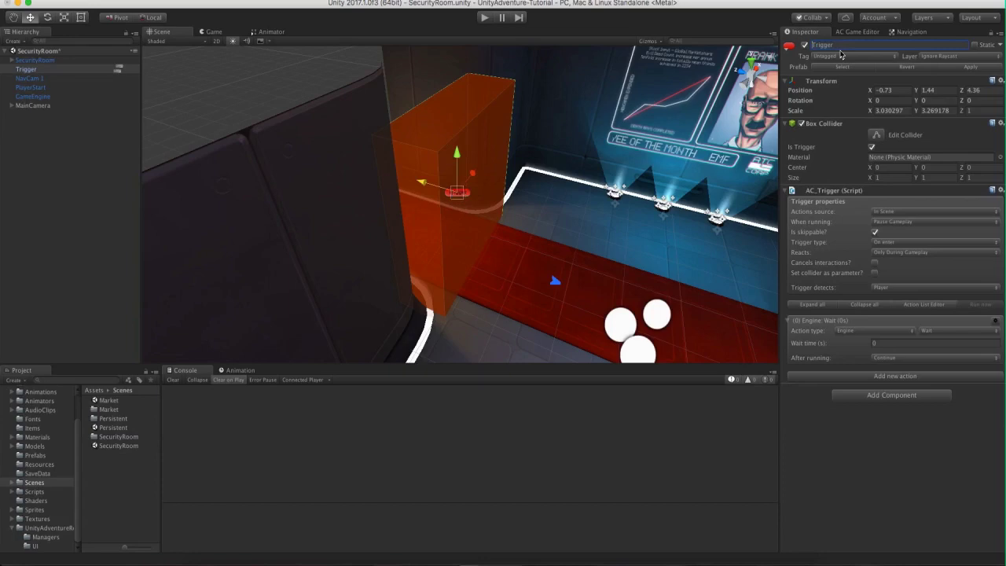
key("Return")
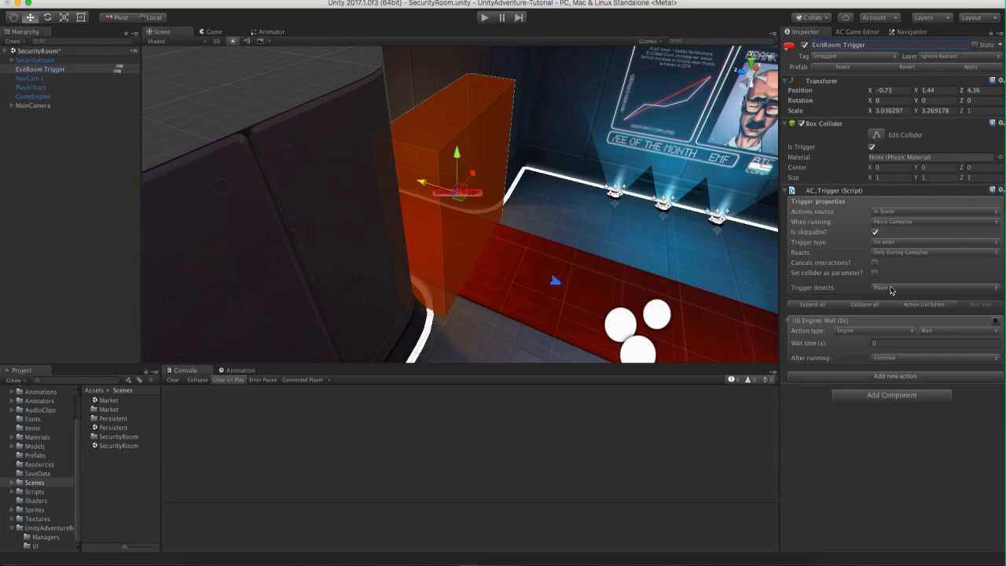
Examine the Player prefab's components, down to its Rigidbody and Capsule Collider.
left_click(40, 528)
left_click_drag(102, 410, 183, 410)
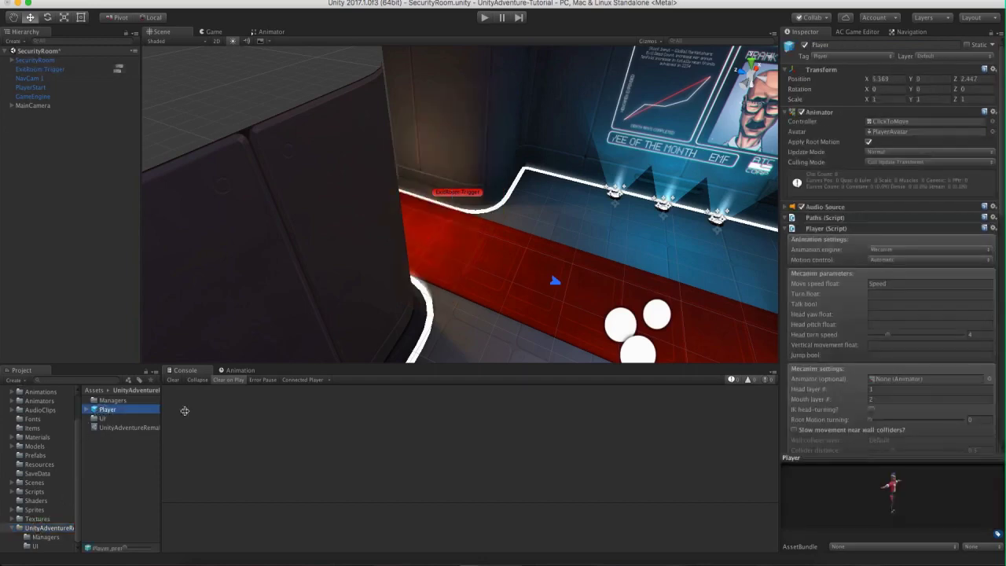
scroll(887, 243, "down", 10)
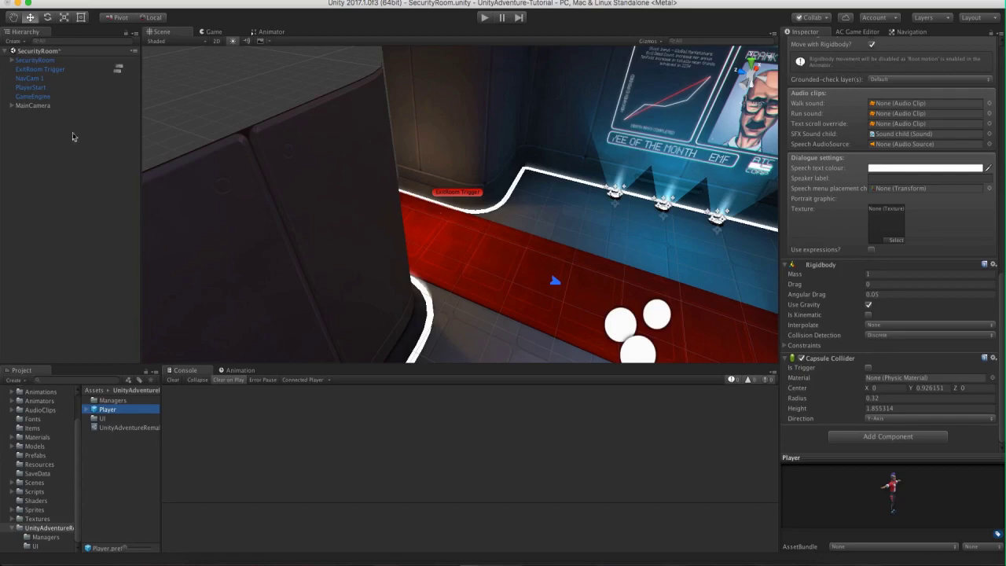
Change the ExitRoom Trigger's first action to the Scene: Switch type.
left_click(36, 70)
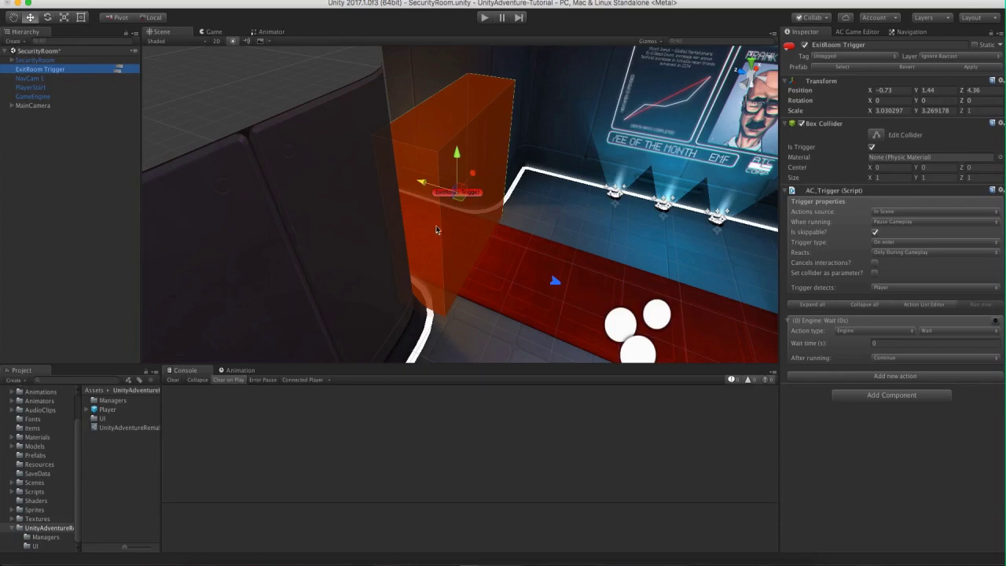
left_click(849, 336)
left_click(862, 413)
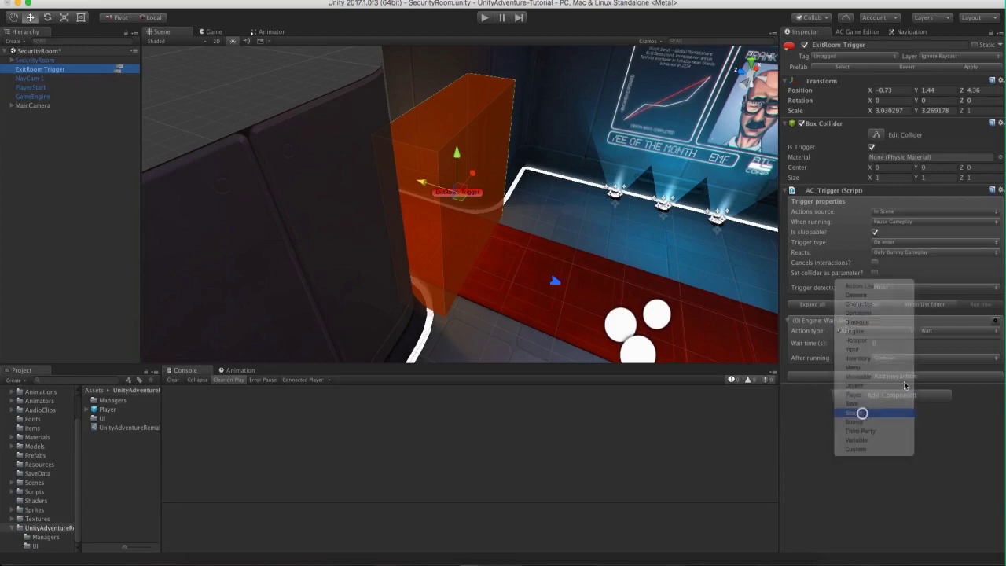
left_click(947, 330)
left_click(947, 365)
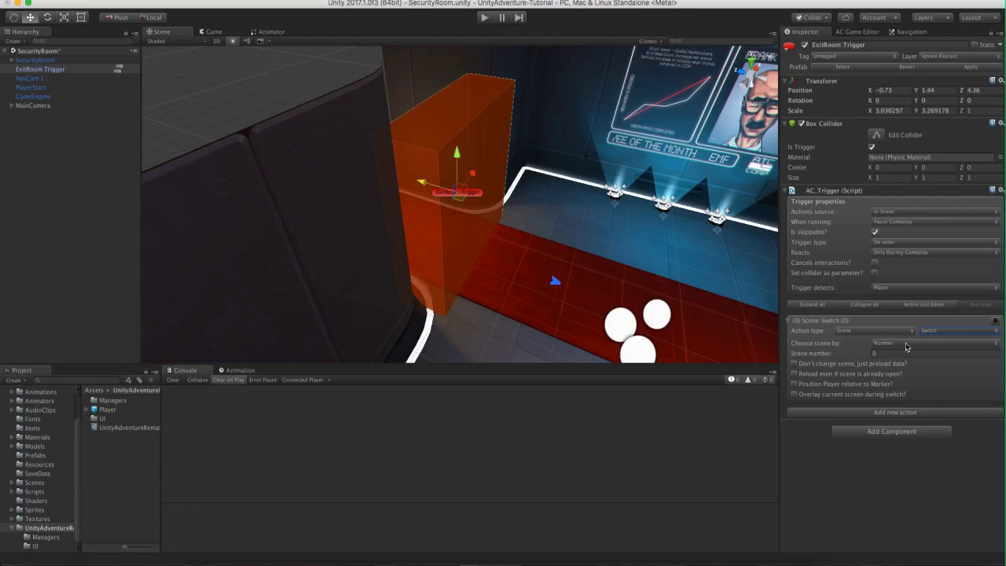
Have the switch action choose its scene by name, enter Market, and check the scene names in the Scenes folder.
left_click(905, 347)
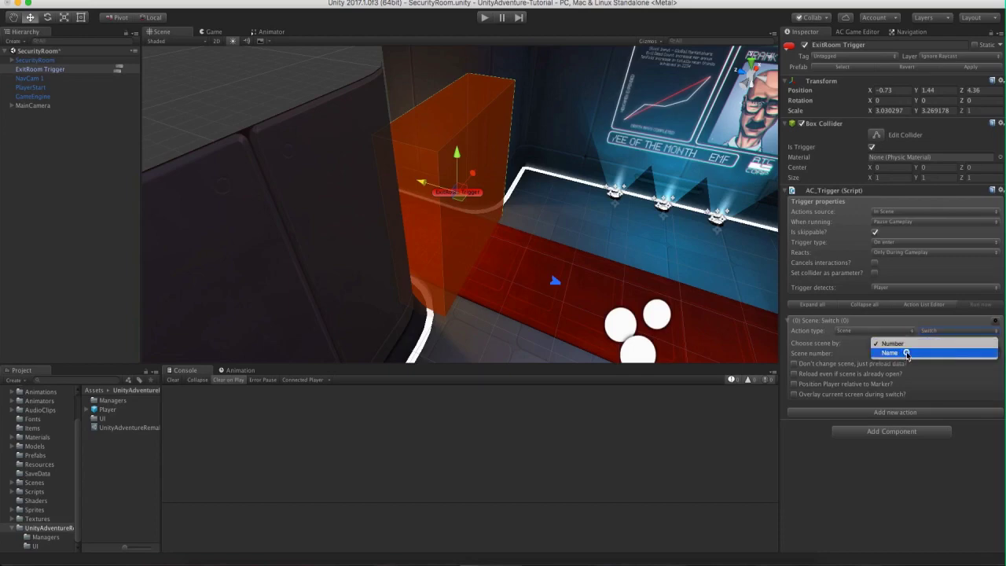
left_click(912, 352)
left_click(896, 353)
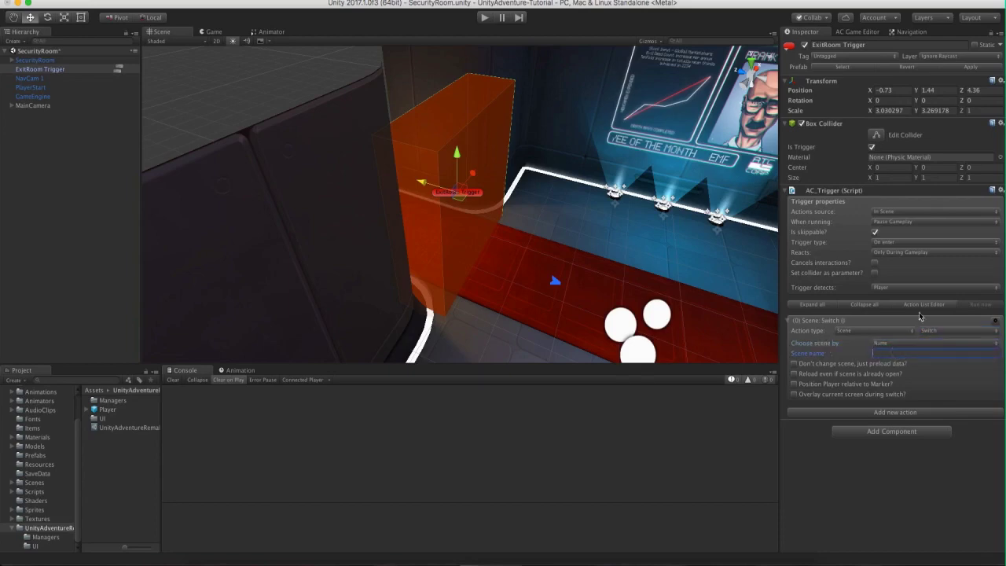
type("Marker")
left_click(34, 481)
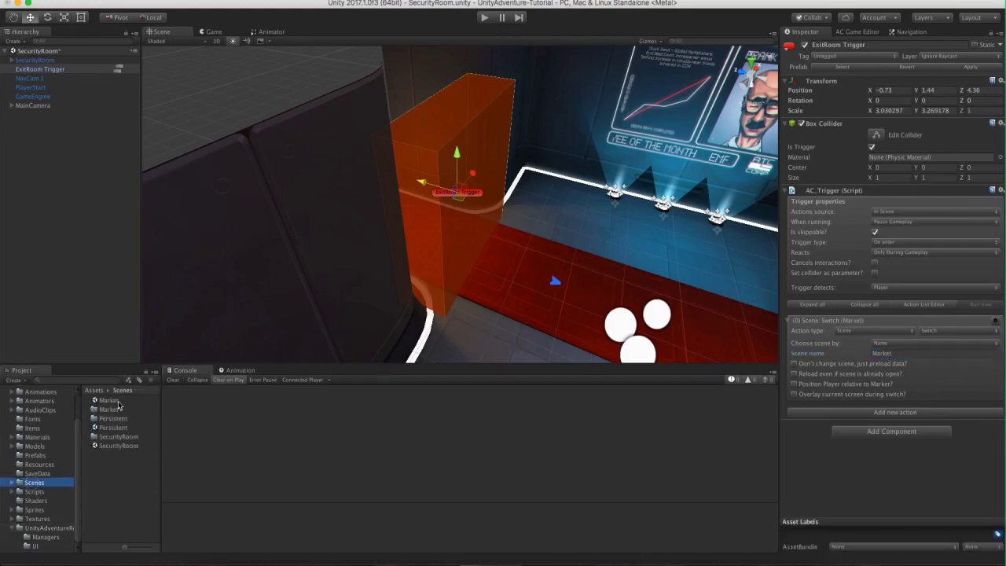
Run the game to test the exit into the Market, walk the player to the ATC Corp door, and stop the game.
left_click(488, 19)
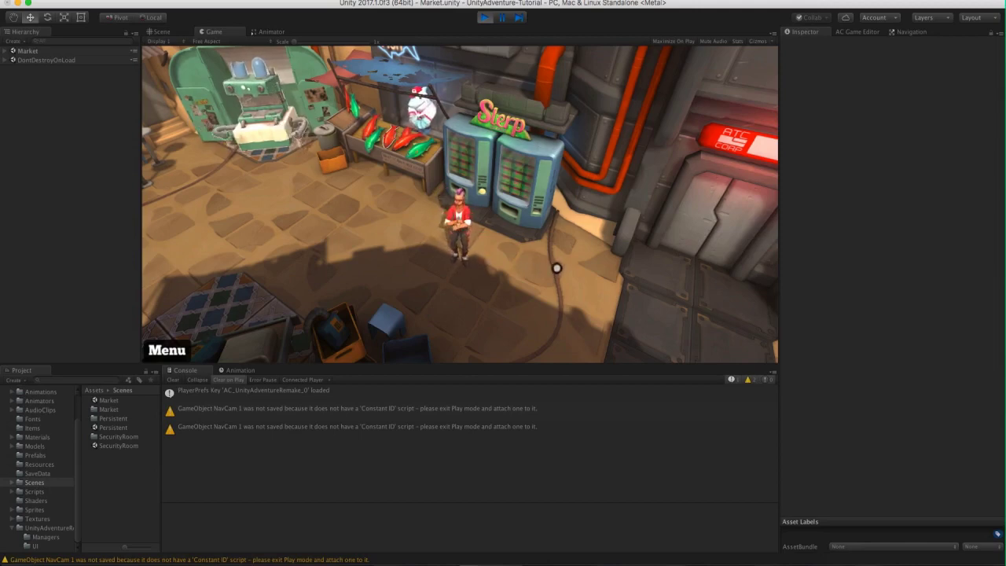
left_click(557, 269)
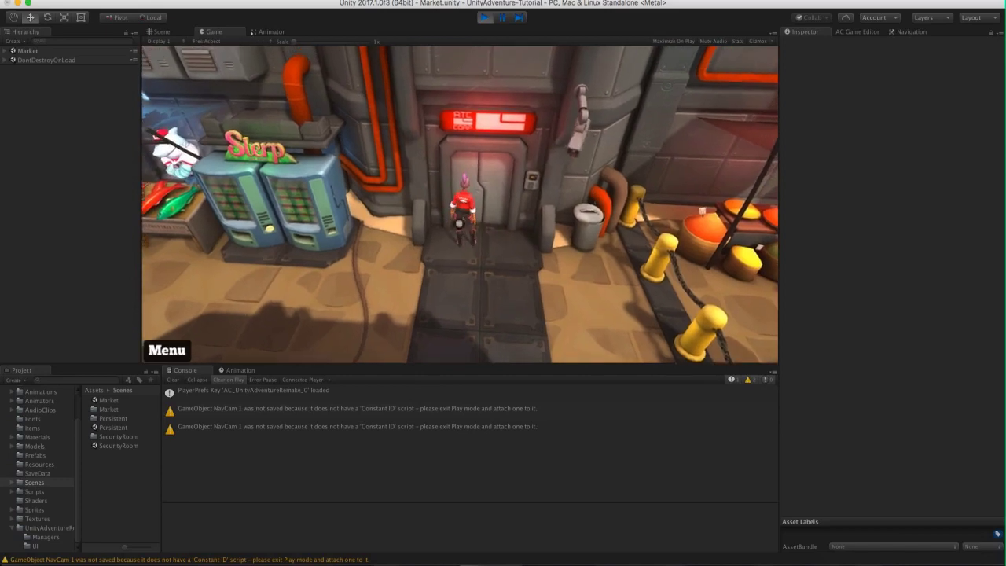
key("super+p")
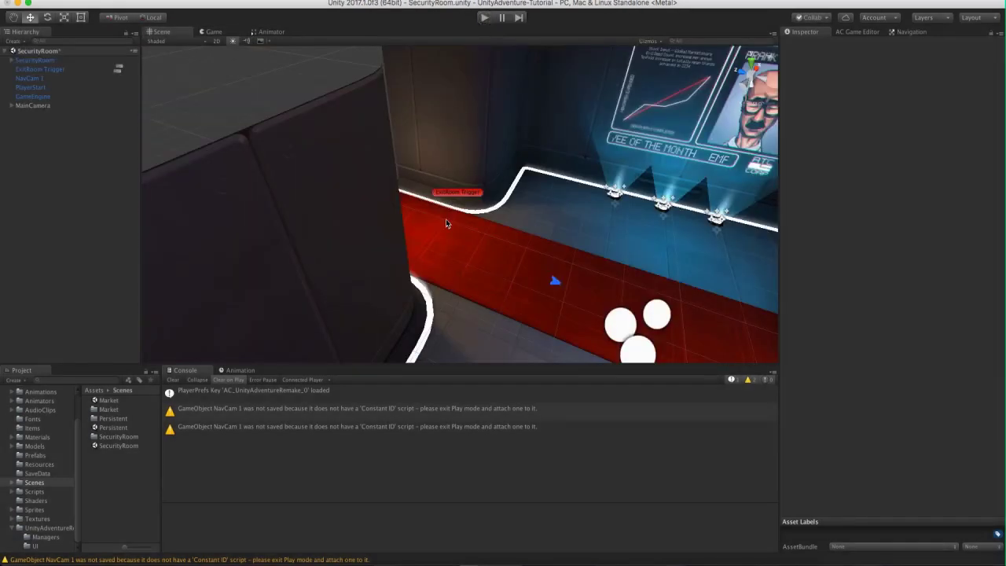
Save the SecurityRoom scene and open the Market scene.
left_click(61, 2)
left_click(63, 32)
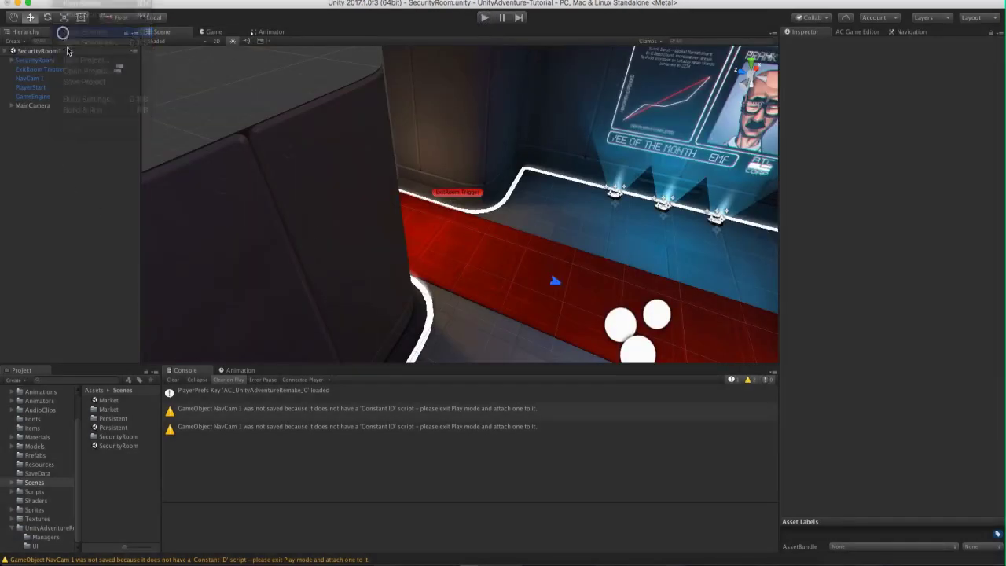
double_click(97, 400)
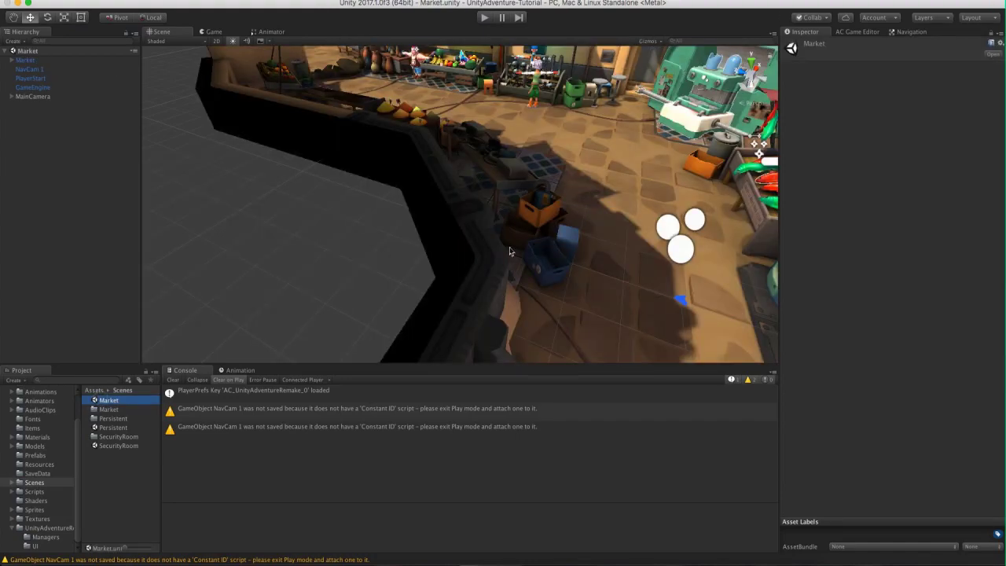
left_click_drag(510, 250, 384, 251, "alt")
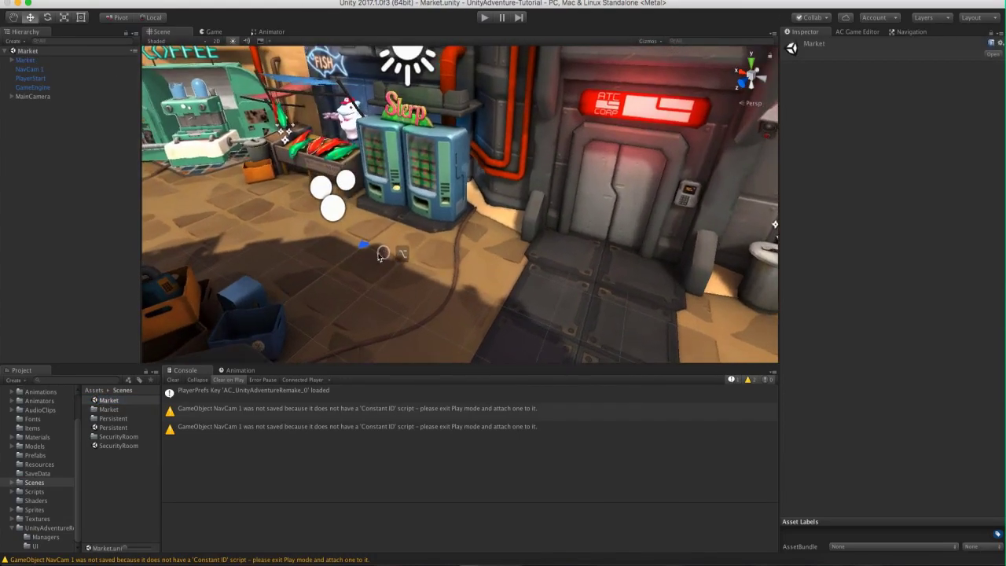
Inspect the settings of the Market scene's default PlayerStart, and clear the selection.
left_click(363, 245)
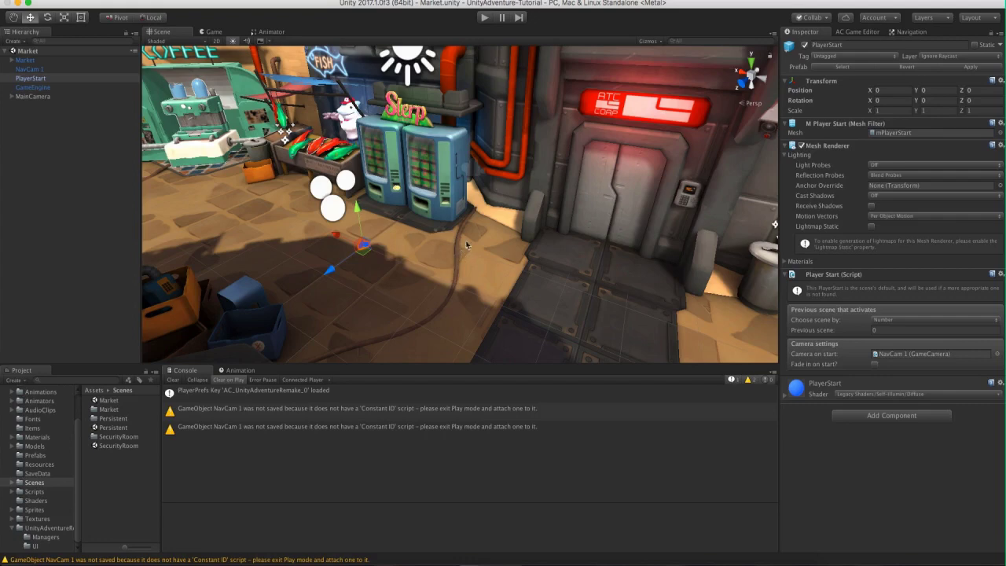
left_click_drag(628, 223, 565, 228, "alt")
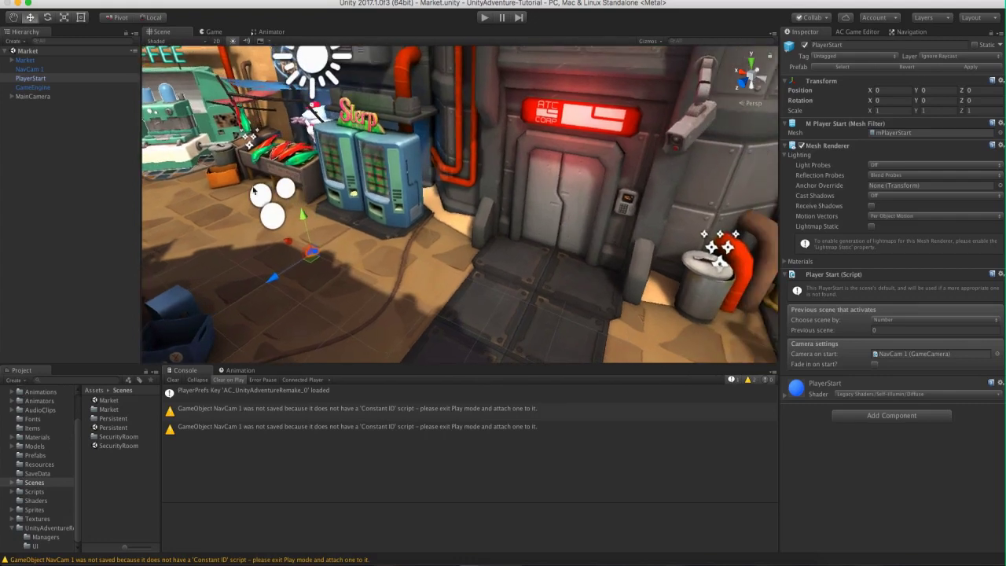
left_click(49, 179)
Add a second PlayerStart prefab and place it outside the ATC Corp door, at about X -4.29, Z -2.1.
left_click(858, 33)
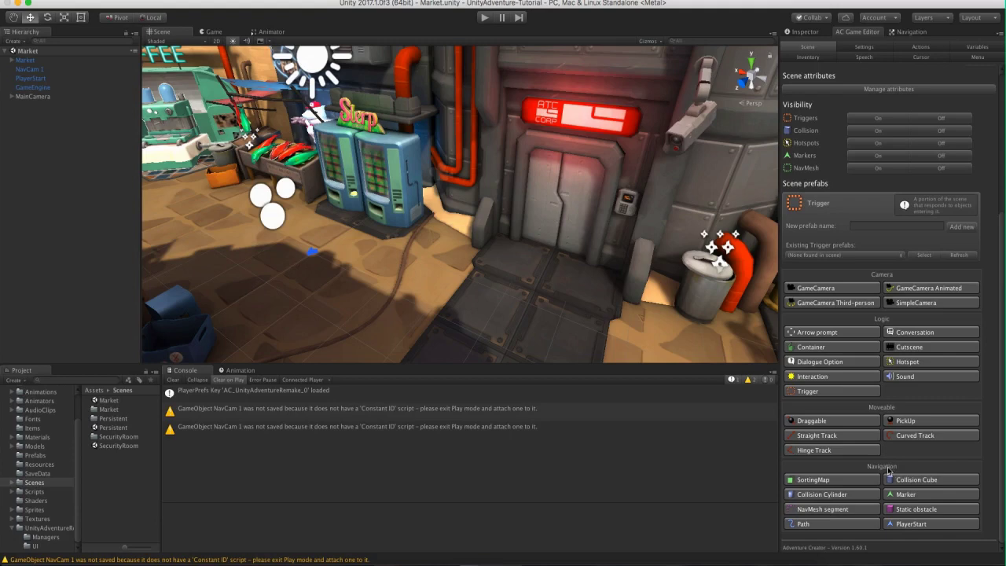
left_click(916, 528)
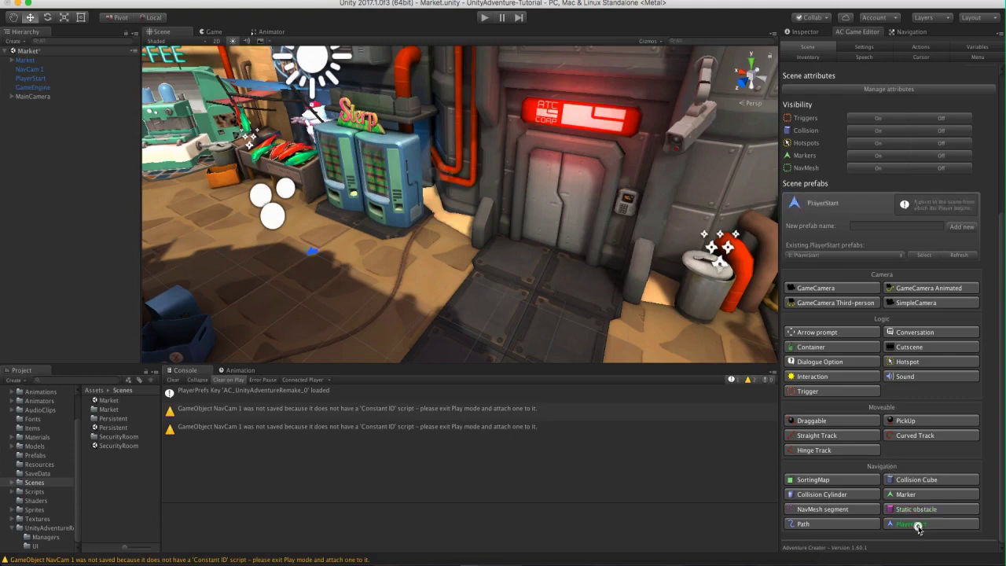
left_click(917, 528)
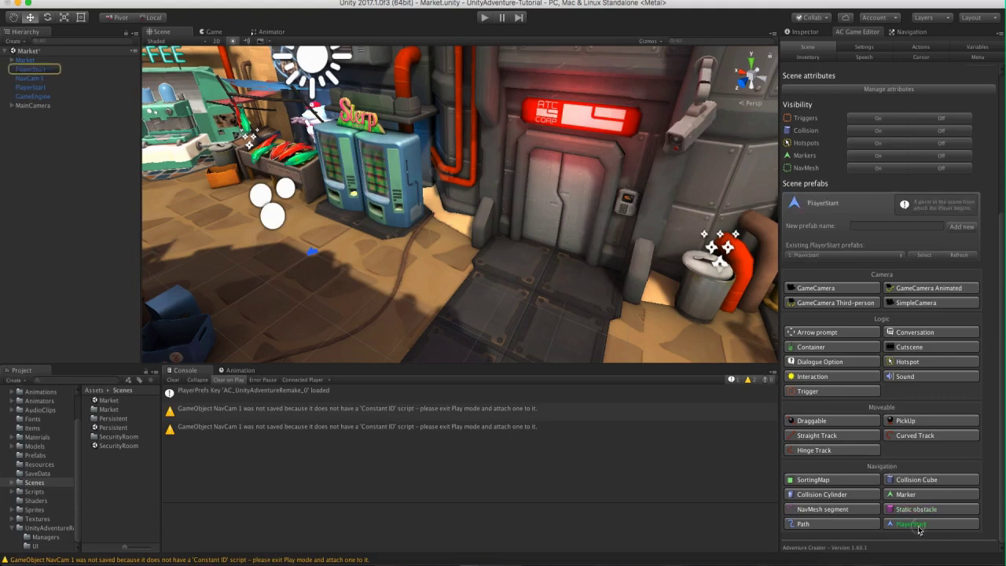
left_click(47, 69)
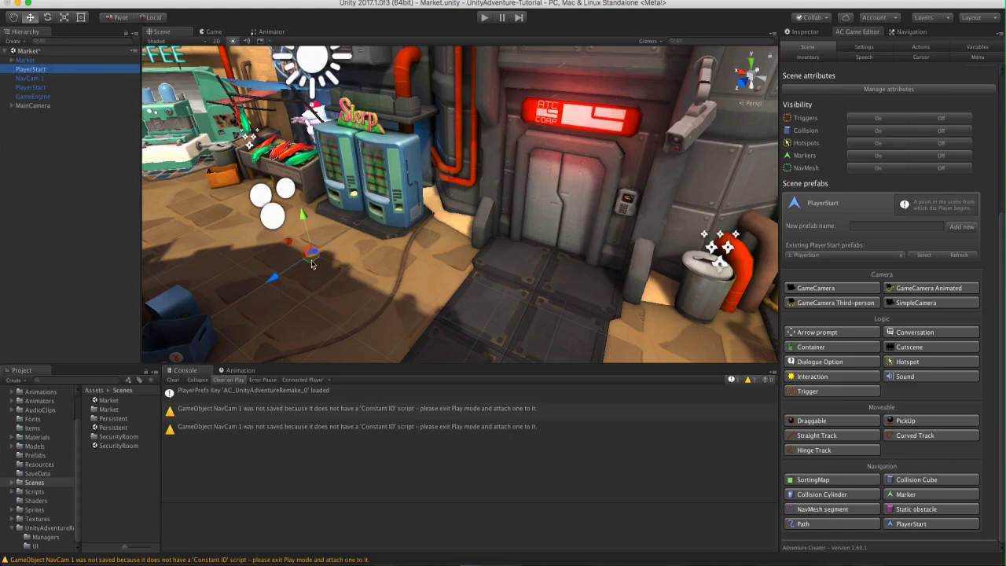
left_click_drag(312, 264, 544, 273)
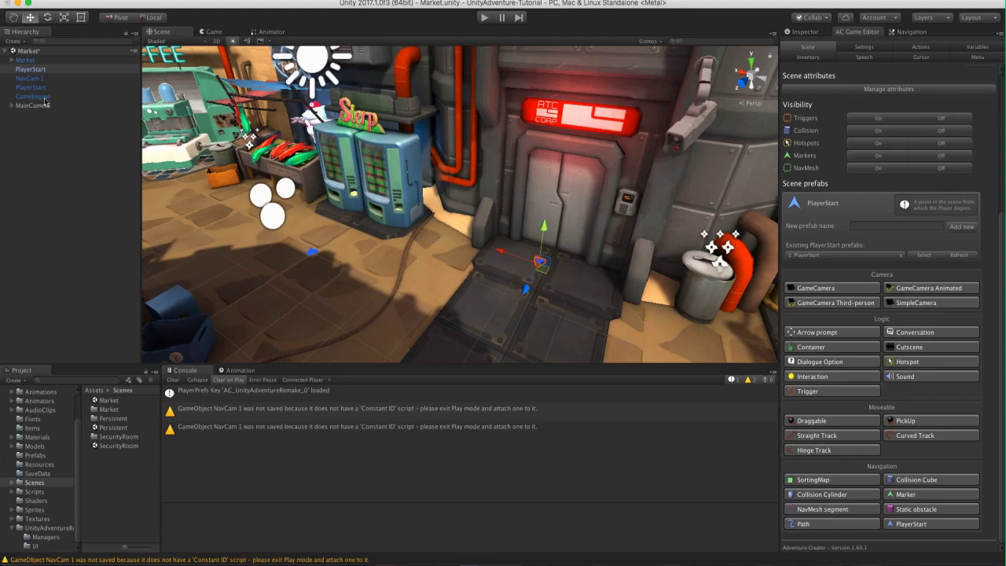
Rename the new PlayerStart as PlayerStart from SecurityRoom and show its component settings.
left_click(31, 69)
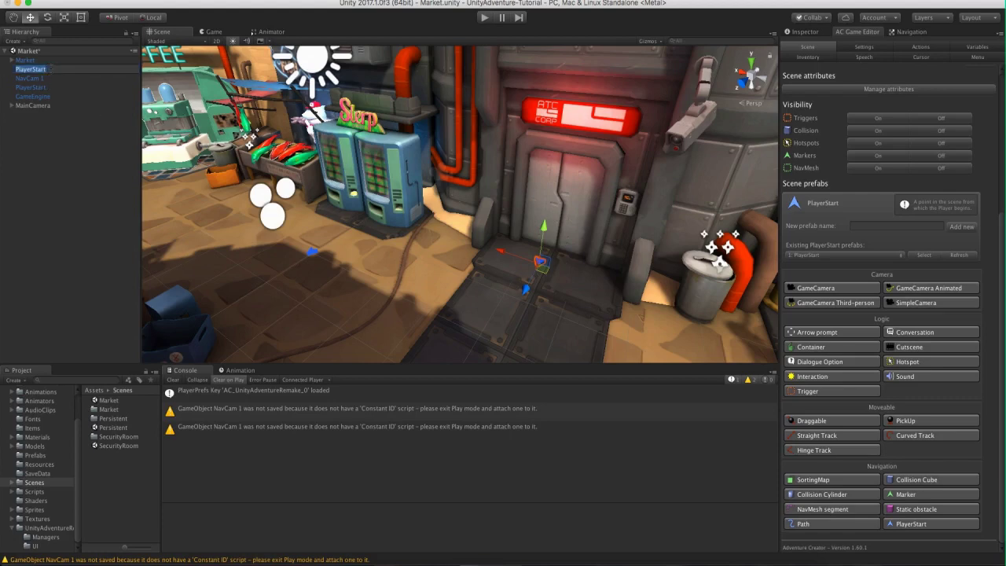
left_click(51, 69)
type("SecurityRoom")
key("Return")
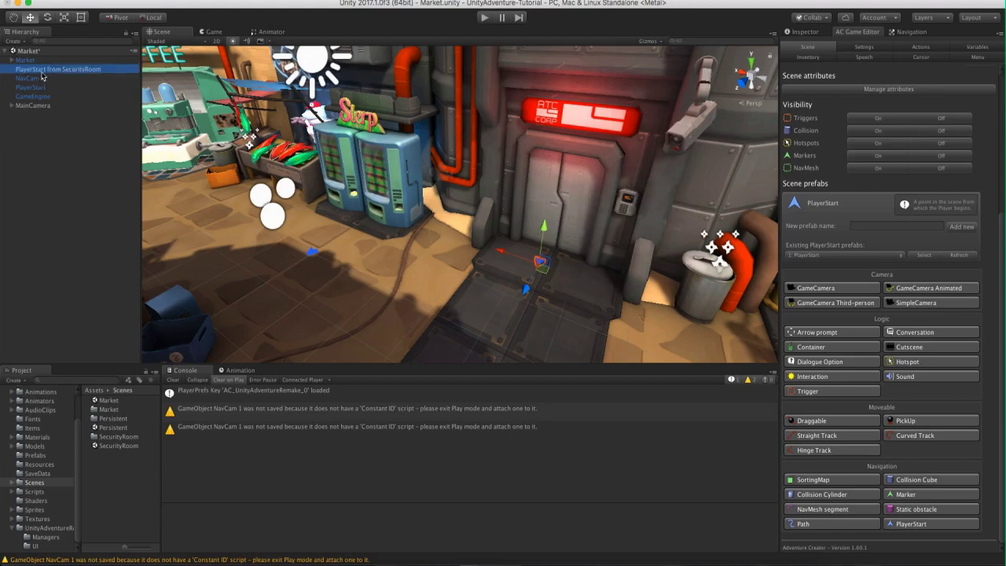
left_click(797, 33)
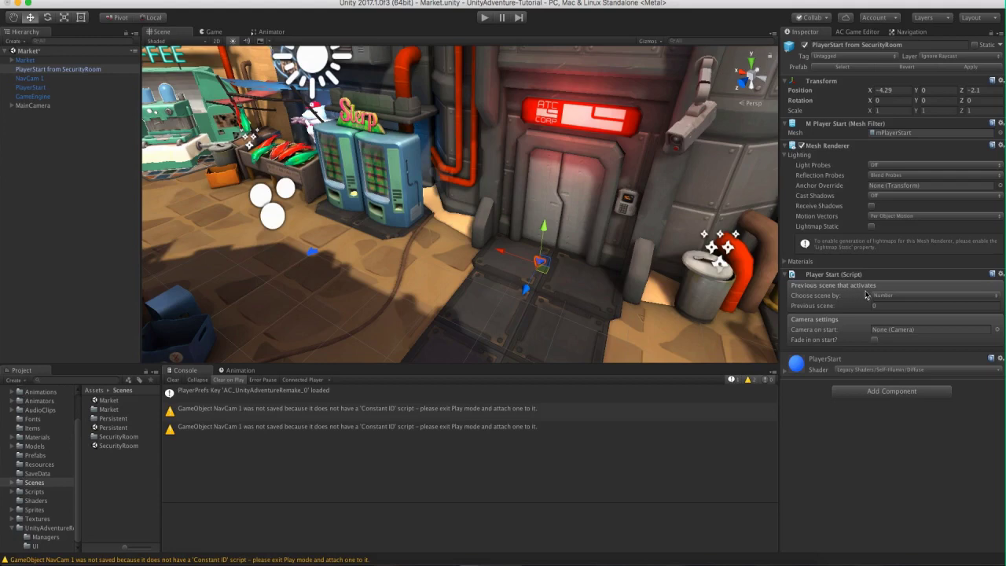
Make the PlayerStart activate by previous scene name SecurityRoom, and enable its fade-in on start.
left_click(888, 297)
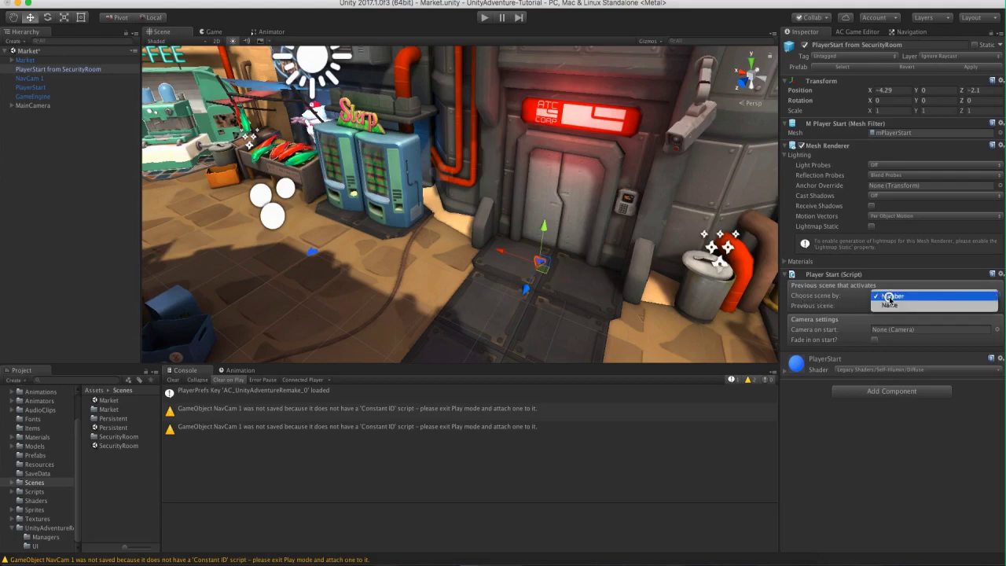
left_click(888, 305)
left_click(891, 305)
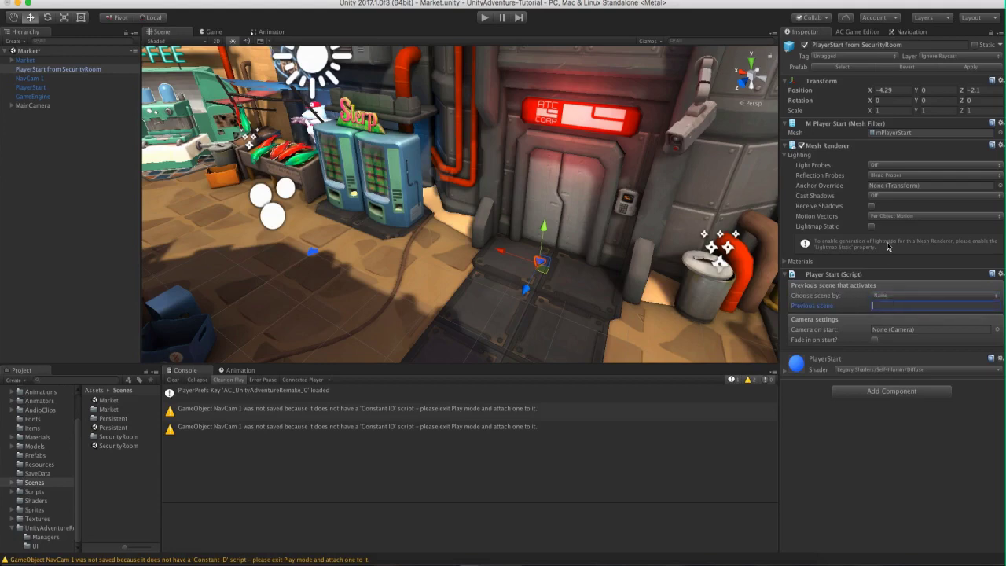
type("SecurityRoom")
left_click(873, 339)
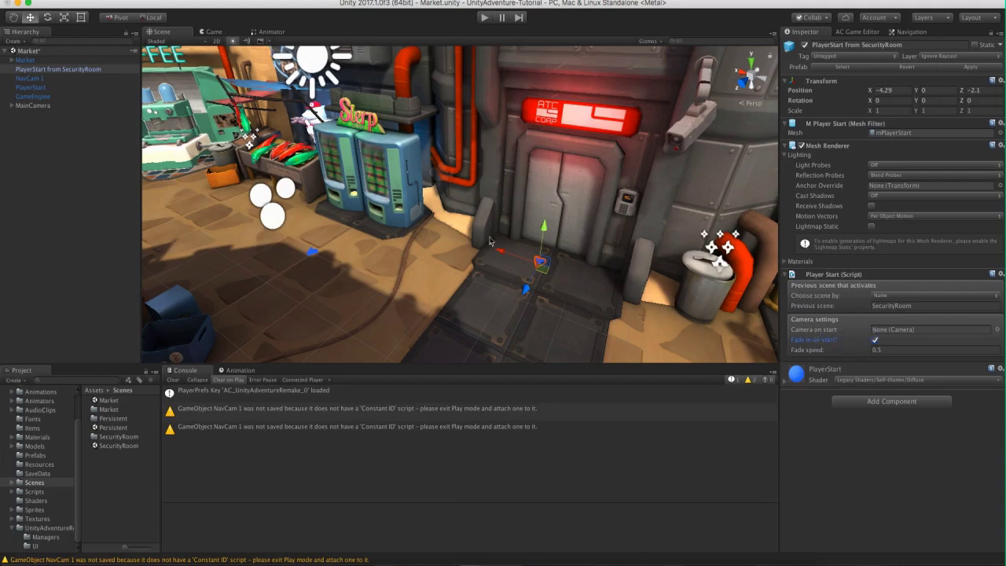
Assign NavCam 1 as the camera on start for PlayerStart from SecurityRoom.
middle_click_drag(334, 240, 371, 241)
left_click(855, 31)
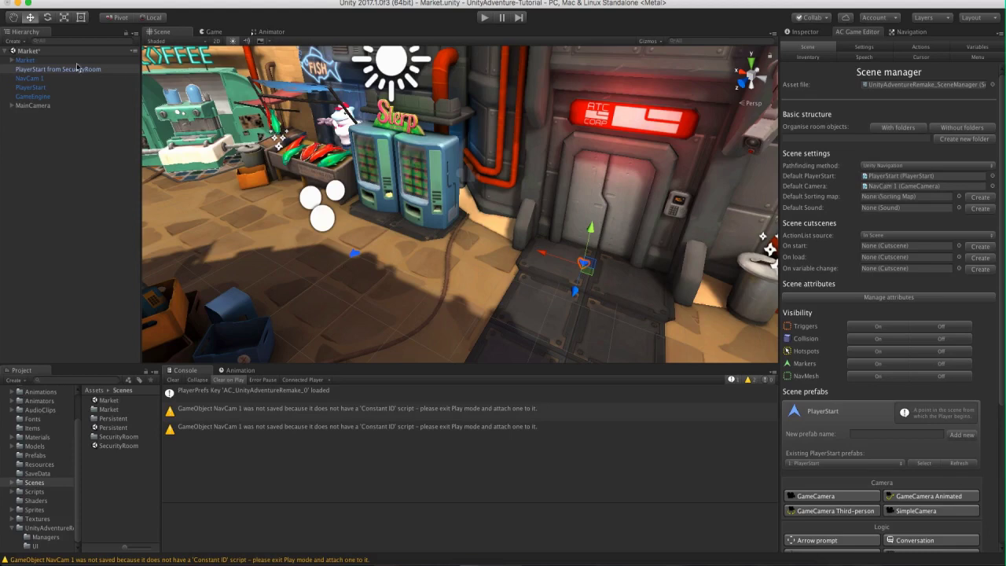
left_click(803, 32)
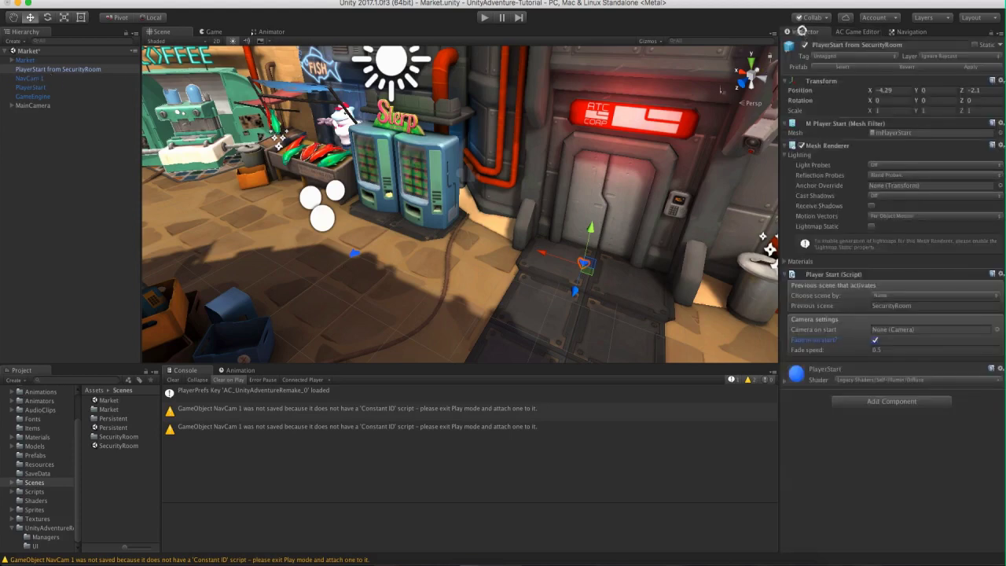
left_click_drag(568, 208, 519, 179)
middle_click_drag(519, 179, 483, 163)
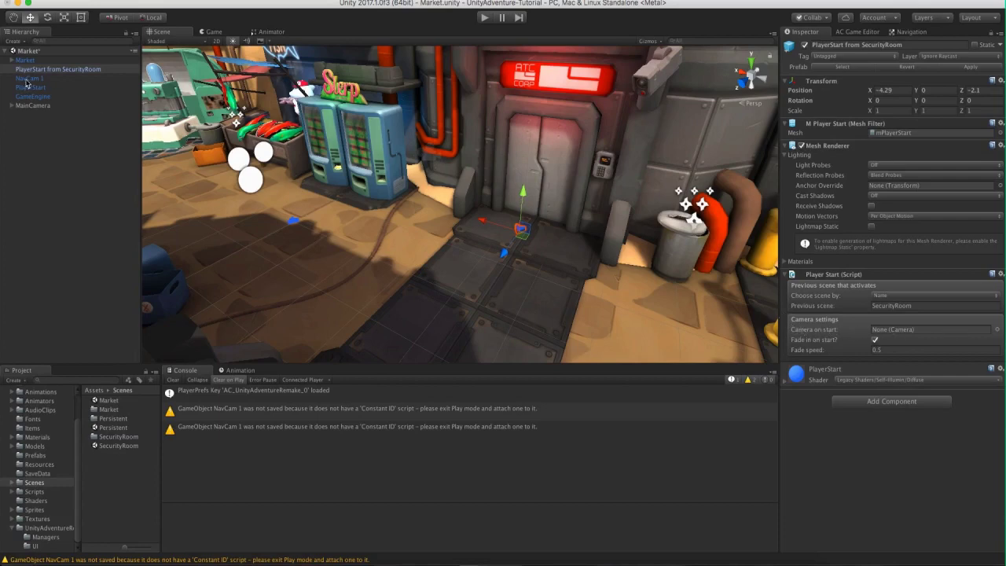
left_click_drag(26, 83, 909, 329)
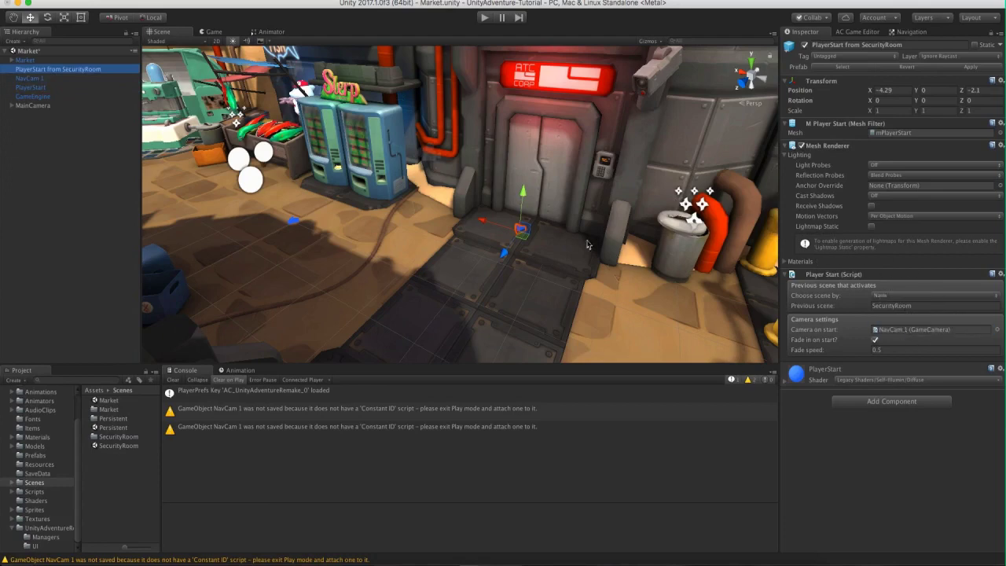
Save the Market scene, open SecurityRoom, and test the exit into the Market in play mode.
left_click(53, 5)
left_click(73, 29)
double_click(118, 446)
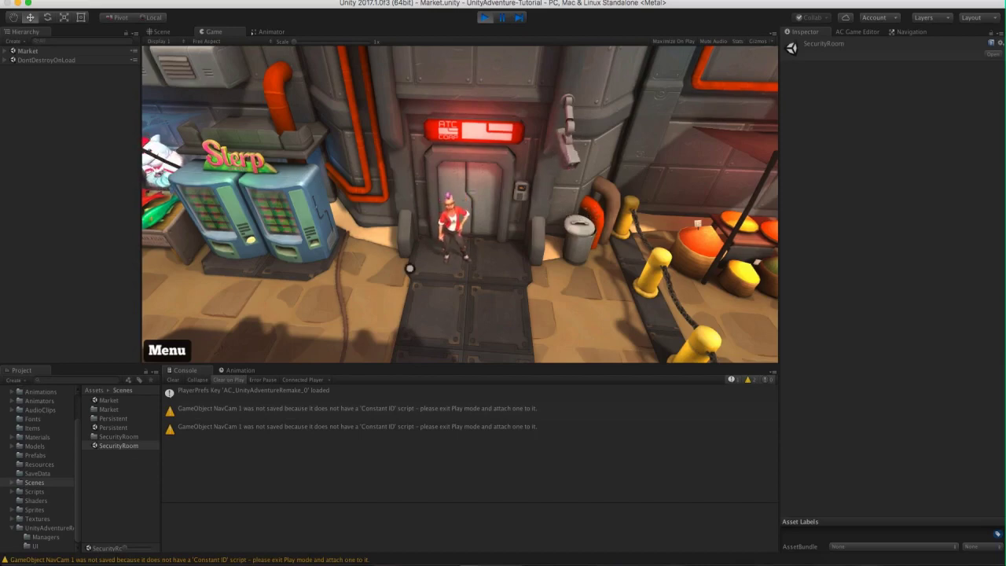
left_click(484, 17)
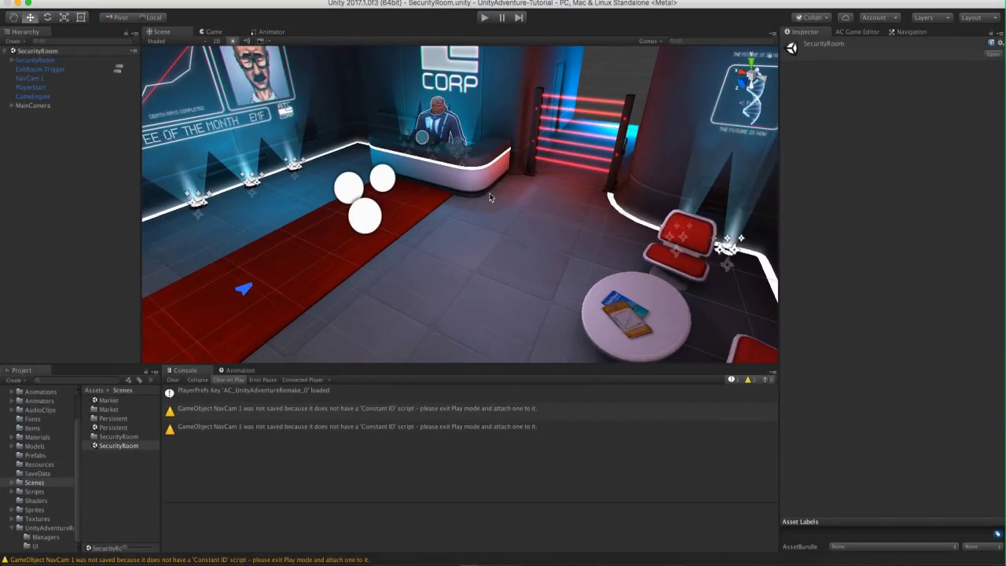
Add a second action to the ExitRoom Trigger and make it a Camera: Fade action.
left_click(23, 71)
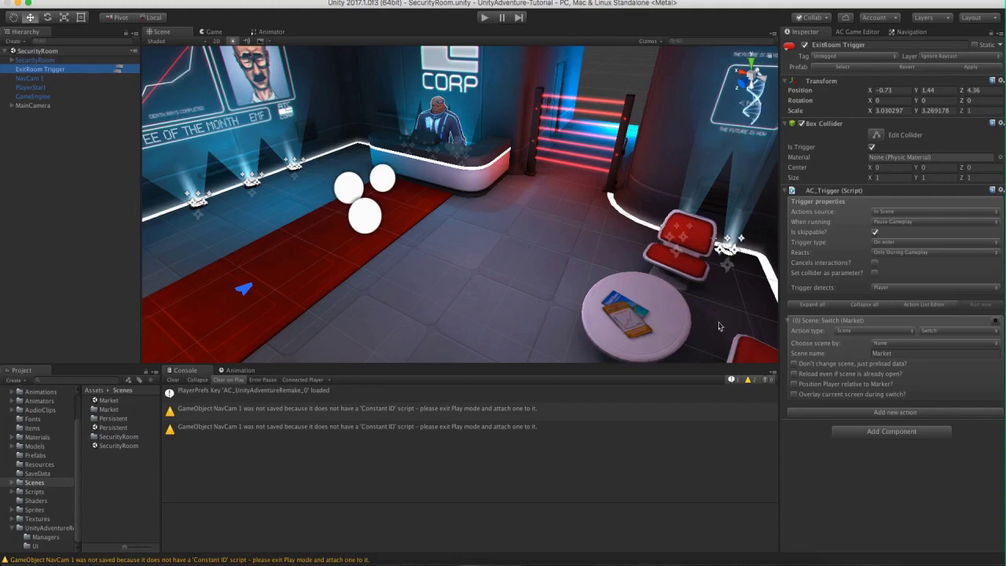
left_click(878, 413)
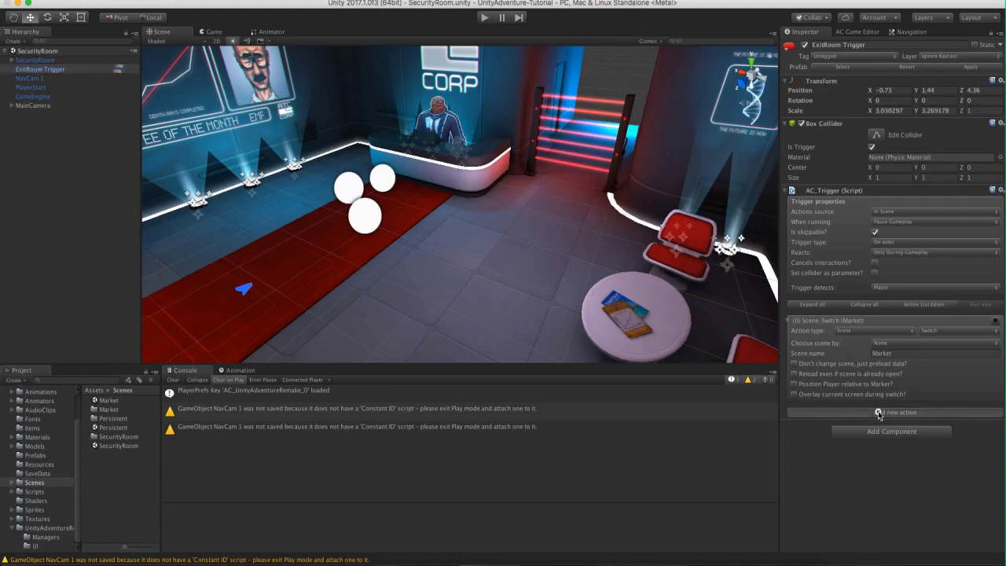
left_click(847, 425)
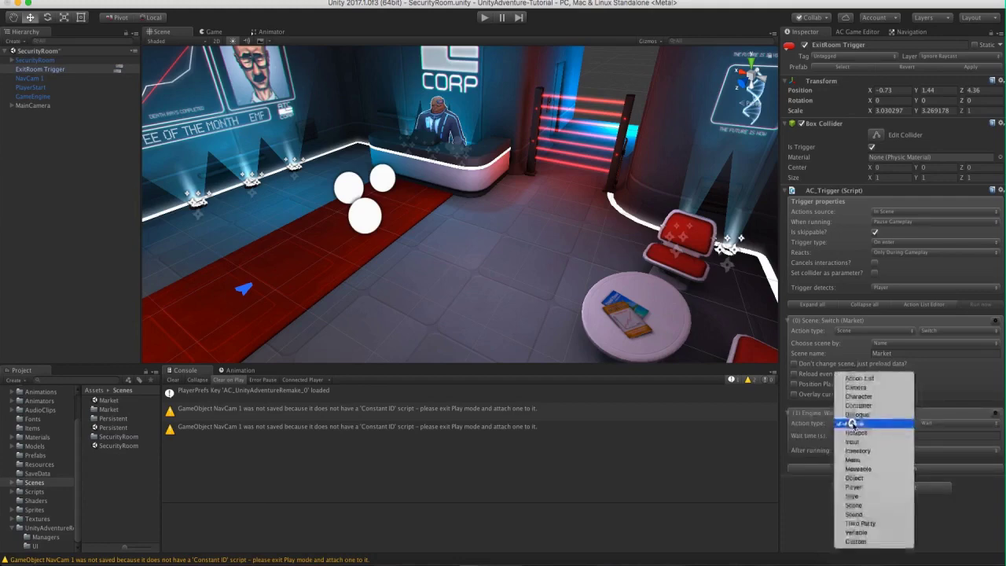
left_click(856, 388)
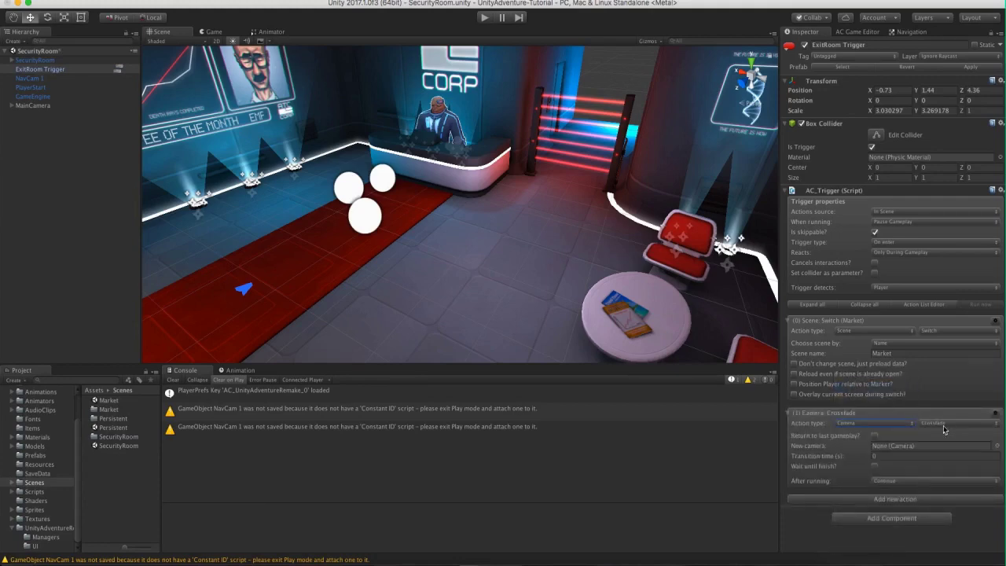
left_click(940, 423)
left_click(942, 434)
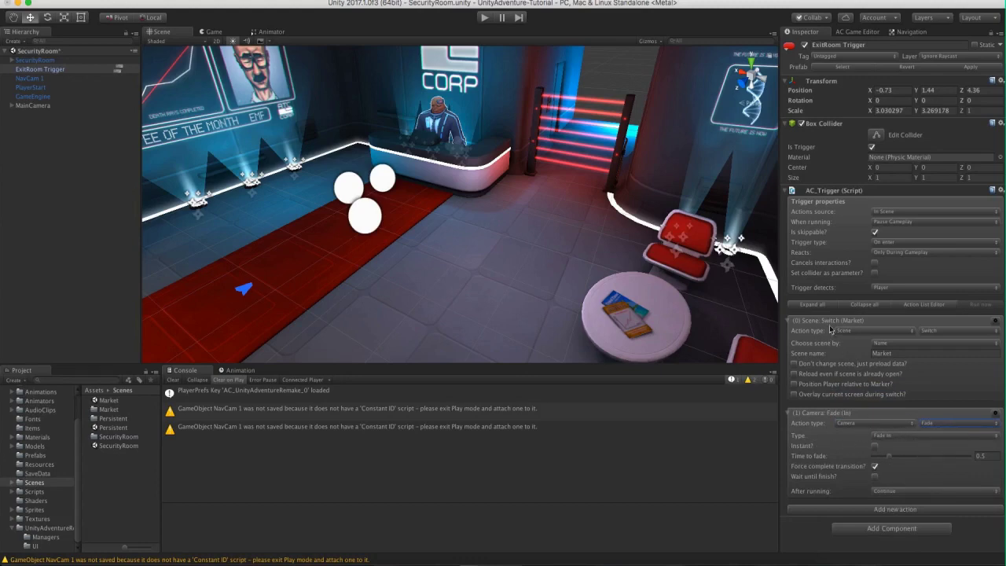
Move the Camera: Fade action ahead of the Scene: Switch action and enable Wait until finish.
left_click(996, 414)
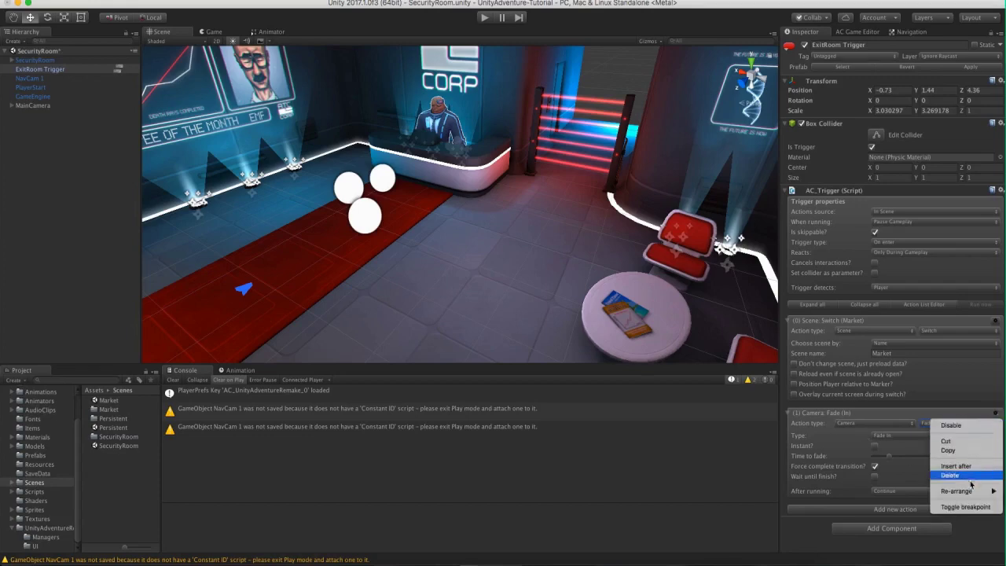
mouse_move(962, 490)
left_click(911, 493)
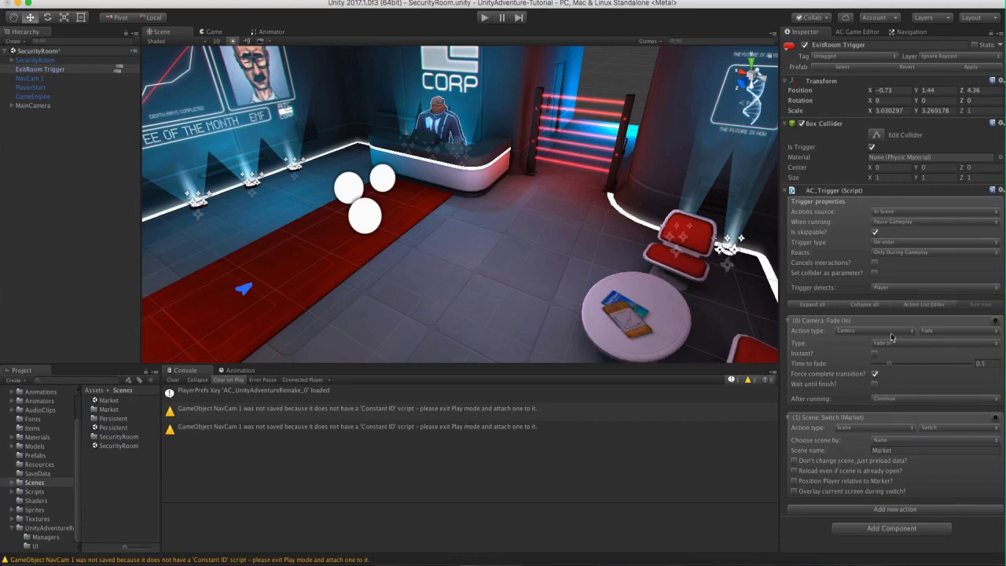
left_click(875, 384)
left_click(799, 418)
Save the SecurityRoom scene and playtest the exit transition into the Market.
left_click(62, 1)
left_click(67, 32)
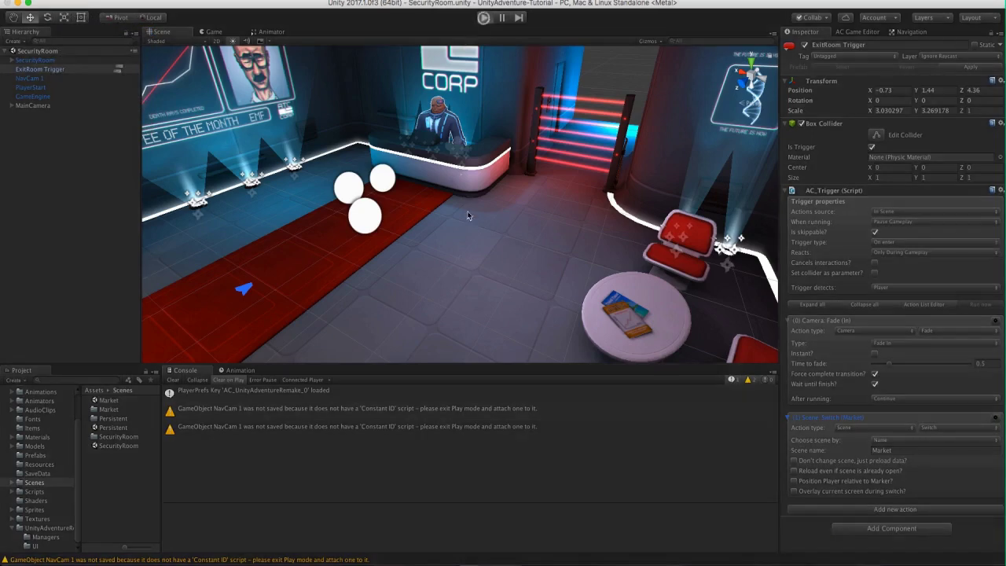
key("super+p")
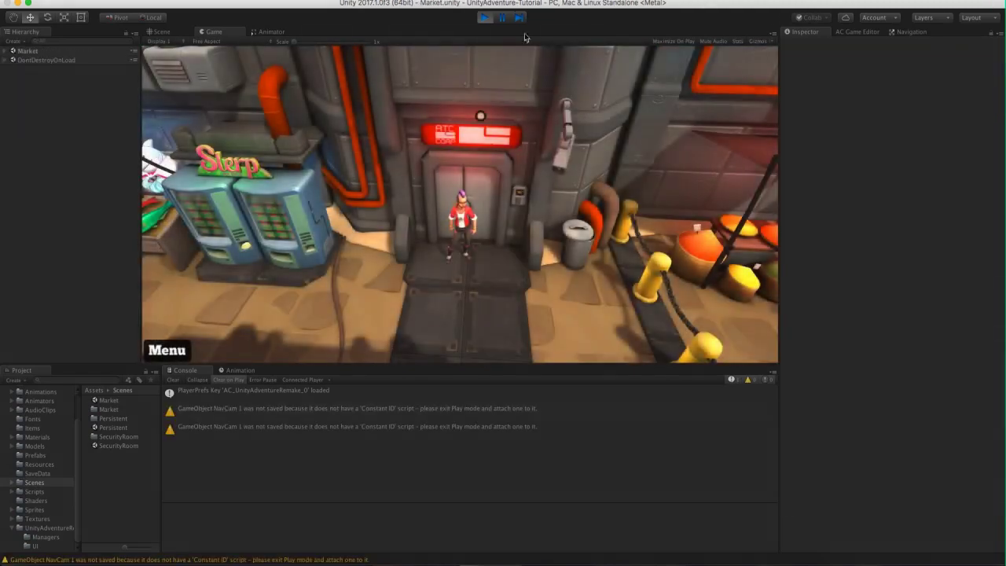
key("super+p")
Set the ExitRoom Trigger's camera fade type to Fade Out and playtest the transition again.
left_click(54, 60)
left_click(58, 70)
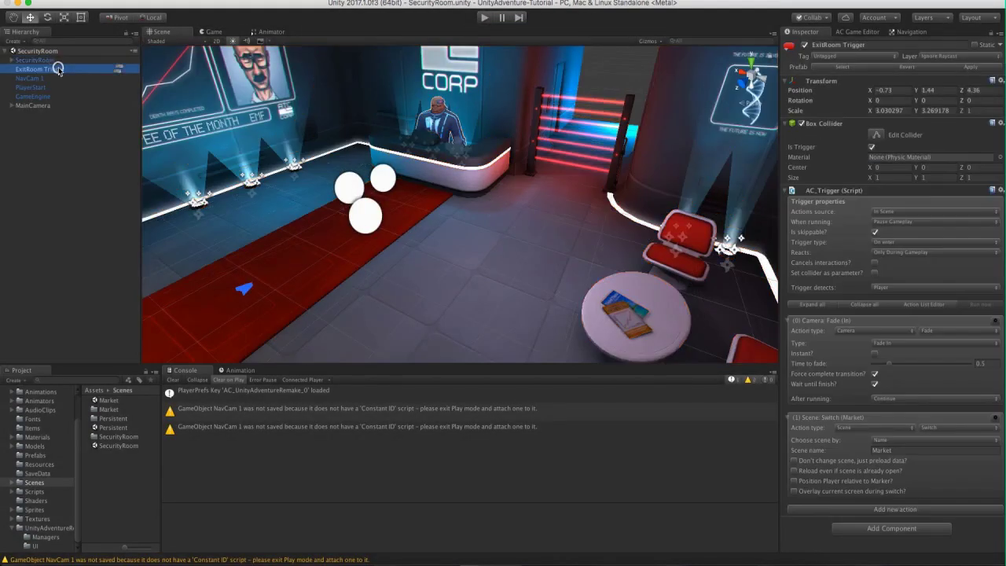
left_click(888, 343)
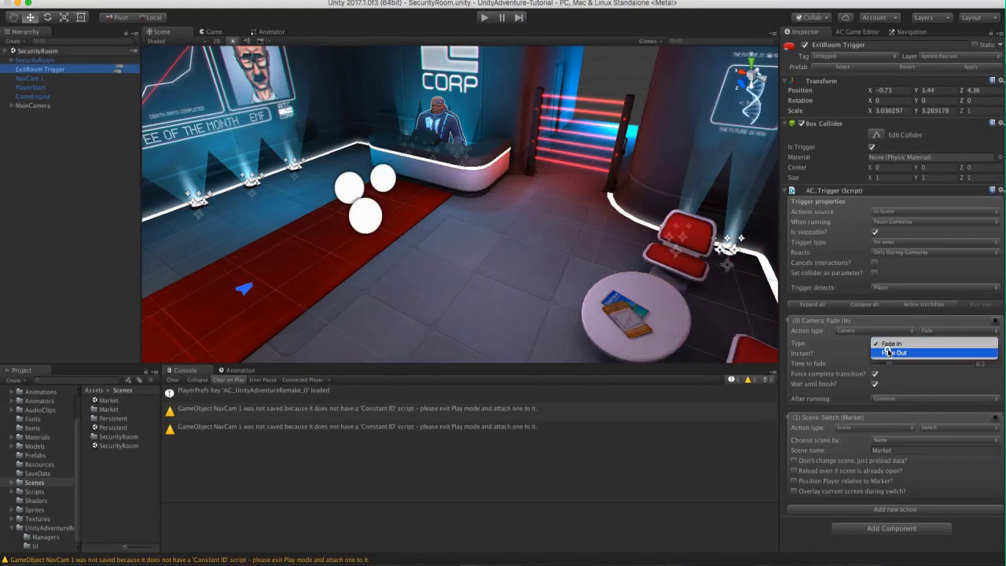
left_click(886, 348)
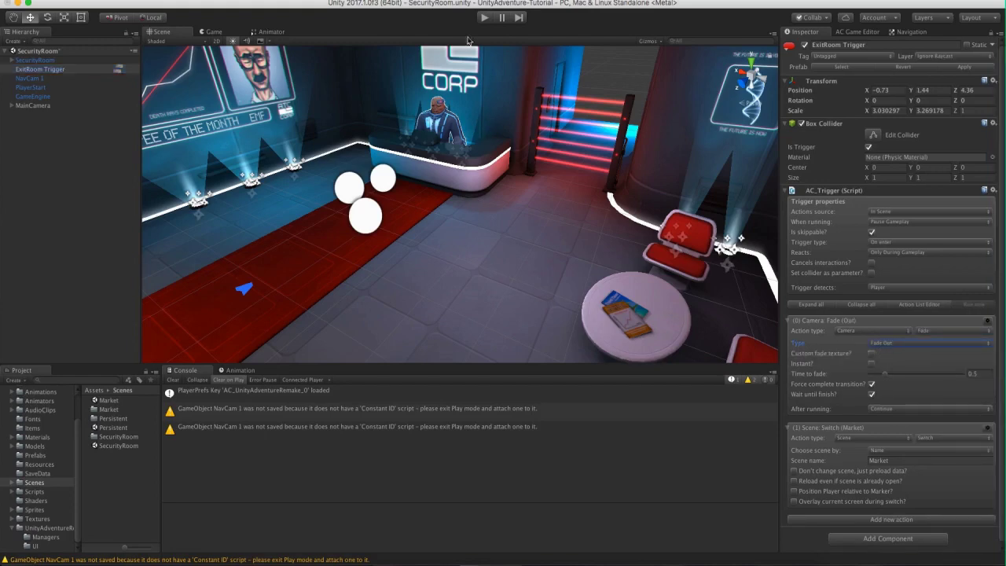
left_click(484, 18)
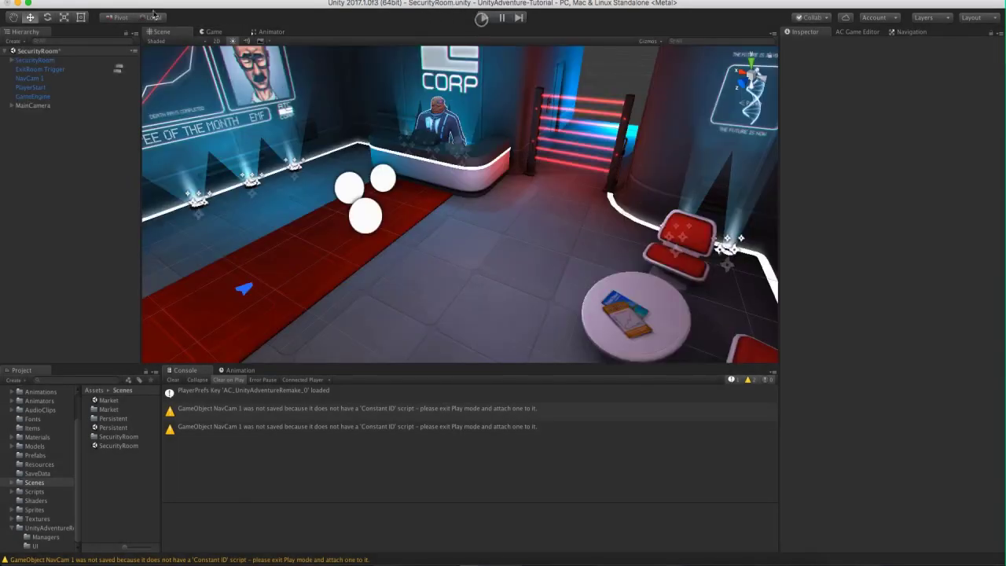
Save the SecurityRoom scene and open the Market scene again.
left_click(72, 0)
left_click(72, 32)
double_click(108, 400)
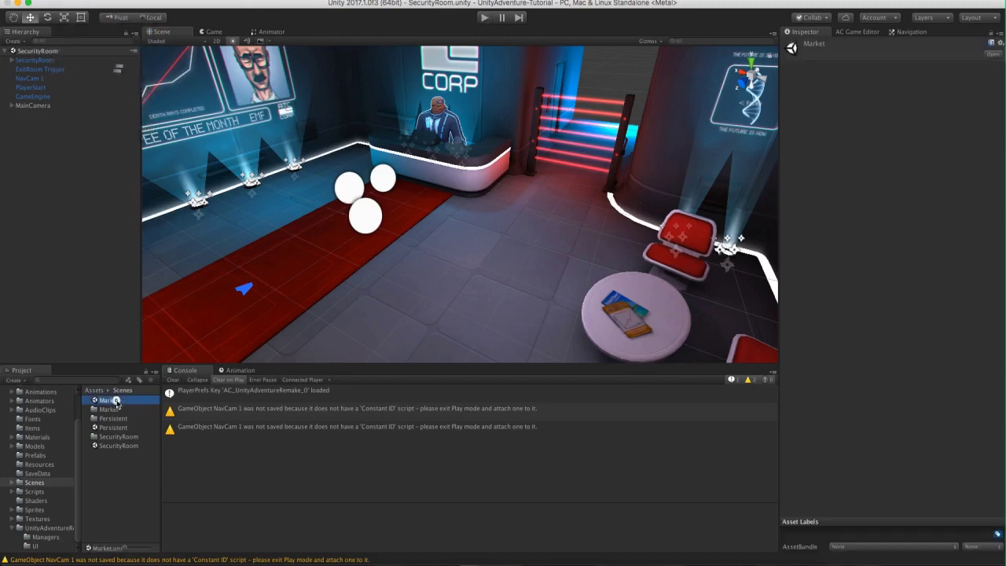
Add a Hotspot logic prefab to the Market scene from the Scene manager.
middle_click_drag(437, 171, 439, 189)
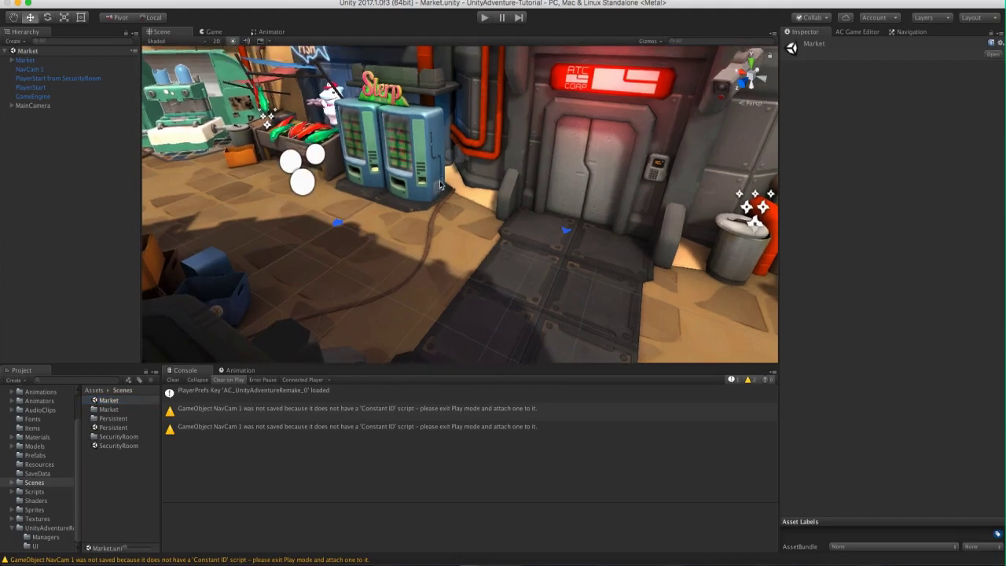
right_click_drag(439, 180, 541, 187)
scroll(531, 252, "up", 5)
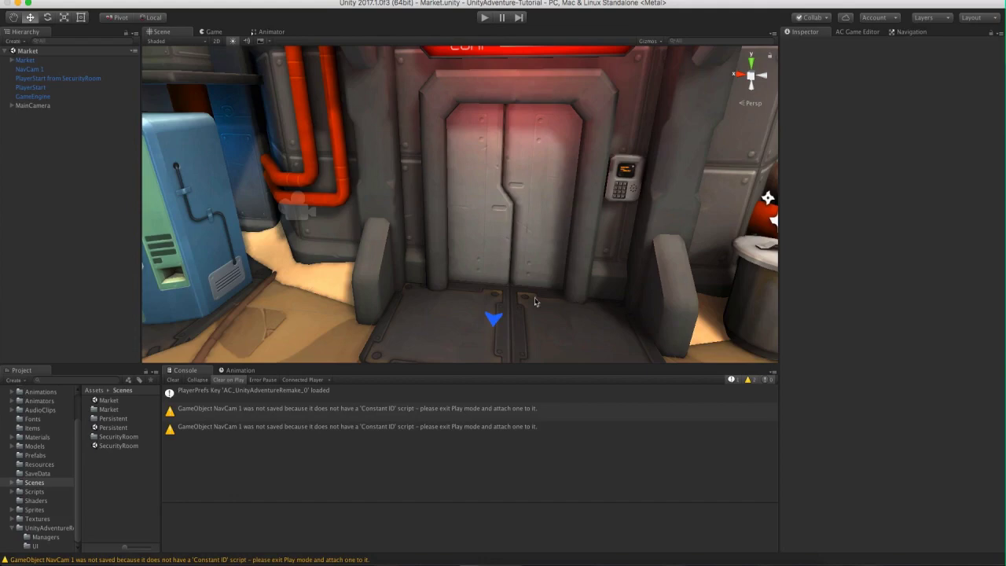
scroll(467, 271, "down", 5)
left_click(855, 31)
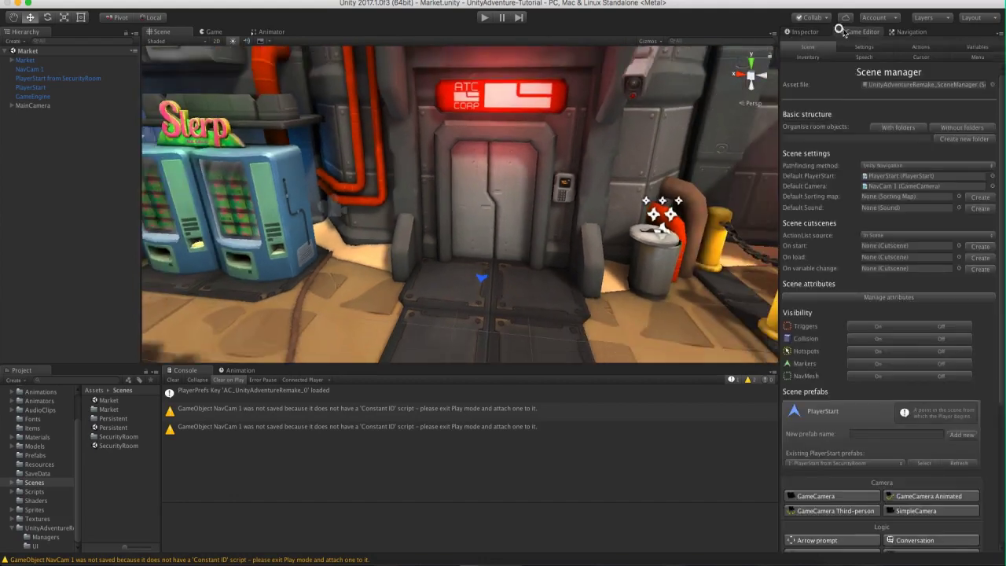
scroll(841, 161, "down", 5)
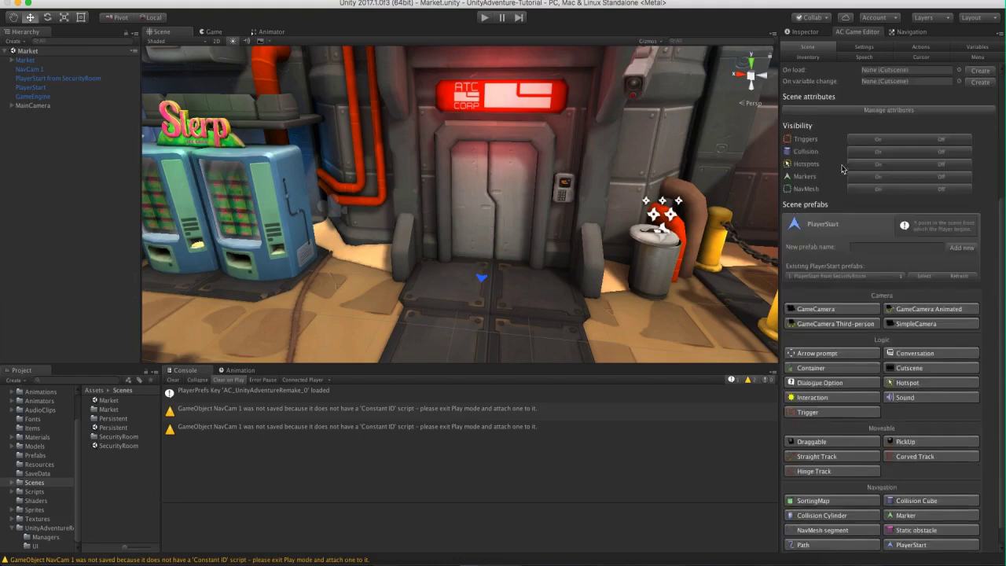
scroll(873, 307, "down", 2)
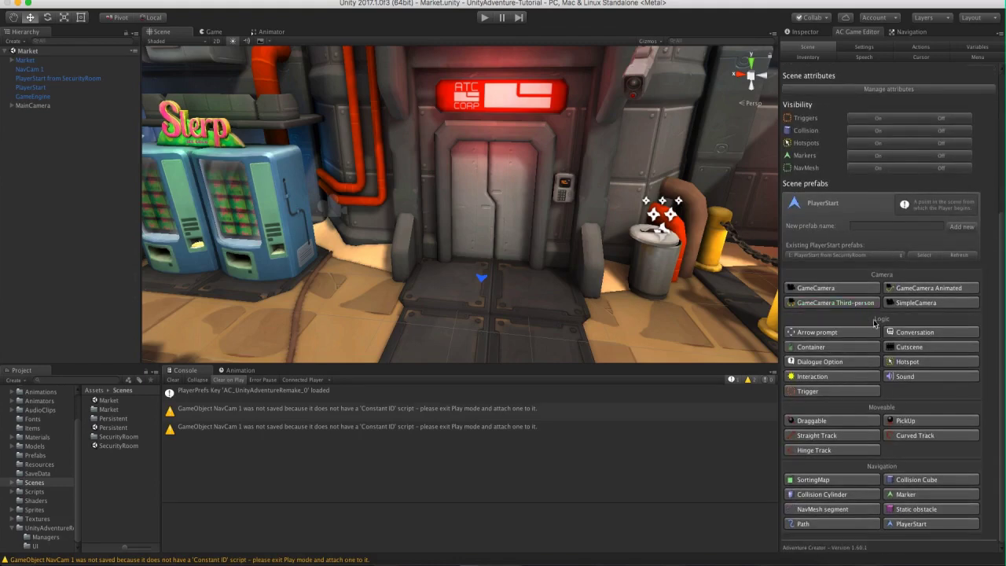
left_click(907, 361)
left_click(918, 365)
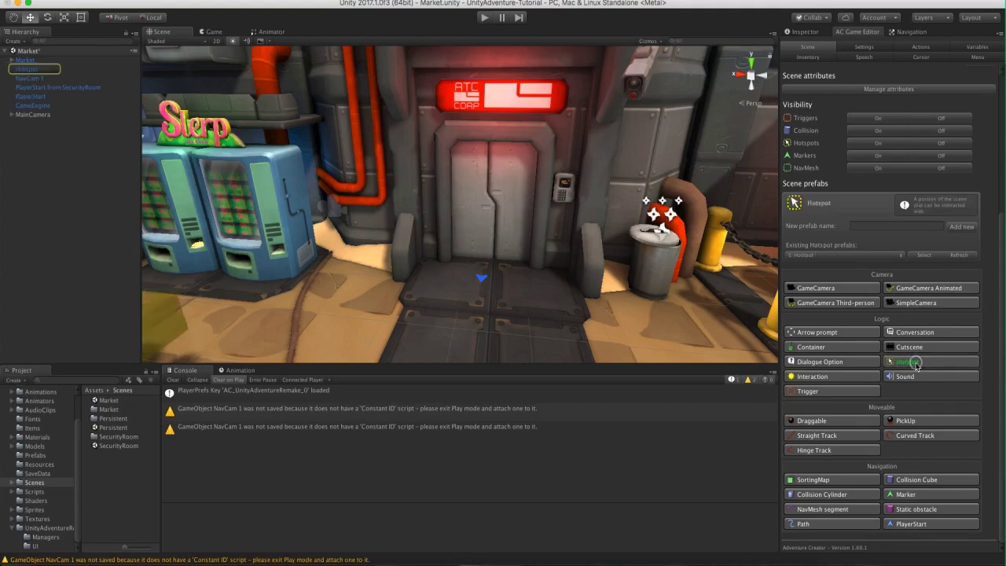
Rename the new Hotspot as Hotspot Door.
left_click(41, 68)
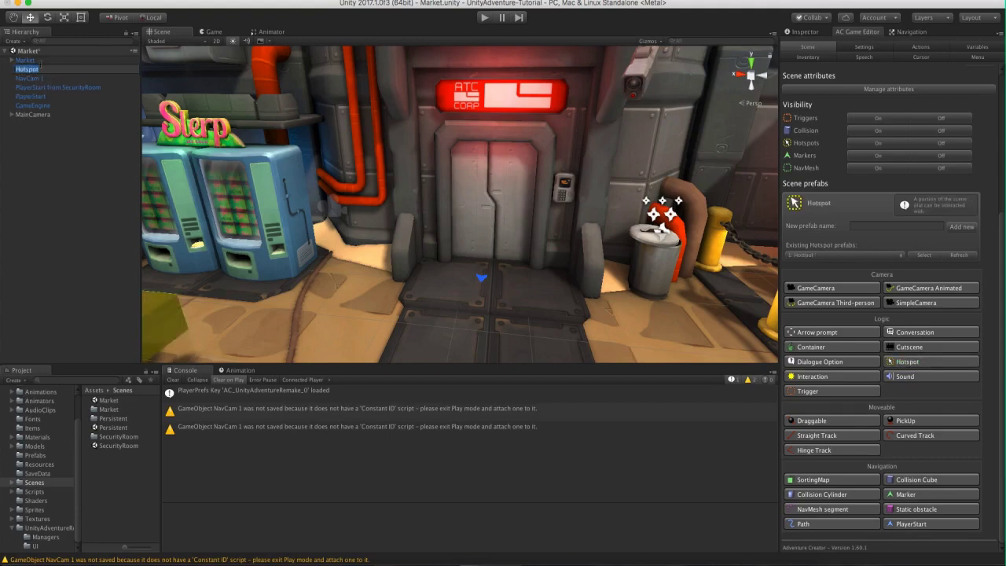
type("Door")
key("Return")
Move Hotspot Door onto the ATC Corp door and scale it taller to cover both door panels.
key("f")
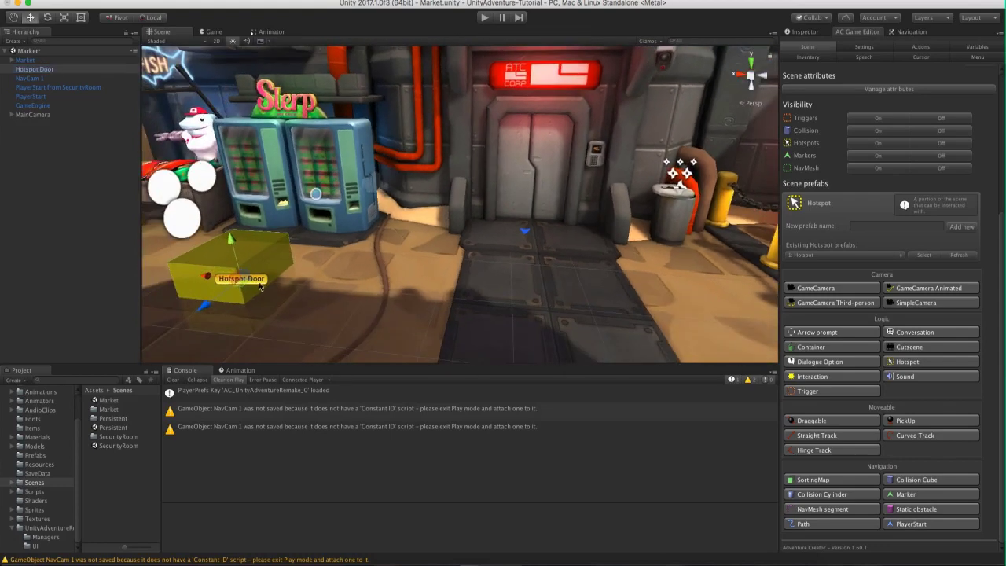
left_click_drag(237, 282, 510, 190)
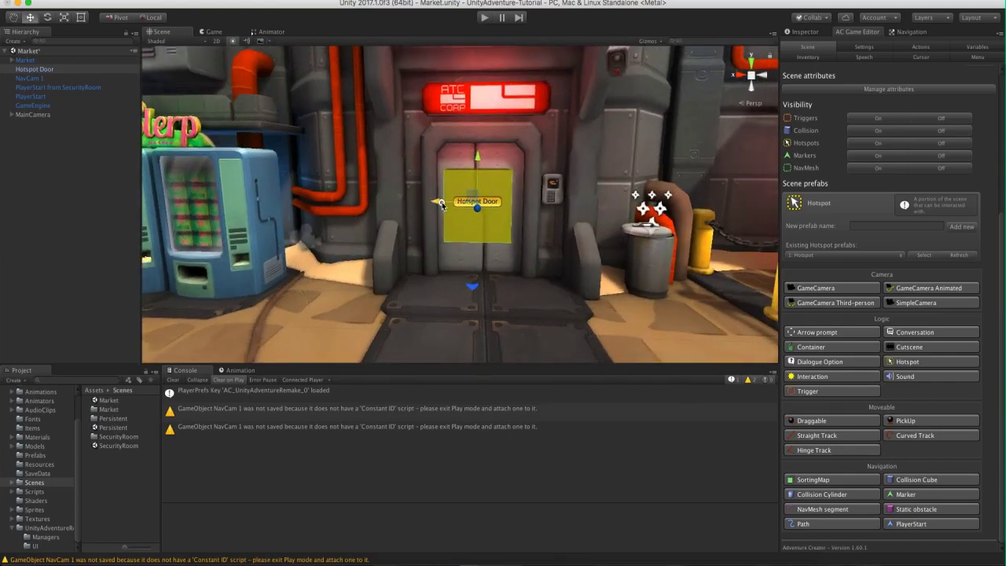
key("r")
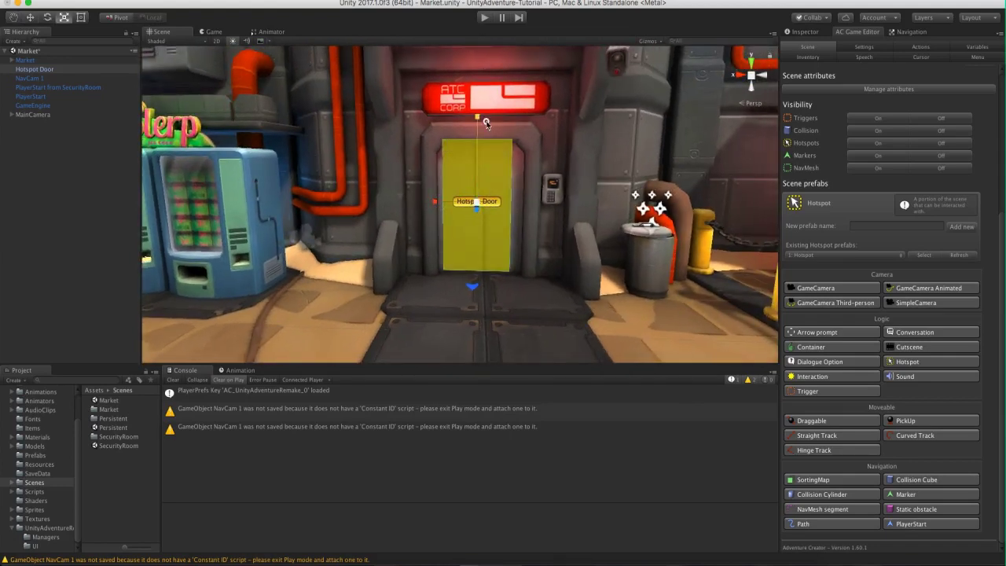
left_click_drag(446, 208, 414, 228, "alt")
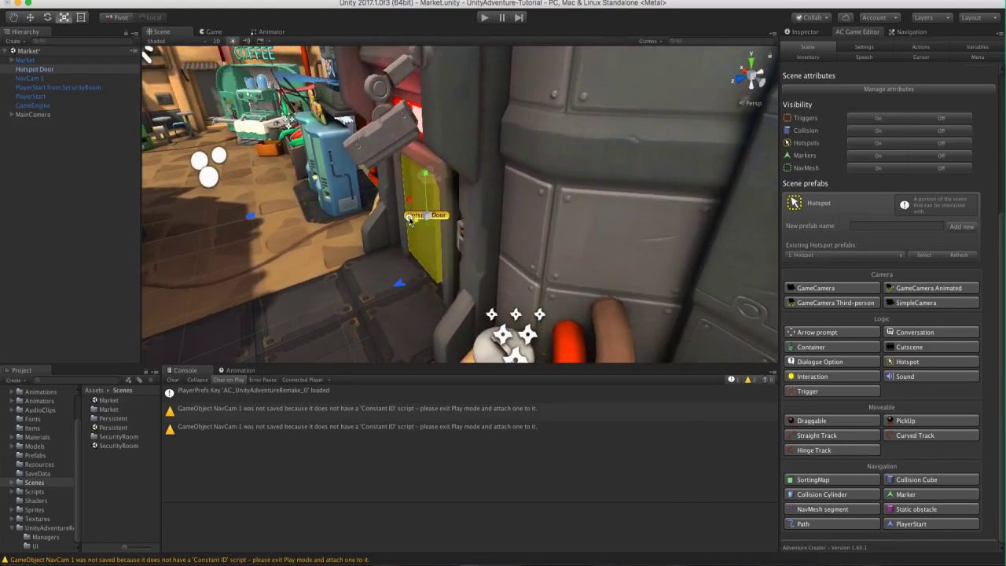
key("w")
left_click_drag(415, 227, 466, 224, "alt")
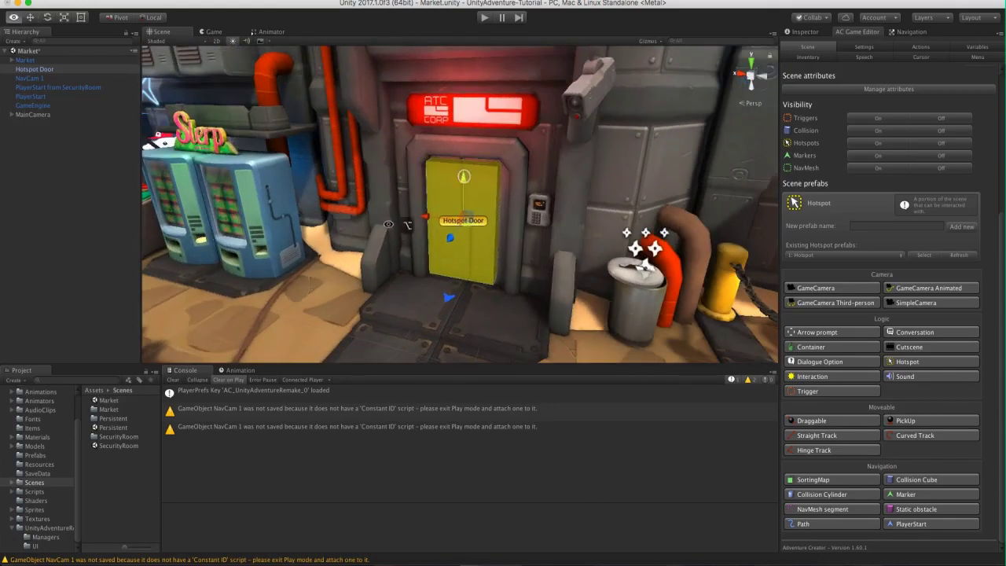
Play-test the Market scene by walking the player towards the ATC Corp door to check its Hotspot, and stop the game.
left_click_drag(407, 226, 408, 225, "alt")
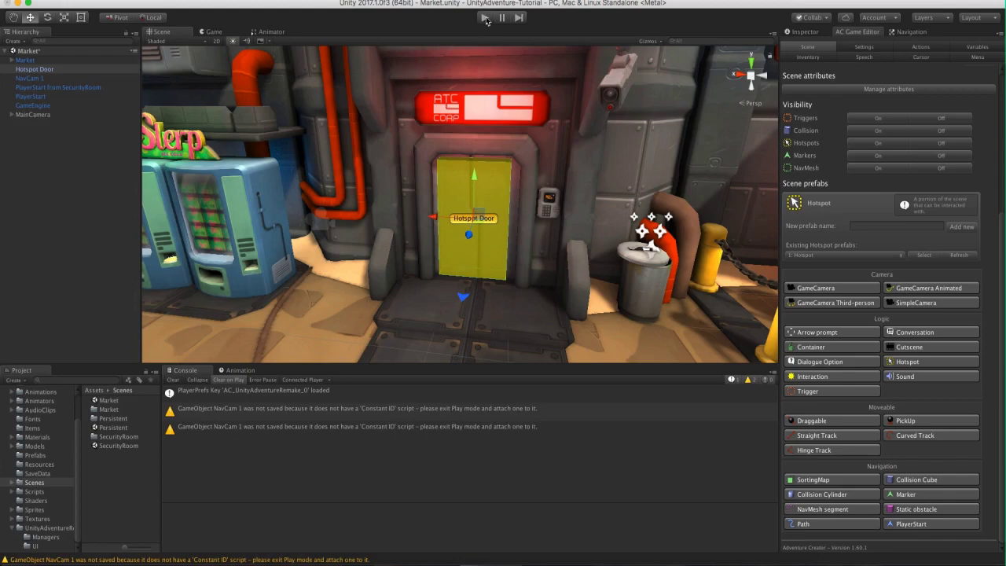
left_click(485, 18)
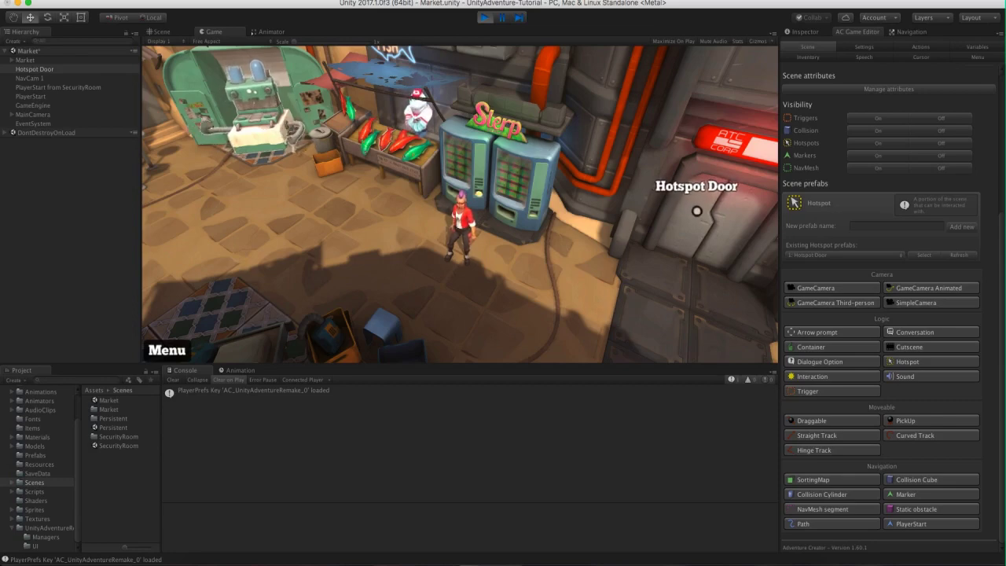
left_click(620, 284)
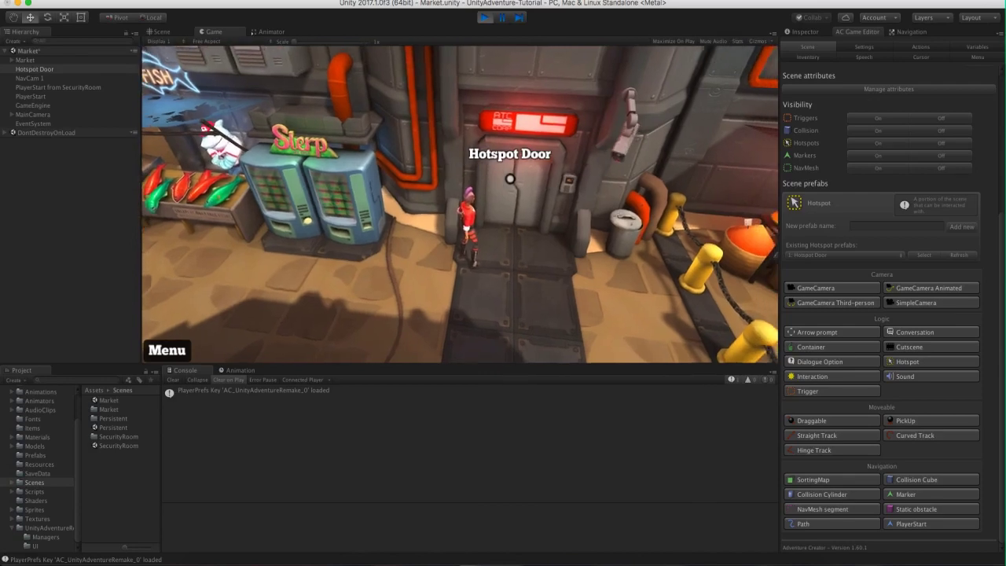
left_click(485, 16)
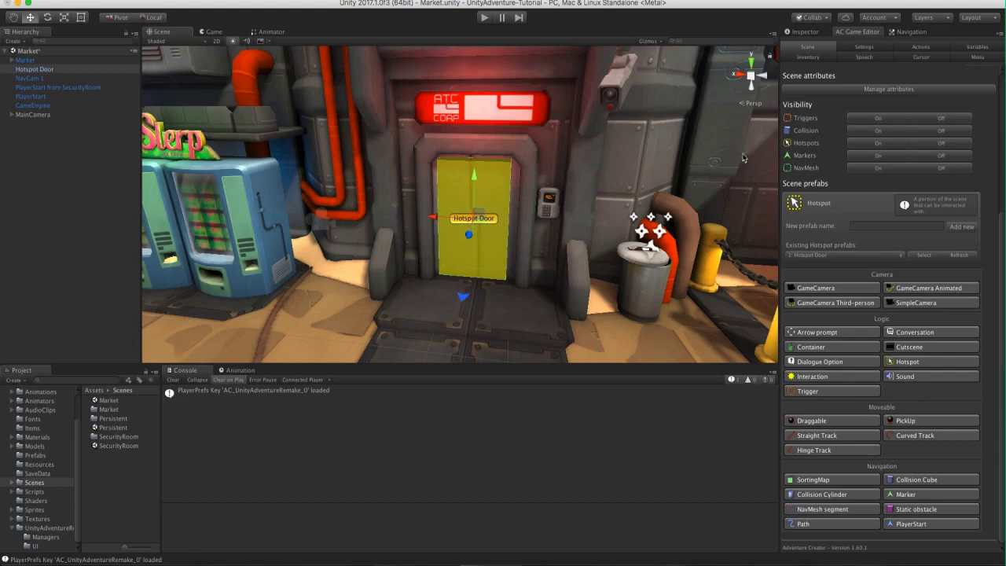
Set the display label of Hotspot Door to "Door".
left_click(801, 32)
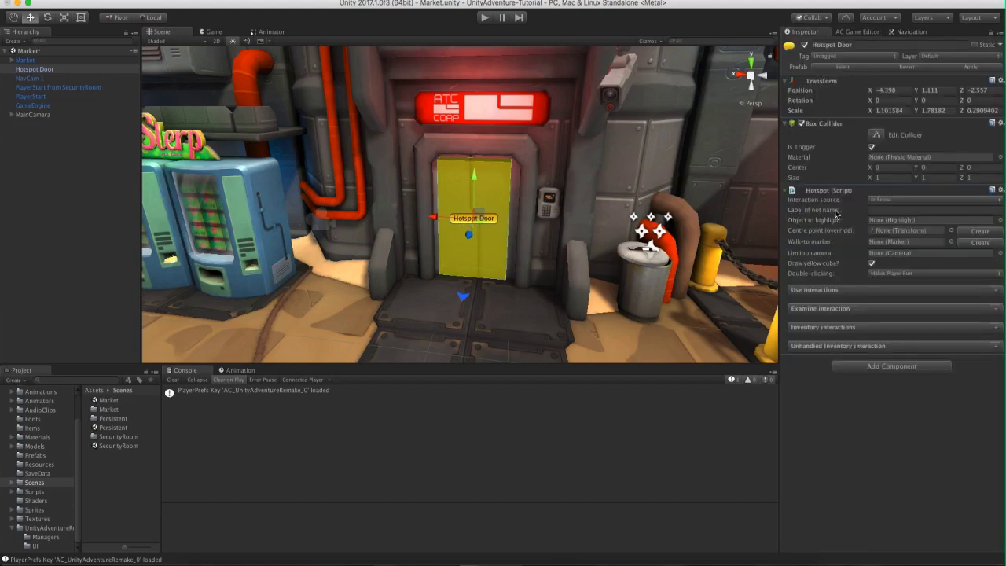
left_click(880, 203)
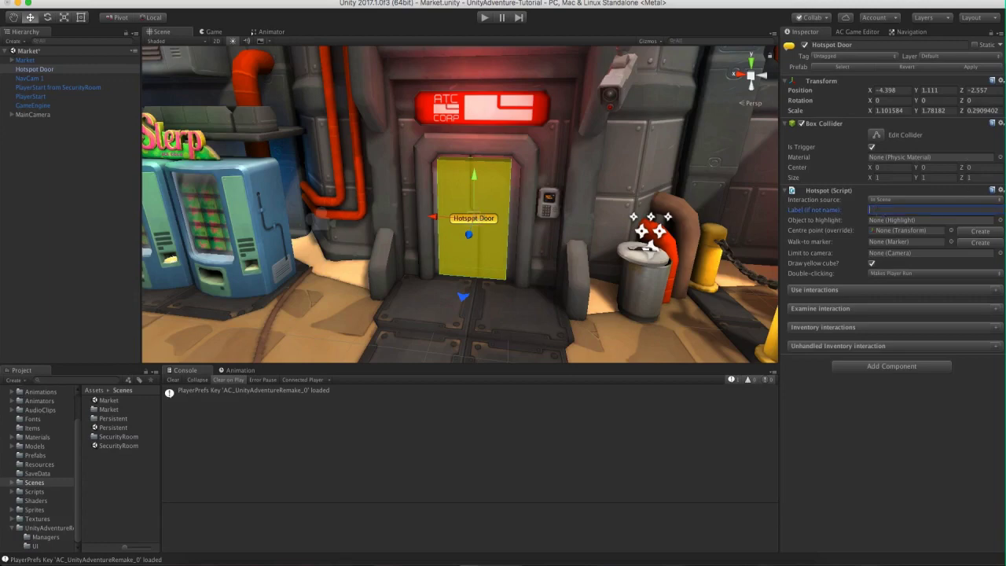
type("Door")
left_click(493, 230)
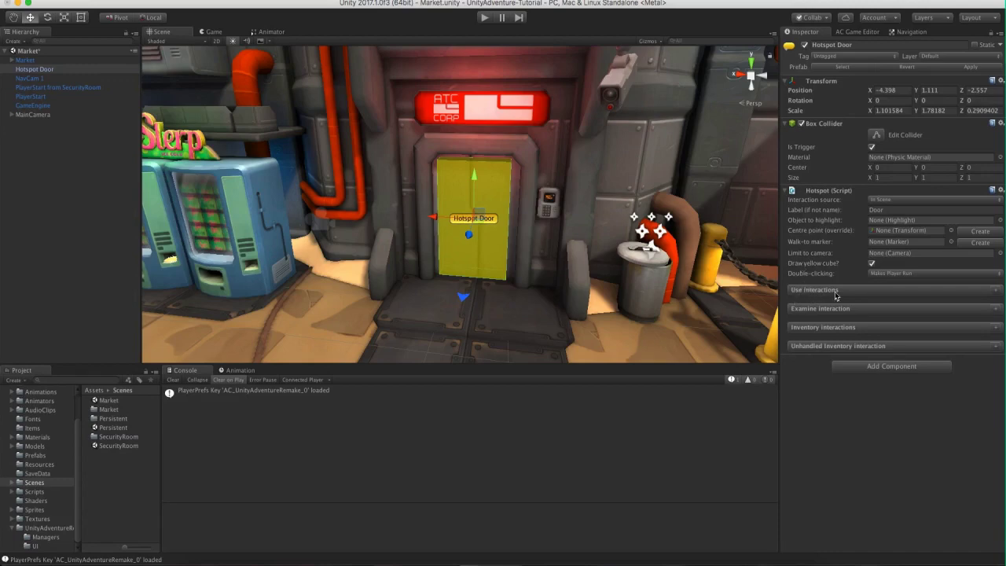
Add a Use interaction to Hotspot Door, keeping Use as its cursor icon.
left_click(996, 295)
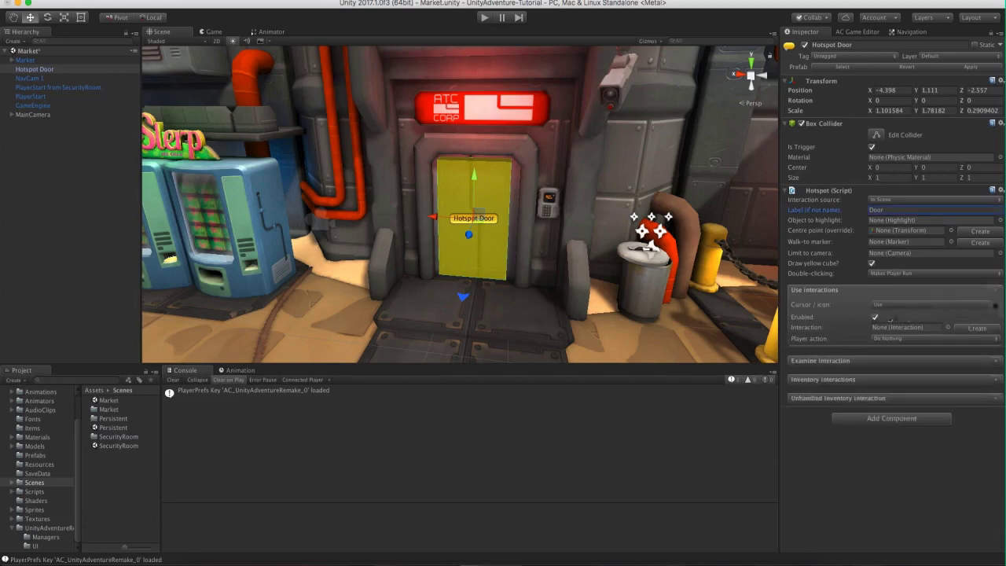
left_click(899, 310)
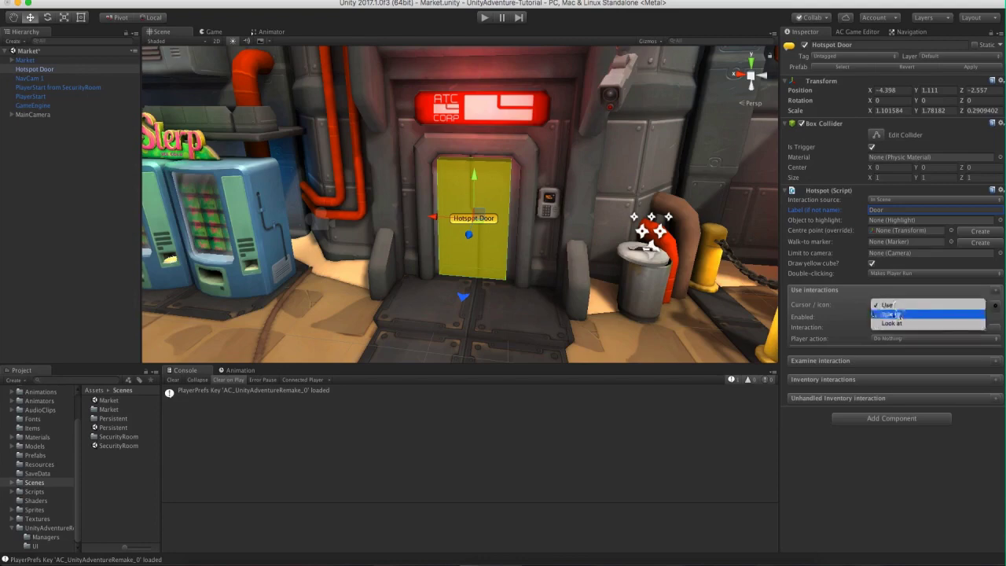
left_click(830, 311)
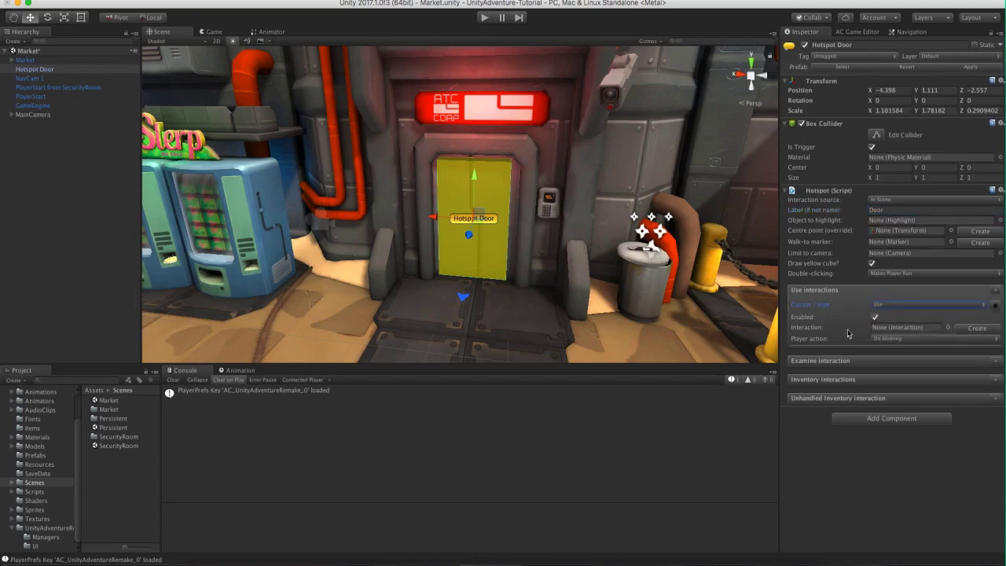
left_click(815, 331)
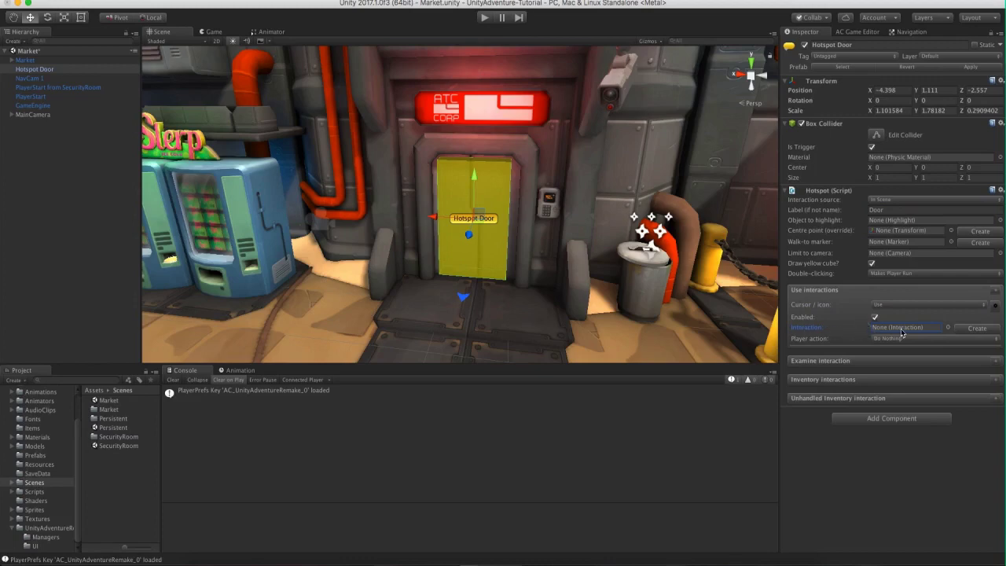
Create a Use interaction for the door hotspot and nest it under Hotspot Door in the hierarchy.
left_click(975, 329)
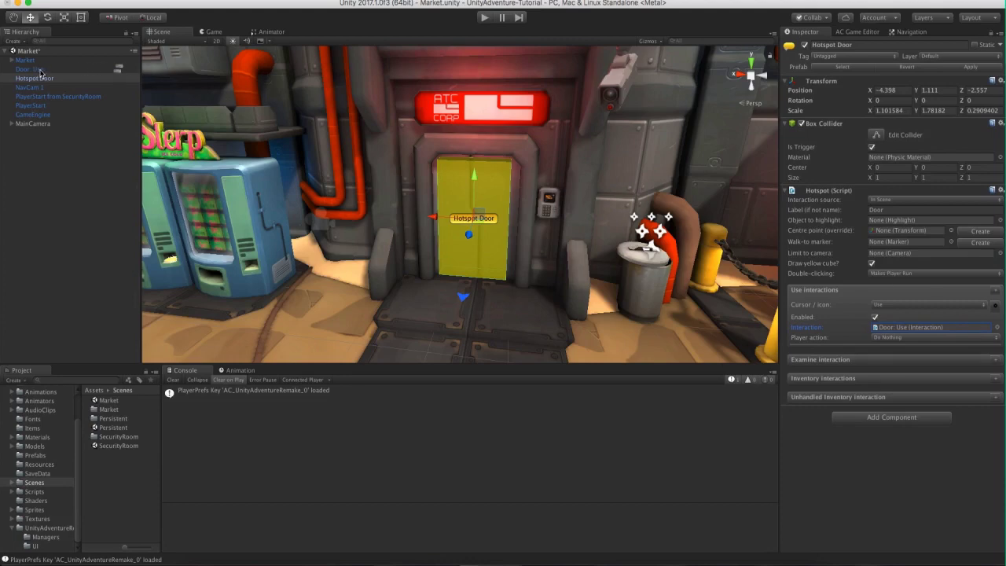
left_click_drag(41, 72, 47, 80)
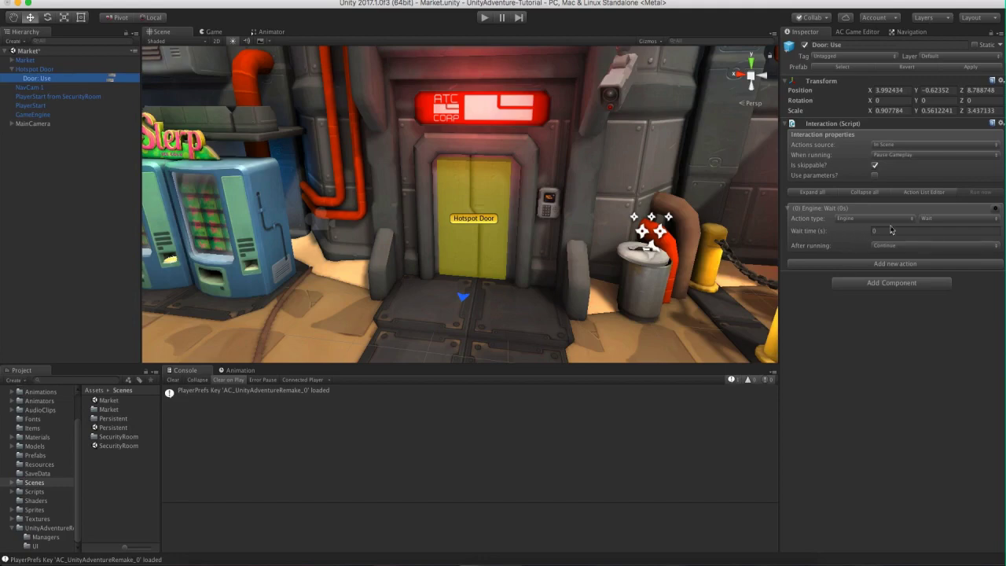
Open the door's Use interaction in the ActionList Editor and dock that editor alongside the scene view.
left_click(934, 193)
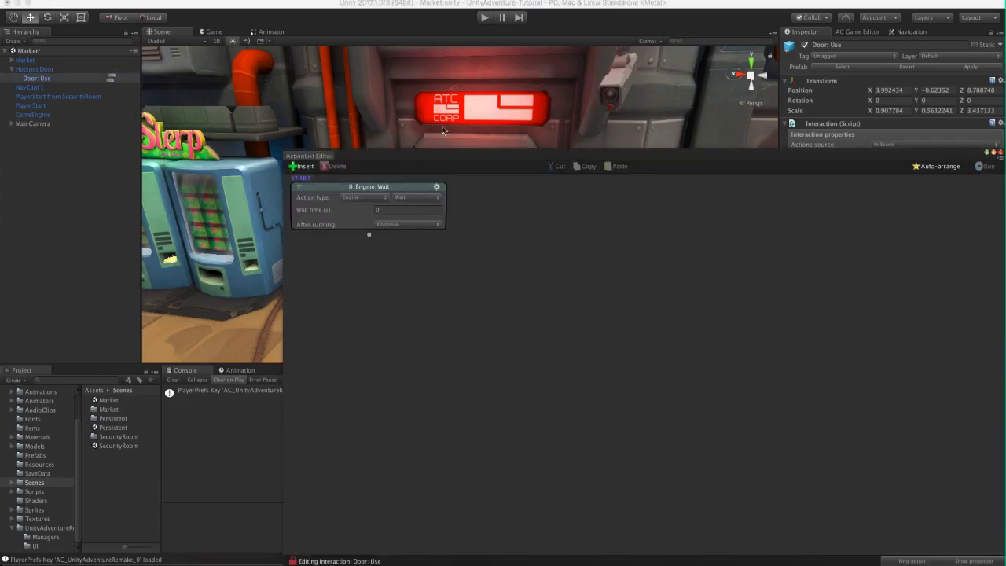
left_click_drag(416, 151, 323, 41)
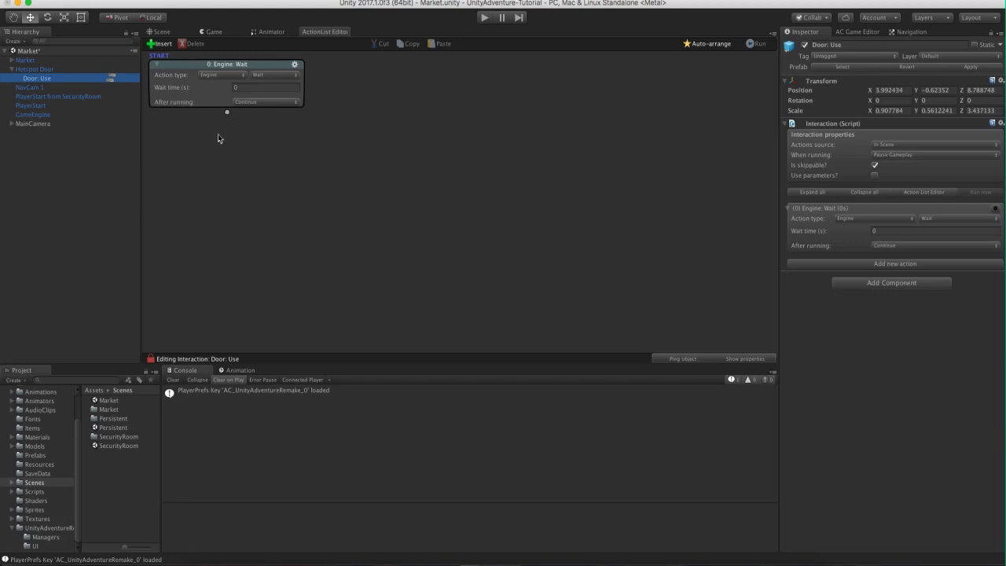
Make the interaction's first action a Camera: Fade of type Fade Out that waits until it finishes.
left_click(218, 77)
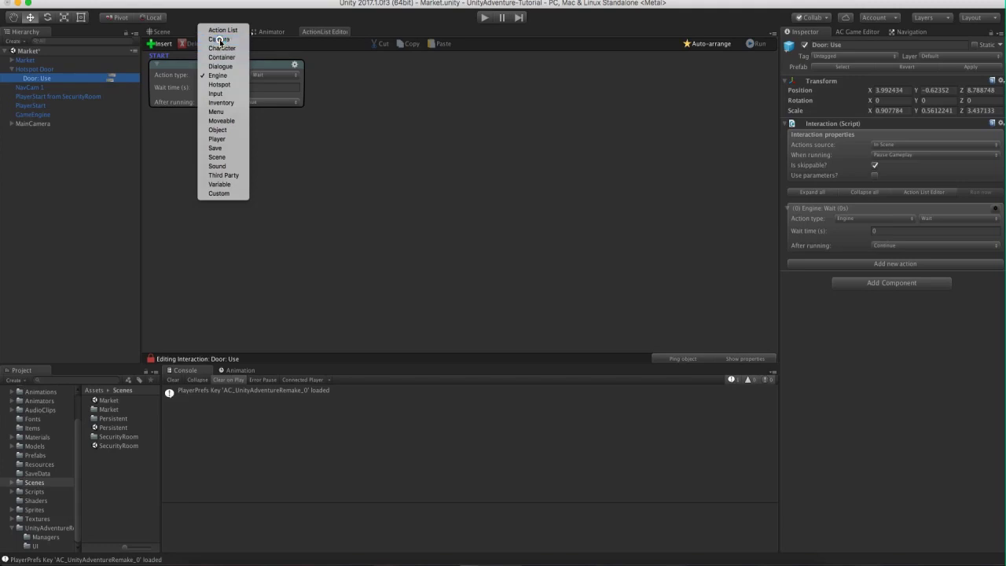
left_click(218, 39)
left_click(267, 75)
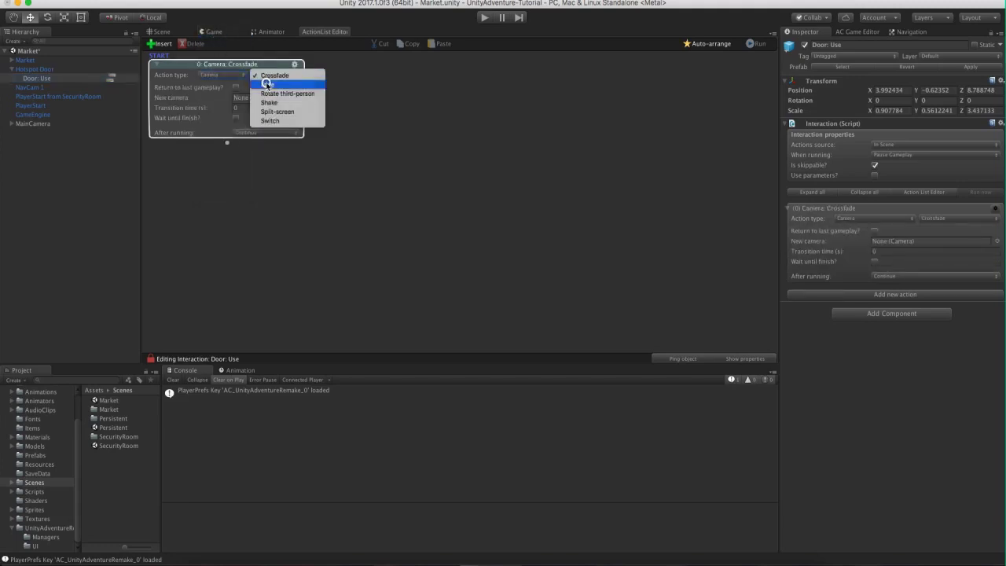
left_click(265, 84)
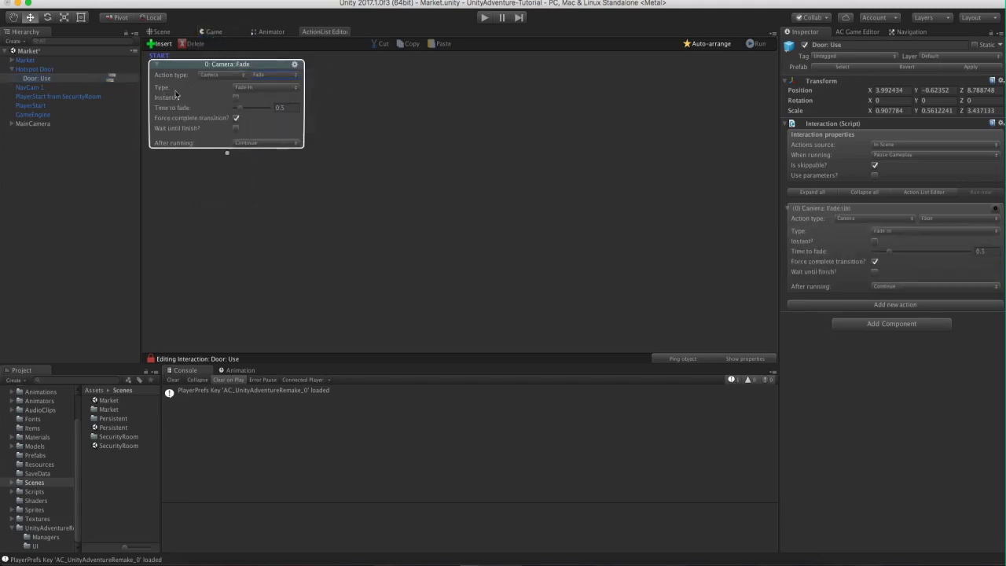
left_click(252, 87)
left_click(257, 98)
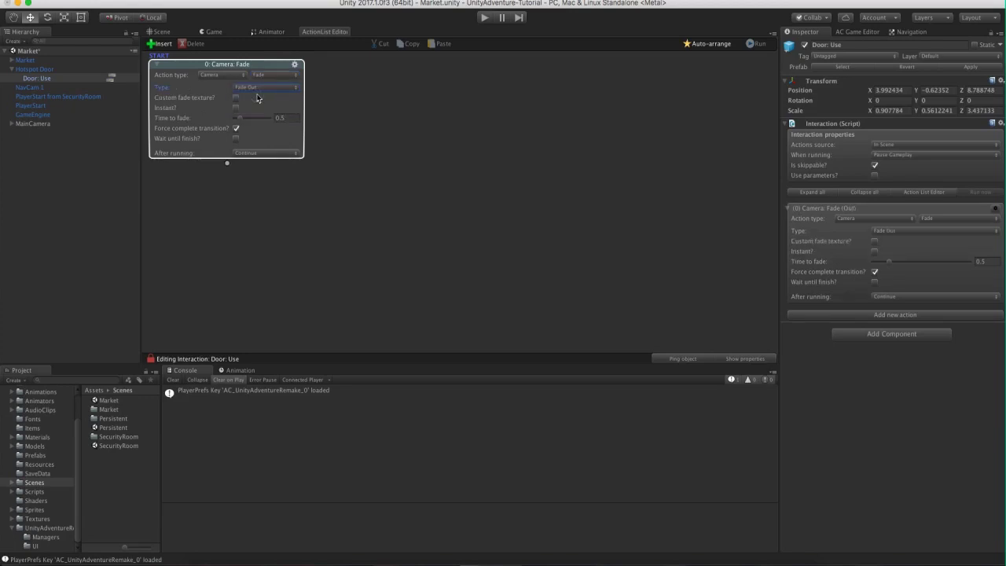
left_click(236, 139)
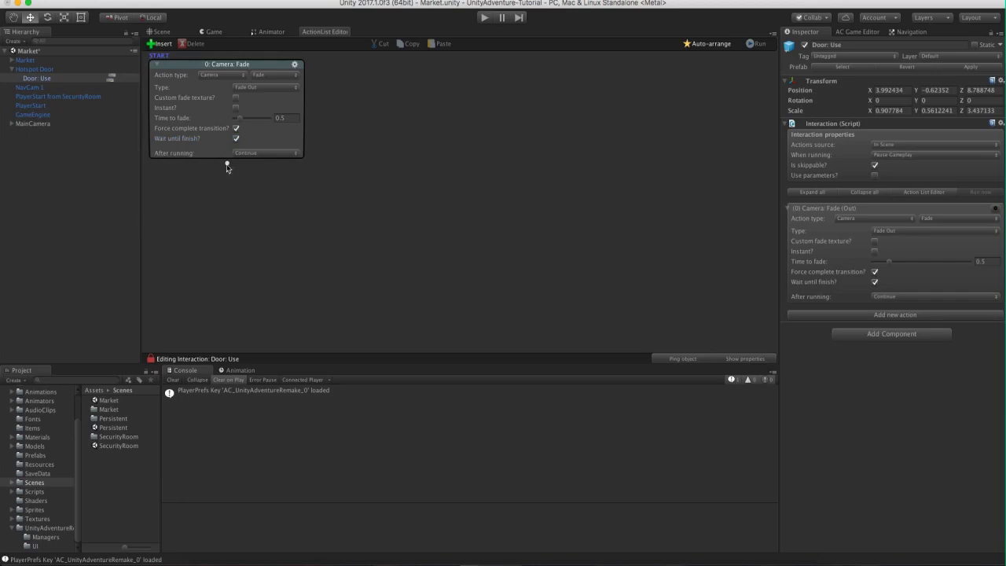
Chain a Scene: Switch action after the camera fade and place its node just below the fade node.
left_click_drag(228, 165, 405, 196)
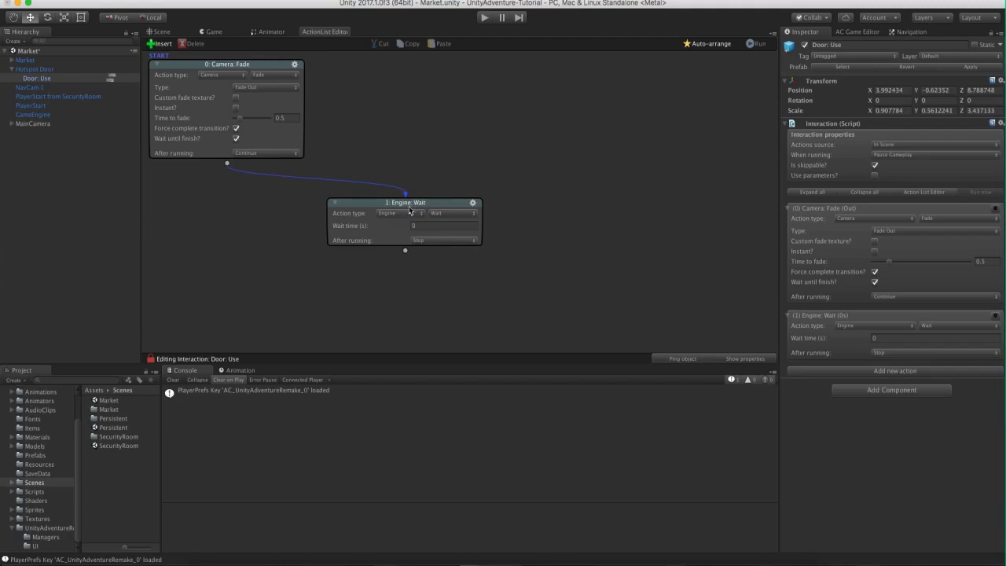
left_click_drag(409, 210, 395, 202)
left_click(389, 212)
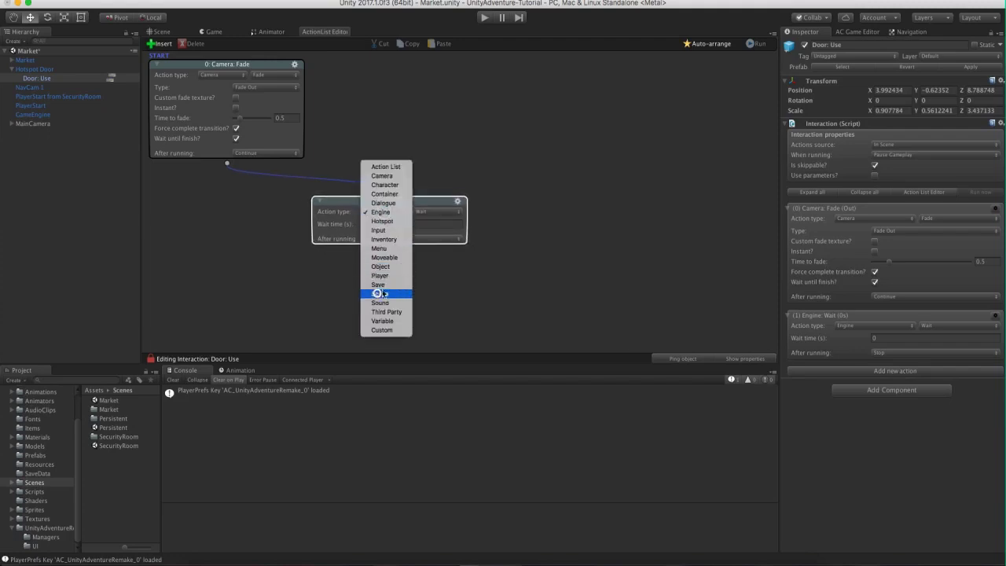
left_click(379, 293)
left_click(429, 211)
left_click(425, 209)
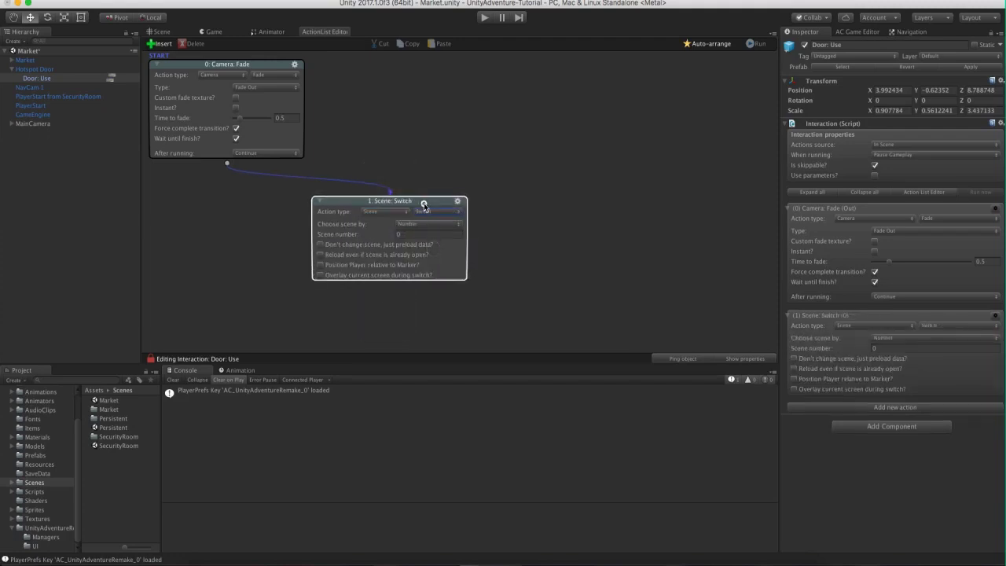
left_click_drag(424, 206, 283, 199)
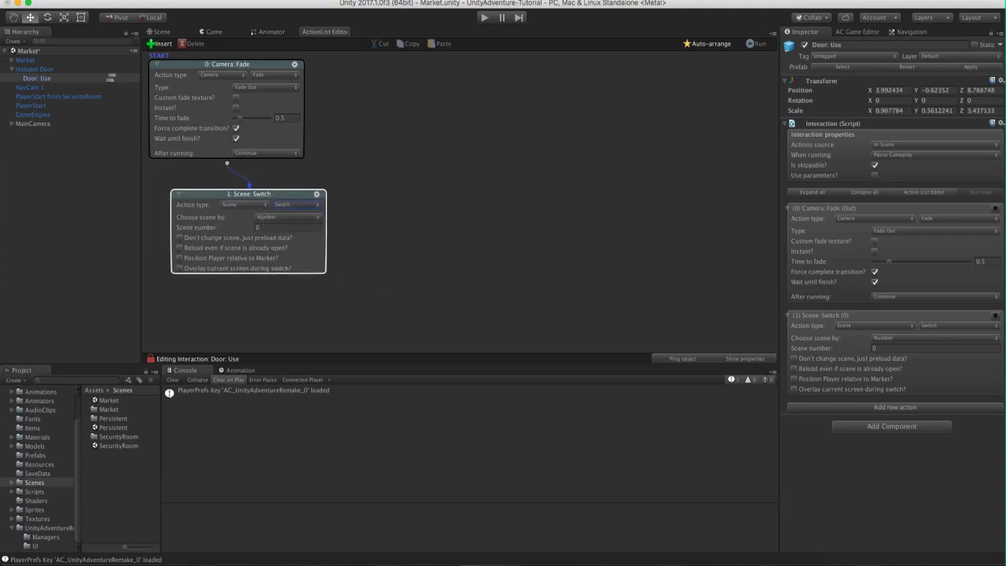
Set the Scene: Switch action to choose the scene by name, SecurityRoom, and align its node under the fade node.
left_click(284, 217)
left_click(271, 226)
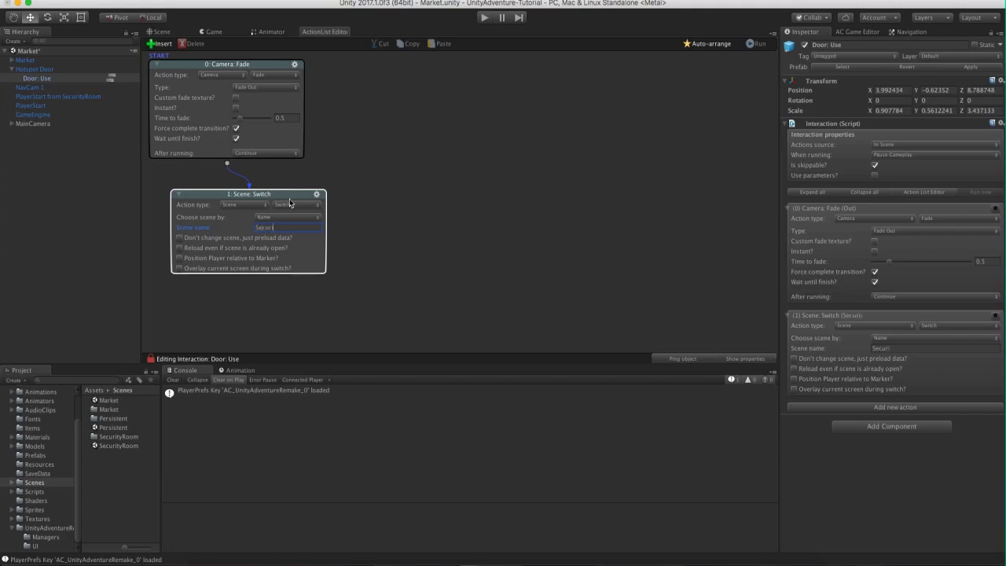
type("SecurityRoom")
left_click_drag(286, 195, 275, 190)
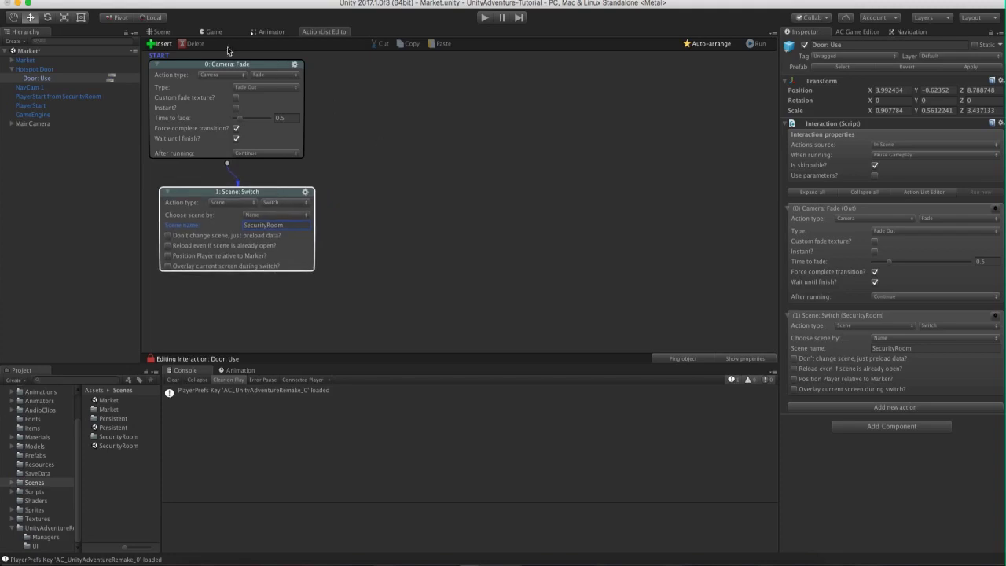
Play-test the Market scene by using the door to enter the security room, and stop the game.
left_click(170, 31)
left_click(485, 18)
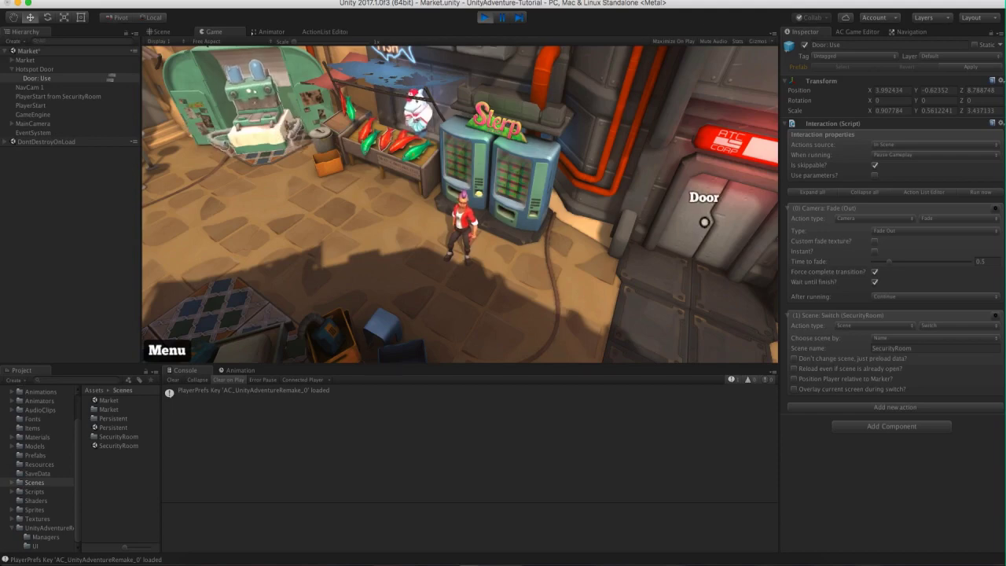
left_click(704, 222)
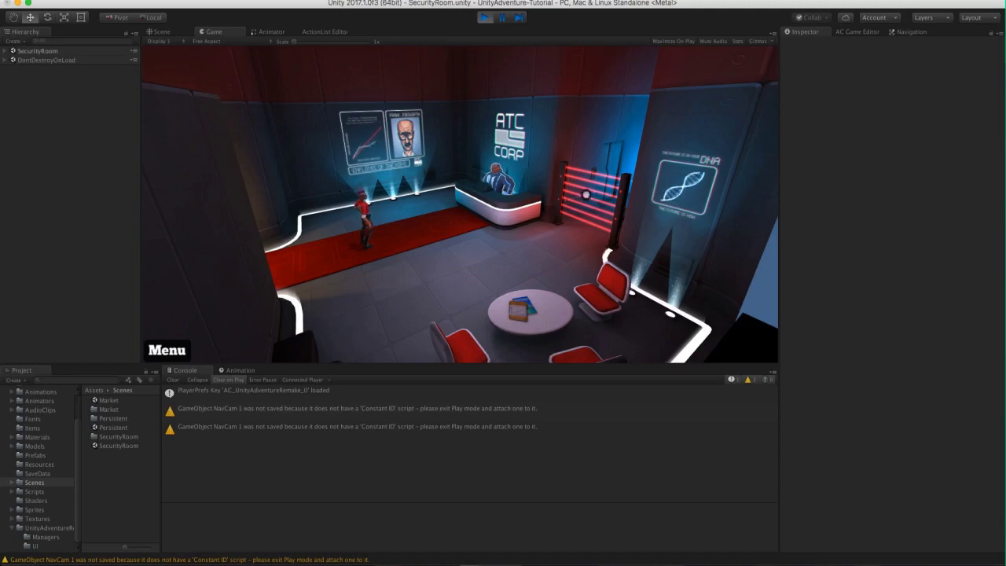
left_click(485, 18)
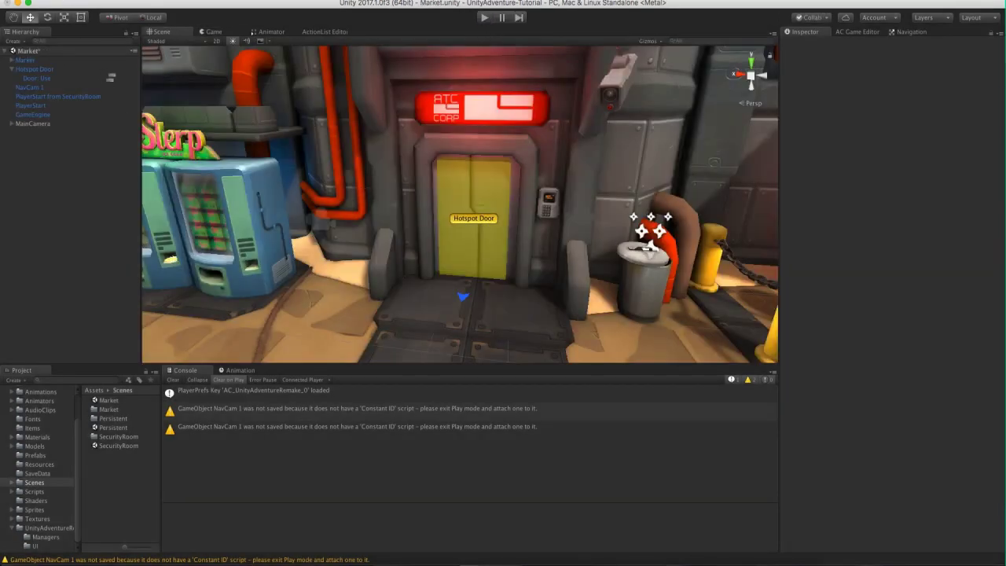
Save the Market scene and open the SecurityRoom scene.
left_click(66, 2)
left_click(71, 31)
double_click(118, 445)
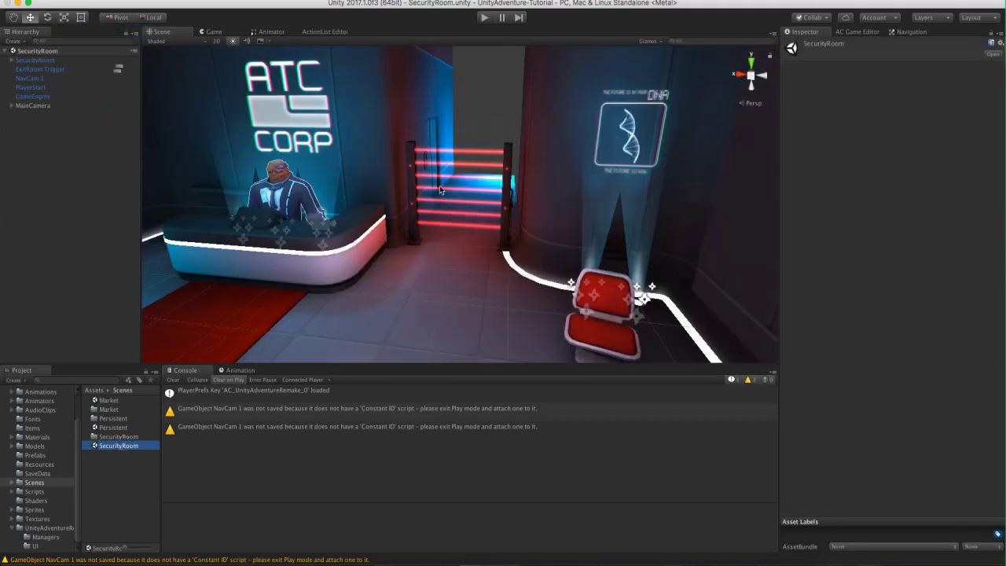
Add a PlayerStart to the SecurityRoom scene and name it "PlayerStart from Market".
left_click_drag(450, 183, 394, 193, "alt")
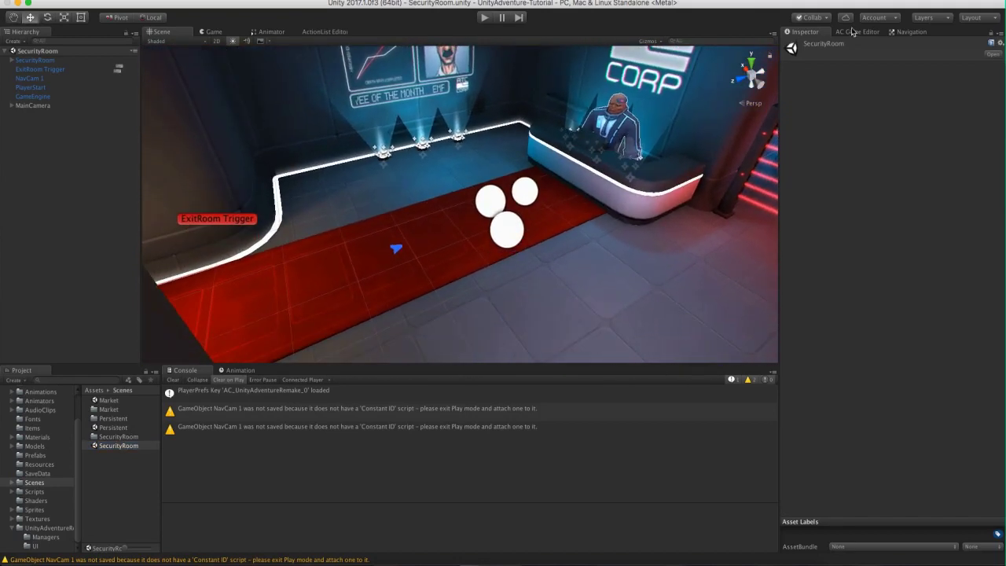
left_click(855, 31)
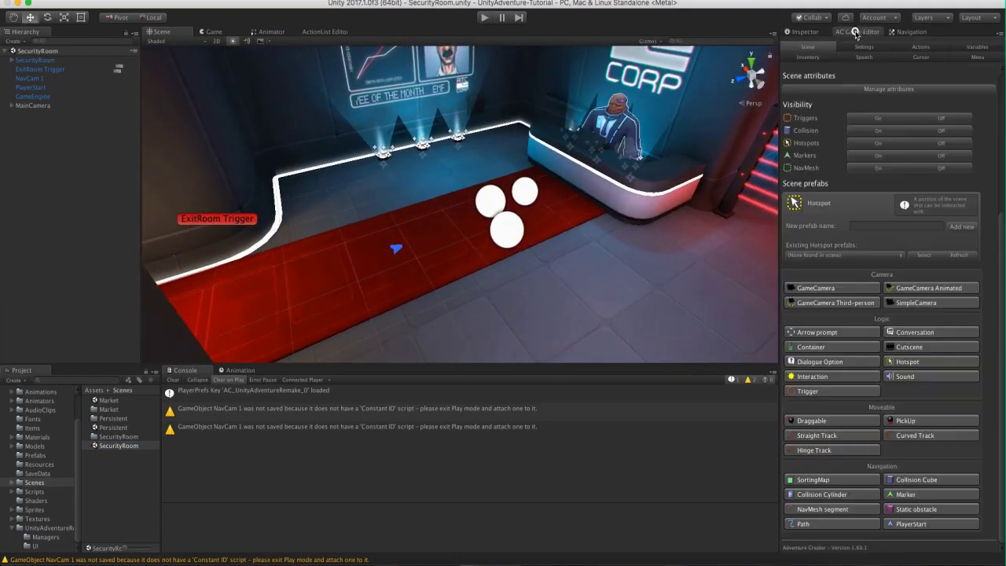
left_click(911, 524)
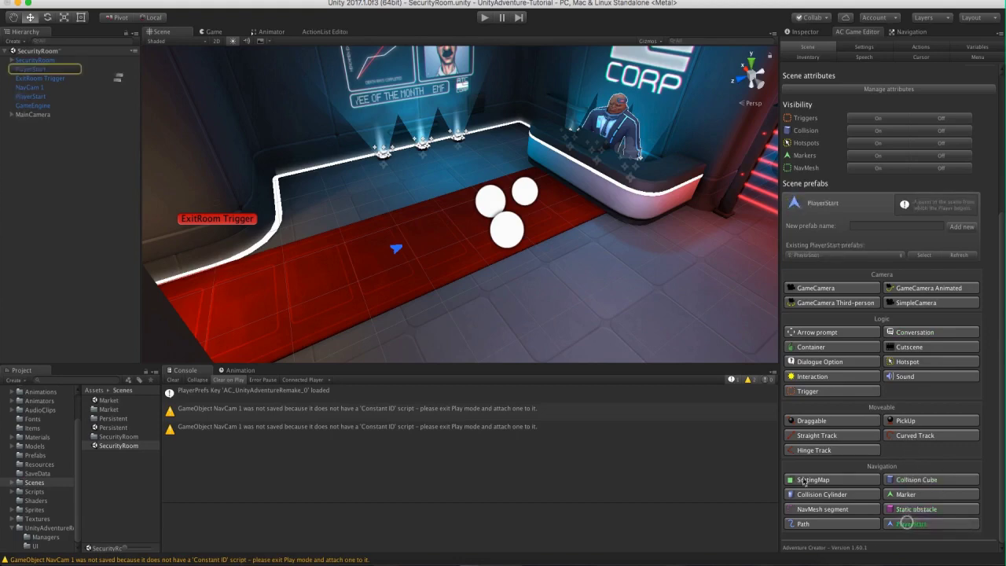
key("Return")
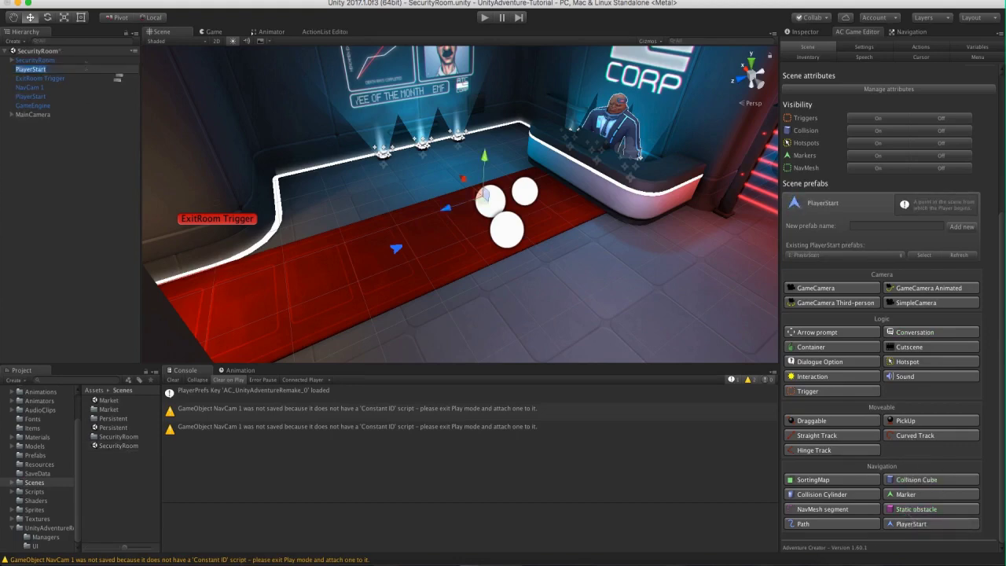
type("from Market")
key("Return")
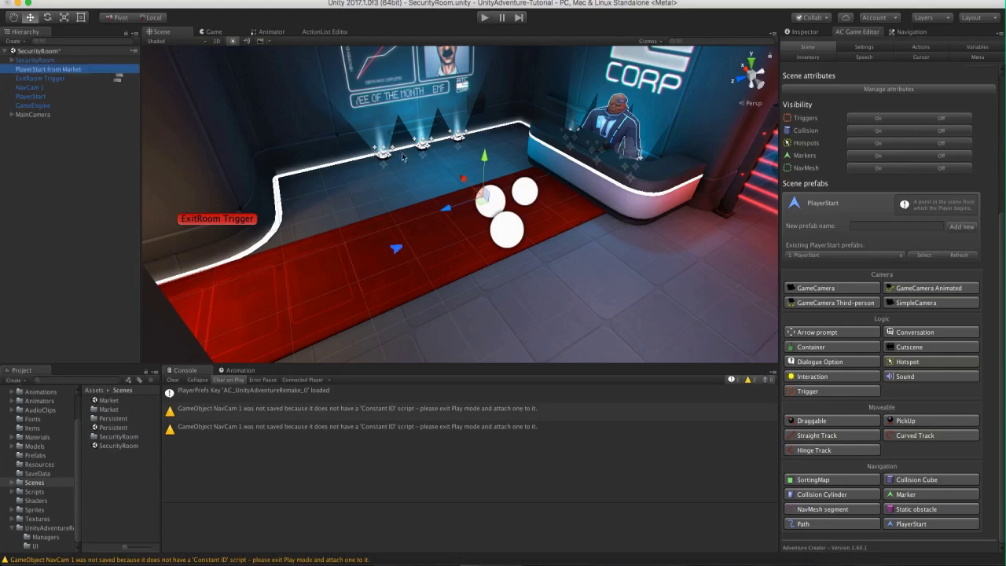
Place PlayerStart from Market on the red carpet near ExitRoom Trigger, at about X -0.6, Z 3.25, rotated -180 on Y to face the room.
left_click_drag(483, 203, 408, 287)
key("alt")
key("e")
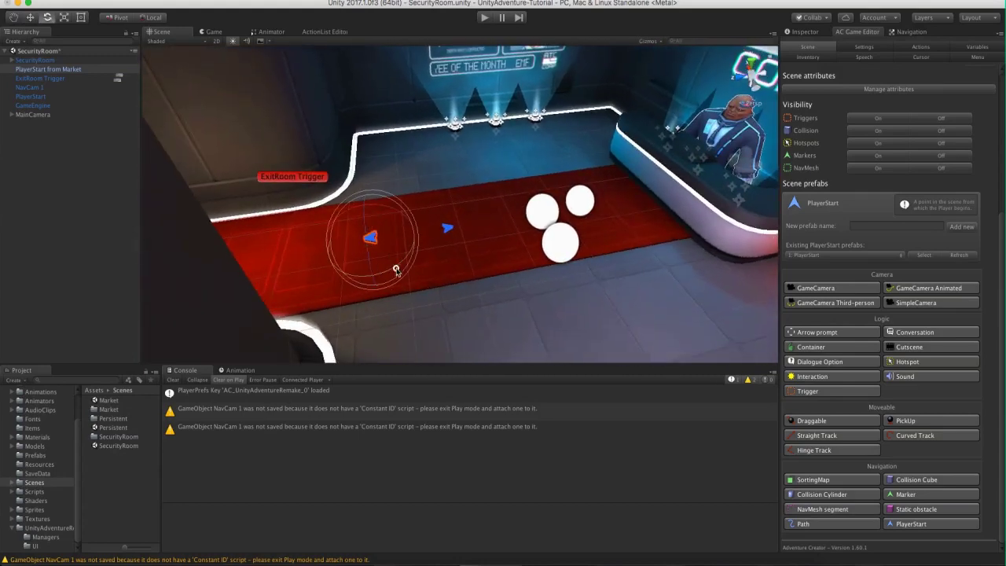
left_click(49, 81)
key("f")
left_click(48, 69)
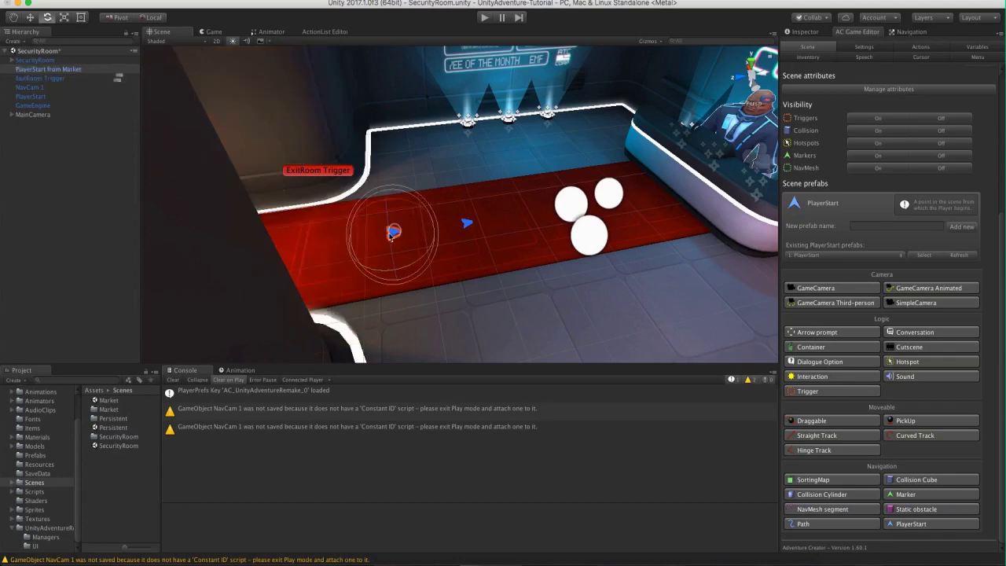
left_click(31, 18)
mouse_move(435, 229)
left_mouse_down()
mouse_move(448, 227)
mouse_move(442, 235)
left_mouse_up()
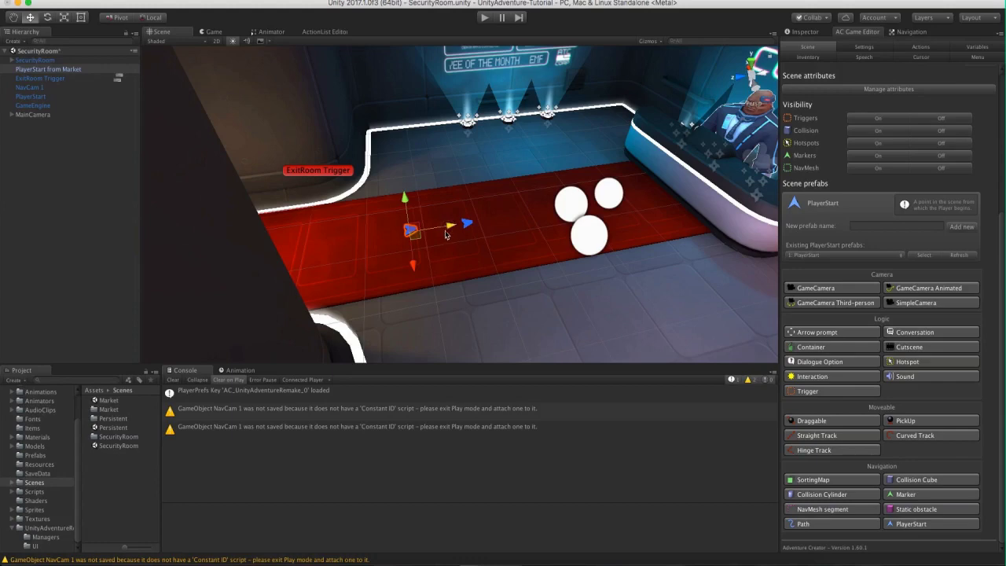
Set PlayerStart from Market to activate by previous scene name, using Market.
left_click(804, 33)
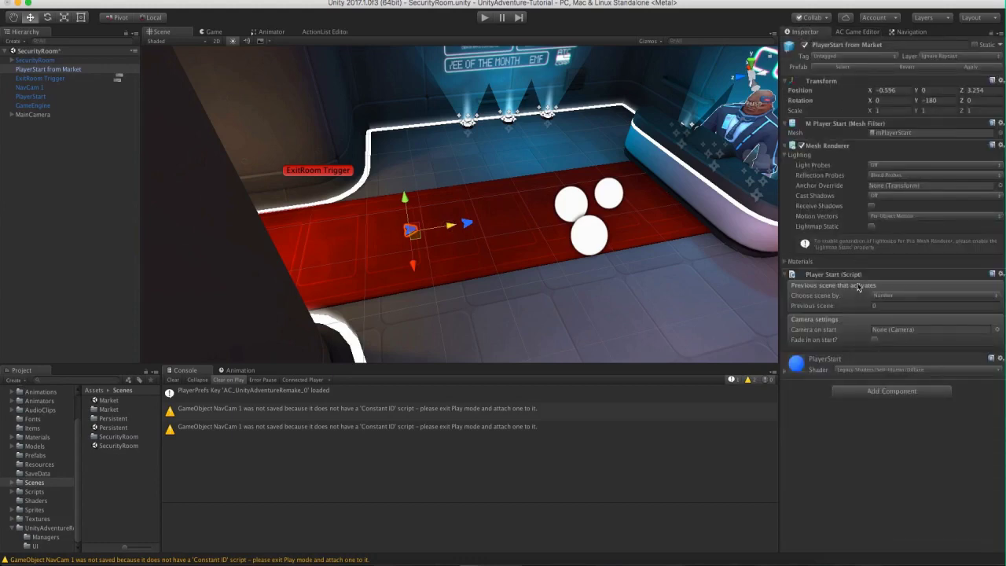
left_click(877, 296)
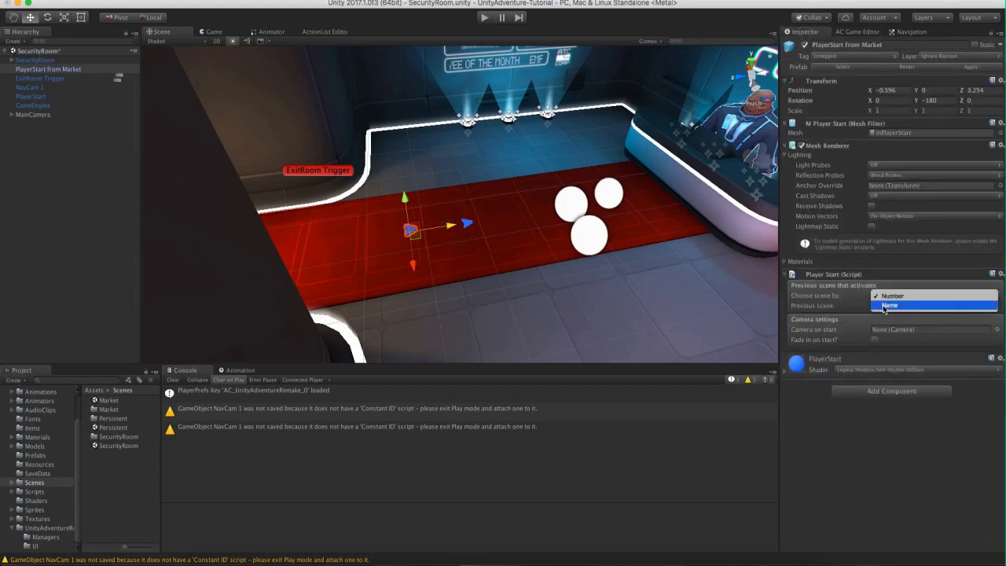
left_click(883, 306)
left_click(883, 305)
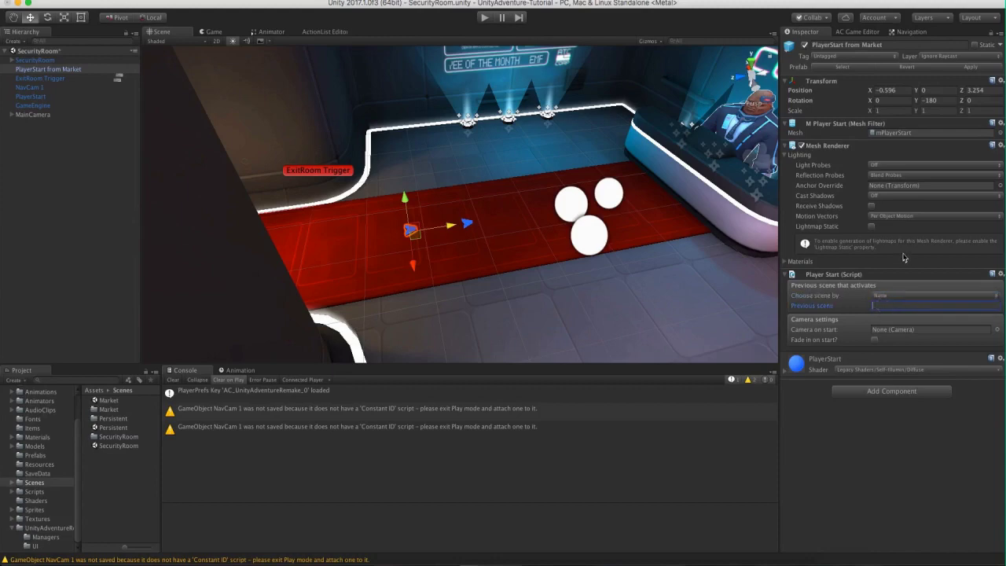
type("Market")
Assign NavCam 1 as the player start's camera on start and enable fading in on start.
left_click(996, 333)
left_click(580, 157)
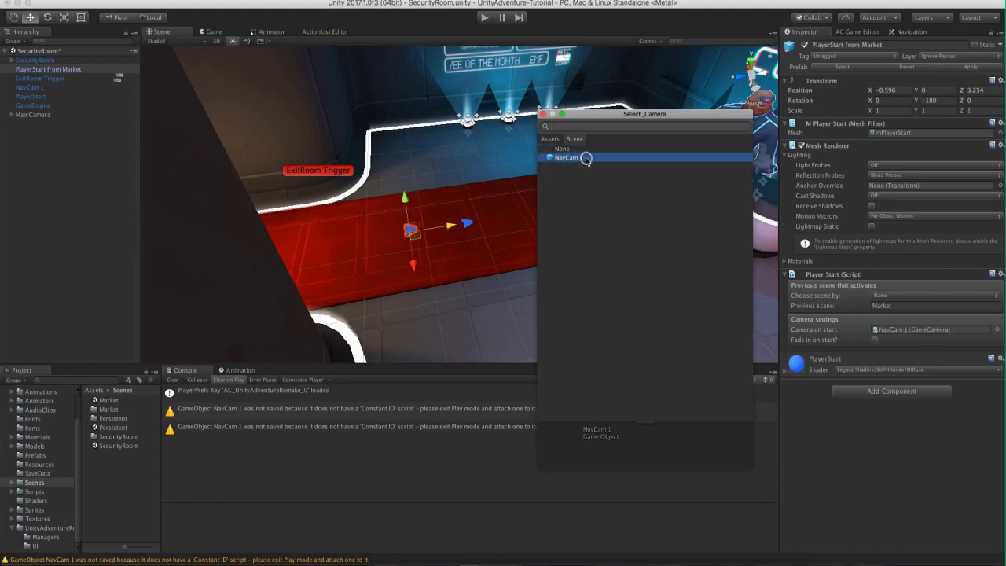
double_click(579, 159)
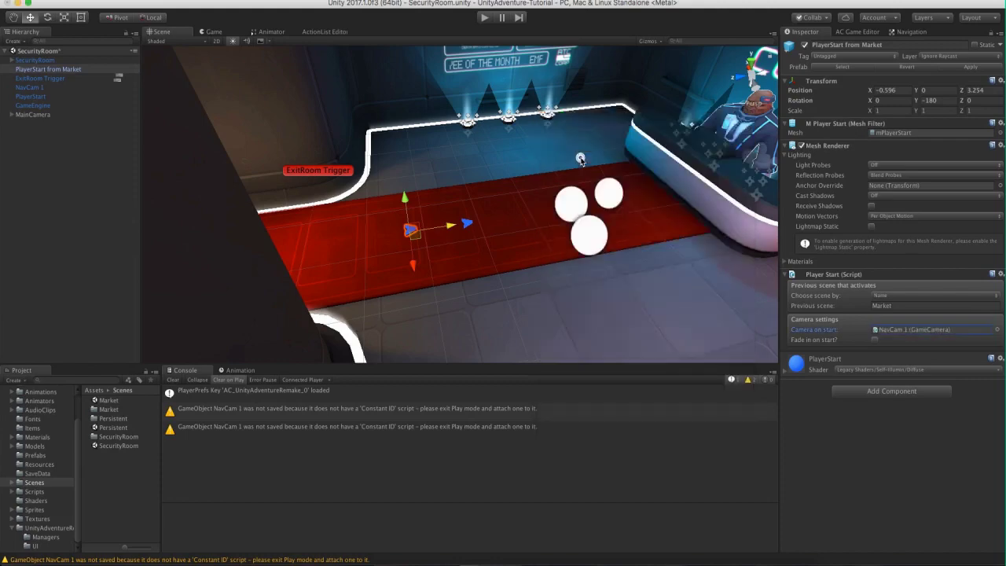
left_click(874, 340)
Save the SecurityRoom scene and reopen the Market scene.
left_click(63, 0)
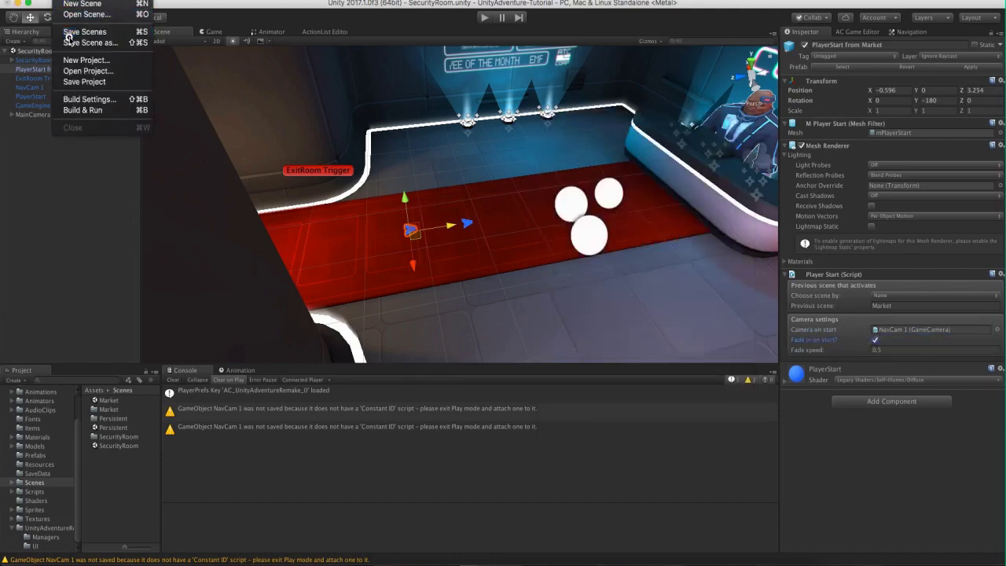
left_click(125, 353)
double_click(122, 401)
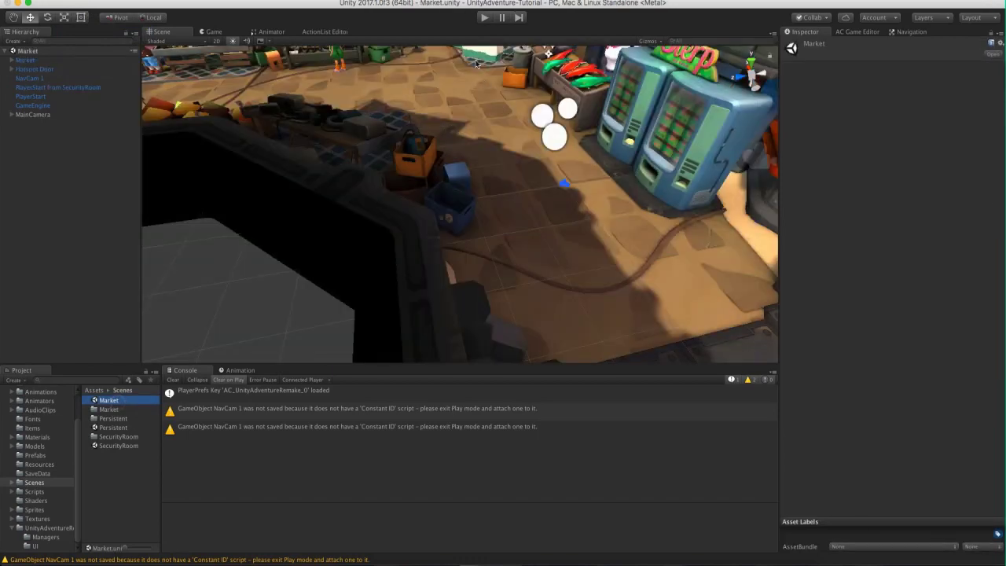
Play-test the Market scene, going through the door to SecurityRoom, back out over the red carpet, and through the door again.
left_click(484, 18)
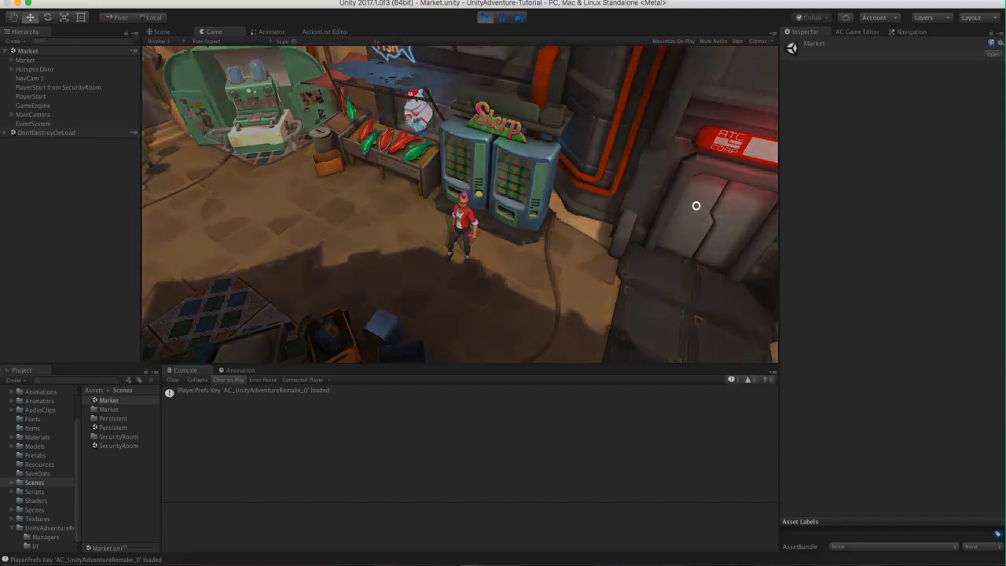
left_click(696, 206)
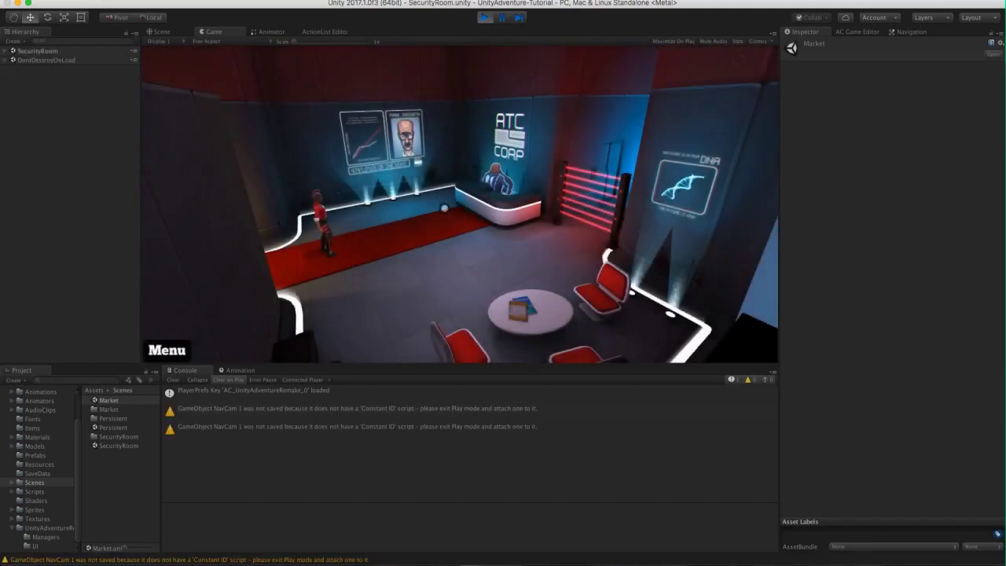
left_click(390, 237)
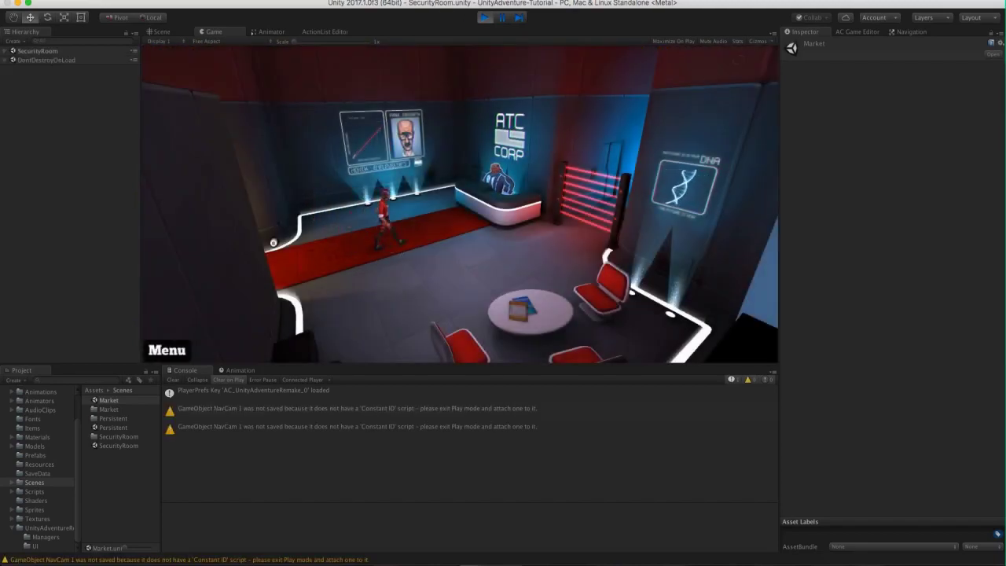
left_click(277, 265)
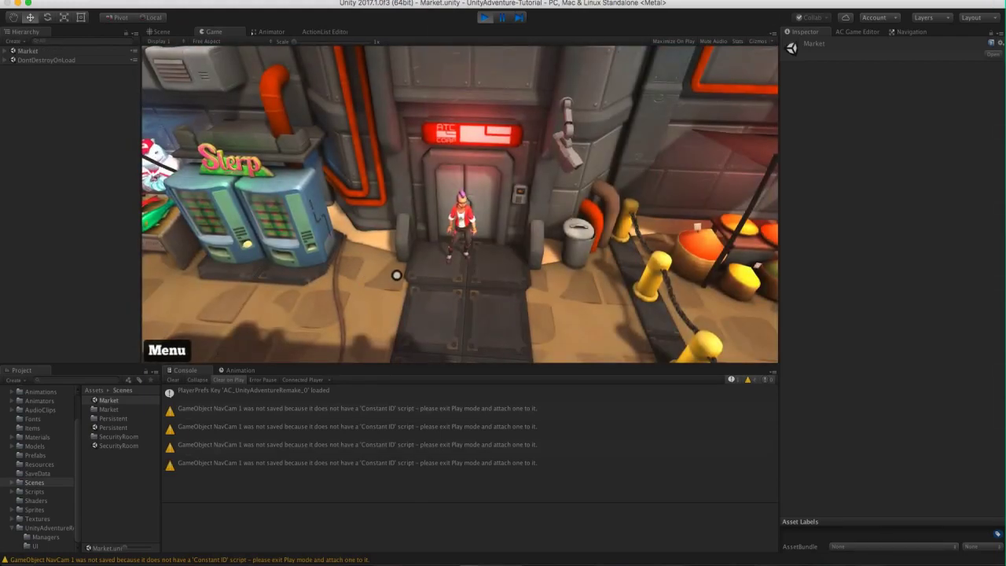
left_click(298, 292)
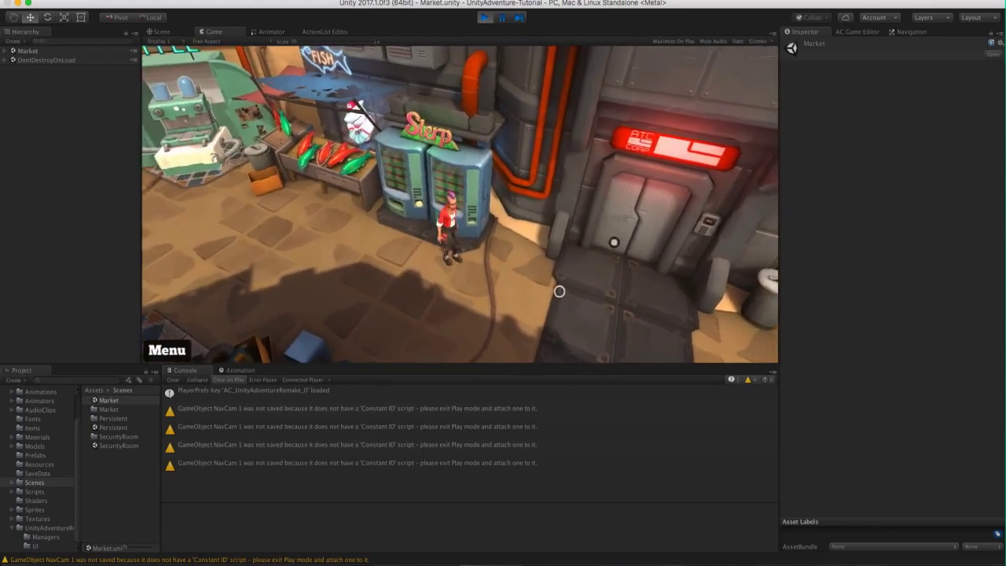
left_click(630, 195)
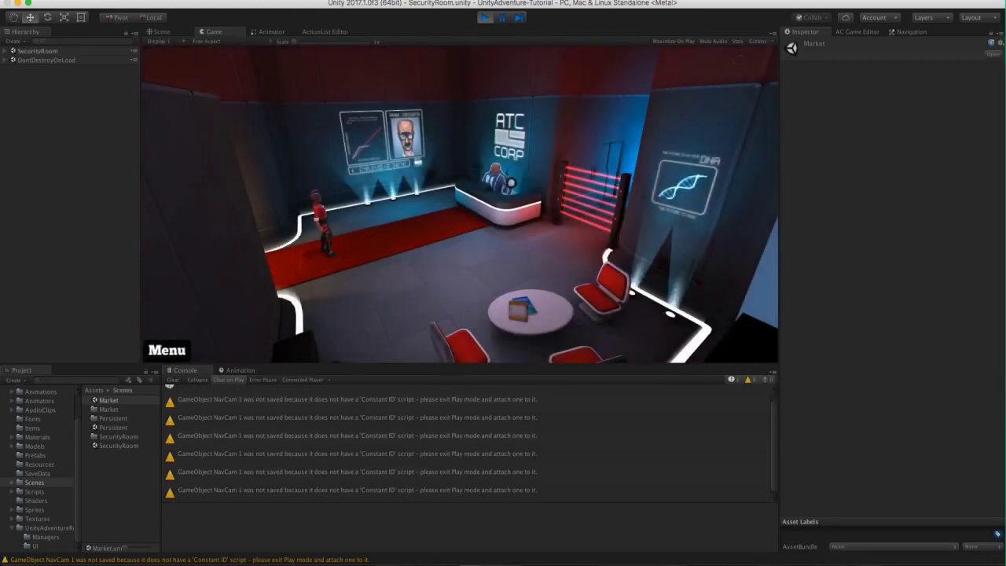
left_click(484, 17)
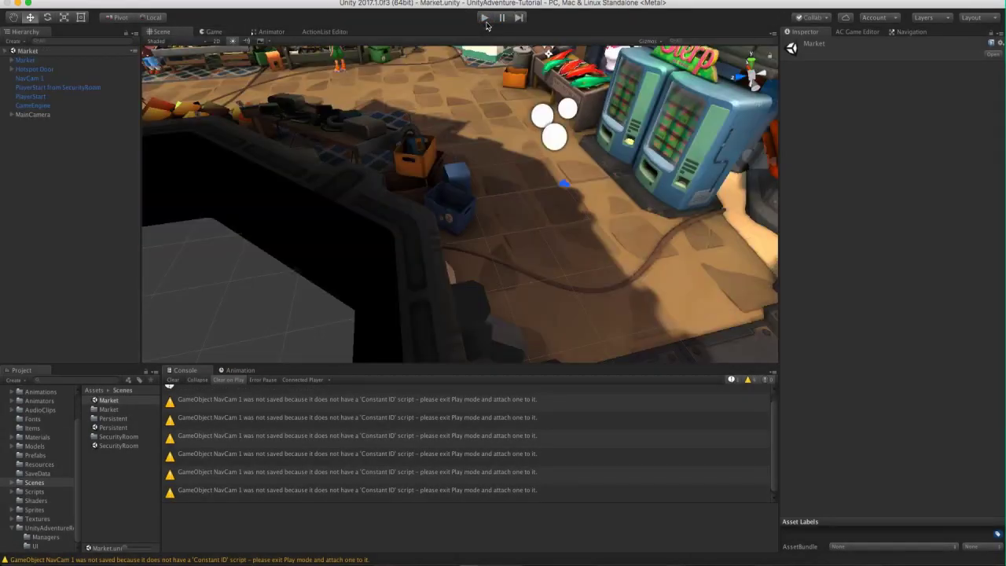
Set Hotspot Door's use interaction to the Walk To player action and enable its minimum distance.
middle_click_drag(570, 289, 377, 202)
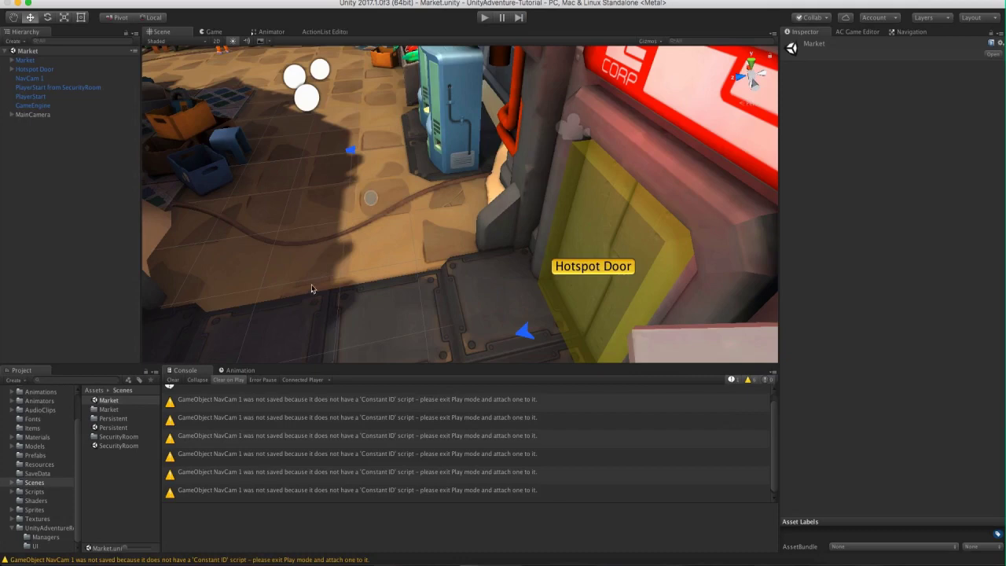
left_click_drag(311, 289, 410, 276, "alt")
left_click(498, 176)
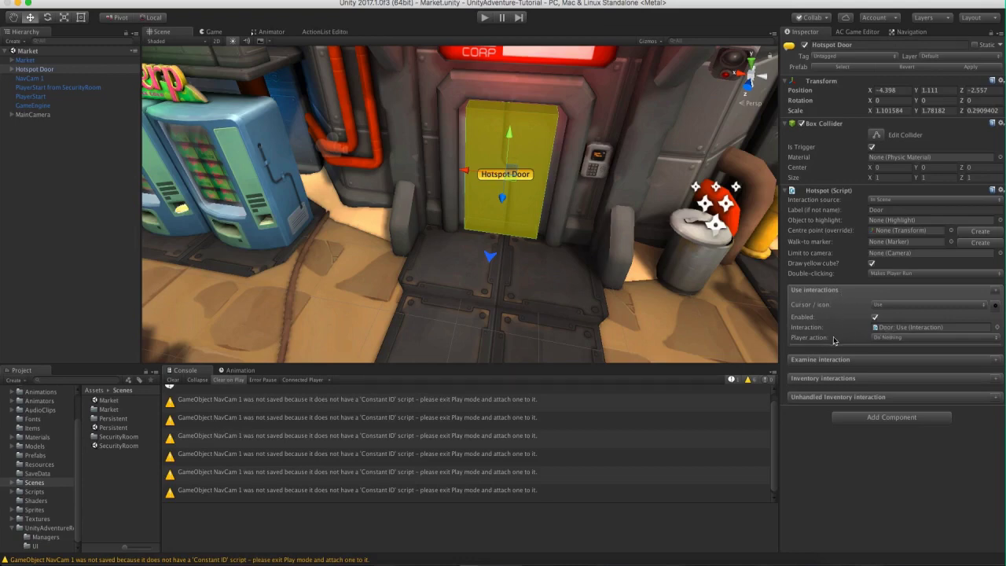
left_click(892, 337)
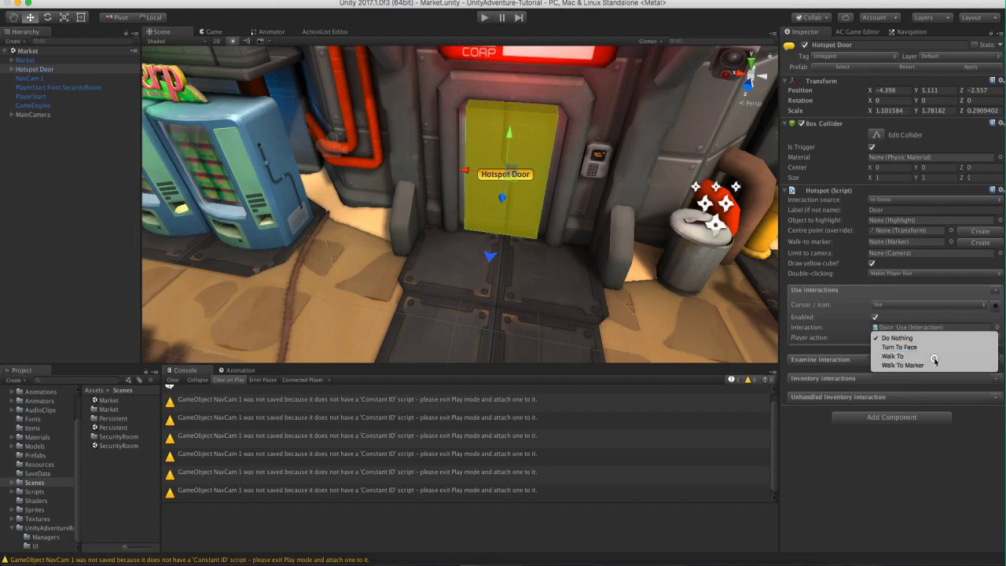
left_click(934, 358)
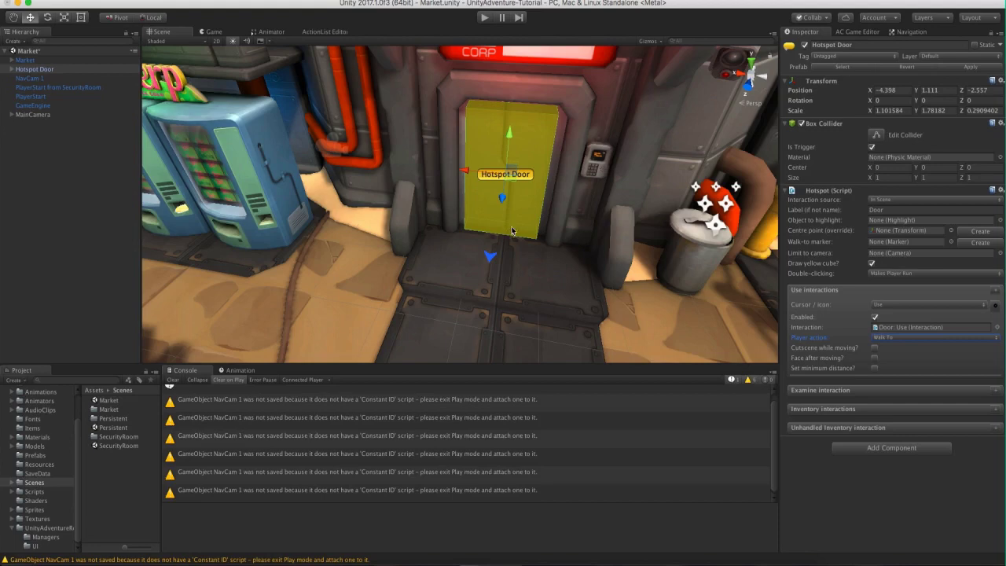
left_click(874, 367)
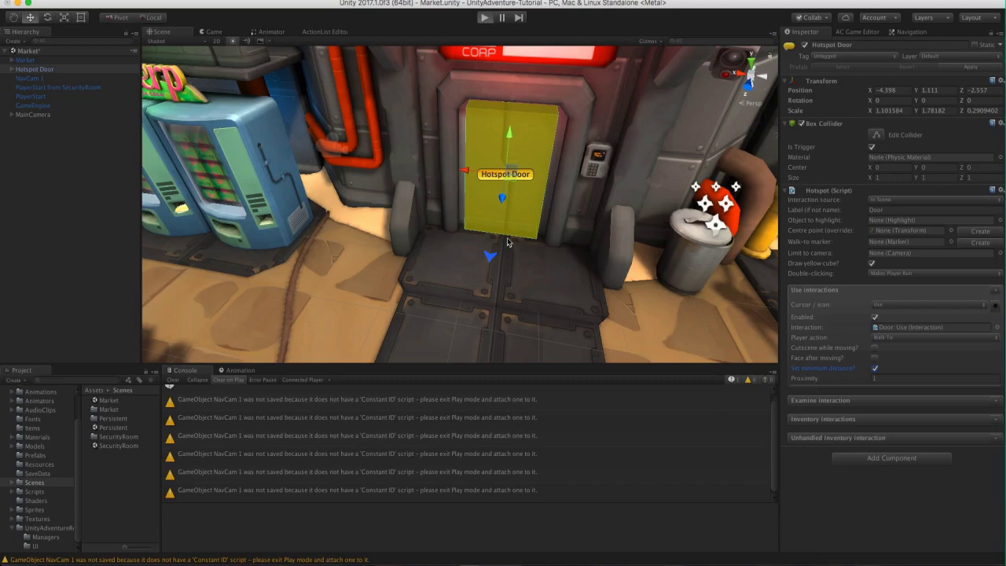
Play-test the Market door's walk-to behaviour, walk around SecurityRoom, and send the player back towards the exit.
key("super+p")
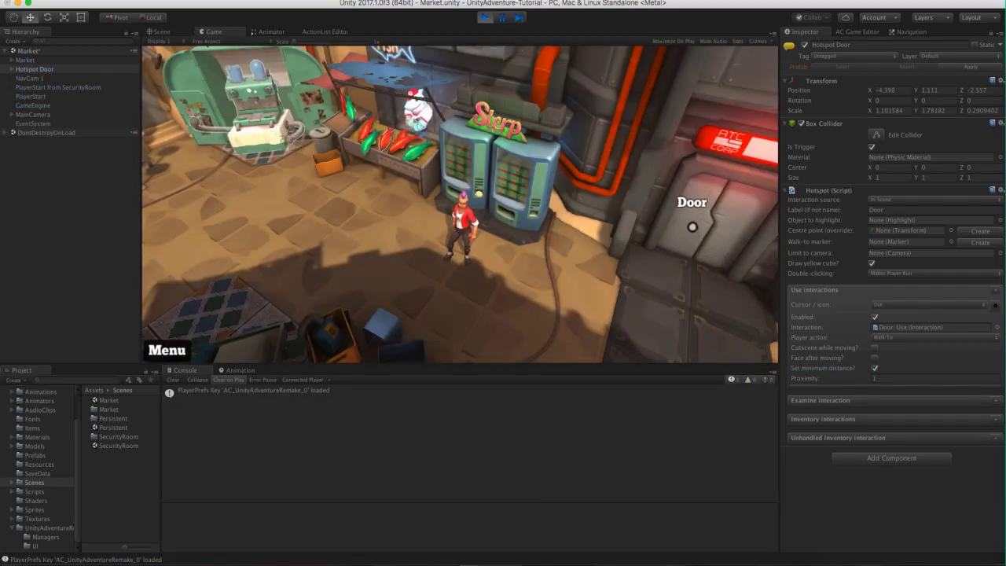
left_click(693, 220)
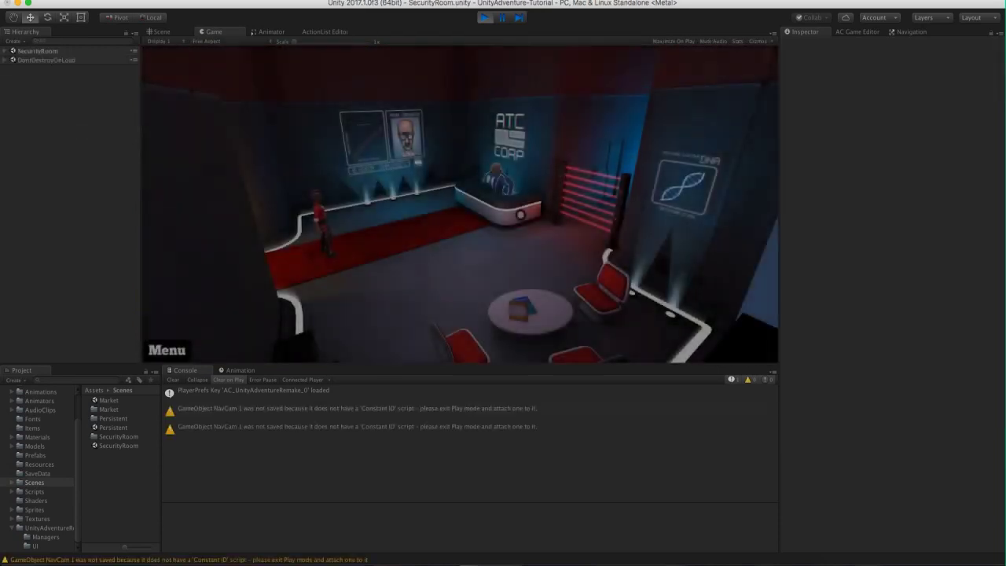
left_click(433, 254)
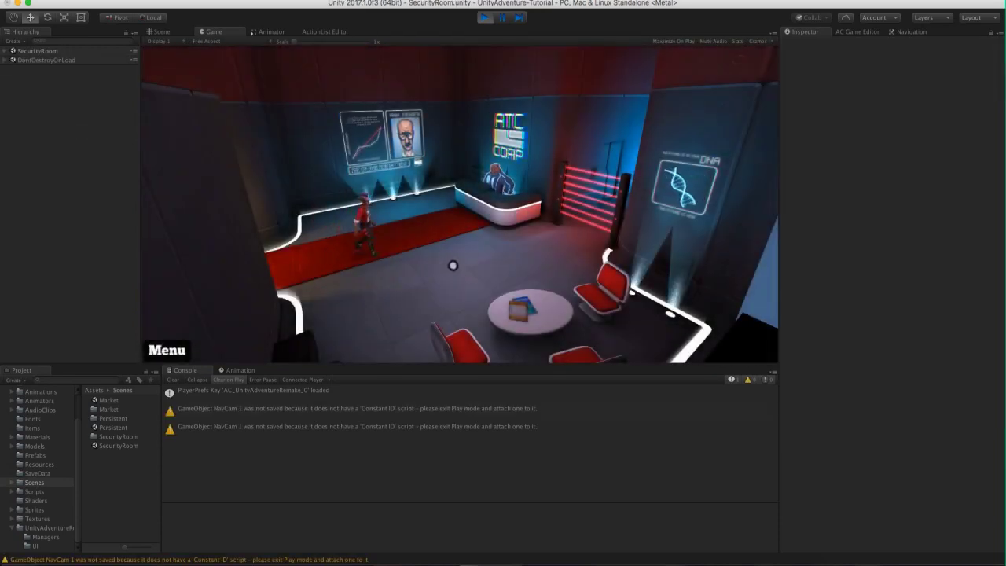
left_click(275, 251)
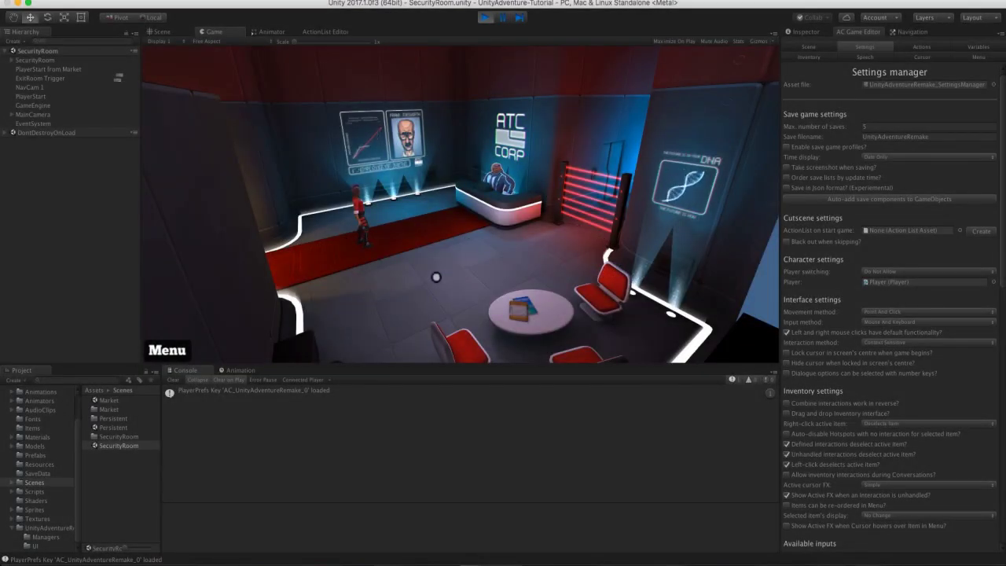
Walk the player around the SecurityRoom floor and red carpet to check movement speed, ending the play test.
left_click(436, 277)
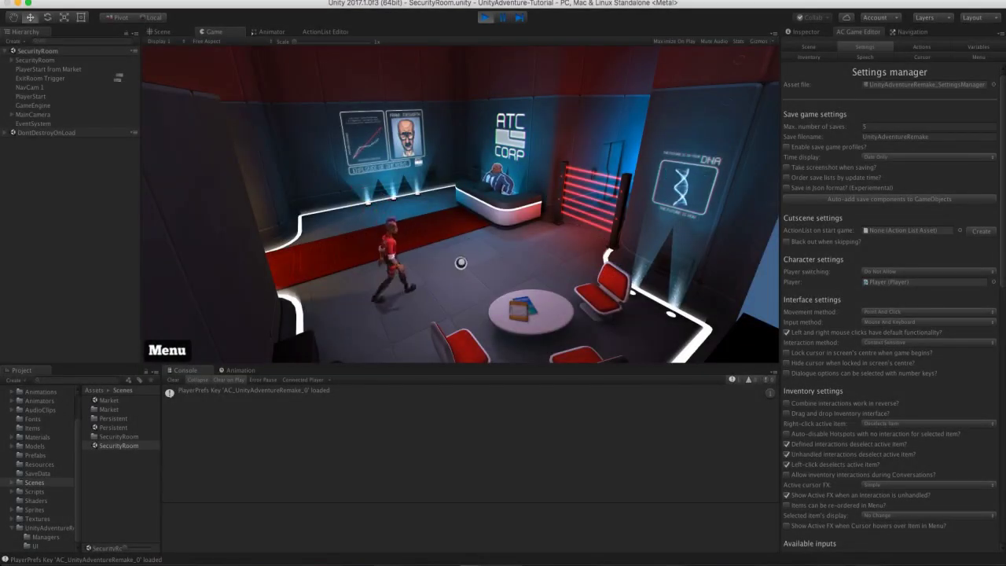
left_click(458, 259)
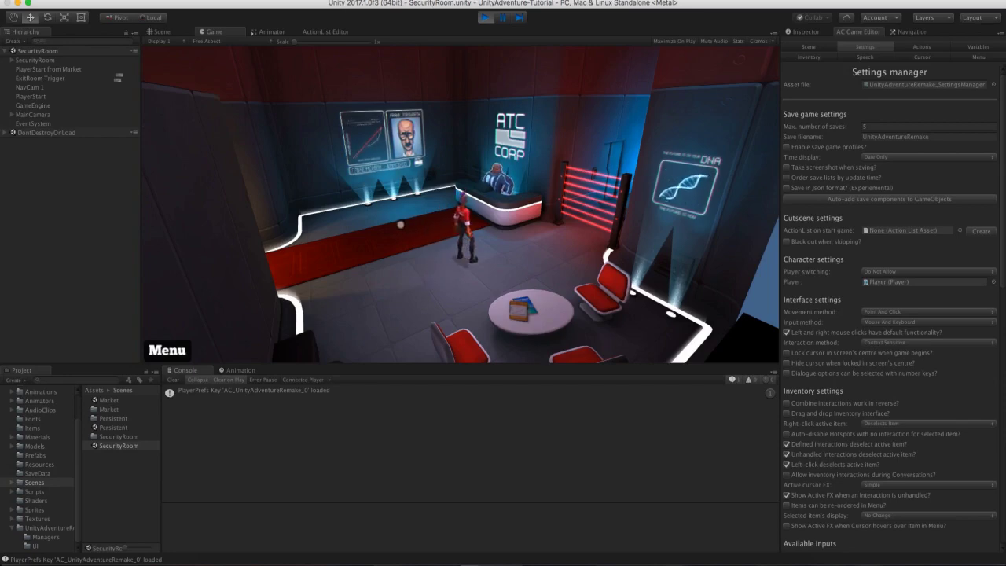
left_click(391, 219)
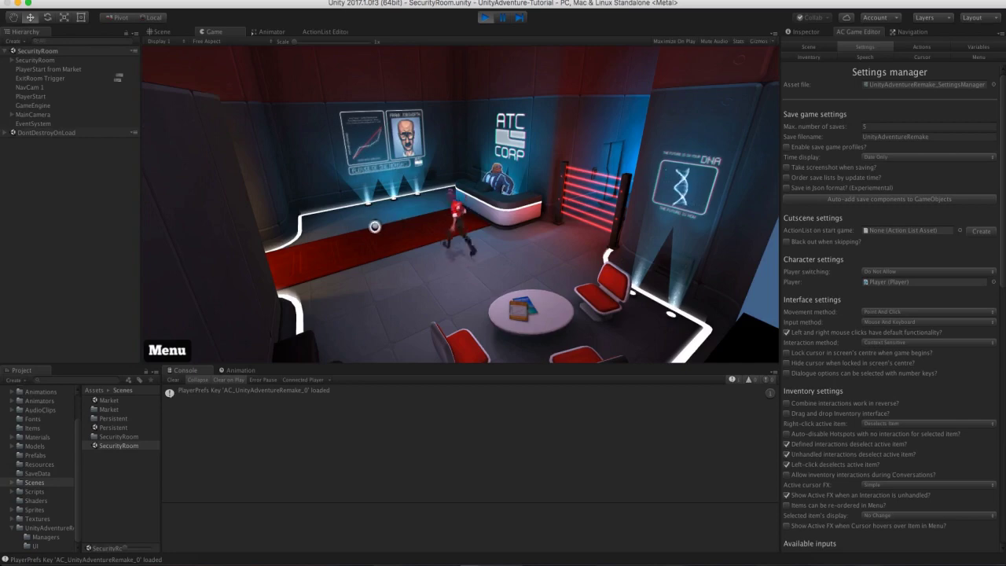
left_click(442, 307)
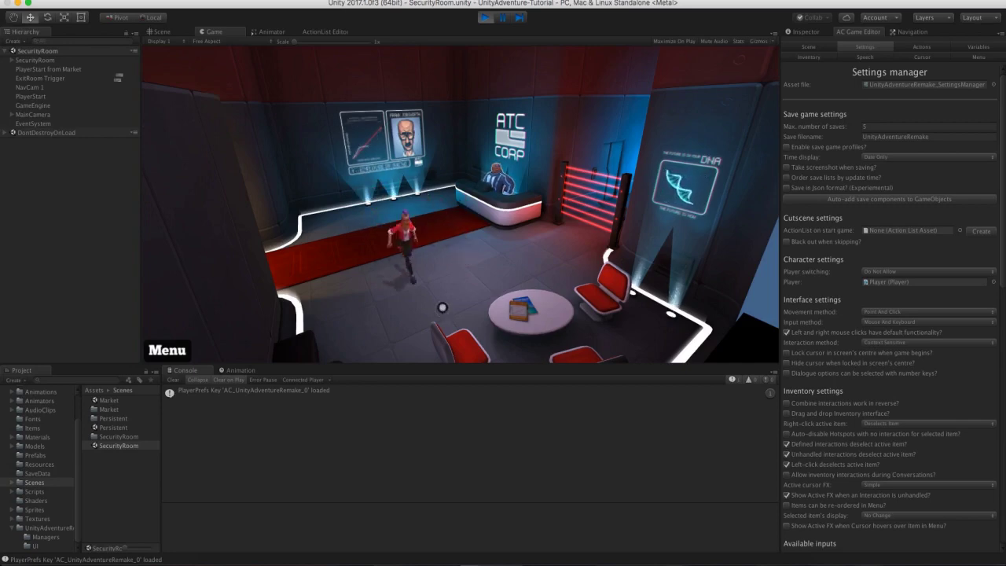
left_click(524, 254)
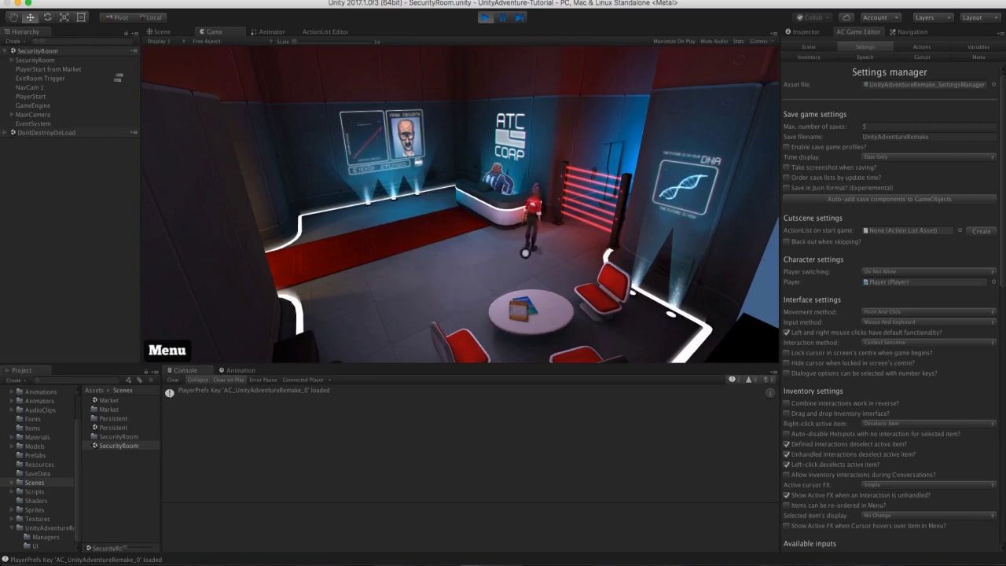
left_click(454, 275)
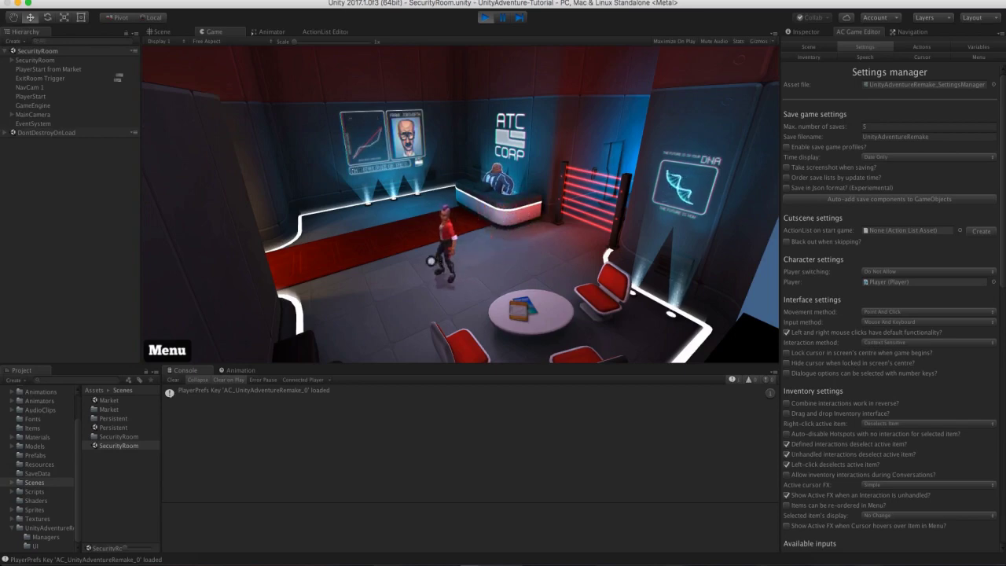
left_click(410, 239)
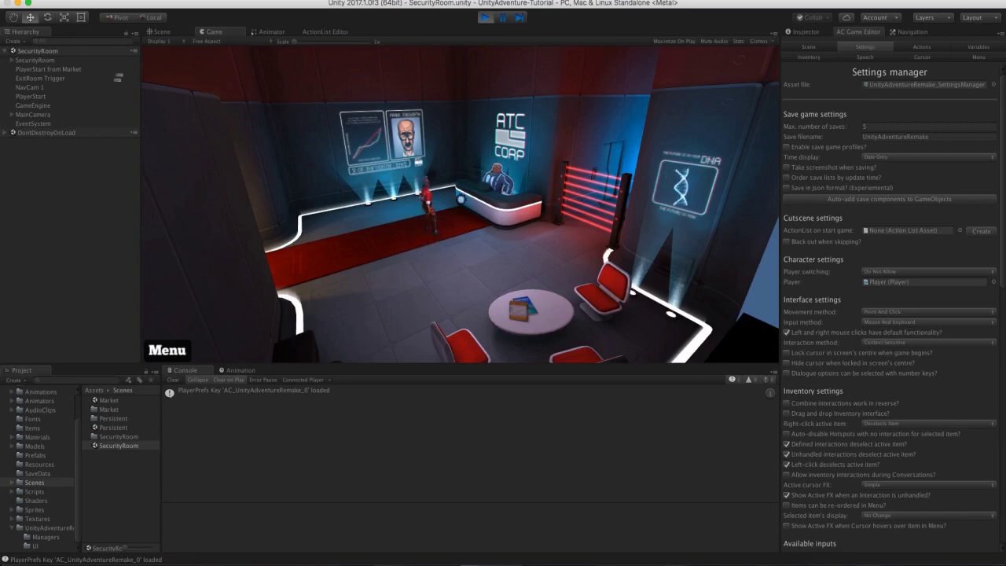
left_click(486, 17)
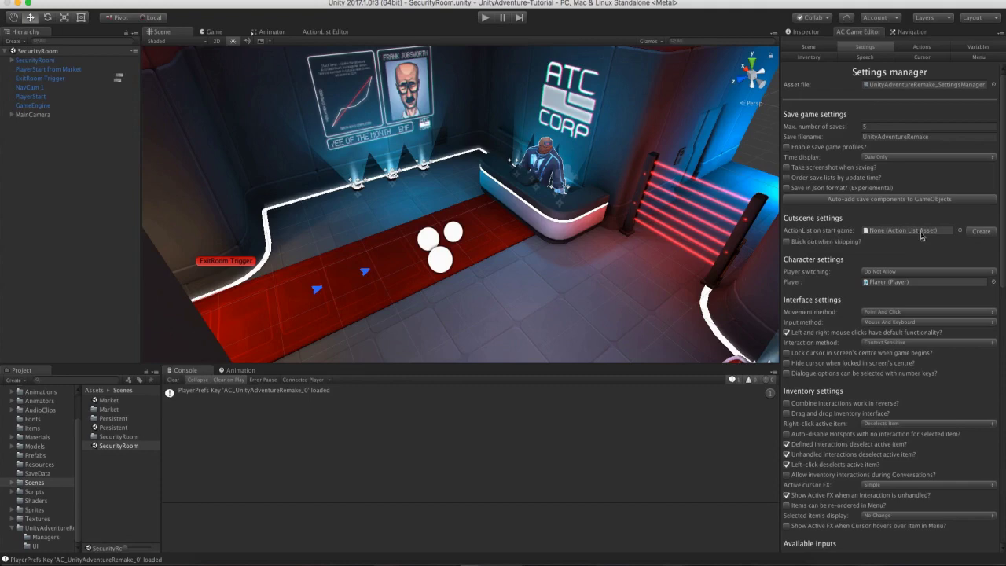
Create the ActionList on start game from the cutscene settings and move its asset into the UnityAdventureRemake folder.
left_click(980, 230)
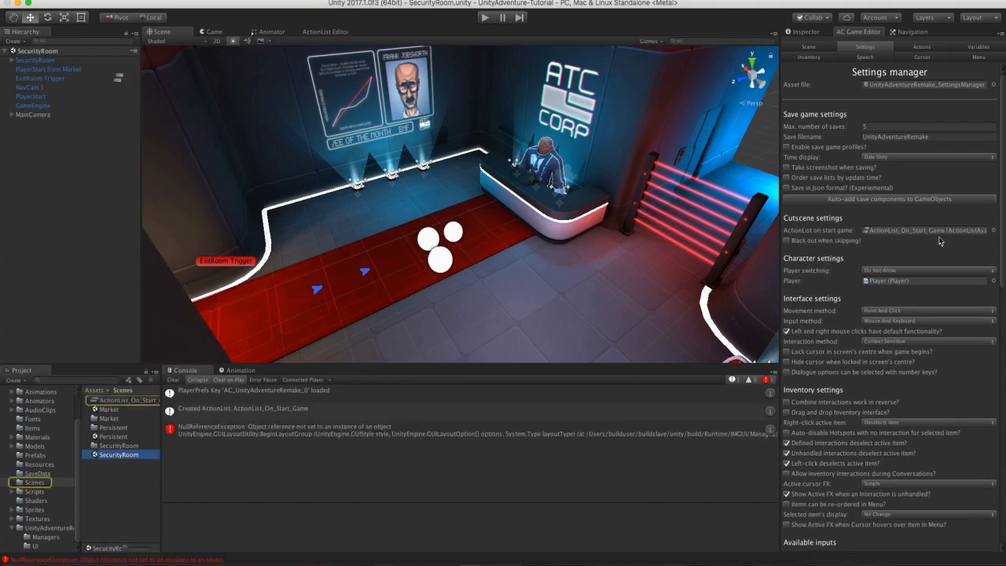
left_click(942, 230)
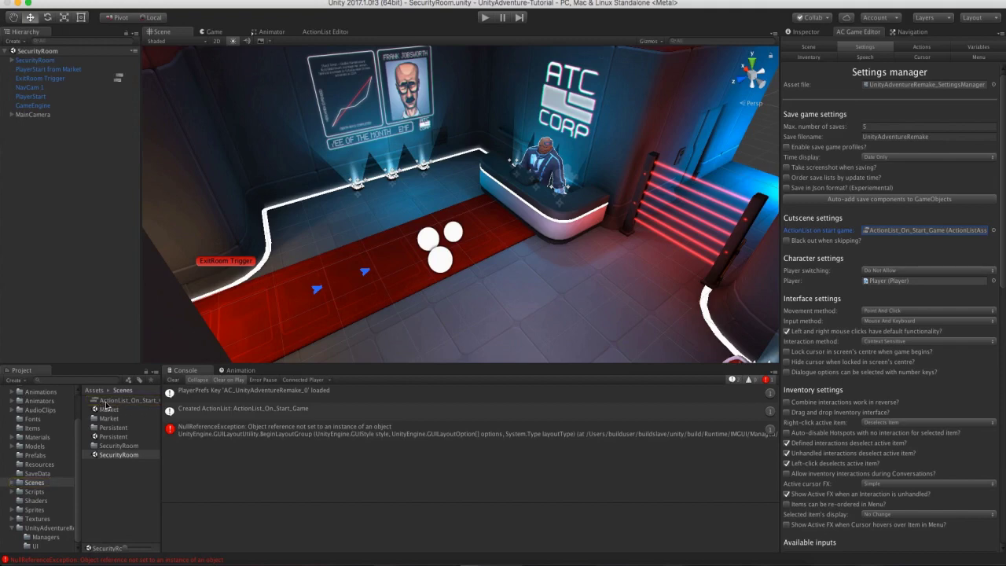
left_click_drag(106, 400, 53, 528)
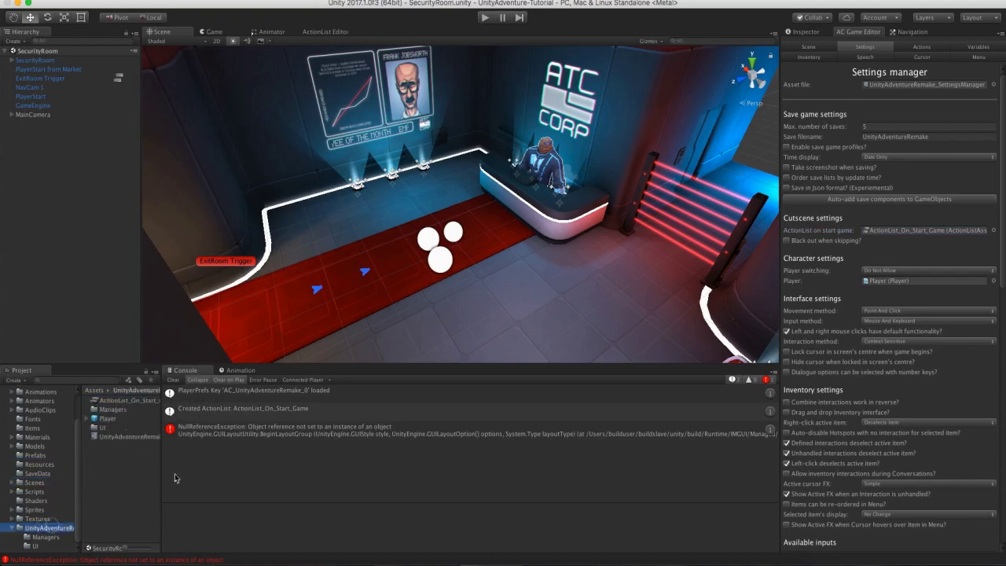
Create an ActionLists folder inside UnityAdventureRemake, move ActionList_On_Start_Game into it, and open the folder.
left_click_drag(160, 476, 207, 470)
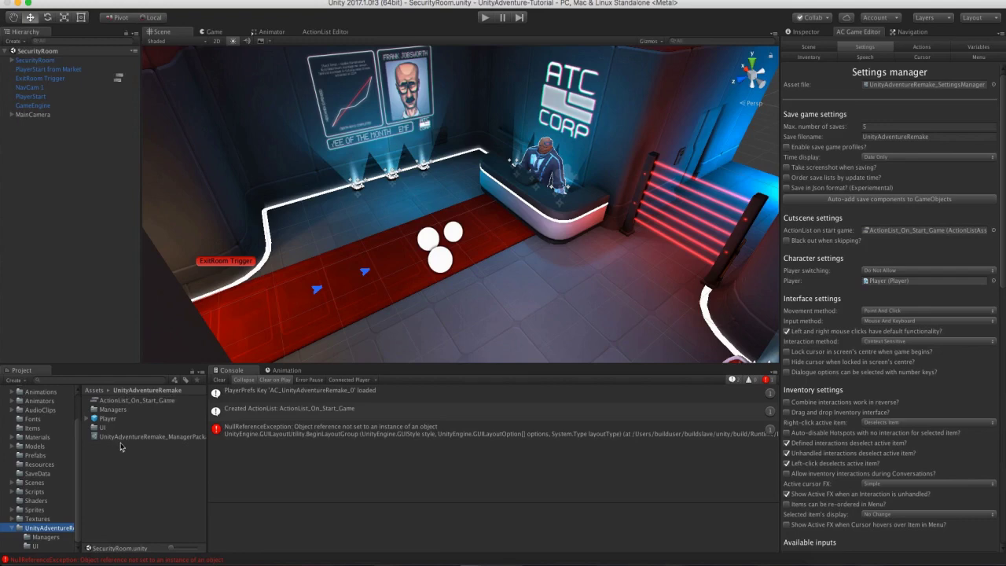
right_click(137, 460)
mouse_move(189, 364)
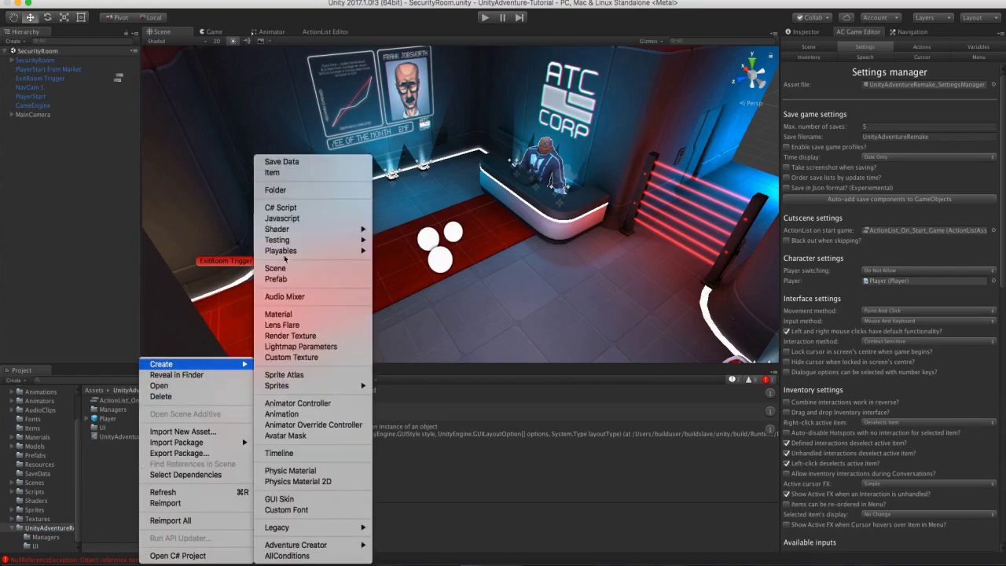
left_click(291, 191)
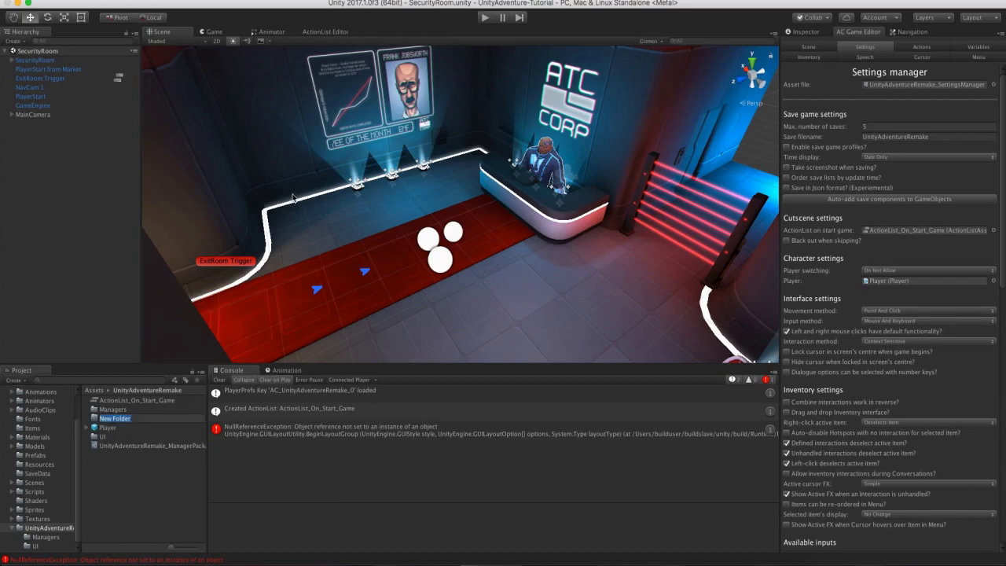
type("ActionLists")
key("Return")
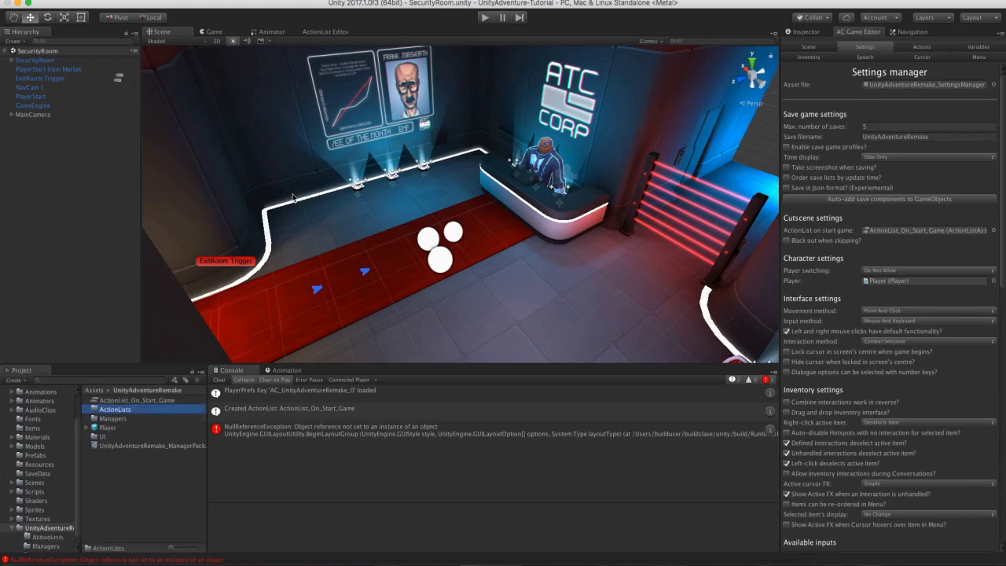
double_click(115, 402)
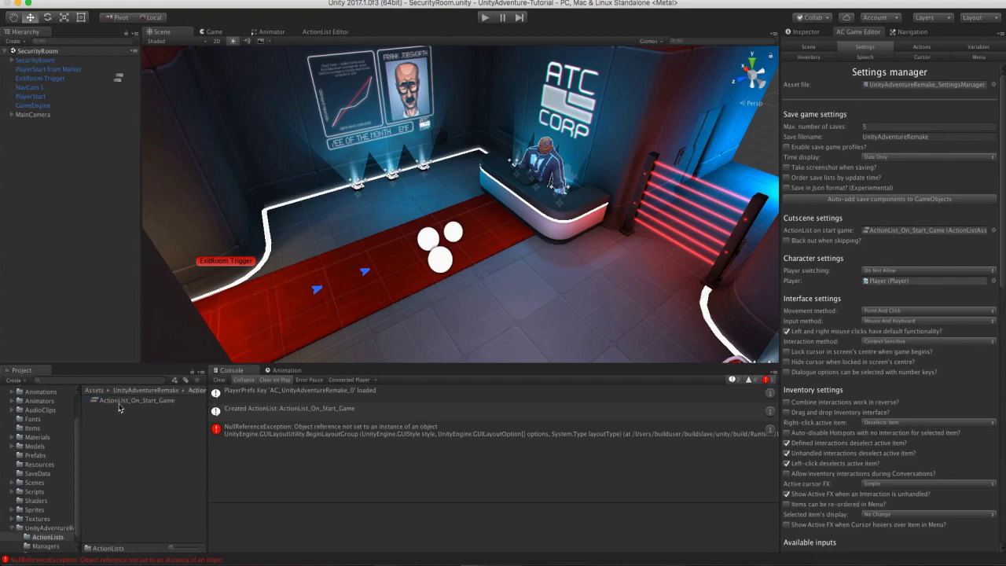
Open ActionList_On_Start_Game for editing and change its first action to Player: Constrain with Walk / run set to Always Walk.
double_click(105, 403)
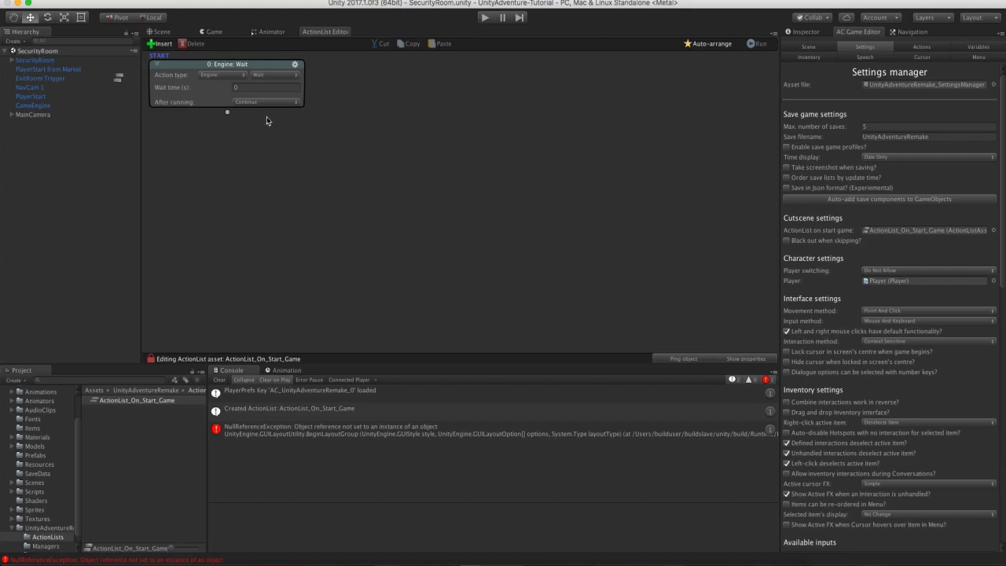
left_click(226, 76)
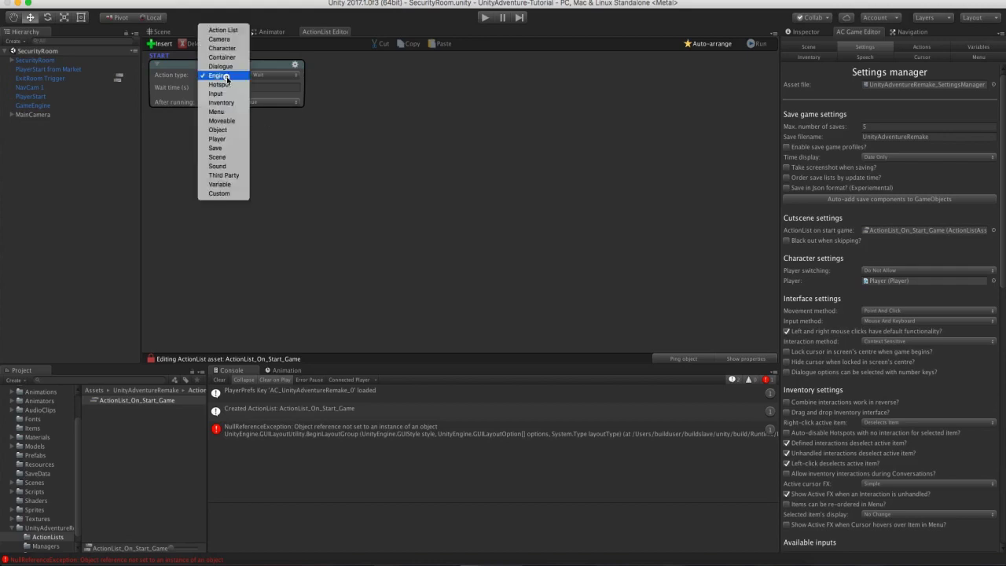
left_click(231, 139)
left_click(275, 73)
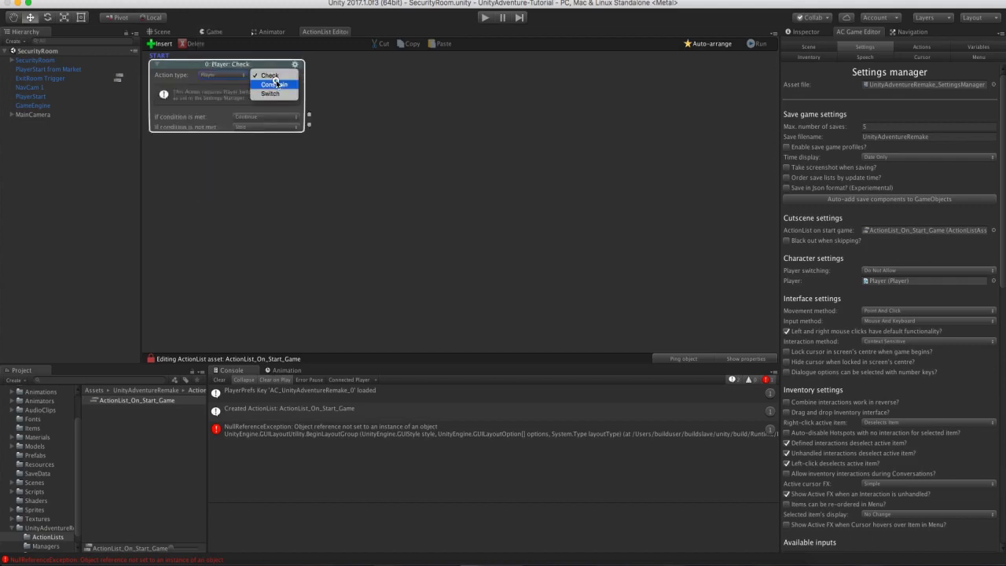
left_click(275, 84)
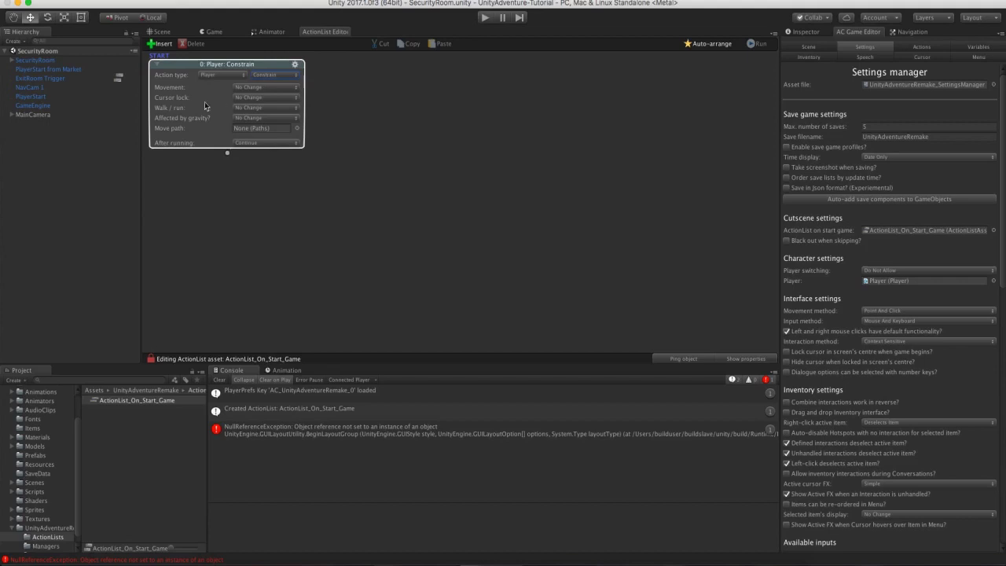
left_click(245, 109)
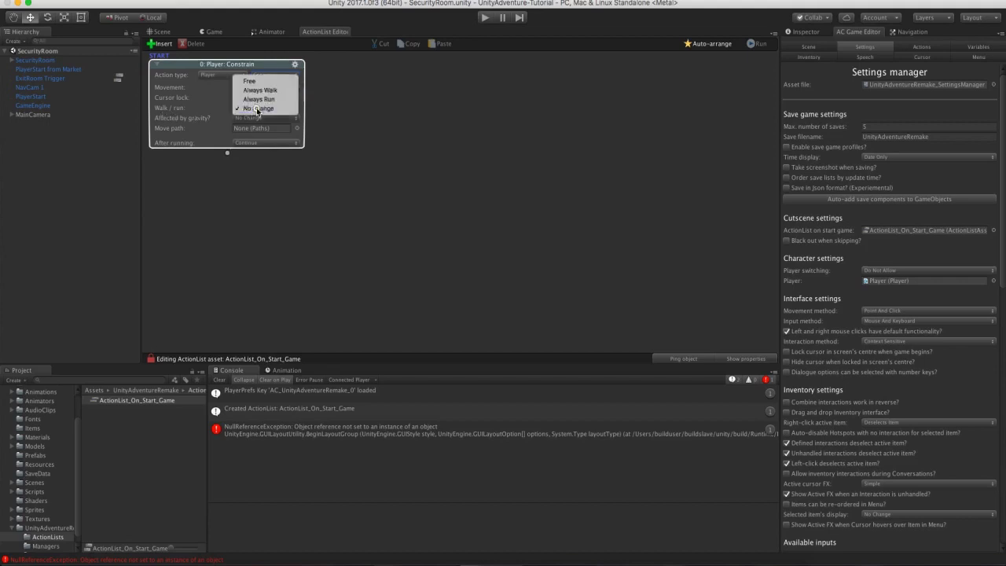
left_click(263, 89)
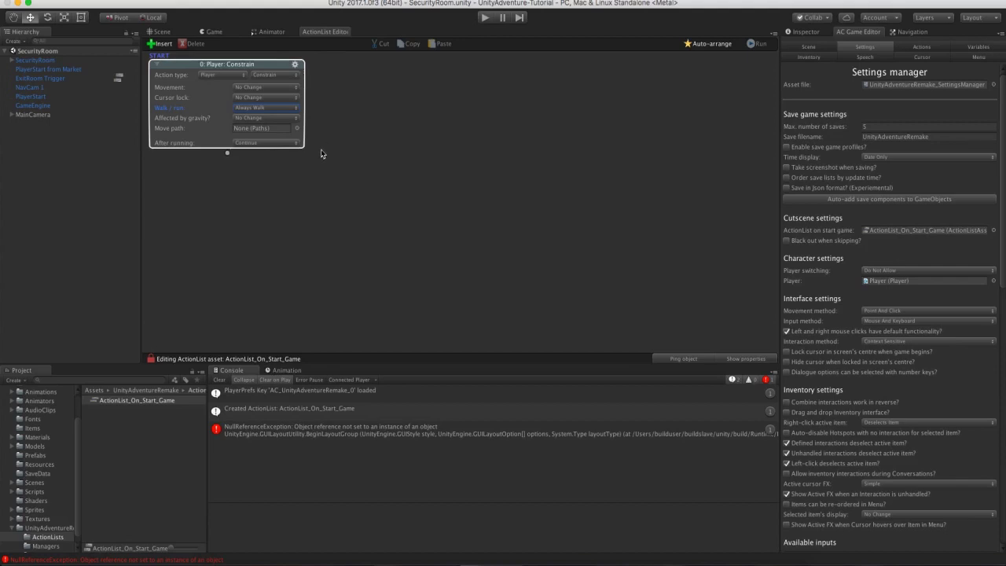
Chain a second action after Player: Constrain and set it to Sound: Play music.
left_click_drag(230, 155, 231, 168)
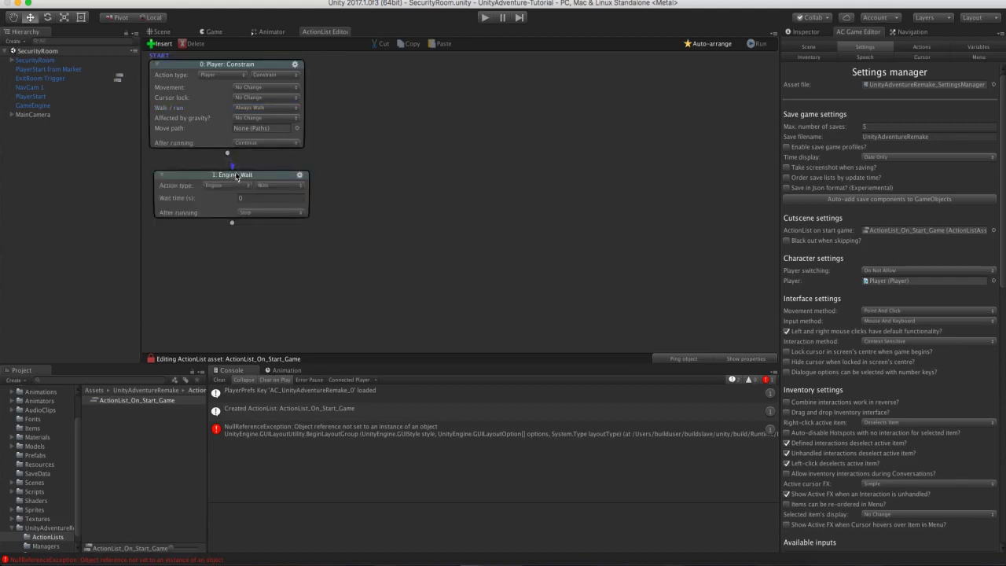
left_click(233, 174)
left_click(230, 186)
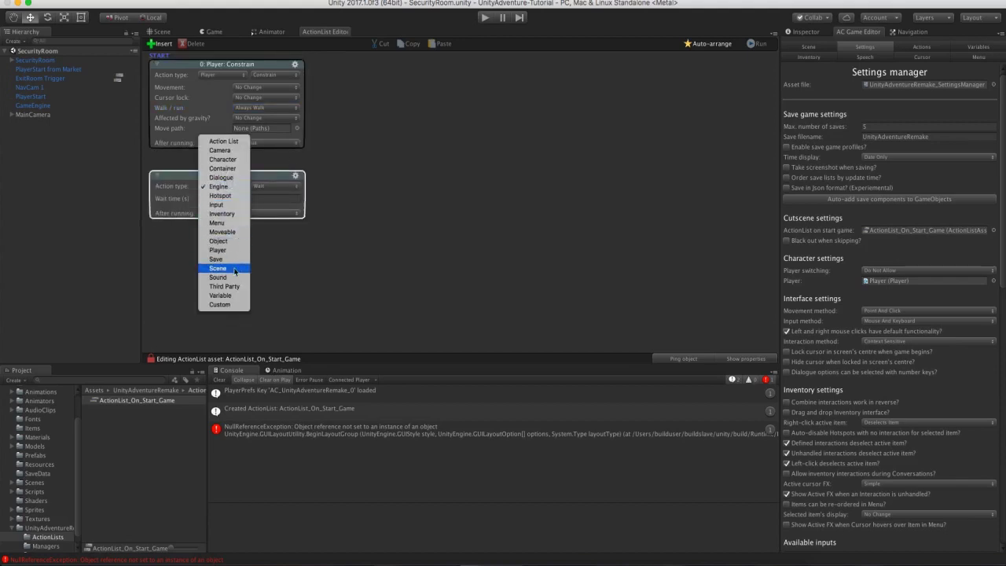
left_click(231, 278)
left_click(267, 190)
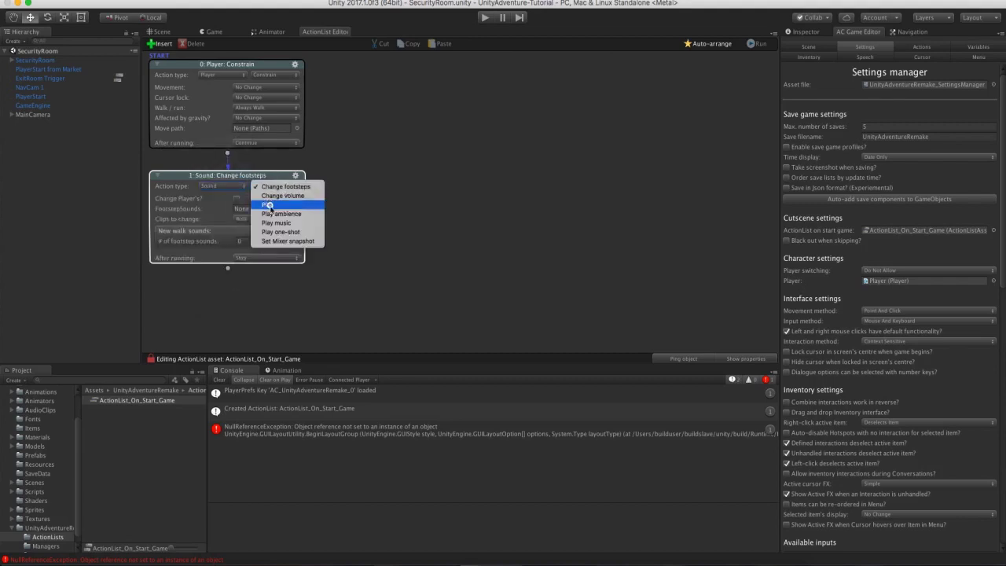
left_click(306, 227)
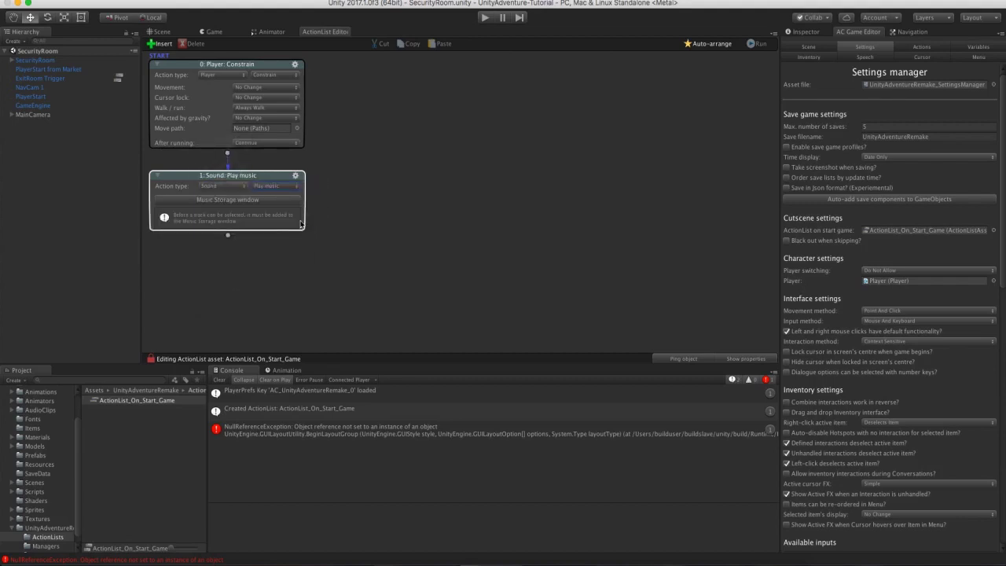
Add a single clip entry to the Music Storage, removing surplus entries, and assign BackgroundMusic as its audio clip.
left_click(264, 201)
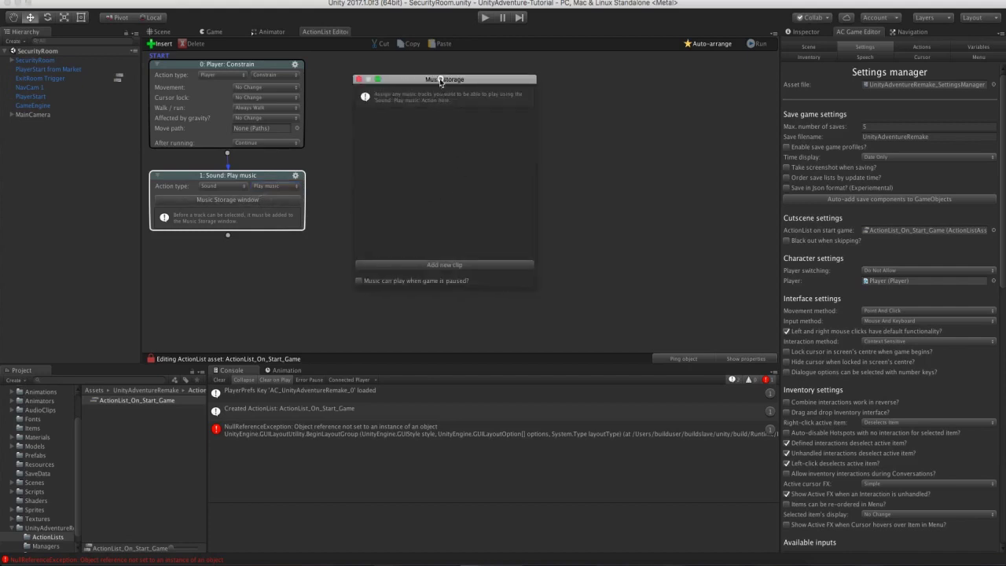
left_click_drag(441, 79, 455, 84)
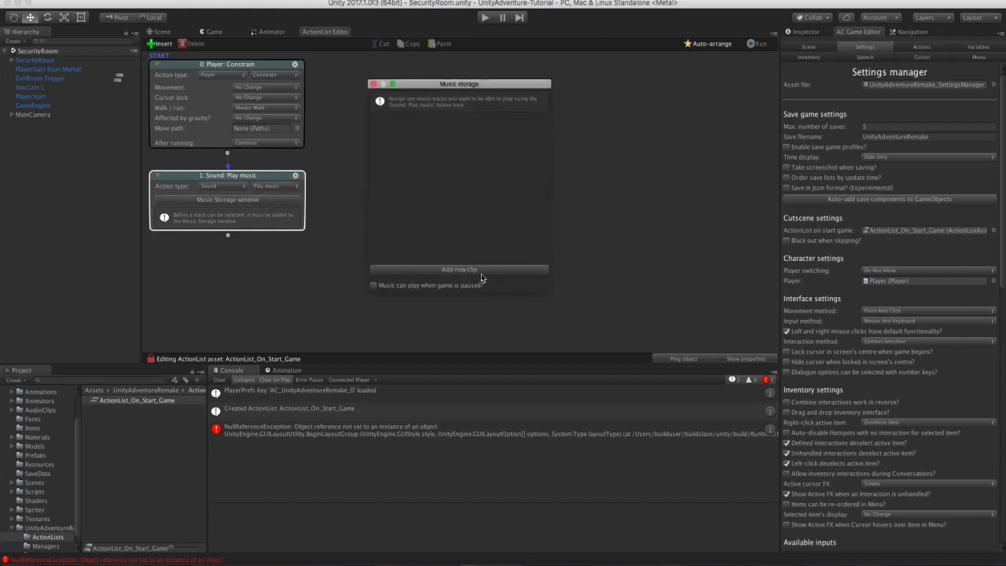
left_click(482, 273)
left_click(476, 271)
left_click(476, 271)
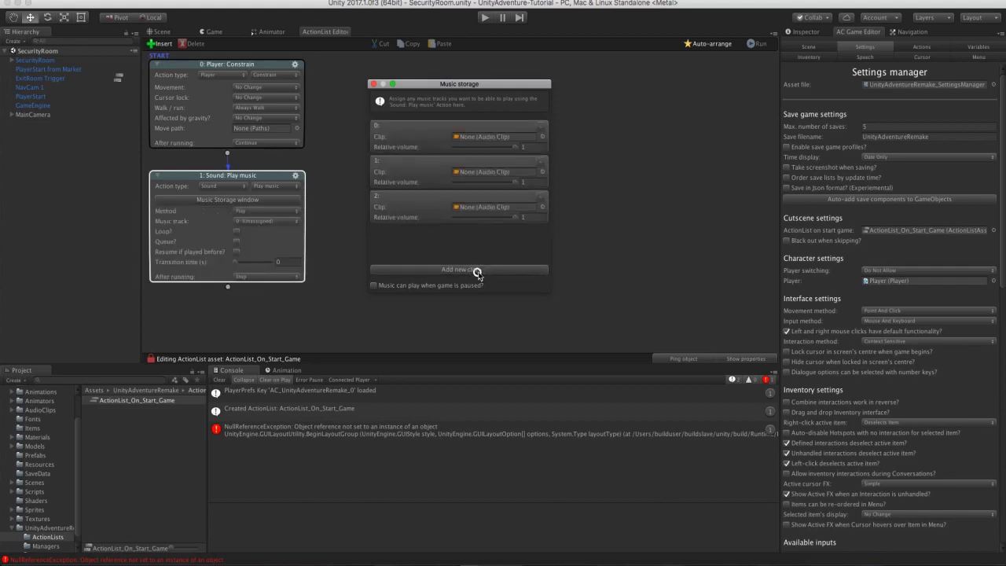
left_click(539, 196)
left_click(539, 161)
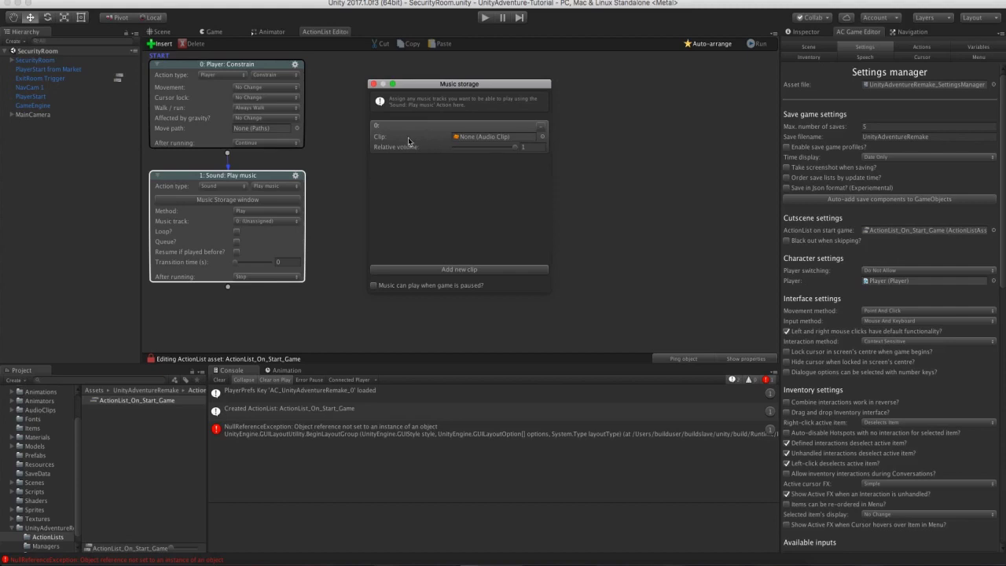
scroll(23, 444, "up", 3)
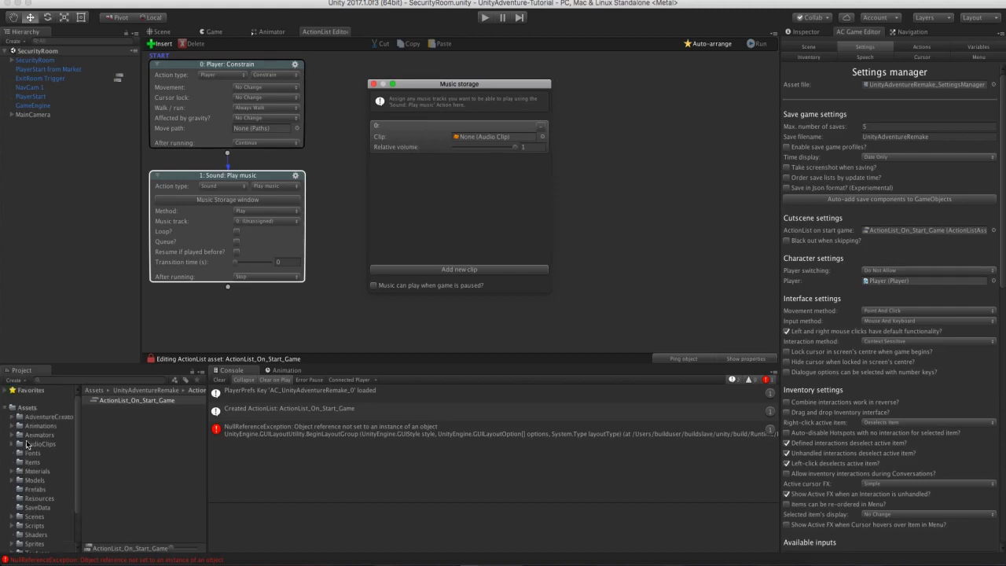
left_click(542, 136)
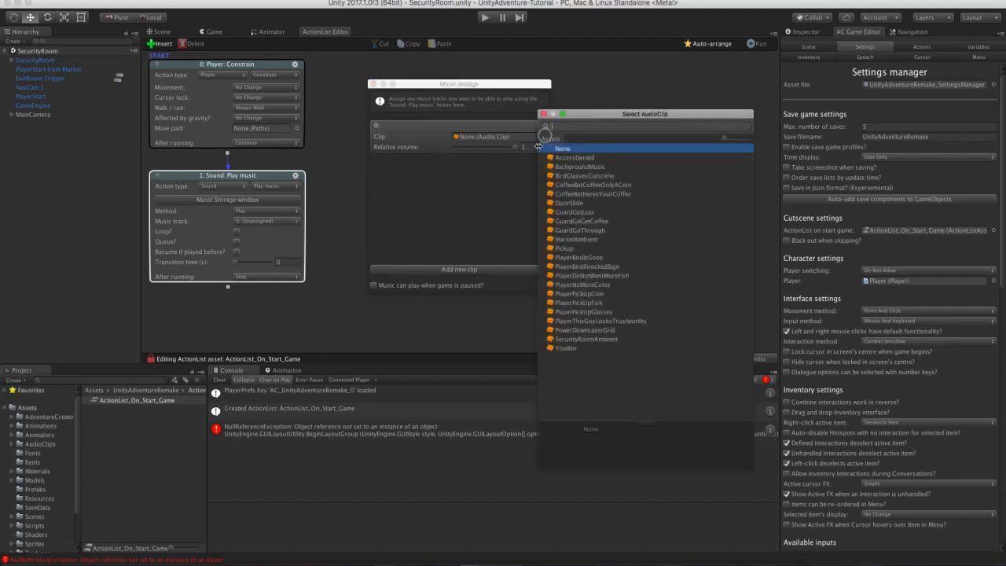
left_click(600, 168)
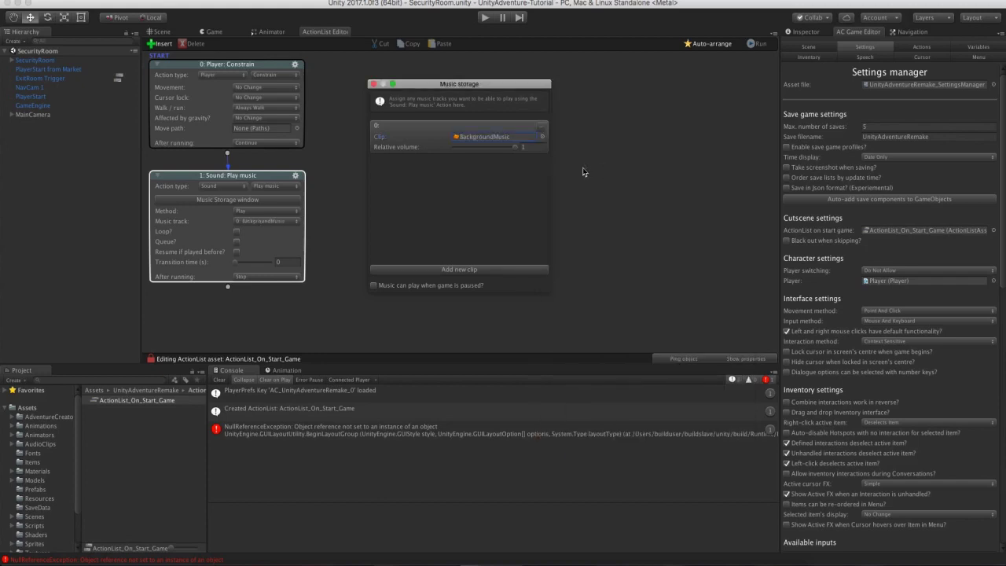
left_click(373, 84)
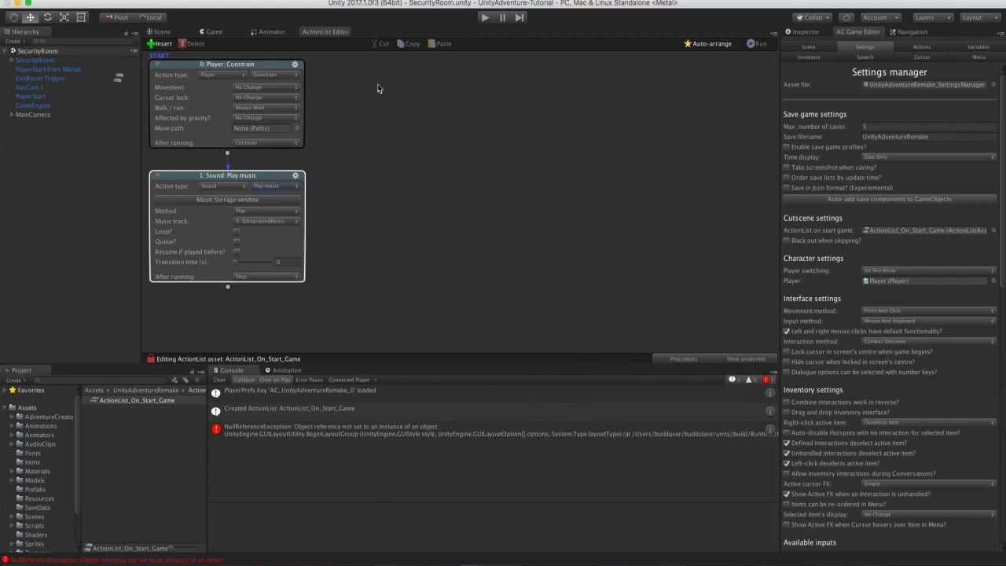
Choose BackgroundMusic as the music track of the Play music action.
left_click(252, 222)
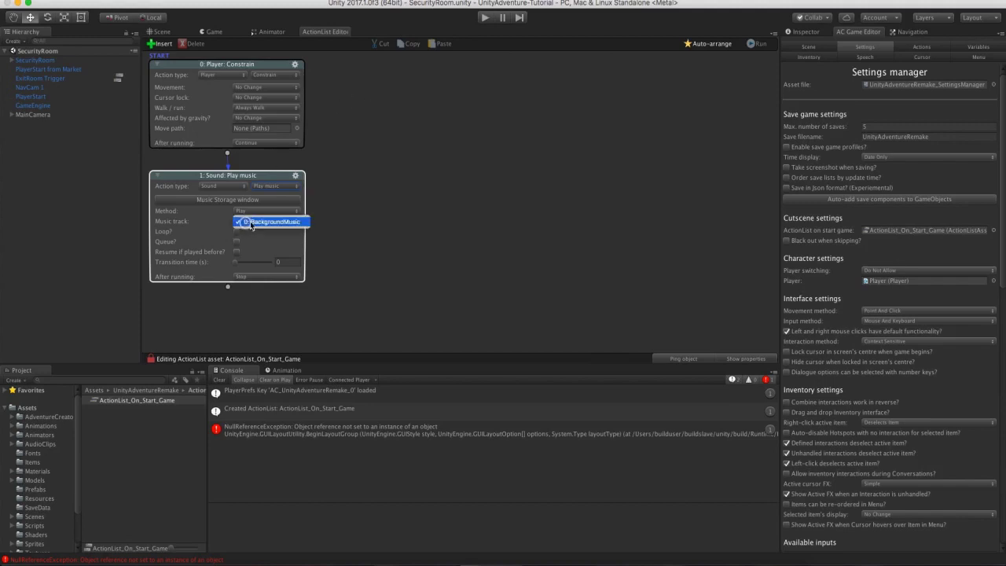
left_click(165, 227)
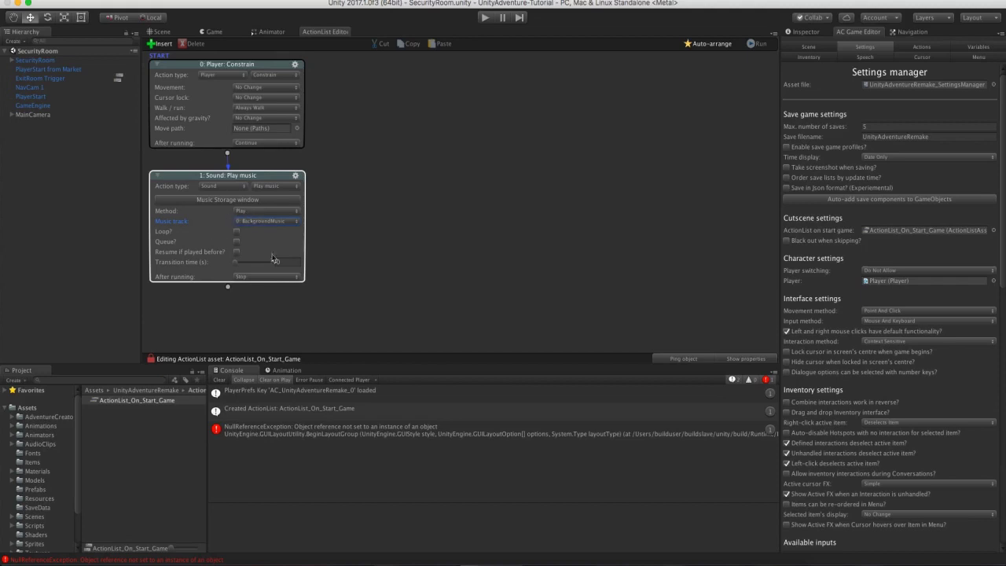
left_click(324, 180)
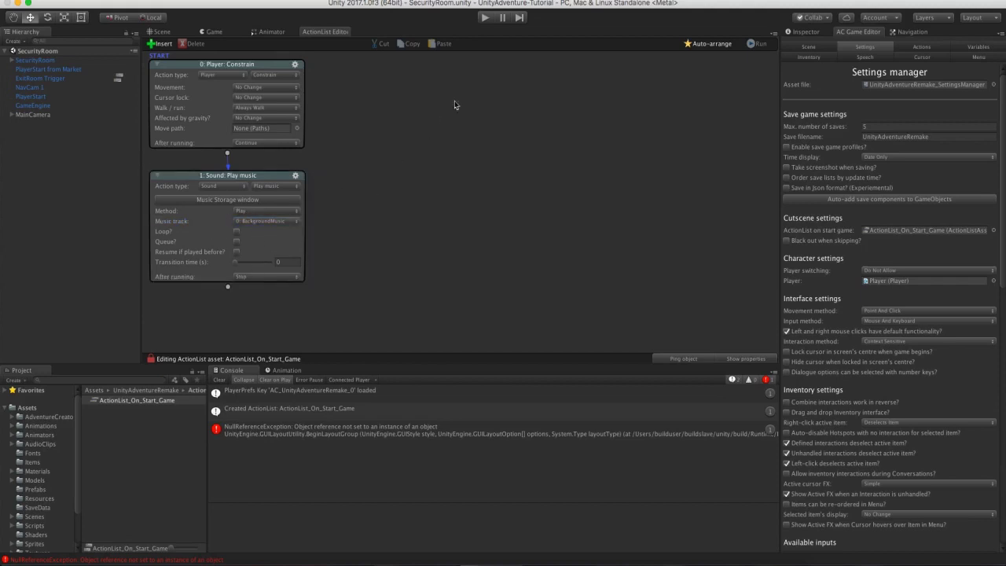
Play-test SecurityRoom with the start-of-game ActionList, end the test, and toggle the Game view's Mute Audio option.
left_click(486, 17)
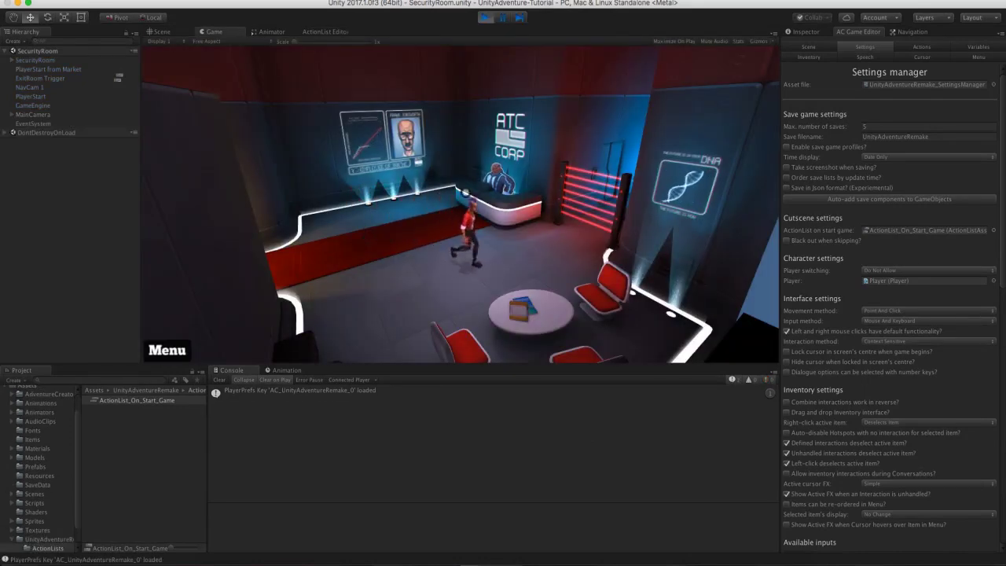
left_click(484, 18)
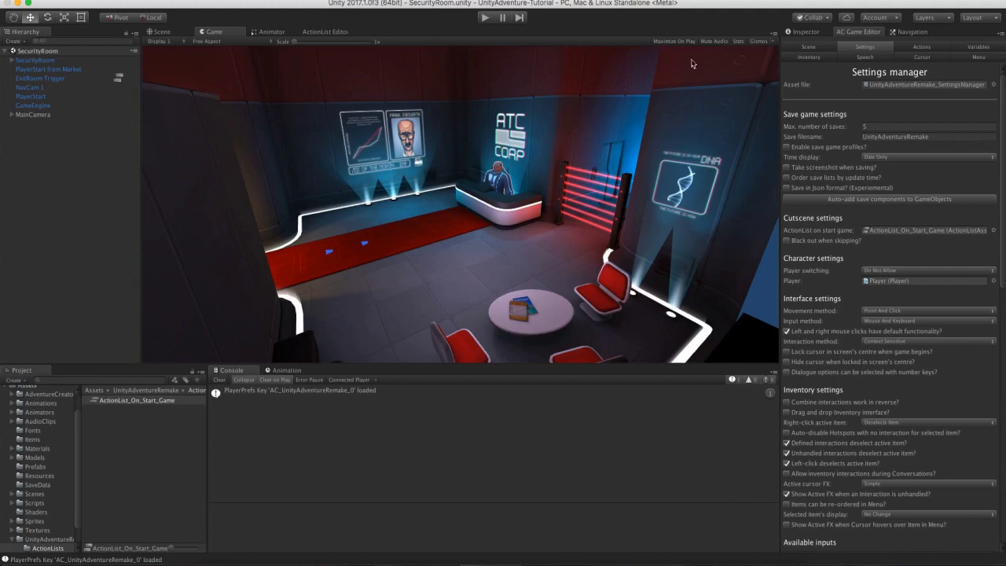
left_click(713, 40)
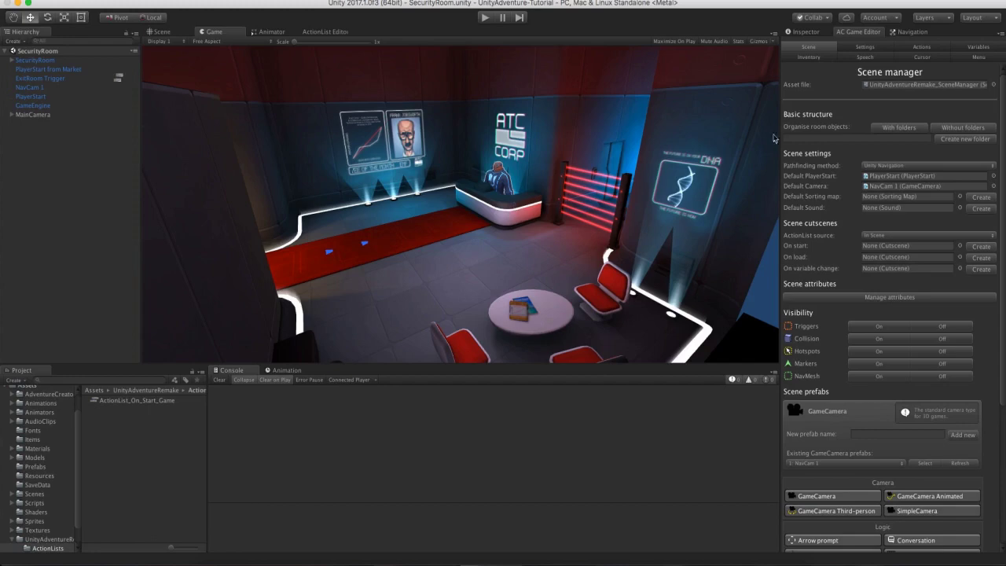
Create four new inventory items in the Inventory manager.
left_click(823, 58)
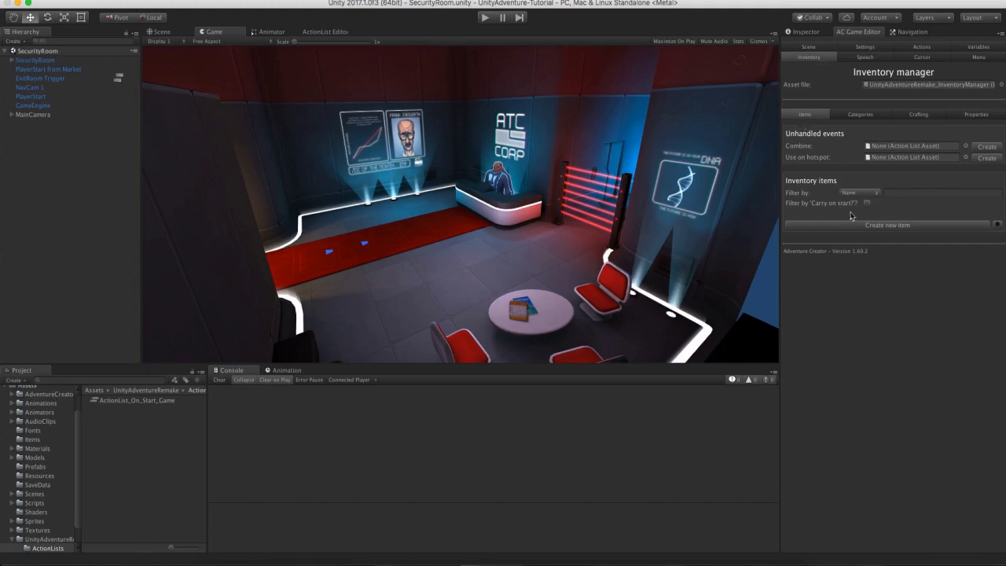
left_click(916, 225)
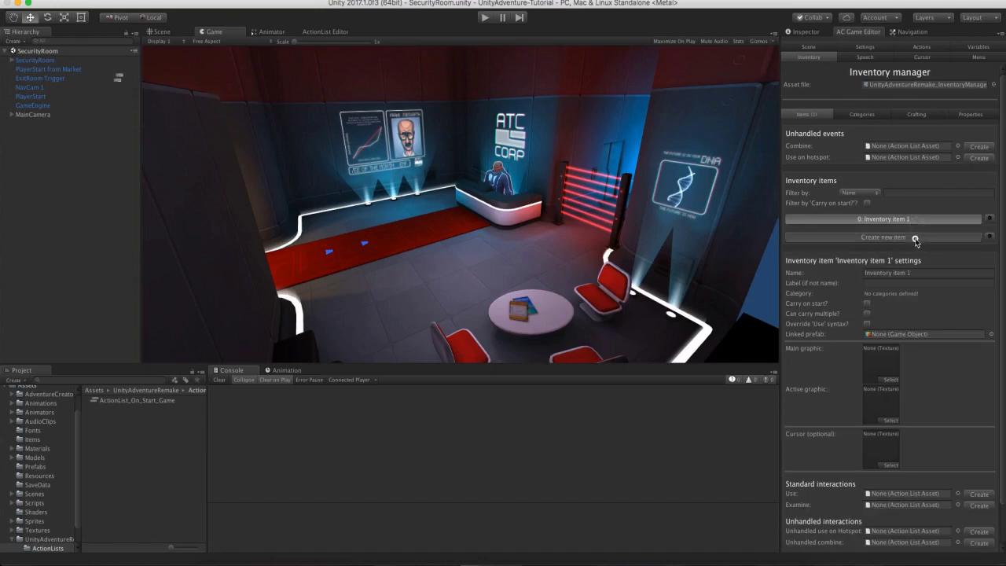
left_click(916, 236)
left_click(918, 250)
left_click(919, 261)
Name the first inventory item Coin and assign the Coin sprite as its main graphic.
left_click(921, 220)
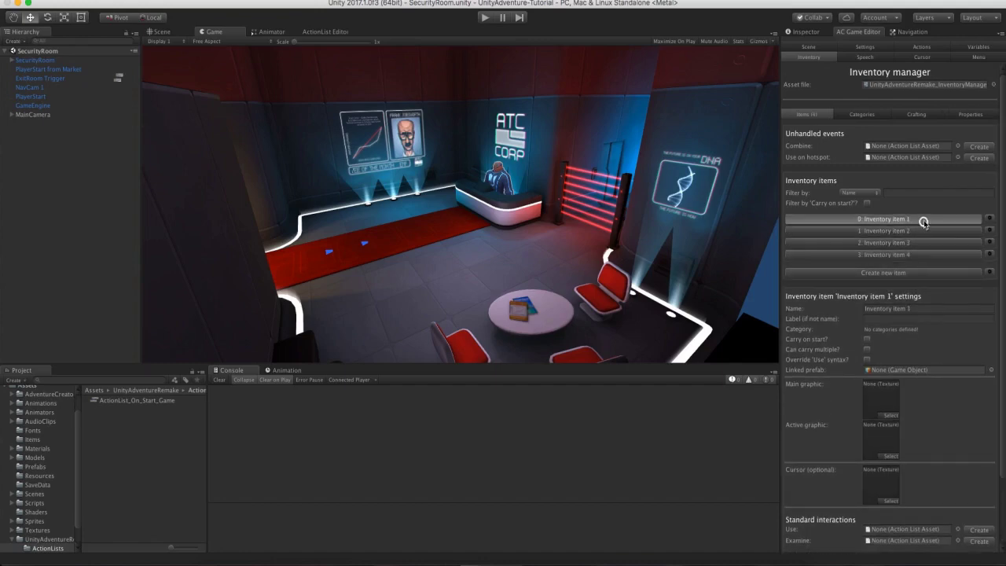
left_click(924, 307)
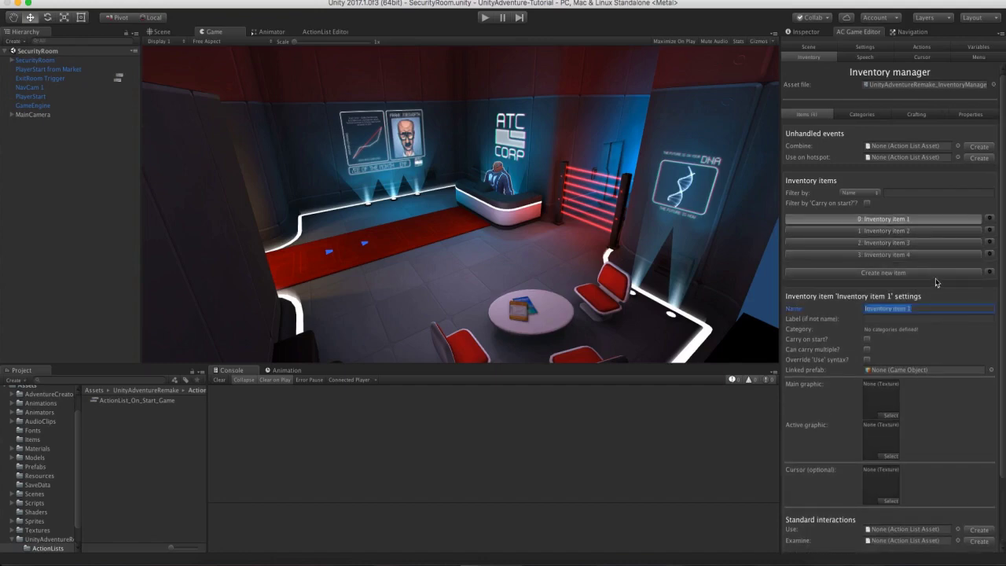
type("Coin")
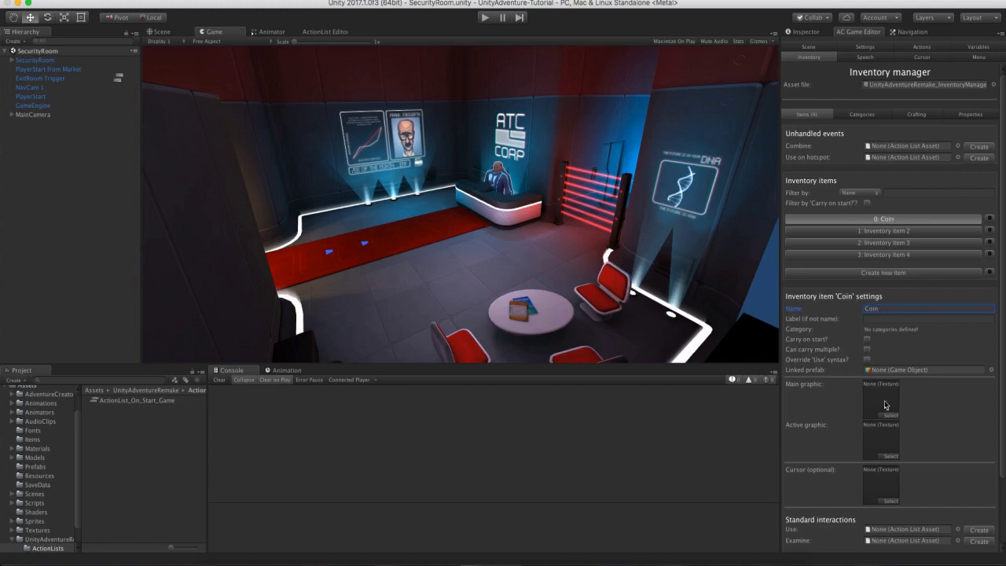
left_click(34, 521)
left_click_drag(106, 417, 864, 396)
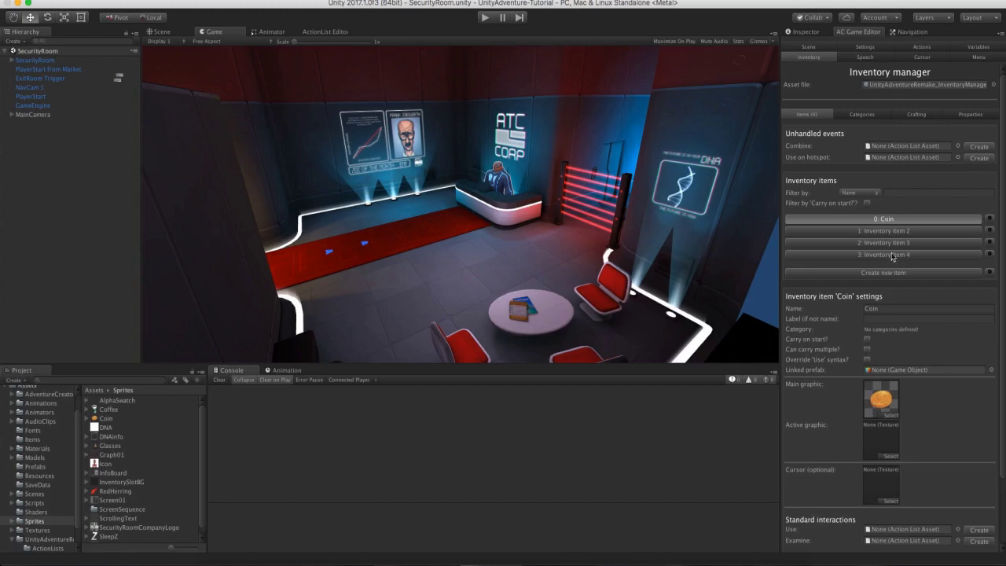
Name the second inventory item Coffee cup and assign the Coffee sprite as its main graphic.
left_click(887, 231)
left_click(879, 308)
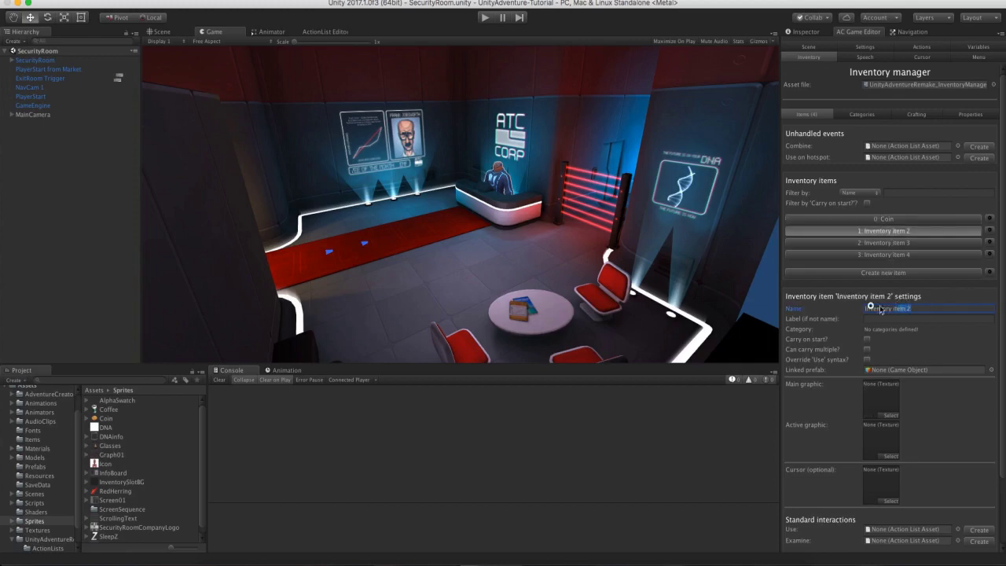
type("Coff")
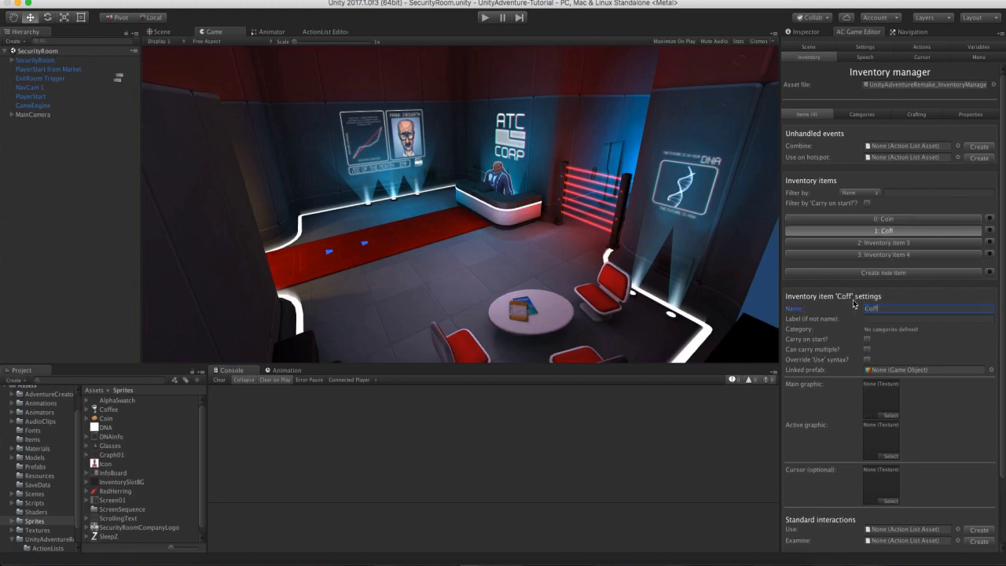
type("ee cup")
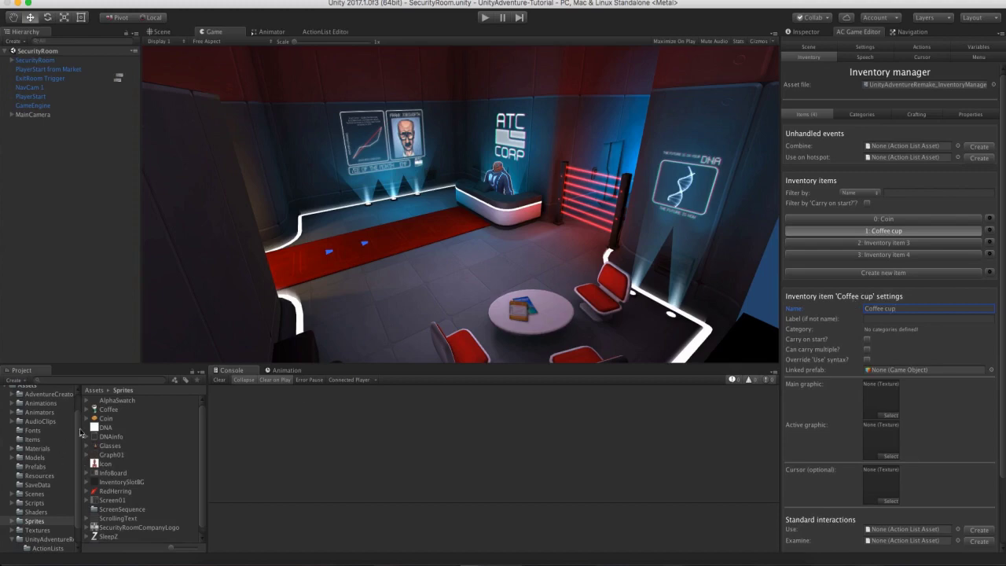
left_click_drag(103, 409, 891, 393)
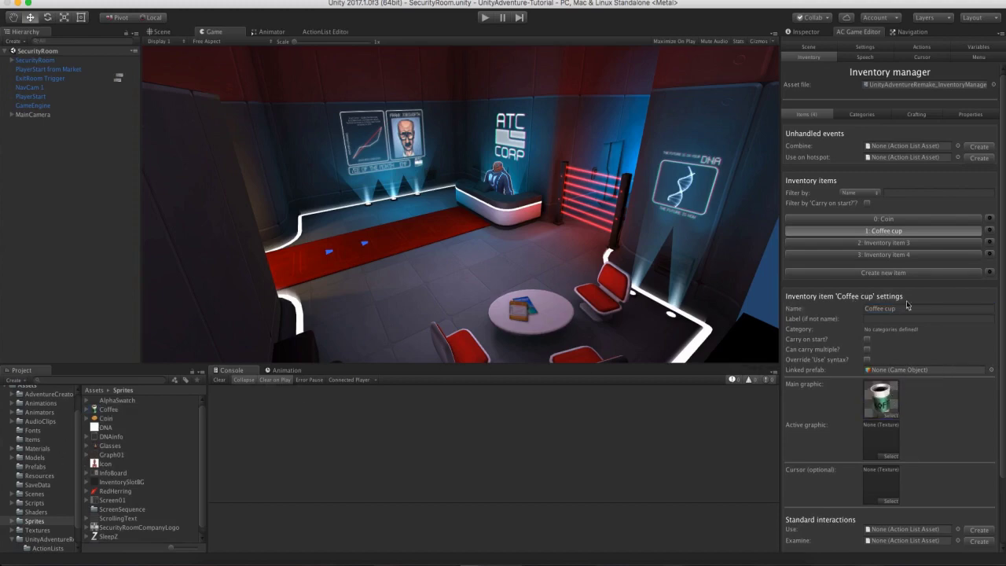
Name the third inventory item Disguise and assign the Glasses sprite as its main graphic.
left_click(895, 243)
left_click(891, 309)
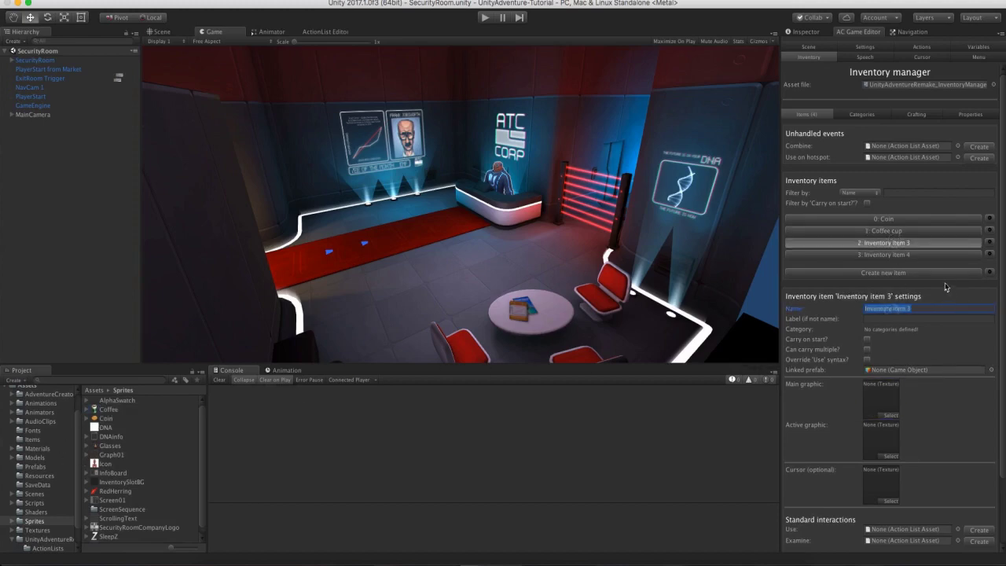
type("Disguise")
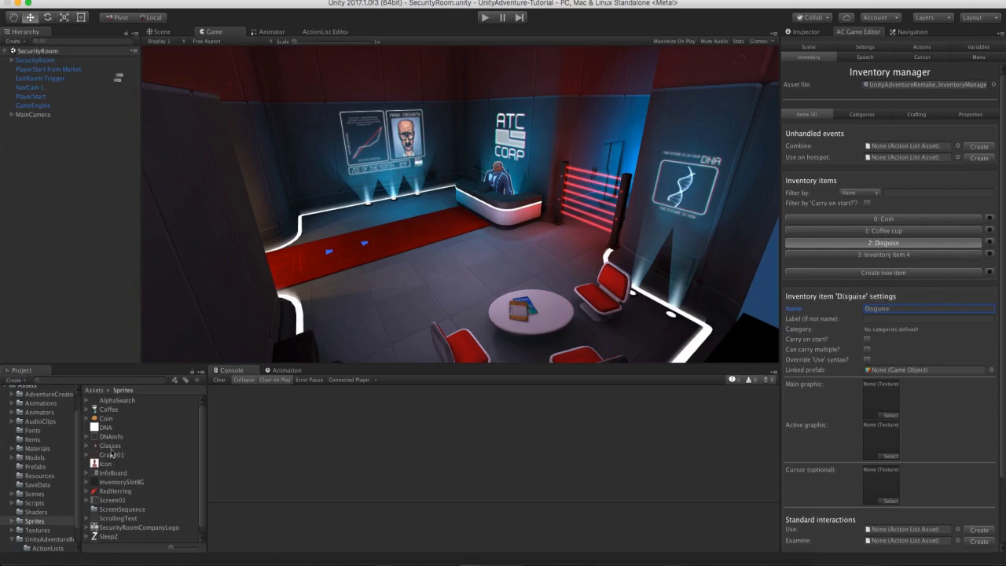
left_click_drag(105, 448, 880, 397)
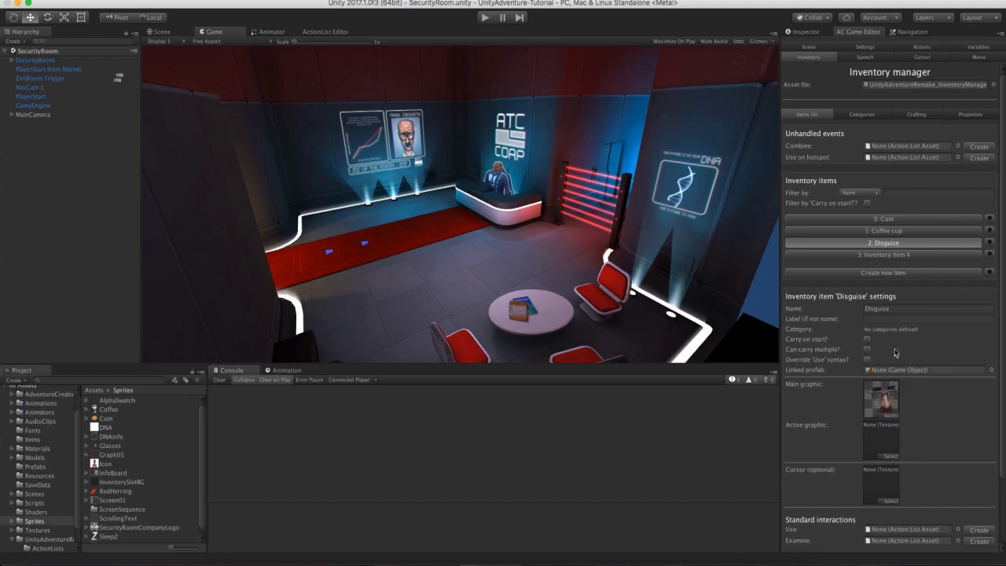
Name the fourth inventory item Red herring and assign the RedHerring sprite as its main graphic.
left_click(892, 255)
left_click(893, 307)
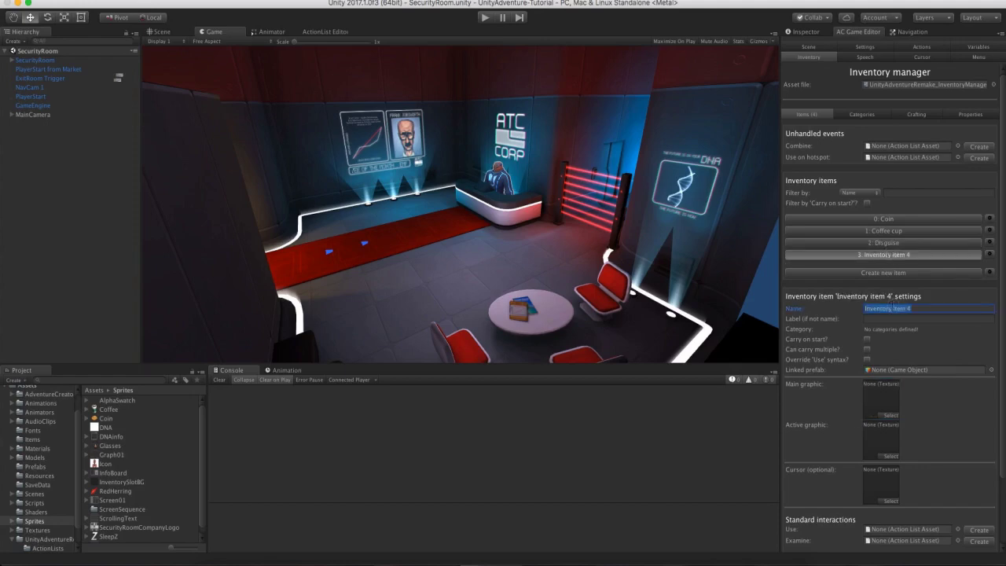
type("Red herring")
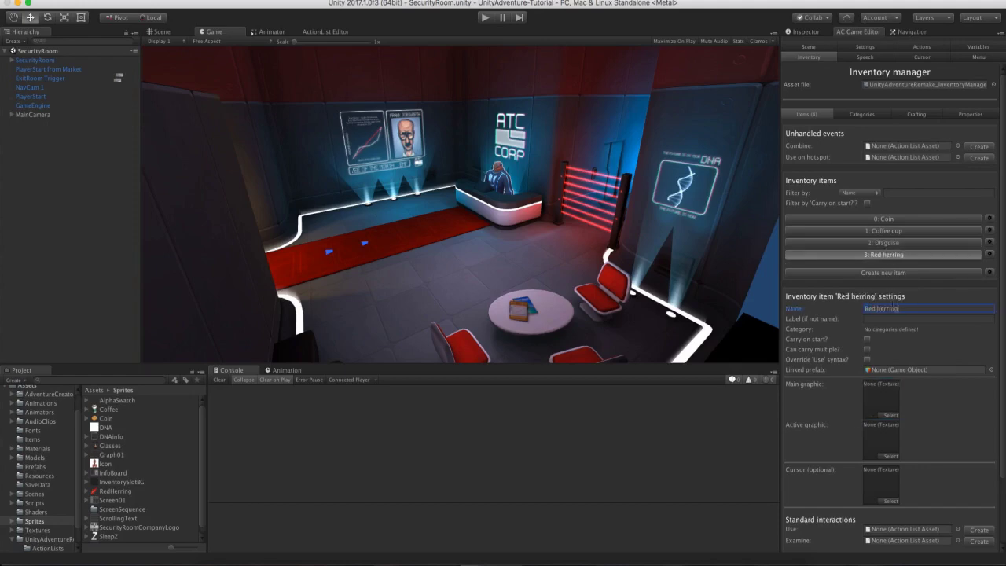
left_click_drag(122, 493, 876, 391)
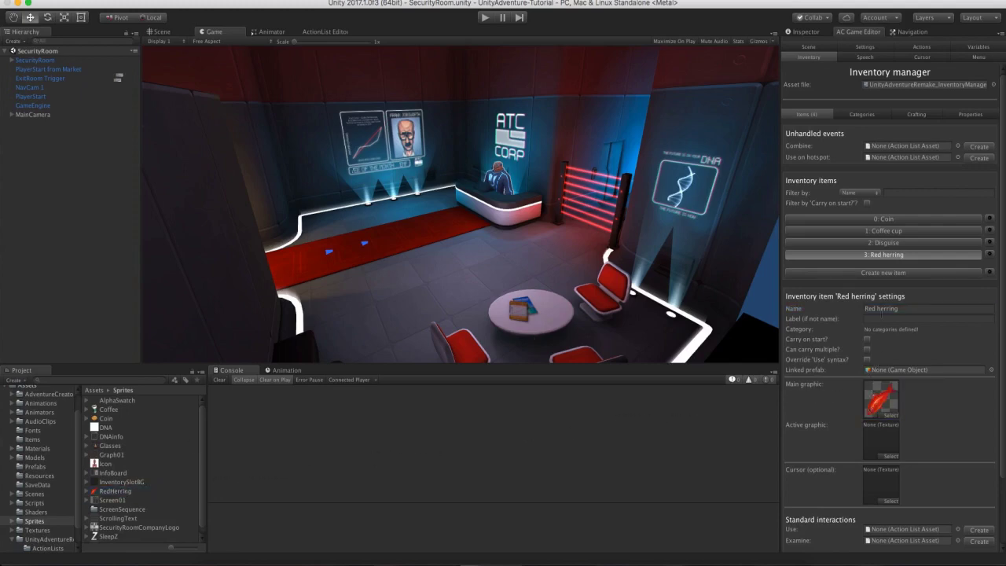
Enable Carry on start for the Coin and Coffee cup inventory items.
left_click(876, 226)
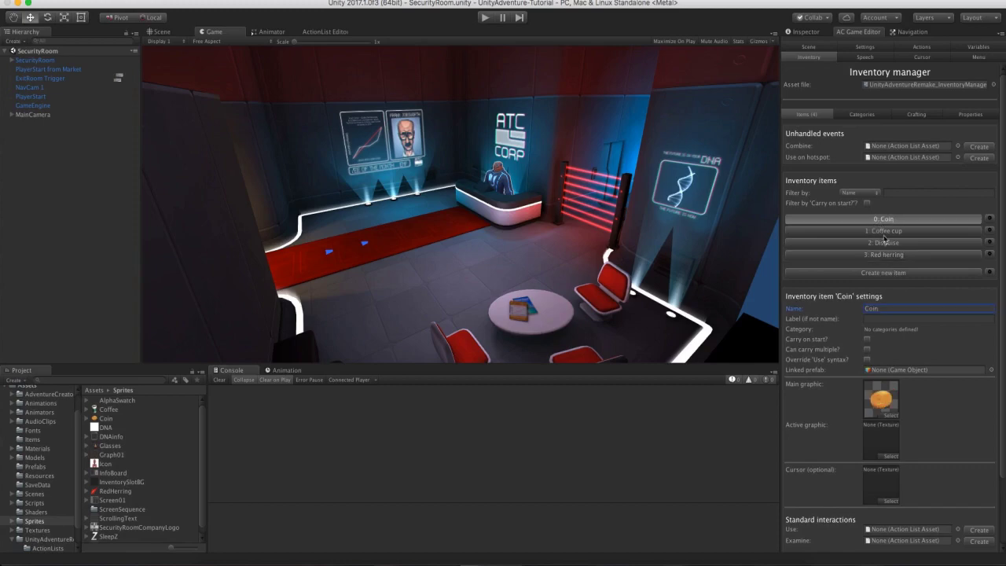
left_click(868, 340)
left_click(893, 230)
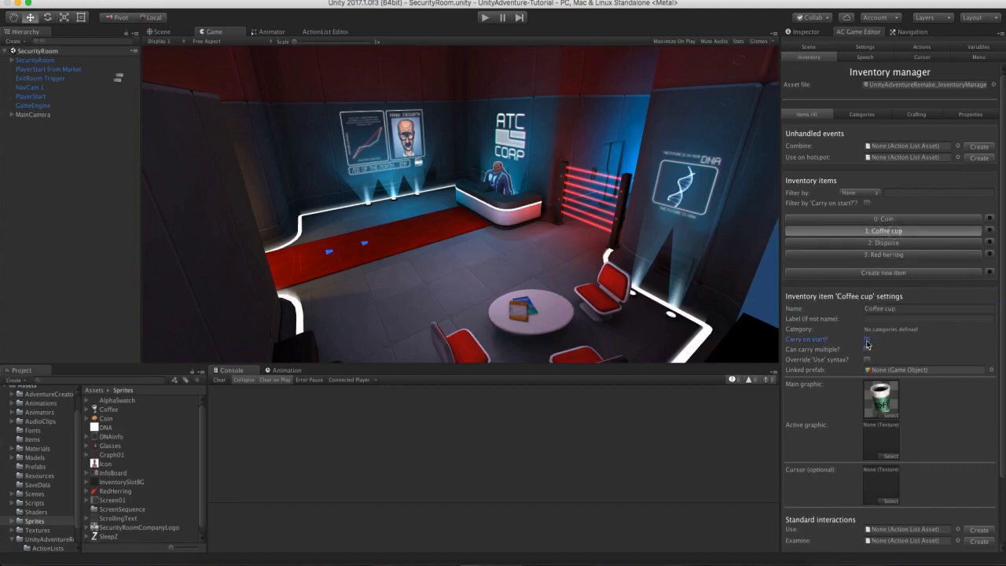
left_click(866, 340)
Mute the Game view's audio and play-test SecurityRoom, selecting and deselecting the Coffee cup from the inventory and walking the player, and end the test.
left_click(711, 41)
left_click(481, 17)
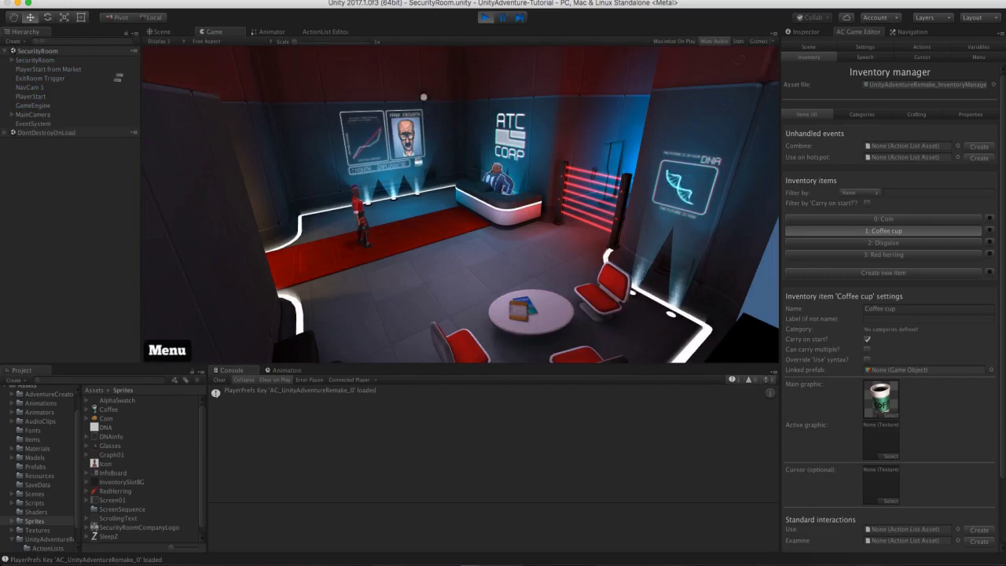
mouse_move(424, 71)
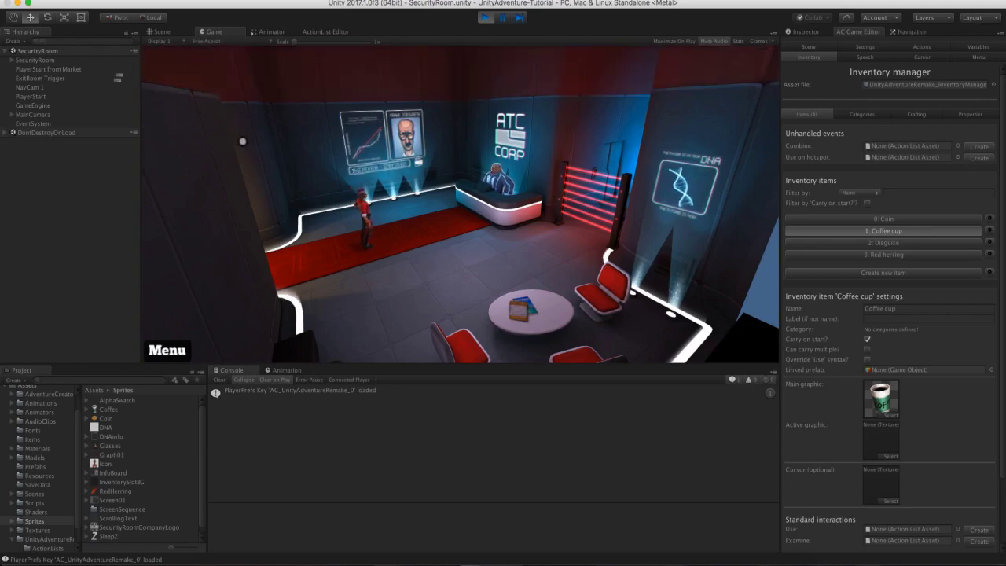
mouse_move(233, 78)
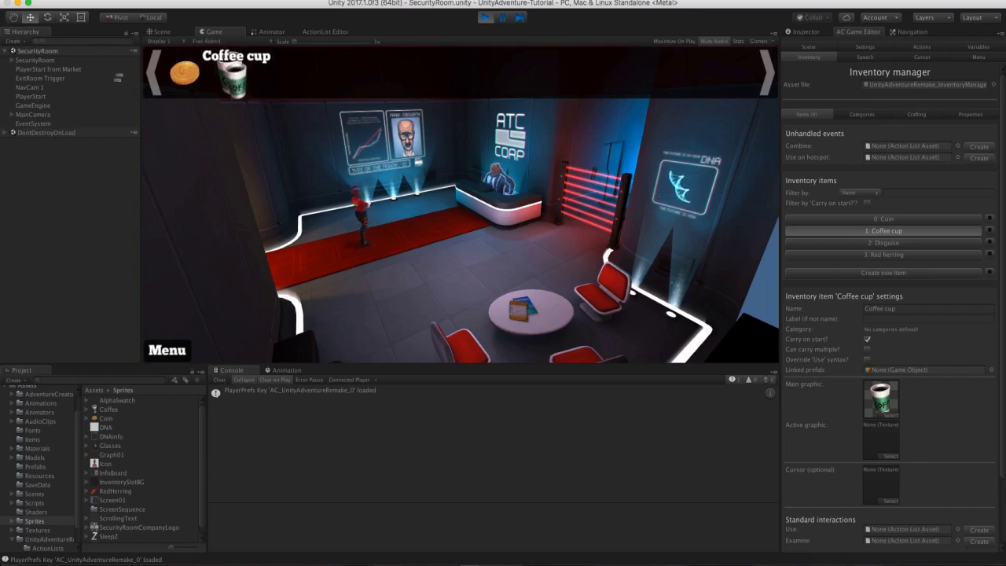
left_click(234, 78)
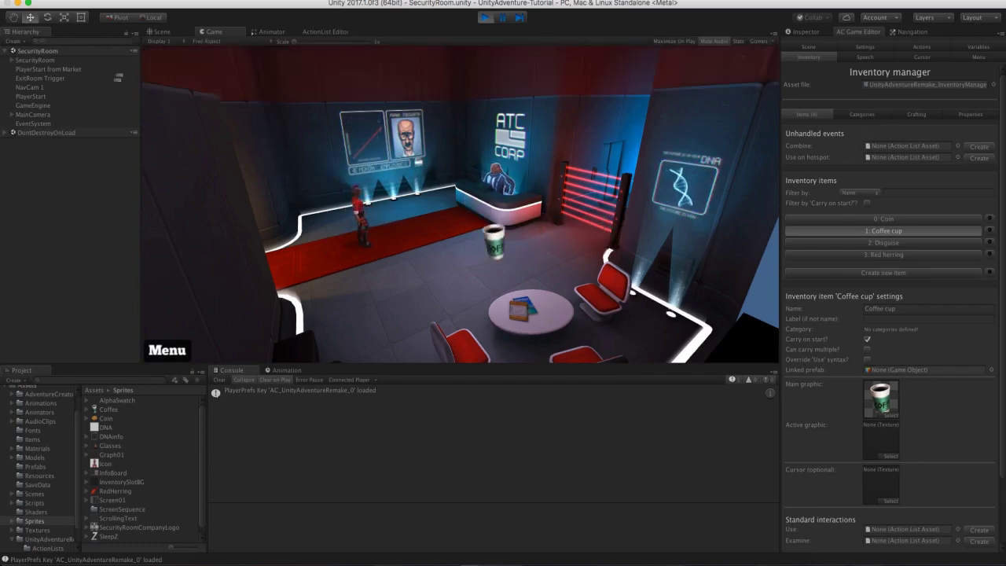
left_click(450, 232)
left_click(443, 235)
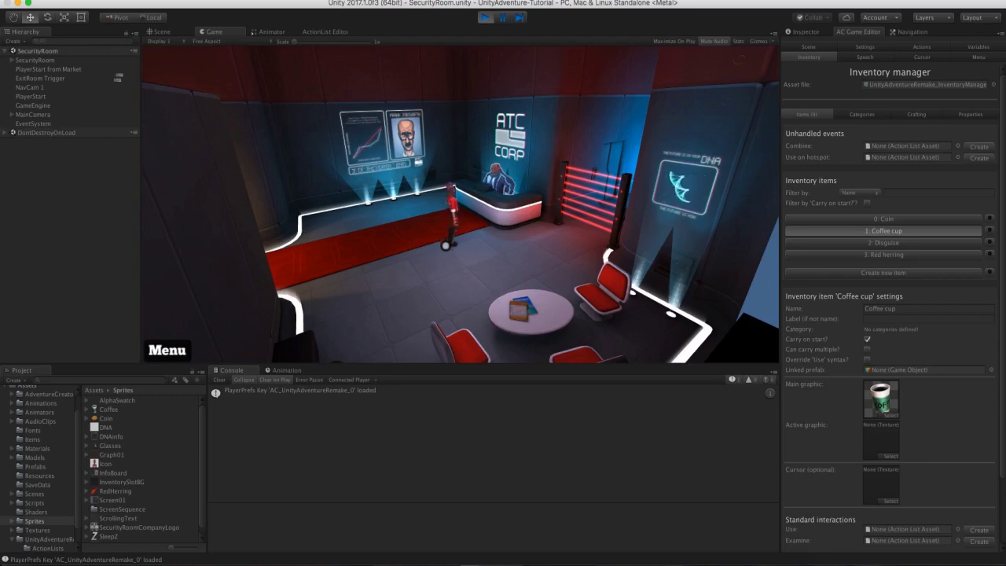
mouse_move(230, 74)
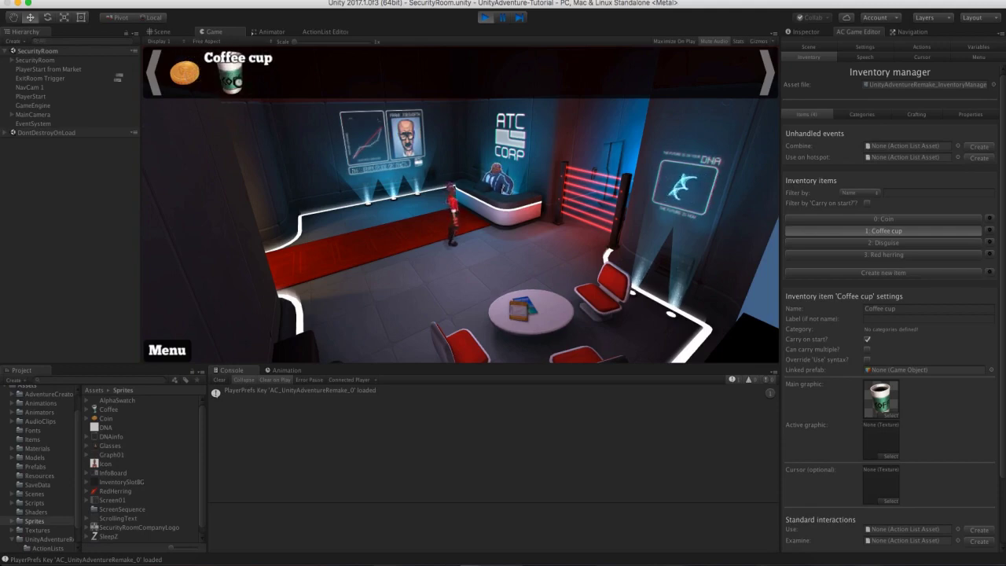
key("super+p")
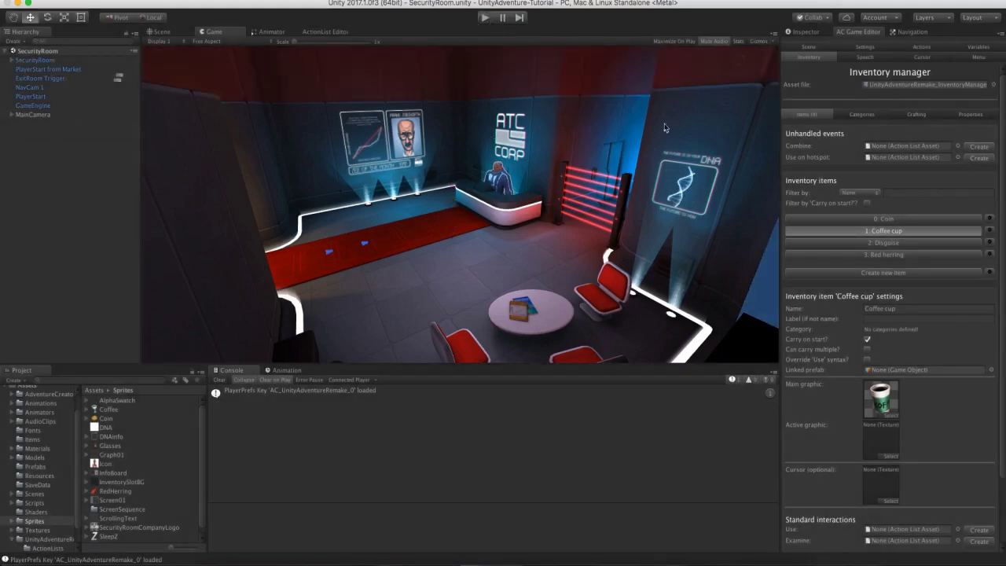
Open the Inventory menu's properties in the Menu manager, check its source, and locate its linked InventoryUI canvas prefab.
left_click(977, 57)
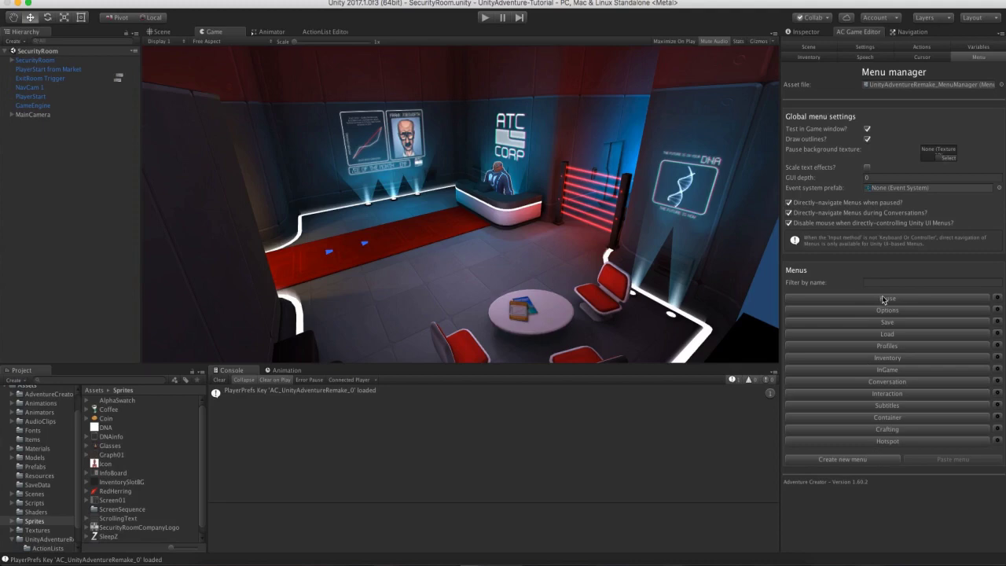
left_click(903, 359)
left_click_drag(1002, 353, 1002, 498)
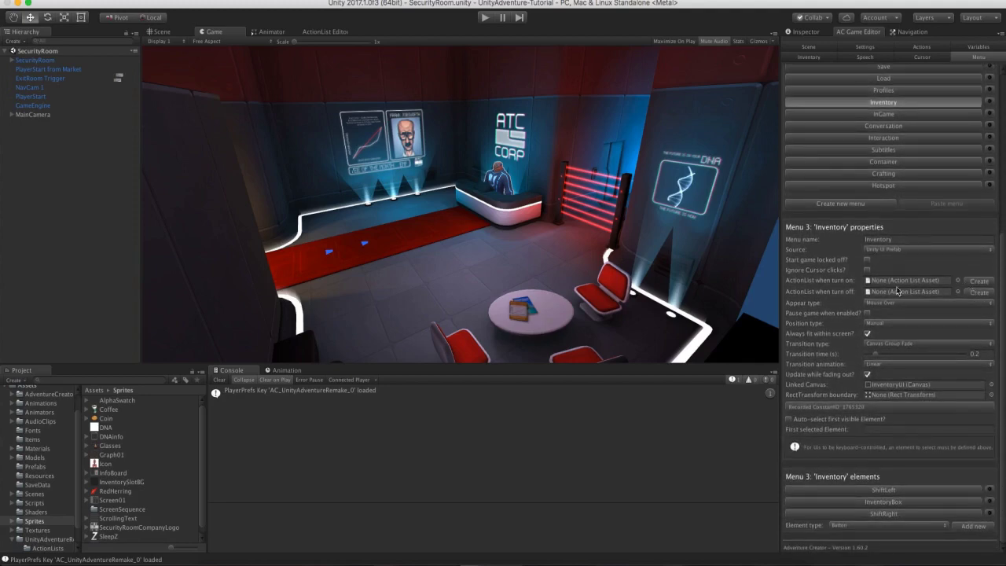
left_click(870, 254)
left_click(872, 253)
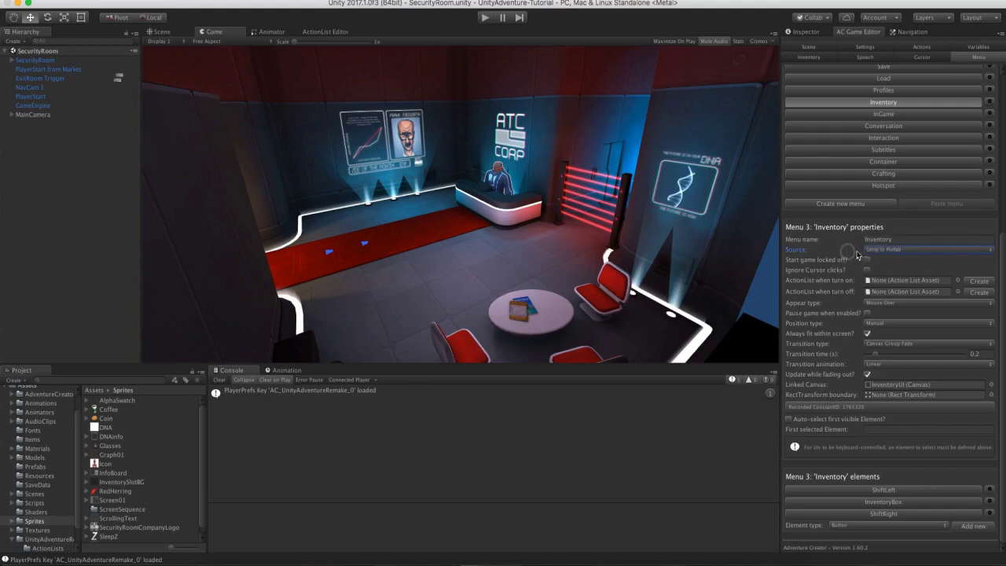
left_click(892, 385)
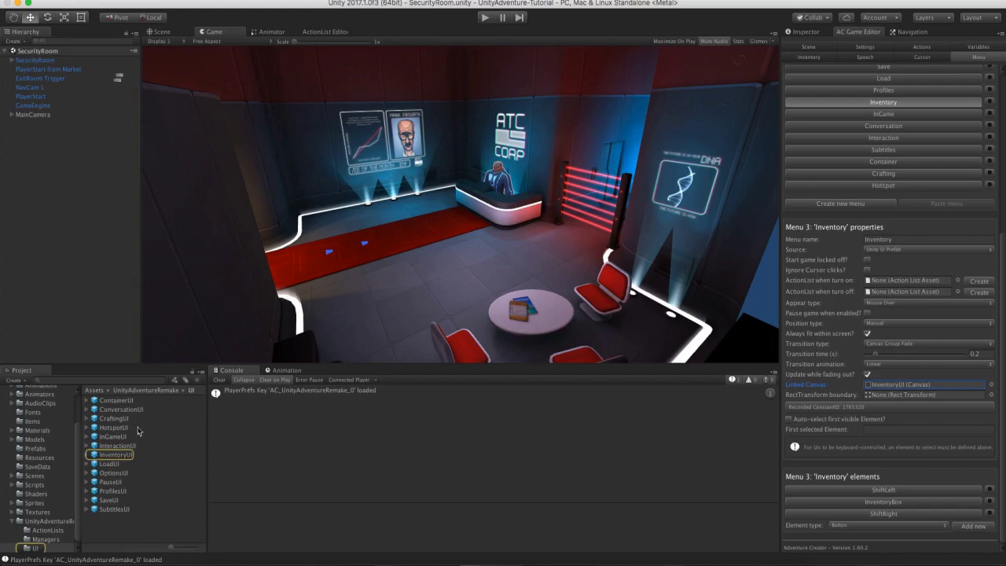
left_click(104, 455)
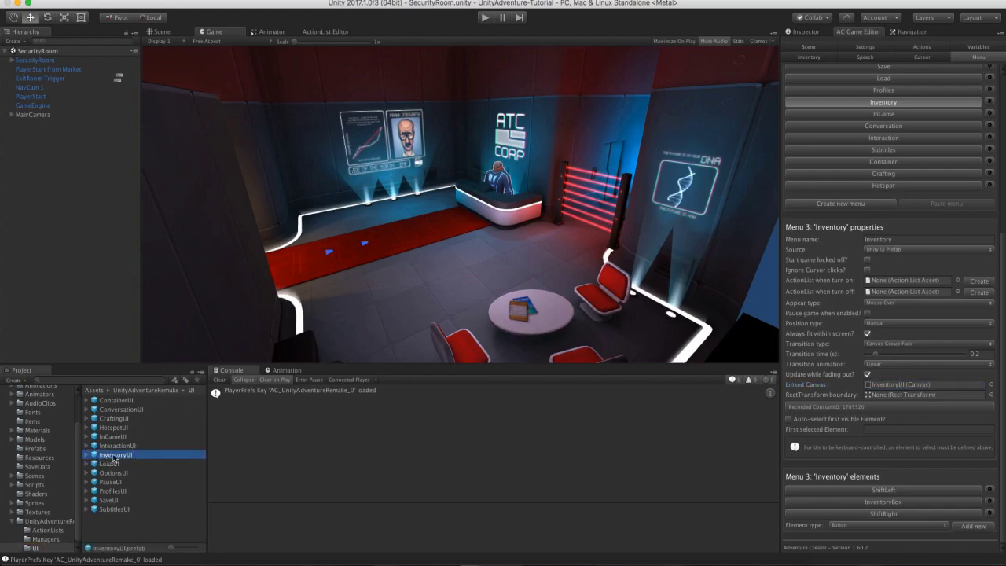
Set the Inventory menu's appear type to During Gameplay and enable Ignore Cursor clicks.
left_click(877, 303)
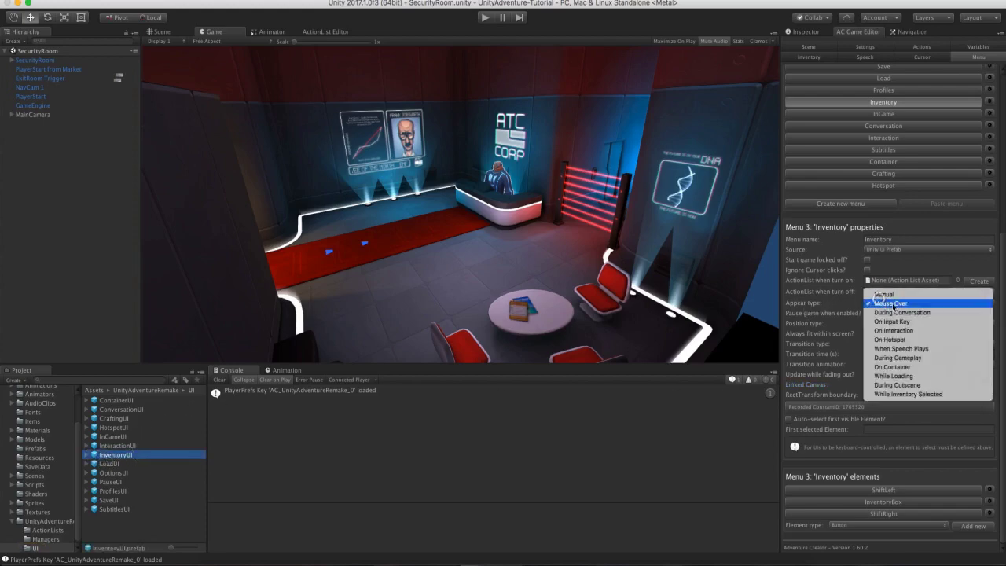
left_click(880, 305)
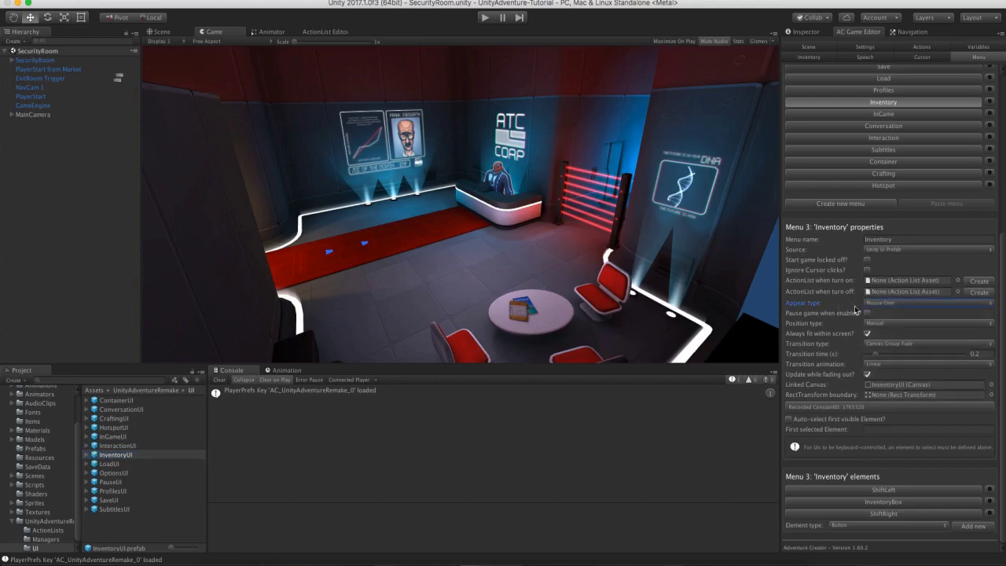
left_click(873, 305)
left_click(908, 357)
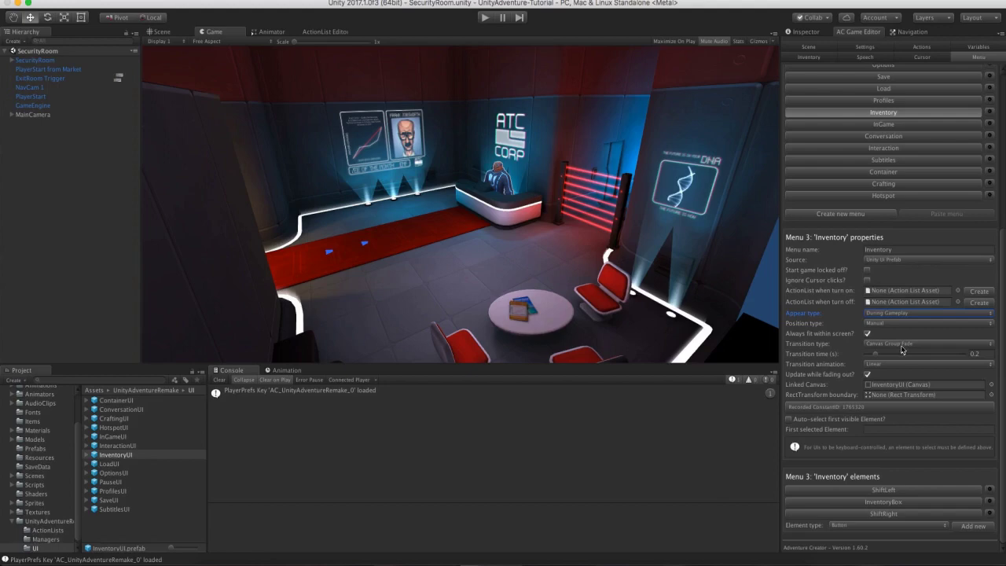
left_click(866, 281)
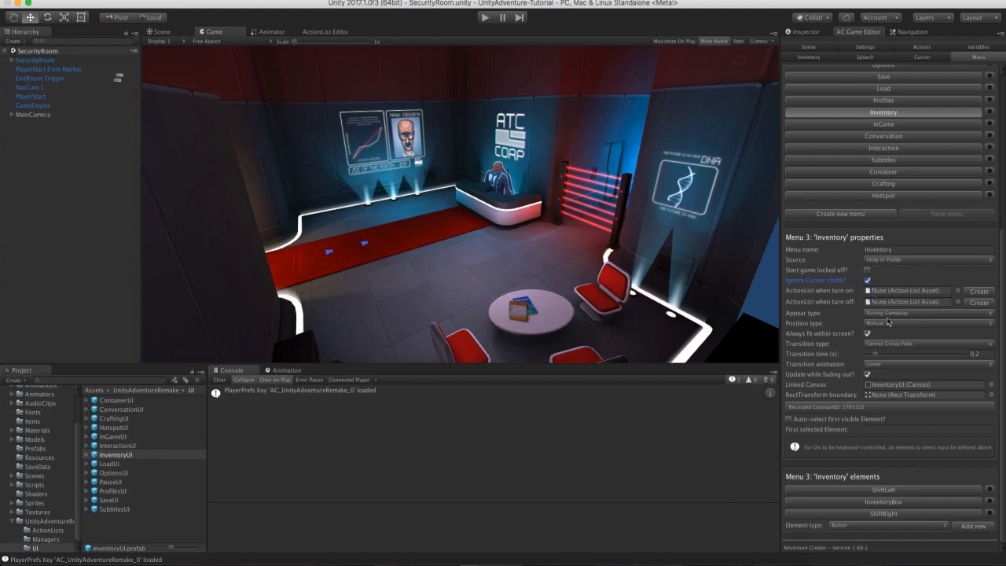
Turn off Interactable in the linked InventoryUI prefab's Canvas Group and play-test the inventory menu in SecurityRoom.
left_click(885, 385)
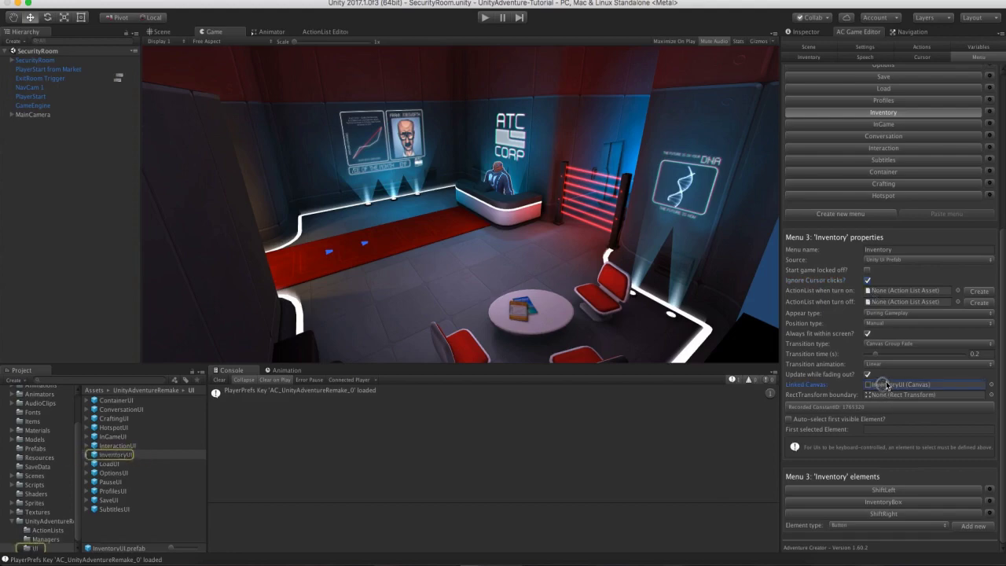
left_click(121, 455)
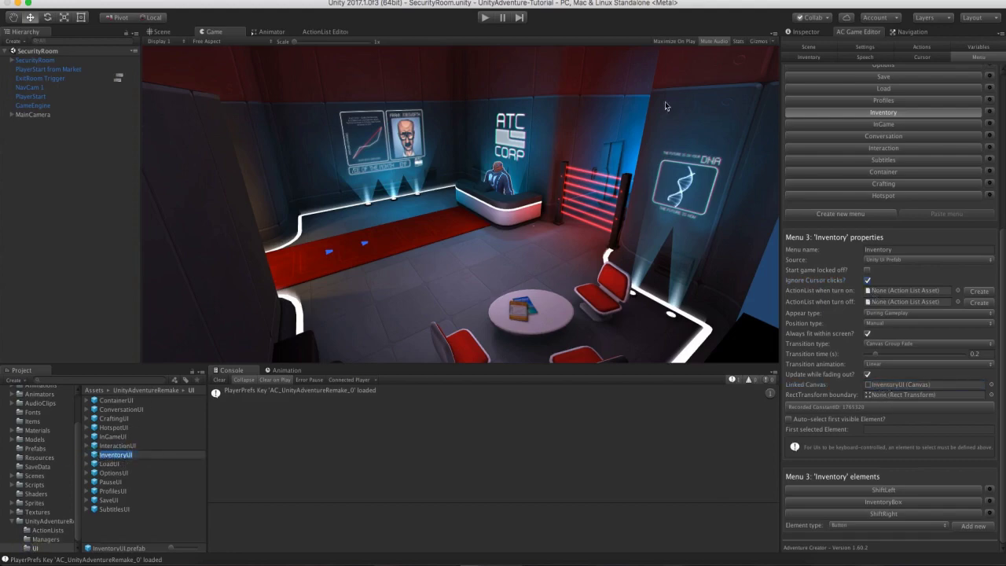
left_click(789, 39)
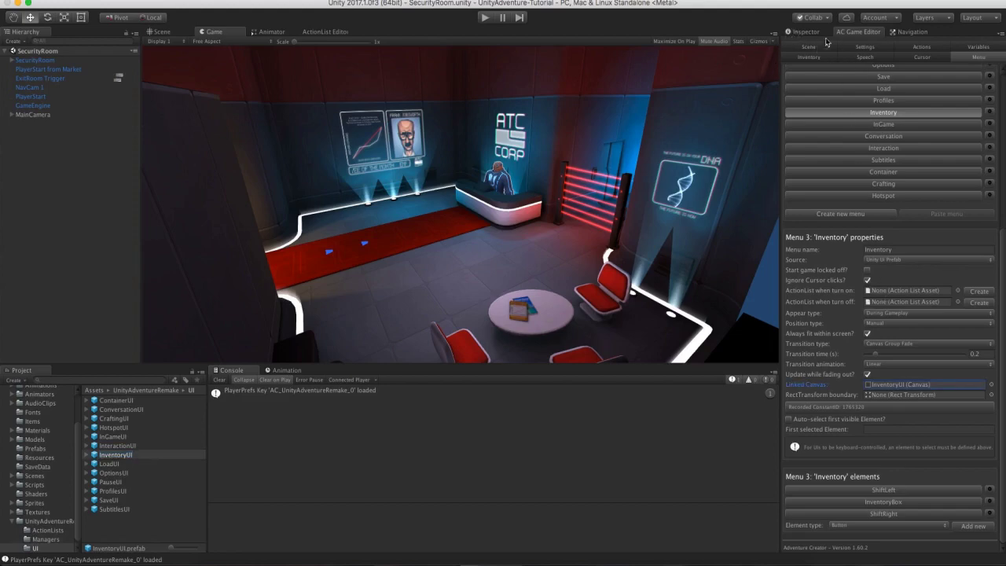
left_click(806, 31)
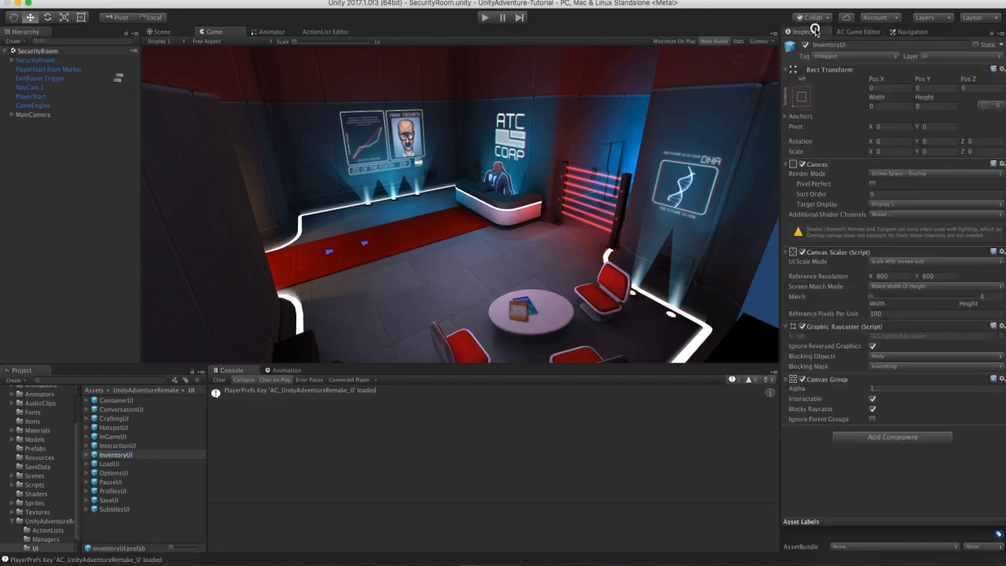
left_click(872, 399)
left_click(881, 463)
left_click(484, 17)
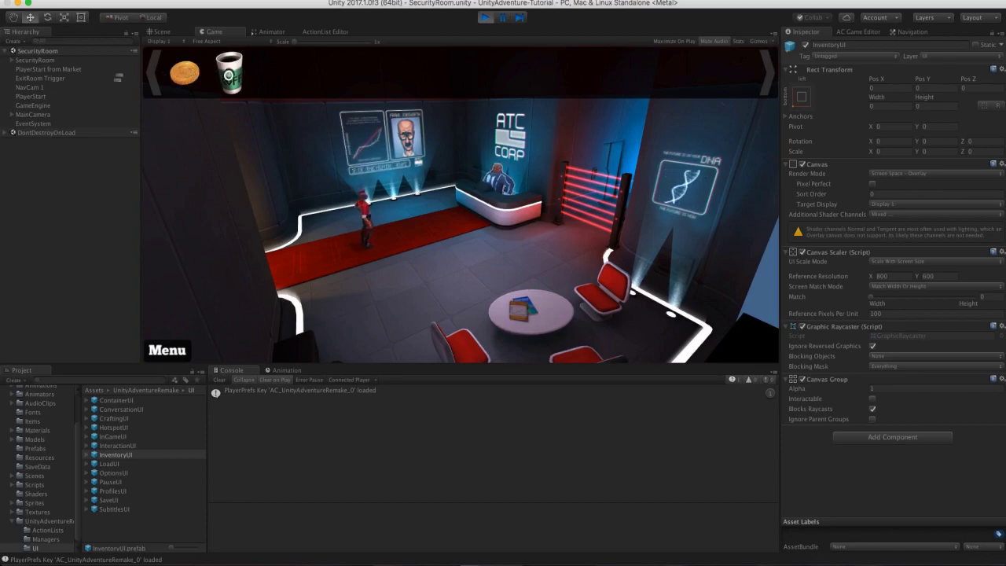
left_click(485, 17)
Disable Carry on start for the Coffee cup and Coin items in the Inventory manager.
left_click(857, 31)
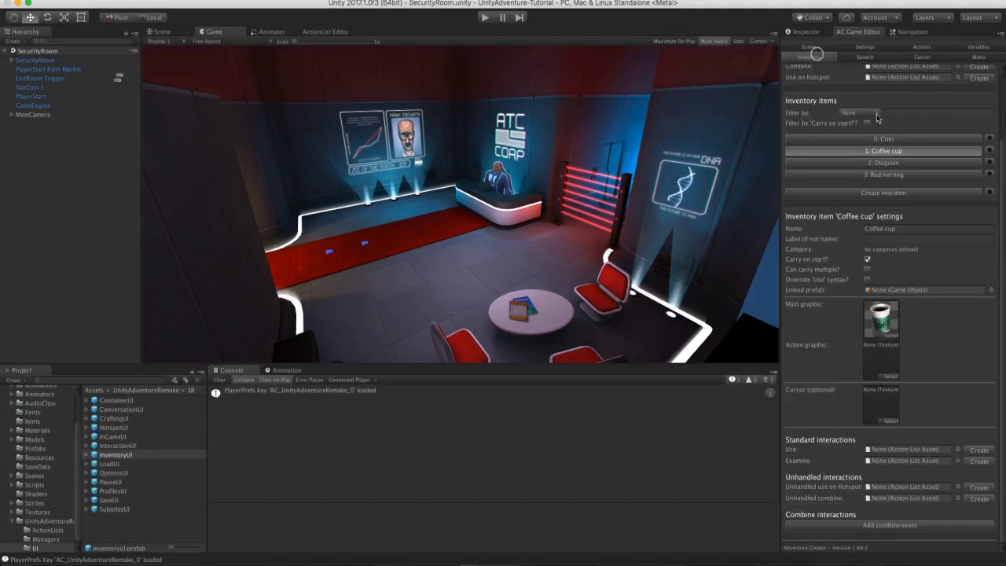
left_click(867, 259)
left_click(881, 139)
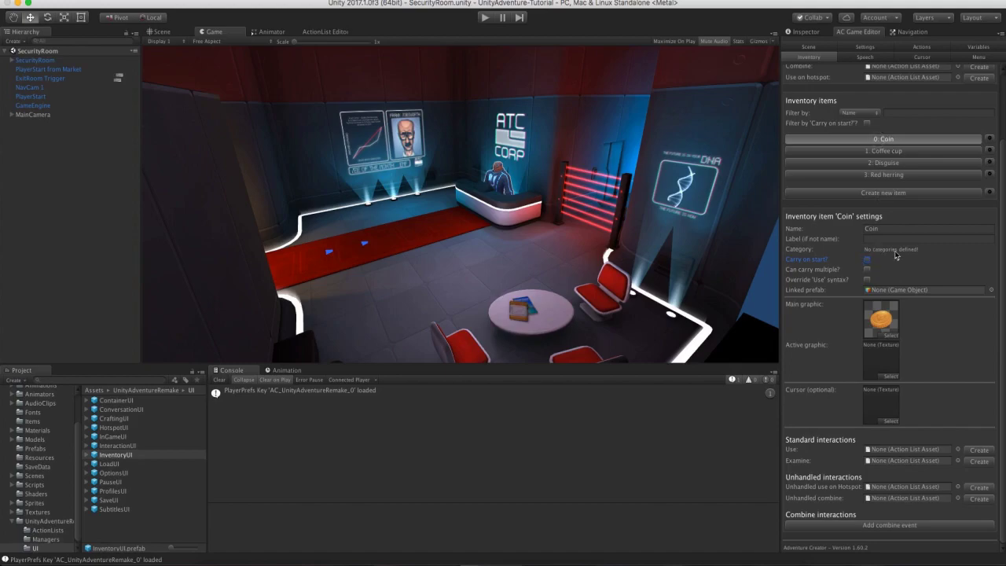
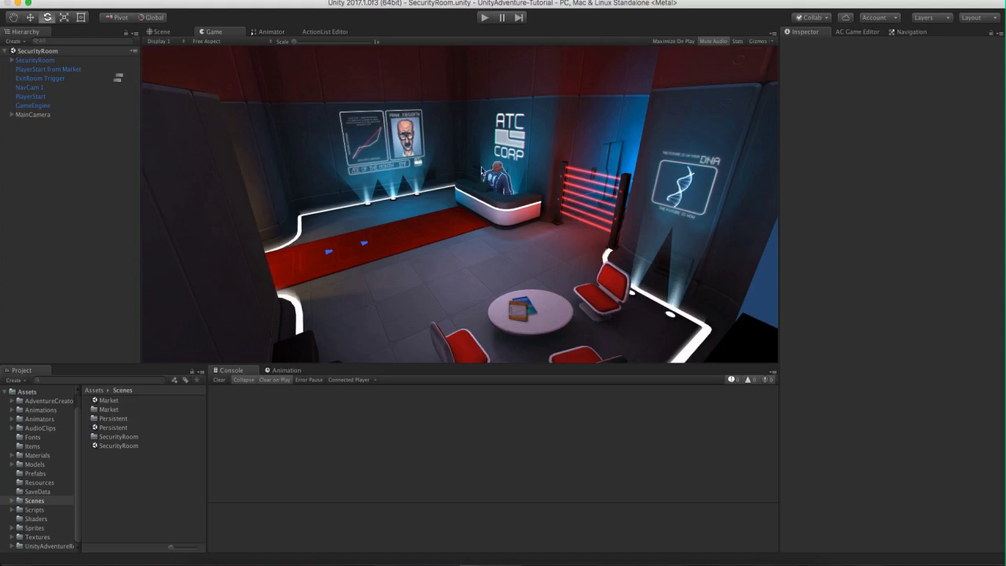
Add a Hotspot prefab to the SecurityRoom scene and name it Hotspot sign.
left_click(166, 31)
middle_click_drag(316, 93, 460, 140)
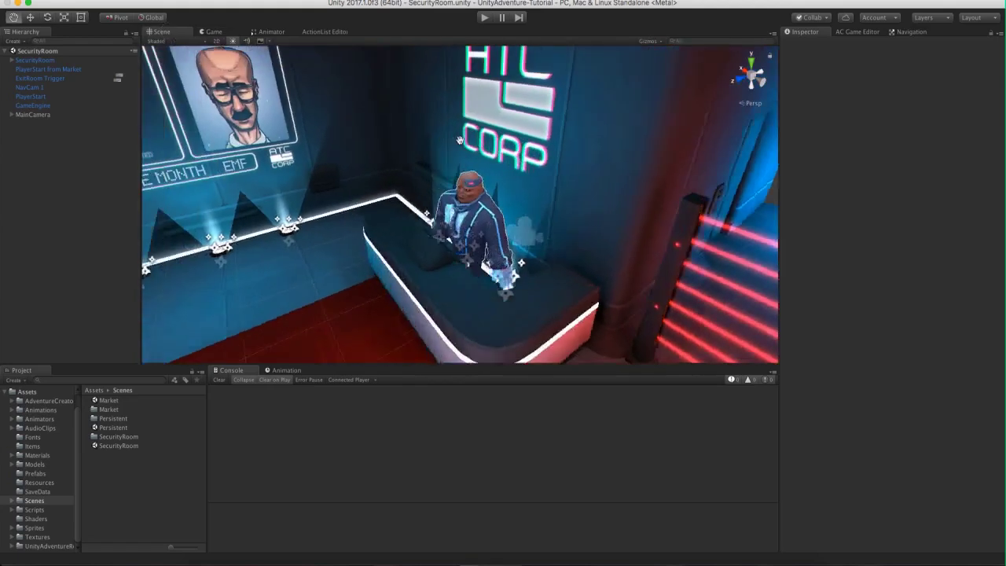
left_click_drag(460, 140, 913, 81, "alt")
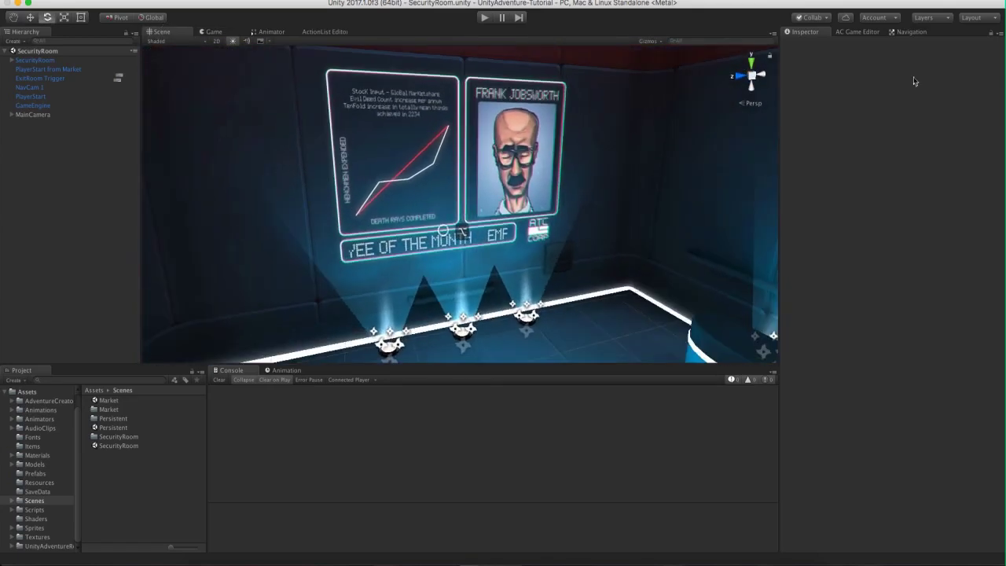
left_click(850, 31)
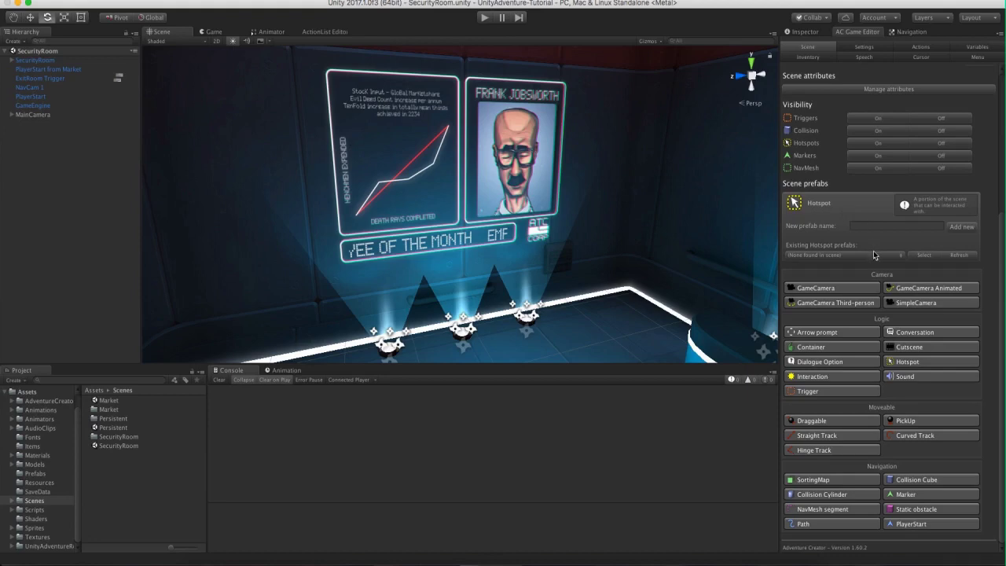
left_click(907, 361)
left_click(68, 70)
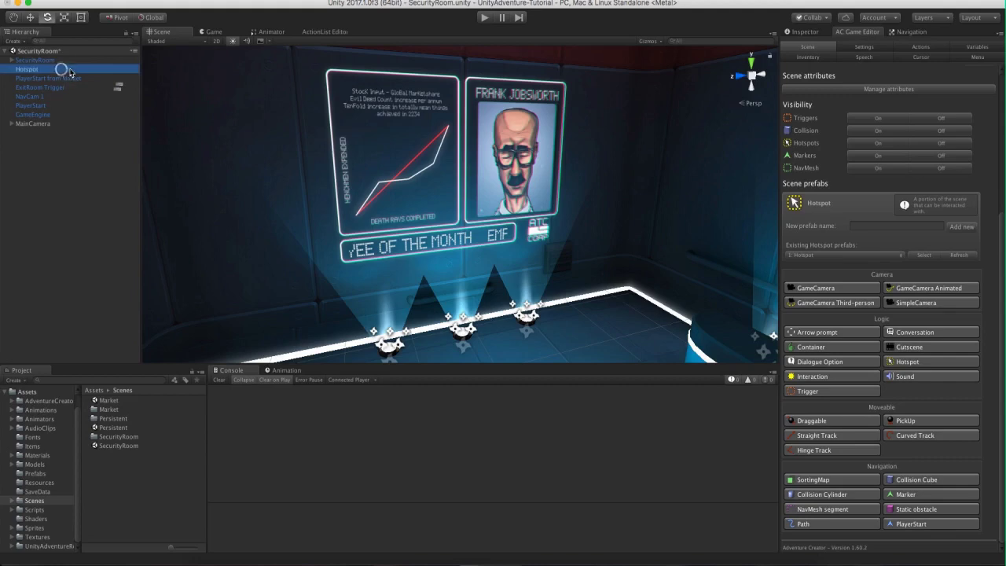
key("Return")
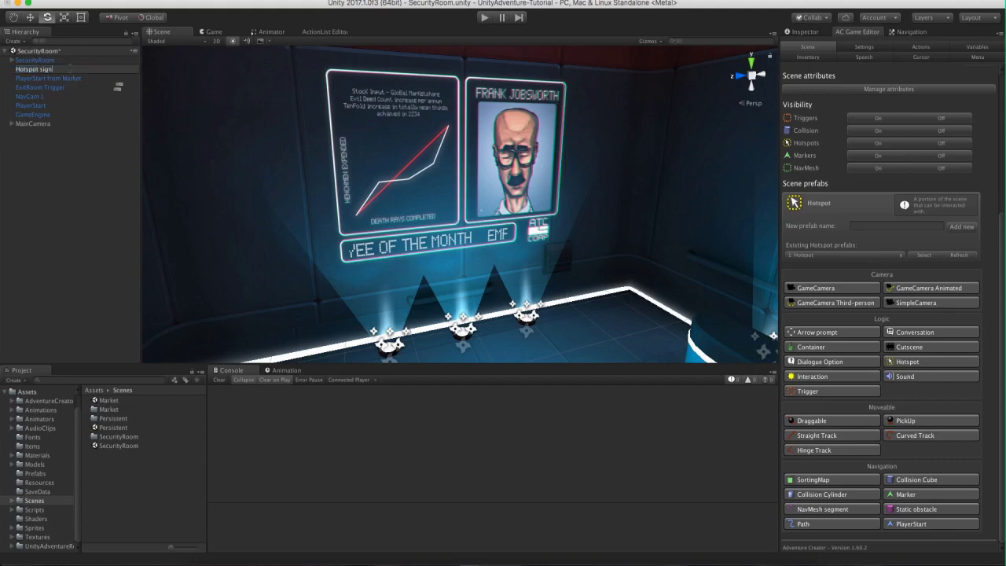
type("sign")
key("Return")
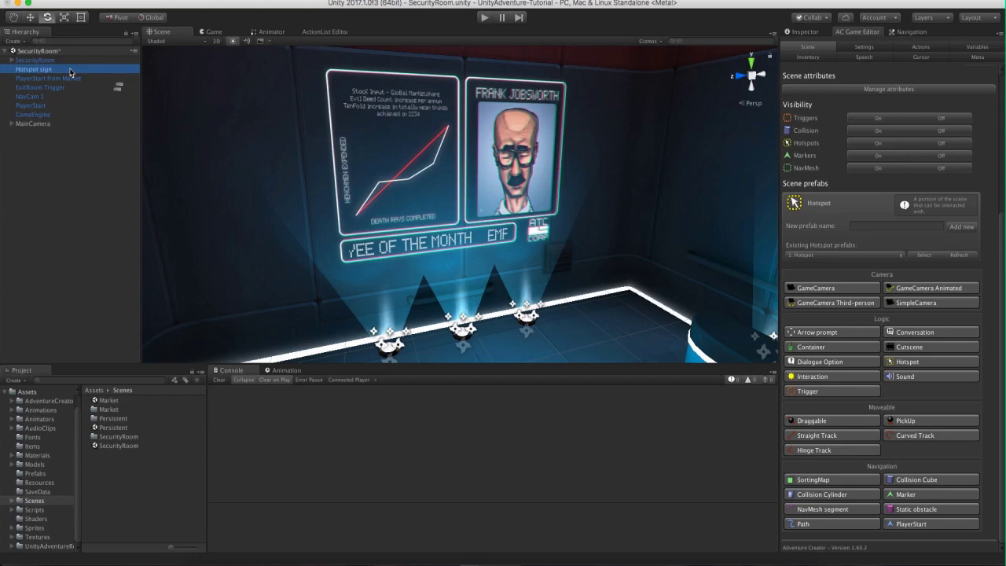
Position and scale the Hotspot sign box to about 0.29 x 1.88 x 3.39 so it covers the employee-of-the-month wall display.
left_click(802, 32)
key("f")
left_click_drag(422, 189, 404, 141, "alt")
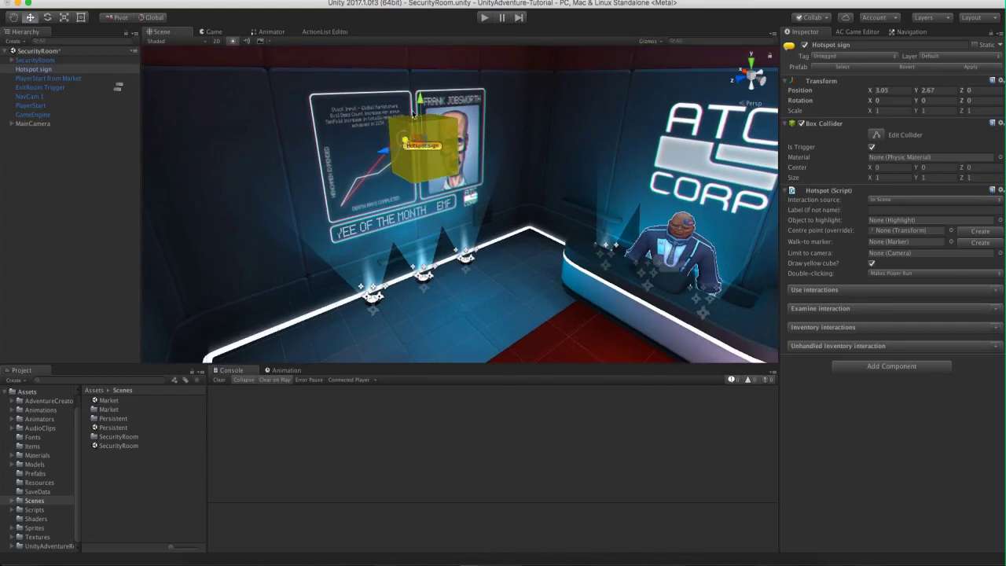
key("r")
left_click_drag(419, 95, 425, 62)
left_click_drag(385, 148, 400, 179)
key("w")
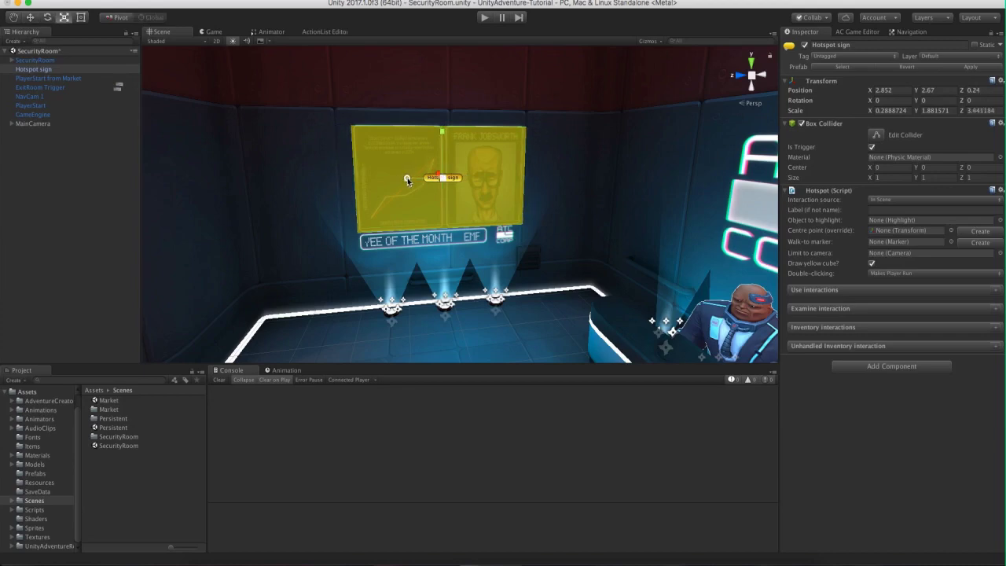
Set the hotspot's label to Sign, add a use interaction, and check its available cursor icons.
left_click(885, 210)
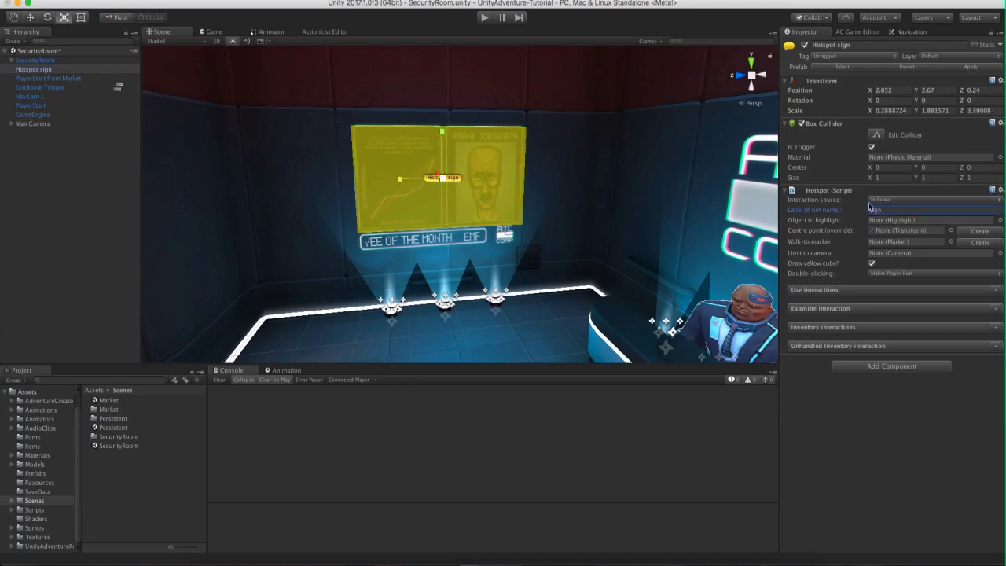
left_click(997, 290)
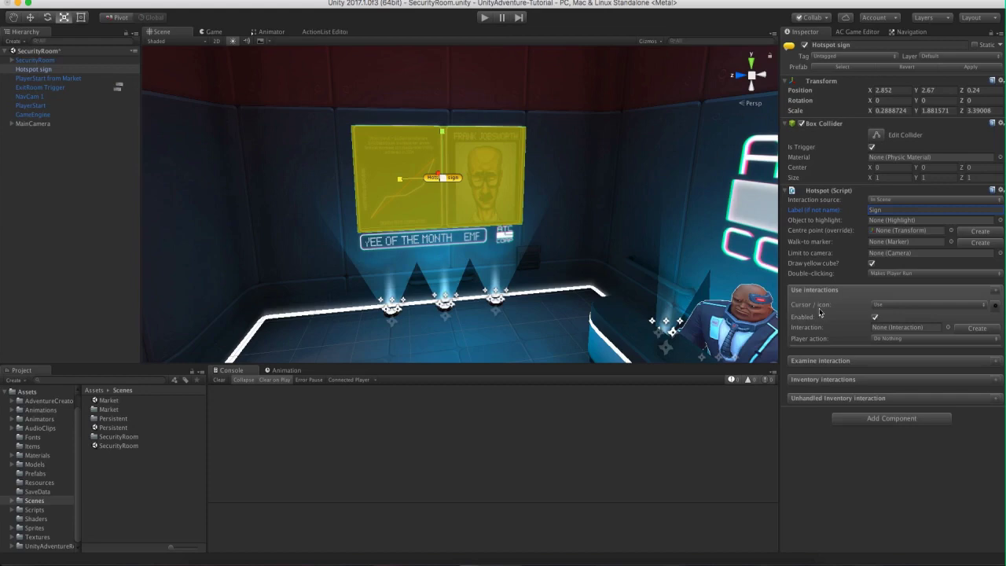
left_click(893, 306)
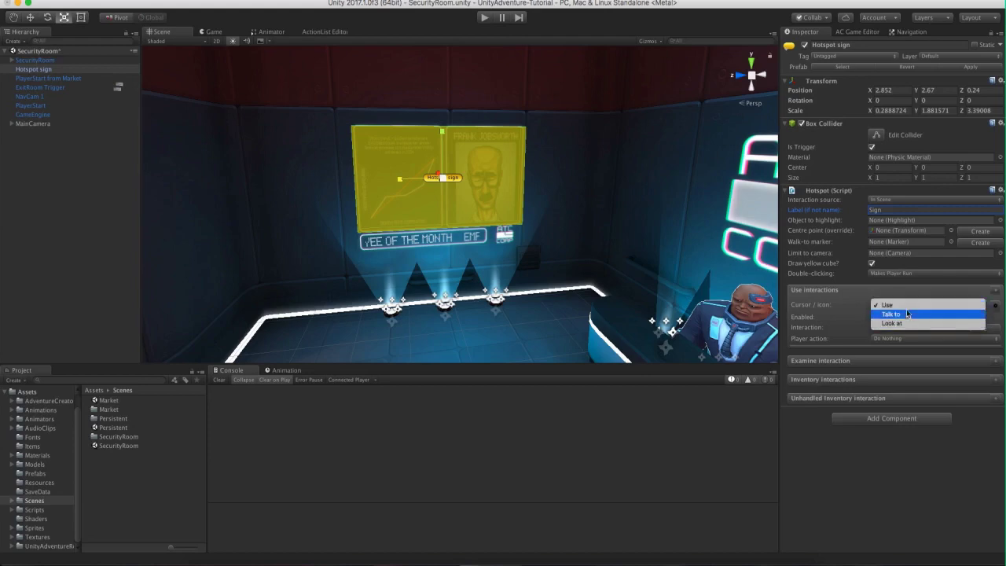
Examine the interaction icons defined in the Cursor manager and return to the sign hotspot's properties.
left_click(857, 32)
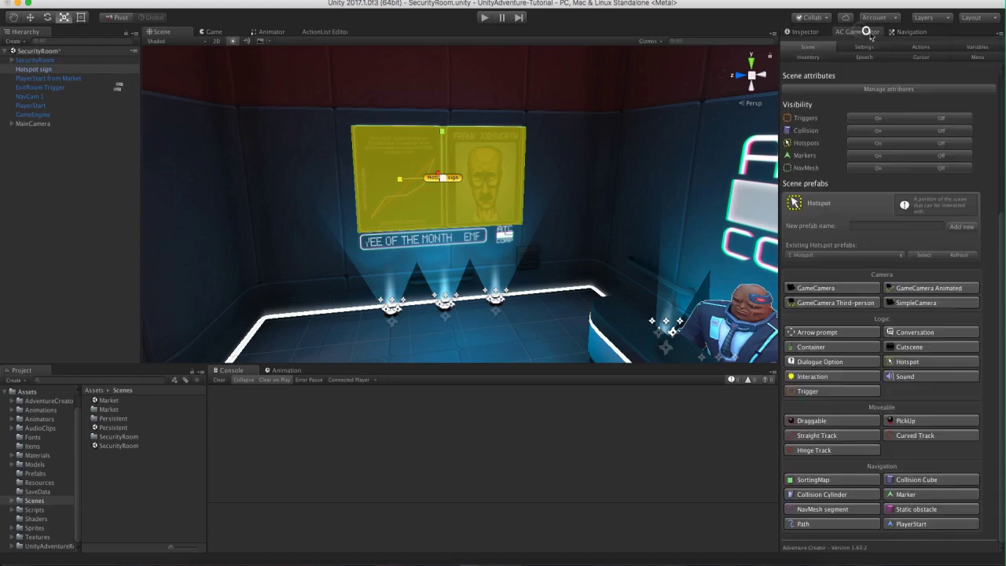
left_click(917, 58)
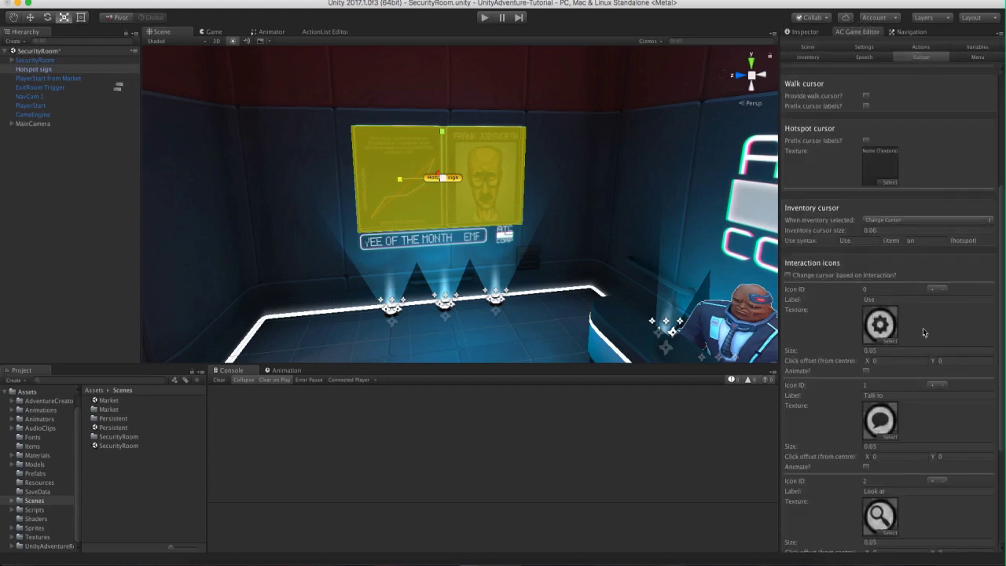
scroll(1003, 344, "down", 4)
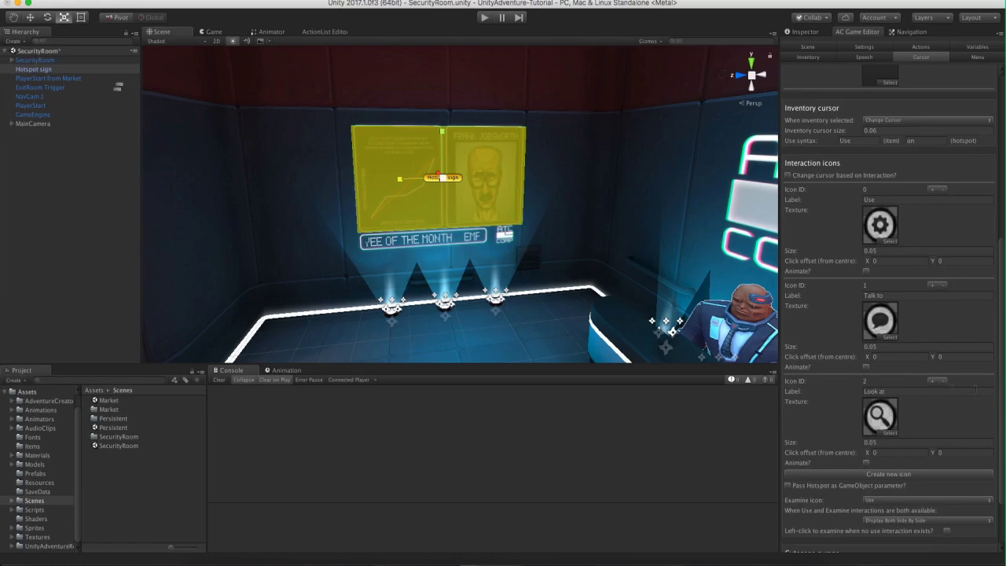
left_click_drag(1002, 382, 1003, 356)
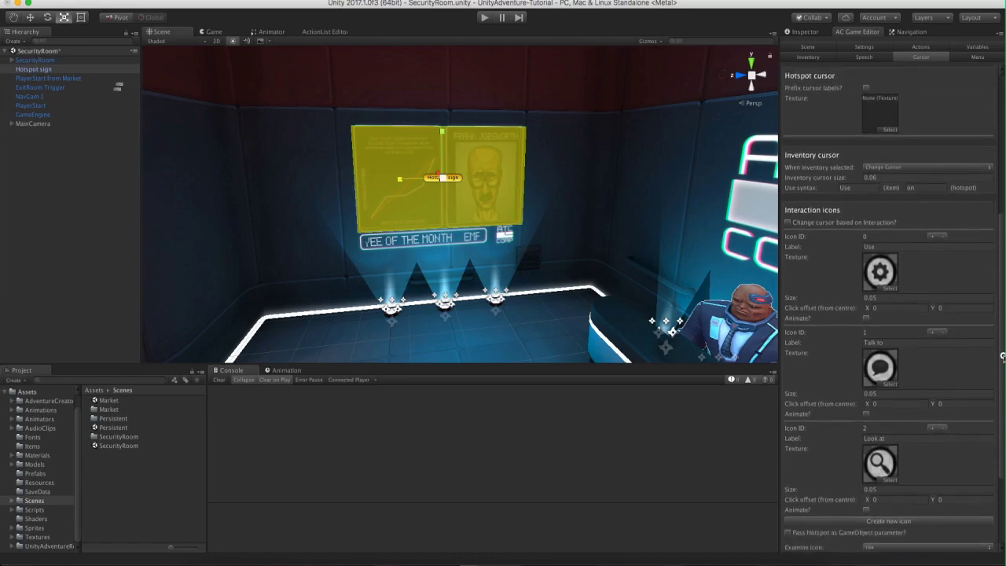
left_click(804, 32)
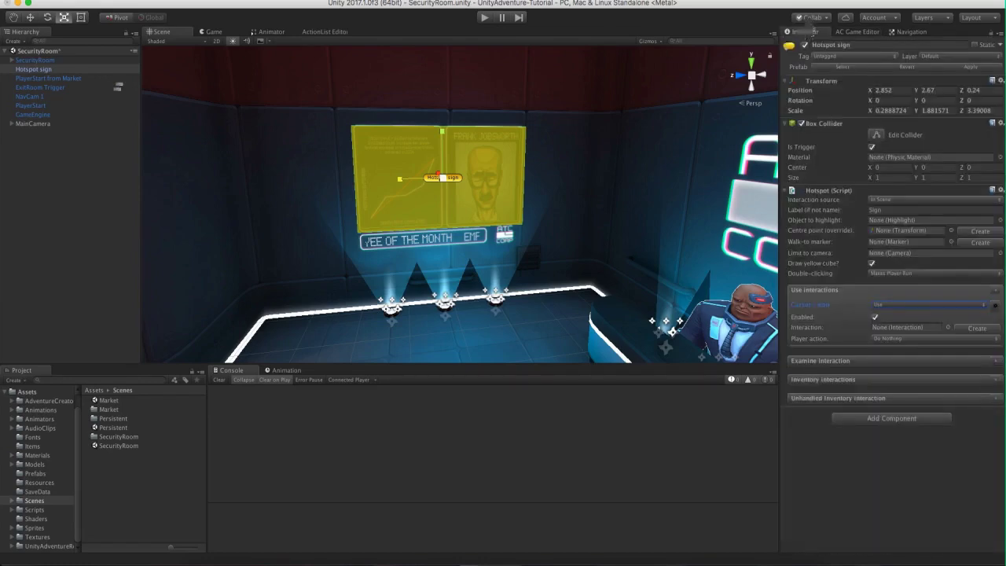
Set the cursor icon of the sign hotspot's use interaction to Look at.
left_click_drag(471, 220, 499, 233, "alt")
key("w")
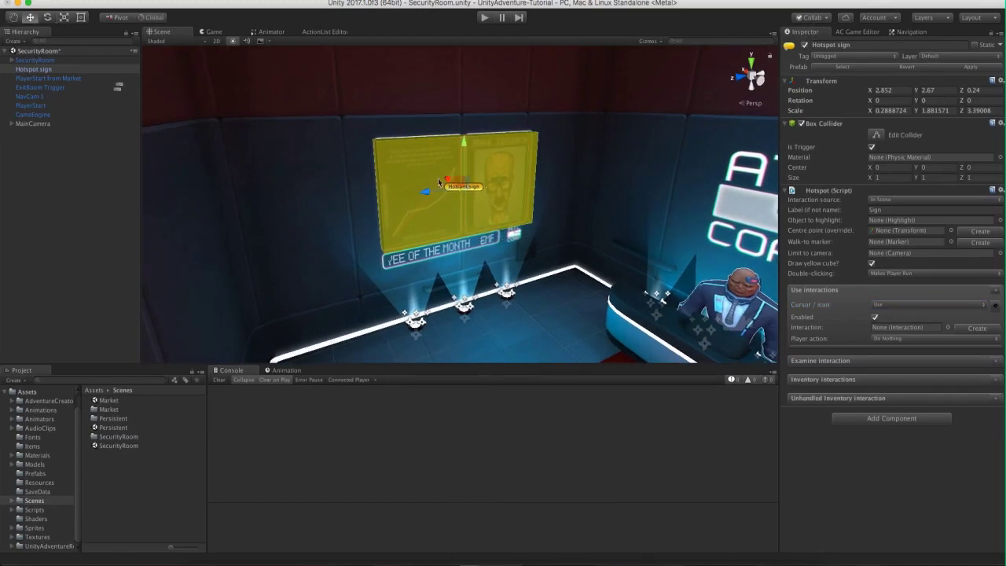
left_click(882, 305)
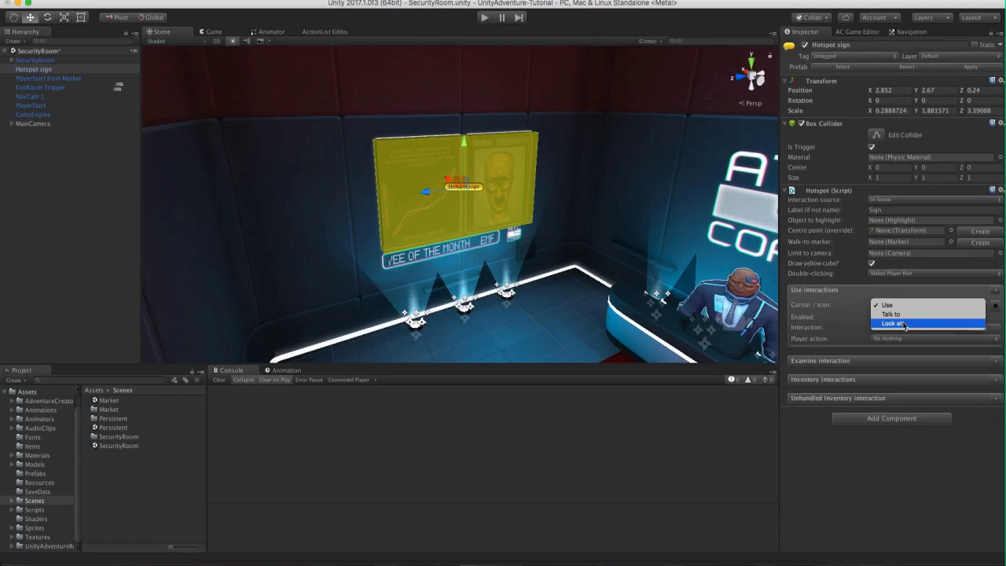
left_click(903, 323)
left_click(888, 306)
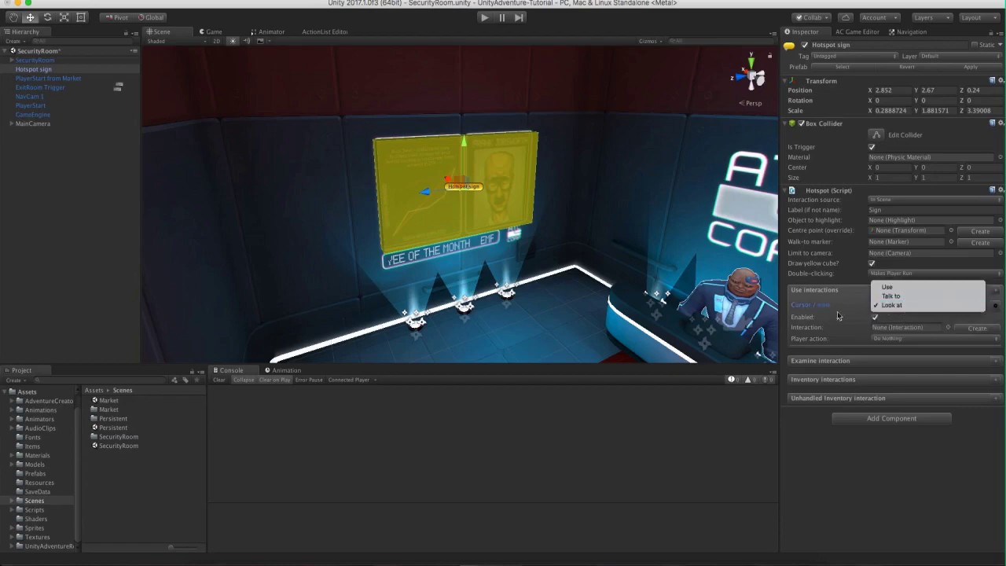
left_click(902, 306)
left_click(904, 306)
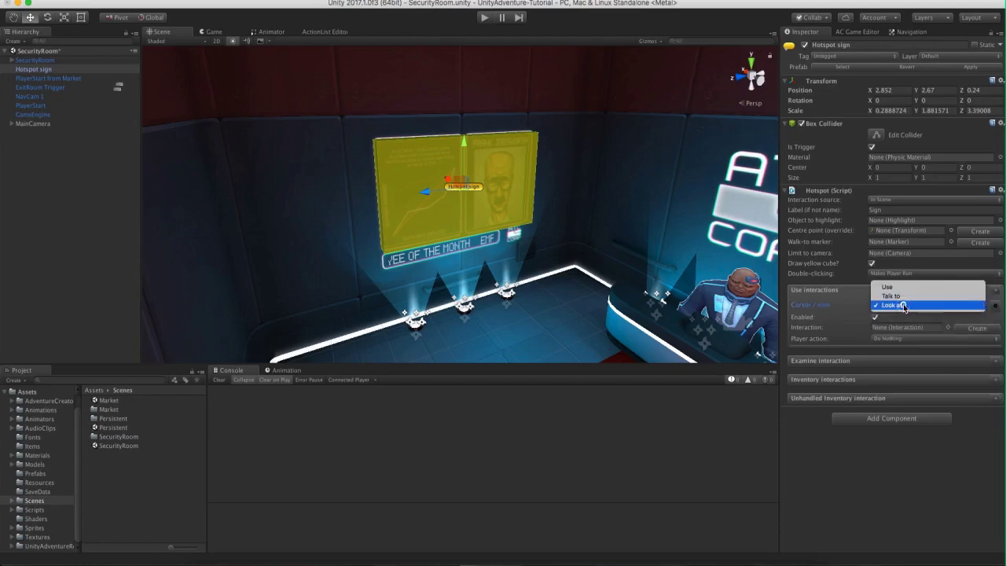
left_click(903, 306)
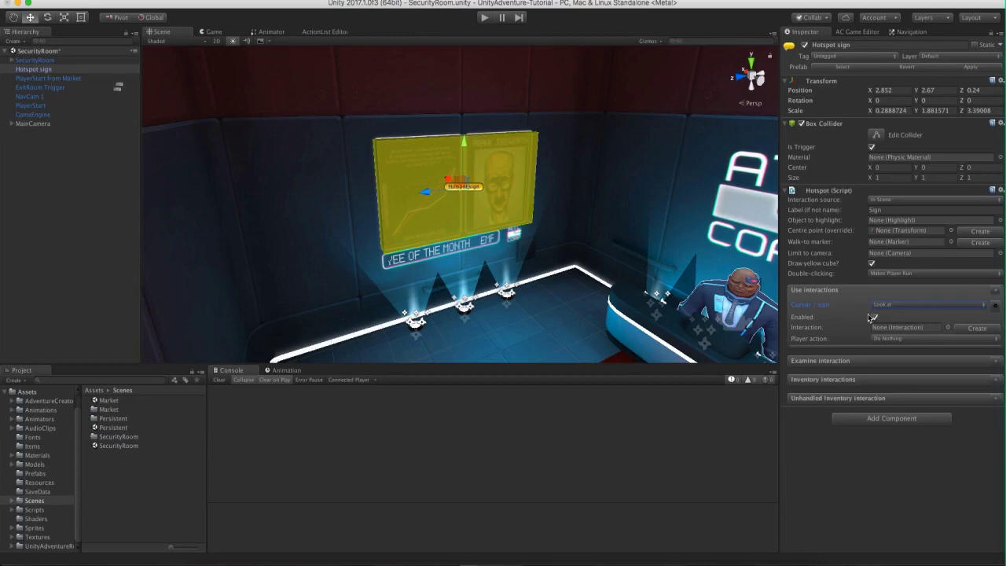
Create the Interaction object for the sign's Look at option and nest it under Hotspot sign in the hierarchy.
left_click(973, 329)
left_click(937, 331)
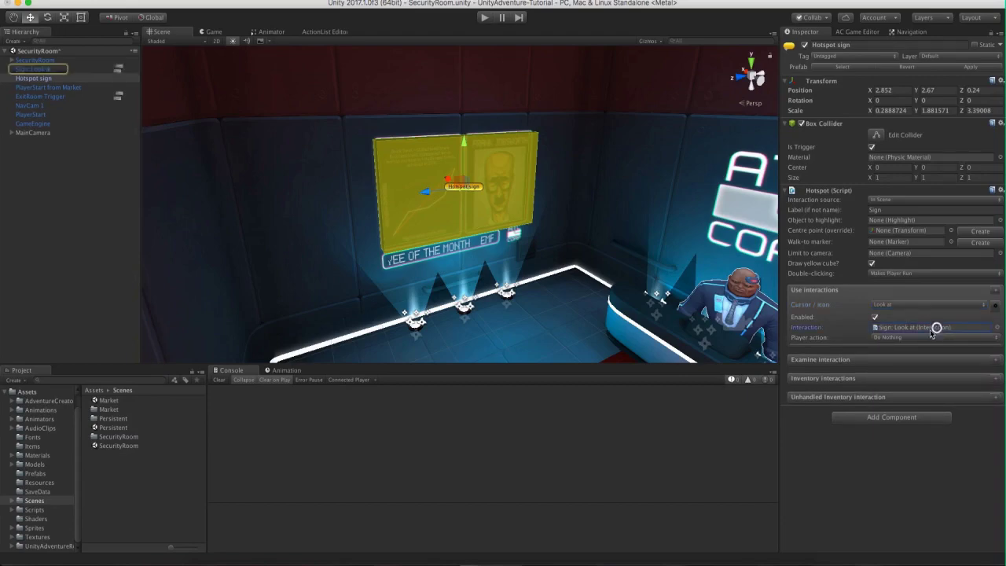
left_click(35, 78)
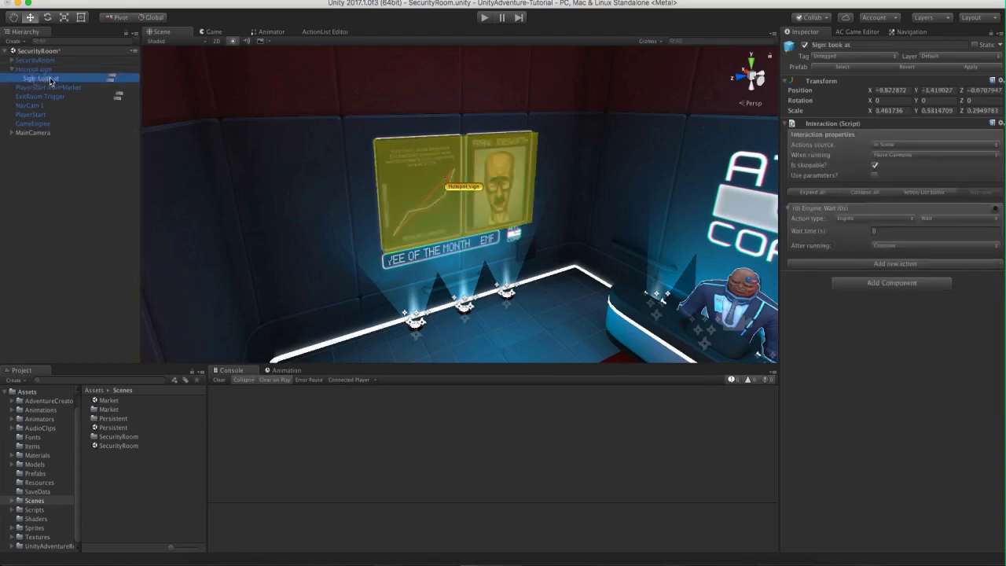
Make the Look at interaction's action Dialogue: Play speech as a player line with the text "He looks like a trustworthy fellow.".
left_click(112, 80)
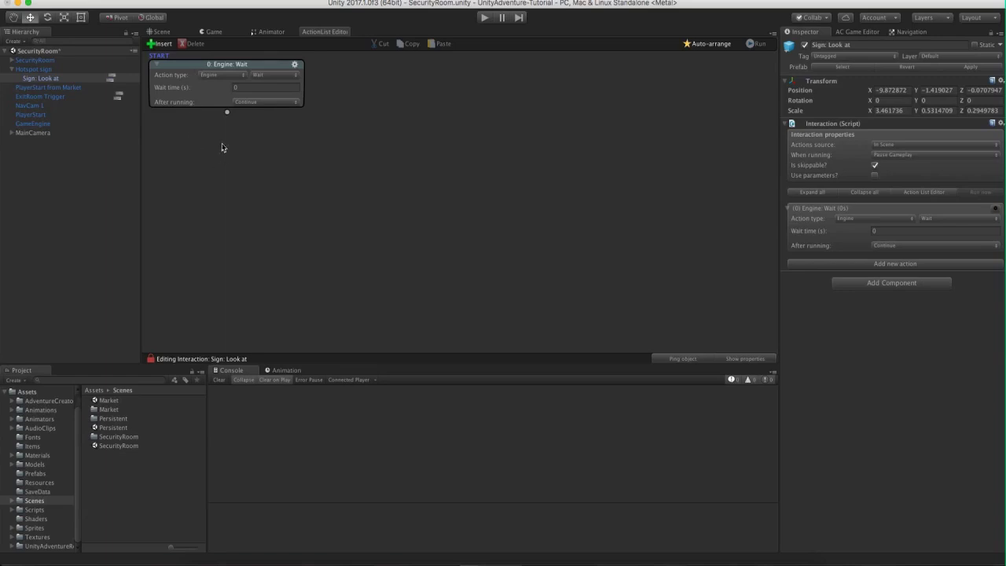
left_click(223, 74)
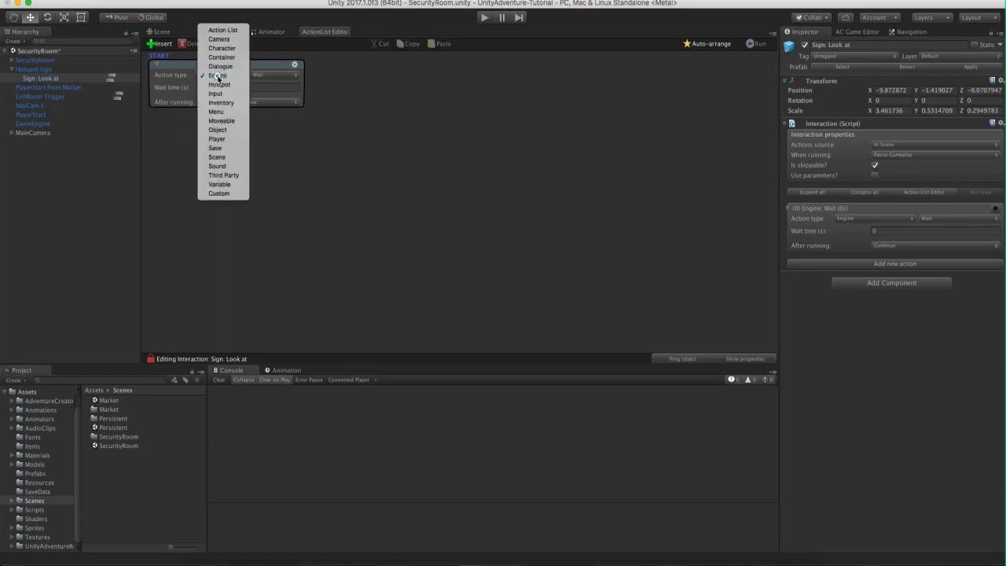
left_click(216, 69)
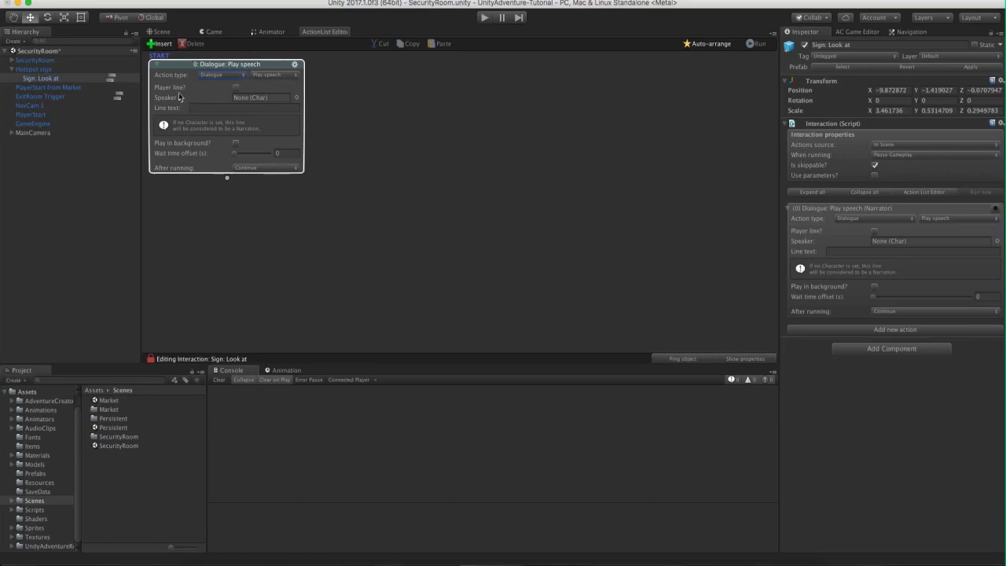
left_click(236, 87)
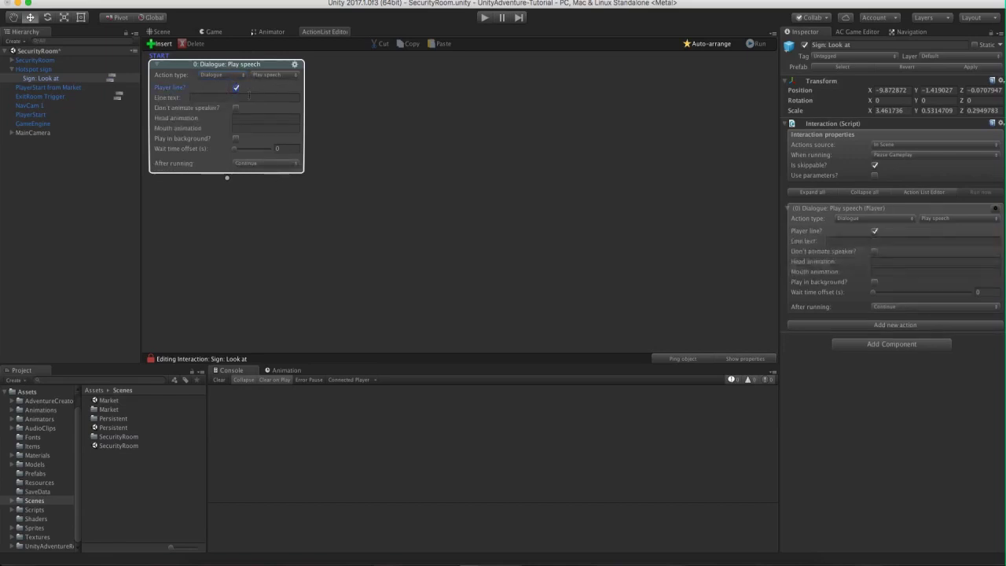
left_click(226, 96)
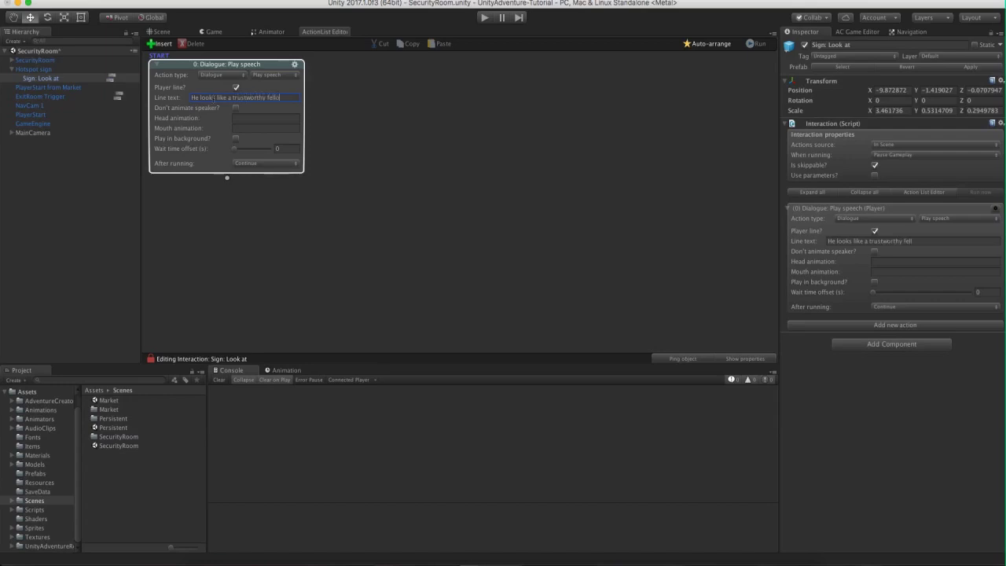
left_click(404, 124)
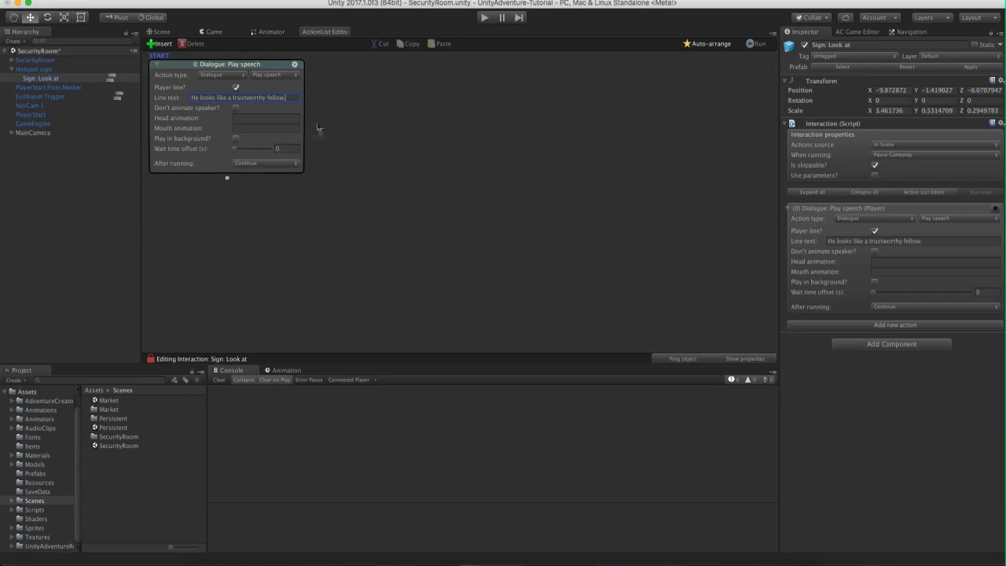
Set Hotspot sign's player action to Walk To Marker, create its walk-to marker, and locate the marker in the hierarchy.
left_click(169, 35)
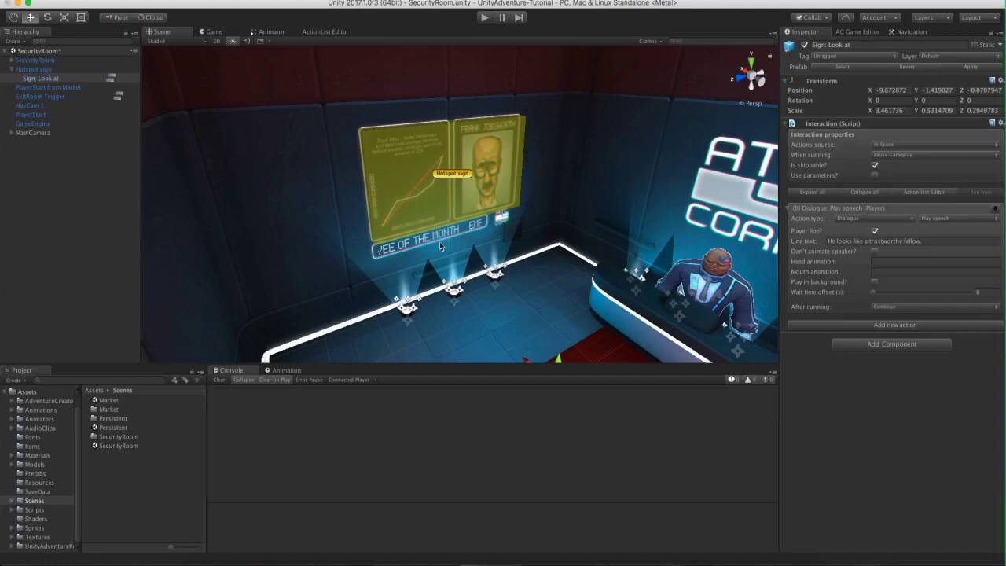
left_click(35, 69)
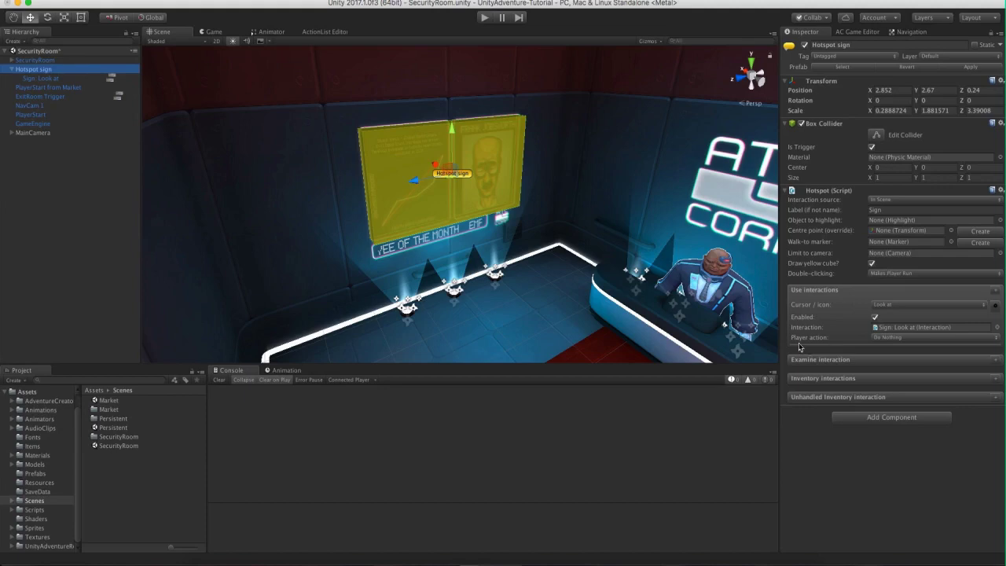
left_click(881, 338)
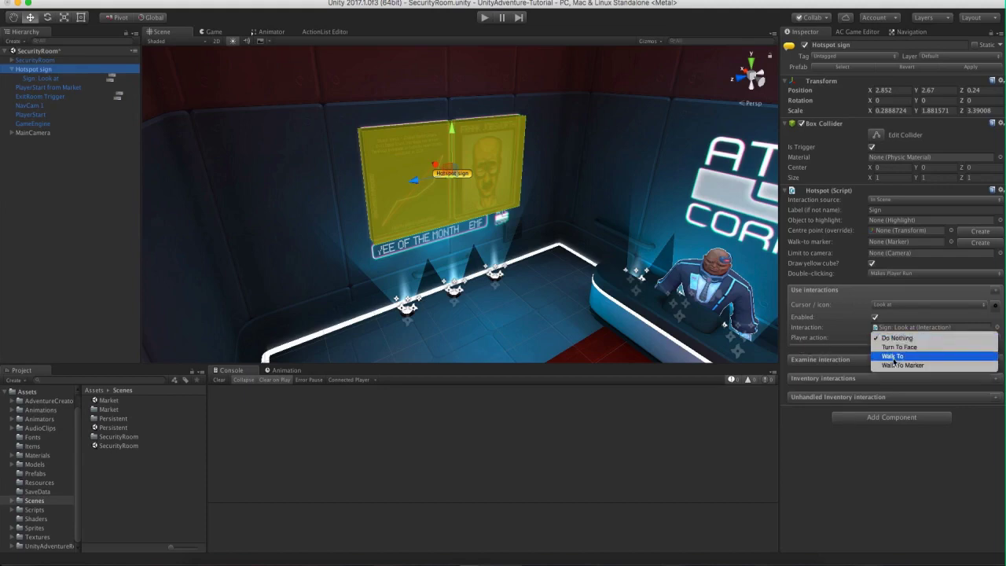
left_click(925, 367)
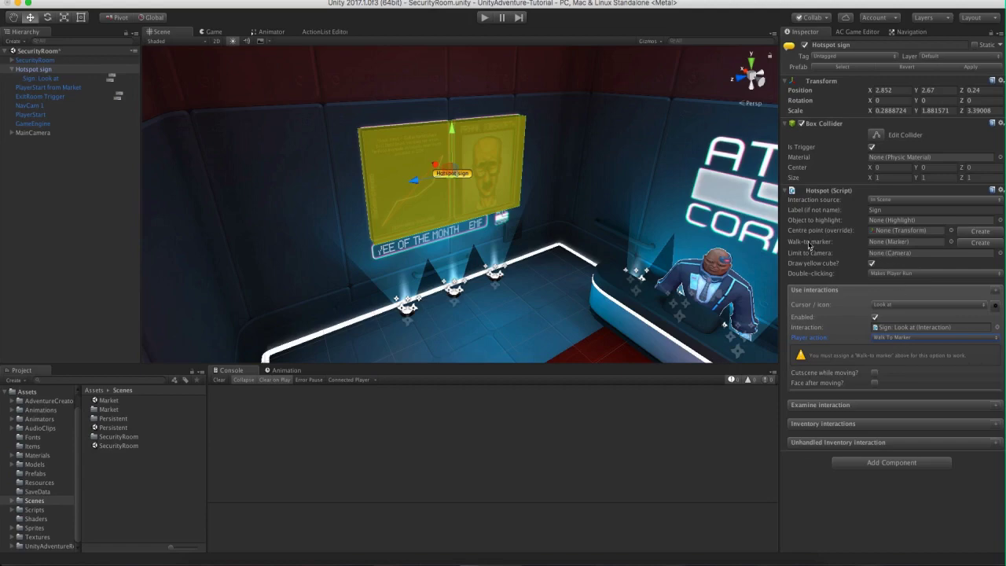
left_click(974, 243)
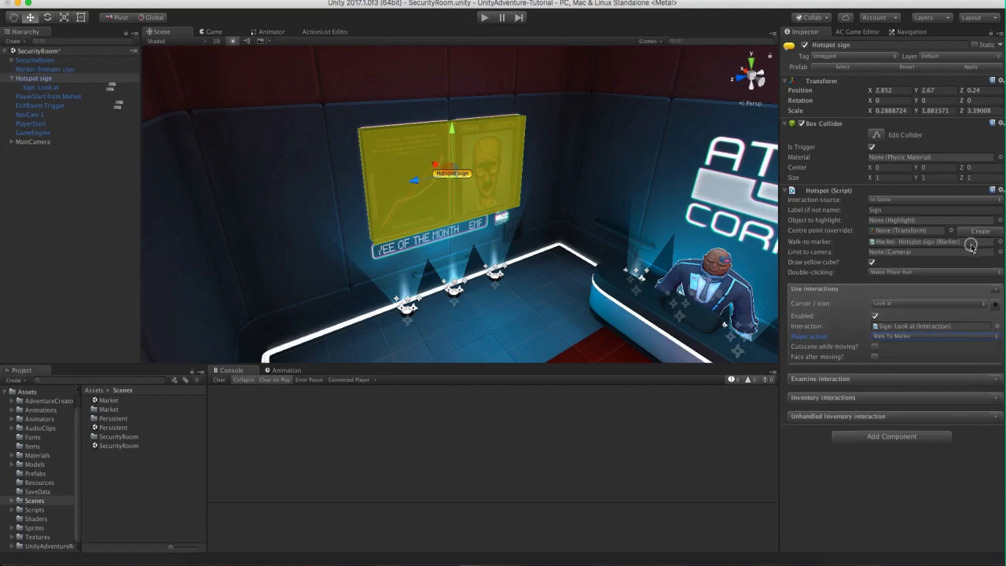
left_click(901, 243)
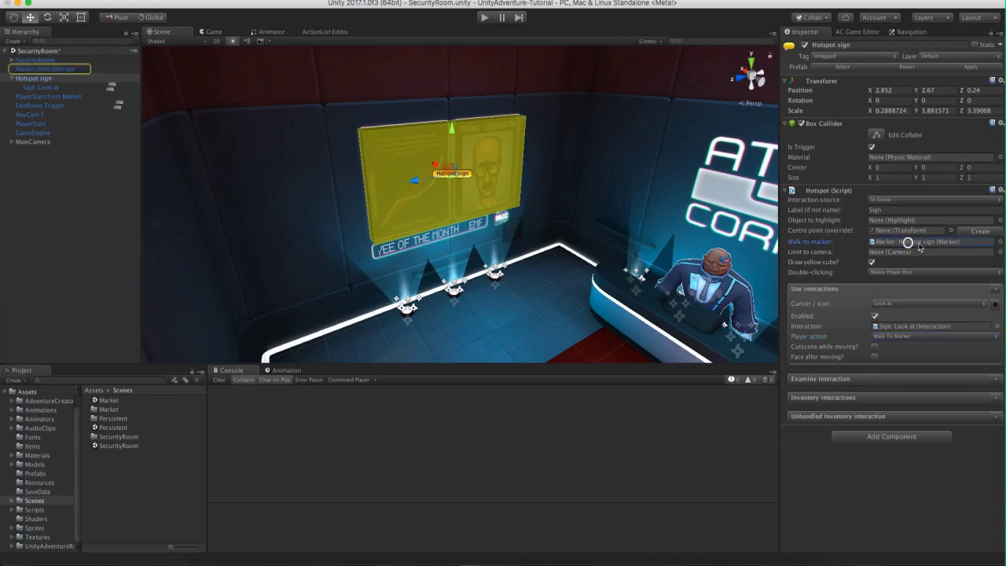
Move Marker: Hotspot sign onto the floor in front of the wall sign and rotate it to face the sign.
double_click(45, 69)
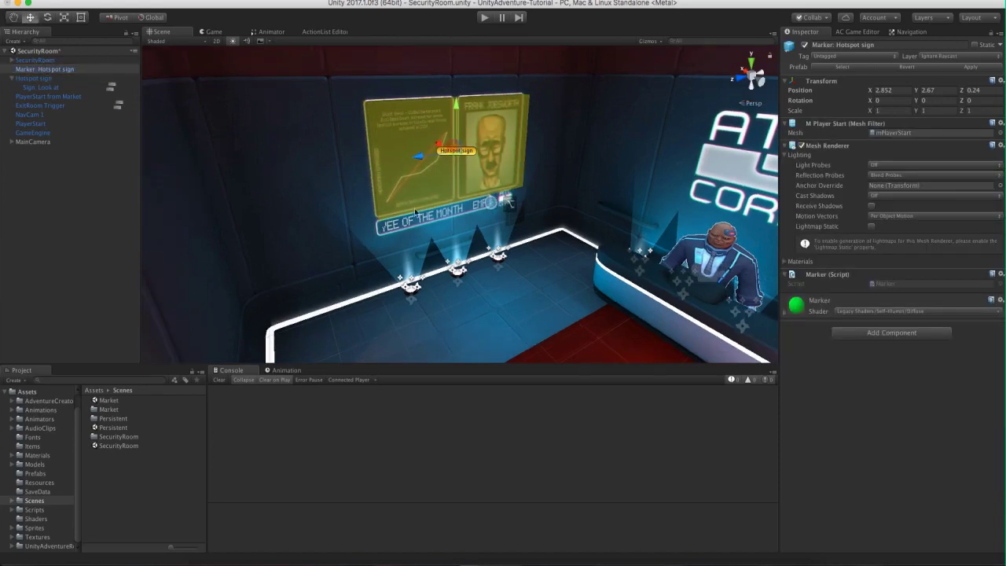
mouse_move(474, 157)
left_mouse_down()
mouse_move(511, 190)
mouse_move(496, 271)
mouse_move(503, 305)
mouse_move(503, 256)
mouse_move(469, 213)
mouse_move(458, 281)
mouse_move(505, 218)
mouse_move(523, 280)
mouse_move(521, 241)
mouse_move(498, 259)
mouse_move(507, 224)
left_mouse_up()
left_click_drag(460, 196, 444, 173)
key("e")
mouse_move(419, 212)
left_mouse_down()
mouse_move(335, 209)
mouse_move(482, 266)
mouse_move(447, 193)
mouse_move(445, 241)
left_mouse_up()
Enable Face after moving for Hotspot sign's use interaction and play-test looking at the sign.
left_click(53, 80)
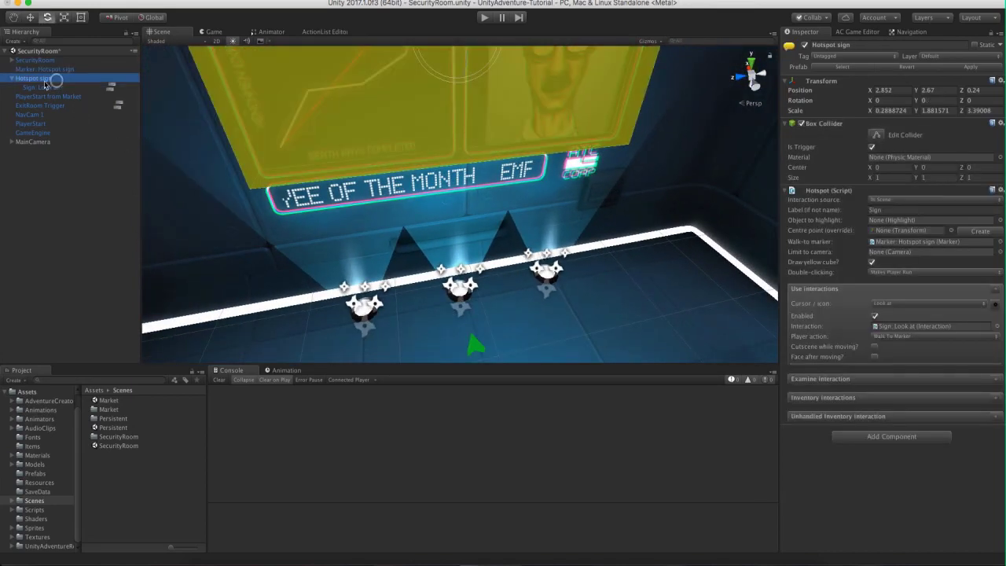
left_click(875, 357)
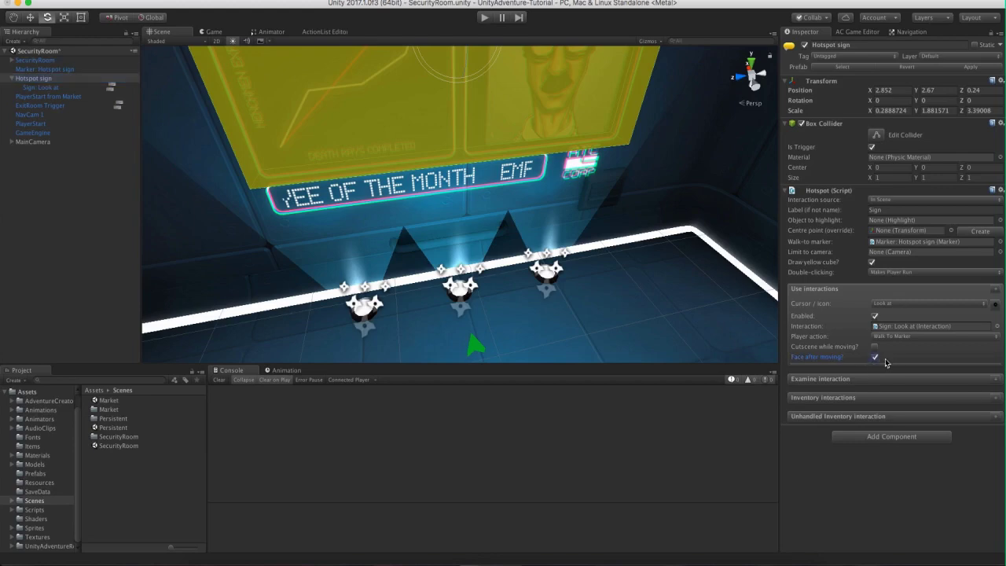
left_click(483, 17)
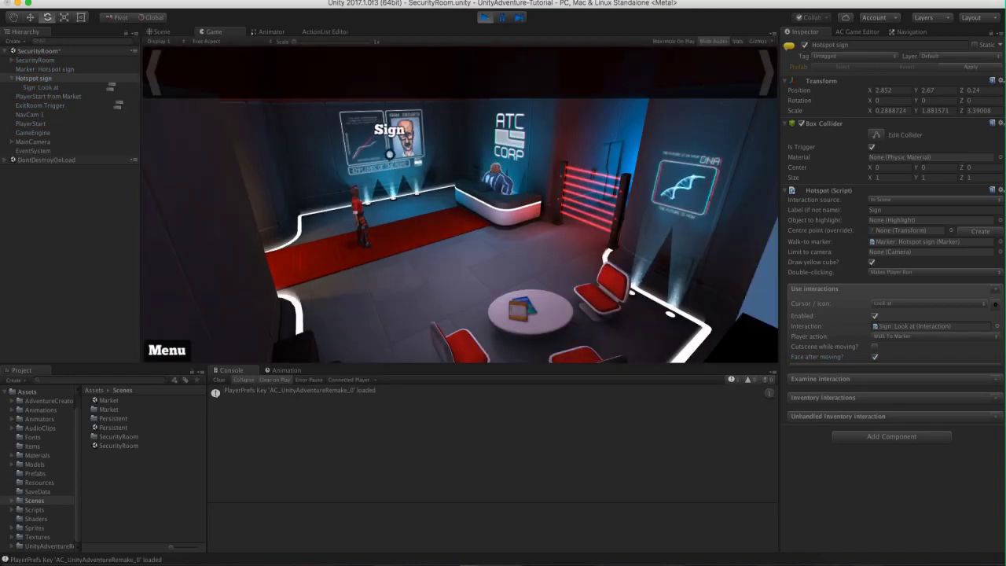
left_click(390, 154)
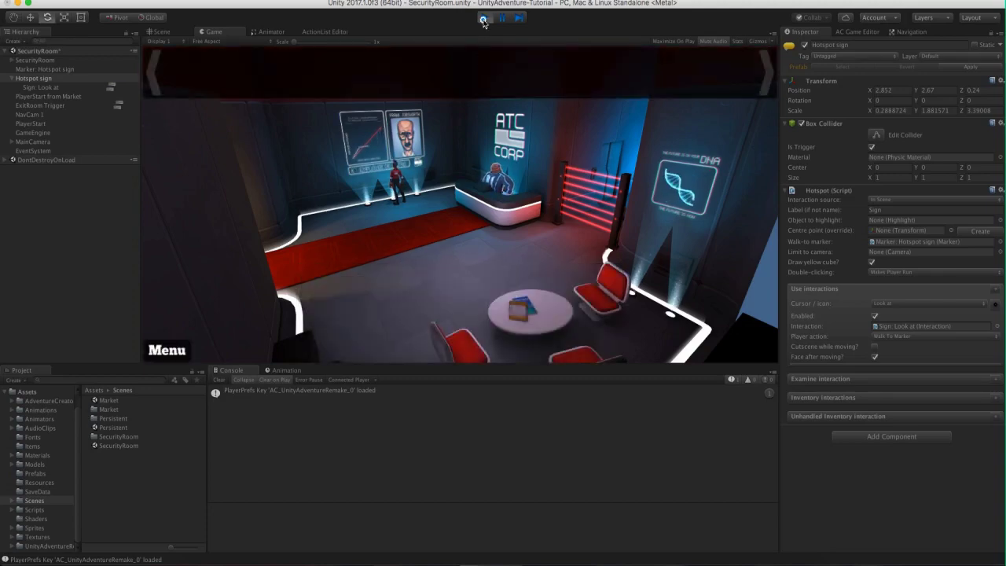
key("super+p")
Add a new Hotspot to the SecurityRoom scene and rename it Hotspot lasers.
right_click_drag(473, 247, 562, 357)
left_click_drag(250, 213, 406, 217, "alt")
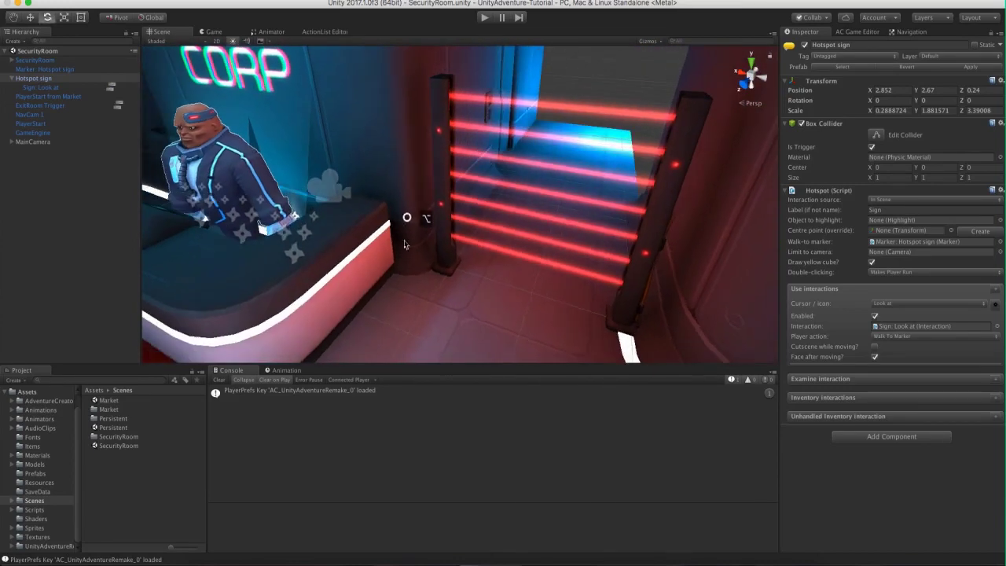
left_click(852, 31)
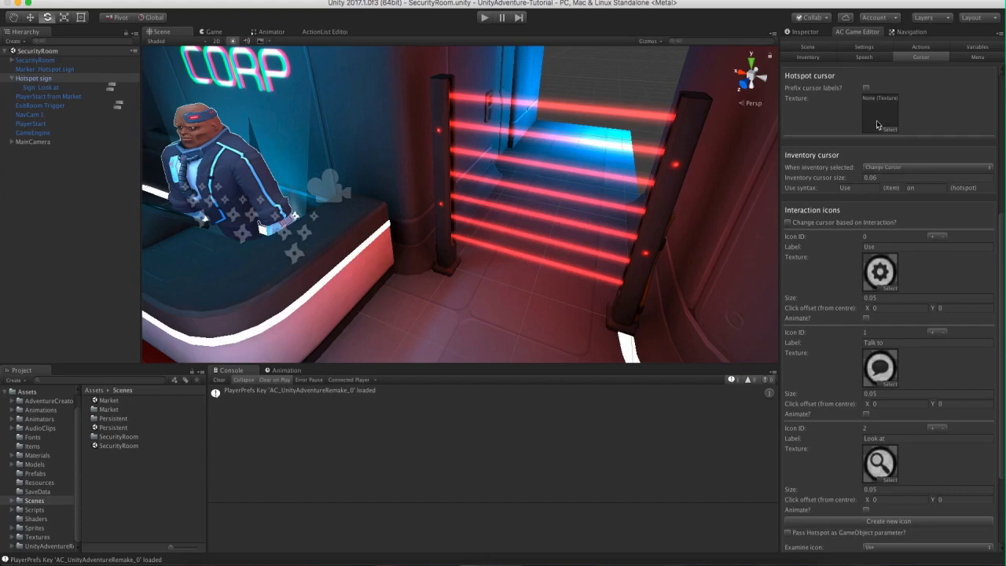
left_click(821, 47)
left_click(908, 362)
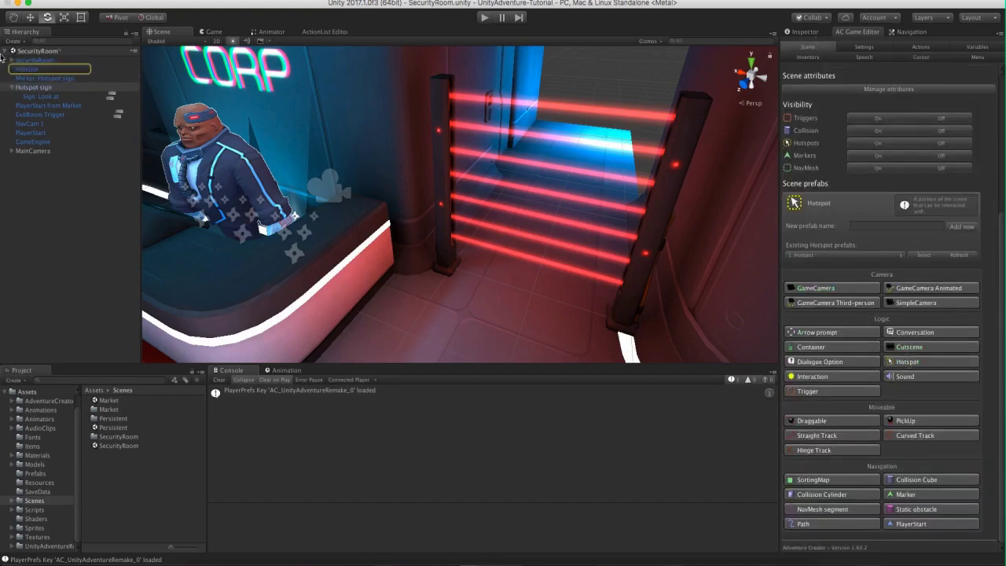
left_click(29, 68)
left_click(28, 68)
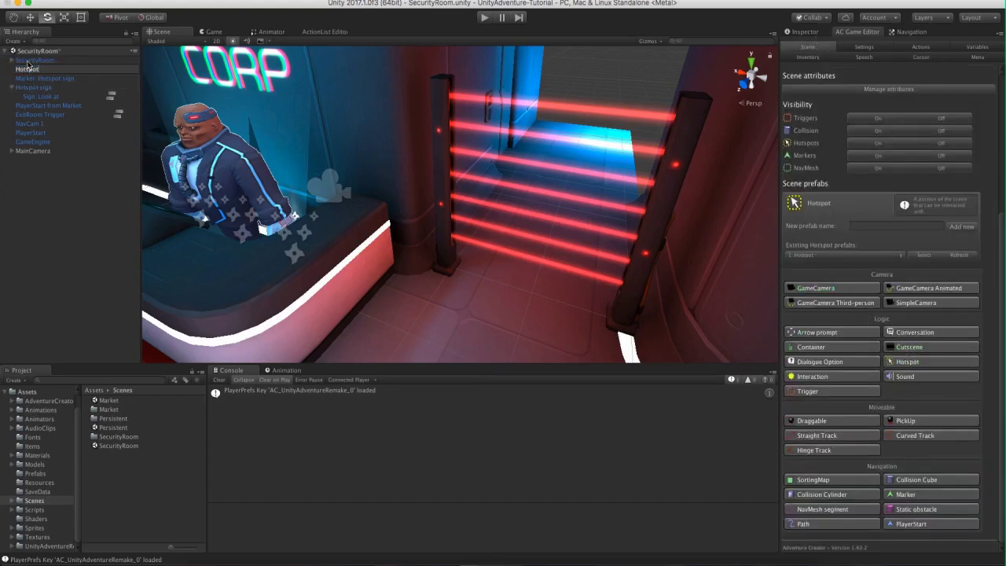
type("lasers")
key("Return")
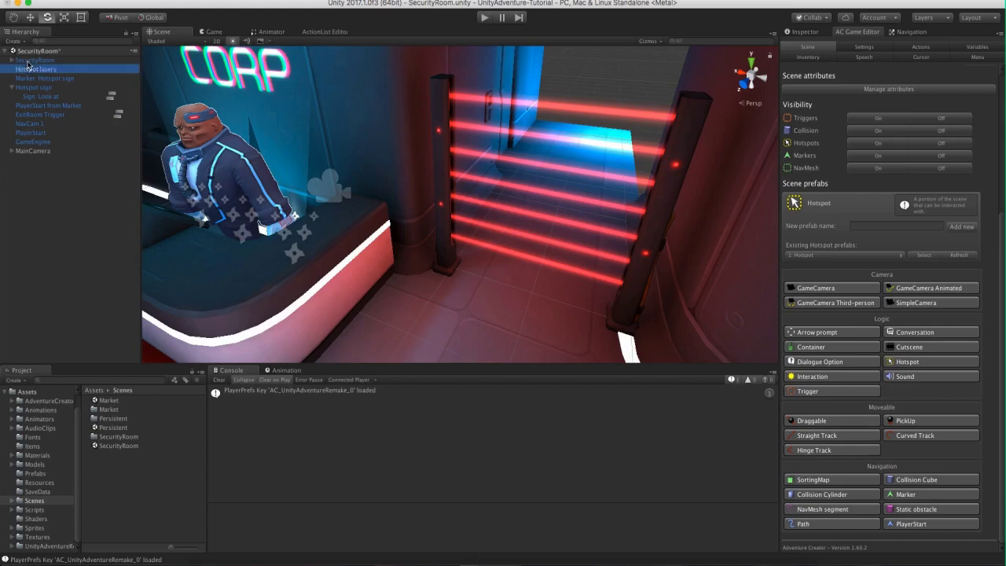
Move Hotspot lasers to the security gate and scale it into a thin box covering the laser beams.
scroll(369, 228, "down", 5)
key("w")
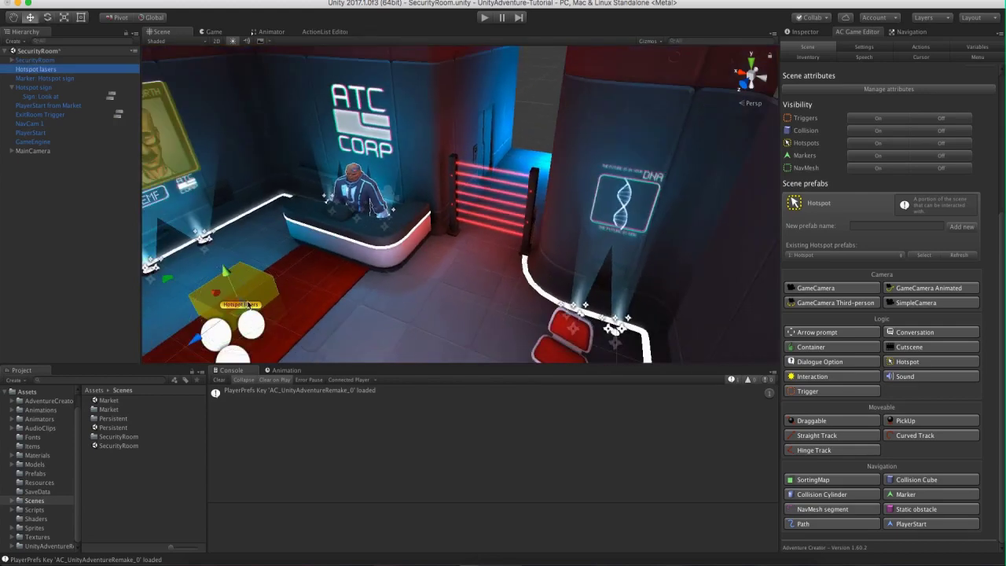
left_click_drag(236, 315, 458, 278)
key("r")
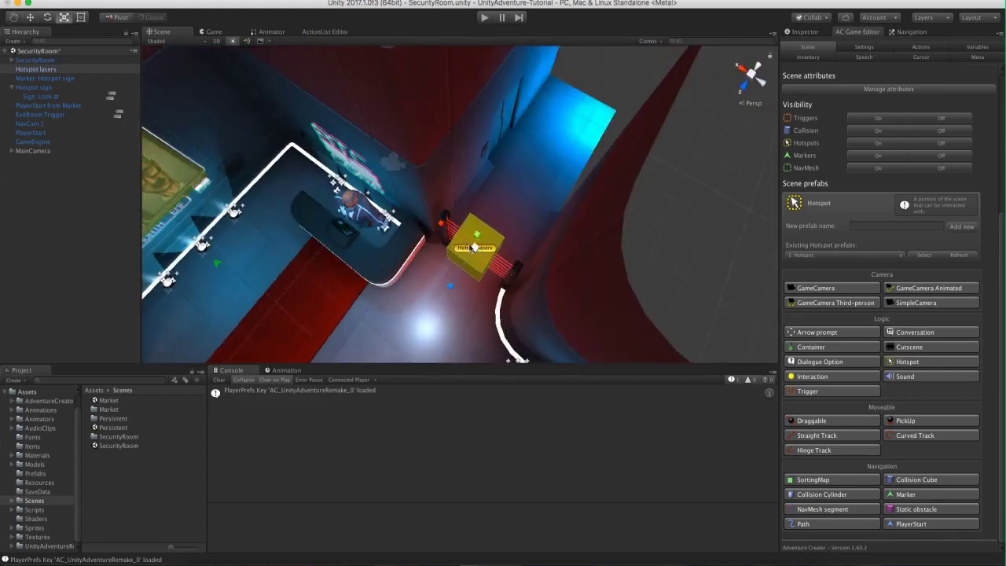
left_click_drag(441, 226, 415, 202)
left_click_drag(454, 279, 484, 201)
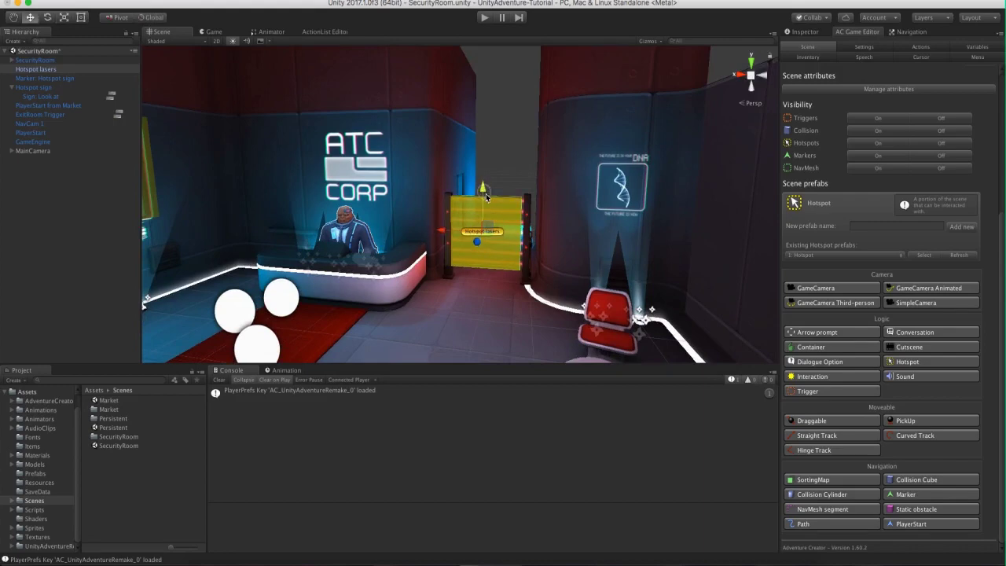
left_click(473, 233)
left_click(474, 232)
left_click_drag(474, 232, 479, 234)
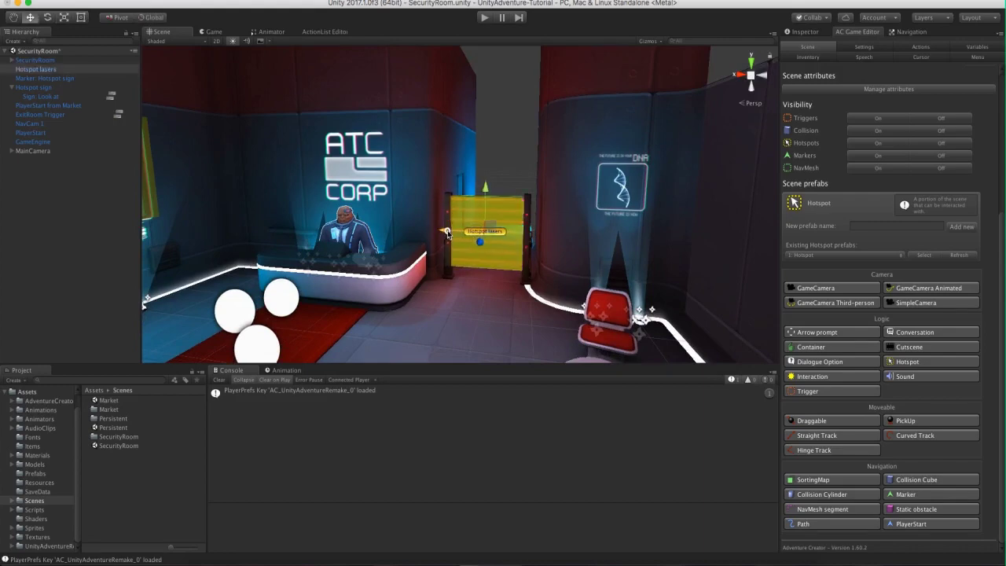
Label the hotspot Lasers and add a use interaction with player action Walk To and Set minimum distance enabled.
left_click(805, 33)
left_click(899, 210)
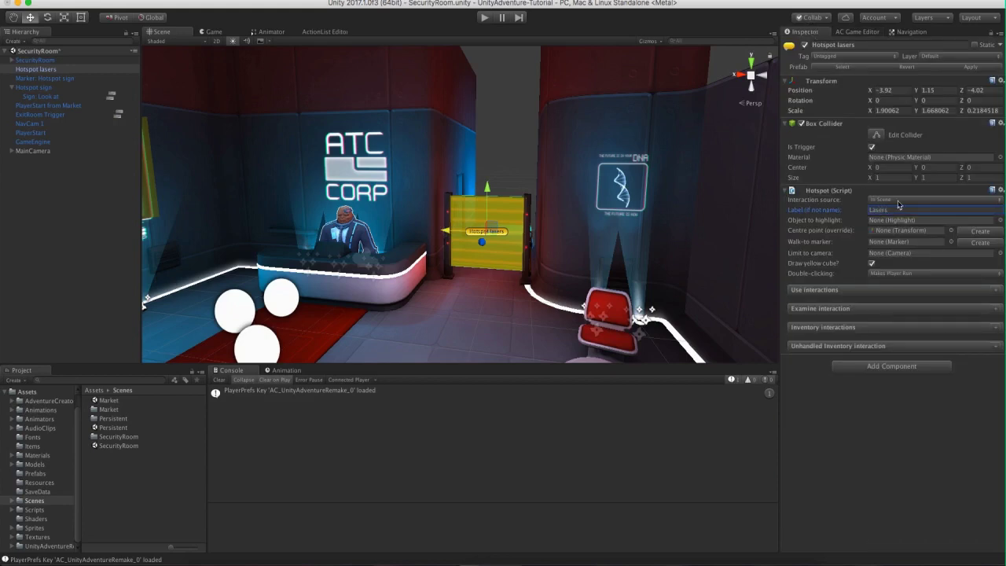
left_click(995, 291)
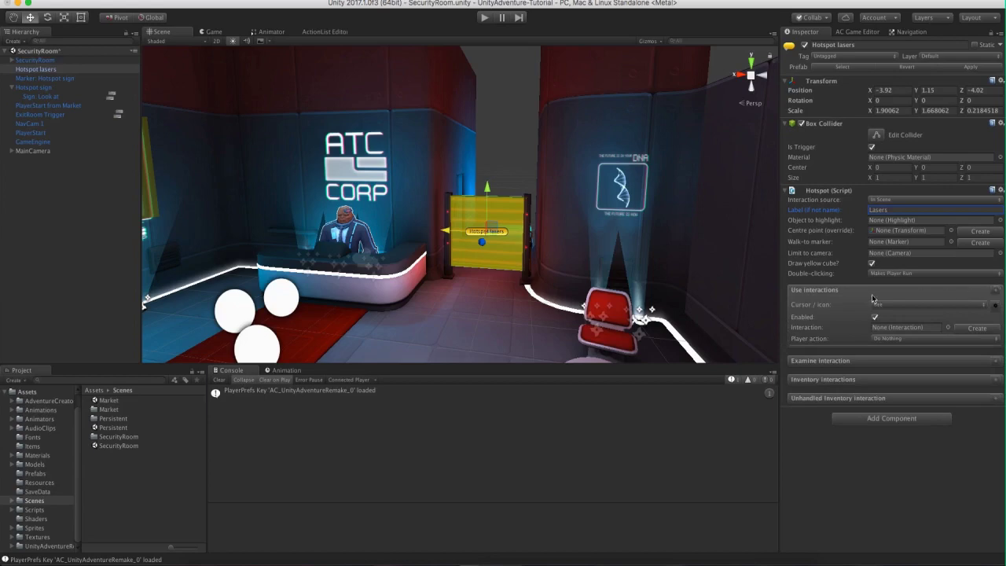
left_click(899, 338)
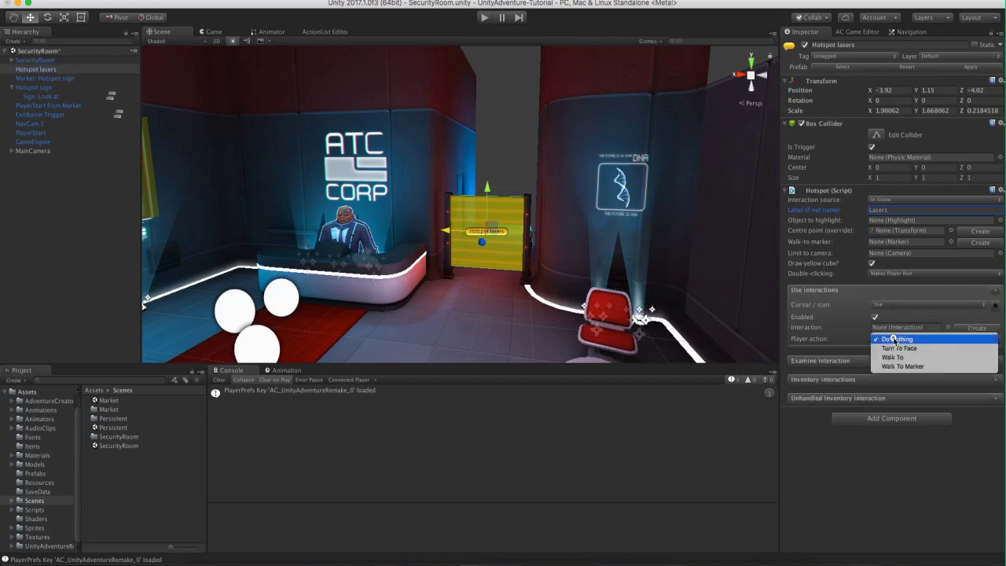
left_click(886, 354)
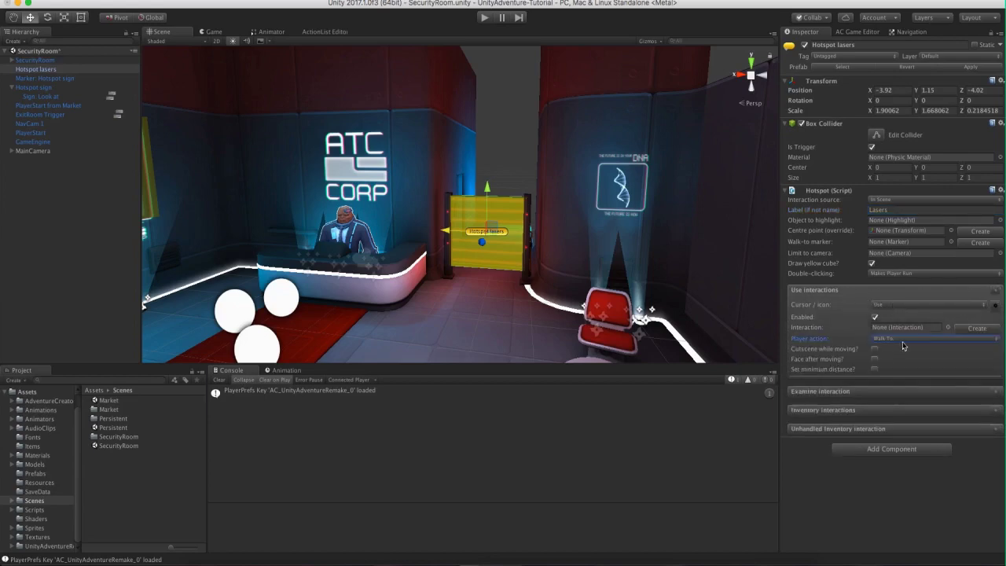
left_click(875, 369)
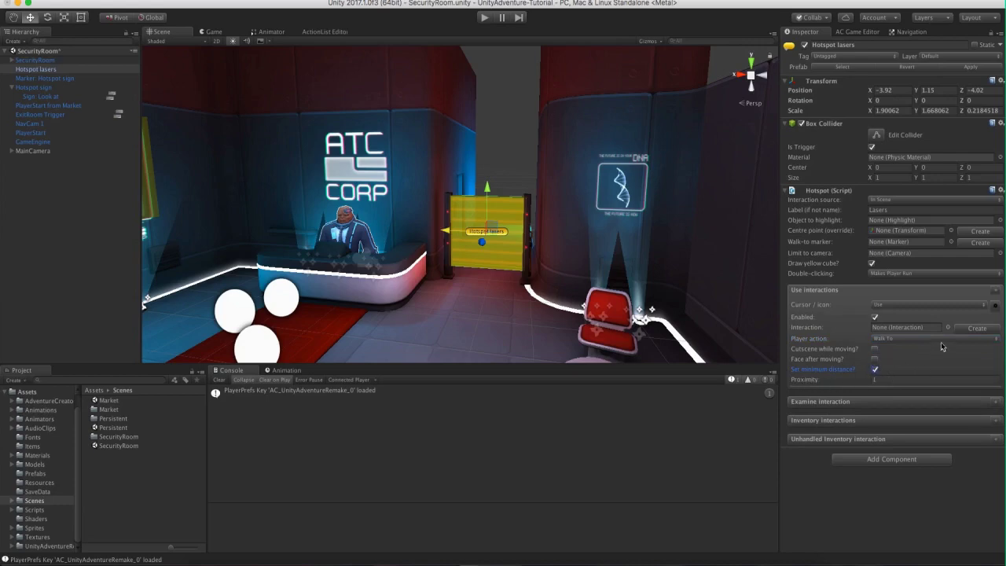
Create the lasers' Use interaction, nest it under Hotspot lasers, and open it for action editing.
left_click(972, 327)
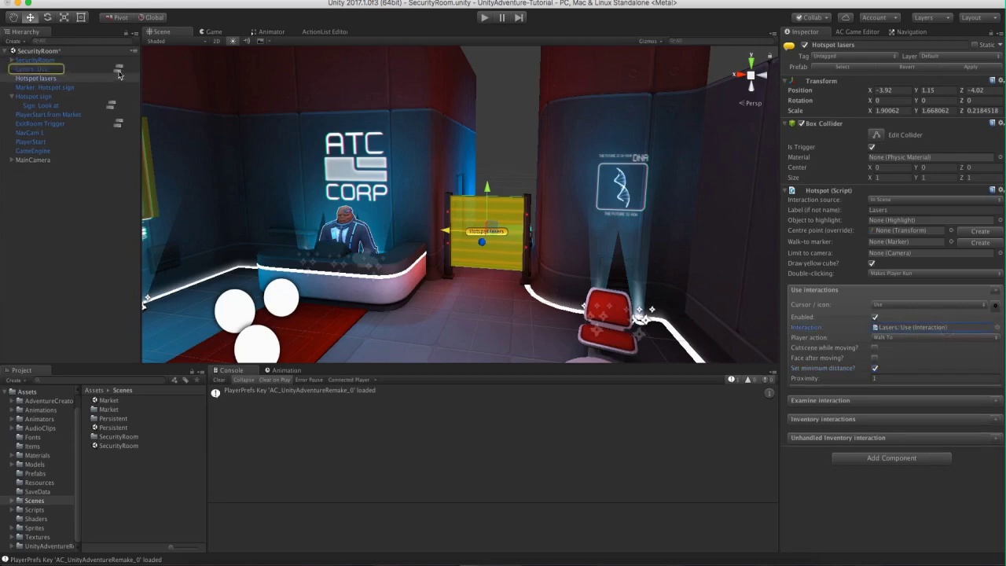
left_click_drag(34, 72, 36, 78)
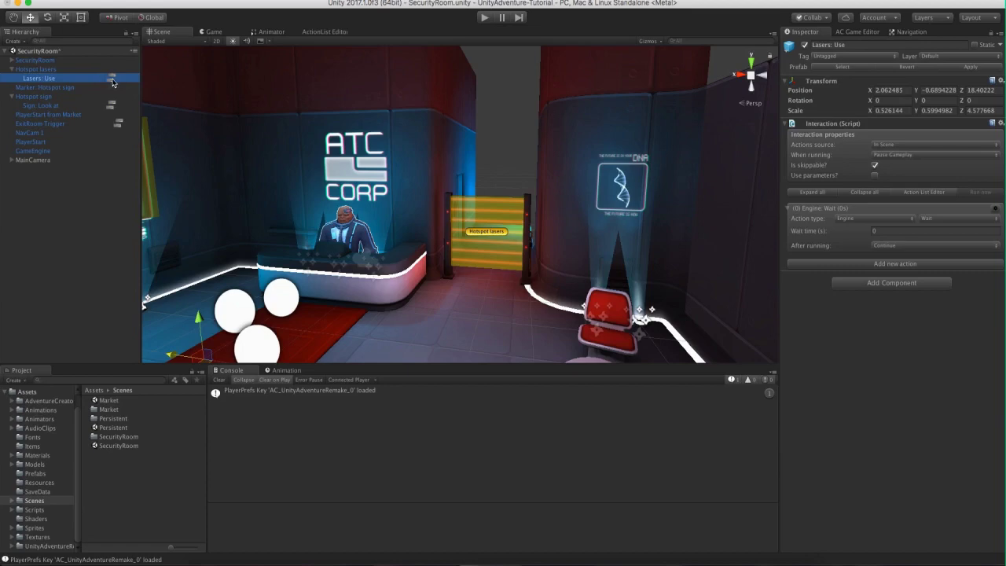
left_click(111, 79)
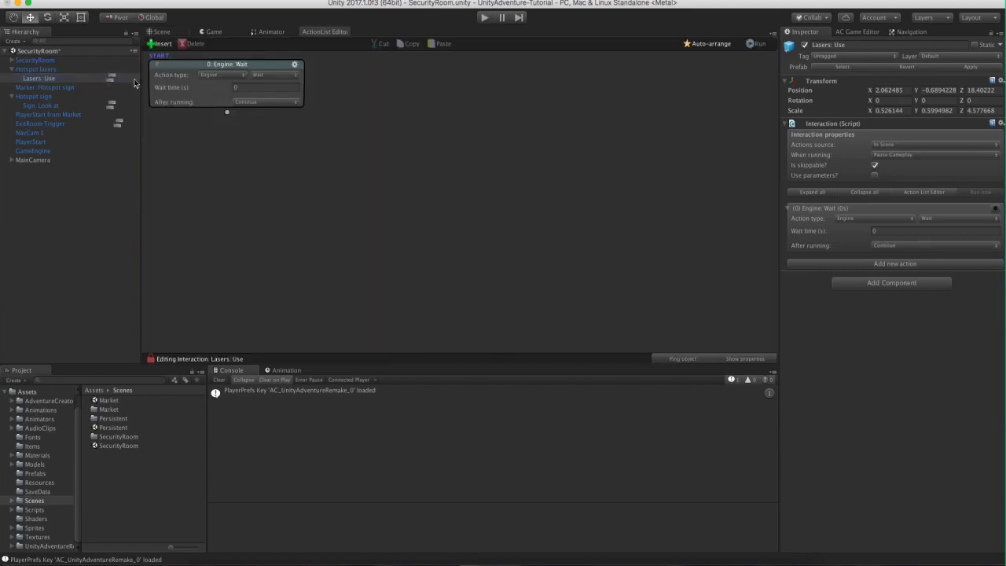
Change the first action of Lasers: Use to Object: Check visibility.
left_click(218, 75)
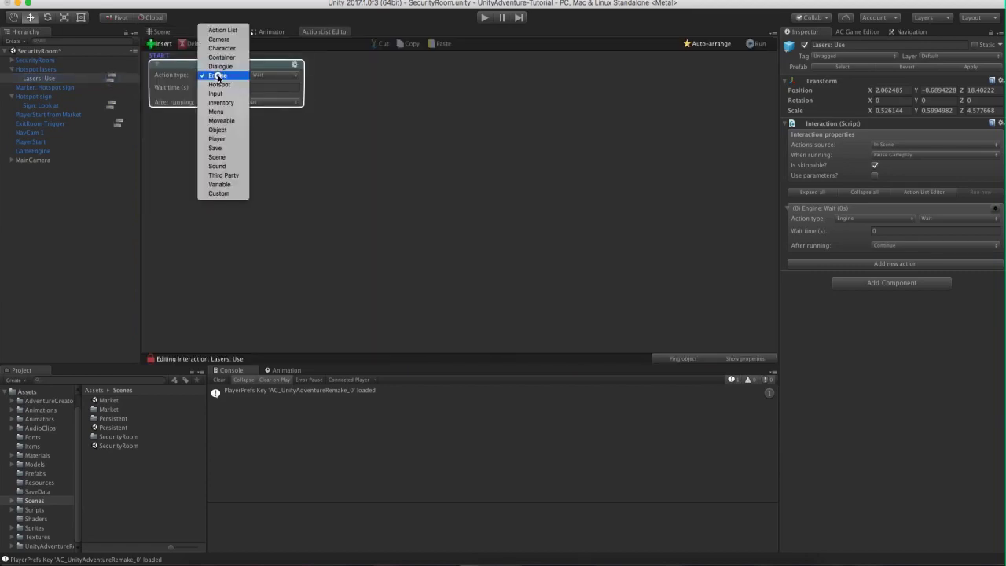
left_click(228, 130)
left_click(268, 75)
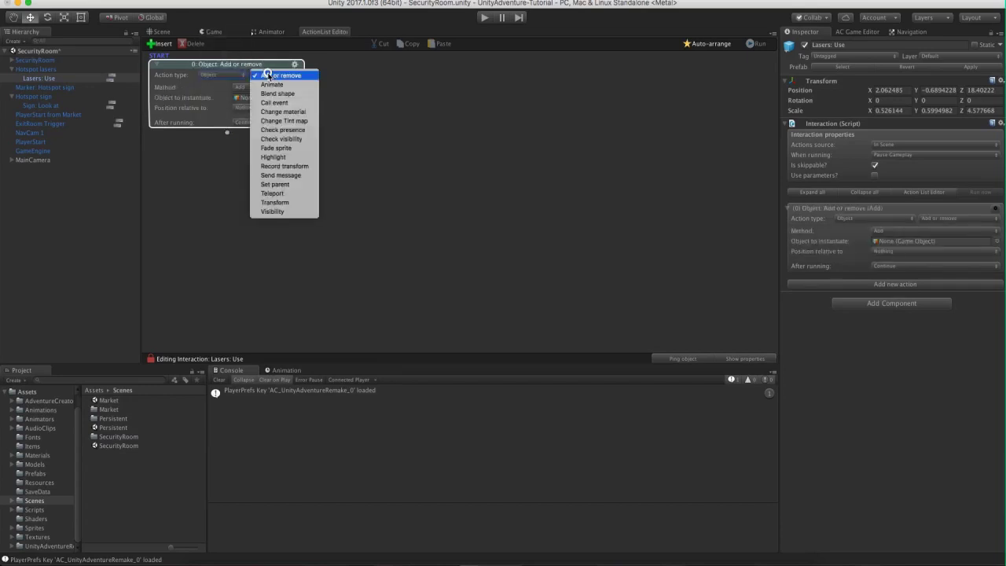
left_click(284, 138)
Assign SecurityGateBeams from SecurityRoomEnvironment as the object to check in the Check visibility action.
left_click(162, 32)
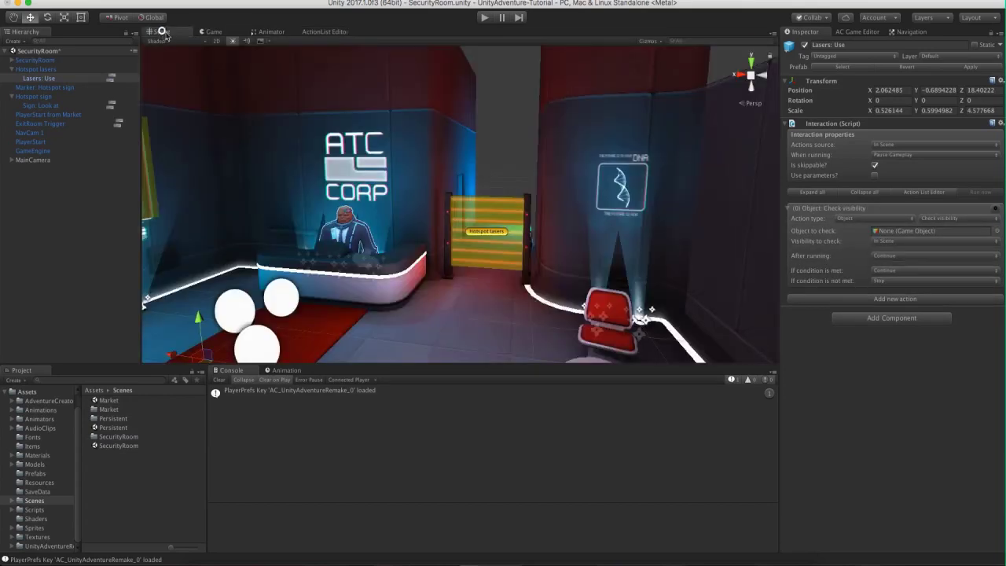
key("f")
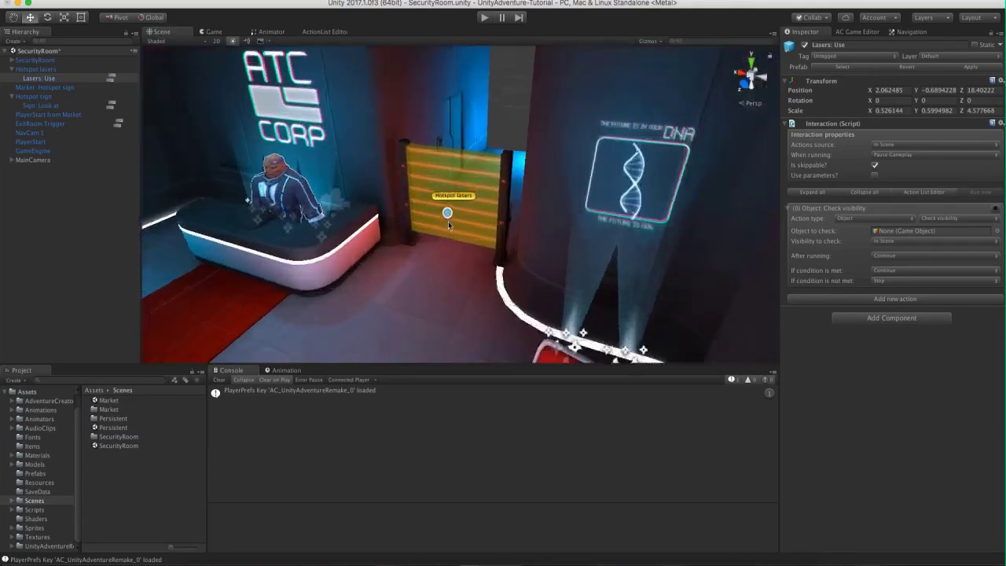
left_click_drag(447, 221, 382, 226, "alt")
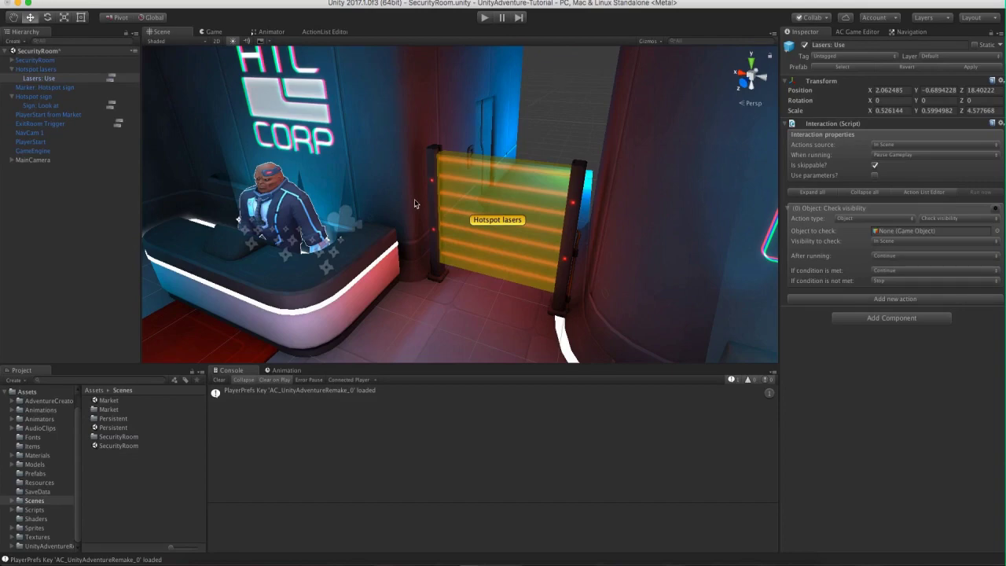
left_click_drag(374, 198, 393, 199, "alt")
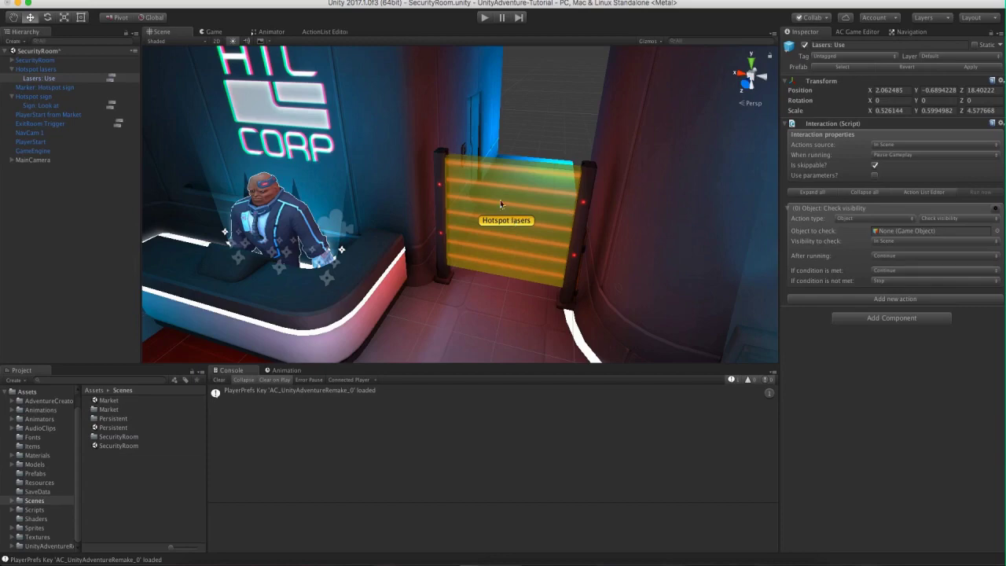
left_click(315, 33)
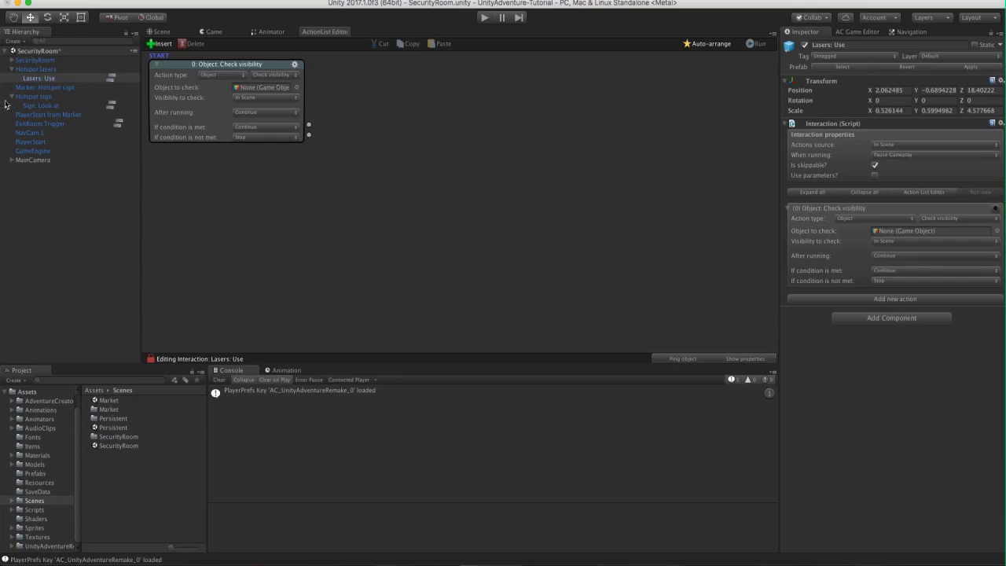
left_click(11, 60)
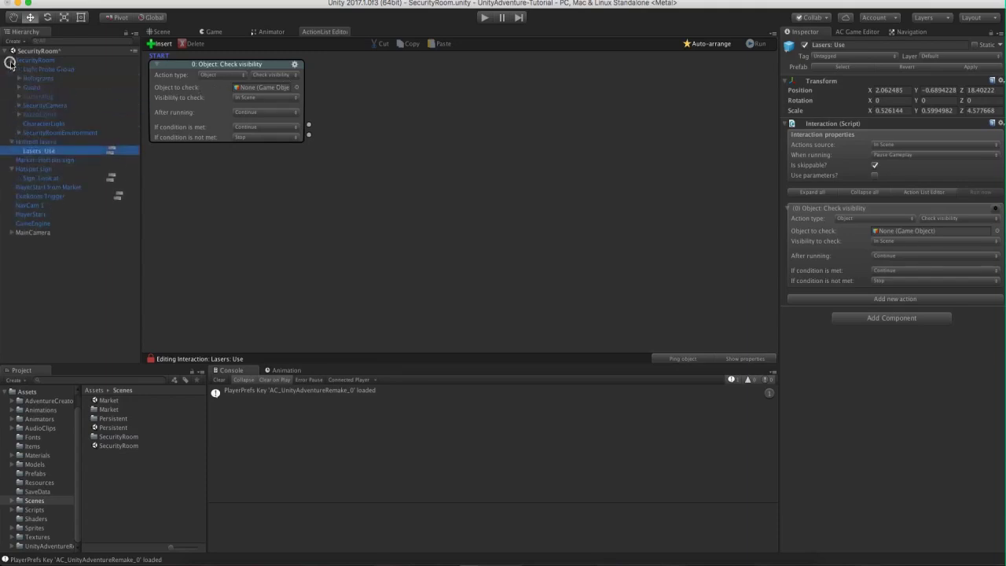
left_click(18, 134)
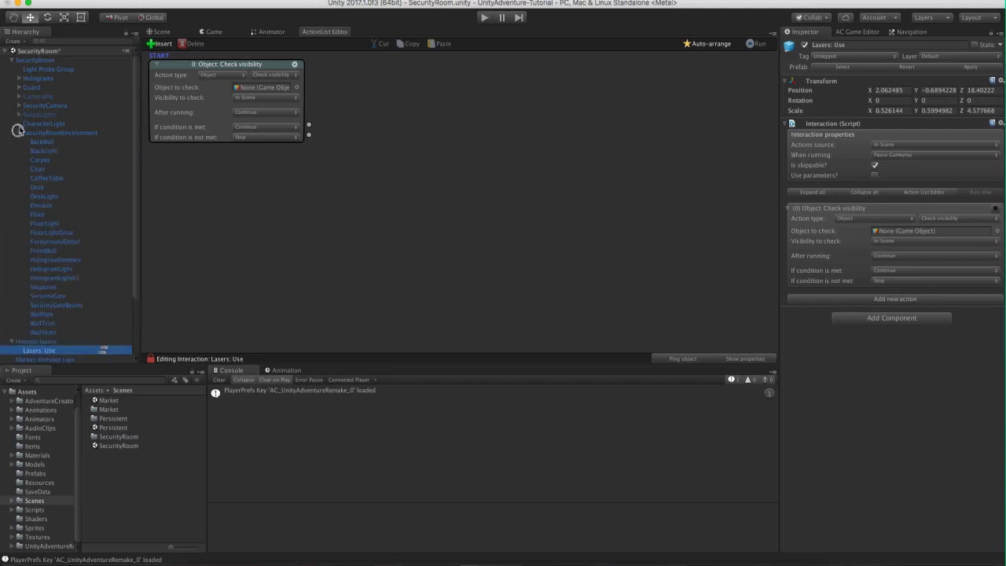
left_click(49, 306)
left_click_drag(55, 304, 254, 90)
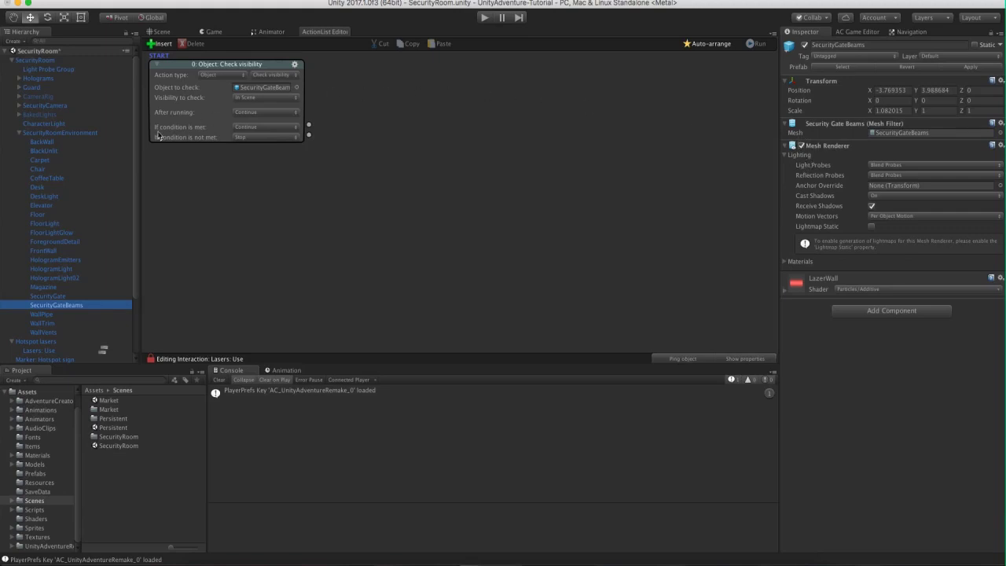
Add a Dialogue: Play speech action linked to the visibility check's condition-met output and place it below the check.
left_click(308, 127)
left_click_drag(308, 127, 389, 167)
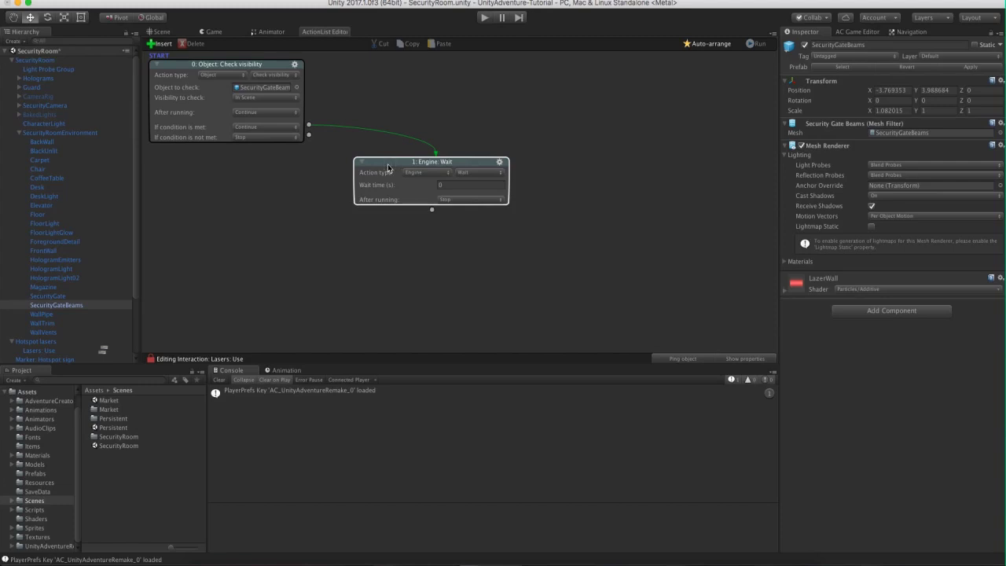
left_click(407, 173)
left_click(413, 162)
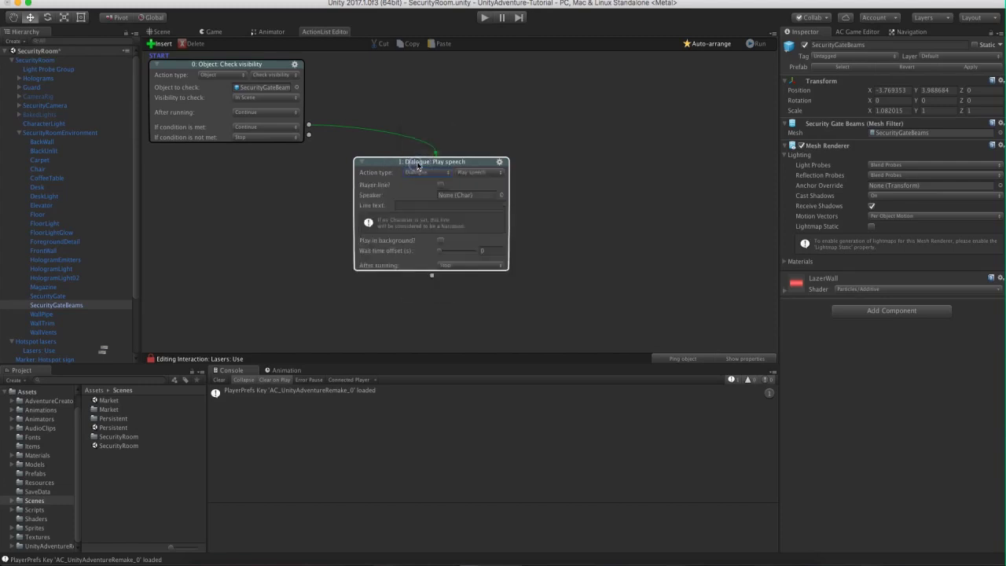
left_click_drag(412, 162, 405, 154)
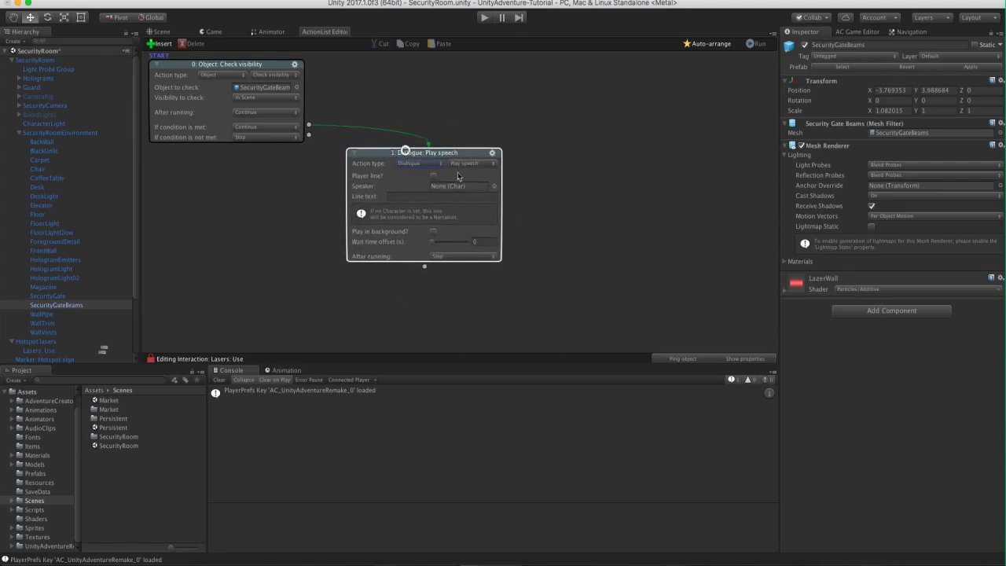
Set the line text of the condition-met Play speech action to "YOU WIN!" and shift the node away from the visibility check.
left_click(418, 195)
type("YOU WIN!")
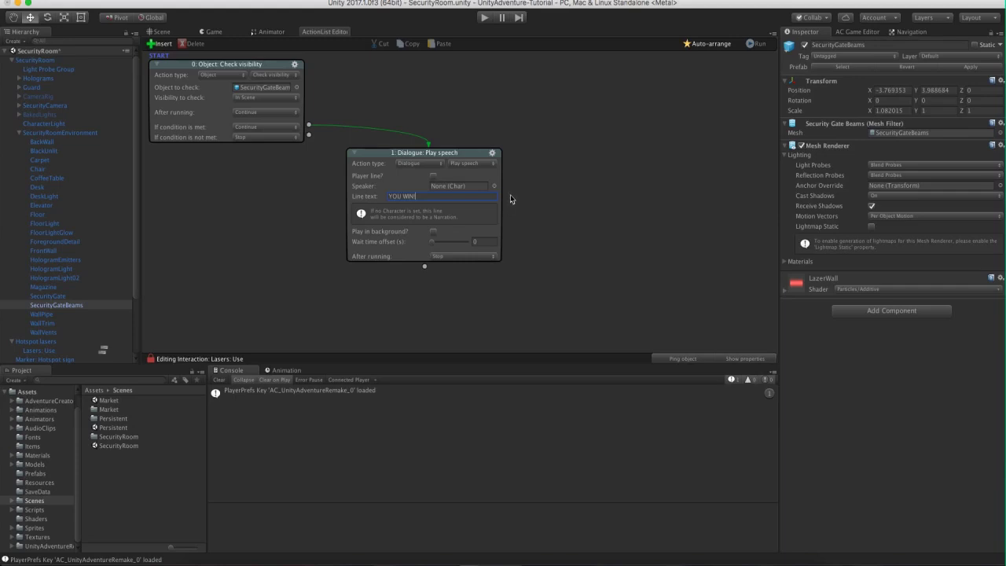
left_click_drag(435, 153, 452, 163)
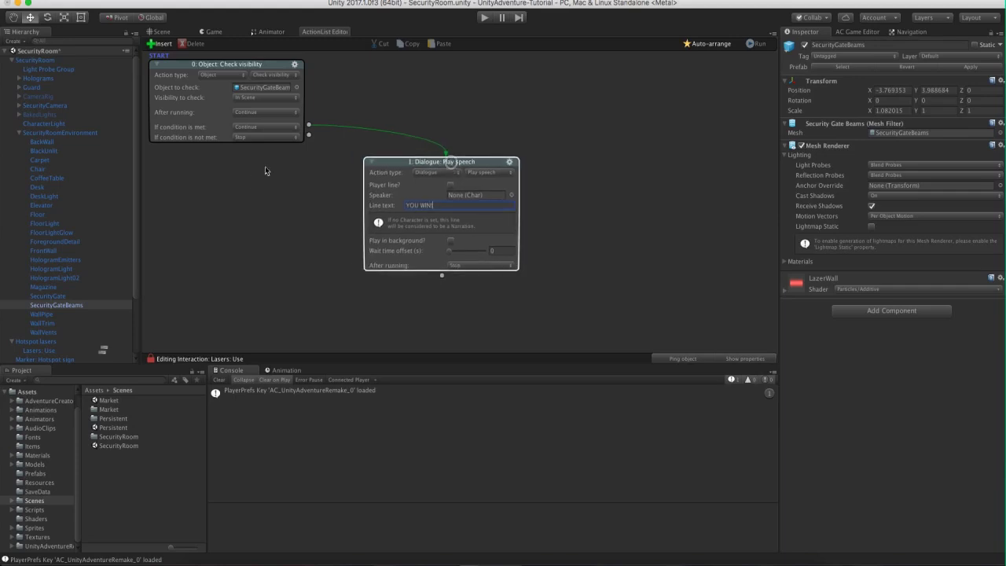
Add a Dialogue: Play speech action linked to the visibility check's condition-not-met output and place it below the check.
left_click_drag(308, 134, 189, 180)
left_click(240, 187)
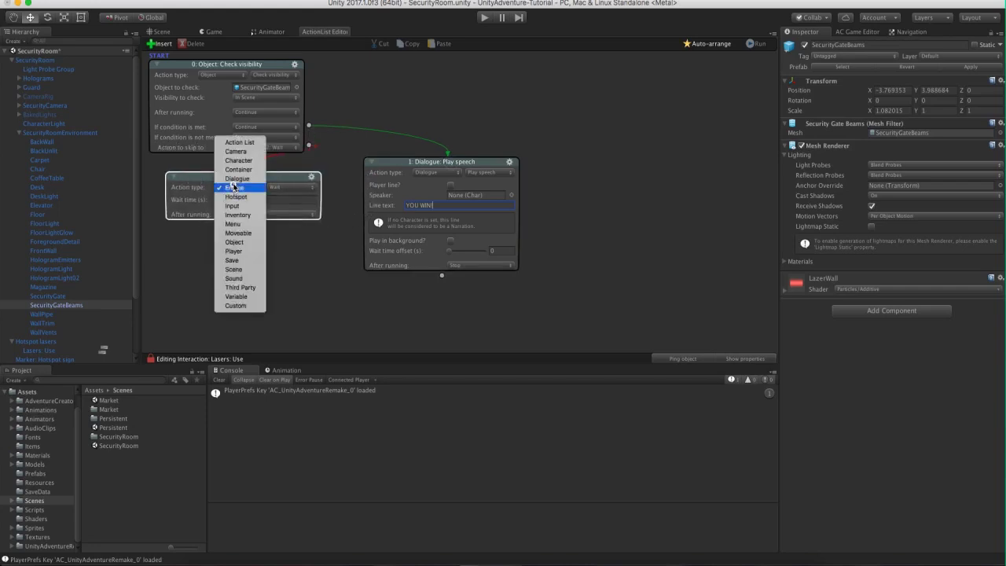
left_click(244, 180)
left_click_drag(253, 165, 245, 167)
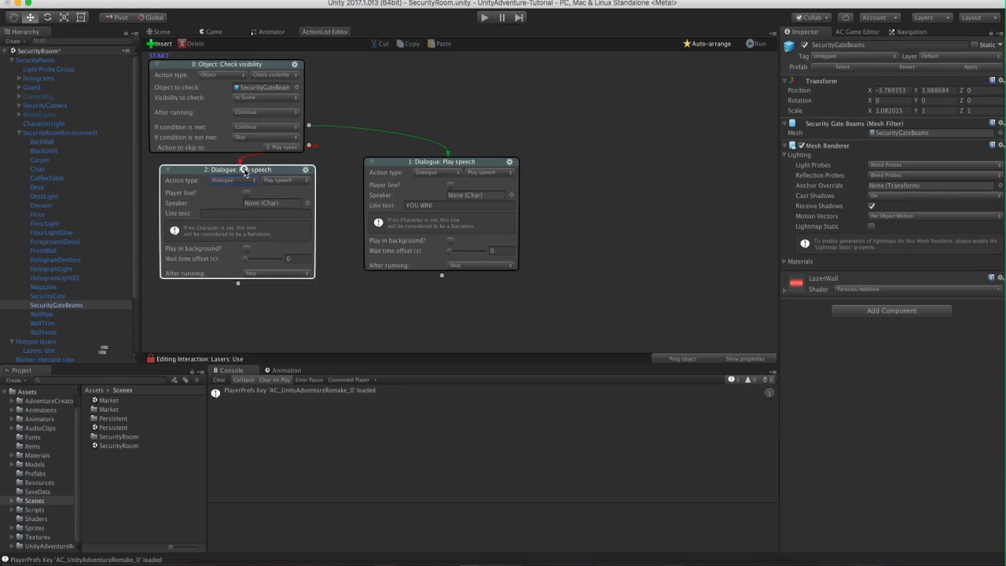
Set the new speech action's line text to "ACCESS DENIED" and line up both speech nodes side by side.
left_click(239, 209)
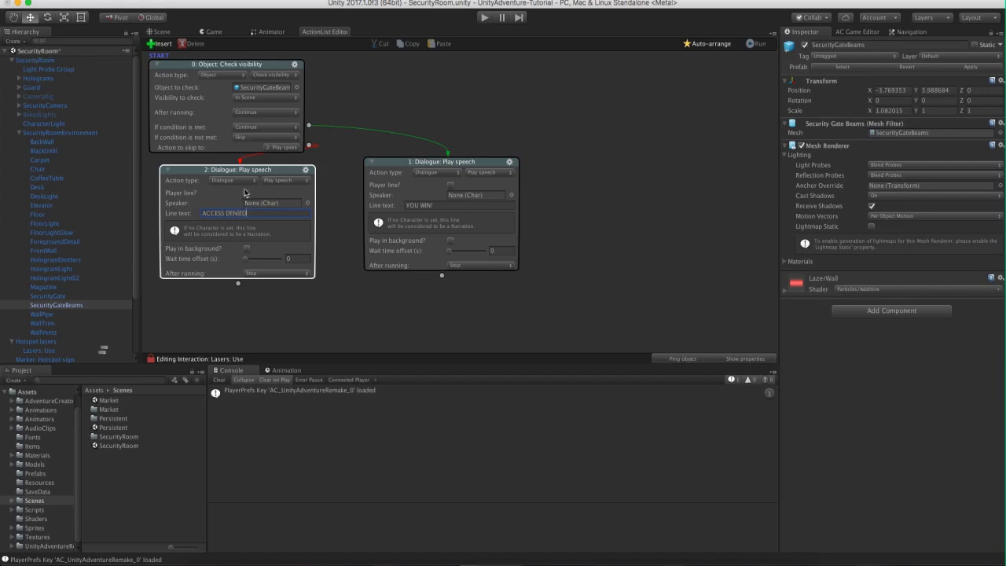
left_click_drag(253, 170, 255, 176)
left_click_drag(382, 164, 367, 176)
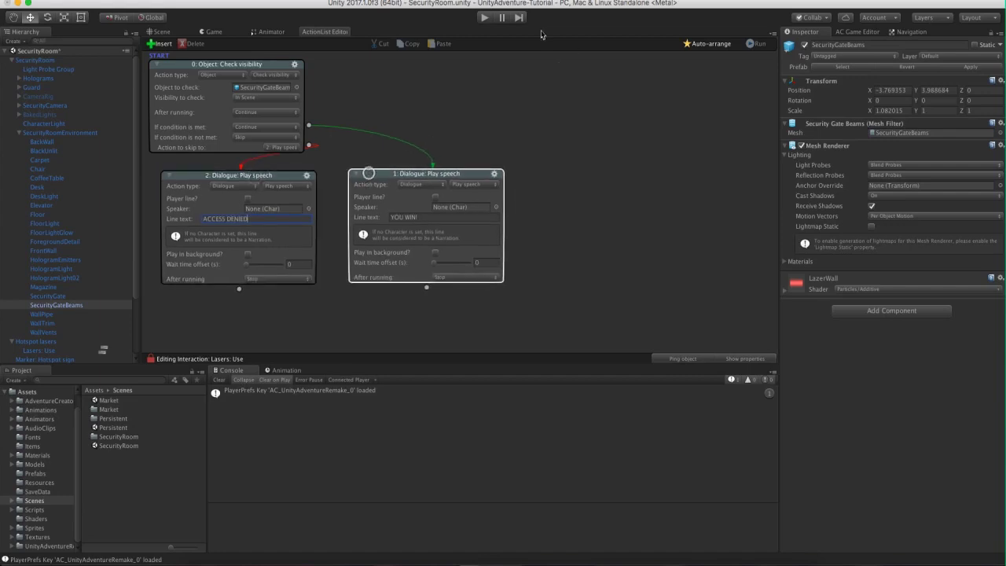
Playtest the SecurityRoom lasers hotspot, stop the game, and return to the Lasers: Use action list.
left_click(483, 19)
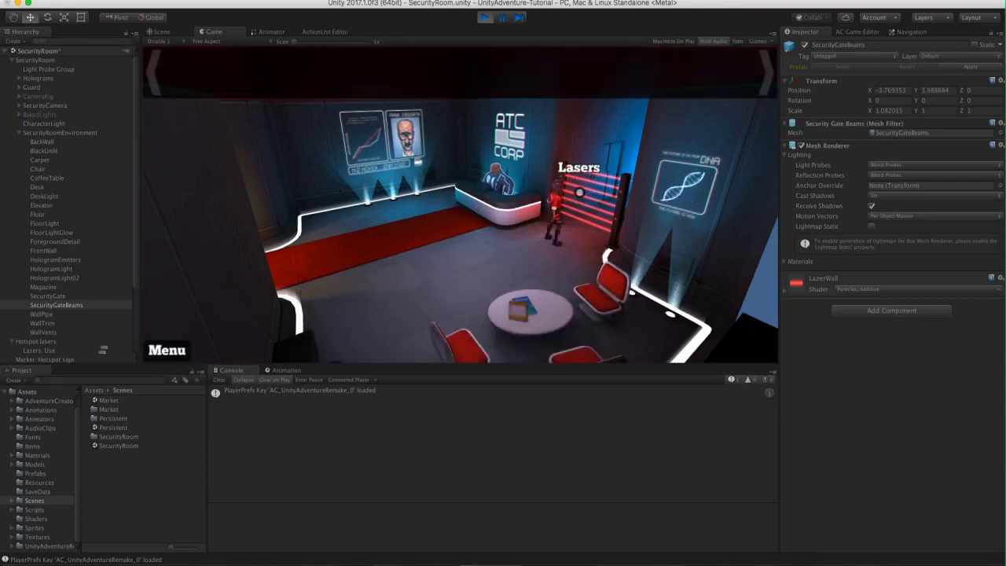
left_click(483, 17)
left_click(321, 32)
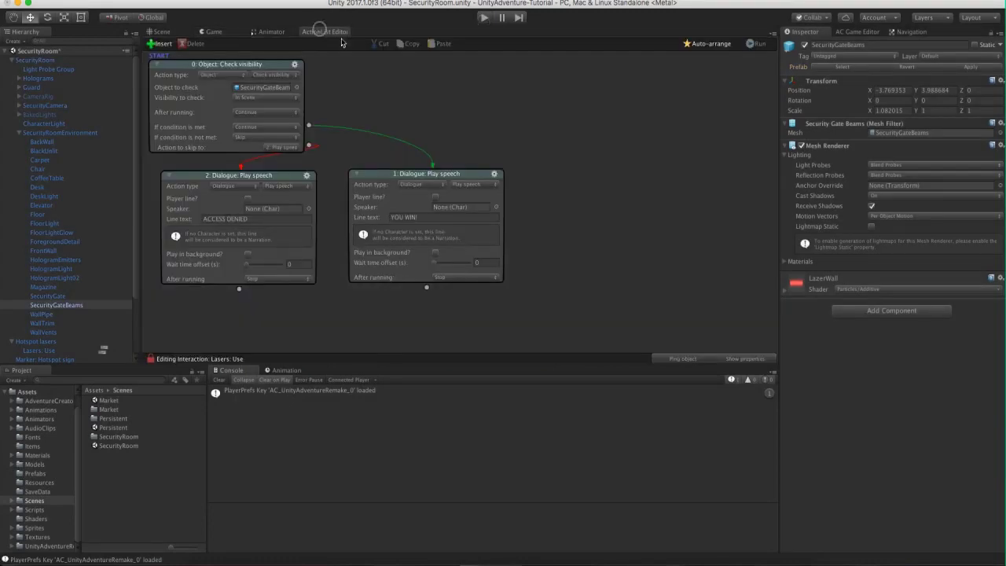
Swap the visibility check's outputs so condition met leads to ACCESS DENIED and condition not met leads to YOU WIN!
left_click_drag(270, 173, 274, 189)
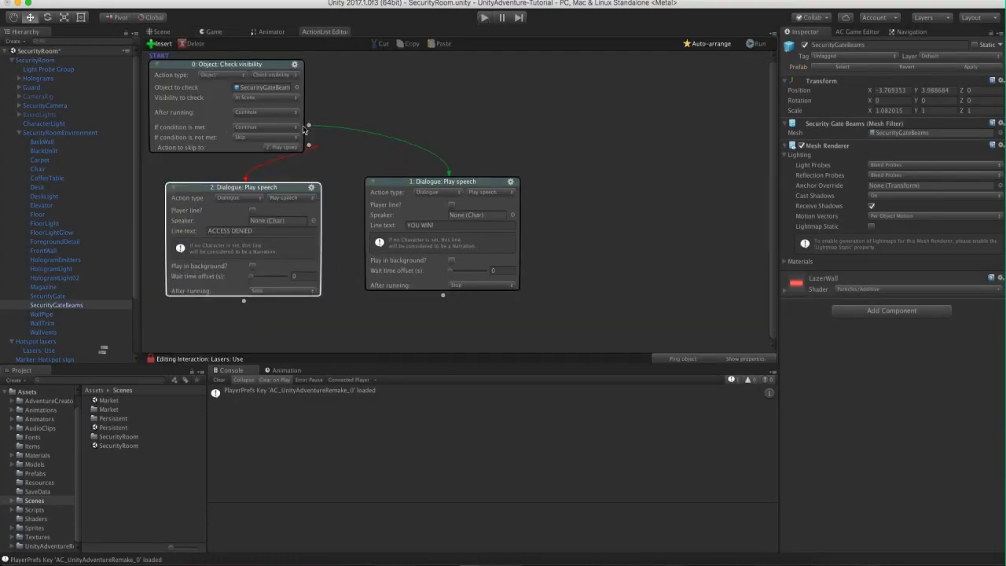
left_click_drag(308, 125, 293, 202)
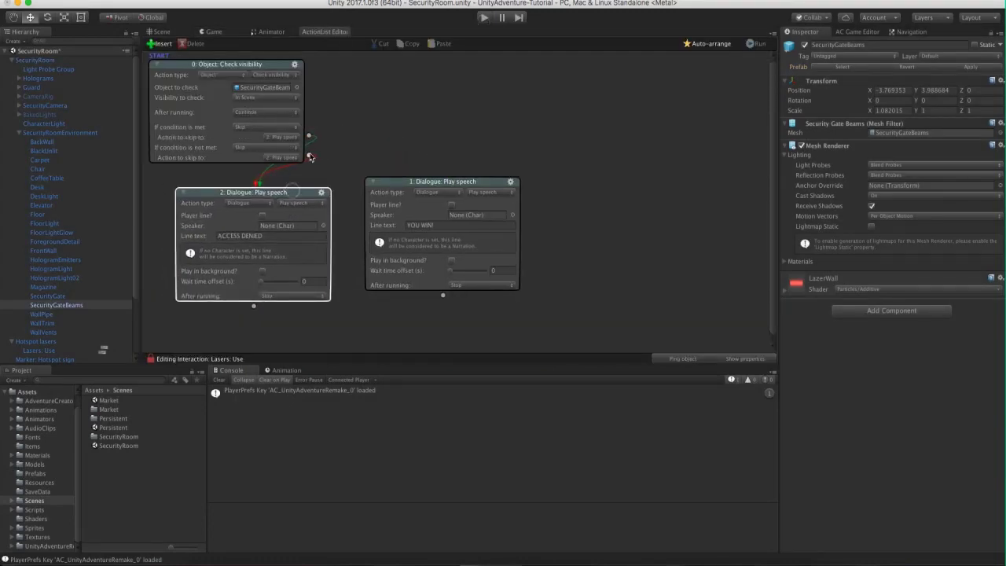
left_click_drag(309, 158, 404, 195)
left_click_drag(281, 198, 272, 200)
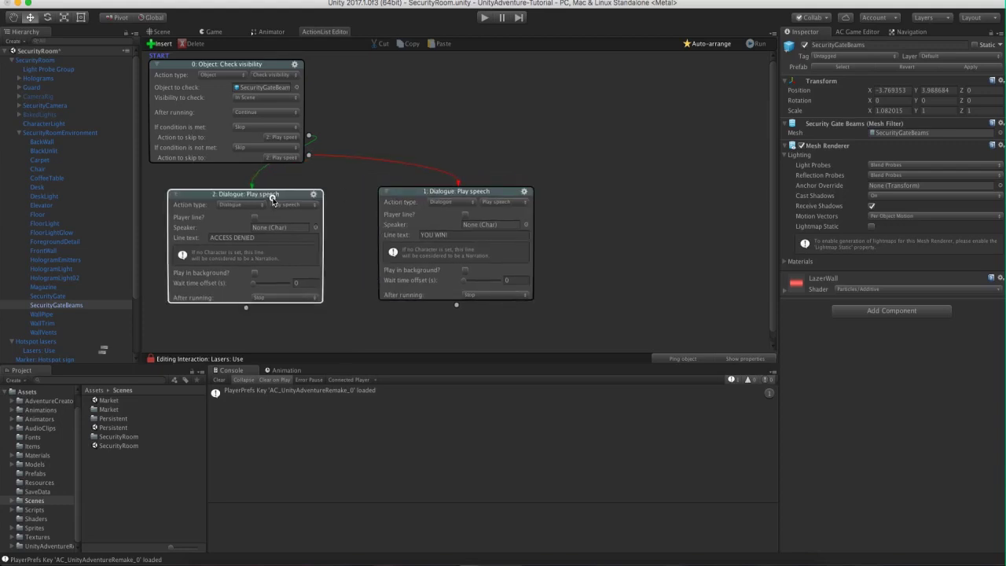
left_click_drag(411, 196, 392, 196)
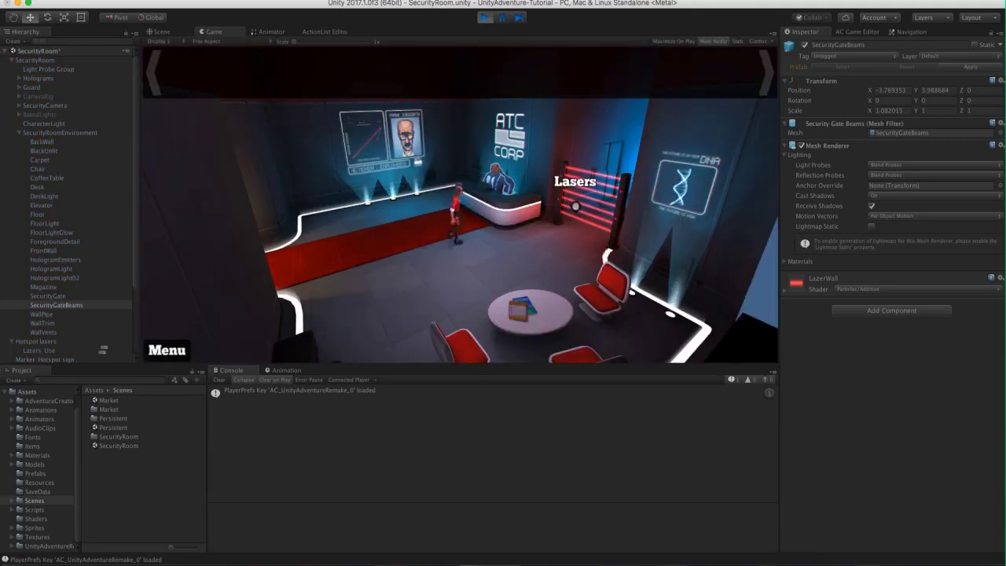
Playtest using the lasers with SecurityGateBeams visible and with its Mesh Renderer disabled, stop the game, and reopen the action list.
left_click(575, 206)
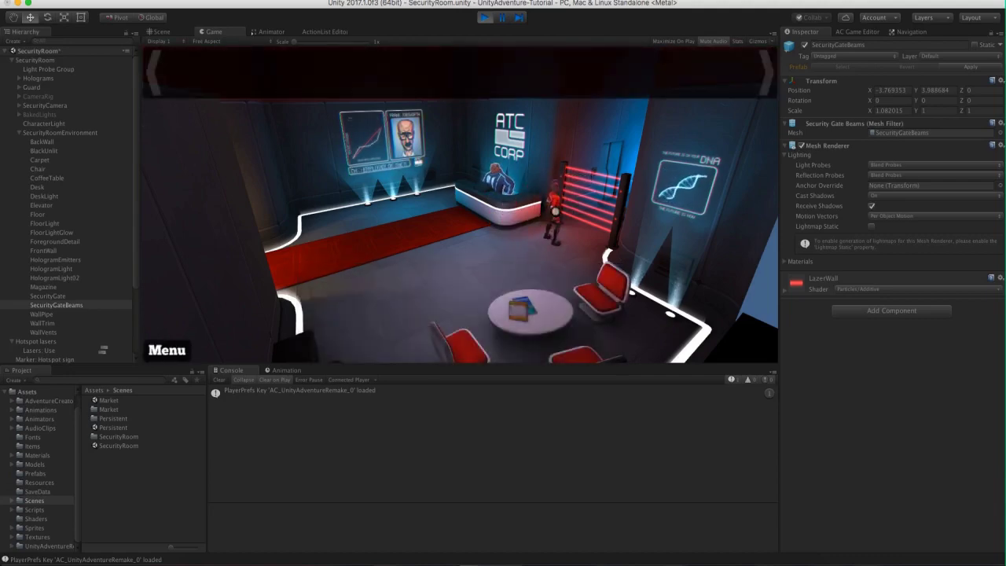
left_click(800, 145)
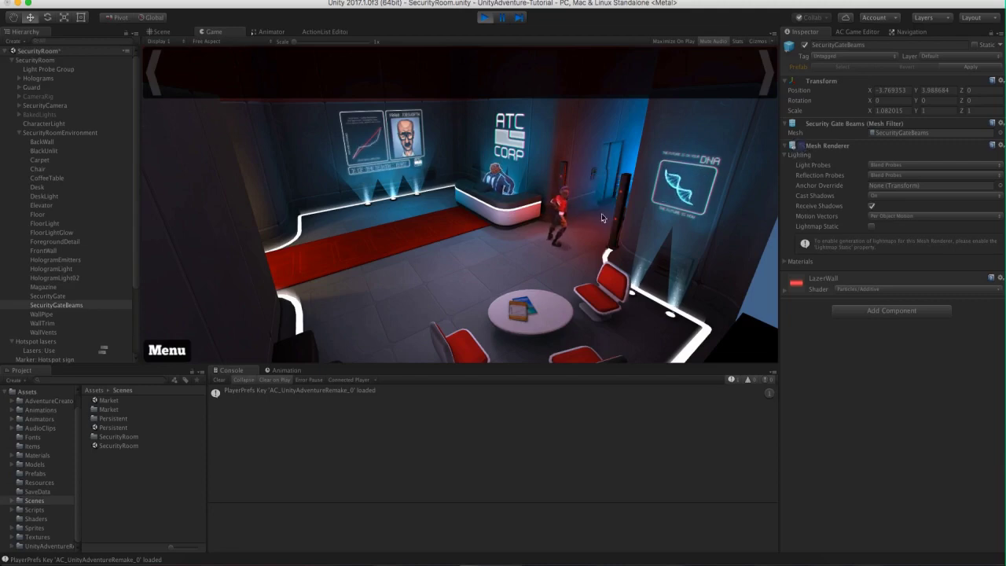
left_click(584, 192)
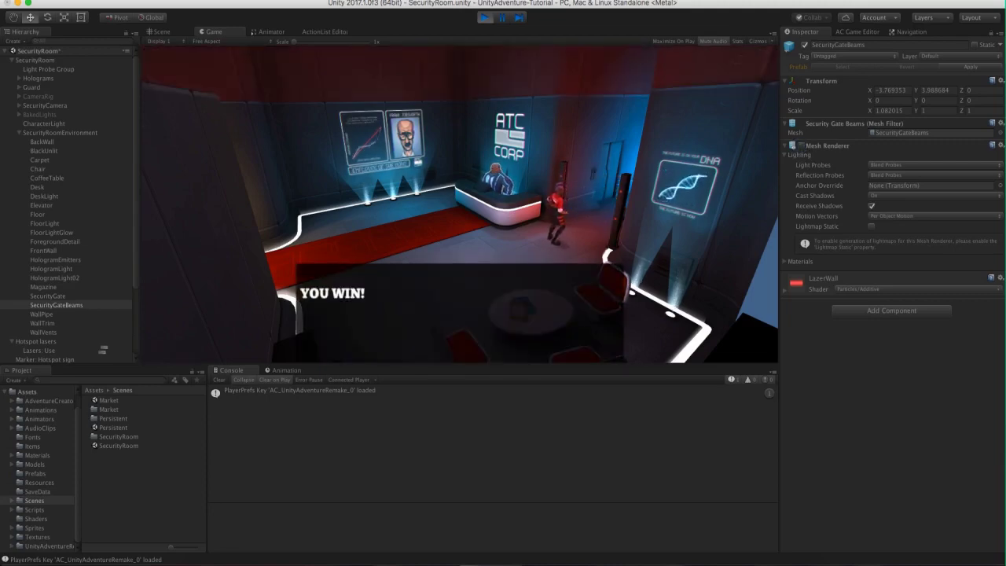
left_click(484, 18)
left_click(301, 33)
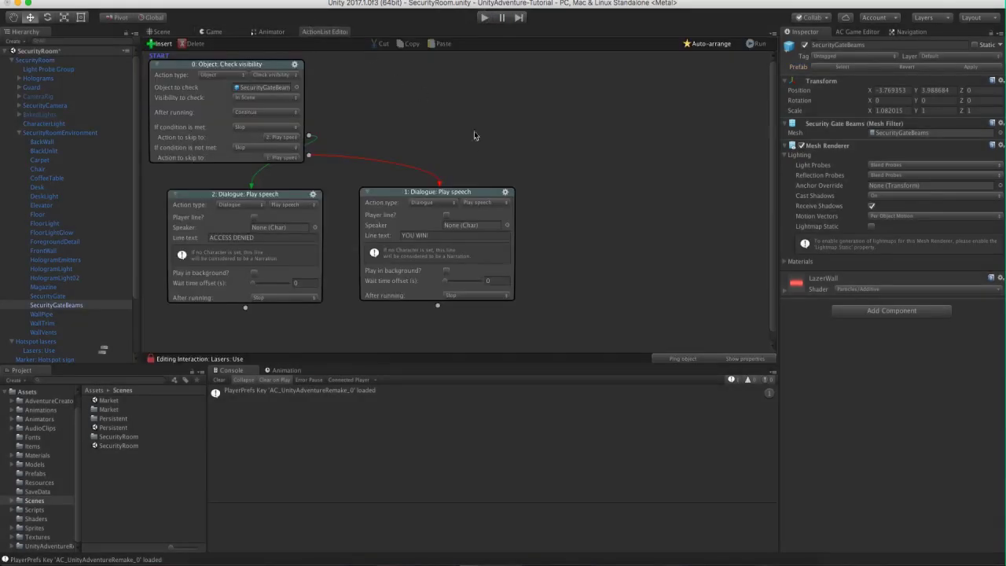
Tidy the speech nodes, add a new action linked to the YOU WIN! speech's output, and place it directly below.
left_click_drag(307, 192, 310, 190)
left_click_drag(391, 192, 384, 192)
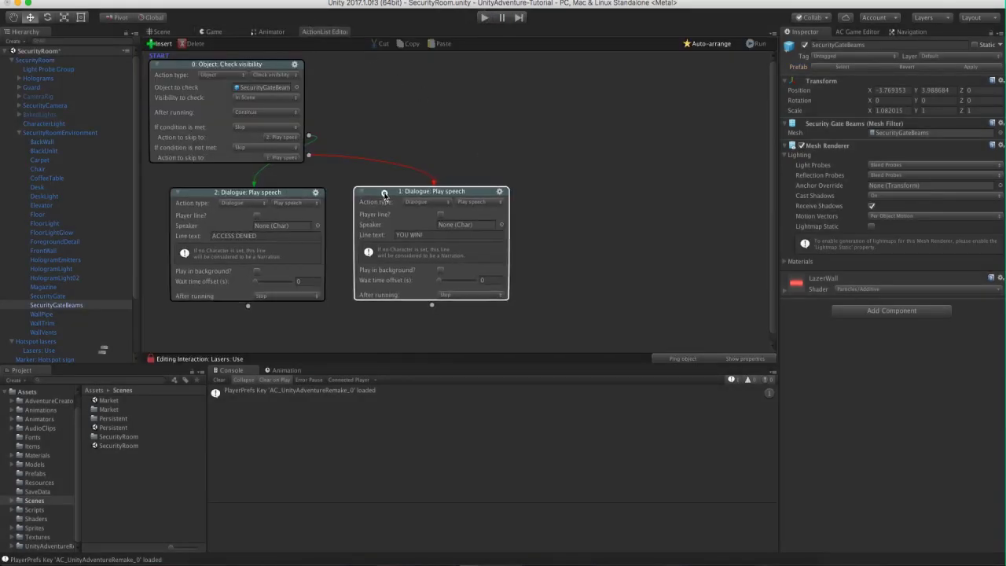
scroll(550, 220, "down", 1)
left_click(583, 170)
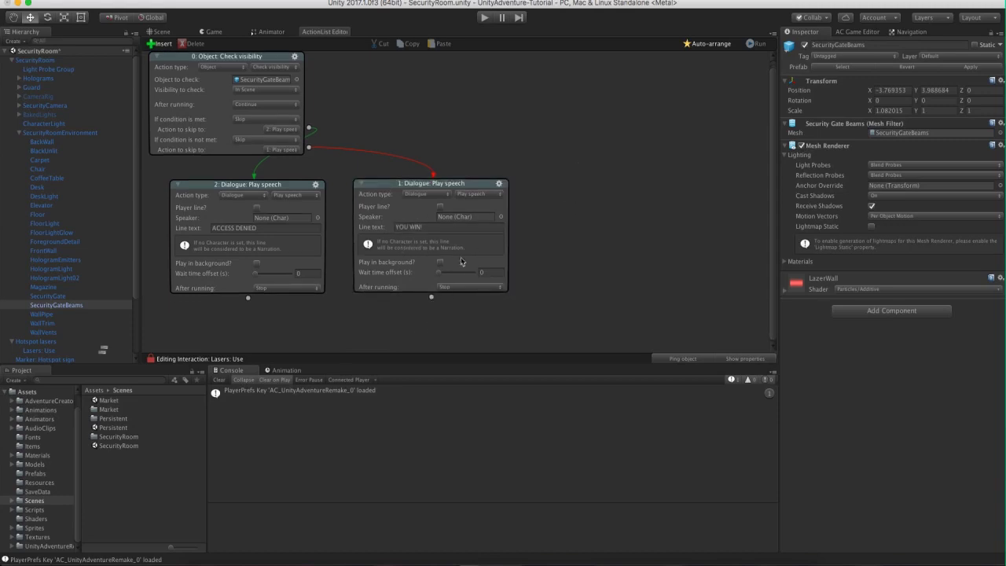
left_click_drag(431, 296, 434, 307)
middle_click_drag(575, 275, 581, 218)
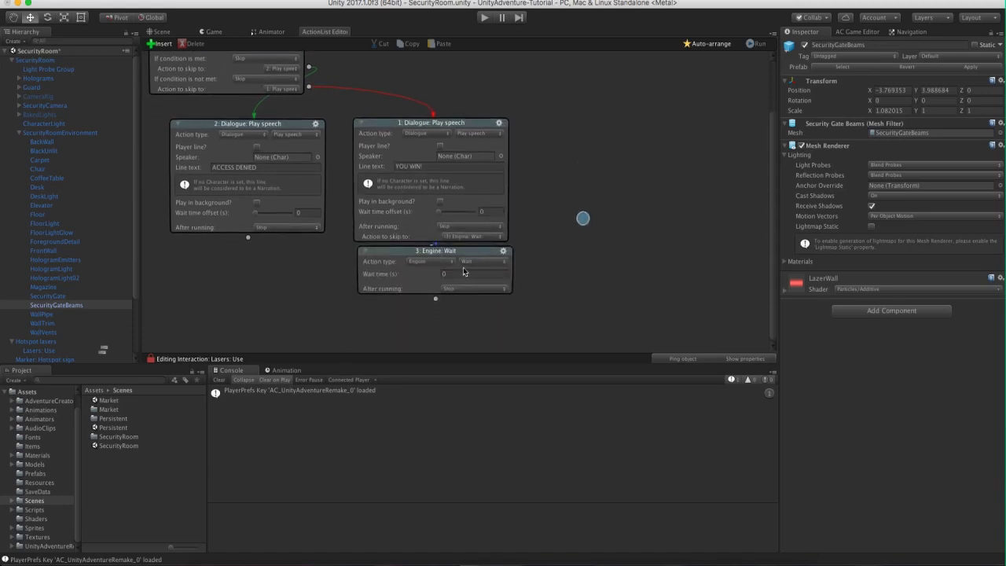
left_click(463, 257)
left_click_drag(464, 257, 459, 273)
left_click(525, 243)
scroll(534, 213, "down", 2)
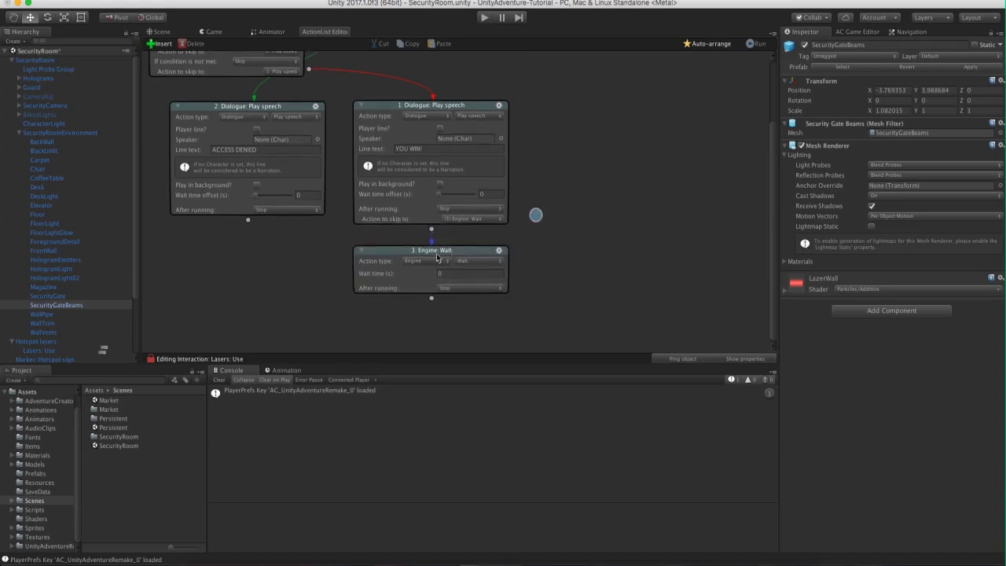
Change the action after YOU WIN! to Engine: End game with the Quit Game command and align its node.
left_click(474, 267)
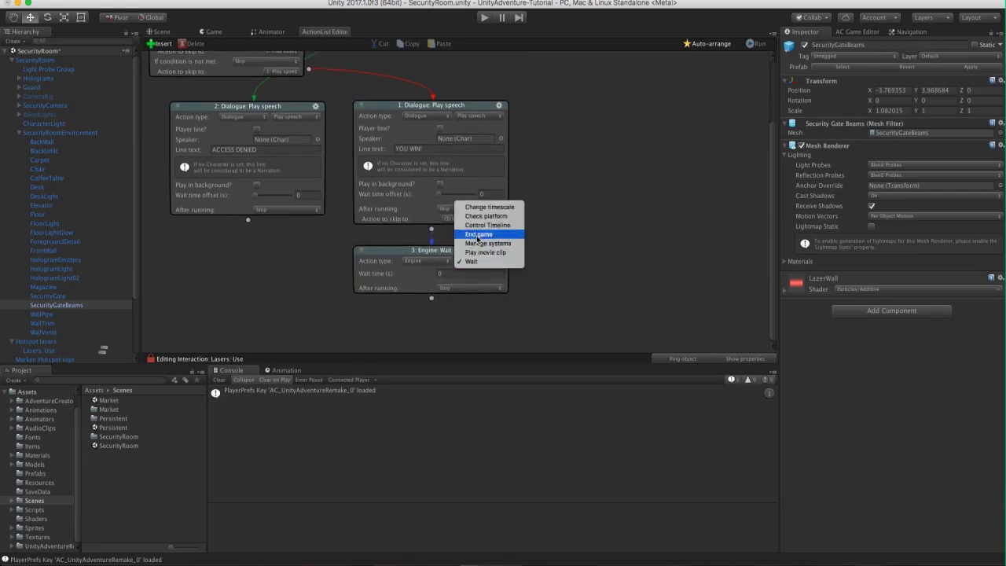
left_click(477, 235)
left_click_drag(468, 266, 473, 266)
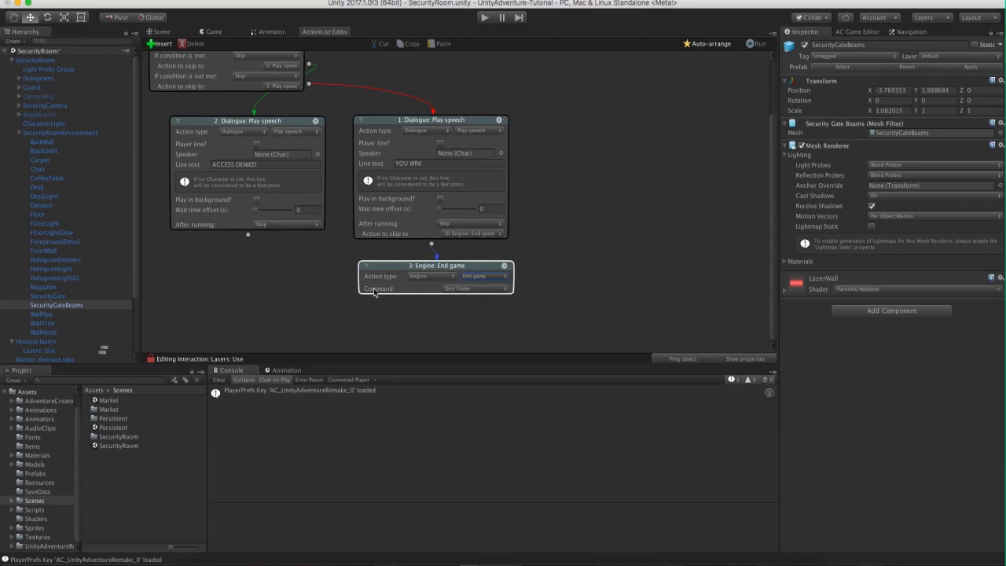
left_click(468, 292)
left_click(474, 268)
left_click_drag(473, 267, 469, 267)
Playtest using the lasers hotspot with the beams hidden to check the win ending, and stop the game.
left_click(484, 17)
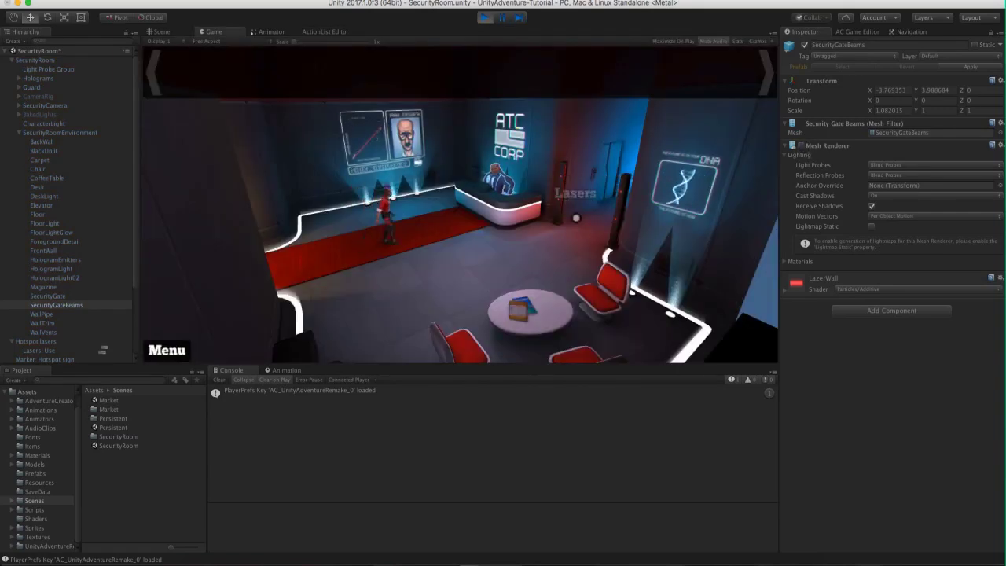
left_click(579, 215)
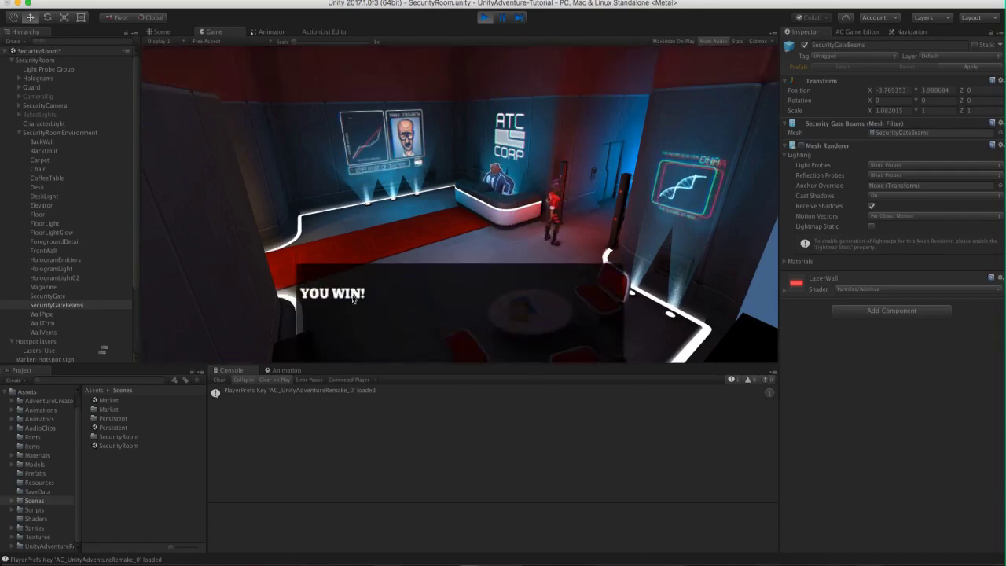
key("super+p")
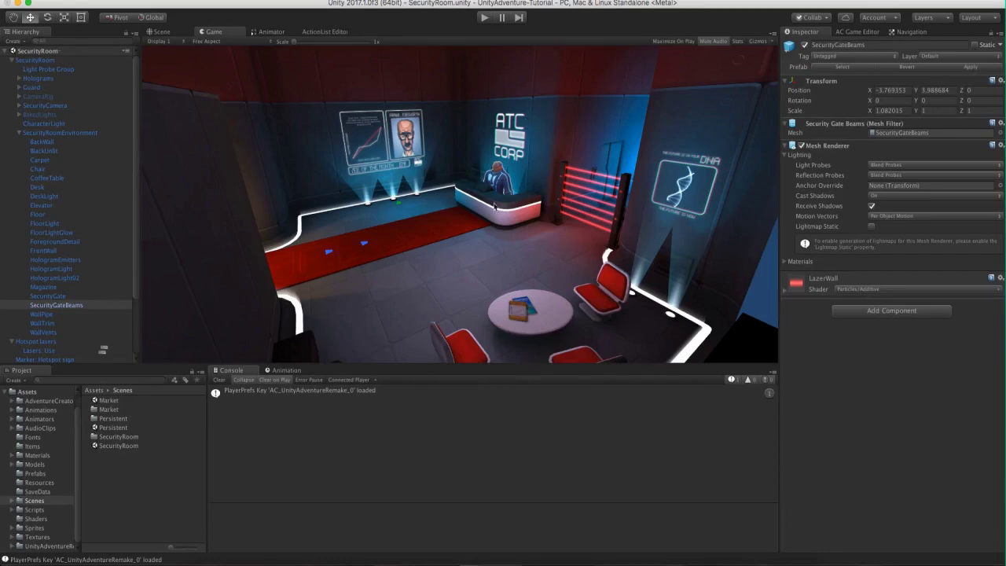
Return to the scene, collapse SecurityRoomEnvironment, and select the Guard with a close view of him at the desk.
left_click(160, 32)
left_click(19, 132)
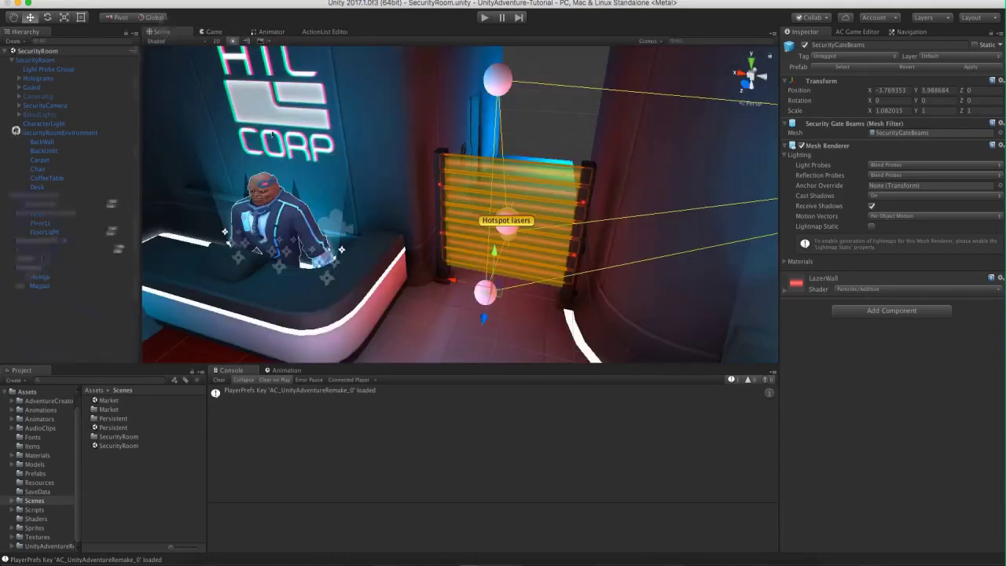
middle_click_drag(315, 70, 484, 124)
left_click(31, 87)
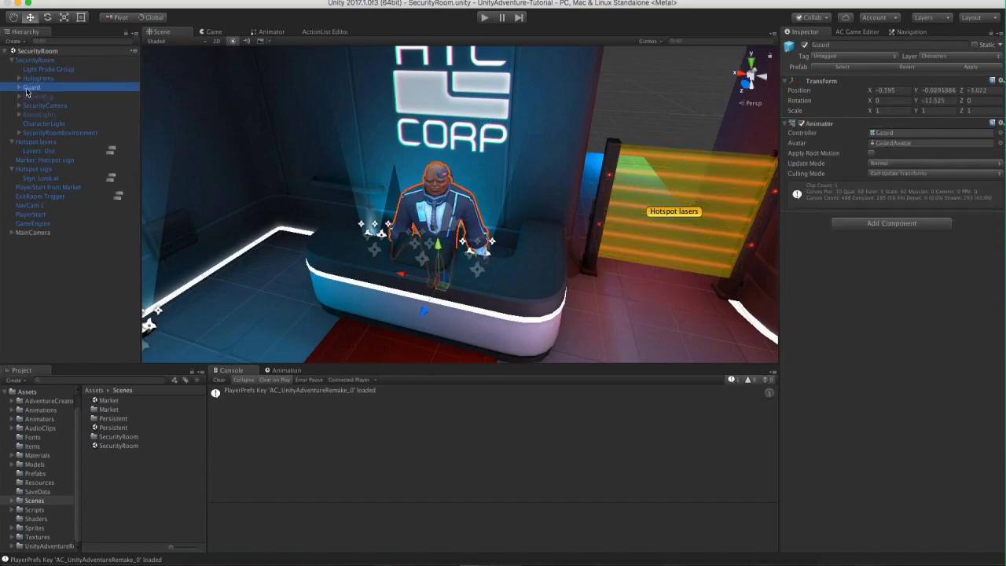
left_click_drag(361, 173, 451, 202, "alt")
scroll(424, 211, "up", 3)
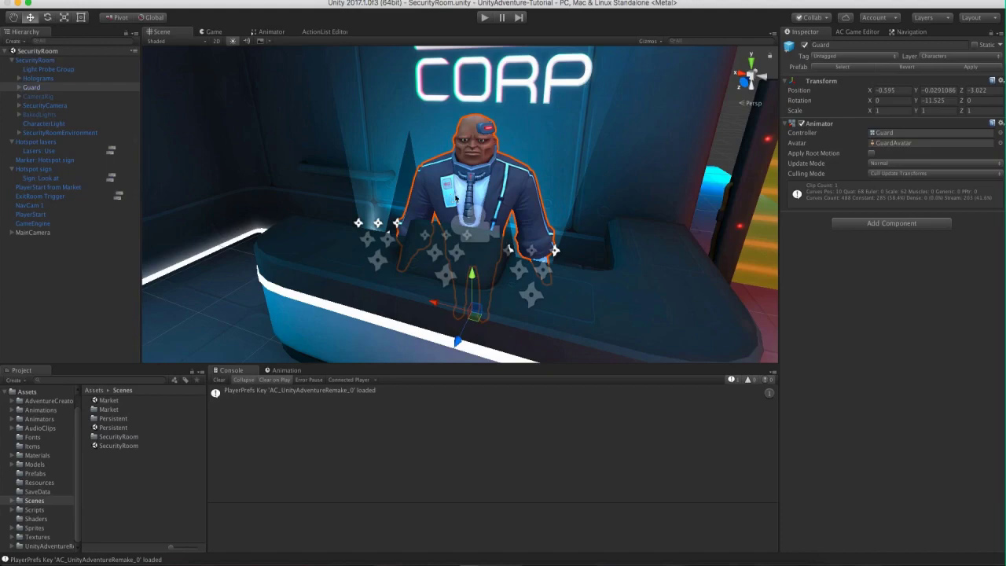
Open Adventure Creator's Character wizard, dock it beside the scene view, and advance to its Base graphic page.
left_click(246, 3)
mouse_move(244, 16)
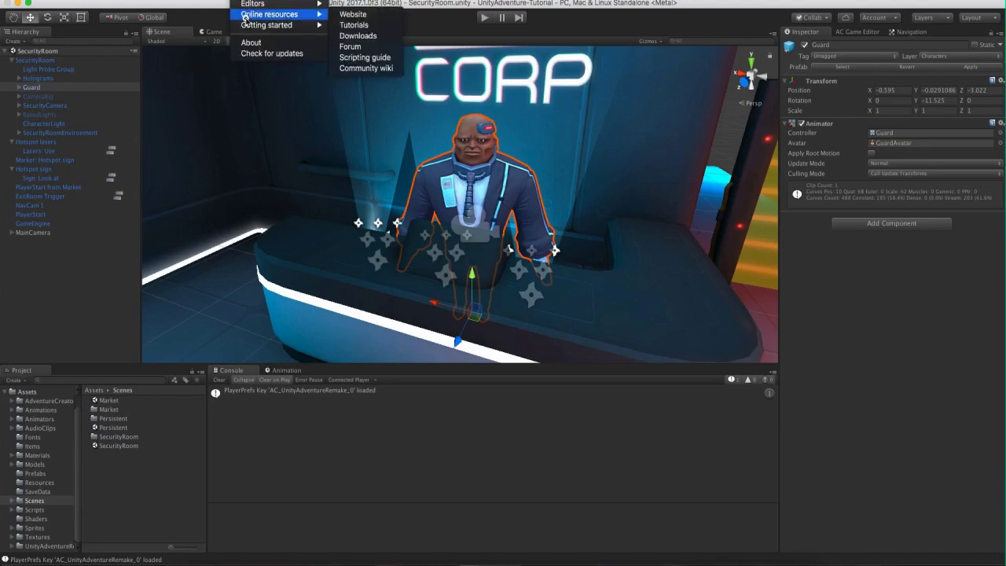
left_click(352, 39)
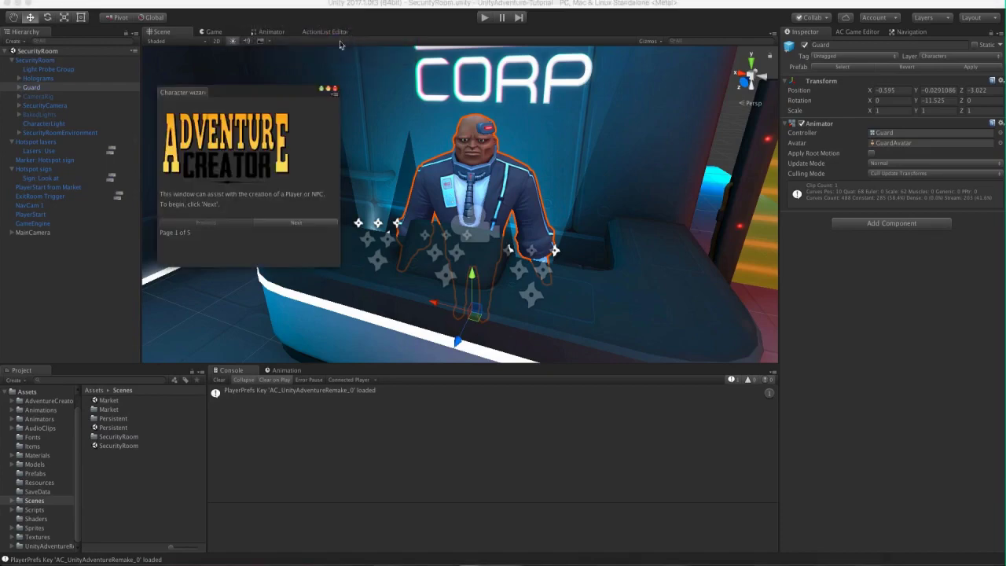
left_click_drag(189, 95, 715, 118)
left_click(726, 162)
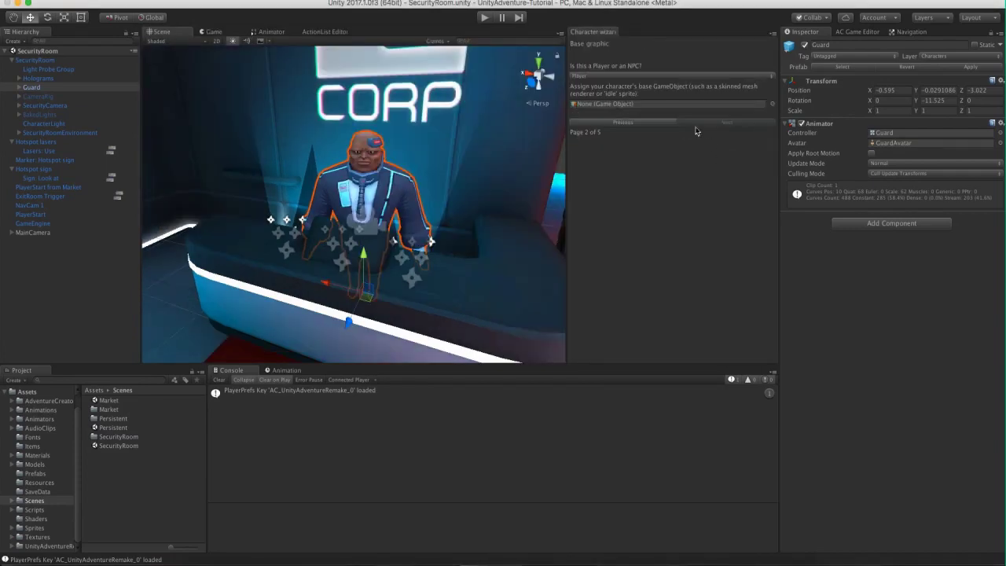
Define the character as an NPC, enter the character's name, assign Guard as the base GameObject, and continue to the Animation engine page.
left_click(618, 75)
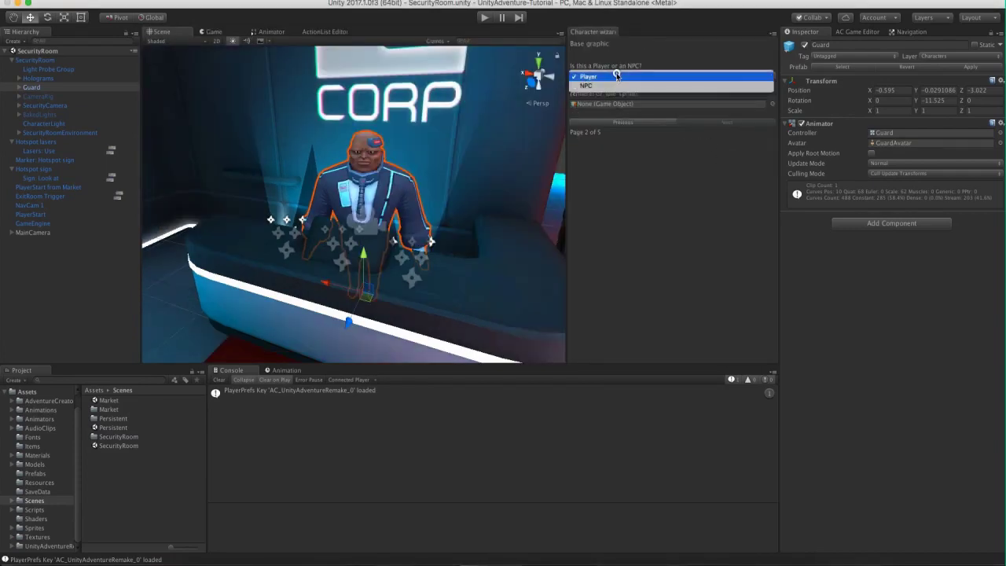
left_click(579, 84)
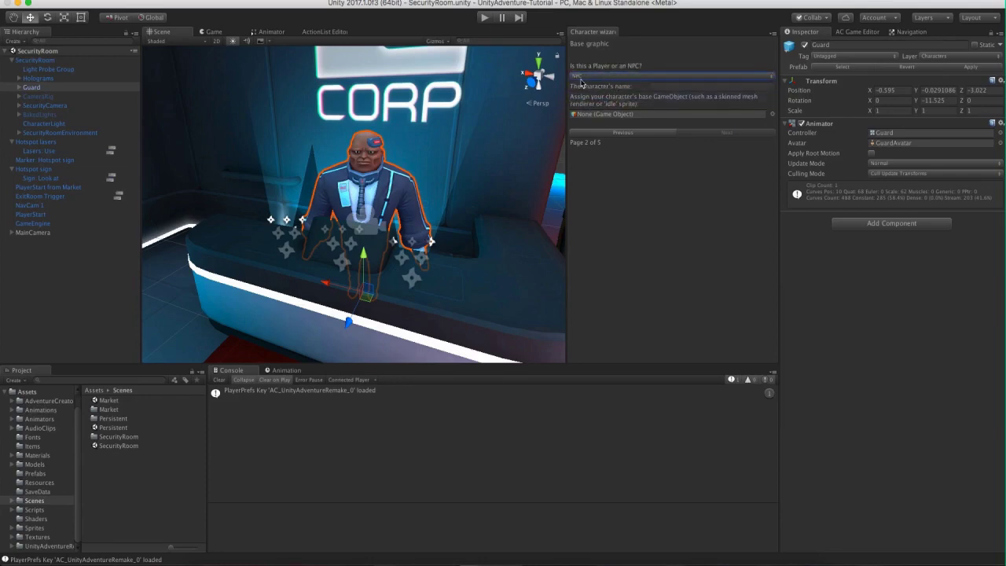
left_click(660, 85)
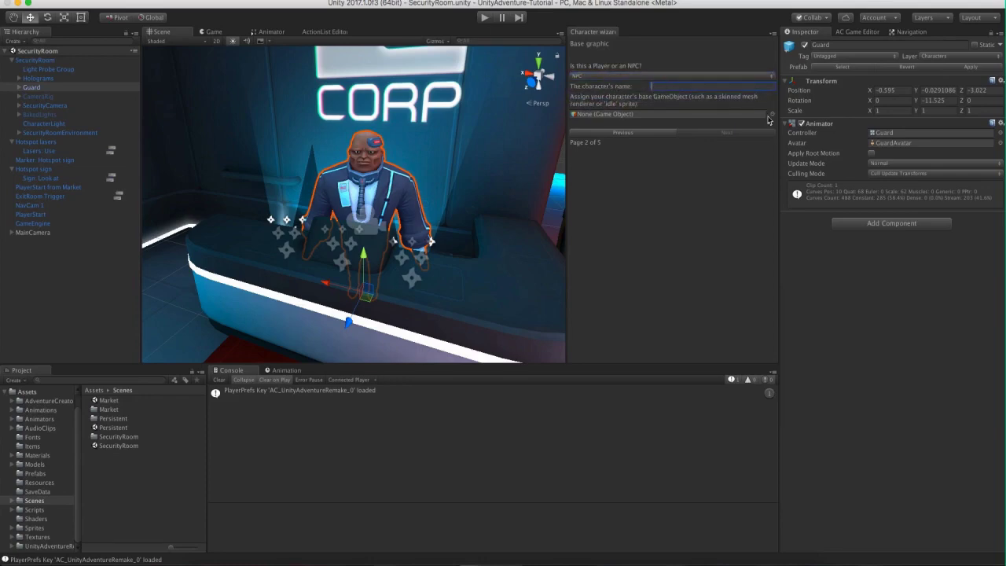
type("Steve")
left_click_drag(30, 87, 621, 116)
left_click(728, 133)
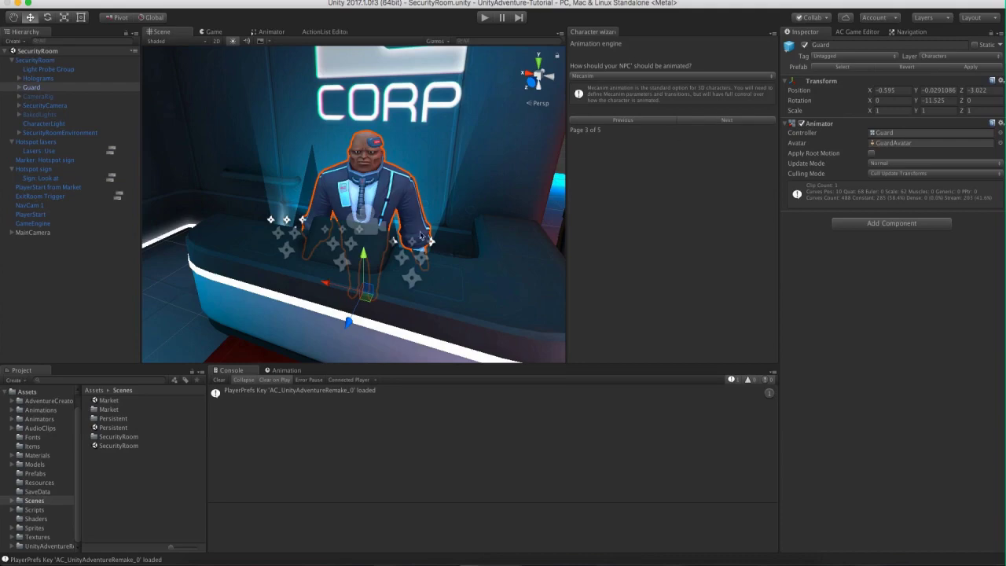
Complete the Character wizard with Mecanim as the guard's animation engine, and close the wizard.
left_click(699, 123)
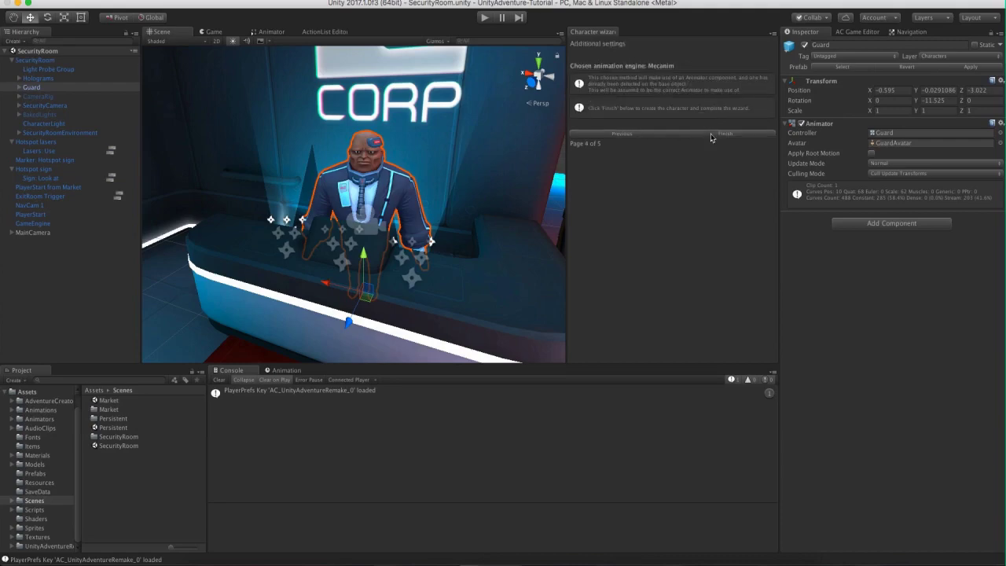
left_click(712, 134)
right_click(594, 31)
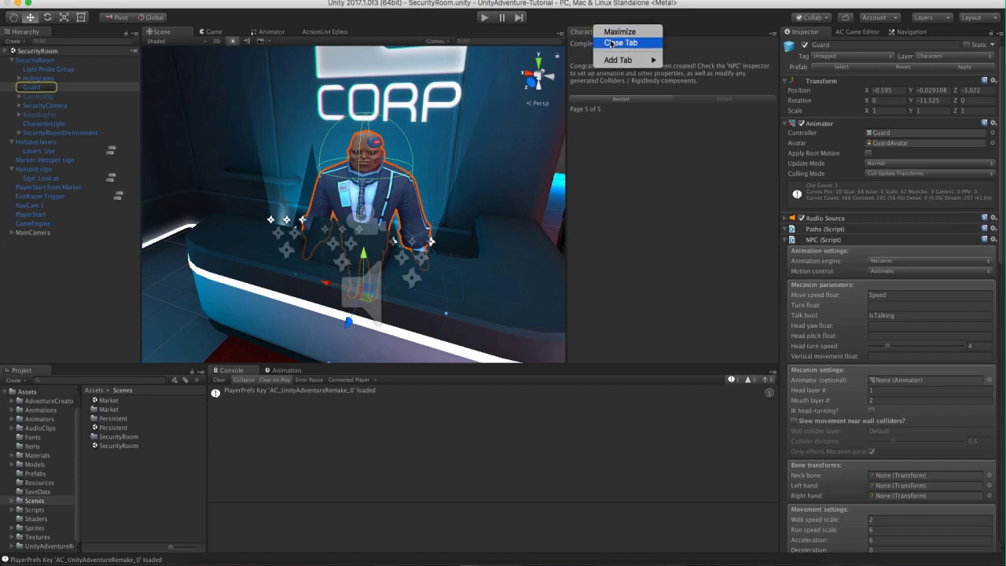
left_click(610, 42)
left_click_drag(466, 160, 393, 166, "alt")
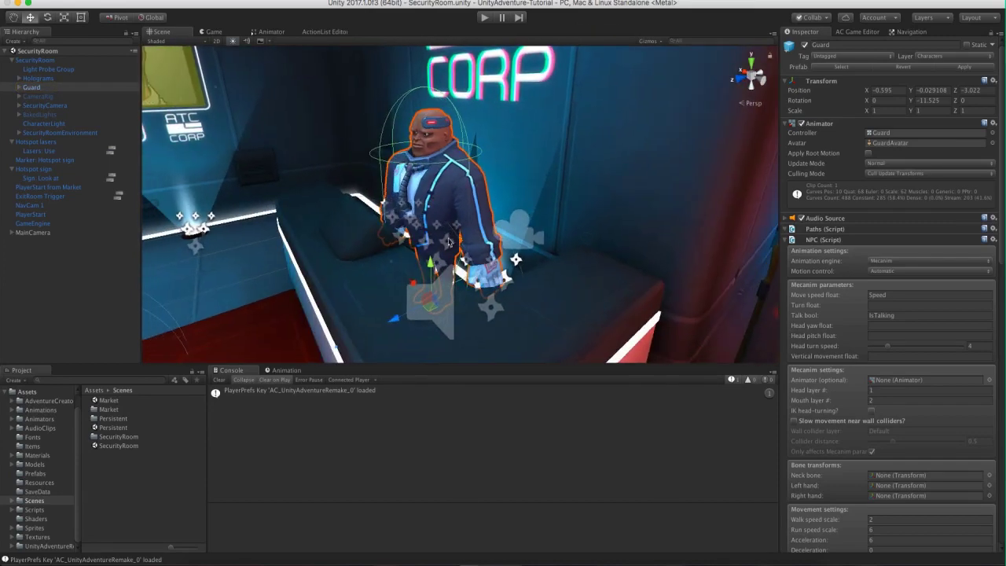
Review the components added to the Guard, and examine its animator controller's states, layers and parameters.
scroll(999, 314, "down", 20)
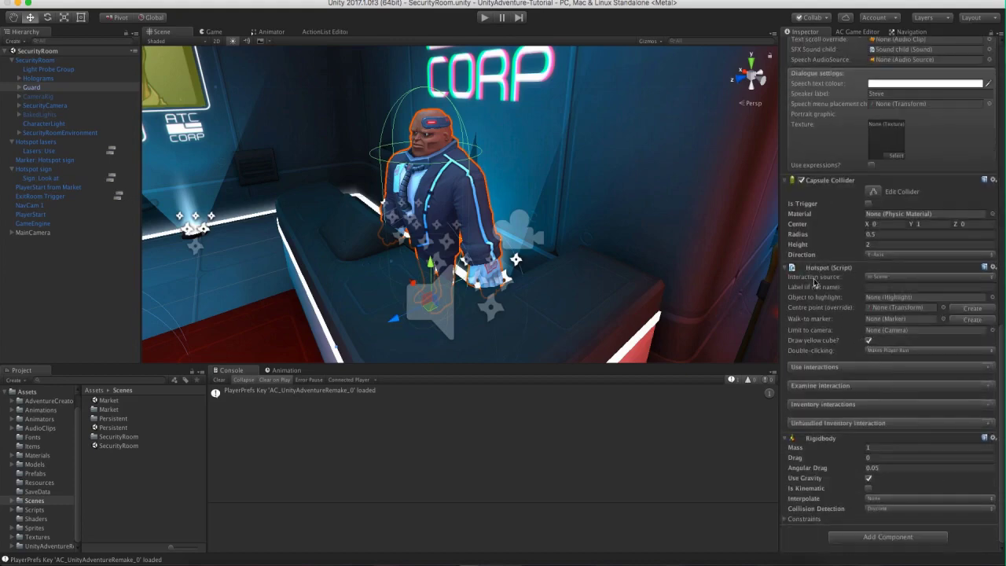
left_click_drag(1000, 369, 1003, 149)
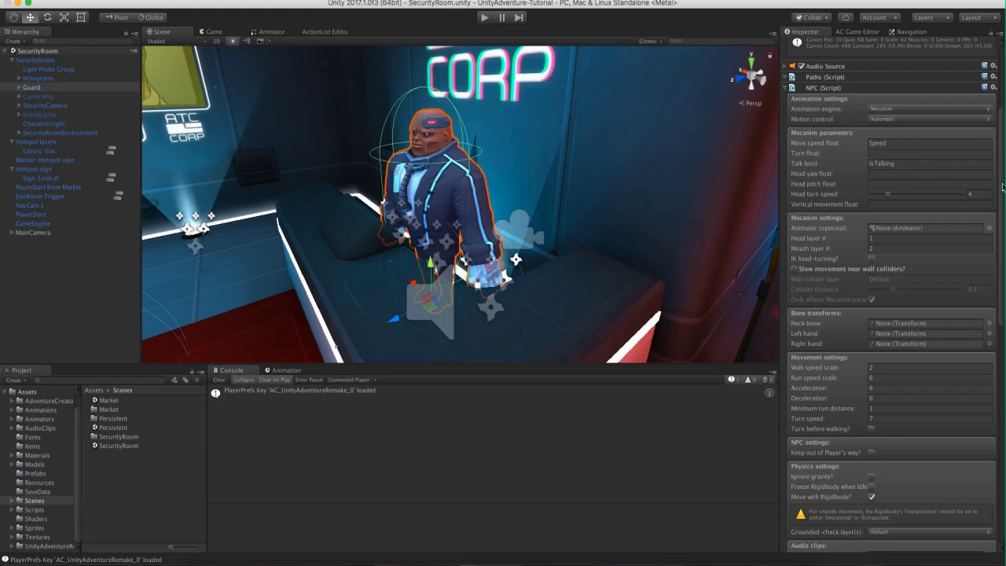
scroll(1003, 187, "up", 5)
left_click(902, 136)
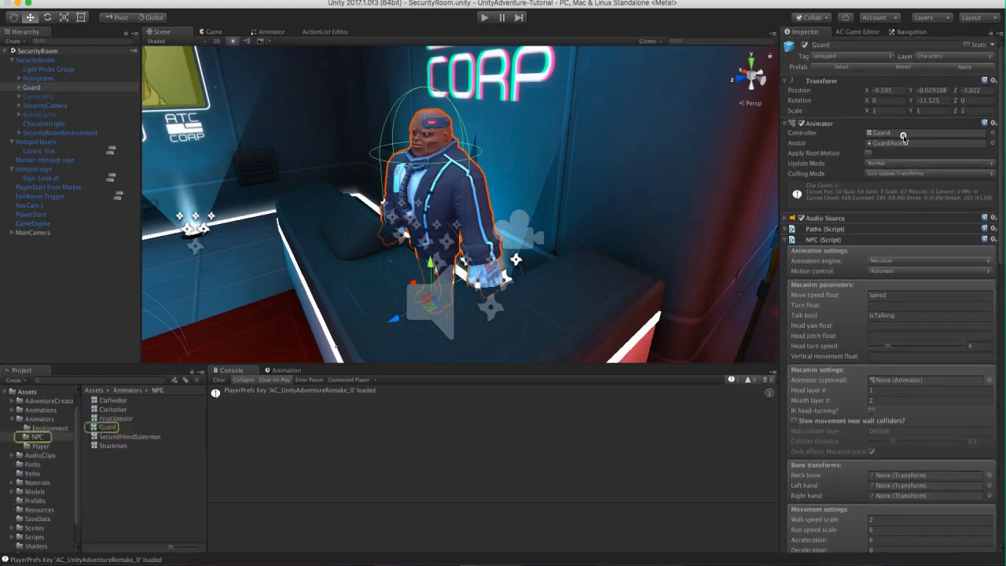
double_click(902, 136)
left_click_drag(481, 117, 513, 149)
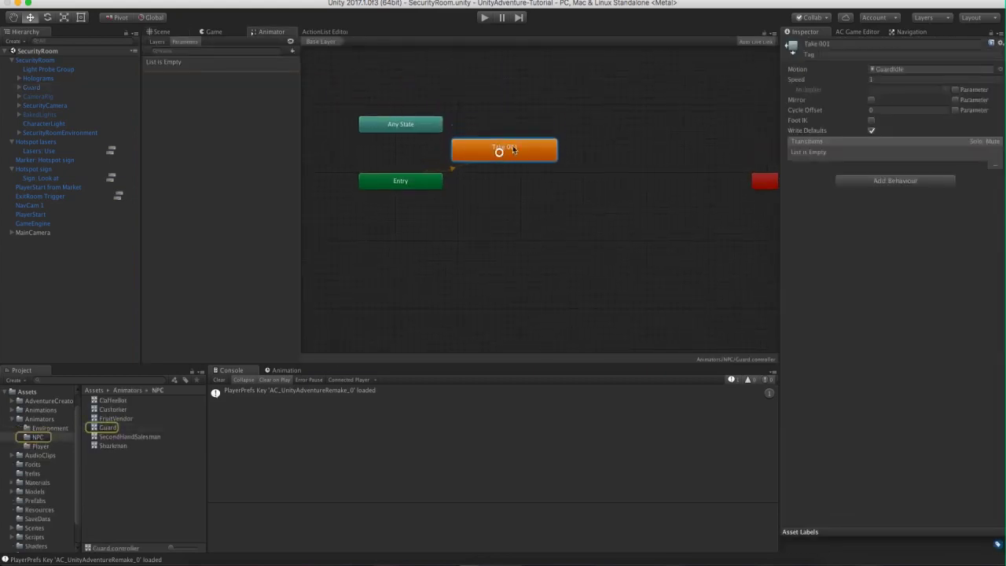
left_click(160, 43)
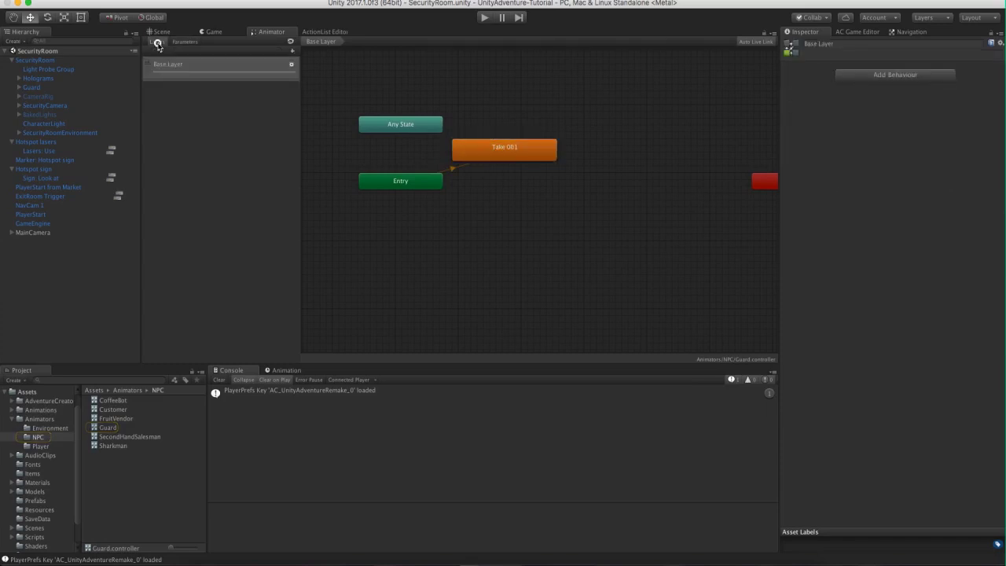
left_click(186, 41)
left_click(160, 31)
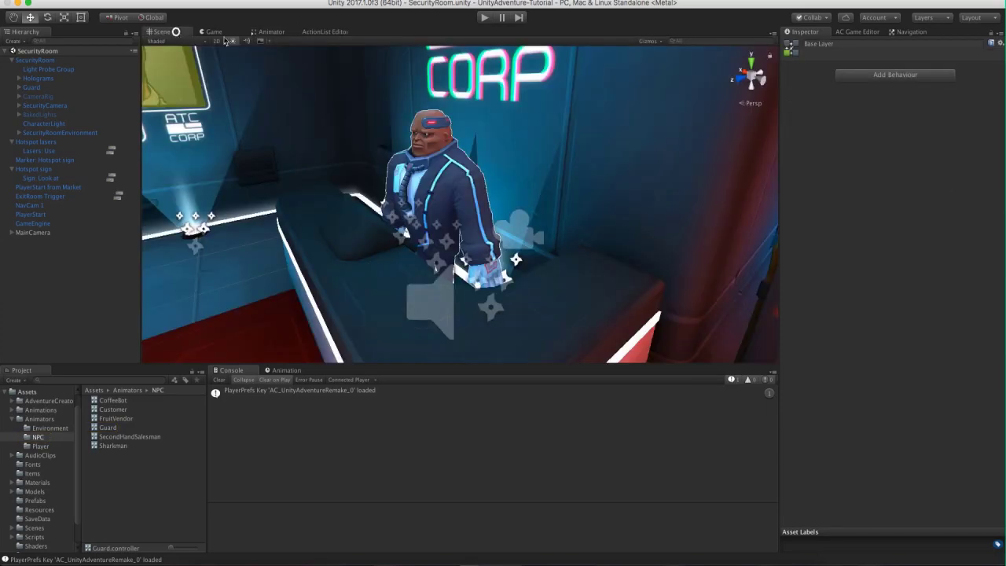
Clear the Move speed float and Talk bool Mecanim parameters in the Guard's NPC component.
left_click(36, 88)
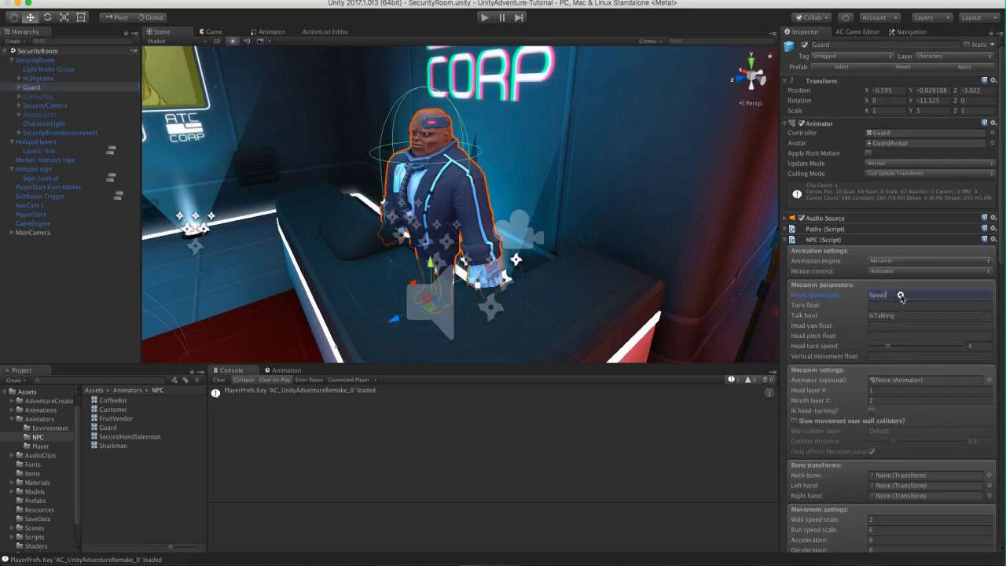
left_click(898, 294)
left_click(868, 315)
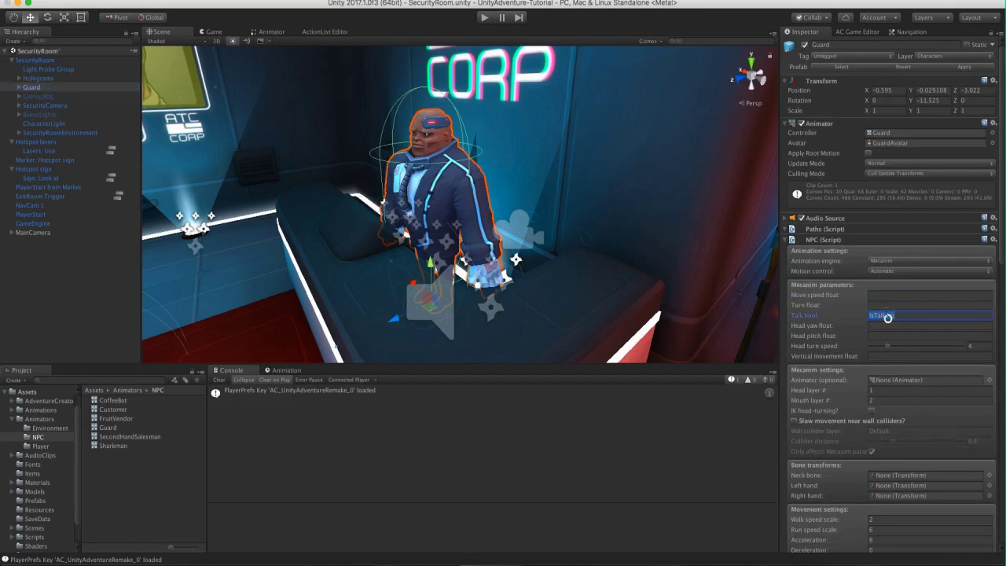
key("BackSpace")
Remove the Rigidbody component from the Guard and make its Capsule Collider a trigger.
left_click_drag(1000, 252, 1002, 419)
scroll(1003, 499, "down", 5)
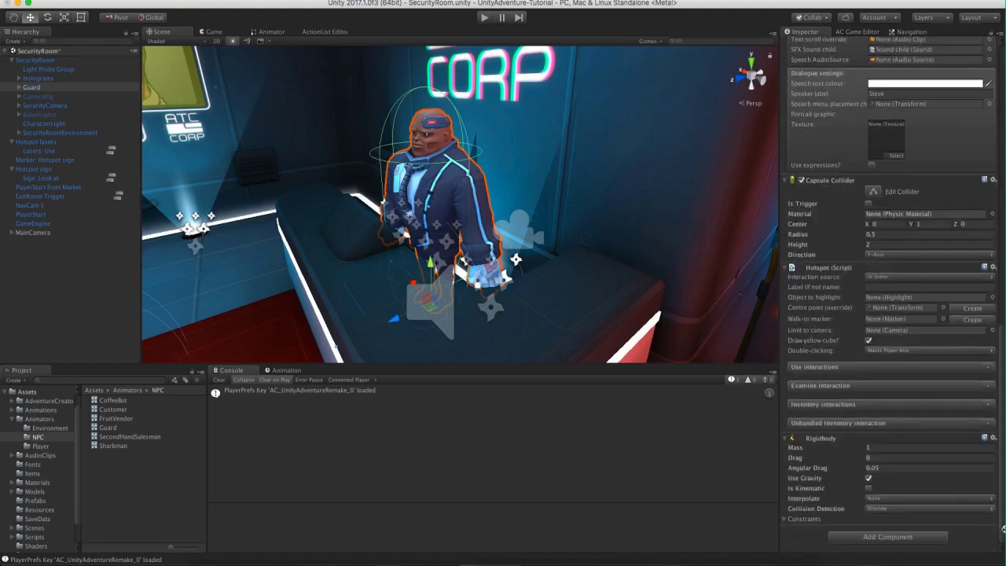
left_click(993, 438)
left_click(949, 465)
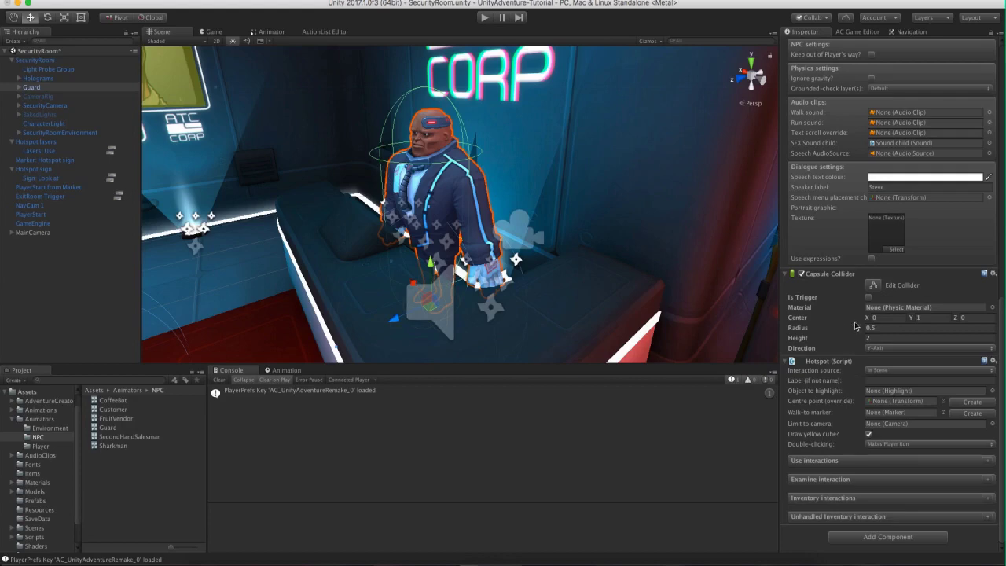
left_click(868, 297)
Set the Guard's layer to Default for this object only, without changing its children.
left_click_drag(999, 331, 1002, 63)
scroll(550, 188, "up", 3)
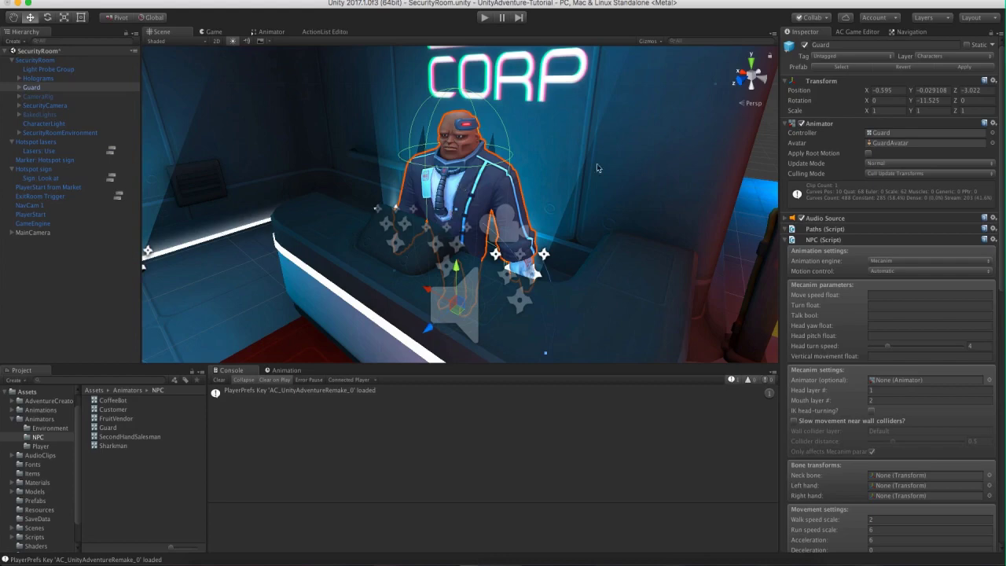
left_click(919, 57)
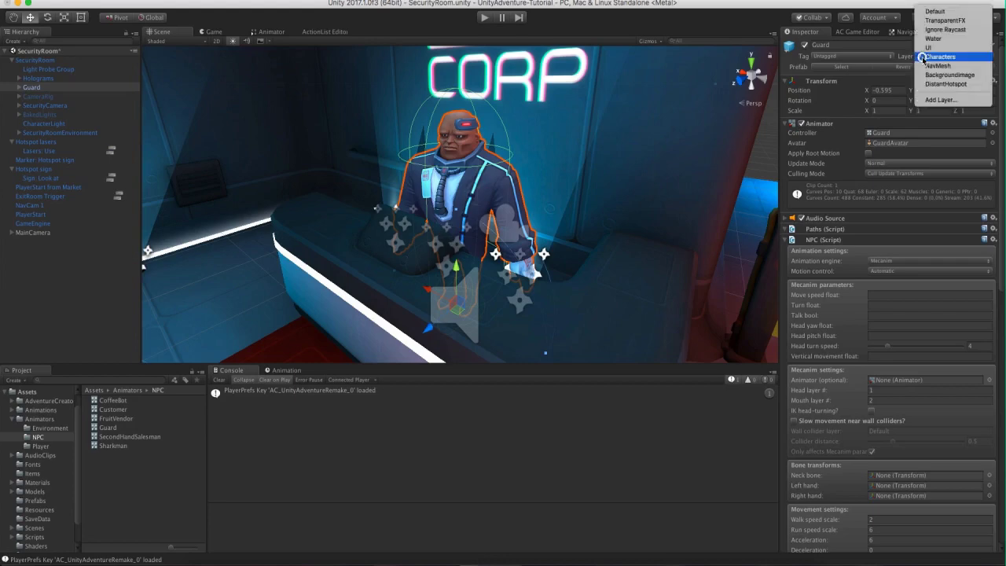
left_click(927, 12)
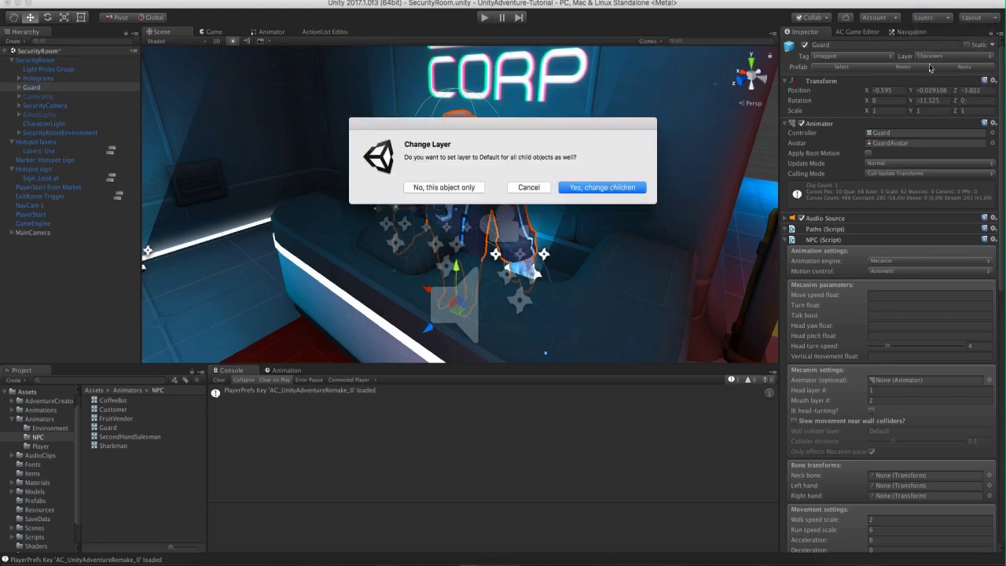
left_click(462, 187)
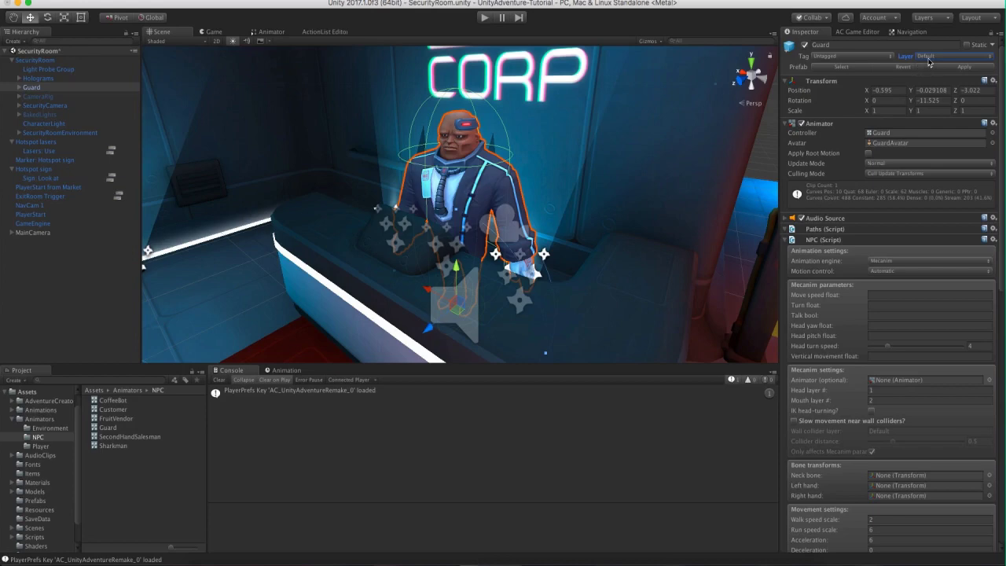
Check the Hotspot layer in Adventure Creator's raycast settings, and briefly playtest the SecurityRoom scene.
left_click(855, 33)
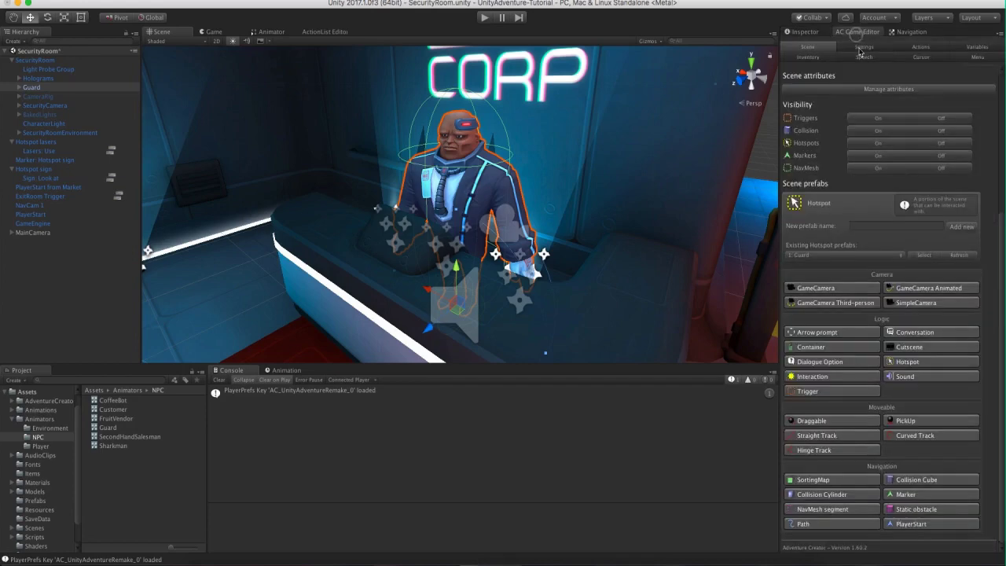
left_click(863, 47)
left_click_drag(1003, 168, 1003, 351)
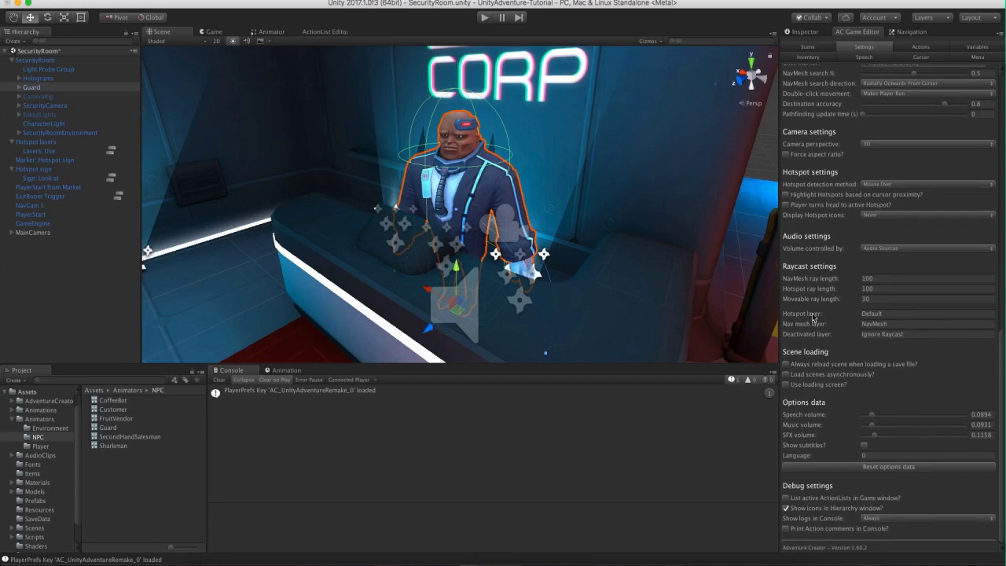
left_click(806, 31)
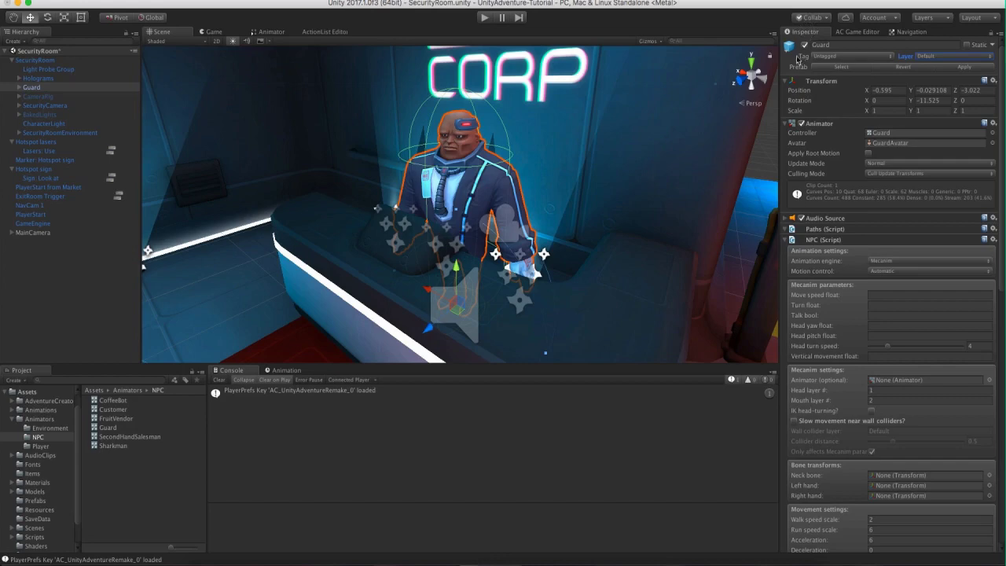
left_click(483, 18)
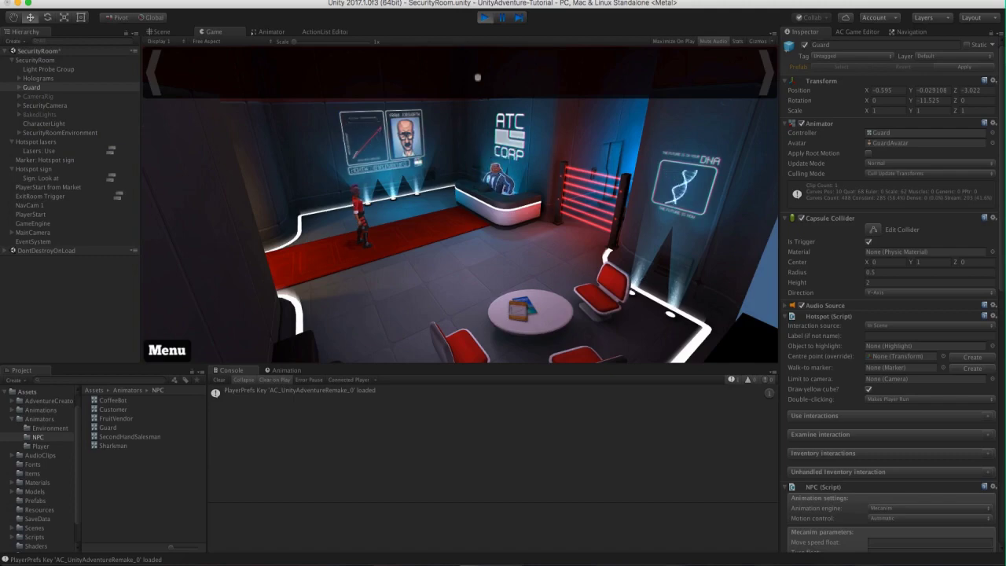
left_click(484, 17)
Add a use interaction to the Guard's Hotspot component with Talk to as its cursor icon.
middle_click_drag(463, 211, 502, 205)
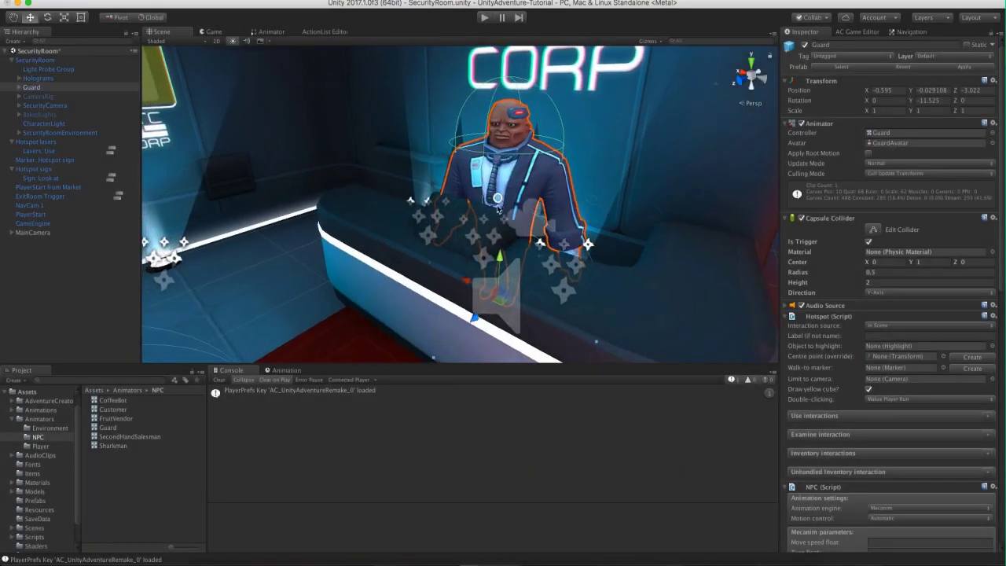
scroll(824, 143, "down", 8)
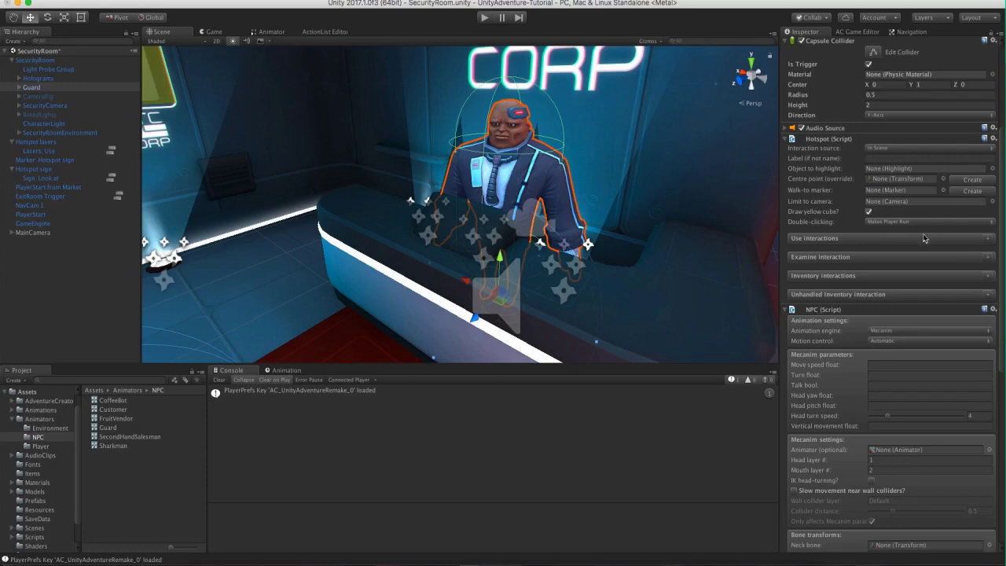
left_click(989, 239)
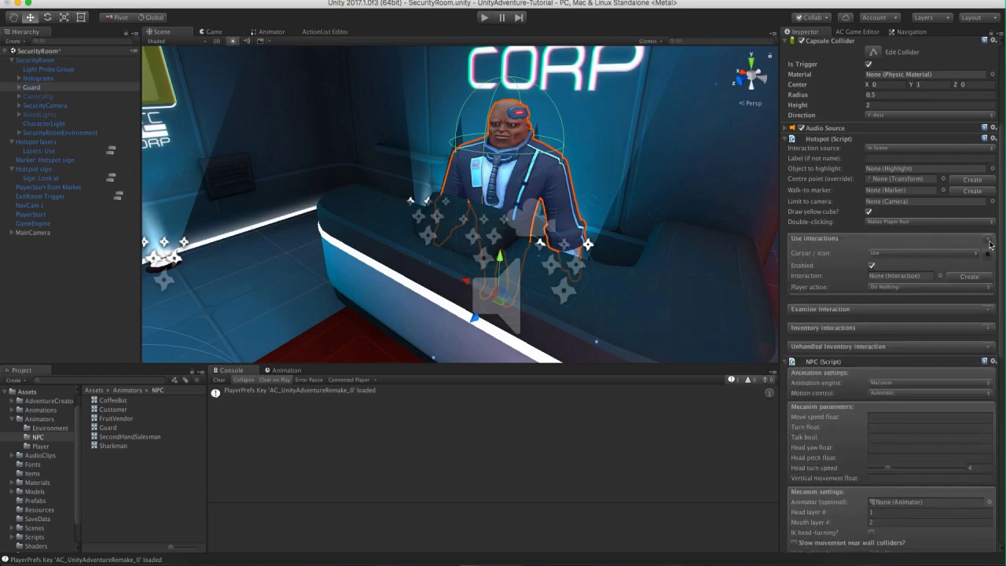
left_click(881, 254)
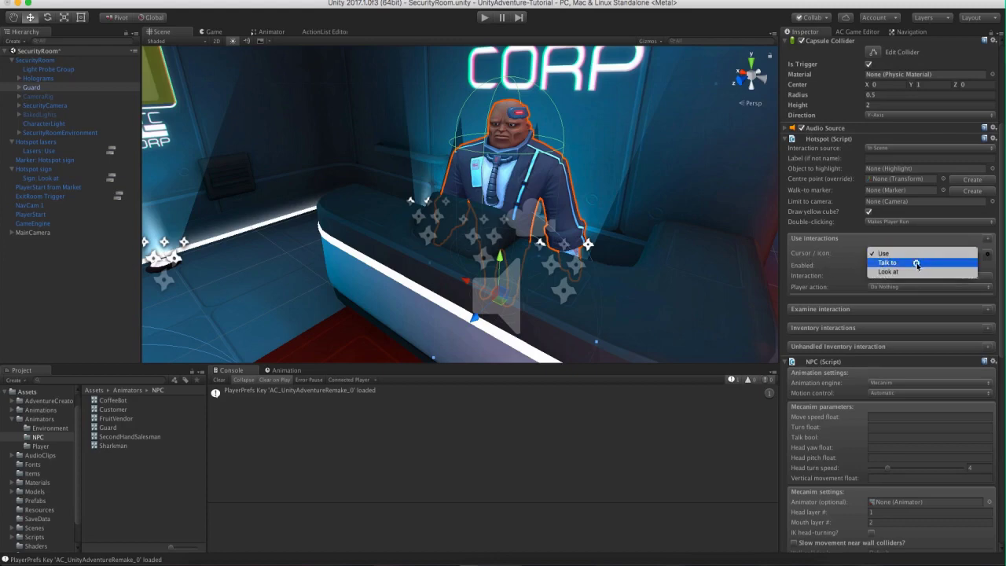
left_click(916, 263)
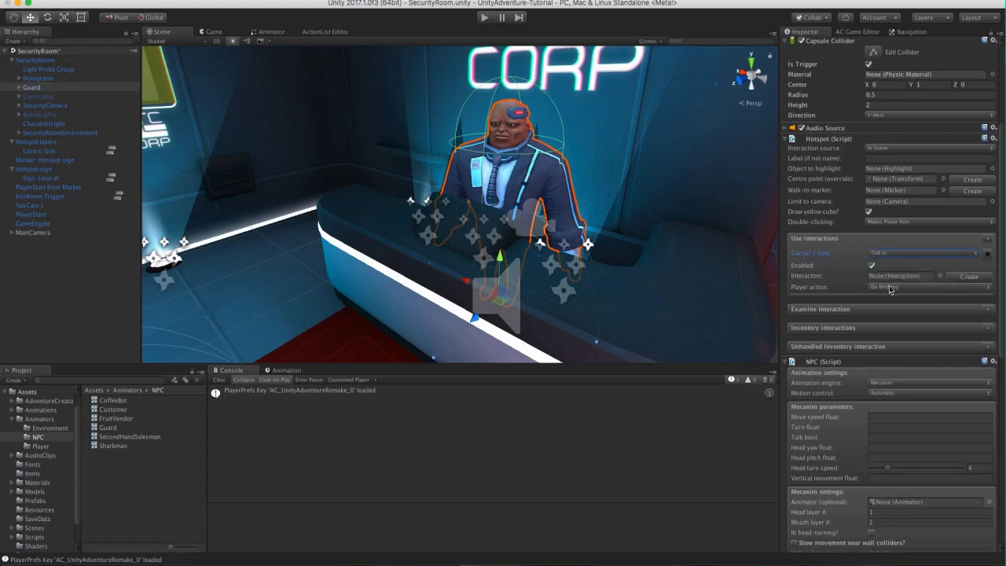
Set the interaction's player action to Walk To with Face after moving and Set minimum distance enabled, and create its linked action list.
left_click(890, 288)
left_click(896, 303)
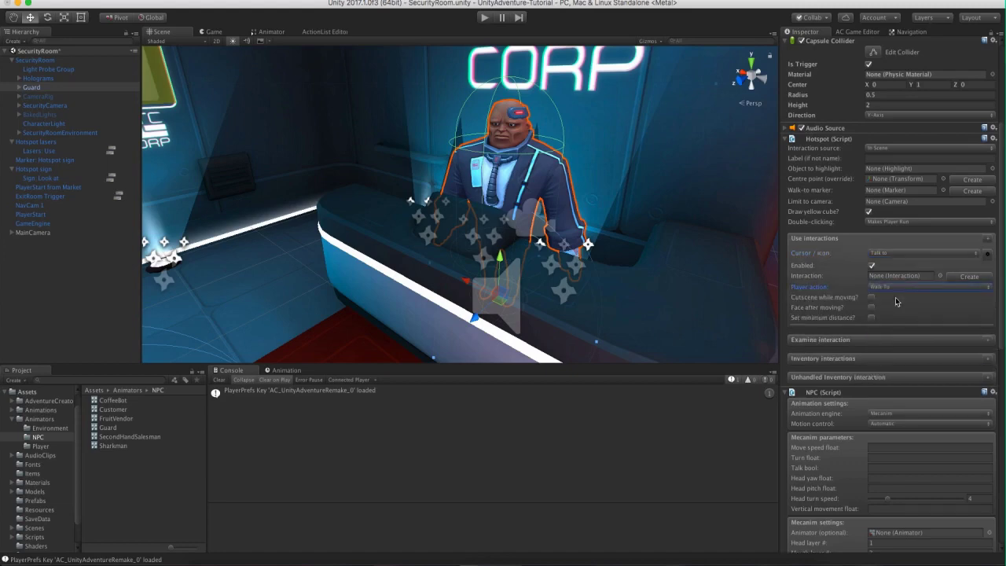
left_click(871, 307)
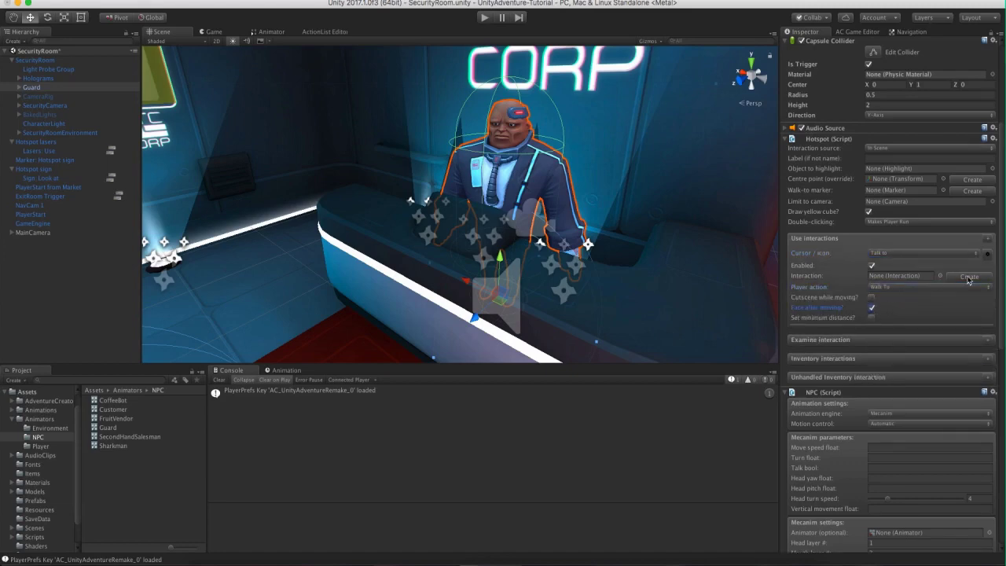
left_click(871, 319)
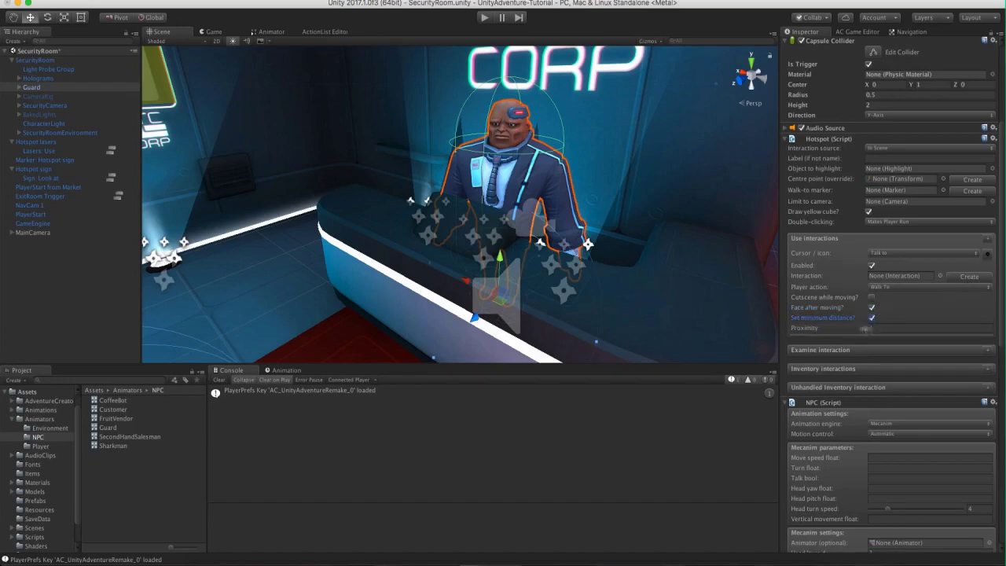
left_click(968, 276)
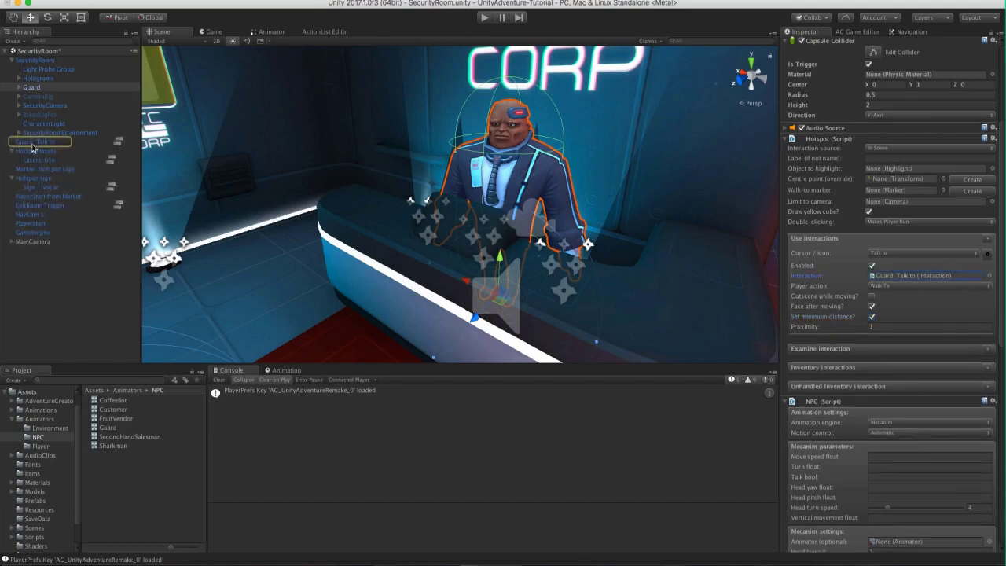
left_click(118, 142)
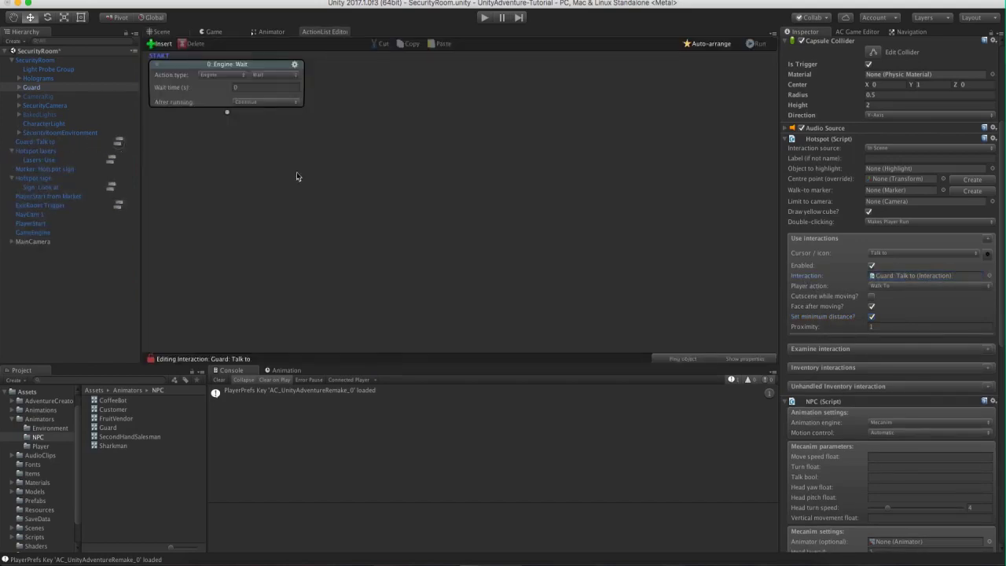
left_click(163, 31)
left_click_drag(352, 157, 434, 176, "alt")
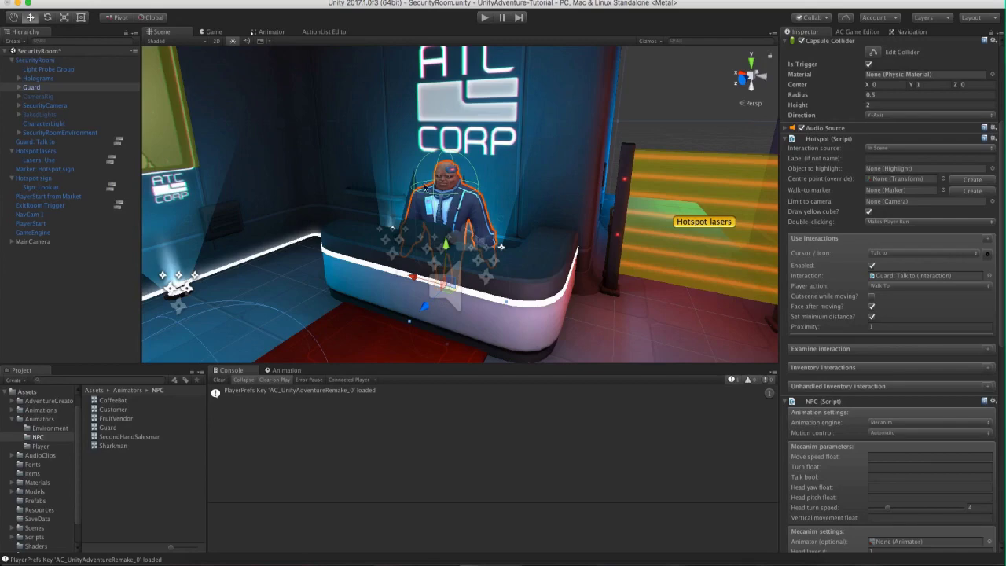
left_click_drag(363, 185, 384, 194, "alt")
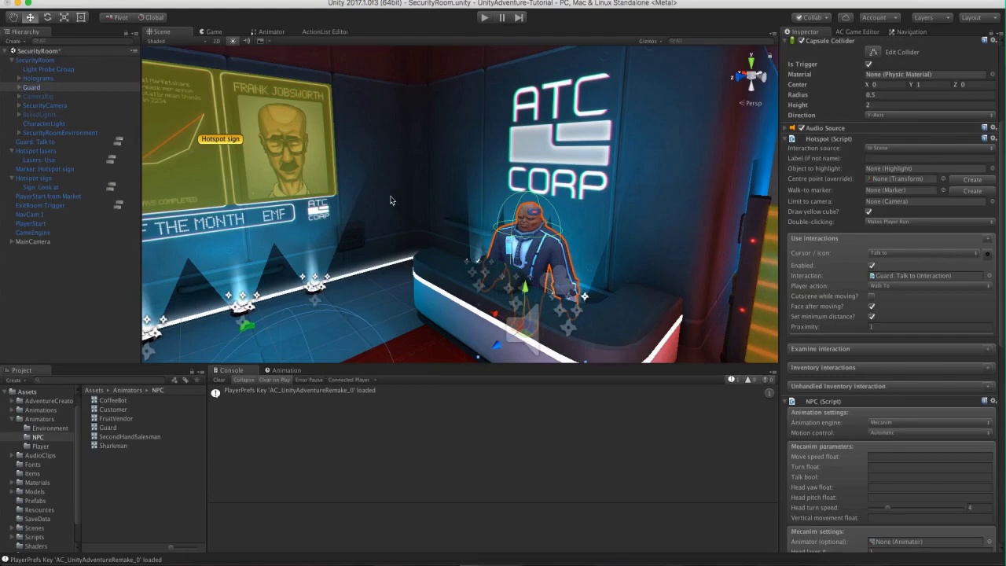
Make the first action of the Guard: Talk to action list an Inventory: Check for carrying the Disguise.
left_click(63, 143)
left_click(118, 141)
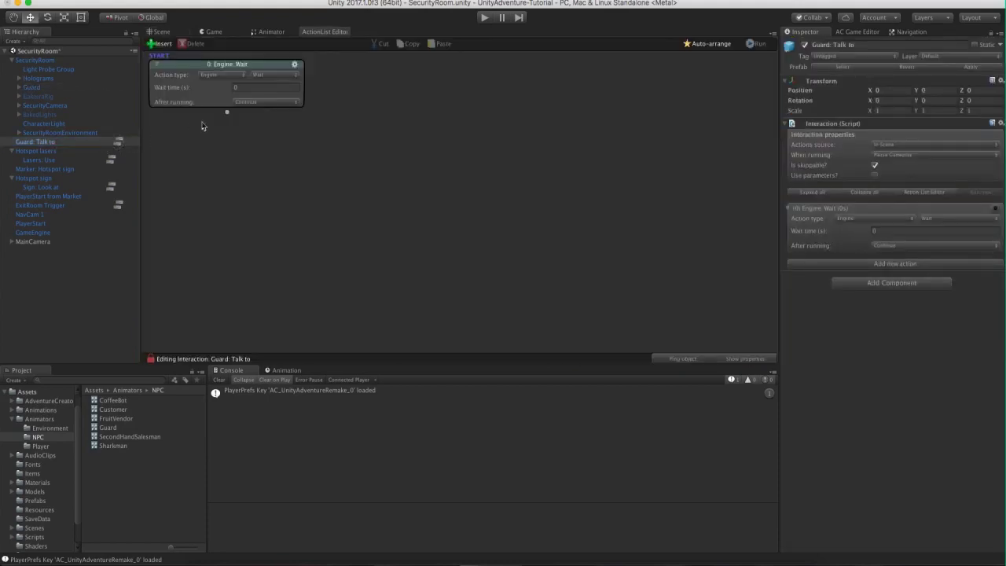
left_click(220, 75)
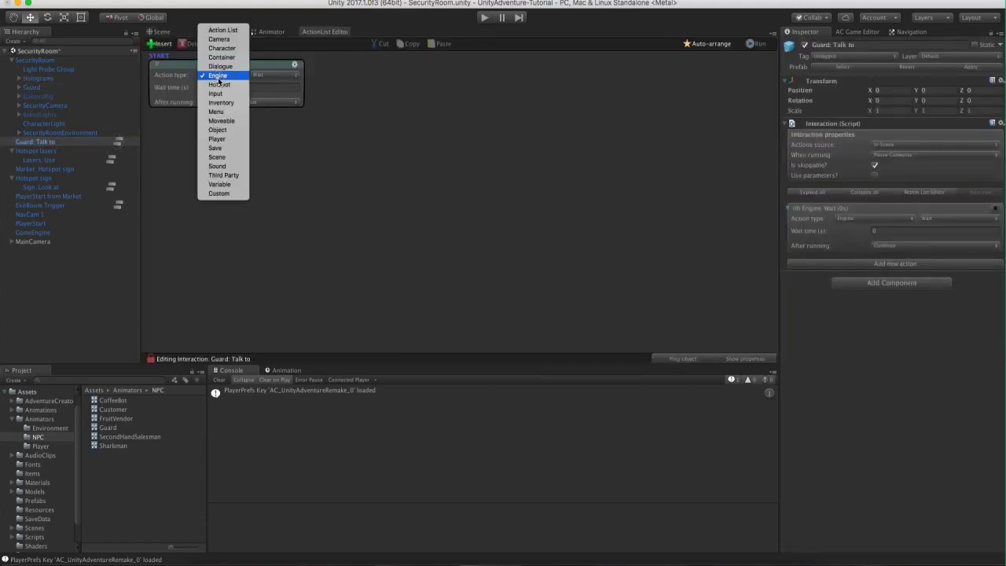
left_click(220, 102)
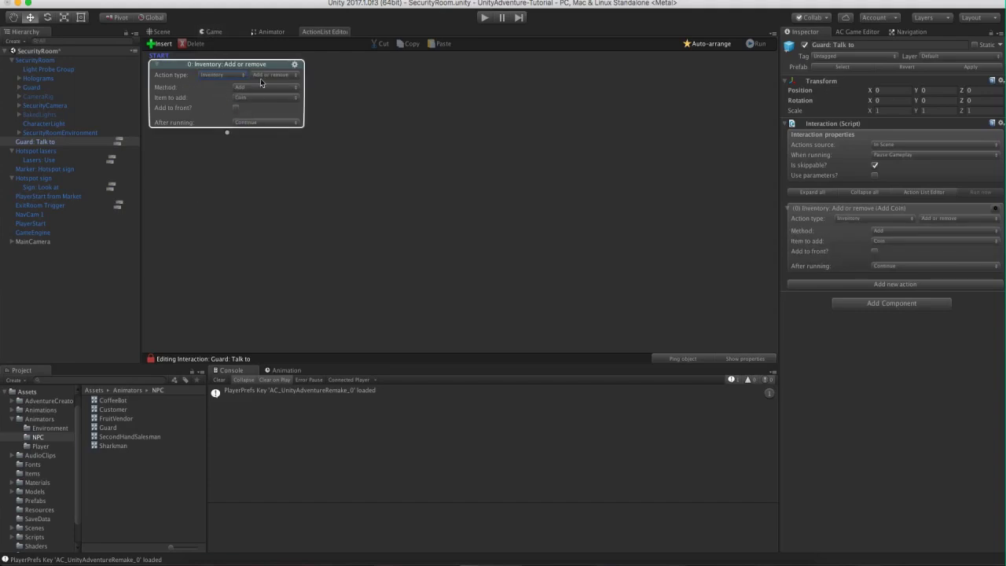
left_click(267, 75)
left_click(265, 84)
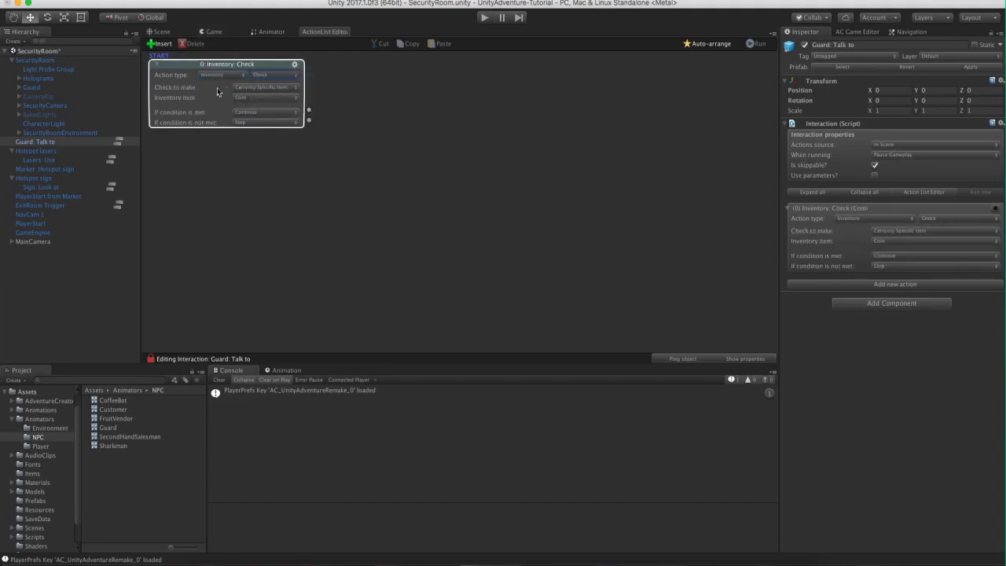
left_click(256, 98)
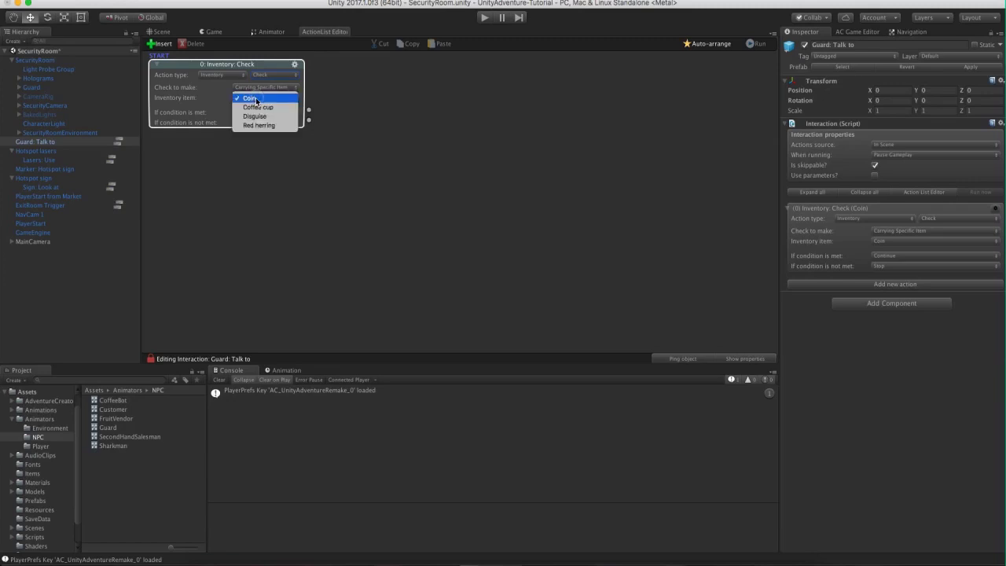
left_click(263, 117)
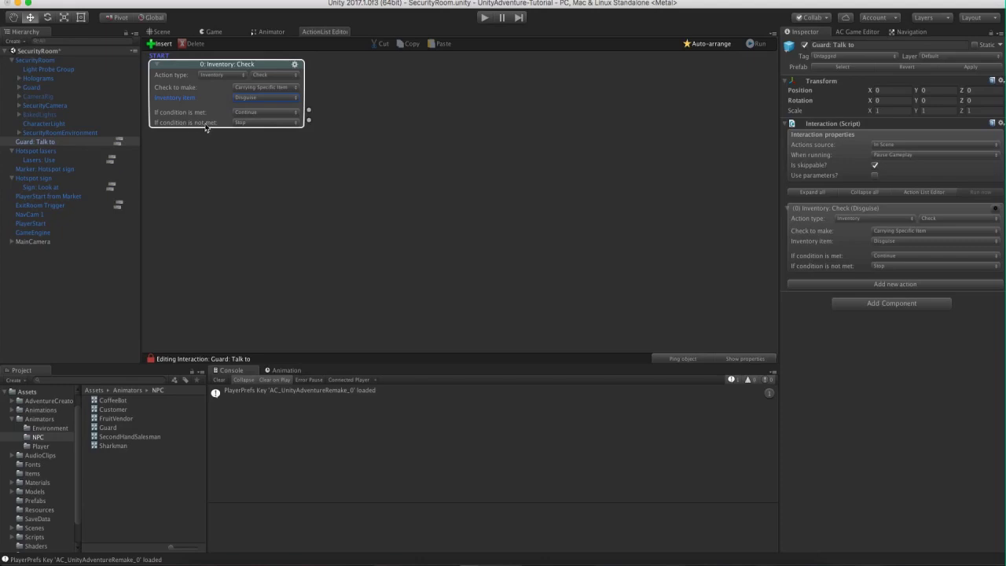
Branch the Disguise check's unmet condition to a new Dialogue: Play speech action placed below it.
left_click_drag(308, 120, 287, 166)
left_click(309, 111)
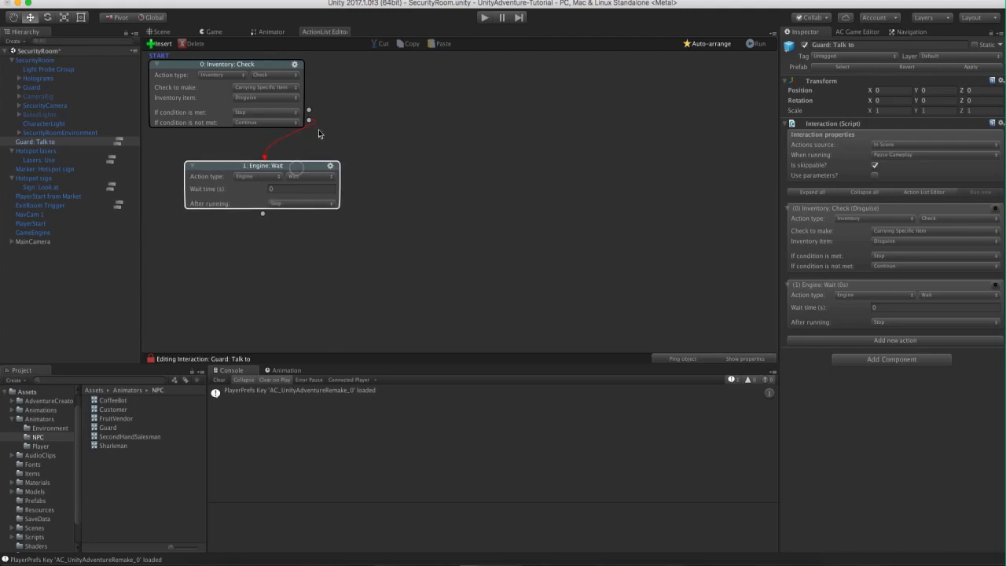
left_click(275, 176)
left_click(277, 162)
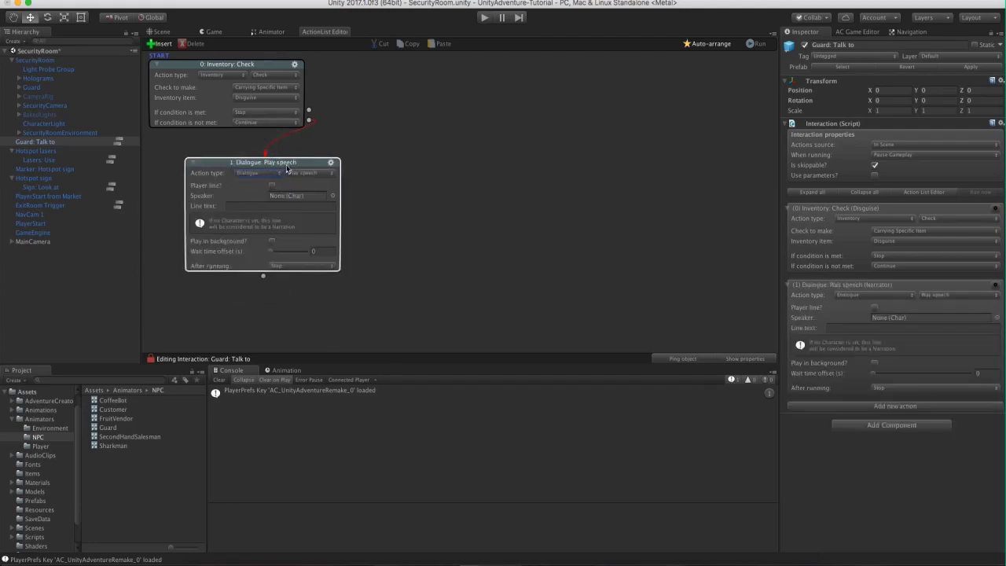
left_click_drag(287, 168, 273, 167)
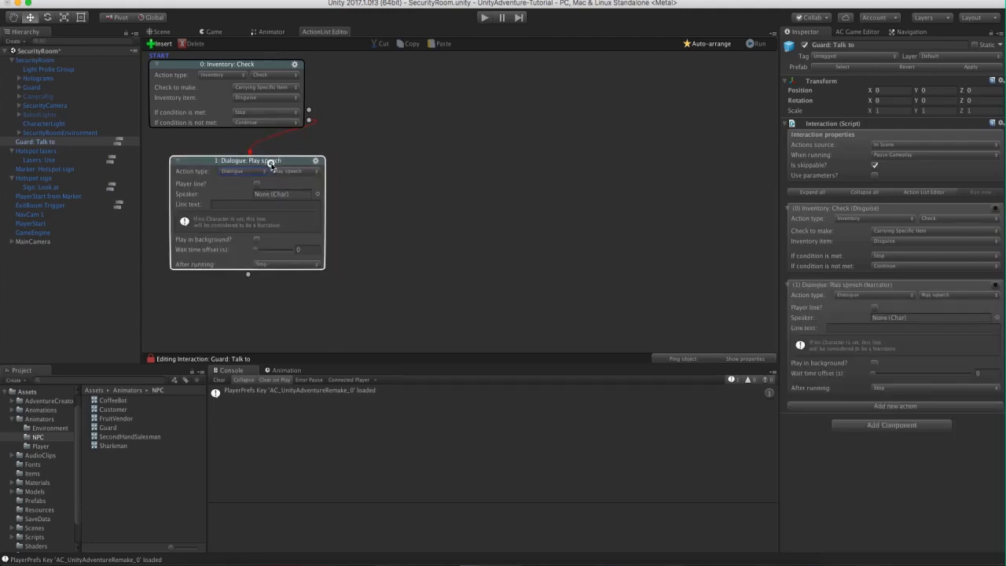
Set the new speech action's speaker to Guard and its line text to "Get lost!".
left_click(316, 195)
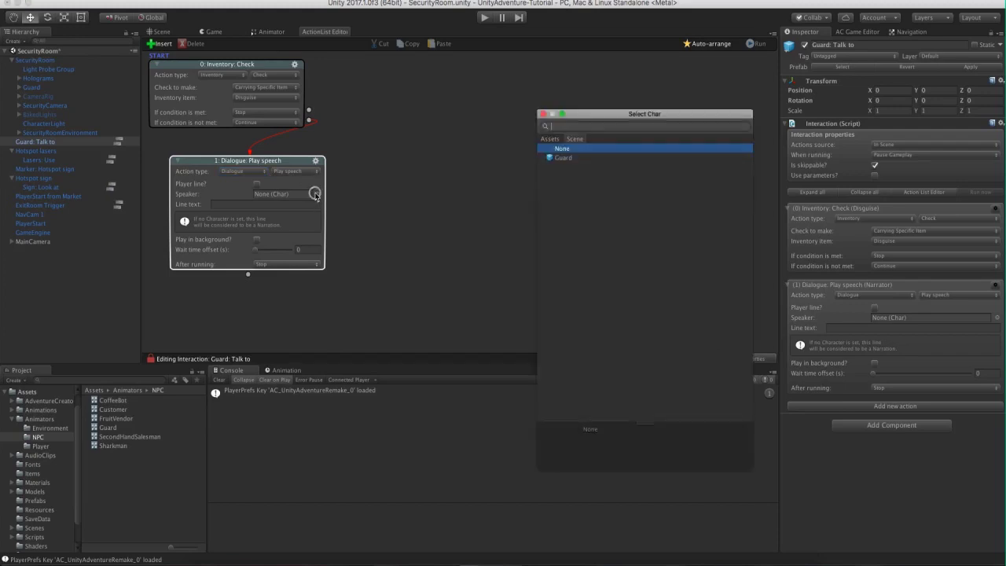
left_click(578, 158)
left_click(542, 114)
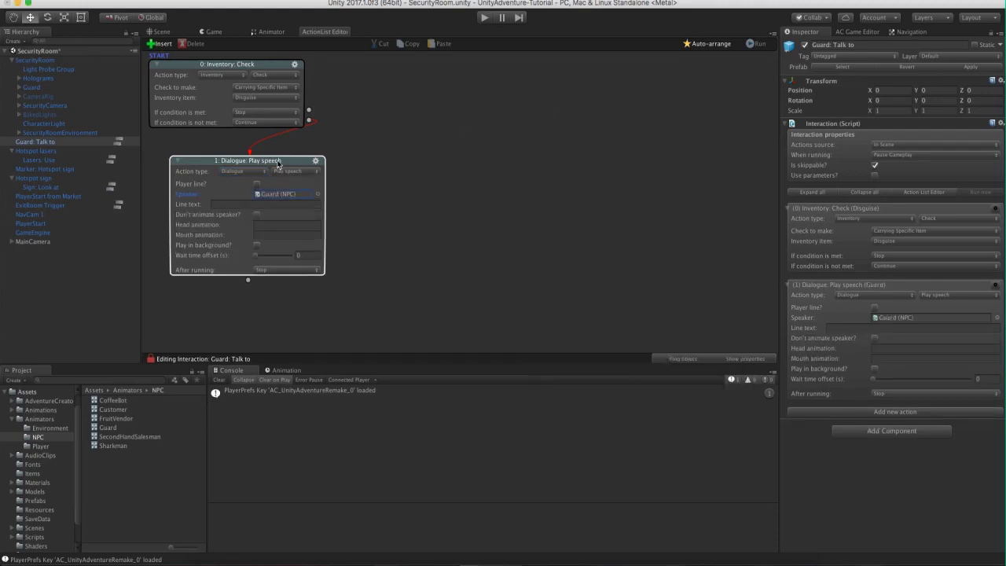
left_click_drag(276, 161, 267, 160)
left_click(219, 203)
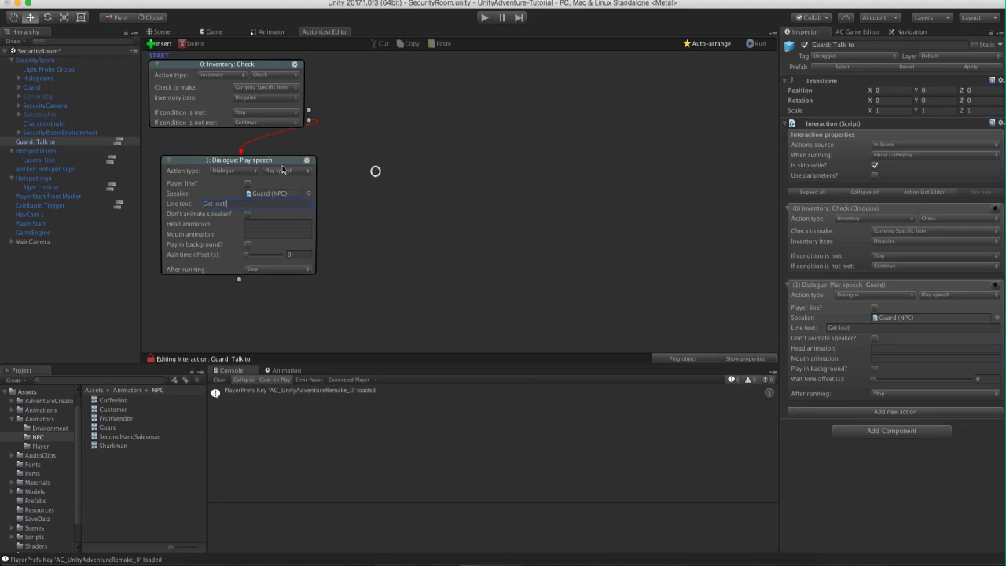
left_click_drag(281, 159, 275, 163)
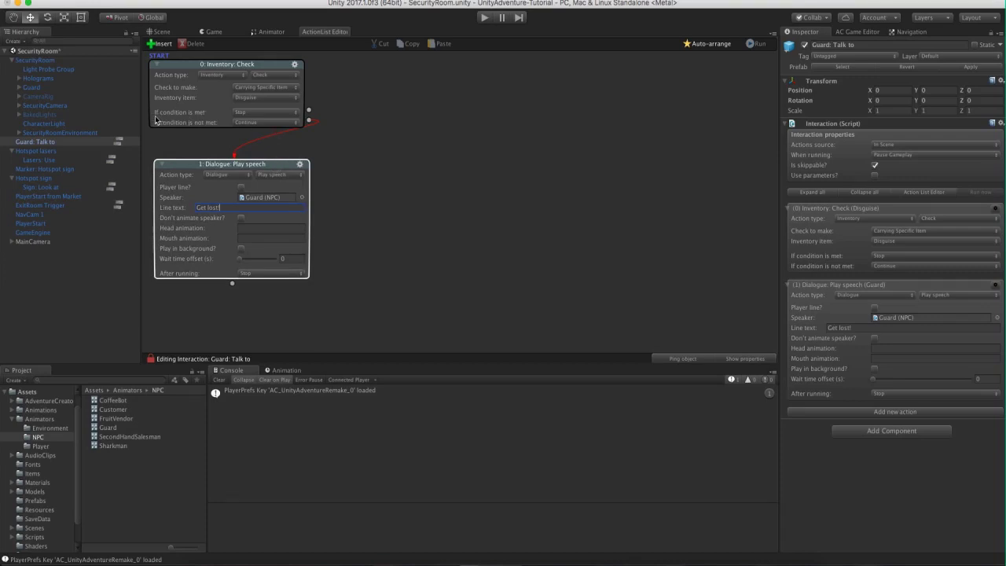
Branch the Disguise check's met condition to a new action placed beside the "Get lost!" speech.
left_click_drag(309, 110, 400, 163)
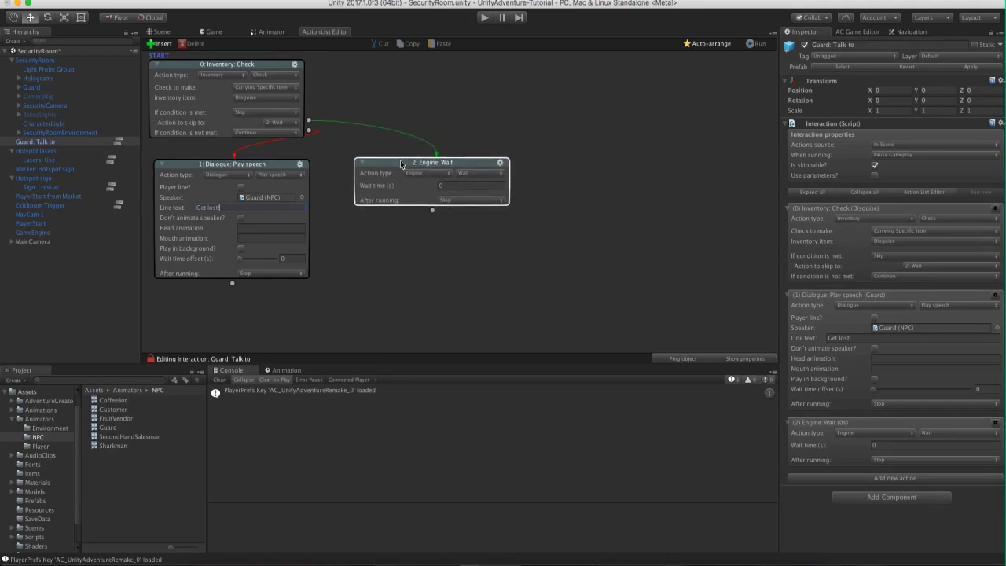
left_click(420, 173)
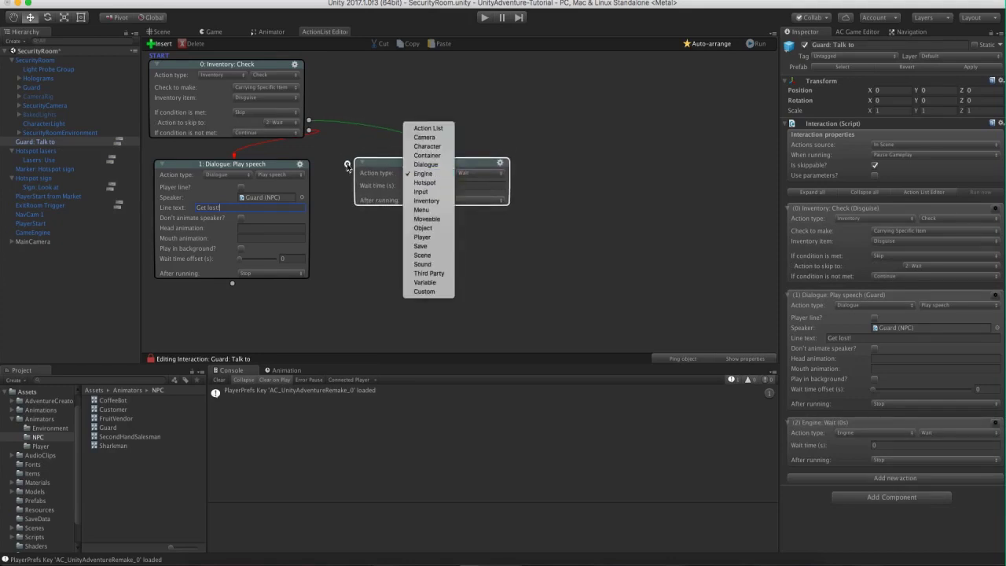
left_click(372, 150)
left_click(161, 32)
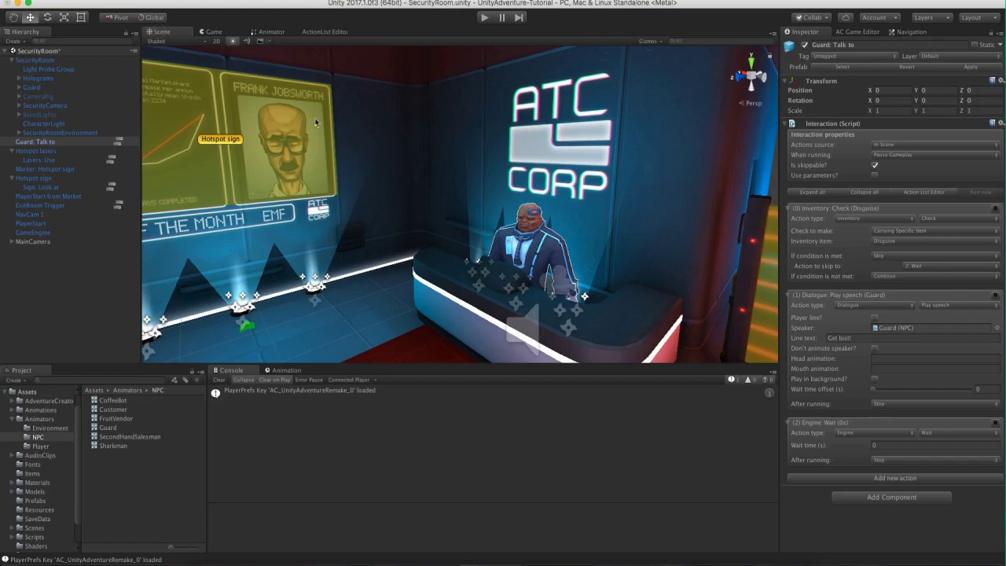
key("f")
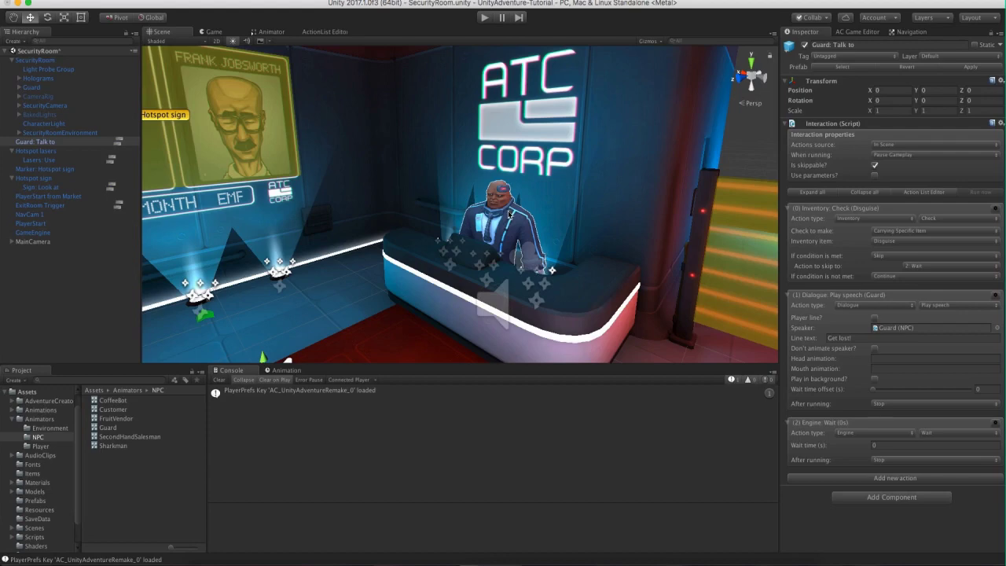
left_click_drag(508, 212, 489, 222, "alt")
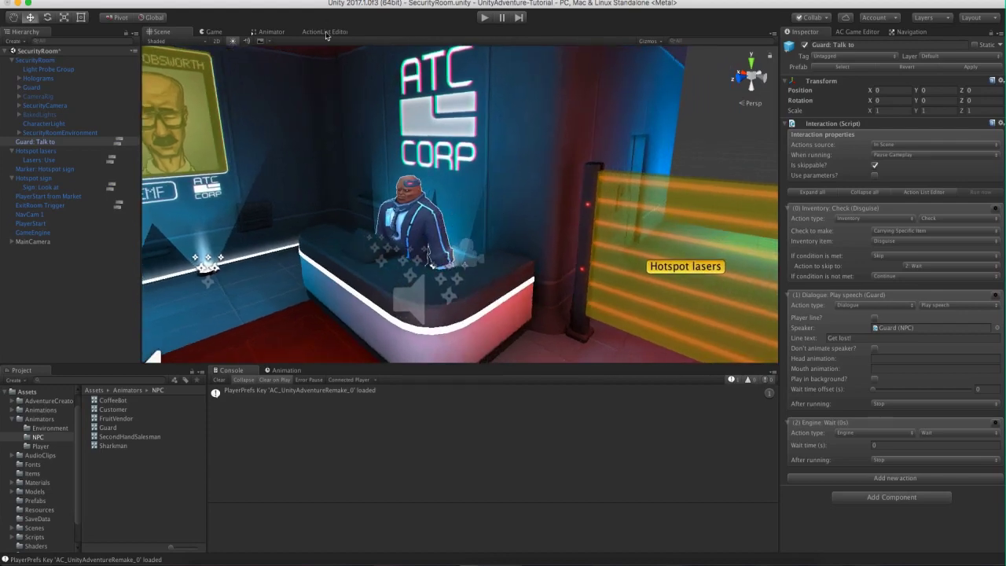
Change the action on the Disguise check's met branch to an Inventory: Check for carrying the Coffee cup.
left_click(325, 32)
left_click(416, 163)
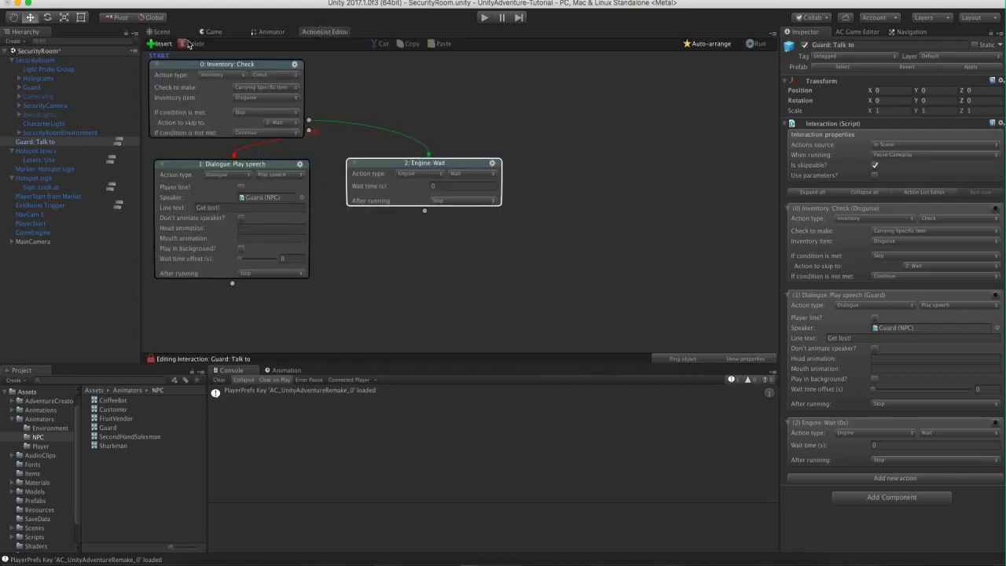
left_click(421, 173)
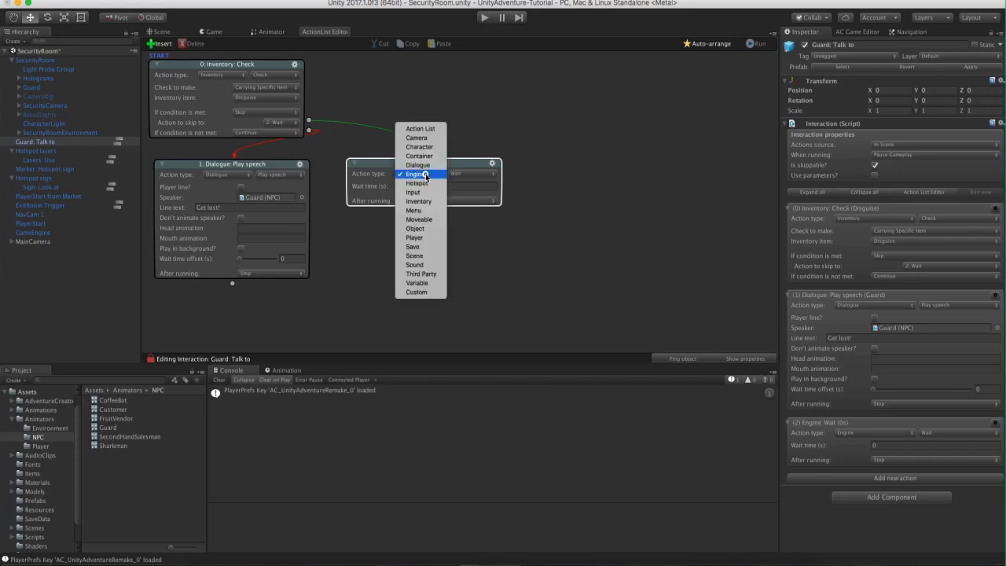
left_click(427, 196)
left_click(466, 175)
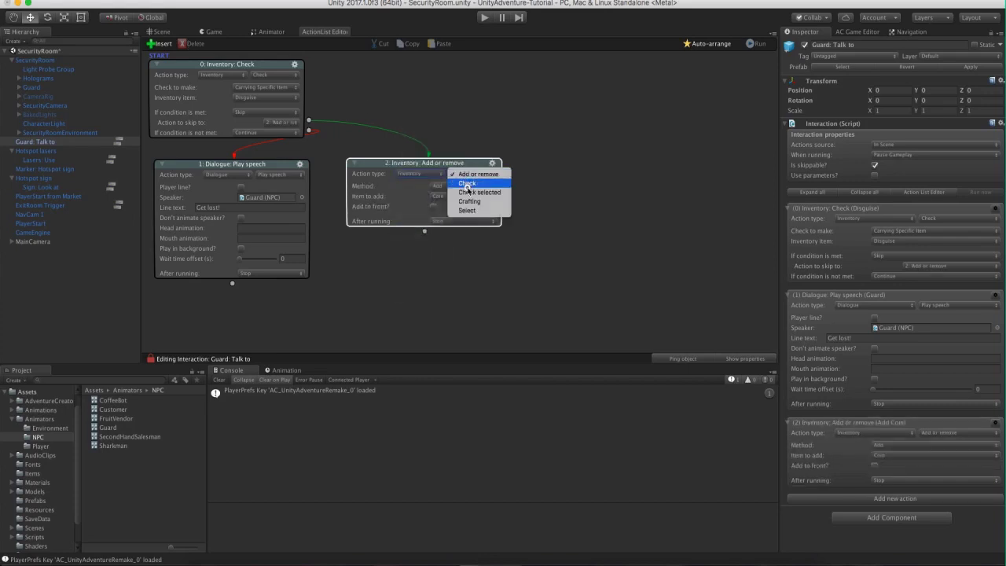
left_click(465, 189)
left_click(455, 196)
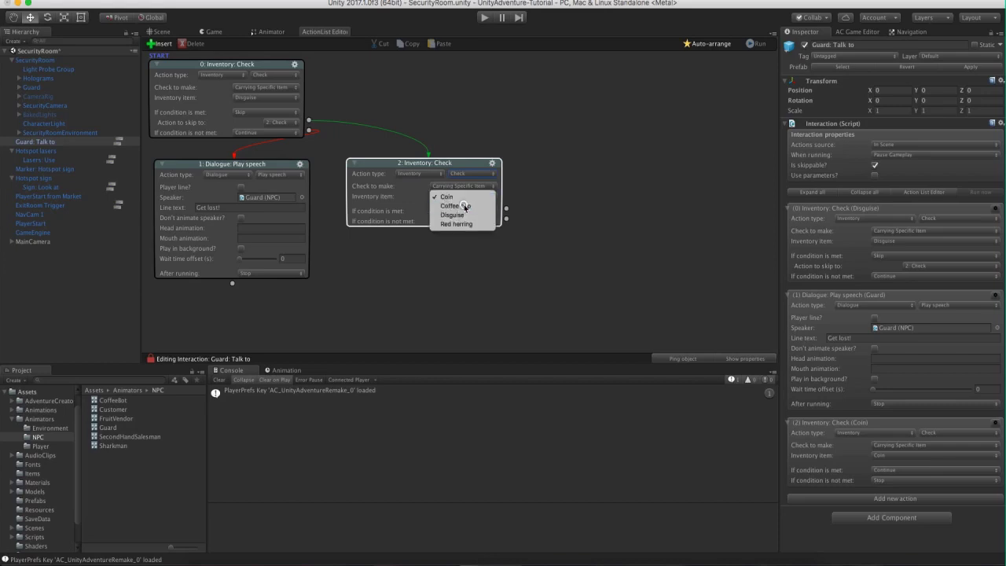
left_click(462, 205)
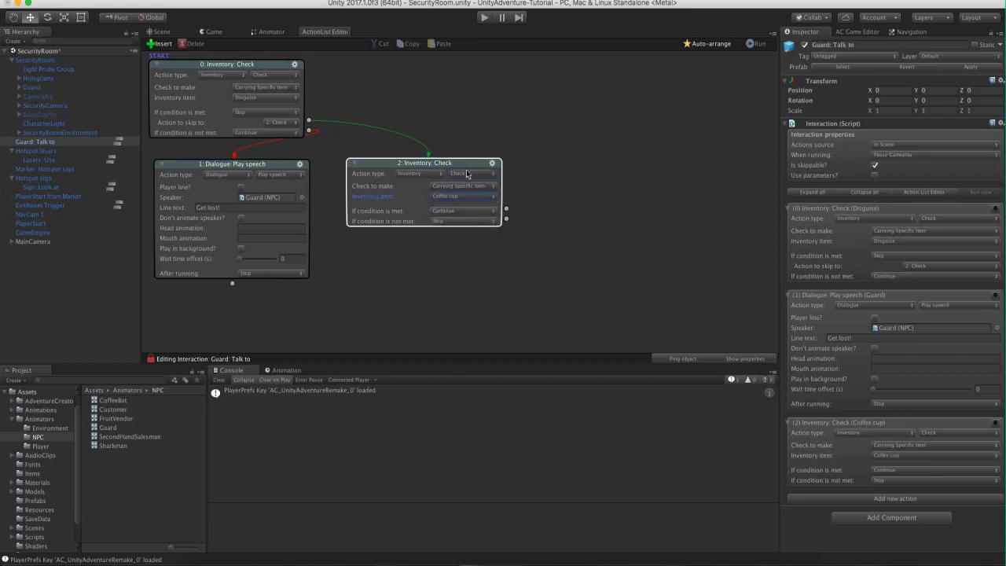
left_click(527, 189)
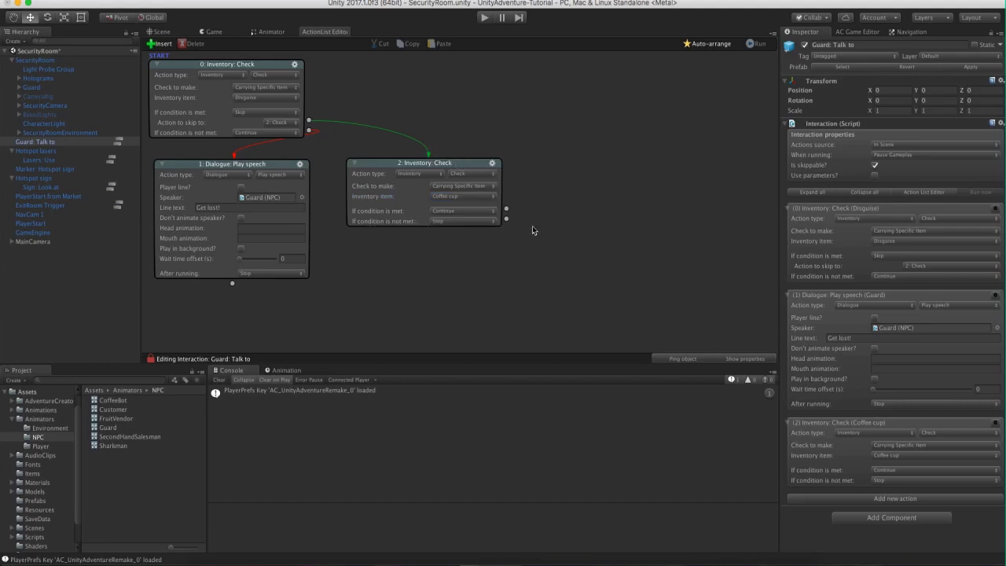
Branch the Coffee cup check's unmet condition to a Dialogue: Play speech action with the line "Hey Frank, you need to get some coffee first!".
left_click_drag(506, 217, 475, 250)
left_click(497, 262)
left_click(460, 274)
left_click(466, 265)
scroll(584, 186, "down", 3)
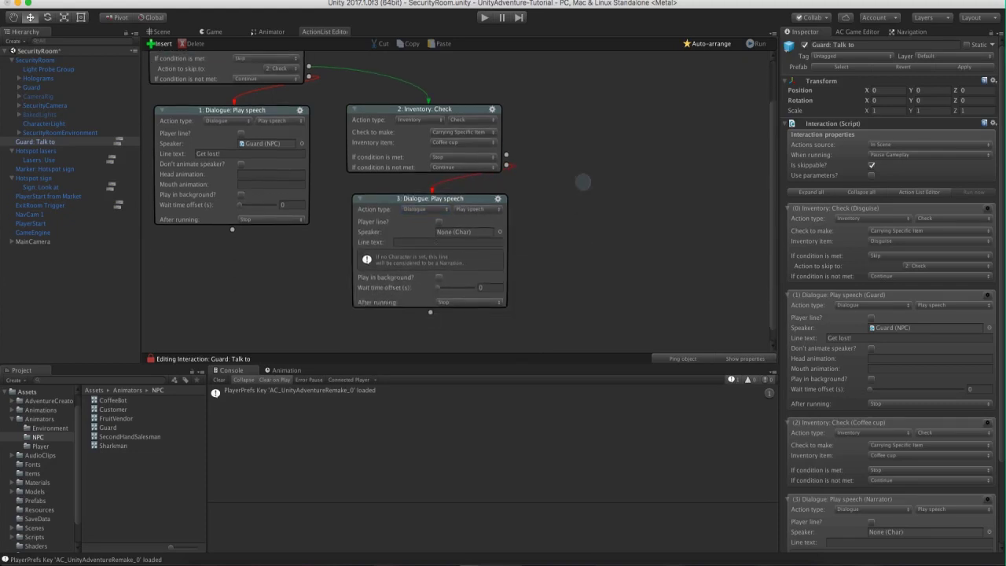
left_click(434, 242)
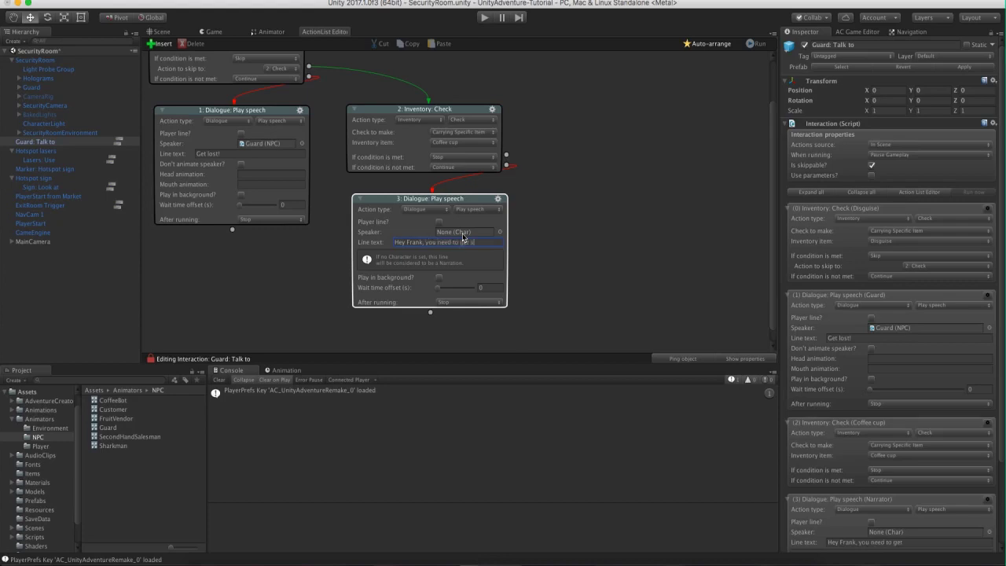
type("ome coffee first!")
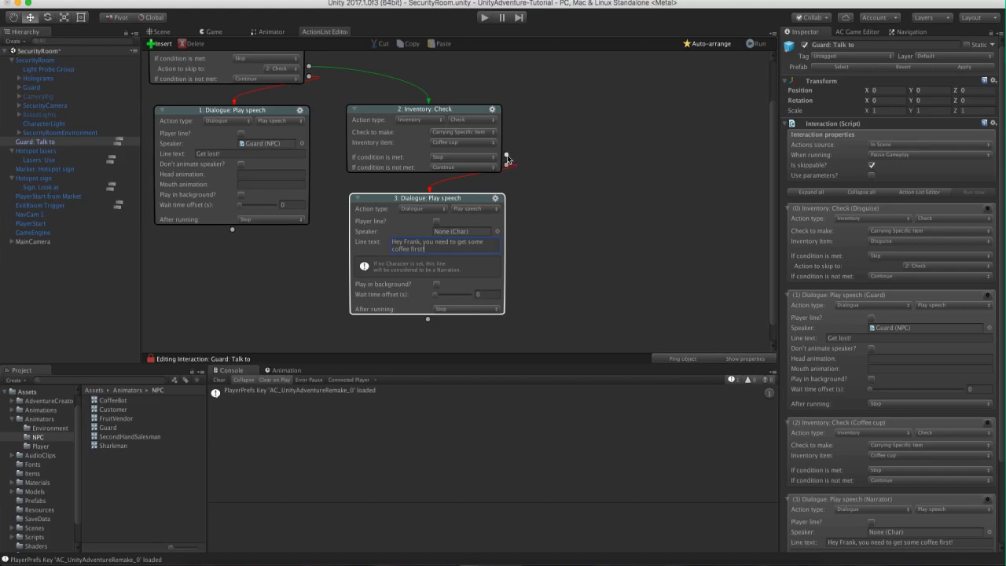
Branch the Coffee cup check's met condition to a Dialogue: Play speech action with the line "Hey Frank, go on through!".
left_click_drag(507, 160, 575, 193)
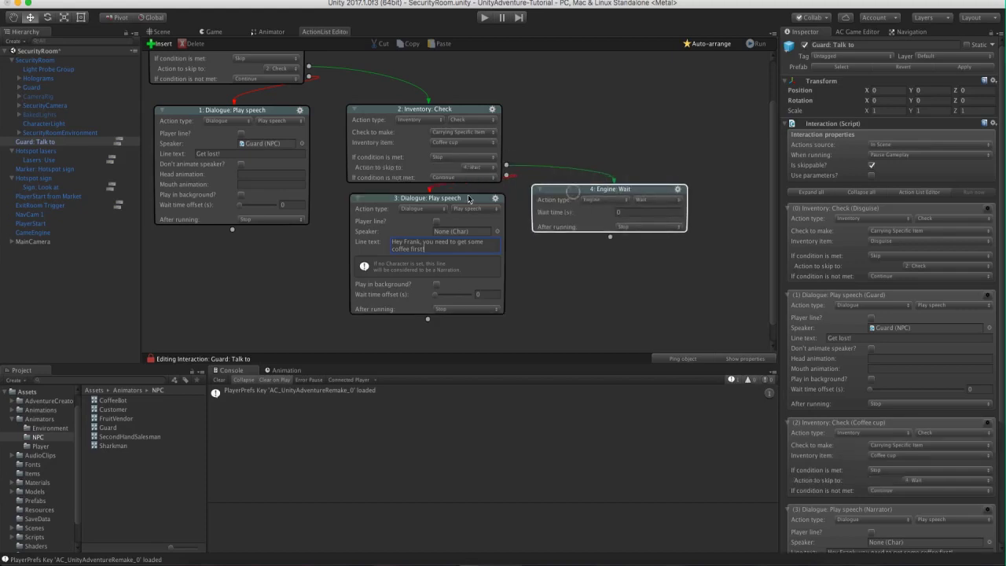
left_click_drag(469, 199, 463, 204)
left_click_drag(548, 189, 548, 196)
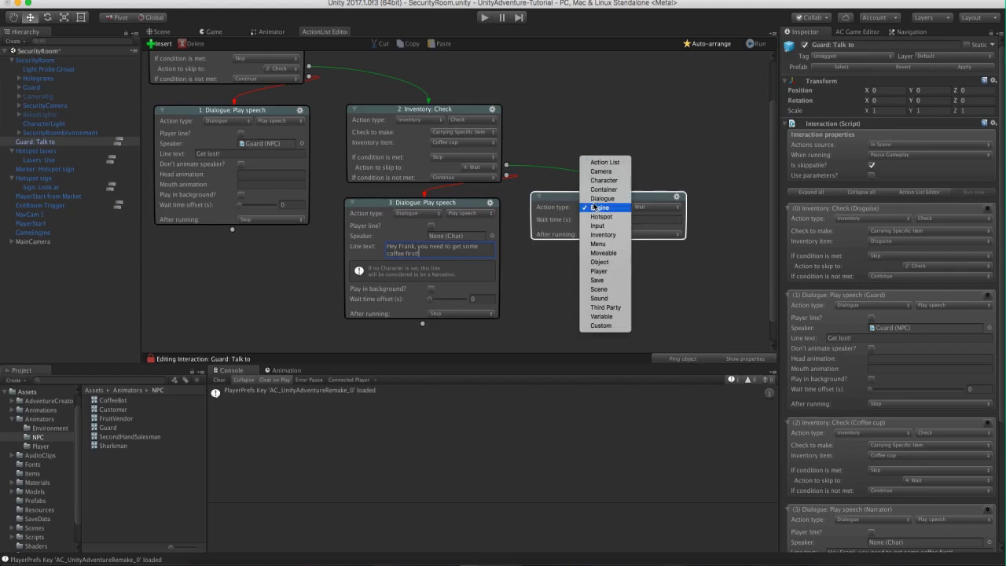
left_click(600, 198)
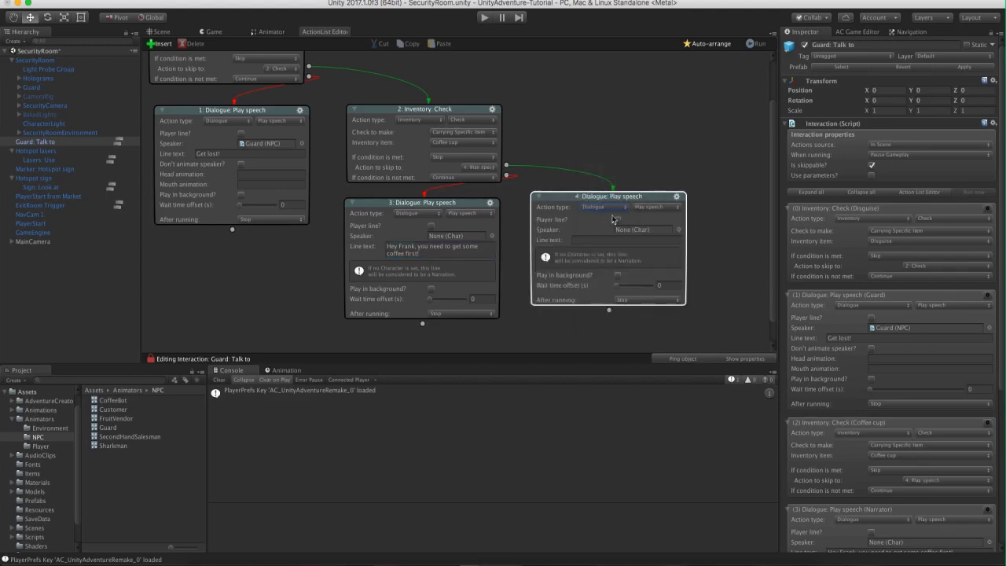
left_click(600, 238)
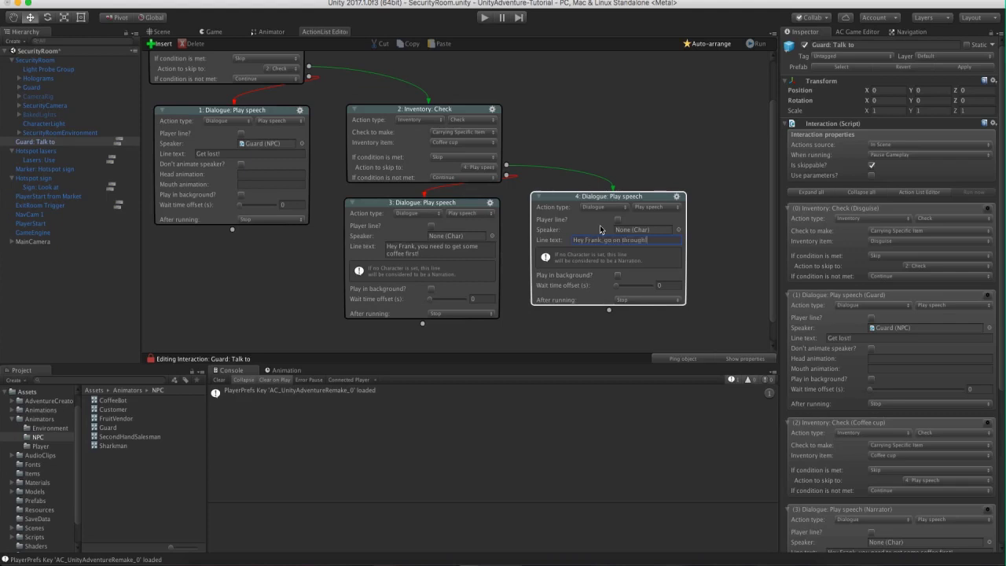
left_click(725, 149)
Assign Guard as the speaker of both speech actions on the Coffee cup check's branches.
left_click(492, 235)
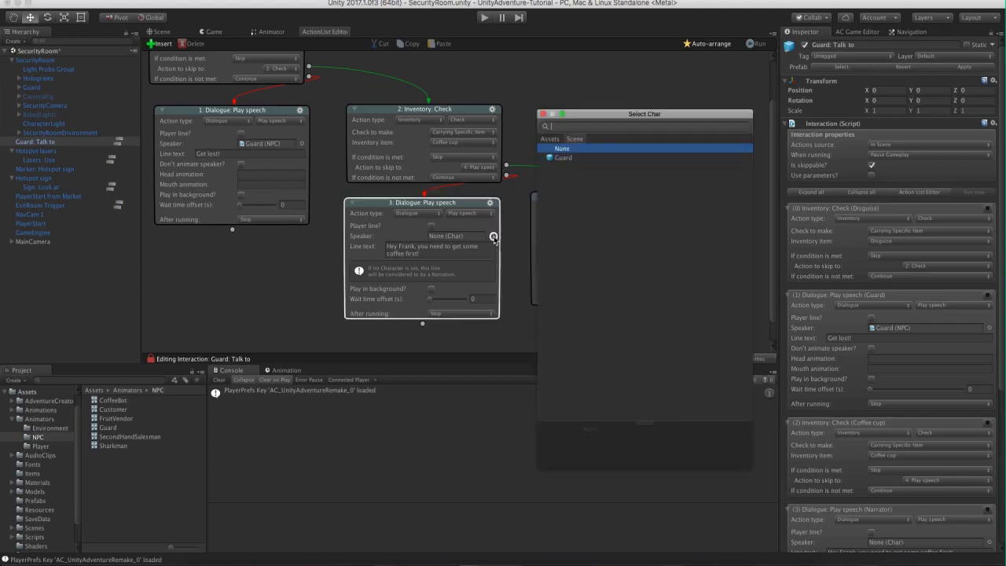
left_click(561, 157)
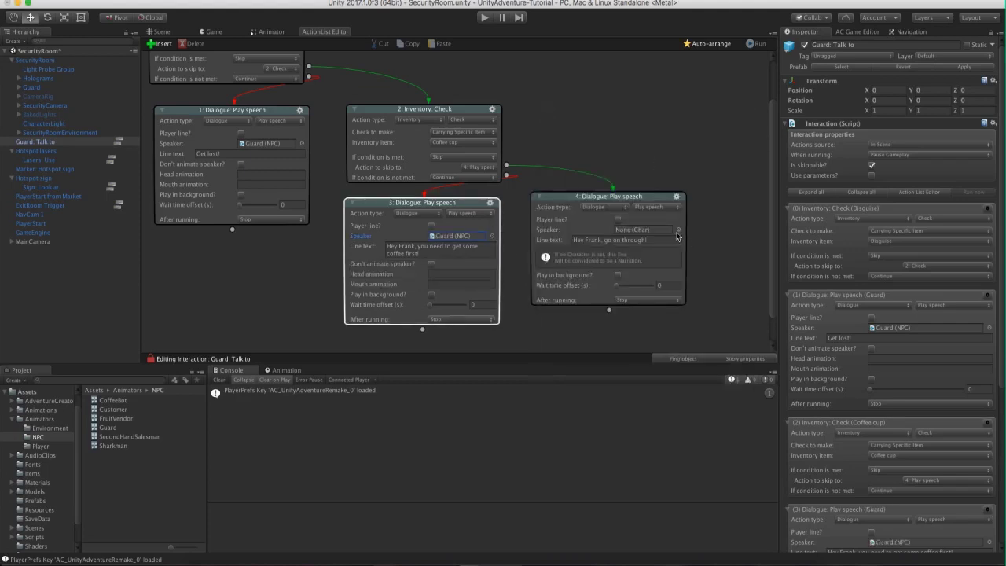
left_click(561, 157)
left_click(543, 114)
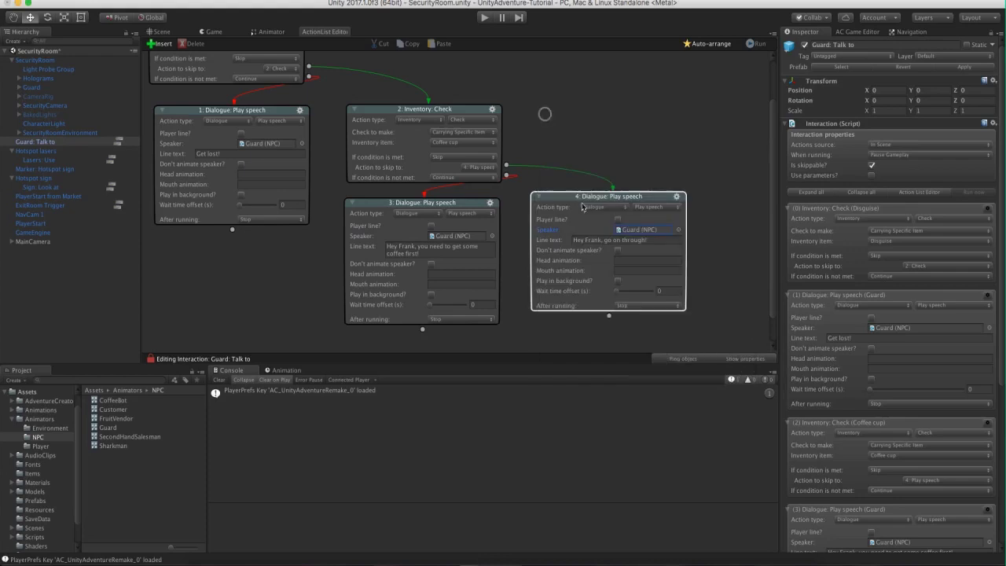
left_click_drag(567, 199, 564, 207)
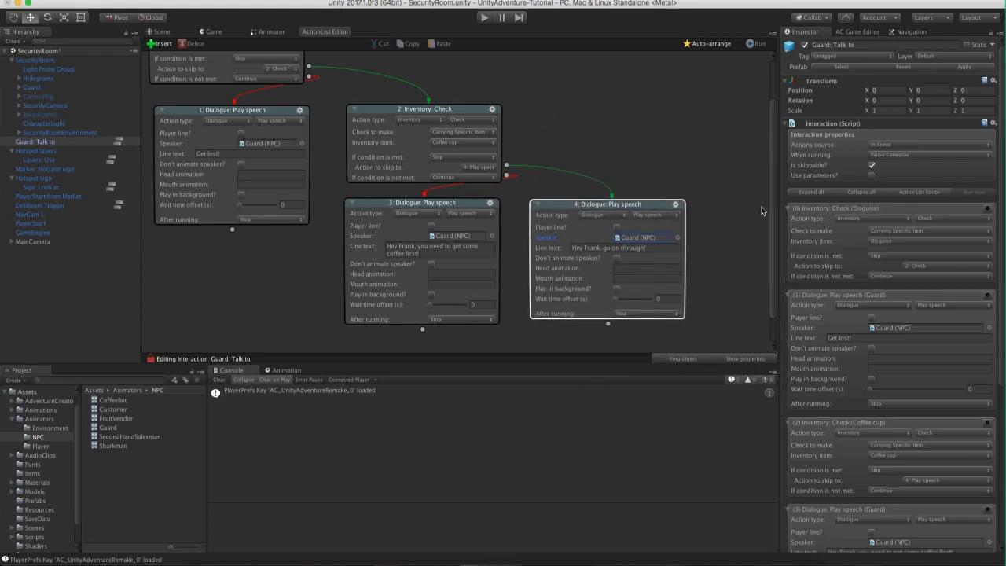
Add an Object: Visibility action following the "Hey Frank, go on through!" speech in the guard's Talk to interaction.
scroll(775, 207, "down", 2)
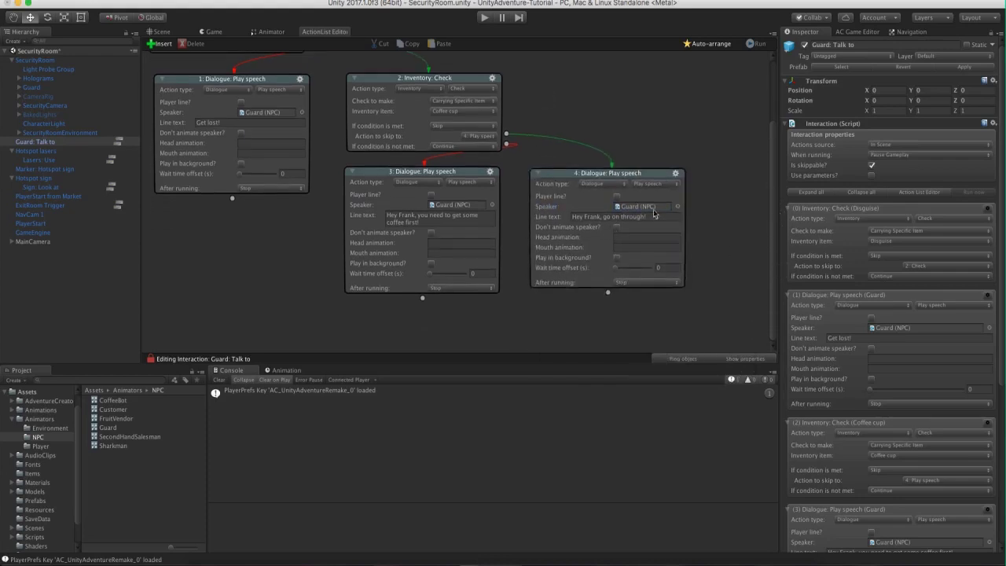
left_click(608, 295)
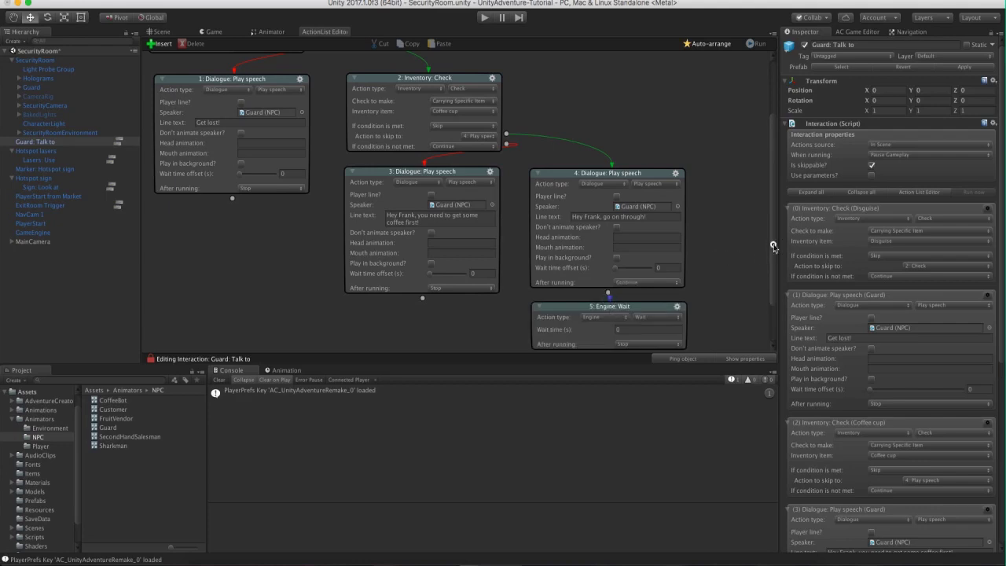
scroll(774, 248, "down", 3)
left_click(596, 256)
left_click(601, 269)
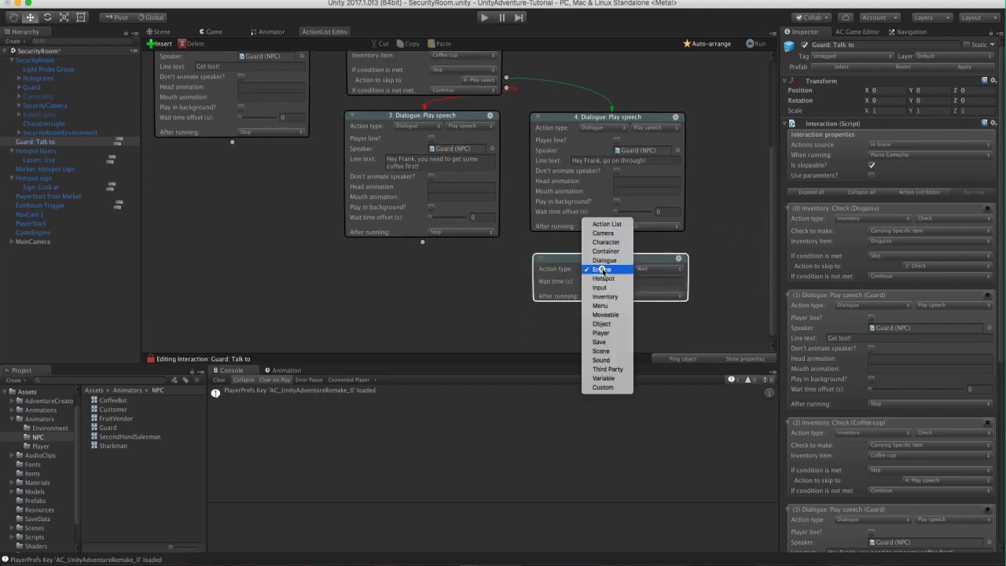
left_click(601, 323)
left_click(652, 276)
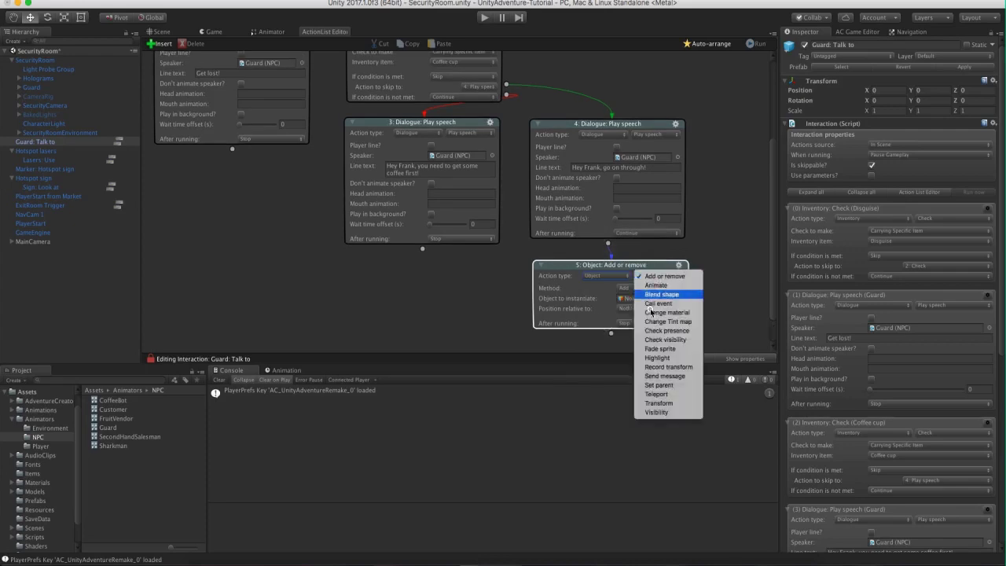
left_click(655, 412)
scroll(774, 288, "down", 2)
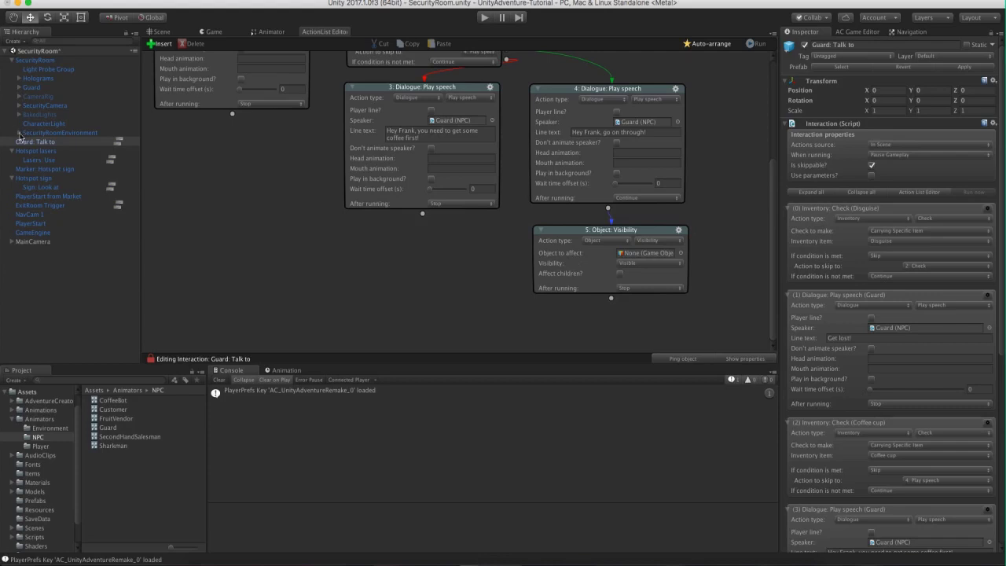
Assign SecurityGateBeams as the object affected by the new visibility action and set its visibility to Invisible.
left_click(19, 133)
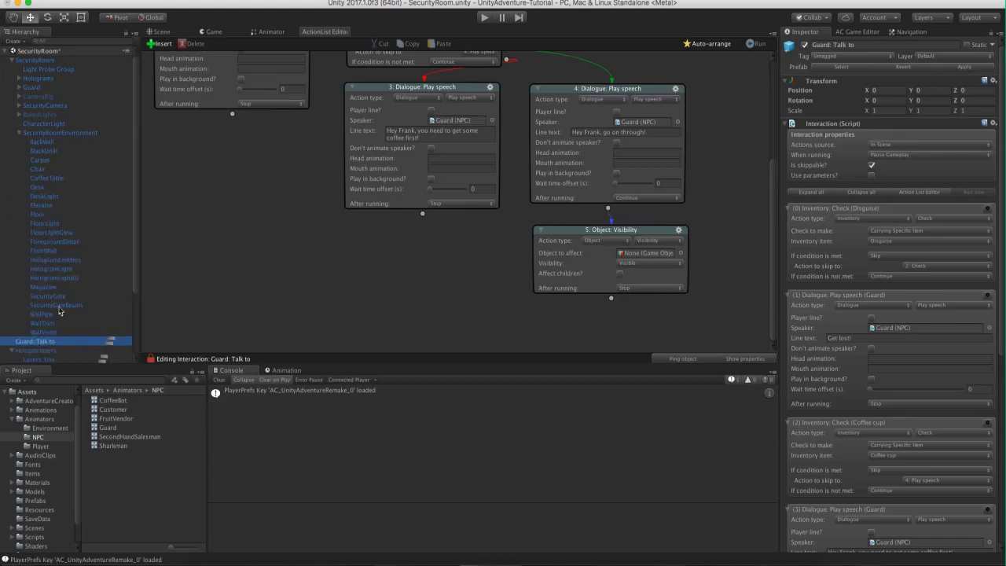
left_click_drag(54, 304, 636, 255)
left_click(646, 263)
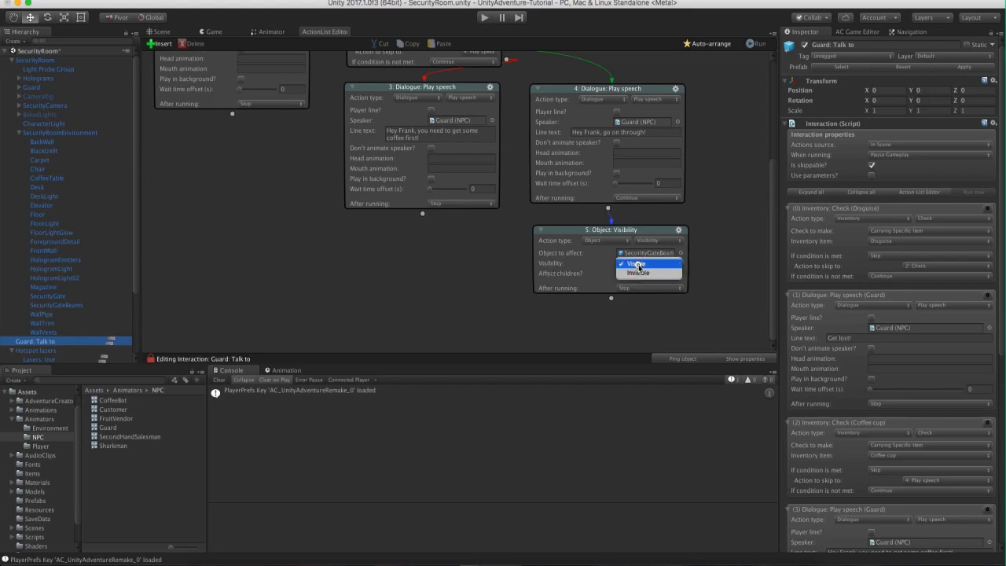
left_click(642, 272)
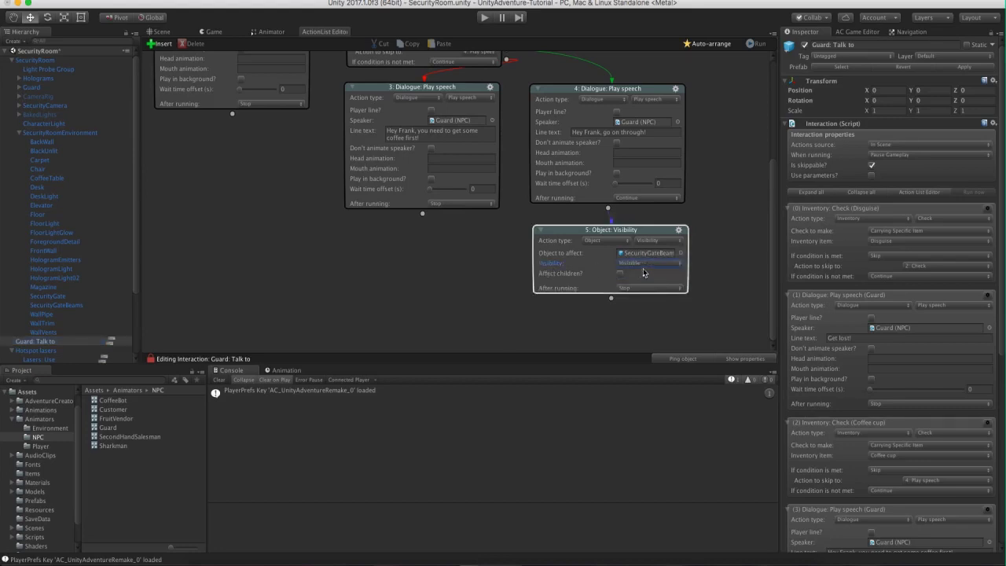
left_click(706, 249)
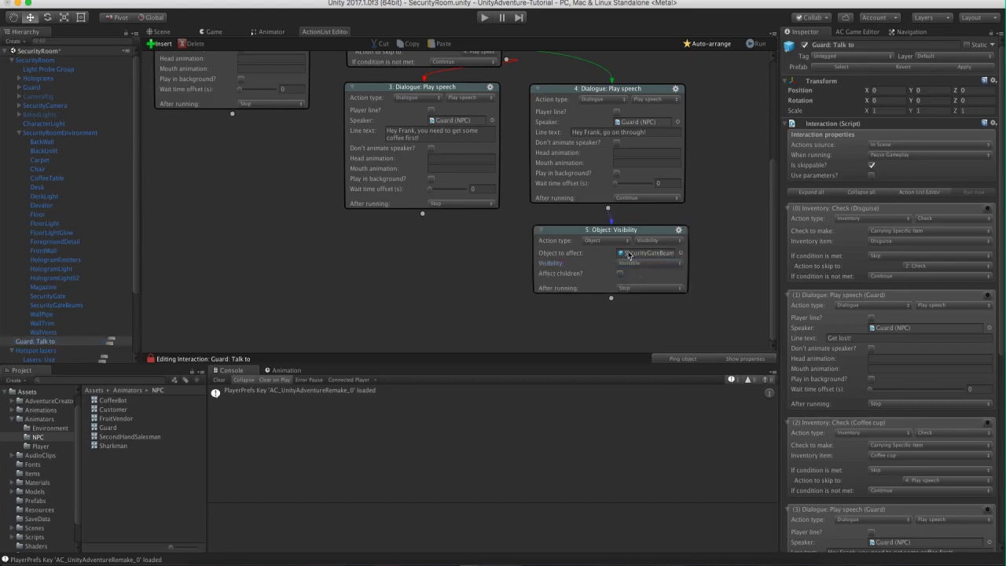
Review the Lasers: Use action list of the lasers hotspot, including its SecurityGateBeams visibility check.
left_click(18, 132)
left_click(39, 150)
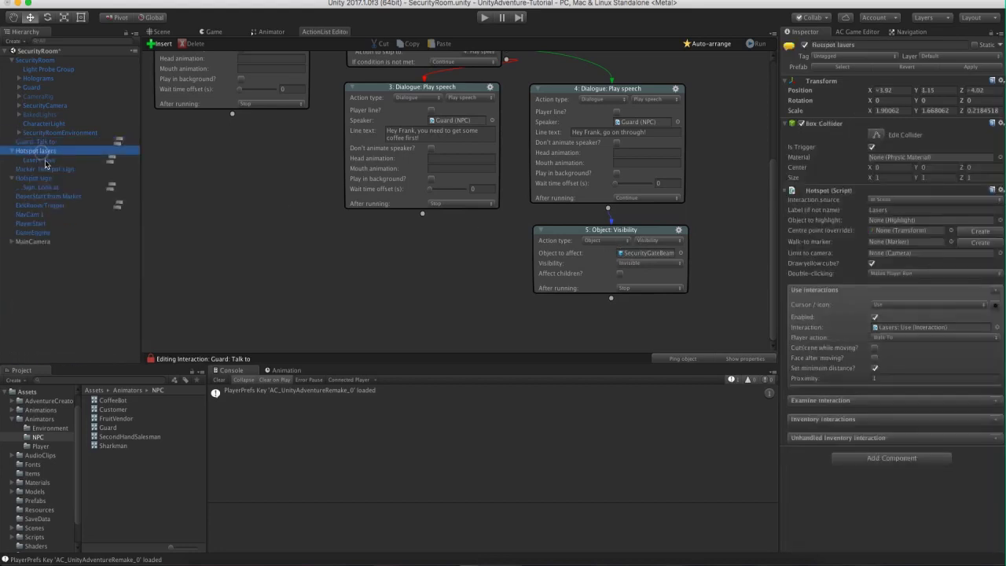
left_click(39, 159)
left_click(112, 161)
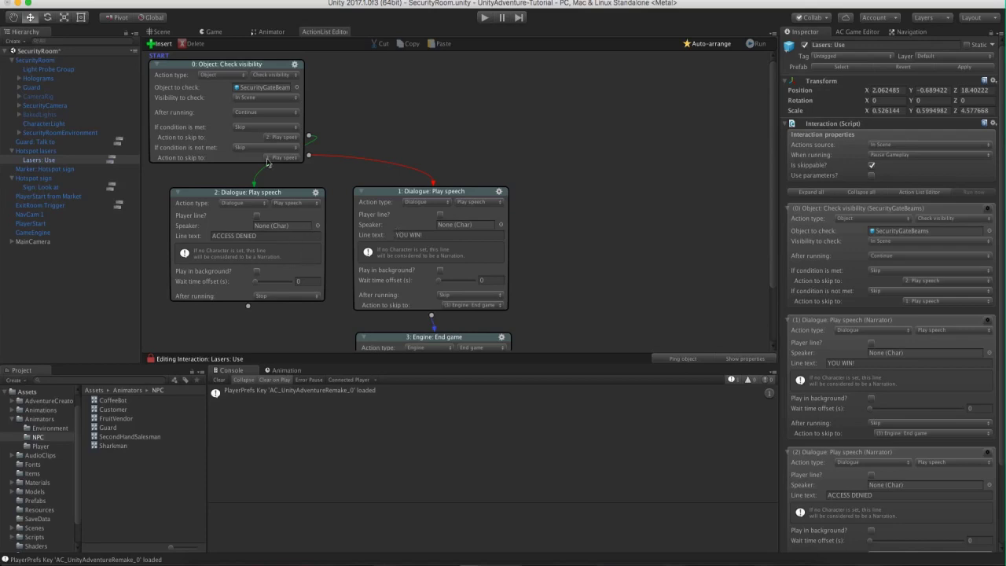
Check the laser gate in the SecurityRoom scene and play-test talking to the guard without any inventory items.
left_click(160, 33)
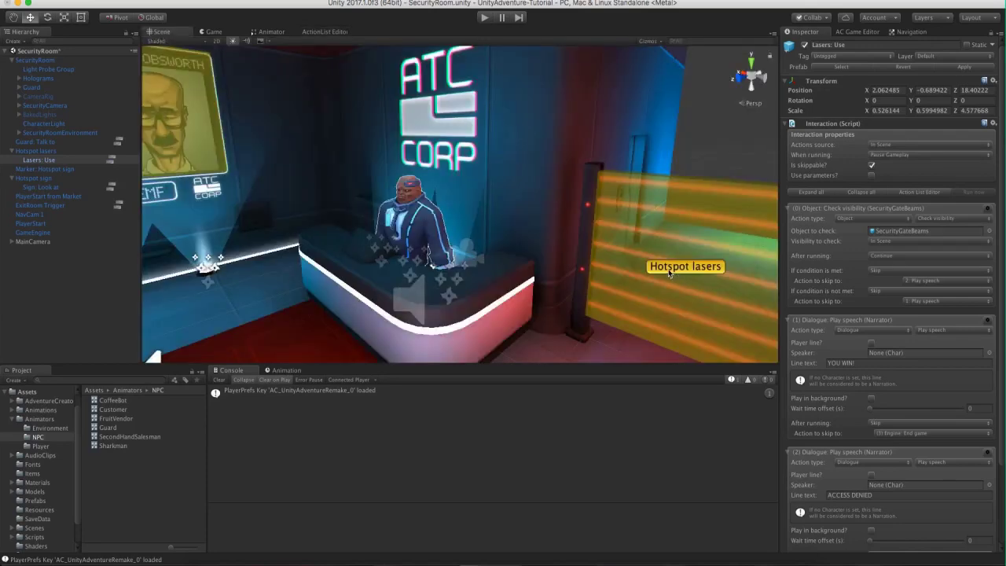
scroll(668, 273, "down", 5)
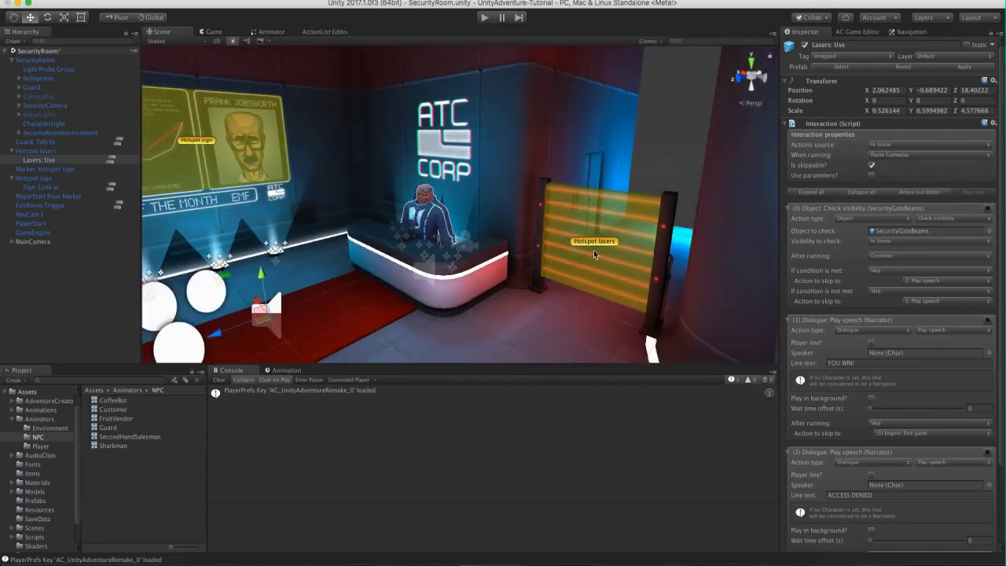
left_click_drag(593, 250, 604, 230, "alt")
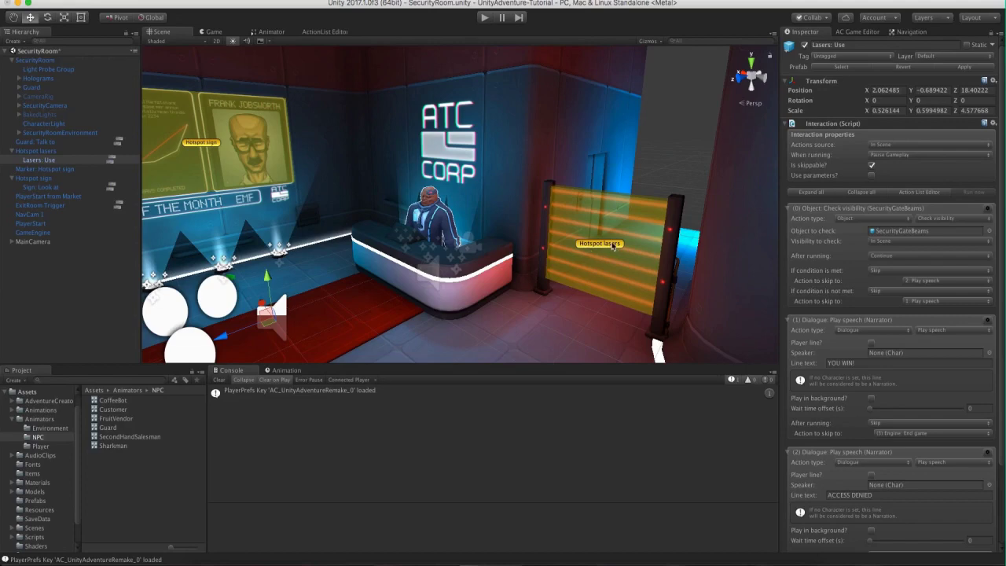
left_click(484, 17)
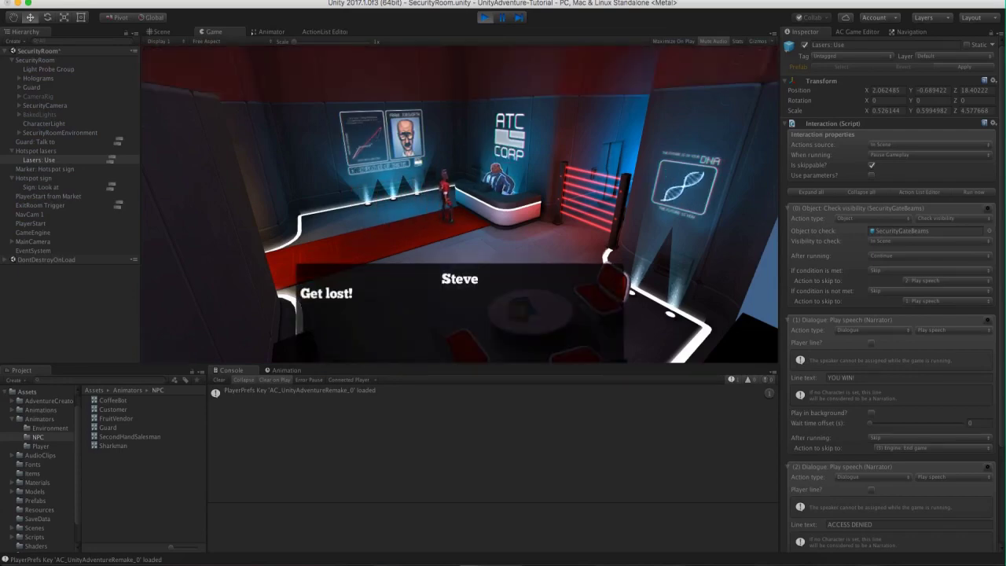
left_click(484, 17)
Enable Carry on start for the Disguise inventory item and play-test the security room while carrying it.
left_click(855, 31)
left_click(817, 57)
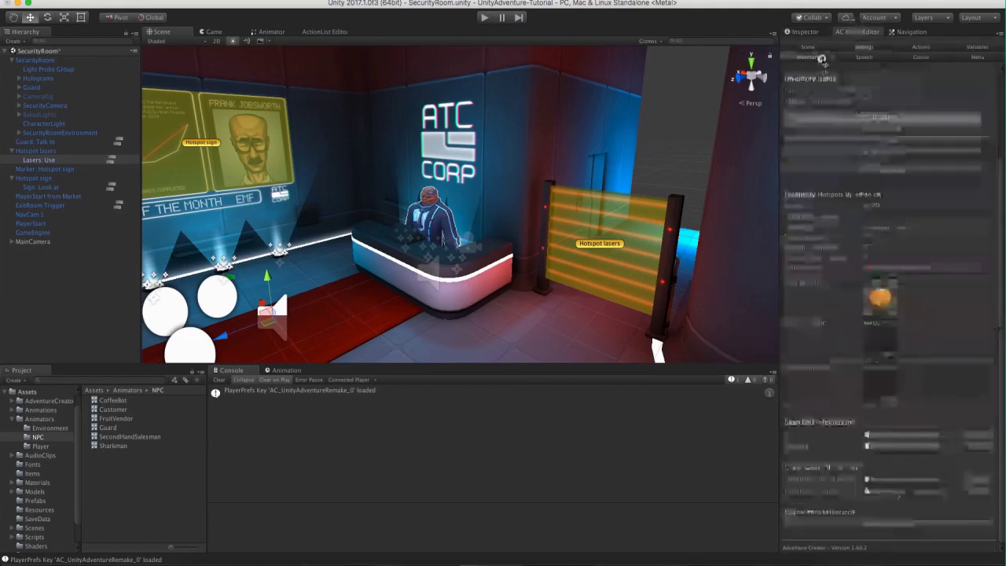
left_click(877, 143)
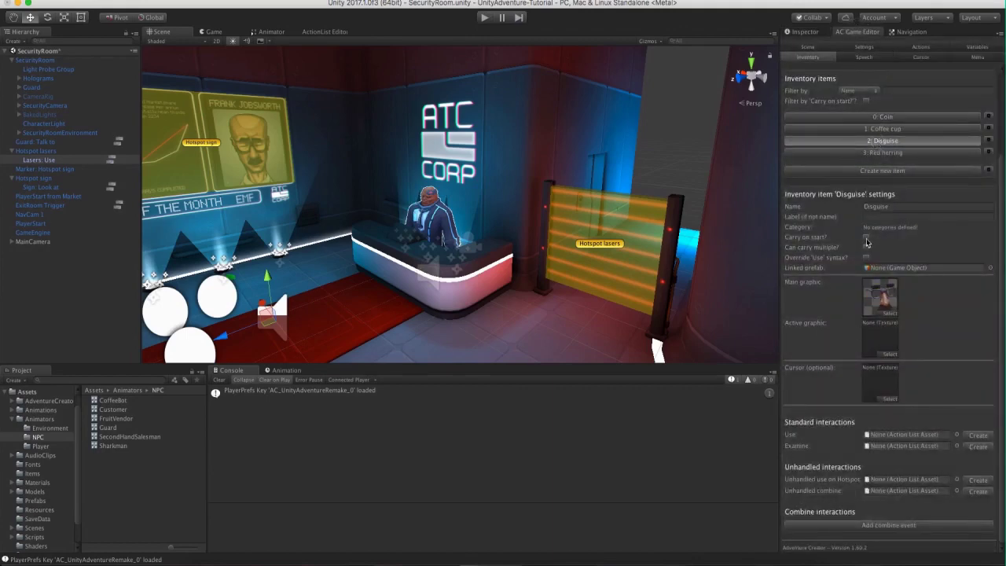
scroll(898, 182, "up", 2)
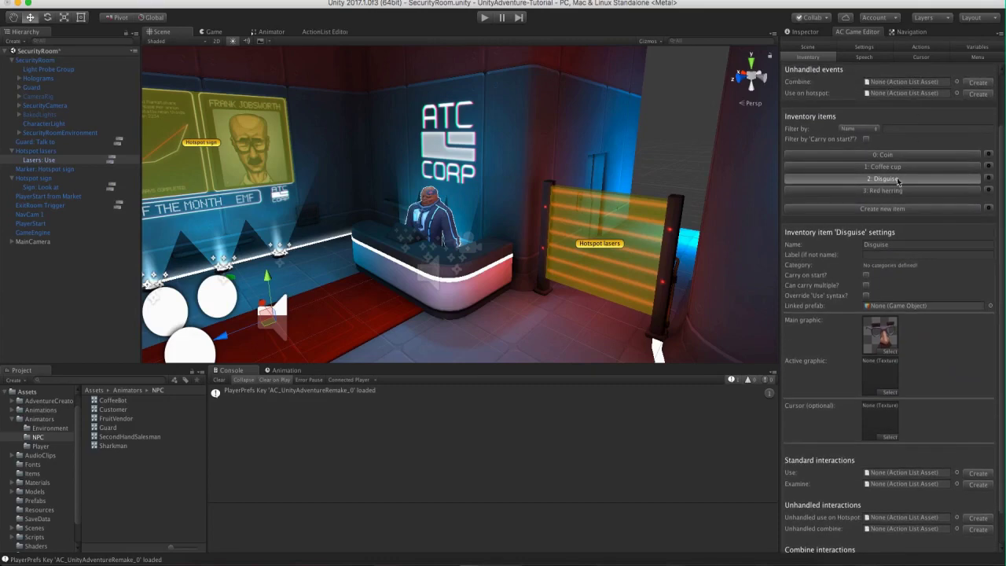
left_click(865, 275)
left_click(486, 17)
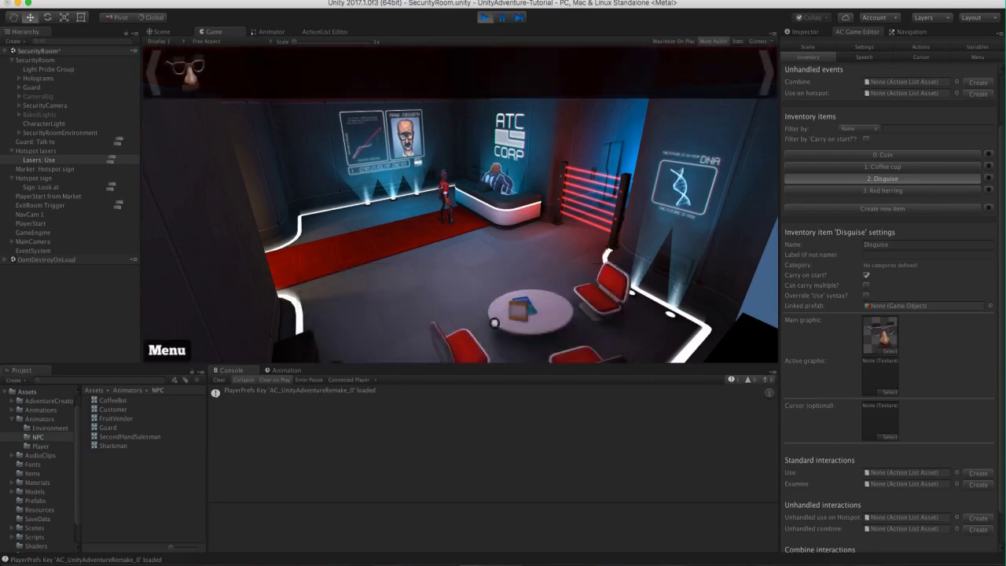
left_click(484, 17)
Enable Carry on start for the Coffee cup as well and play-test passing the guard and using the laser gate.
left_click(859, 166)
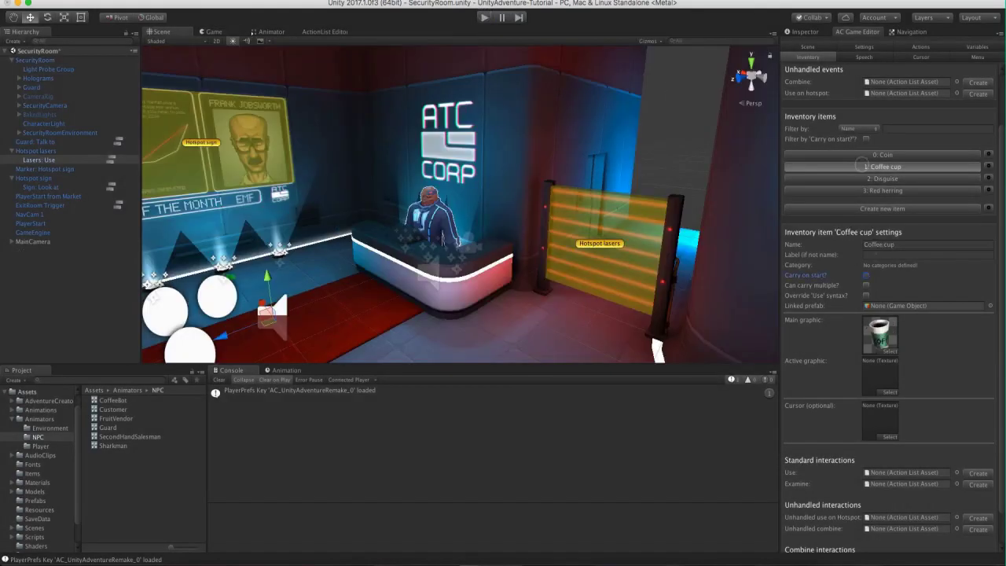
left_click(865, 275)
left_click(485, 18)
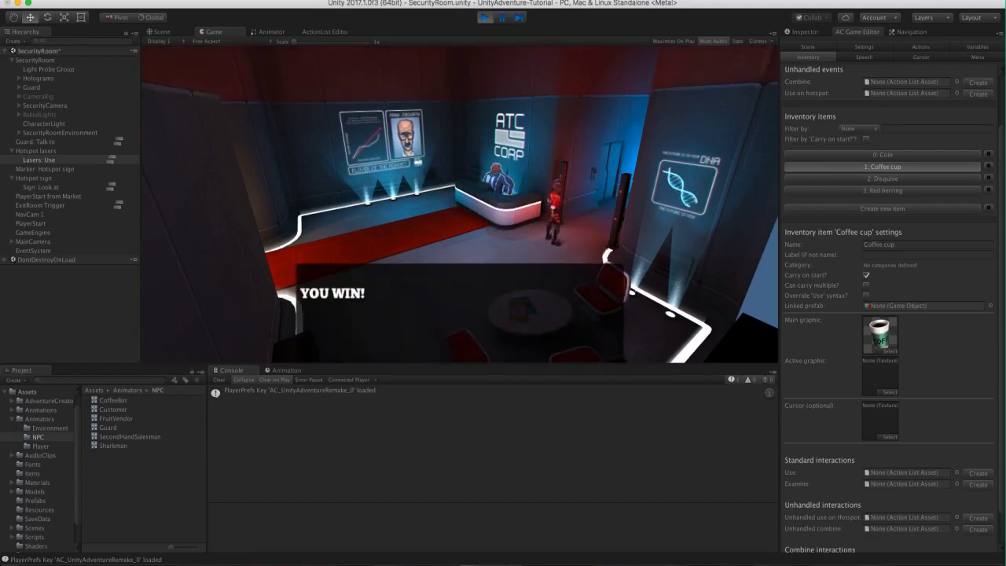
key("super+p")
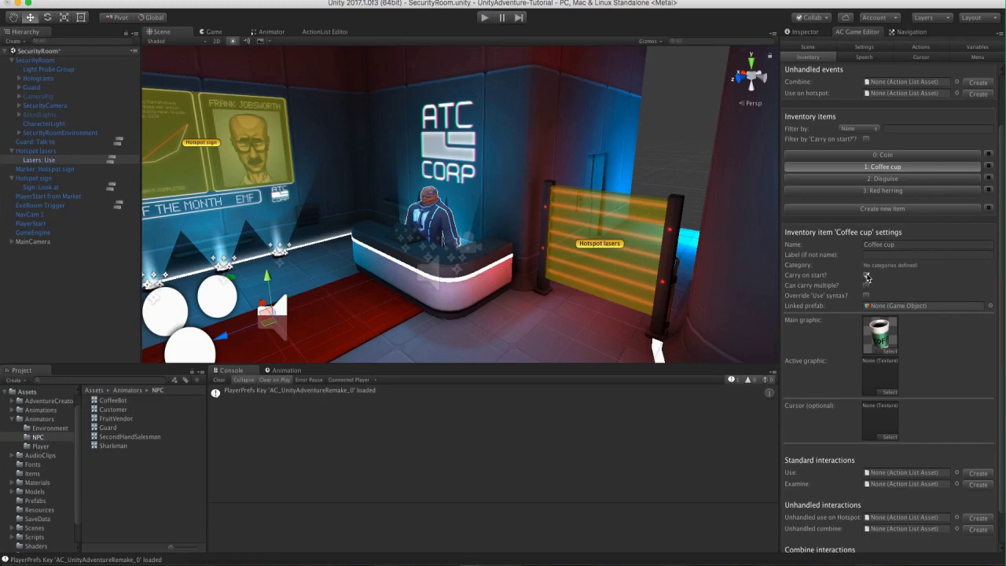
Turn Carry on start back off for the Coffee cup and Disguise inventory items.
left_click(872, 155)
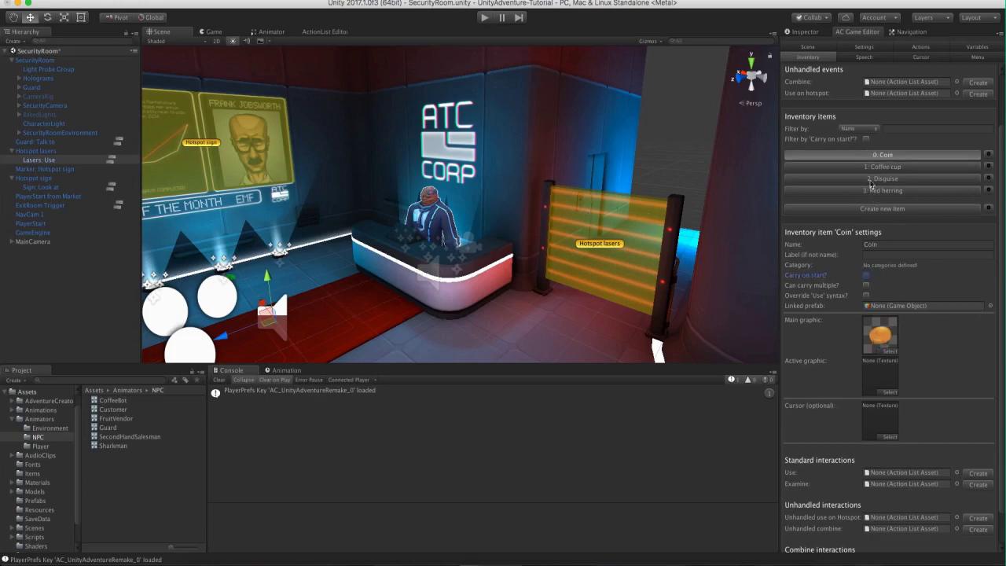
left_click(872, 178)
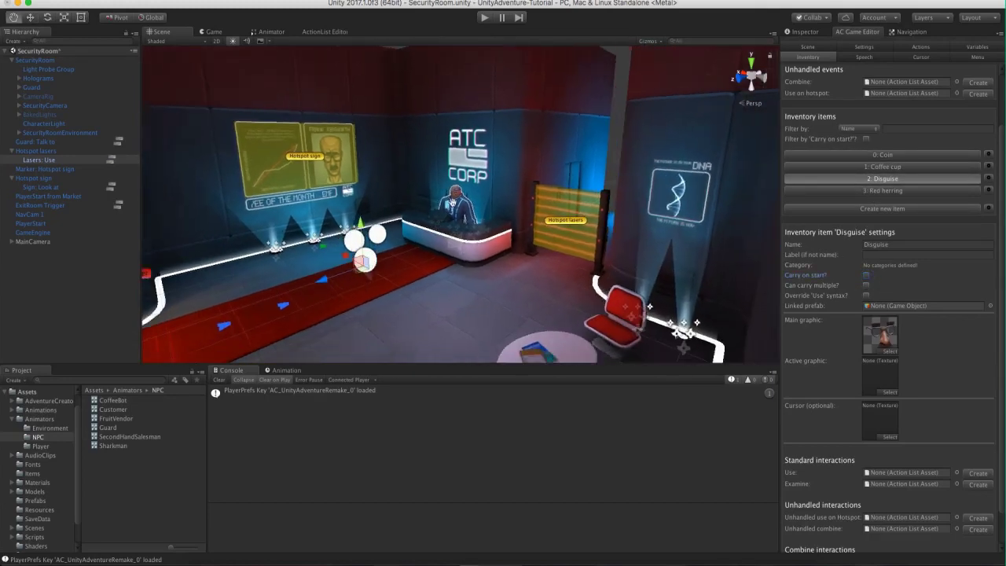
right_click_drag(451, 202, 446, 214)
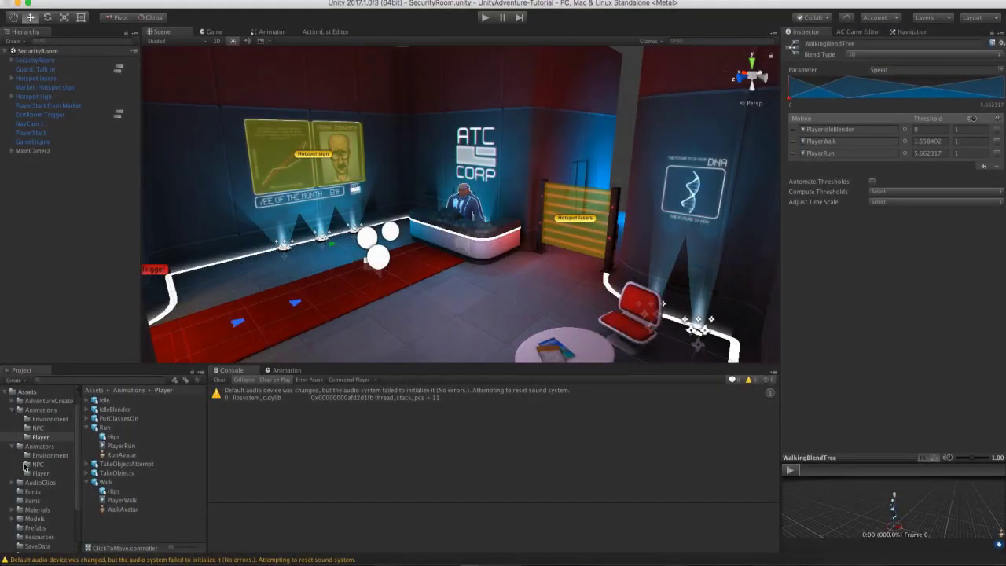
Open the Market scene from the project's Scenes folder.
scroll(25, 467, "down", 3)
left_click(34, 502)
left_click(109, 400)
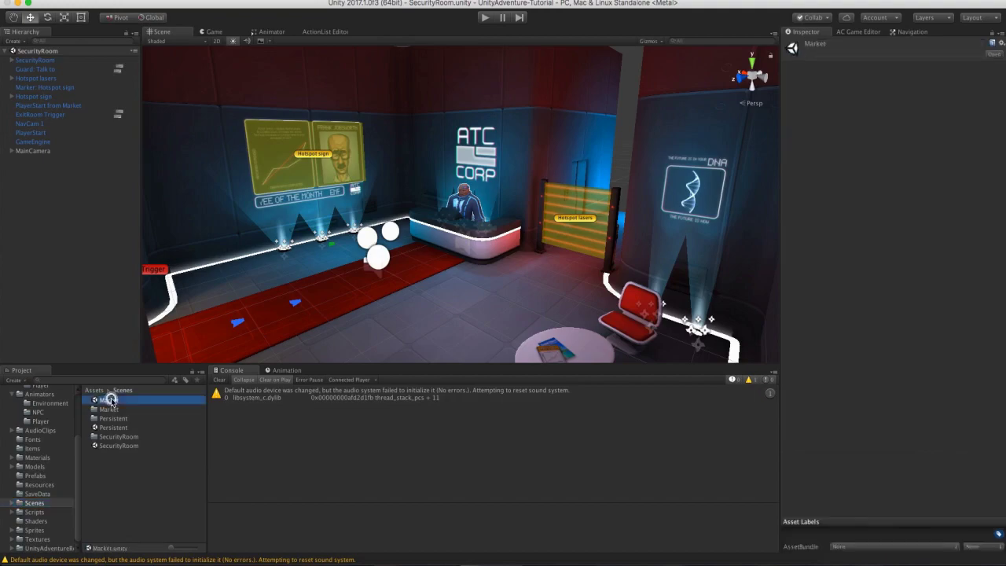
double_click(108, 399)
Look over the Market scene's fish stall, Slerp vending machines, coffee bot, second-hand stall and fruit stall.
left_click_drag(356, 207, 524, 292, "alt")
scroll(483, 229, "up", 5)
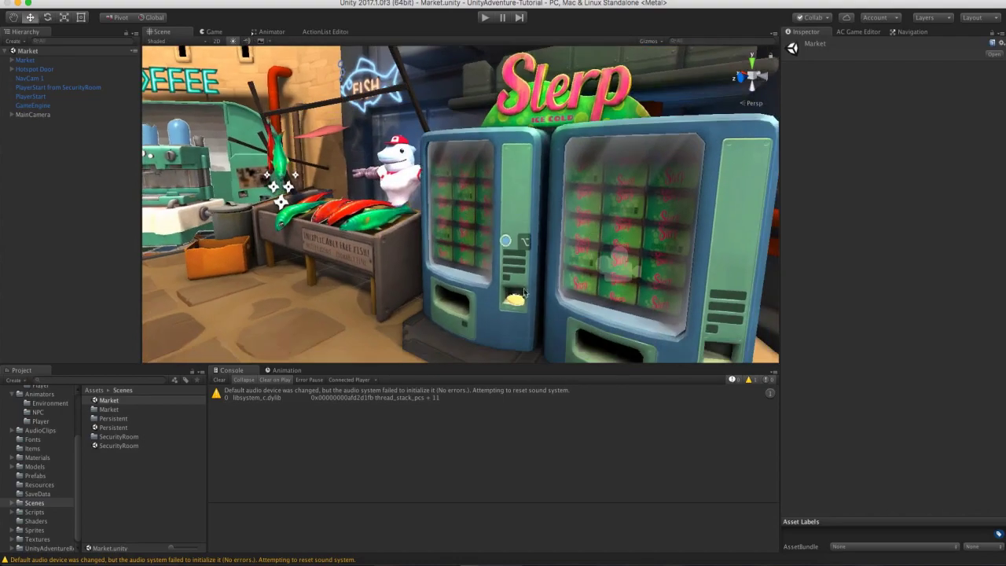
left_click_drag(356, 192, 446, 255, "alt")
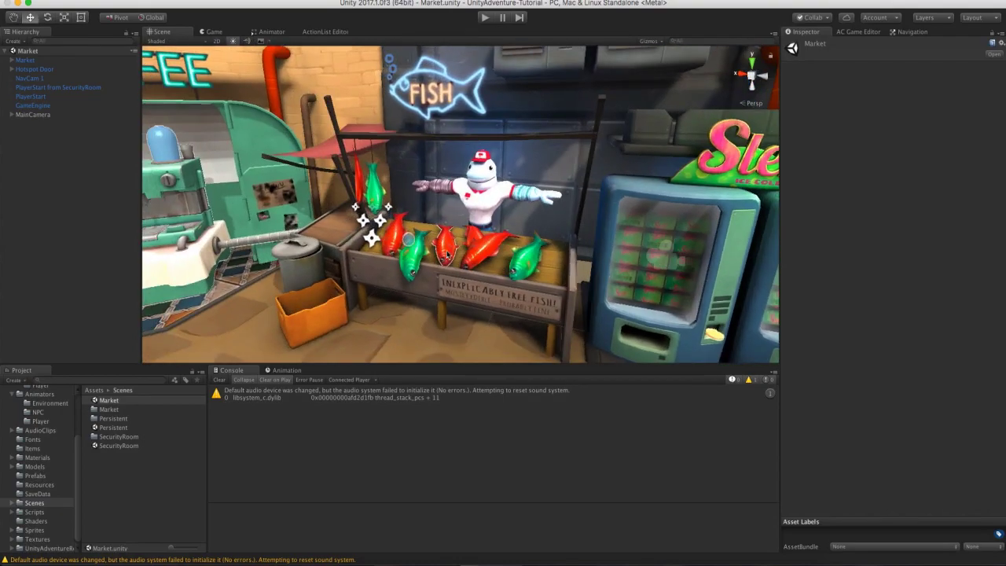
left_click_drag(328, 212, 423, 280, "alt")
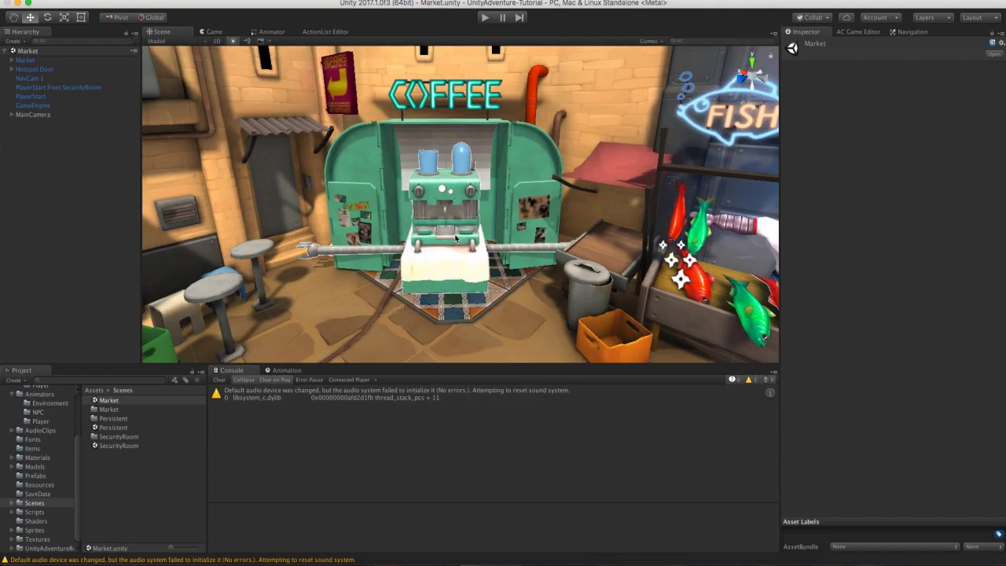
left_click_drag(455, 237, 346, 214, "alt")
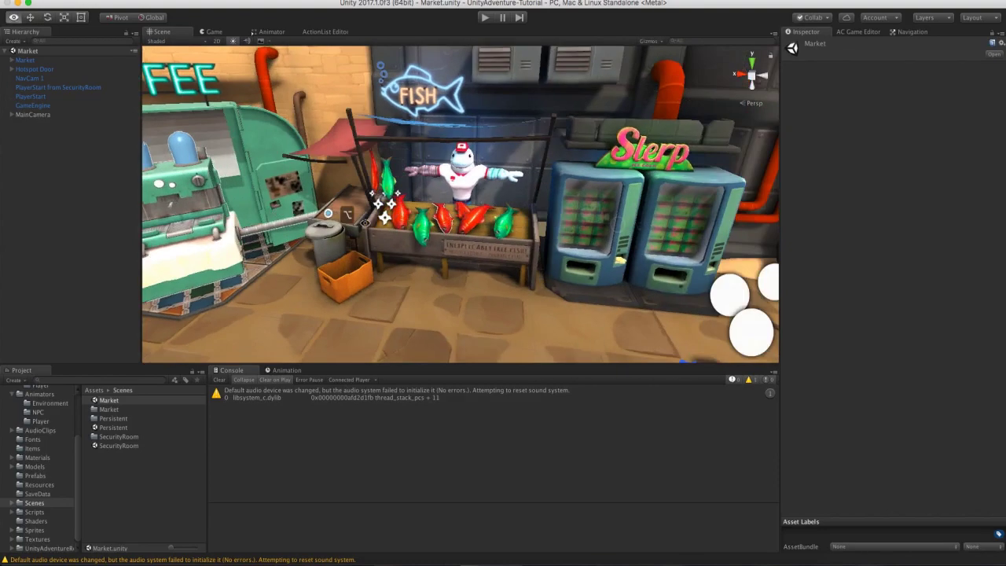
left_click_drag(298, 193, 432, 241, "alt")
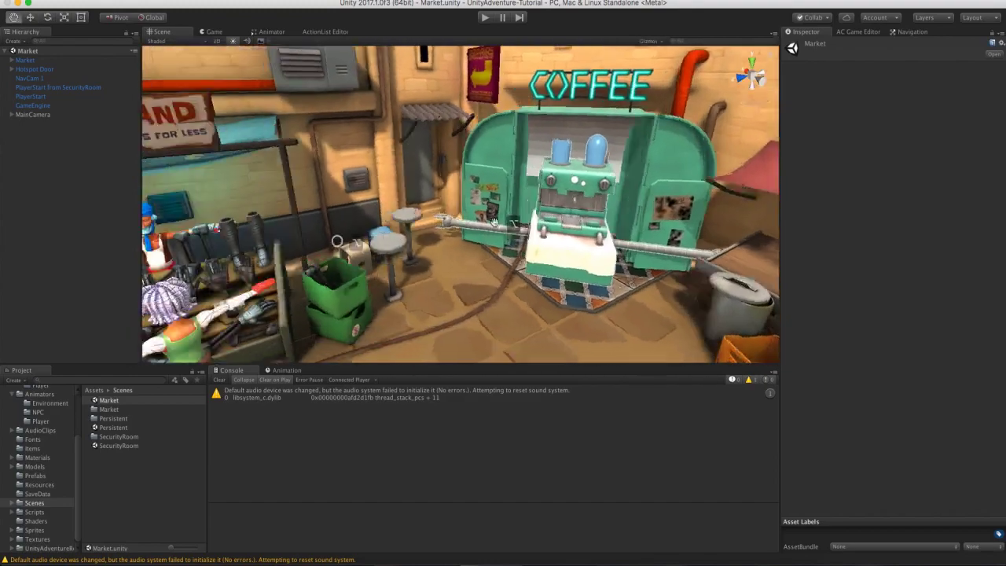
left_click_drag(493, 222, 354, 267, "alt")
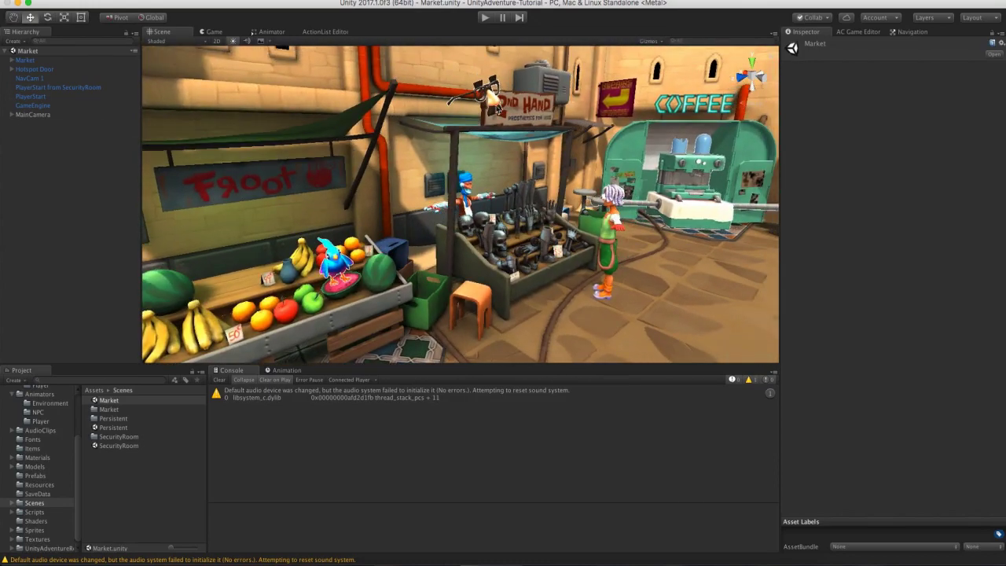
left_click_drag(524, 194, 480, 203, "alt")
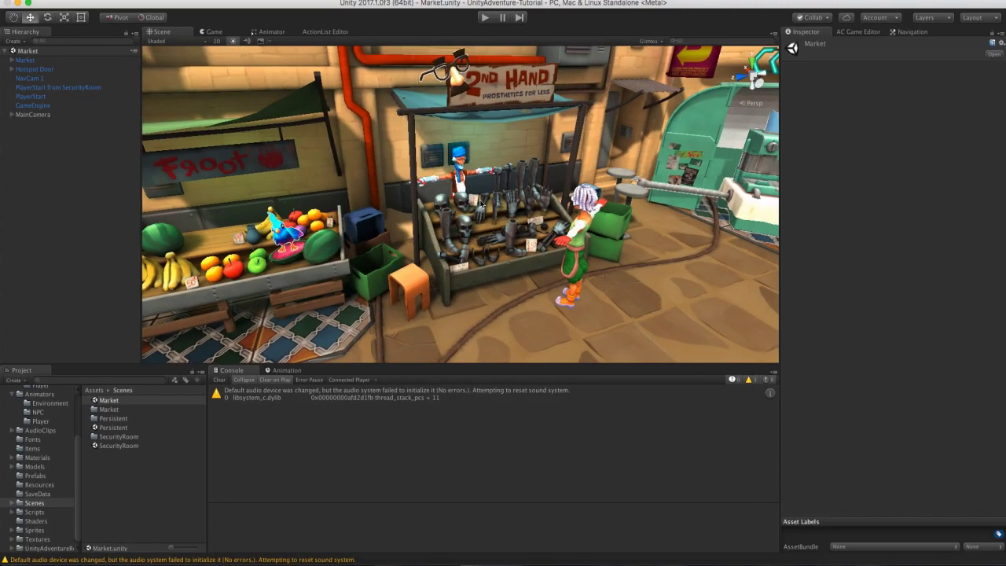
Select the Coin object in the coin return of the Slerp vending machine nearest the fish stall.
left_click_drag(481, 203, 511, 259, "alt")
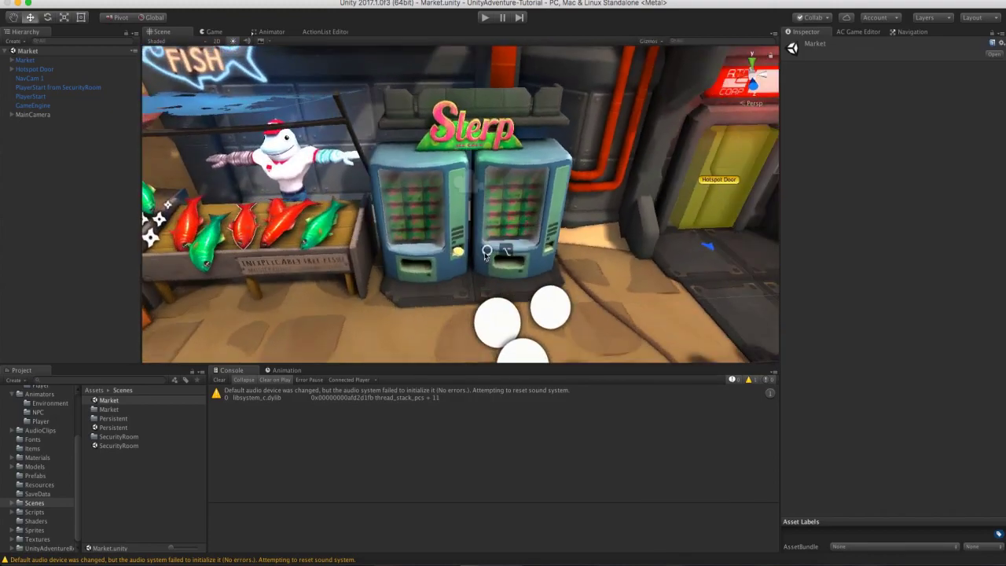
right_click_drag(511, 259, 489, 278, "alt")
left_click(454, 261)
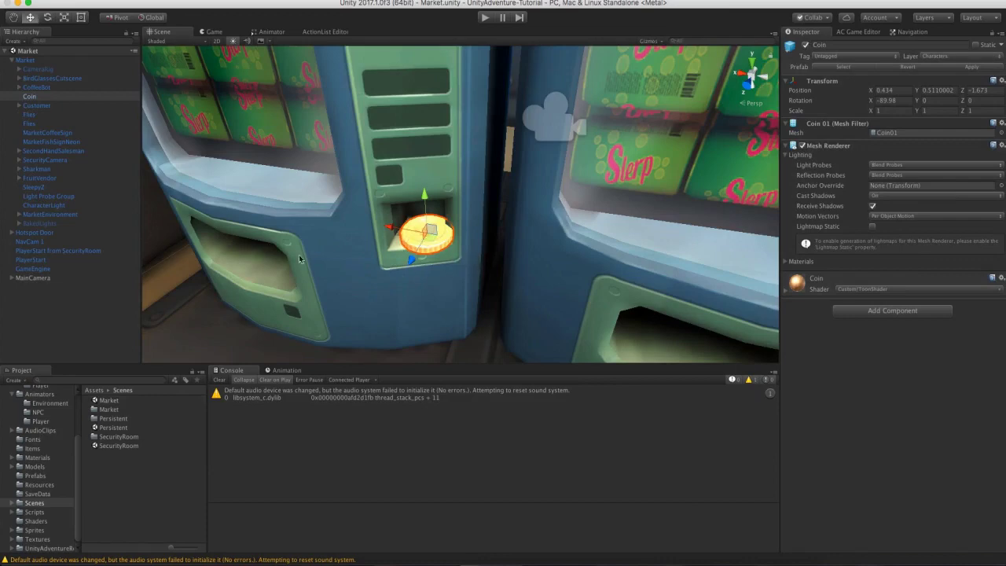
Add a Hotspot to the scene with Position over selected mesh enabled, so it sits on the selected Coin.
scroll(344, 261, "down", 5)
scroll(344, 260, "up", 3)
left_click(854, 31)
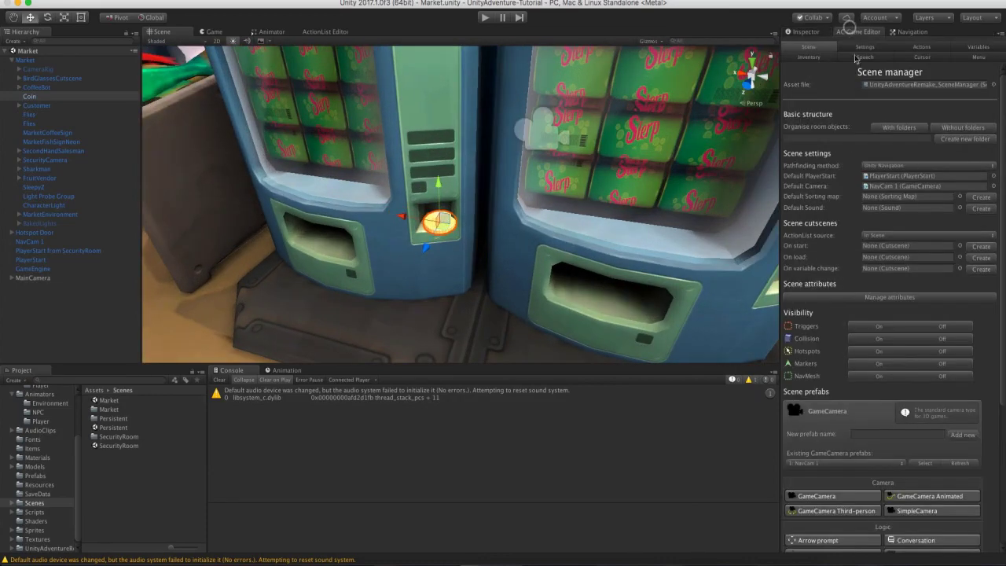
scroll(888, 314, "down", 8)
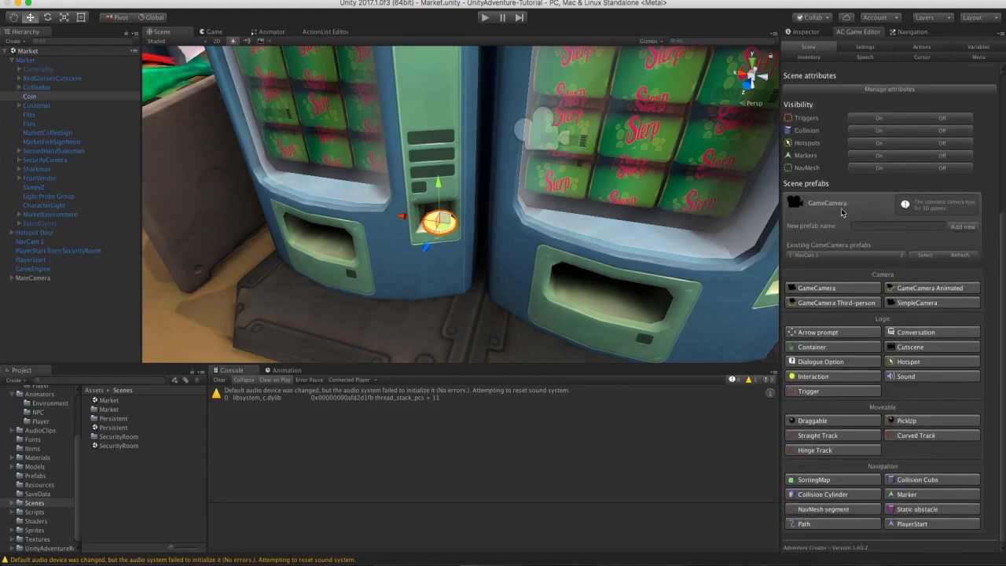
left_click(920, 359)
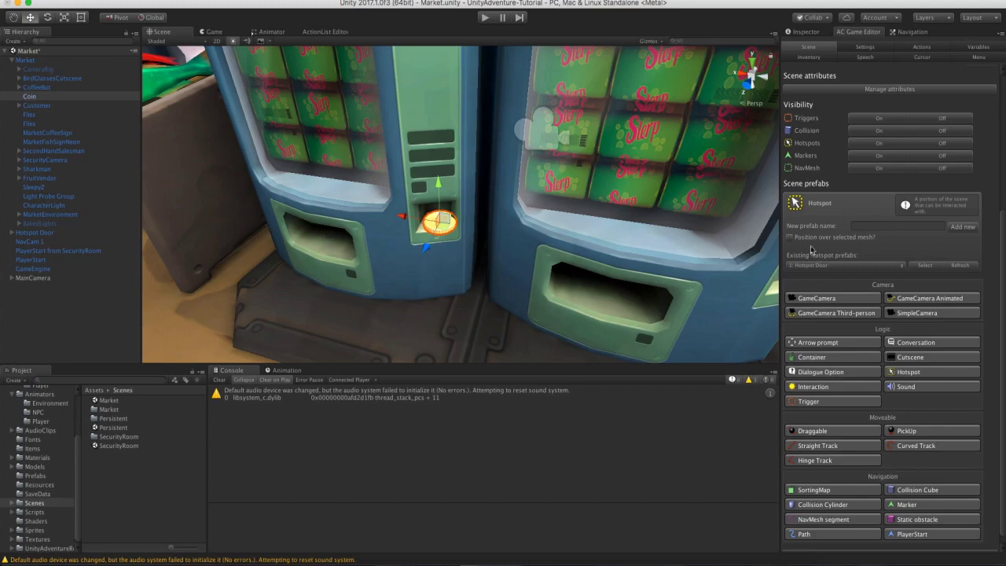
left_click(789, 238)
left_click(960, 229)
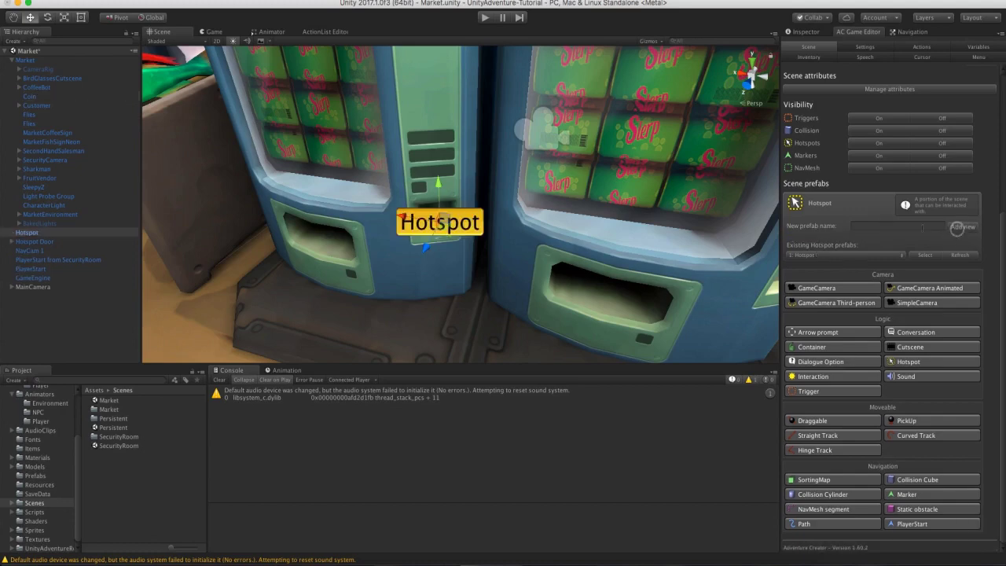
Scale the new hotspot to cover the vending machine's coin return, about 0.29 x 0.14 x 0.31.
key("f")
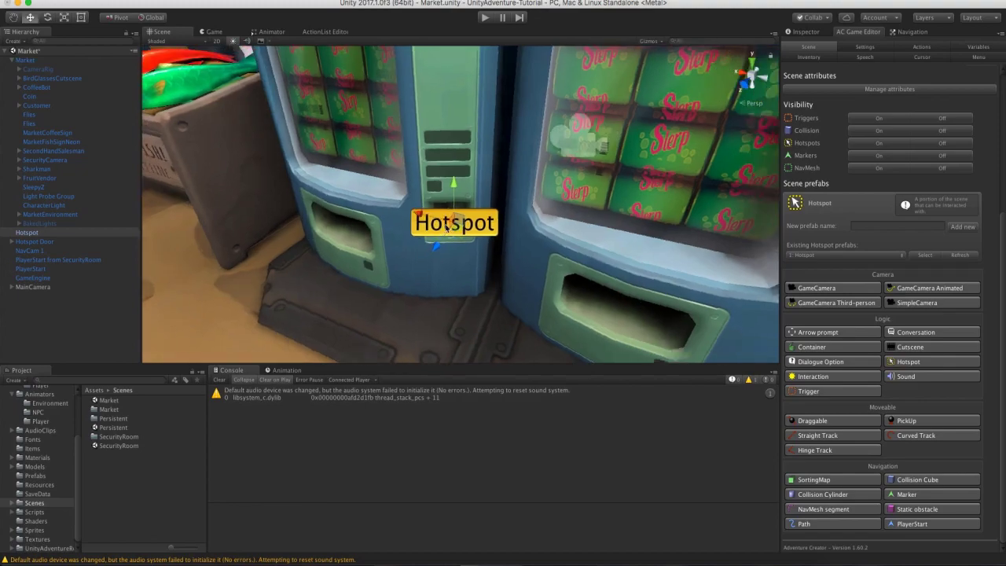
left_click_drag(431, 228, 69, 227, "alt")
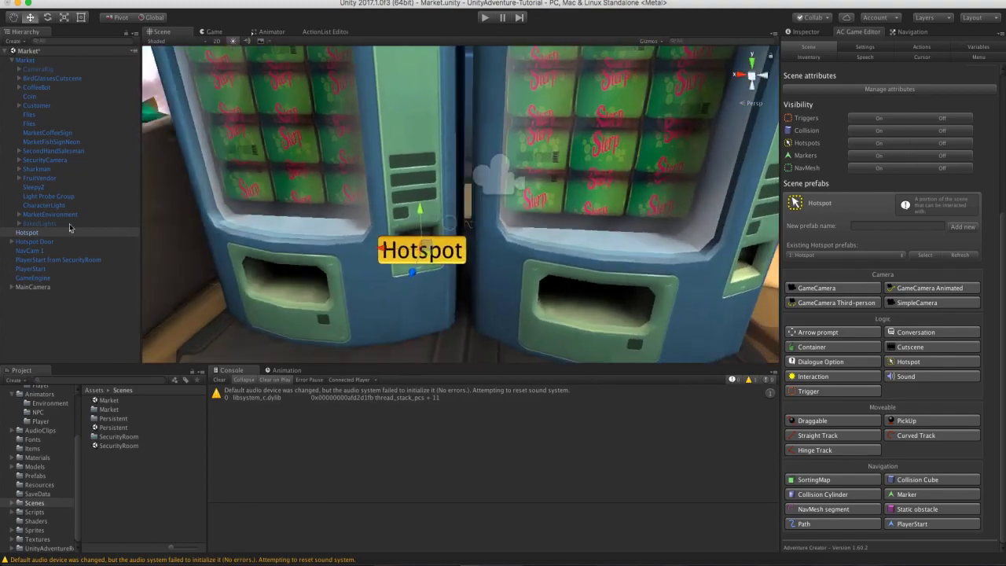
left_click_drag(377, 200, 485, 245, "alt")
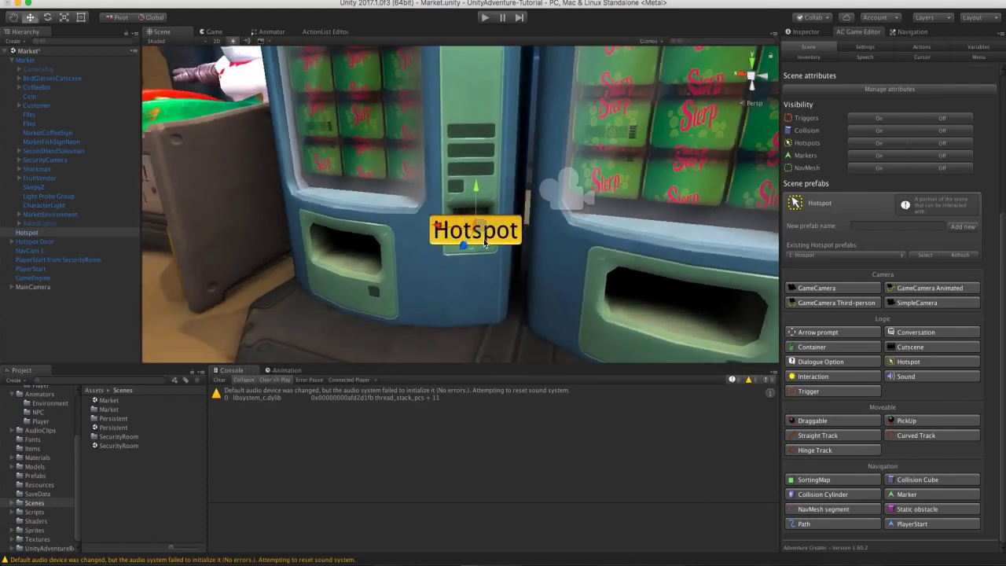
key("r")
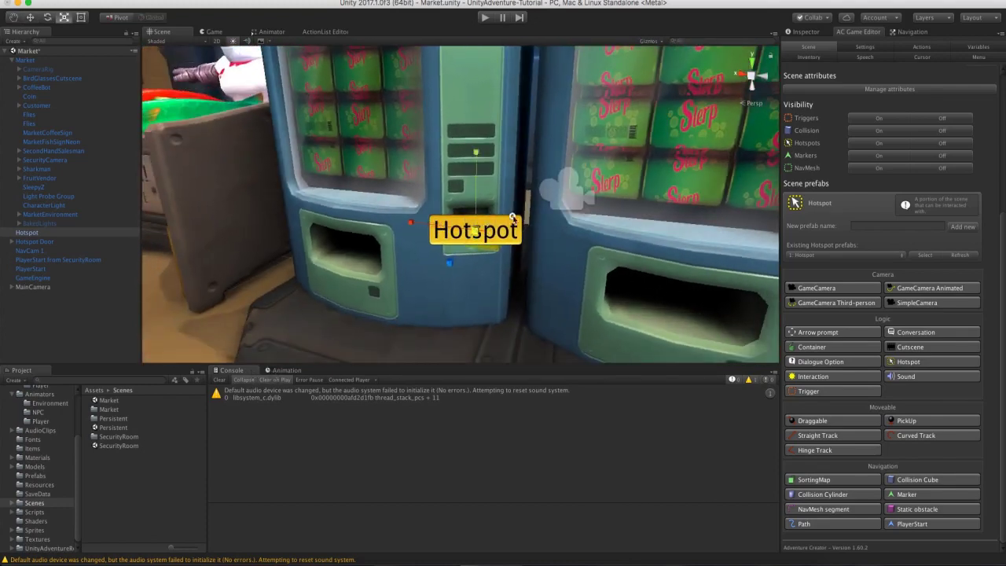
left_click_drag(535, 210, 473, 124)
left_click_drag(472, 228, 493, 229, "alt")
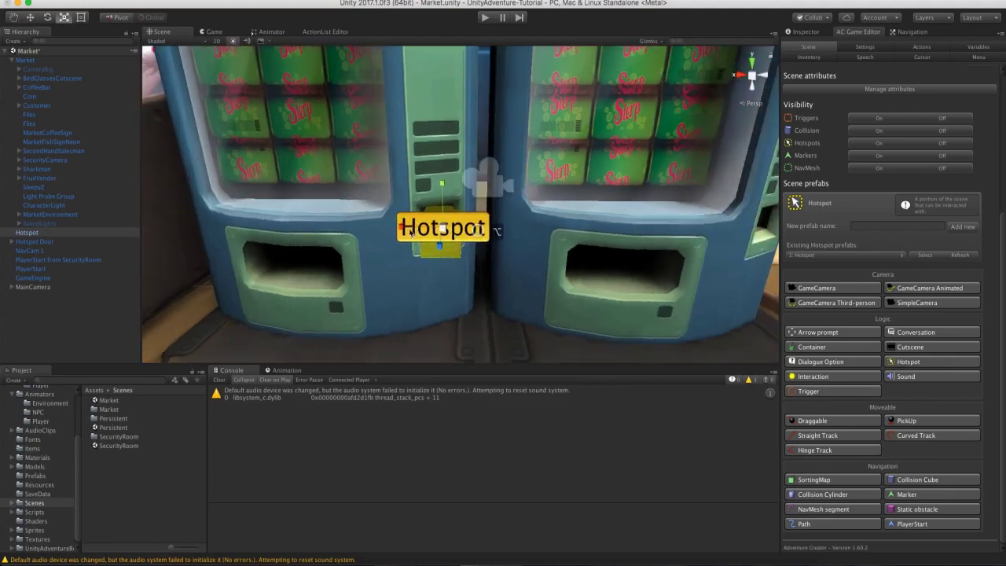
Rename the new hotspot as Hotspot Coin and collapse the Market object's children in the hierarchy.
left_click(83, 233)
key("Return")
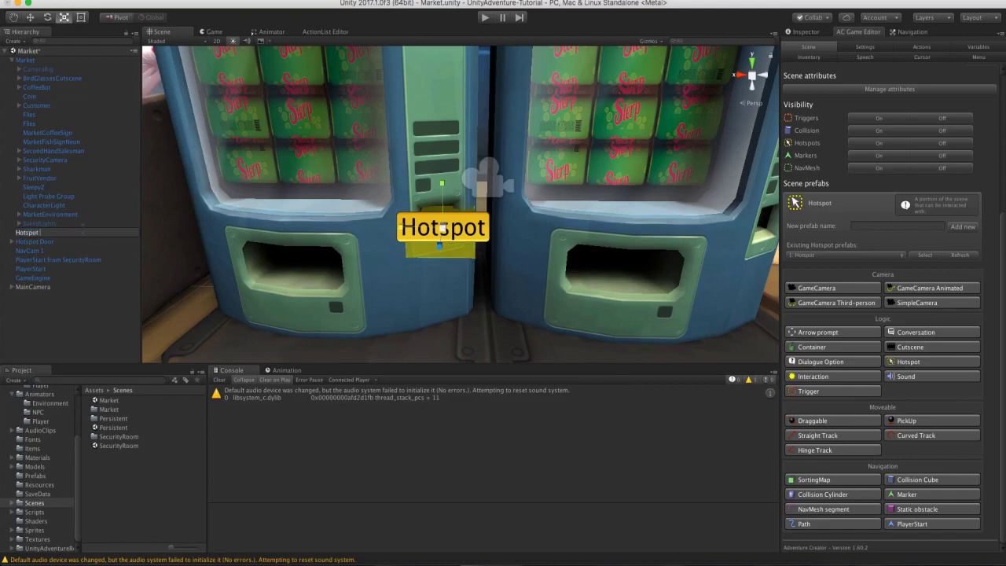
type("Coin")
key("Return")
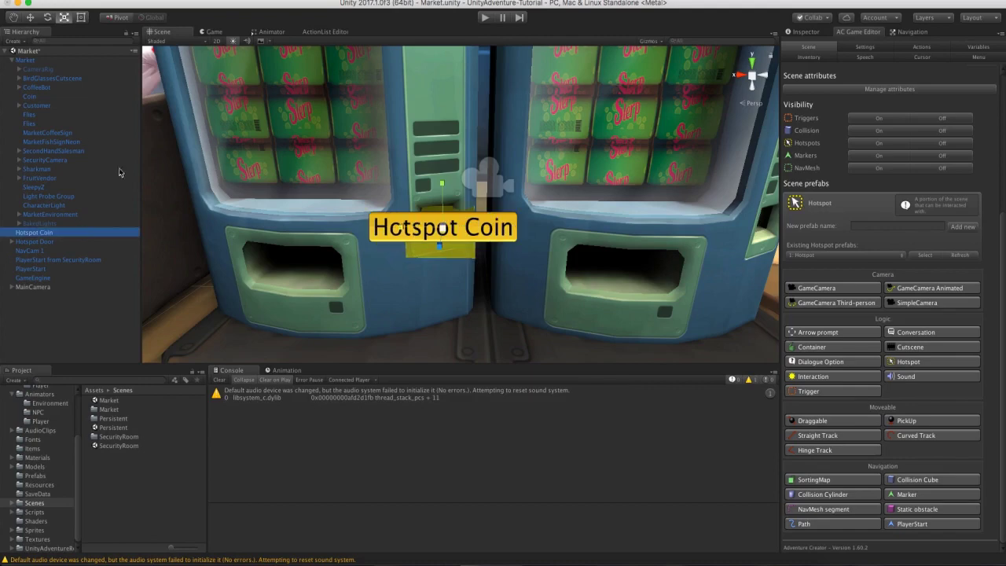
left_click(12, 62)
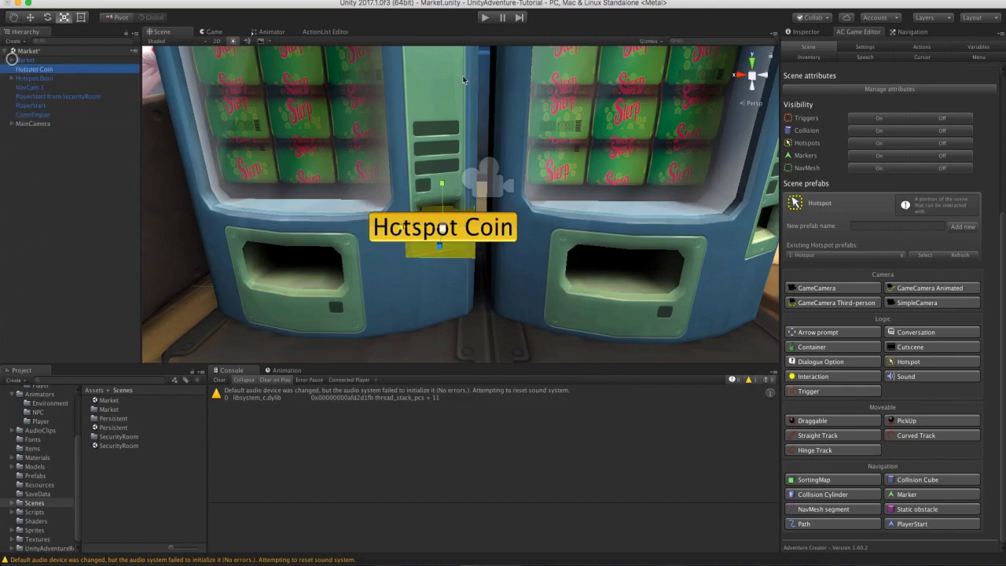
Set Hotspot Coin's label to Coin and add a use interaction with the Use icon.
left_click(795, 34)
left_click(894, 207)
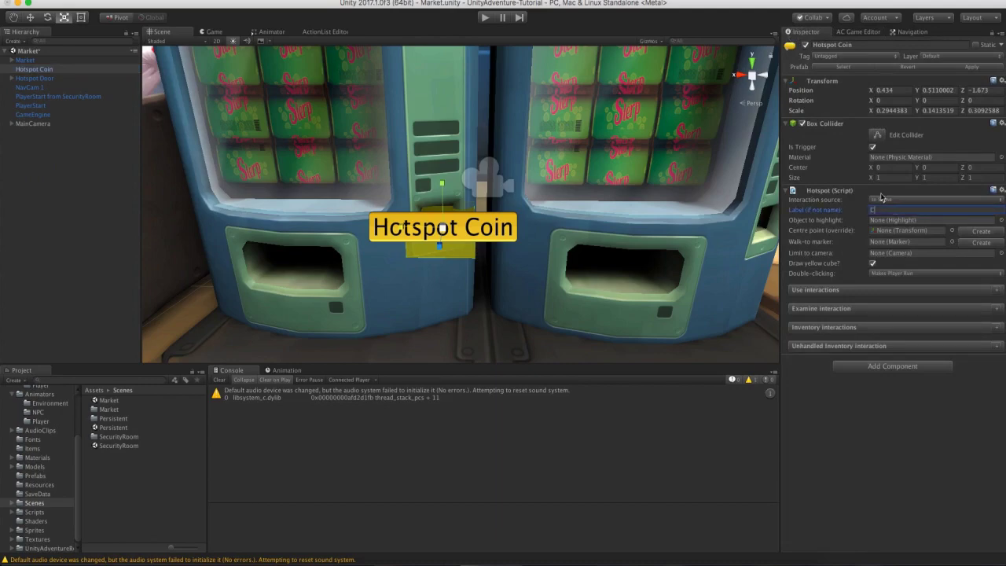
left_click(998, 291)
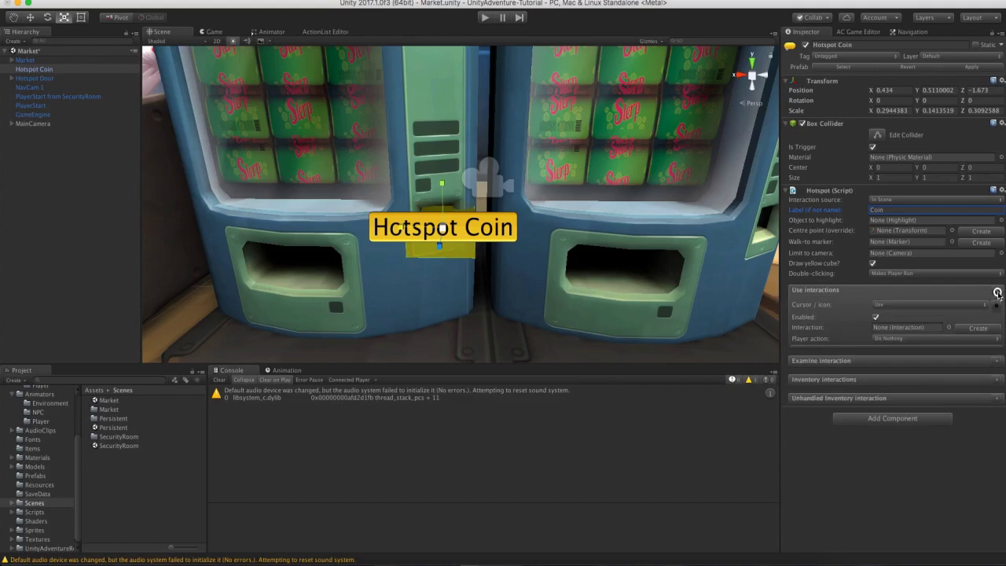
left_click(891, 306)
left_click(850, 306)
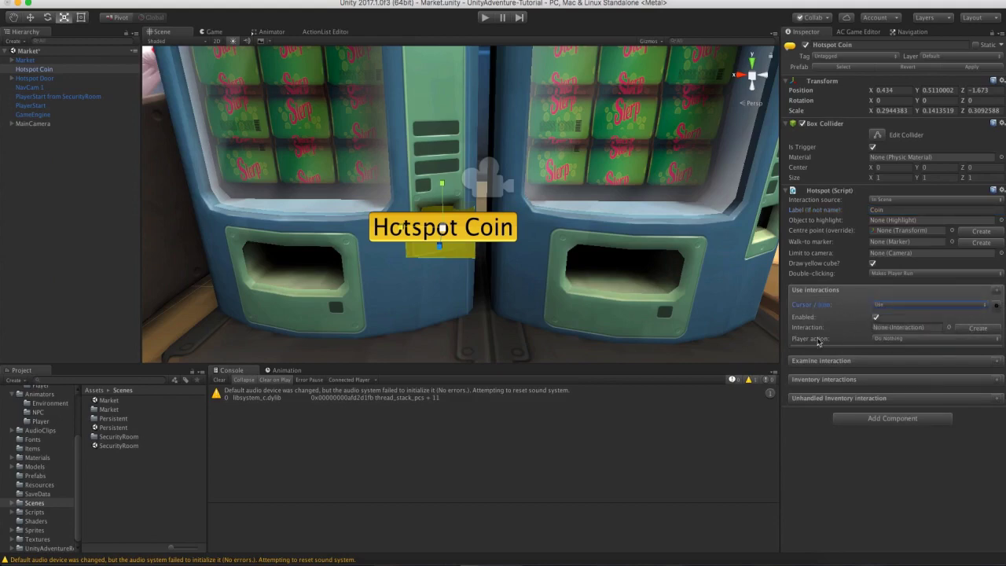
Create the Coin: Use interaction for the hotspot and set its player action to Walk To Marker.
left_click(923, 340)
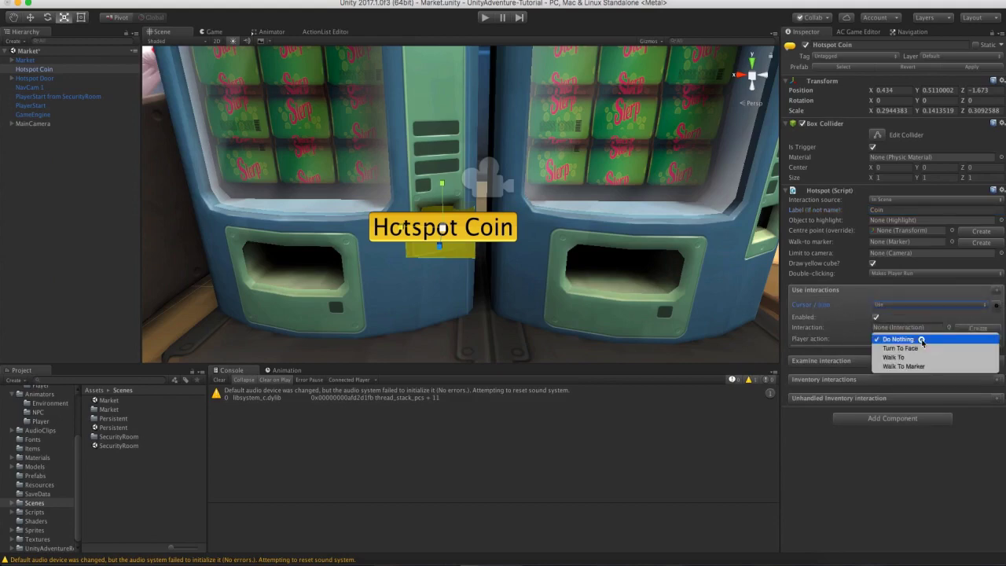
left_click(974, 328)
left_click(903, 338)
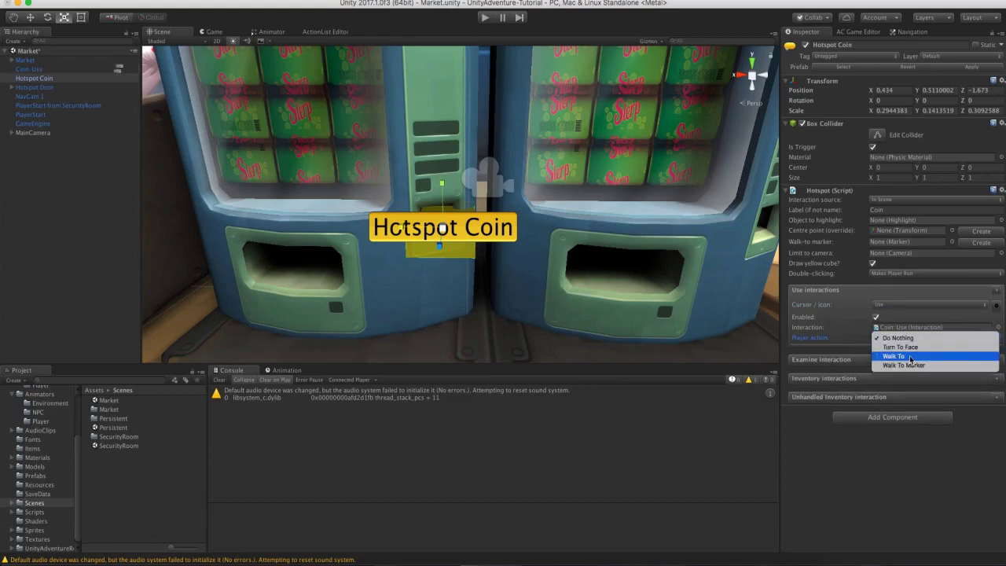
left_click(902, 366)
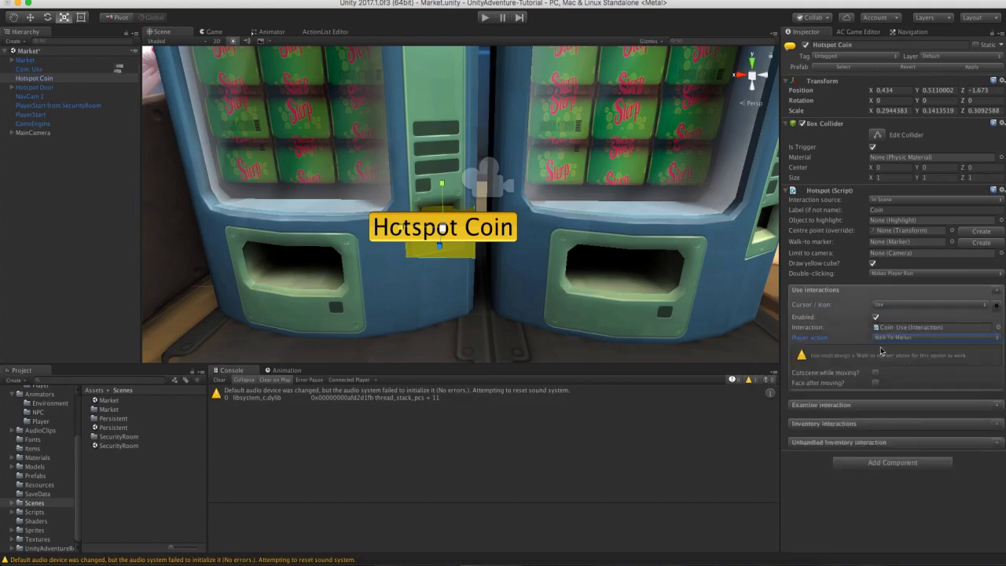
Create a walk-to marker for Hotspot Coin and move it to the floor before the machines, about X 0.425, Y 0.014, Z -1.144.
left_click_drag(496, 238, 468, 219, "alt")
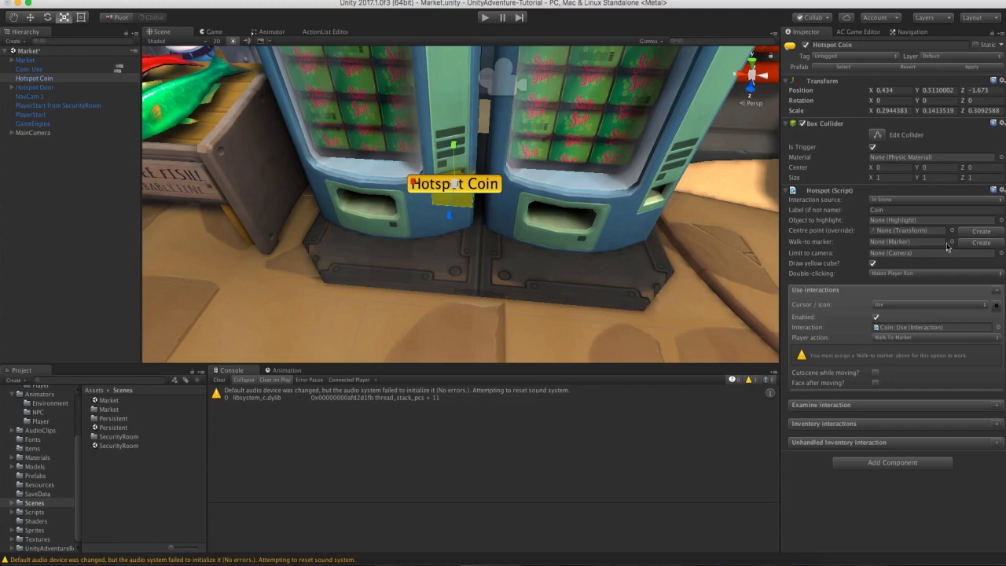
left_click(981, 242)
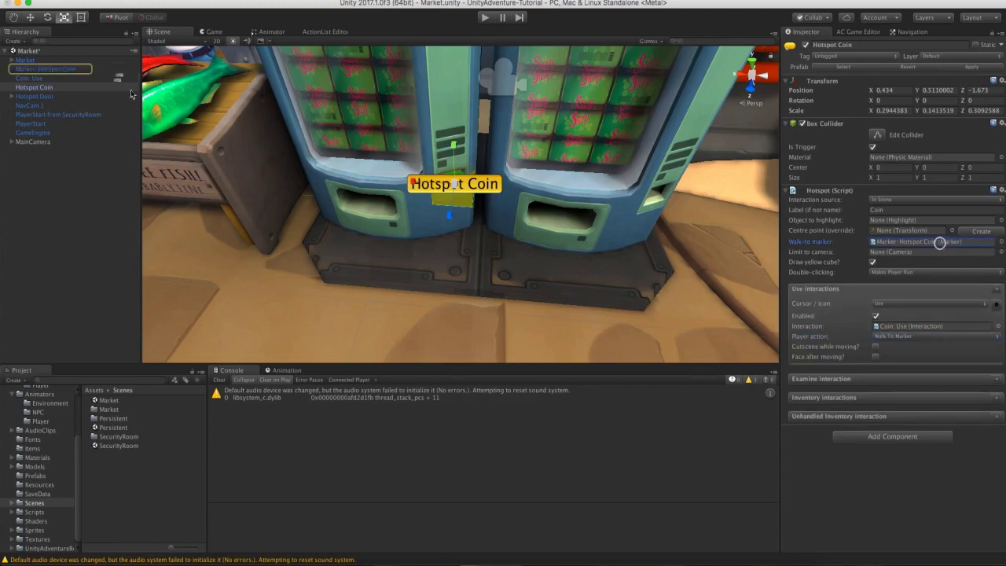
double_click(42, 71)
key("w")
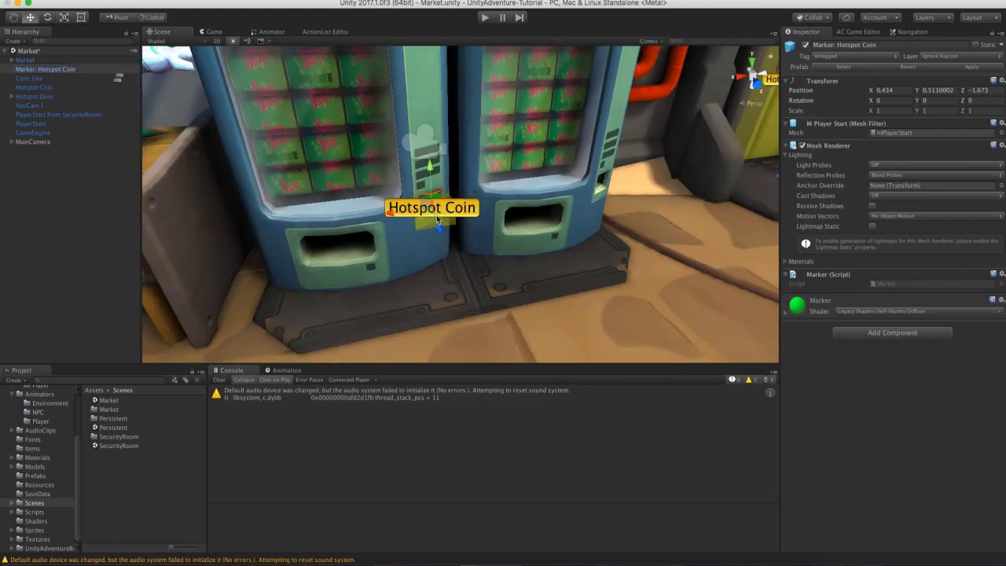
left_click_drag(436, 215, 456, 279)
Rotate the Hotspot Coin marker so its arrow faces the vending machines.
key("e")
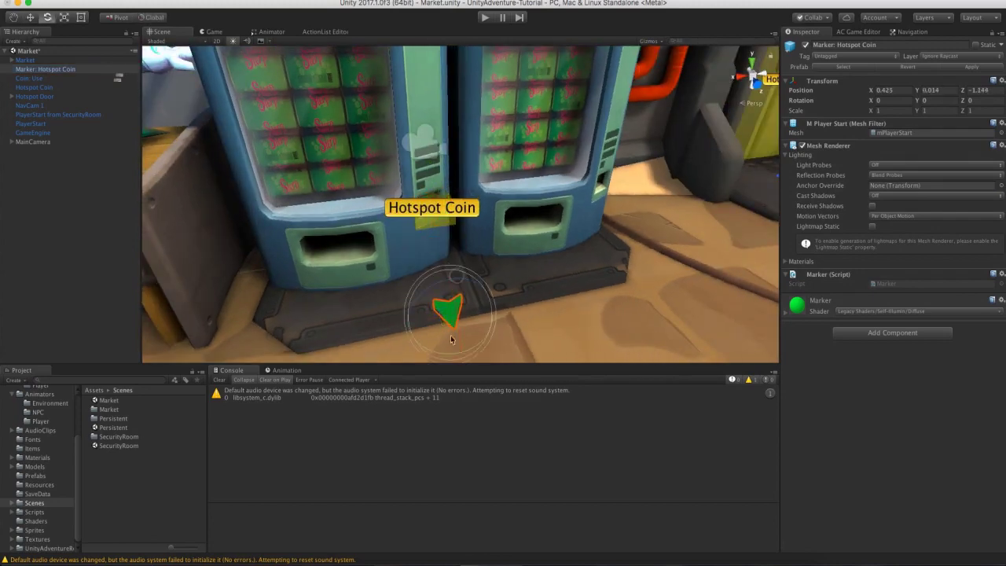
left_click_drag(422, 348, 197, 315)
mouse_move(475, 295)
left_mouse_down("alt")
mouse_move(424, 292)
mouse_move(406, 312)
mouse_move(472, 312)
left_mouse_up("alt")
key("w")
mouse_move(473, 313)
left_mouse_down("alt")
mouse_move(422, 263)
mouse_move(442, 267)
mouse_move(449, 231)
left_mouse_up("alt")
Make the Coin: Use interaction a child of Hotspot Coin in the hierarchy.
left_click(29, 79)
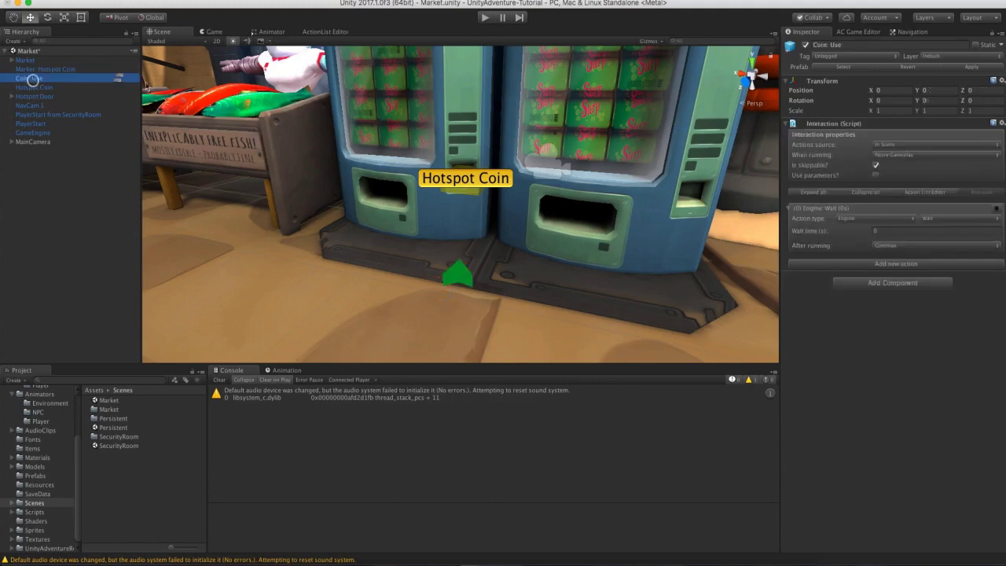
left_click_drag(30, 78, 36, 85)
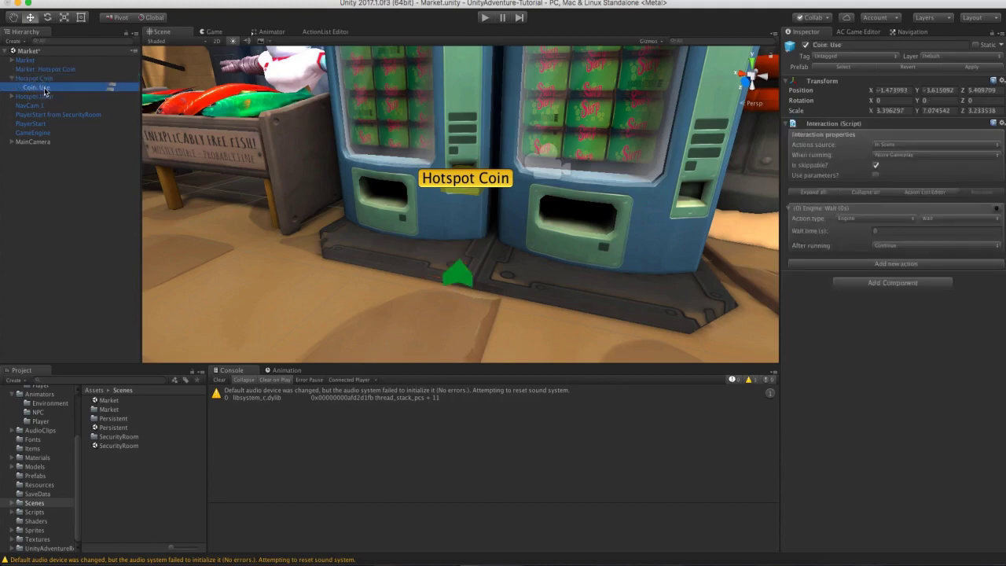
left_click_drag(448, 176, 454, 201, "alt")
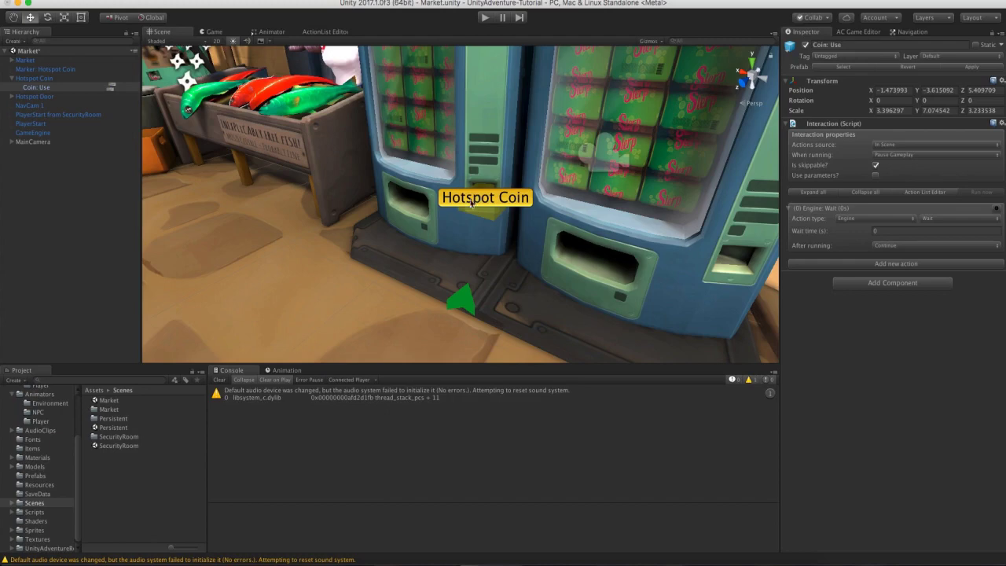
left_click(226, 33)
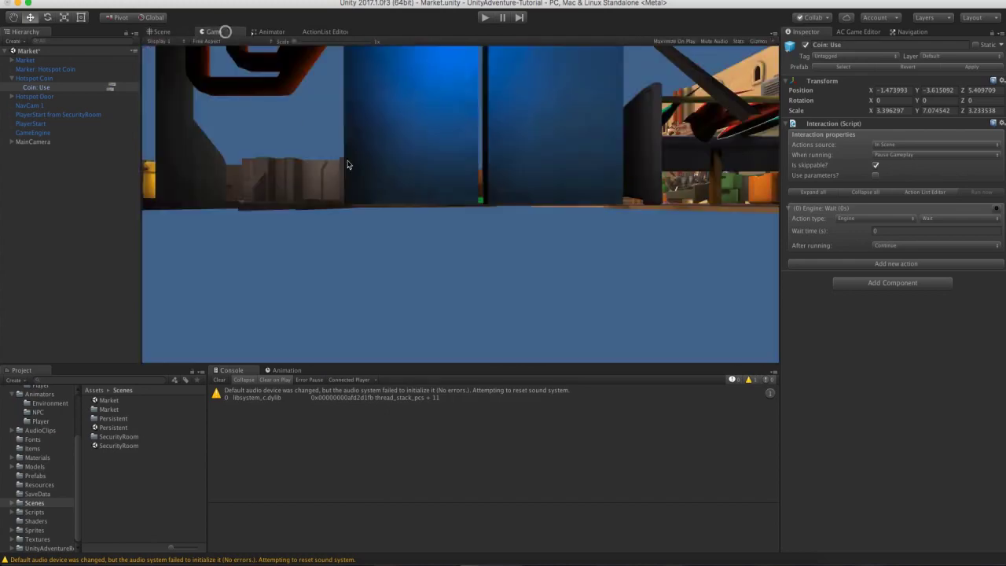
left_click(165, 32)
left_click_drag(350, 180, 363, 176, "alt")
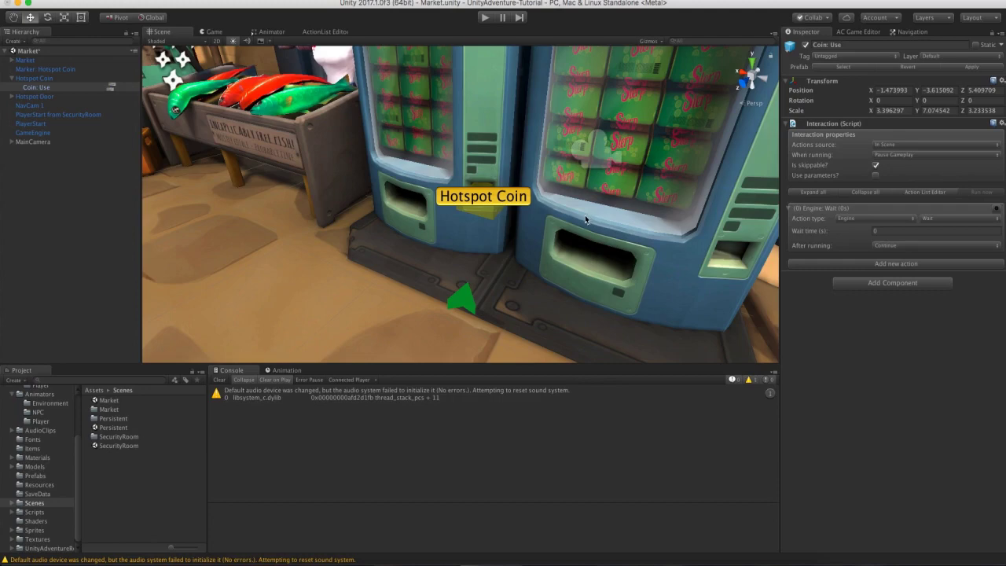
Open the Coin: Use action list and make its first action Character: Animate for the player, keeping the Change Parameter Value method.
left_click(111, 87)
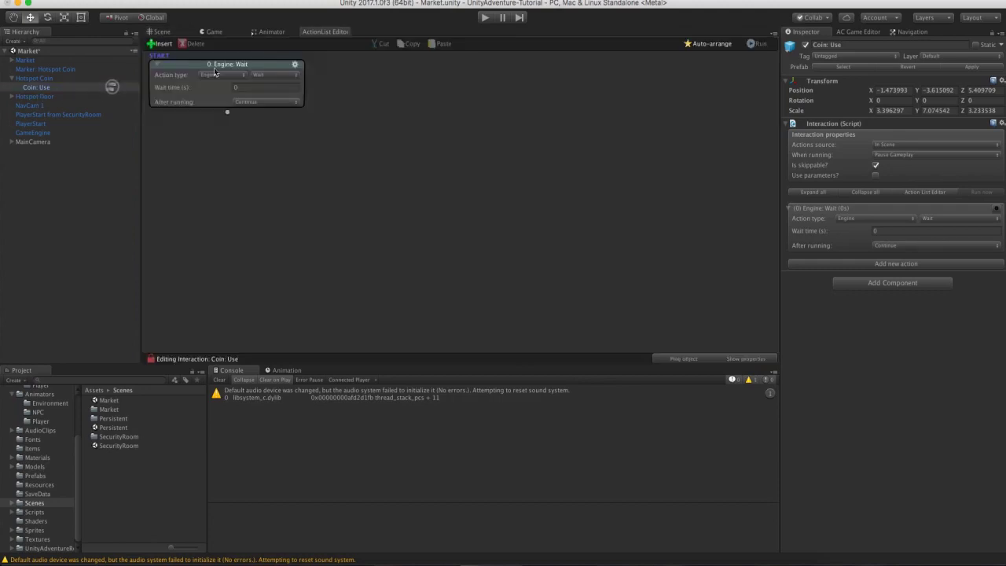
left_click(215, 74)
left_click(222, 48)
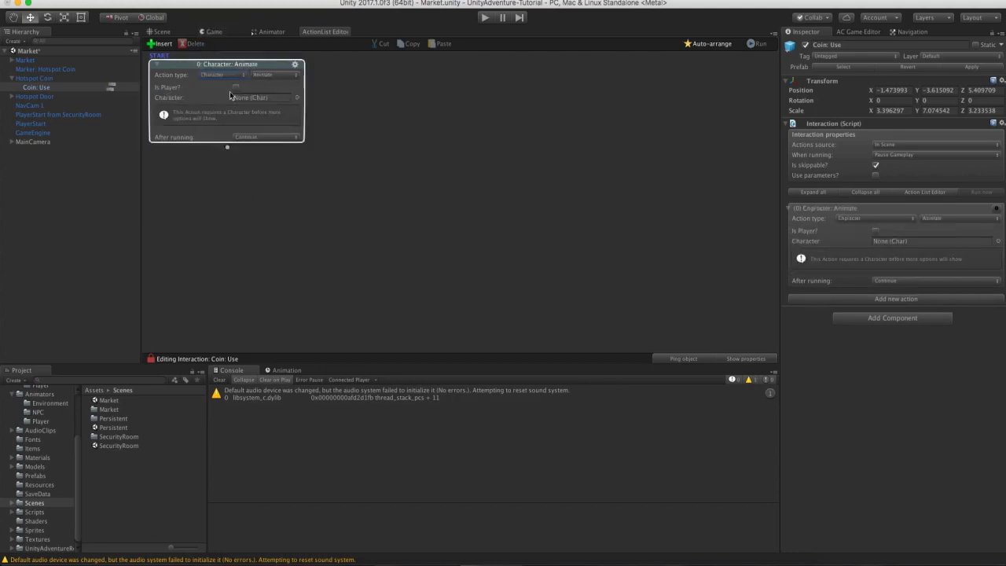
left_click(237, 88)
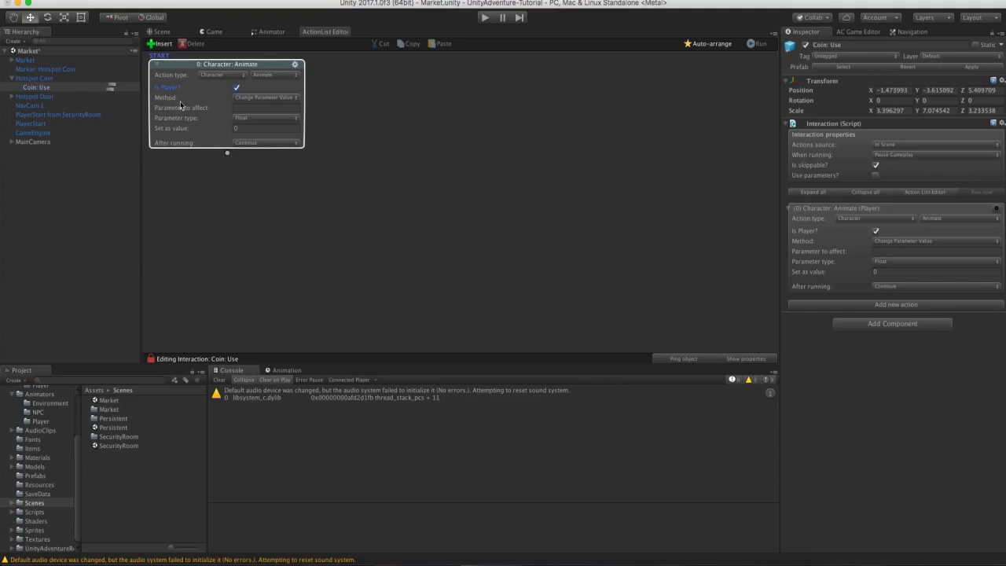
left_click(249, 99)
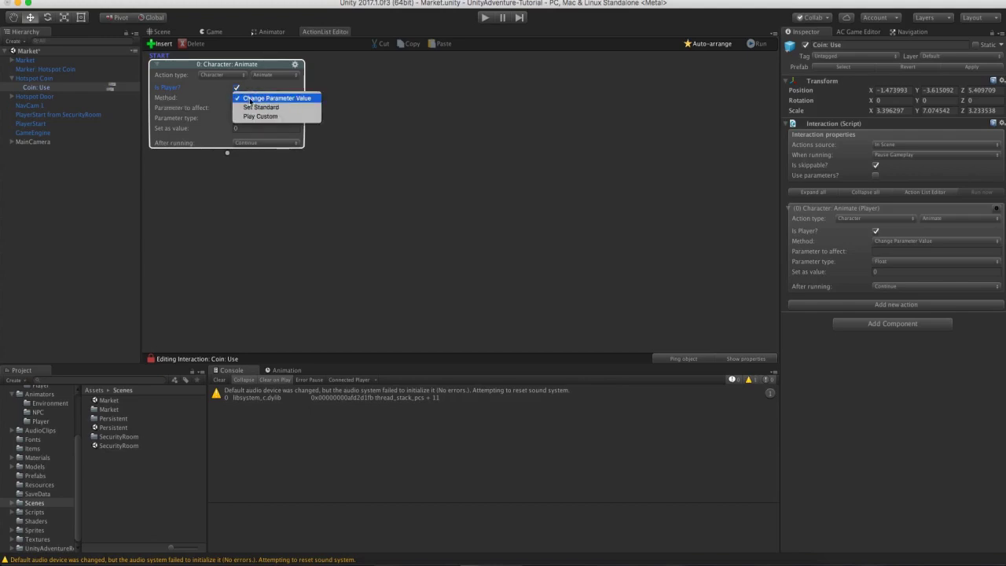
left_click(221, 100)
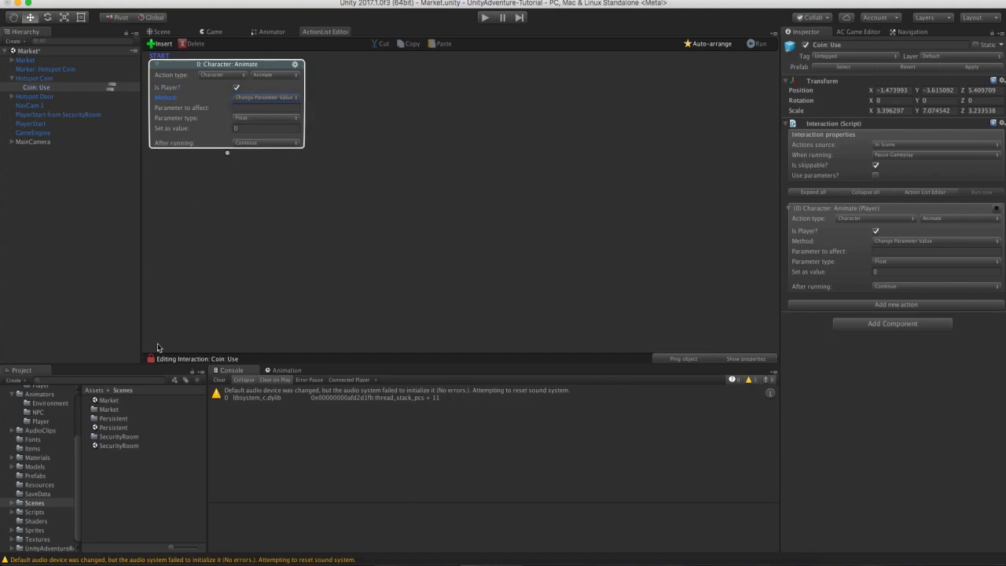
Open the player's ClickToMove animator controller and inspect the PlayerTakeItemMedium state.
left_click(35, 393)
scroll(34, 397, "up", 2)
left_click(39, 456)
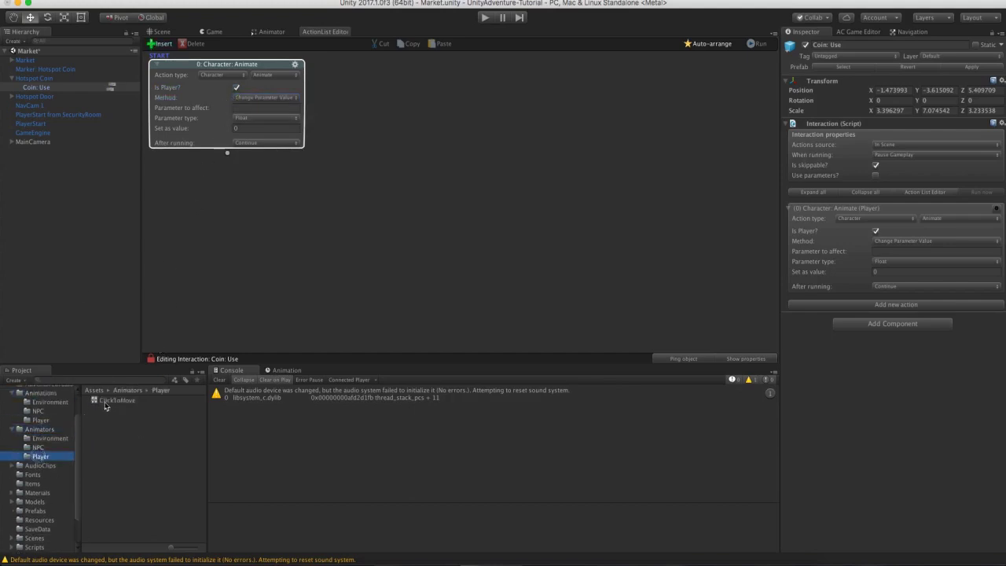
double_click(116, 401)
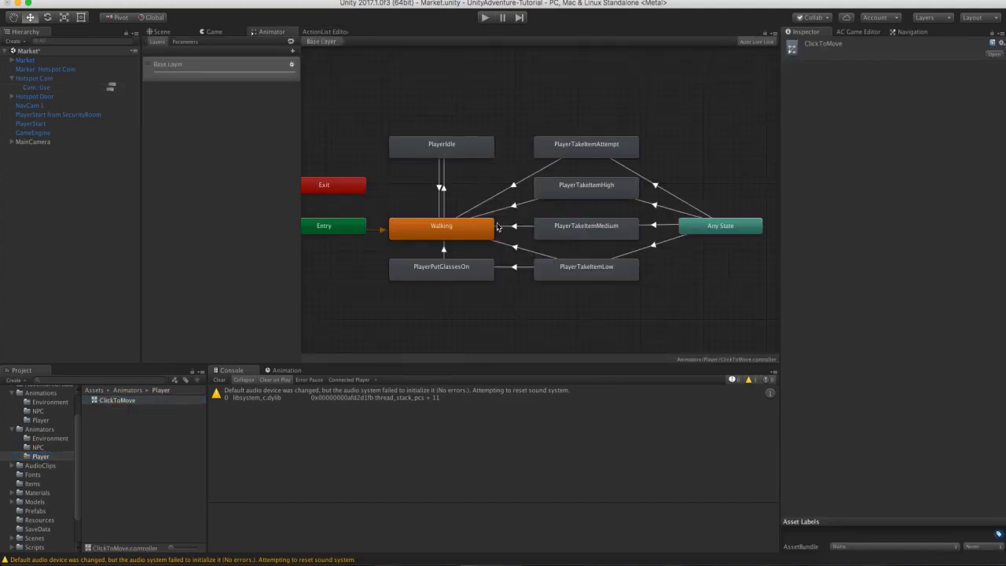
left_click(586, 227)
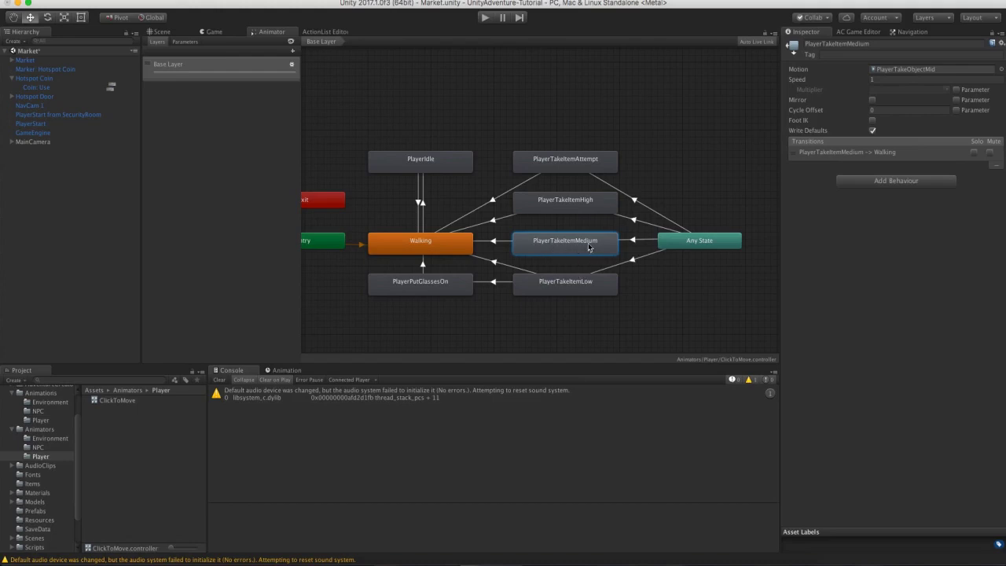
Inspect the transition from Any State to PlayerTakeItemMedium and find its condition's trigger in the animator parameters.
left_click(630, 241)
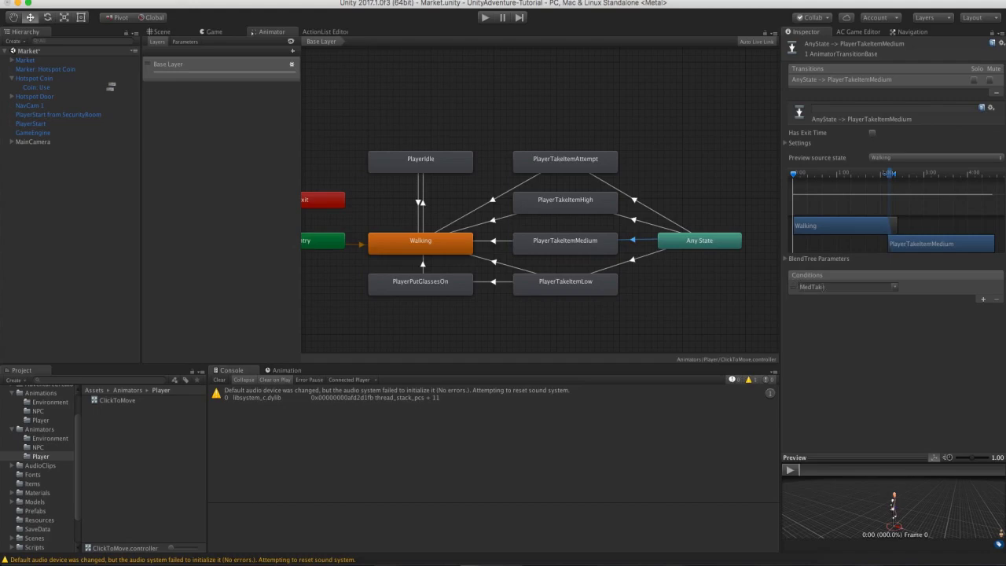
left_click(184, 40)
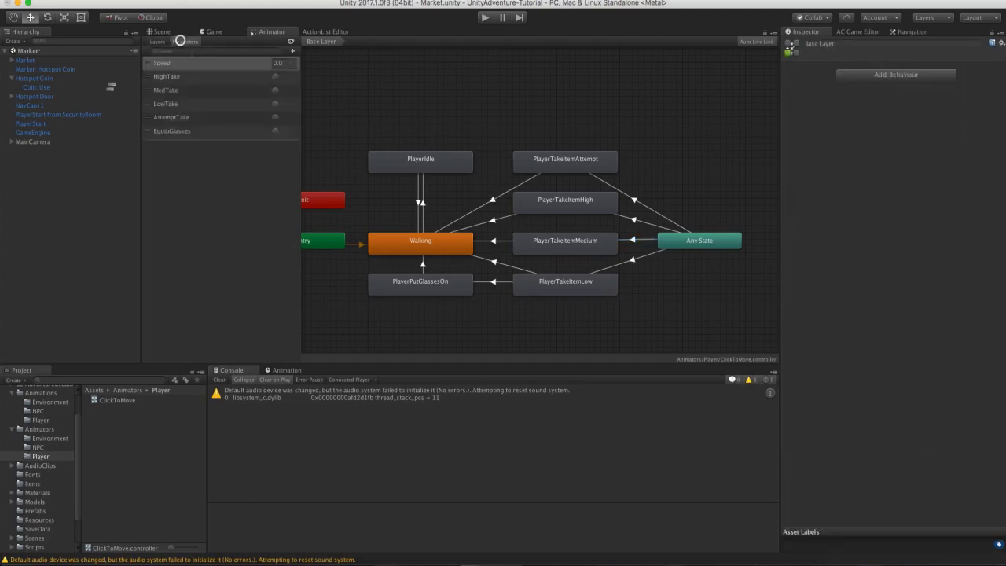
left_click(165, 90)
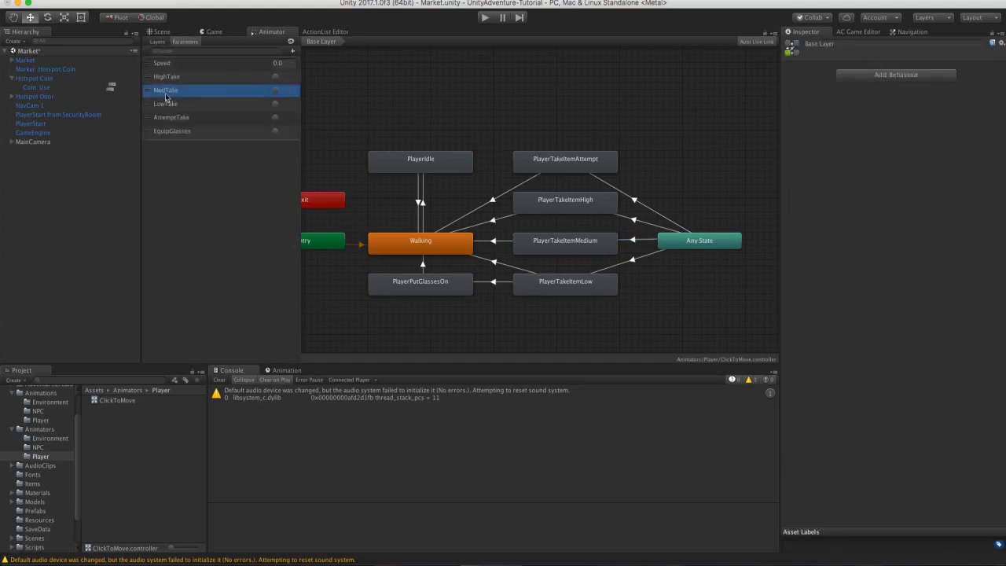
In the Coin: Use action list, make the Character: Animate action affect the MedTake parameter with parameter type Trigger.
left_click(321, 31)
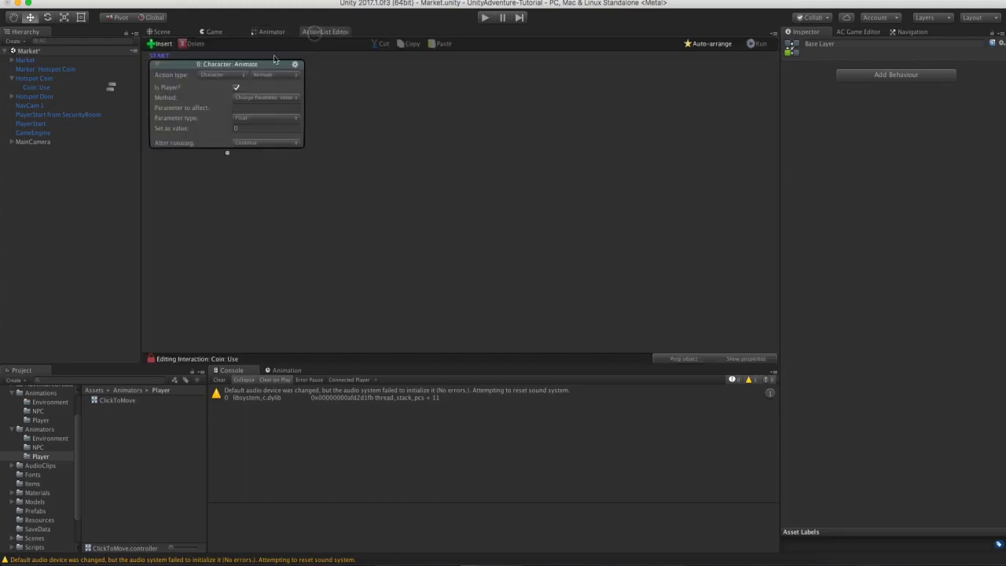
left_click(263, 107)
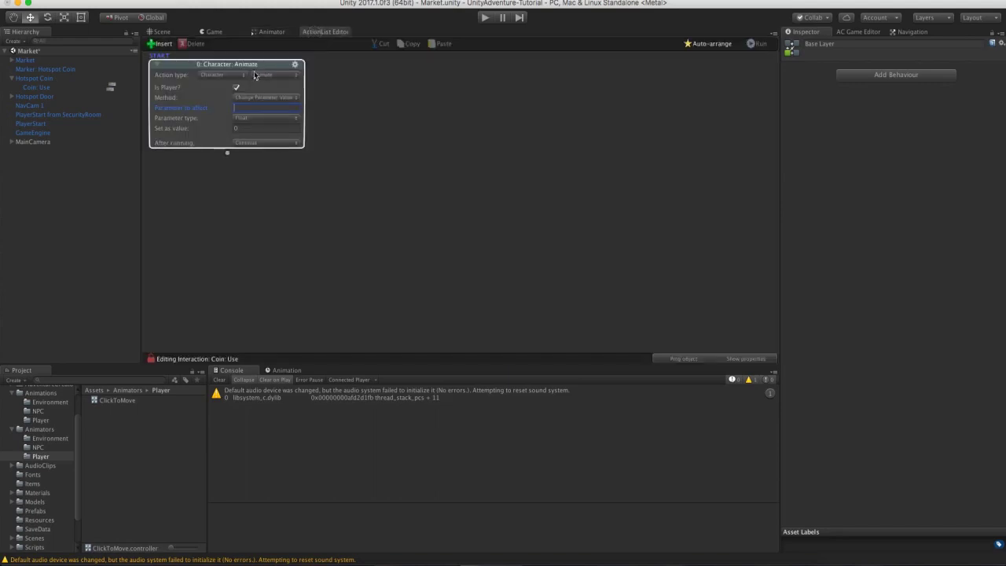
type("MedTake")
left_click(260, 117)
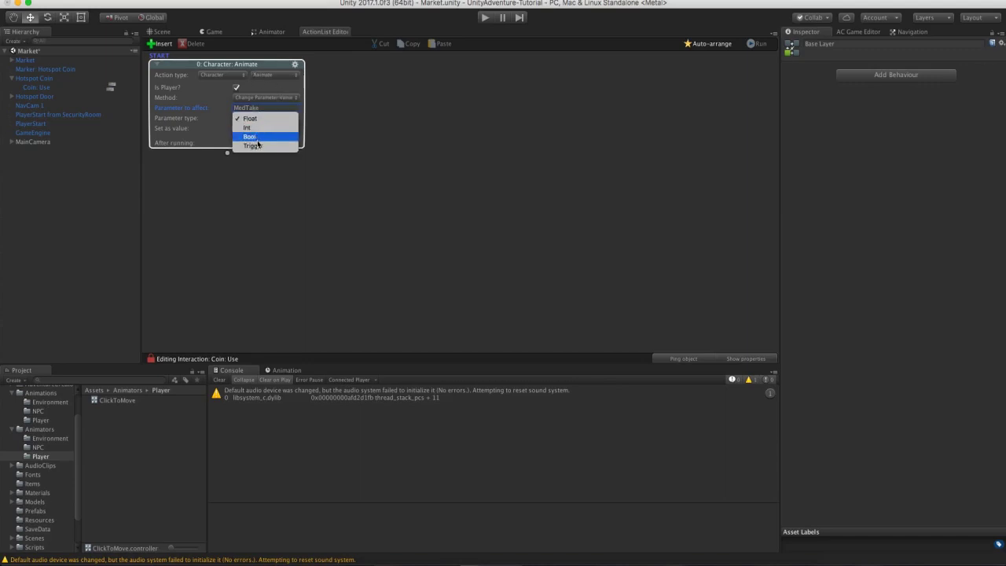
left_click(259, 143)
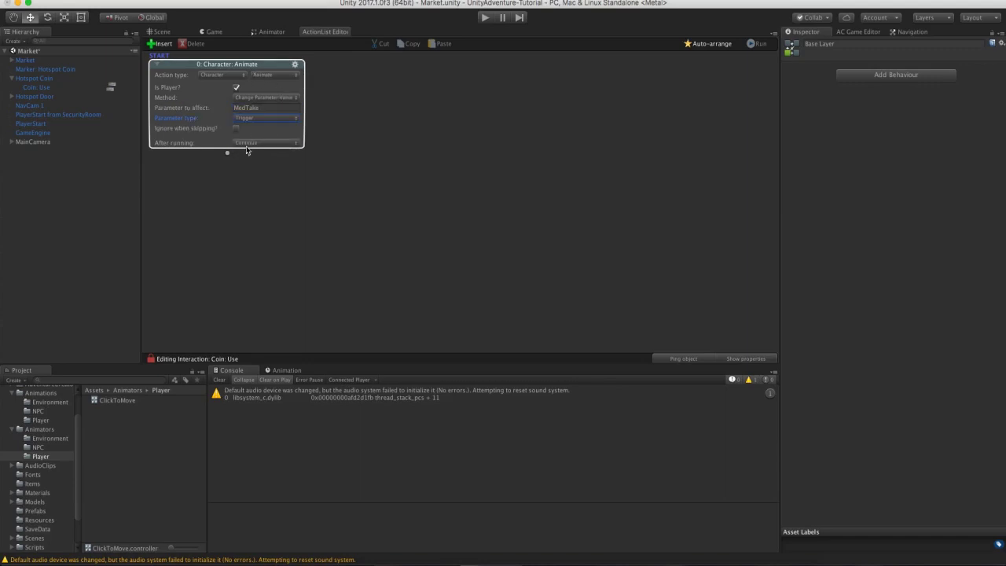
Add an Engine: Wait action after Character: Animate, set its wait time to 0.5 s and place it just beneath.
left_click_drag(229, 154, 231, 173)
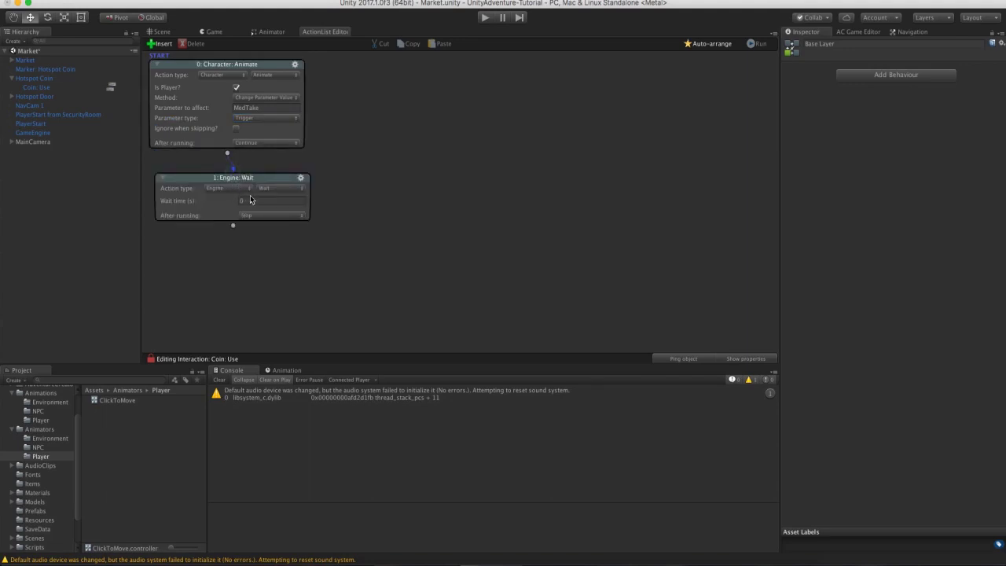
left_click(253, 201)
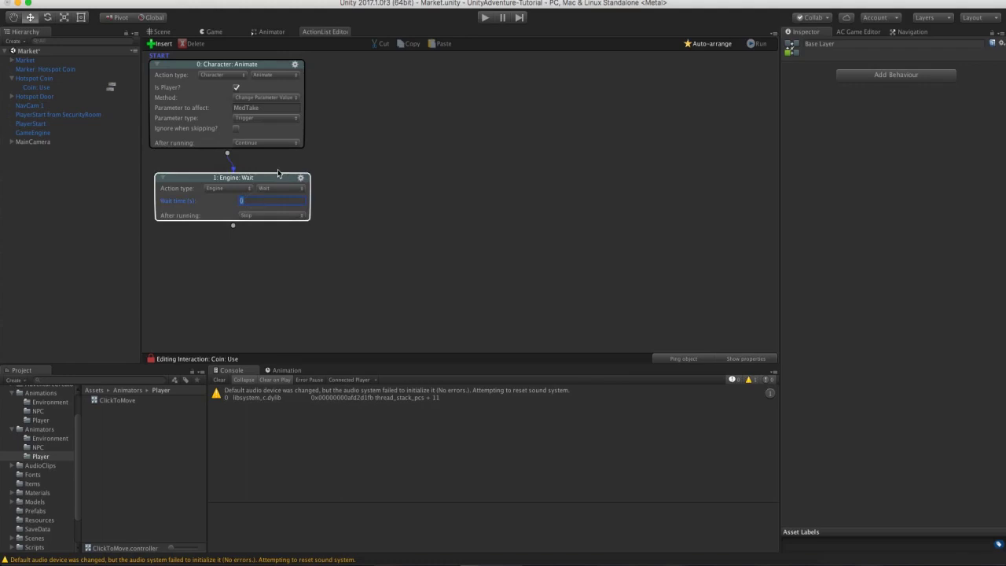
type("0.5")
left_click_drag(261, 178, 255, 174)
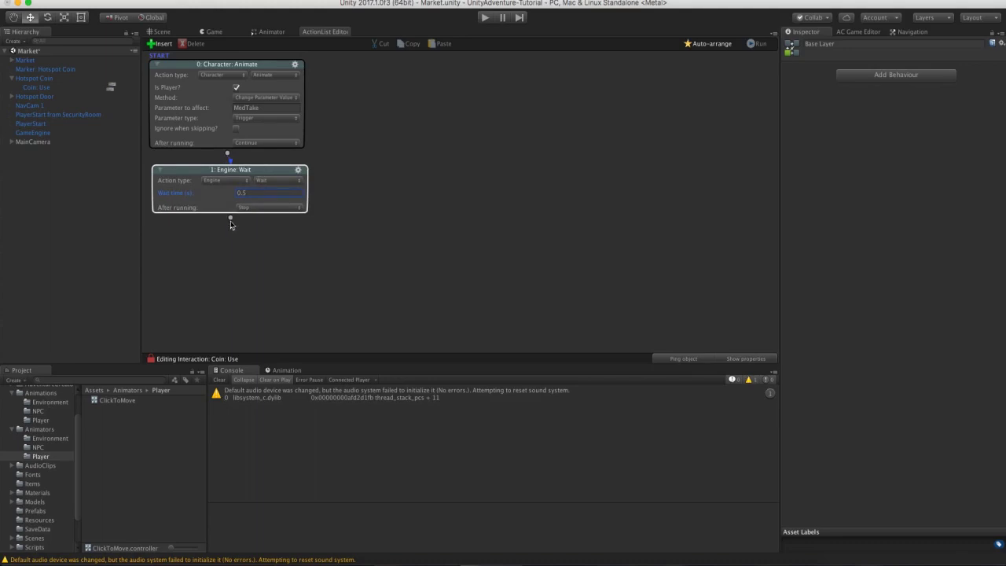
Add a Dialogue: Play speech action after the Wait action, set as a player line reading "Oh, a coin!".
left_click_drag(228, 219, 236, 242)
left_click(227, 255)
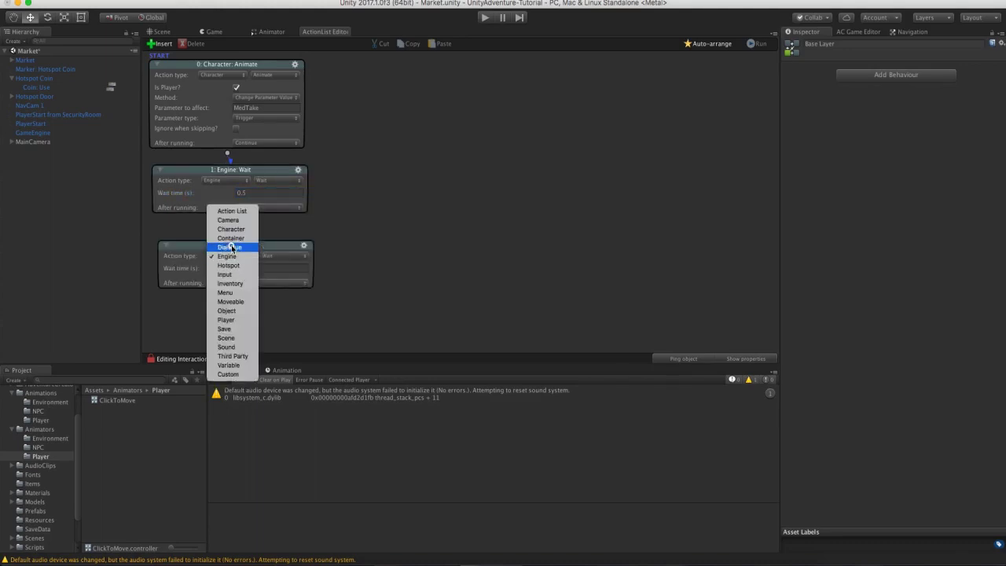
left_click(228, 245)
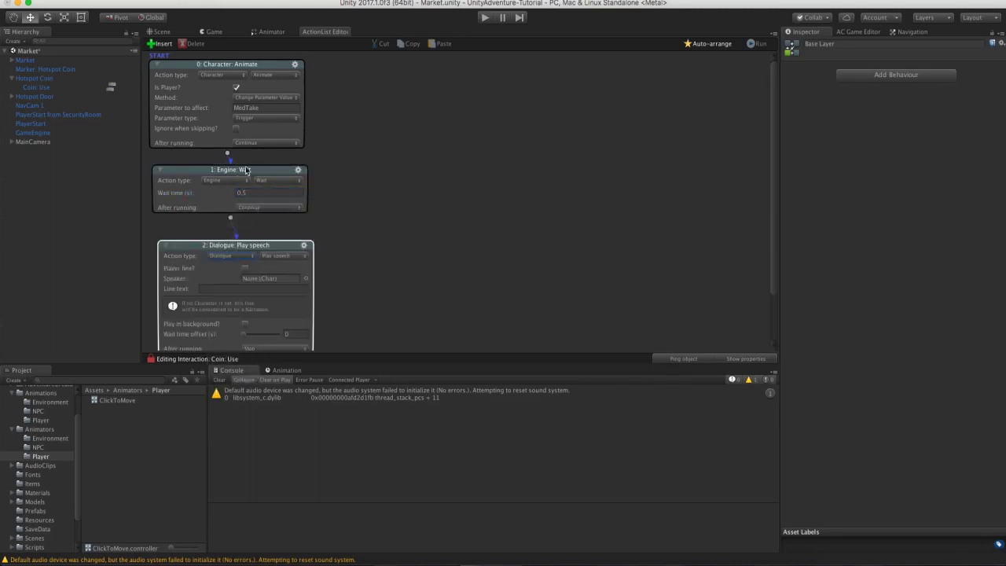
left_click_drag(242, 247, 241, 244)
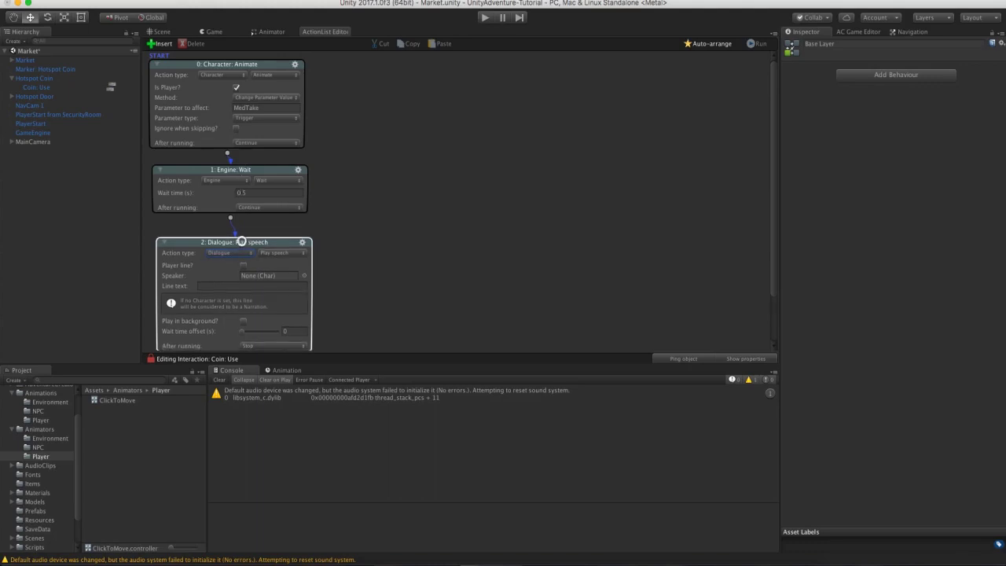
scroll(359, 239, "down", 3)
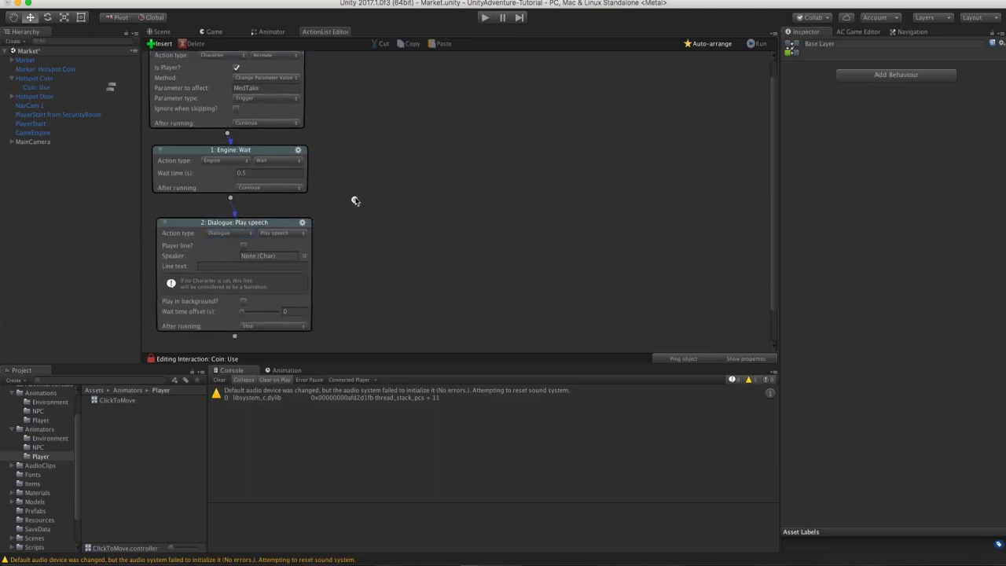
left_click_drag(248, 192, 244, 190)
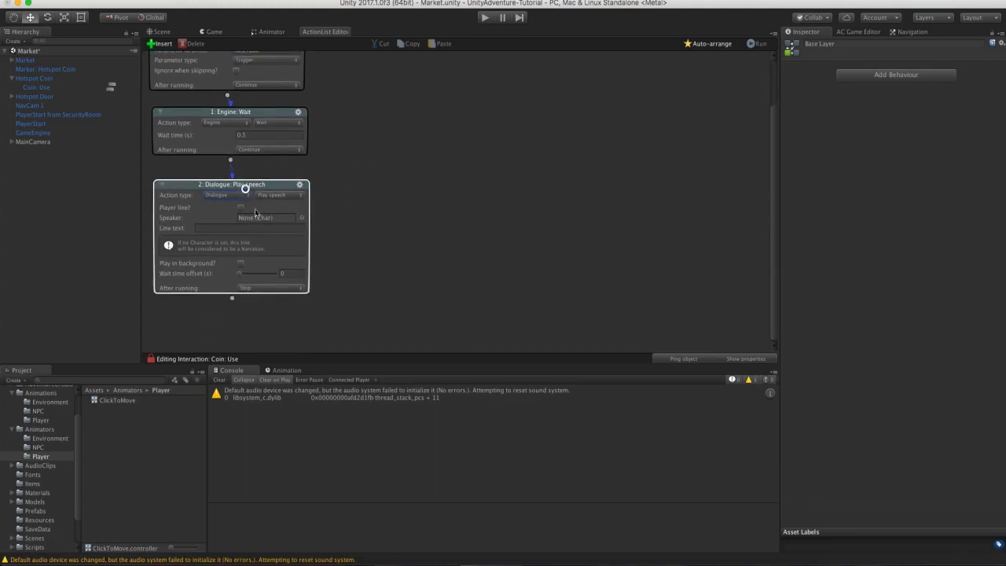
left_click(241, 208)
left_click(228, 218)
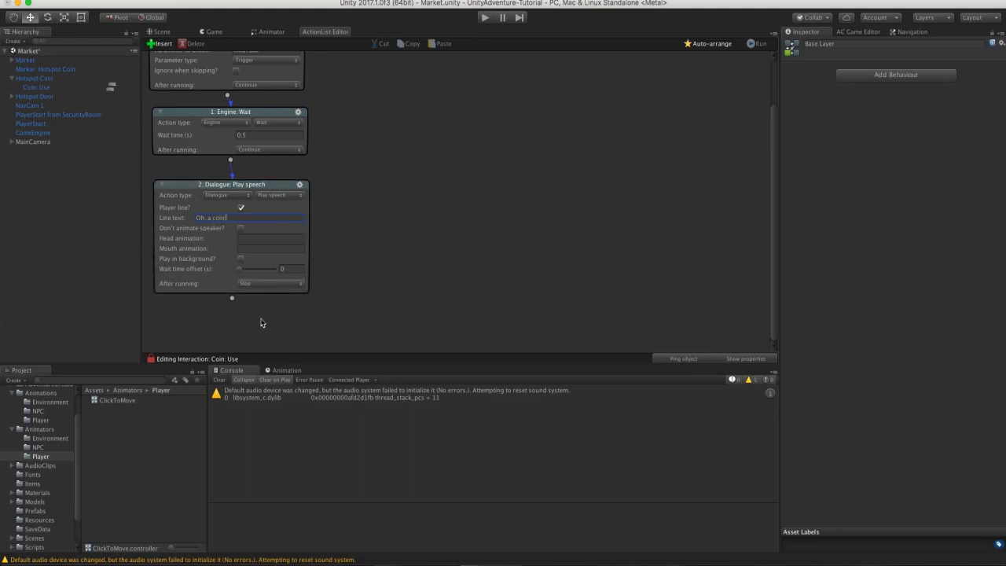
Chain a Hotspot: Enable or disable action after the Play speech action.
left_click_drag(232, 298, 236, 318)
scroll(348, 209, "down", 3)
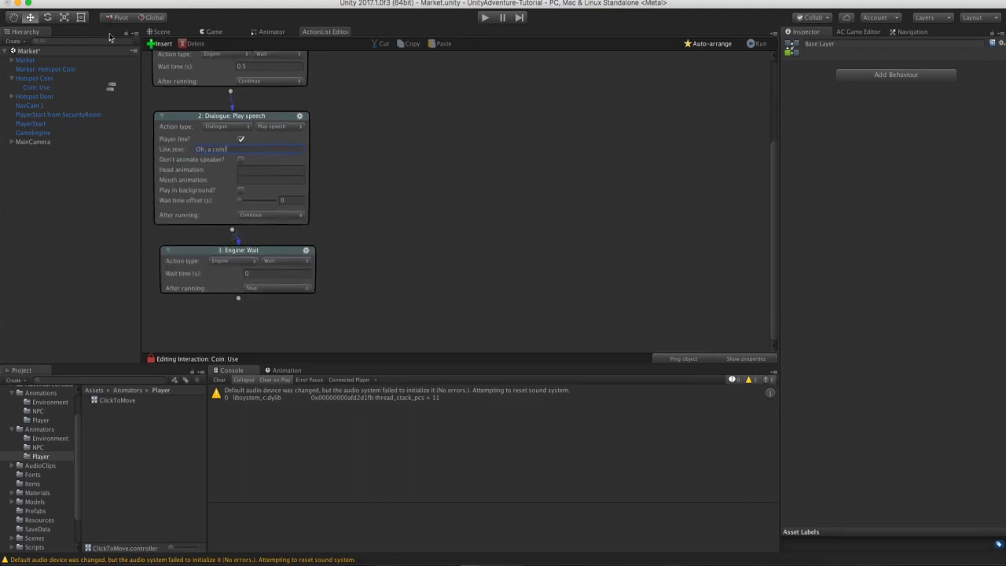
left_click(157, 31)
left_click(315, 32)
left_click(220, 264)
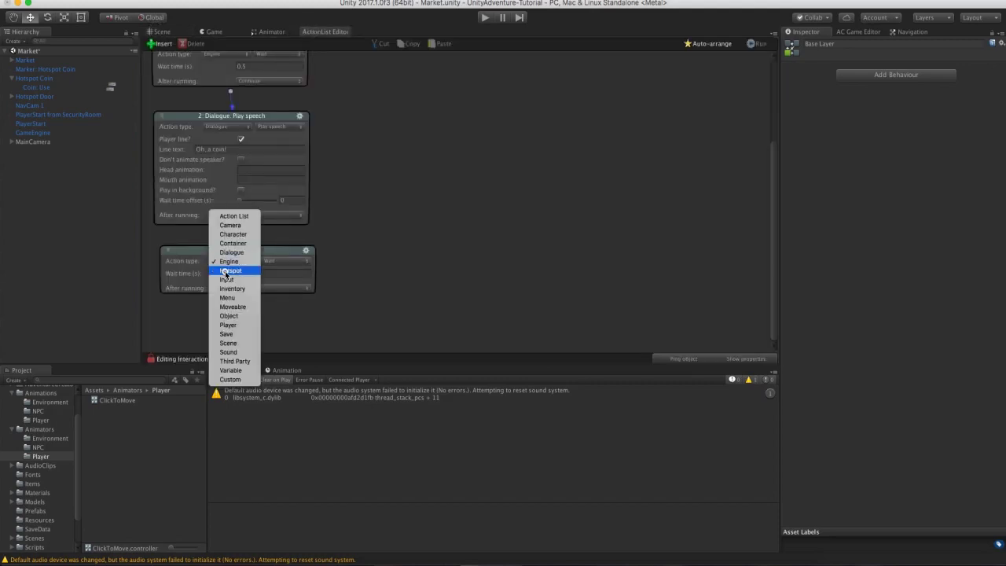
left_click(226, 271)
left_click(284, 275)
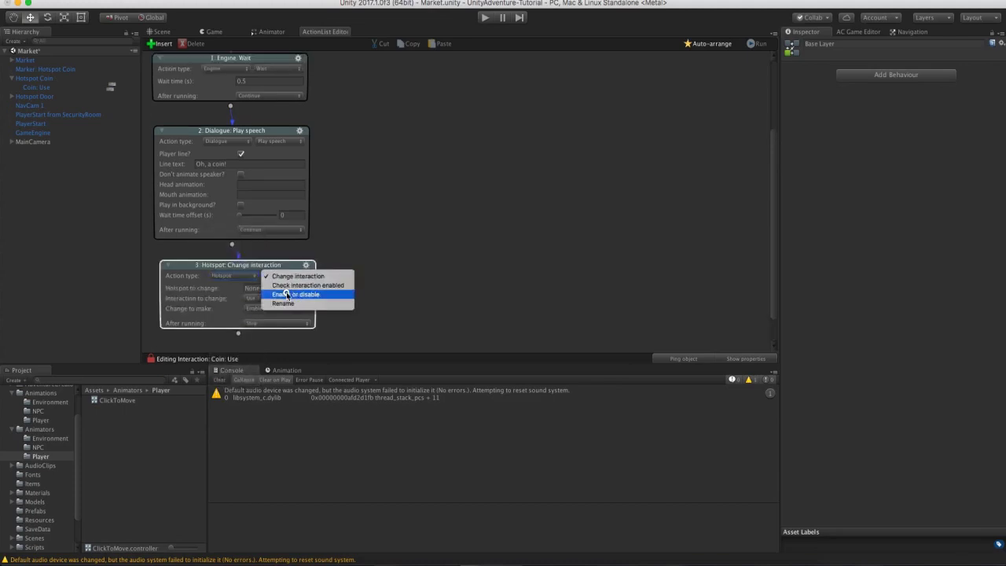
left_click(286, 294)
Set the hotspot action to affect Hotspot Coin with the change Disable.
scroll(361, 282, "down", 2)
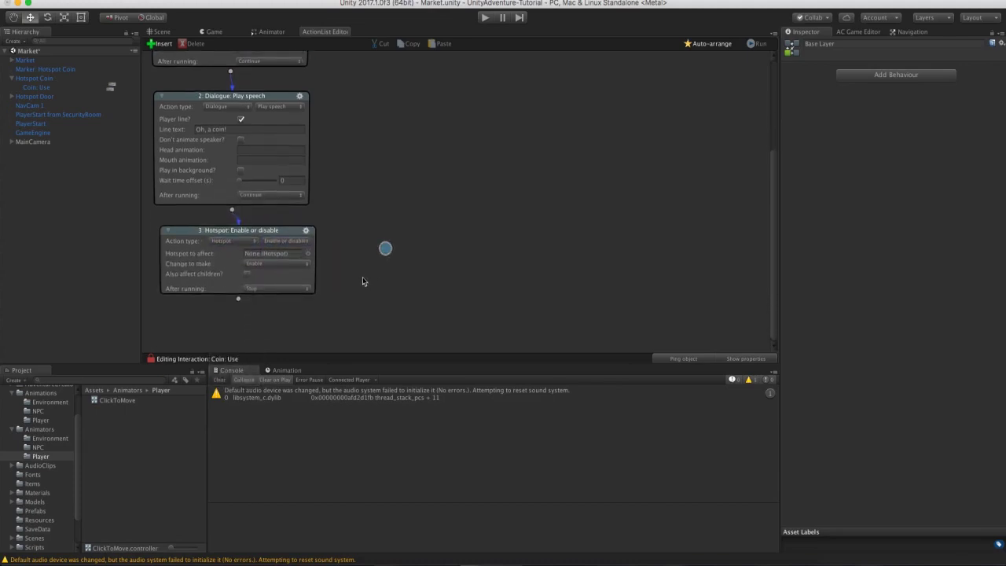
left_click(308, 255)
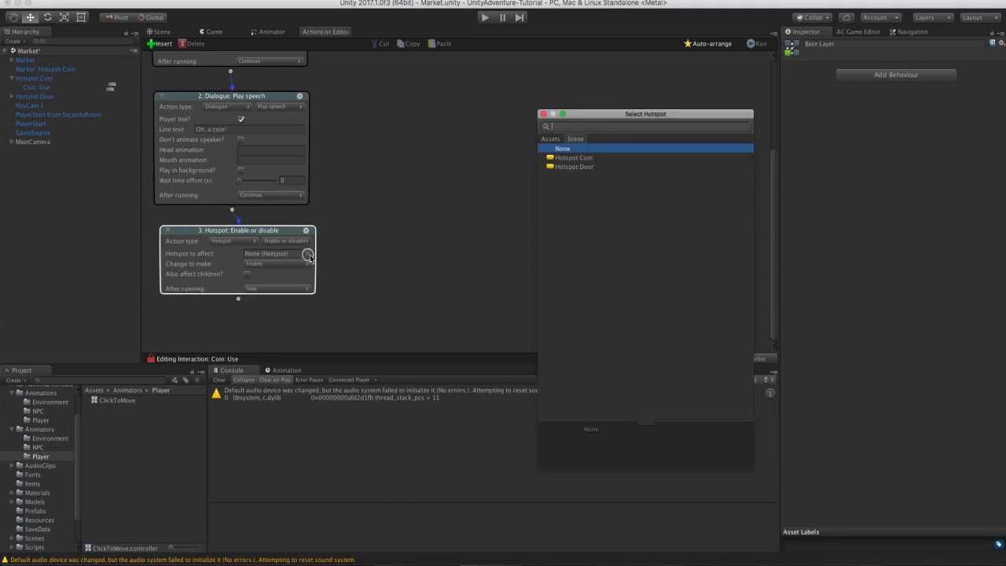
double_click(590, 158)
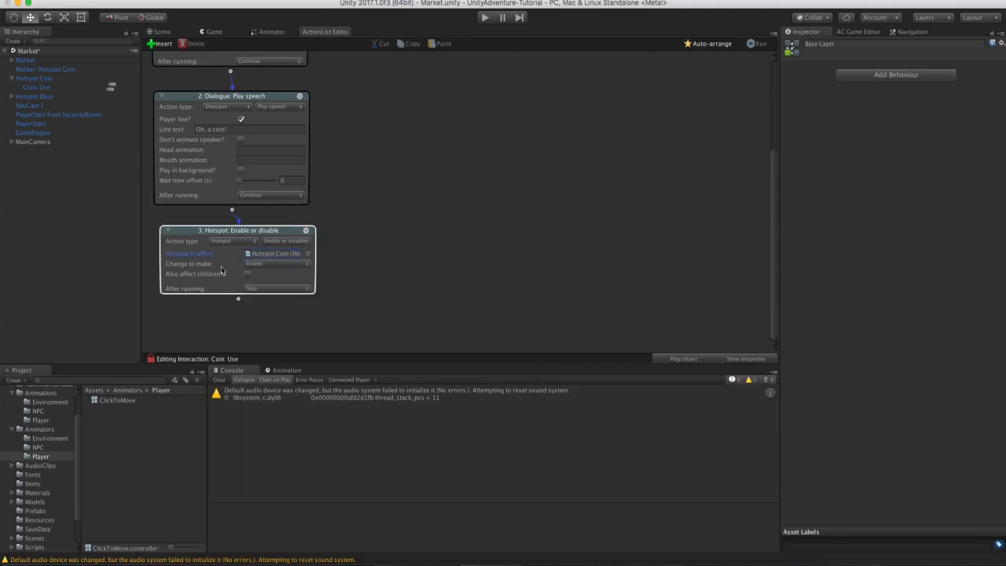
left_click(277, 264)
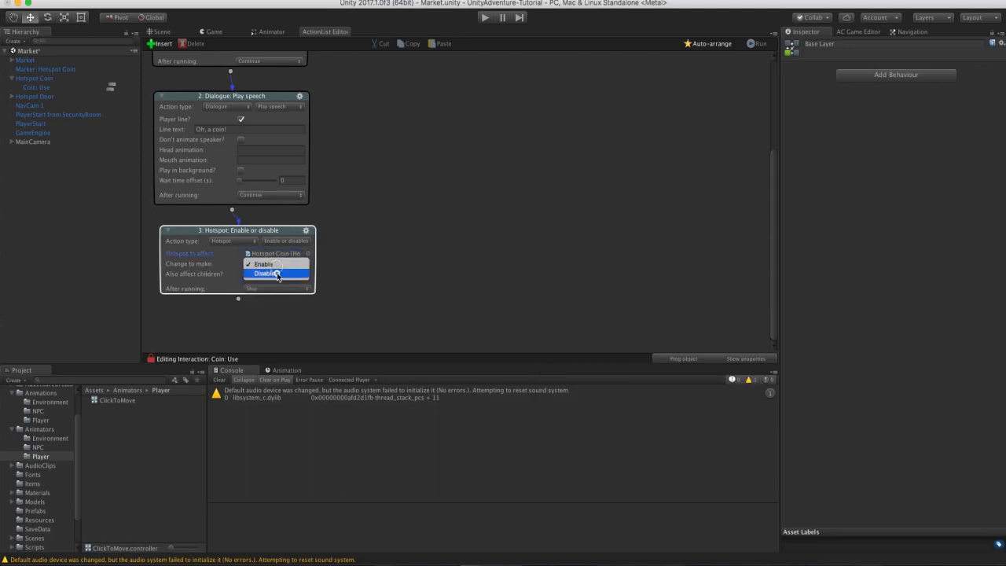
left_click(276, 274)
left_click(367, 160)
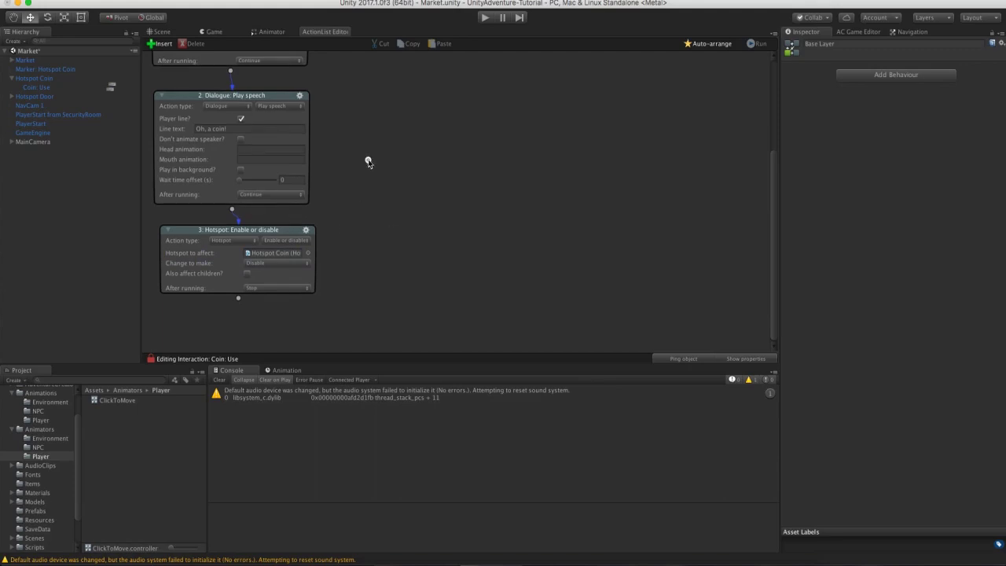
Chain an Object: Visibility action after the hotspot disabling action.
left_click(163, 31)
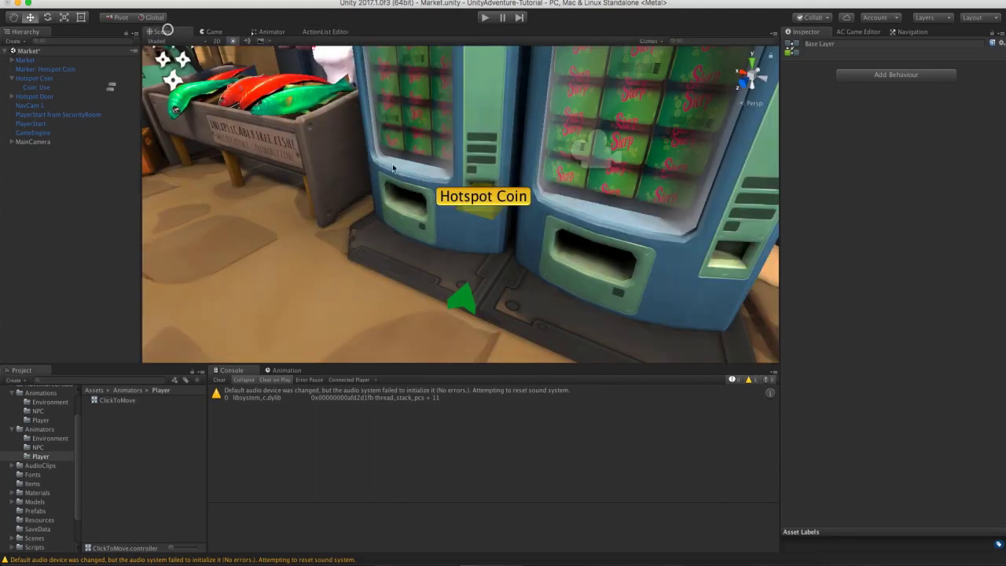
left_click(317, 33)
left_click(241, 303)
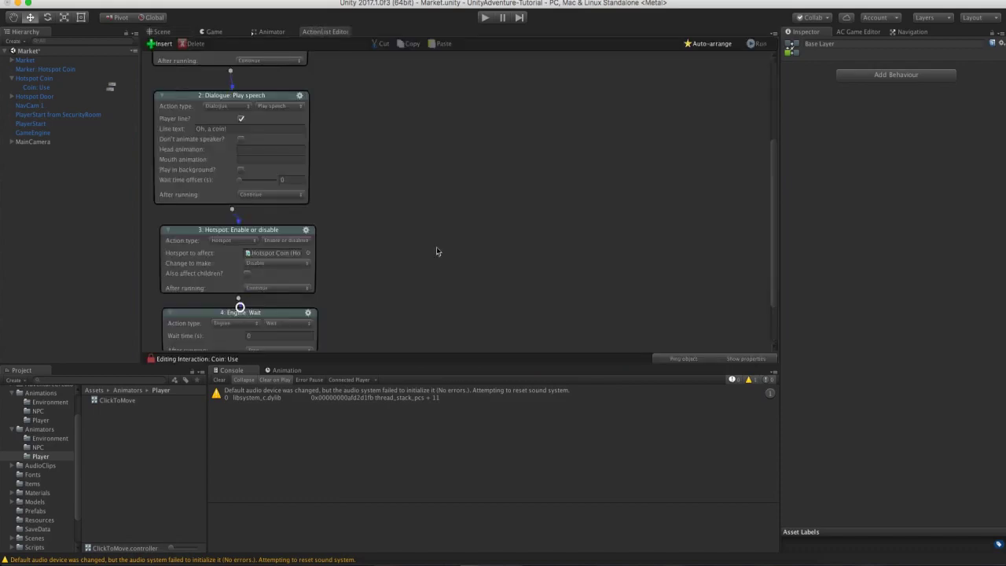
scroll(436, 247, "down", 2)
left_click(232, 260)
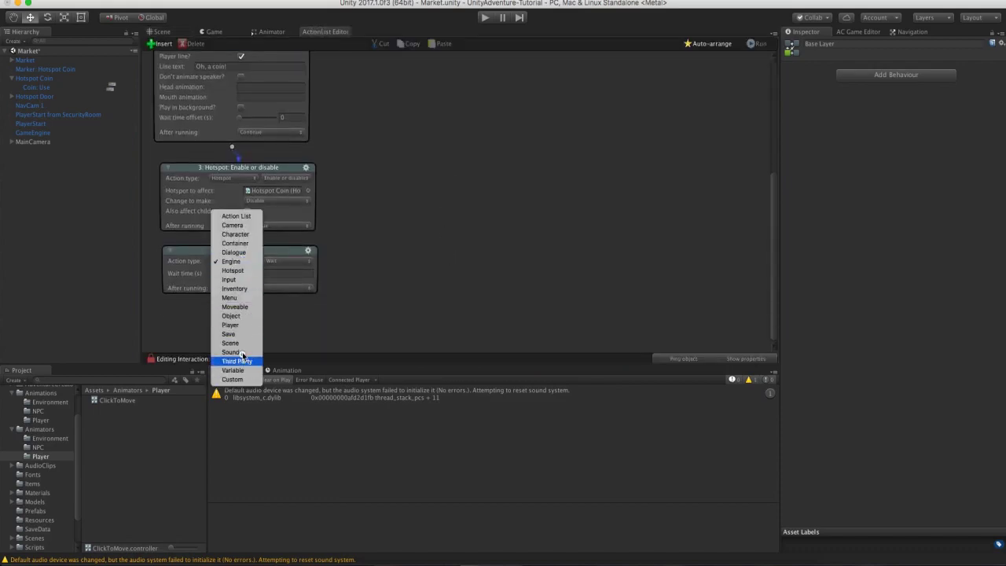
left_click(231, 315)
left_click(281, 276)
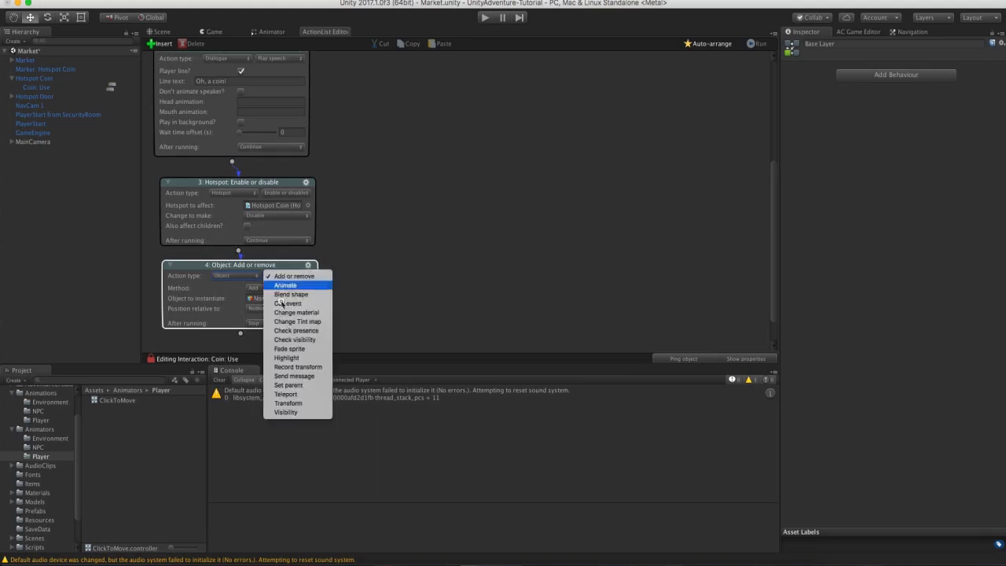
left_click(285, 412)
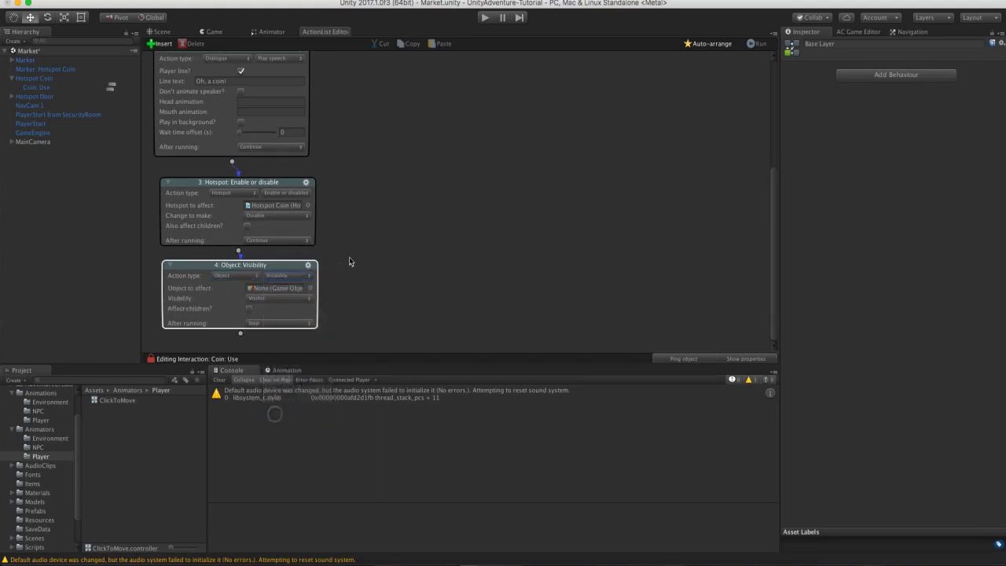
Assign the Market's Coin object to the Visibility action and set its visibility to Invisible.
left_click(11, 60)
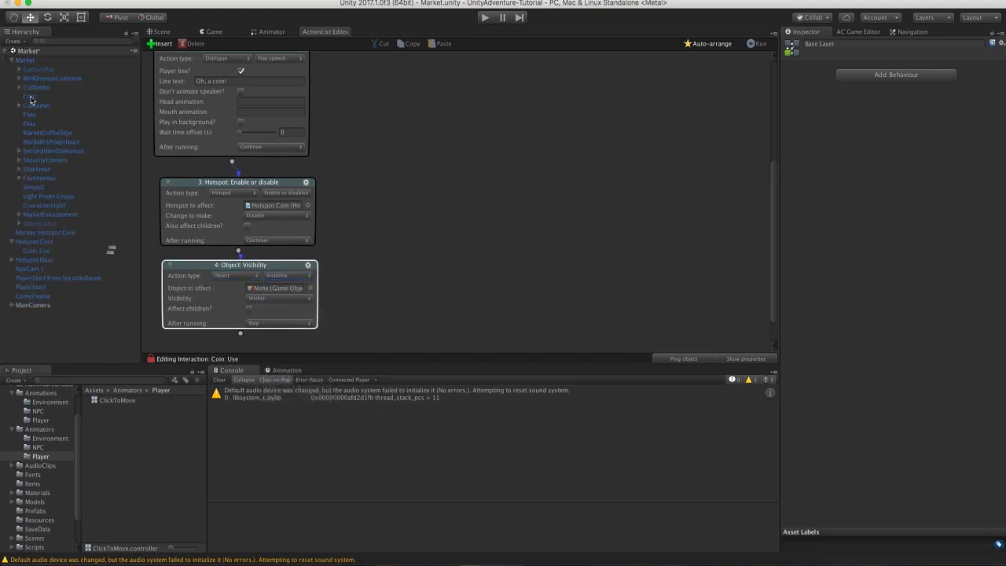
left_click_drag(31, 100, 273, 288)
left_click(279, 299)
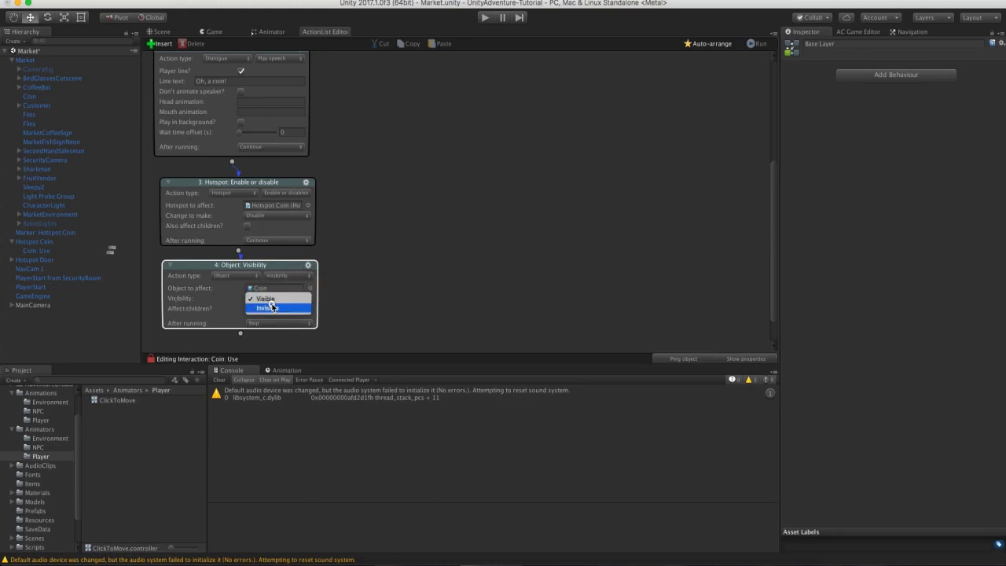
left_click(271, 306)
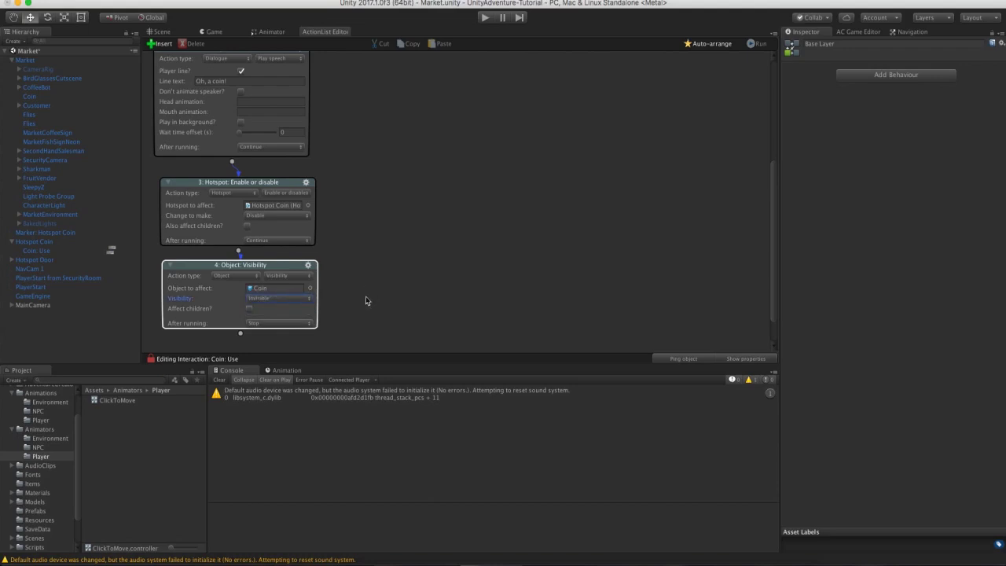
Chain an Inventory: Add or remove action after the Visibility action, with Coin as the item to add.
scroll(368, 296, "down", 2)
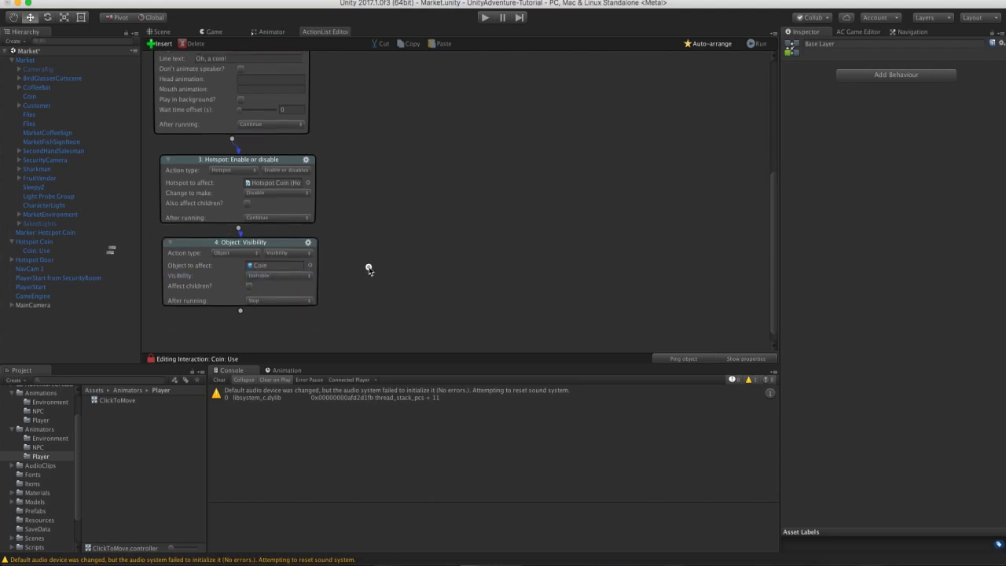
left_click(240, 299)
middle_click_drag(348, 316, 362, 258)
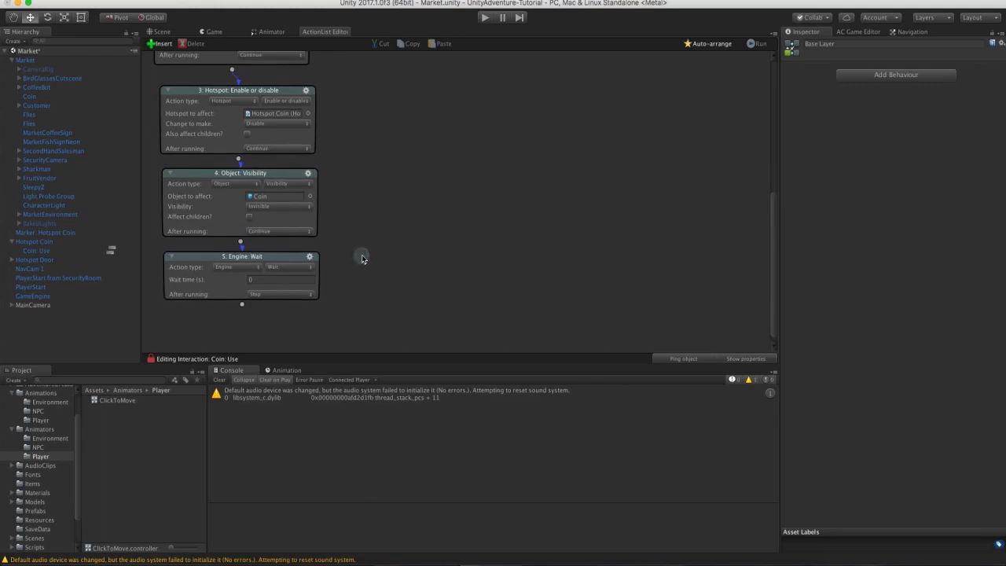
left_click(253, 268)
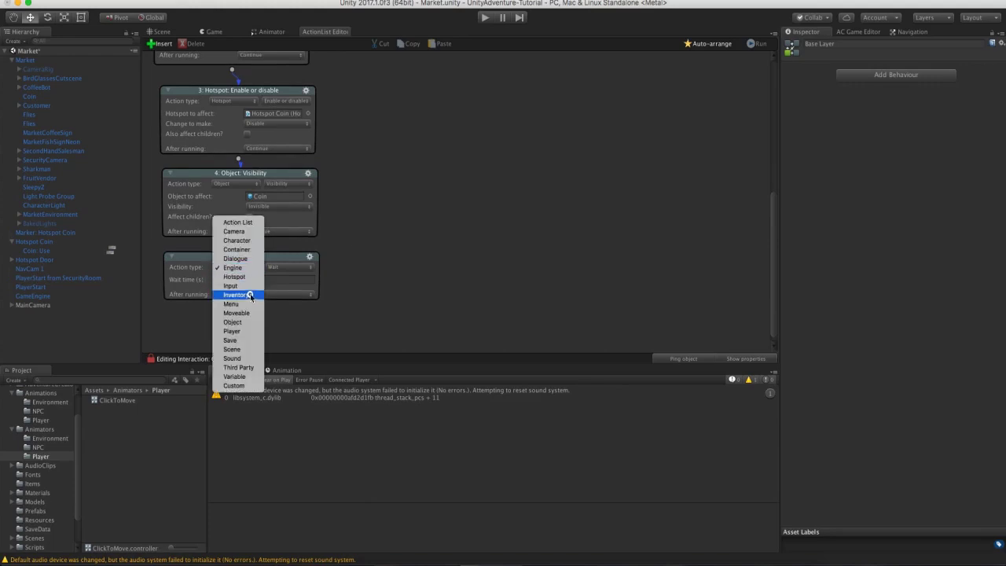
left_click(251, 296)
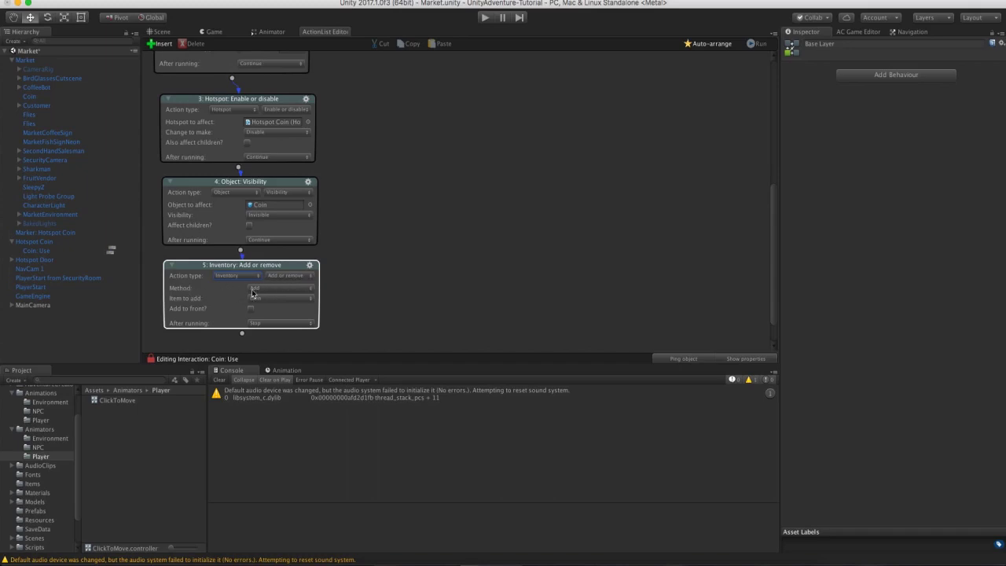
left_click(264, 298)
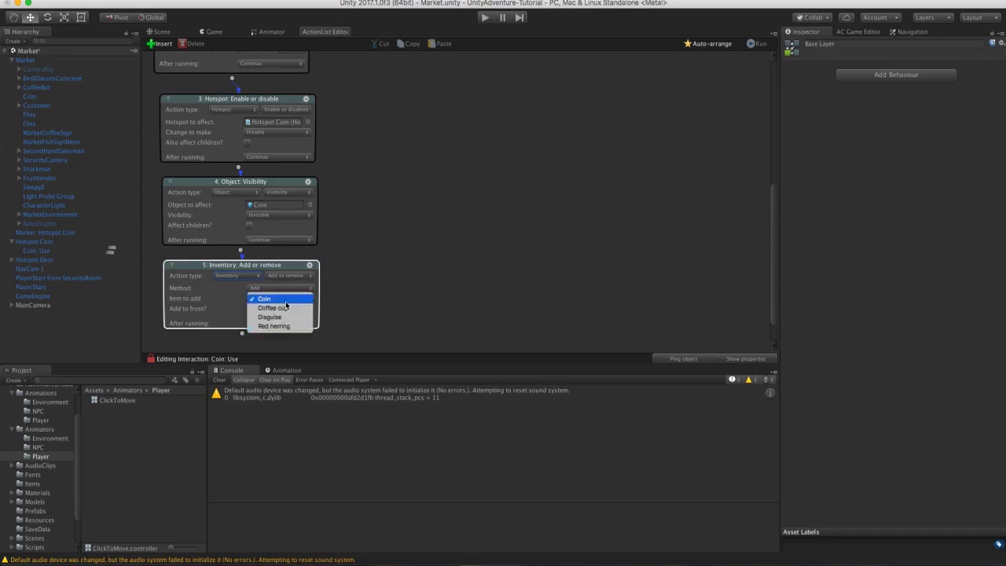
left_click(223, 297)
Chain an Engine: Wait action after the inventory action, with a wait time of 0.5 seconds.
scroll(350, 287, "down", 1)
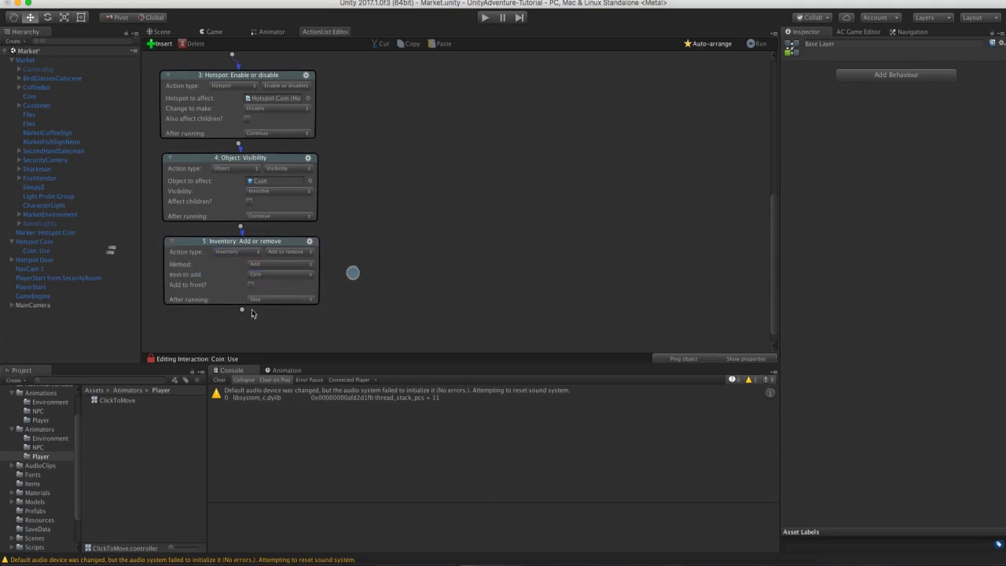
left_click(243, 312)
scroll(359, 260, "down", 3)
left_click(263, 298)
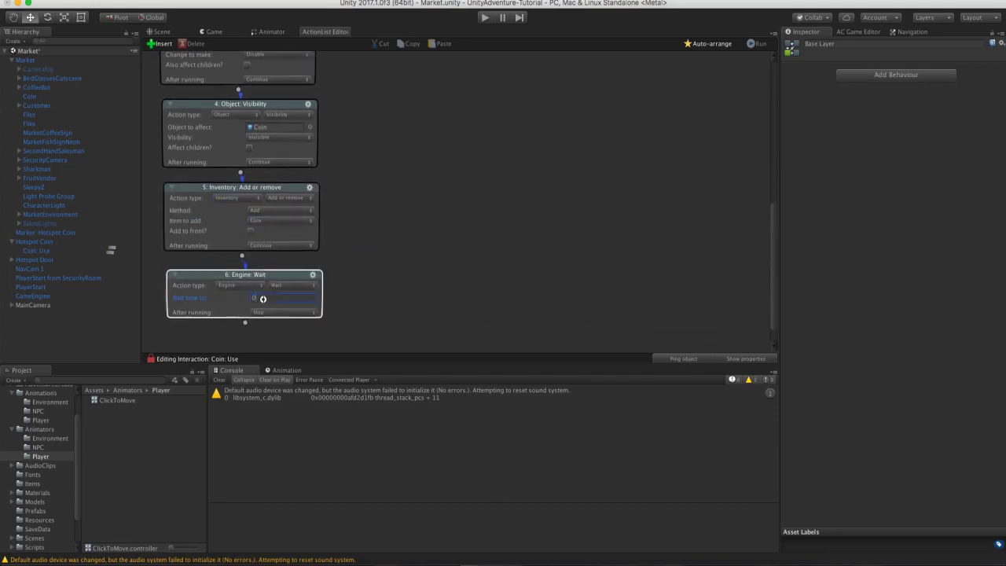
type(".5")
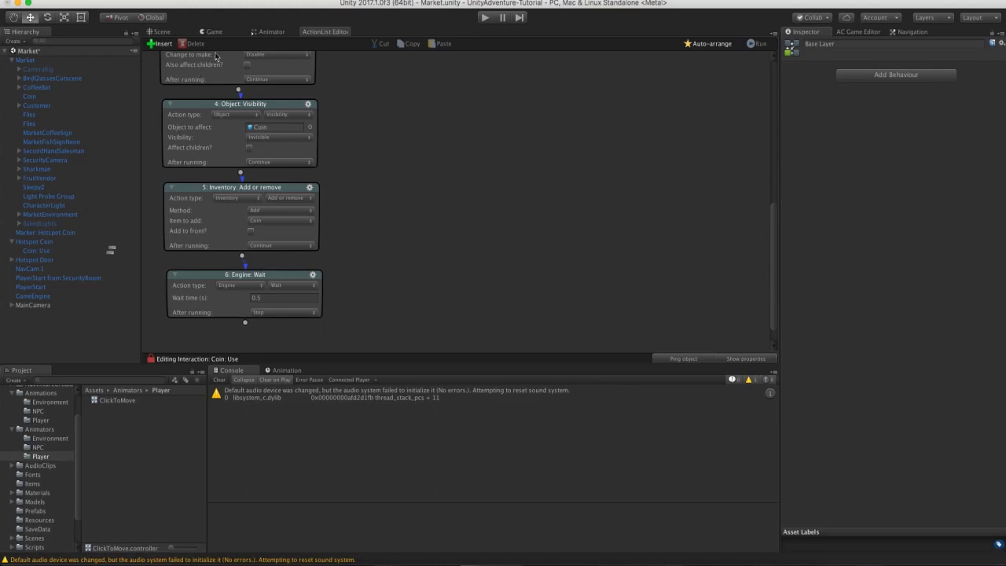
Play-test the scene by picking up the coin at the vending machine and walking away, and stop the game.
left_click(214, 31)
left_click(168, 32)
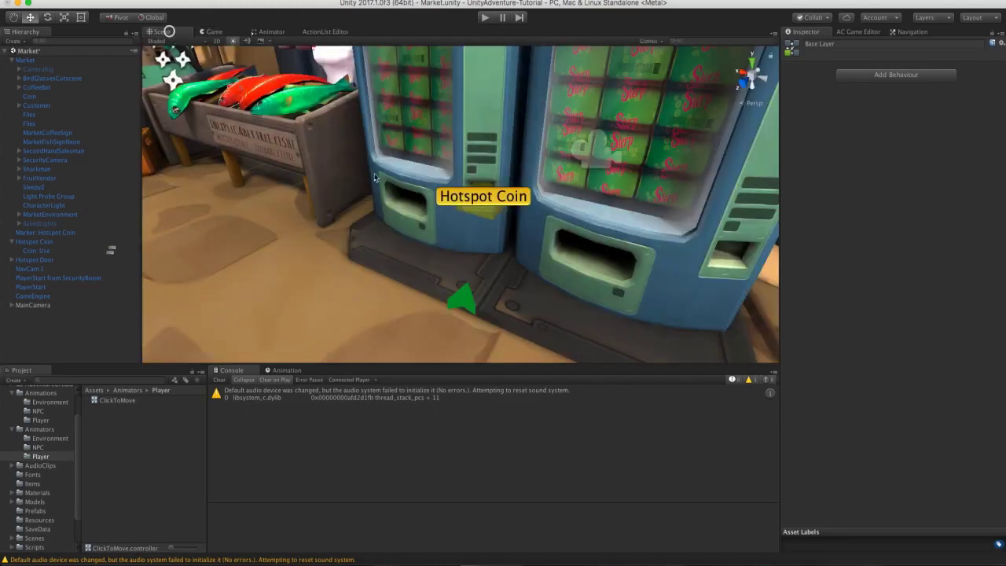
left_click(486, 18)
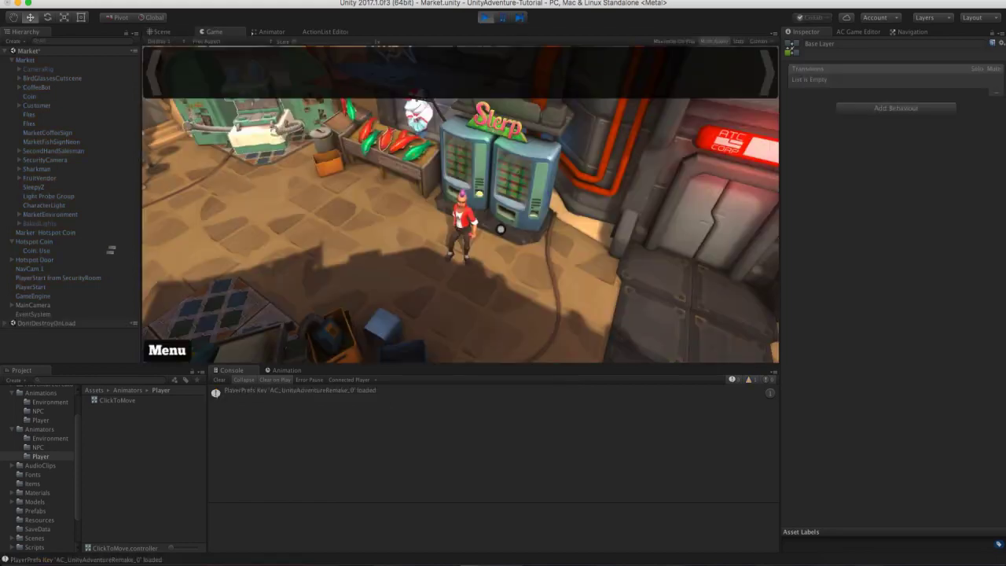
left_click(480, 196)
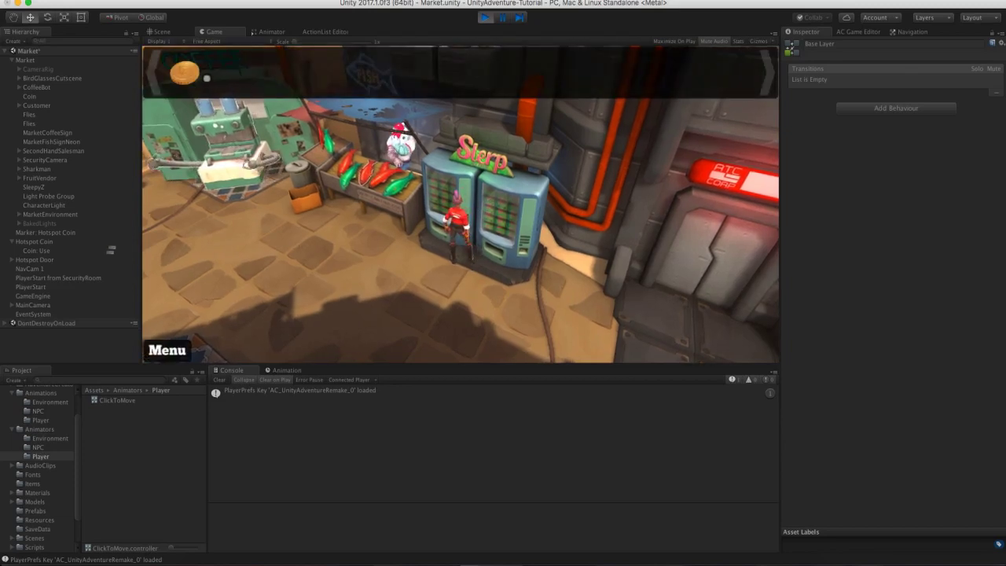
left_click(434, 296)
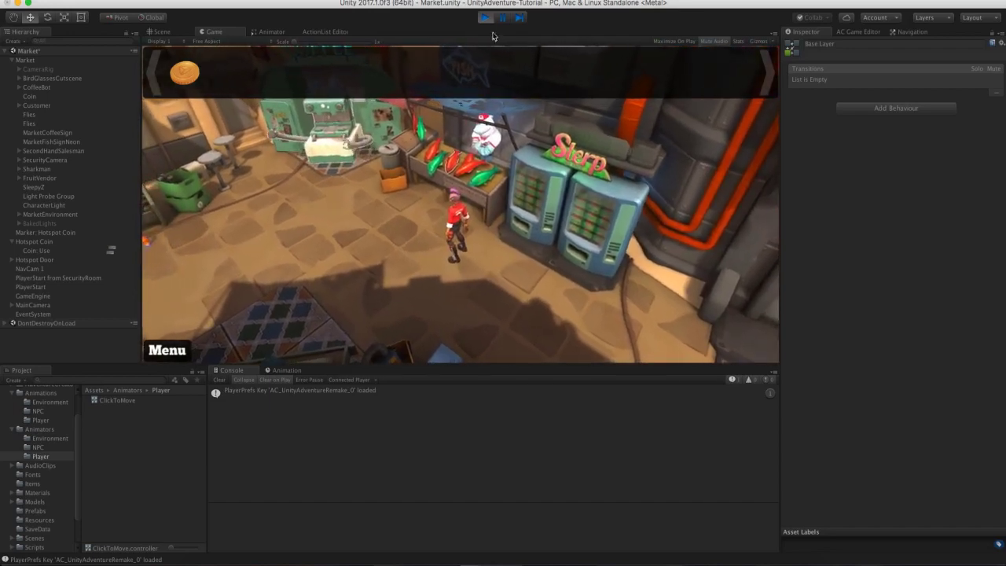
left_click(484, 17)
scroll(608, 77, "down", 5)
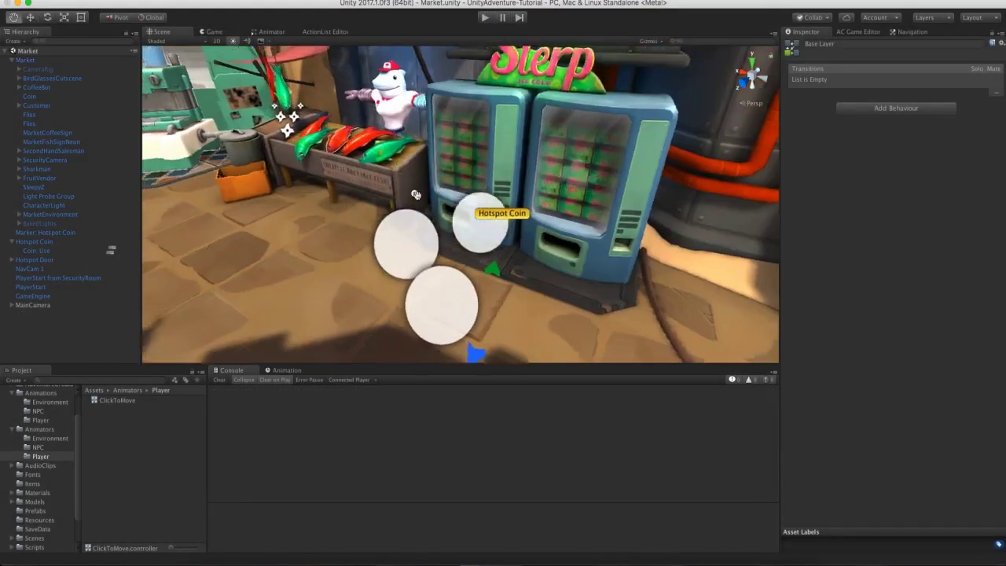
Add a new Hotspot positioned over the selected Fish mesh of the market's fish stall.
left_click_drag(419, 197, 422, 236, "alt")
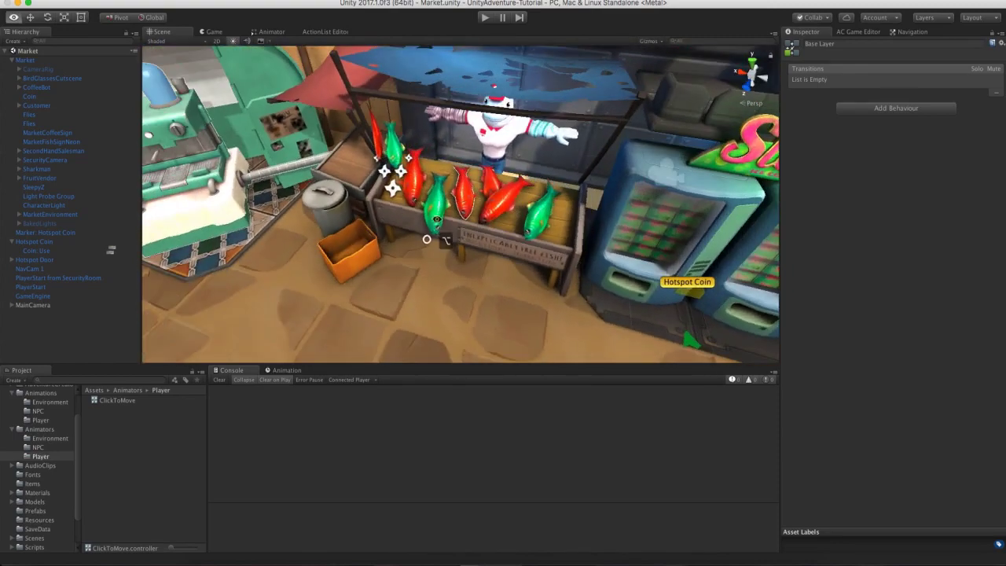
mouse_move(443, 195)
left_mouse_down("alt")
mouse_move(450, 203)
mouse_move(441, 194)
left_mouse_up("alt")
left_click(450, 225)
left_click(450, 225)
left_click(451, 226)
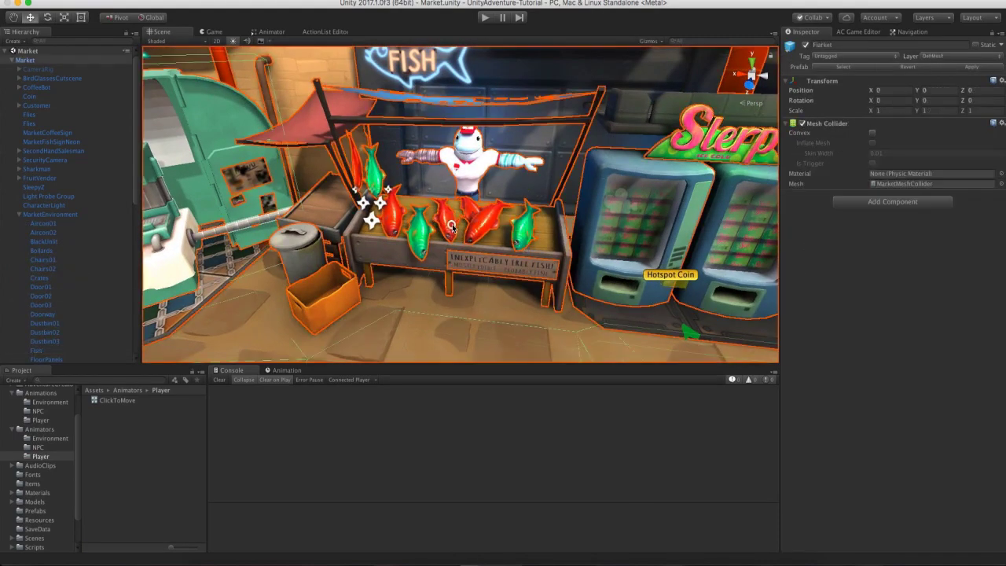
left_click(452, 228)
left_click_drag(452, 228, 431, 224, "alt")
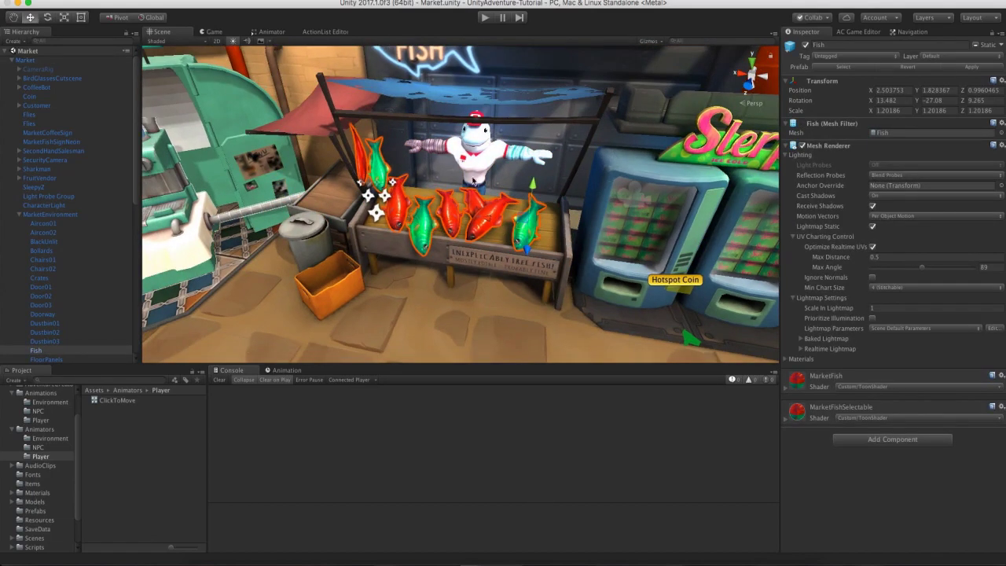
mouse_move(466, 203)
left_mouse_down("alt")
mouse_move(483, 218)
mouse_move(466, 211)
left_mouse_up("alt")
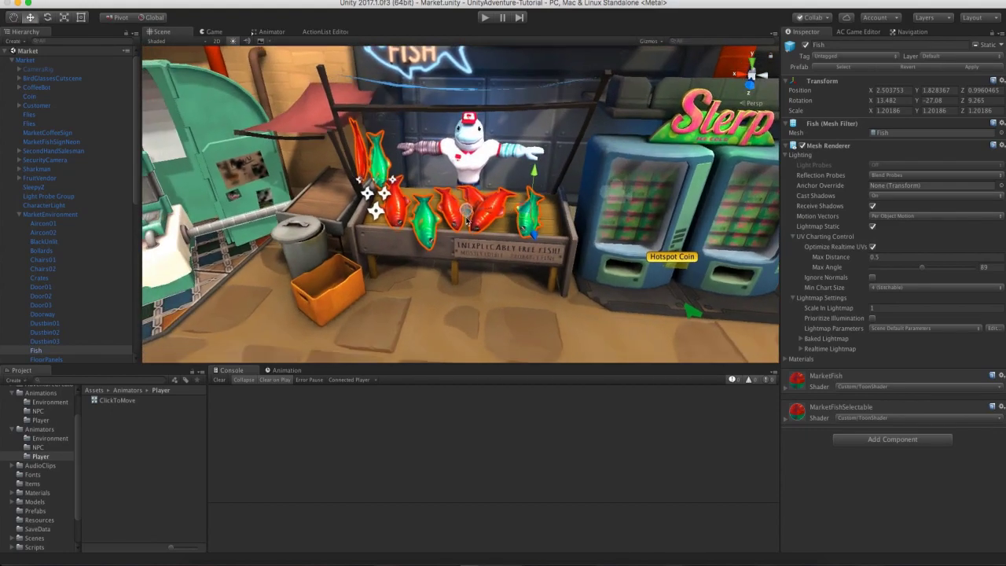
left_click(845, 32)
left_click(902, 374)
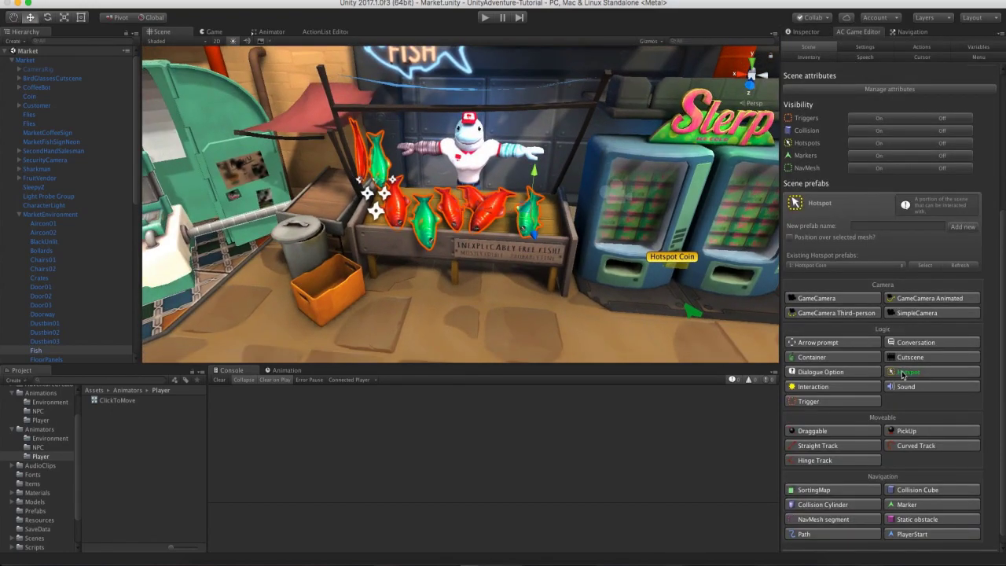
left_click(789, 236)
left_click(962, 227)
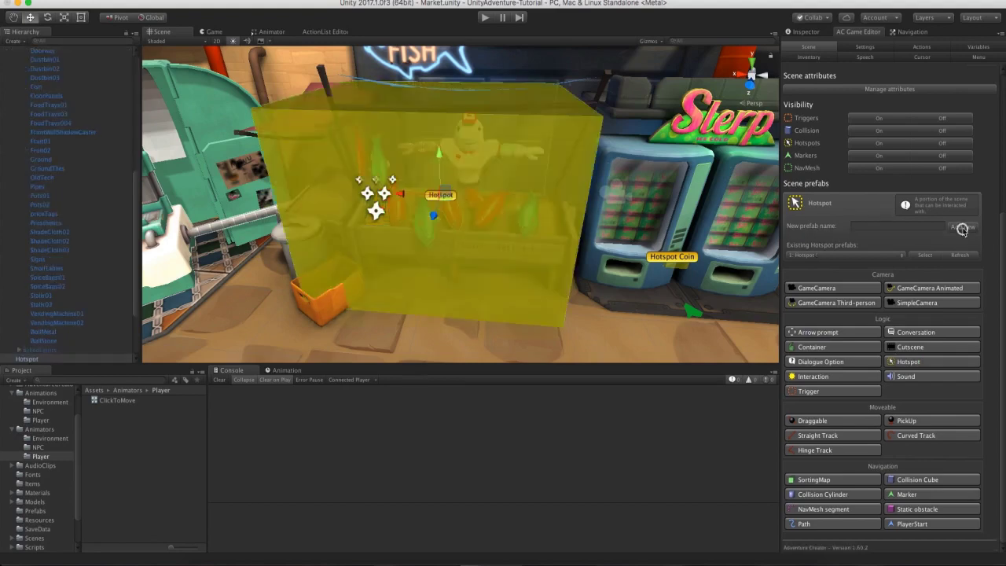
Shrink, move and rotate the new hotspot over the middle fish on the stall, at about (3.70, 1.01, -1.95), scaled about 0.54 × 0.22 × 1.07.
key("r")
left_click_drag(438, 177, 347, 310)
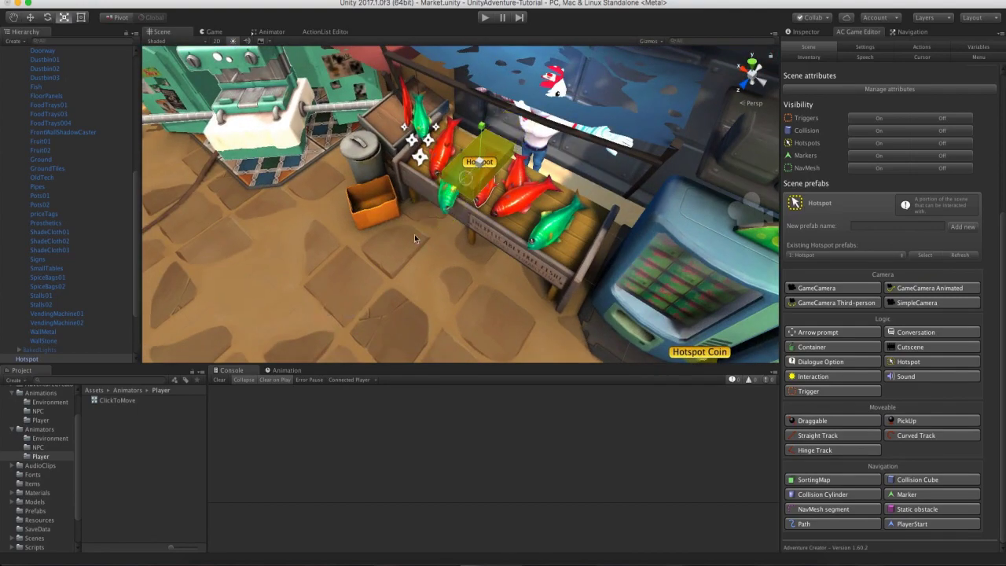
key("w")
left_click_drag(414, 234, 465, 236, "alt")
key("e")
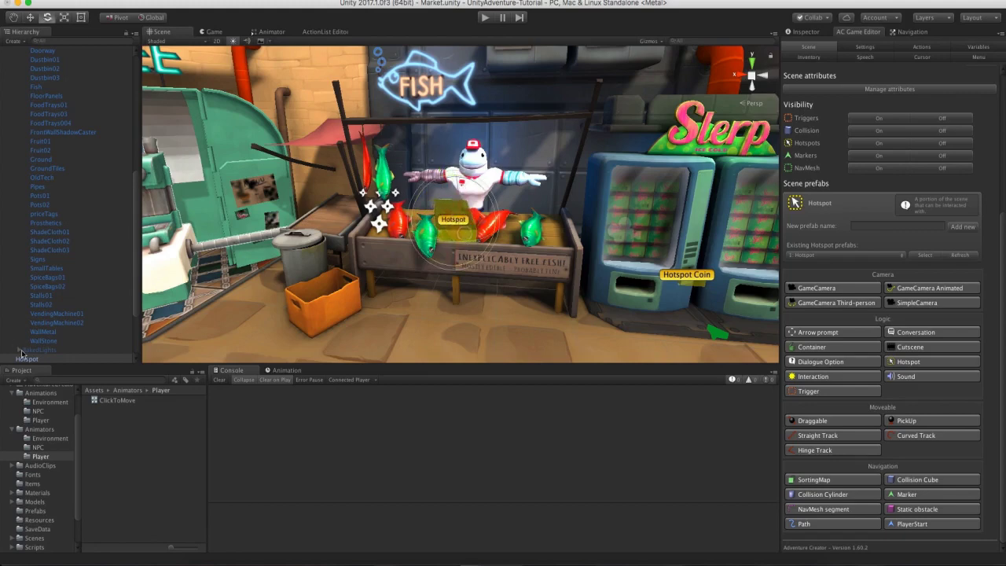
Collapse the Market group and rename the new hotspot as Hotspot Fish.
scroll(49, 126, "up", 5)
left_click(18, 147)
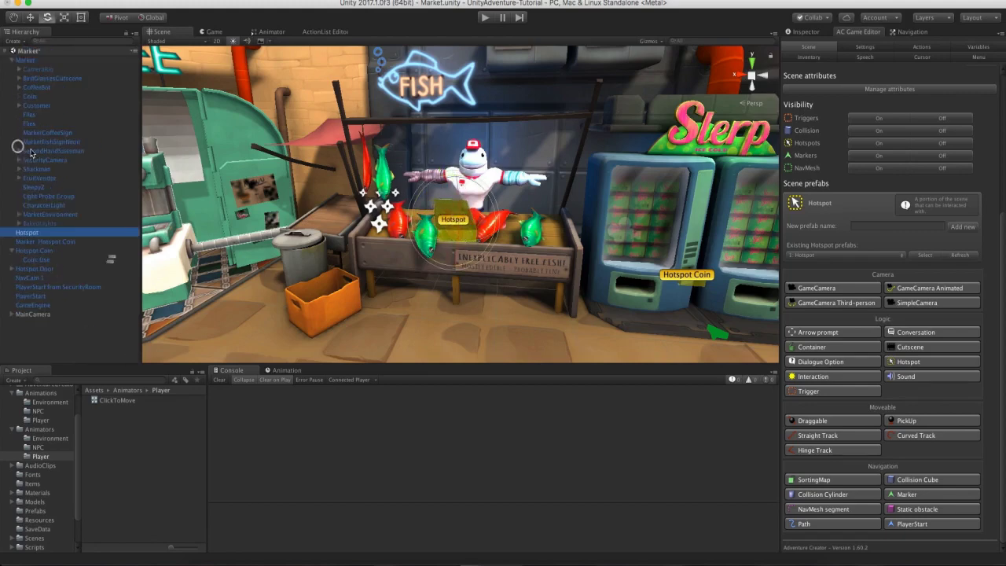
left_click(11, 59)
key("Return")
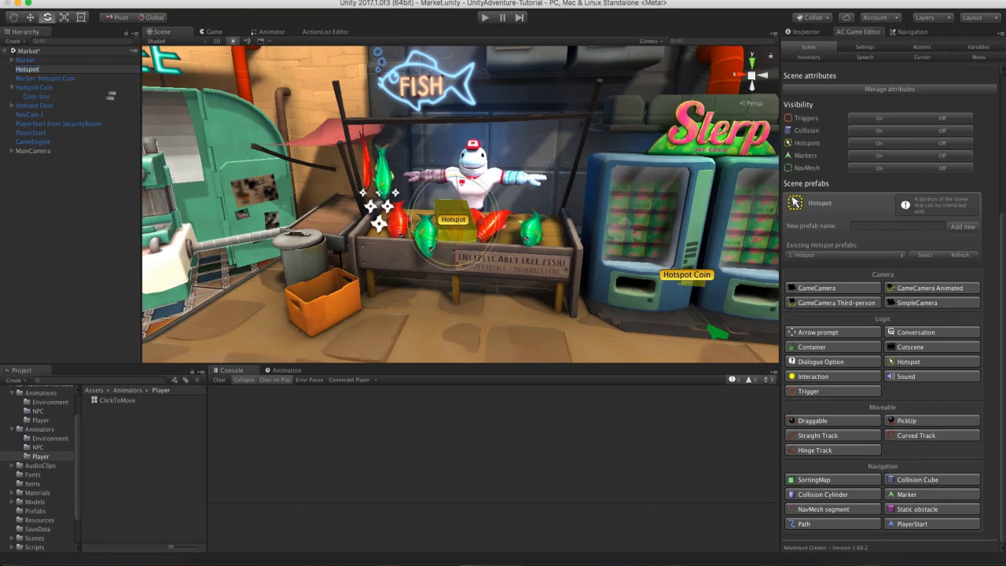
type("Fish")
key("Return")
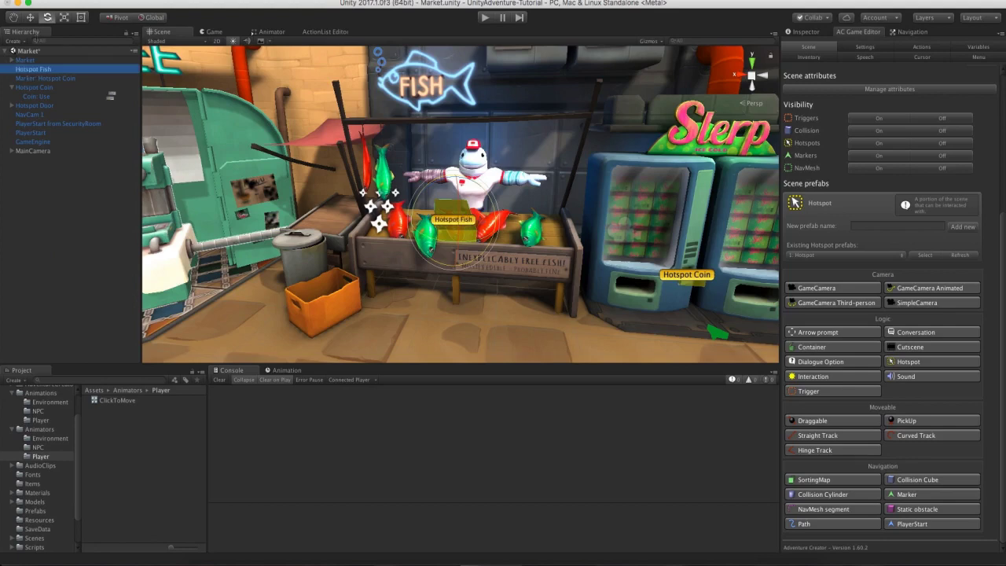
Label Hotspot Fish as Fish and add a Use interaction with Walk To Marker as its player action.
left_click(800, 32)
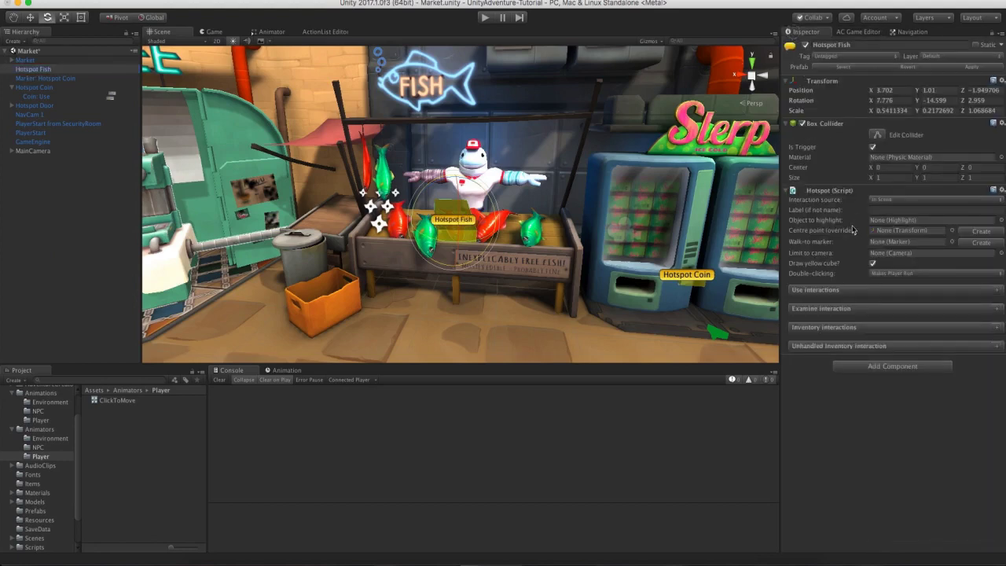
left_click(890, 208)
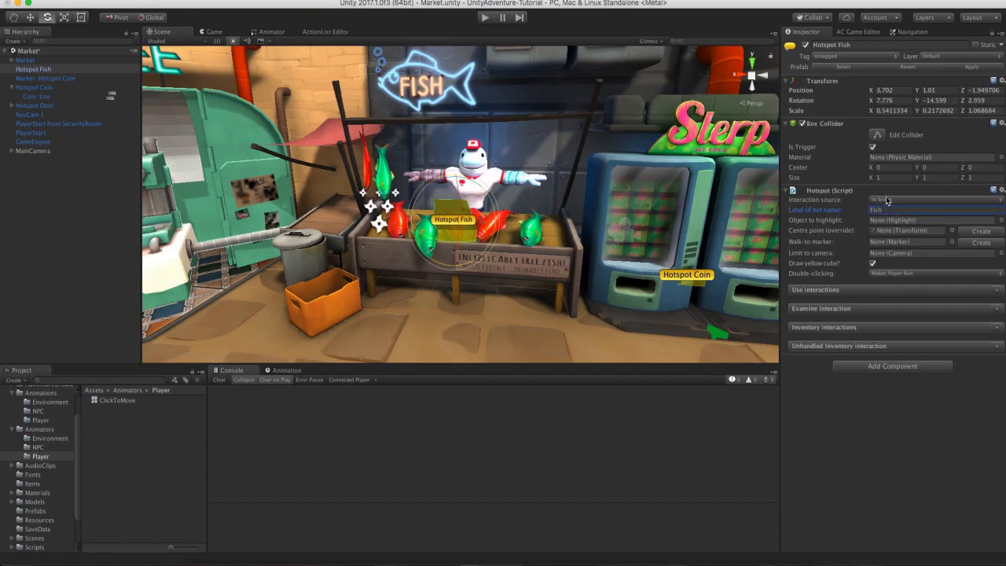
left_click(995, 290)
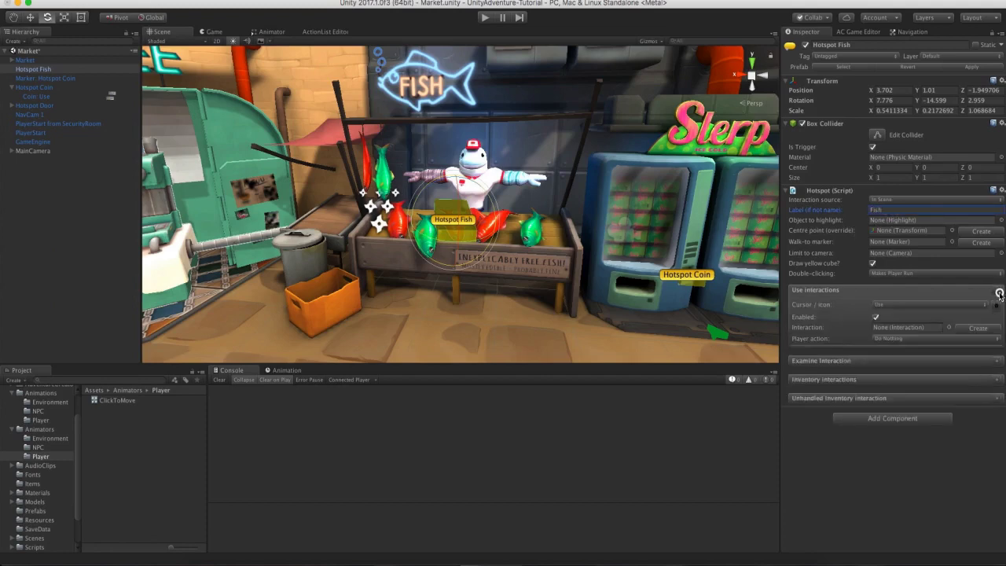
left_click(897, 340)
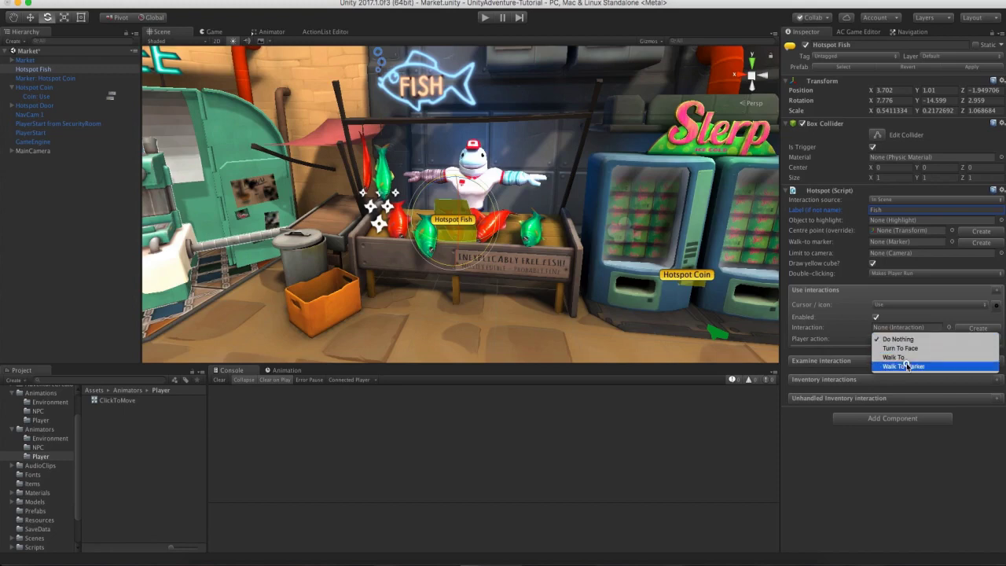
left_click(907, 366)
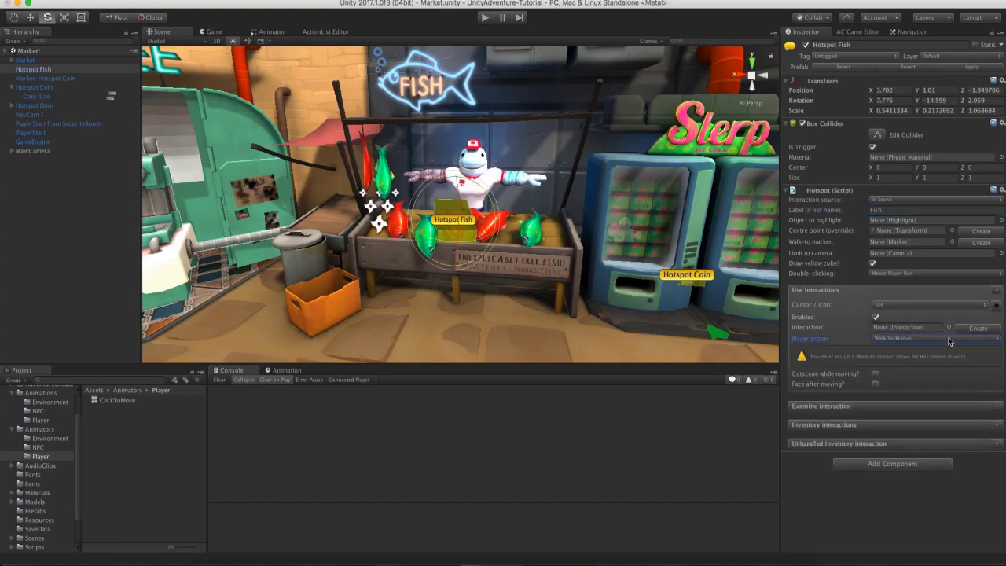
Create the fish hotspot's walk-to marker and place it before the stall at about (3.42, 0.04, -0.67), turned about 170° around Y to face the fish.
left_click(972, 243)
left_click(61, 69)
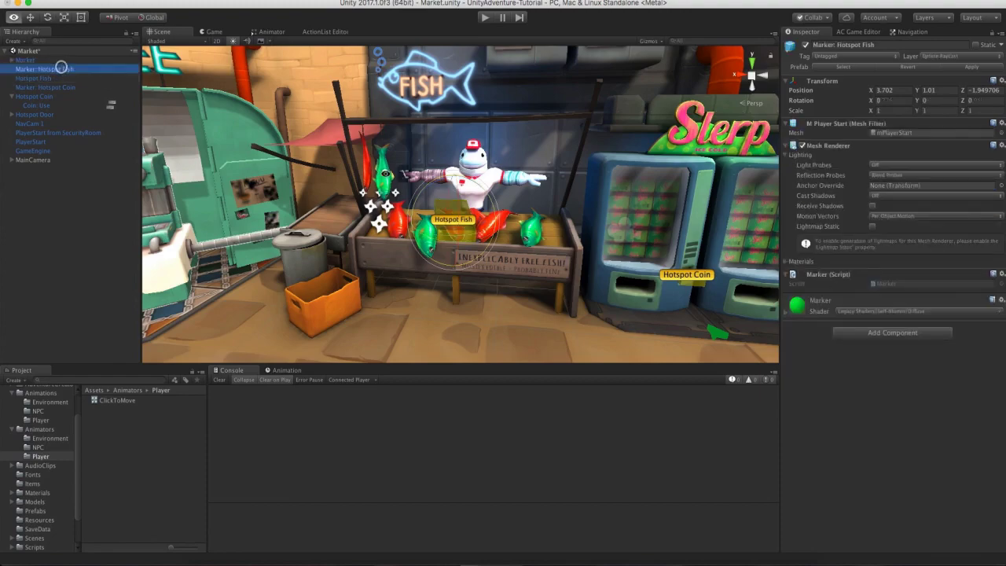
double_click(61, 68)
key("w")
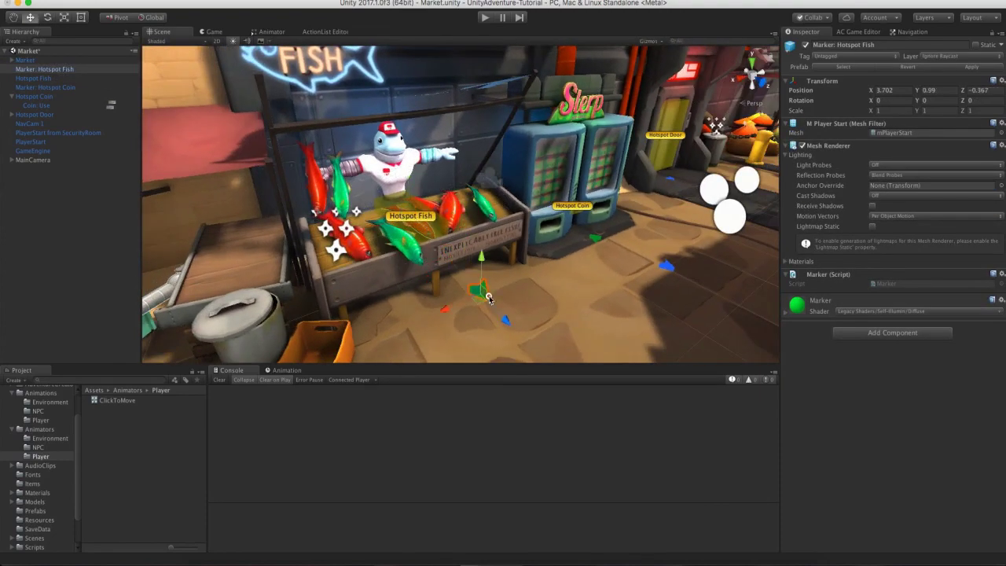
mouse_move(489, 298)
left_mouse_down()
mouse_move(488, 322)
mouse_move(369, 333)
mouse_move(214, 273)
mouse_move(369, 280)
mouse_move(455, 327)
mouse_move(446, 333)
mouse_move(442, 318)
mouse_move(439, 348)
mouse_move(465, 346)
left_mouse_up()
key("e")
key("w")
left_click_drag(465, 346, 467, 344, "alt")
key("e")
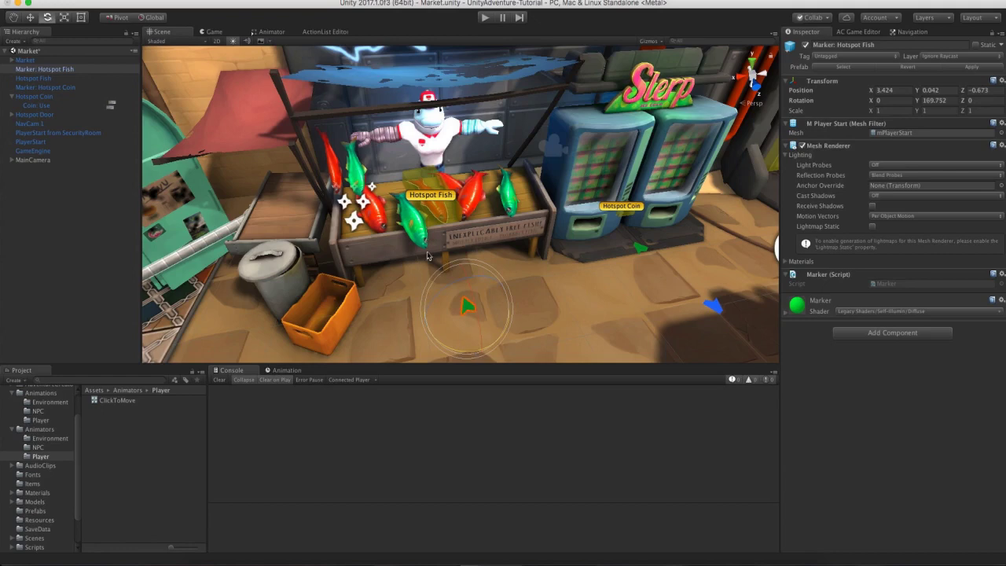
left_click_drag(428, 256, 428, 206, "alt")
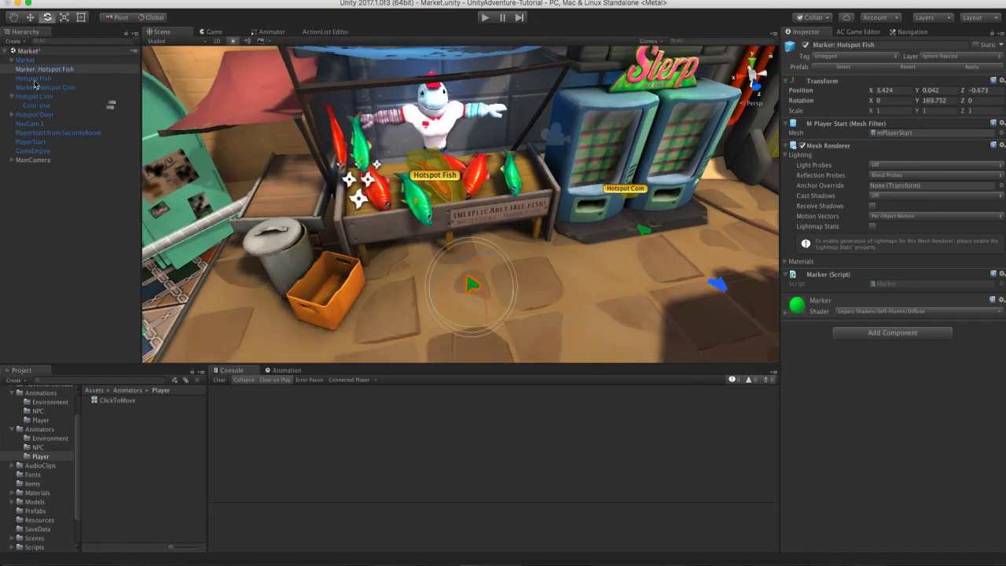
Create the Use interaction for Hotspot Fish, nest Fish: Use under the hotspot and open its action list.
left_click(34, 79)
left_click(974, 326)
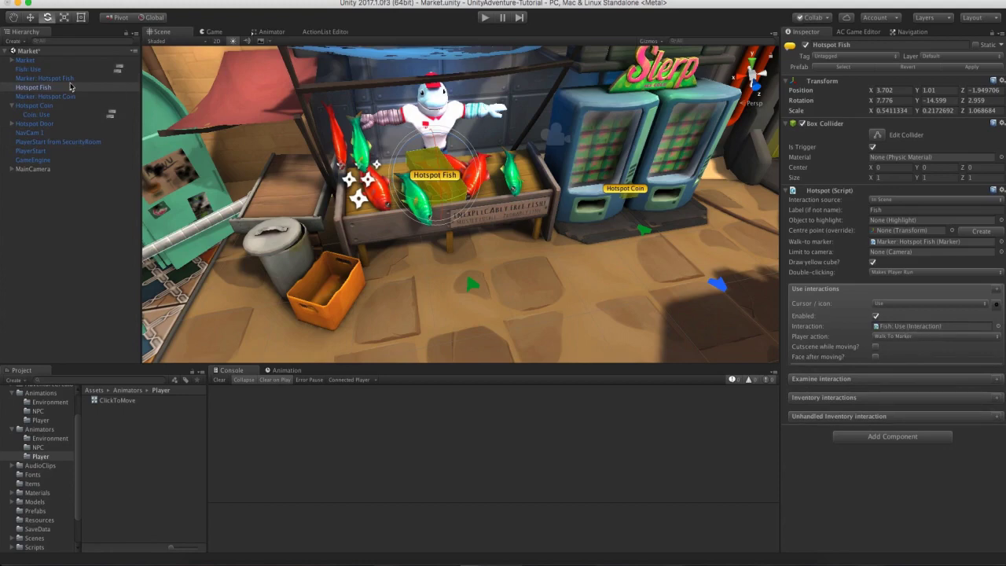
left_click(929, 325)
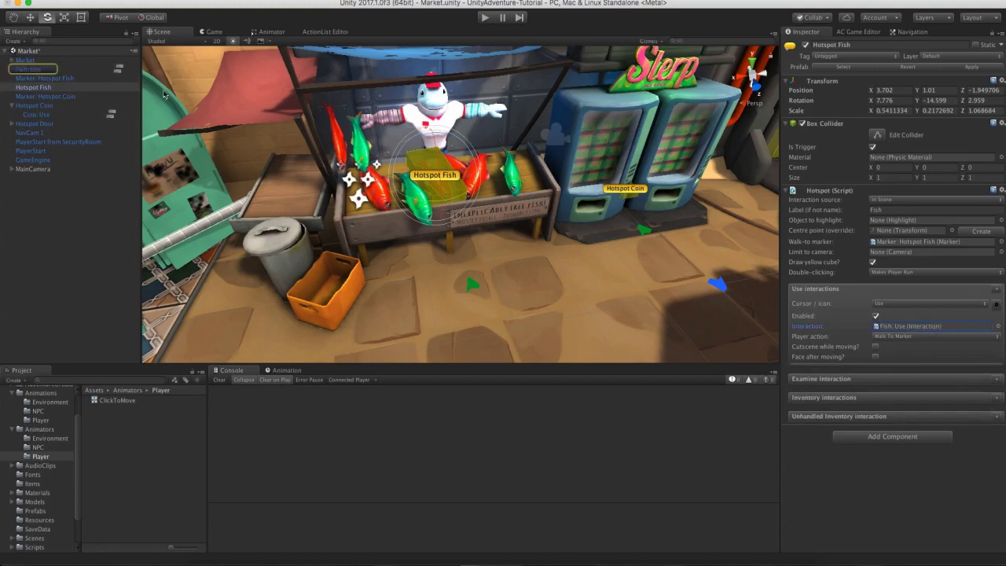
left_click_drag(44, 70, 98, 87)
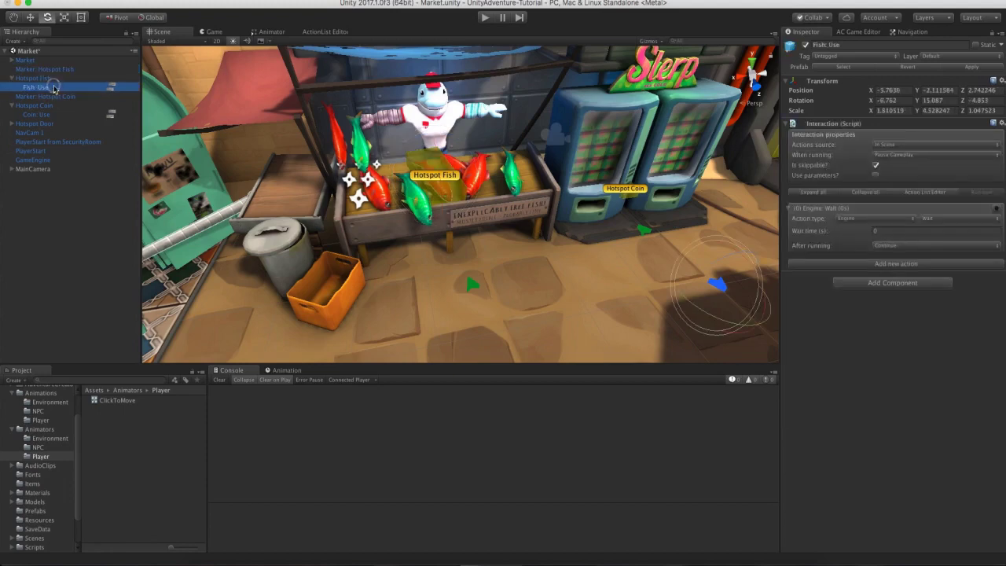
left_click(111, 88)
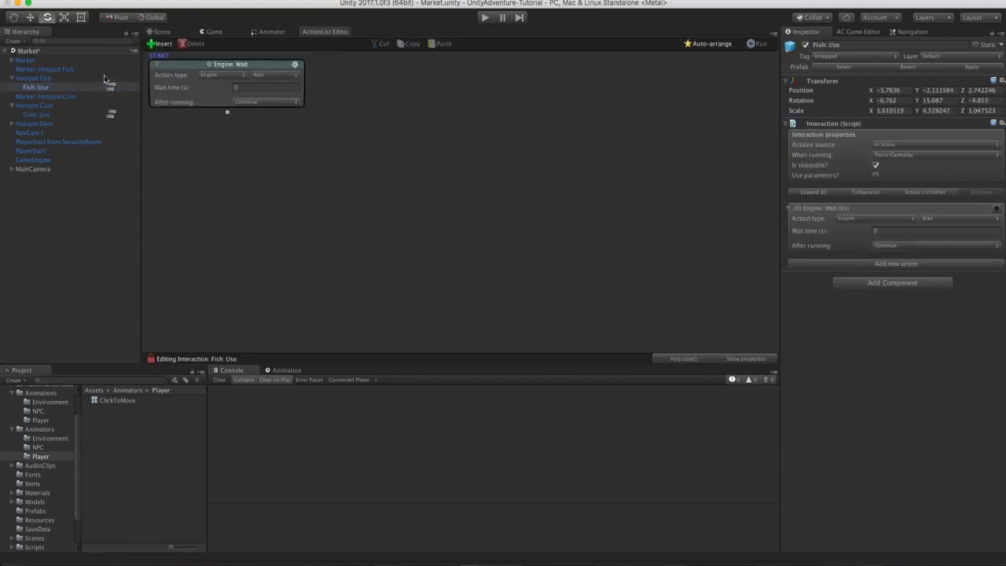
Change the first Fish: Use action to Character: Animate and apply it to the player.
left_click(228, 75)
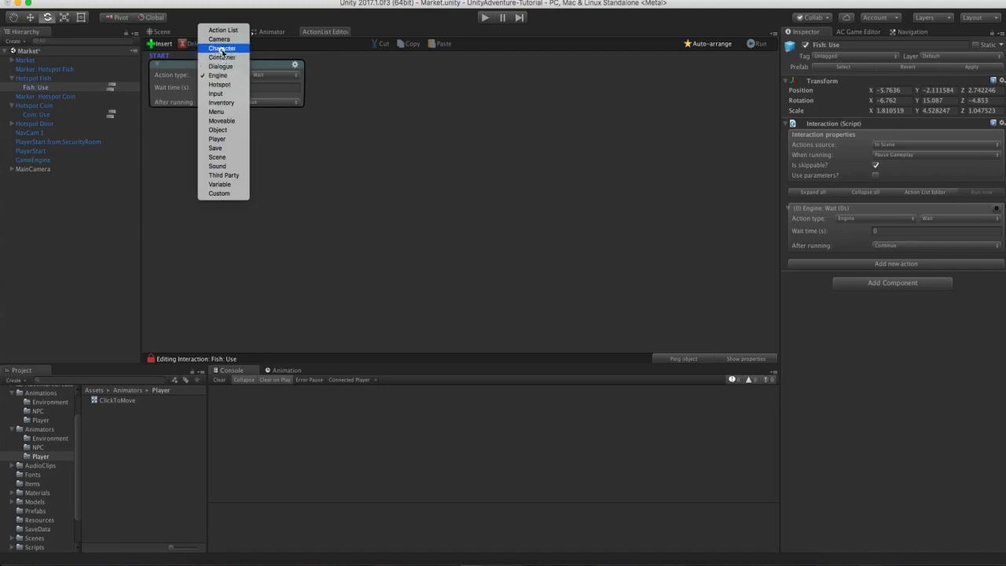
left_click(222, 48)
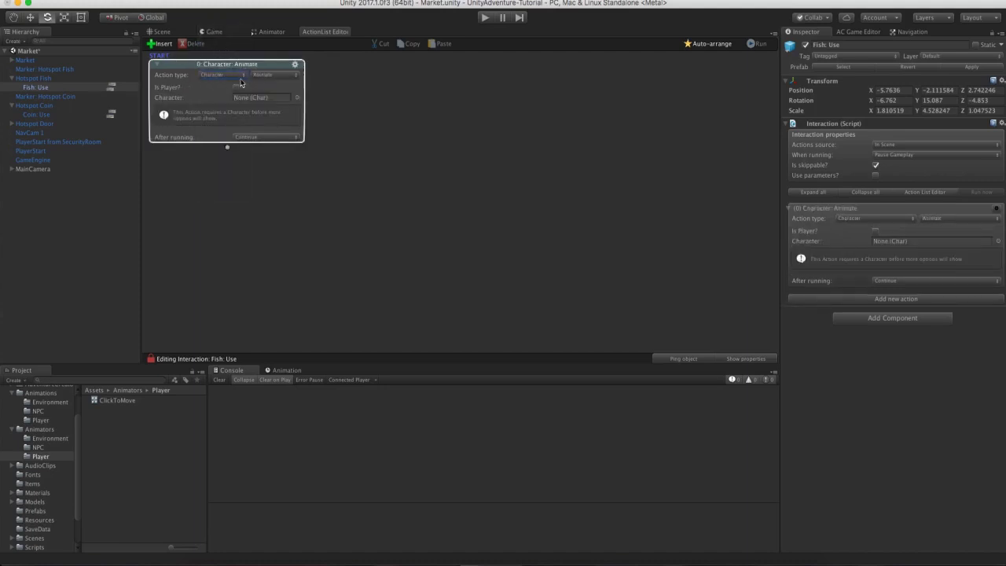
left_click(237, 87)
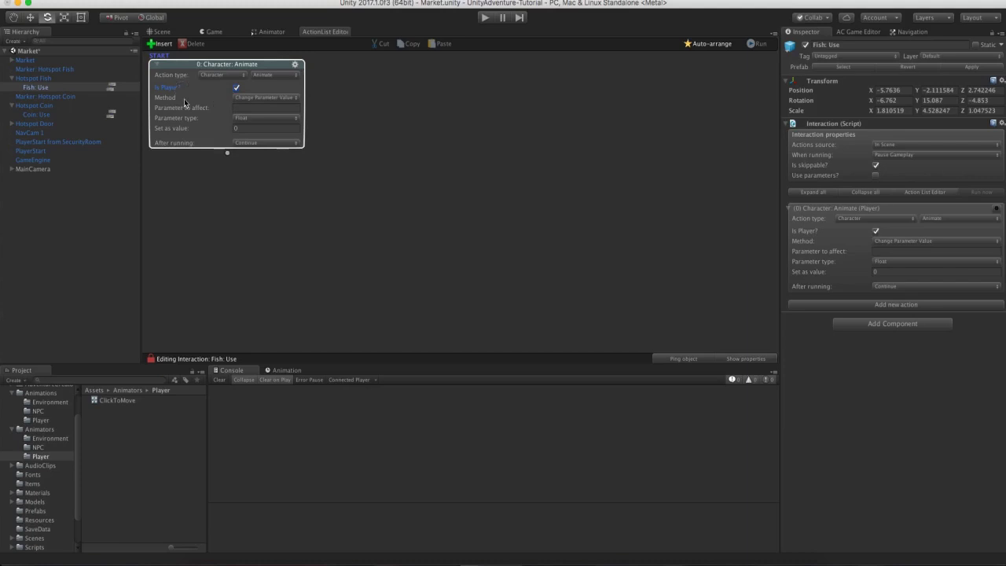
Set the Animate action's parameter to HighTake, as named in the PlayerTakeItemHigh transition's condition, with Trigger as the parameter type.
left_click(268, 33)
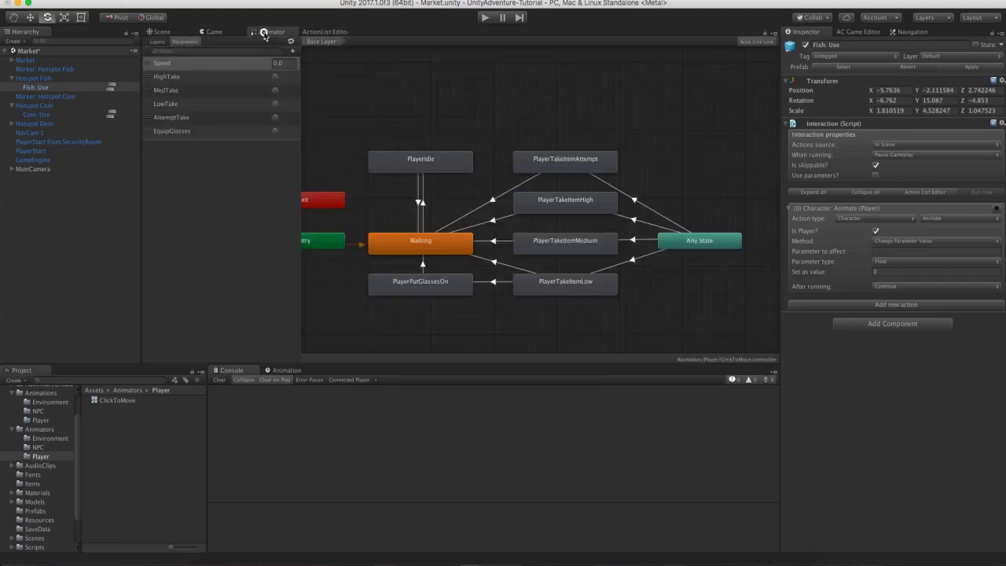
left_click(572, 209)
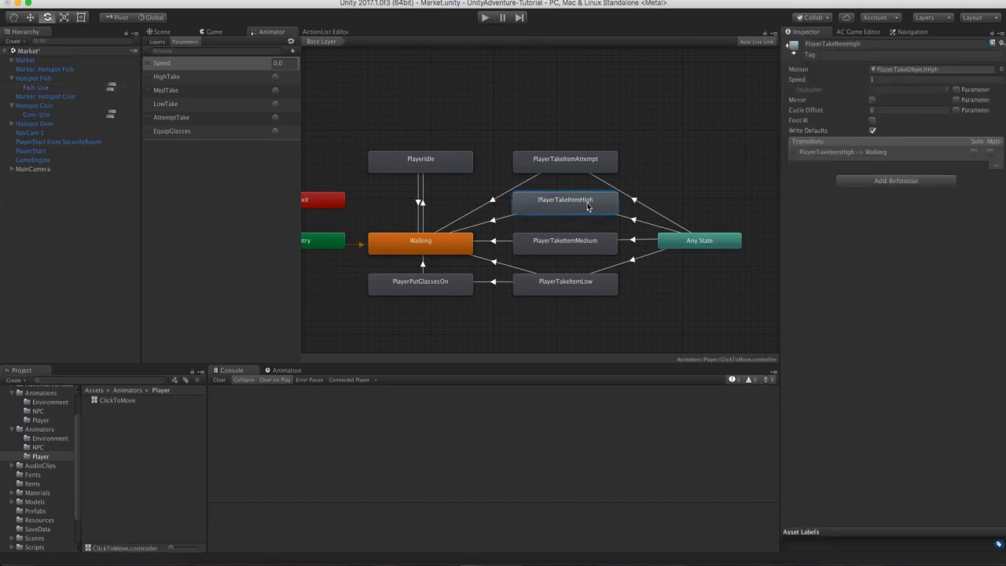
left_click(626, 221)
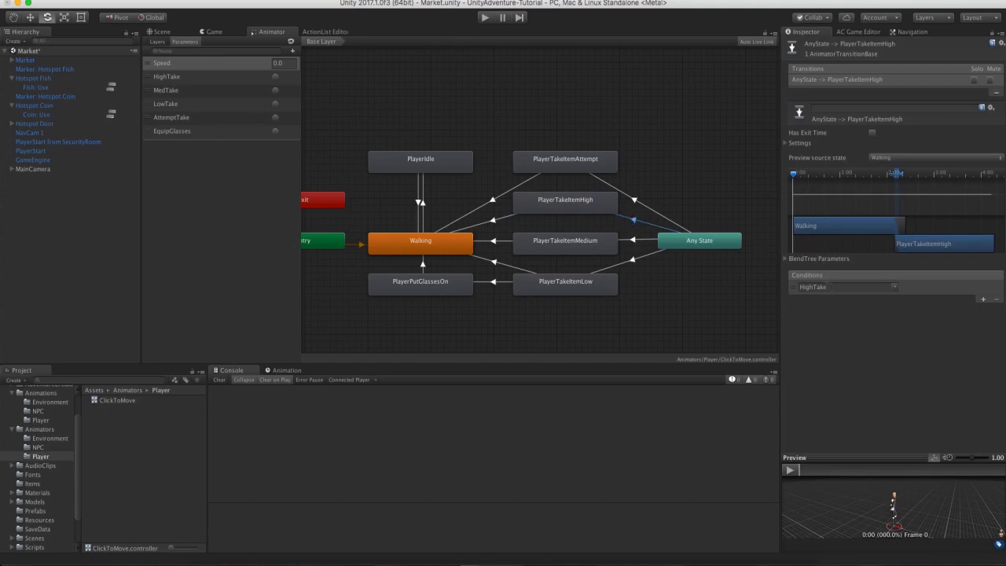
left_click(832, 288)
left_click(326, 31)
left_click(253, 109)
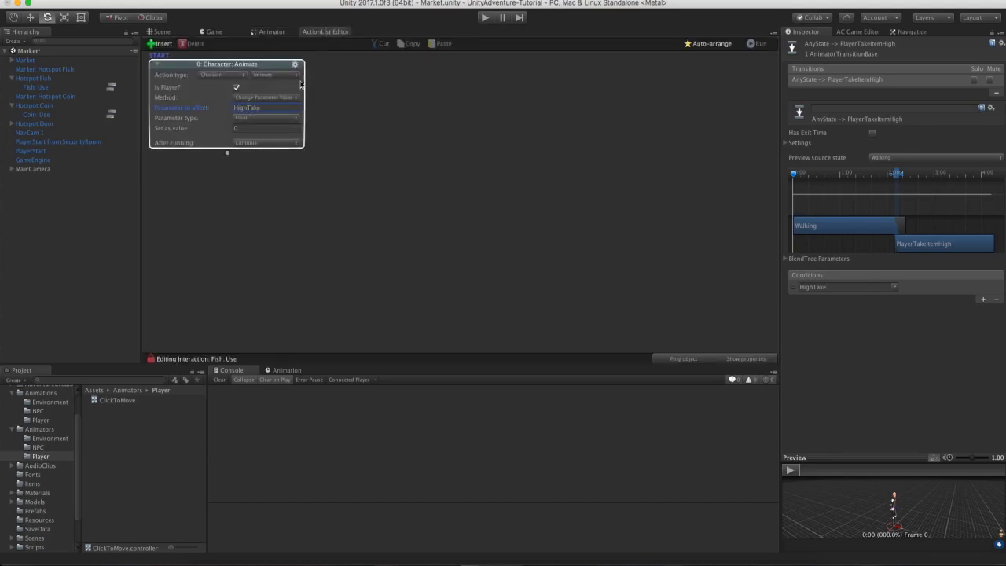
left_click(266, 118)
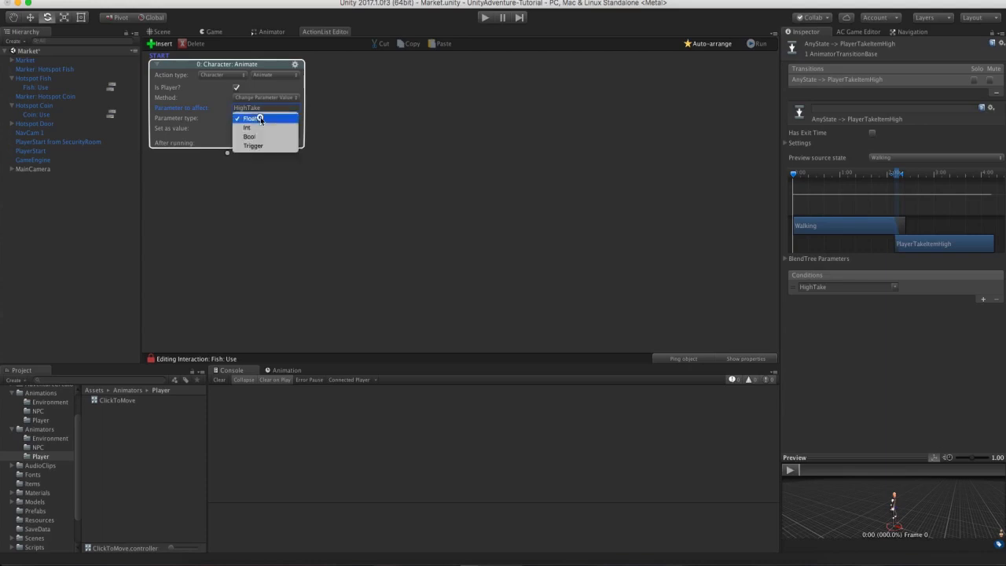
left_click(265, 147)
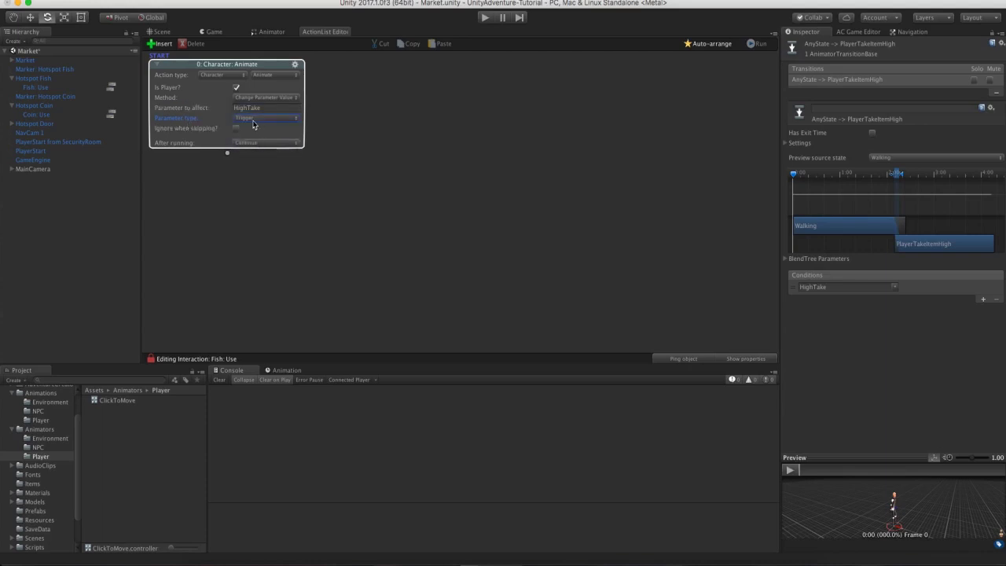
Chain an Engine: Wait action after the Animate action, with a wait time of 0.5 seconds.
left_click_drag(227, 152, 227, 166)
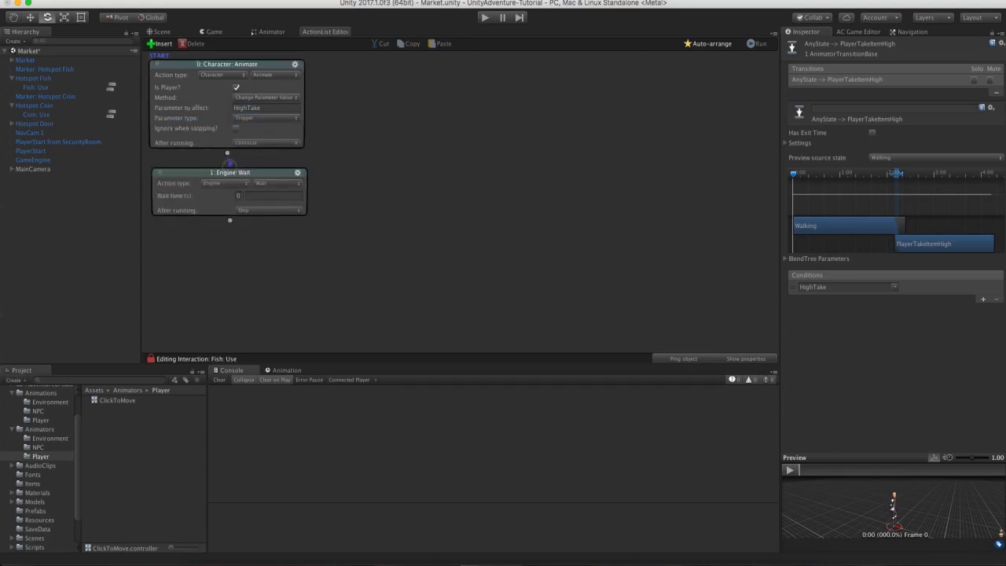
left_click(245, 196)
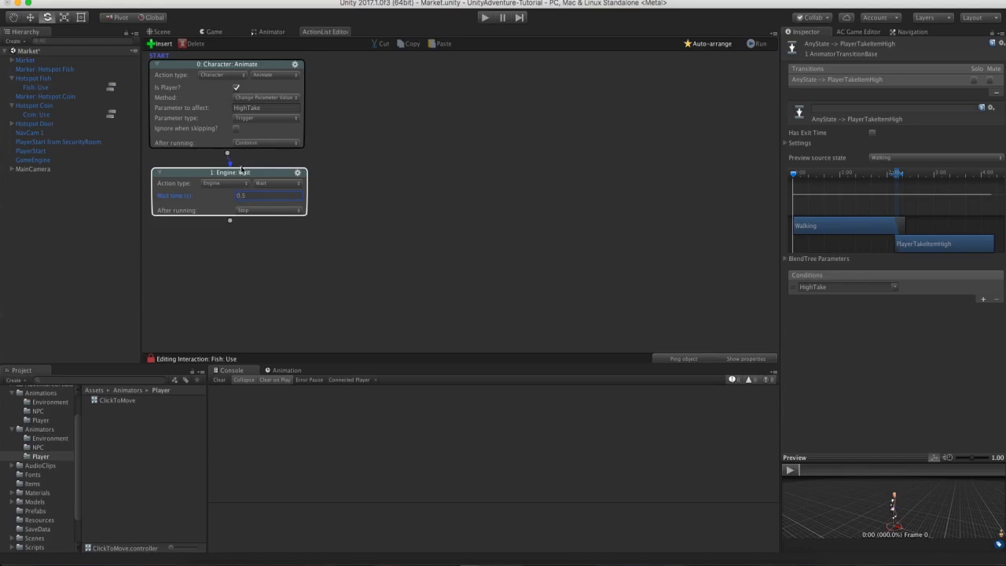
Chain a Dialogue: Play speech action after the Wait, as a player line reading "I doubt this is useful.".
left_click_drag(231, 222, 234, 235)
left_click(228, 251)
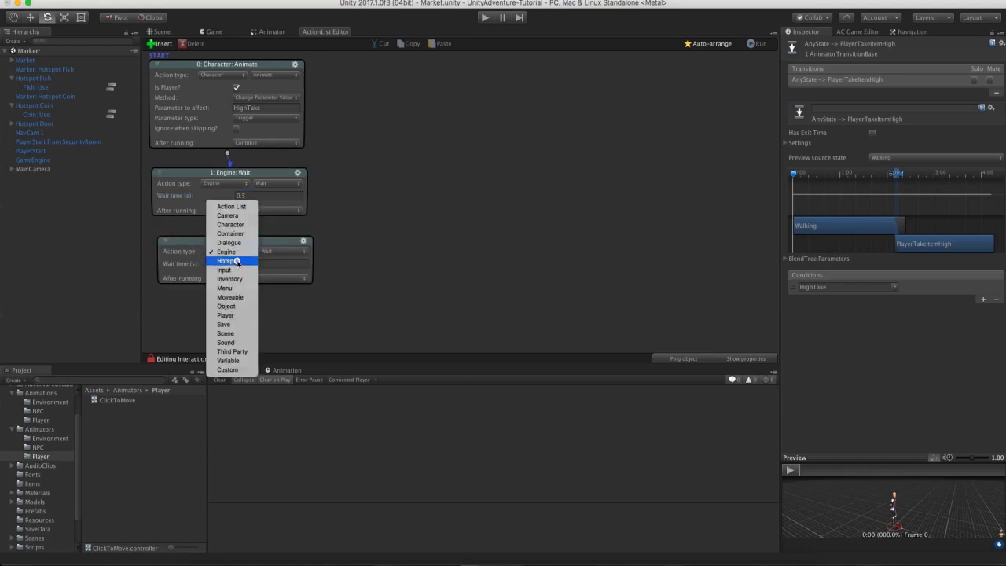
left_click(234, 243)
left_click_drag(251, 243, 419, 86)
left_click(416, 95)
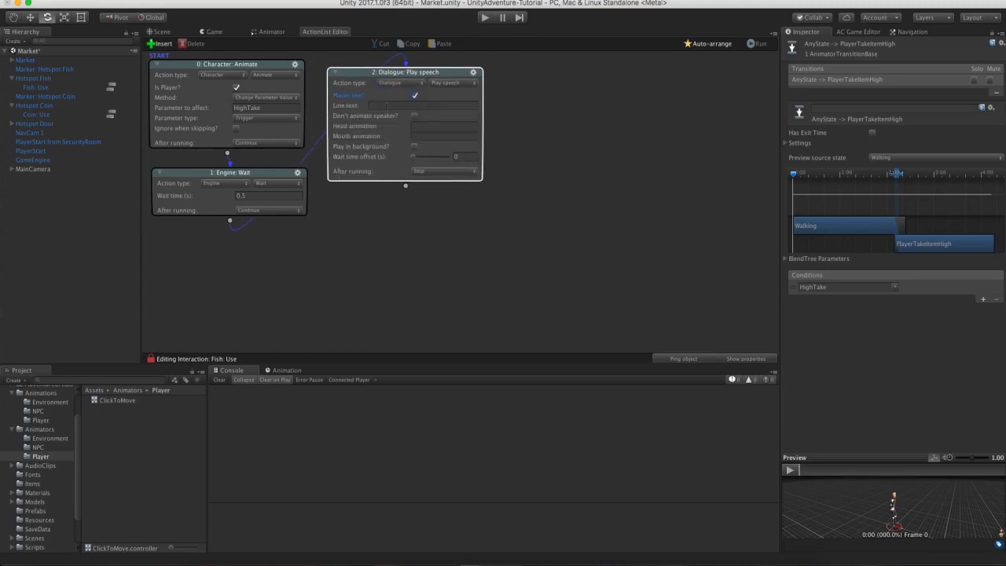
left_click(385, 104)
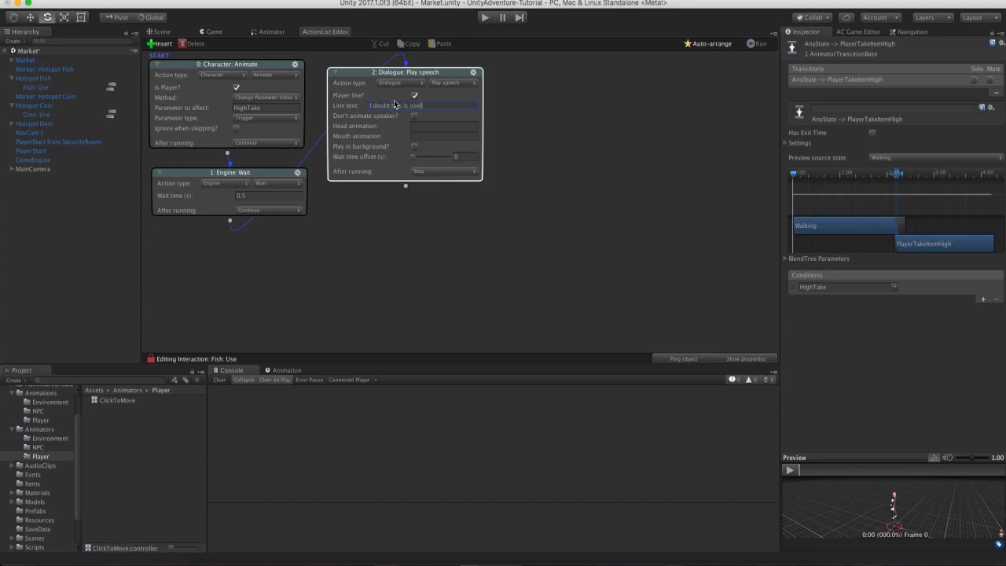
Chain an Inventory: Add or remove action after the speech, adding the Red herring item.
left_click_drag(405, 187, 406, 205)
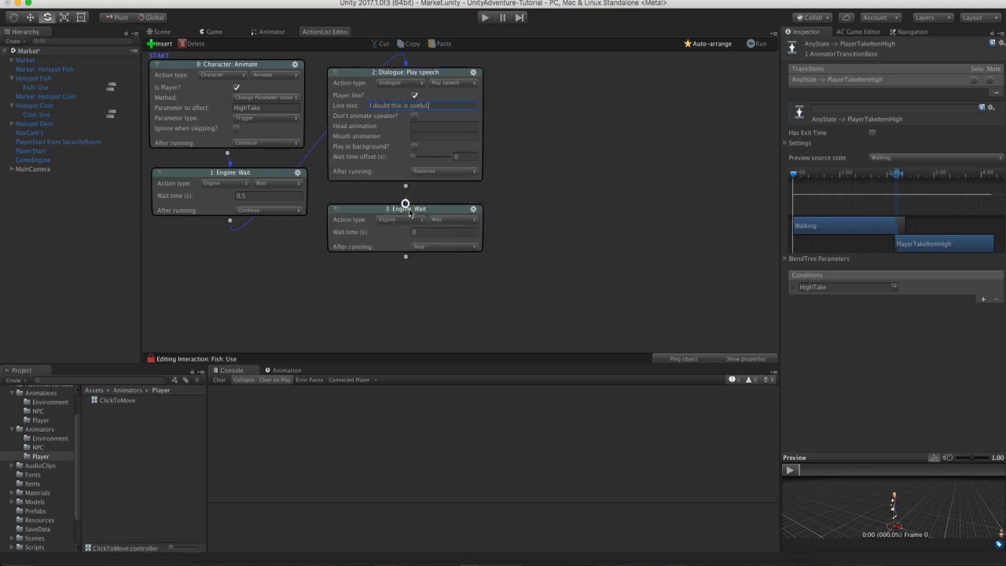
left_click(397, 219)
left_click(398, 246)
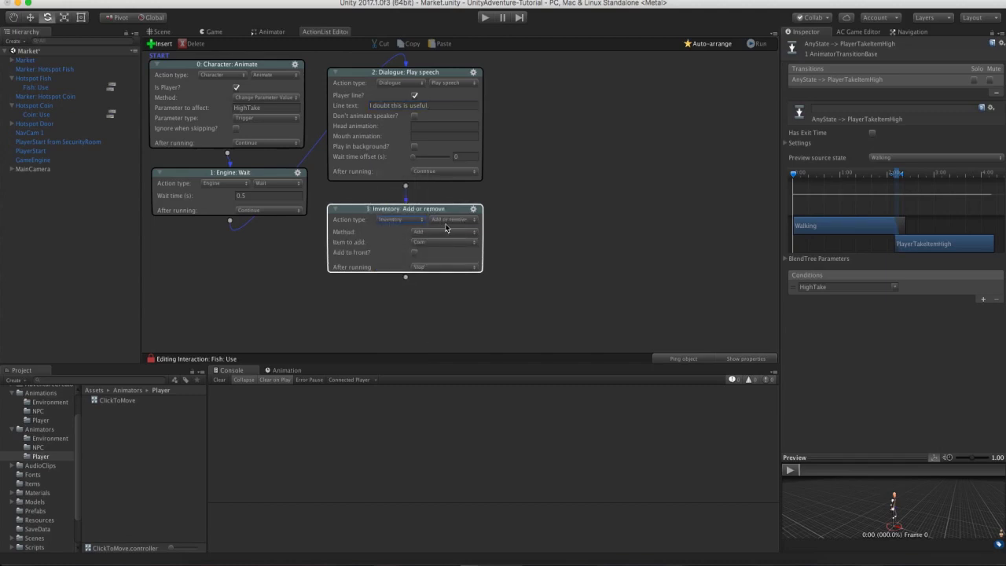
left_click(429, 244)
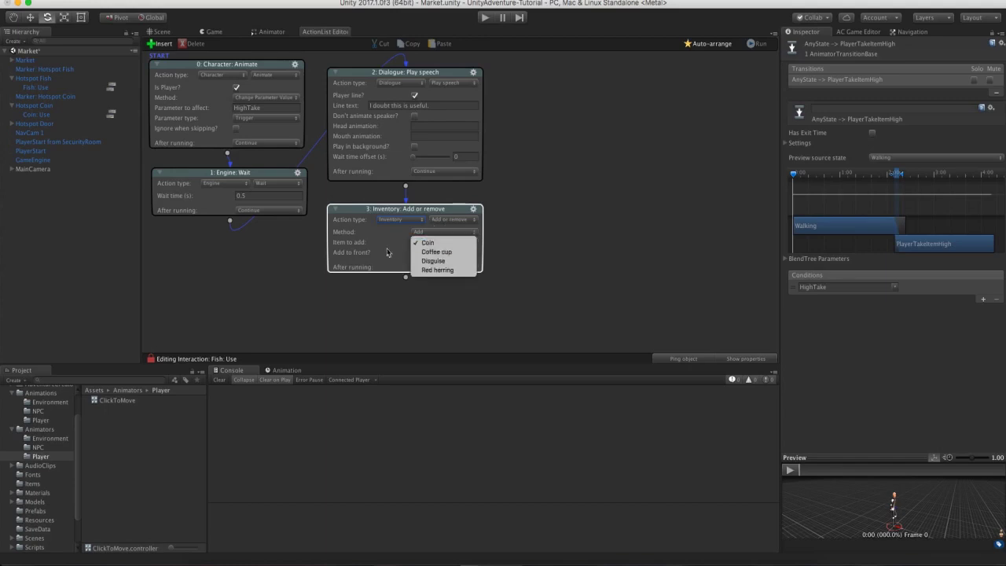
left_click(437, 269)
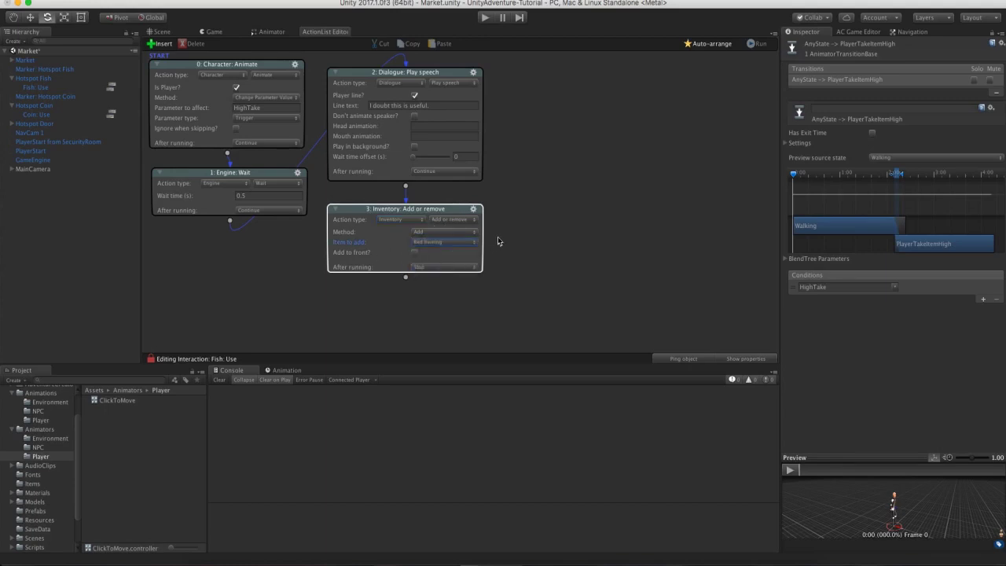
Chain a Hotspot: Enable or disable action after the inventory action.
left_click_drag(405, 277, 415, 291)
scroll(539, 256, "down", 2)
left_click(404, 261)
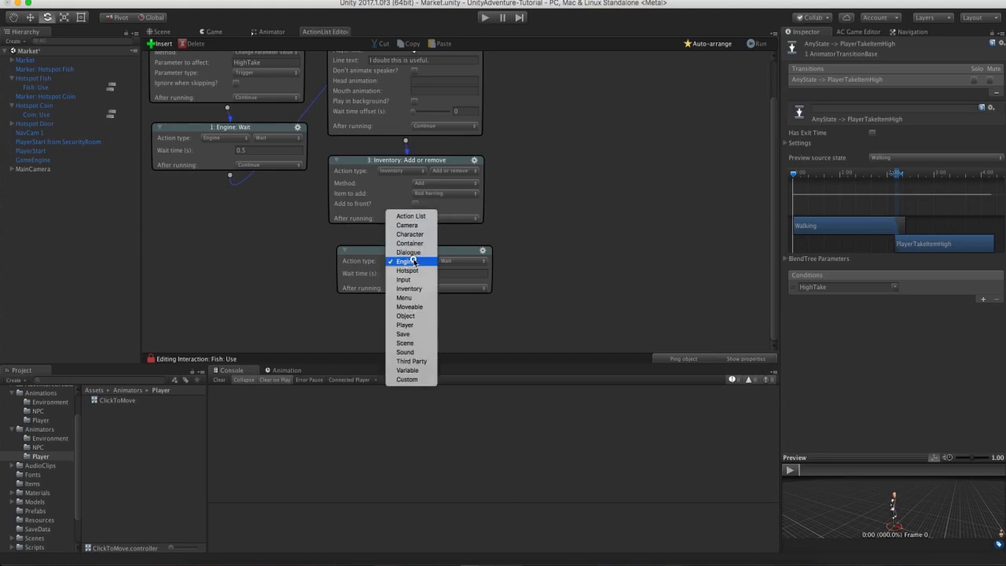
left_click(414, 269)
left_click(455, 278)
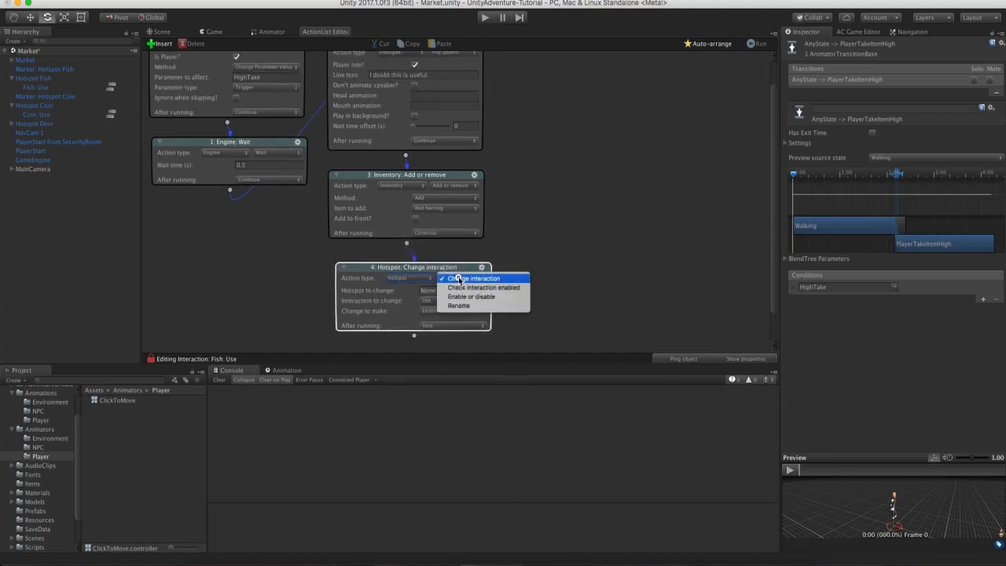
left_click(467, 296)
scroll(538, 259, "down", 1)
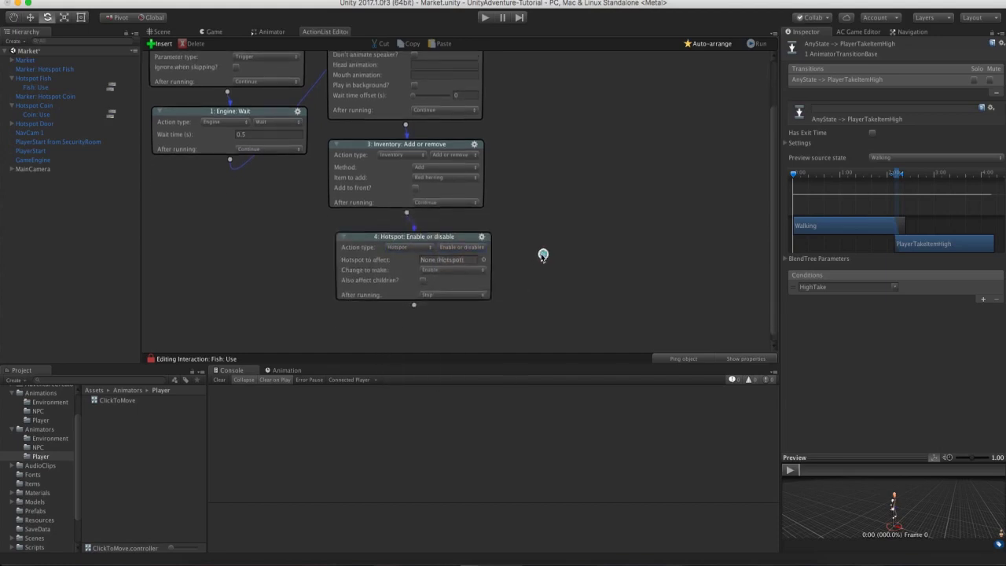
Make the Enable or disable action affect Hotspot Fish, with Disable as the change to make.
left_click(483, 259)
left_click(572, 176)
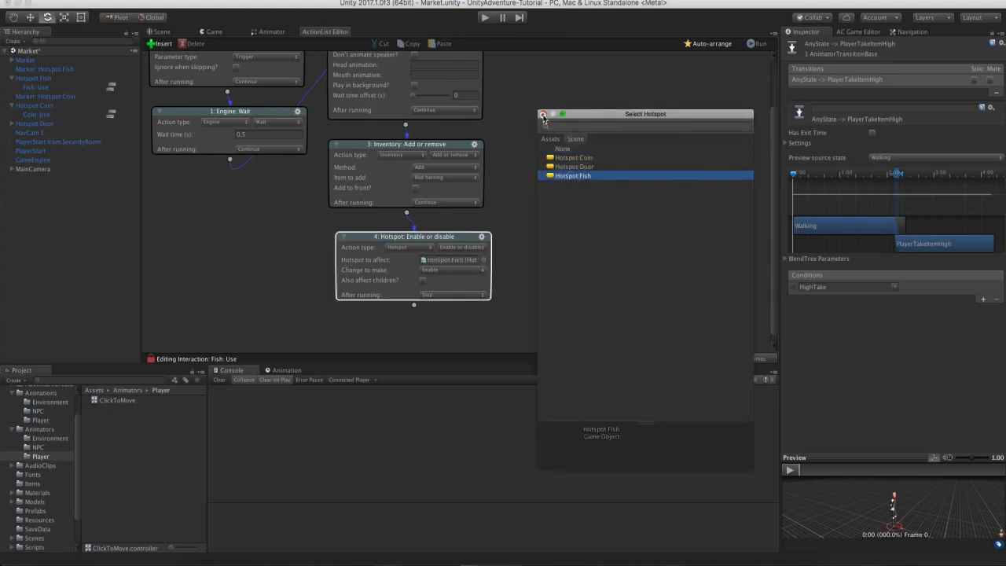
left_click(542, 114)
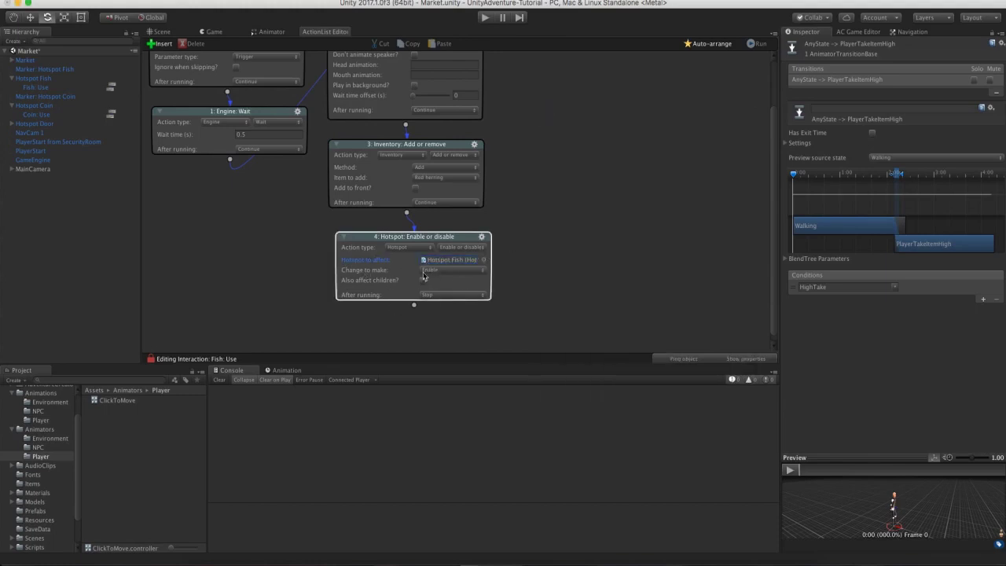
left_click(423, 271)
left_click(437, 278)
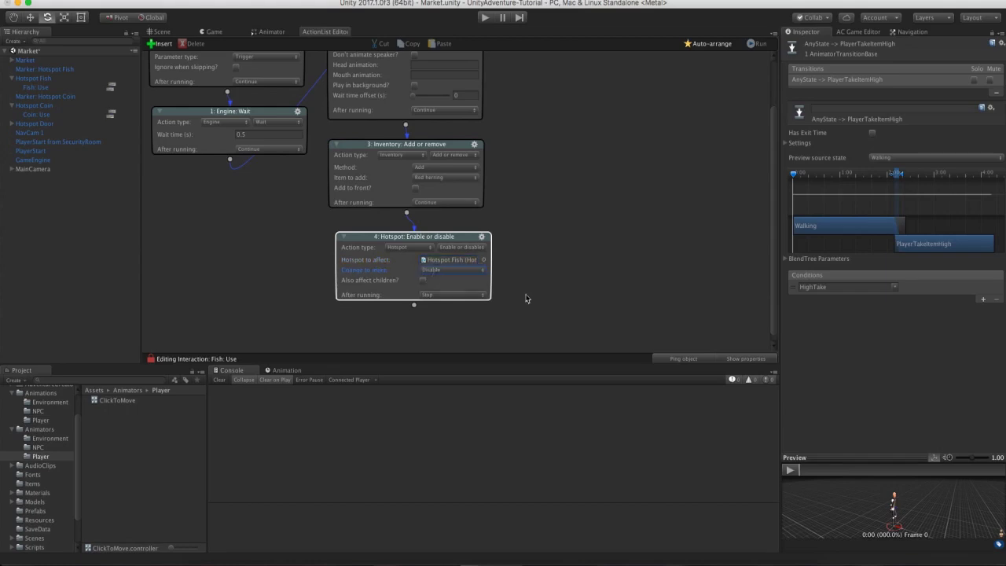
End the Fish: Use action list with a 0.5-second Engine: Wait action and play-test the fish pickup.
left_click(416, 307)
scroll(498, 260, "down", 2)
left_click(438, 296)
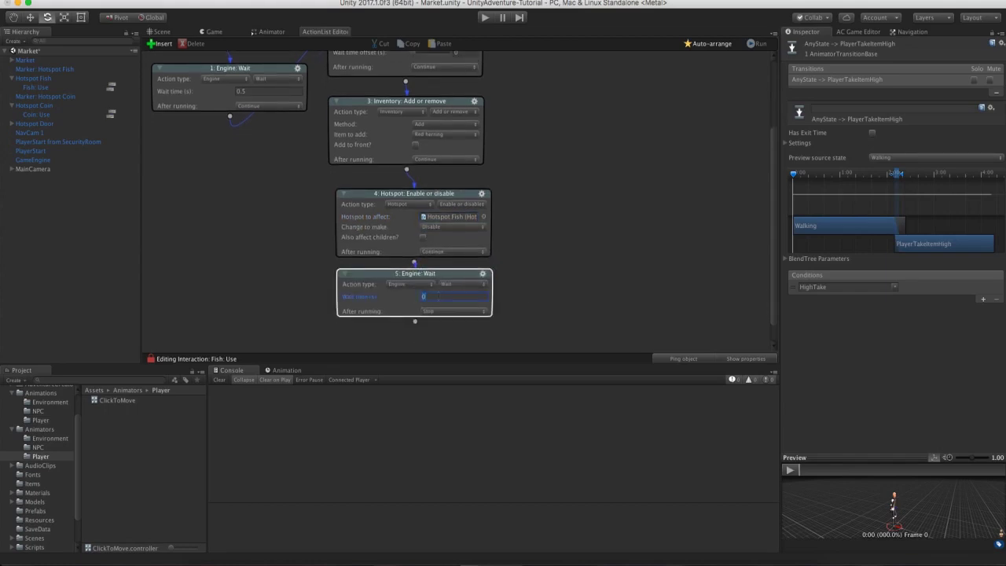
left_click_drag(424, 276, 427, 288)
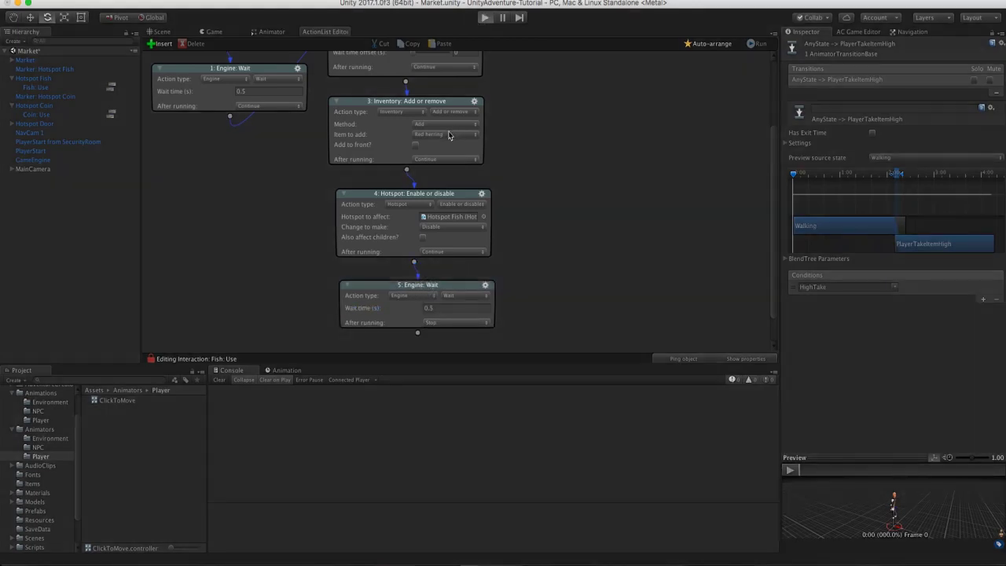
left_click(483, 18)
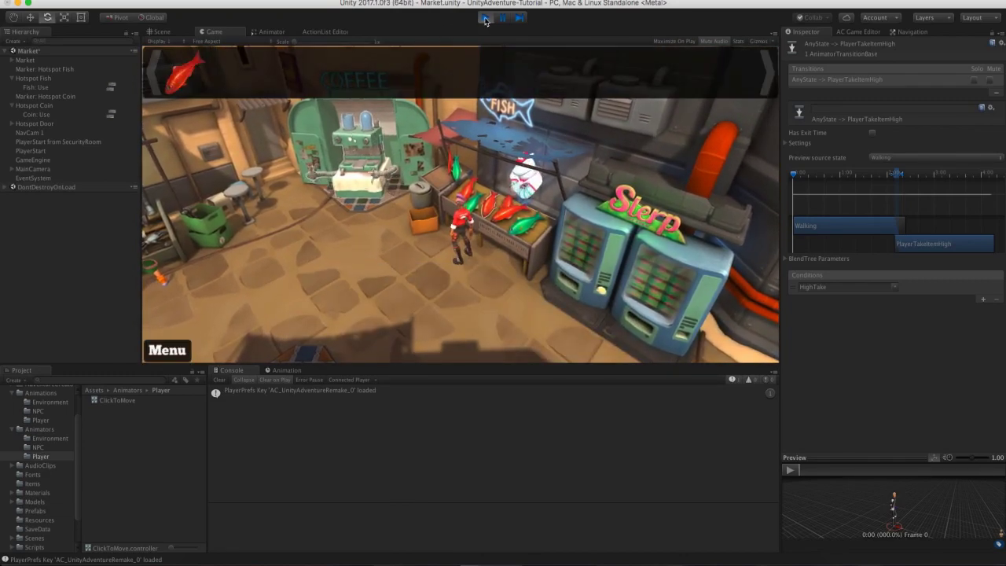
key("super+p")
Enable Face after moving for Hotspot Fish's Use interaction and play-test the pickup again.
left_click(36, 78)
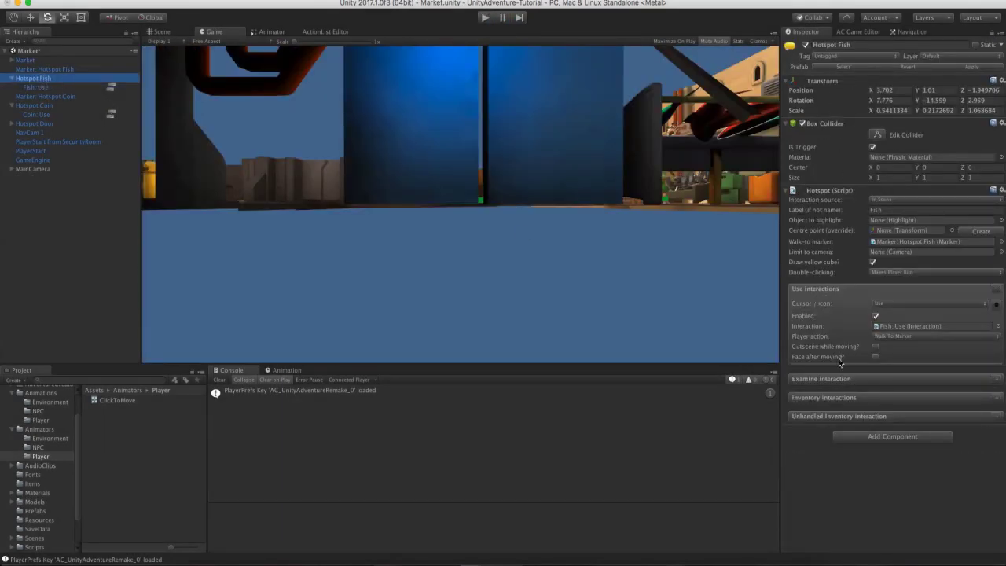
left_click(876, 358)
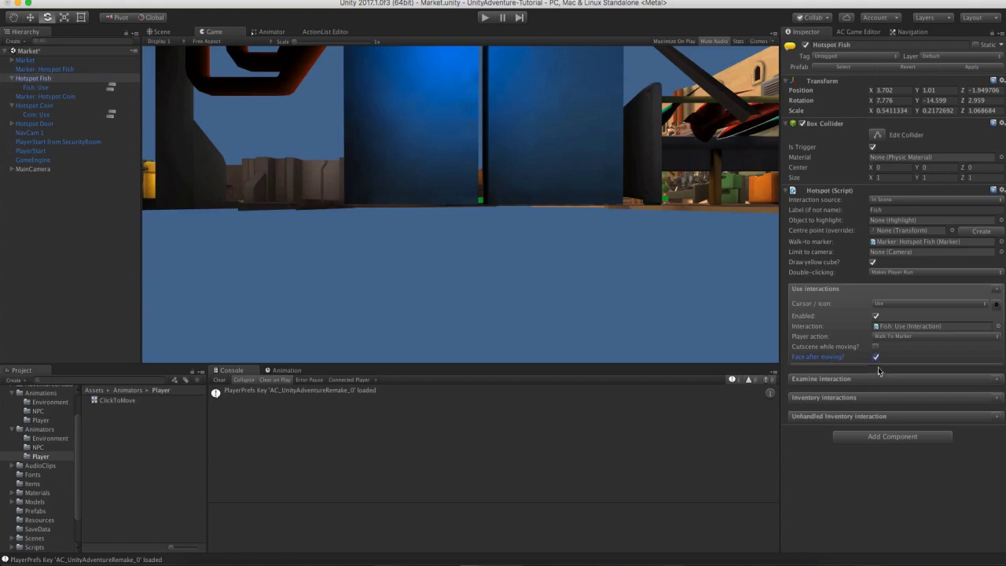
left_click(485, 17)
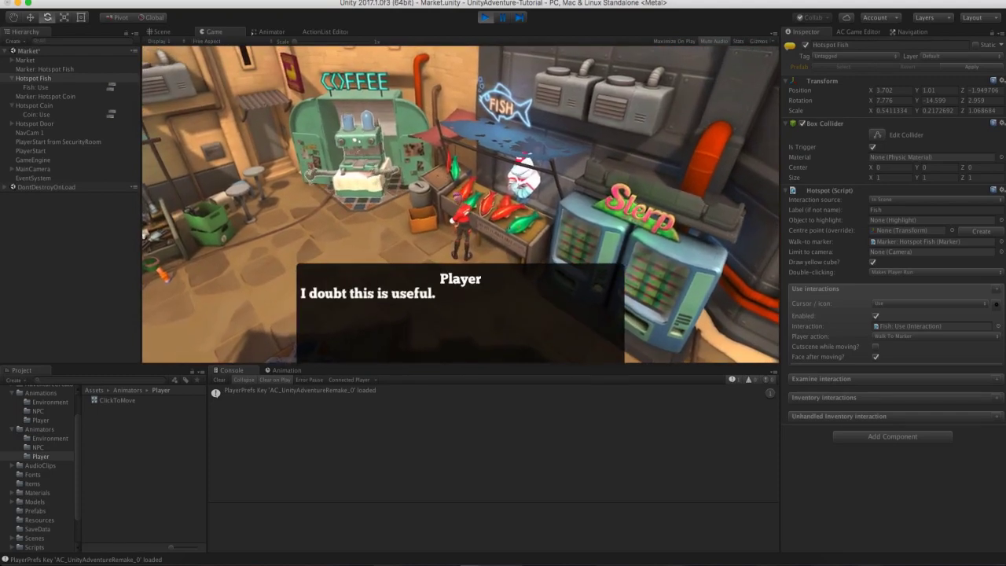
key("super+p")
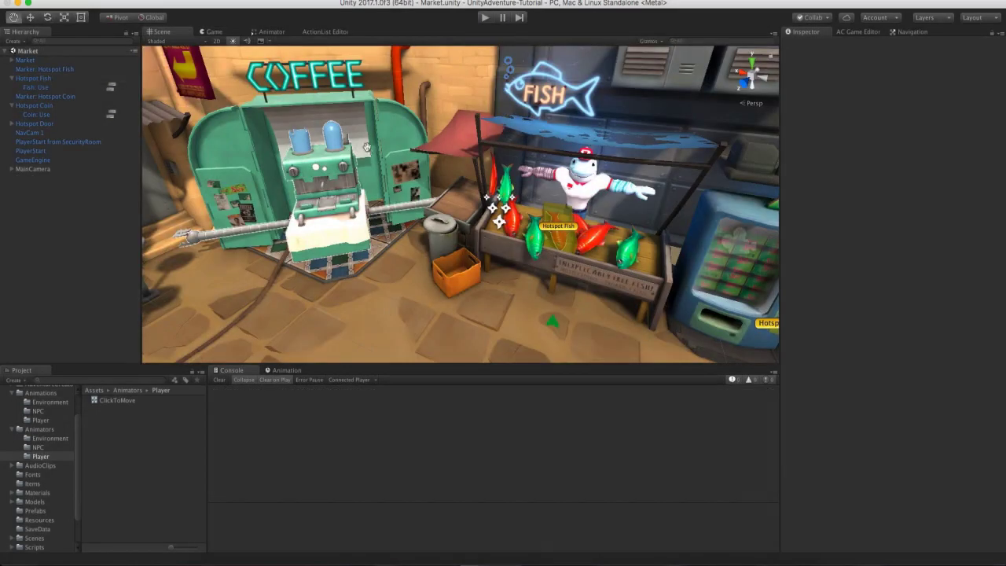
Add a Box Collider to the CoffeeBot object inside the Market group and make it a trigger.
left_click_drag(440, 204, 550, 209, "alt")
left_click_drag(477, 151, 503, 190, "alt")
scroll(506, 209, "up", 6)
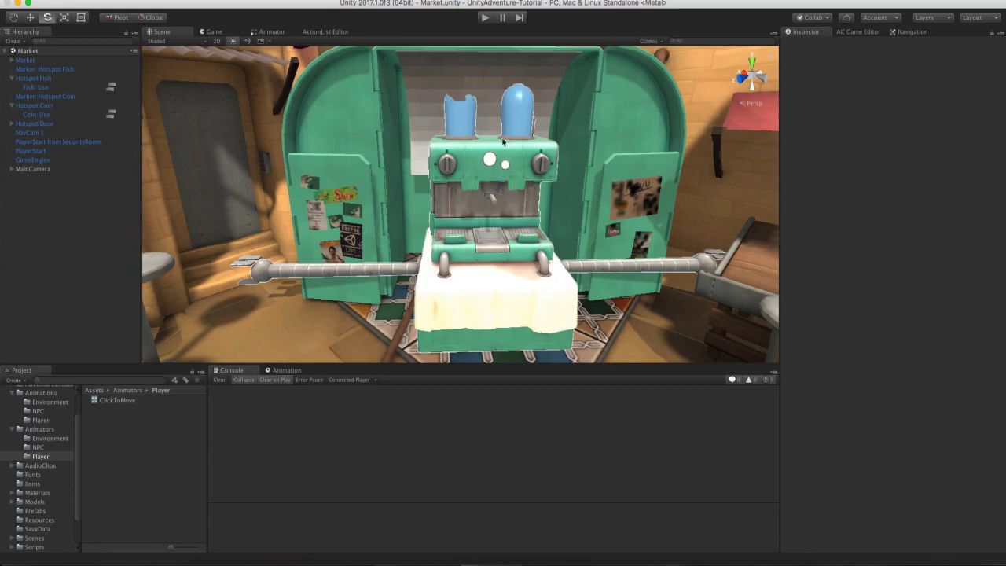
scroll(471, 212, "down", 5)
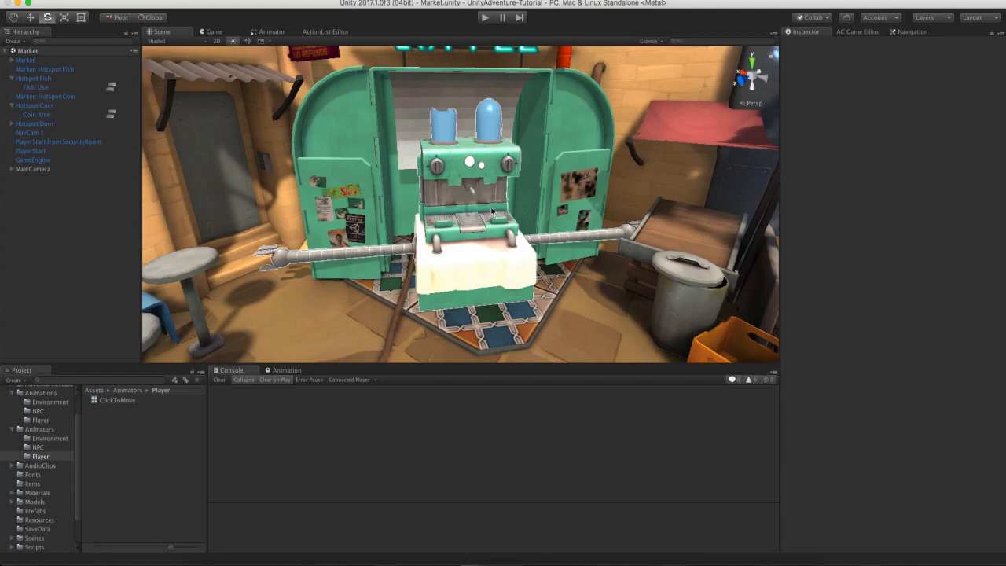
left_click(11, 62)
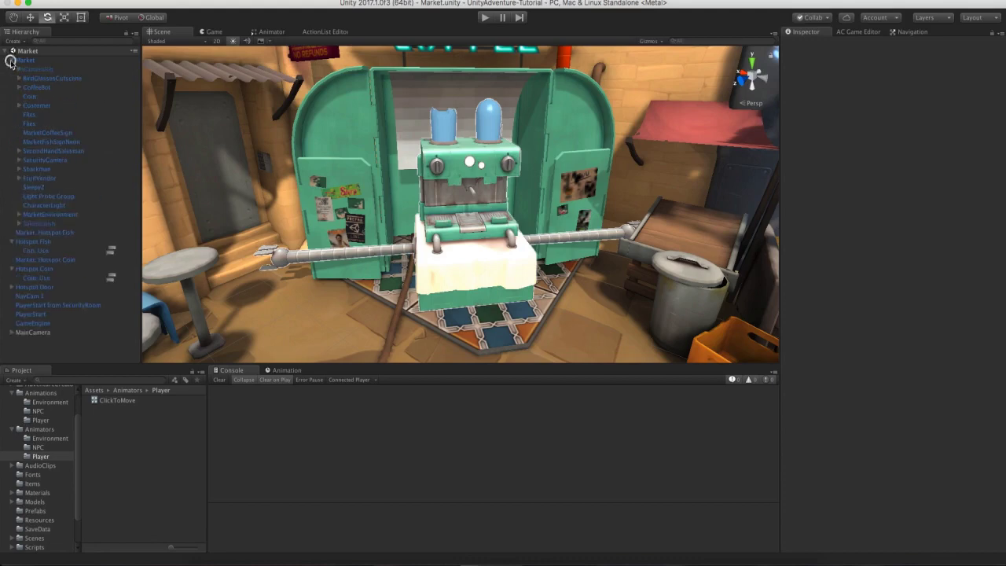
left_click(30, 89)
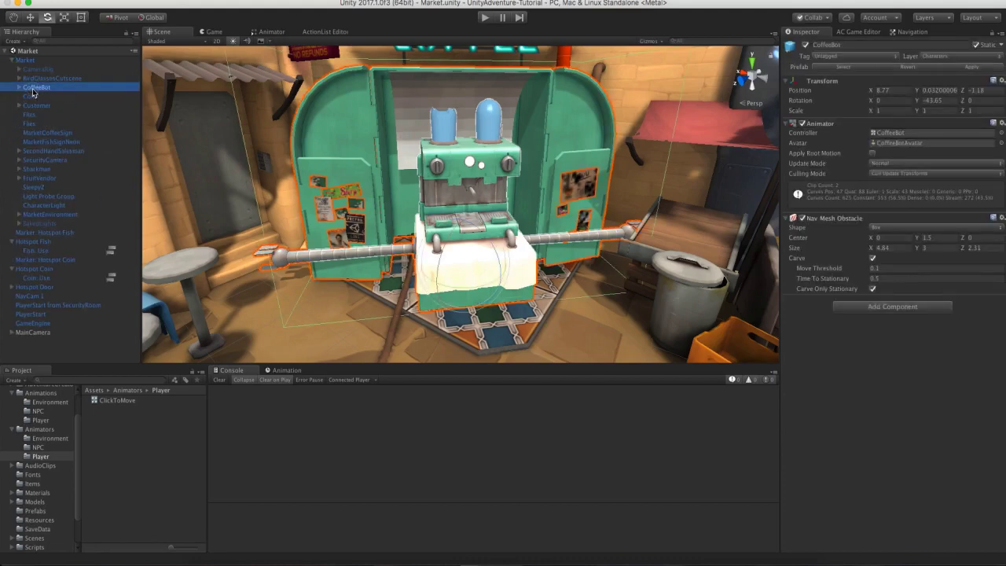
left_click_drag(212, 147, 293, 167, "alt")
scroll(364, 212, "down", 2)
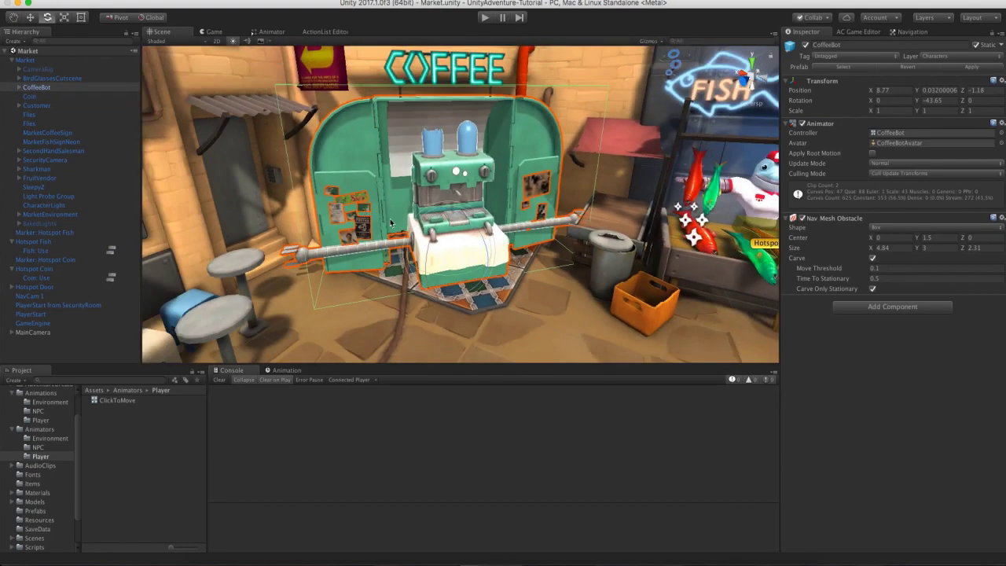
right_click_drag(391, 222, 374, 244, "alt")
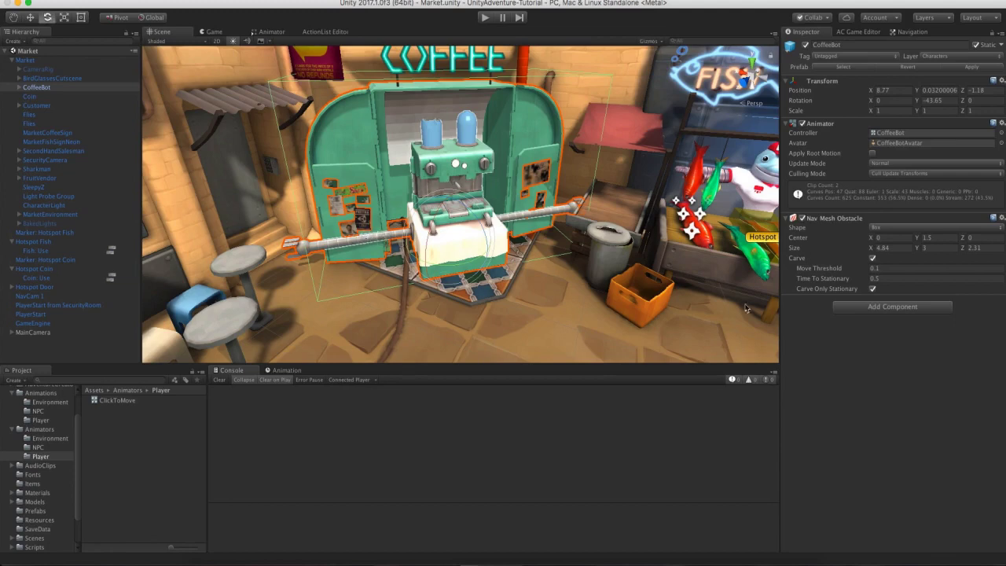
left_click(881, 308)
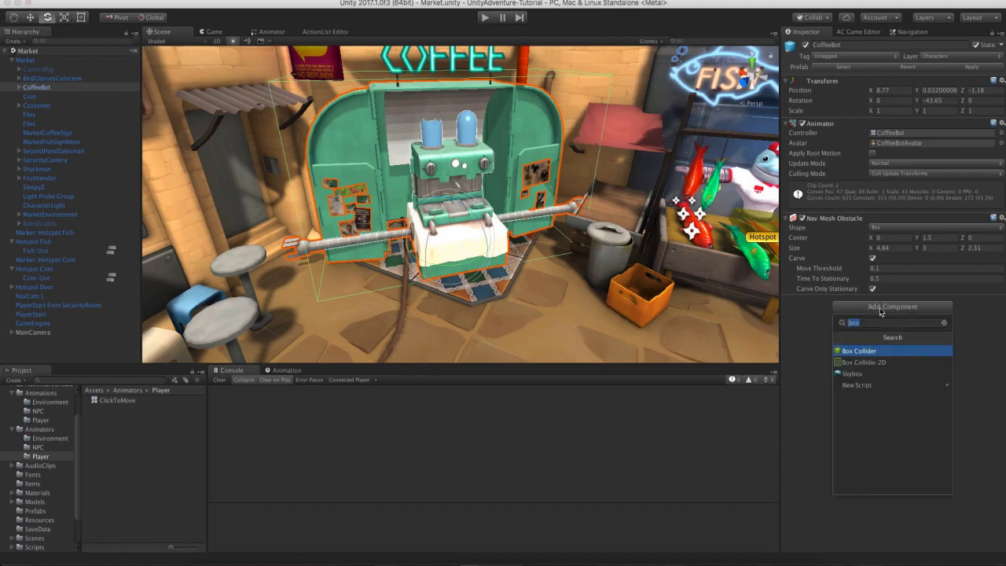
type("box")
key("Return")
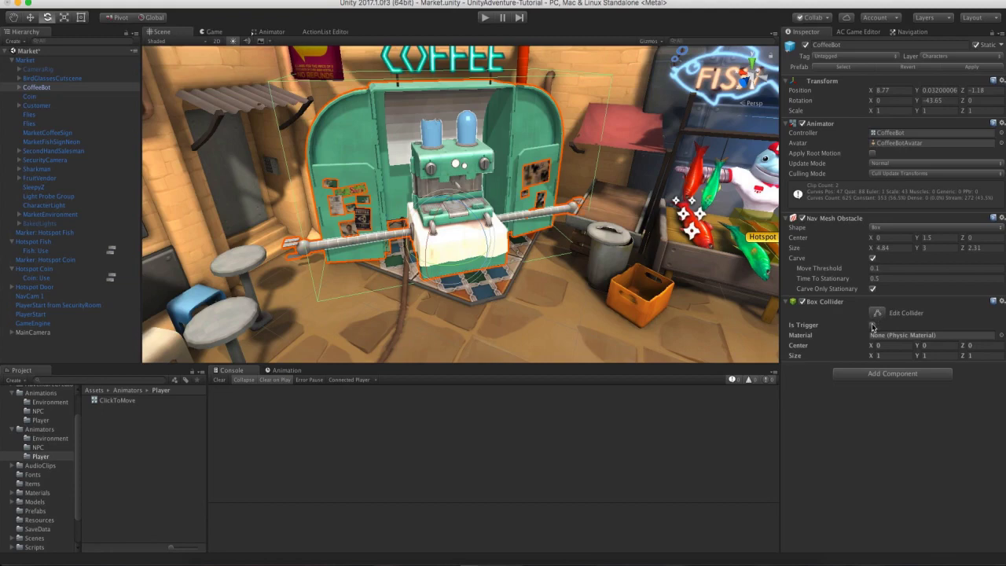
left_click(872, 324)
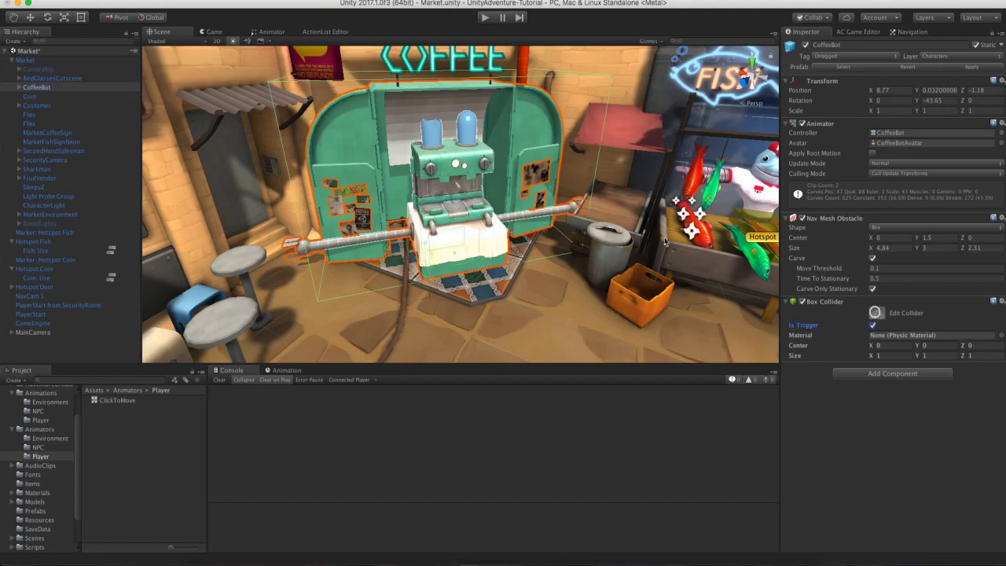
key("r")
left_click_drag(449, 200, 451, 181)
key("super+z")
Resize CoffeeBot's Box Collider to enclose the coffee machine's body, about 1.64 × 2.72 × 1.61.
left_click_drag(451, 218, 491, 160, "alt")
left_click_drag(413, 266, 423, 171)
left_click_drag(370, 284, 464, 275, "alt")
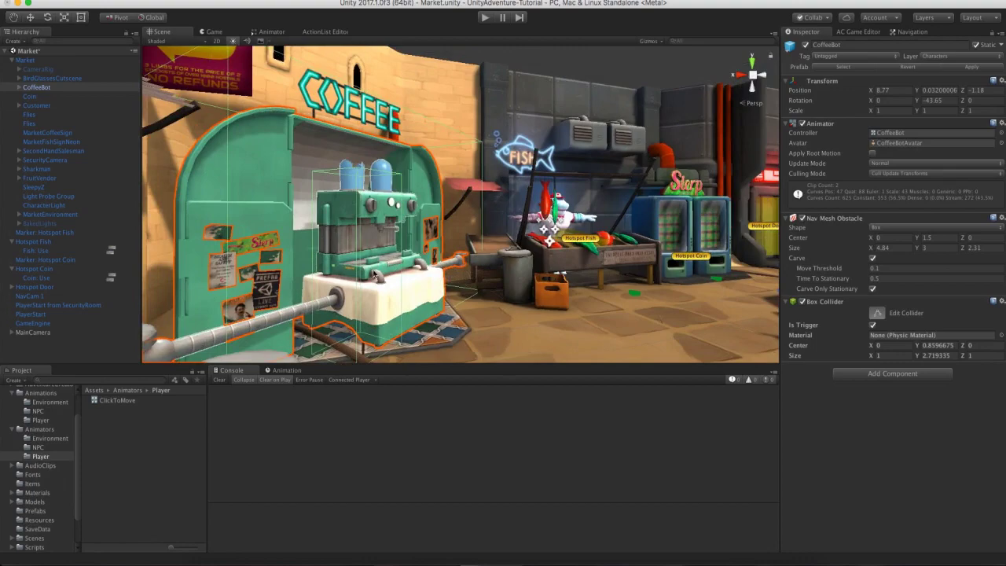
left_click_drag(330, 268, 311, 271)
left_click_drag(311, 271, 381, 229, "alt")
Put CoffeeBot on the Default layer and finish editing its Box Collider.
left_click(948, 56)
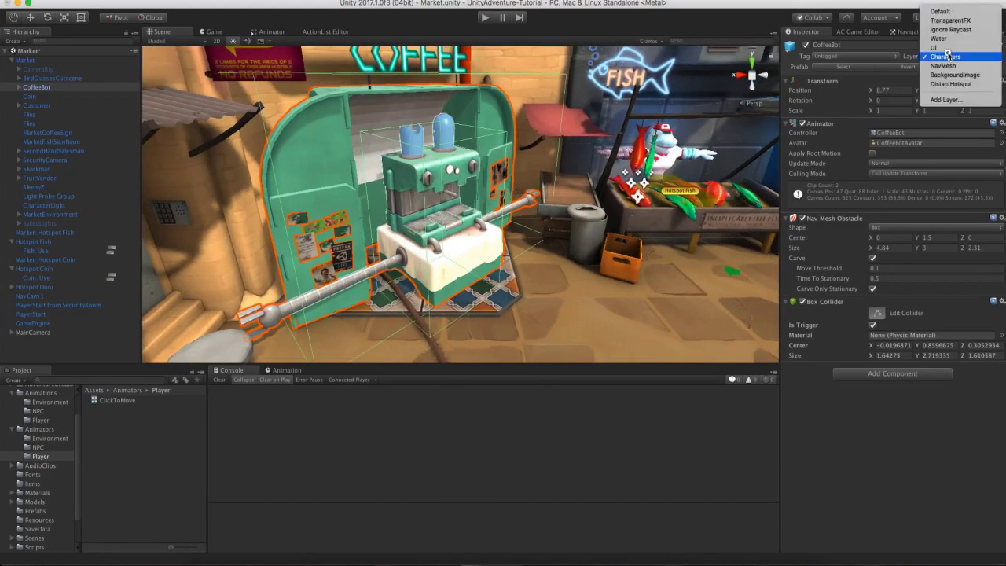
left_click(940, 11)
left_click(438, 187)
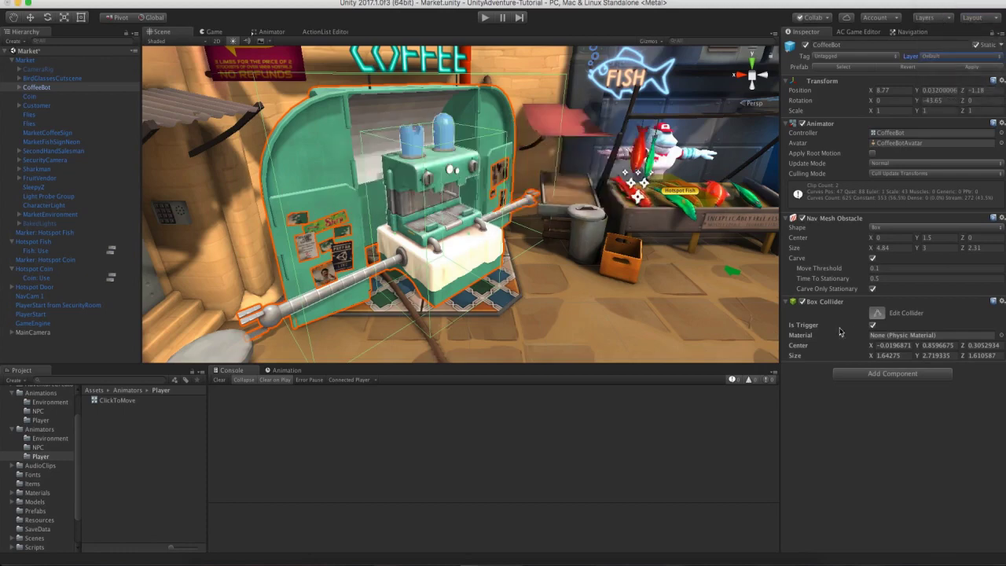
left_click(876, 314)
Add the Adventure Creator NPC script to CoffeeBot.
left_click(886, 377)
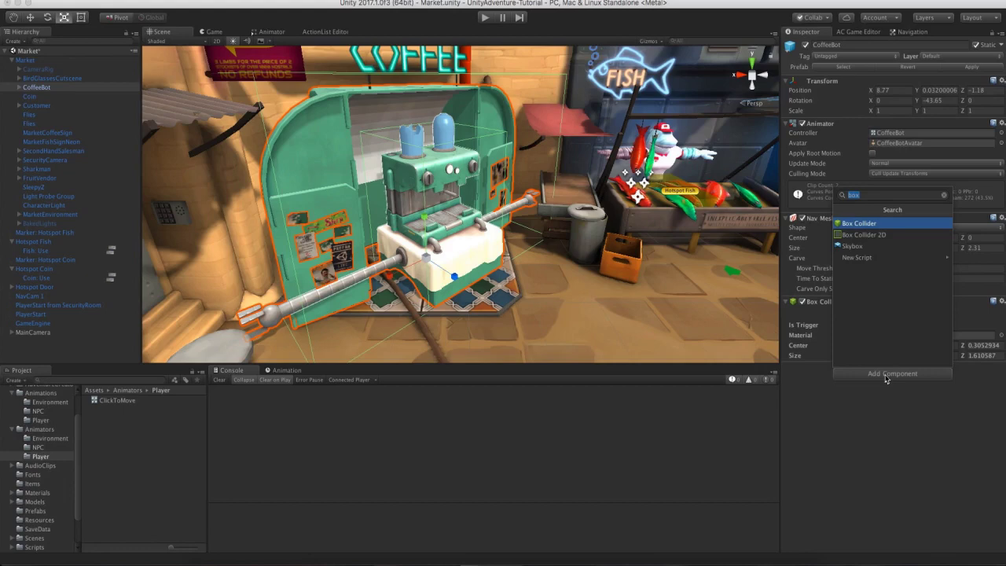
key("Escape")
scroll(884, 379, "down", 10)
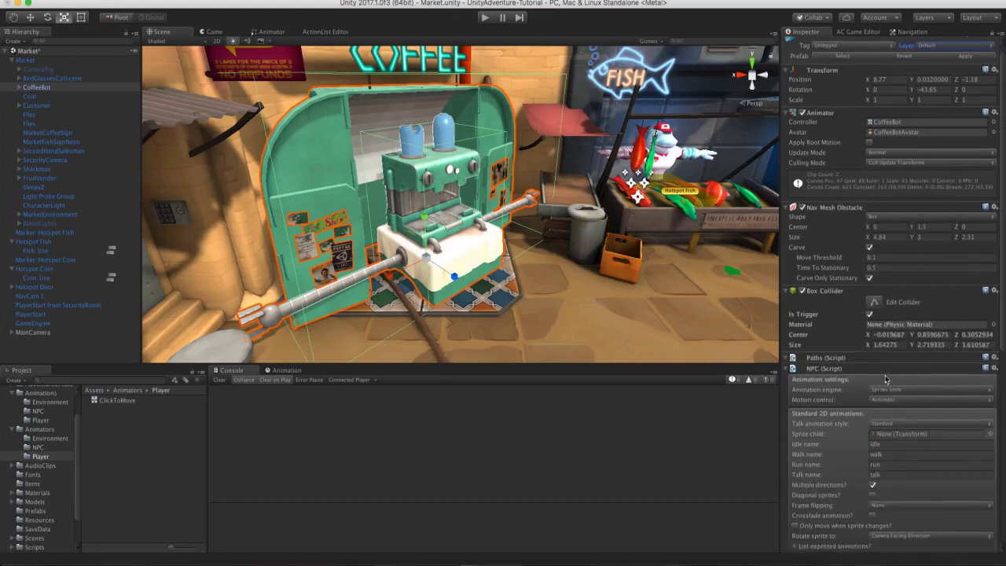
Add the Adventure Creator Hotspot script to CoffeeBot.
left_click(872, 536)
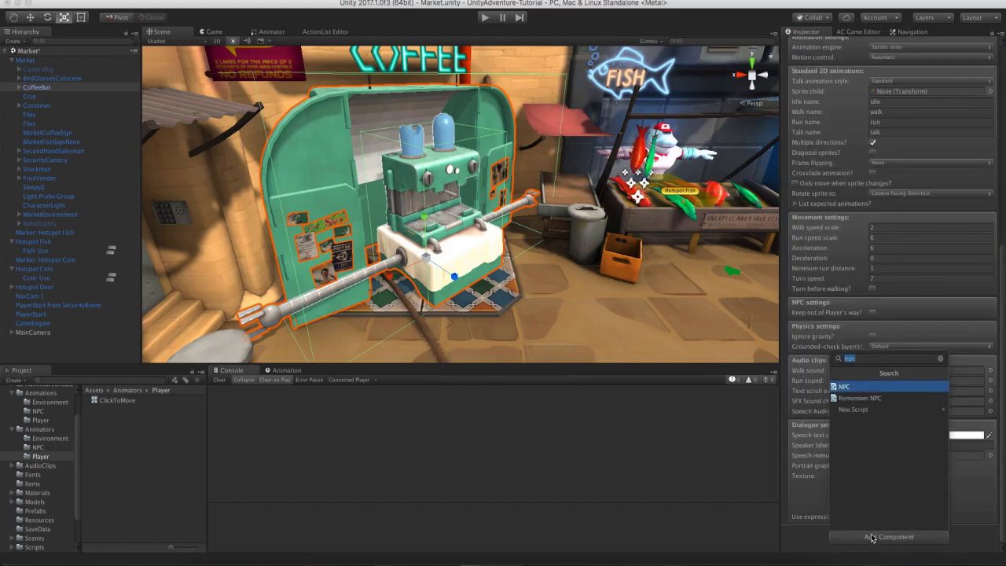
type("hotspot")
key("Return")
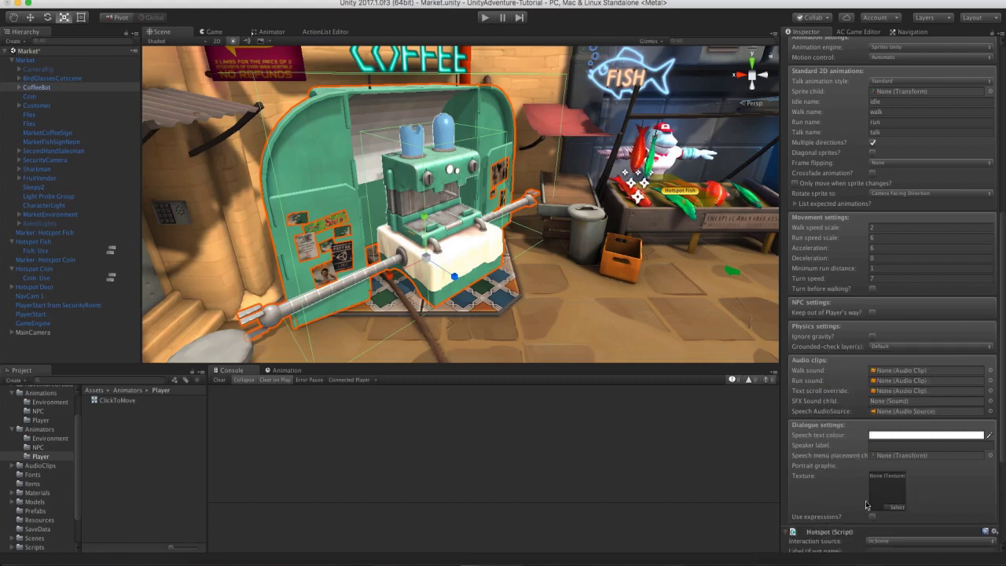
Set CoffeeBot's NPC animation engine to Mecanim and clear the move speed float, turn float and talk bool parameters.
scroll(857, 460, "up", 10)
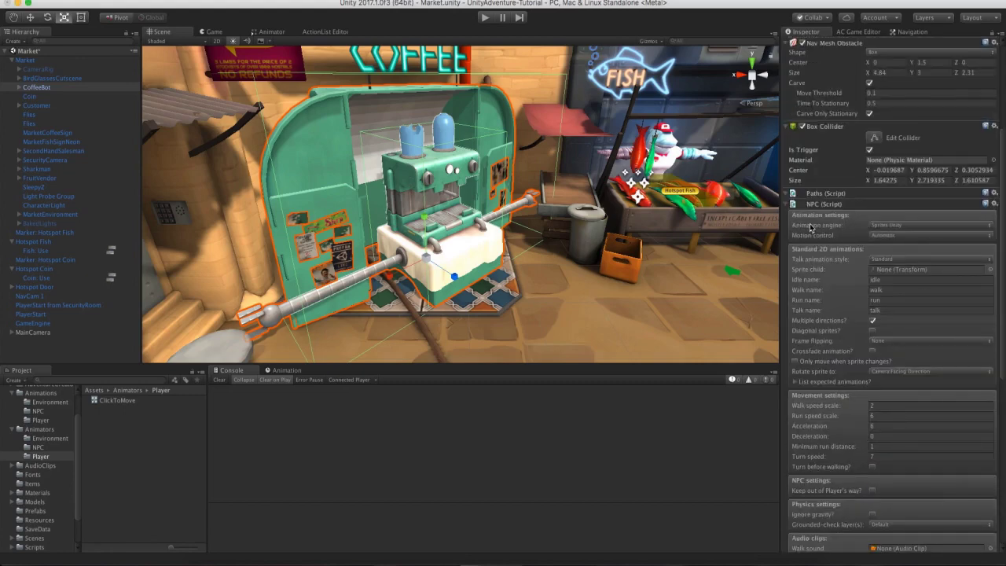
left_click(879, 226)
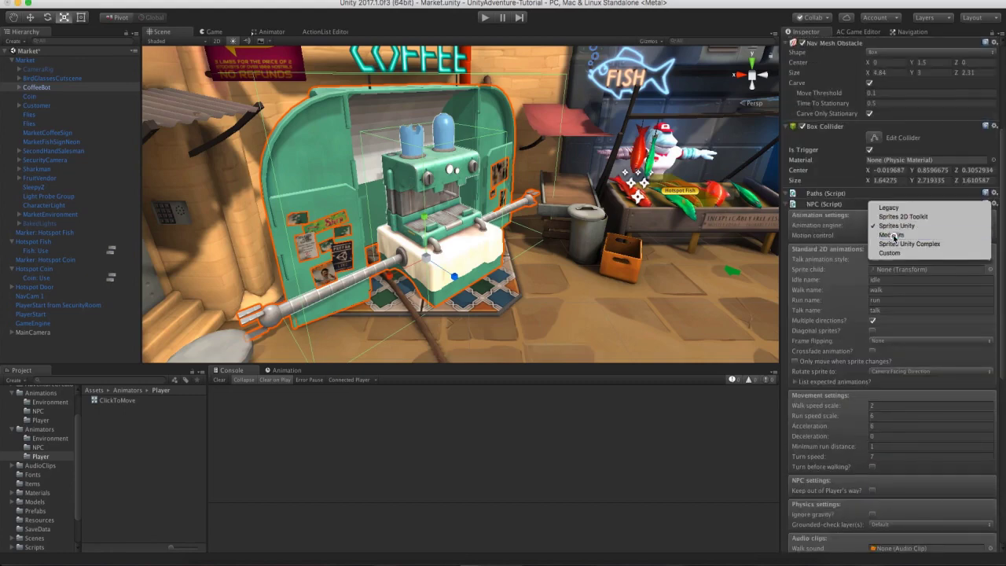
left_click(895, 236)
left_click(887, 259)
key("BackSpace")
key("Tab")
key("Tab")
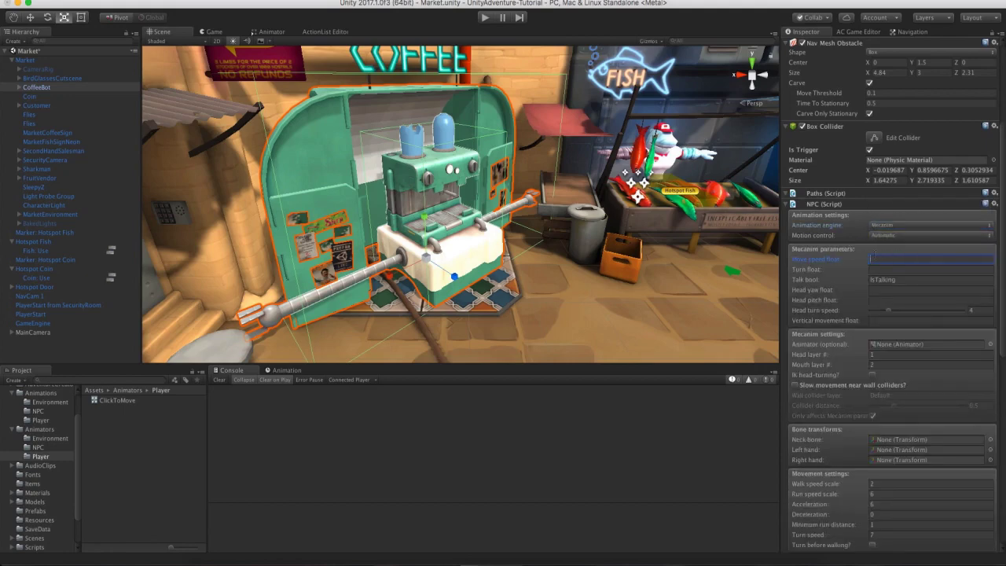
key("BackSpace")
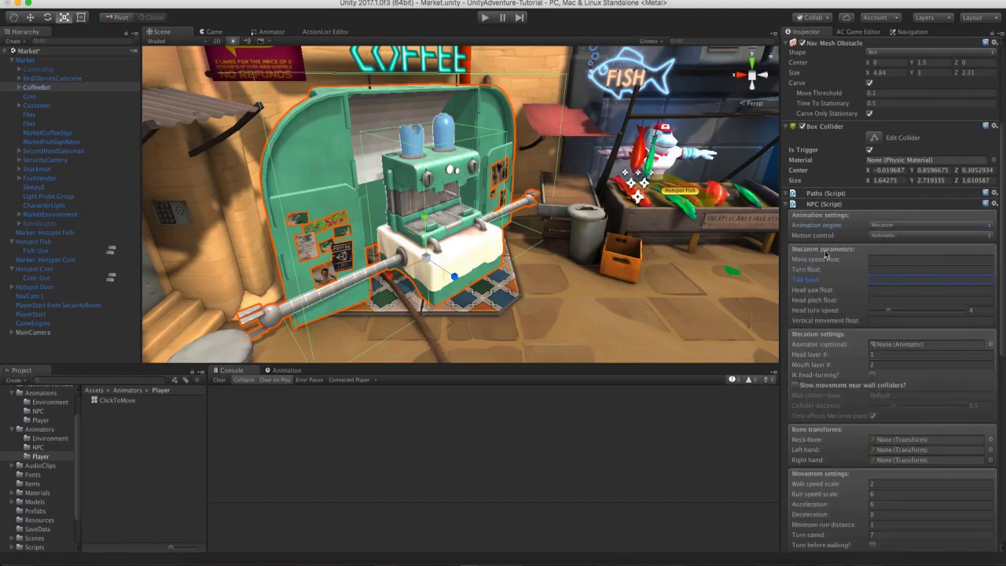
Enter "Coffee bot" as both CoffeeBot's hotspot label and its NPC speaker label.
left_click(486, 234)
key("f")
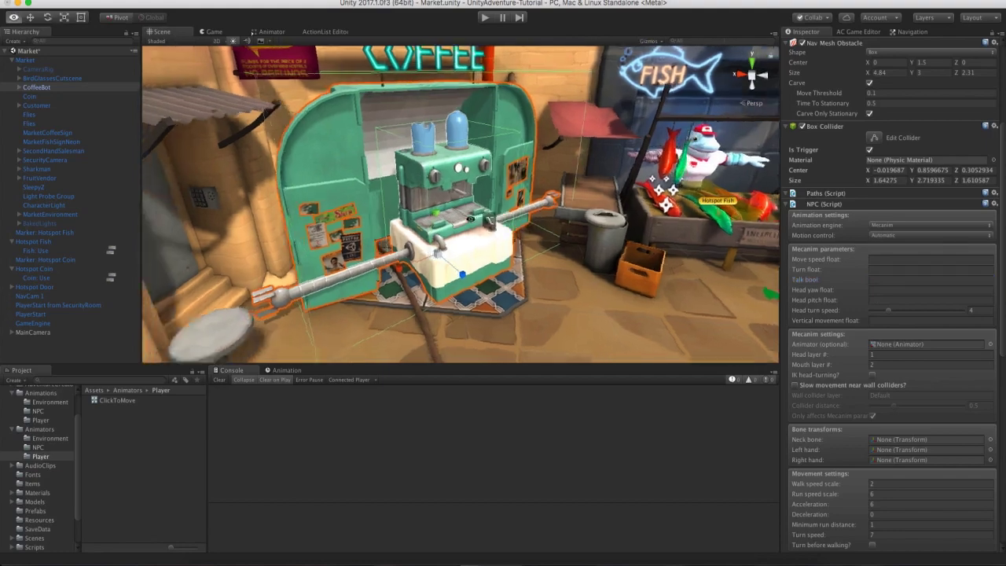
key("alt")
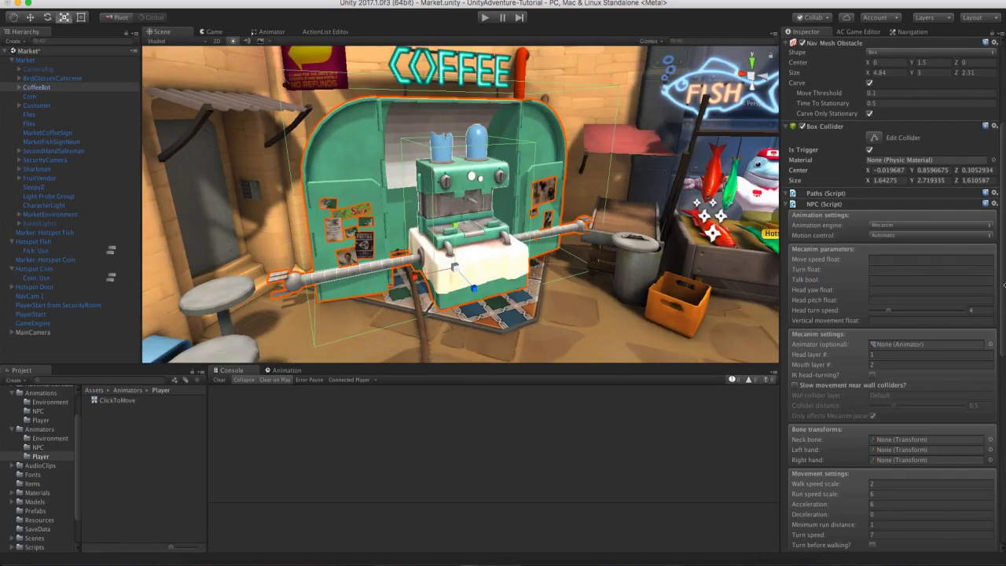
scroll(1002, 290, "down", 10)
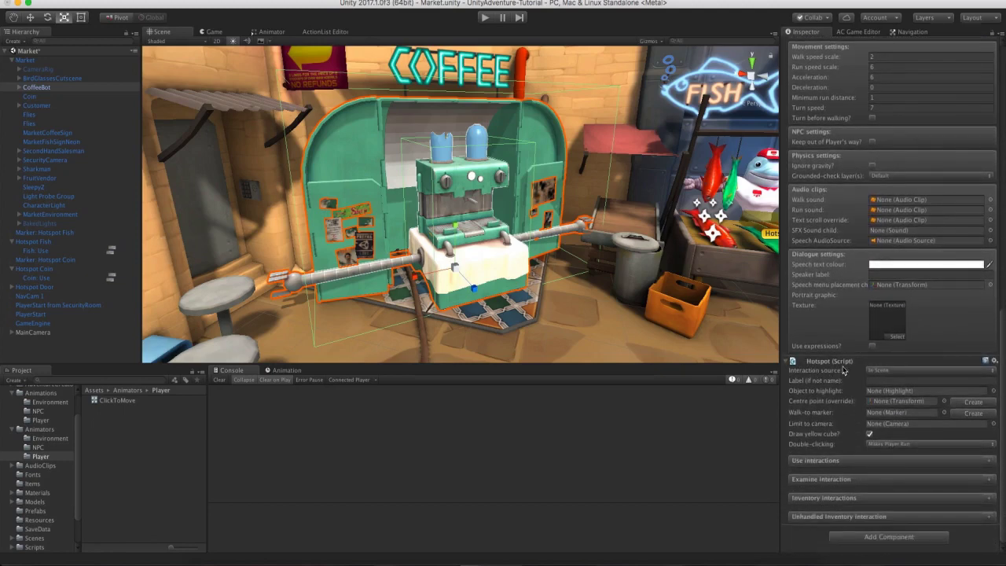
left_click(878, 381)
type("Coffee bot")
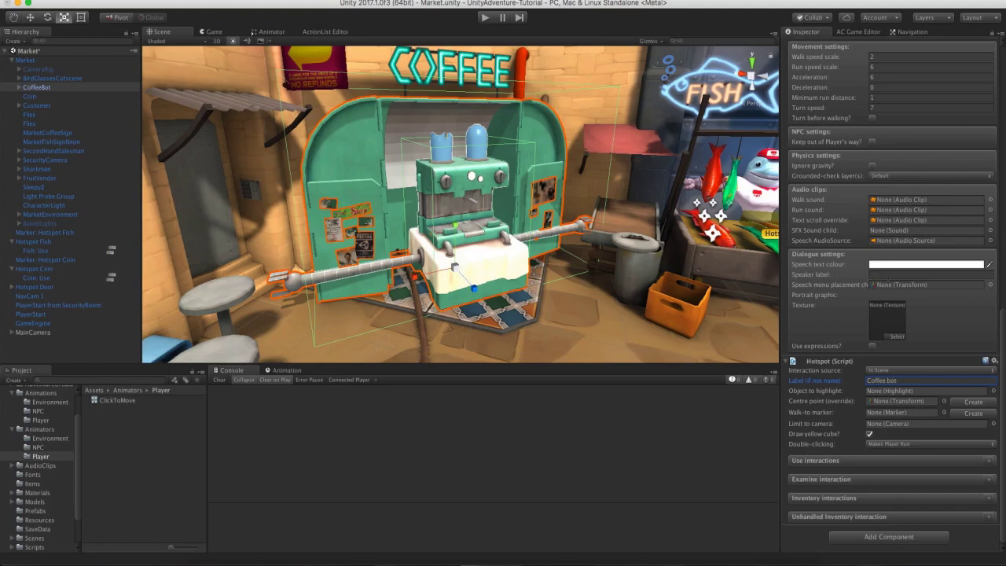
left_click(888, 275)
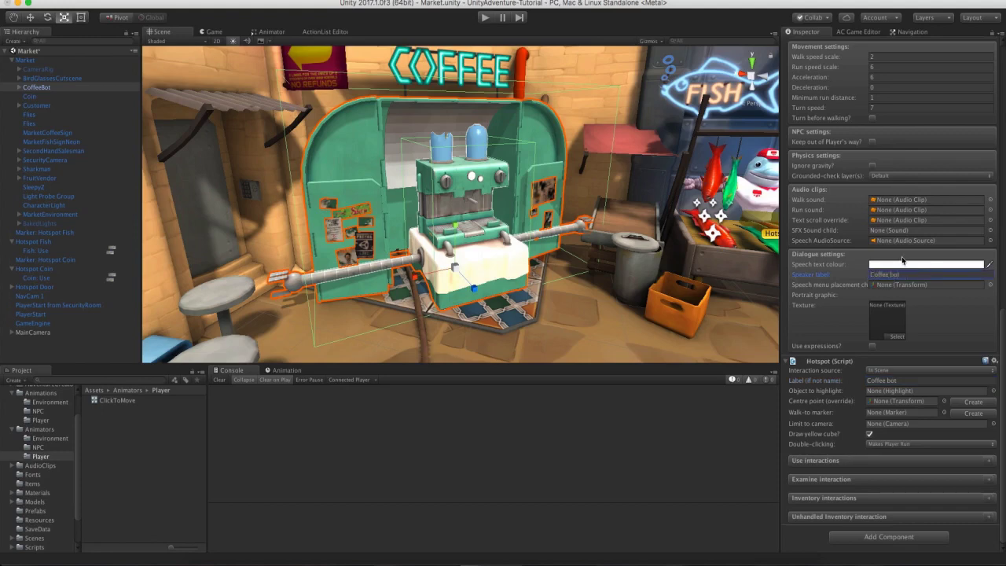
Add a Use interaction to CoffeeBot's hotspot with player action Walk To, facing after moving and a minimum distance enabled.
left_click(989, 463)
scroll(989, 466, "down", 3)
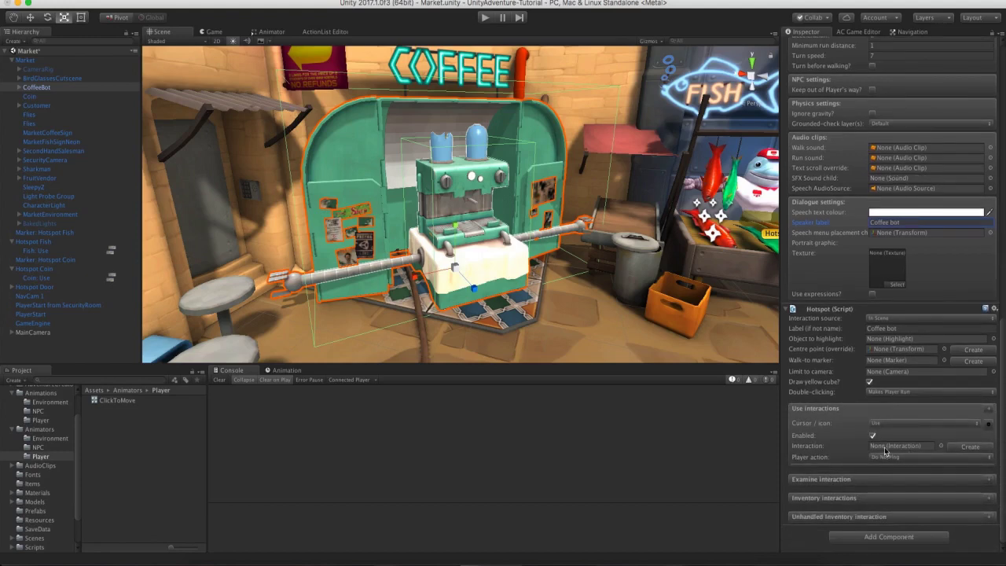
left_click(887, 458)
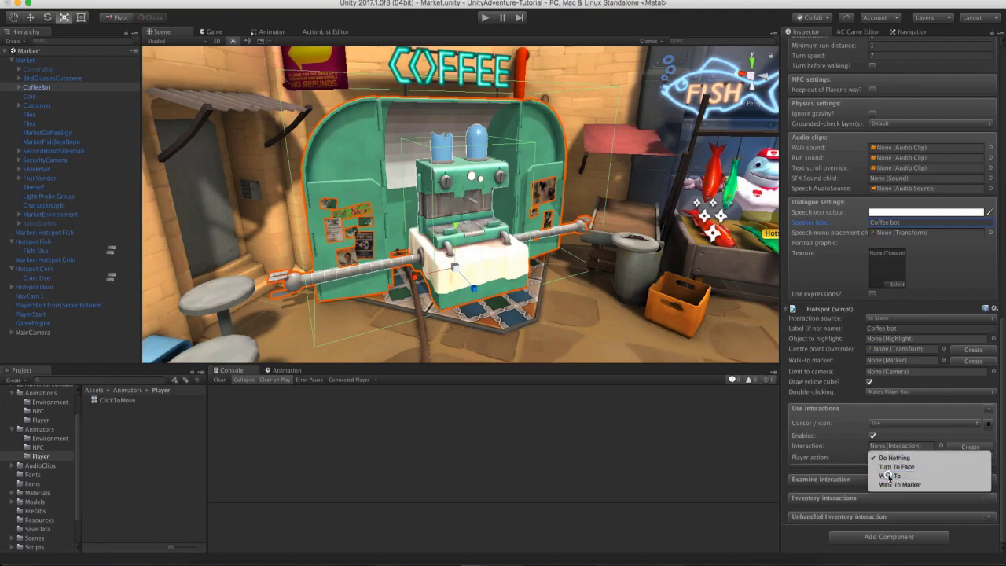
left_click(891, 474)
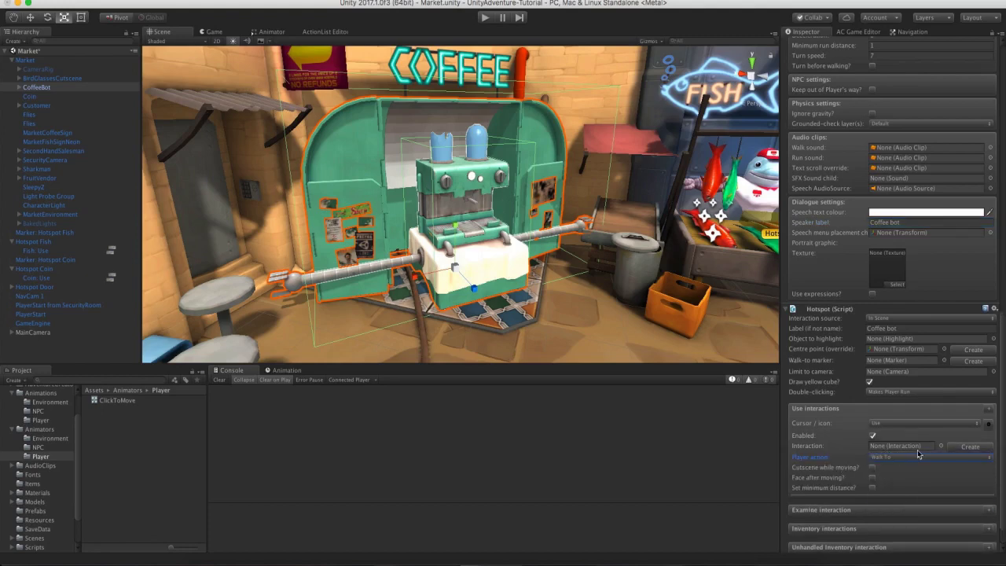
left_click(872, 478)
left_click(872, 487)
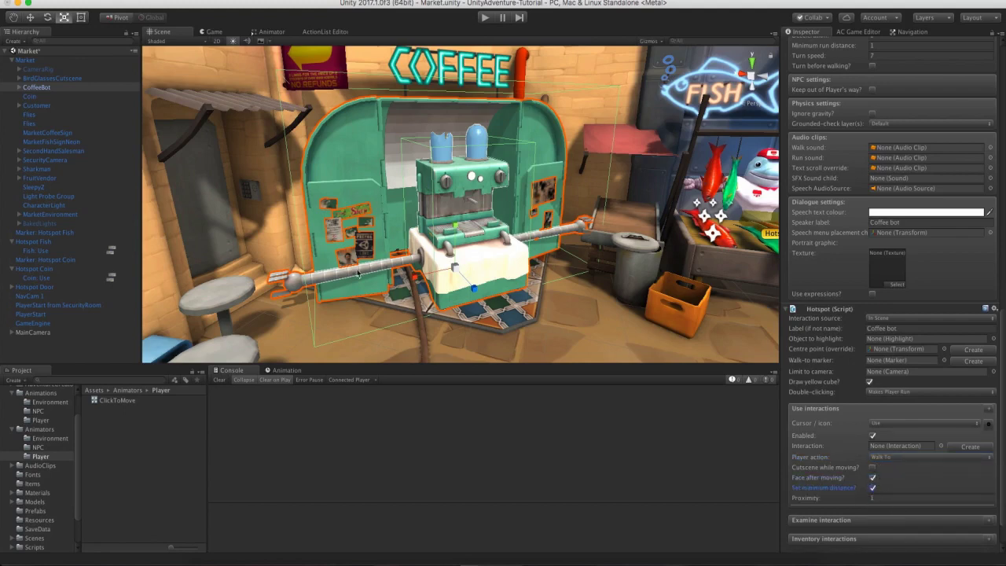
Create the interaction object for CoffeeBot's Use interaction and open it in the ActionList Editor.
scroll(357, 273, "up", 2)
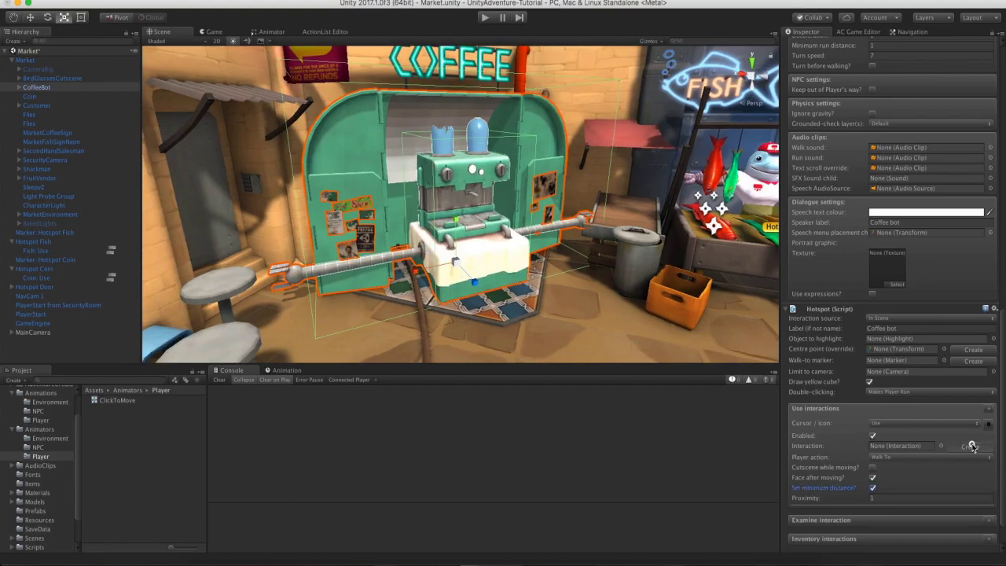
left_click(972, 446)
left_click(927, 447)
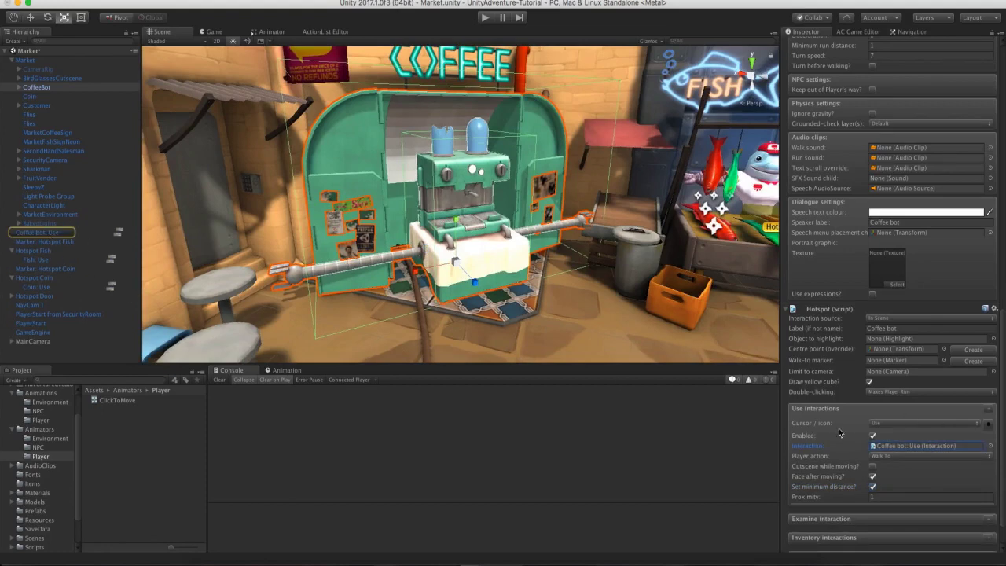
double_click(915, 445)
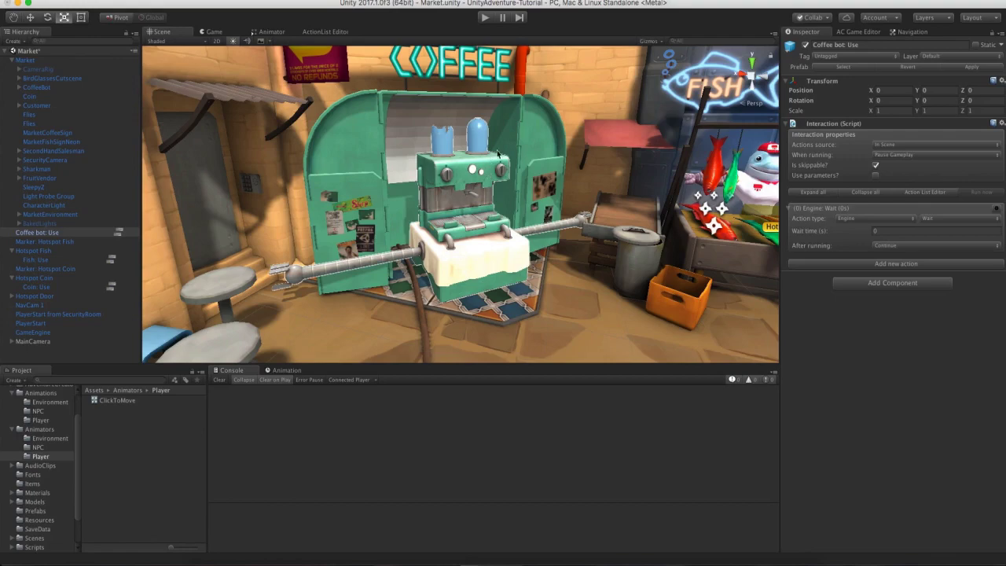
left_click_drag(479, 186, 457, 195, "alt")
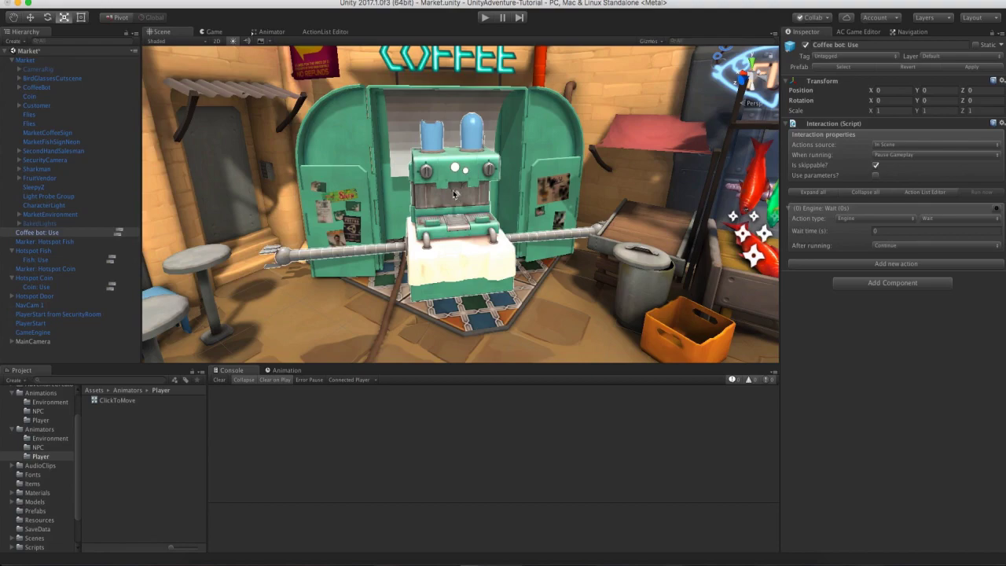
left_click_drag(453, 199, 425, 199, "alt")
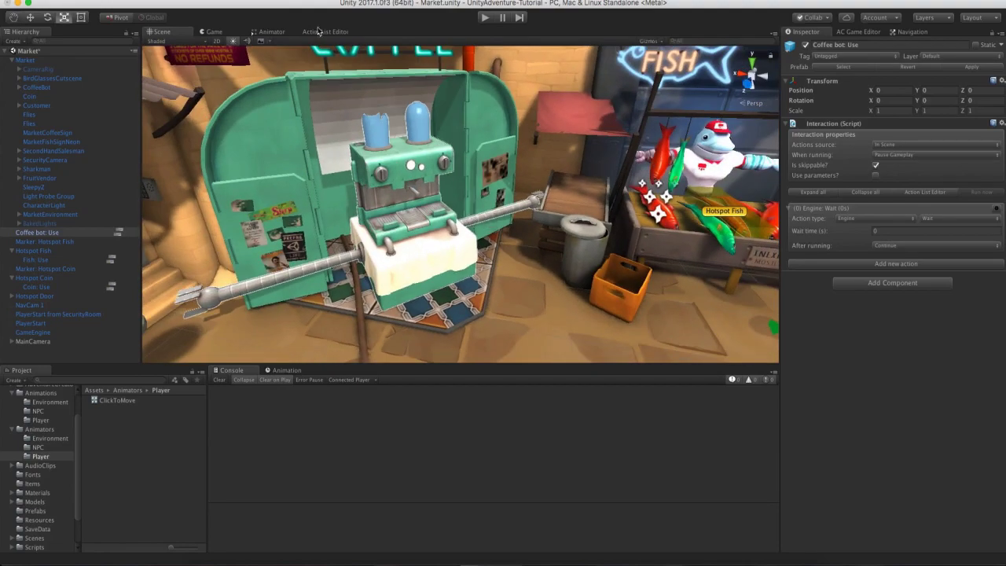
left_click(118, 233)
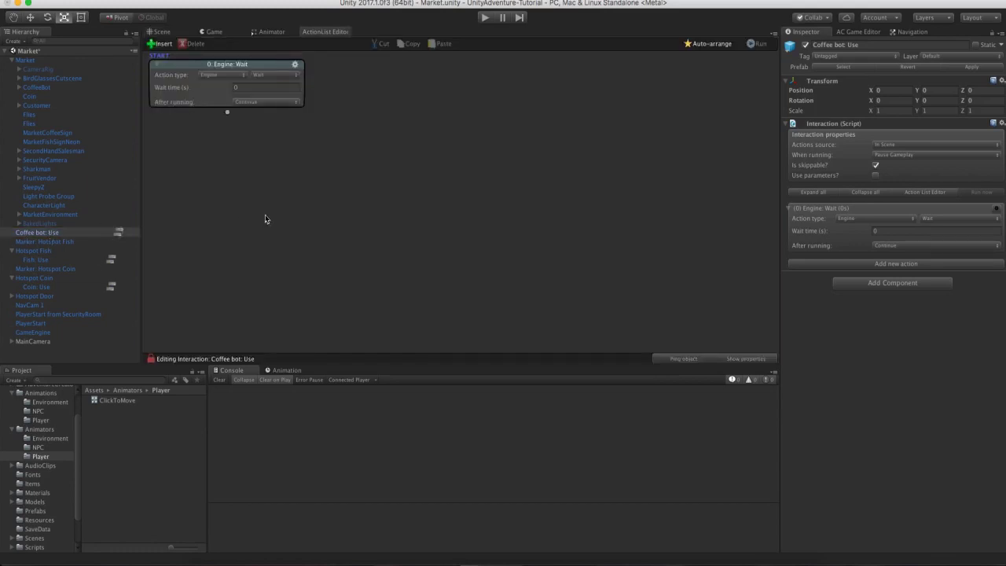
Change the first action to an Inventory Check for carrying the Coin item.
left_click(217, 75)
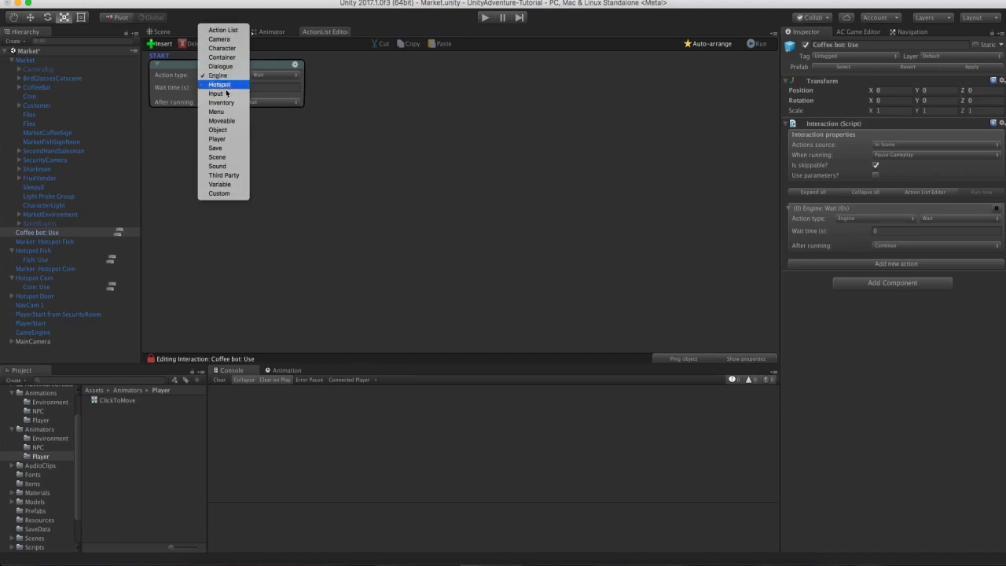
left_click(229, 103)
left_click(267, 75)
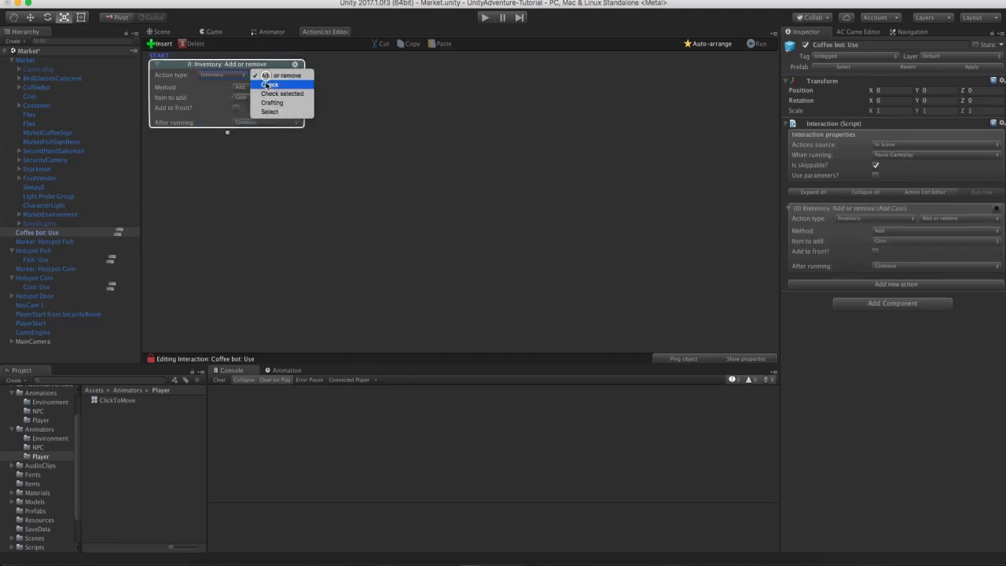
left_click(267, 84)
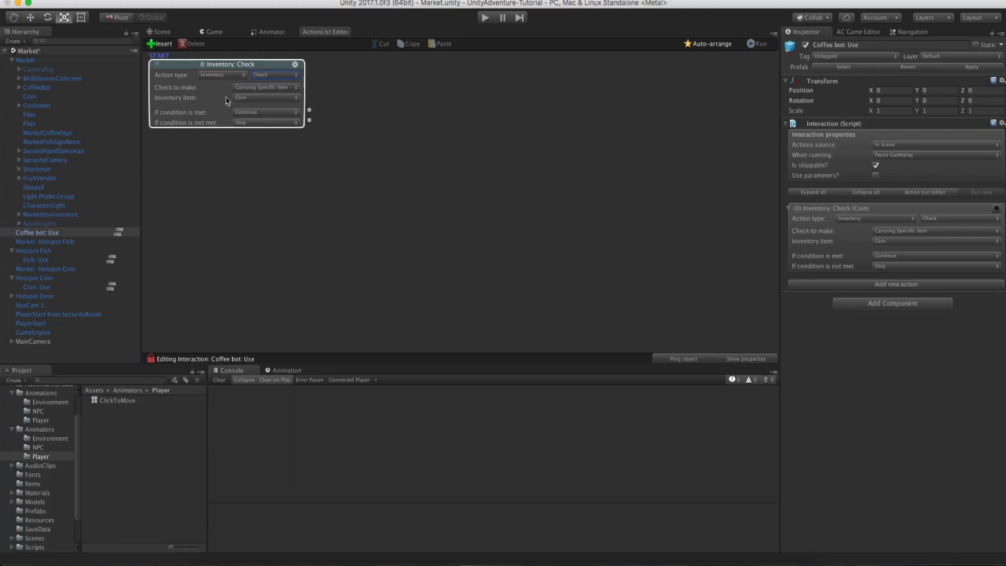
Branch the Coin check's not-met condition to a new Dialogue: Play speech action.
left_click_drag(309, 119, 335, 115)
left_click(343, 162)
left_click_drag(343, 162, 380, 159)
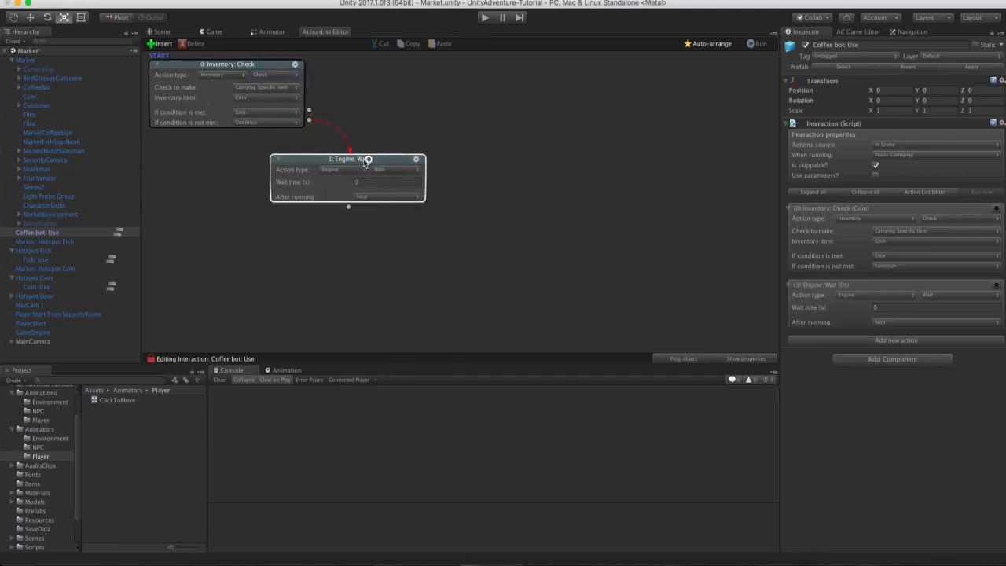
left_click(341, 170)
left_click(344, 161)
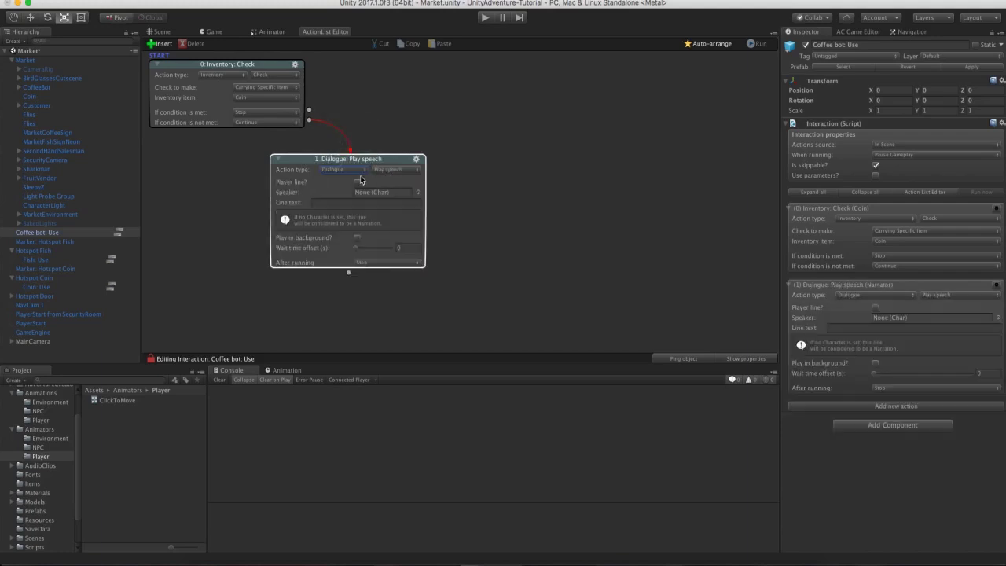
Make CoffeeBot the speaker of the not-met speech, with the line "Coffee! Only one coin!", and place the action under the Coin check.
left_click(418, 192)
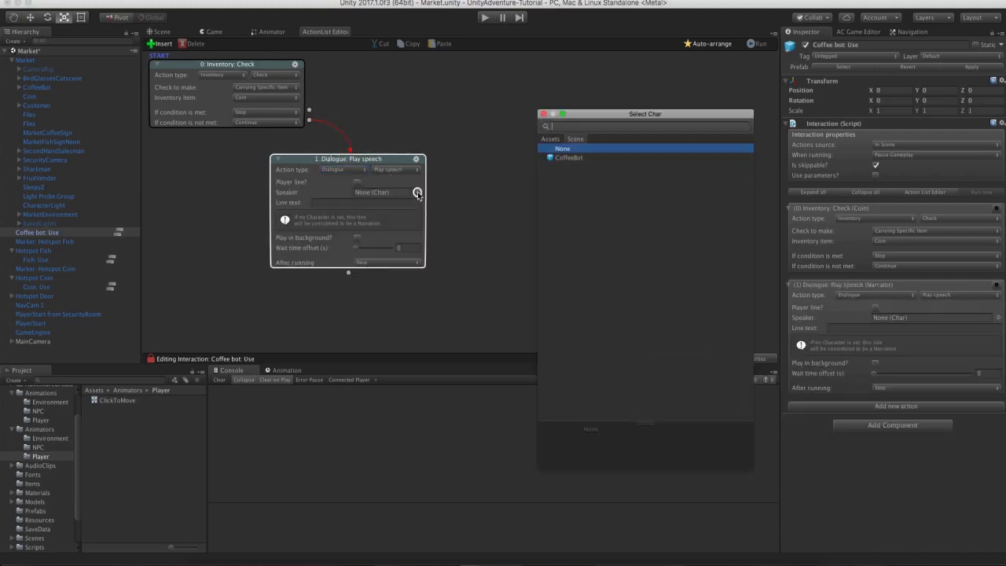
left_click(569, 157)
left_click(541, 115)
left_click_drag(292, 161, 181, 162)
left_click(207, 201)
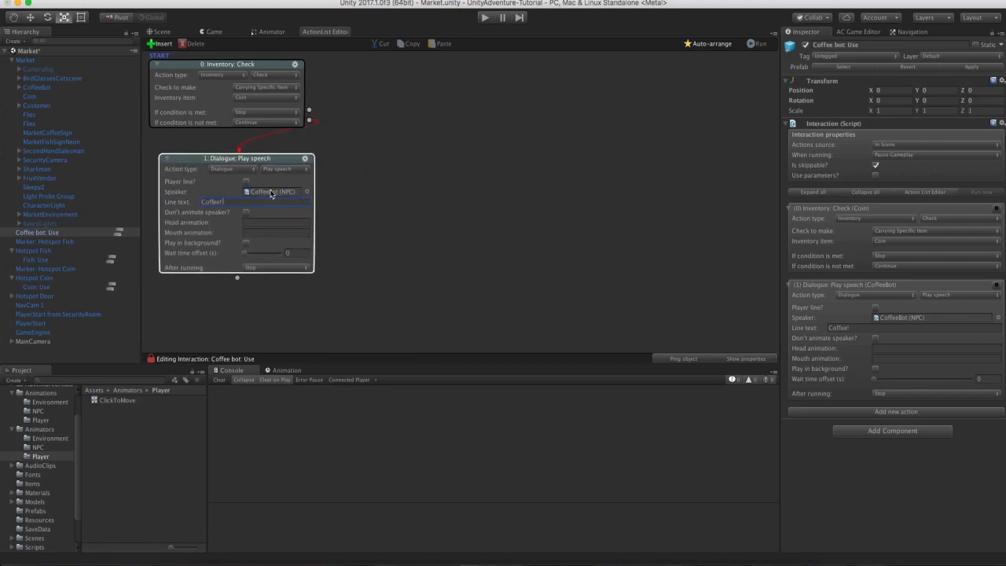
type("Coffee! Only one coin")
left_click(250, 168)
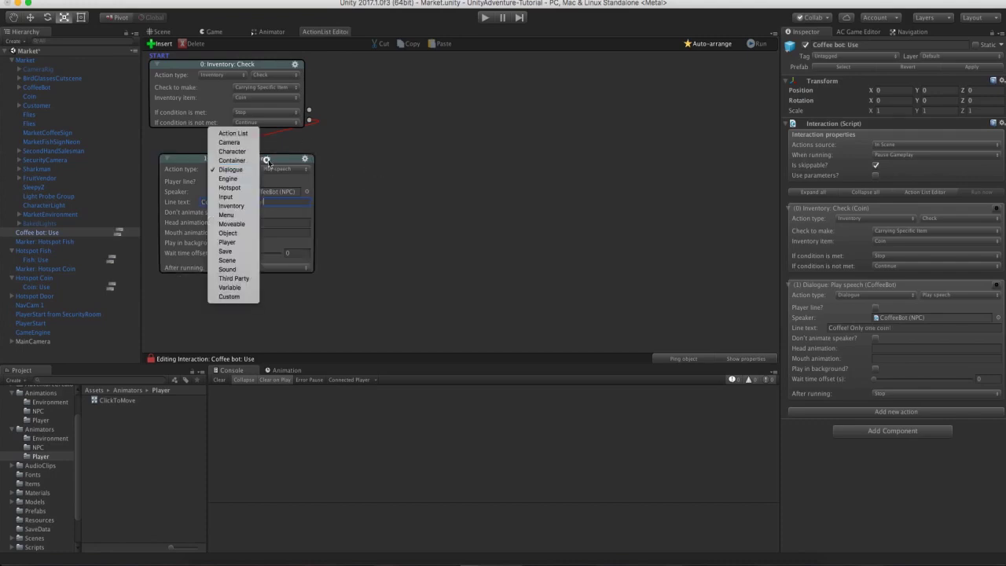
left_click(277, 161)
type("!")
left_click_drag(277, 161, 273, 160)
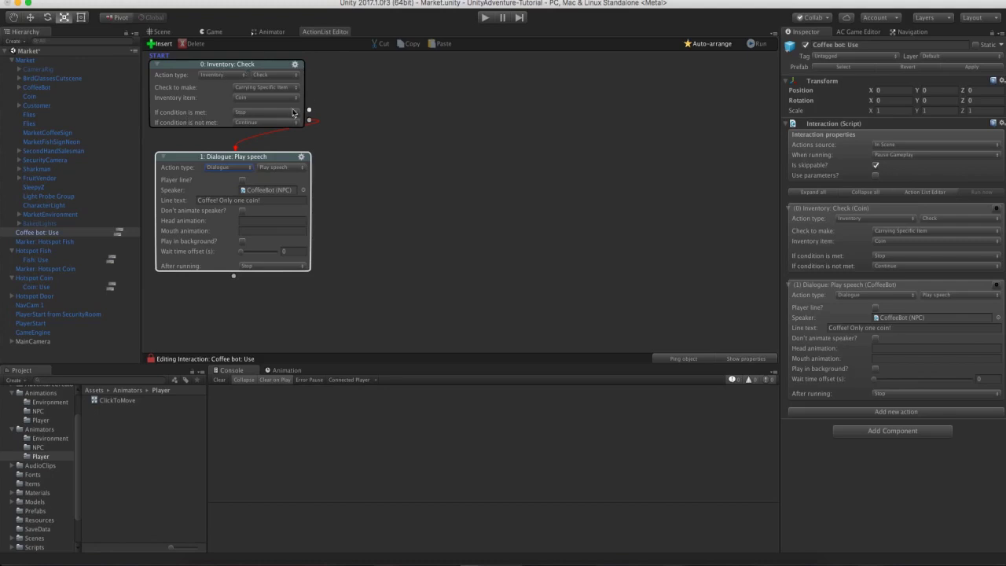
Branch the Coin check's met condition to a new Play speech action where CoffeeBot says "Here's your coffee!".
left_click_drag(309, 110, 388, 152)
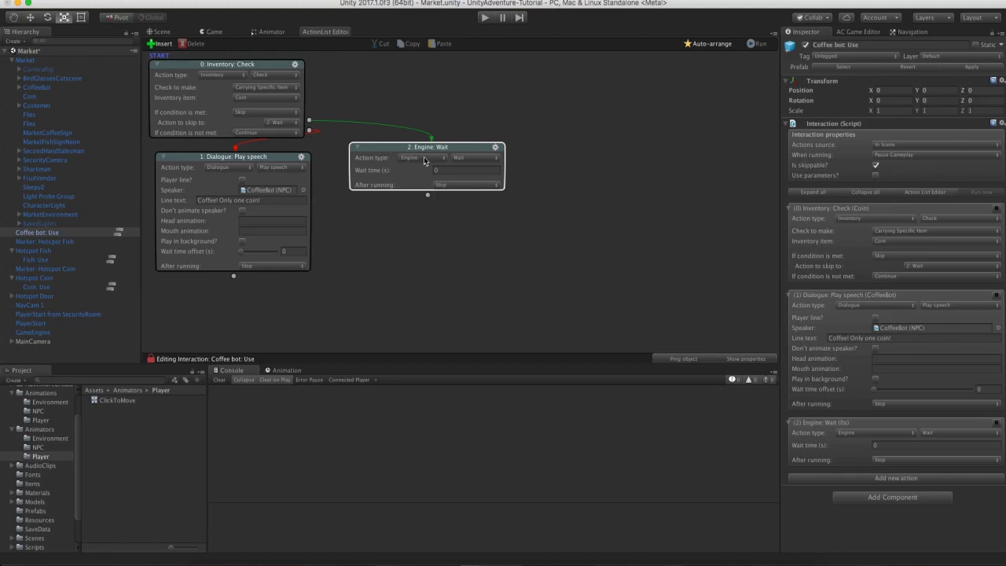
left_click(424, 159)
left_click(421, 148)
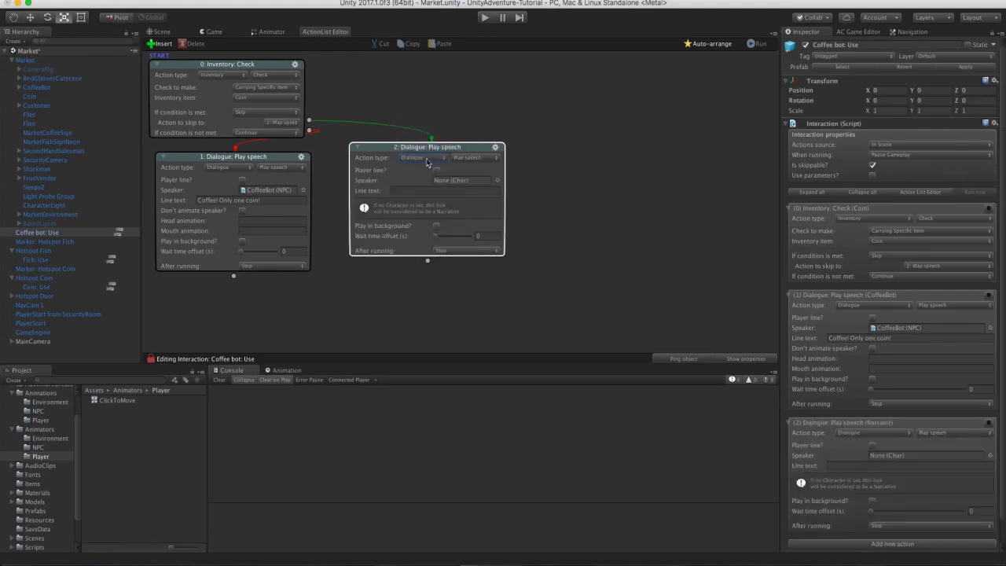
left_click(496, 180)
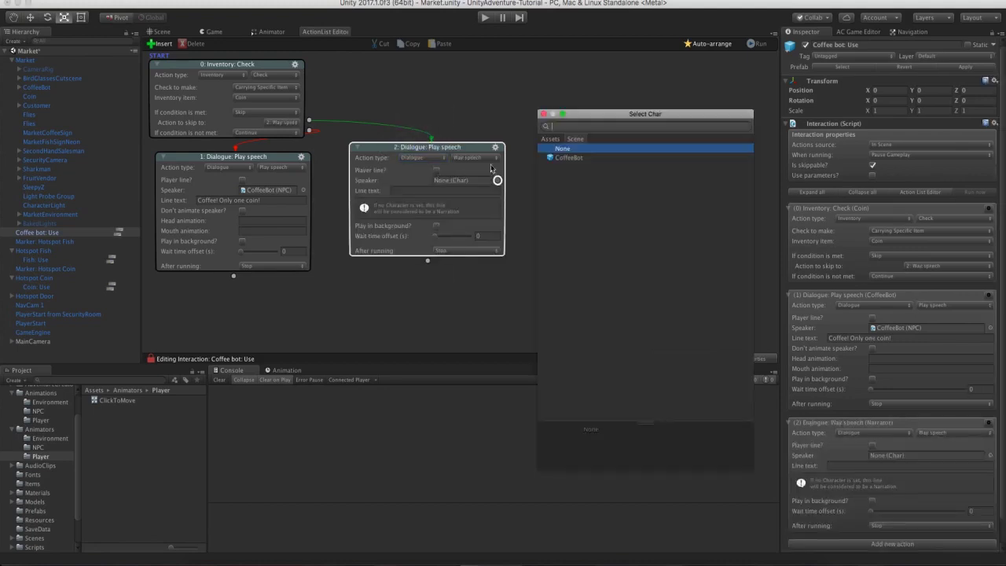
left_click(559, 156)
left_click(541, 112)
left_click(436, 179)
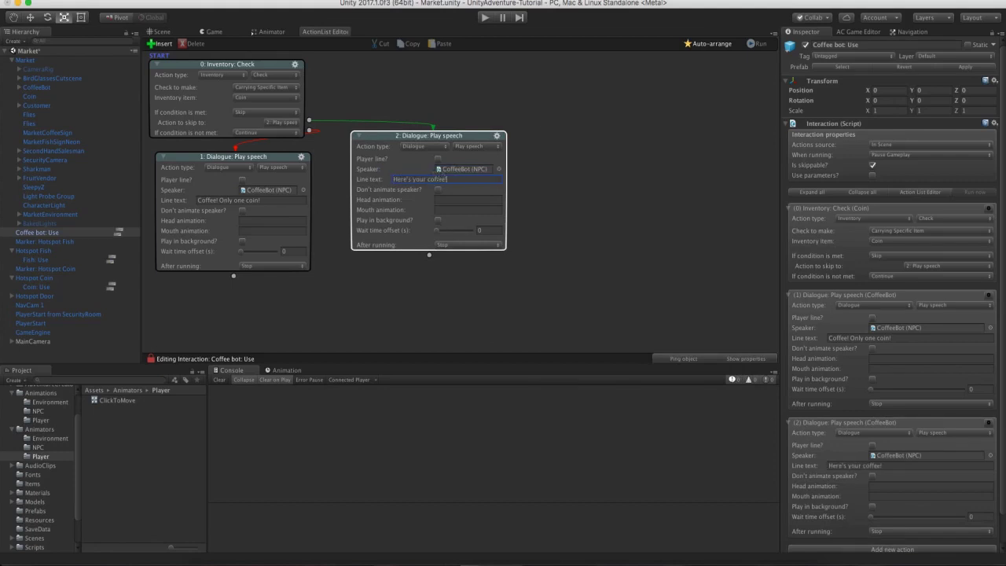
Follow the "Here's your coffee!" speech with a new Character: Animate action that targets the player.
left_click(429, 265)
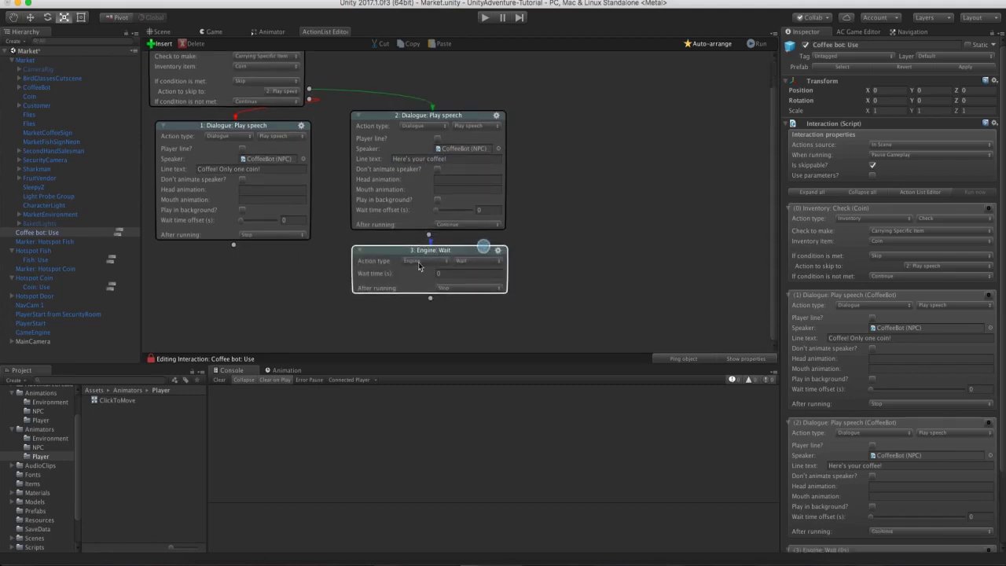
left_click(419, 267)
left_click(425, 232)
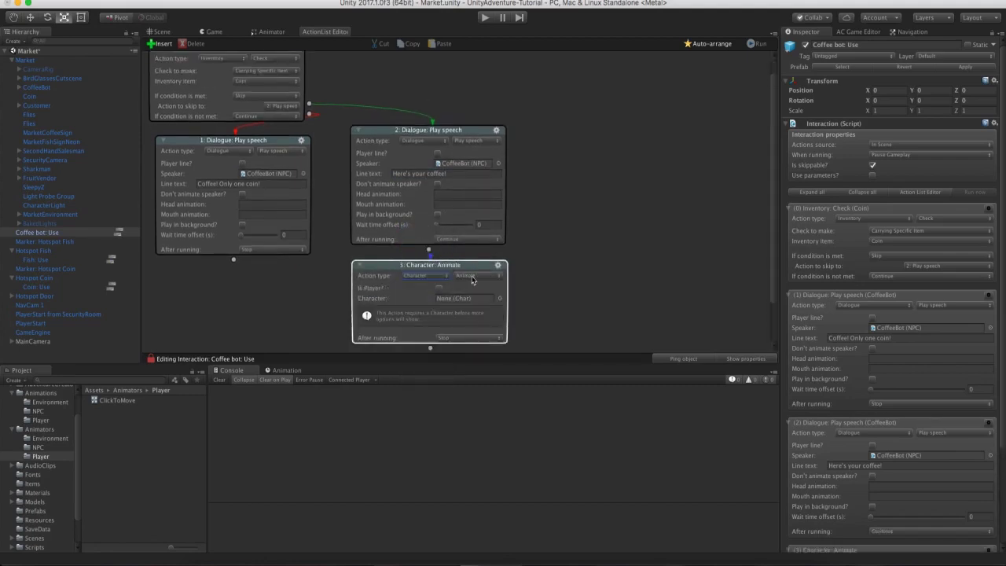
left_click(439, 287)
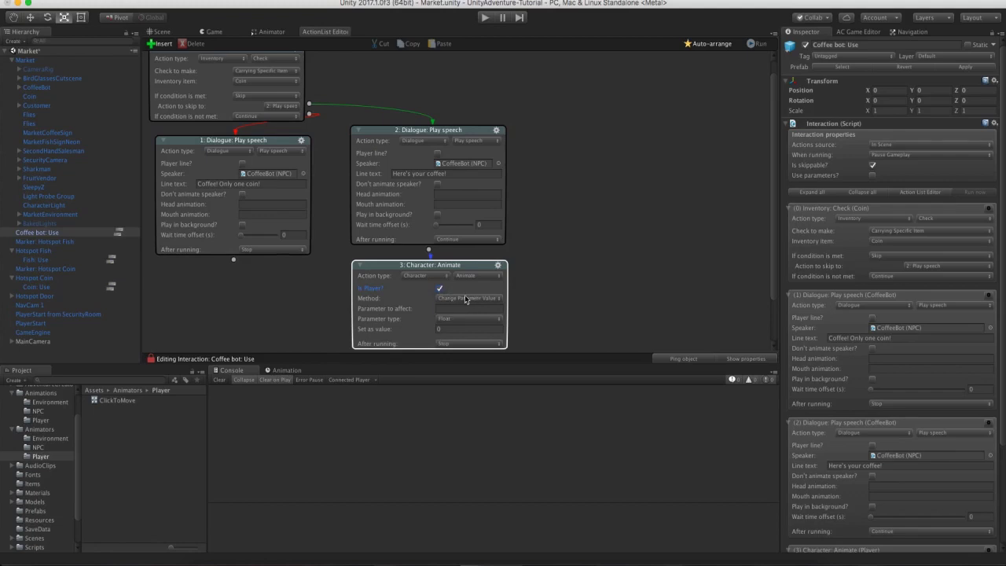
Make the player Animate action affect the MedTake parameter, with Trigger as its parameter type.
middle_click_drag(467, 297, 473, 245)
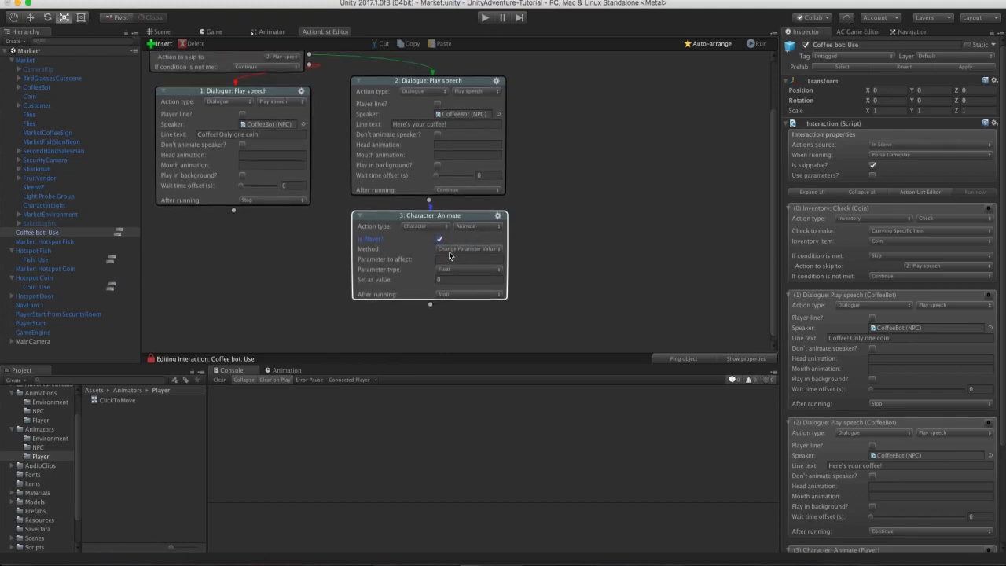
left_click(452, 258)
left_click(272, 31)
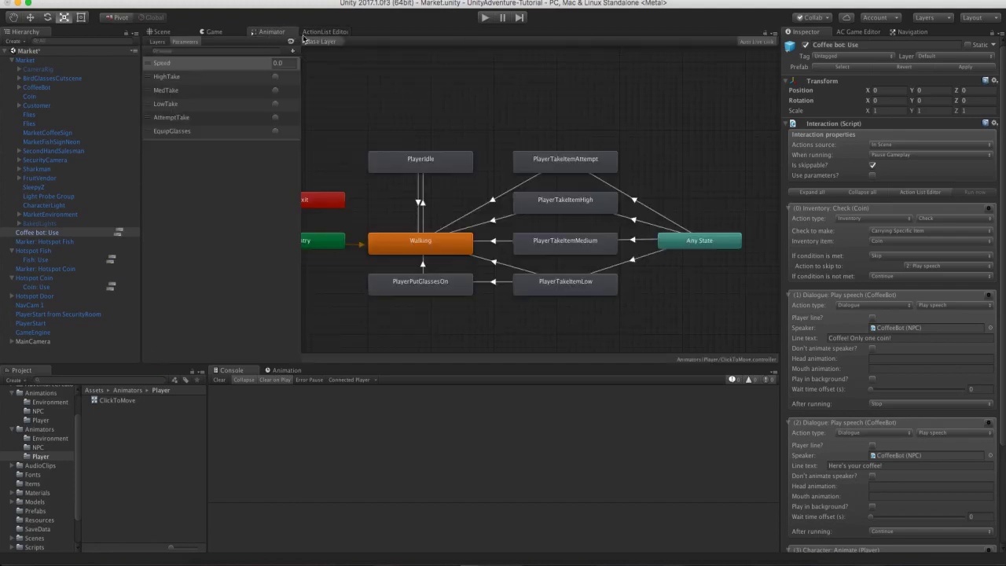
left_click(307, 33)
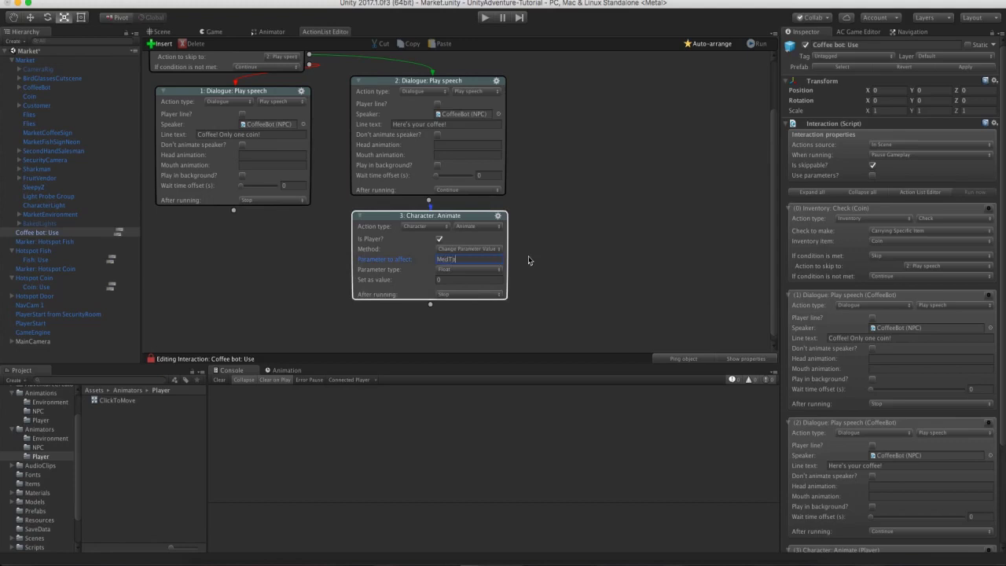
left_click(468, 268)
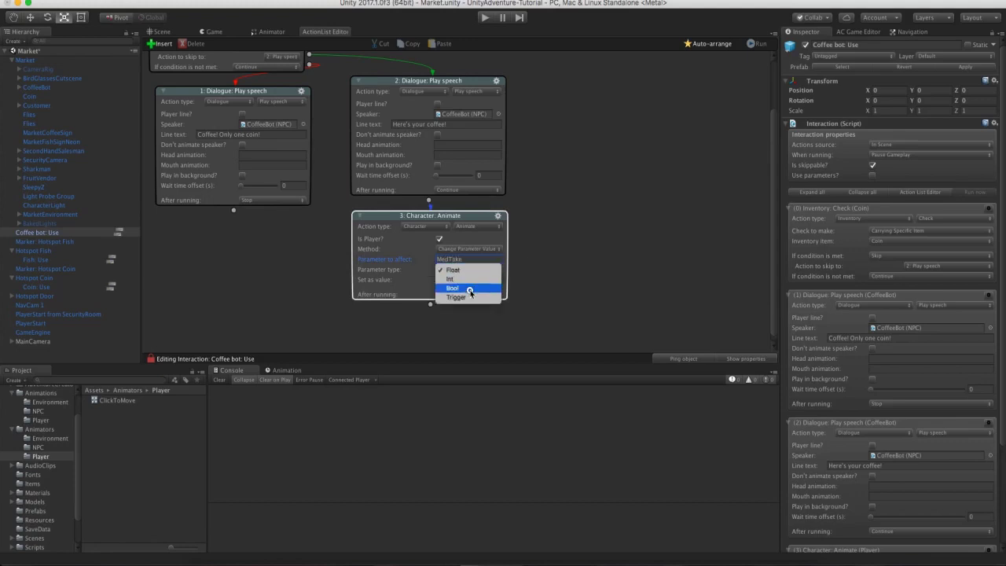
left_click(471, 294)
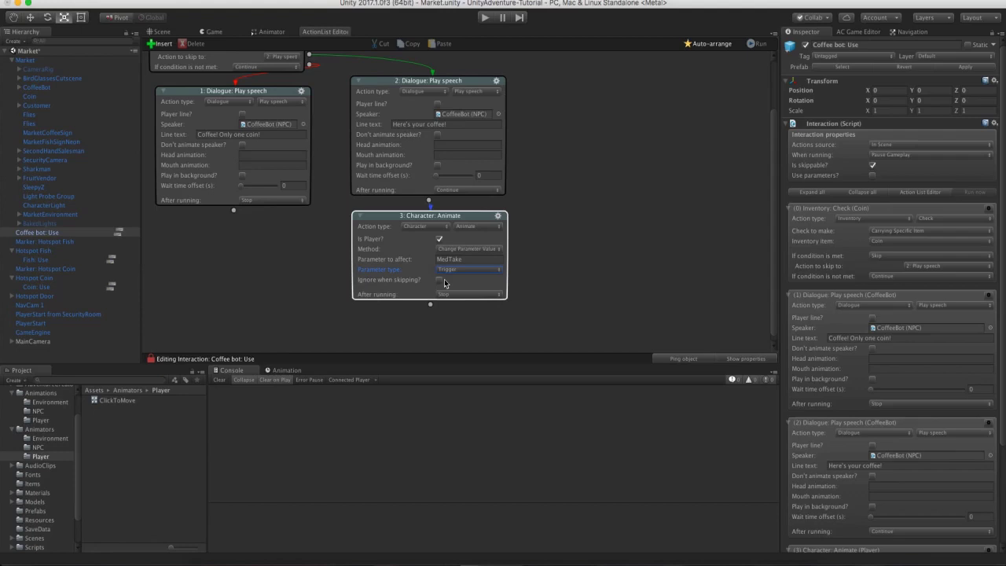
Chain an Engine: Wait action of 0.5 seconds after the player Animate action.
left_click_drag(433, 307, 521, 314)
scroll(532, 272, "down", 1)
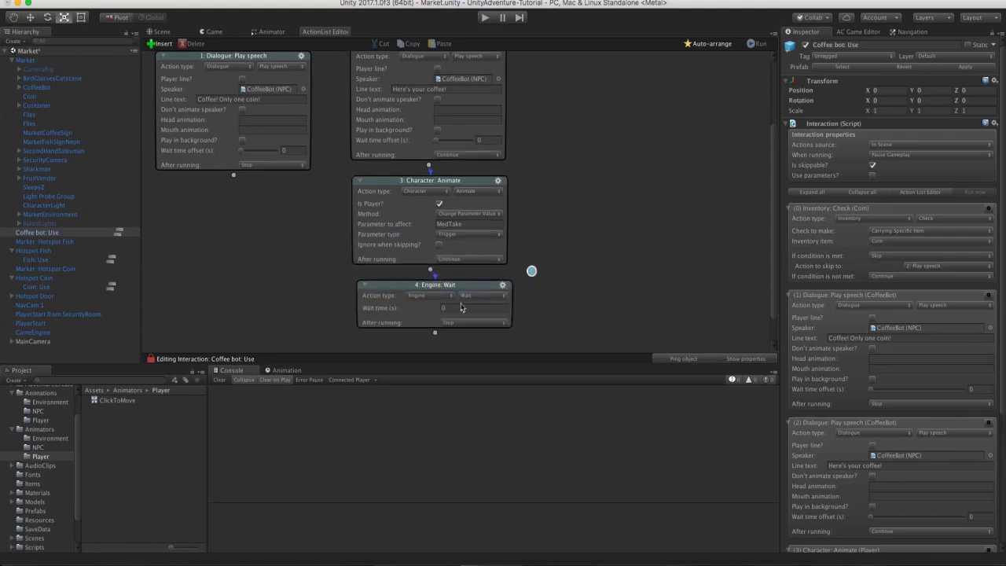
left_click(460, 307)
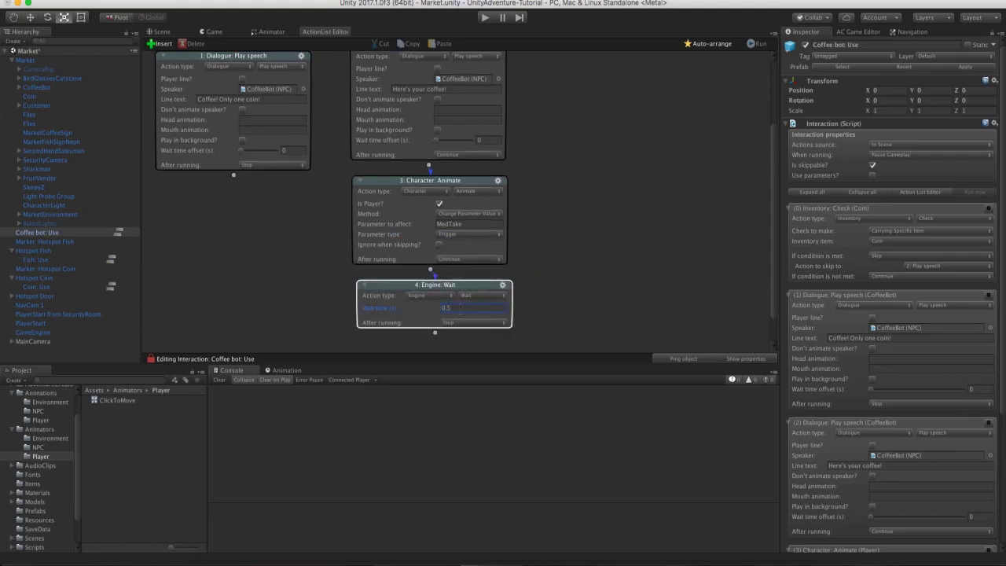
scroll(526, 296, "down", 1)
left_click(523, 273)
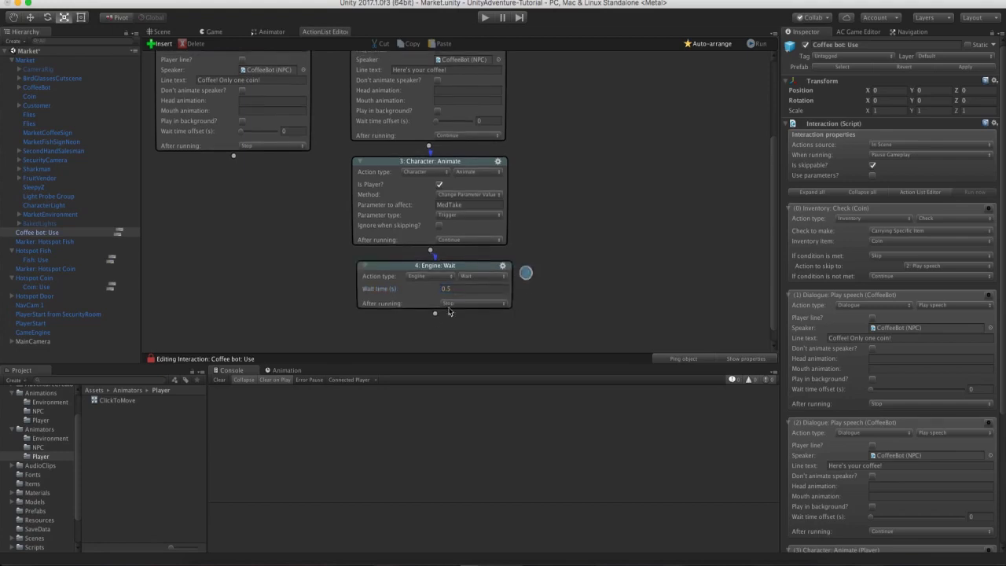
Chain an Inventory: Add or remove action after the 0.5-second wait and place it beneath the wait.
left_click_drag(437, 316, 527, 299)
scroll(527, 299, "down", 4)
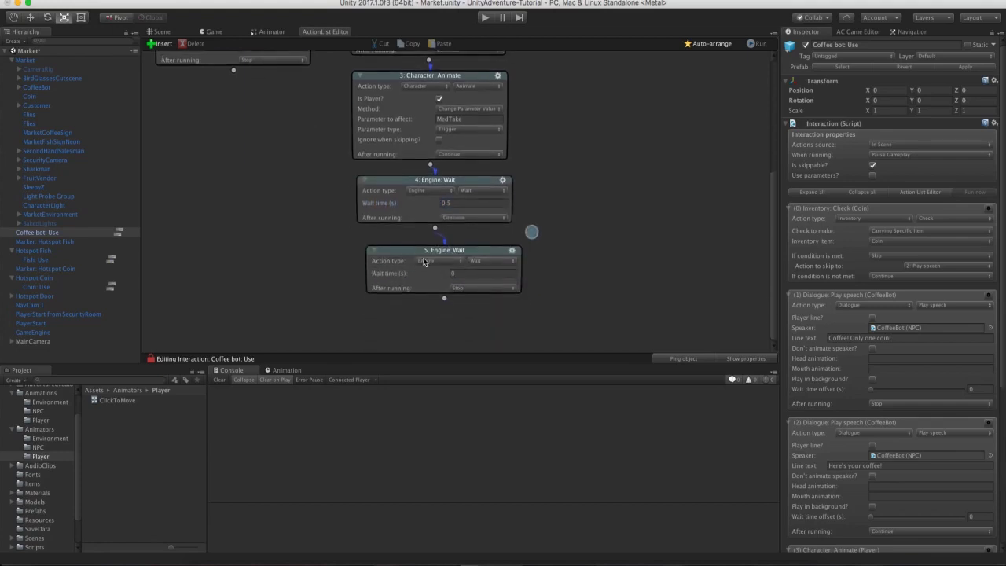
left_click(429, 261)
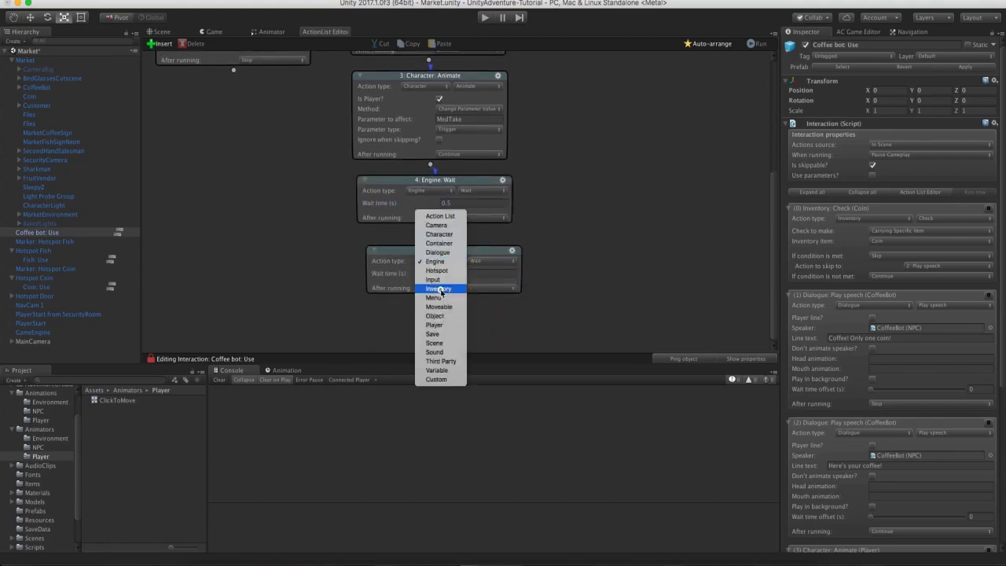
left_click(440, 289)
left_click_drag(445, 264, 440, 265)
scroll(589, 260, "down", 1)
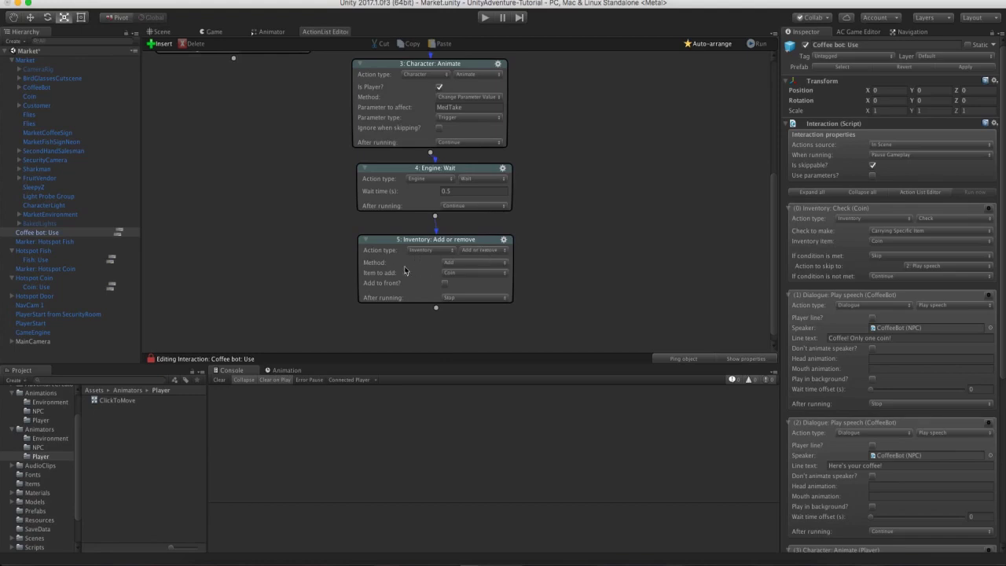
Set the inventory action's method to Replace, adding the Coffee cup and removing the Coin.
left_click(461, 262)
left_click(472, 281)
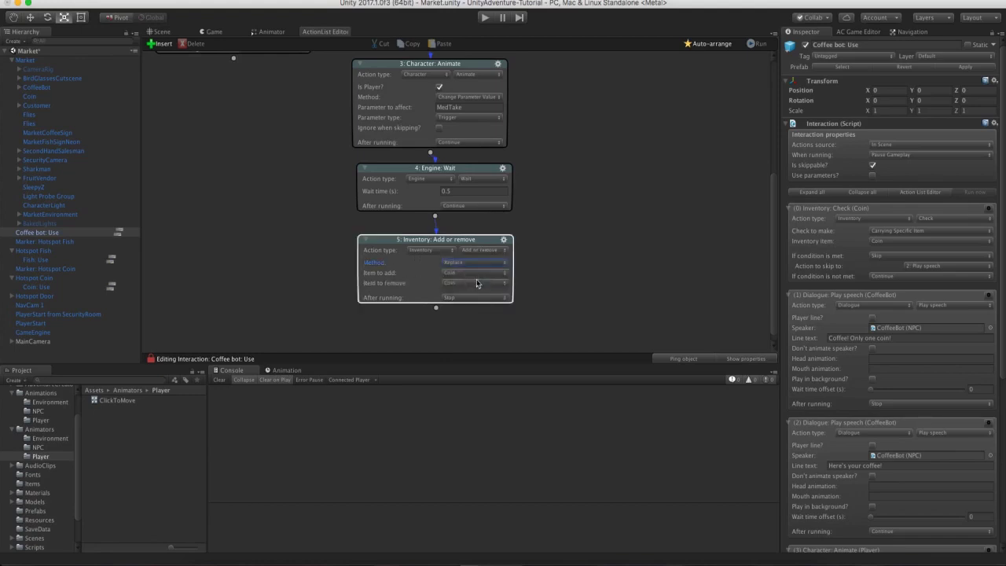
left_click(464, 273)
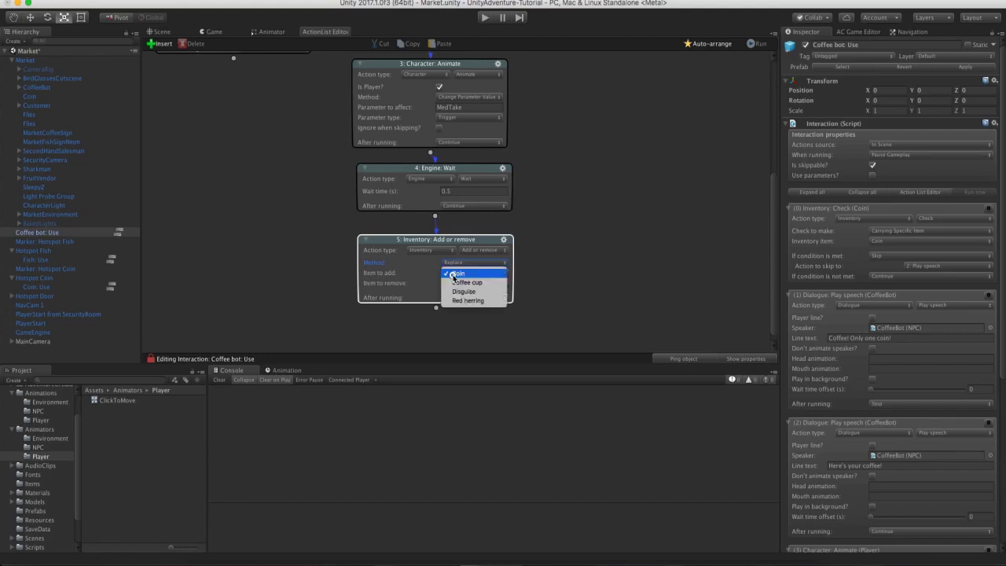
left_click(464, 286)
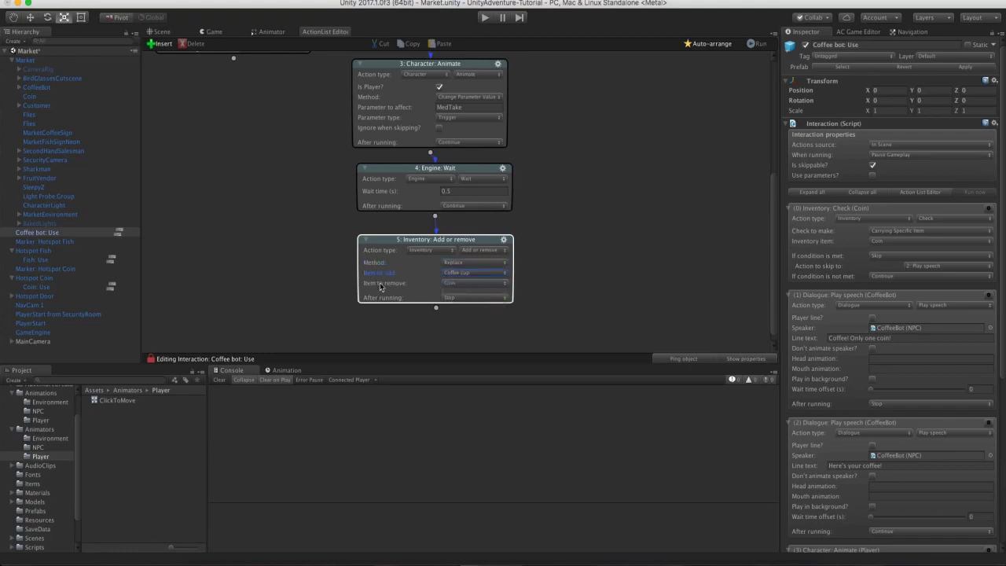
left_click(454, 283)
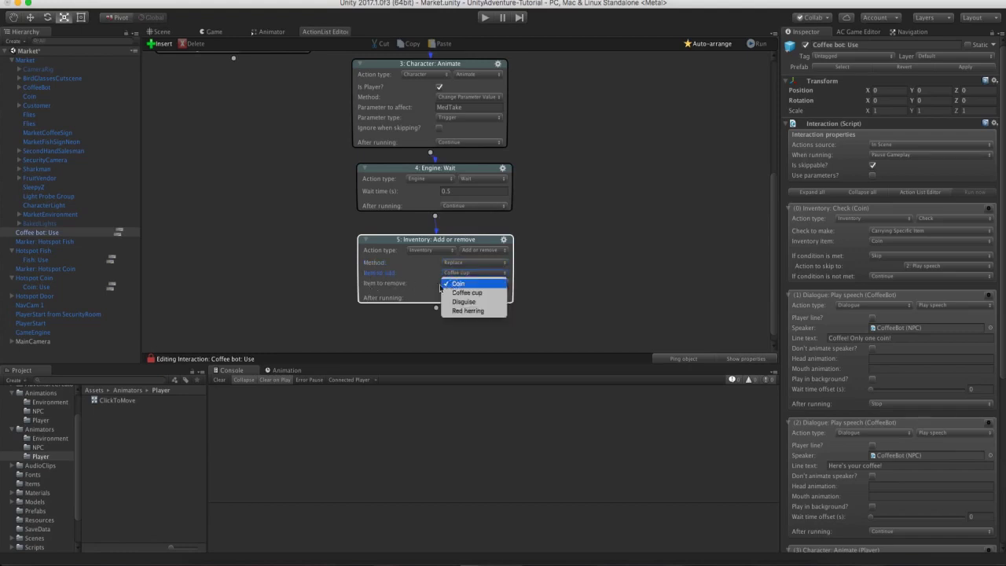
left_click(424, 285)
left_click(522, 265)
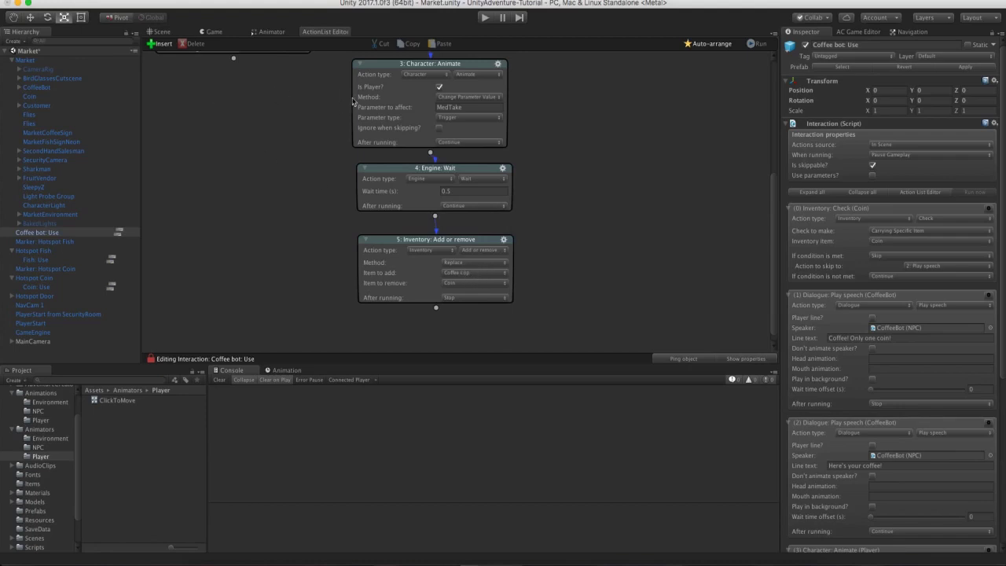
Playtest the Market scene by collecting the coin, trading it with the Coffee bot and walking away, and end the test.
left_click(483, 18)
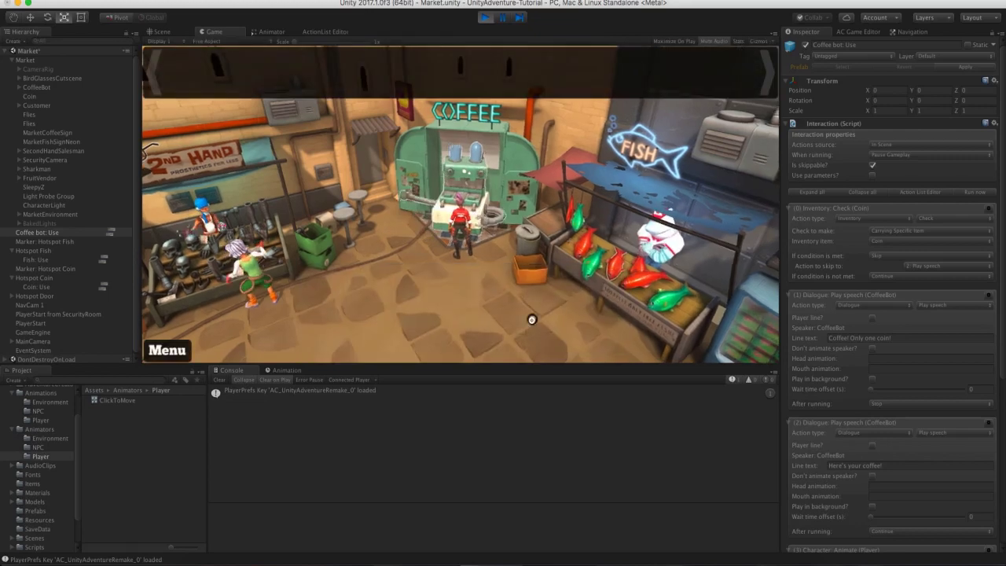
left_click(531, 319)
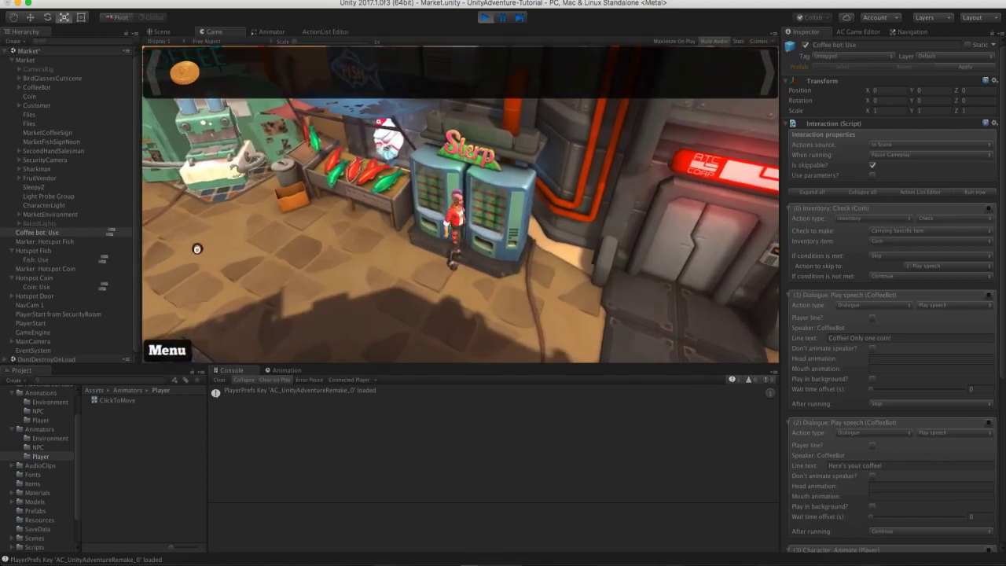
left_click(292, 157)
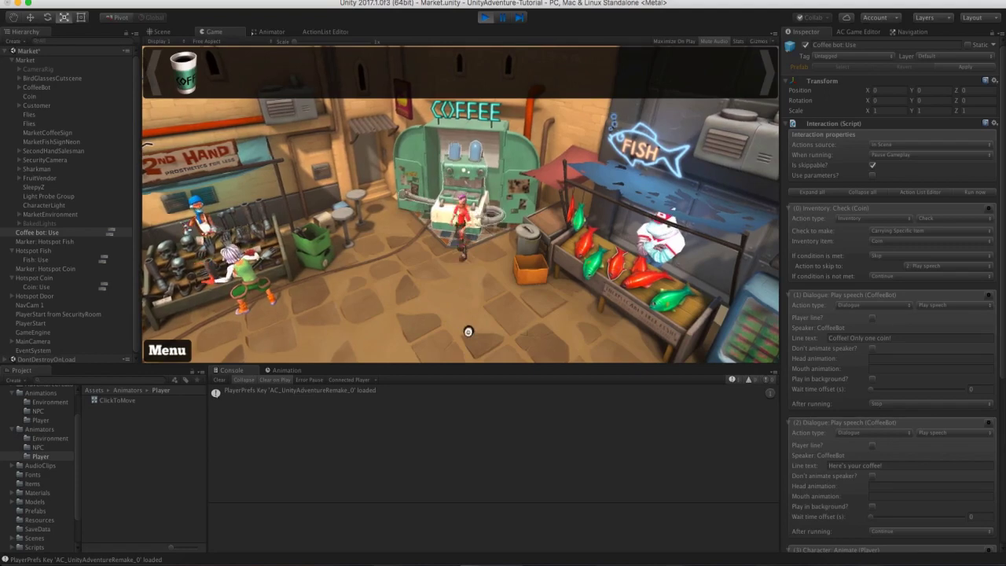
left_click(467, 331)
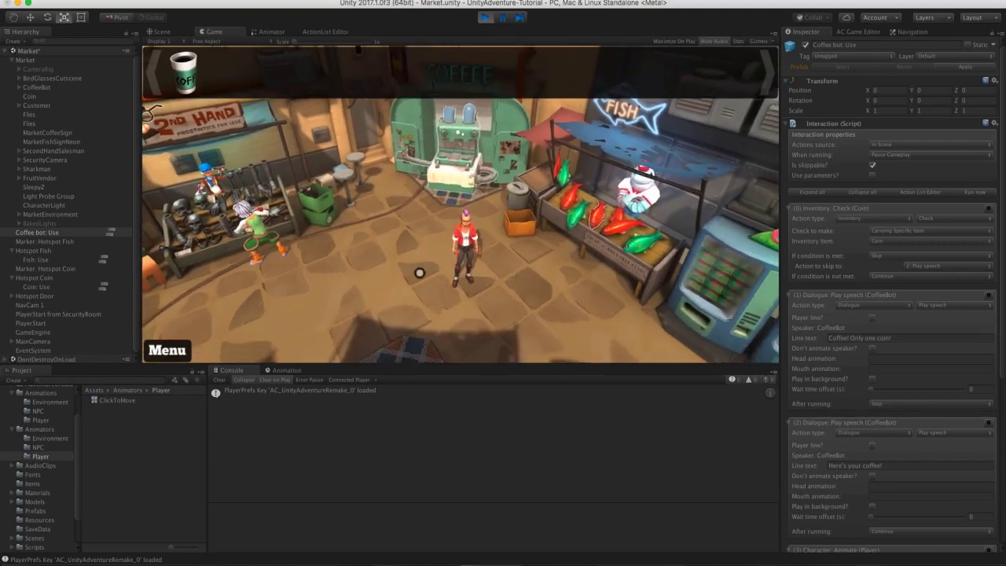
left_click(485, 17)
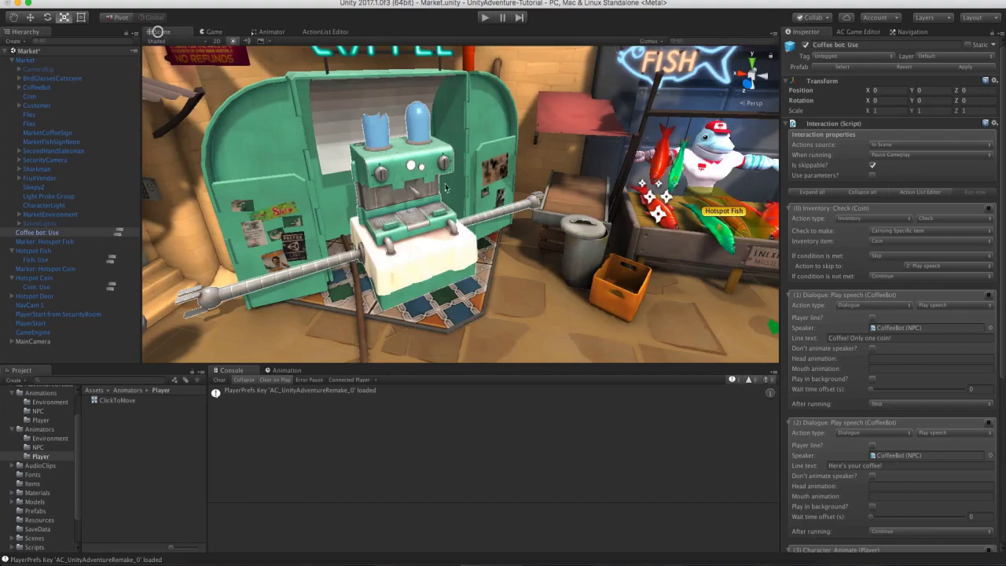
Enable Face after moving in the Use interaction of Hotspot Coin at the vending machines.
right_click_drag(445, 187, 569, 240)
left_click(567, 240)
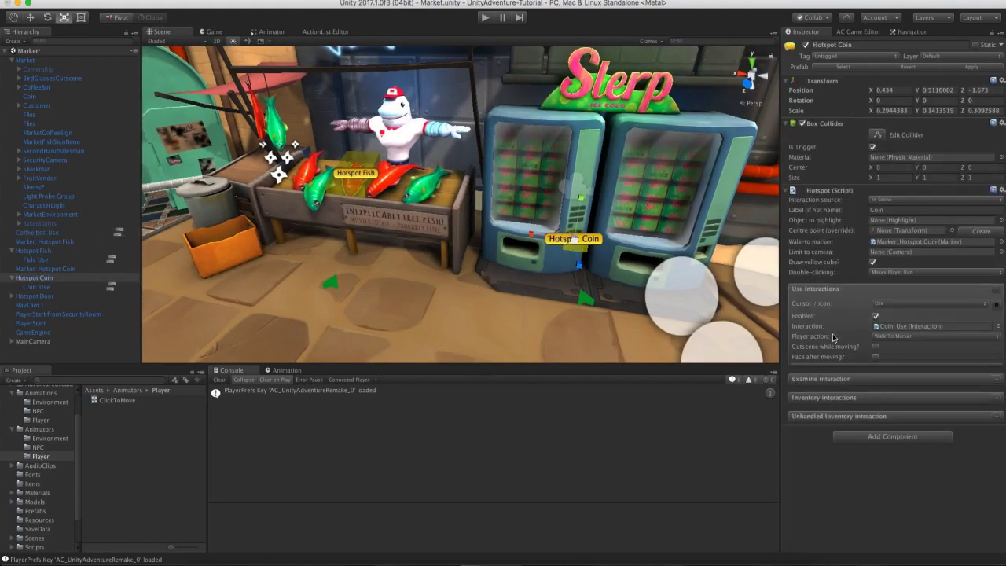
left_click(875, 356)
Set the "Here's your coffee!" speech in the Coffee bot: Use interaction to play in the background.
right_click_drag(550, 189, 69, 145)
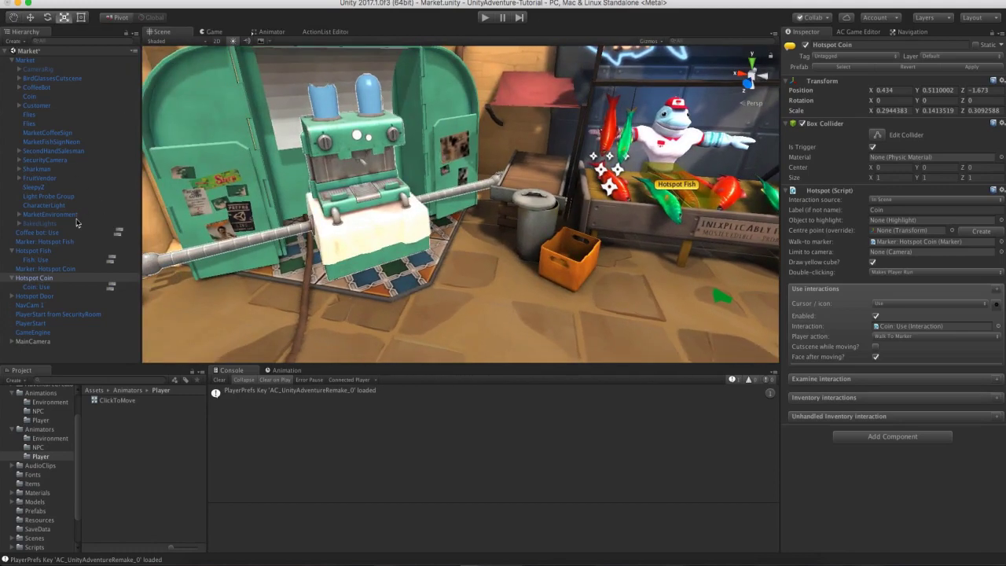
left_click(49, 232)
left_click(118, 233)
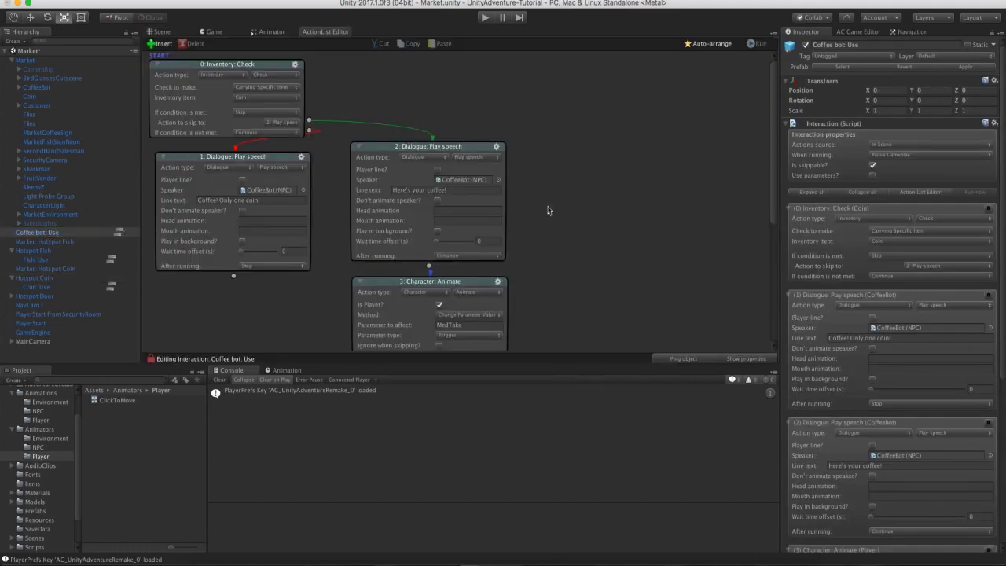
left_click(438, 231)
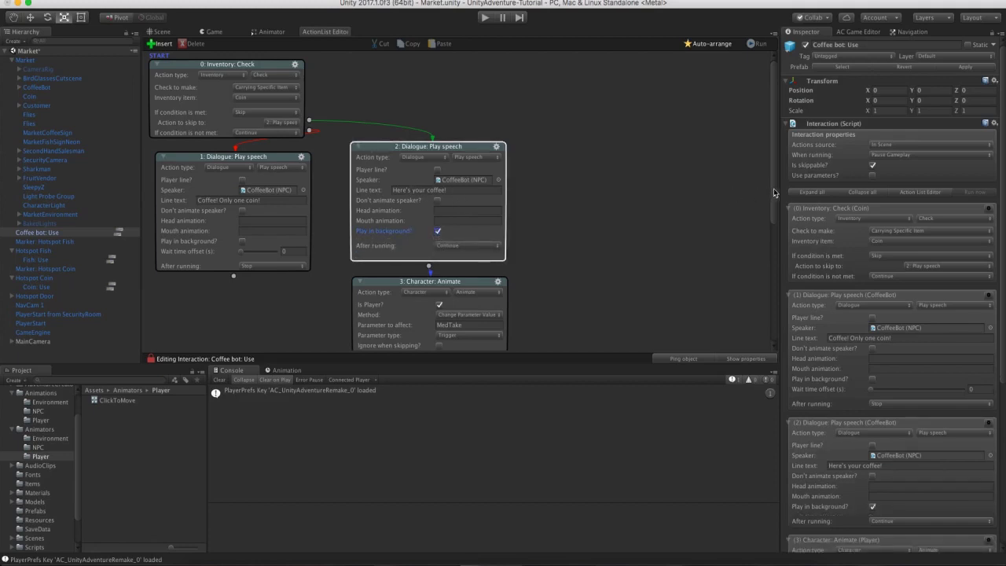
scroll(774, 194, "down", 3)
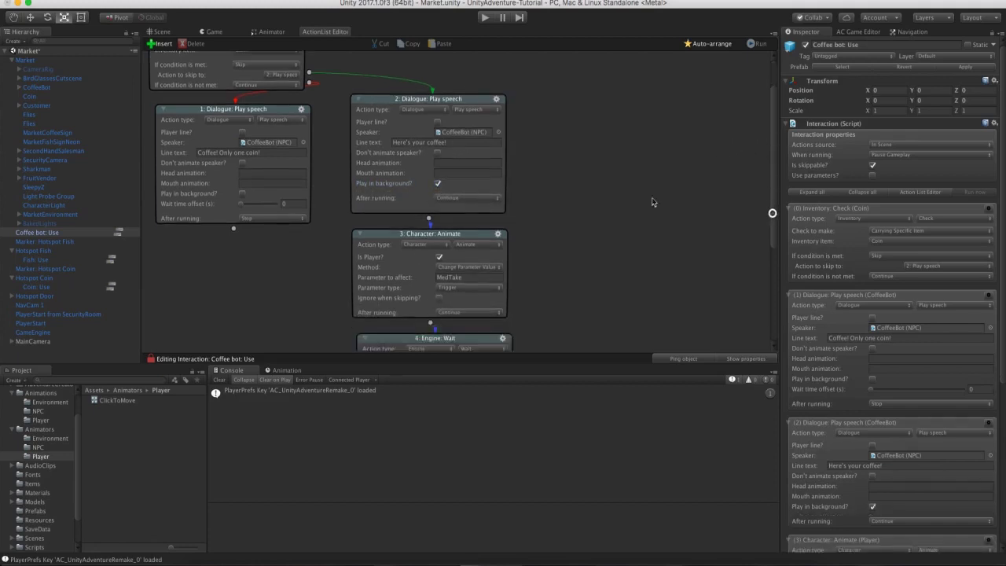
left_click(428, 108)
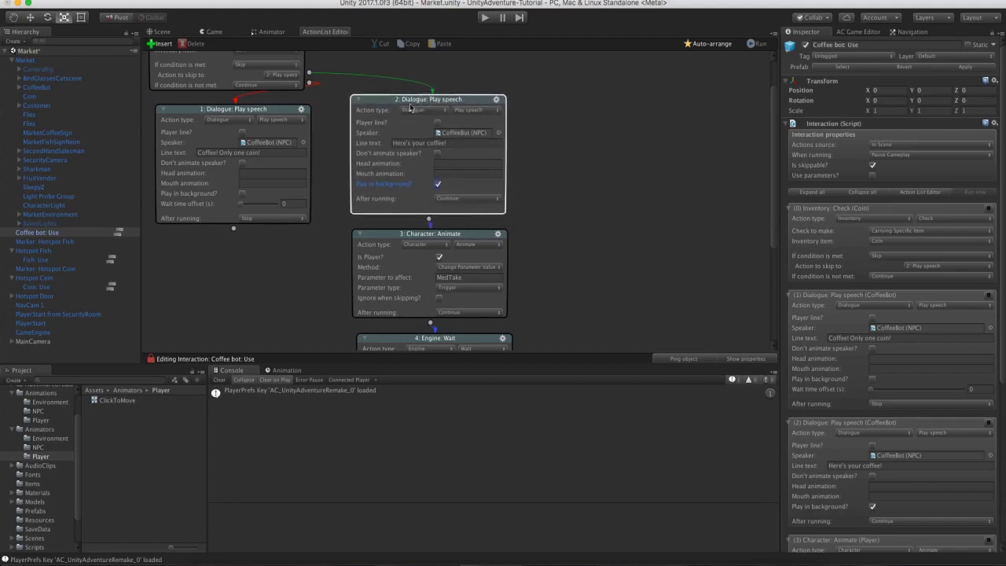
left_click(637, 191)
scroll(621, 157, "down", 5)
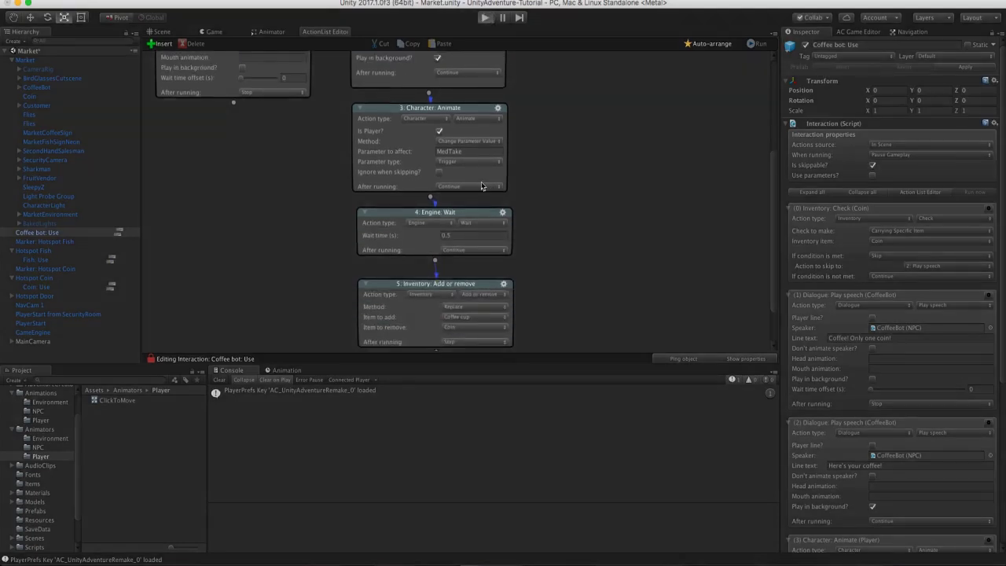
Run the scene again to test picking up the coin facing the machine and getting coffee from the Coffee bot.
key("super+p")
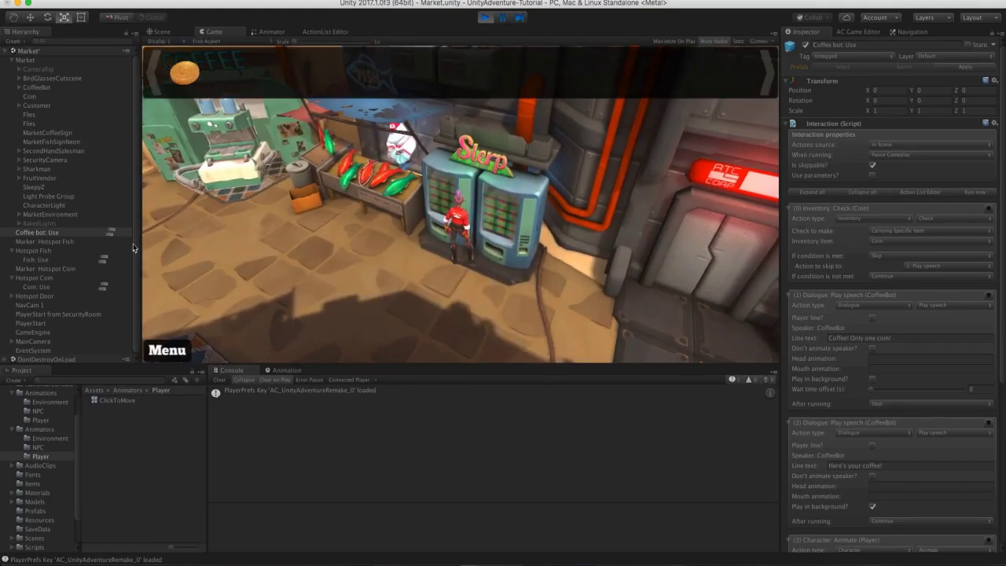
left_click(184, 226)
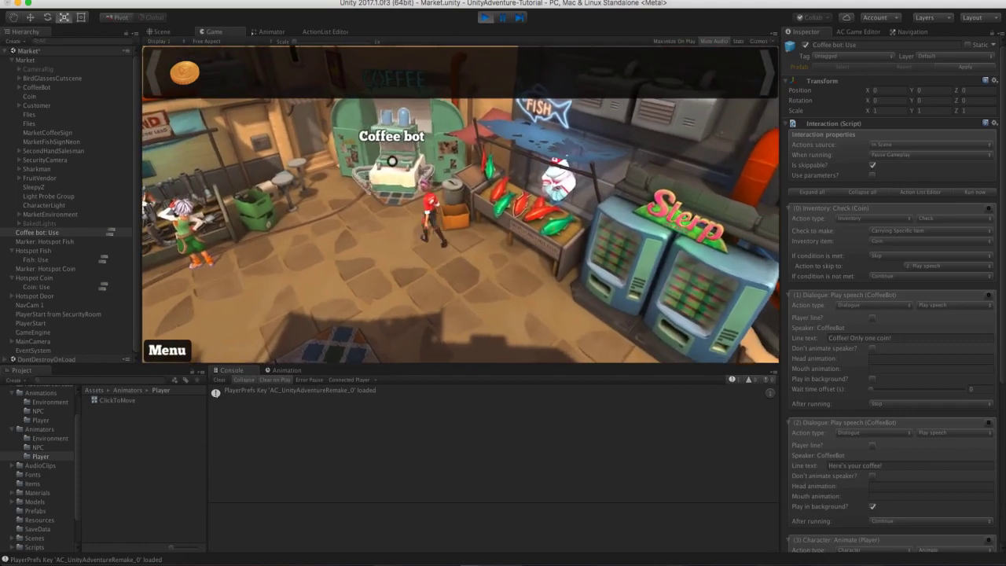
left_click(414, 169)
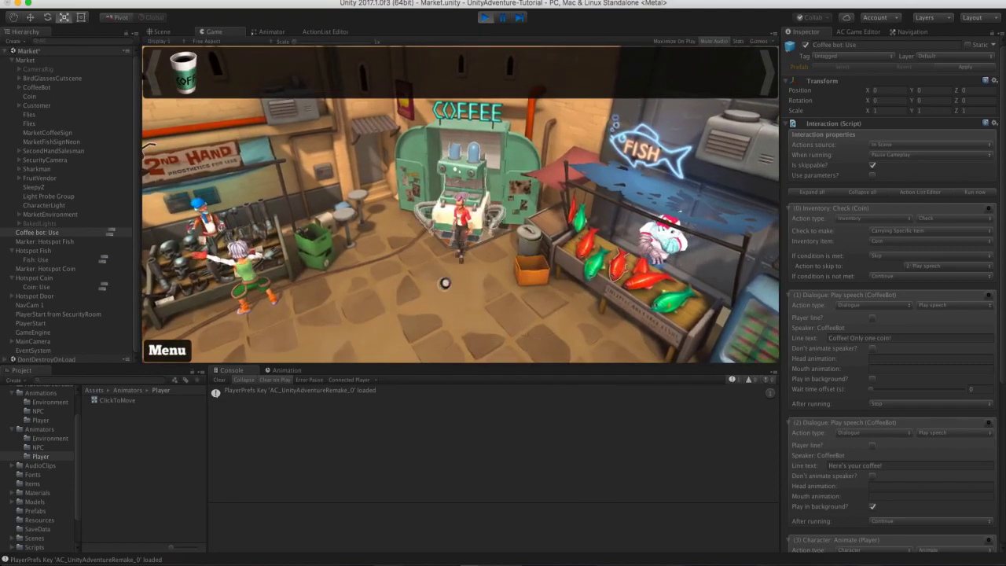
left_click(412, 291)
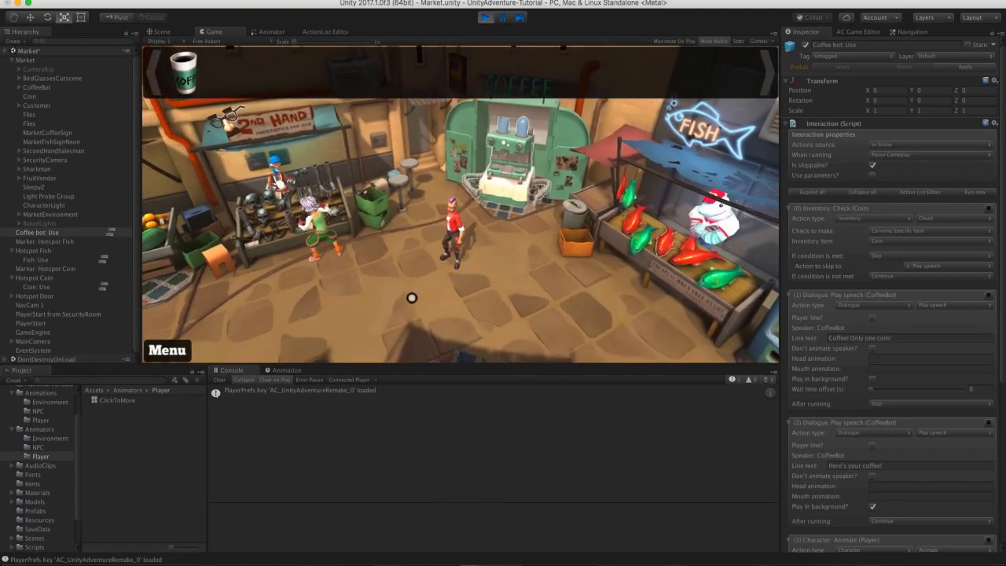
End the playtest and select the Bird mesh object inside BirdGlassesCutscene.
left_click(484, 17)
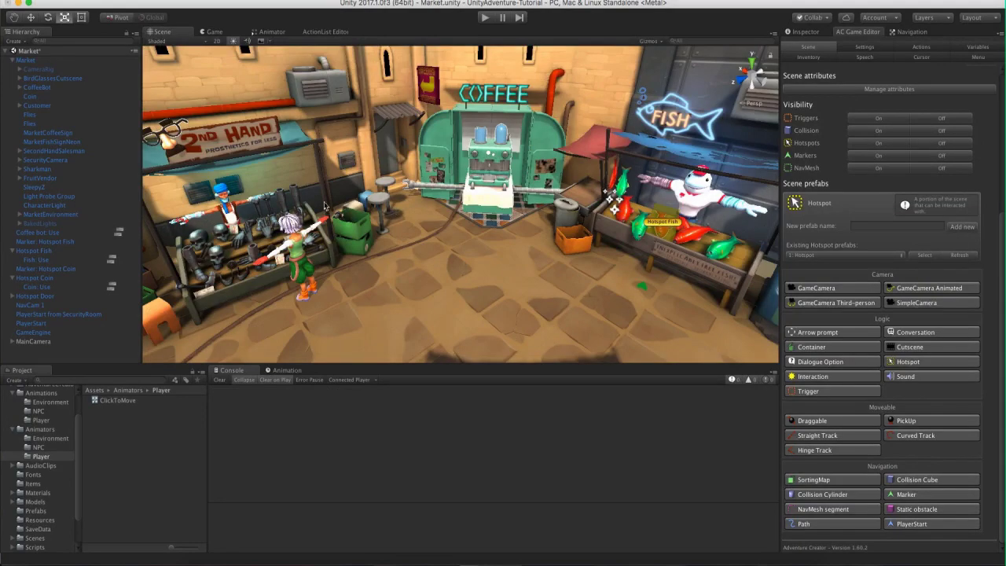
right_click_drag(324, 205, 539, 93)
left_click_drag(539, 93, 416, 215, "alt")
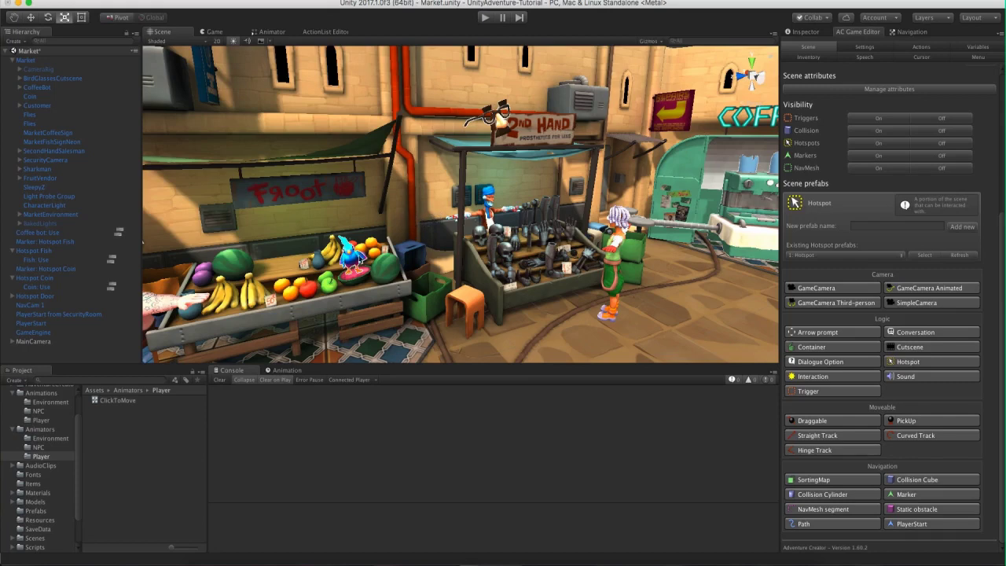
left_click(37, 79)
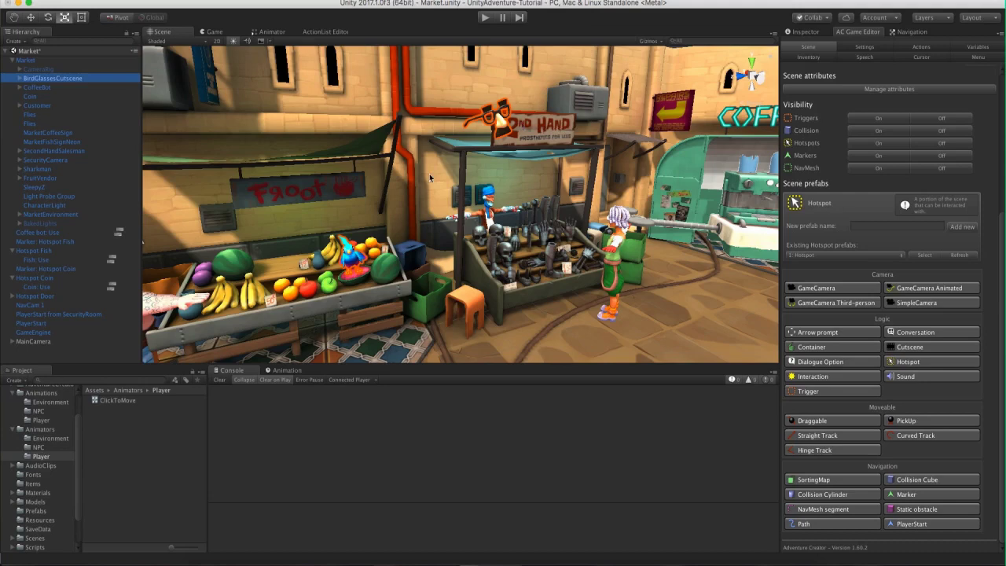
left_click(20, 79)
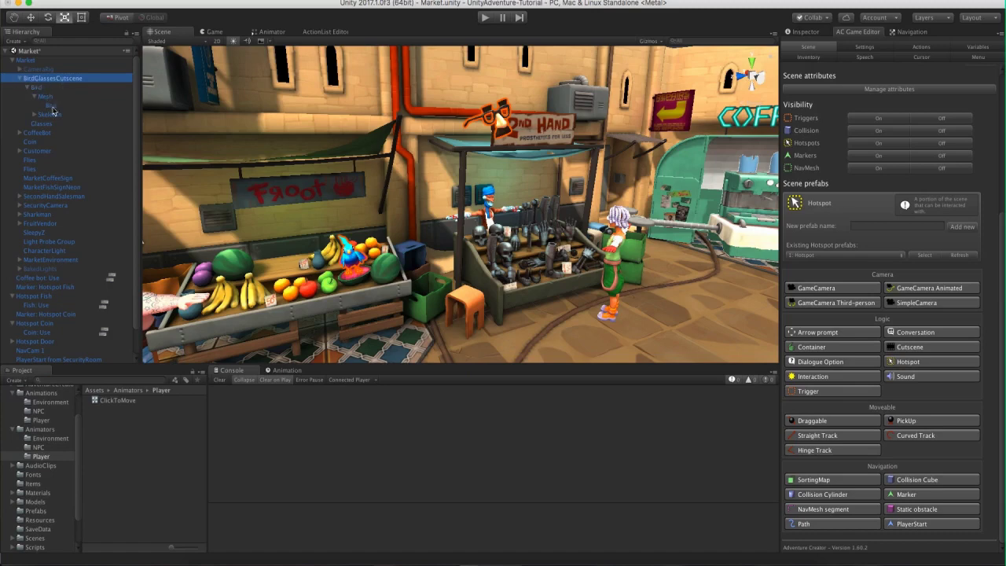
left_click(51, 105)
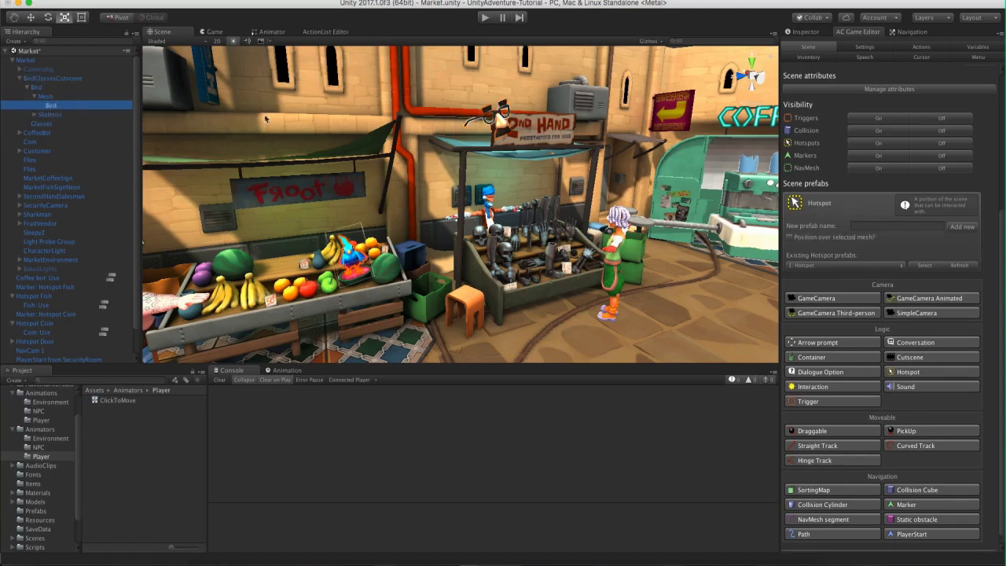
left_click(804, 33)
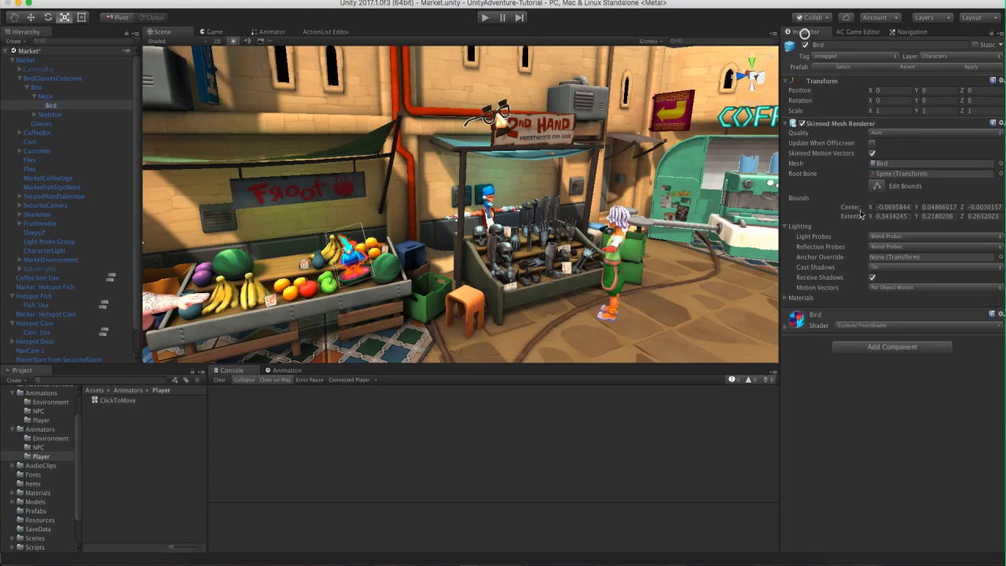
Add a new Hotspot prefab named bird, positioned over the selected Bird mesh.
left_click(854, 32)
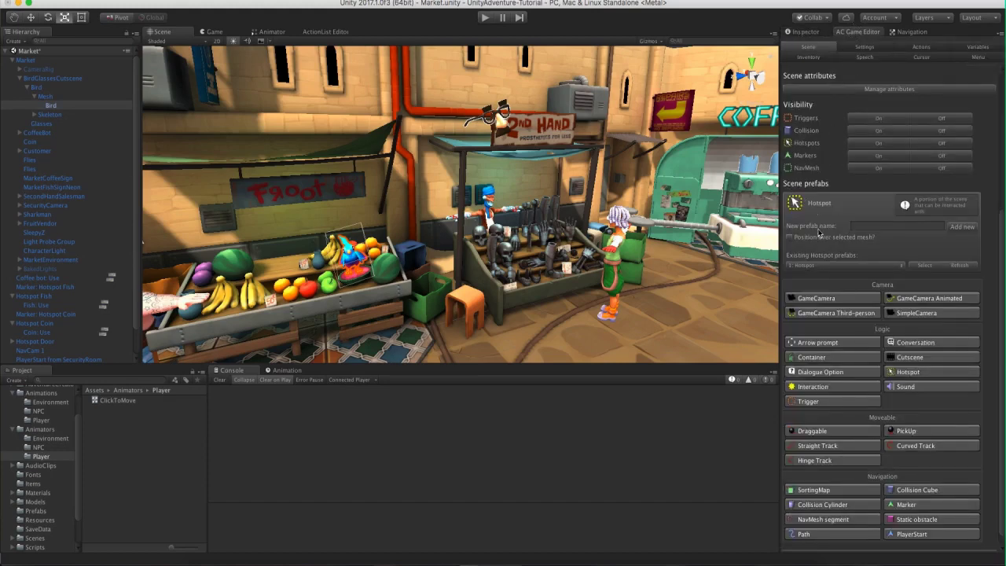
left_click(790, 236)
left_click(790, 239)
left_click(898, 226)
left_click(958, 227)
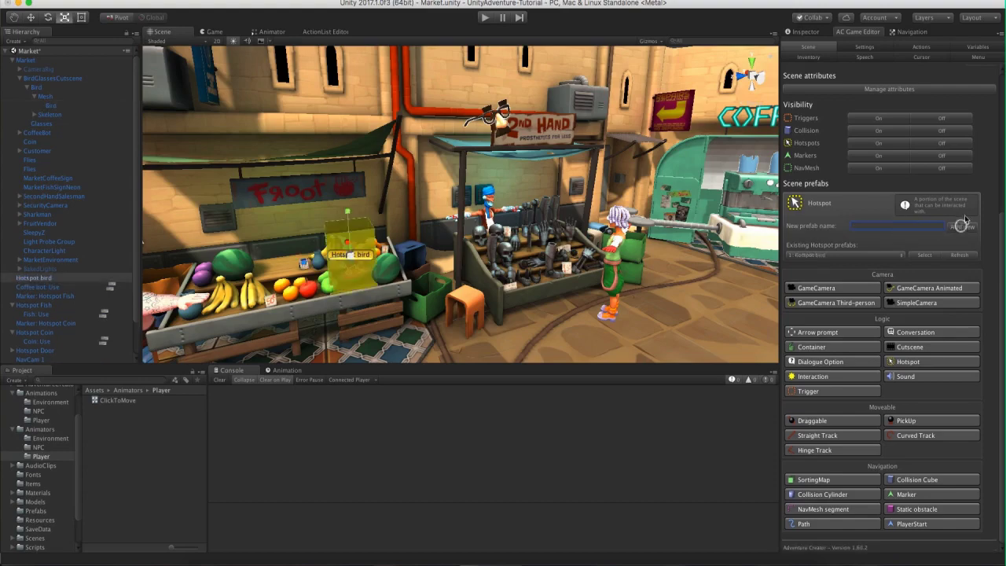
Parent Hotspot bird under the Bird mesh object and set its label to Bird.
left_click_drag(35, 272, 55, 107)
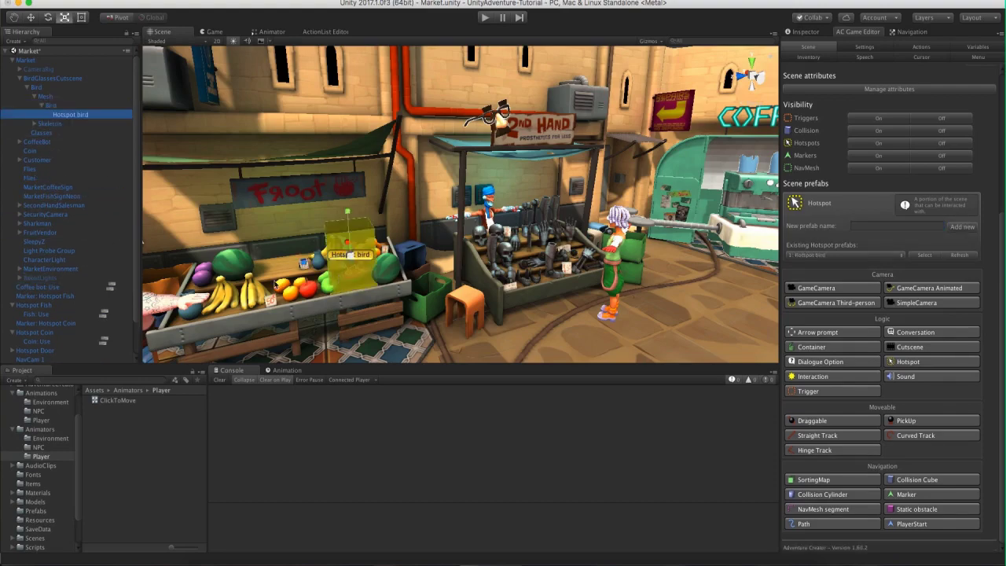
key("f")
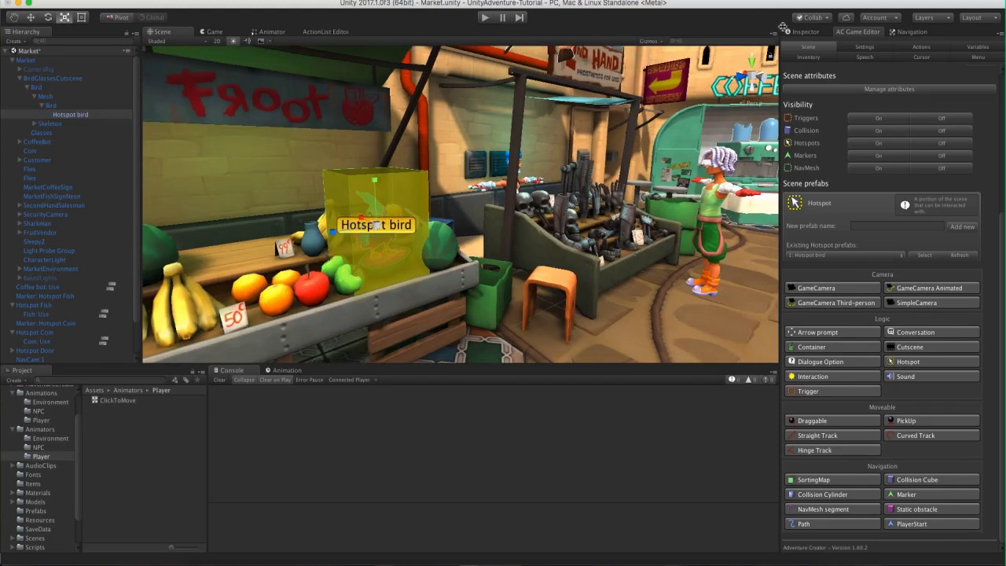
left_click(796, 33)
left_click(890, 208)
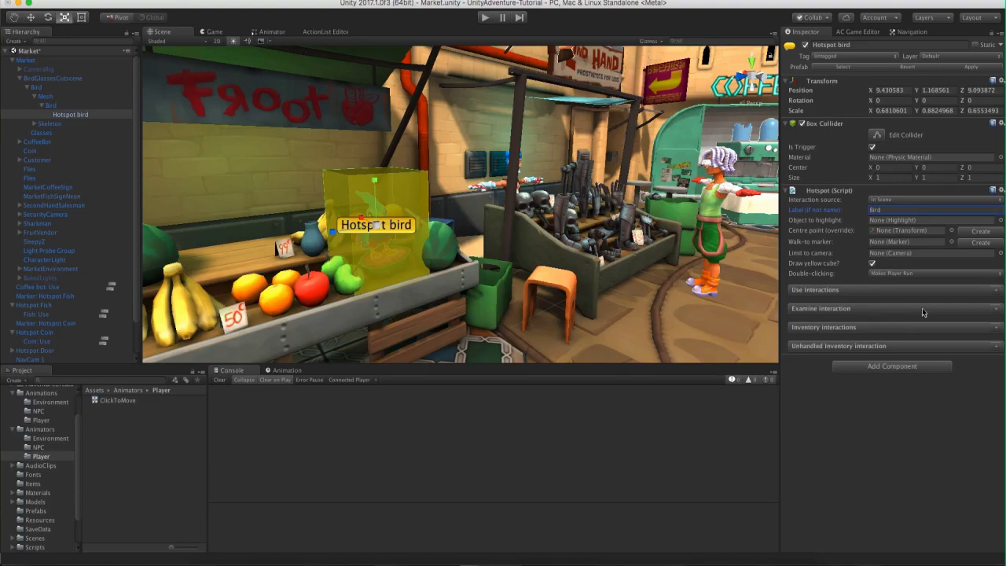
right_click_drag(691, 349, 655, 254)
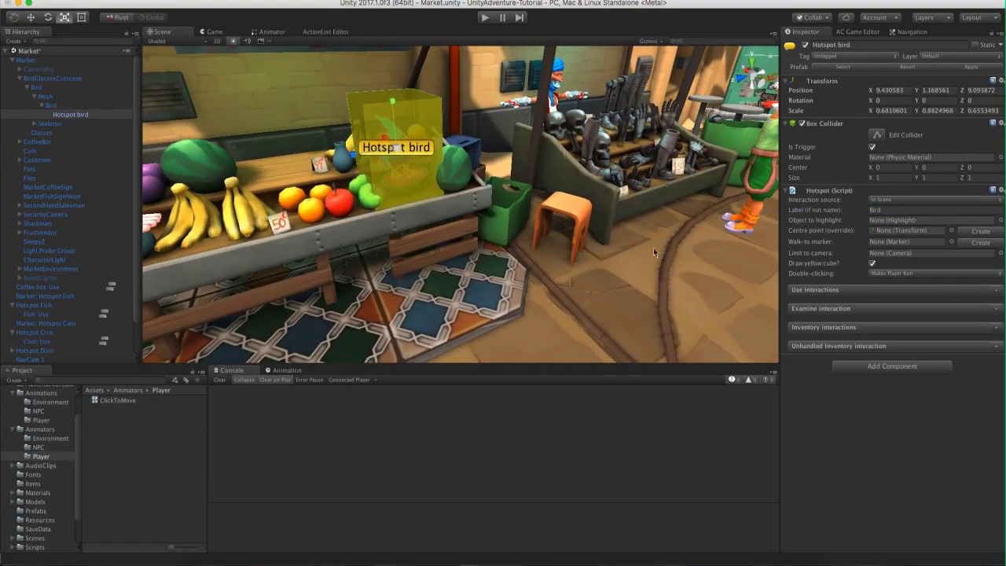
Add a Use interaction to Hotspot bird with Walk To, Face after moving and a minimum distance with 0.7 proximity.
left_click(994, 291)
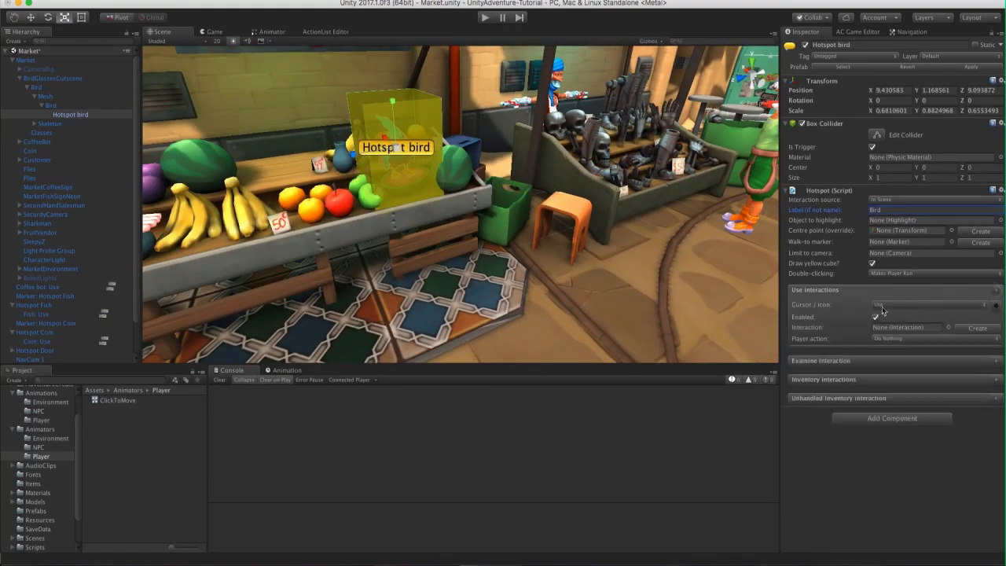
left_click(886, 339)
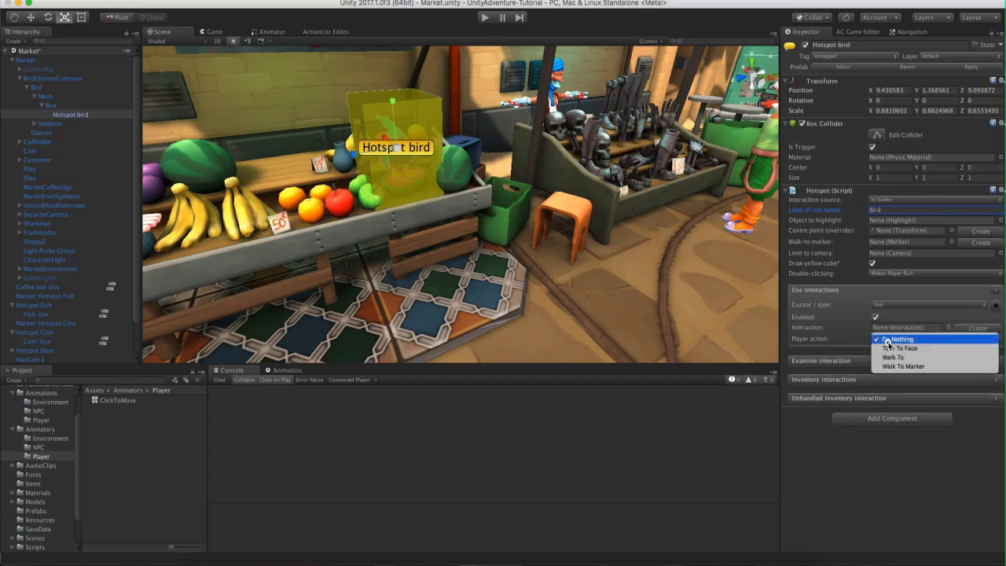
left_click(891, 358)
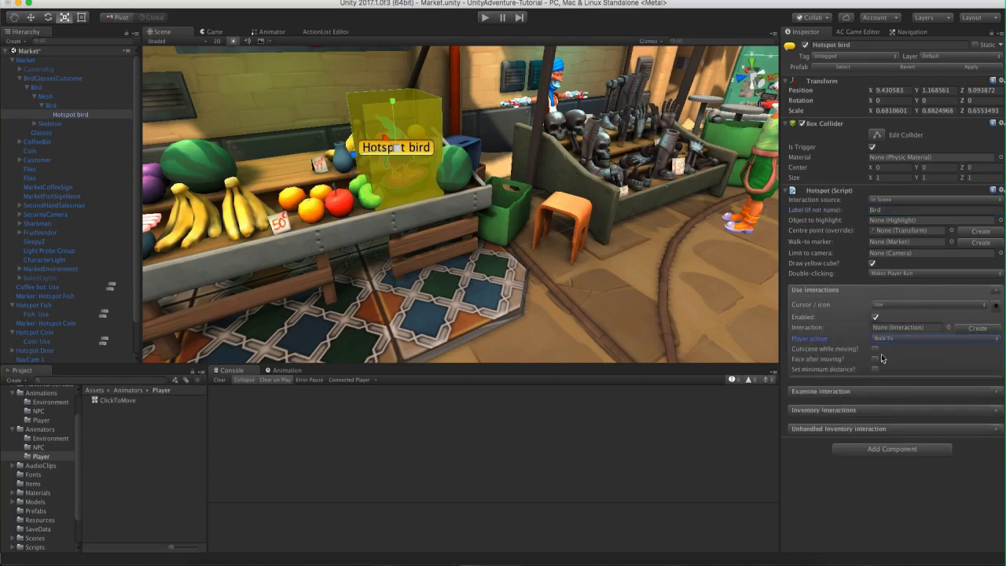
left_click(875, 359)
left_click(875, 370)
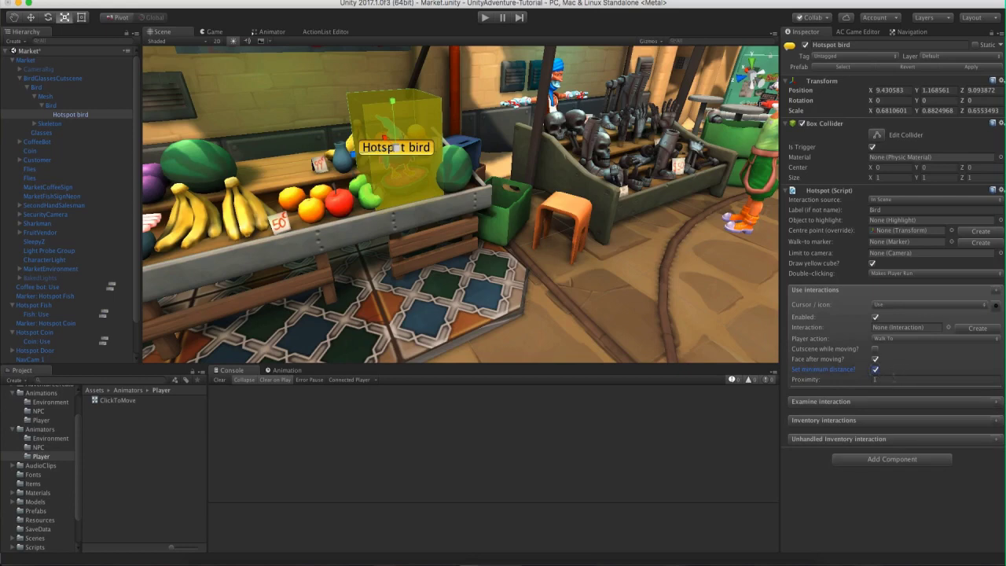
scroll(596, 242, "up", 2)
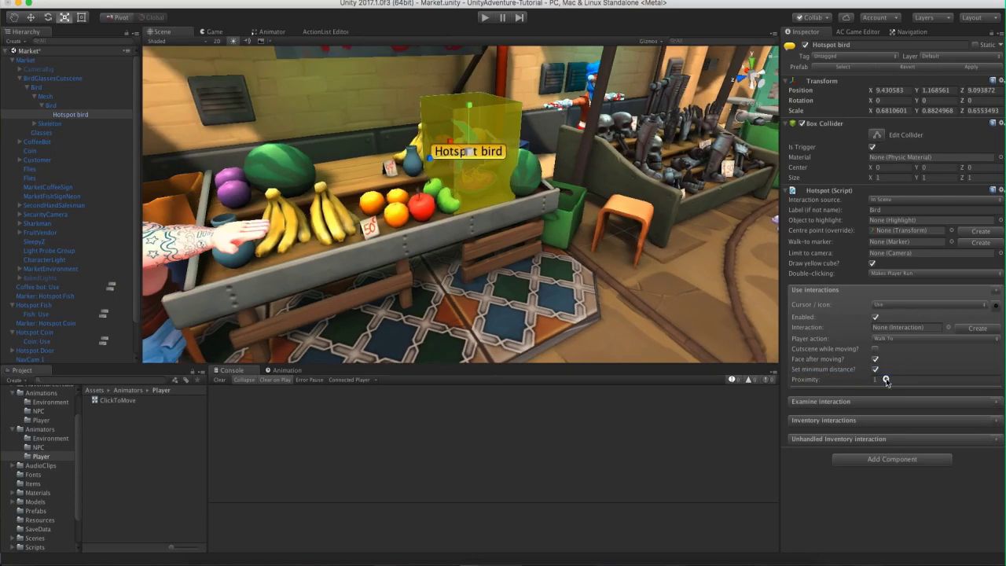
left_click(885, 379)
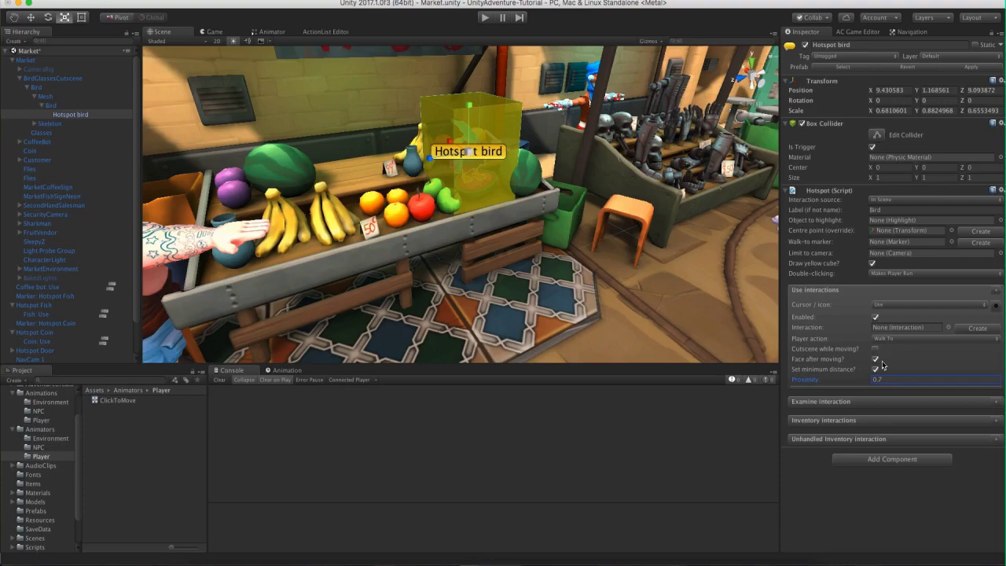
Create the Interaction for Hotspot bird's Use interaction and open its action list for editing.
right_click_drag(601, 165, 680, 182)
left_click(976, 328)
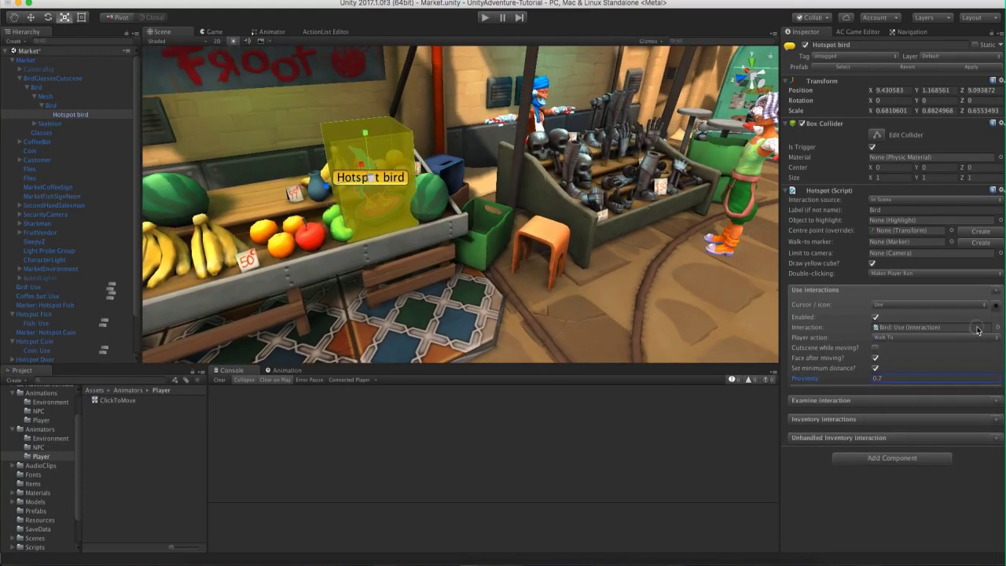
left_click(929, 329)
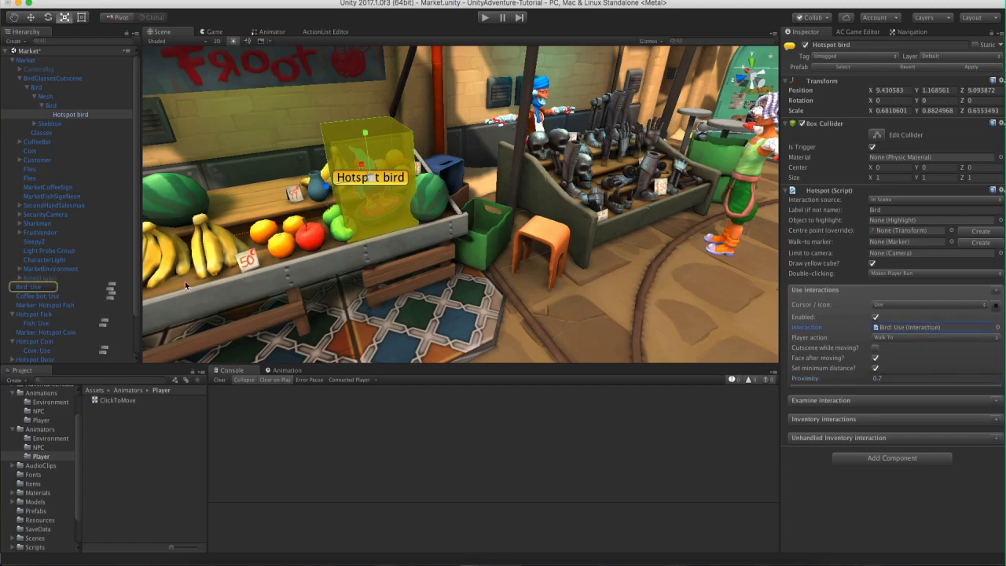
left_click(73, 287)
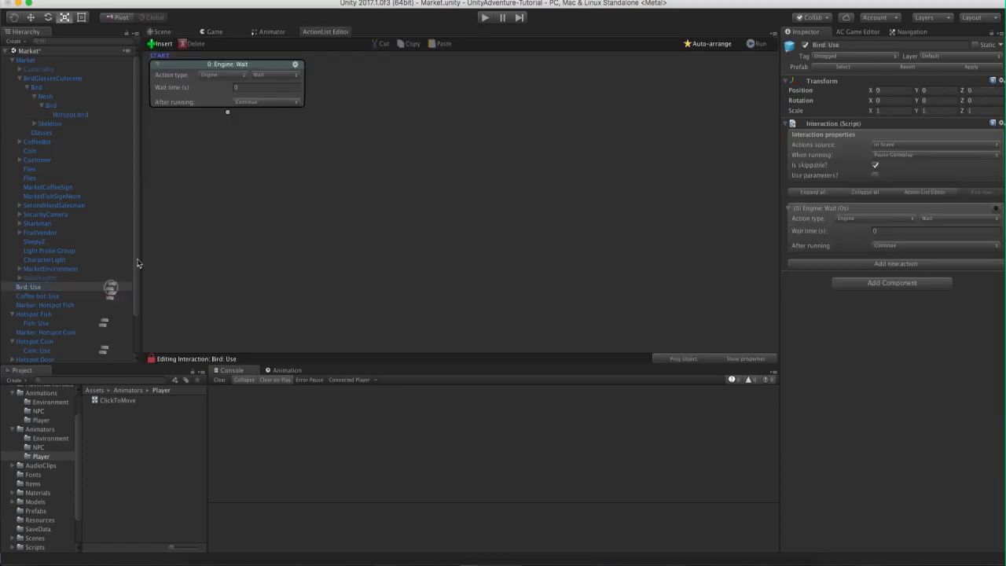
Change the first action of Bird: Use to Character: Animate, applied to the player.
left_click(223, 74)
left_click(224, 48)
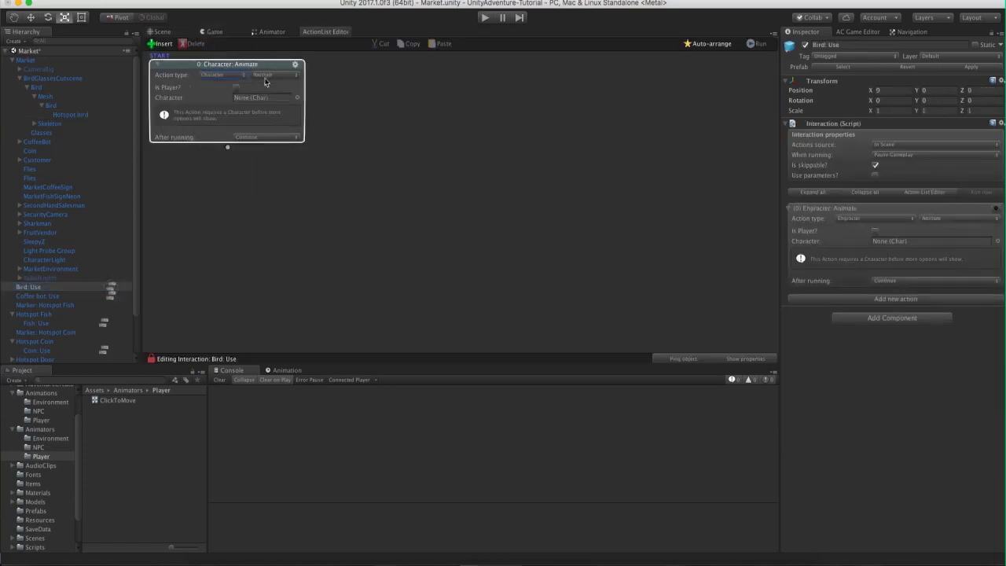
left_click(244, 78)
left_click(236, 88)
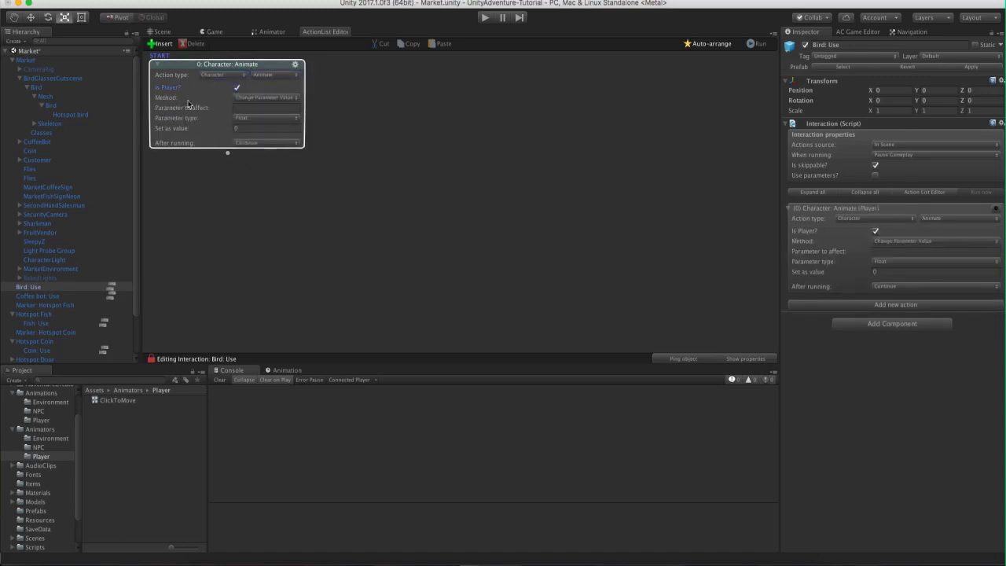
Look up the parameter for the player's item-take attempt animation and have the Animate action affect AttemptTake as a Trigger.
left_click(259, 32)
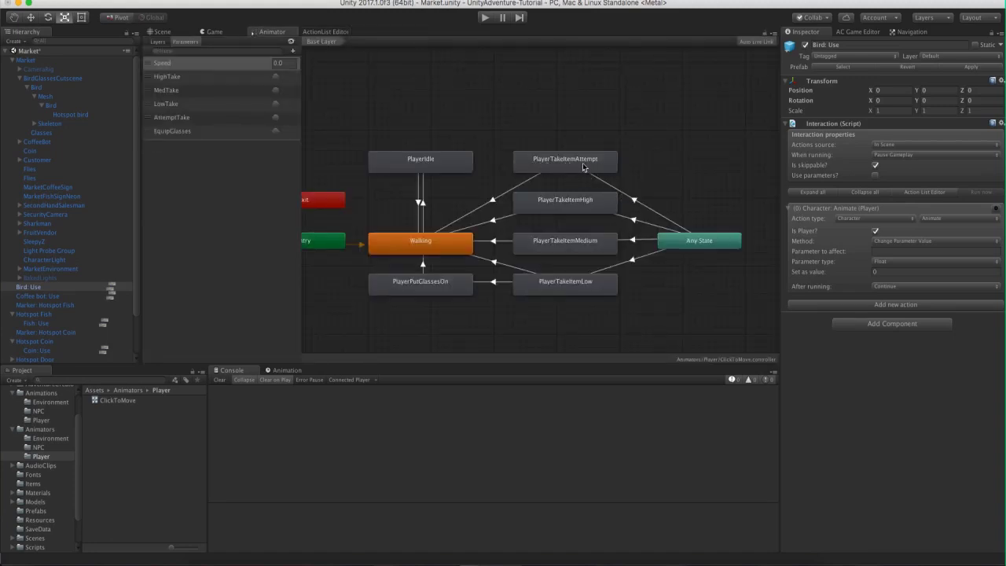
left_click(633, 201)
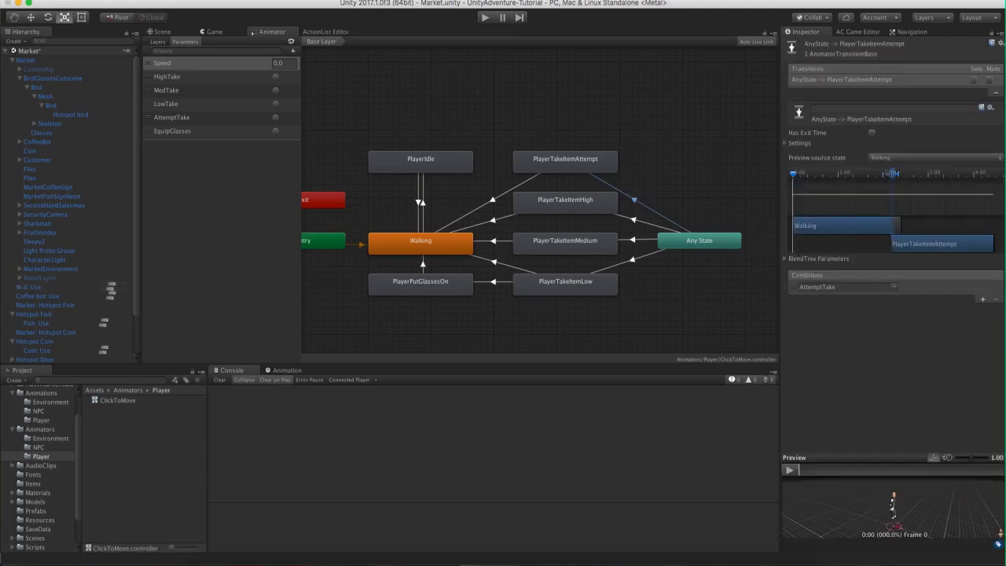
left_click(319, 32)
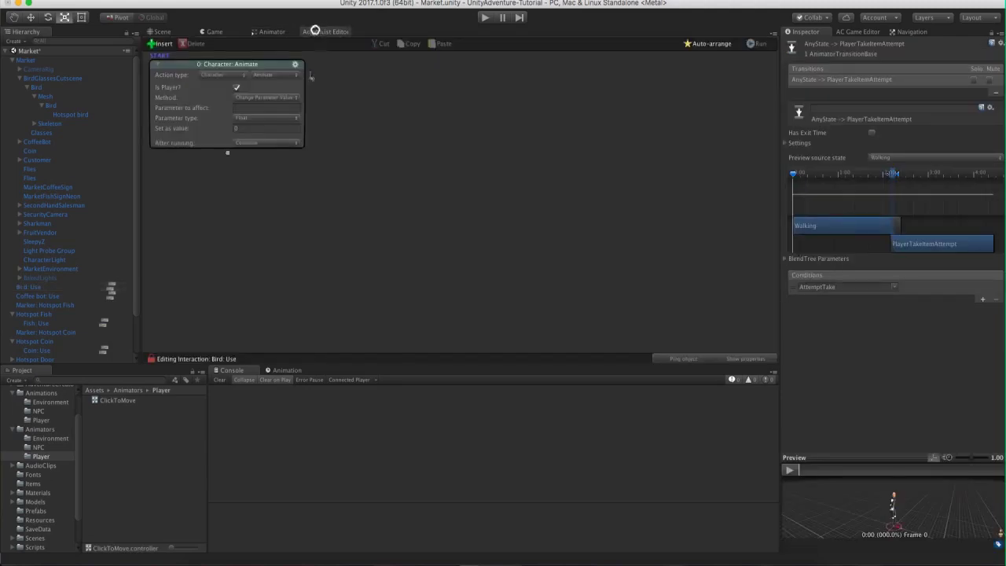
left_click(259, 107)
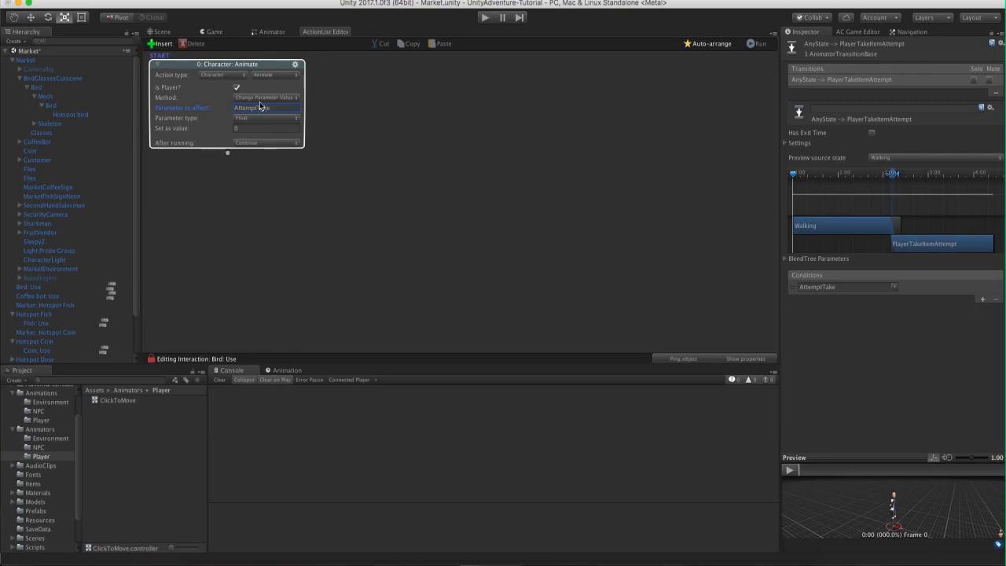
left_click(265, 117)
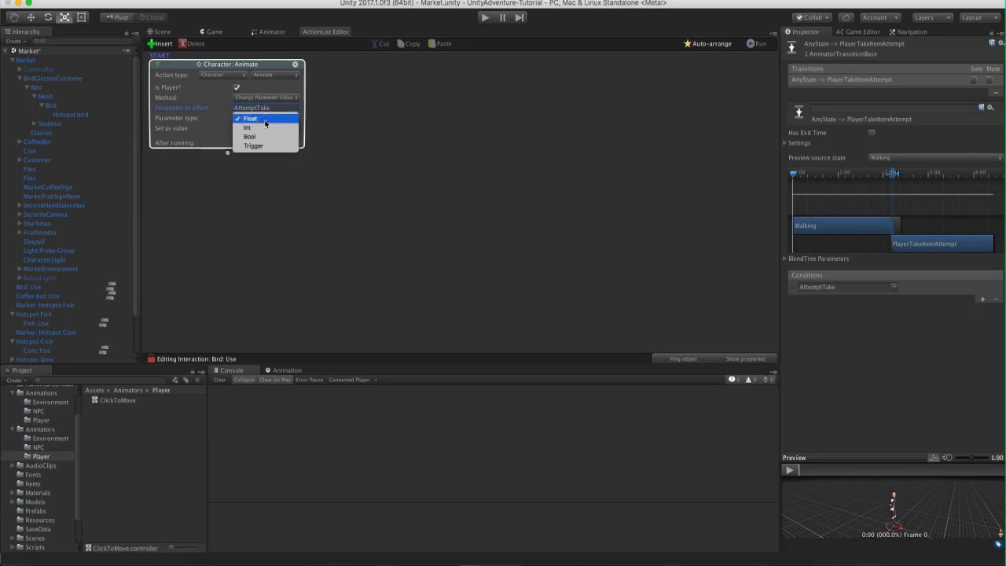
left_click(264, 143)
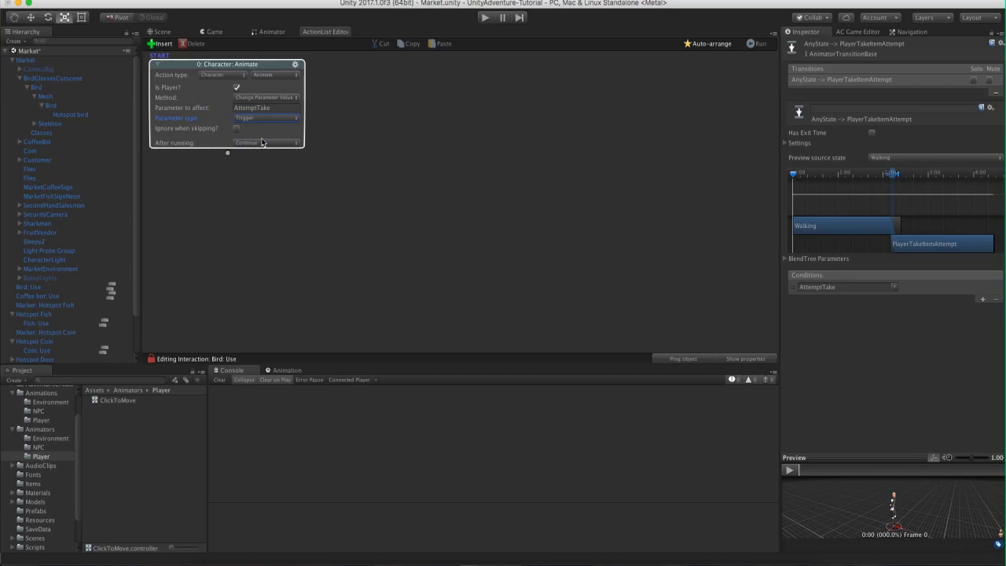
Chain a 0.5-second Engine: Wait after the player animation, followed by another new action.
left_click_drag(227, 154, 232, 171)
left_click(246, 198)
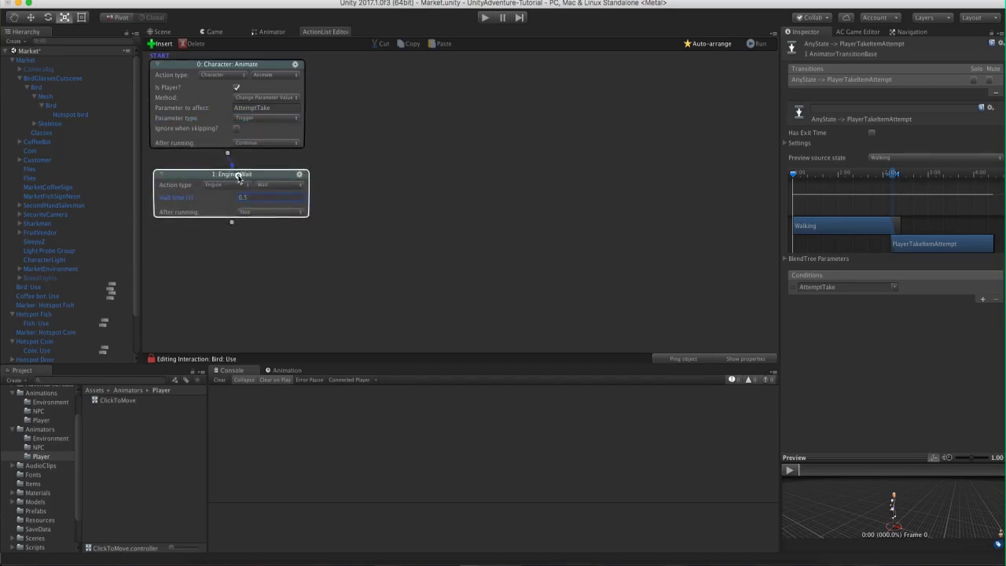
left_click_drag(232, 218, 234, 229)
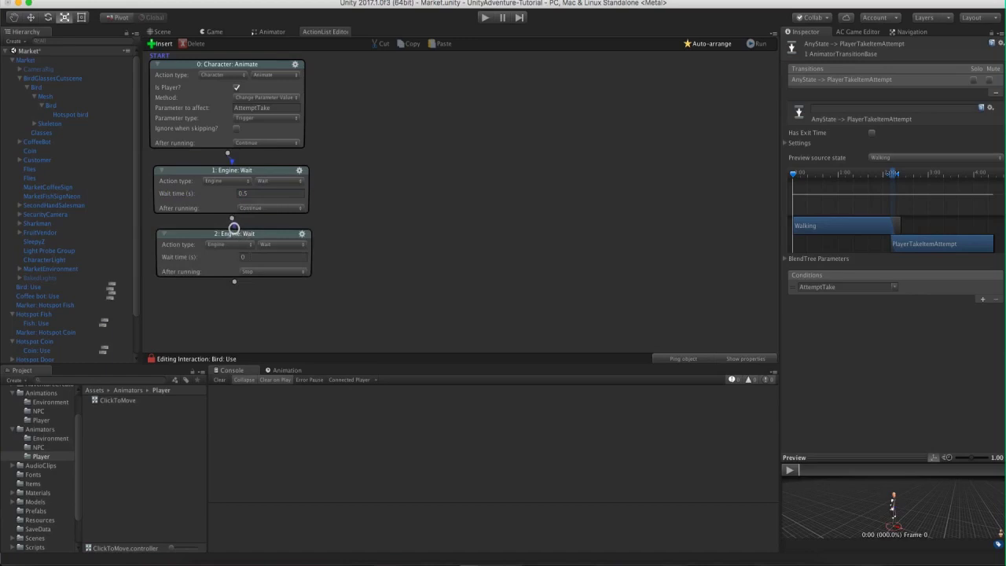
Open the BirdGlassesCutscene animator controller and examine its FlyAway state and parameter name.
left_click(31, 80)
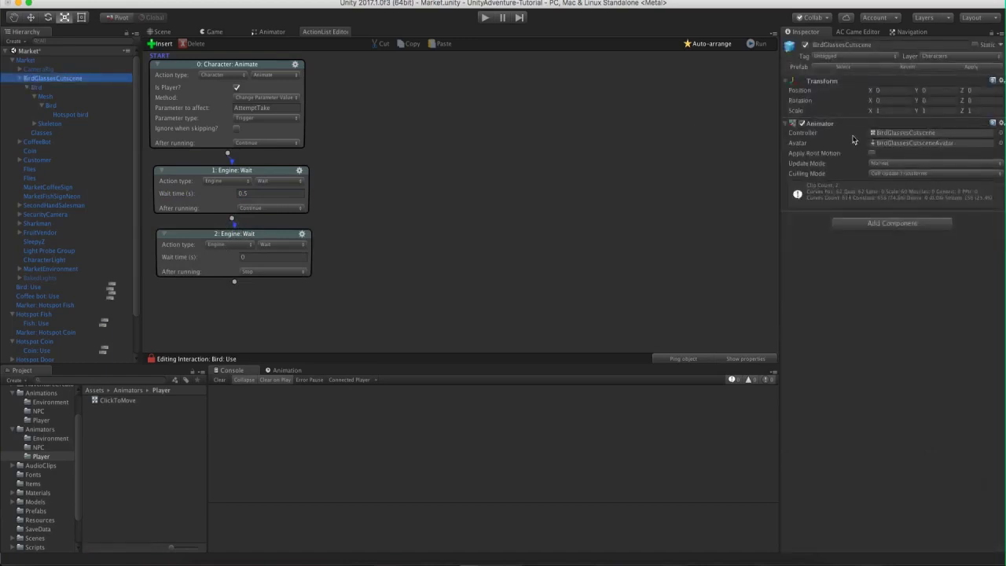
double_click(942, 138)
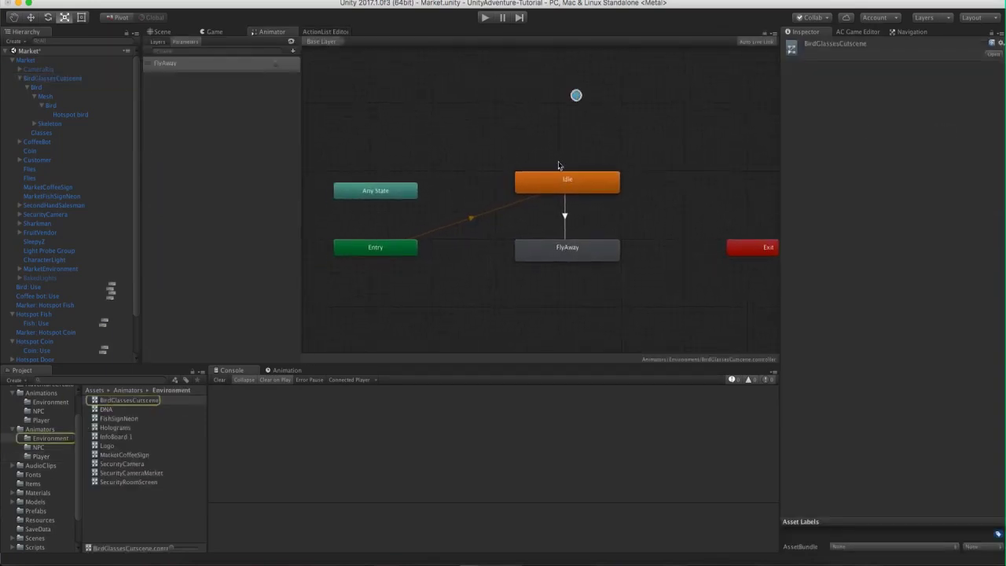
left_click(575, 260)
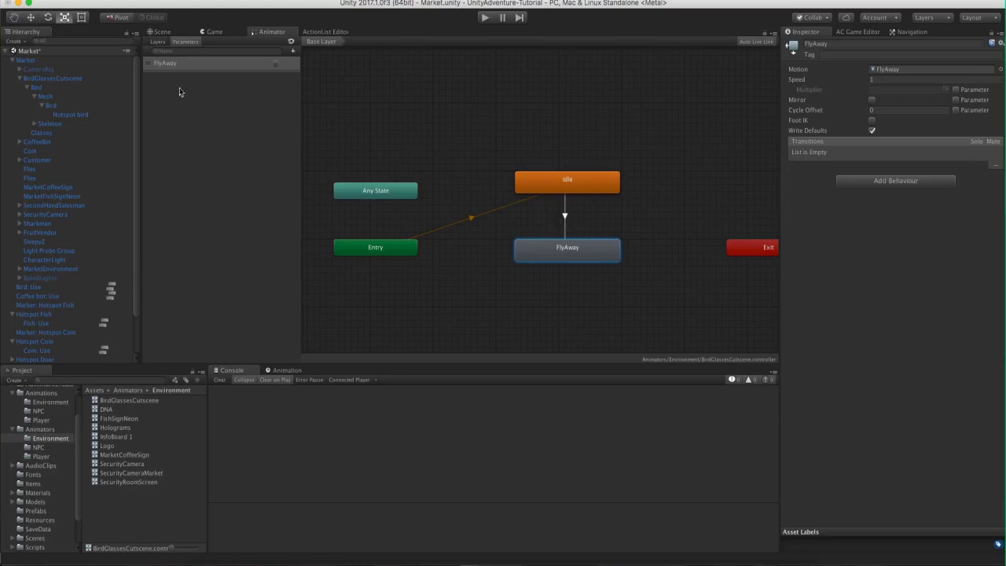
left_click(155, 70)
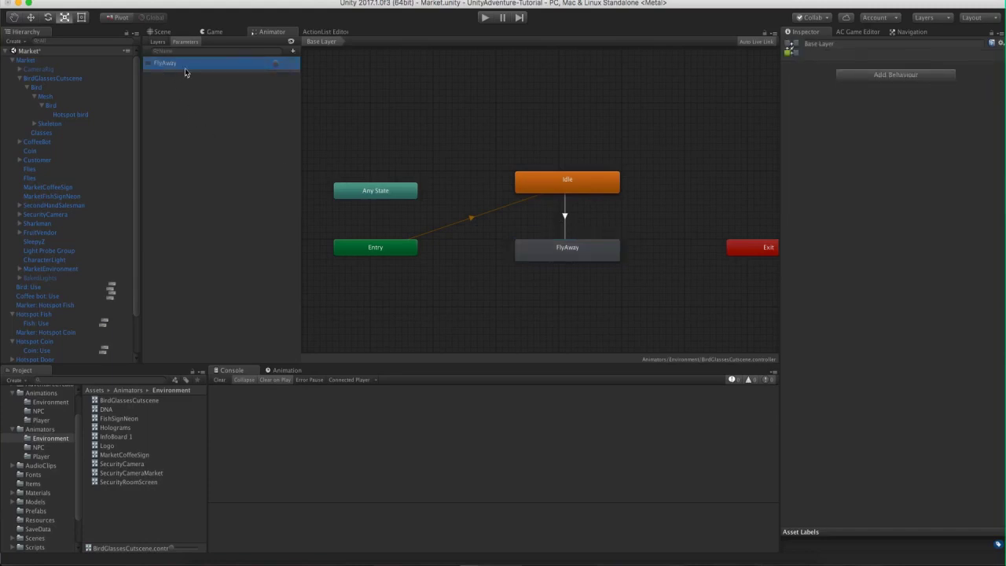
Change the third action of Bird: Use to Object: Animate with Mecanim as its animation engine.
left_click(313, 32)
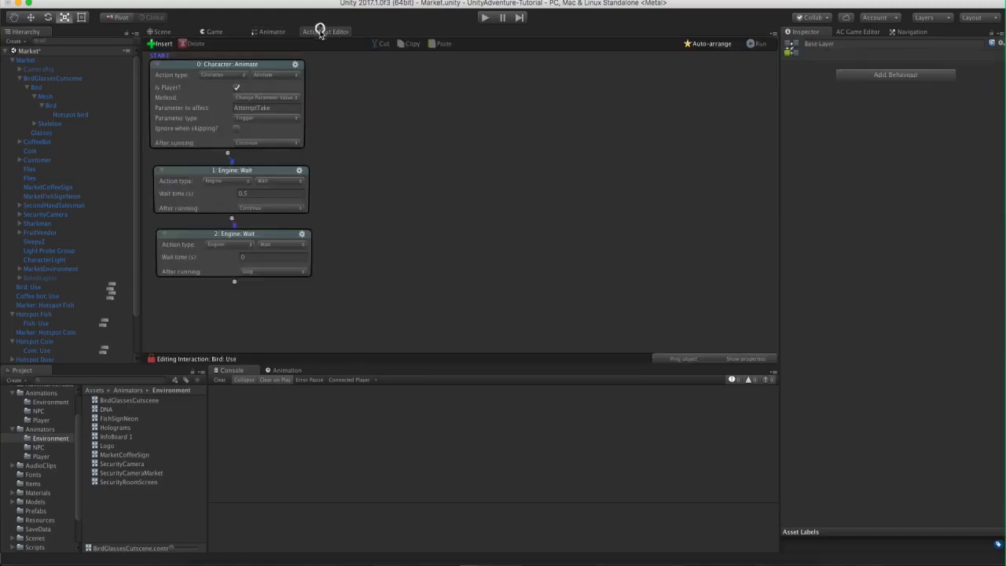
left_click(234, 245)
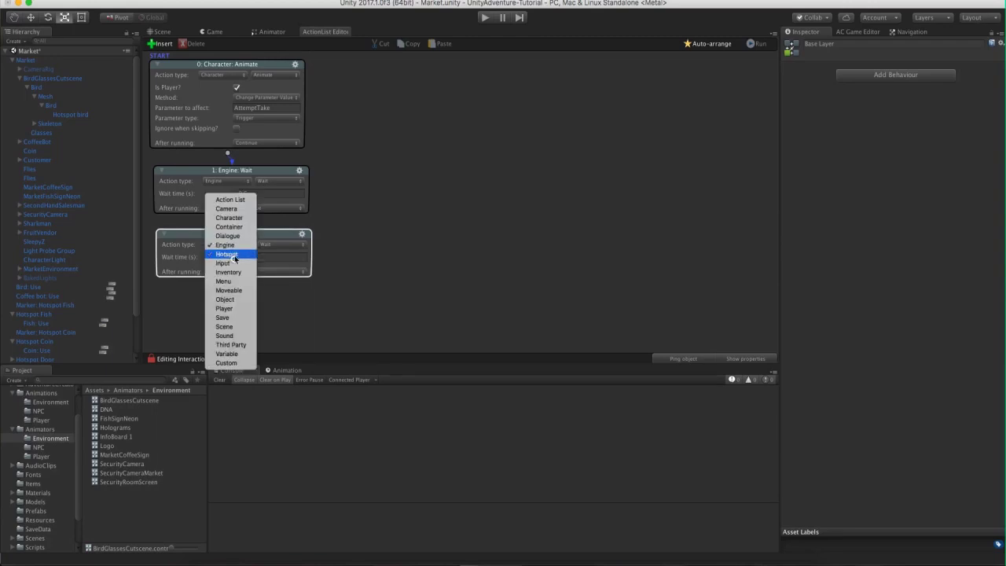
left_click(225, 299)
left_click(277, 244)
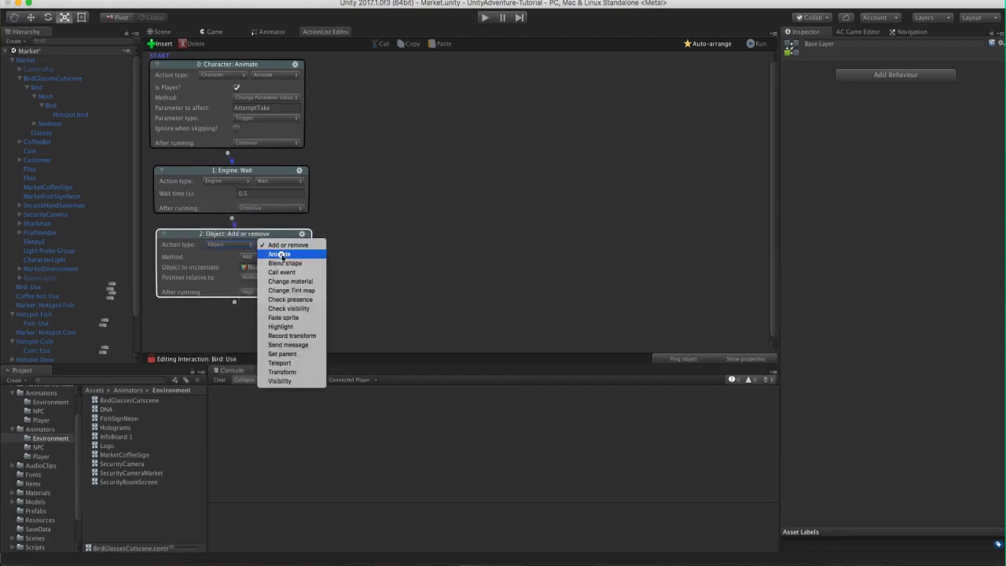
left_click(280, 255)
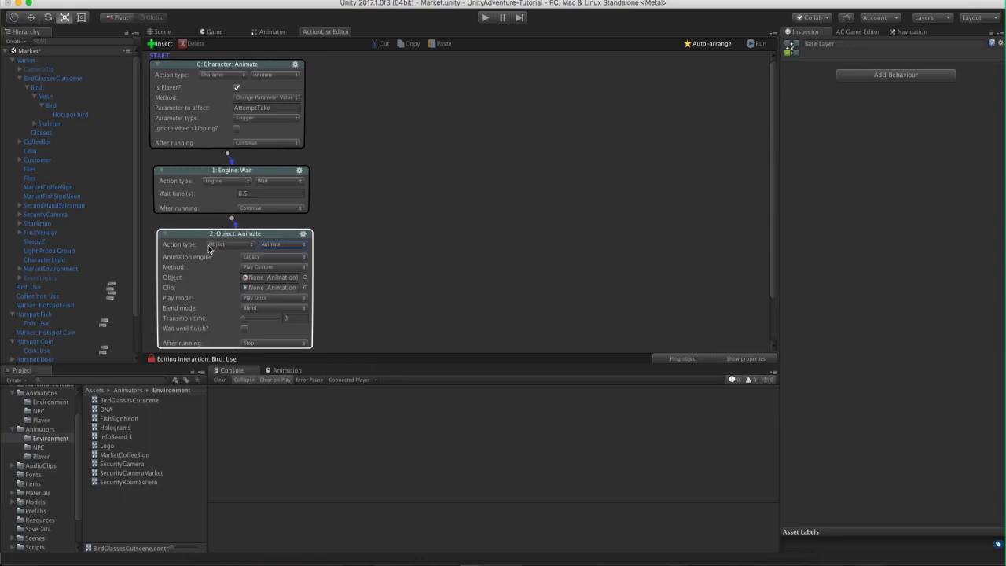
left_click(257, 258)
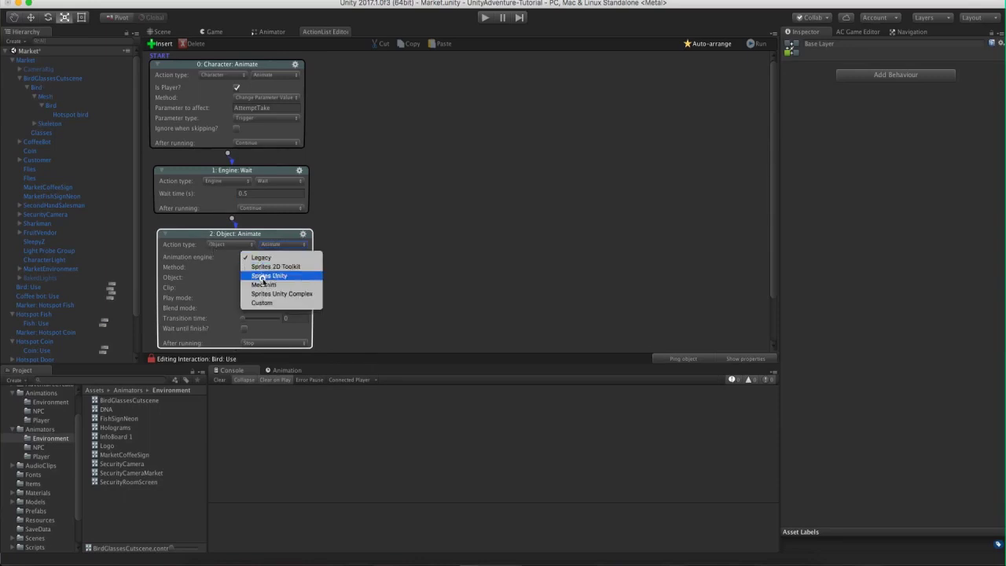
left_click(263, 284)
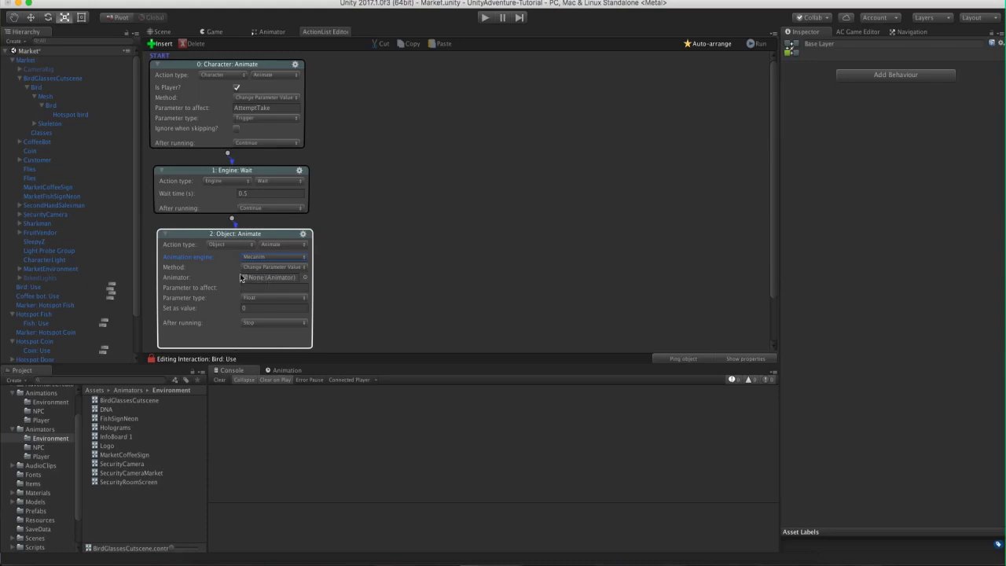
Assign BirdGlassesCutscene as the Object: Animate action's animator and have it affect the FlyAway parameter as a Trigger.
left_click_drag(48, 79, 276, 277)
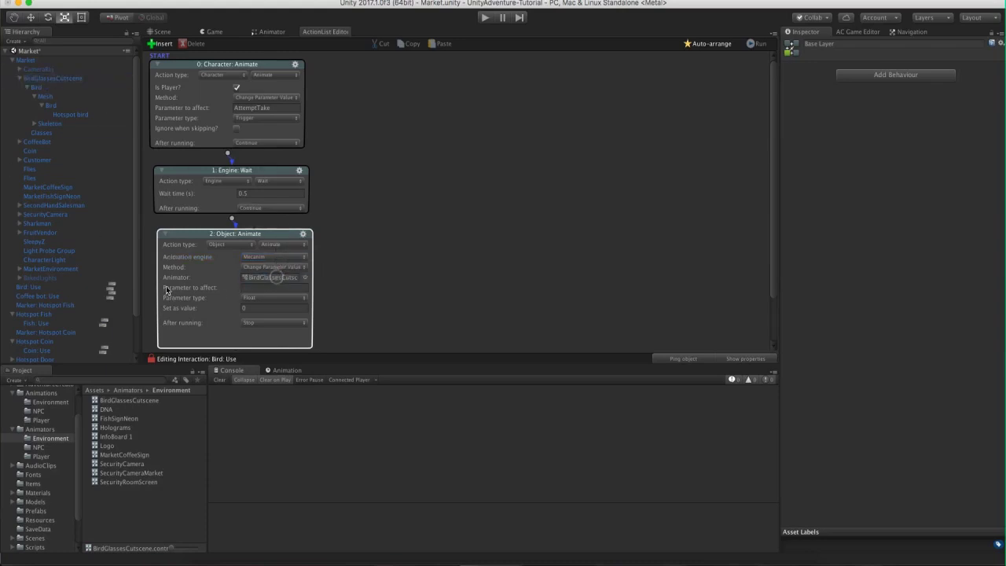
left_click(262, 287)
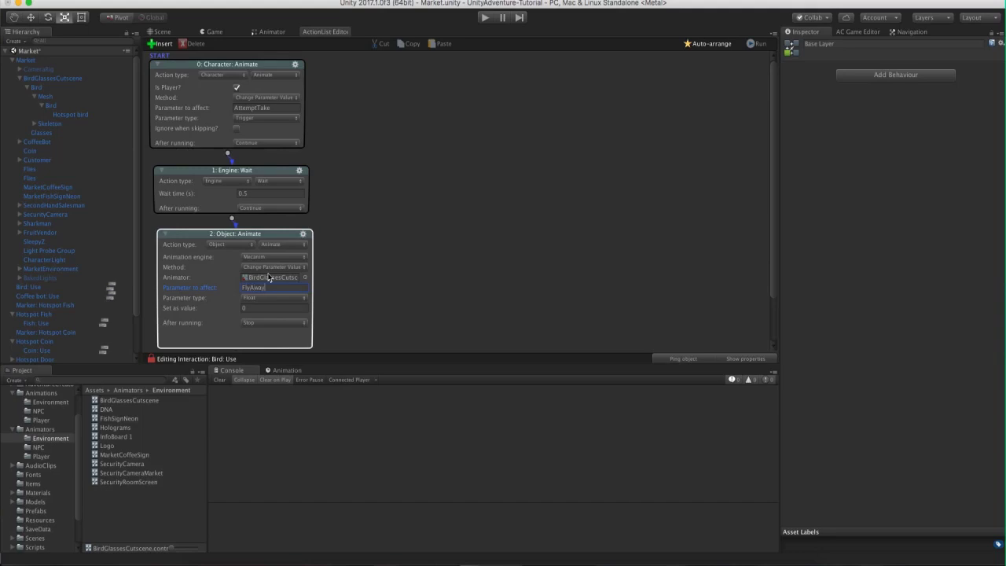
left_click(267, 298)
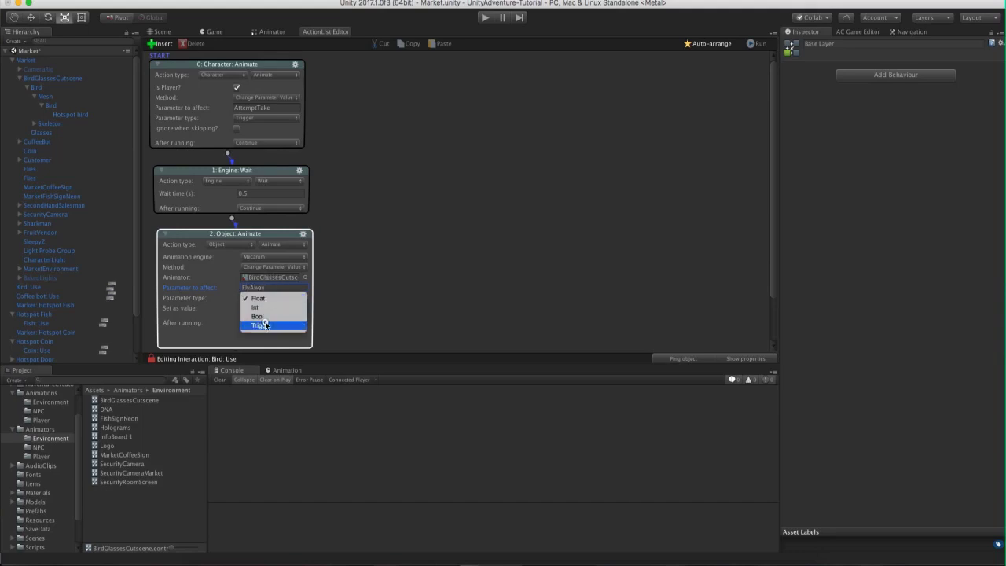
left_click(267, 322)
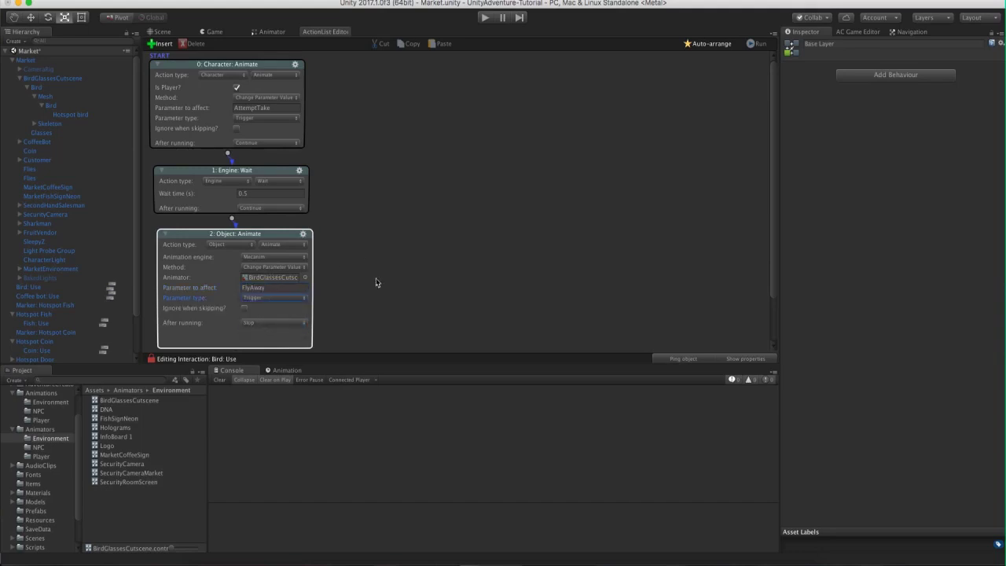
Chain an Engine: Wait action of 2.5 seconds after the bird's FlyAway animation and place it beside the first action.
scroll(377, 283, "down", 2)
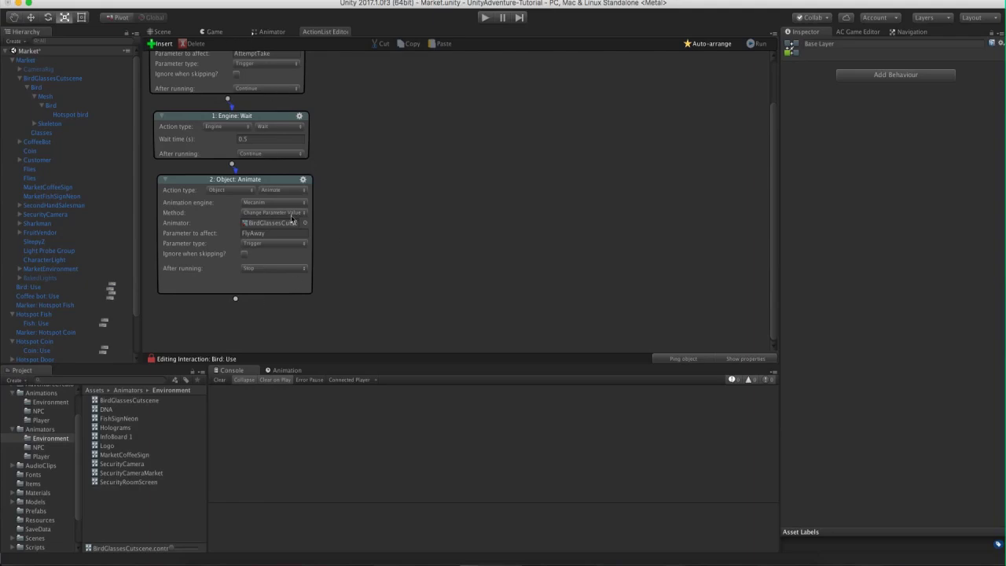
left_click(164, 31)
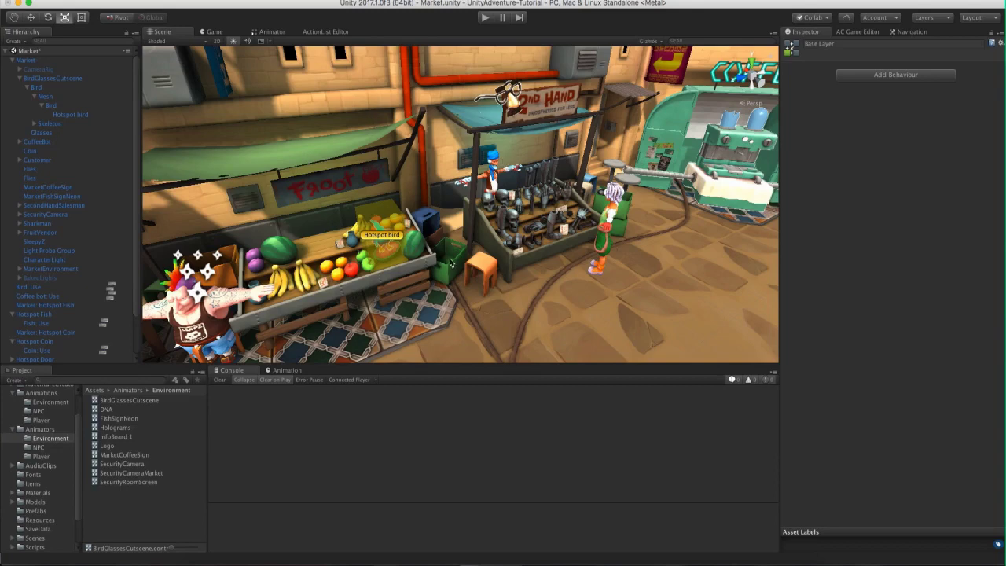
left_click(320, 33)
left_click_drag(236, 299, 393, 164)
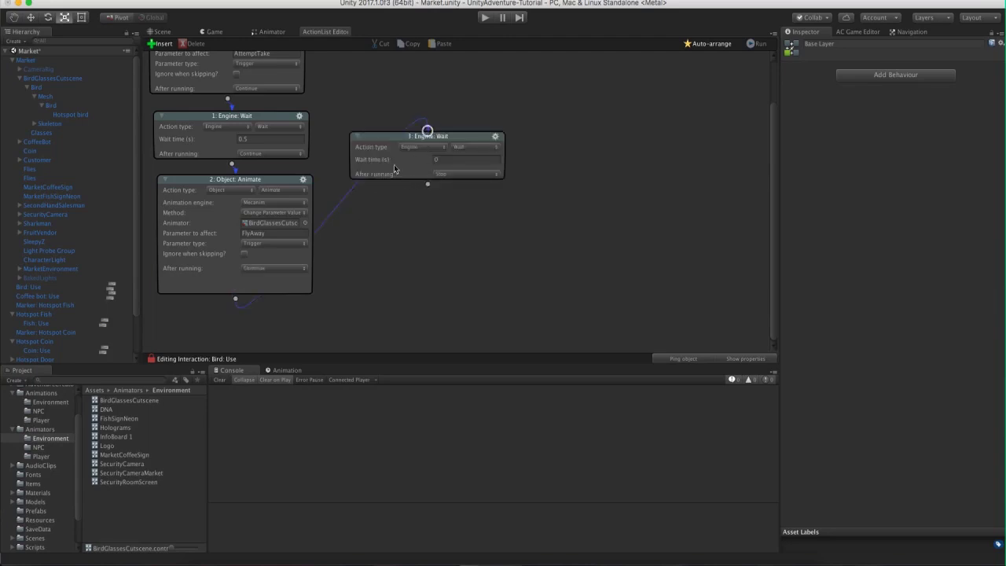
scroll(393, 165, "up", 2)
left_click_drag(388, 222, 389, 110)
left_click(458, 102)
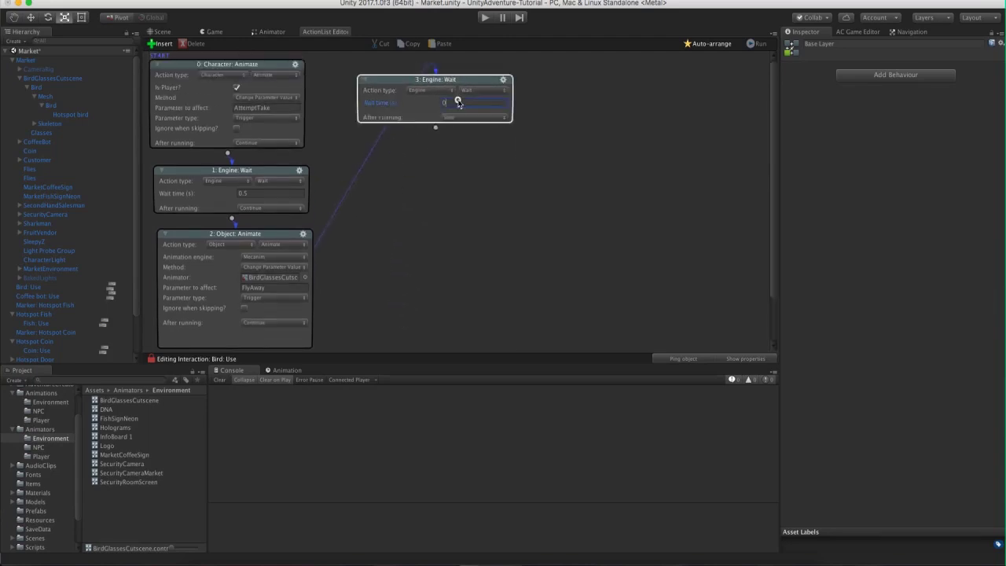
double_click(453, 101)
type("2.5")
Chain a Dialogue: Play speech action after the 2.5-second wait as a player line reading "Wow, that bird knocked down those glasses".
left_click_drag(434, 127, 440, 144)
left_click(434, 160)
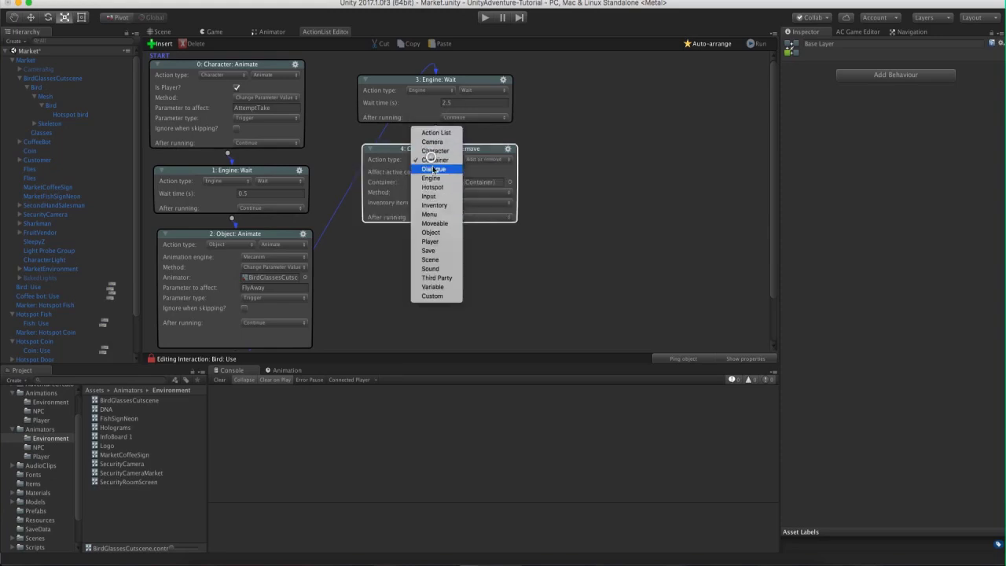
left_click(433, 151)
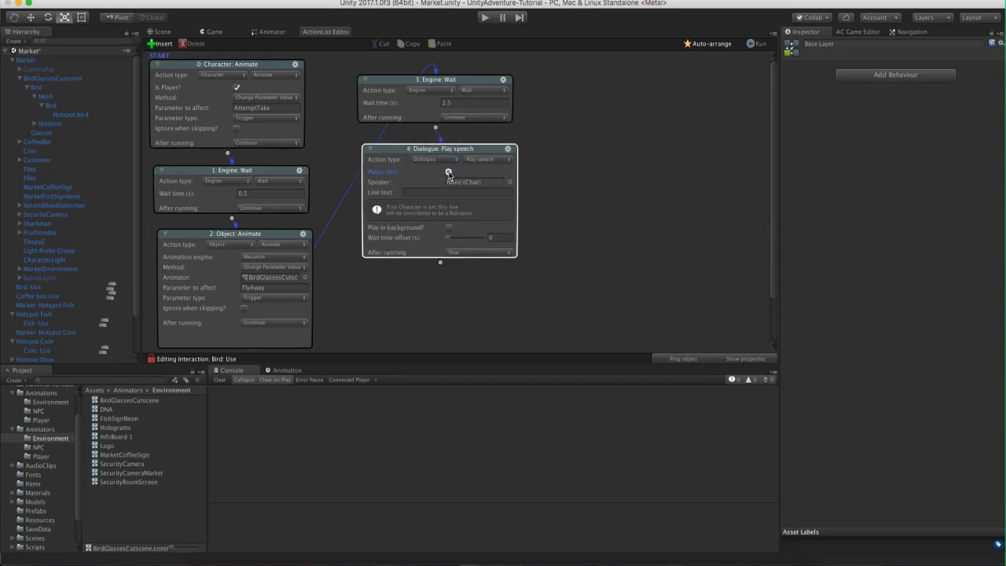
left_click(449, 171)
left_click(452, 181)
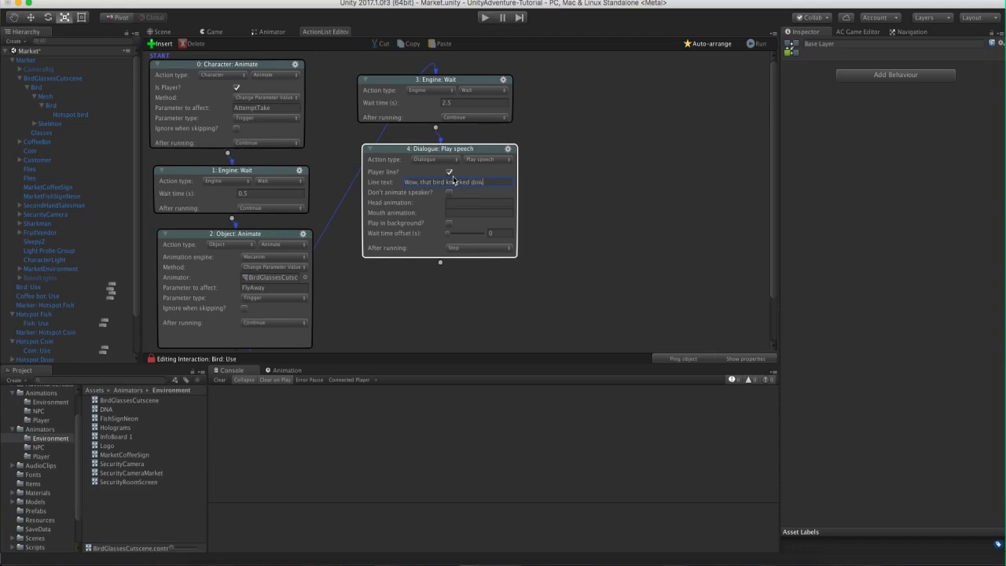
type("lasses")
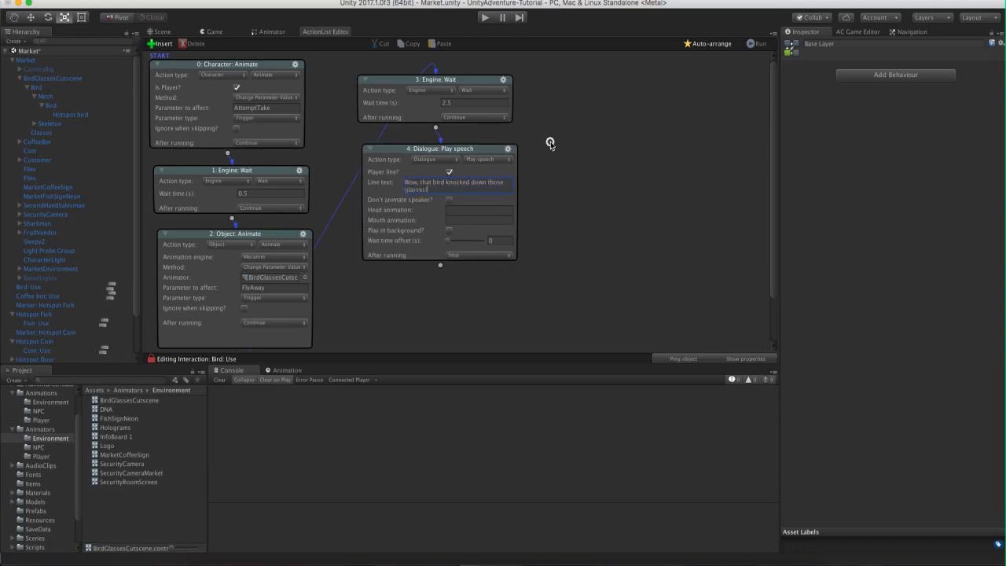
Playtest the bird interaction in the Market scene, walk the player to the fallen glasses, and stop the game.
left_click(484, 17)
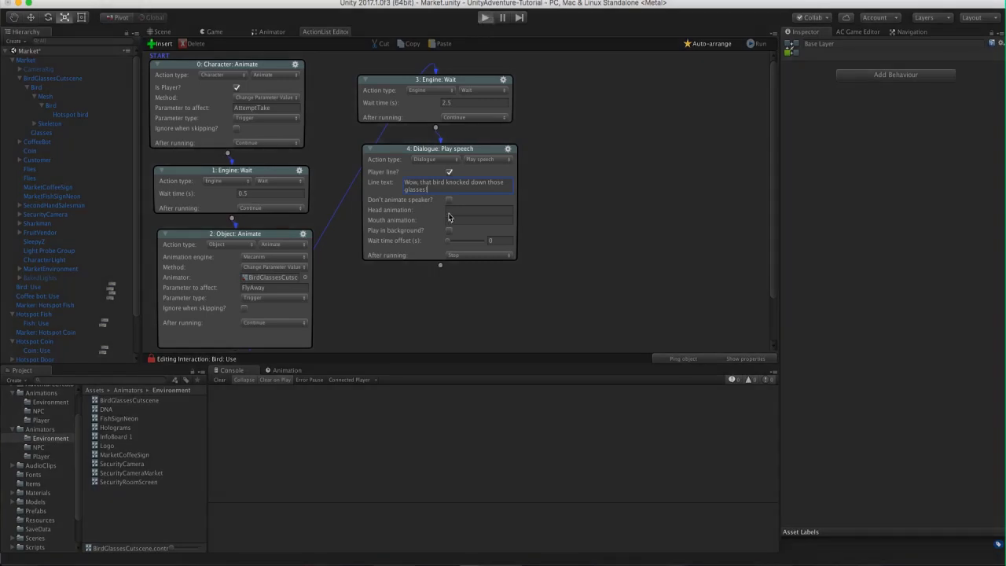
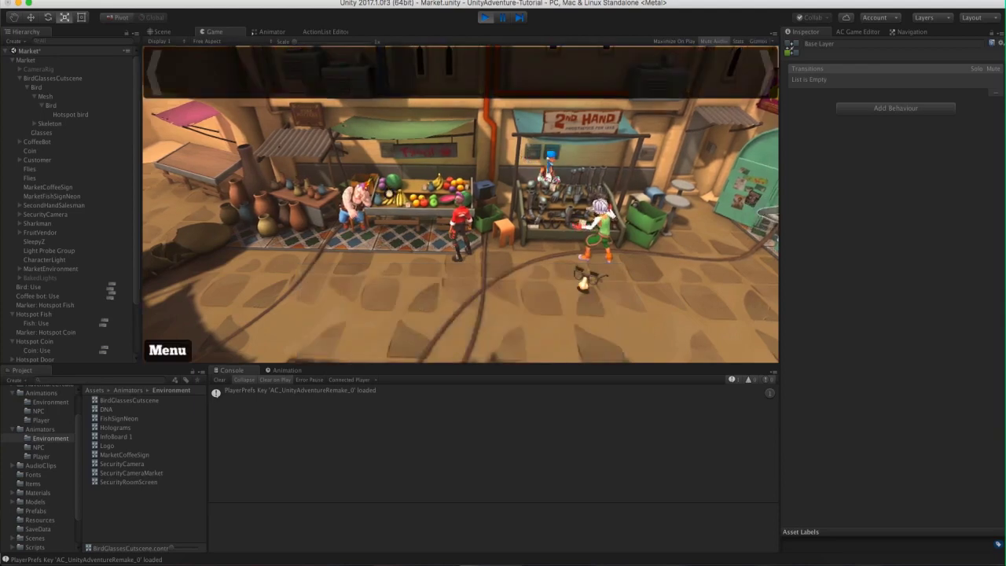
left_click(590, 281)
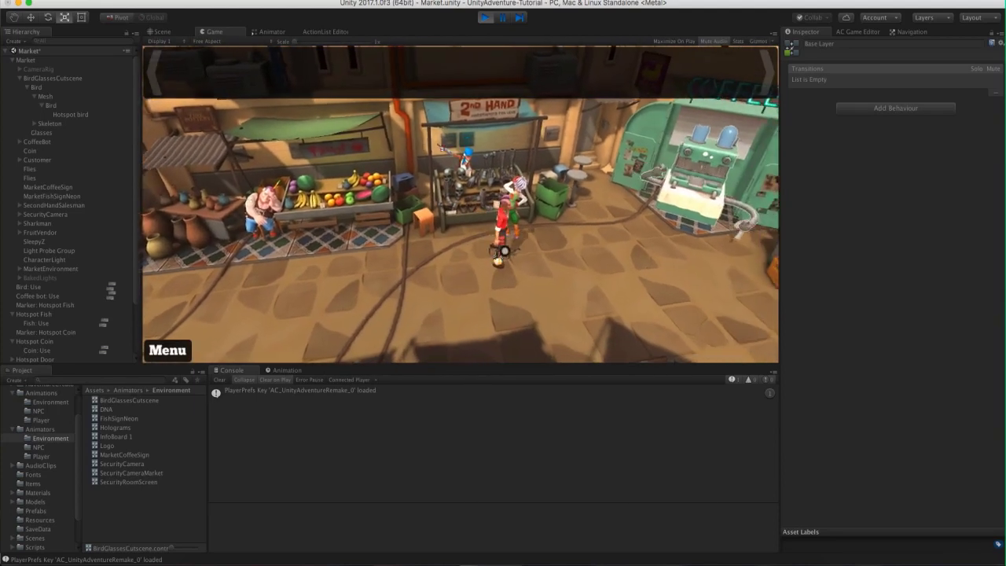
key("super+p")
Create a hotspot named "Hotspot glasses" positioned over the Glasses mesh and parent it to the Glasses object.
scroll(364, 208, "down", 5)
left_click_drag(365, 208, 500, 159, "alt")
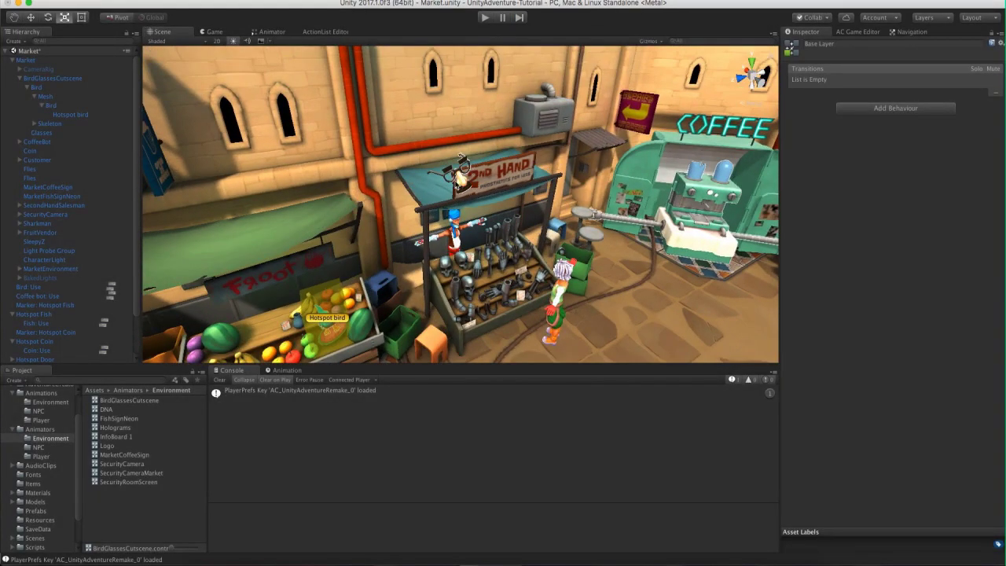
left_click(457, 179)
left_click(457, 179)
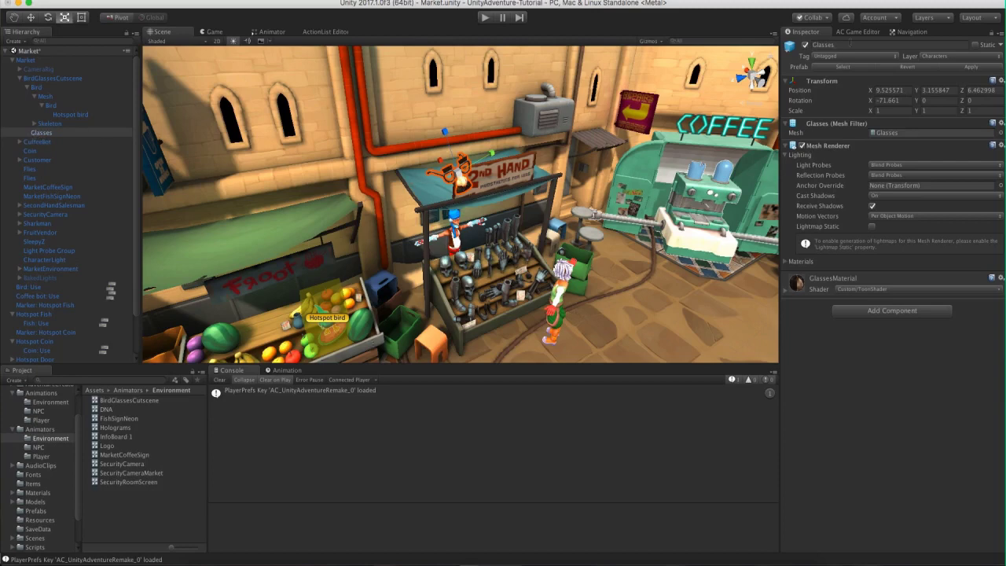
left_click(855, 32)
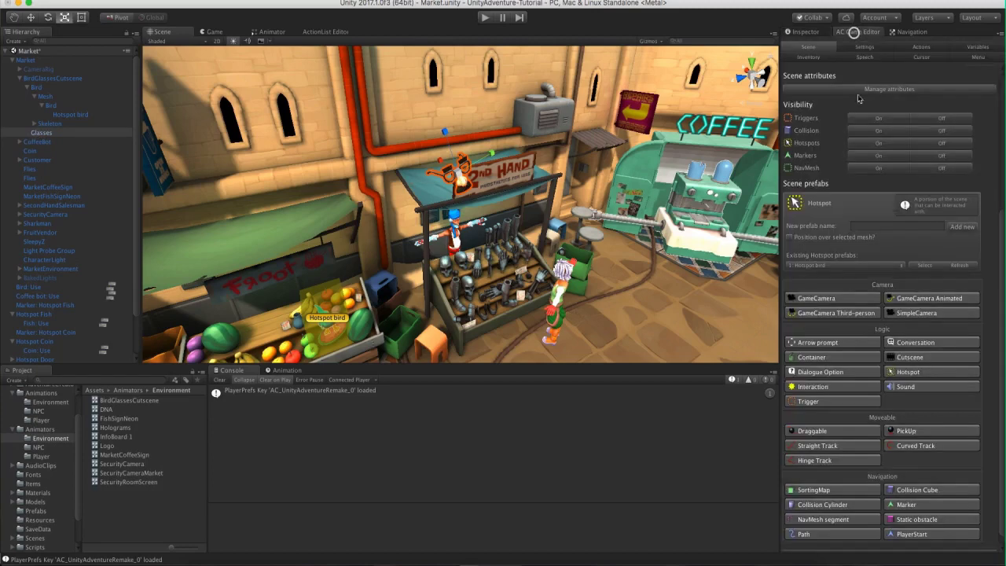
left_click(790, 237)
left_click(872, 226)
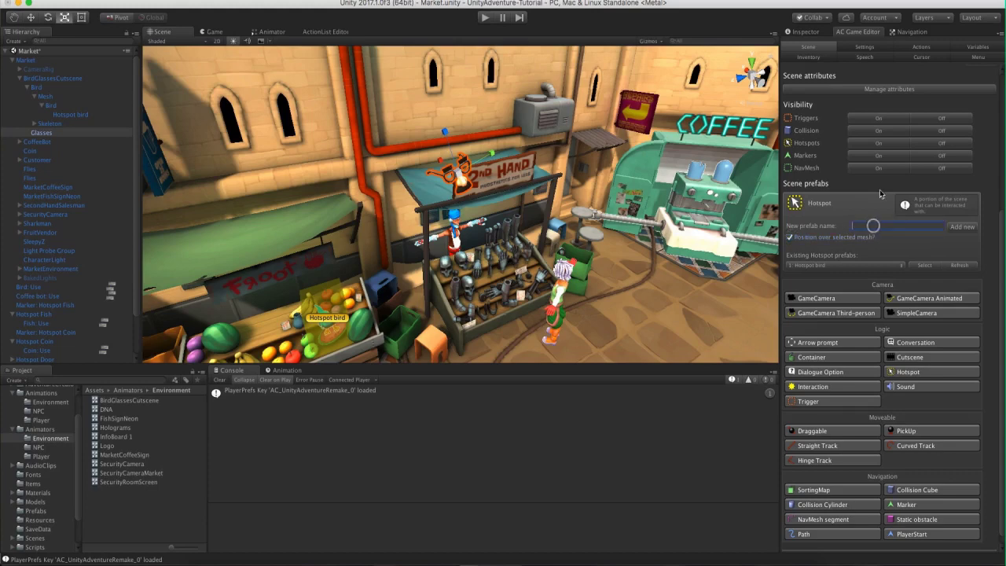
type("Hotspot glasses")
left_click(961, 226)
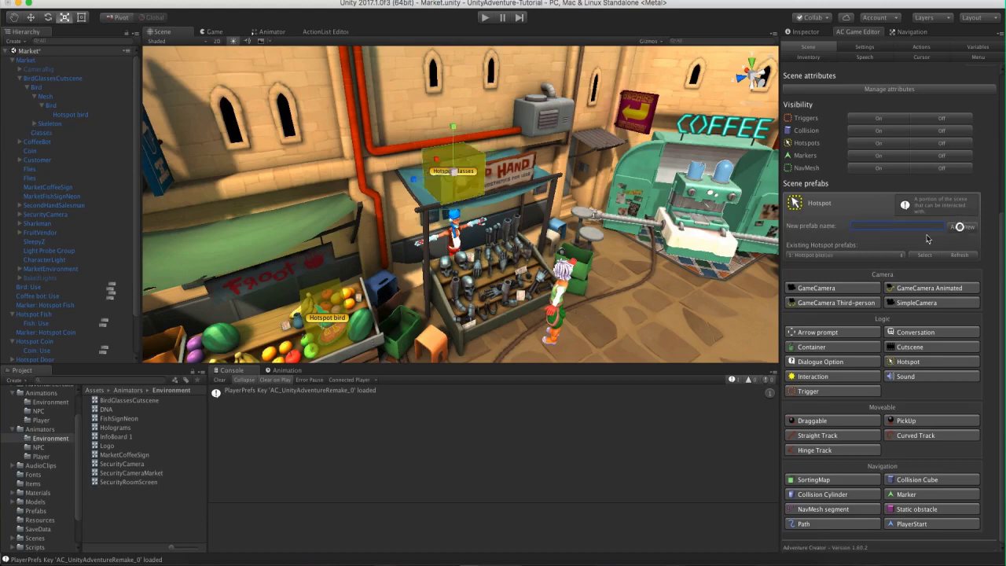
left_click_drag(51, 287, 54, 131)
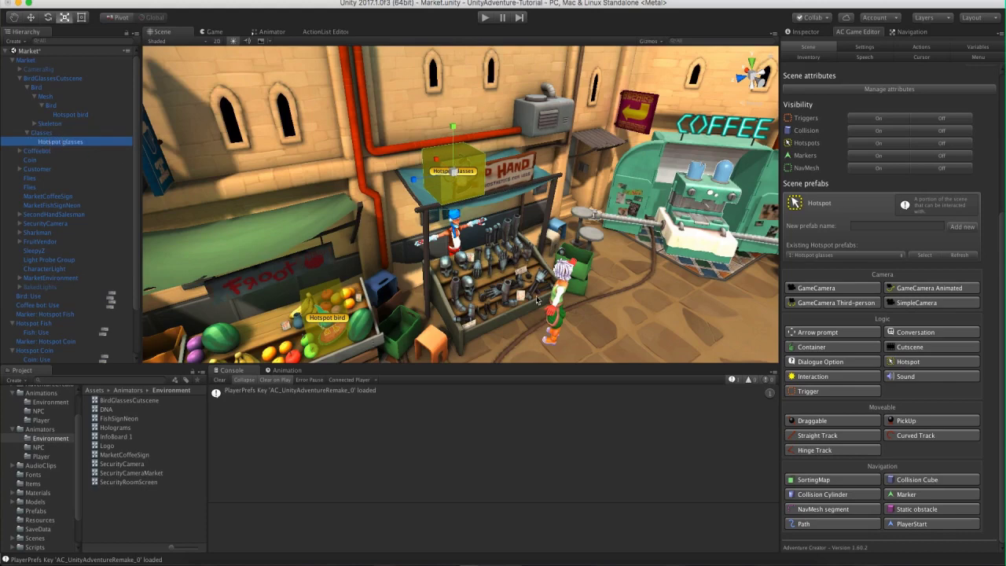
Set the label of Hotspot glasses to "Glasses".
mouse_move(538, 299)
right_mouse_down()
mouse_move(547, 320)
mouse_move(547, 293)
right_mouse_up()
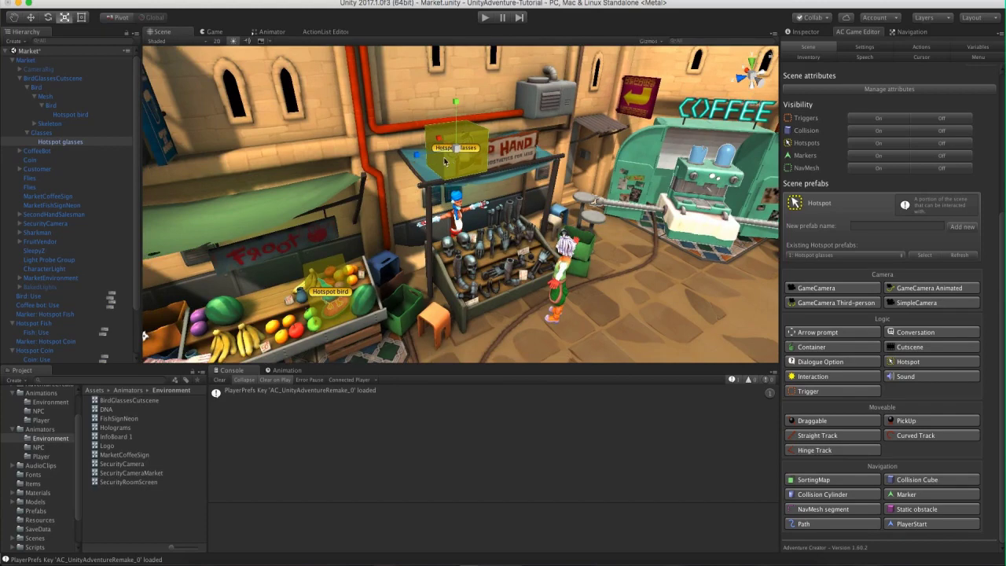
left_click(805, 31)
right_click_drag(542, 185, 560, 206)
left_click(892, 209)
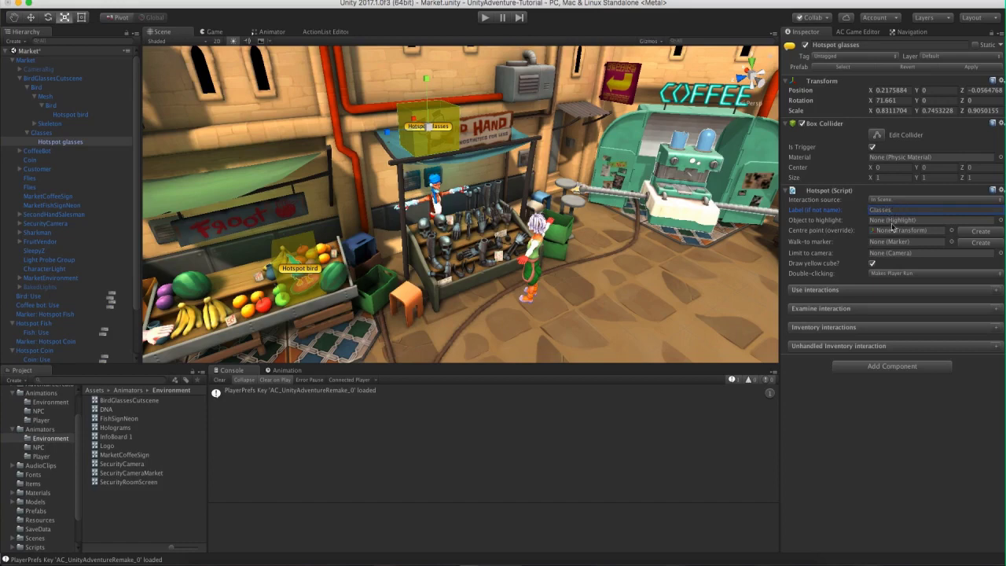
Give the glasses hotspot a Use interaction with Walk To, facing after moving and 0.5 proximity, create its interaction object, and clear the console.
left_click(993, 290)
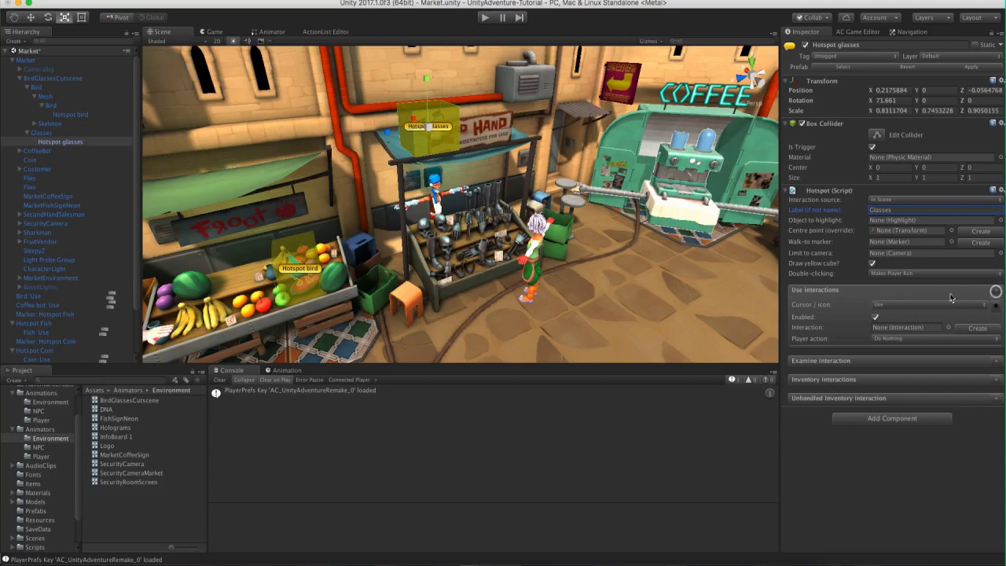
left_click(915, 343)
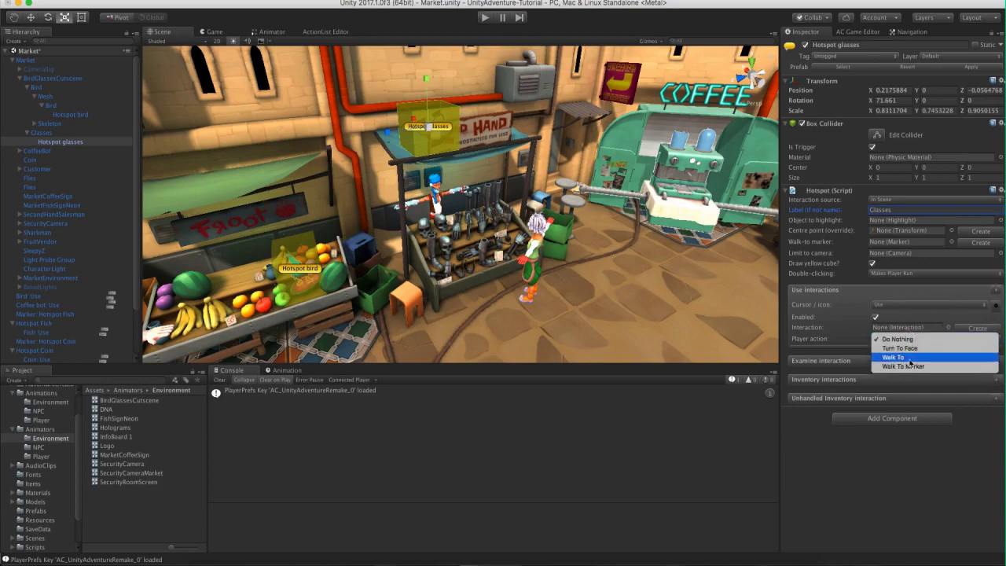
left_click(912, 355)
left_click(875, 359)
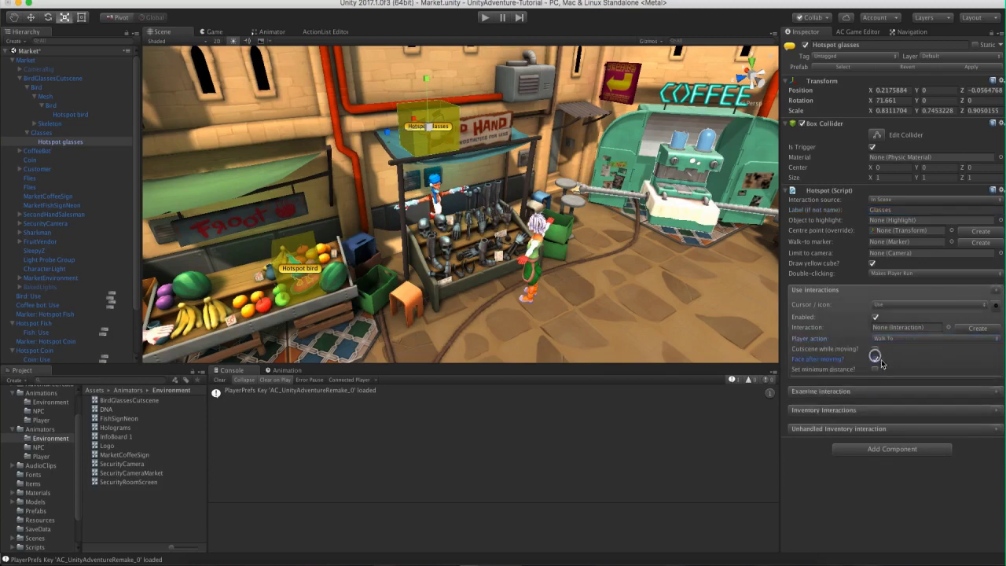
left_click(876, 369)
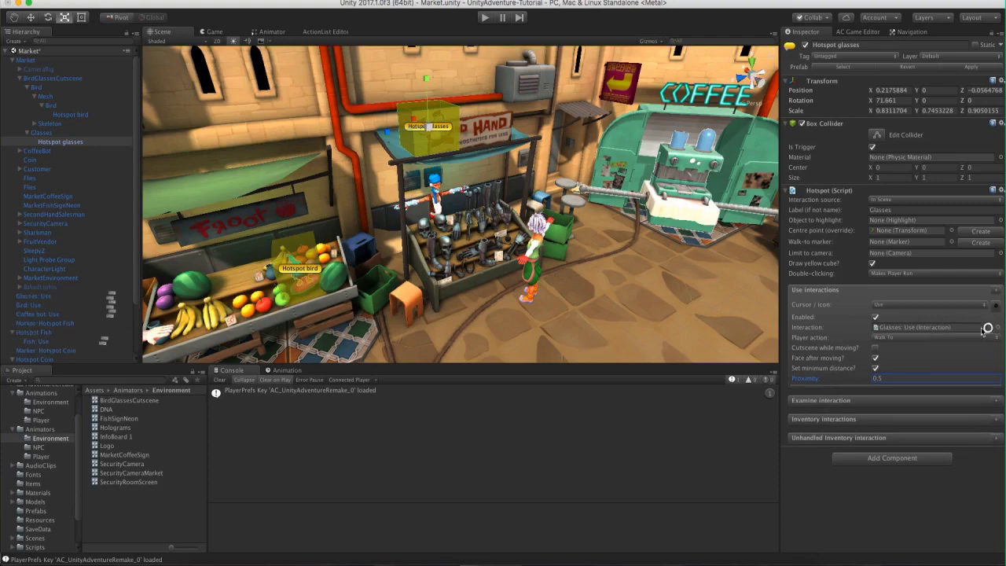
left_click(976, 327)
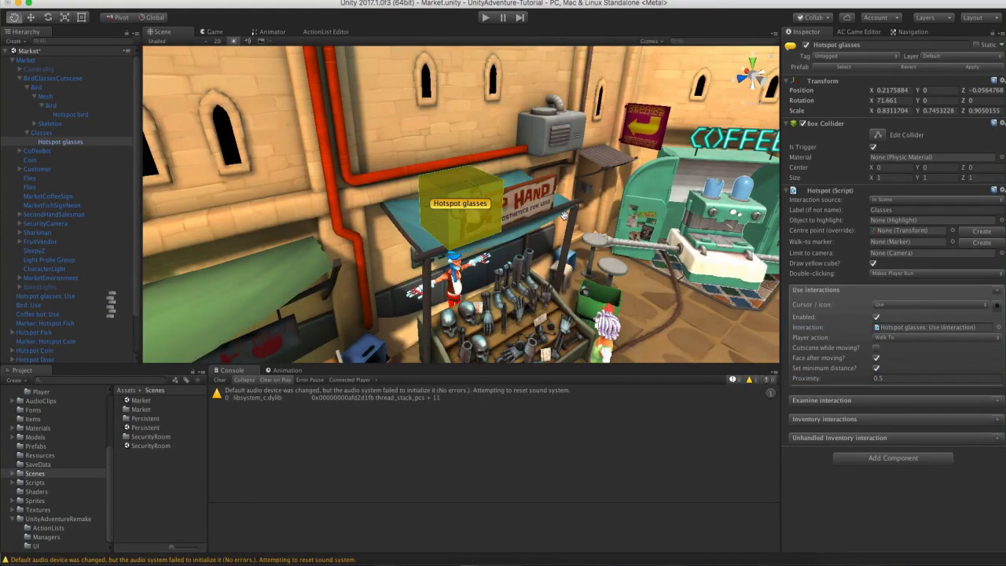
left_click(220, 379)
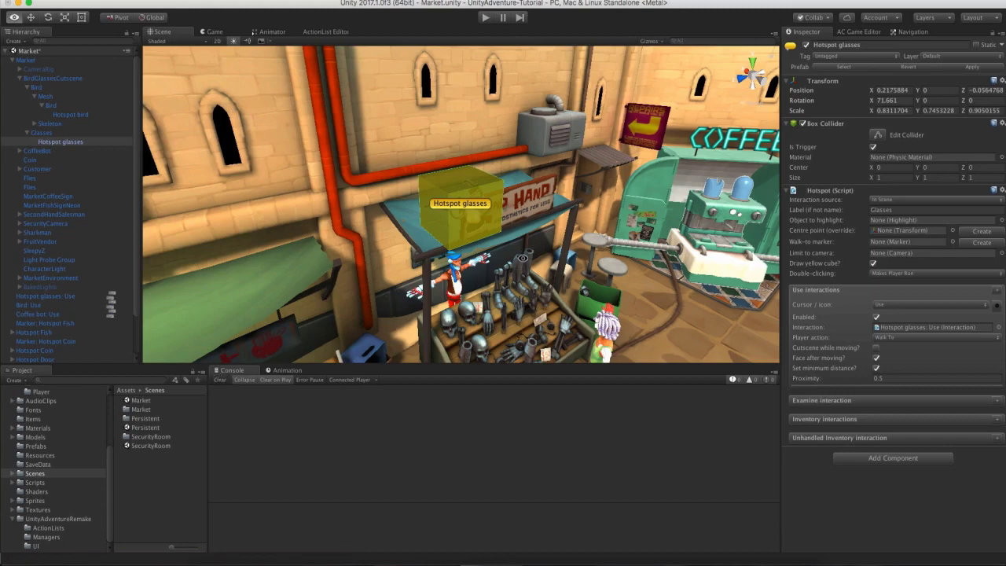
Open the player's ClickToMove animator controller and examine the PlayerPutGlassesOn state and the transitions leading into and out of PlayerTakeItemLow.
left_click_drag(540, 257, 522, 248, "alt")
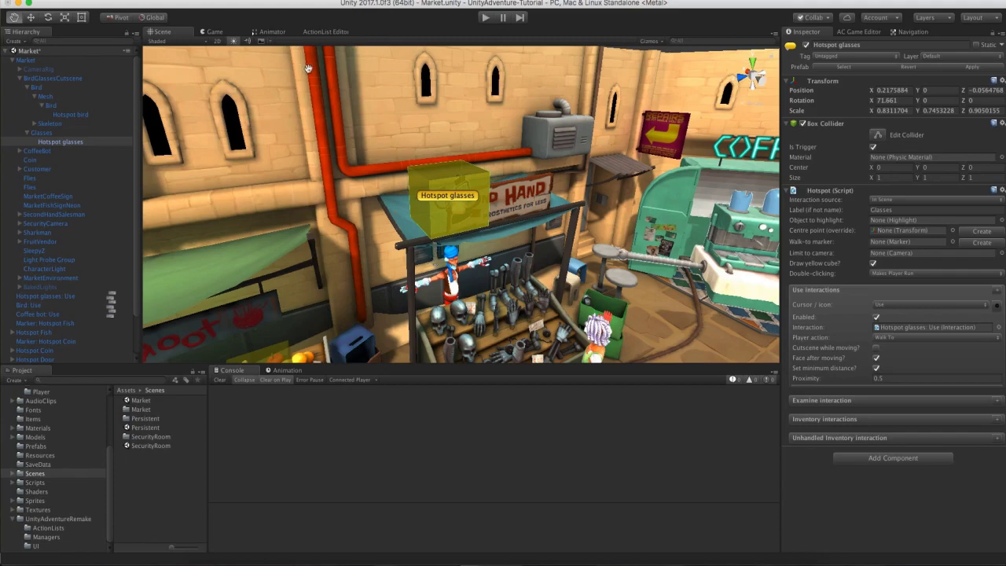
mouse_move(452, 238)
left_mouse_down()
mouse_move(432, 200)
mouse_move(437, 240)
left_mouse_up()
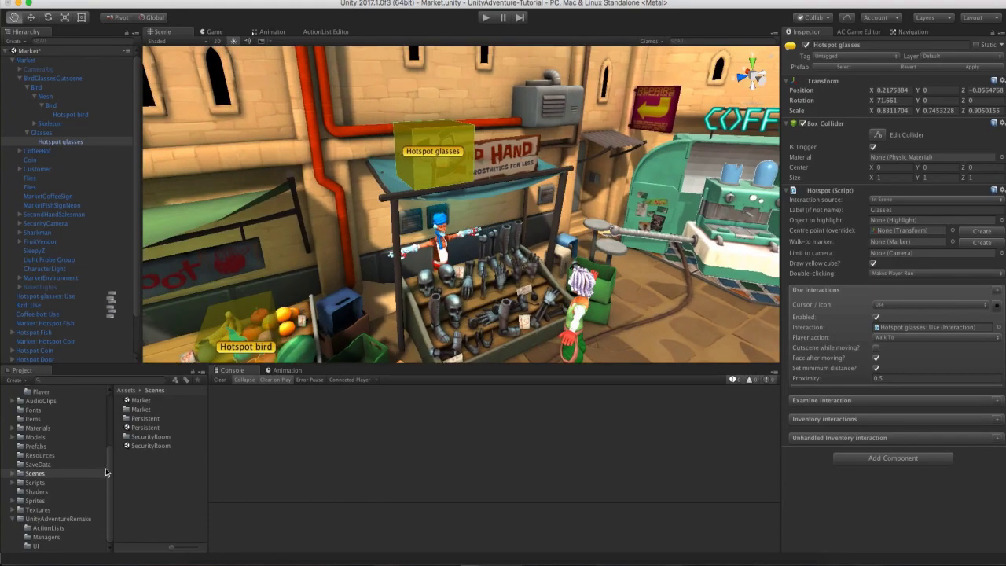
left_click_drag(107, 472, 109, 428)
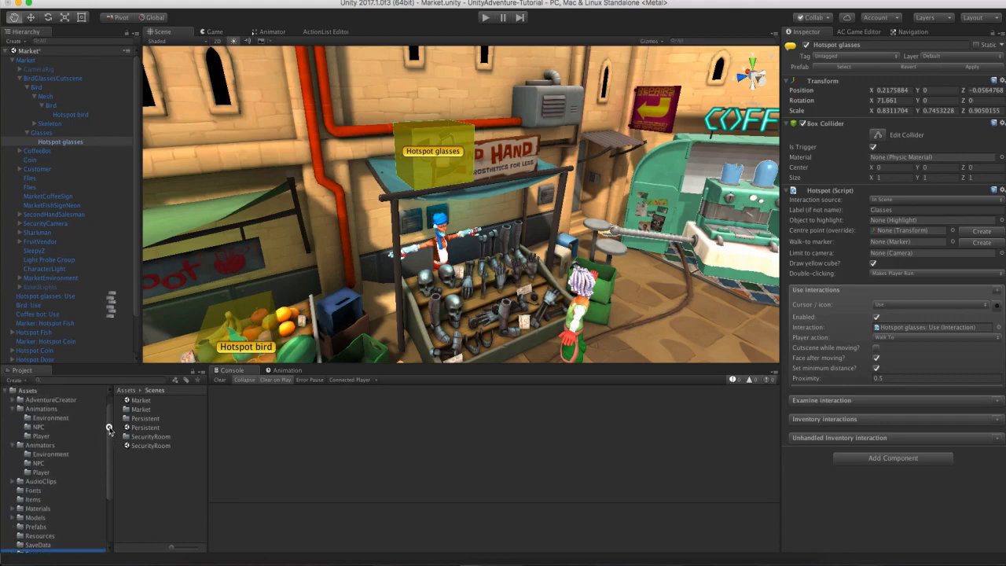
left_click(44, 436)
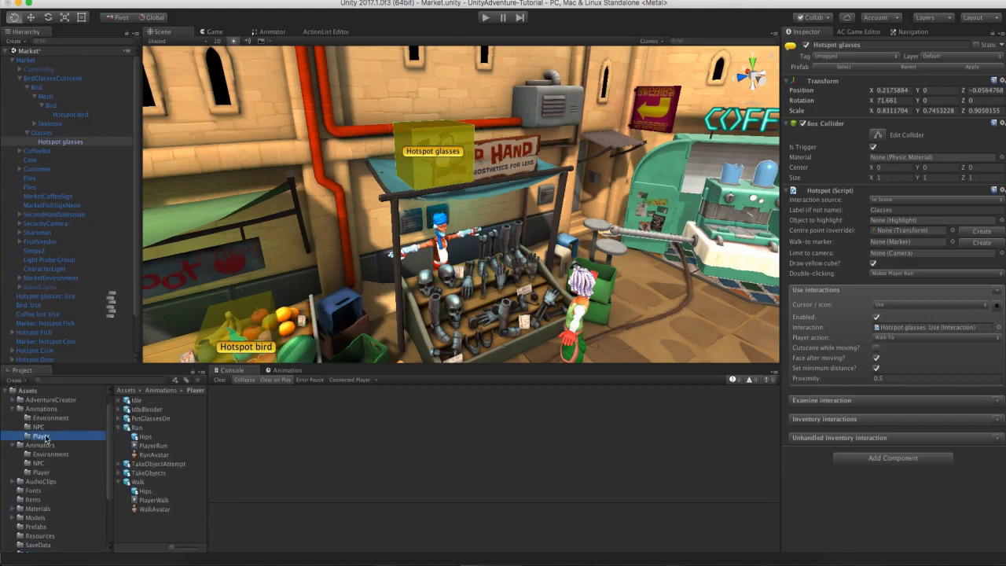
left_click(41, 471)
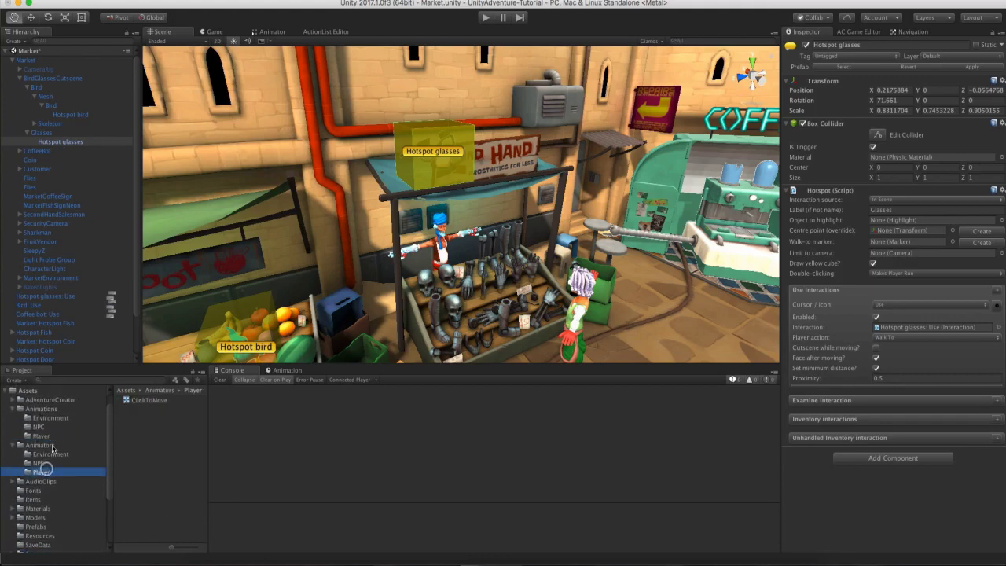
double_click(138, 399)
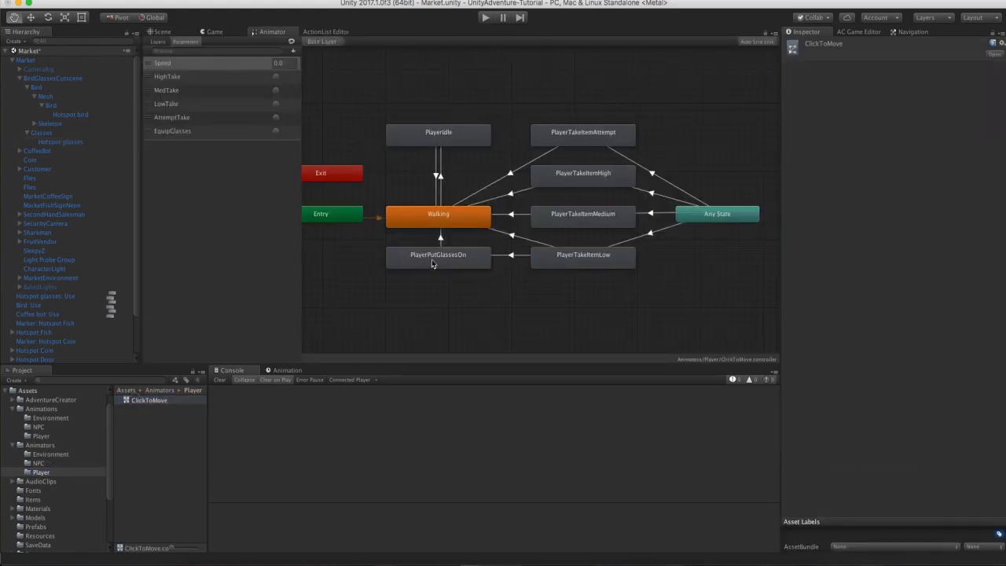
left_click(469, 262)
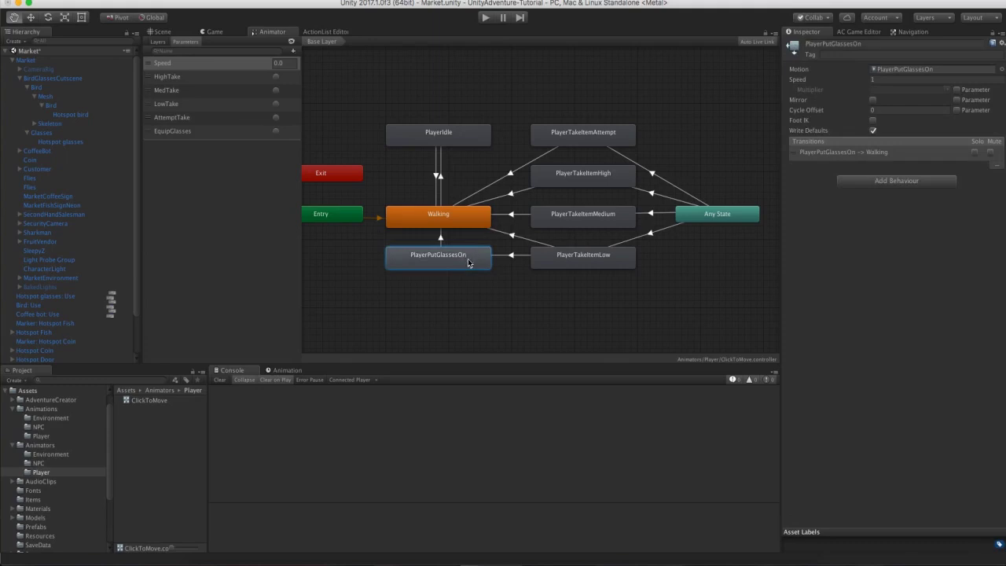
left_click(652, 235)
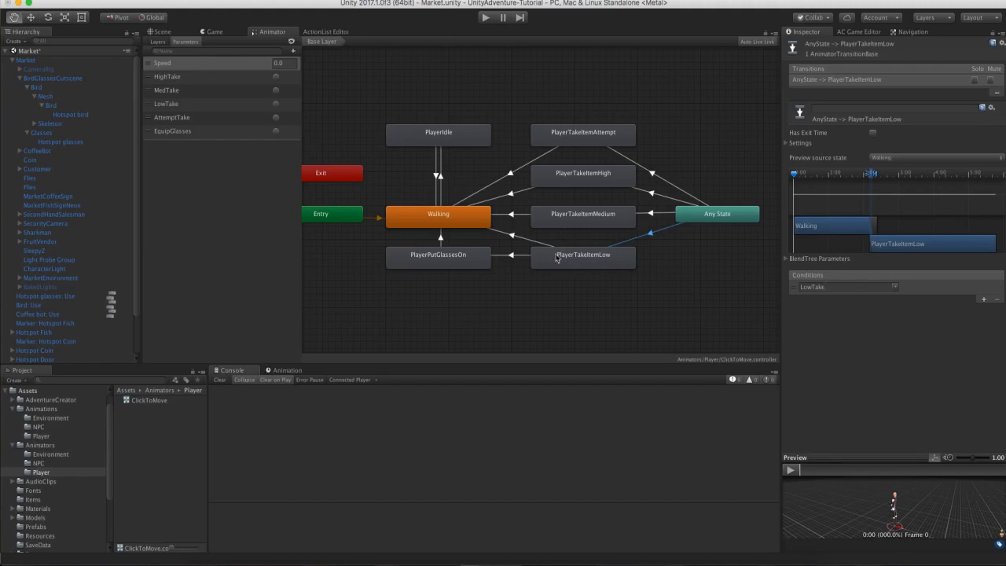
left_click(512, 254)
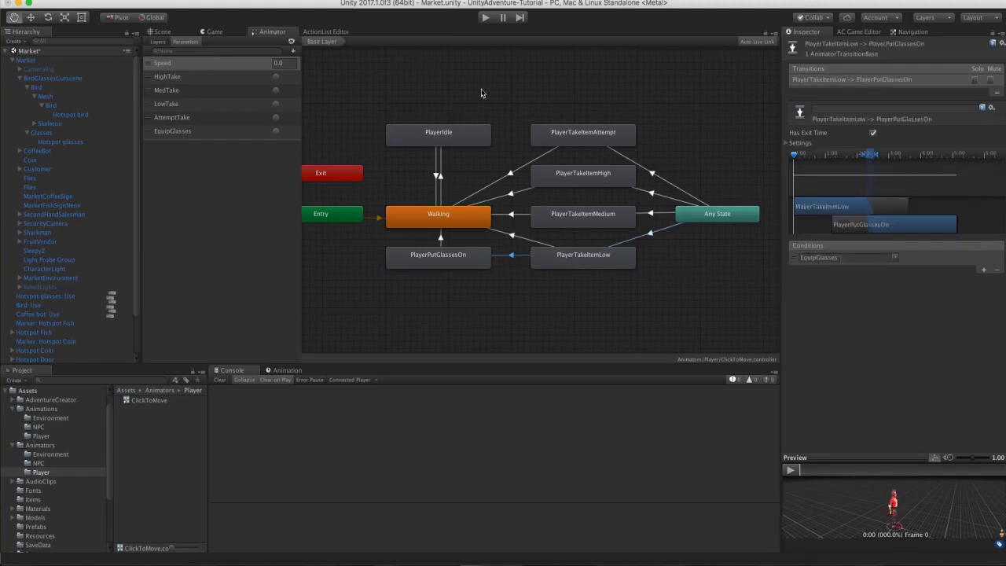
Make the first action of the Hotspot glasses Use interaction a Character: Animate on the player that fires the LowTake trigger.
left_click(313, 35)
left_click(201, 77)
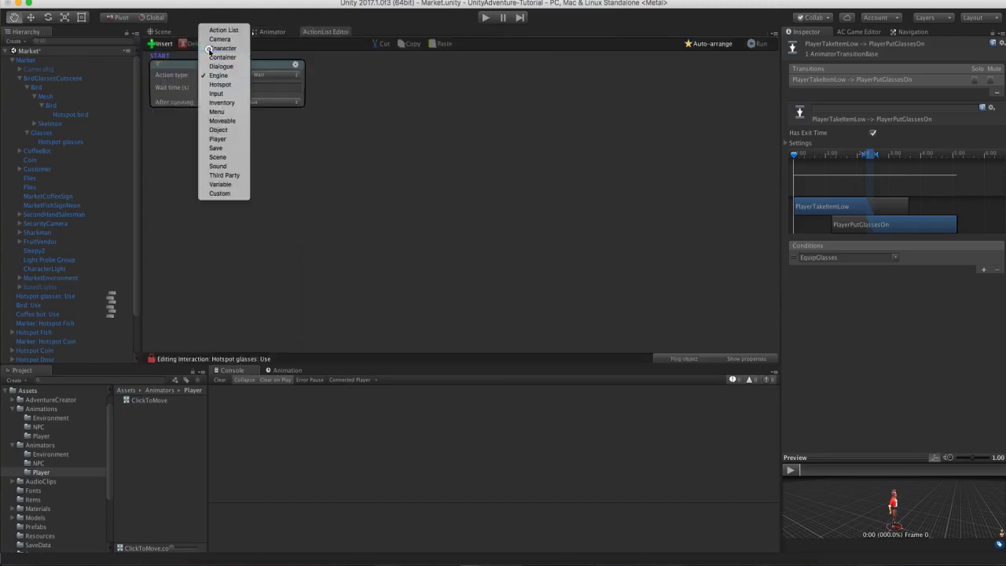
left_click(220, 48)
left_click(236, 86)
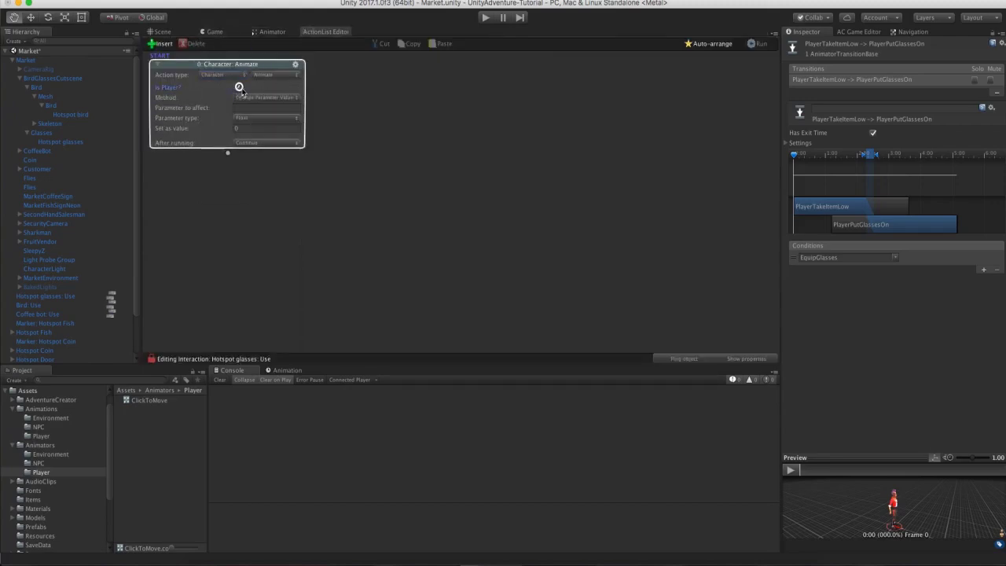
left_click(241, 108)
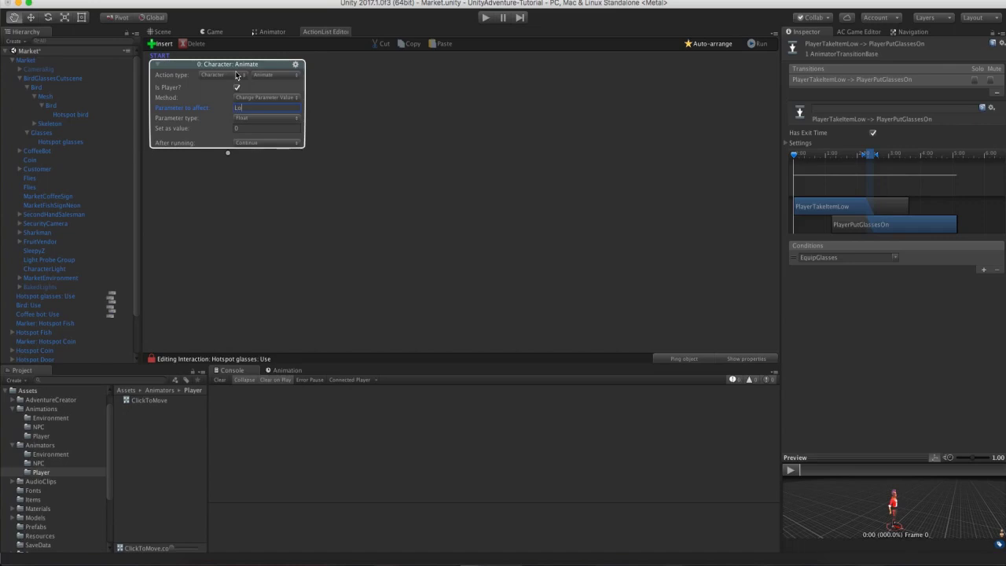
left_click(266, 117)
left_click(259, 145)
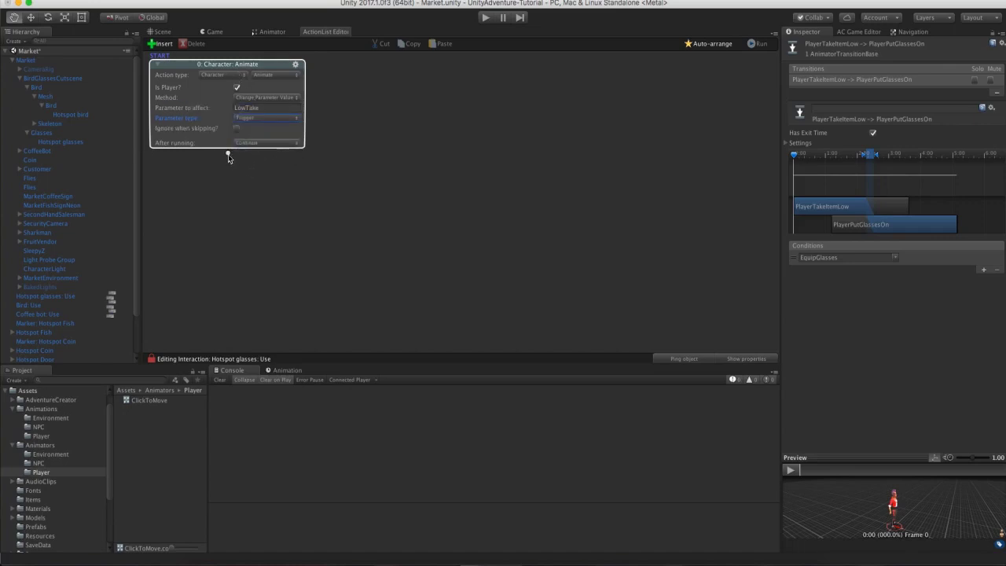
Append a second Character: Animate action for the player that fires the EquipGlasses trigger, and align it below the first action.
left_click_drag(227, 154, 231, 166)
left_click(224, 185)
left_click(225, 161)
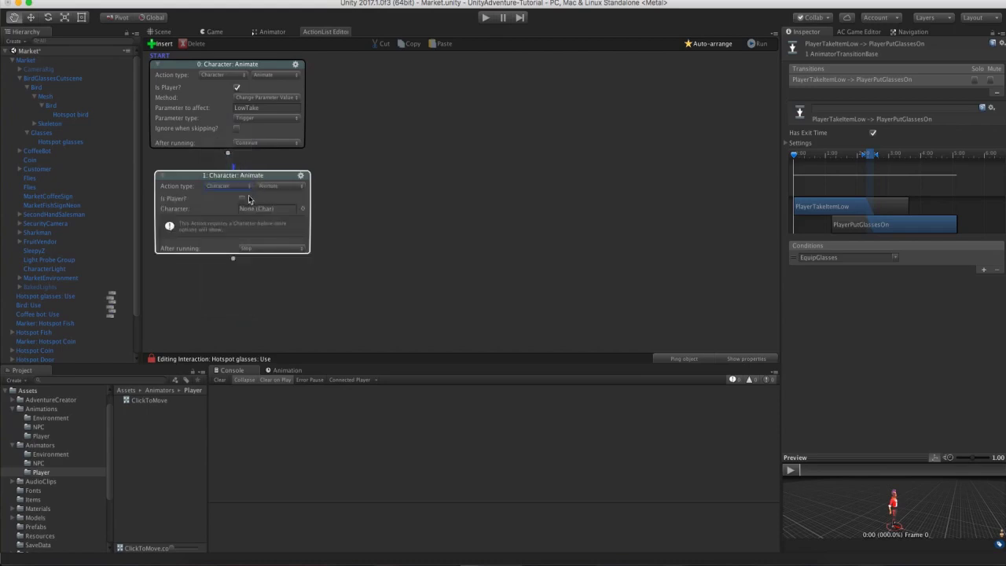
left_click(241, 198)
left_click(248, 208)
left_click(250, 207)
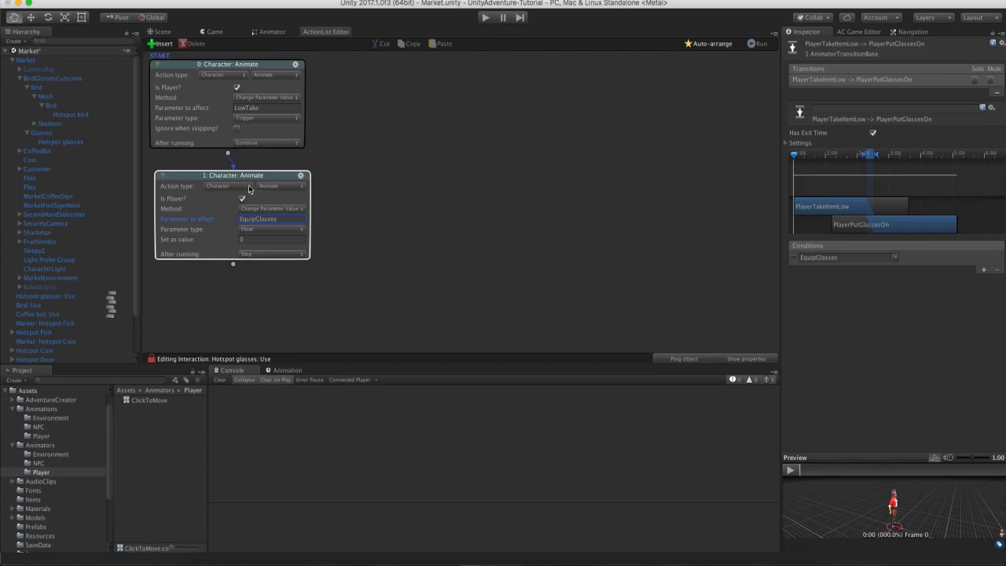
left_click(259, 229)
left_click(255, 253)
left_click_drag(233, 175, 228, 176)
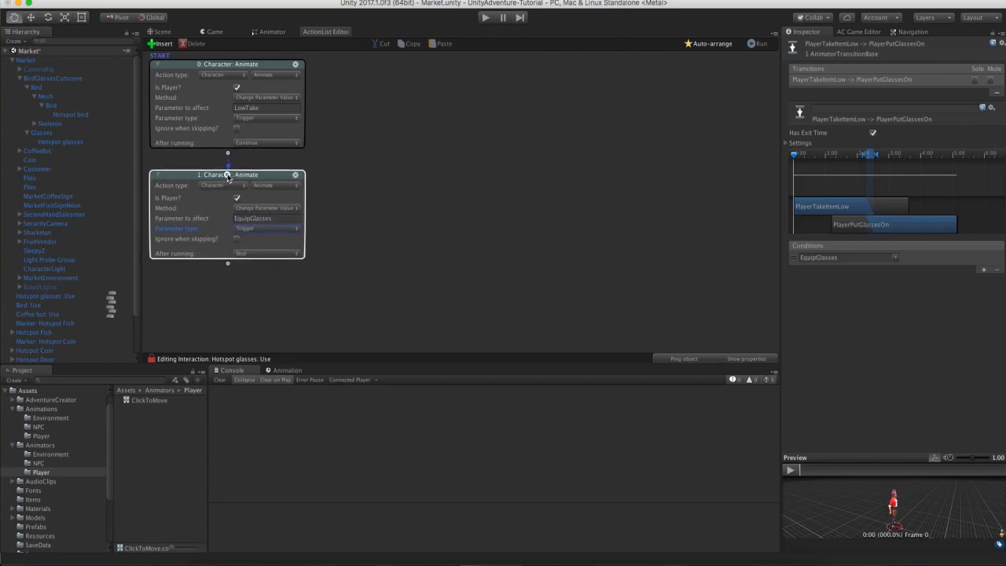
Append an Engine: Wait action of 0.5 seconds after the EquipGlasses action.
left_click_drag(226, 263, 377, 231)
scroll(379, 212, "down", 1)
left_click(274, 271)
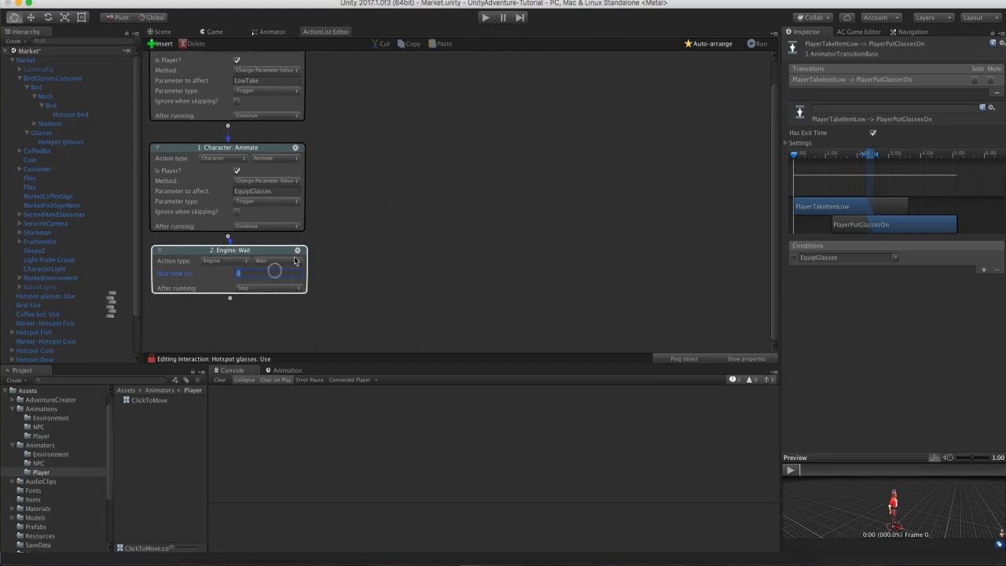
type("0.5")
Append a Dialogue: Play speech action as a player line with the text "Oh, some glasses!".
left_click_drag(229, 297, 228, 314)
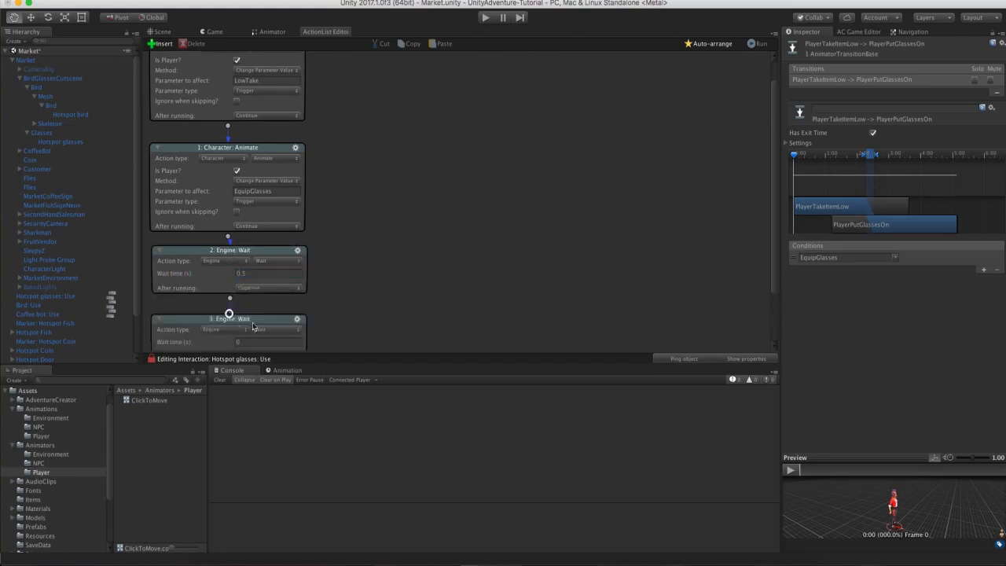
scroll(341, 249, "down", 2)
left_click(238, 278)
left_click(236, 267)
scroll(367, 250, "down", 1)
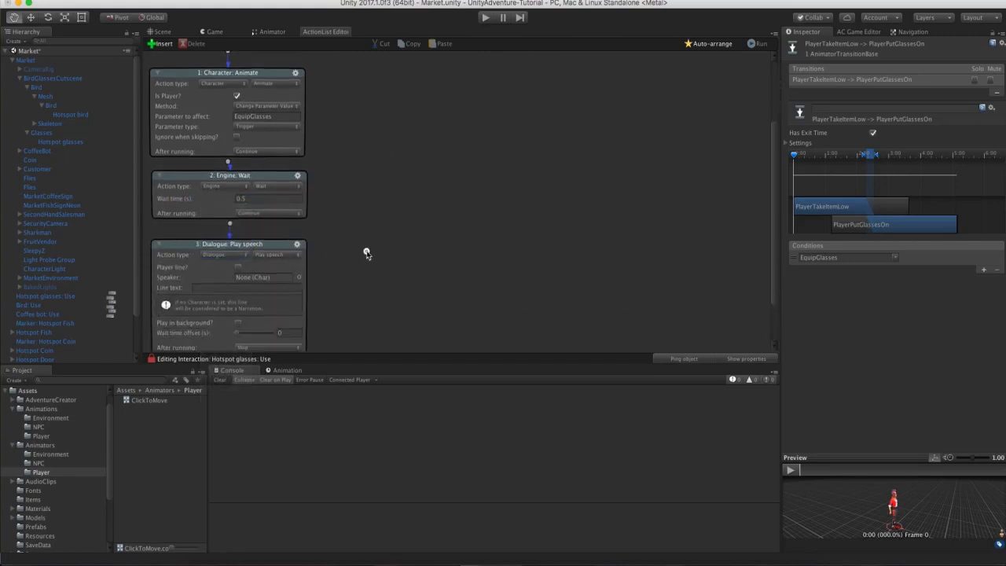
left_click(238, 263)
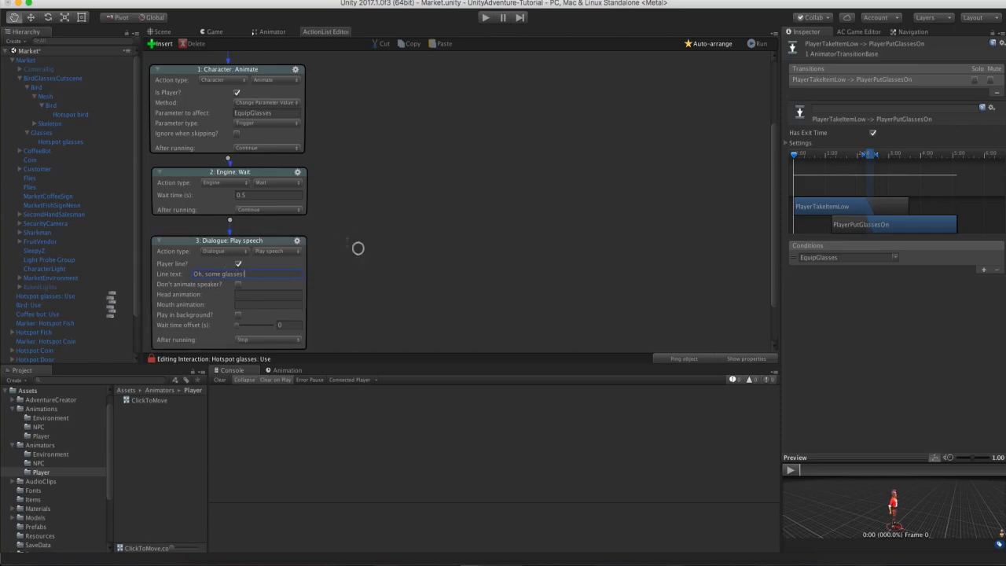
left_click(155, 31)
middle_click_drag(467, 162, 466, 156)
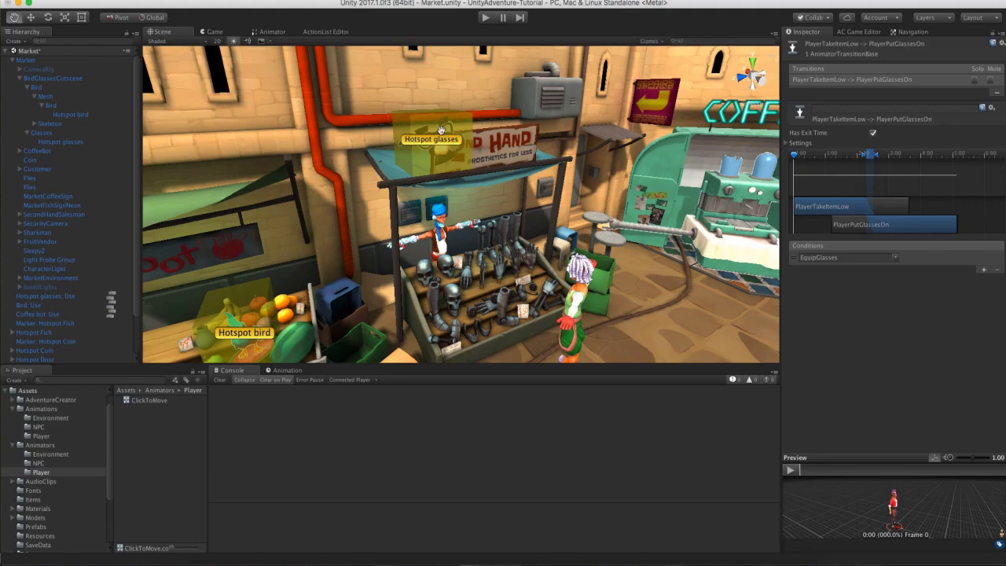
scroll(452, 161, "up", 3)
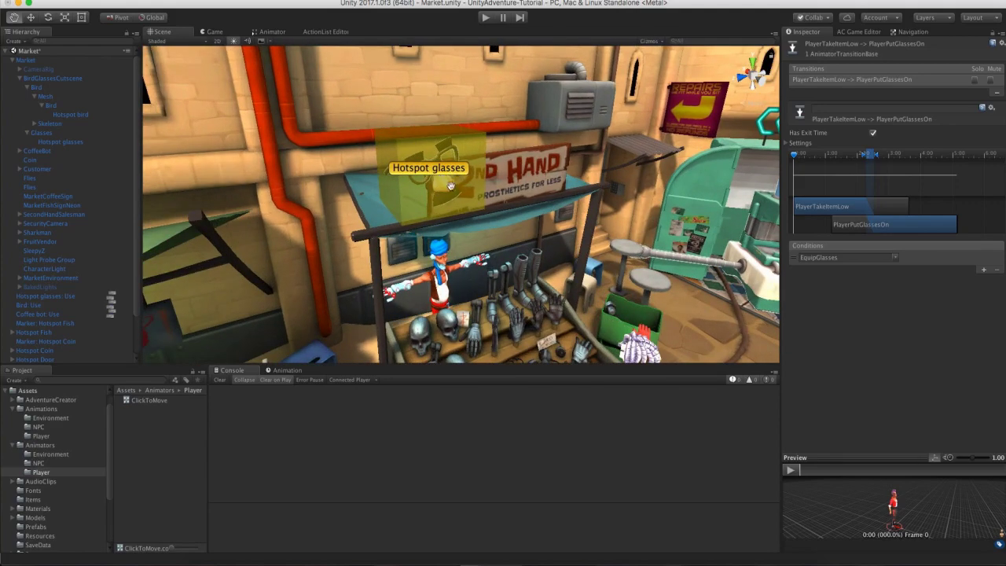
scroll(448, 174, "down", 3)
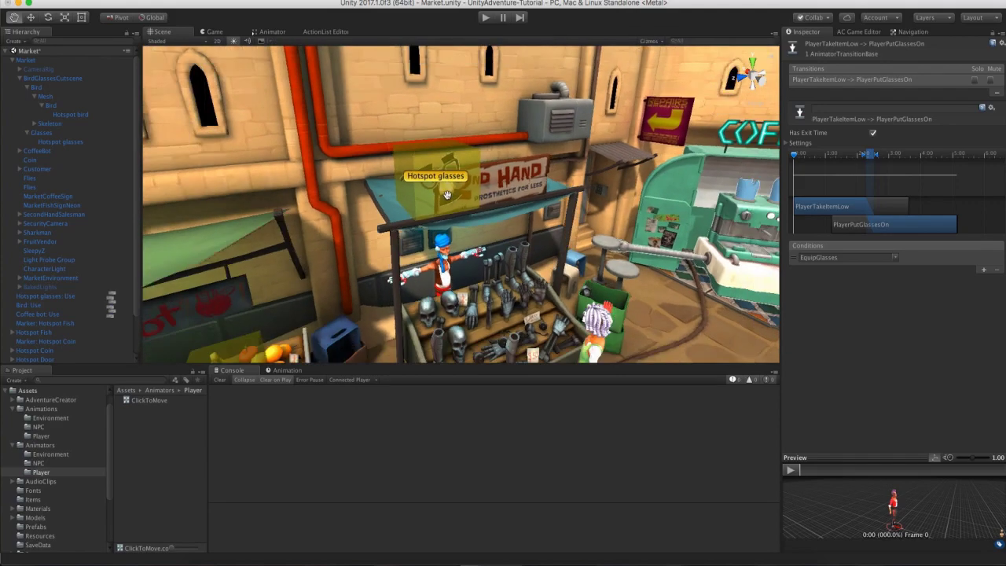
Append a Hotspot: Enable or disable action after the speech, targeting Hotspot glasses with the change set to Disable.
left_click(326, 31)
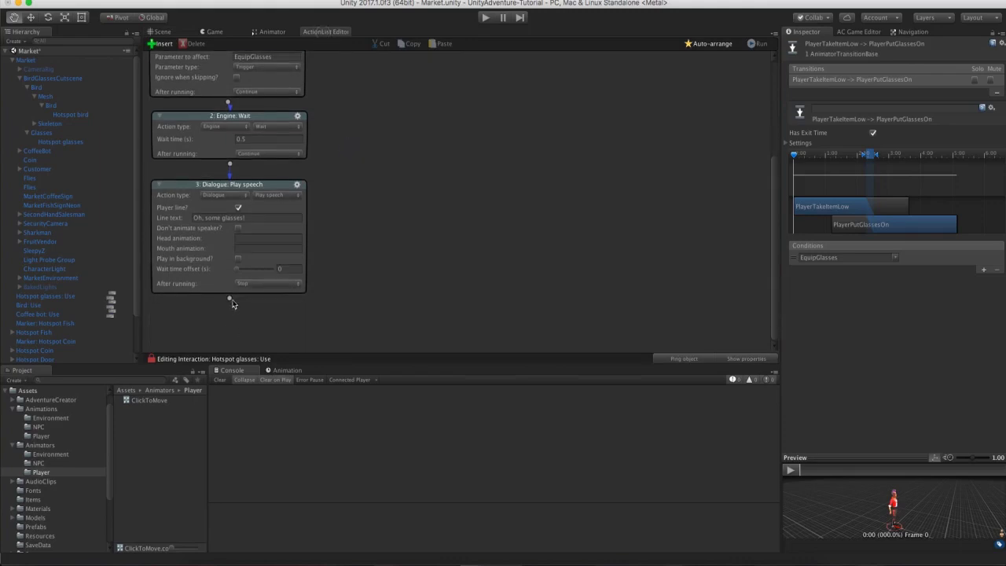
left_click(229, 299)
scroll(346, 236, "down", 2)
left_click(233, 260)
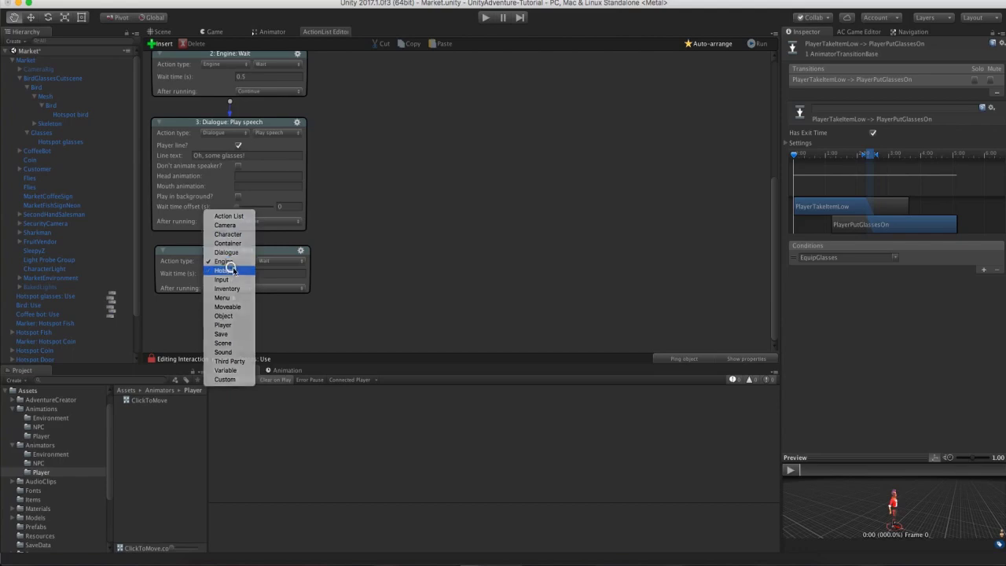
left_click(228, 269)
left_click(274, 281)
left_click(282, 294)
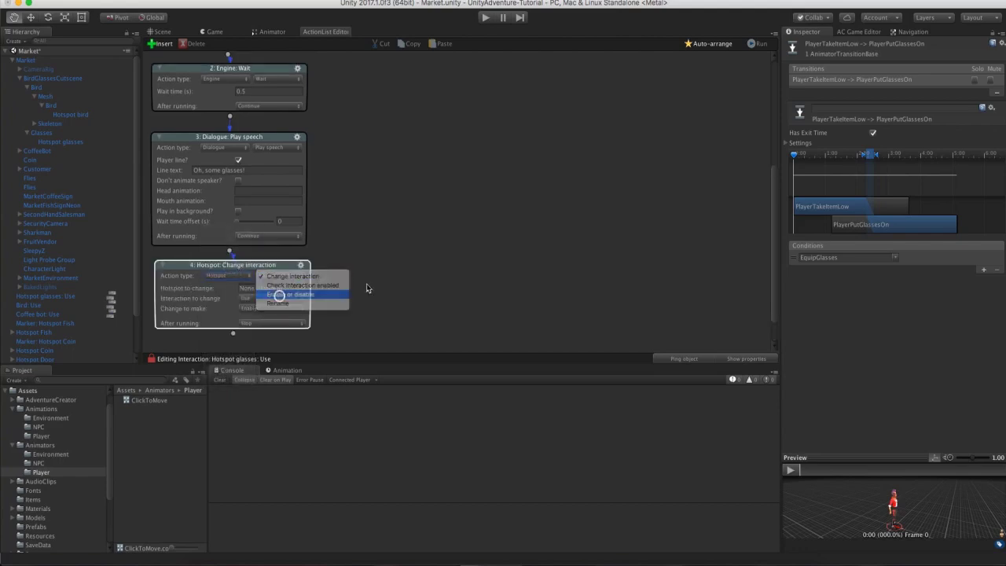
scroll(355, 267, "down", 1)
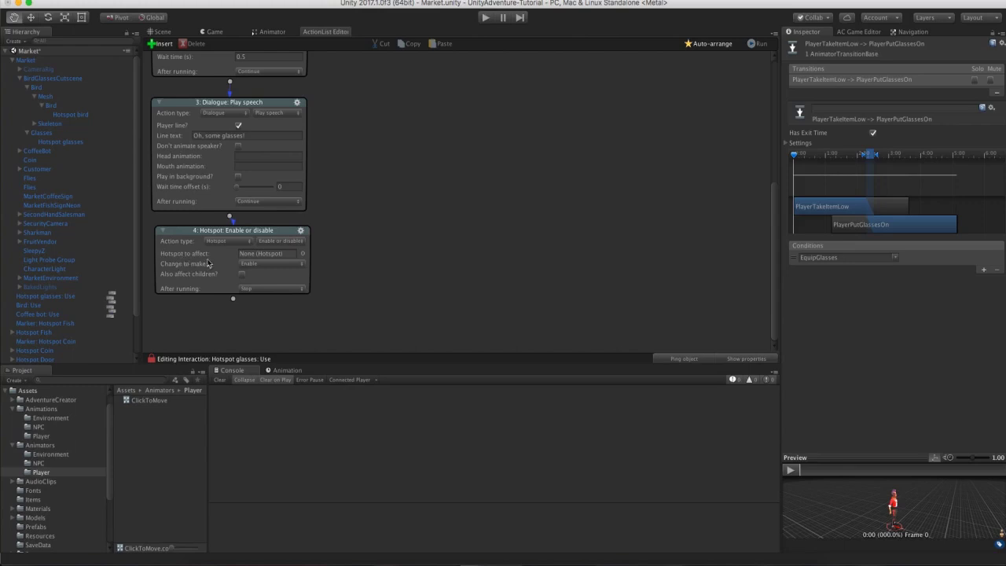
left_click(302, 253)
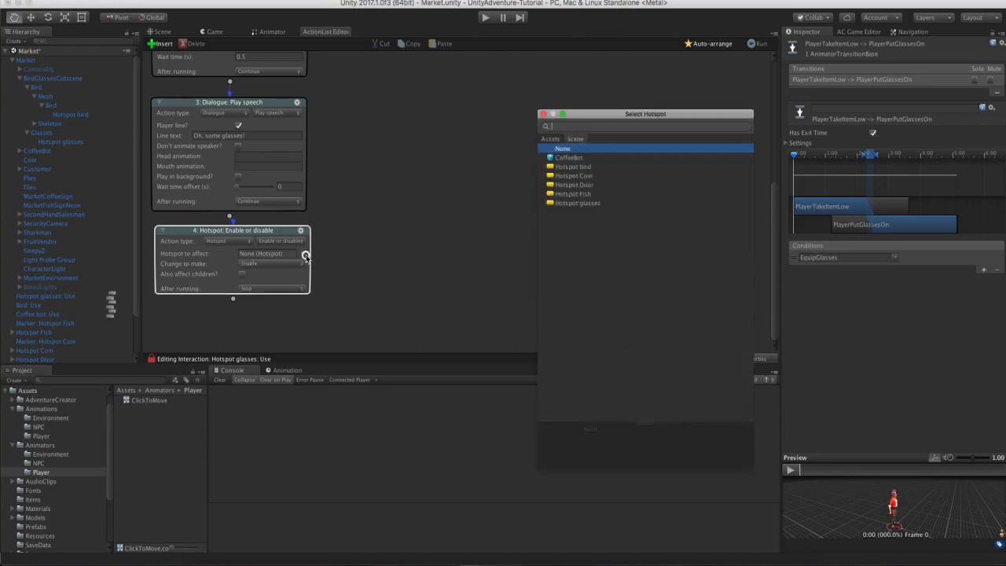
left_click(591, 203)
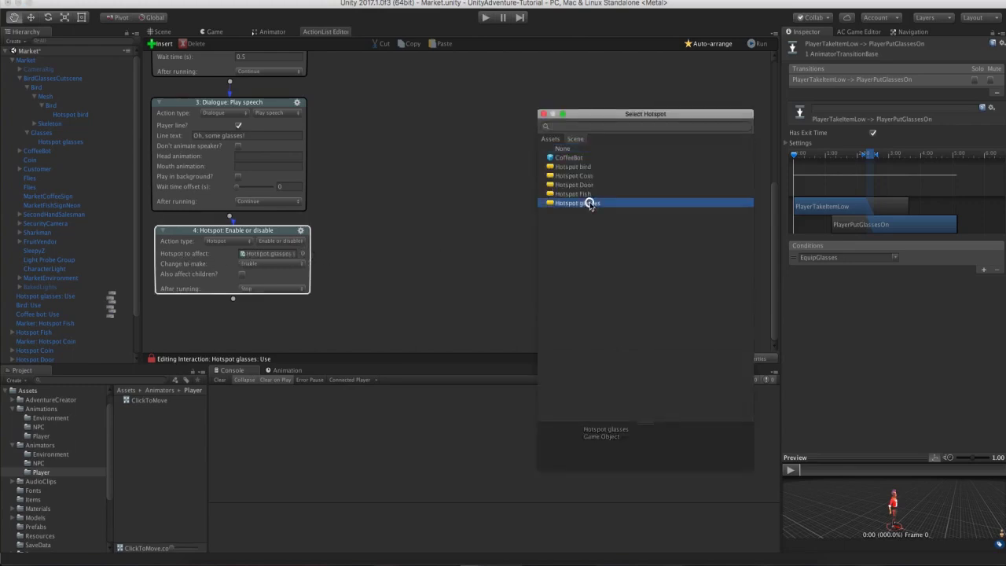
left_click(542, 114)
left_click(271, 263)
left_click(271, 273)
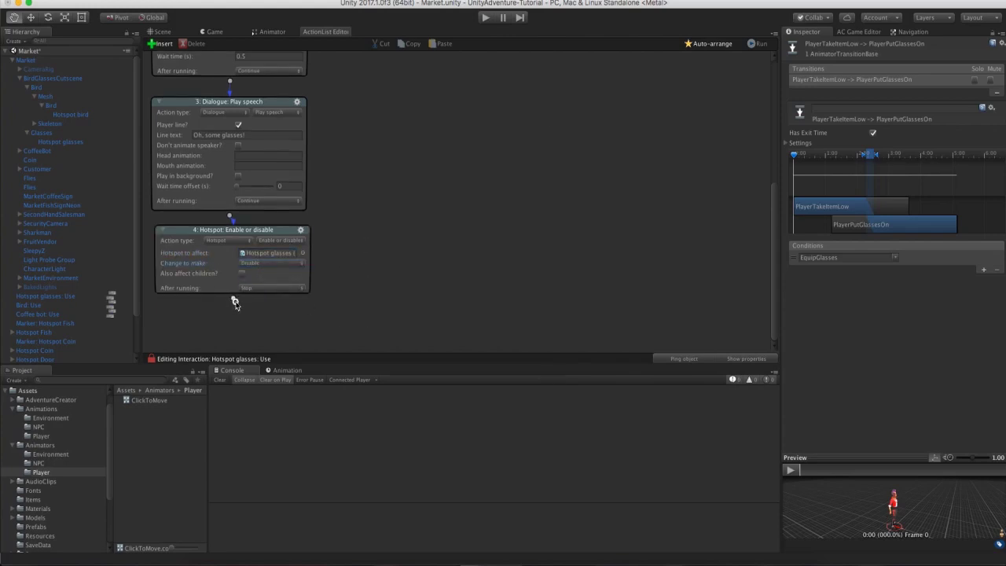
Append an Object: Visibility action after the hotspot action, affecting Glasses with visibility set to Invisible.
left_click(233, 299)
left_click(228, 280)
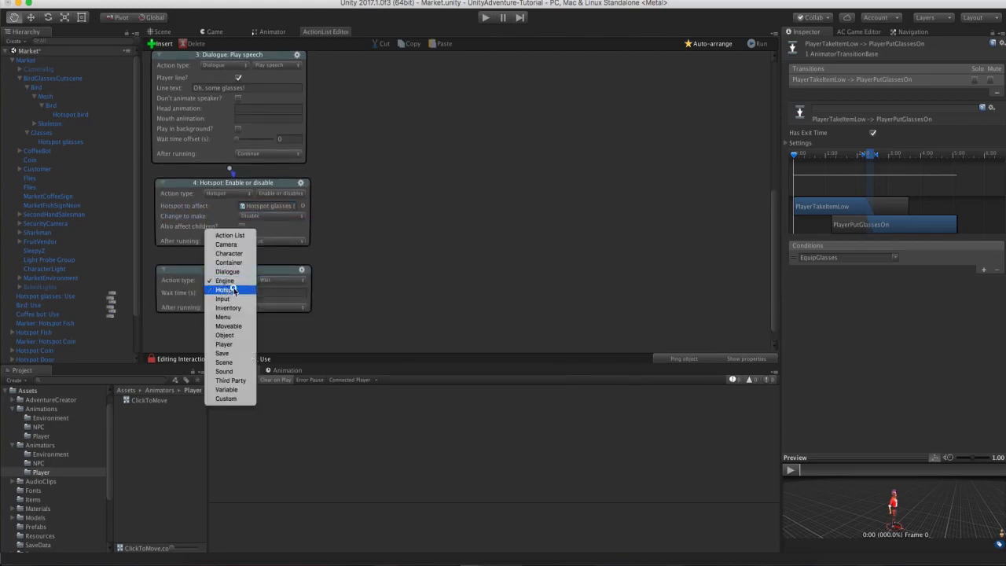
left_click(233, 333)
left_click(279, 281)
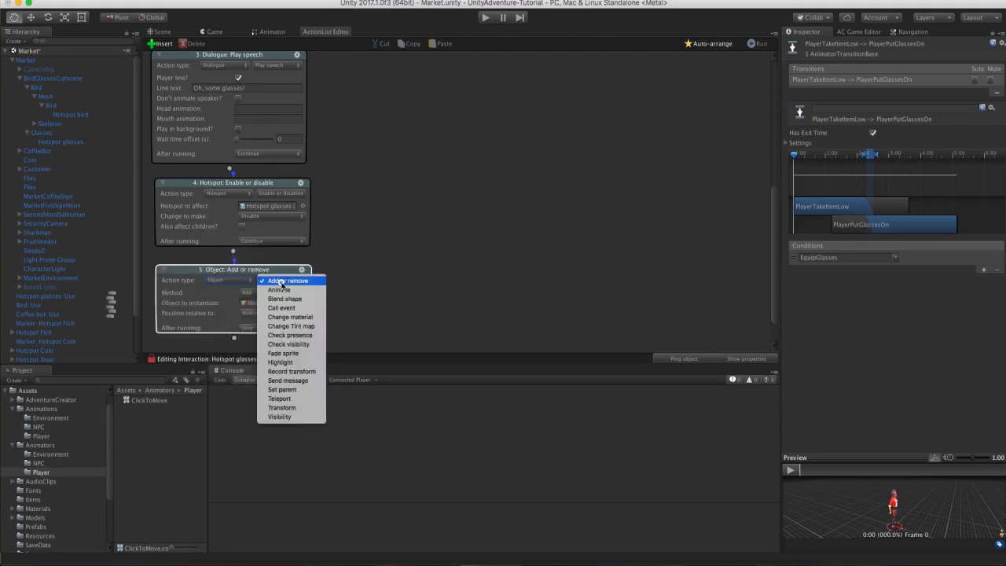
left_click(287, 416)
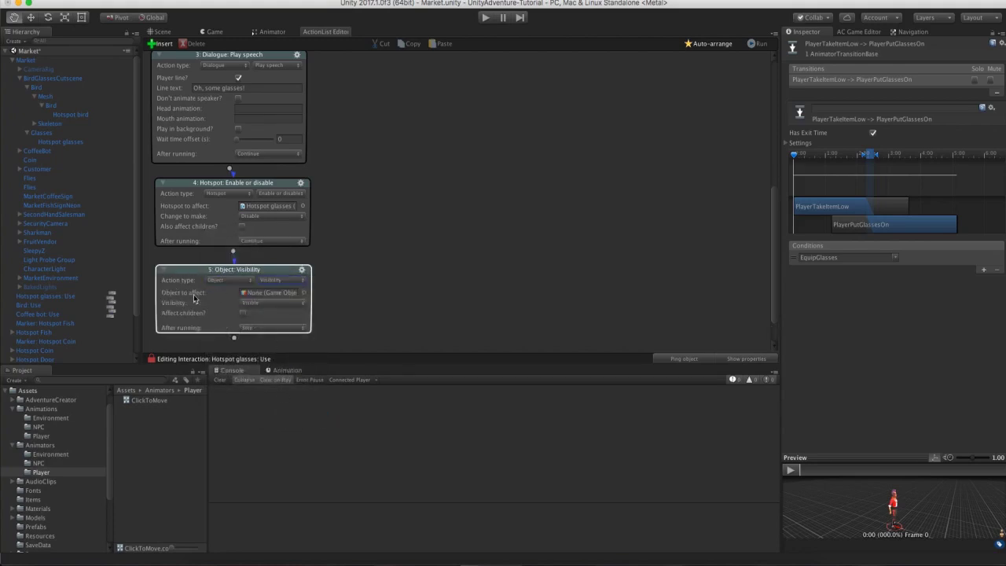
left_click(42, 133)
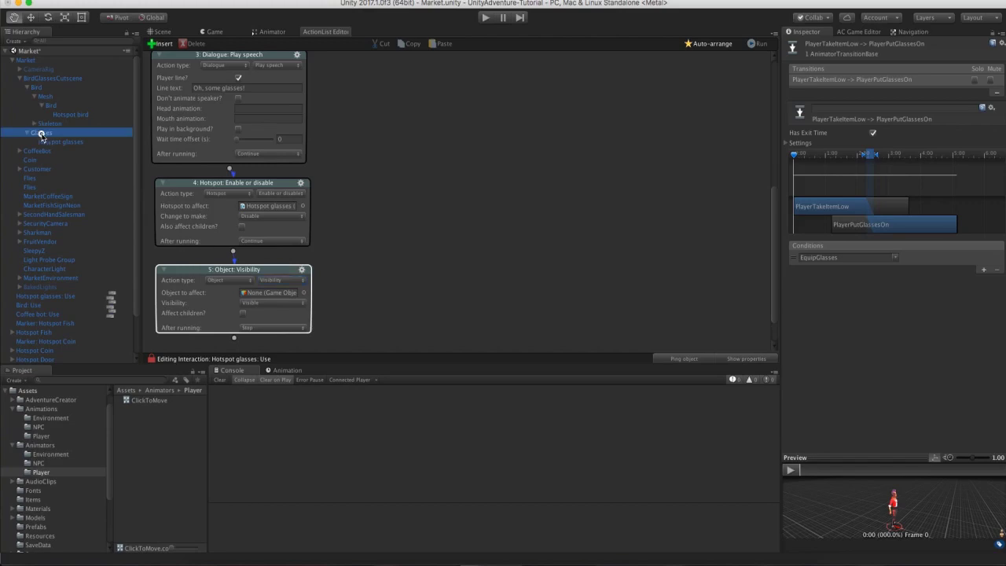
left_click_drag(42, 134, 253, 298)
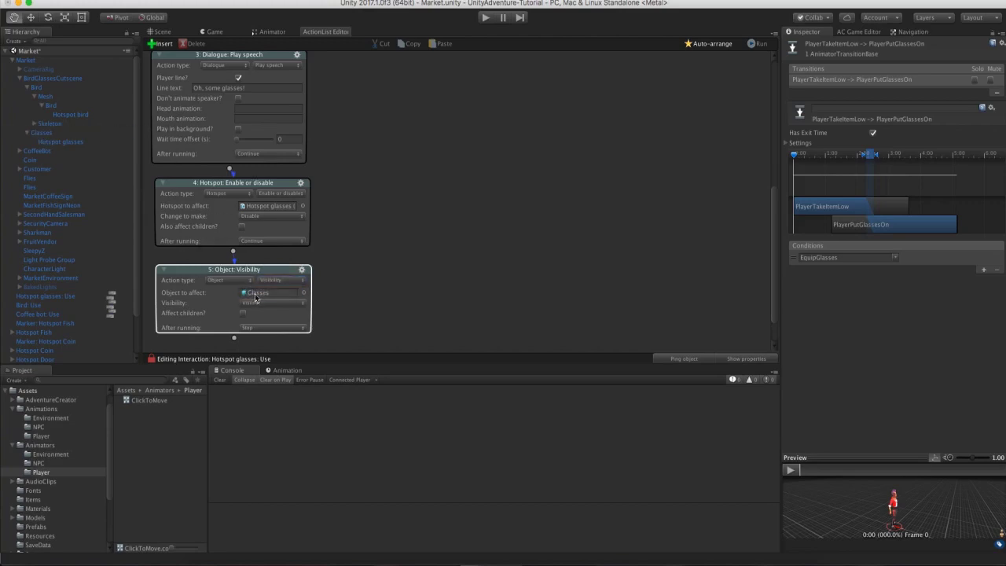
left_click(256, 302)
left_click(248, 312)
Append an Inventory: Add or remove action that adds the Disguise item.
right_click(298, 300)
left_click(332, 242)
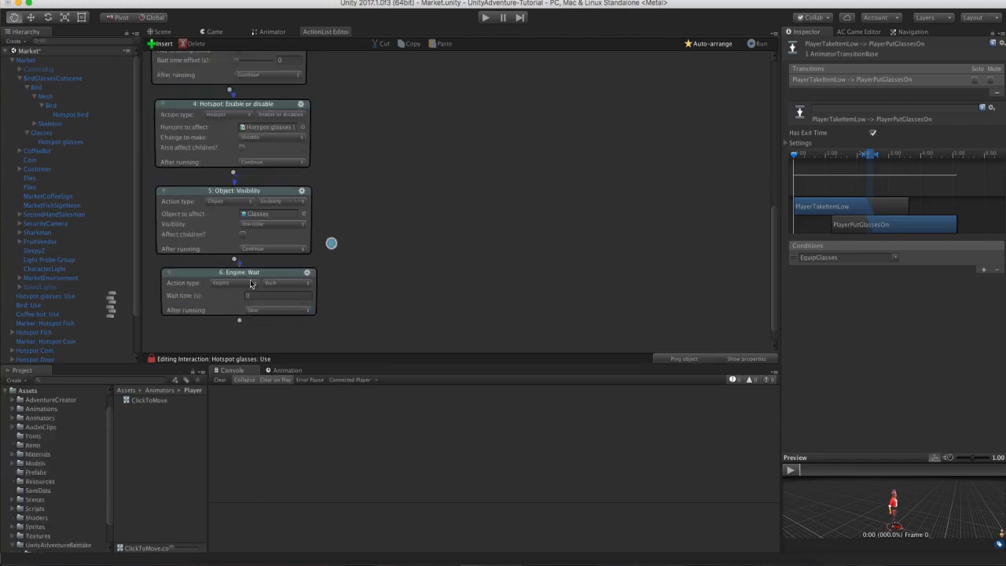
left_click(236, 282)
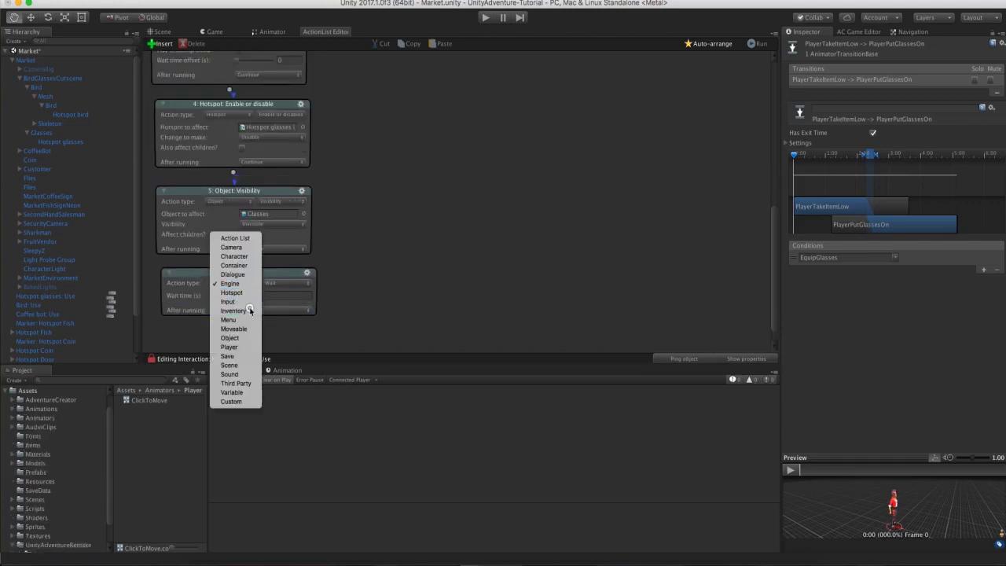
left_click(248, 311)
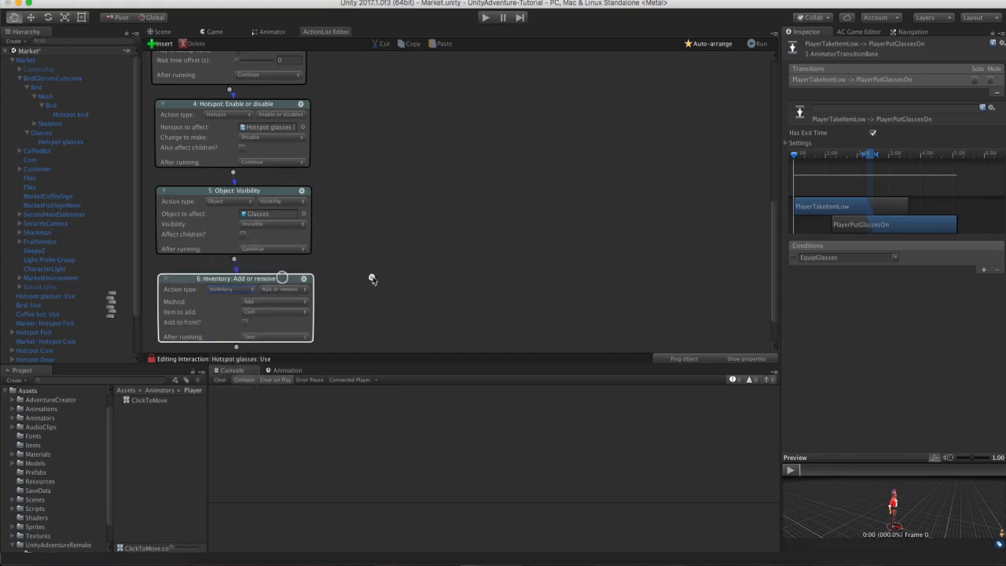
scroll(370, 278, "down", 3)
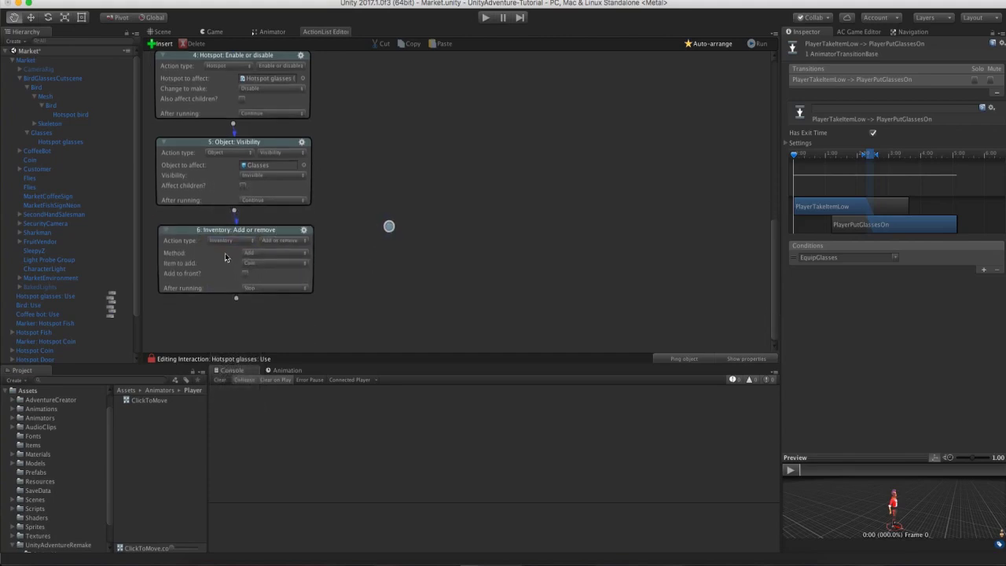
left_click(272, 266)
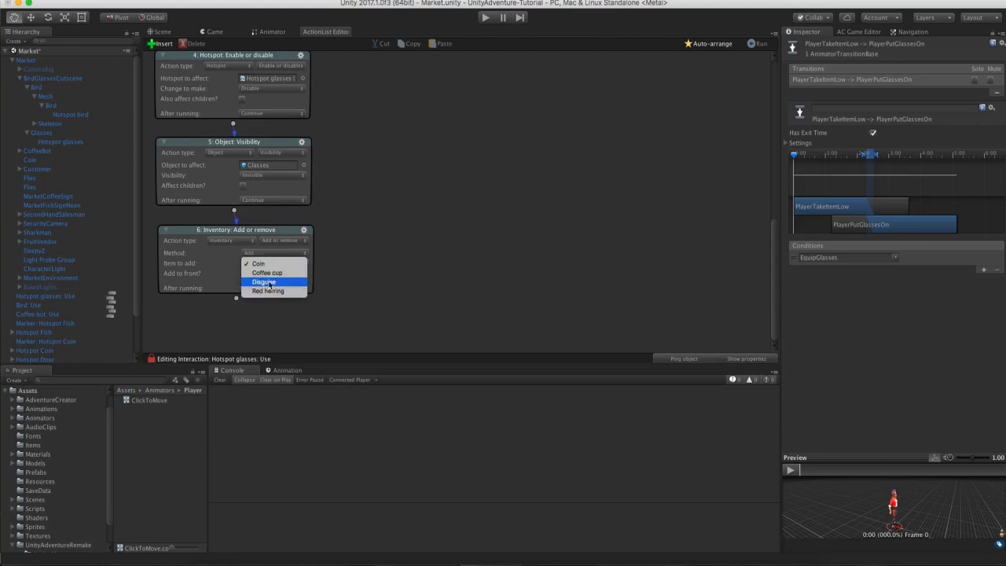
left_click(268, 281)
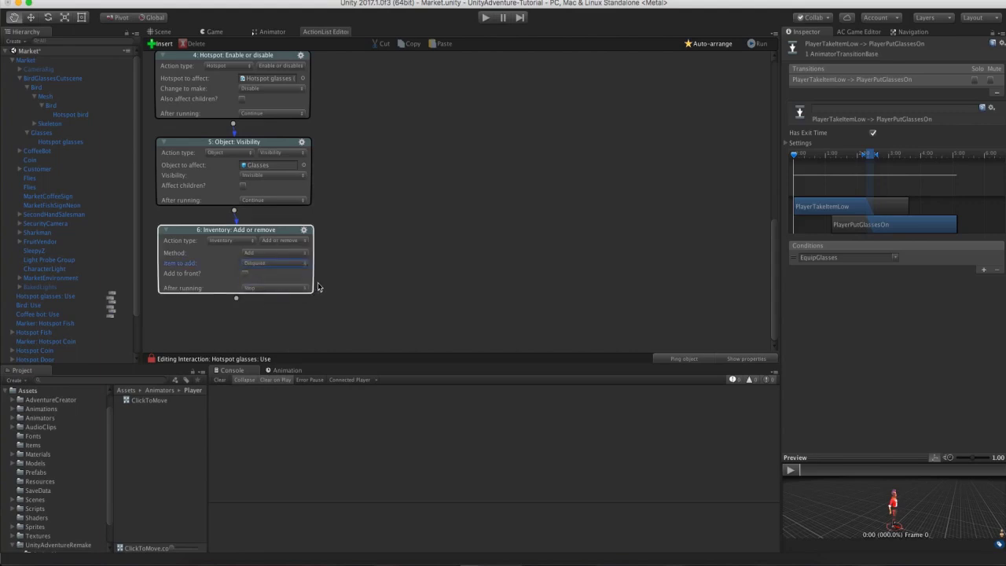
left_click(283, 316)
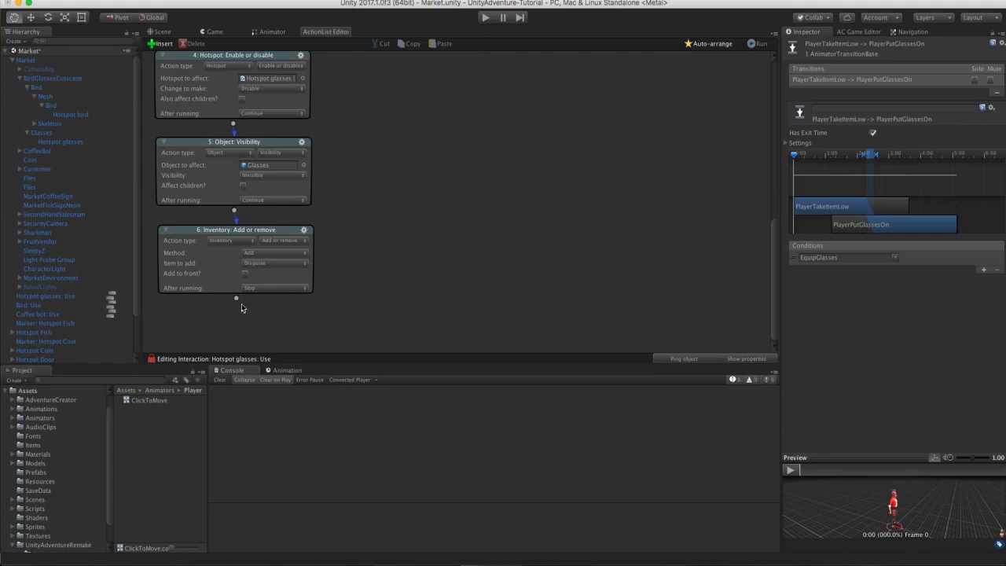
Place the Player prefab from the UnityAdventureRemake folder in the Market scene and frame it in the scene view.
left_click(163, 31)
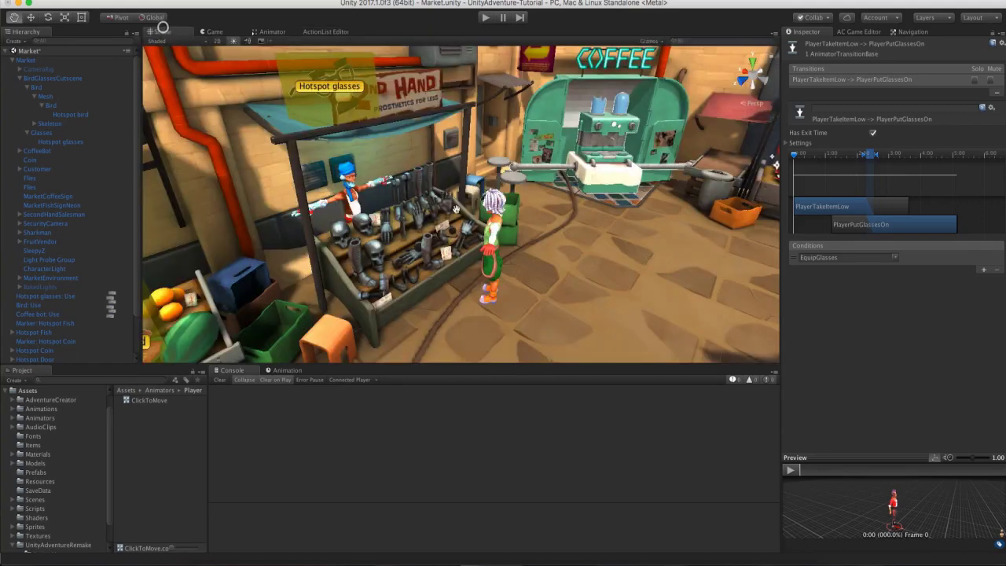
scroll(56, 490, "down", 2)
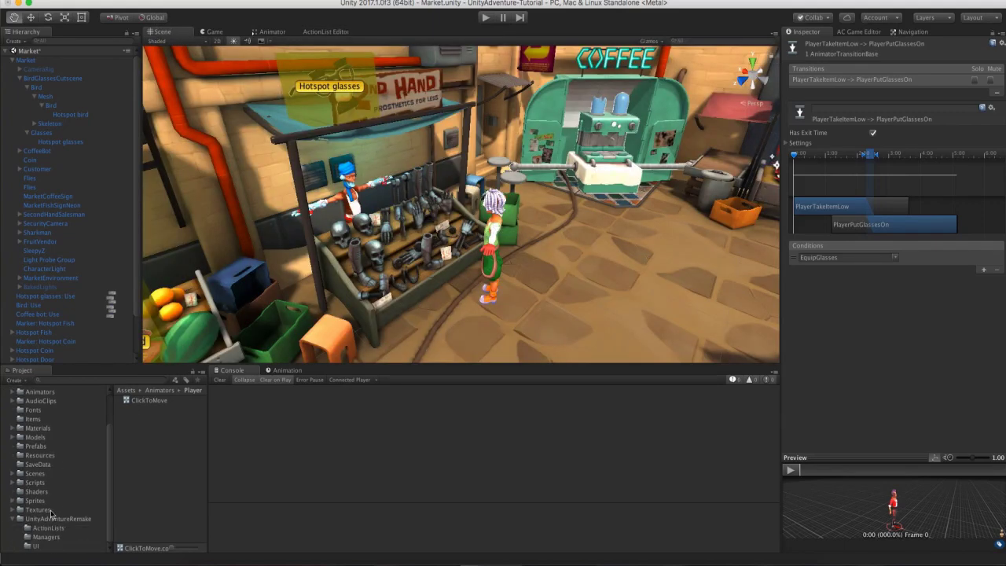
left_click(53, 519)
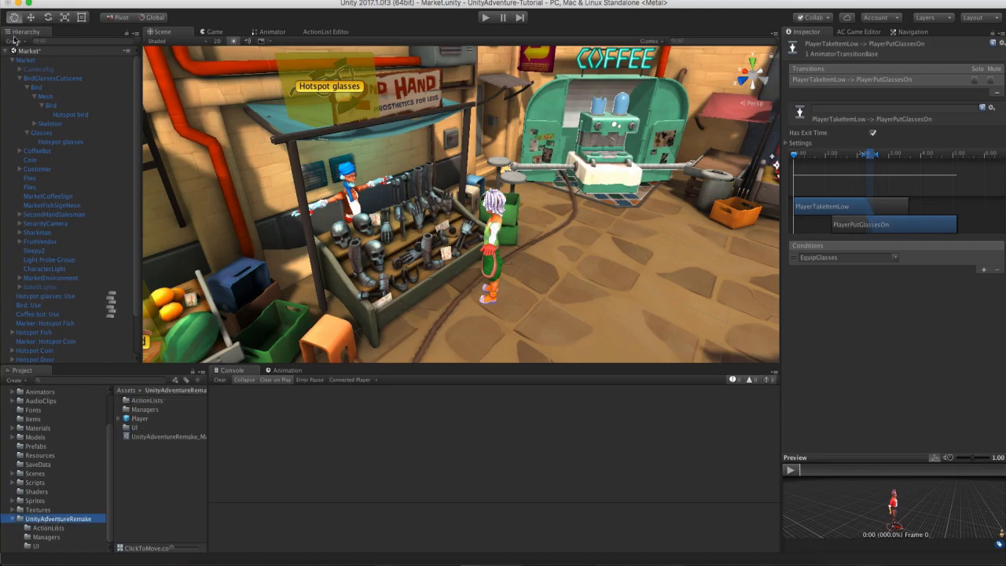
left_click(9, 61)
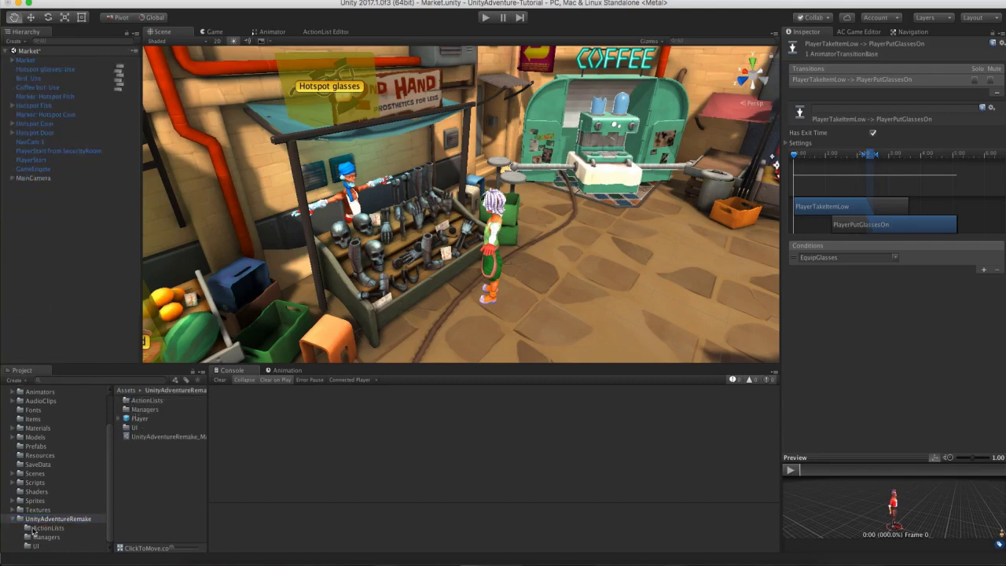
left_click_drag(139, 418, 42, 314)
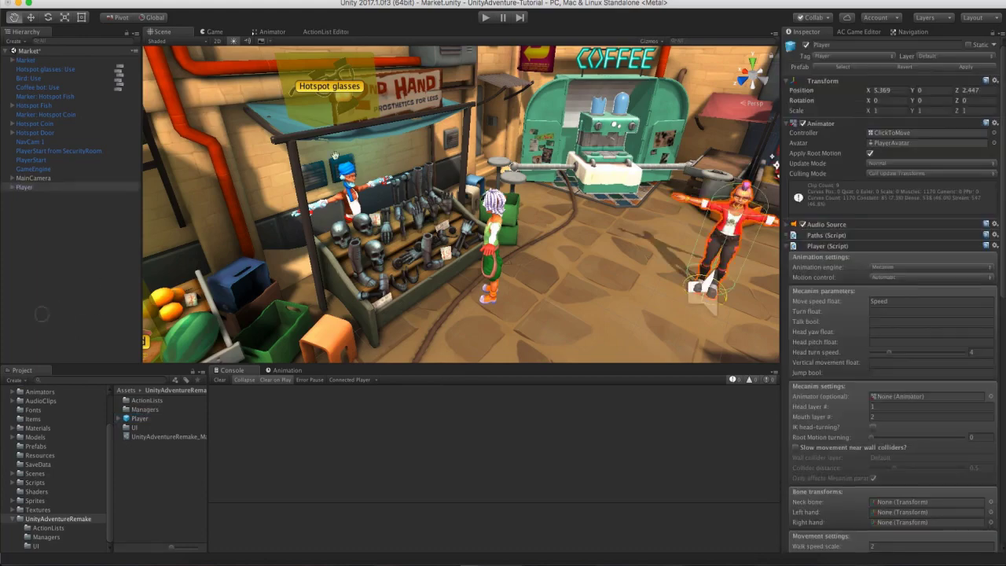
key("f")
left_click_drag(472, 235, 1, 158, "alt")
Expand the Player's skeleton hierarchy down to the Head bone and select its Disguise object.
left_click(23, 187)
left_click(11, 187)
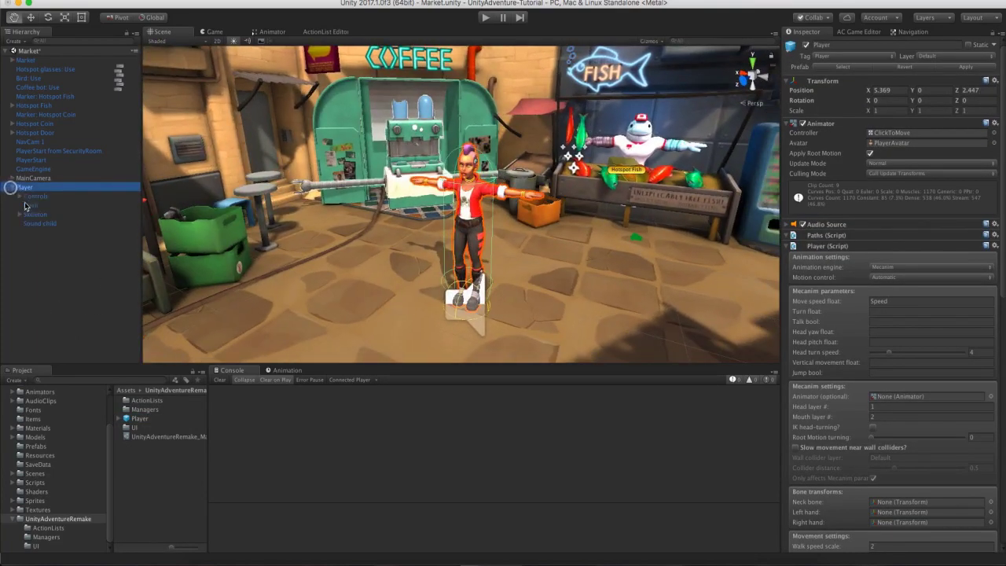
left_click(17, 209)
left_click(27, 223)
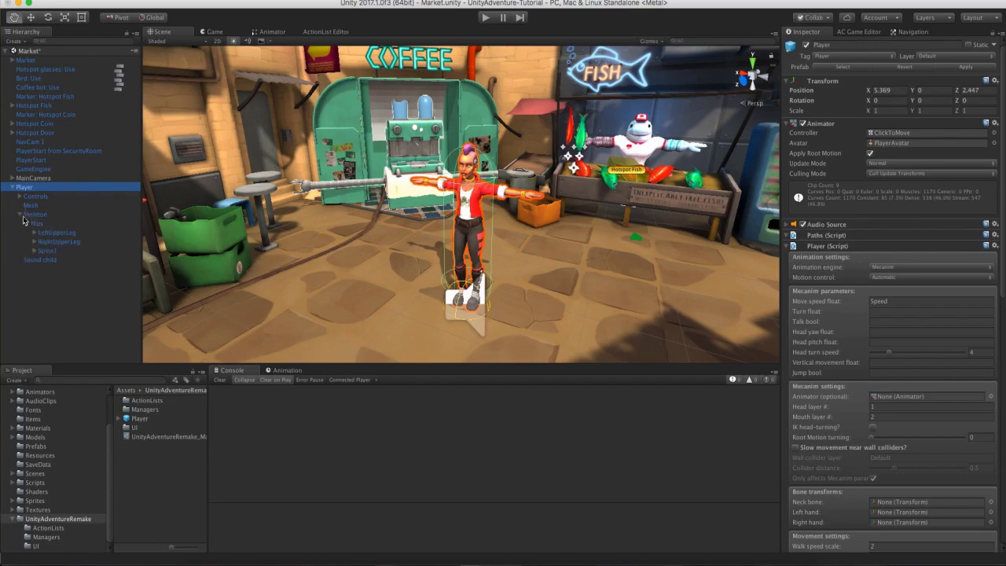
left_click(34, 250)
left_click(41, 259)
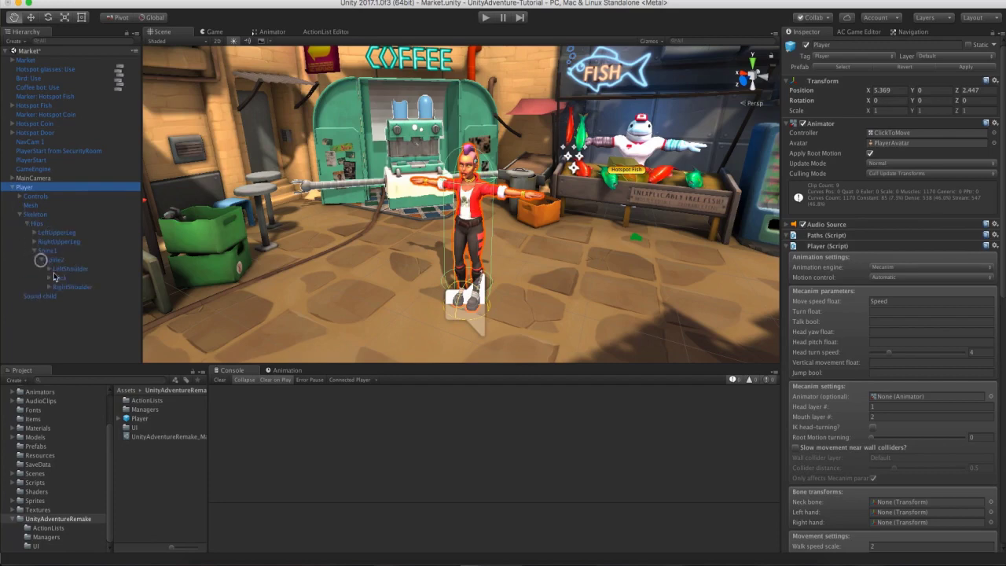
left_click(49, 277)
left_click(56, 286)
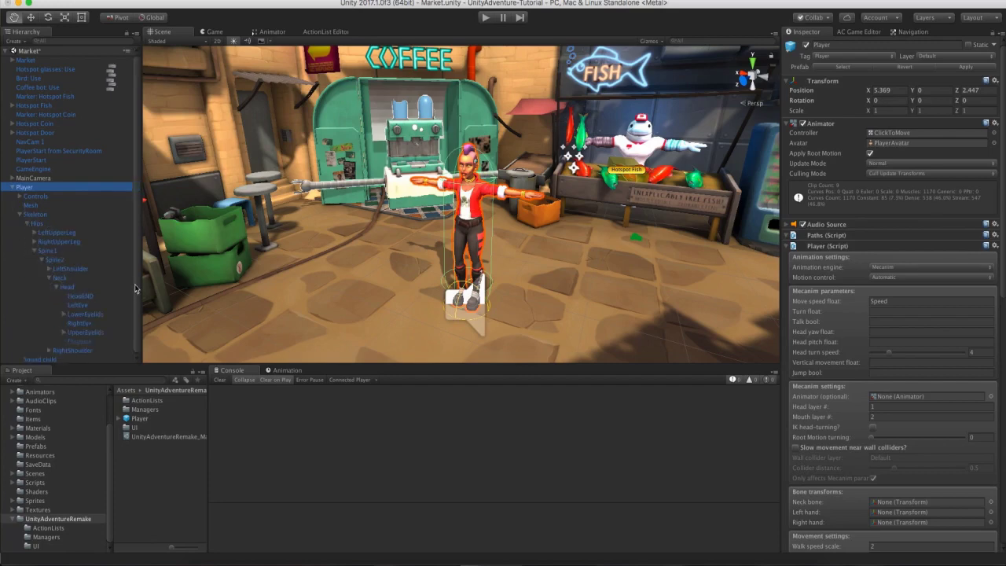
left_click(105, 341)
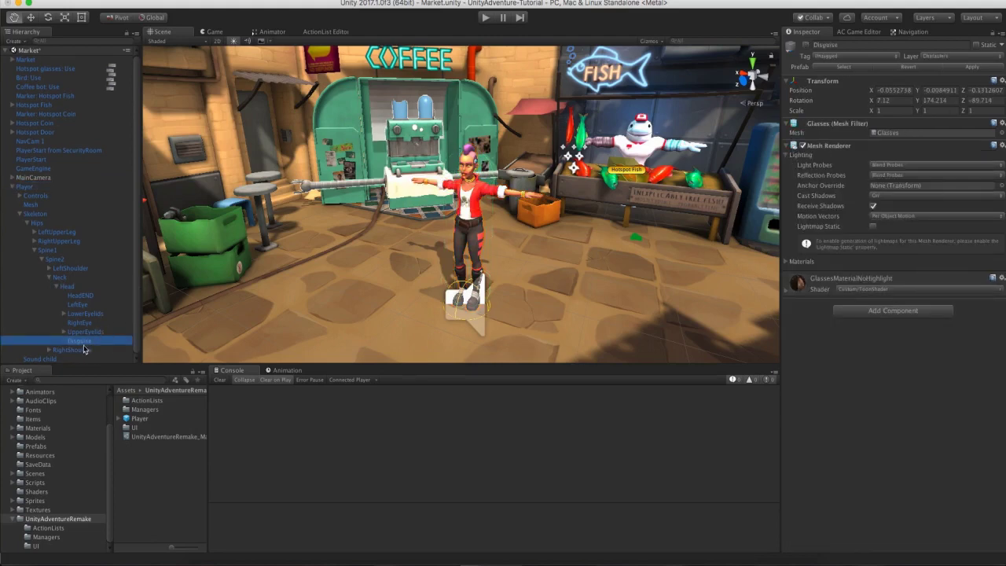
Activate the Disguise object on the player's head and disable its Mesh Renderer.
left_click(805, 45)
scroll(541, 139, "up", 6)
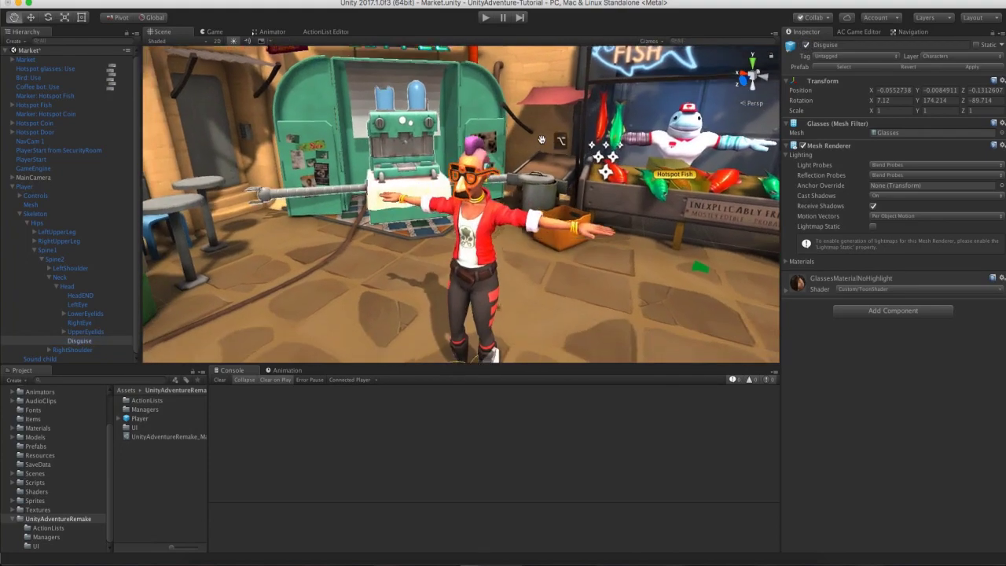
left_click_drag(541, 139, 537, 143, "alt")
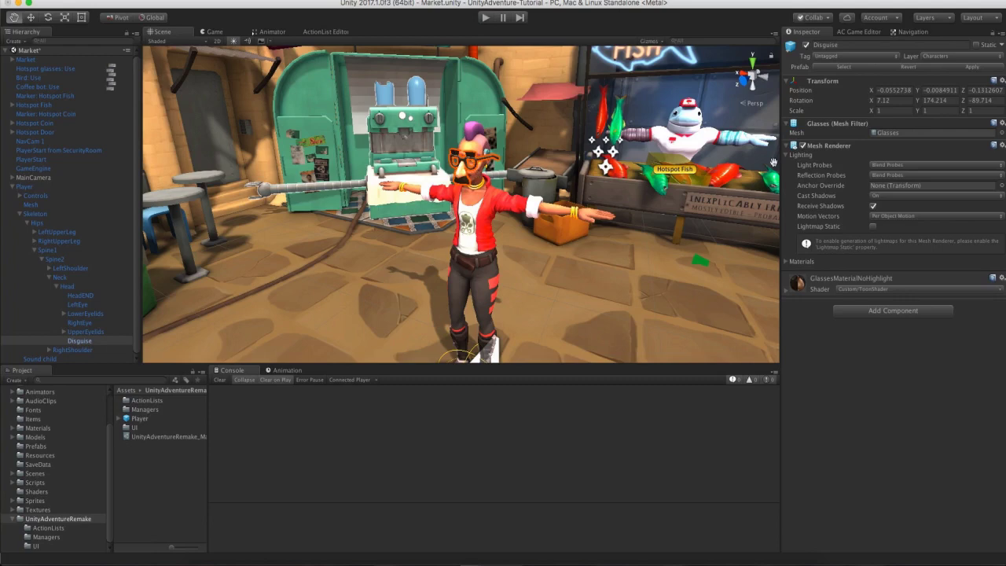
left_click(795, 146)
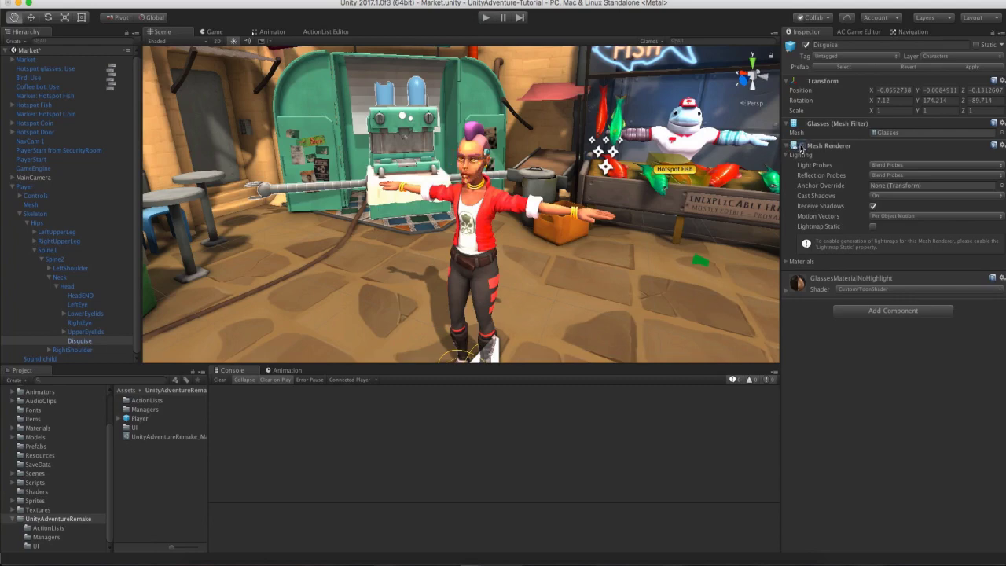
scroll(511, 192, "up", 3)
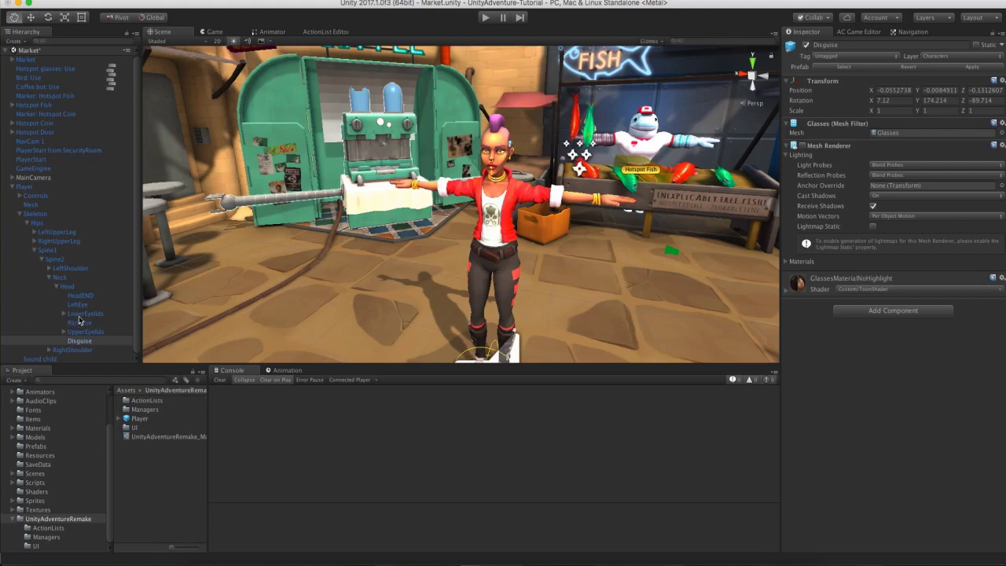
left_click(118, 418)
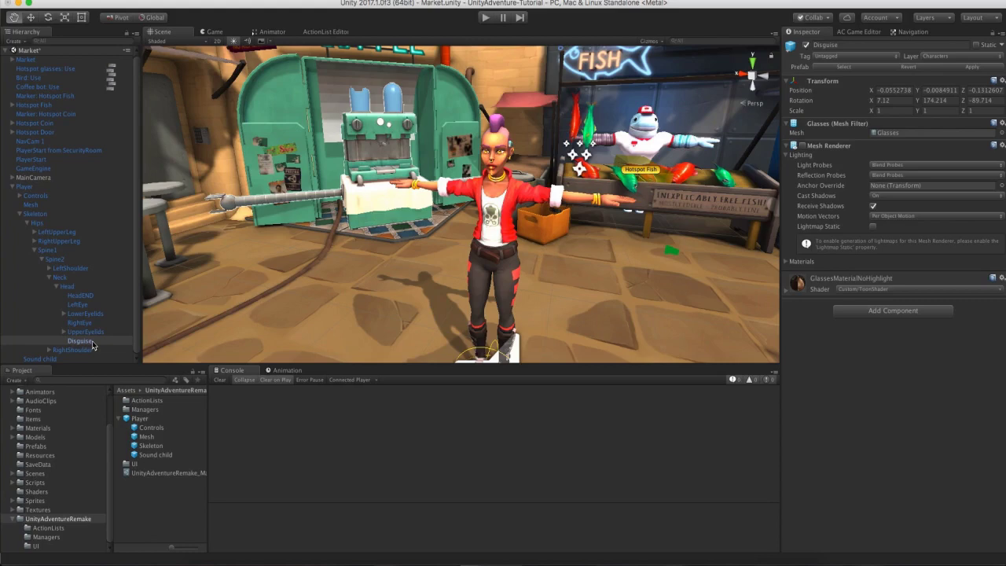
left_click(326, 32)
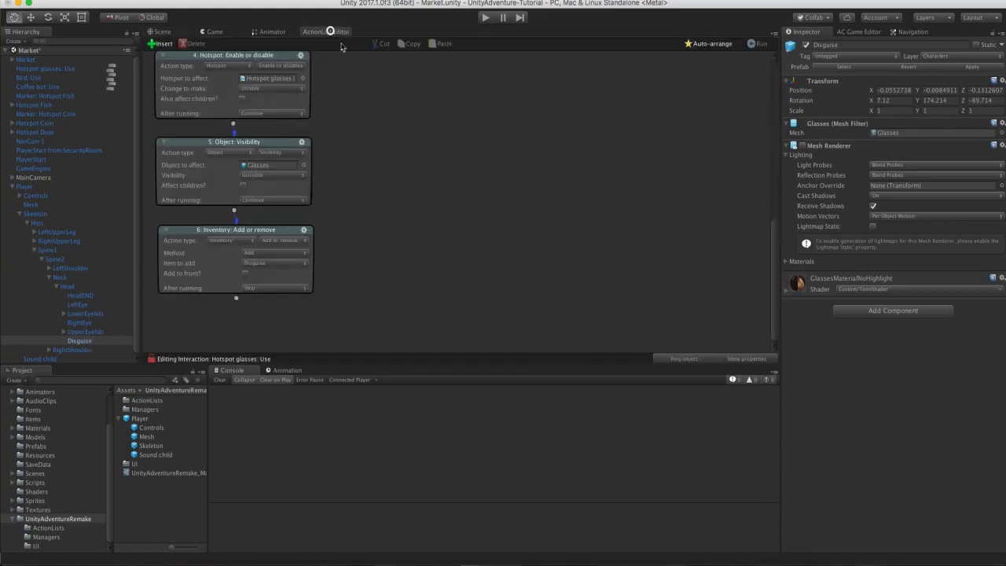
scroll(377, 196, "up", 2)
scroll(393, 181, "down", 2)
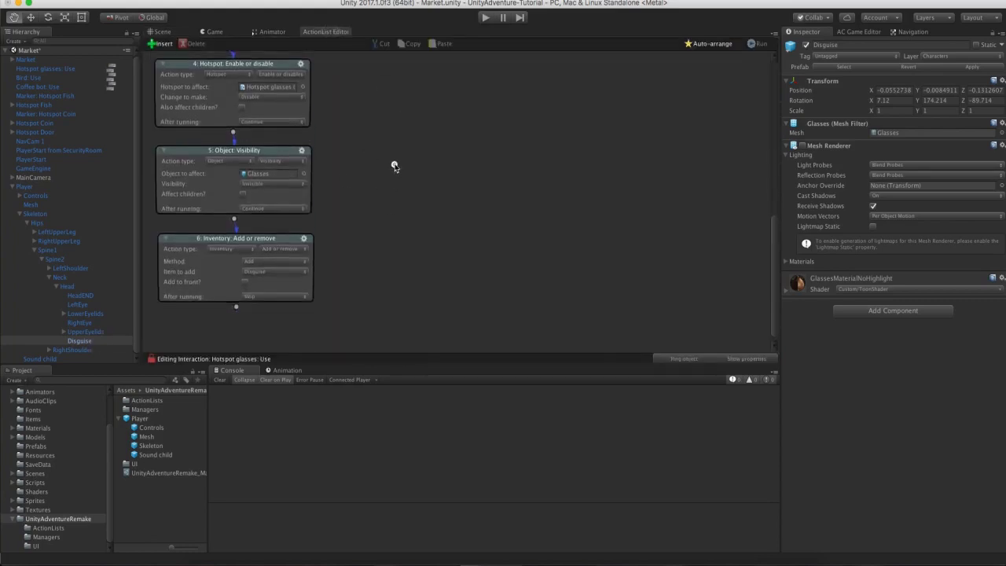
left_click(395, 161)
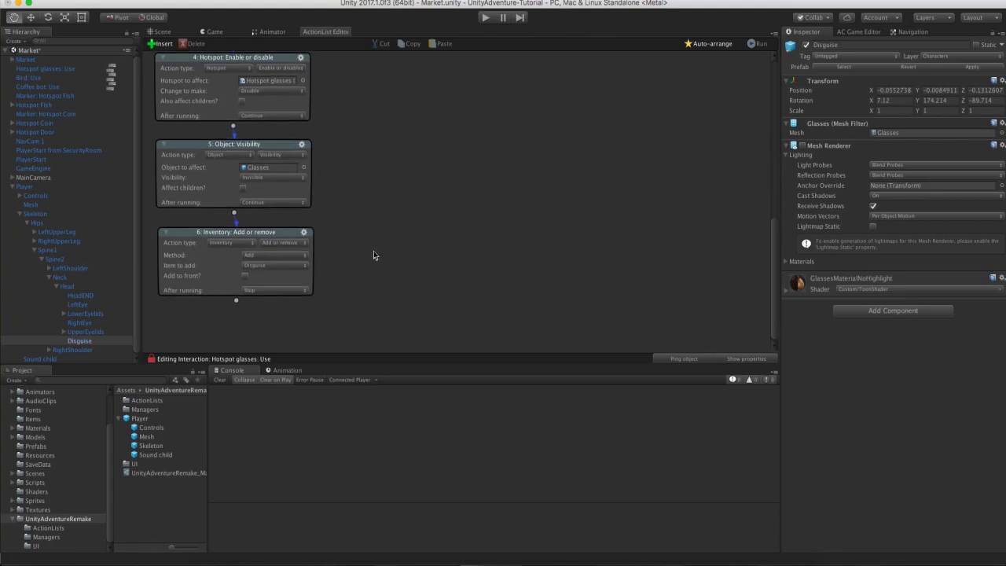
Create an Adventure Creator ActionList asset named ShowDisguise in the ActionLists folder and open it for editing.
left_click(164, 33)
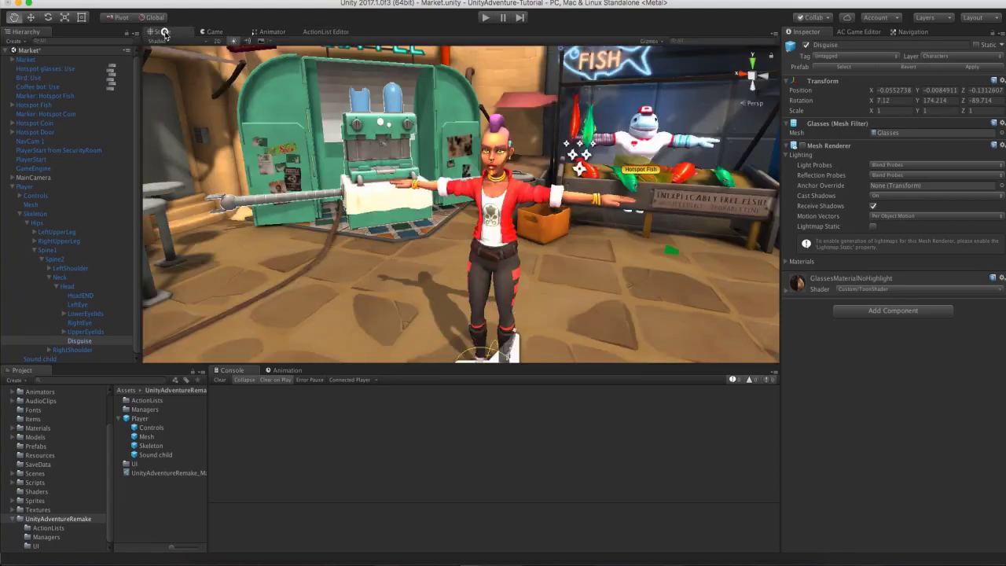
left_click(35, 528)
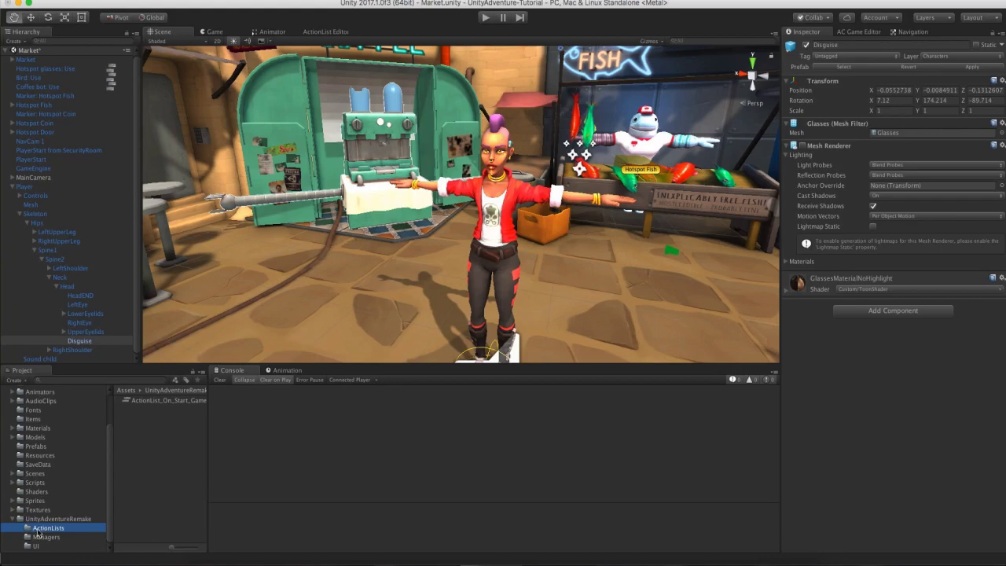
right_click(136, 433)
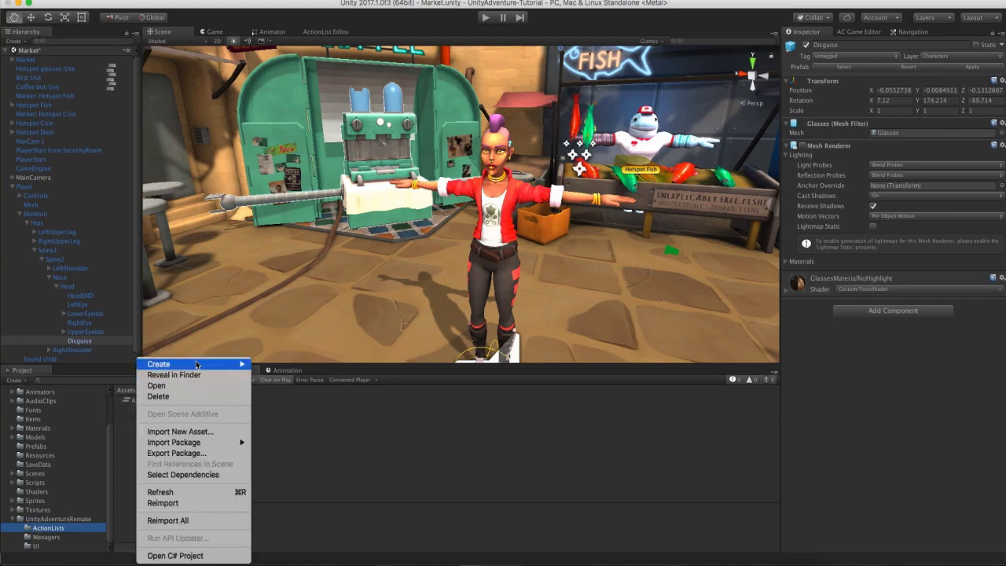
mouse_move(198, 364)
mouse_move(309, 550)
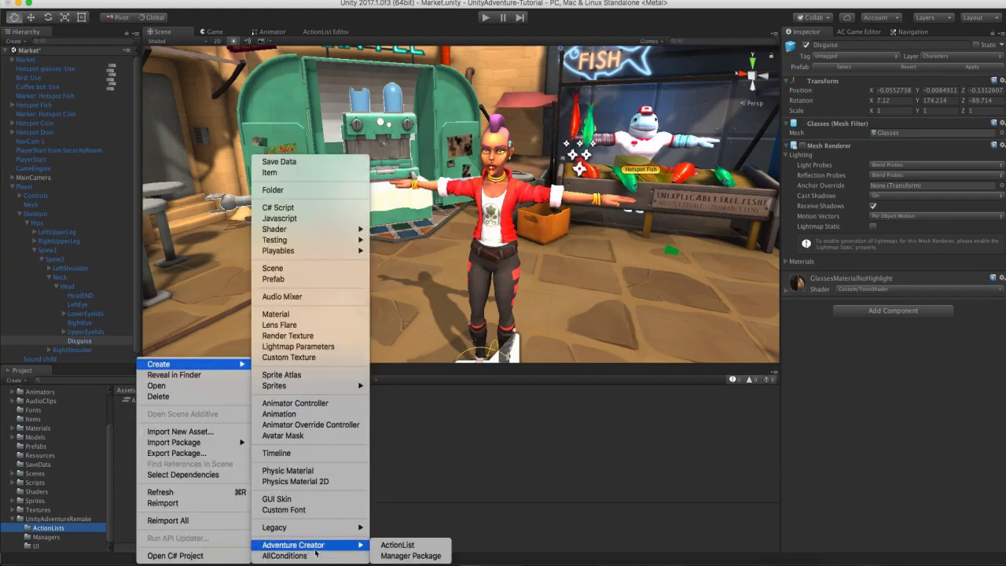
left_click(393, 545)
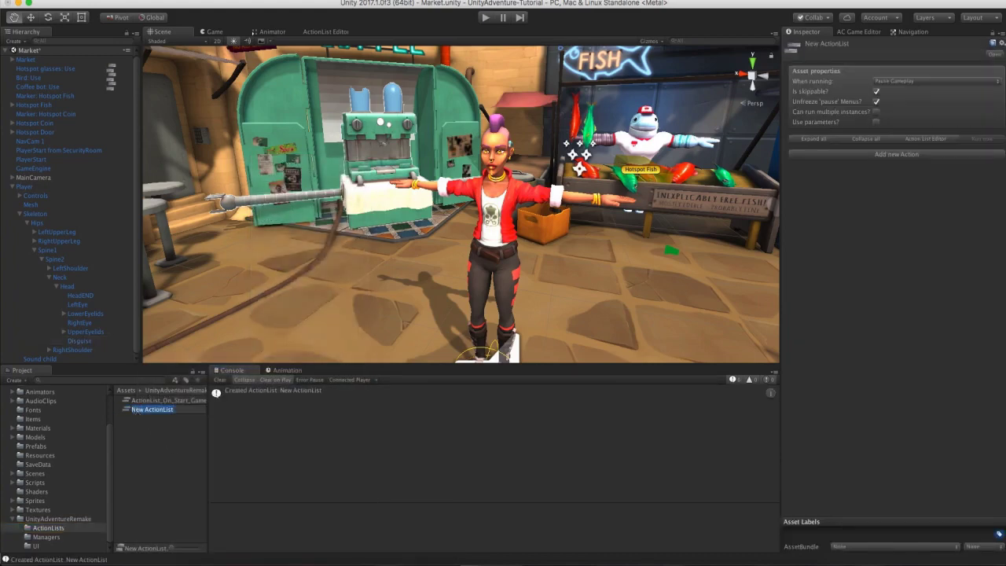
type("ShowDisguise")
key("Return")
double_click(141, 409)
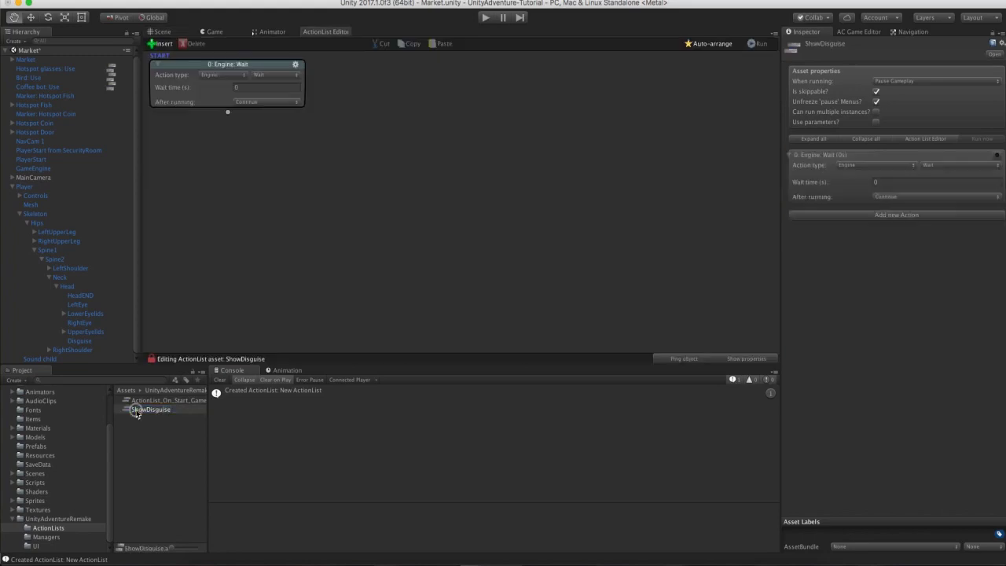
Change ShowDisguise's first action to Object: Visibility and assign the player's Disguise object as the object to affect.
left_click(214, 75)
left_click(218, 130)
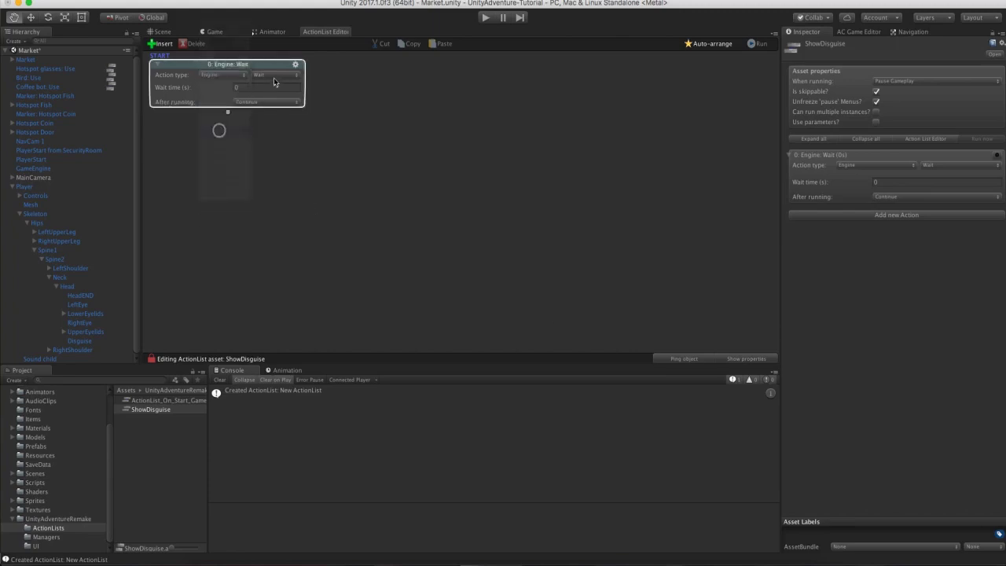
left_click(279, 74)
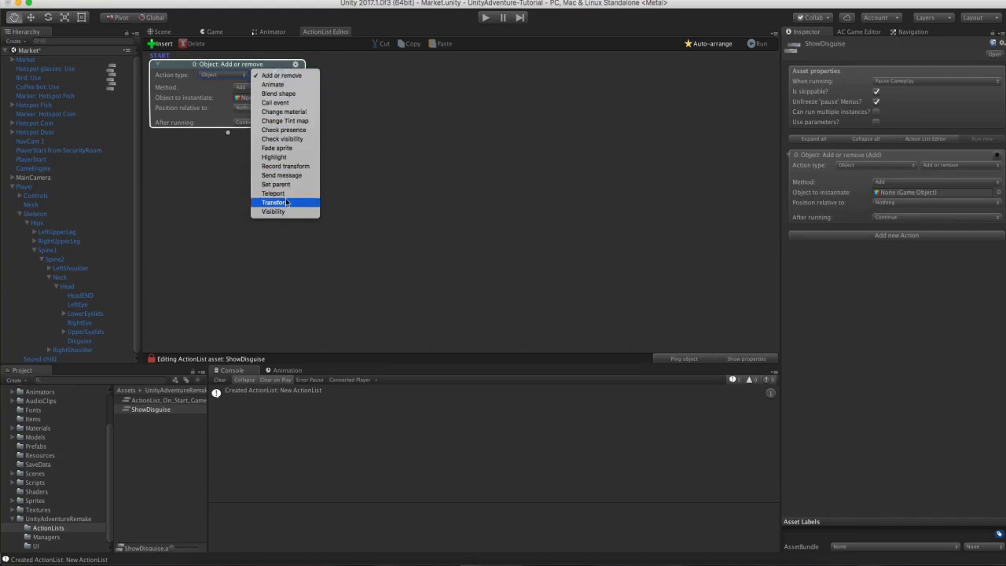
left_click(275, 211)
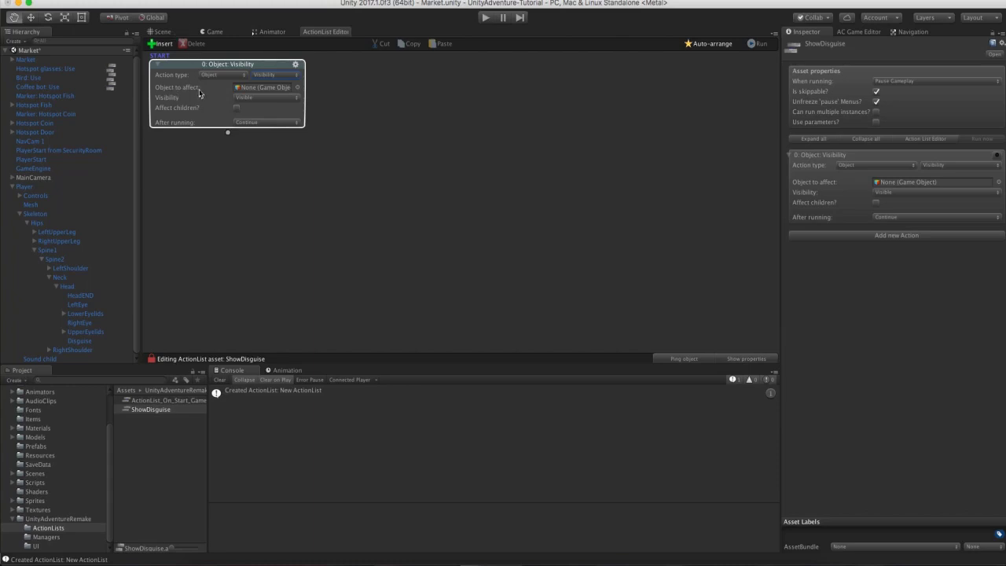
left_click(79, 341)
left_click_drag(81, 344, 262, 92)
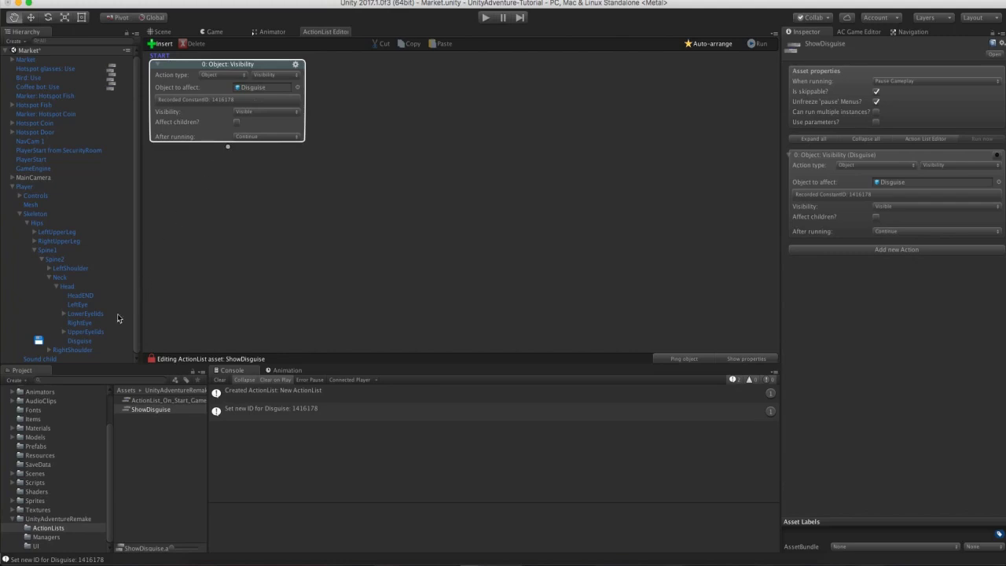
Enable Retain in prefab on the Disguise object's Constant ID component and apply the change to the Player prefab.
left_click(52, 341)
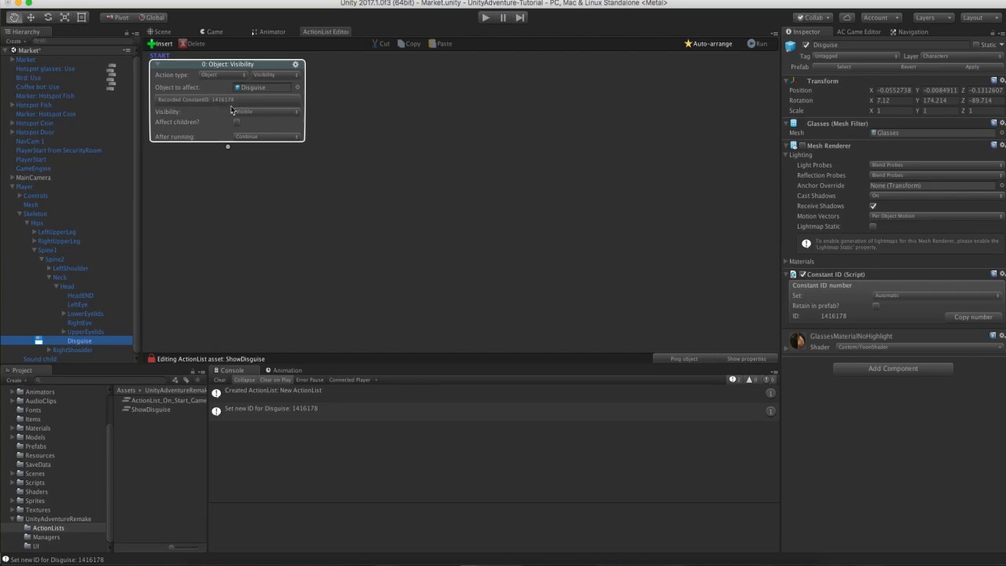
left_click(162, 33)
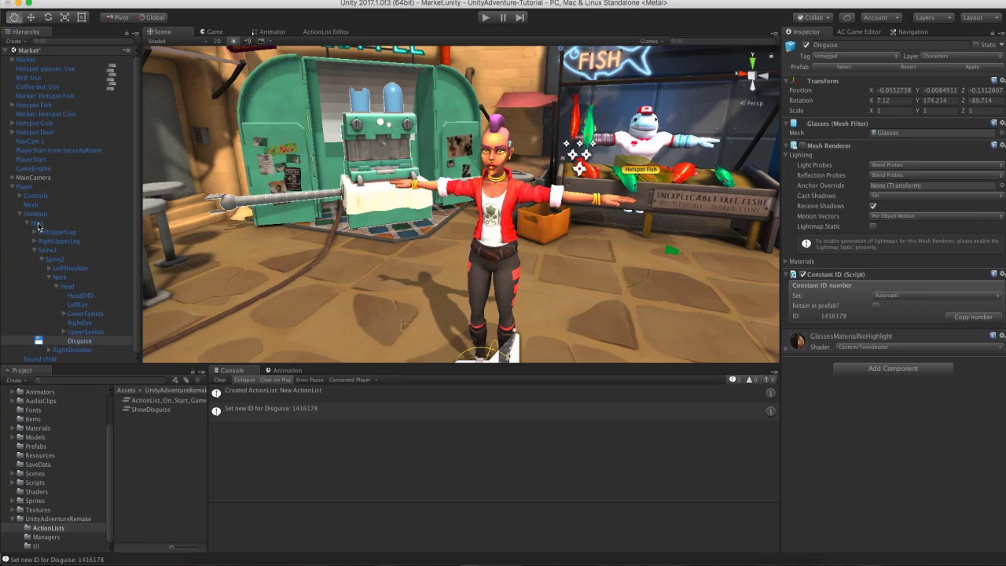
left_click(876, 306)
left_click(974, 67)
Delete the Player instance from the Market scene and check the Visibility action in the ShowDisguise list.
left_click(56, 519)
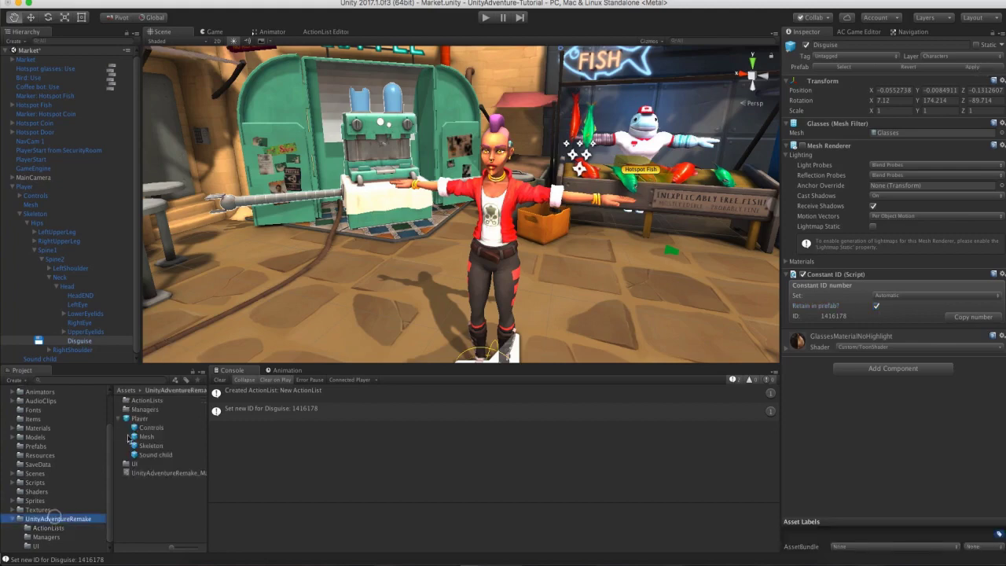
left_click(27, 186)
right_click(29, 186)
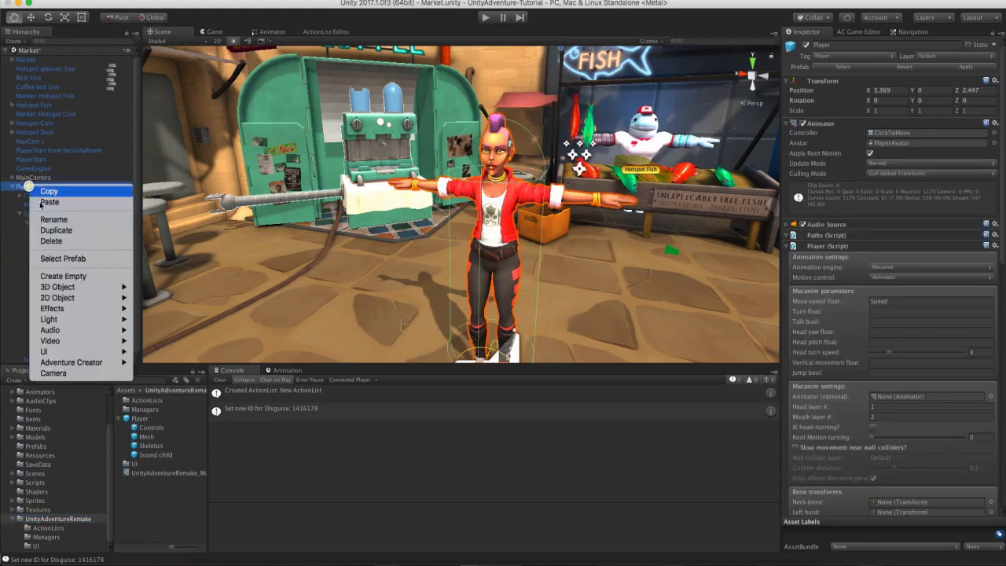
left_click(50, 241)
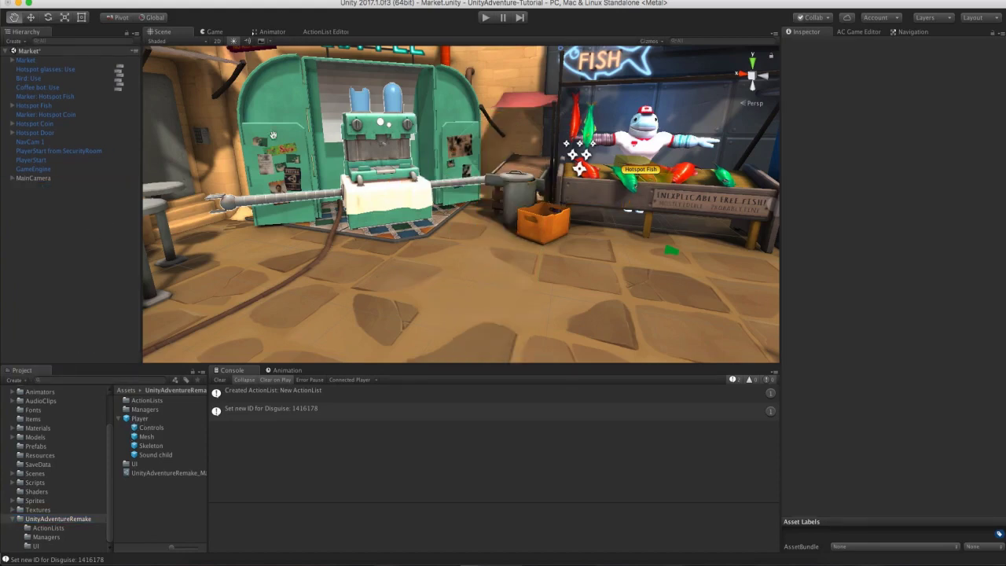
left_click(322, 32)
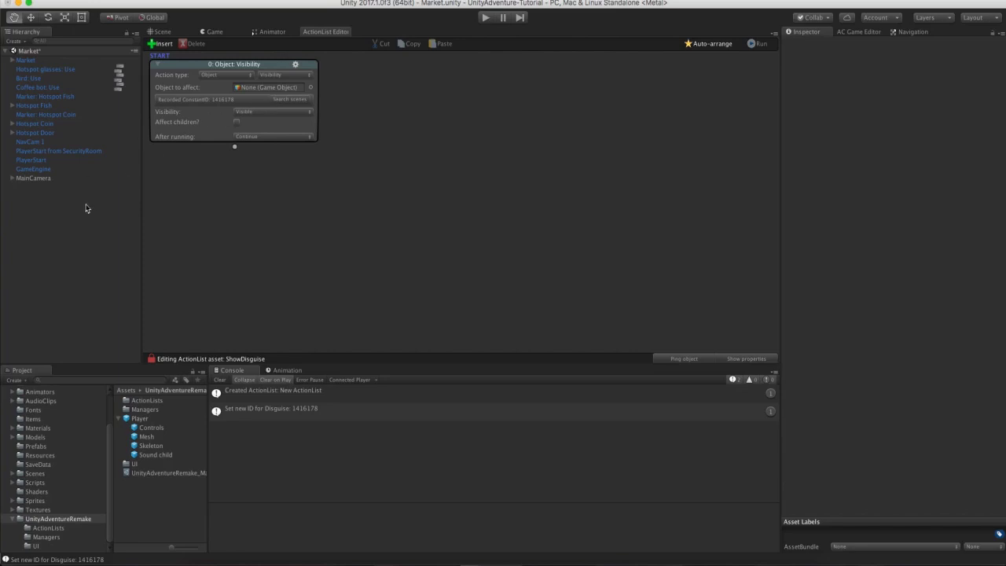
left_click(217, 111)
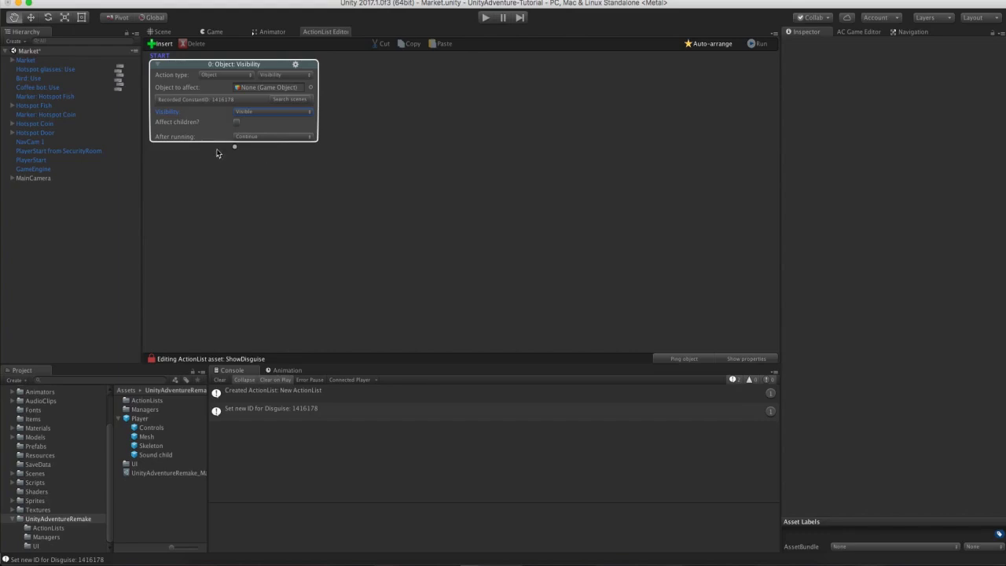
Append an ActionList: Run action after the Inventory action in the Hotspot glasses: Use interaction.
left_click(33, 69)
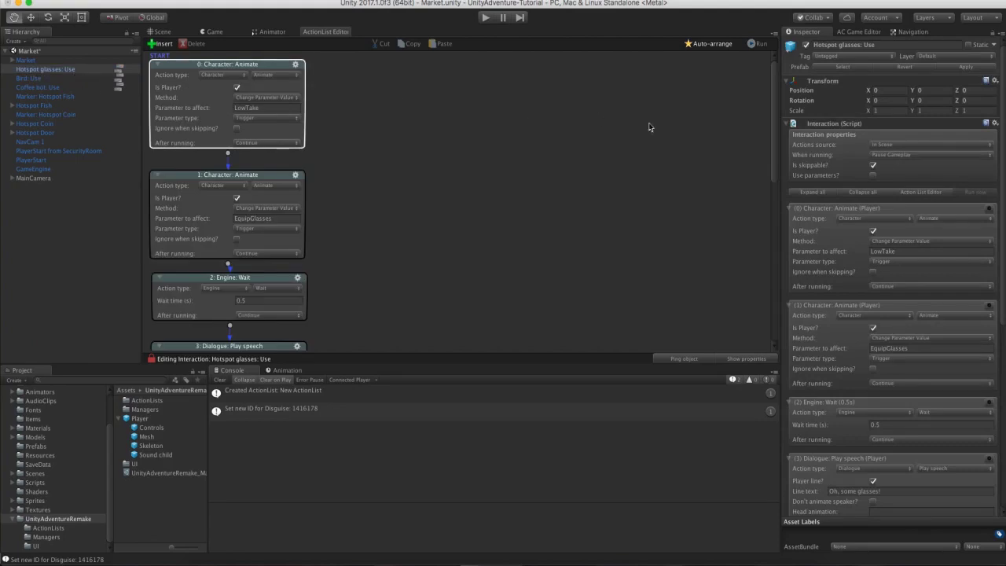
left_click_drag(768, 131, 795, 299)
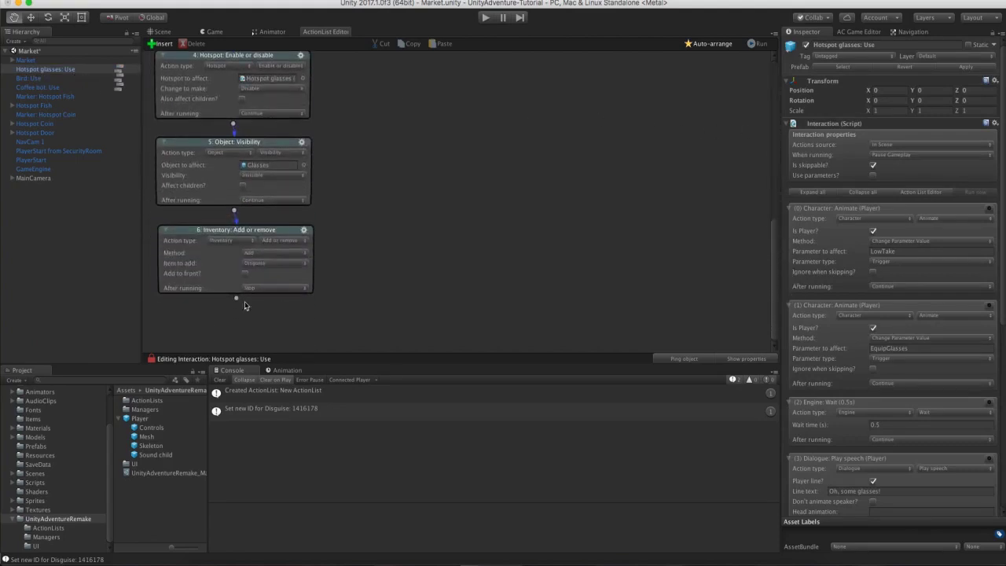
left_click_drag(237, 297, 241, 306)
scroll(419, 225, "down", 3)
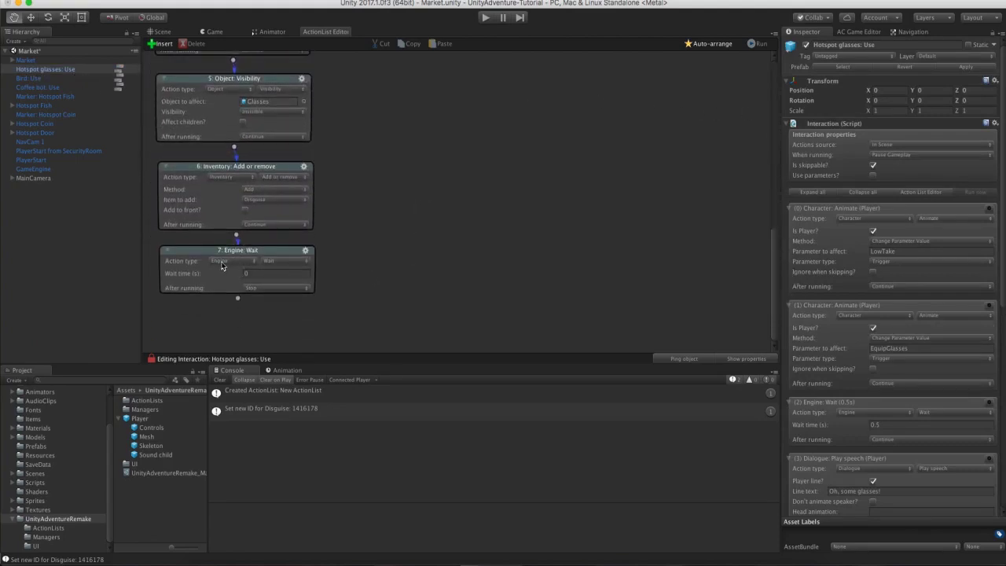
left_click(222, 266)
left_click(224, 215)
left_click(269, 276)
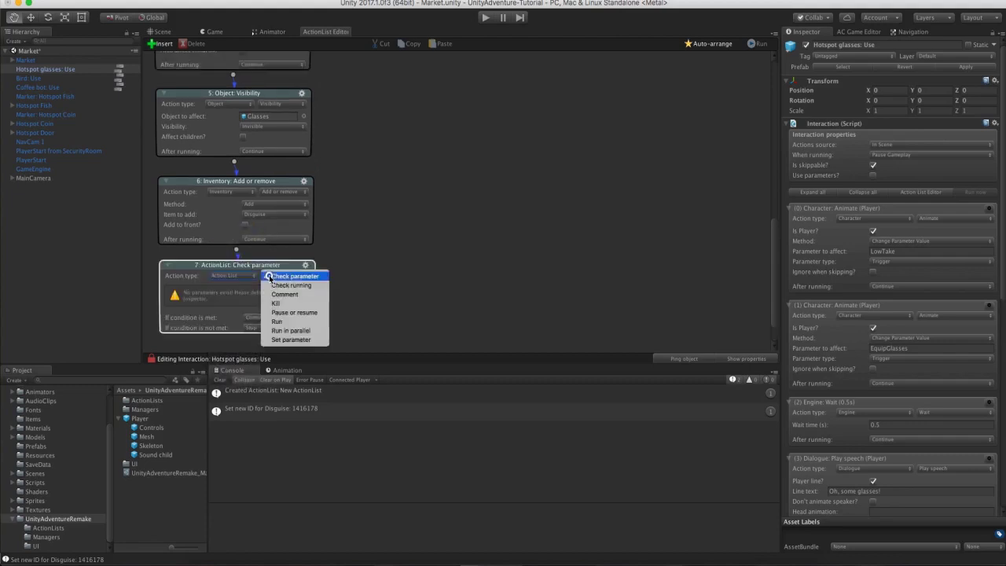
left_click(281, 321)
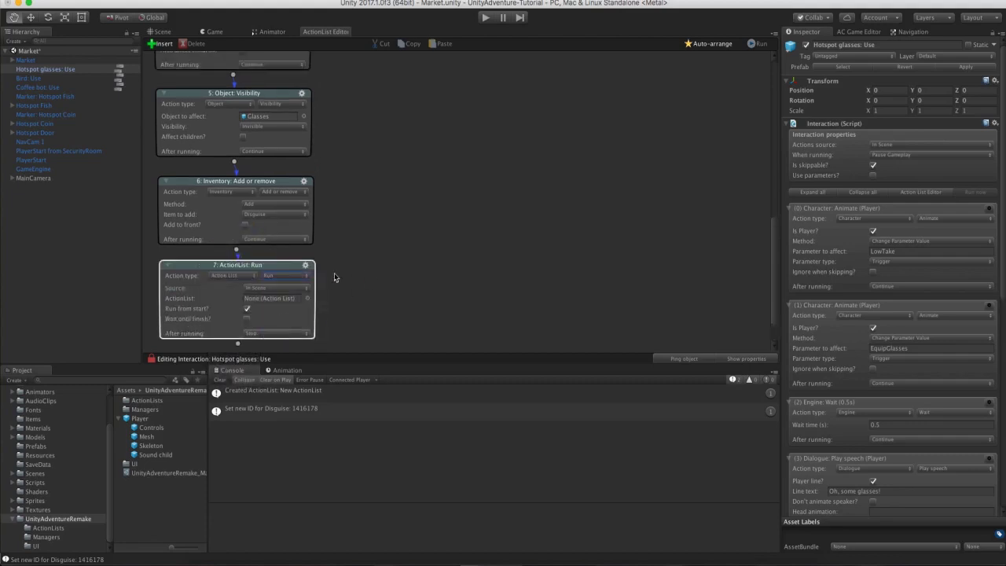
Set the Run action's source to Asset File and assign the ShowDisguise asset to it.
left_click(275, 287)
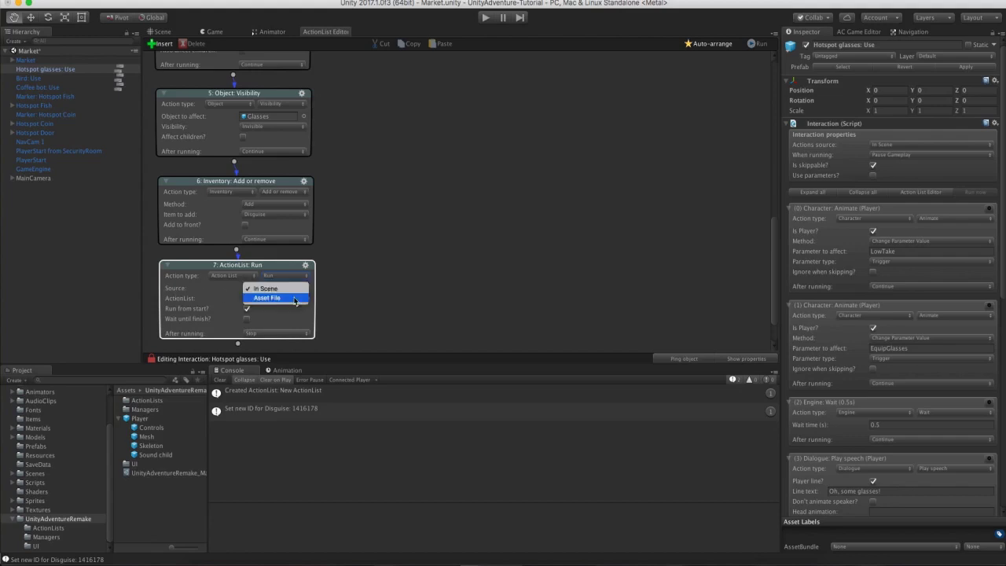
left_click(294, 298)
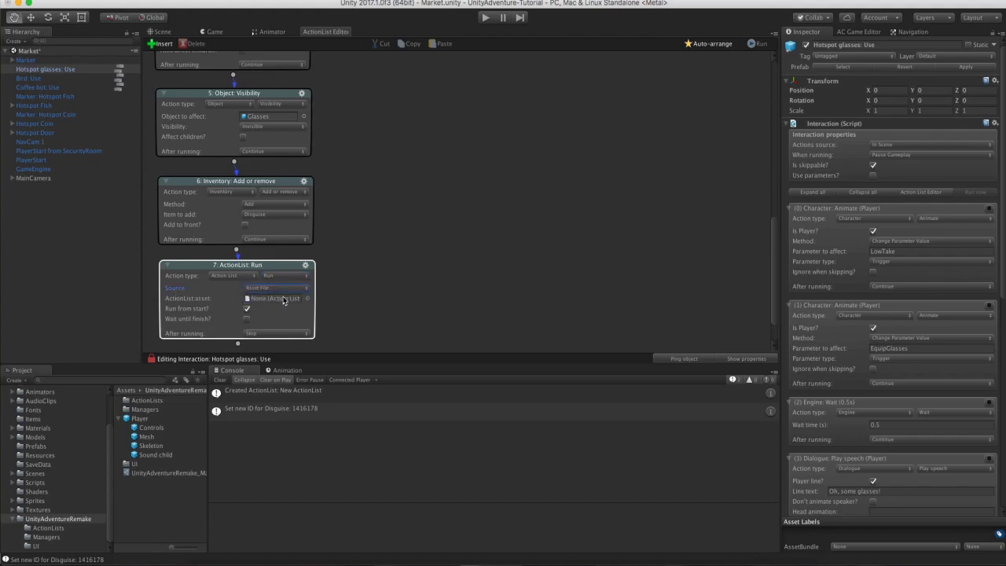
left_click(118, 418)
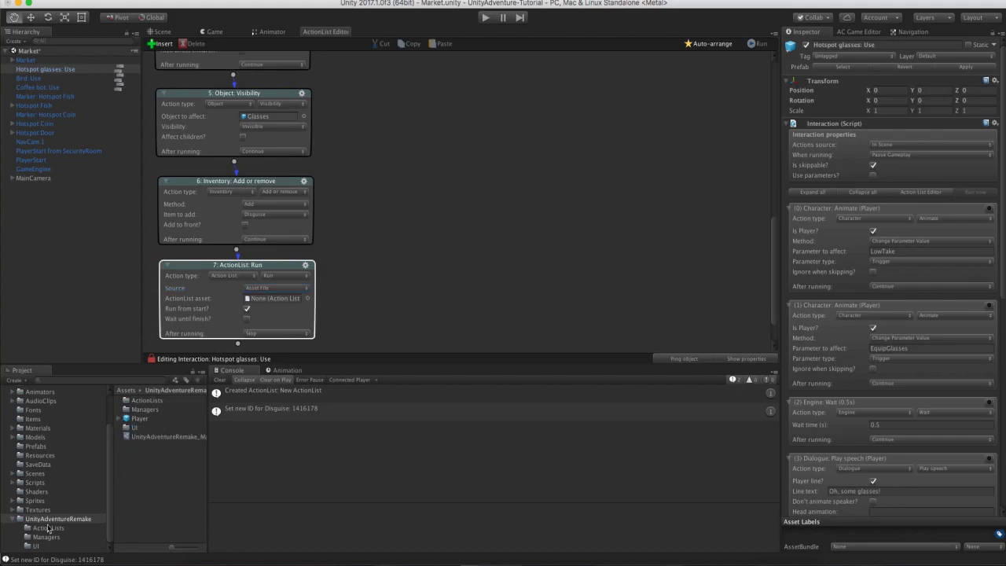
left_click(49, 527)
left_click(136, 409)
left_click_drag(137, 409, 259, 291)
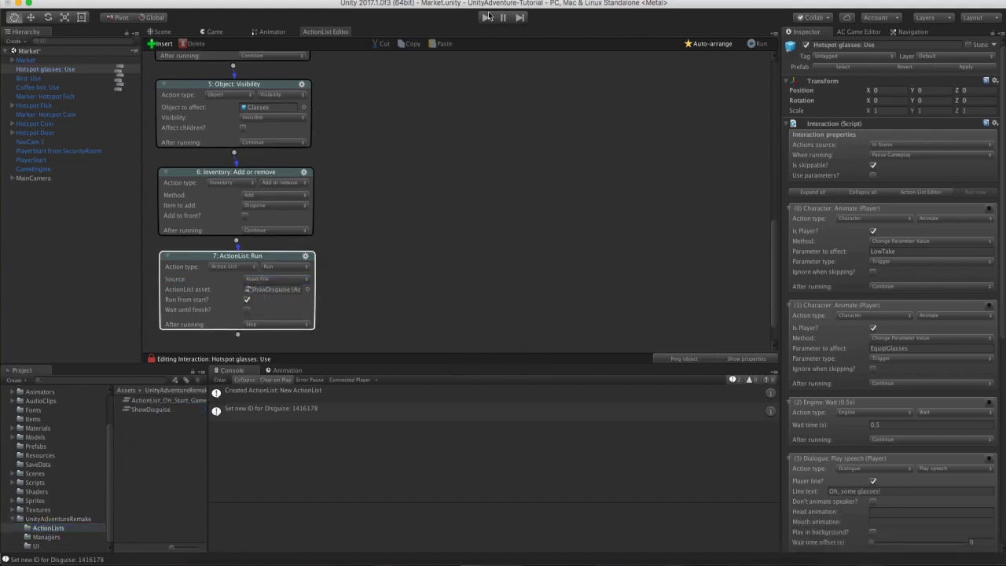
Play-test picking up the glasses, walk the player around, inspect the disguise on her face in the scene view, and stop the game.
left_click(486, 16)
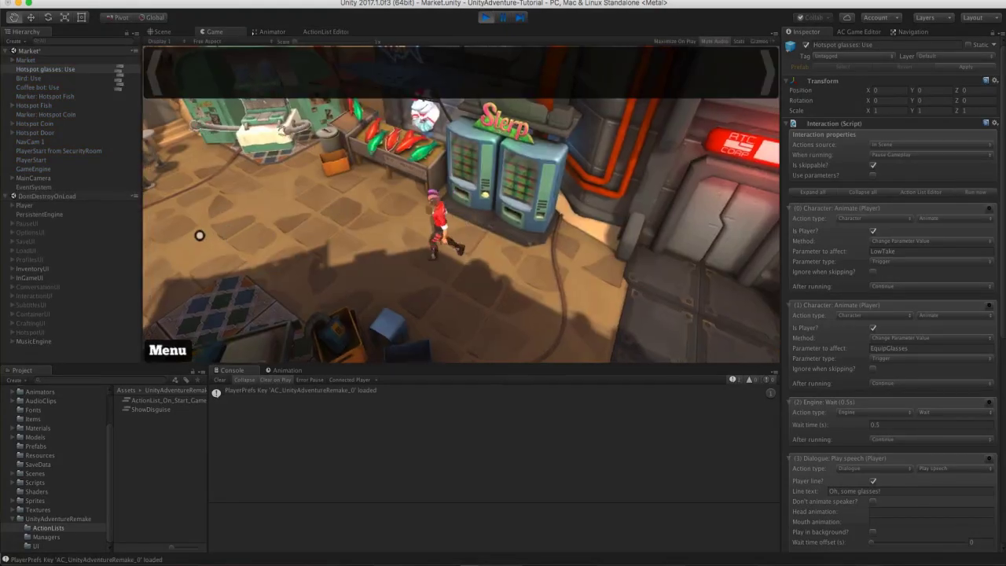
left_click(189, 246)
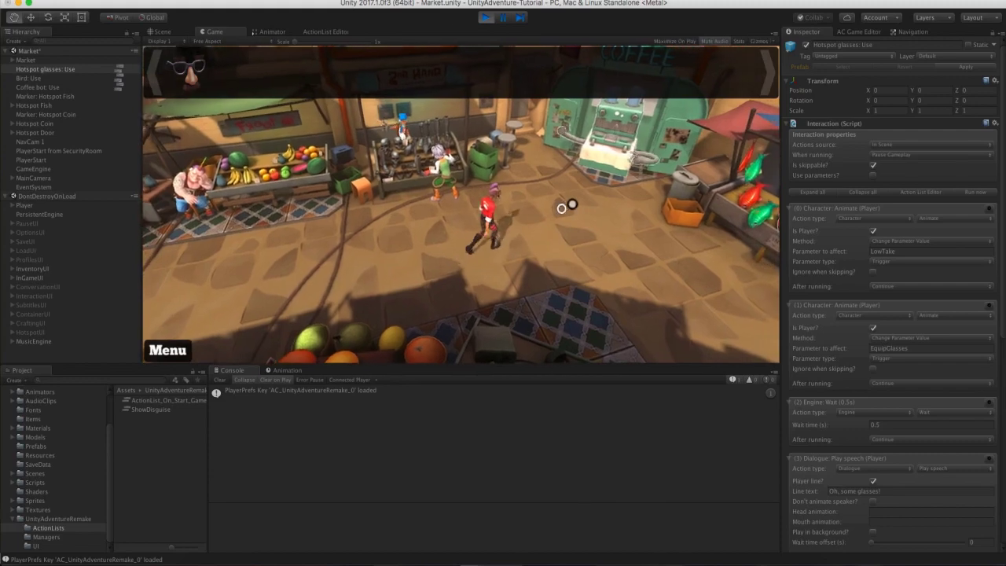
left_click(495, 289)
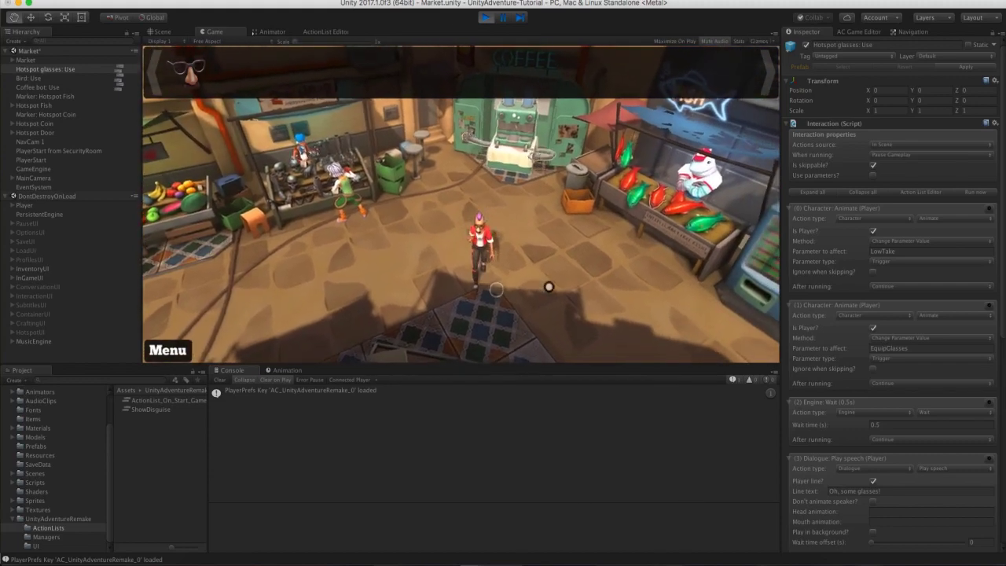
left_click(548, 286)
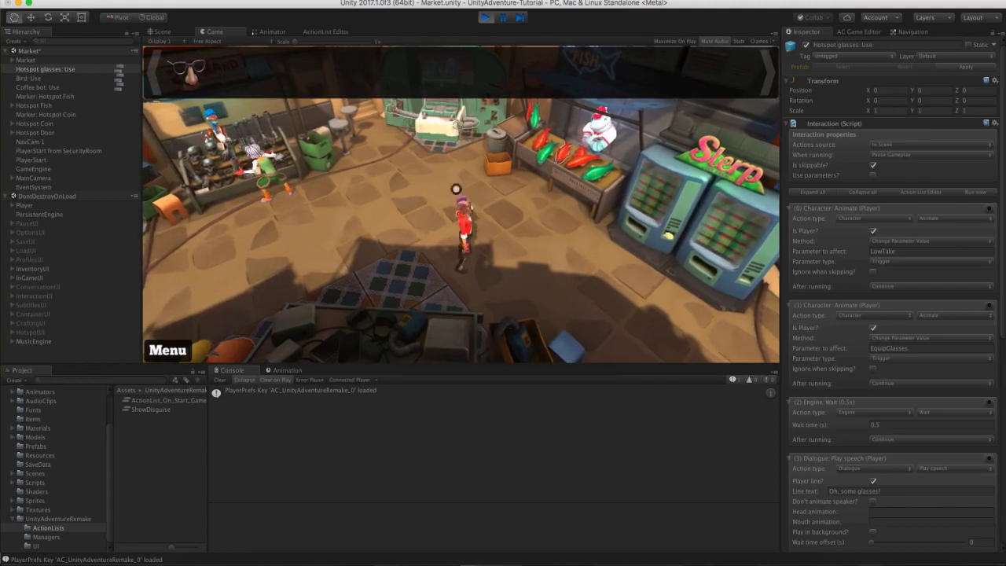
left_click_drag(338, 208, 407, 214, "alt")
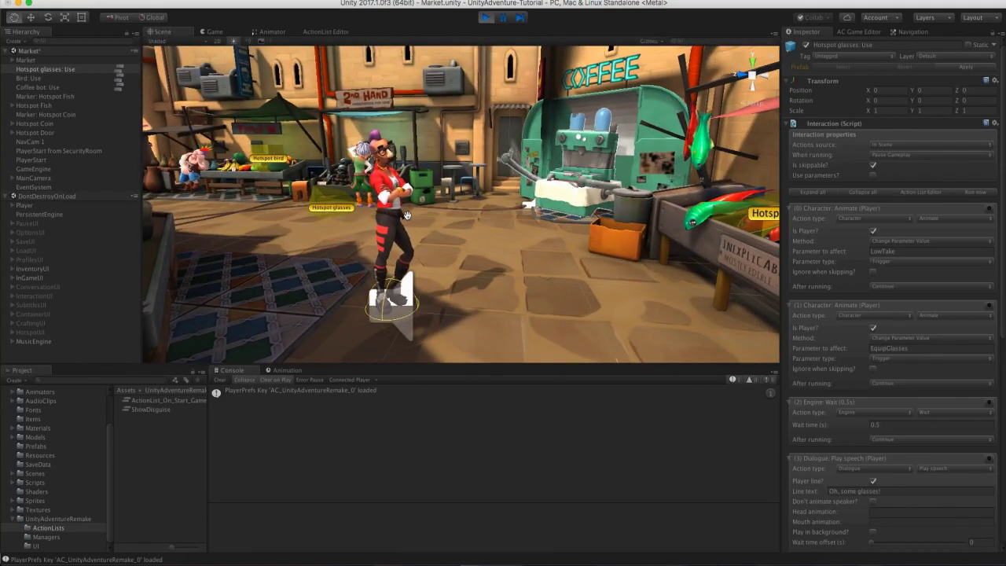
key("super+p")
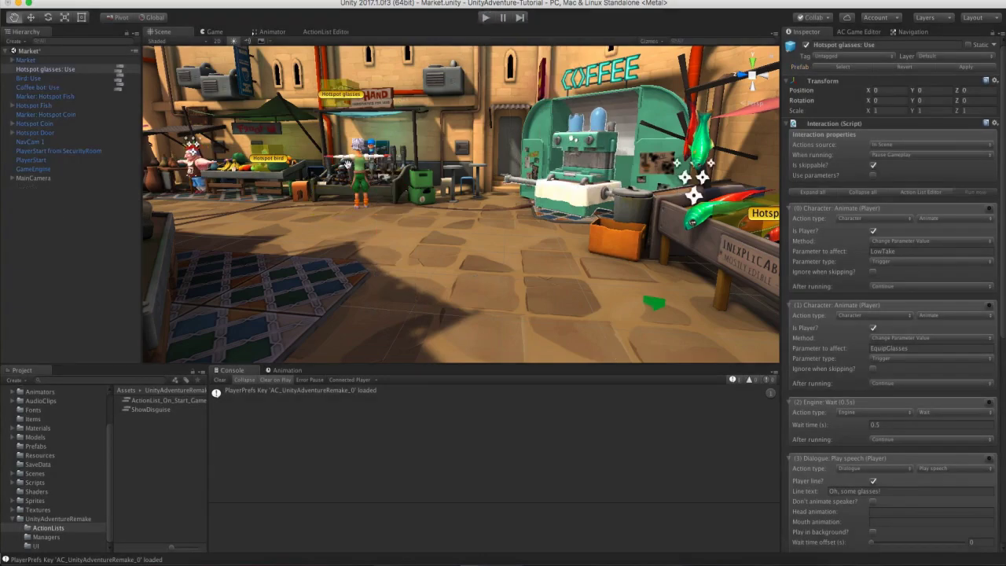
Add a Remember Hotspot component to the glasses hotspot above the second-hand stall and set its state on start to Off.
left_click_drag(305, 110, 460, 182, "alt")
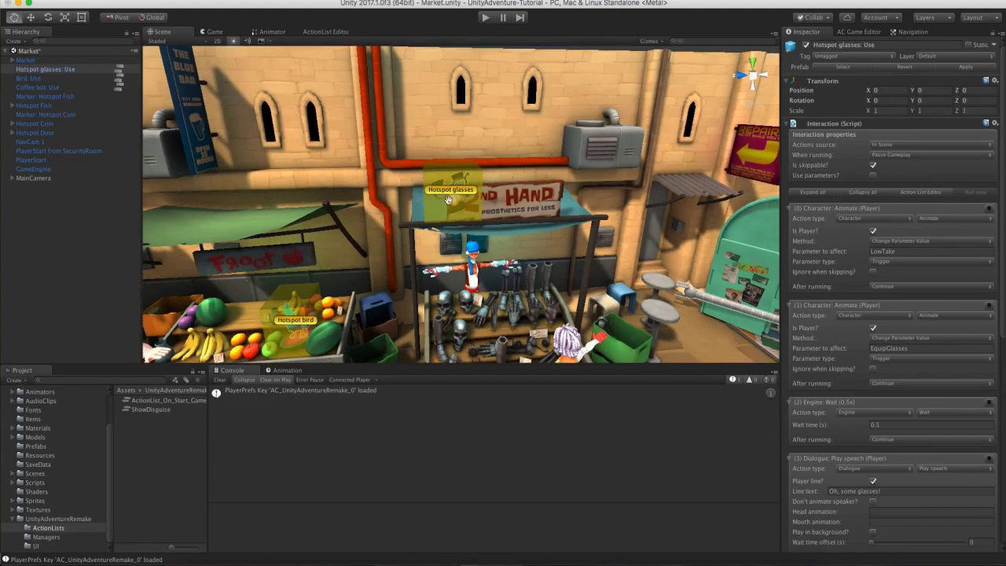
left_click_drag(448, 199, 451, 197, "alt")
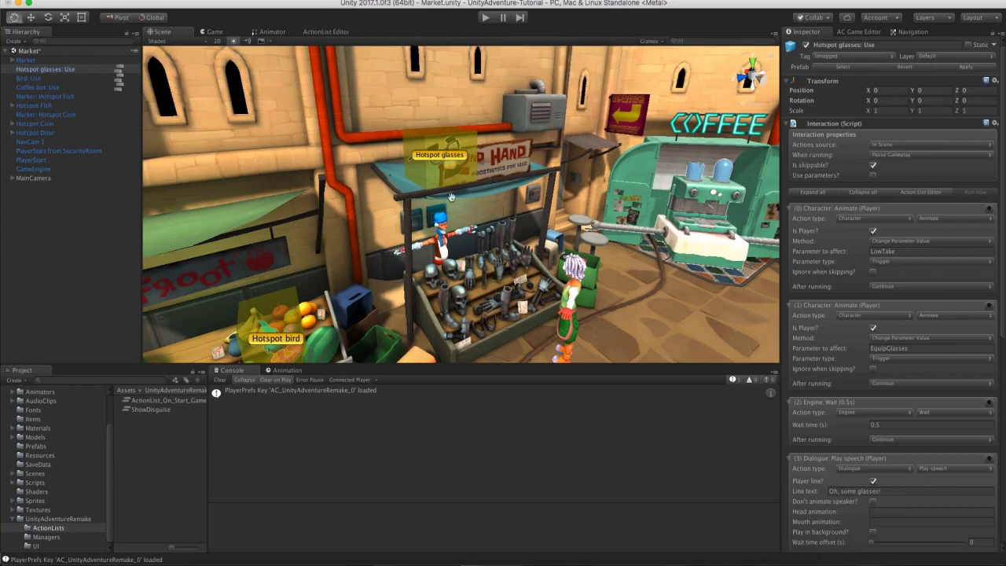
key("w")
left_click(429, 157)
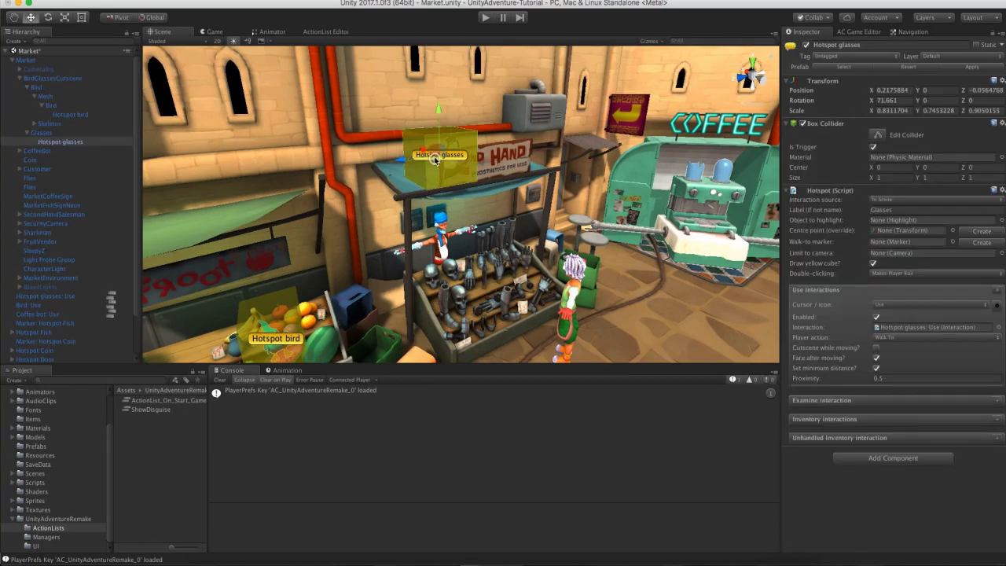
left_click(888, 456)
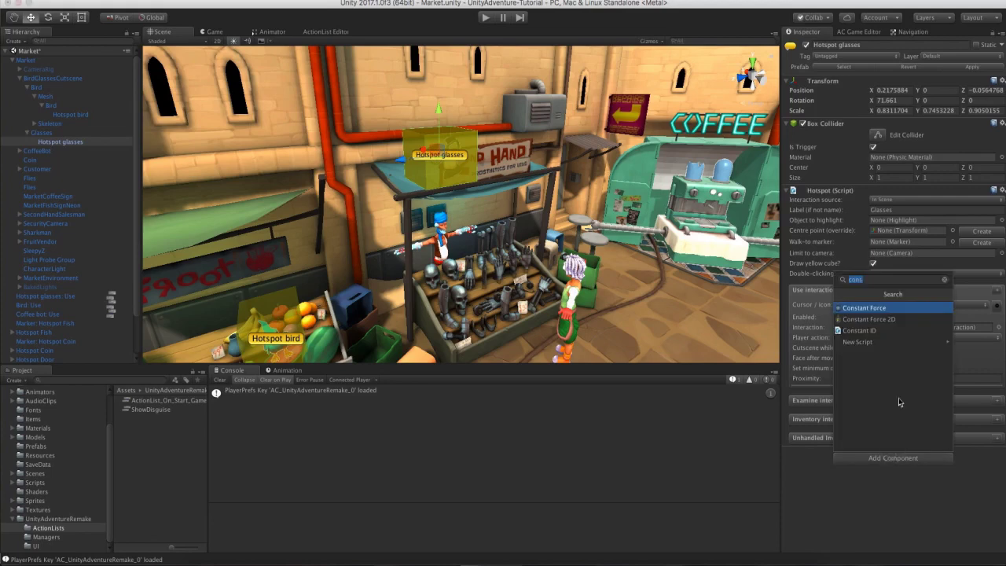
type("rememb")
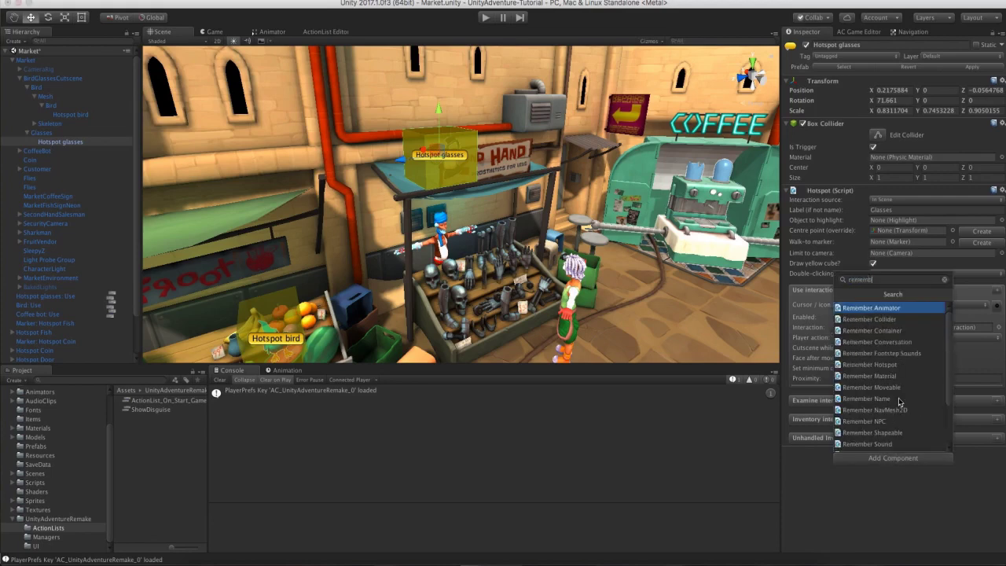
type("er hot")
key("Return")
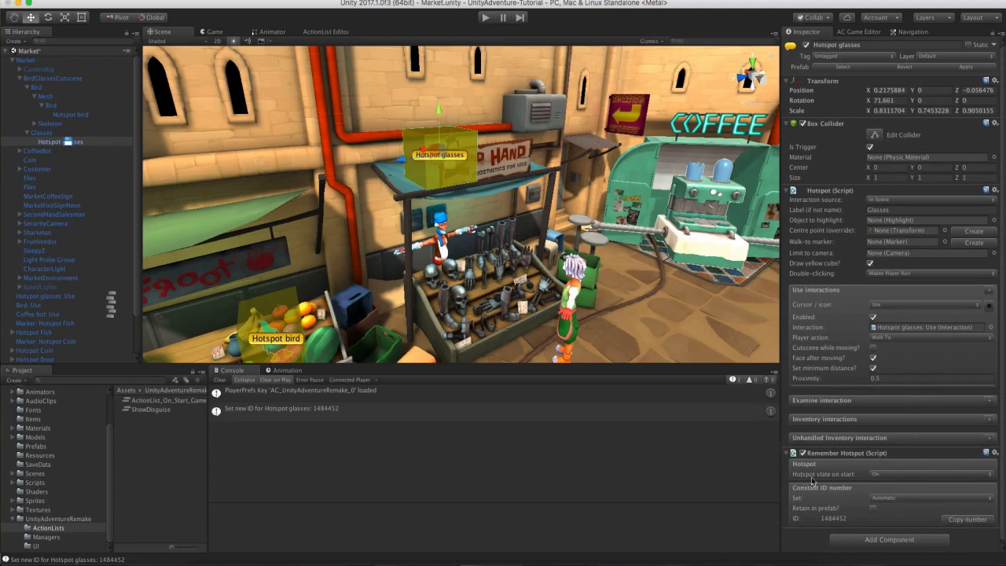
left_click(878, 475)
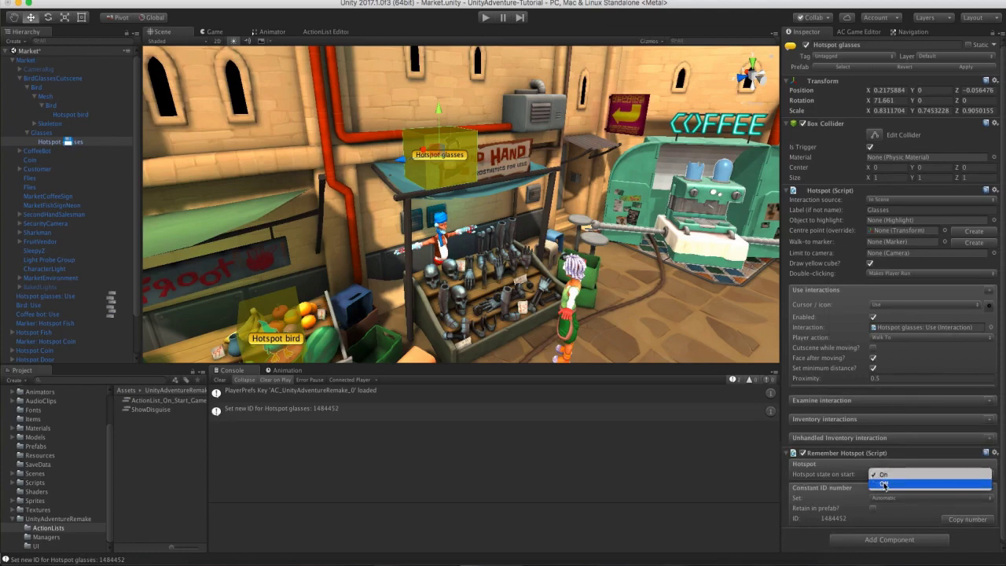
left_click(884, 484)
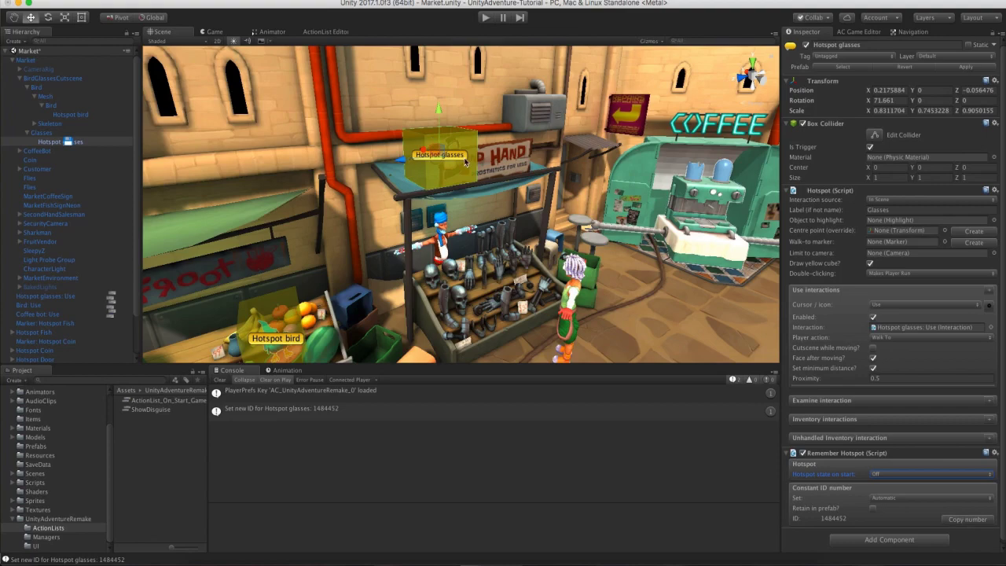
Remove the Remember Hotspot component from the glasses hotspot.
scroll(490, 244, "down", 3)
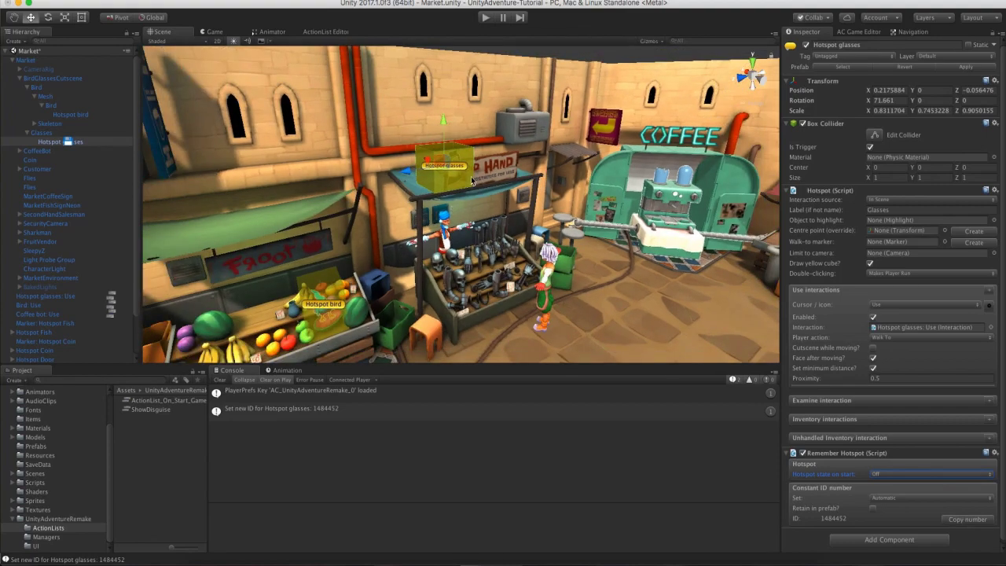
left_click(995, 453)
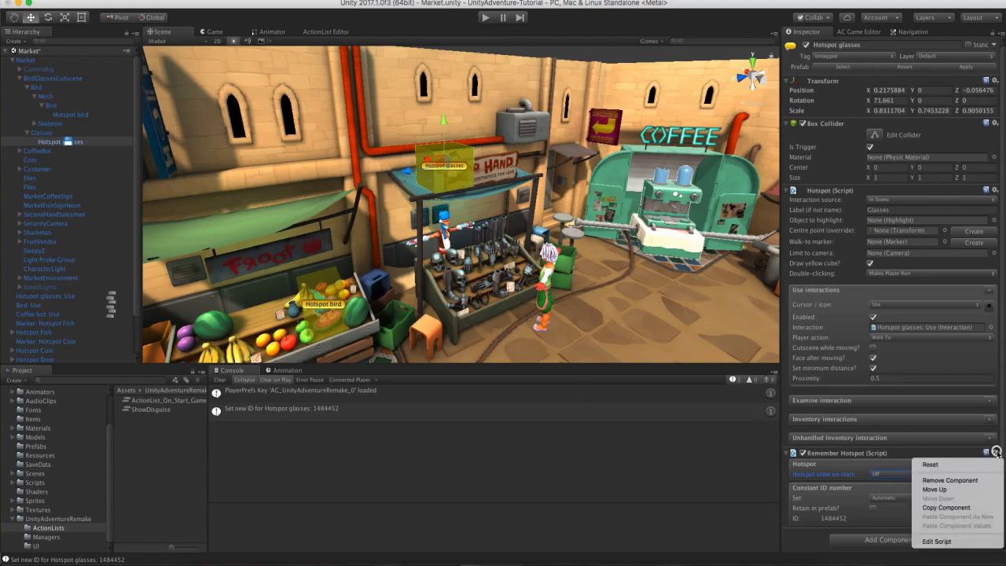
left_click(986, 478)
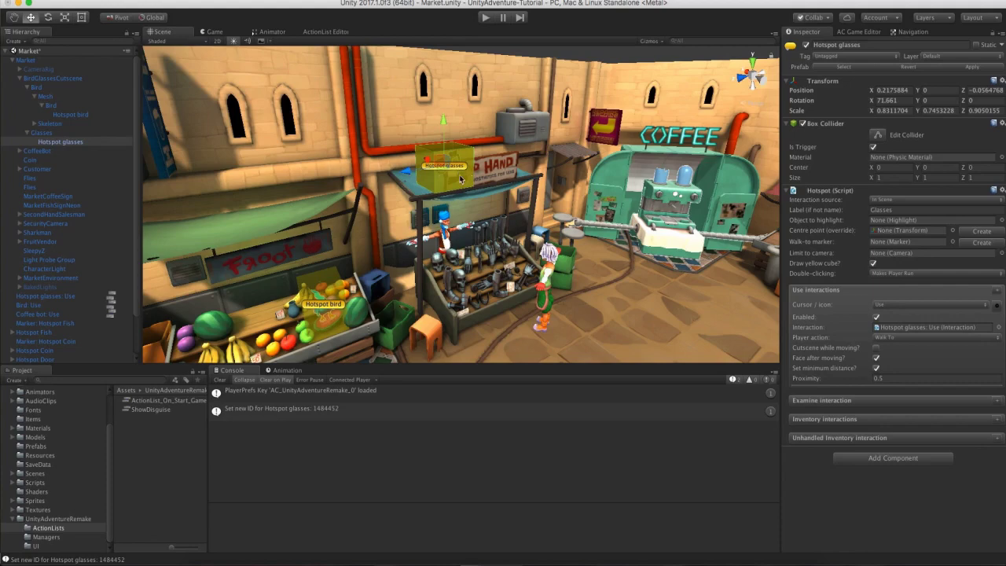
Create a local Boolean variable labelled "Can reach glasses" with an initial value of False.
left_click(865, 31)
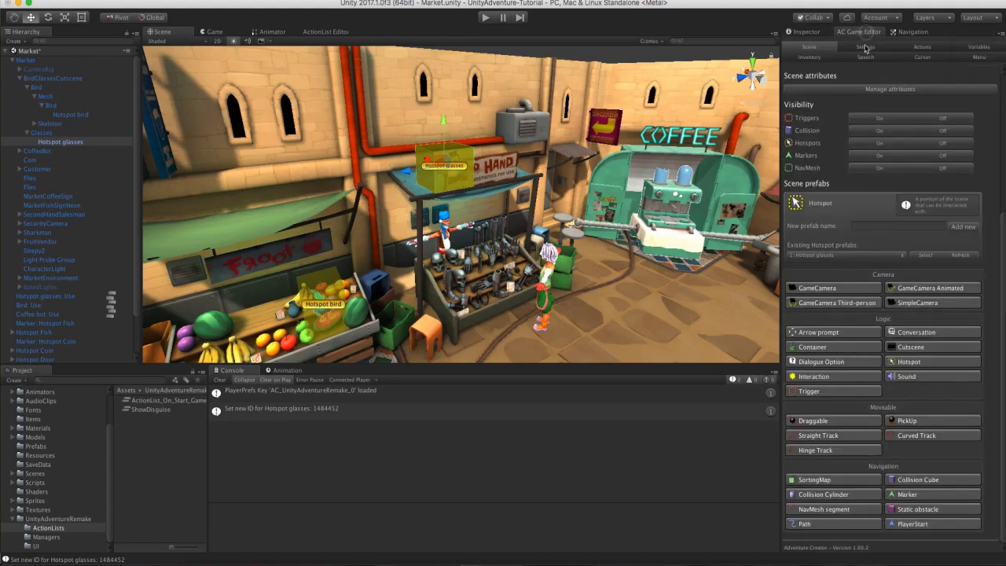
left_click(974, 49)
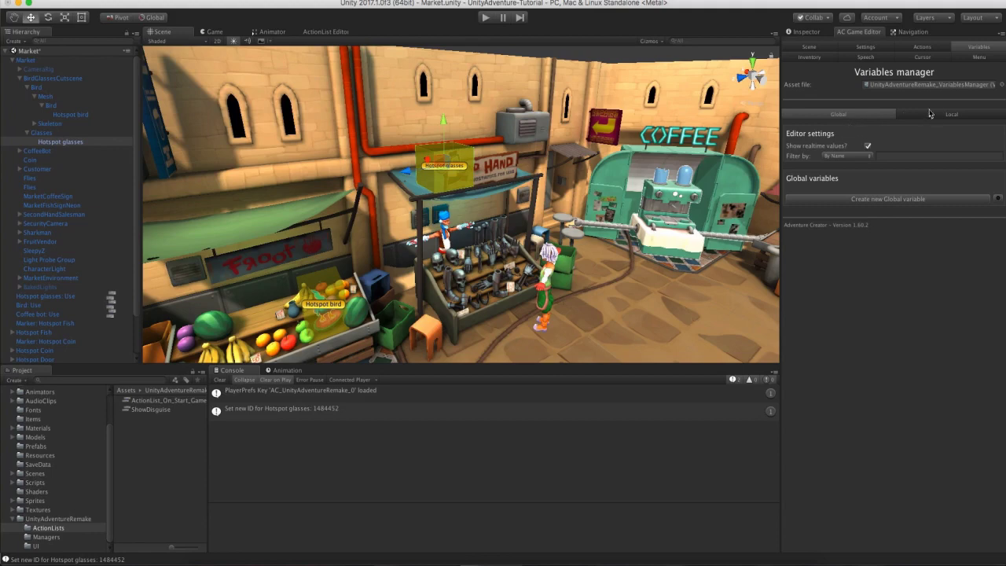
left_click(967, 117)
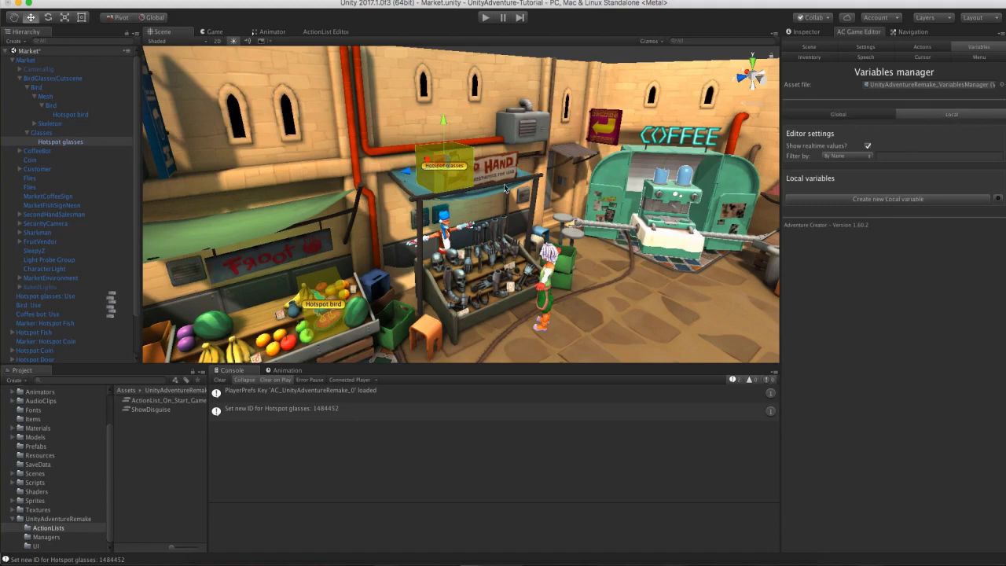
left_click(912, 201)
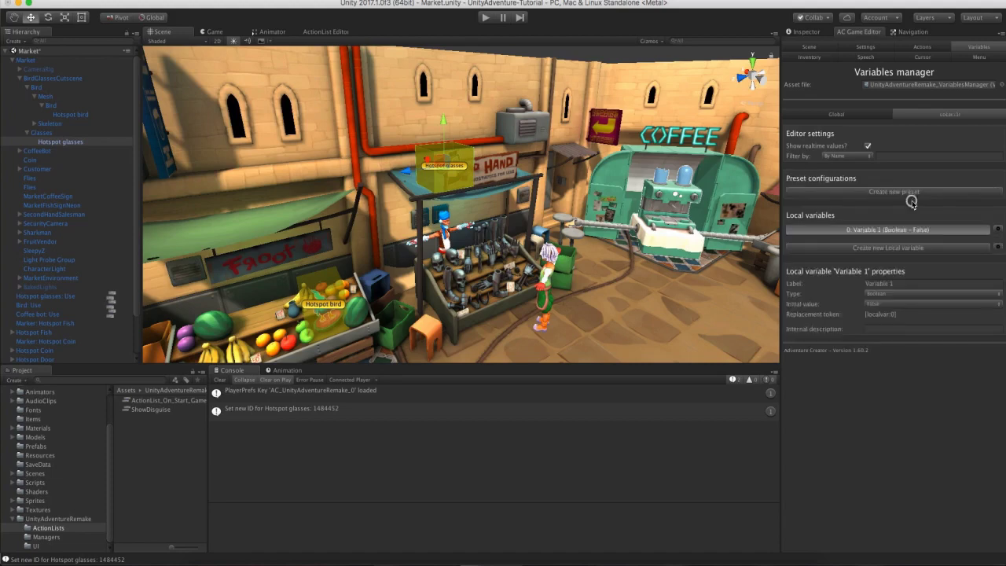
left_click(876, 281)
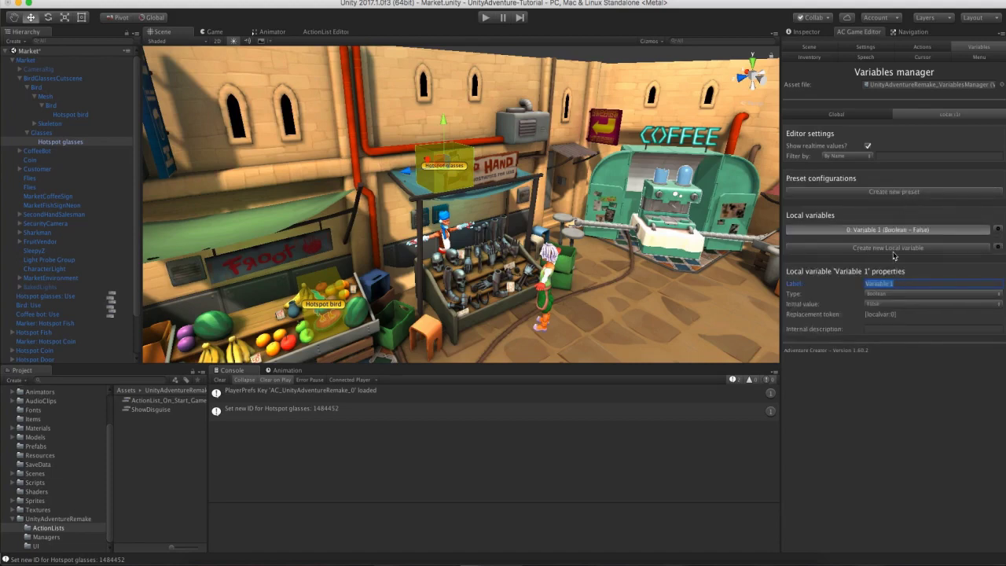
type("Ca")
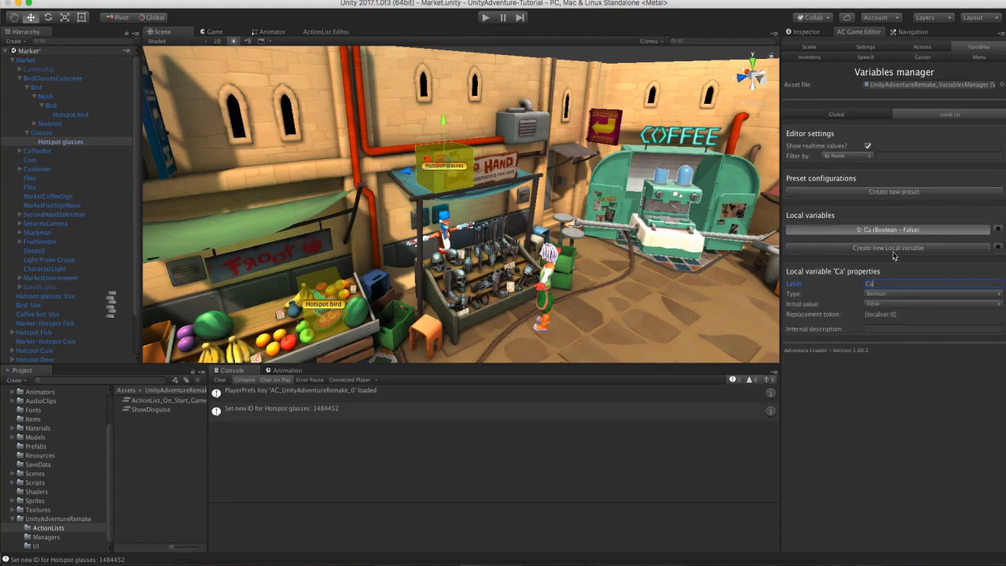
type("n reach g")
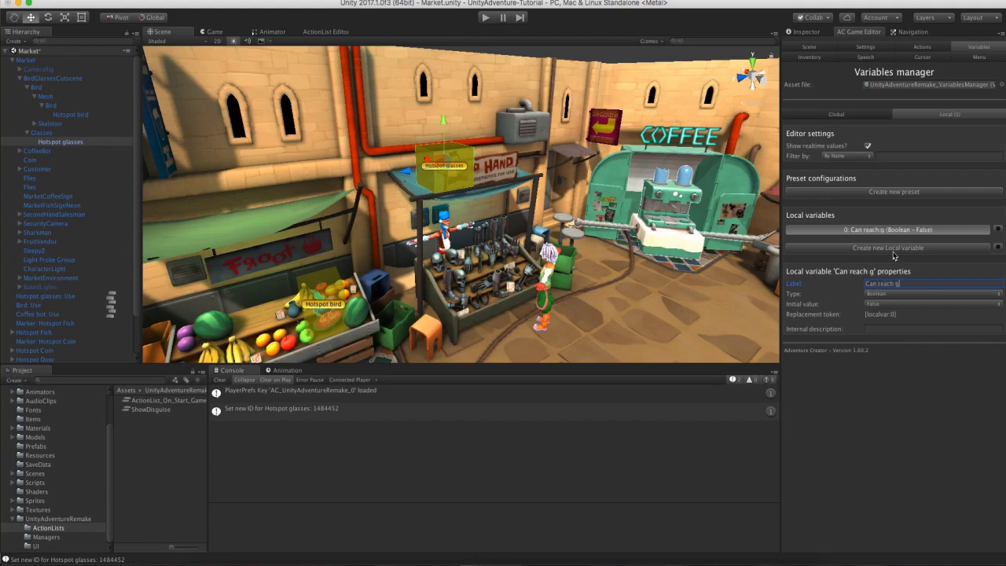
type("lasses")
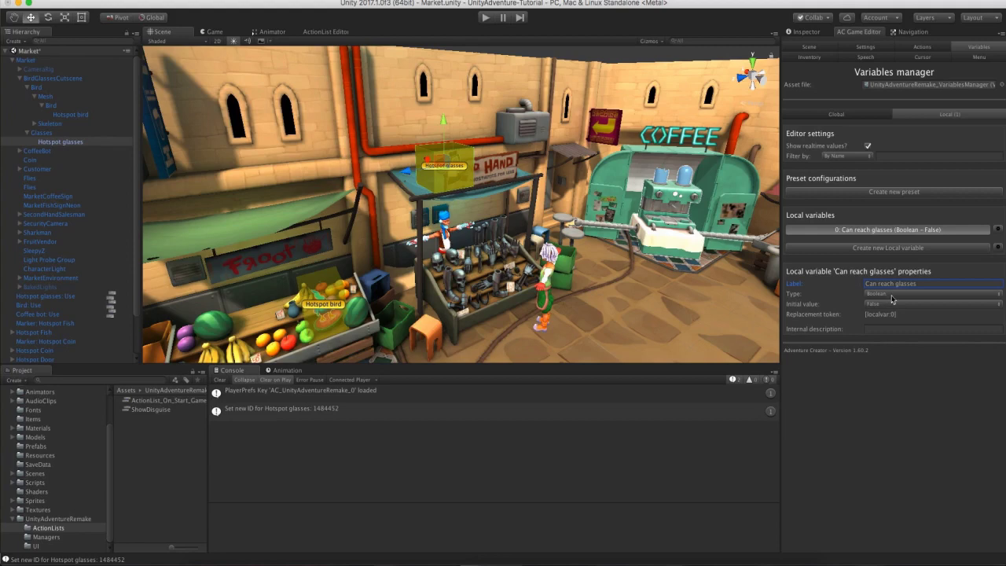
left_click(806, 307)
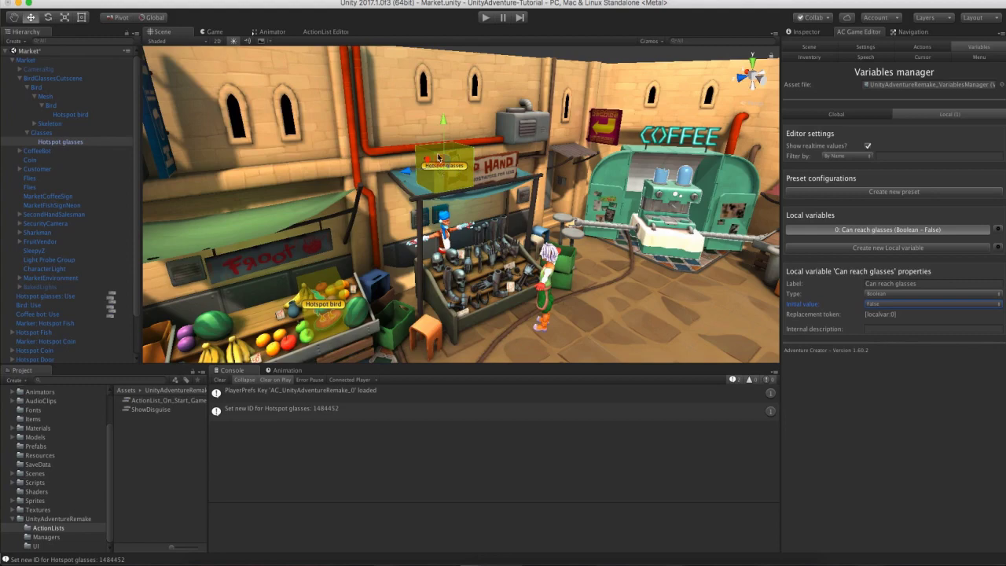
Add a Variable: Check action to the Hotspot glasses: Use interaction.
left_click(26, 298)
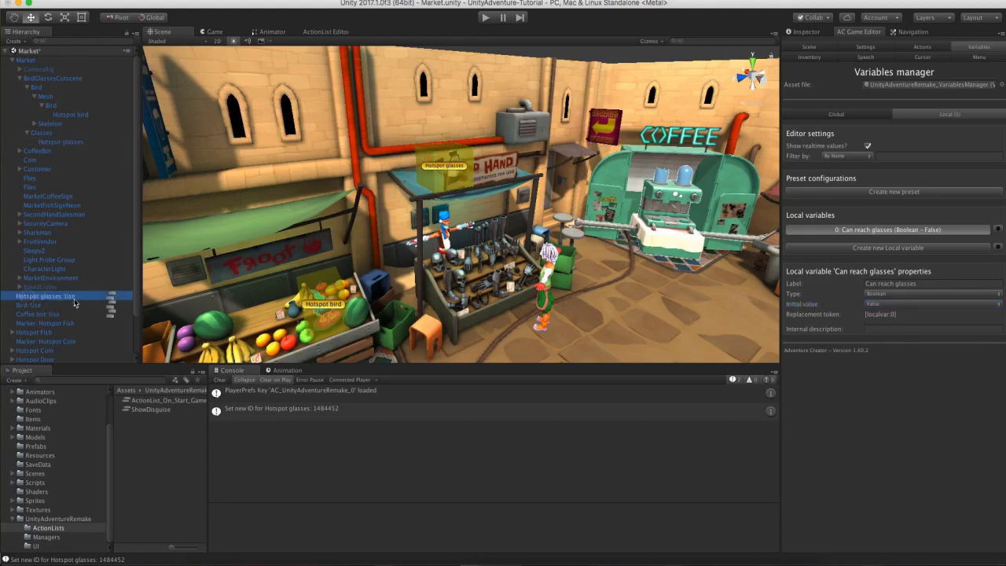
left_click(110, 299)
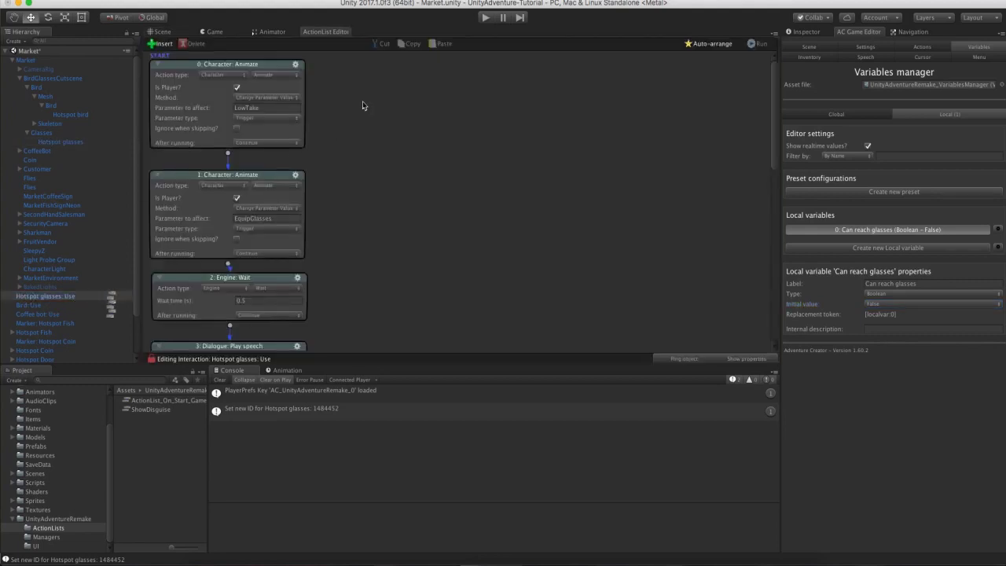
right_click(391, 112)
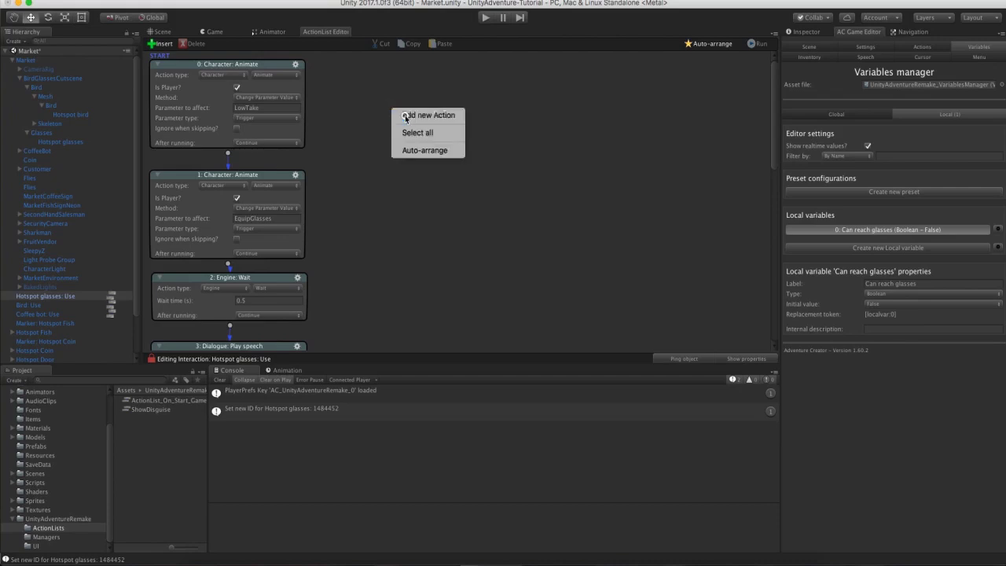
left_click(406, 116)
left_click_drag(407, 118, 375, 100)
left_click(421, 109)
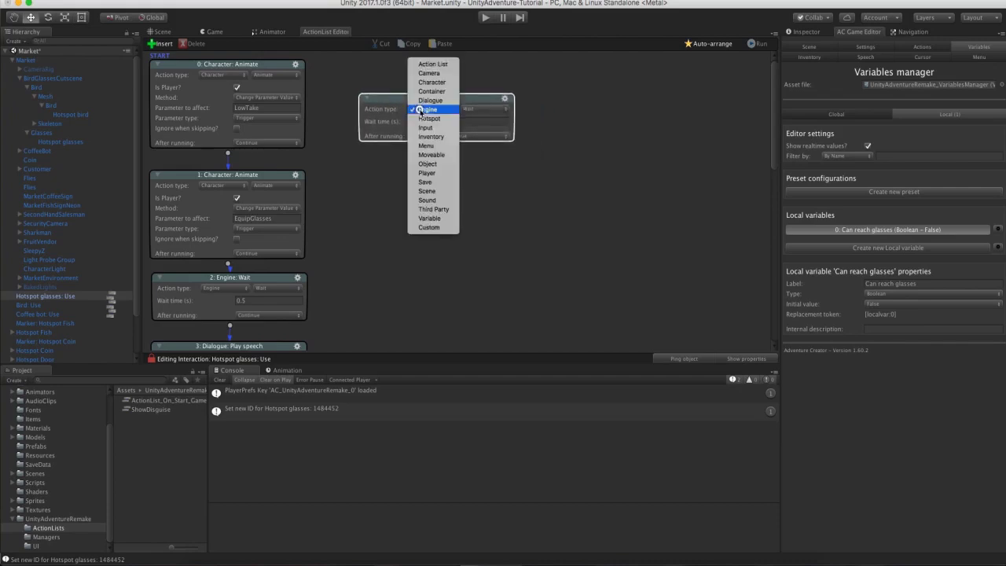
left_click(437, 218)
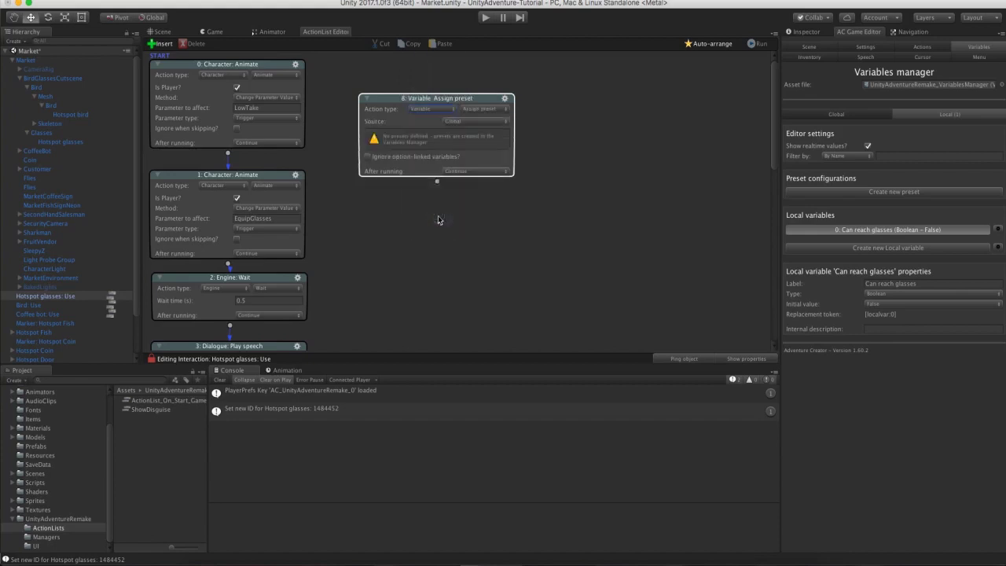
left_click(478, 109)
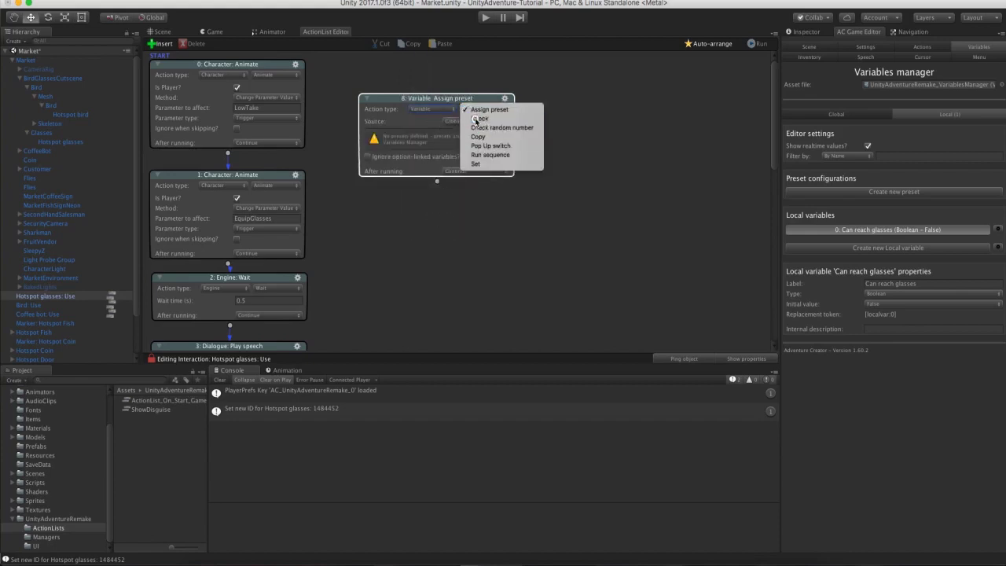
left_click(479, 118)
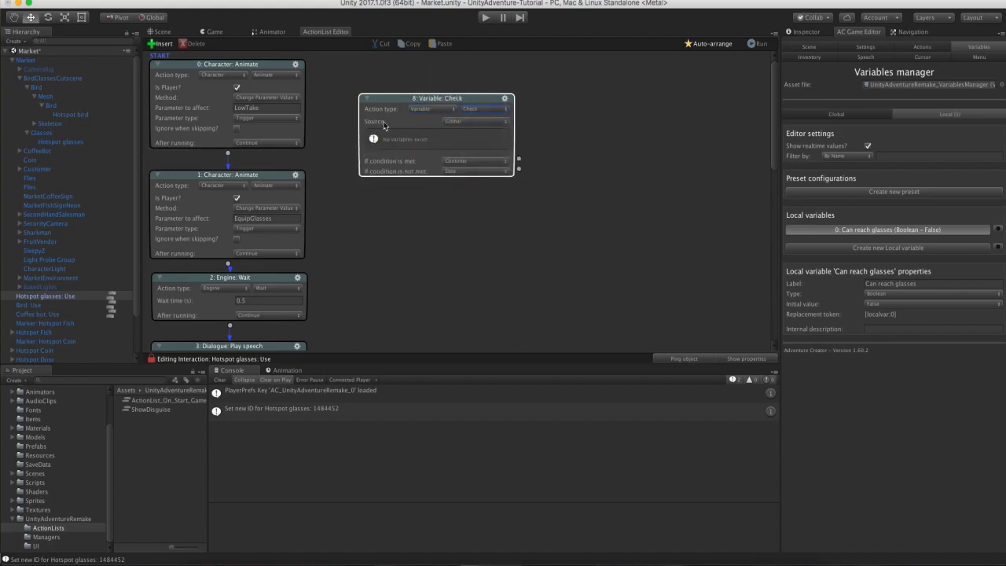
Configure the Variable: Check action to test whether the local variable "Can reach glasses" equals an entered value of True.
left_click(460, 121)
left_click(461, 132)
left_click_drag(444, 96, 447, 82)
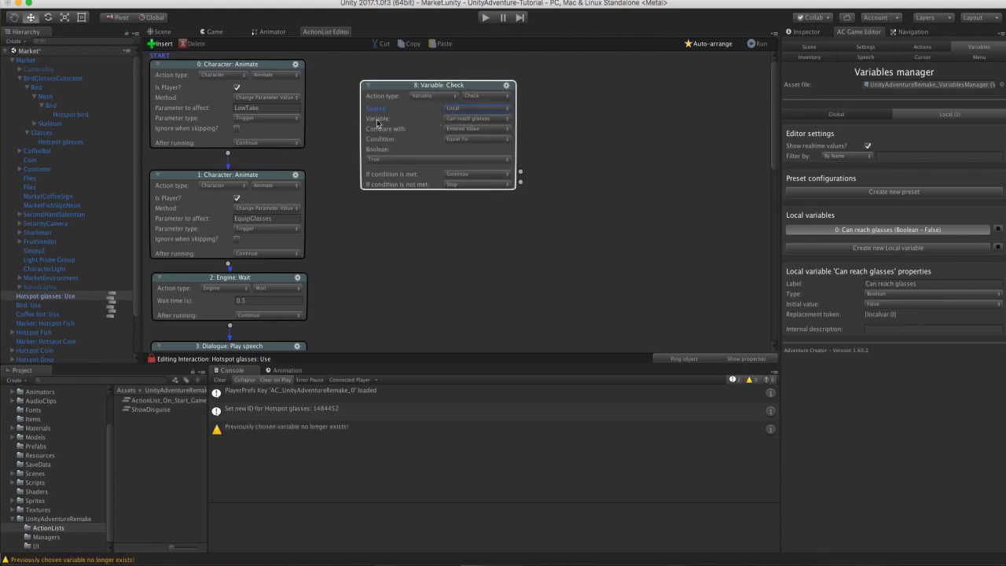
left_click(456, 121)
left_click(459, 120)
left_click(457, 129)
left_click(458, 129)
left_click(374, 161)
left_click(431, 159)
mouse_move(395, 98)
left_mouse_down()
mouse_move(344, 96)
mouse_move(384, 91)
left_mouse_up()
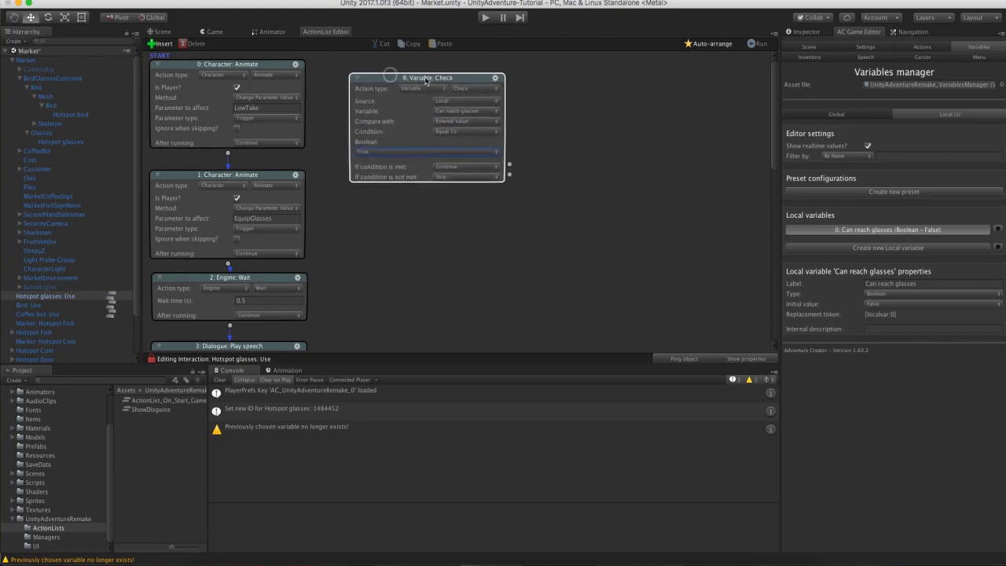
Move the Variable: Check action to the front of the interaction and auto-arrange the action nodes.
left_click(496, 79)
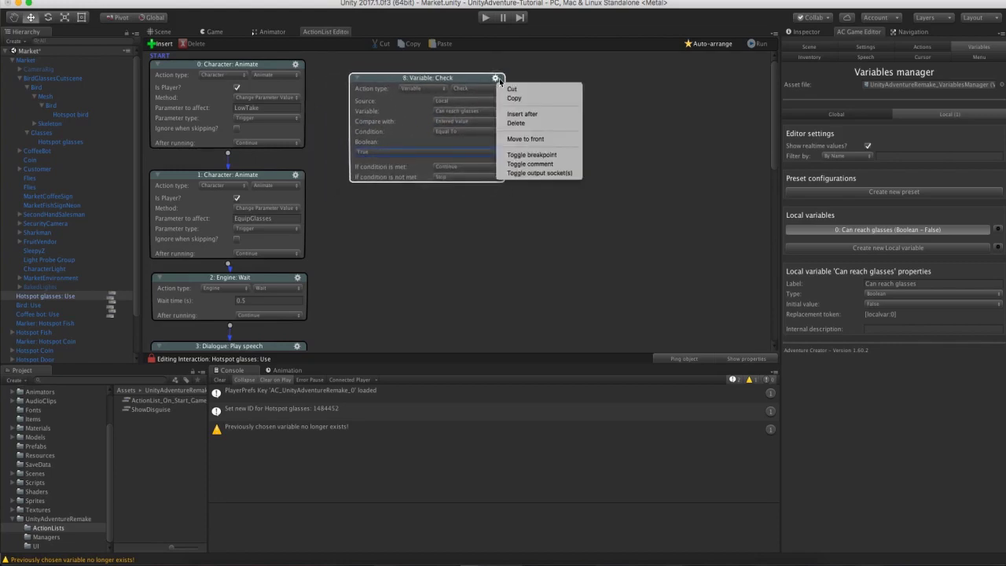
left_click(507, 139)
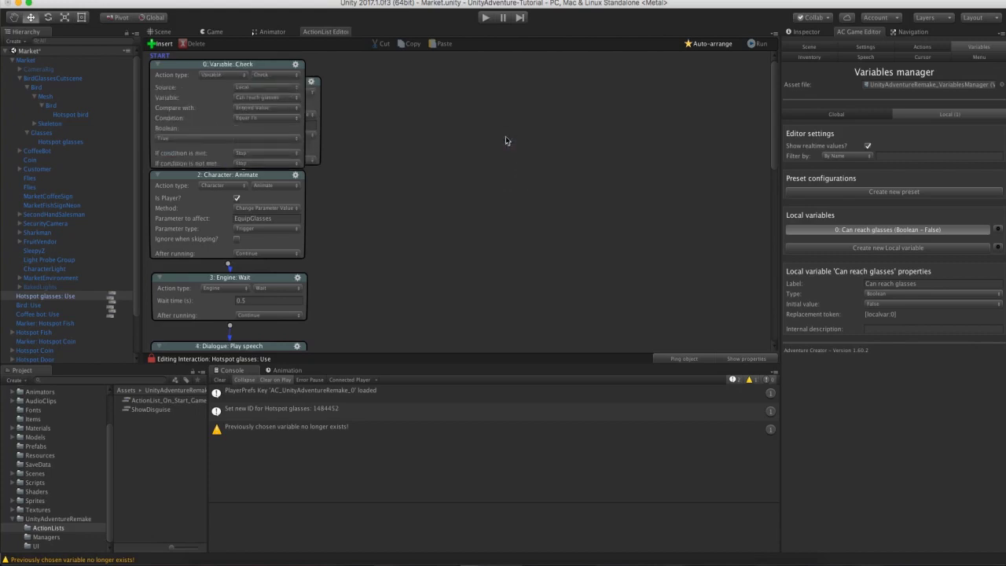
left_click(706, 45)
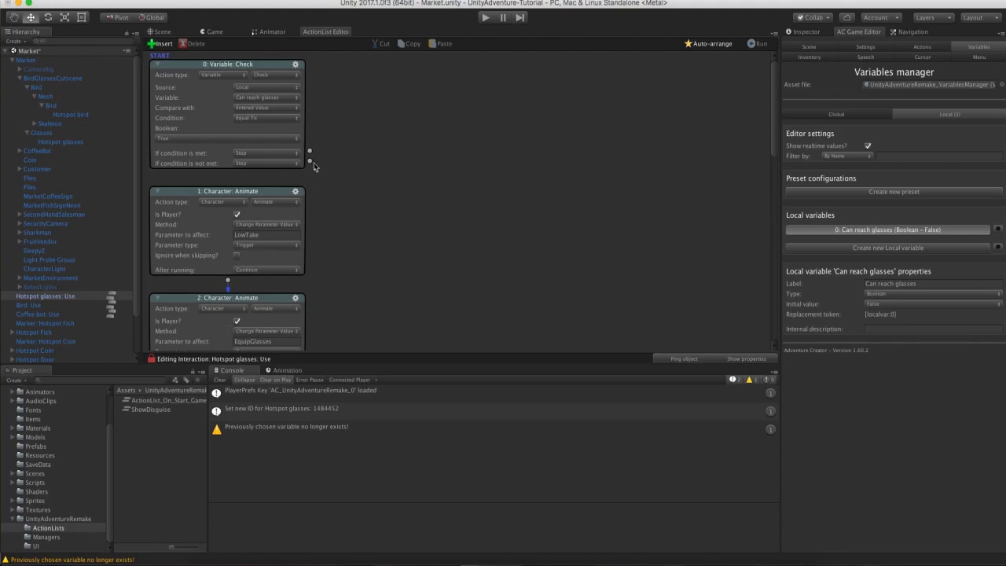
Link the Variable: Check's met condition to the first Character: Animate action and its unmet condition to a new Dialogue: Play speech action.
left_click_drag(309, 150, 372, 197)
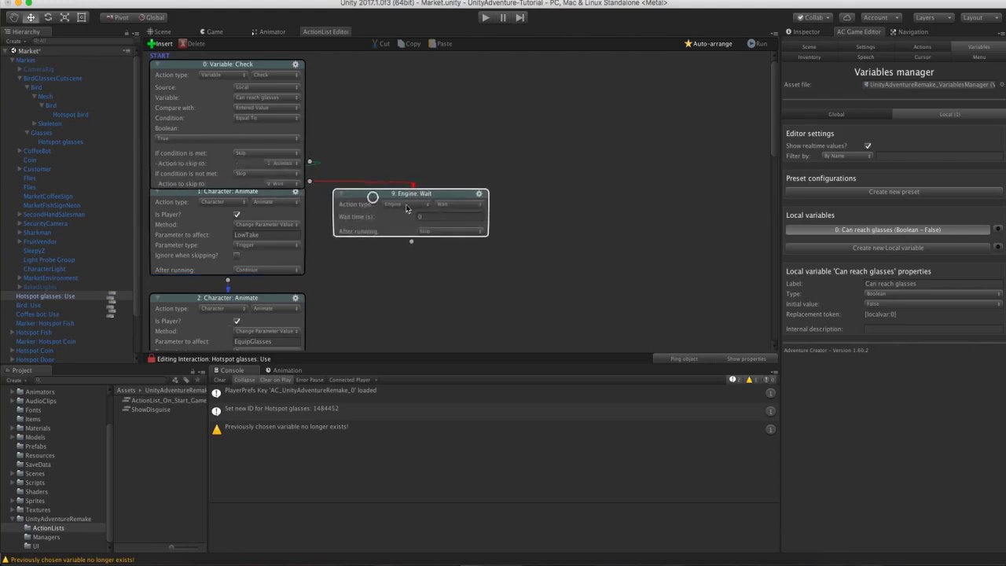
left_click(396, 205)
left_click(399, 196)
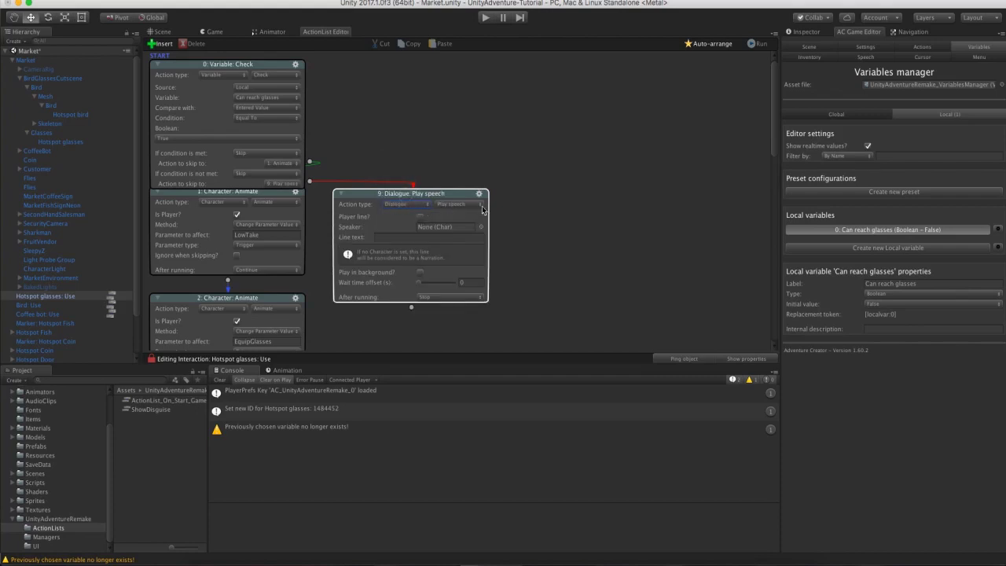
Make the new speech action a player line with the text "I can't reach those from here!".
left_click(420, 216)
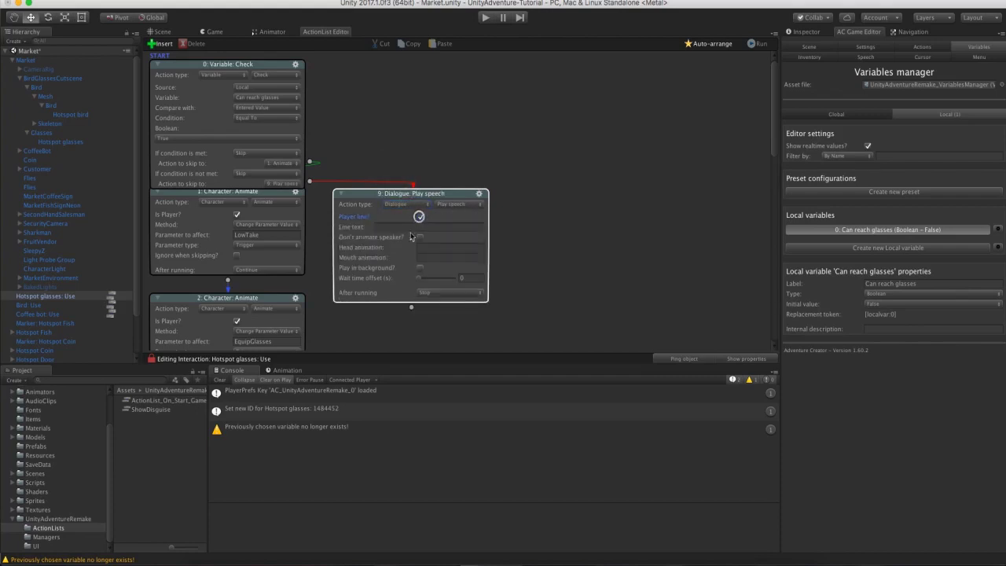
left_click(393, 226)
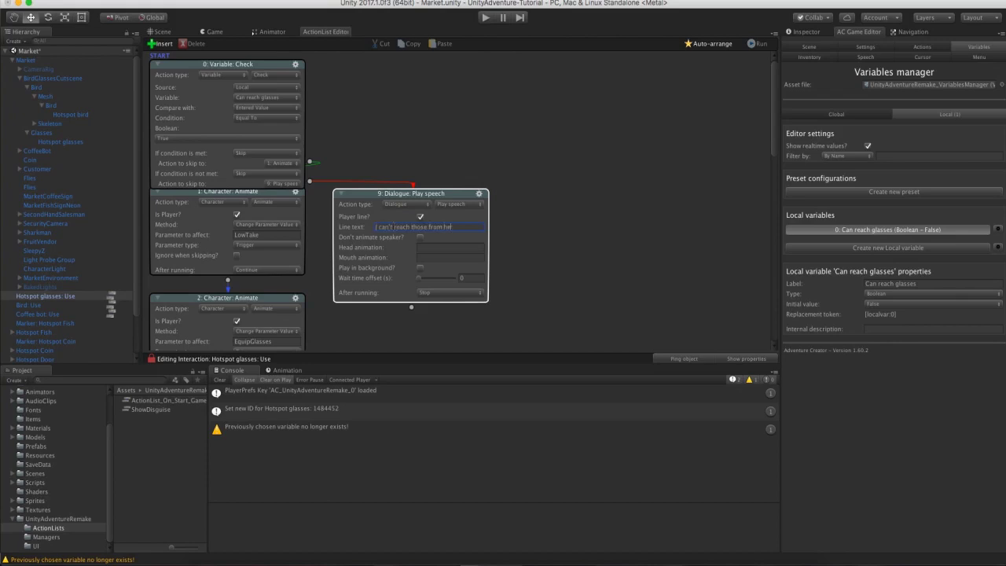
left_click(426, 157)
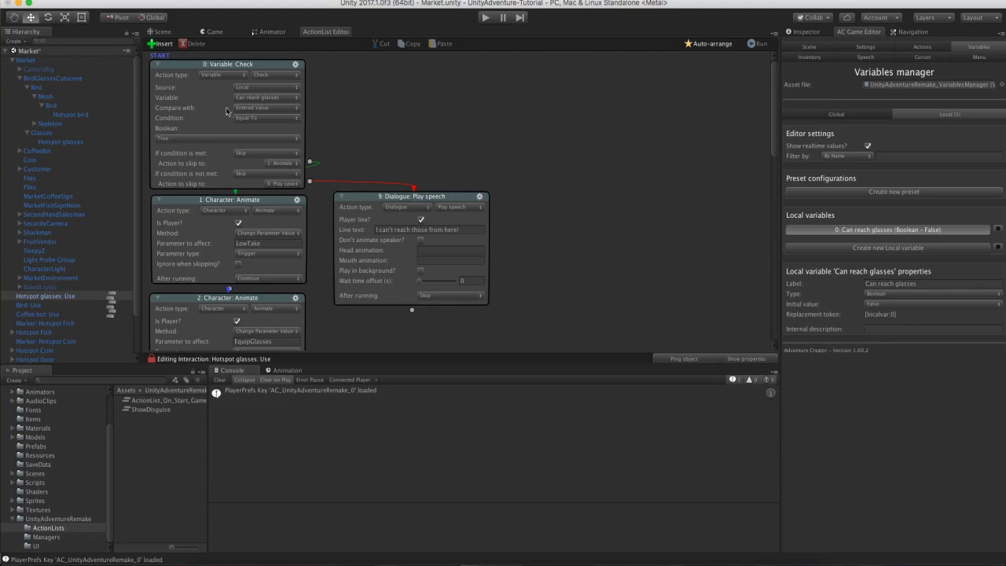
Open the Bird: Use interaction for editing and auto-arrange its action nodes.
left_click(161, 31)
scroll(476, 259, "up", 3)
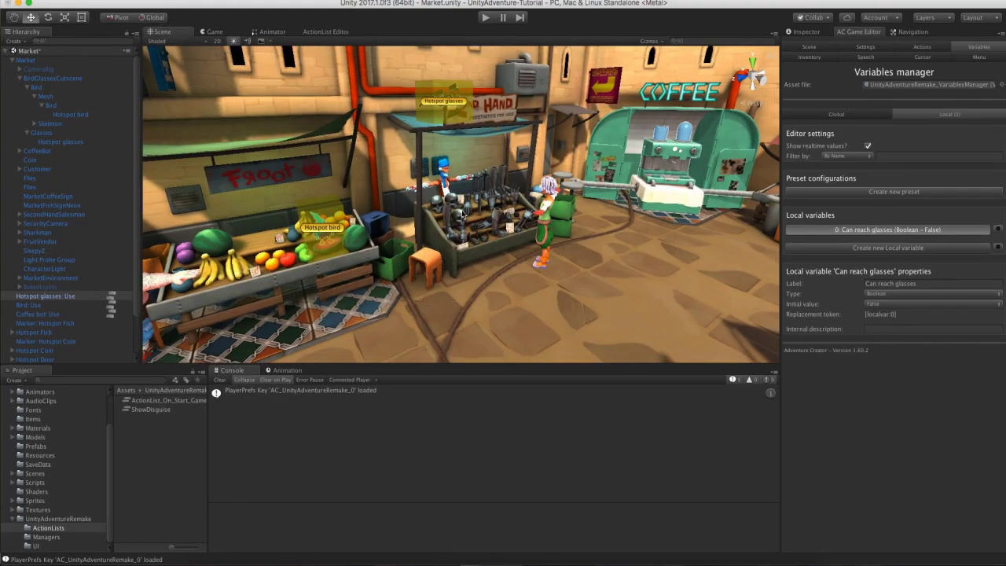
right_click_drag(471, 226, 463, 218)
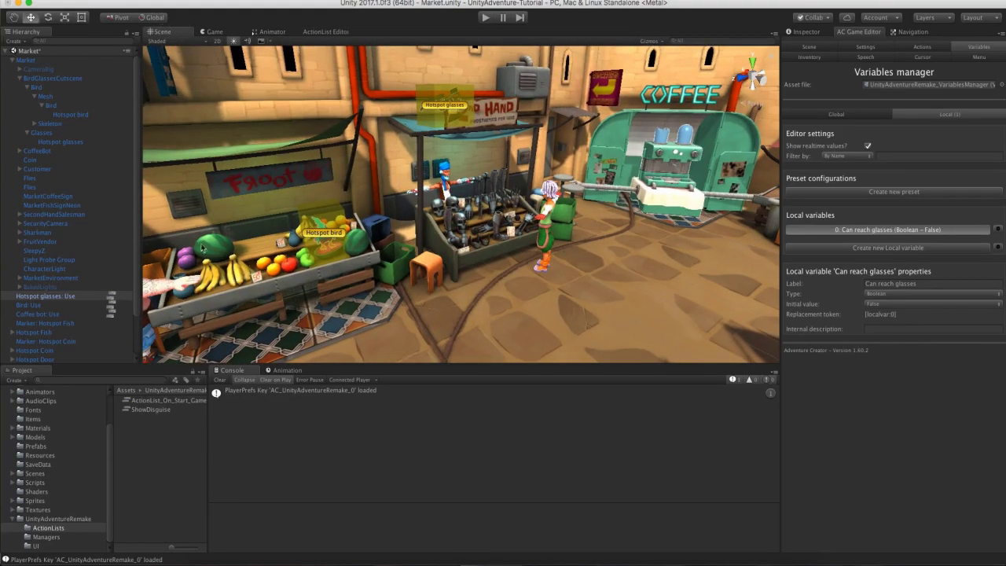
left_click(55, 305)
left_click(112, 305)
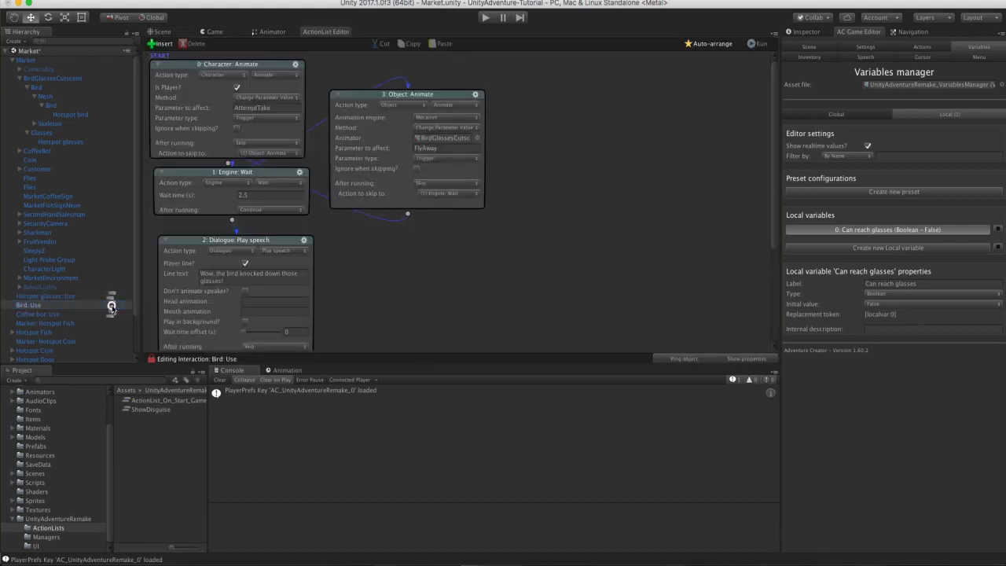
left_click(710, 43)
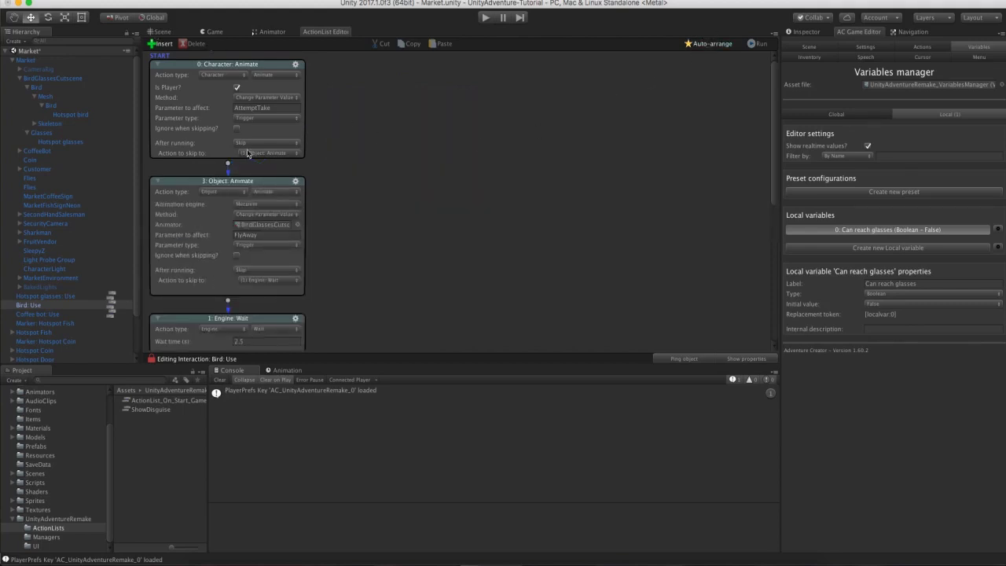
Add a Variable: Set action after the Hotspot: Enable or disable action at the end of the Bird: Use interaction.
scroll(392, 236, "down", 5)
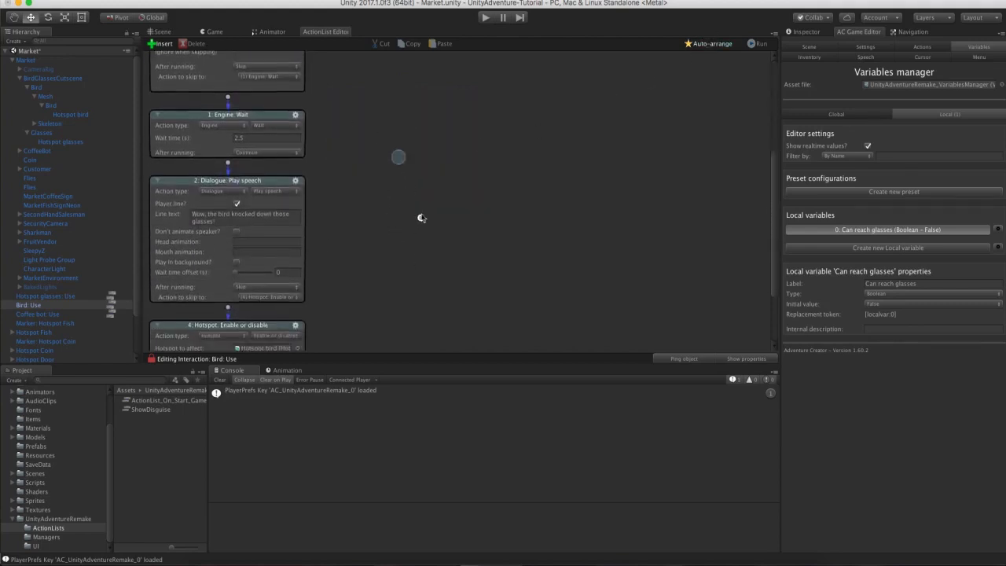
scroll(421, 217, "down", 2)
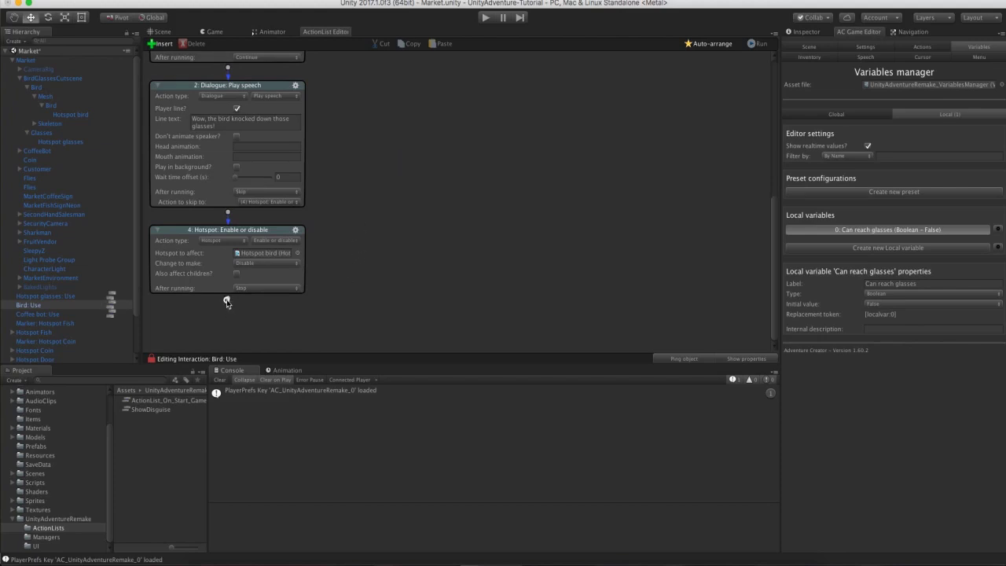
left_click(226, 301)
scroll(354, 228, "down", 2)
left_click(265, 252)
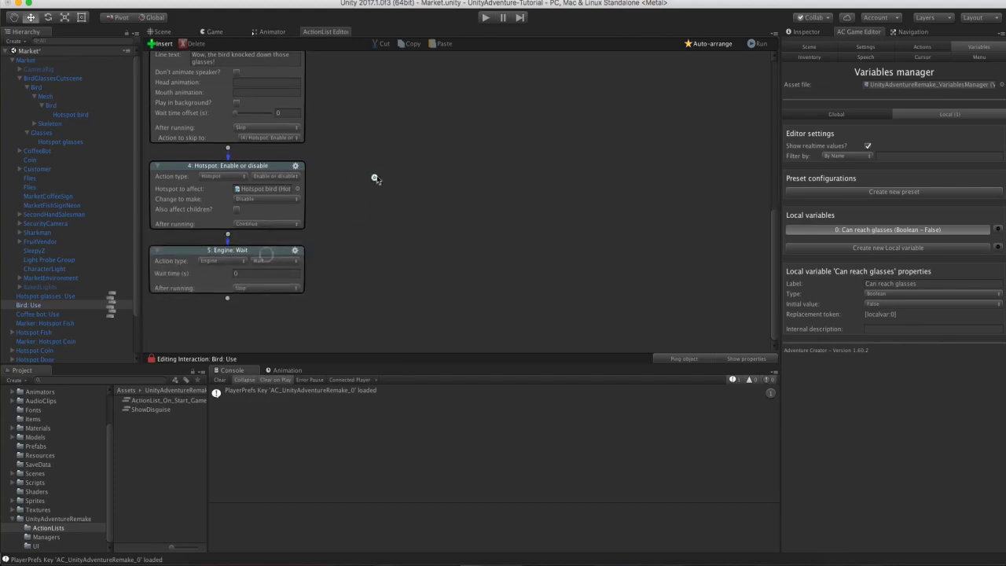
left_click_drag(240, 248, 241, 253)
left_click(235, 266)
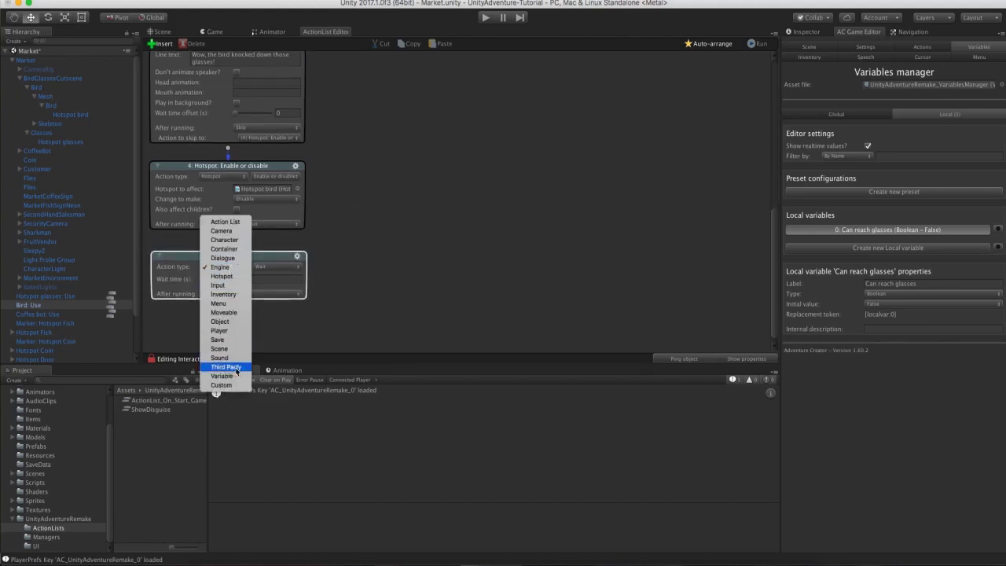
left_click(223, 375)
left_click(272, 274)
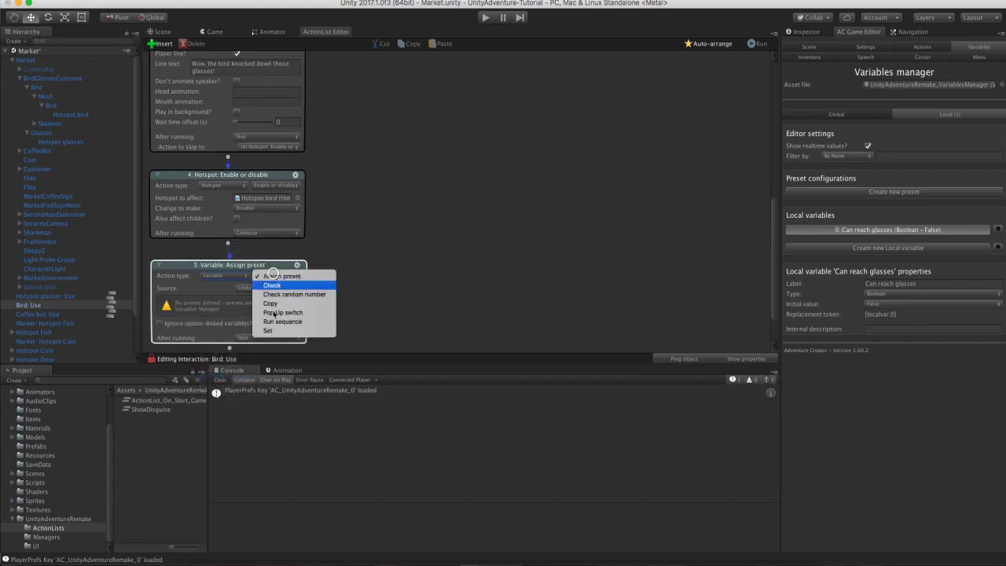
left_click(268, 330)
scroll(343, 238, "down", 1)
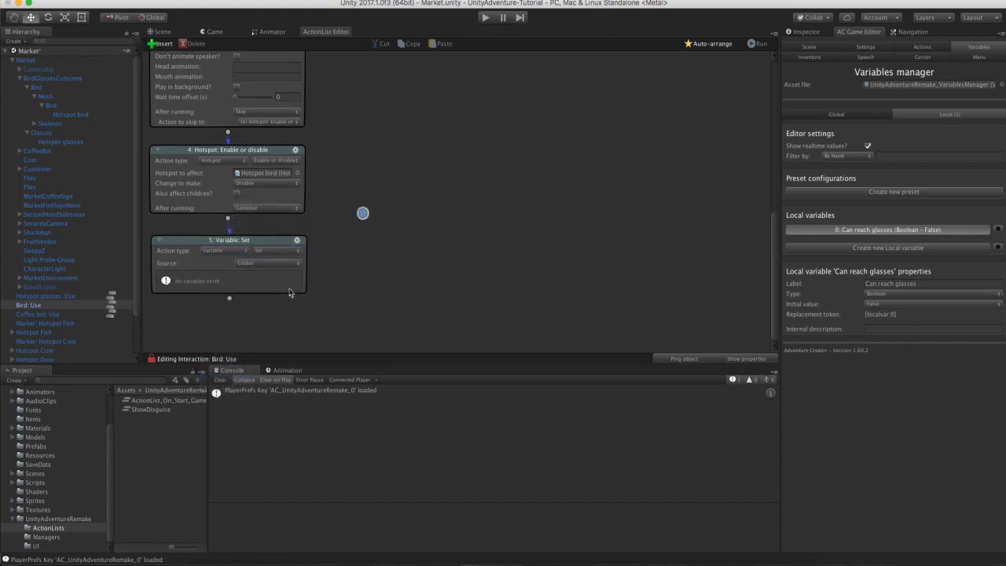
Configure the Variable: Set action to set the local variable "Can reach glasses" to True.
left_click(252, 262)
left_click(239, 272)
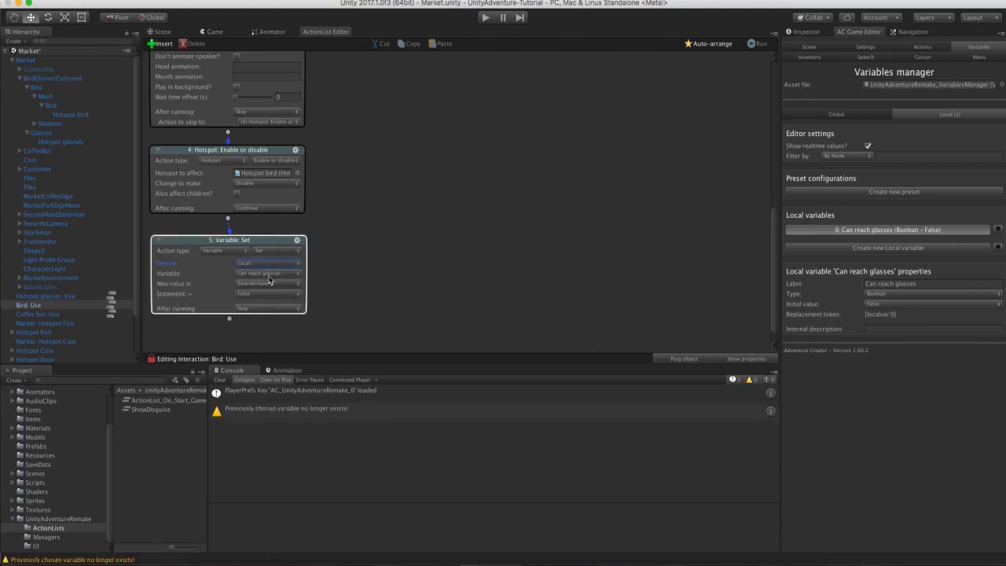
left_click(258, 293)
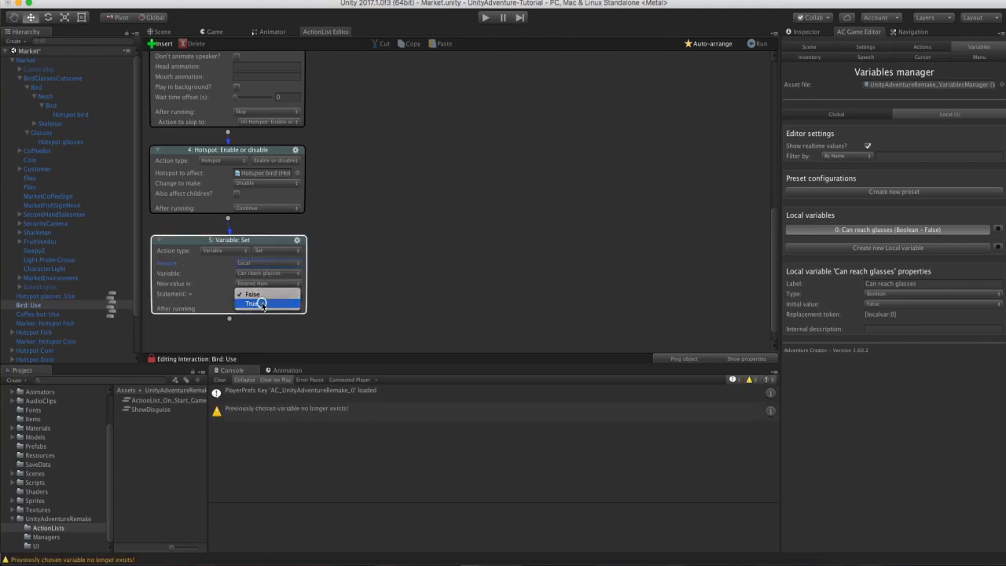
Set the Can reach glasses variable to True in the Variable: Set action and play-test the bird and glasses interaction.
left_click(257, 302)
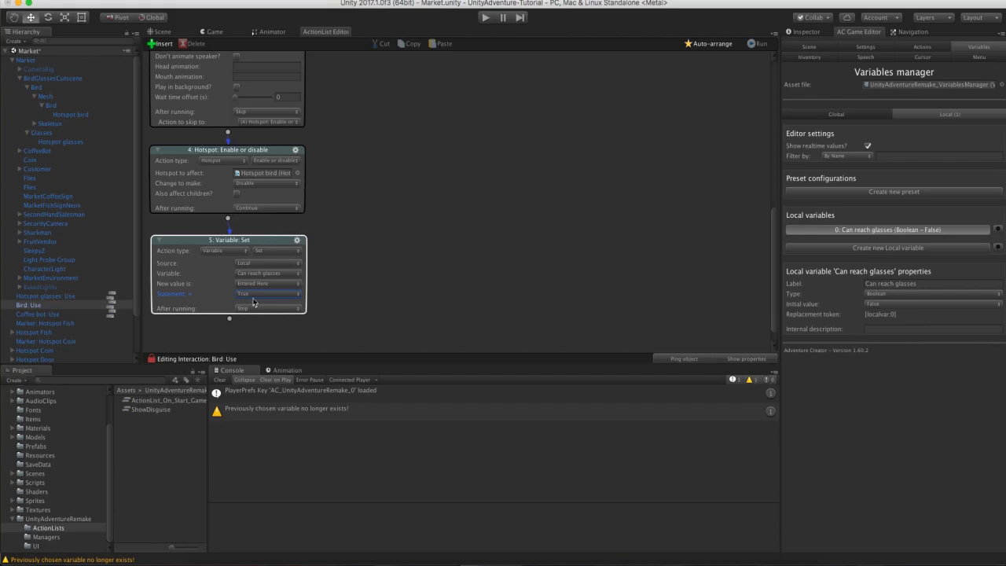
left_click(487, 18)
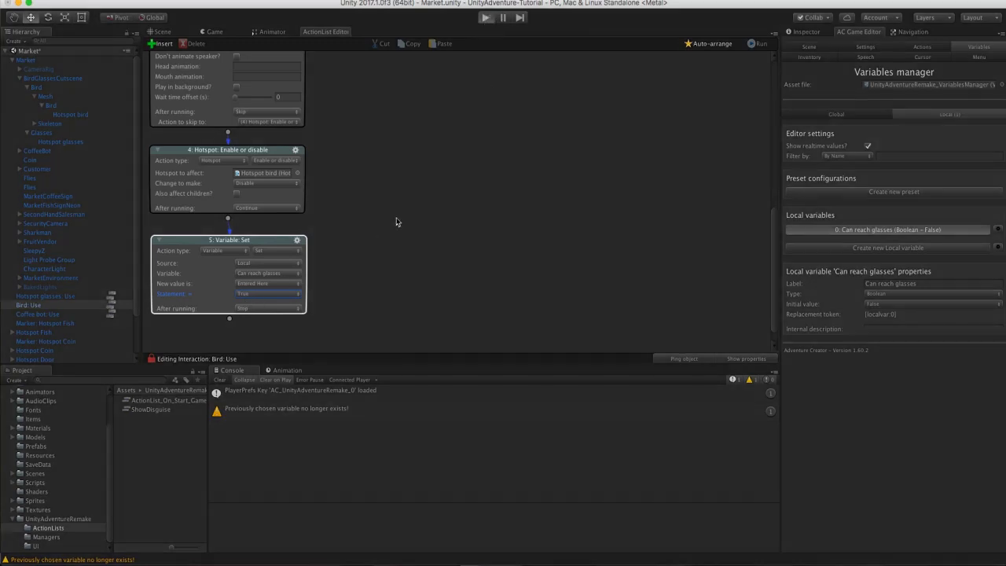
key("super+p")
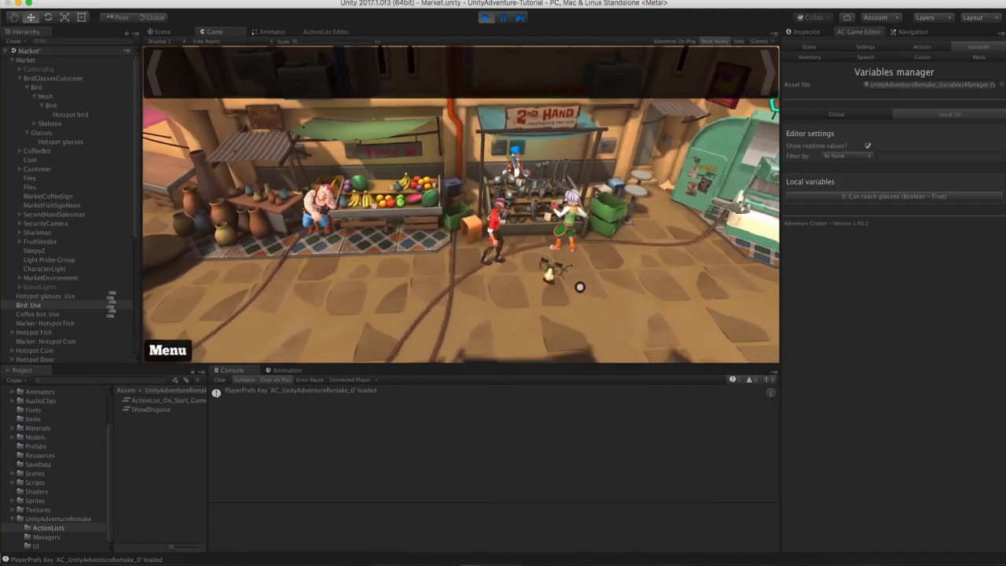
left_click(579, 287)
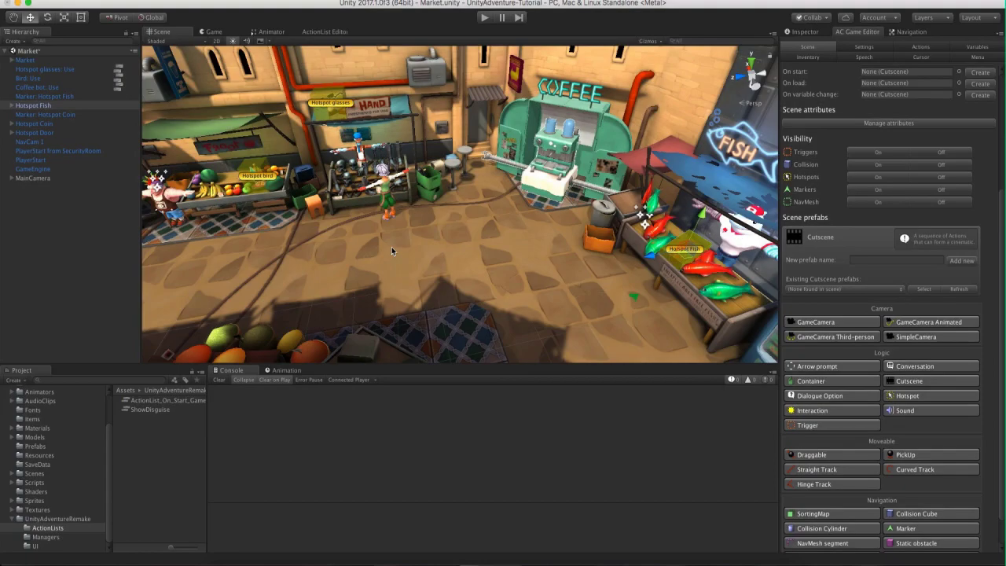
left_click(86, 259)
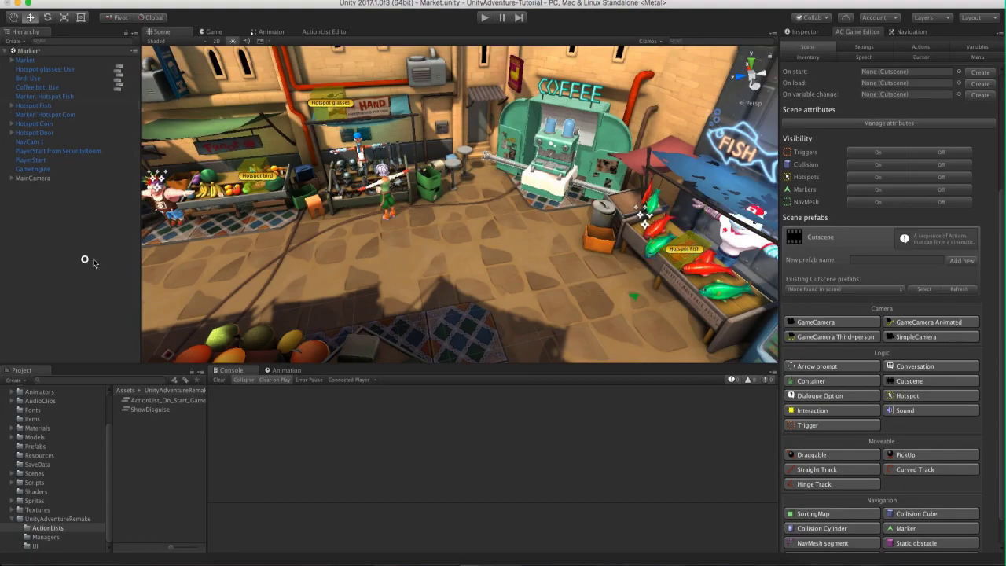
left_click_drag(440, 236, 472, 202, "alt")
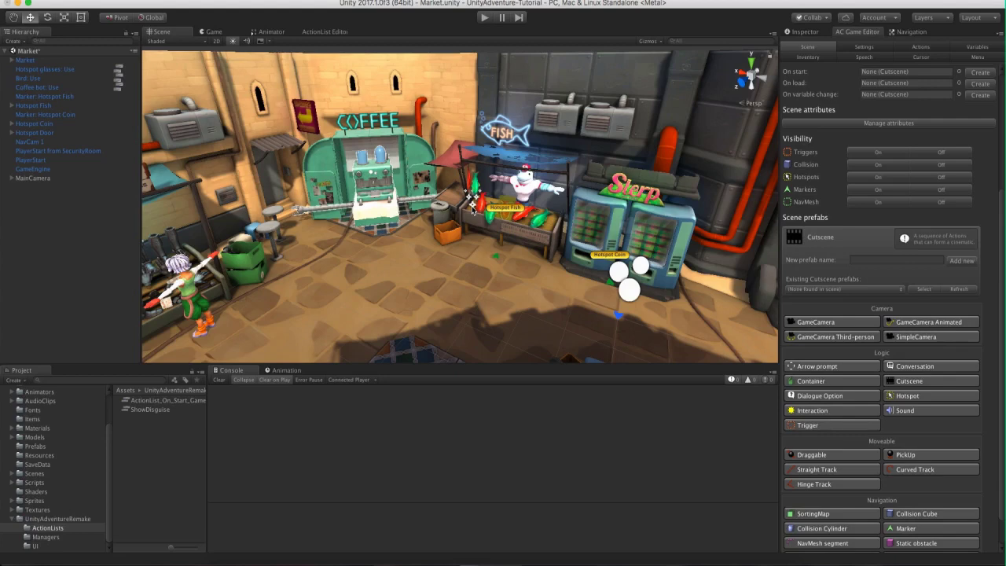
scroll(440, 206, "up", 3)
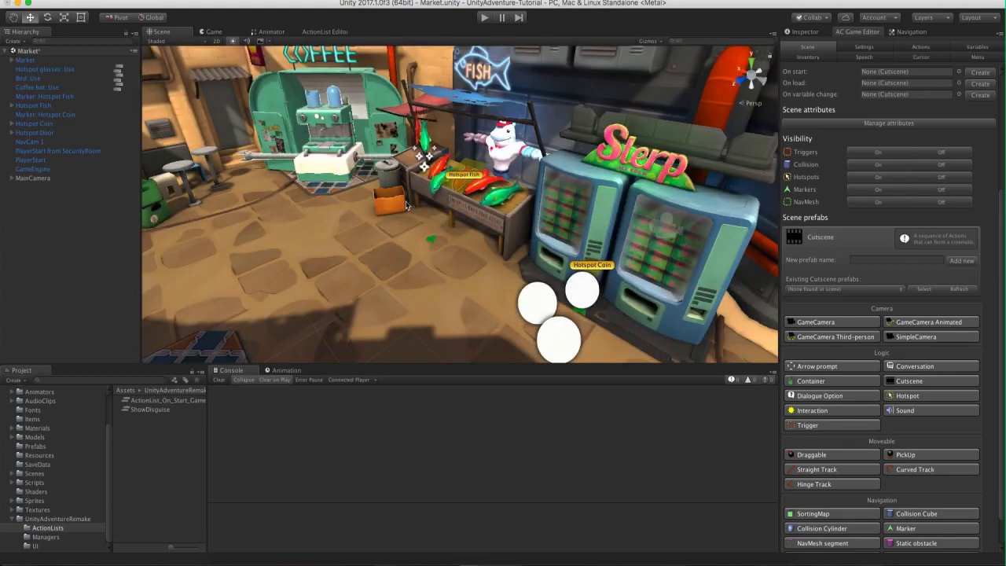
left_click_drag(406, 206, 501, 214, "alt")
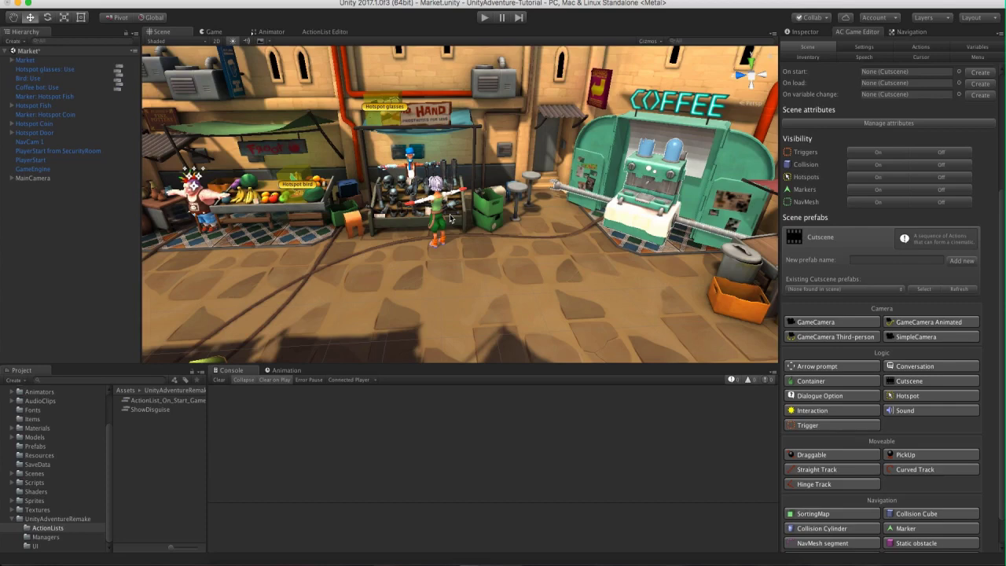
scroll(880, 353, "down", 2)
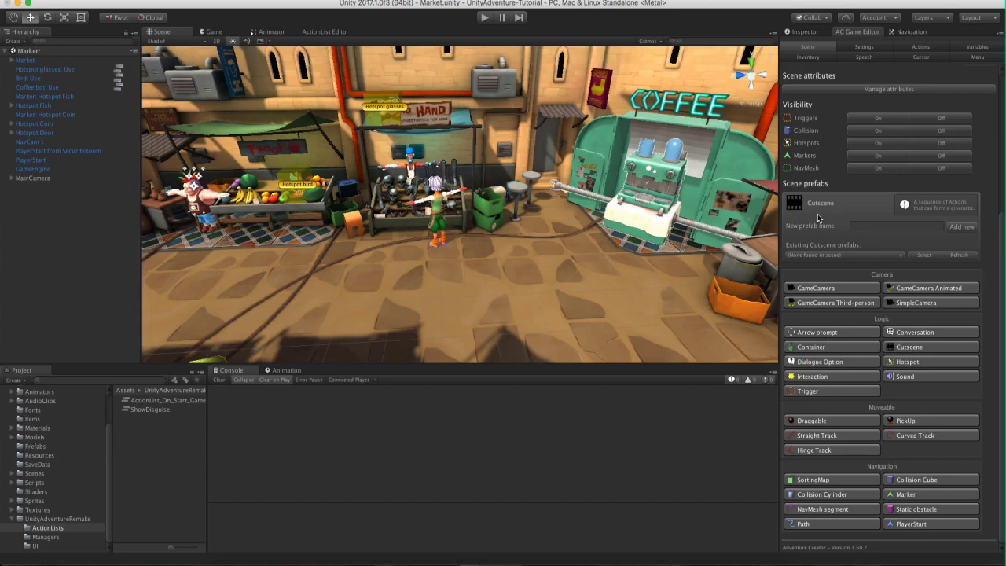
Create an Adventure Creator ActionList asset in the ActionLists folder and name it TriggerPlayerAnim.
right_click(140, 455)
mouse_move(173, 364)
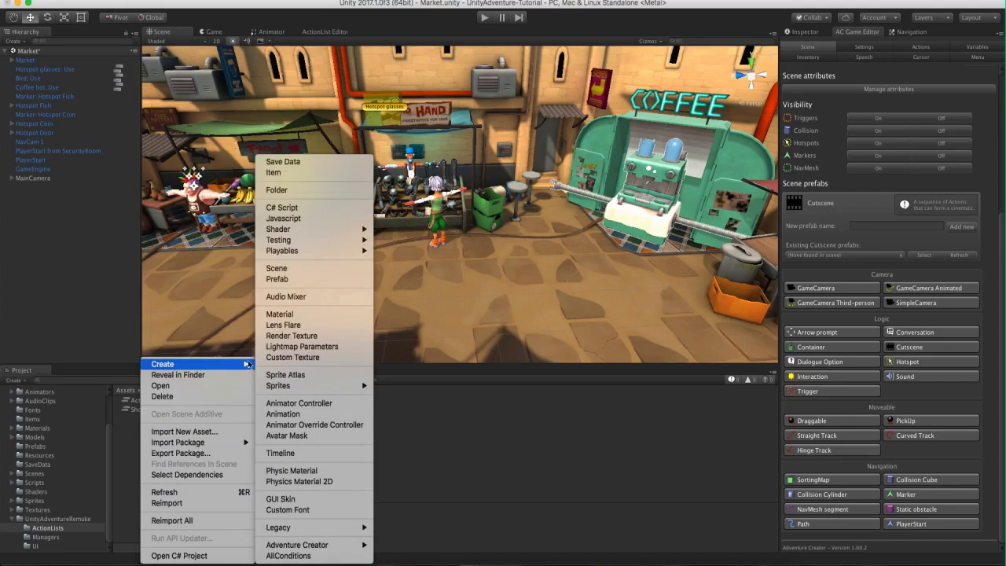
mouse_move(297, 546)
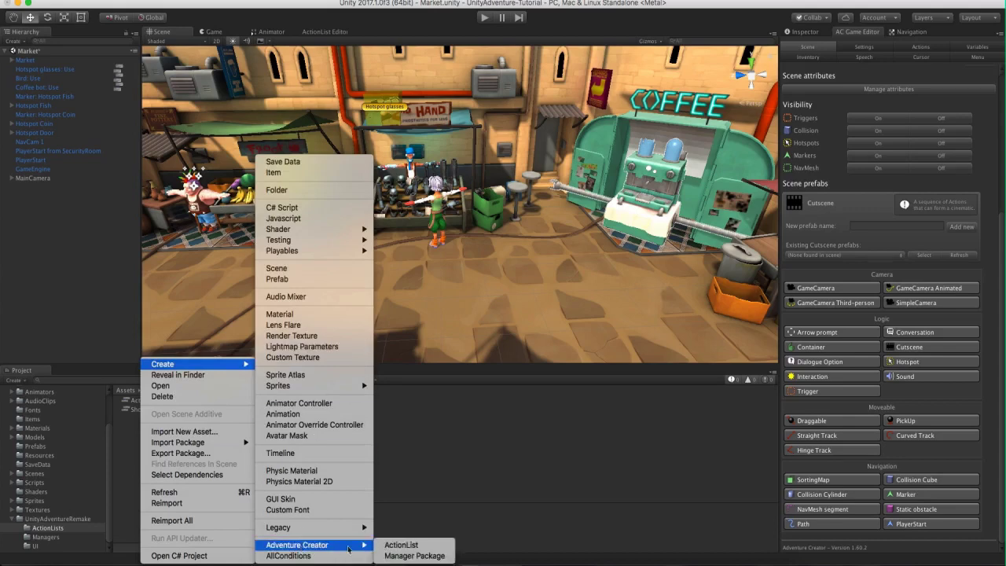
left_click(391, 545)
left_click(161, 409)
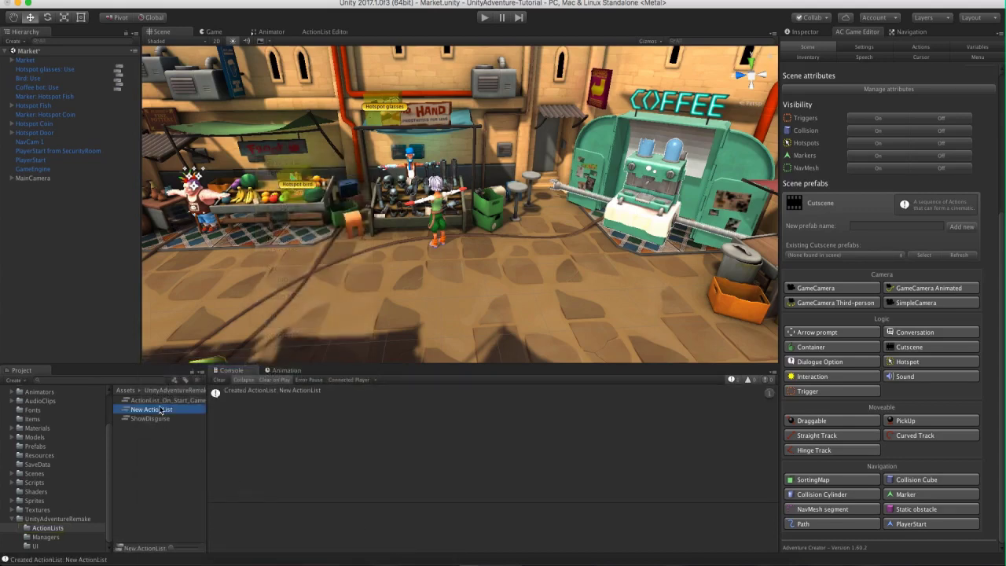
left_click(161, 409)
type("Tri")
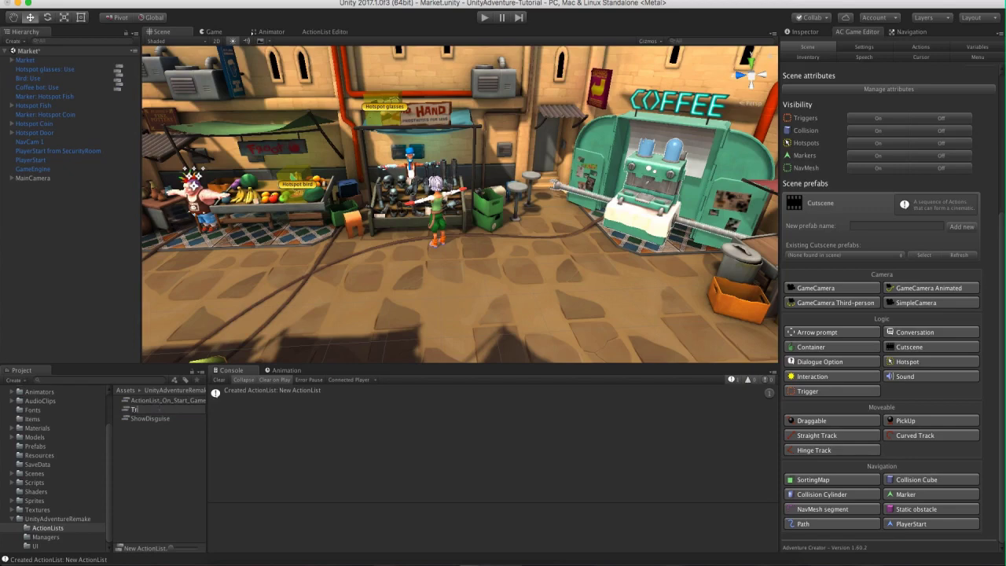
type("ggerPlayerAnim")
key("Return")
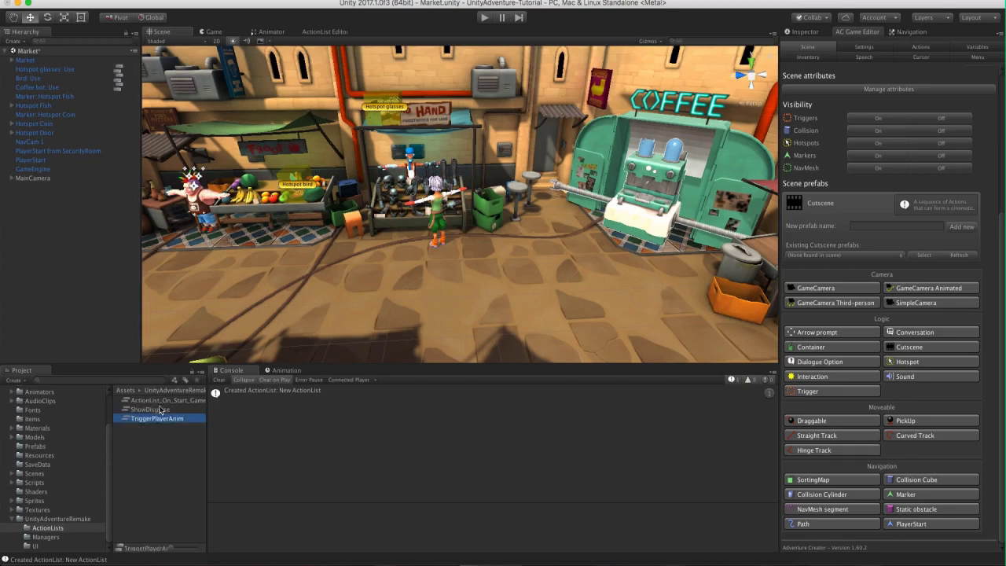
In TriggerPlayerAnim, set the first action to Character: Animate for the player with parameter type Trigger, and connect a following Engine: Wait action.
double_click(154, 421)
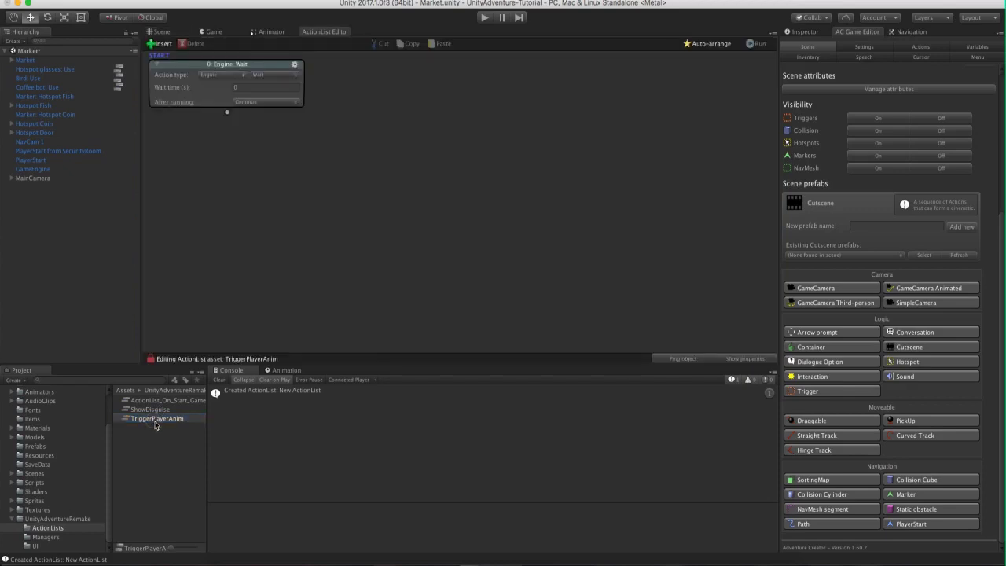
left_click(234, 76)
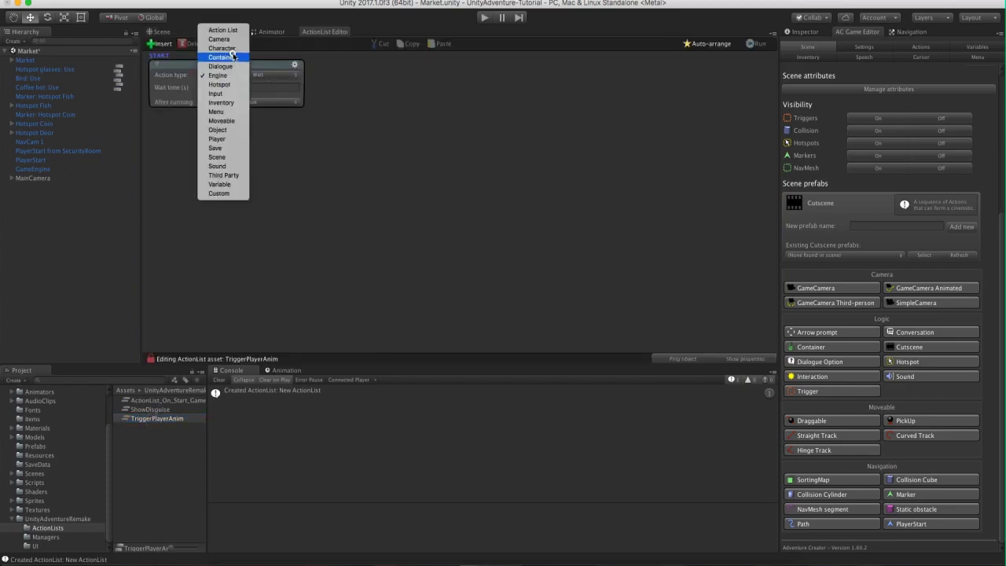
left_click(228, 48)
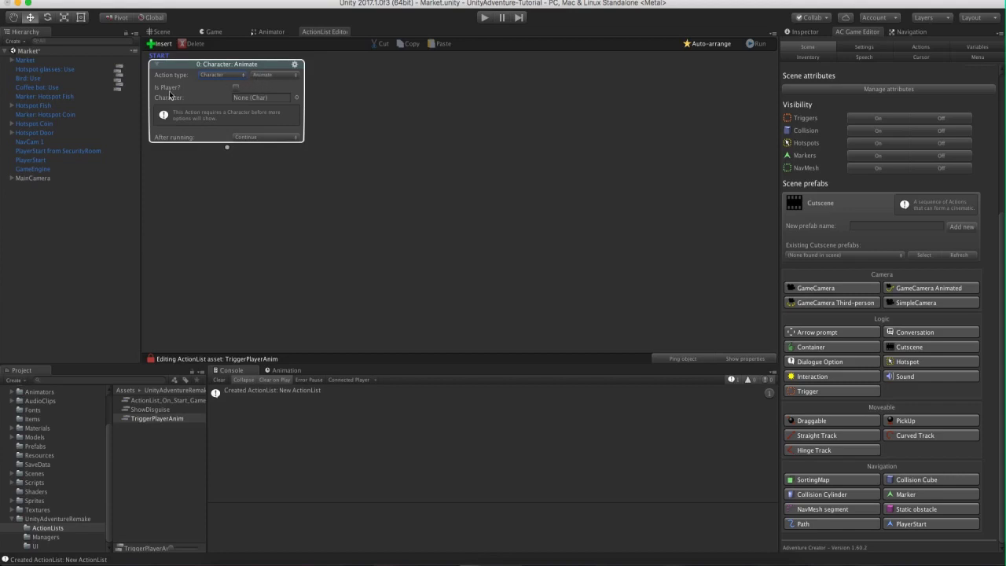
left_click(234, 88)
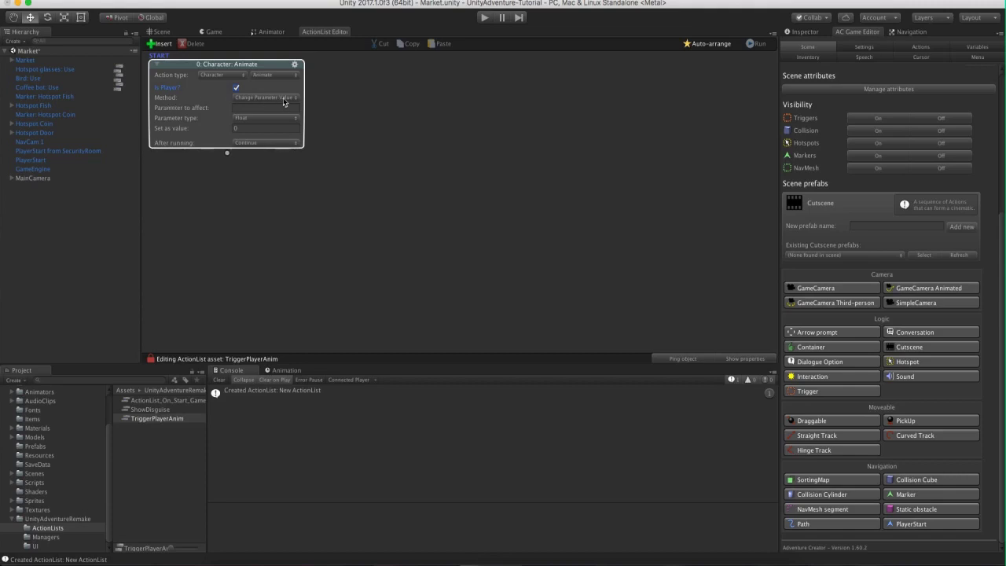
left_click(248, 118)
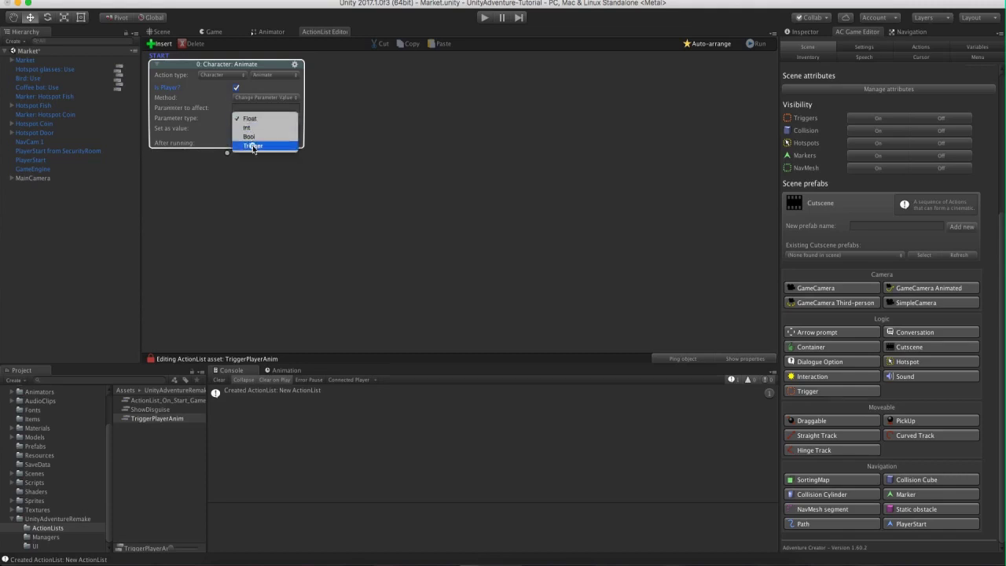
left_click(253, 146)
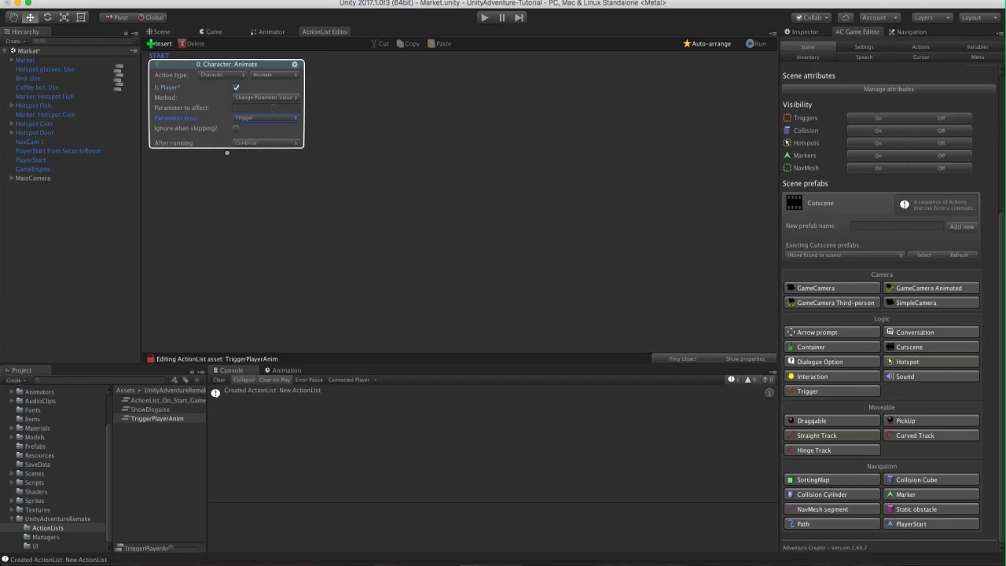
left_click(217, 217)
left_click_drag(227, 152, 230, 176)
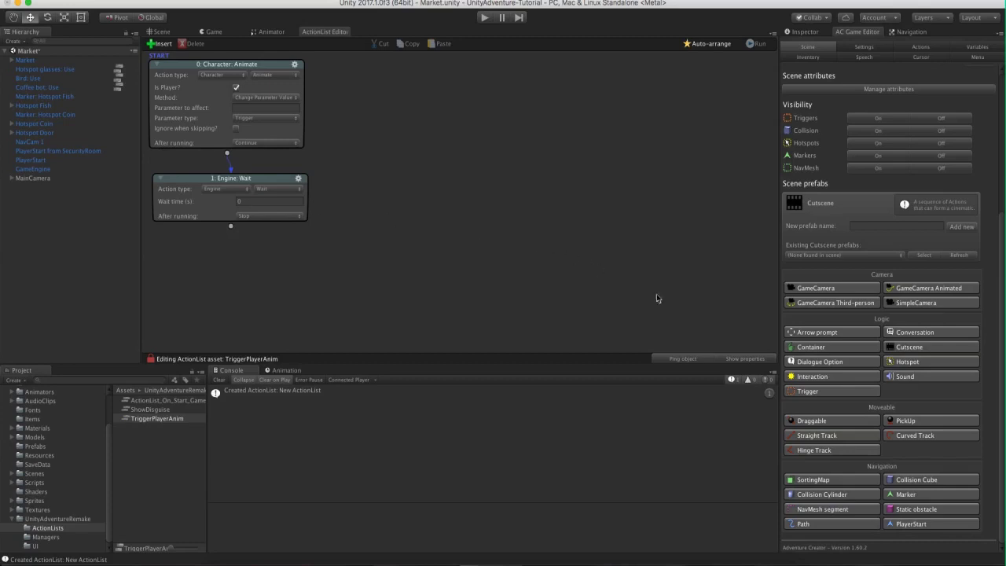
Enable parameters in the TriggerPlayerAnim asset properties and create two new parameters.
left_click(734, 360)
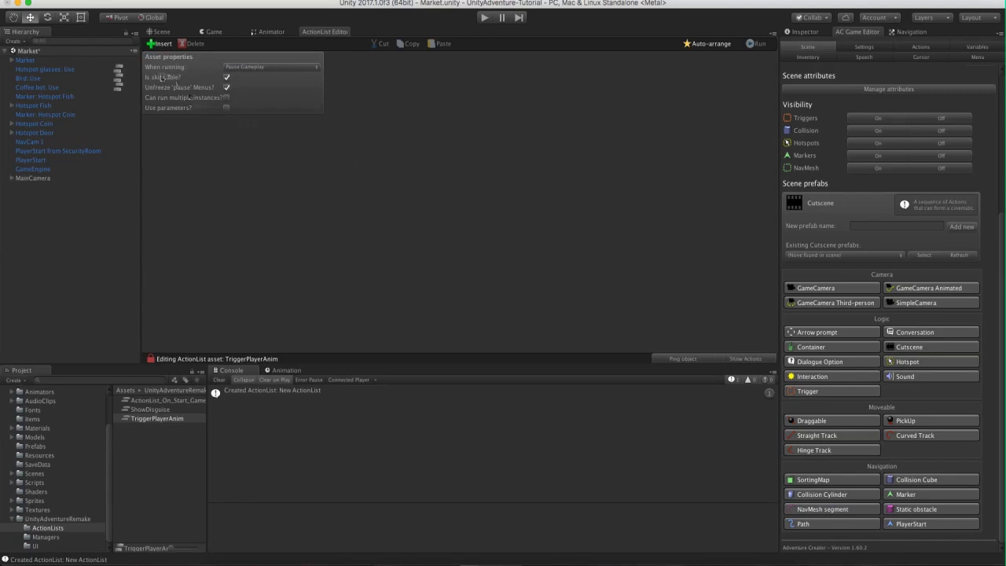
left_click(798, 35)
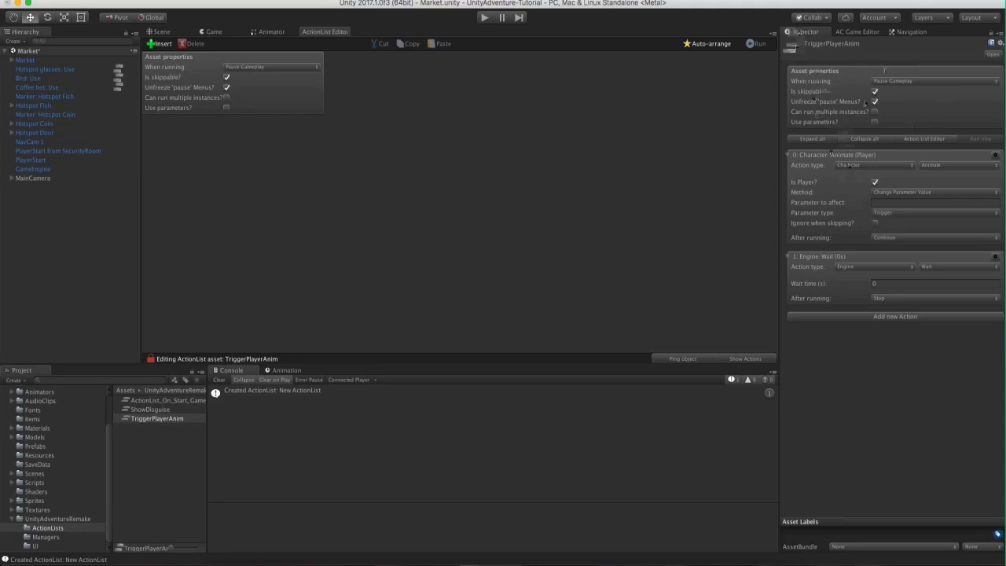
left_click(226, 108)
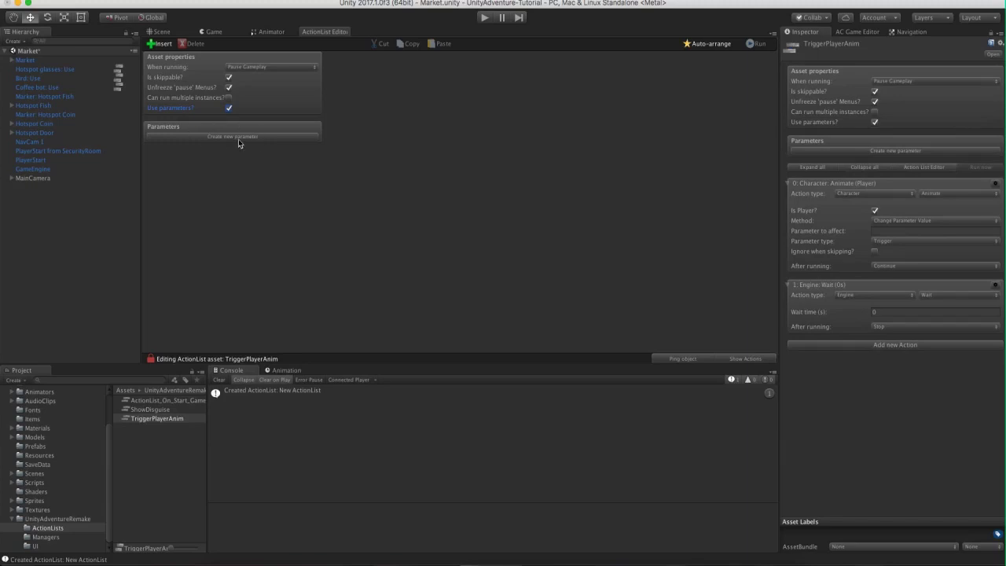
left_click(243, 138)
left_click(244, 153)
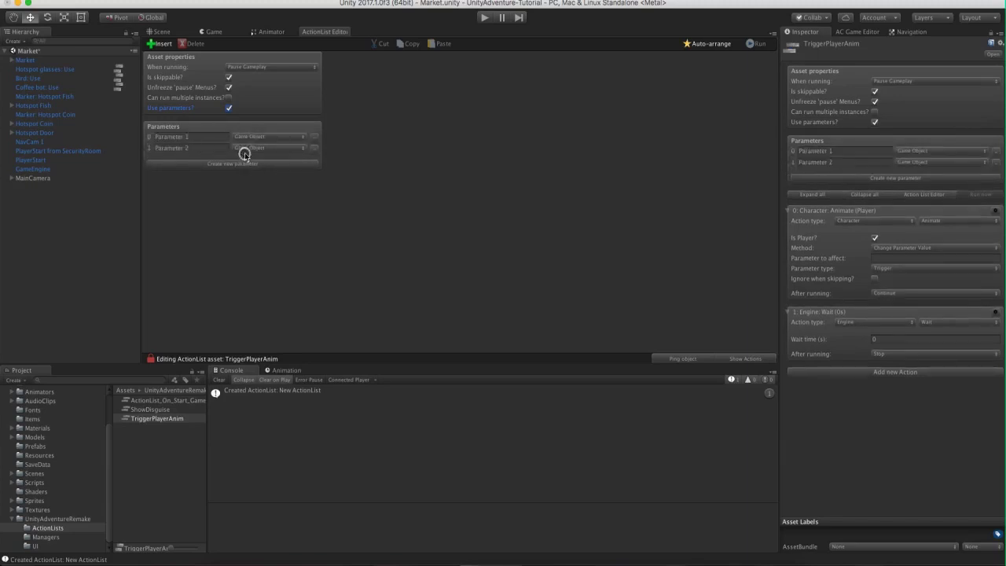
Rename the first ActionList parameter to "Trigger parameter" and set its type to String.
left_click(188, 136)
type("Trigger parameter")
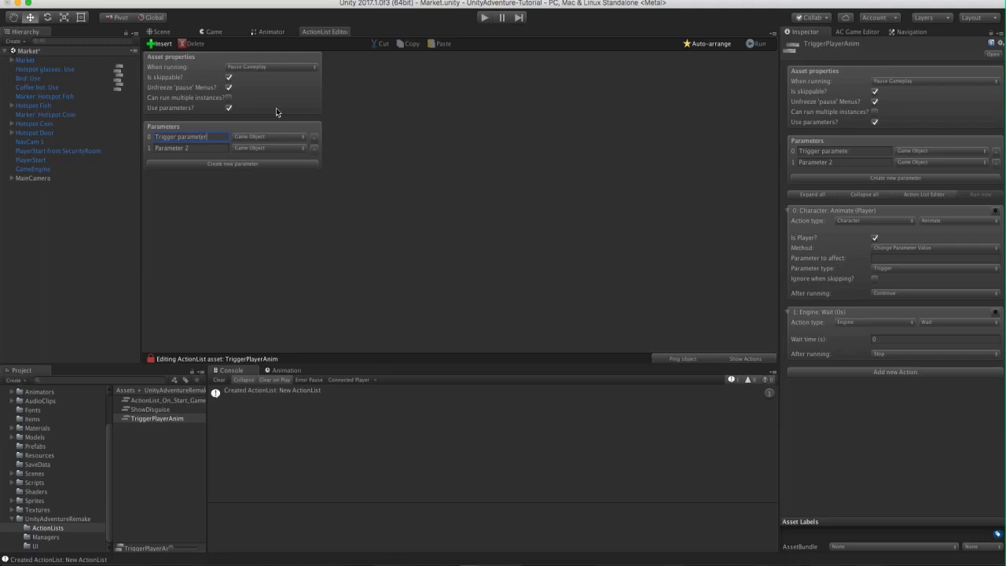
left_click(267, 137)
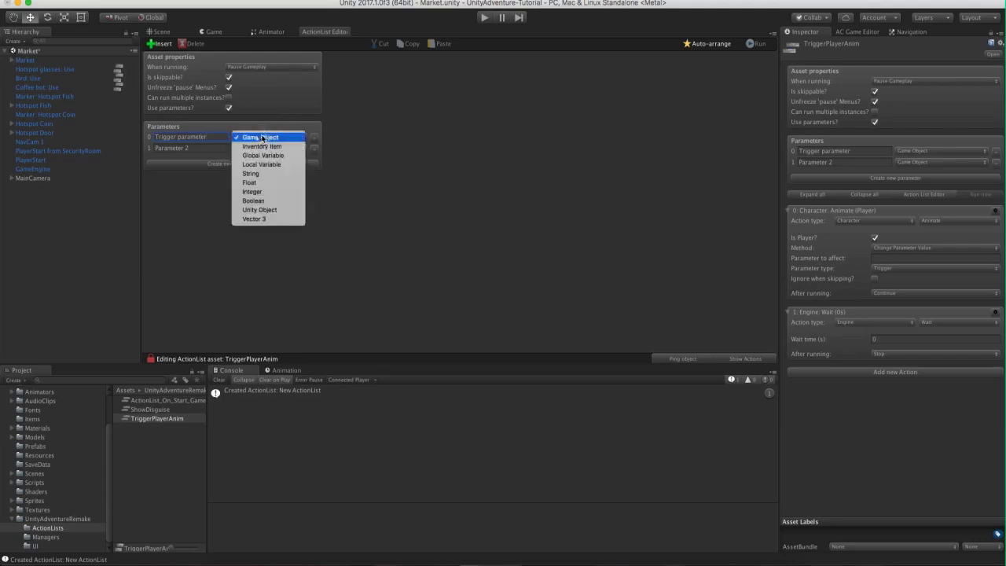
left_click(258, 172)
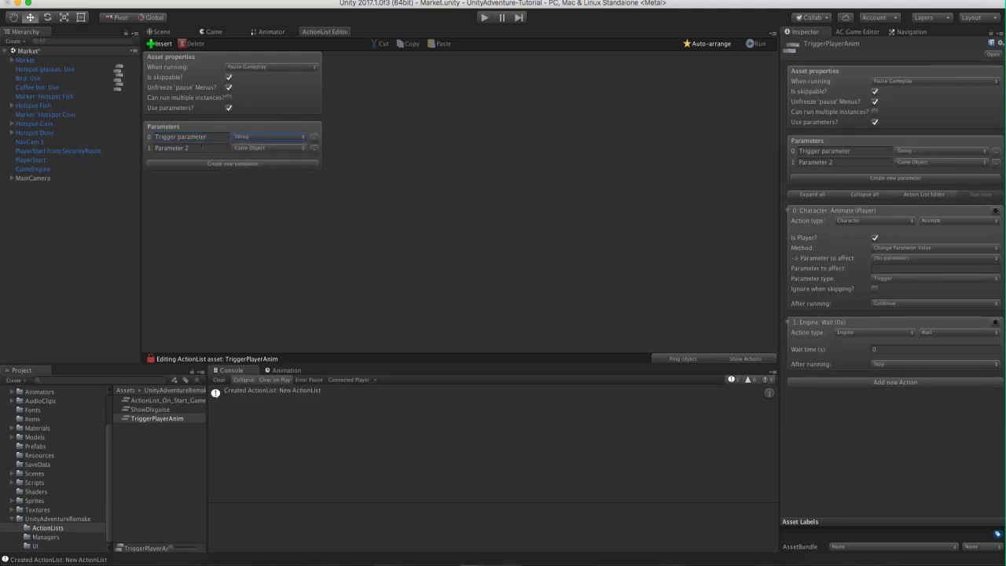
Rename the second ActionList parameter to "Time to wait" and set its type to Float.
left_click(202, 148)
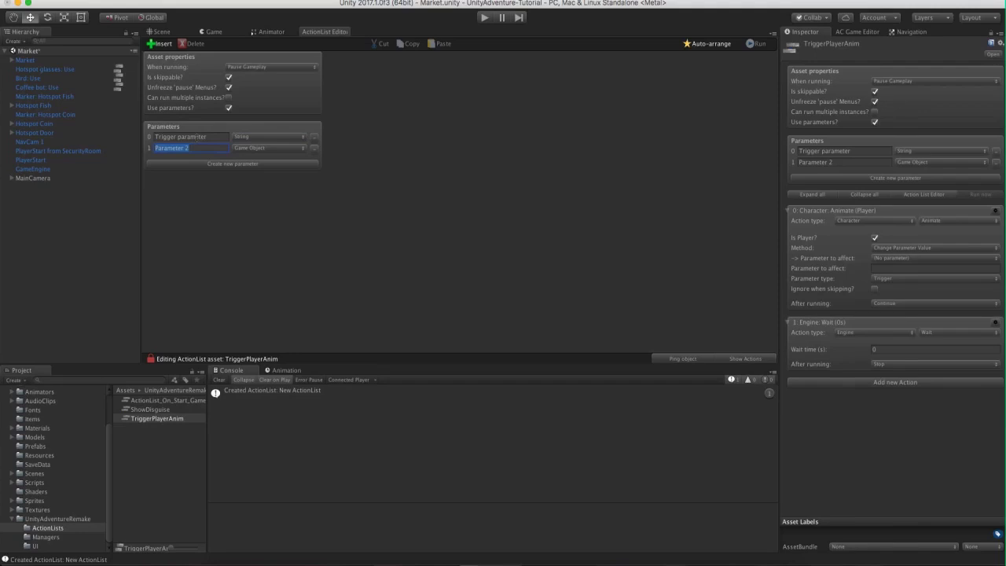
type("Time to wait")
left_click(240, 147)
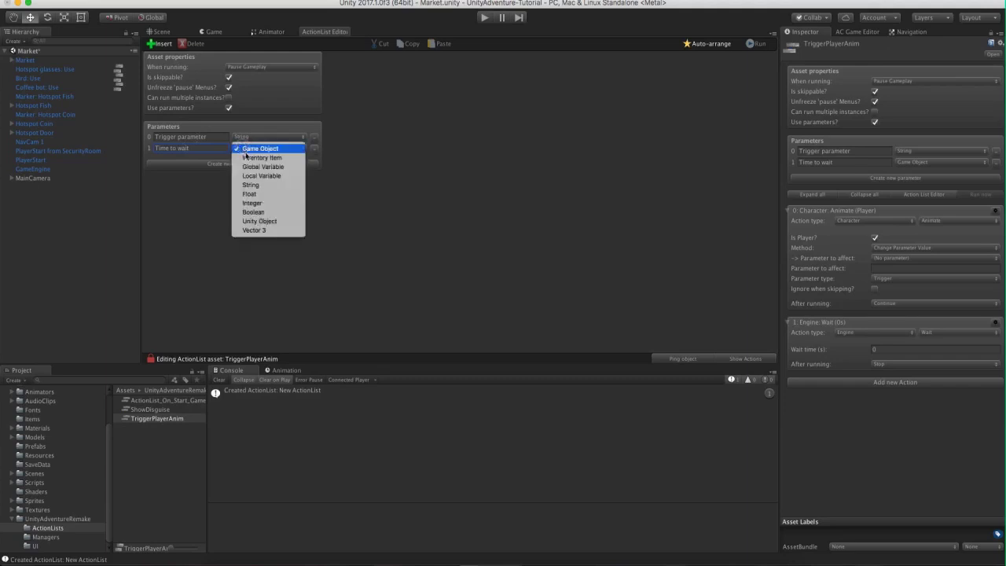
left_click(245, 195)
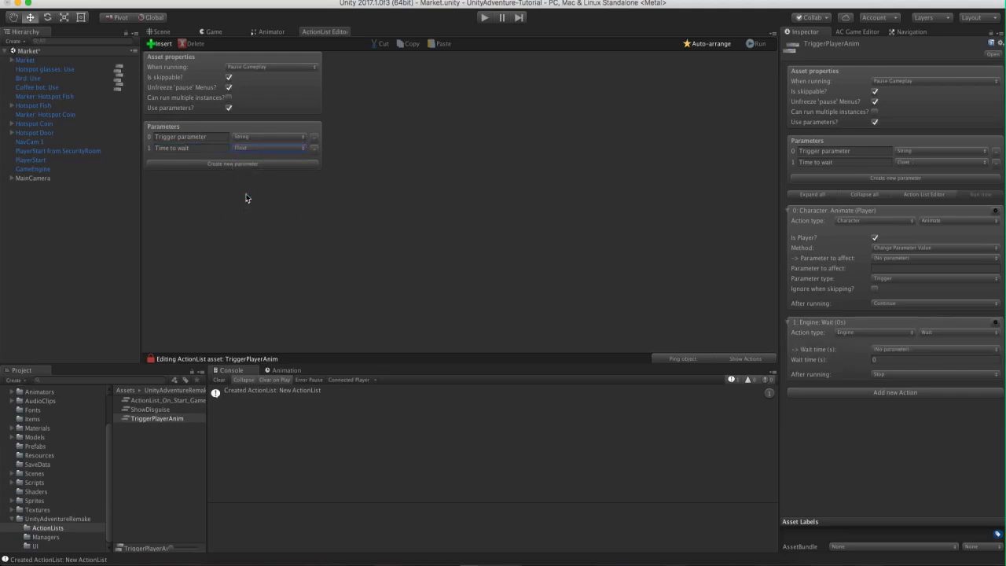
Move the Engine: Wait node slightly down and assign (0) Trigger parameter as the Character: Animate action's parameter to affect.
left_click(750, 360)
left_click(218, 180)
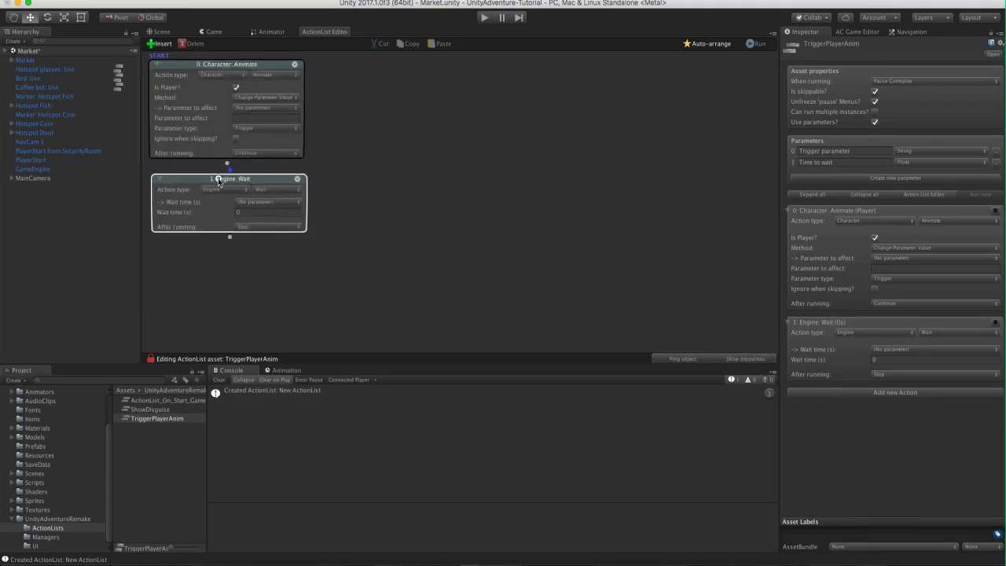
left_click_drag(218, 180, 223, 186)
left_click(326, 103)
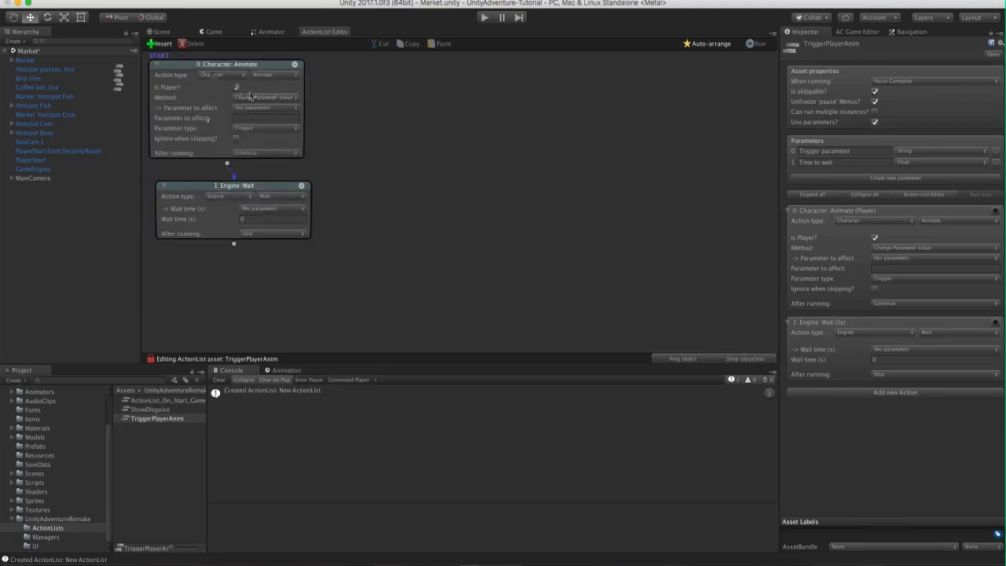
left_click(193, 117)
left_click(253, 109)
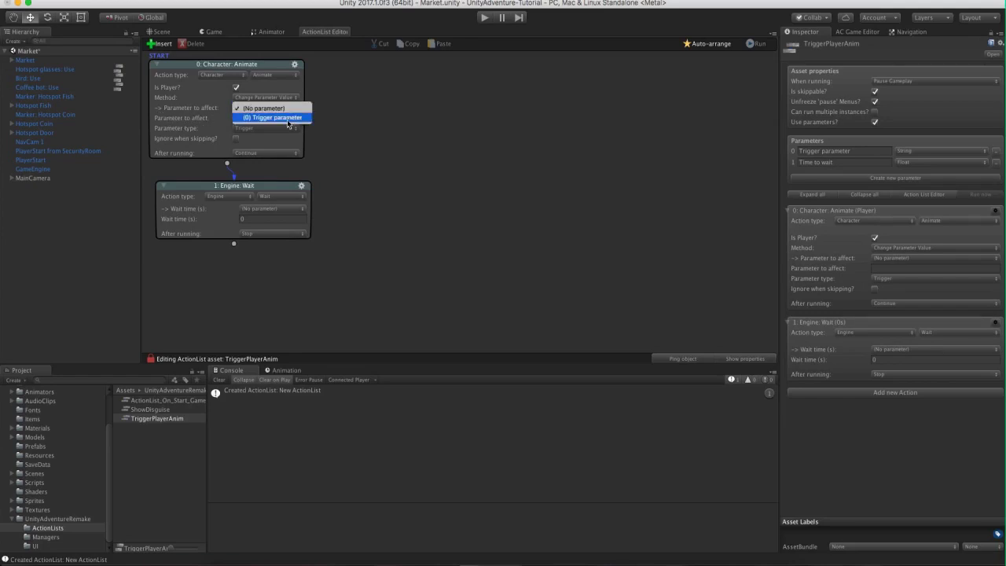
left_click(286, 118)
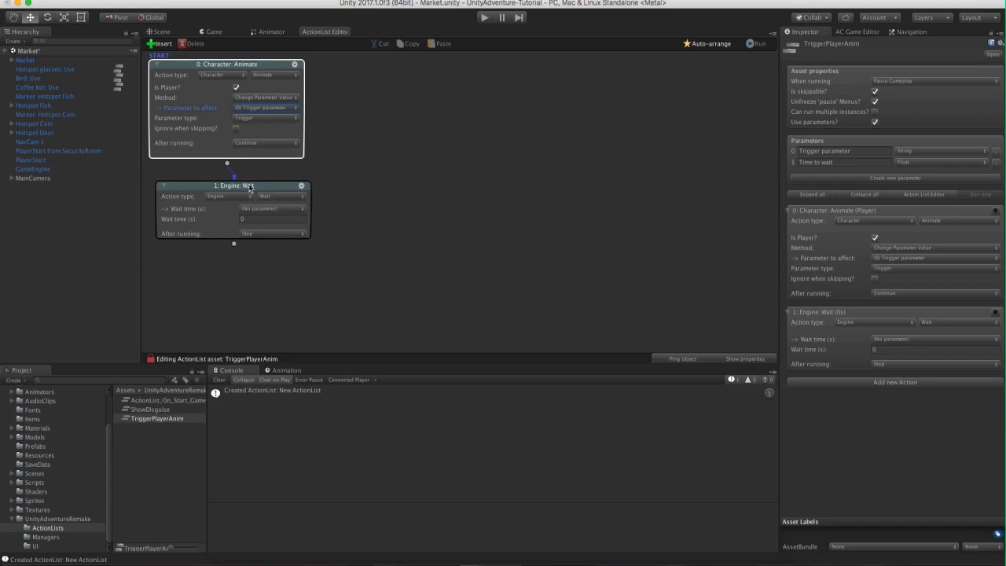
Align the Engine: Wait node beneath the Character: Animate node and assign (1) Time to wait as its wait time parameter.
left_click_drag(251, 189, 242, 184)
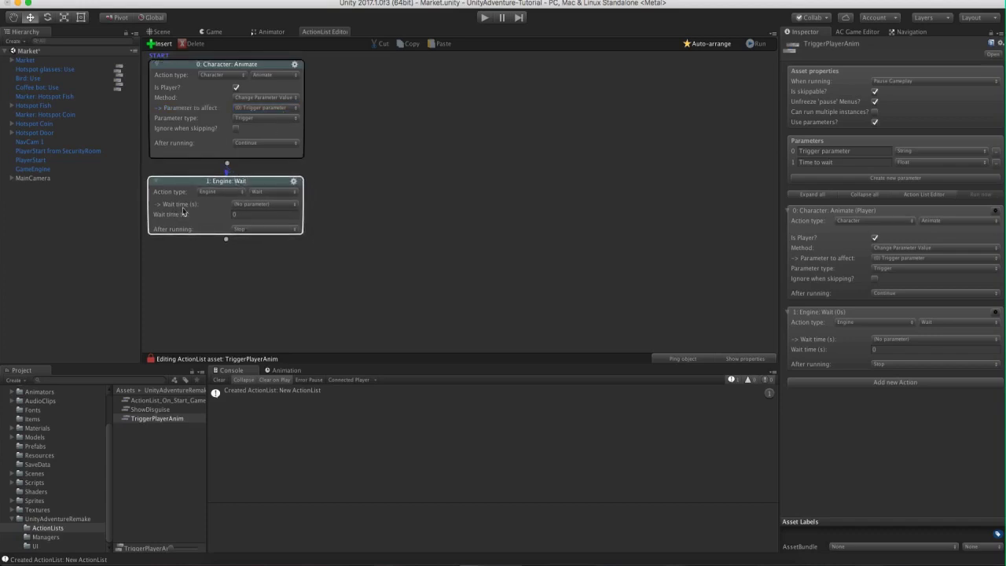
left_click(248, 205)
left_click(251, 213)
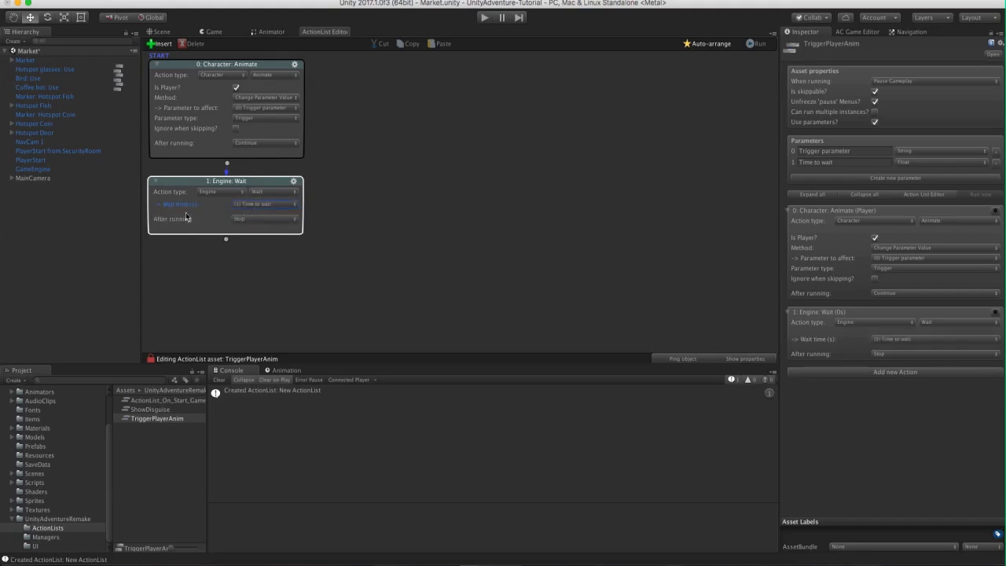
left_click(217, 263)
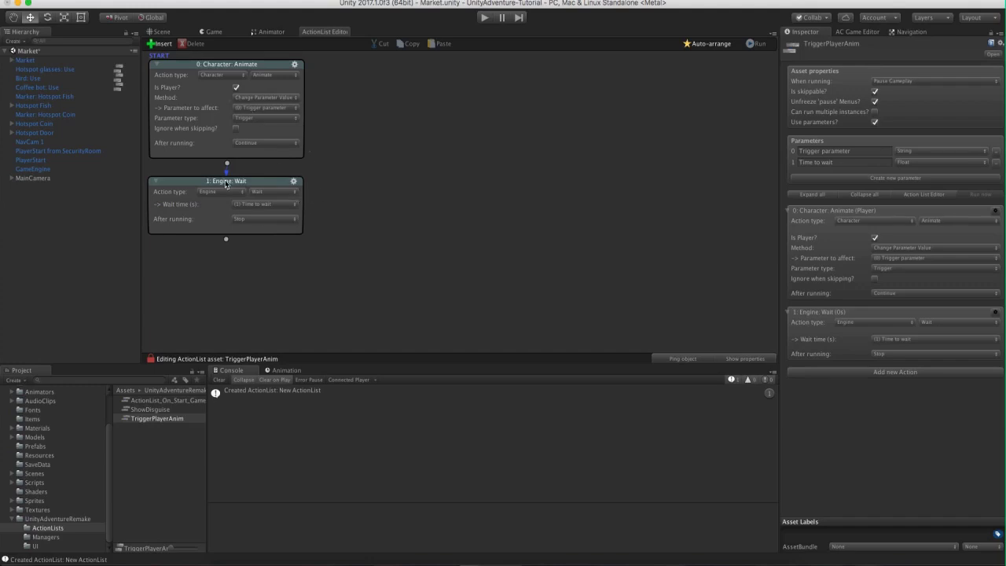
left_click(739, 358)
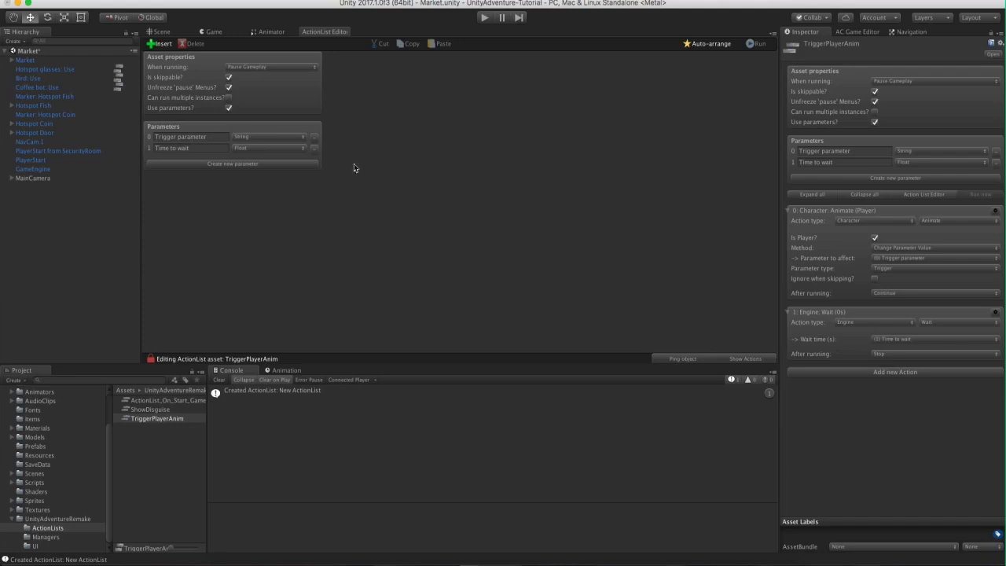
left_click(729, 356)
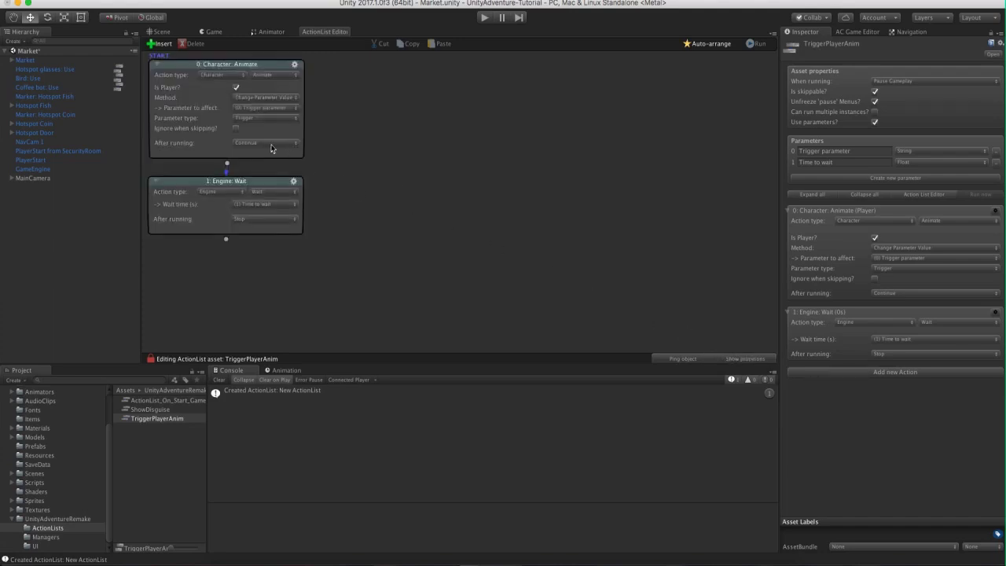
Open the Coin: Use interaction of Hotspot Coin in the ActionList Editor.
left_click(159, 31)
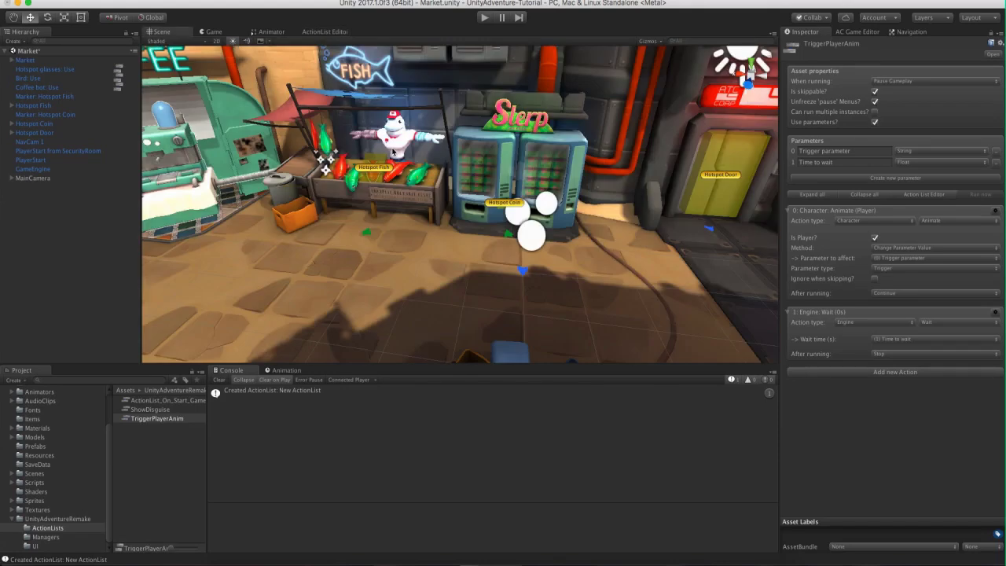
left_click(496, 206)
left_click(920, 326)
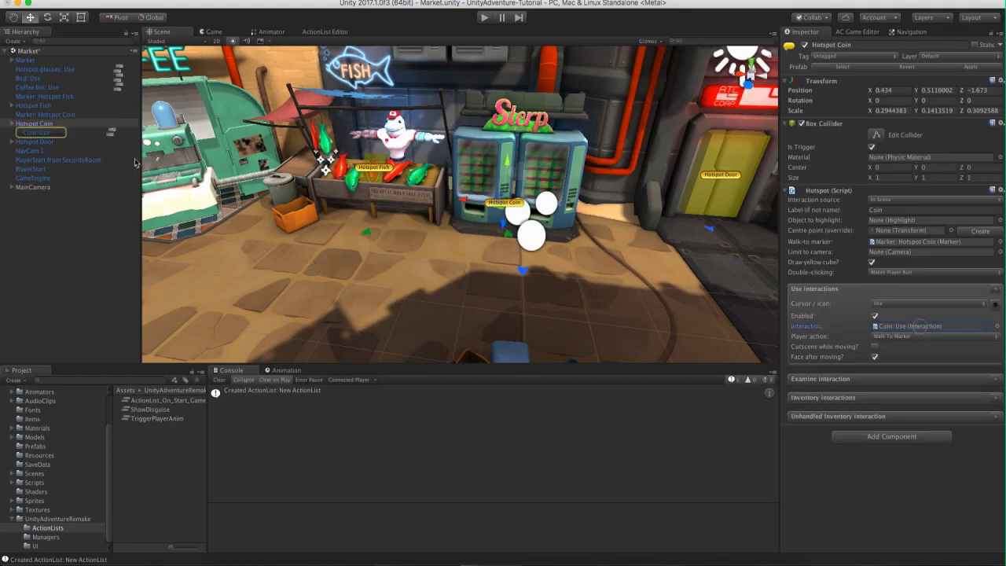
left_click(48, 139)
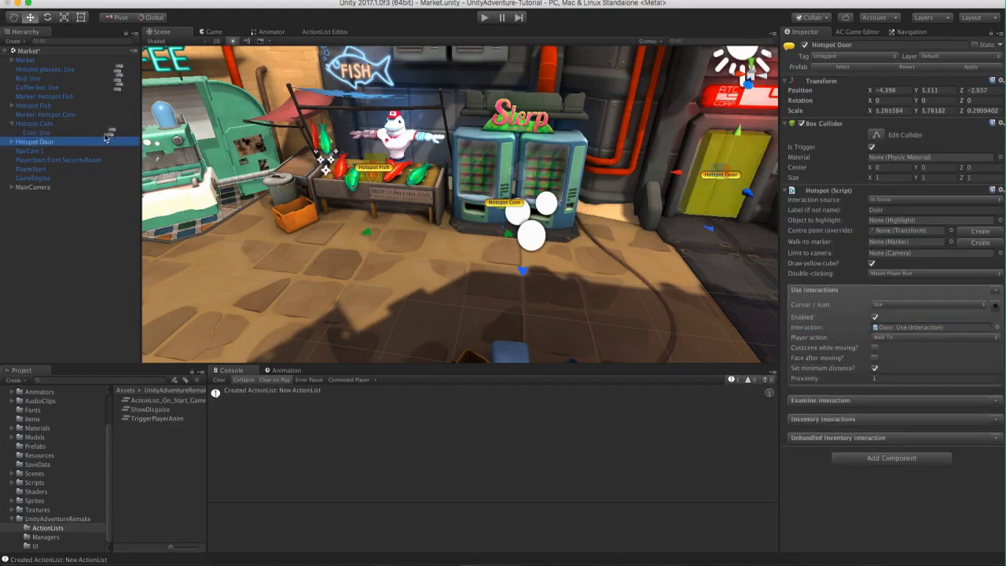
left_click(110, 132)
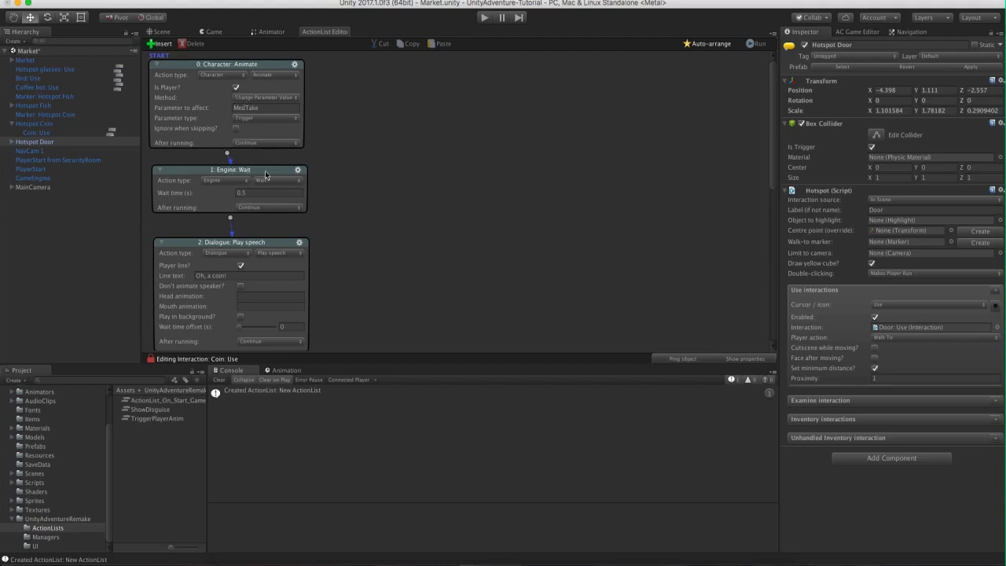
Add a new action beside the existing Coin: Use actions and set its type to ActionList: Run.
right_click(356, 102)
left_click(360, 104)
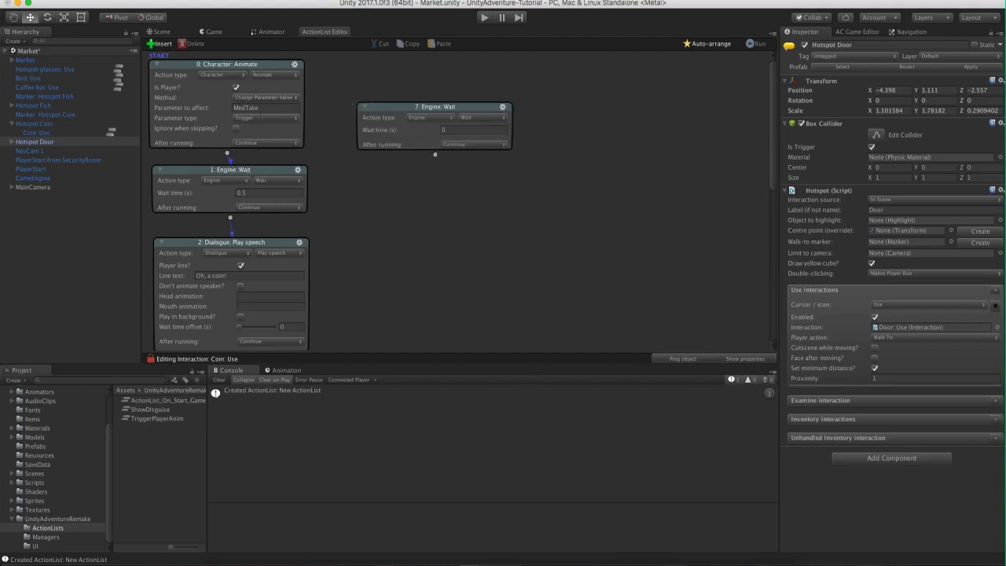
mouse_move(358, 113)
left_mouse_down()
mouse_move(322, 110)
mouse_move(340, 110)
left_mouse_up()
left_click(410, 114)
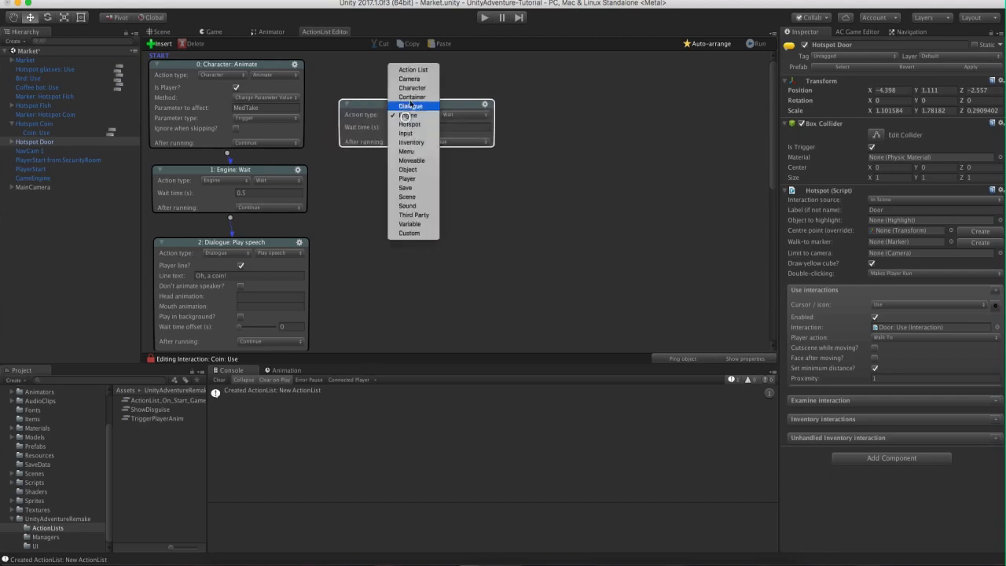
left_click(409, 70)
left_click(452, 114)
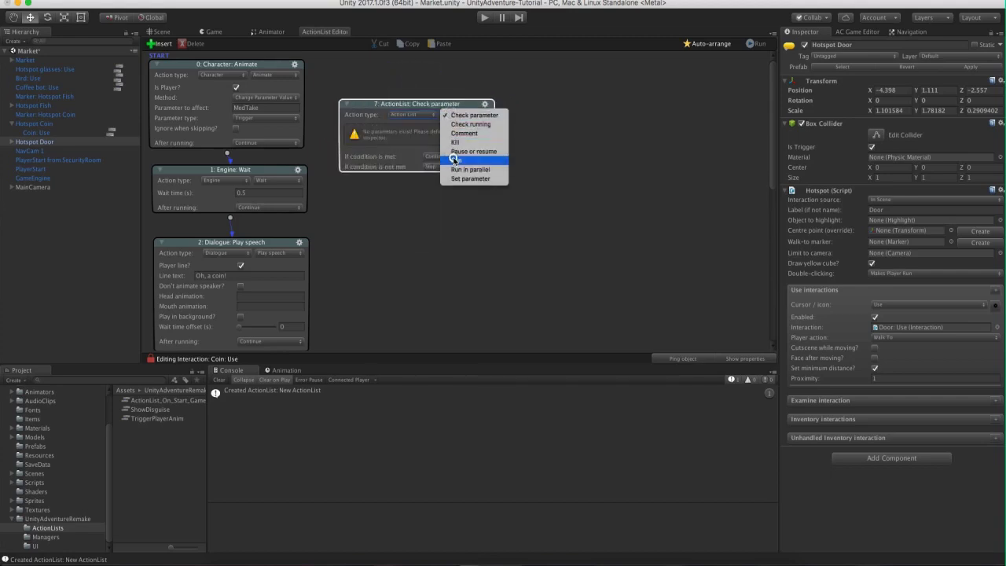
left_click(455, 155)
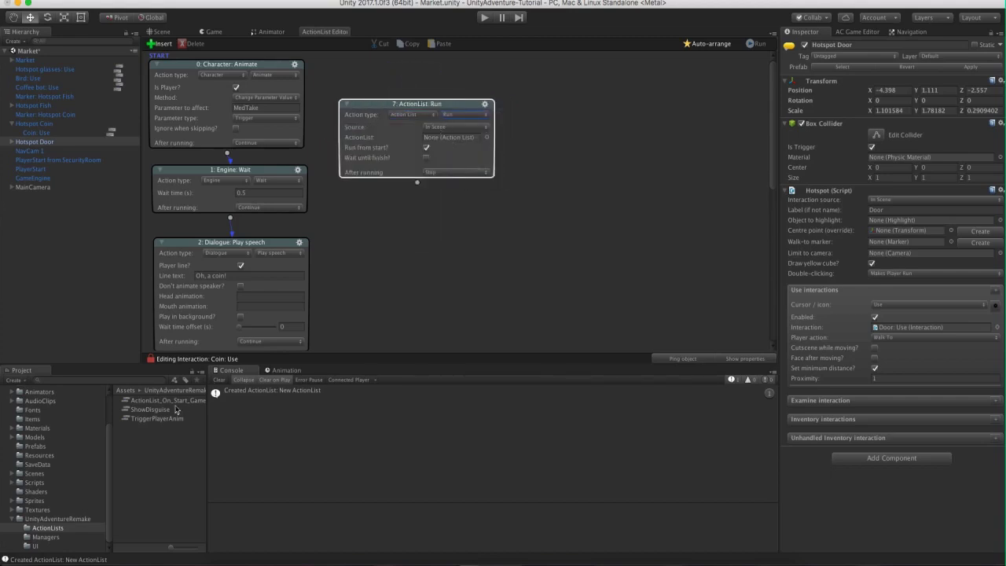
Set the ActionList: Run action's source to Asset File and assign the TriggerPlayerAnim asset.
left_click(442, 128)
left_click(442, 137)
left_click_drag(167, 418, 444, 140)
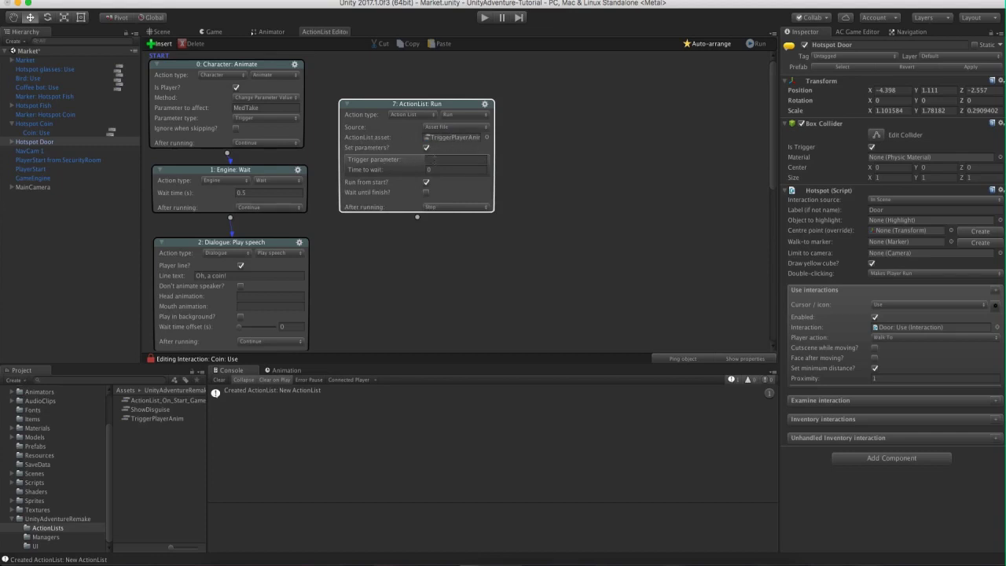
Set the Run action's Time to wait to 0.5 and Trigger parameter to MedTake, and enable Wait until finish.
left_click(440, 170)
left_click(437, 158)
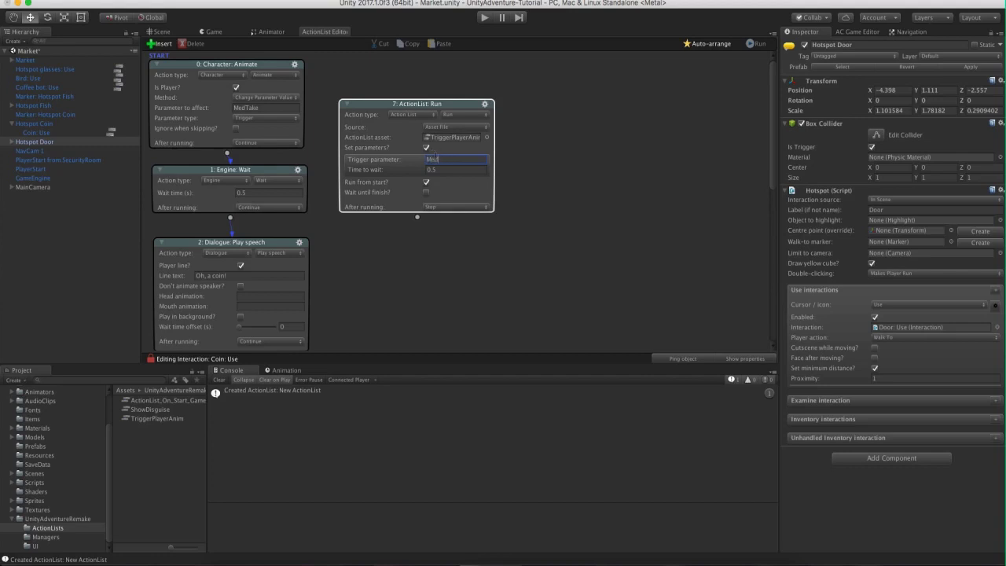
type("MedTake")
key("Return")
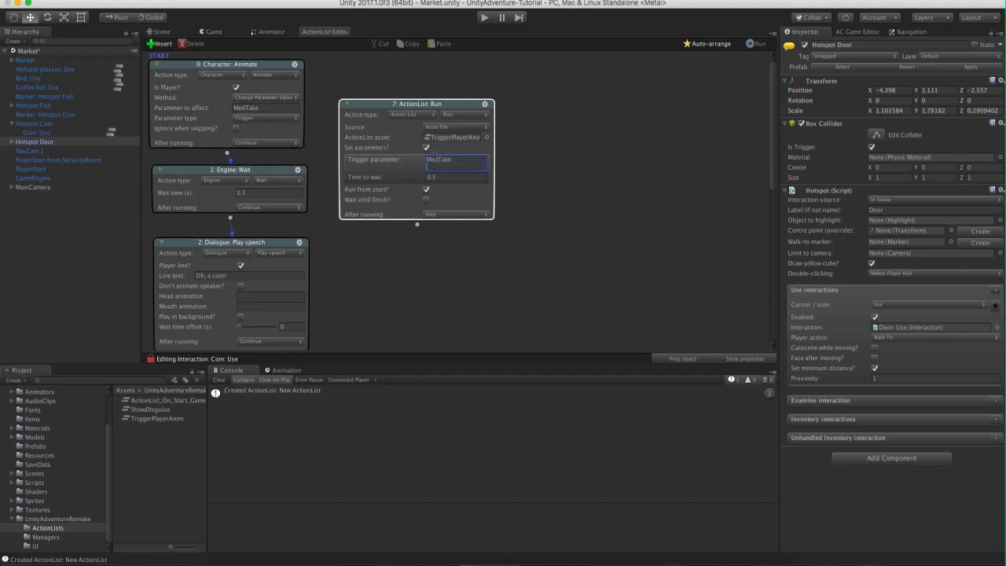
key("BackSpace")
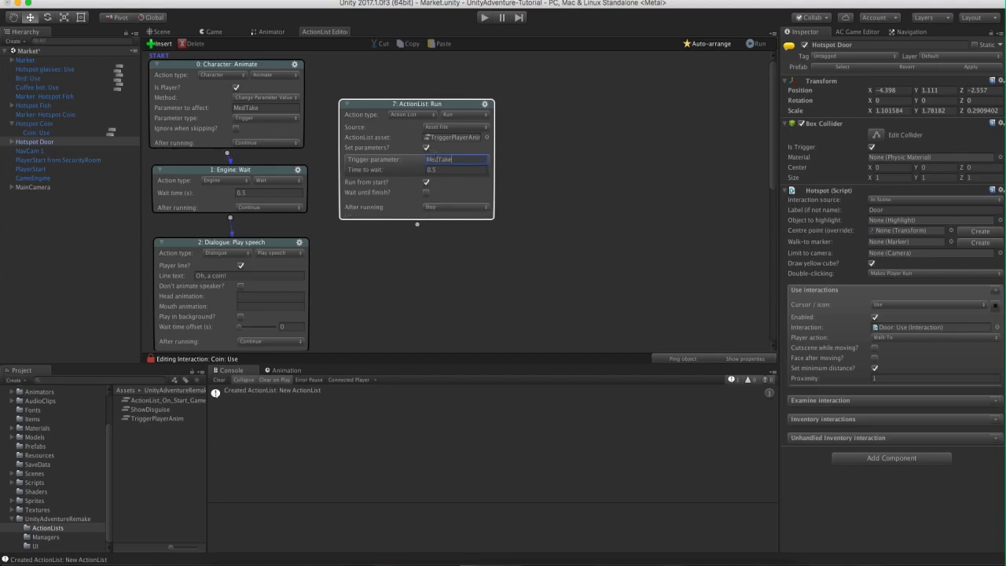
left_click(425, 192)
left_click(529, 156)
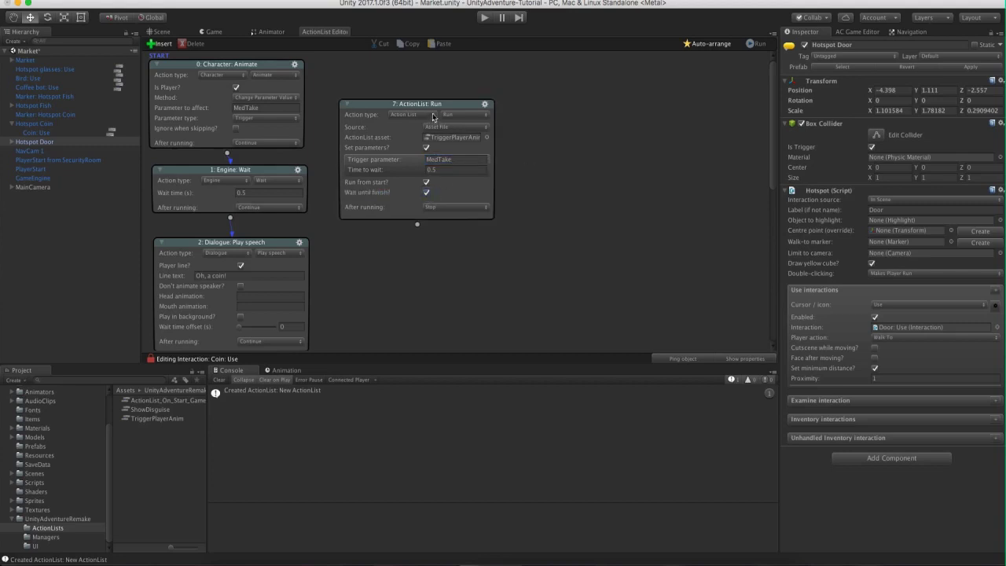
Move the ActionList: Run action to the front of Coin: Use and connect it to the Dialogue: Play speech action.
left_click_drag(434, 103, 432, 93)
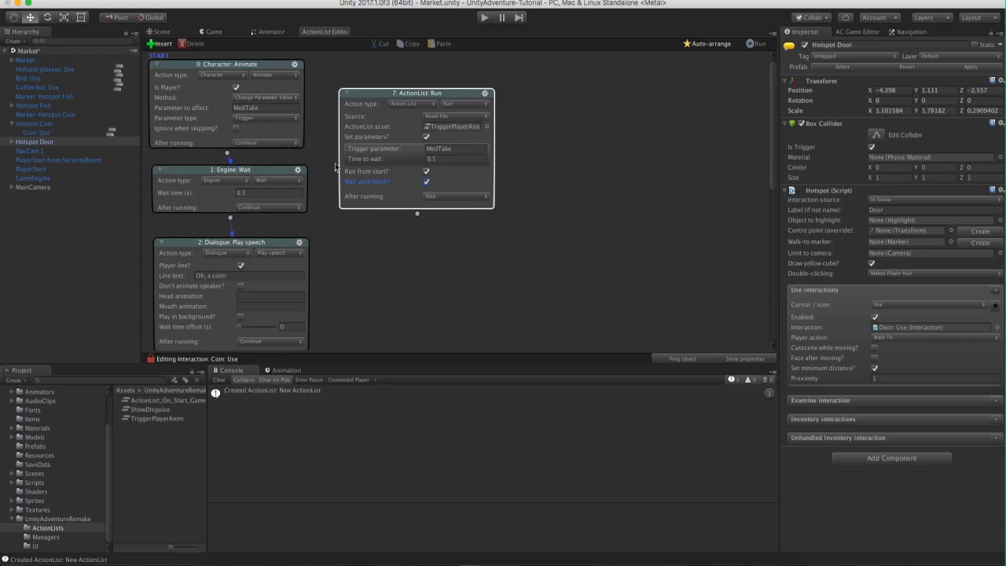
left_click(484, 94)
left_click(503, 156)
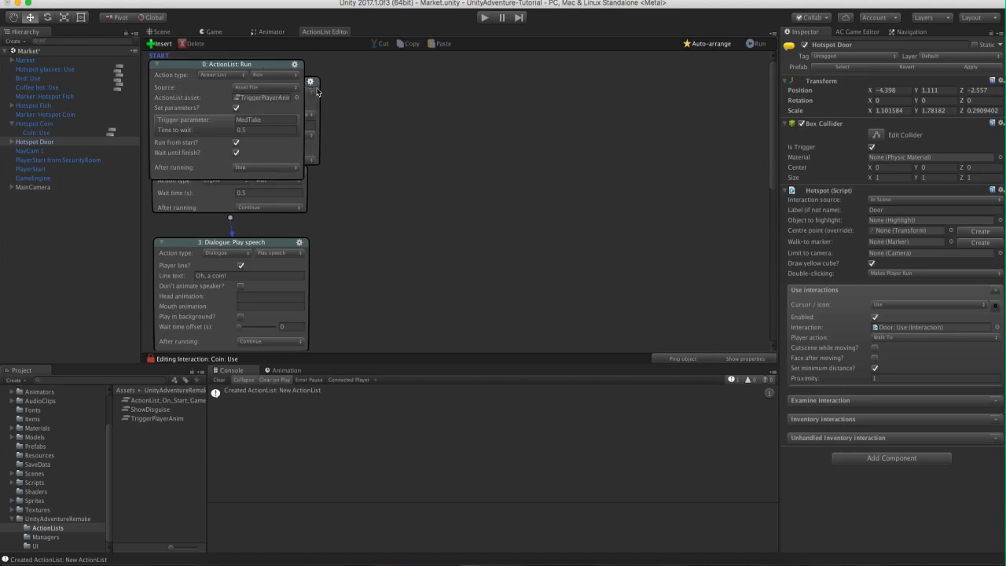
left_click_drag(305, 85, 475, 137)
left_click_drag(300, 207, 445, 254)
left_click_drag(226, 187, 232, 243)
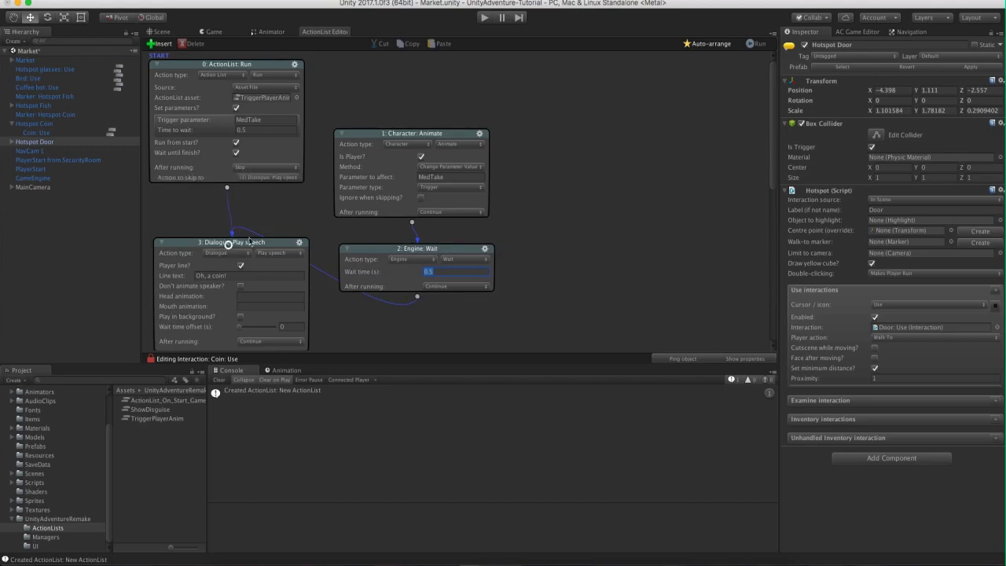
Delete the old Character: Animate and Engine: Wait actions from Coin: Use and move the Play speech node up beneath ActionList: Run.
left_click_drag(417, 297, 555, 226)
left_click_drag(523, 148, 407, 279)
left_click(191, 44)
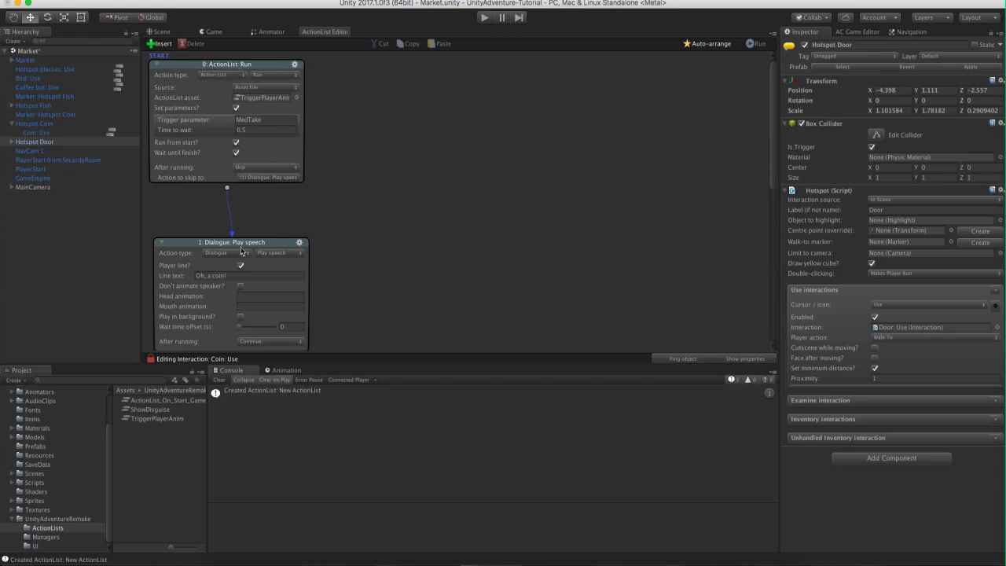
left_click_drag(242, 249, 235, 223)
scroll(384, 139, "down", 3)
scroll(384, 139, "up", 3)
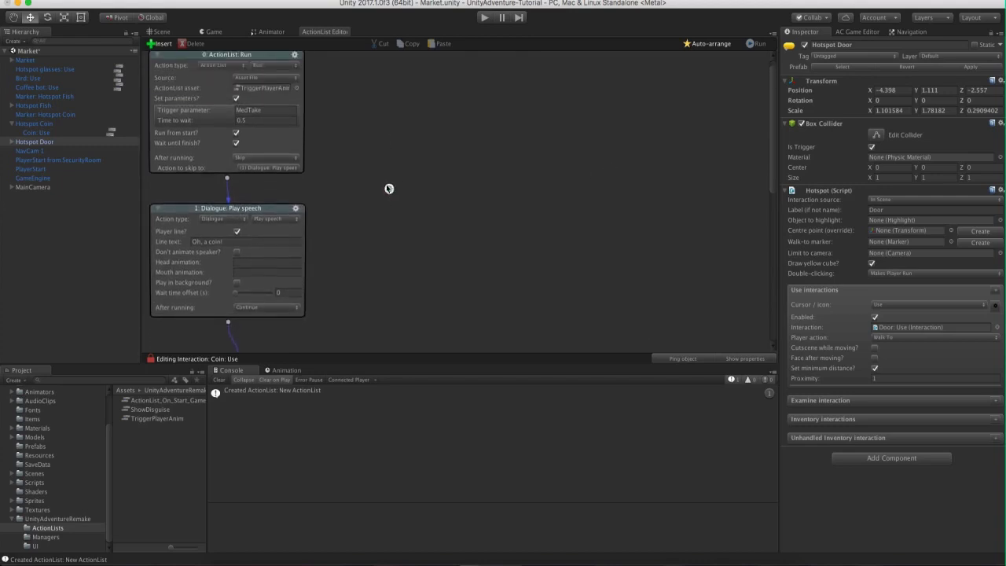
Select Hotspot Fish in the scene and copy the ActionList: Run action from the Coin: Use interaction.
left_click(160, 31)
left_click(339, 161)
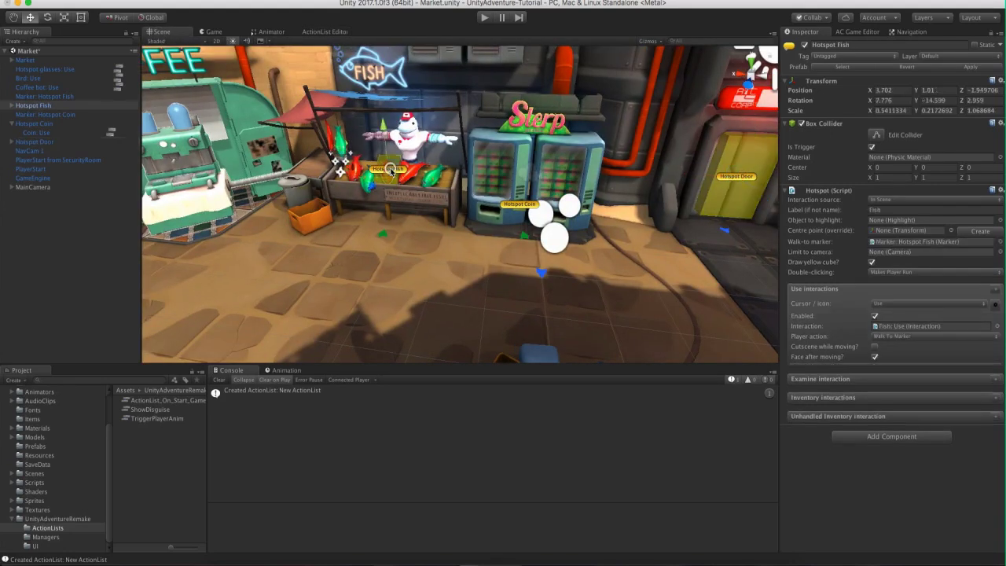
left_click(308, 33)
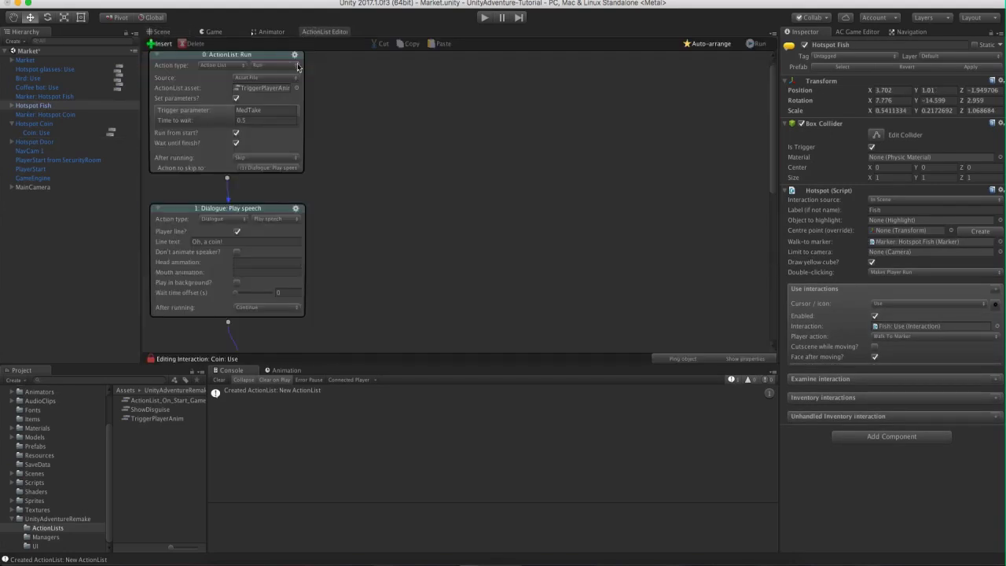
left_click(295, 64)
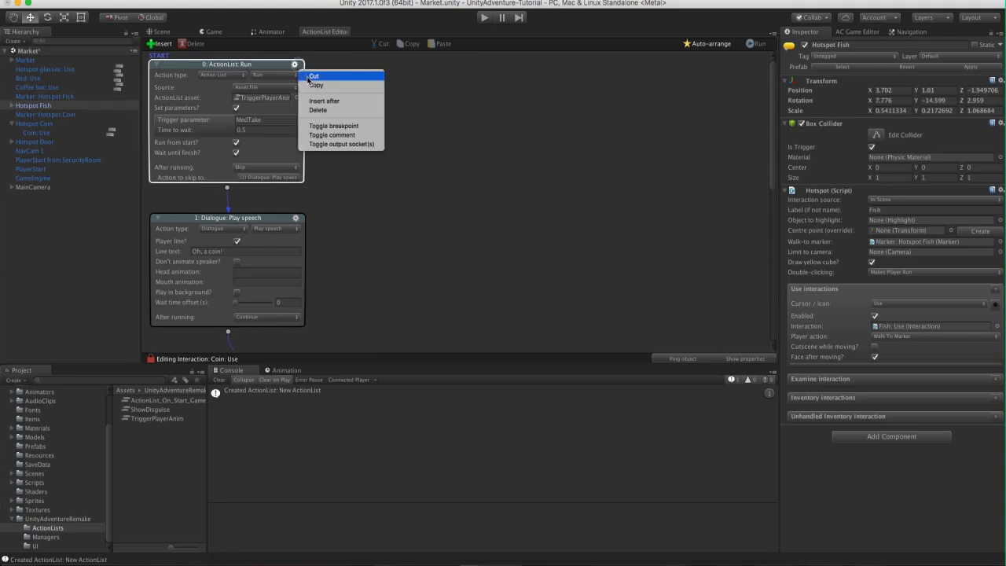
left_click(314, 84)
Open Hotspot Fish's Fish: Use interaction and paste the copied ActionList: Run action below the Engine: Wait node.
key("super+1")
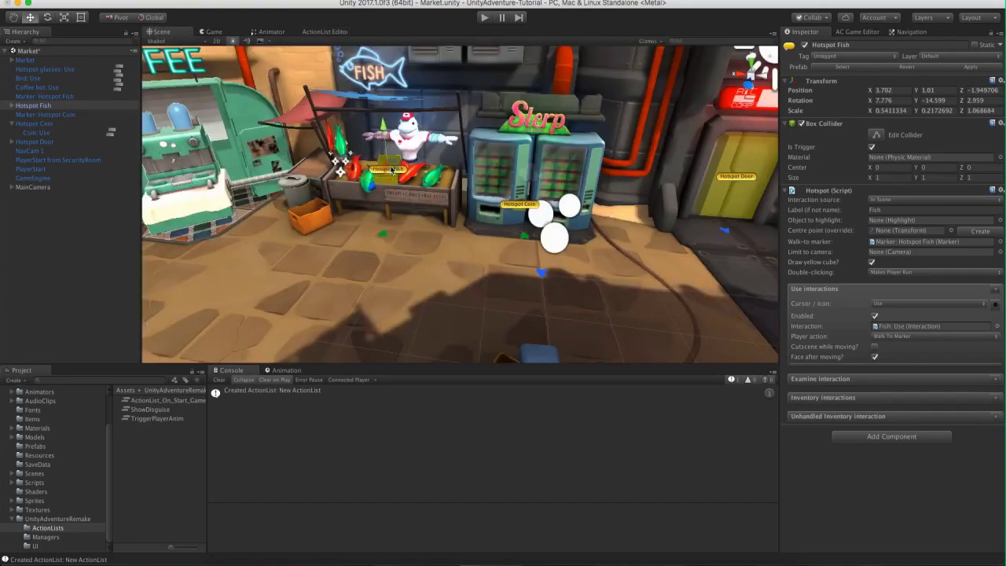
left_click(881, 327)
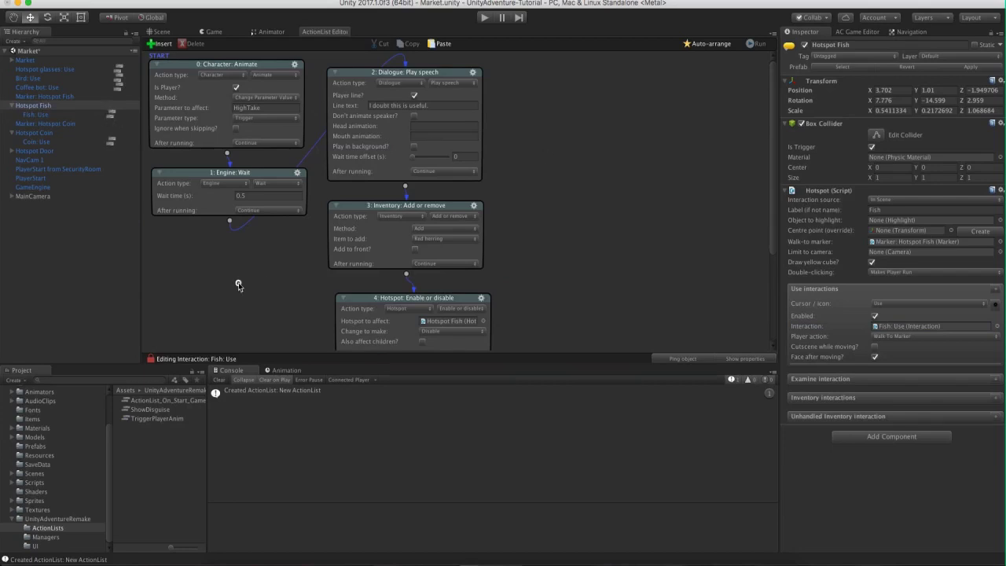
right_click(185, 254)
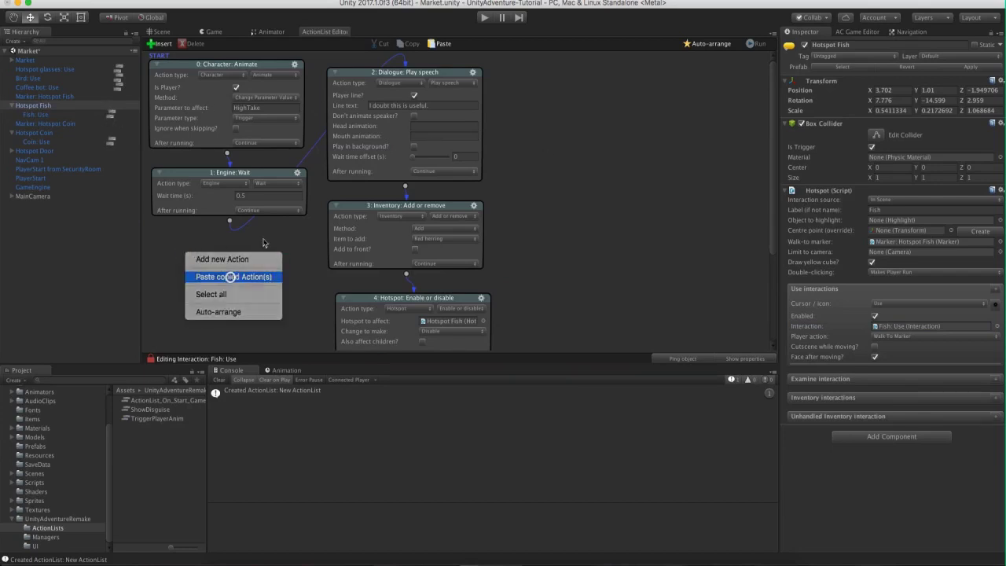
left_click(230, 276)
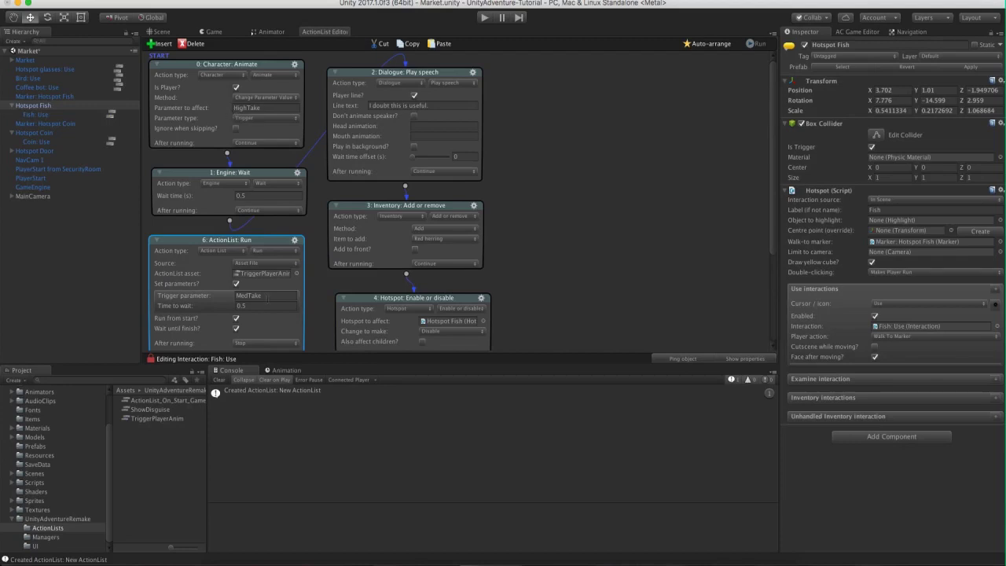
Set the pasted Run action's Trigger parameter to HighTake.
left_click(247, 294)
type("High")
key("Return")
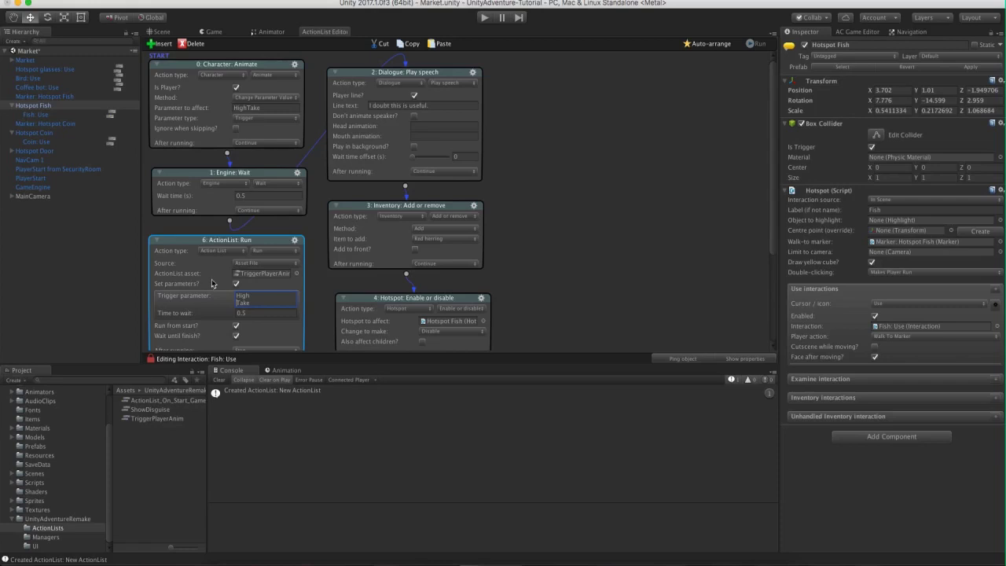
key("BackSpace")
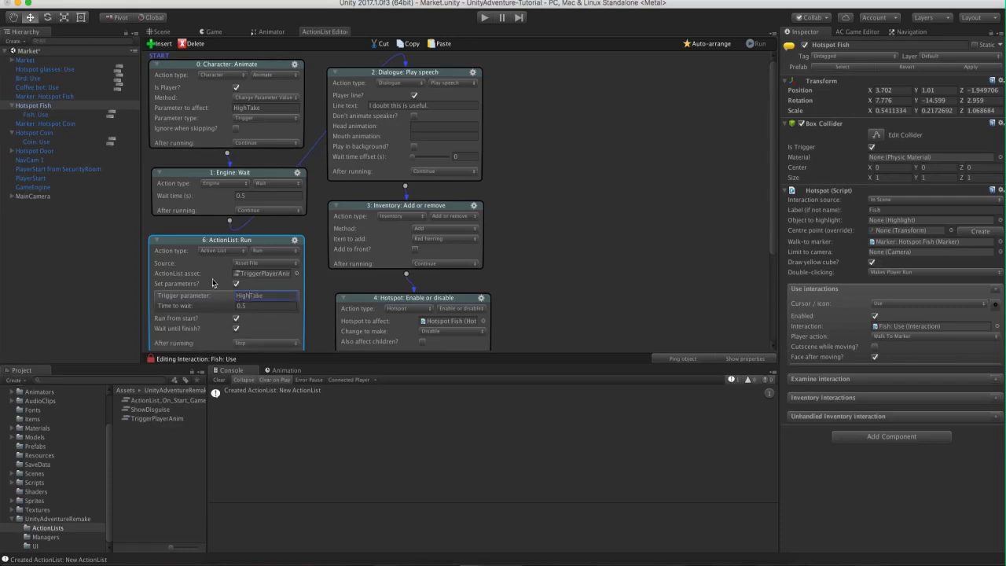
Move the pasted ActionList: Run action to the front of the Fish: Use interaction.
left_click(316, 217)
left_click(295, 240)
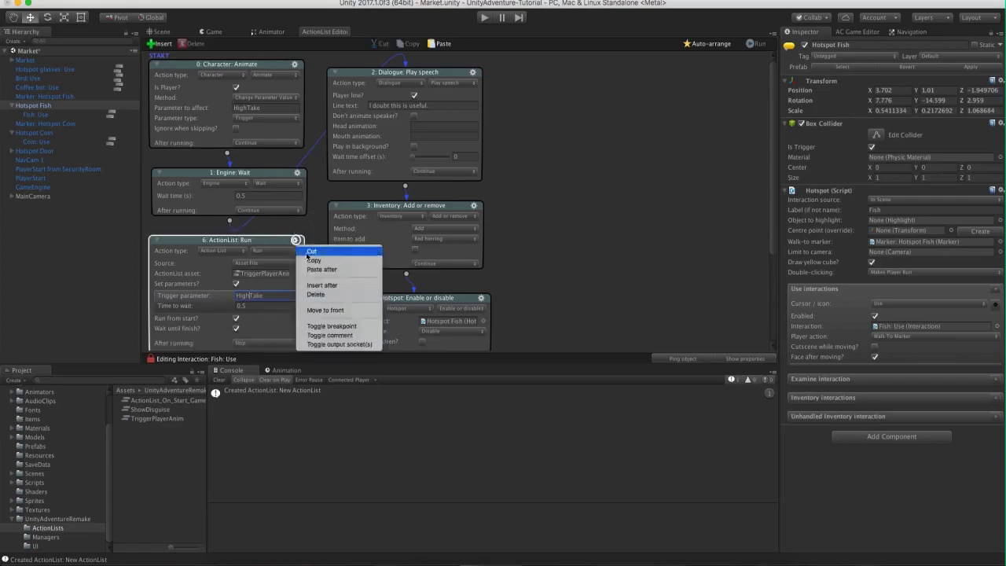
left_click(324, 310)
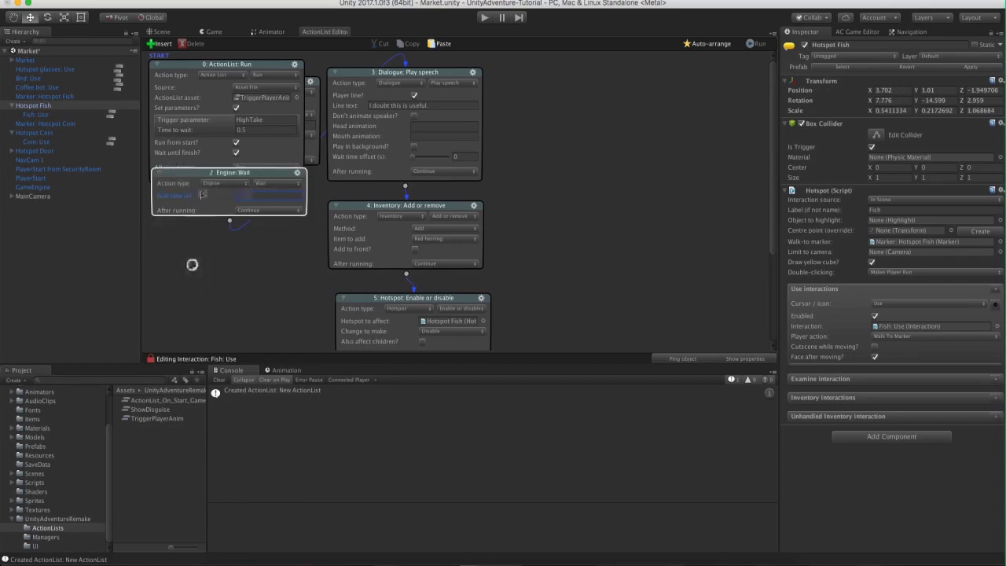
Link Fish: Use's ActionList: Run action to Dialogue: Play speech and delete the old Character: Animate and Engine: Wait actions.
left_click_drag(195, 172, 191, 300)
left_click_drag(317, 106, 239, 325)
left_click(188, 43)
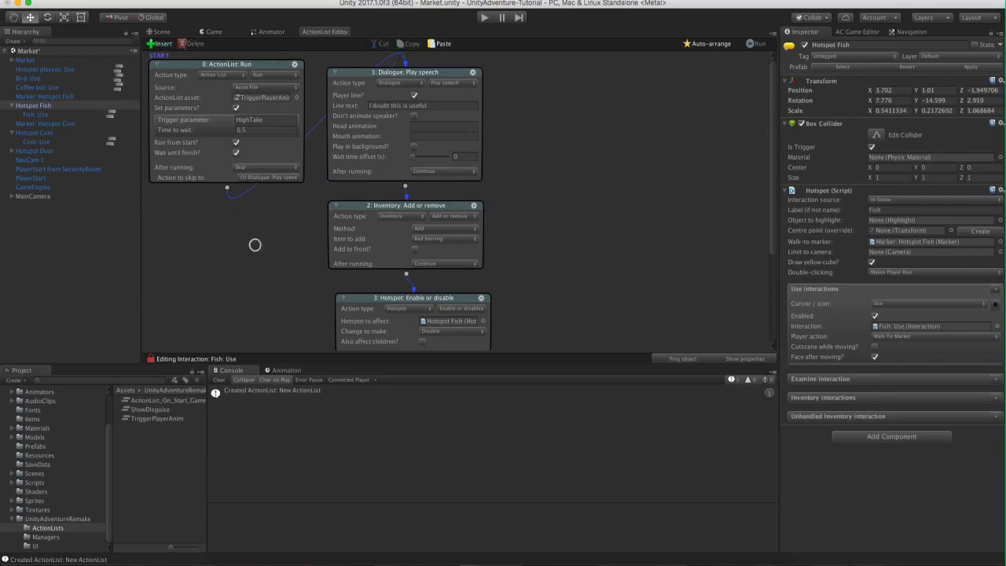
Rearrange the Inventory: Add or remove and Hotspot: Enable or disable nodes in the Fish: Use interaction.
left_click_drag(444, 209, 608, 203)
left_click_drag(402, 304, 613, 292)
left_click_drag(519, 198, 363, 218)
left_click_drag(573, 286, 546, 253)
left_click(223, 208)
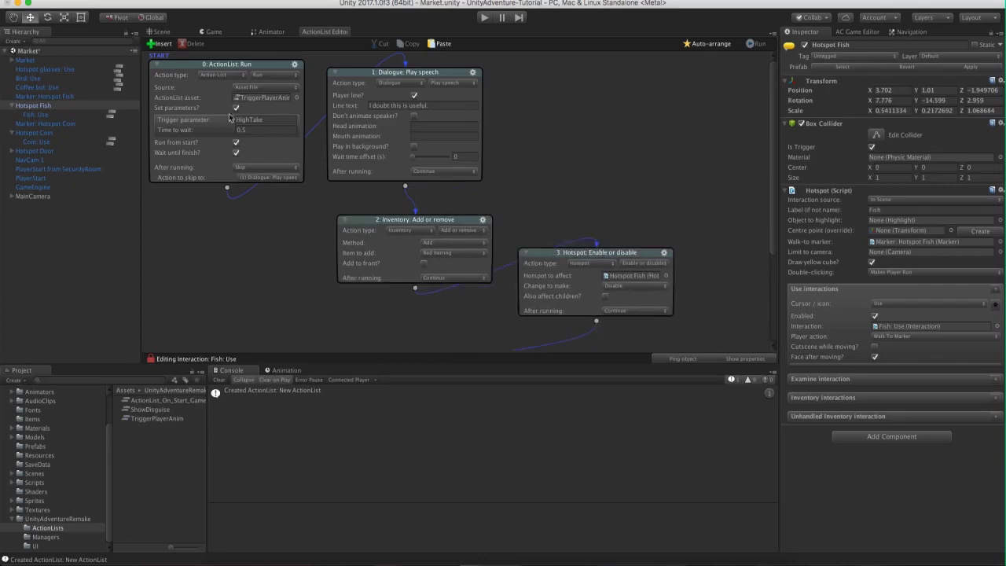
Collapse the fish and coin hotspots in the hierarchy, and paste the copied ActionList: Run action into the Coffee bot: Use interaction.
left_click(159, 32)
key("f")
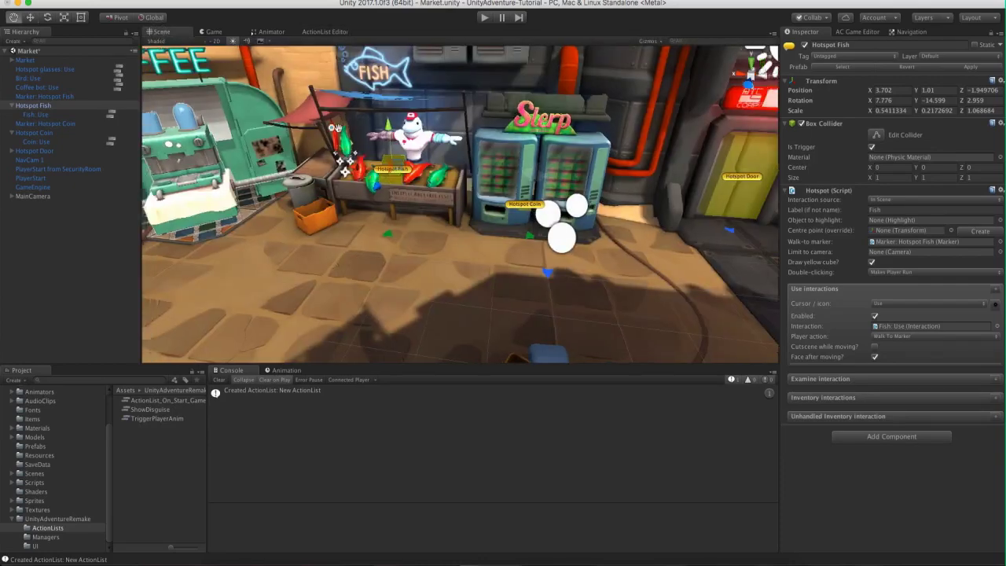
left_click(12, 105)
left_click(12, 123)
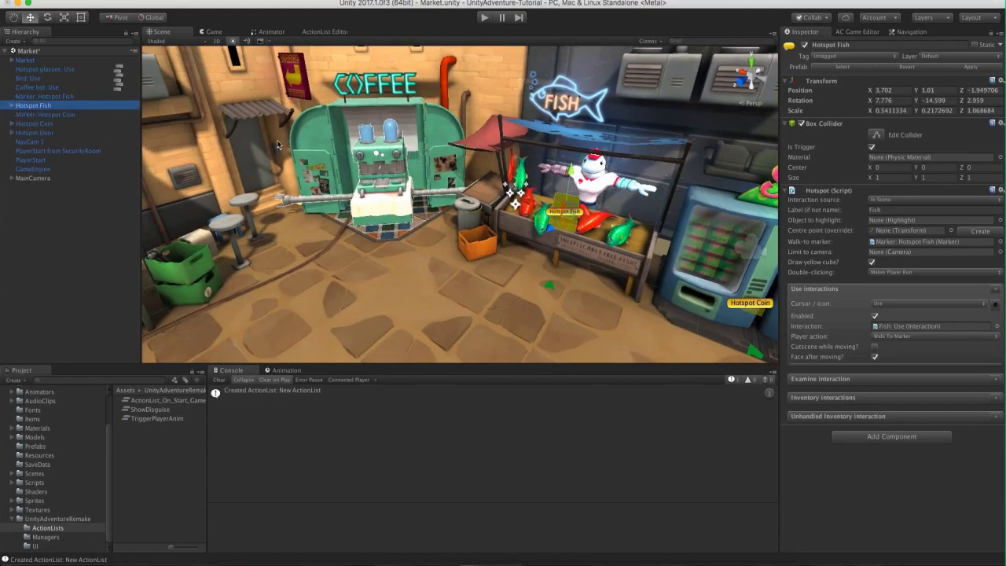
double_click(37, 89)
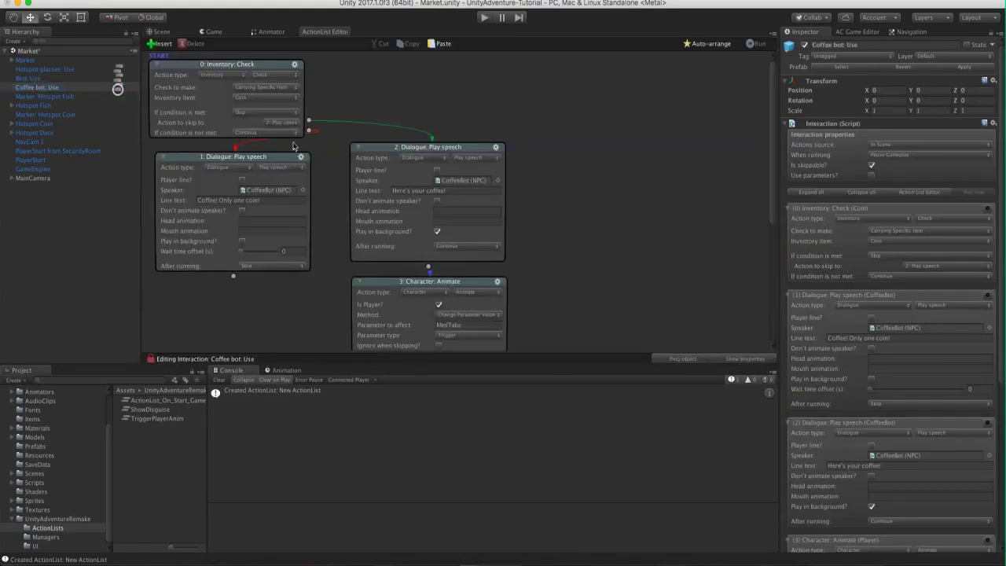
scroll(472, 114, "down", 10)
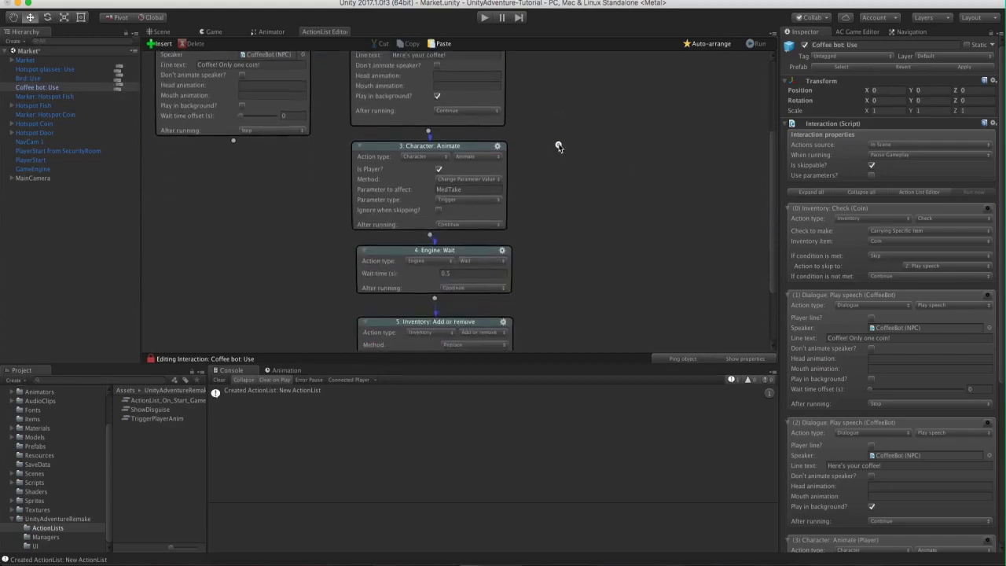
scroll(562, 241, "up", 1)
right_click(564, 135)
left_click(603, 163)
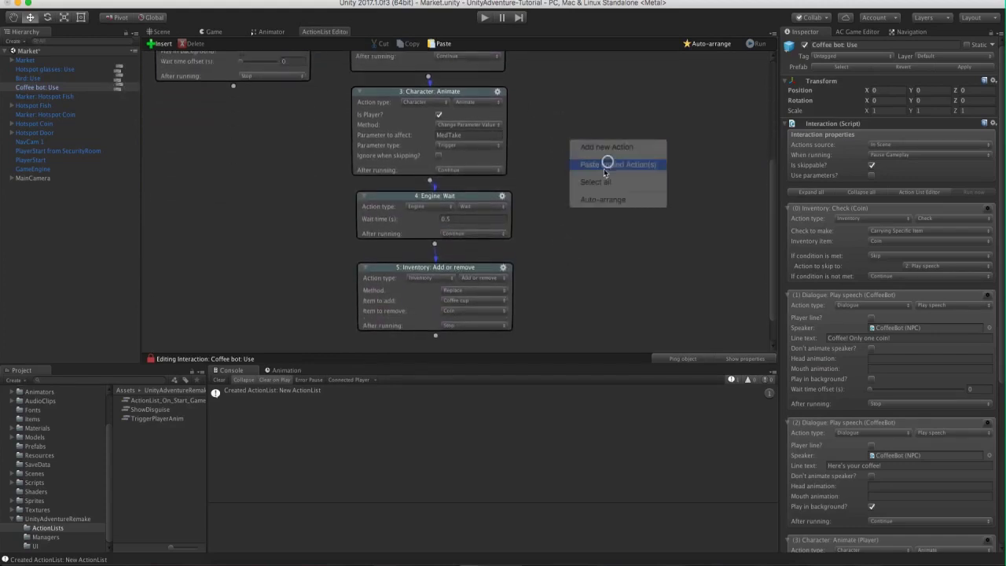
Link the "Here's your coffee!" speech to the pasted ActionList: Run action, and link that action to Inventory: Add or remove.
left_click_drag(608, 151, 592, 114)
left_click_drag(428, 76, 594, 173)
left_click_drag(637, 239, 475, 289)
left_click(574, 294)
Delete Coffee bot: Use's old Character: Animate and Engine: Wait actions and line up the remaining nodes under the speech action.
left_click_drag(304, 142, 396, 203)
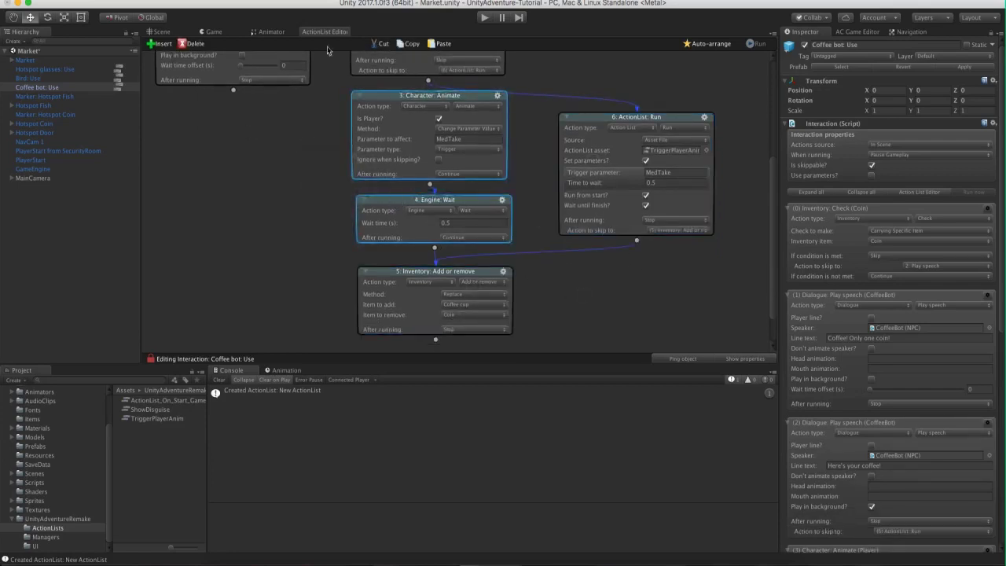
left_click(186, 43)
left_click_drag(599, 118, 387, 112)
left_click_drag(487, 278, 483, 256)
left_click(556, 166)
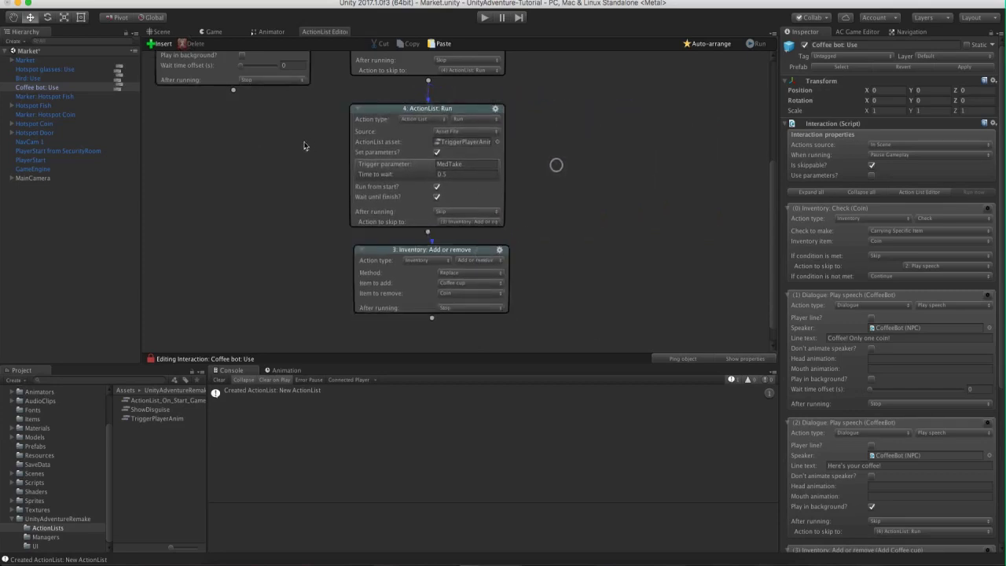
scroll(304, 180, "up", 3)
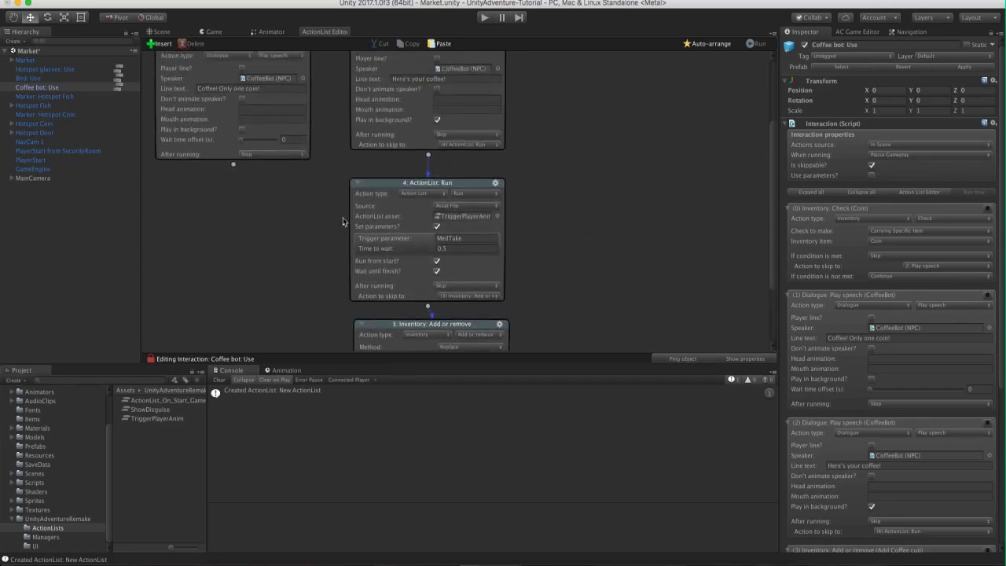
Review the actions and parameters of the TriggerPlayerAnim ActionList asset.
left_click(163, 32)
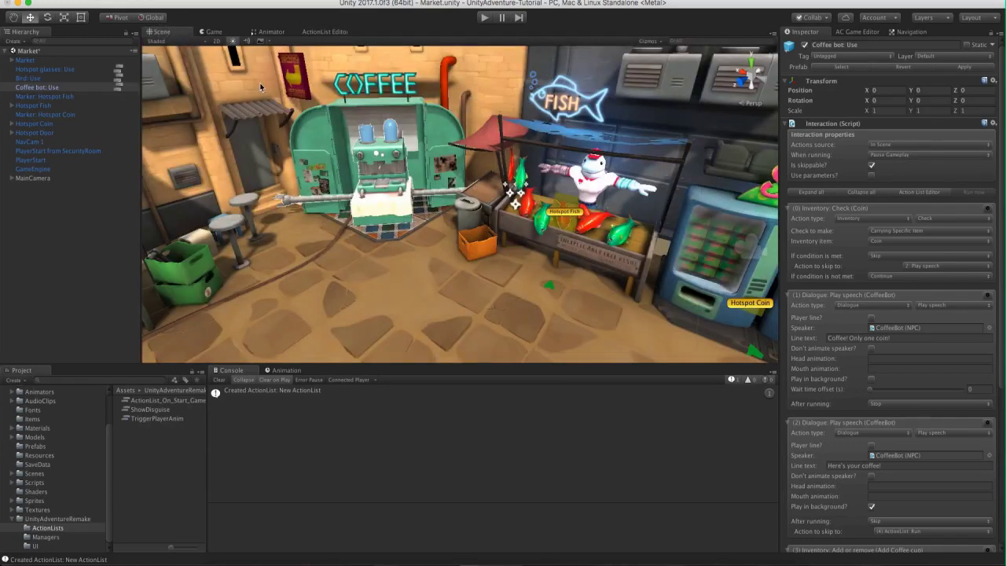
double_click(167, 419)
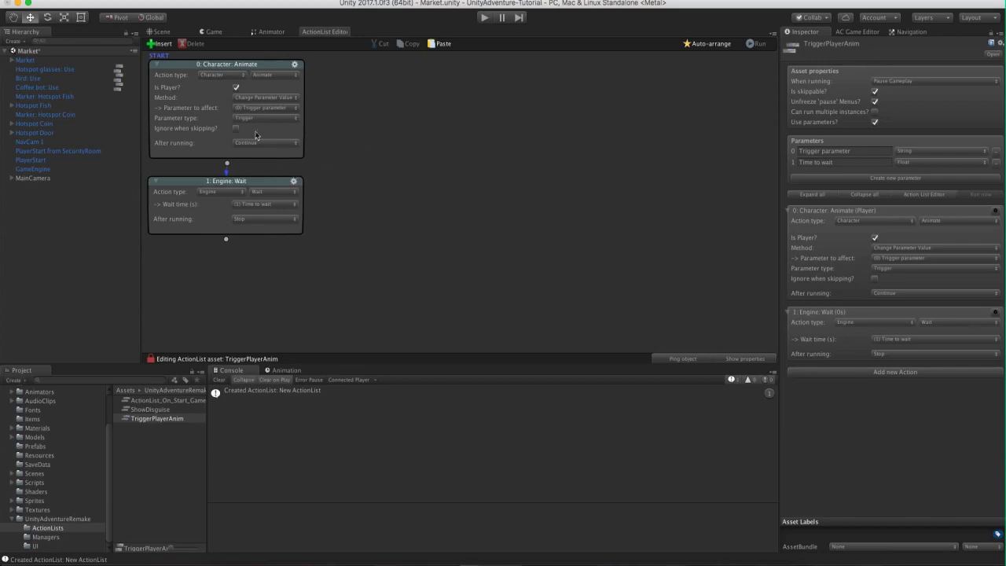
left_click(161, 31)
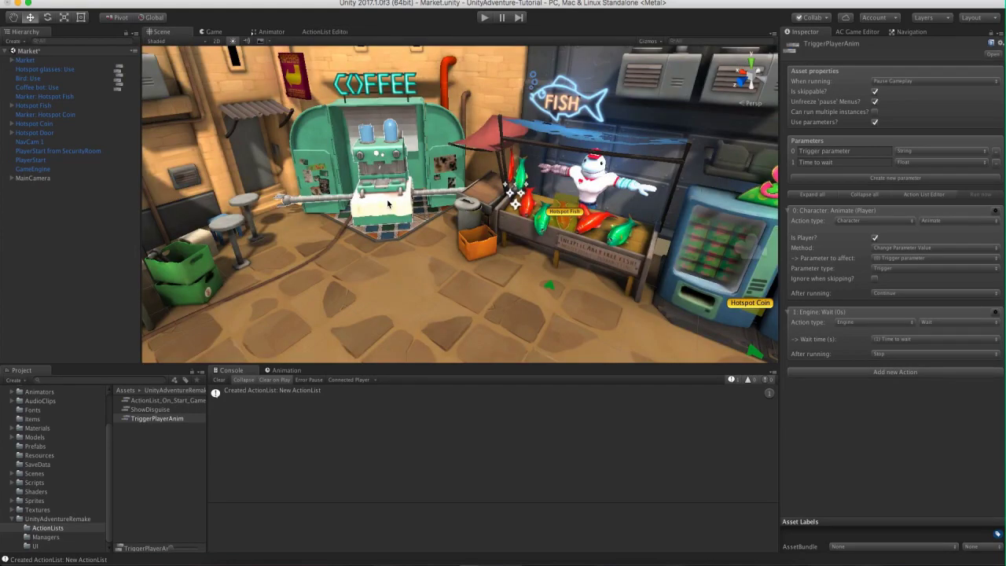
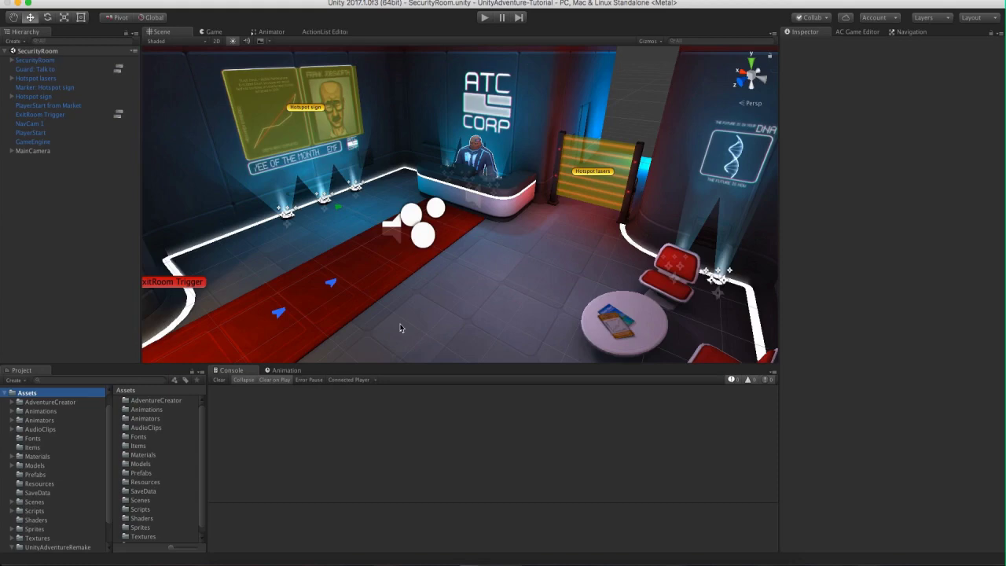
Open the Ambient folder inside AudioClips and inspect the SecurityRoomAmbient clip's import settings.
left_click(35, 429)
left_click(11, 429)
left_click(40, 438)
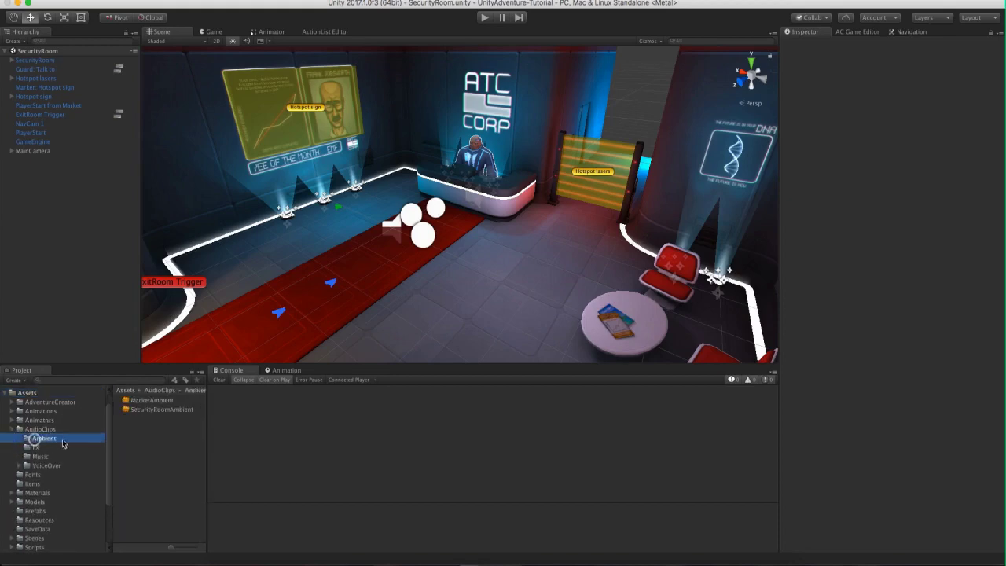
left_click(166, 409)
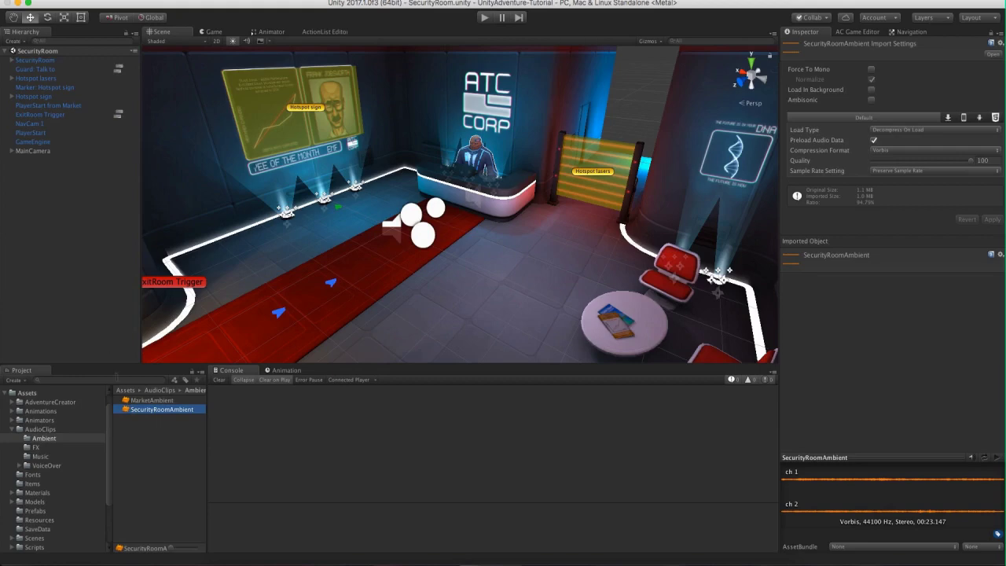
left_click(94, 289)
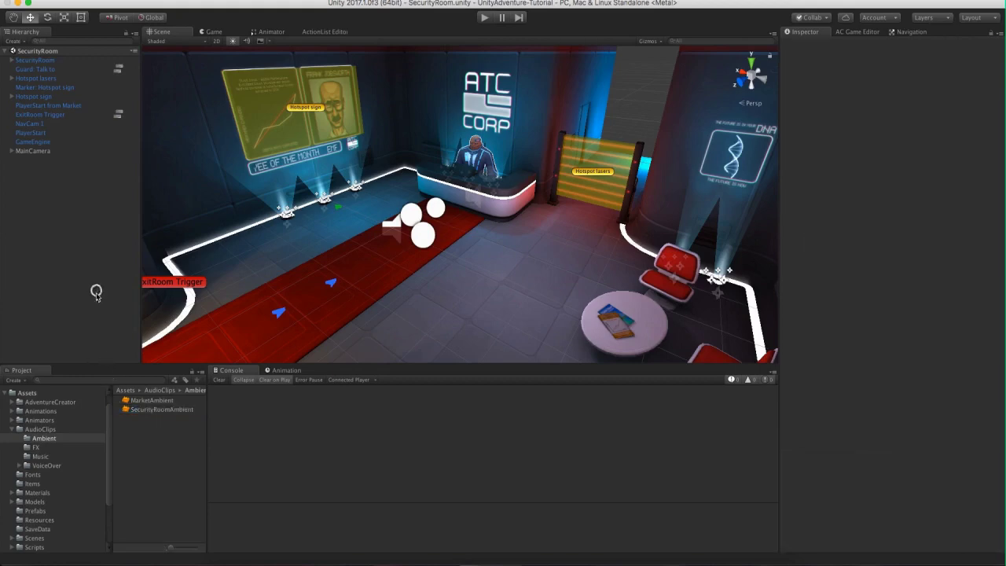
middle_click_drag(349, 238, 343, 247)
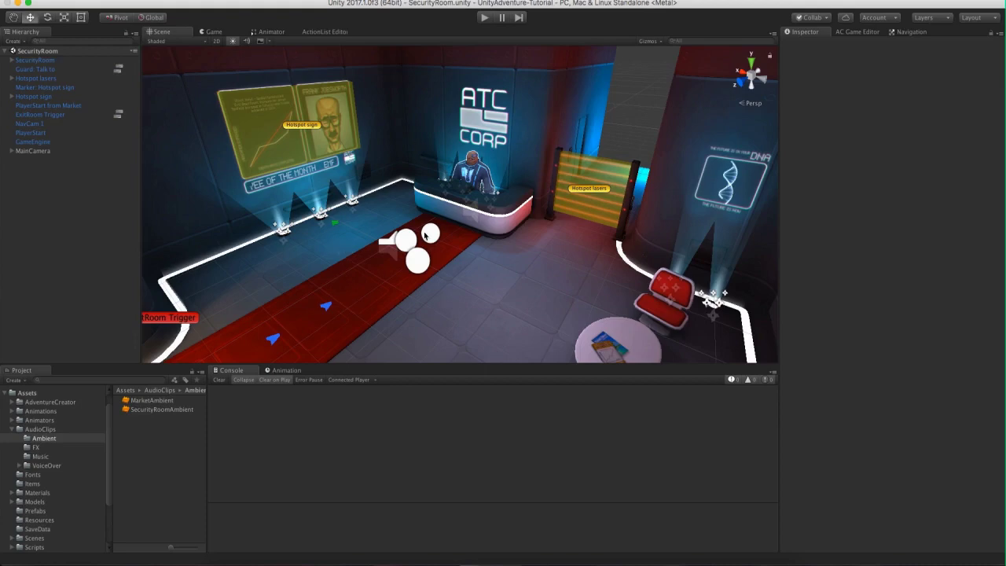
Create an On start cutscene for the SecurityRoom scene and open it for editing.
left_click(858, 32)
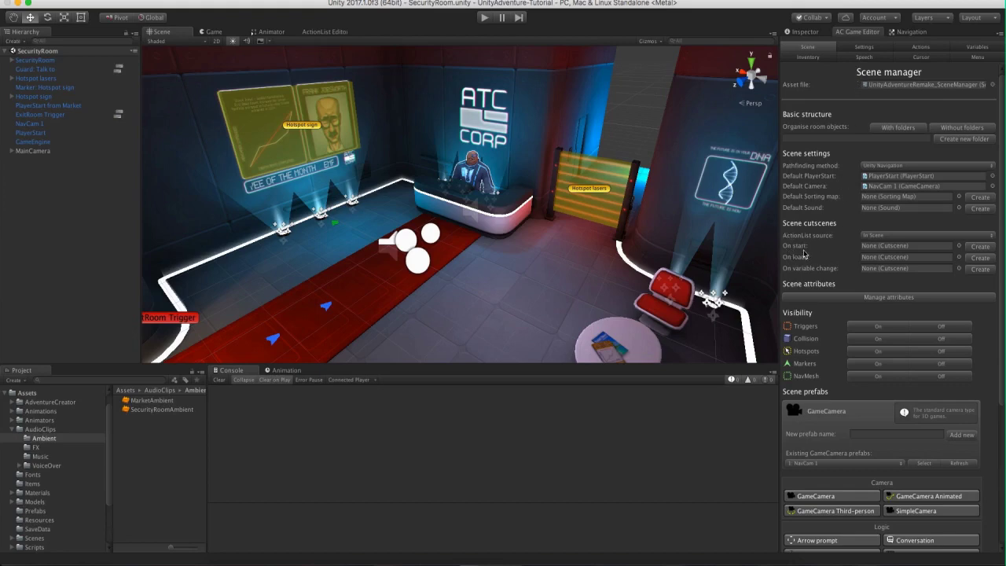
left_click(979, 246)
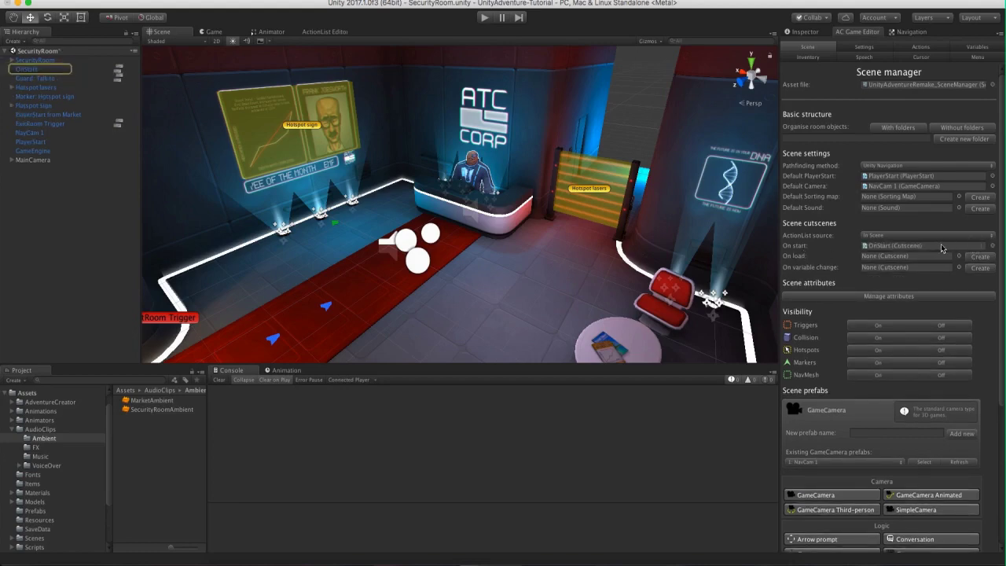
left_click(118, 70)
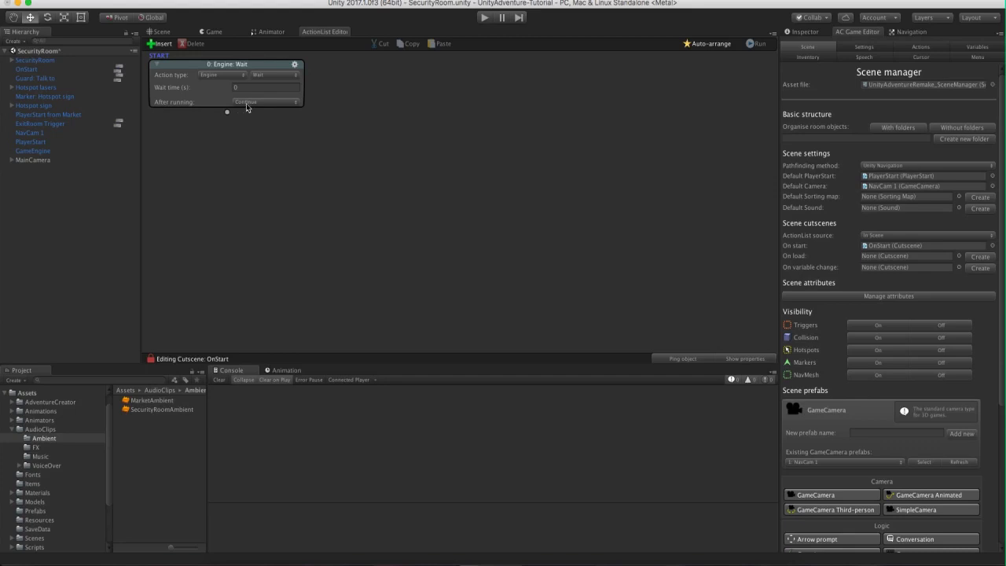
left_click(161, 32)
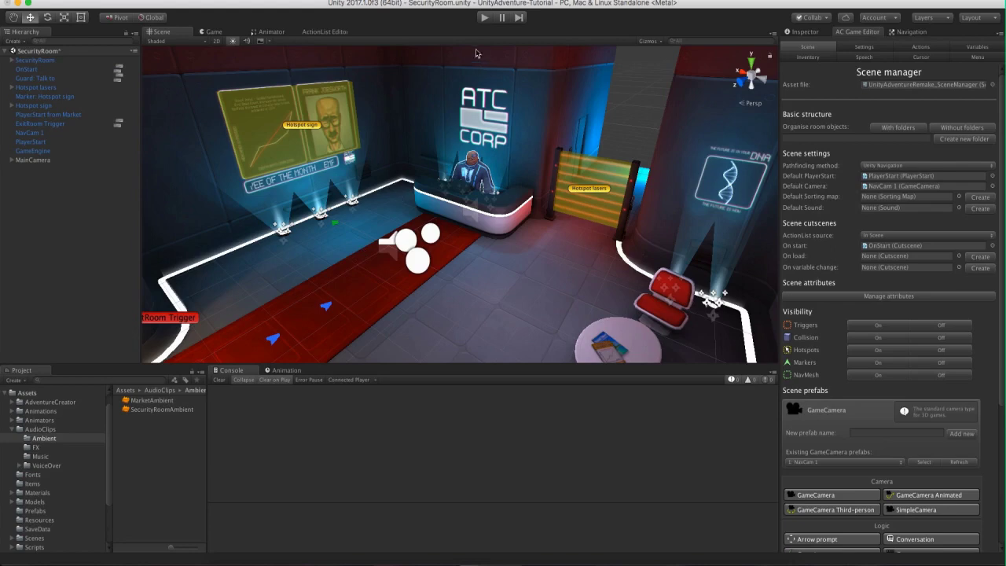
left_click(346, 31)
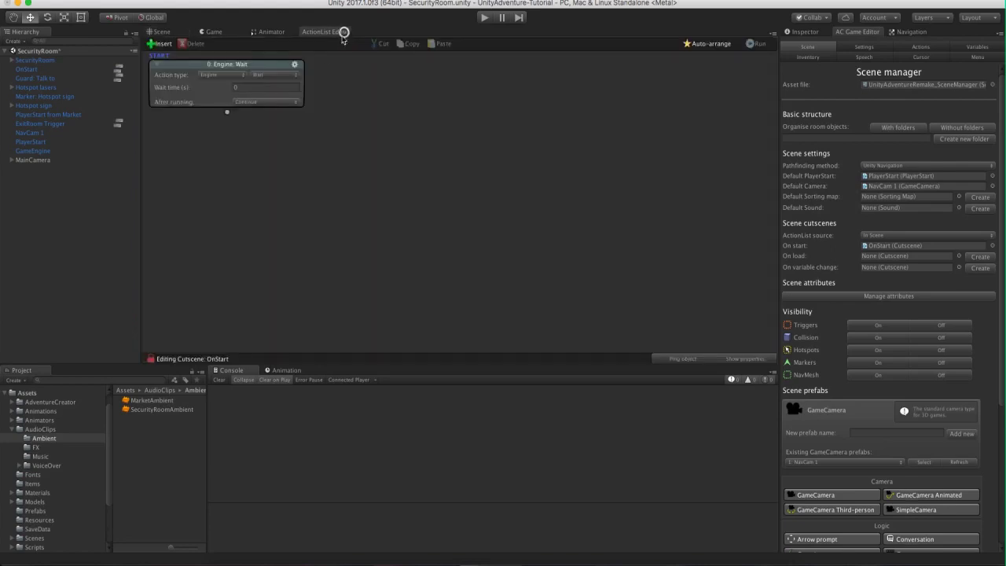
Change the OnStart cutscene's Engine: Wait action to Sound: Play ambience.
left_click(225, 75)
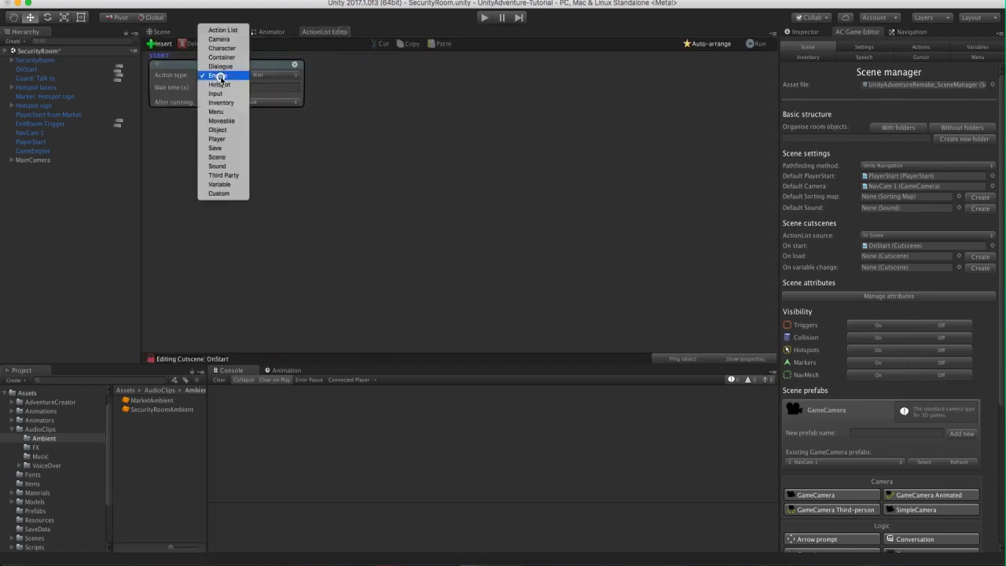
left_click(220, 166)
left_click(271, 74)
left_click(285, 103)
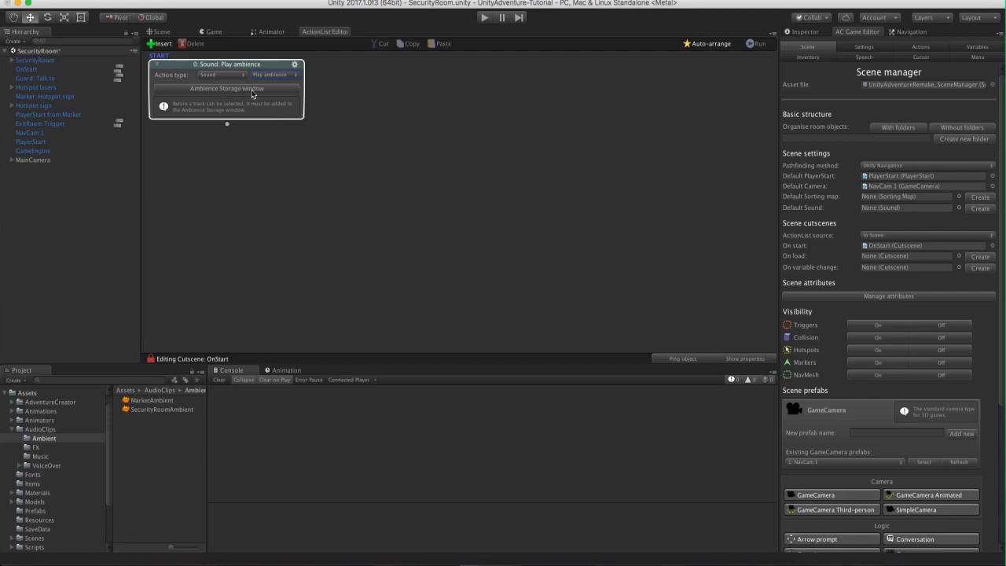
Add two clips to the Ambience storage and assign MarketAmbient to the first and SecurityRoomAmbient to the second.
left_click(251, 90)
left_click_drag(238, 92, 449, 63)
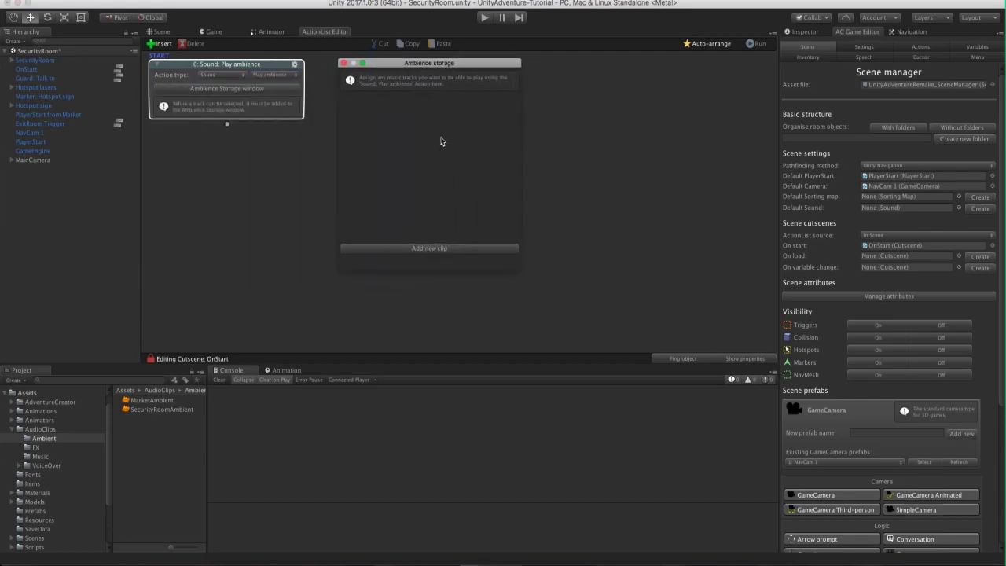
left_click(438, 248)
left_click(435, 248)
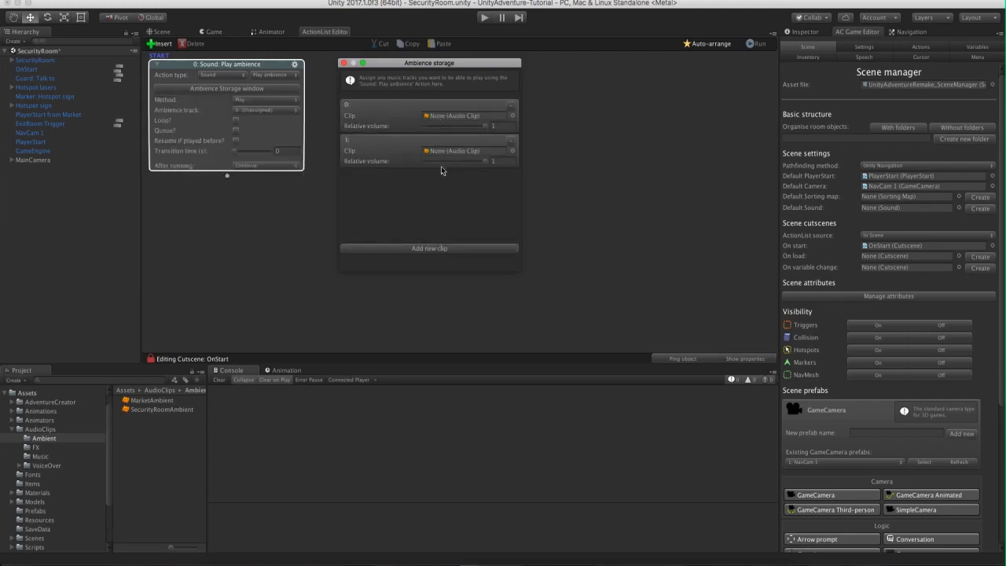
left_click_drag(155, 403, 453, 113)
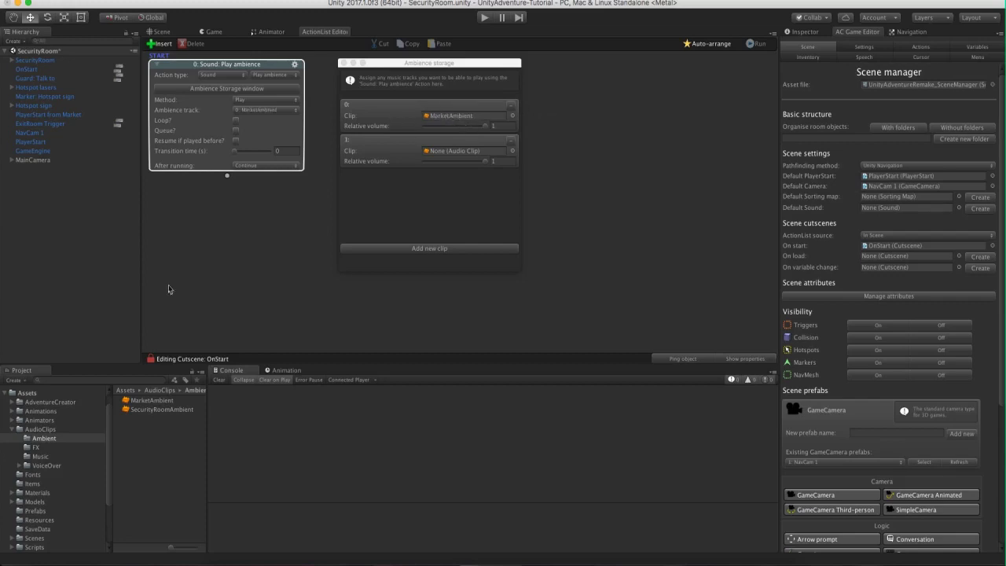
left_click_drag(135, 410, 450, 151)
left_click(341, 62)
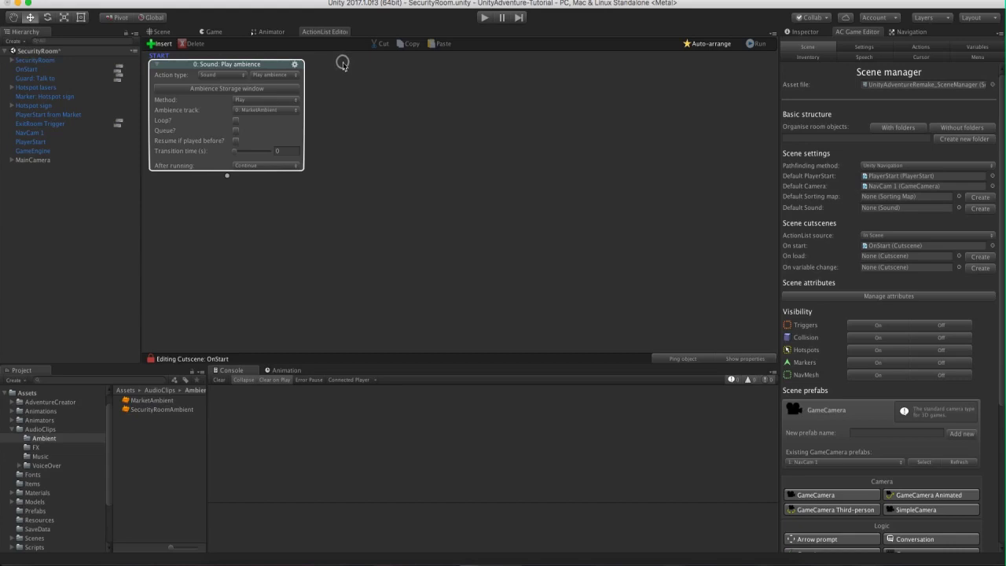
Set the Play ambience action's track to SecurityRoomAmbient and enable looping.
left_click(337, 161)
left_click(264, 110)
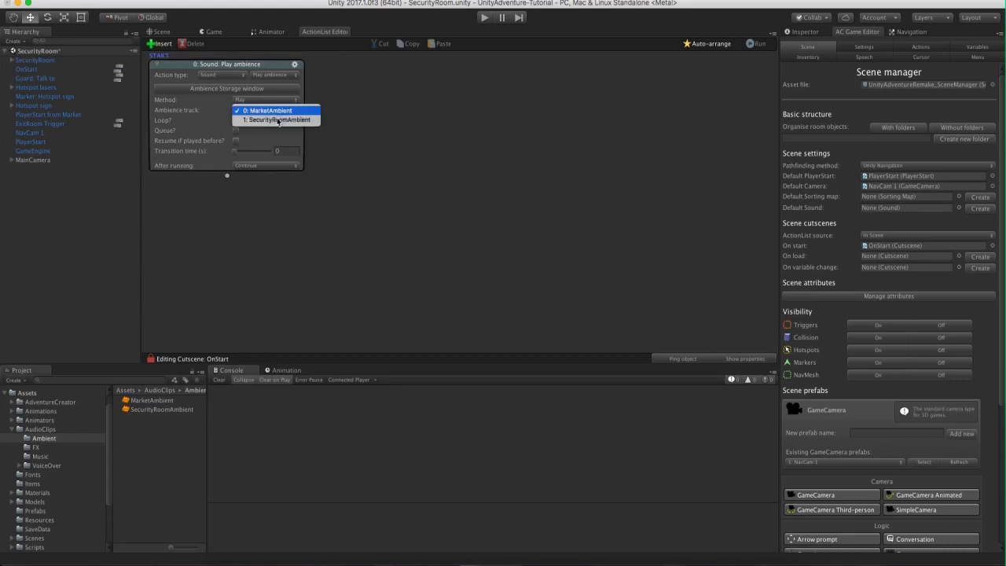
left_click(160, 116)
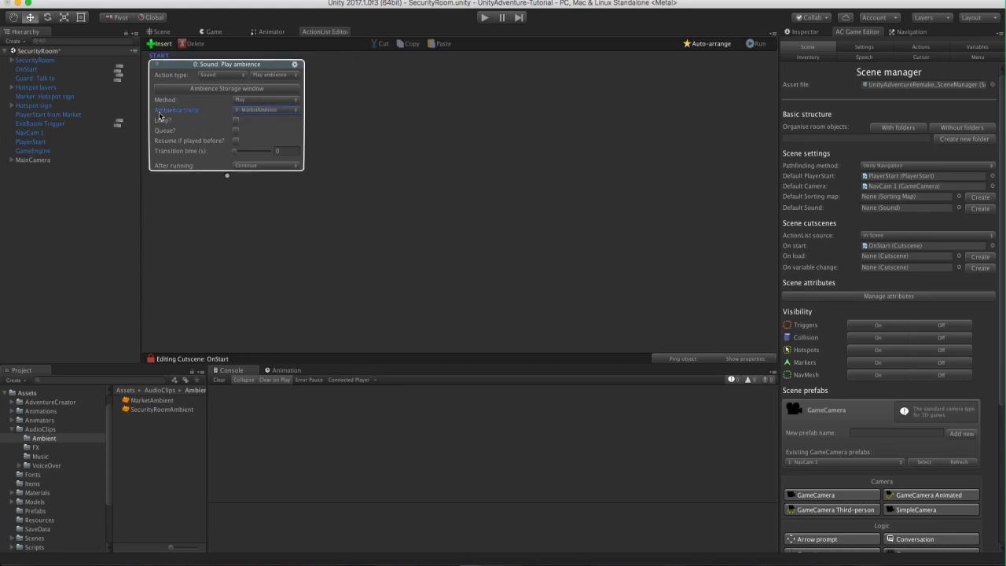
left_click(203, 111)
left_click(241, 112)
left_click(245, 117)
left_click(236, 122)
Playtest the SecurityRoom scene to check its ambient sound, and stop the game.
left_click(209, 31)
left_click(485, 17)
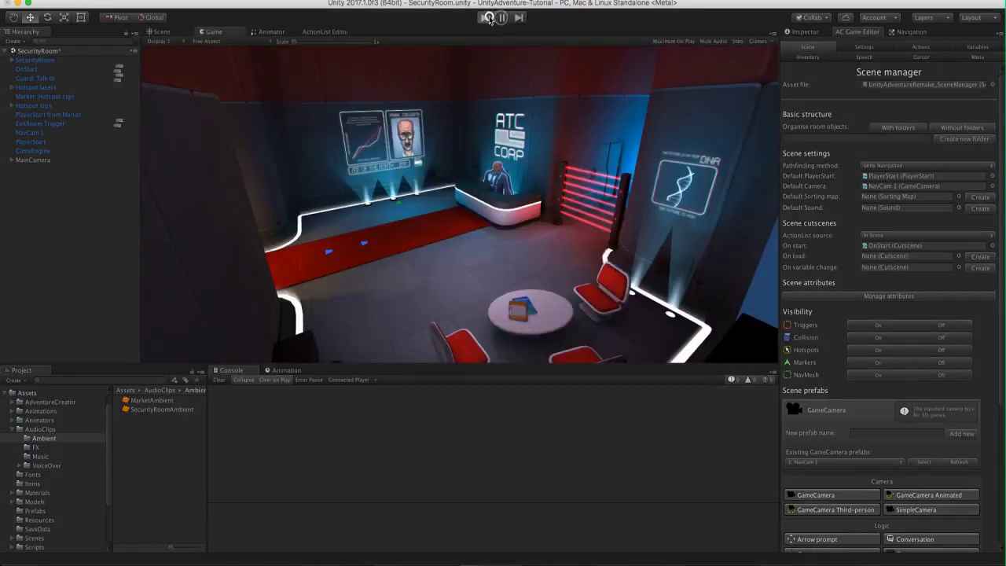
left_click(487, 17)
left_click(485, 18)
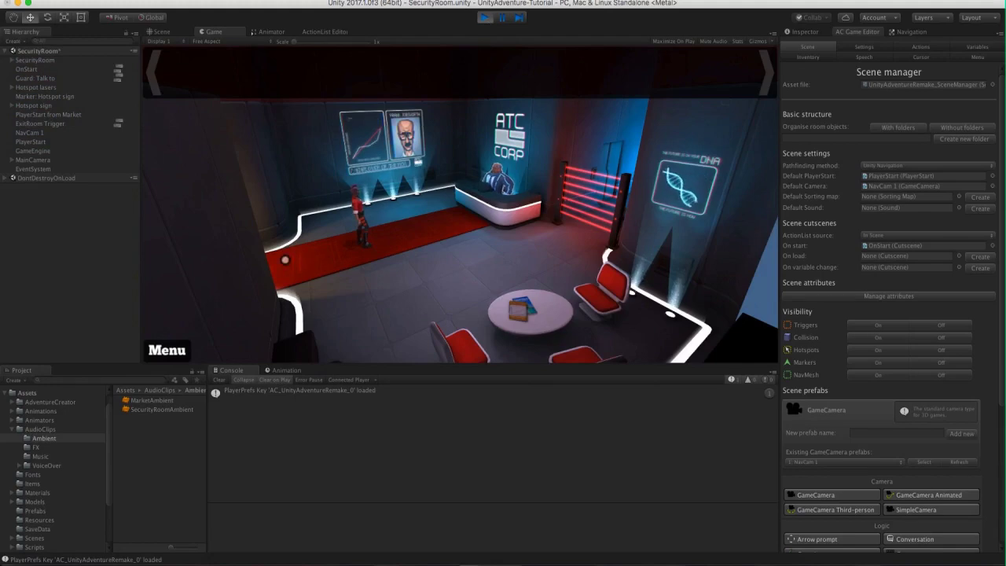
left_click(485, 17)
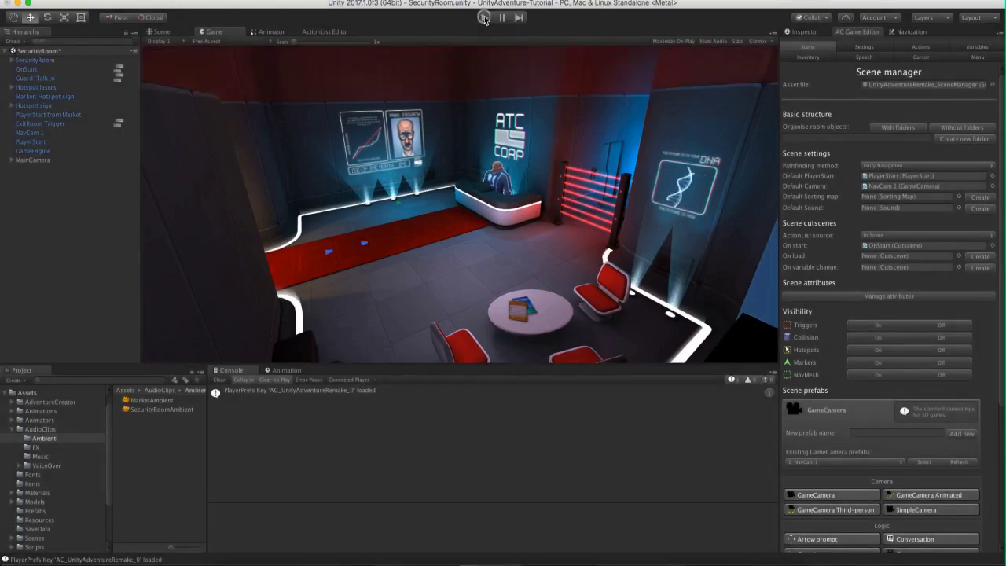
Return to the OnStart cutscene, save the SecurityRoom scene and open the project's Scenes folder.
left_click(324, 32)
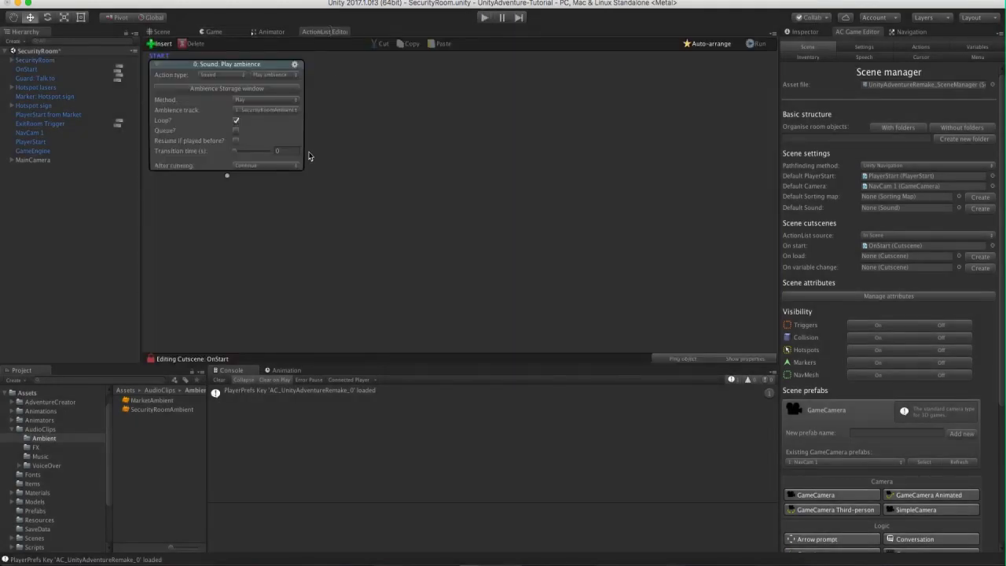
left_click(61, 0)
left_click(83, 31)
left_click(34, 537)
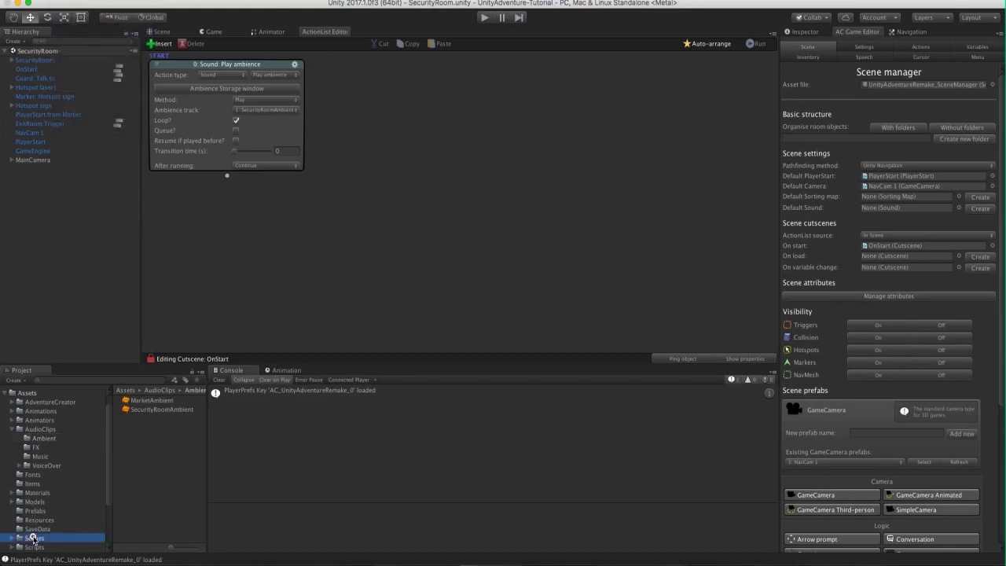
Open the Market scene, show its 3D view and create an On start cutscene for it.
left_click(136, 399)
double_click(135, 400)
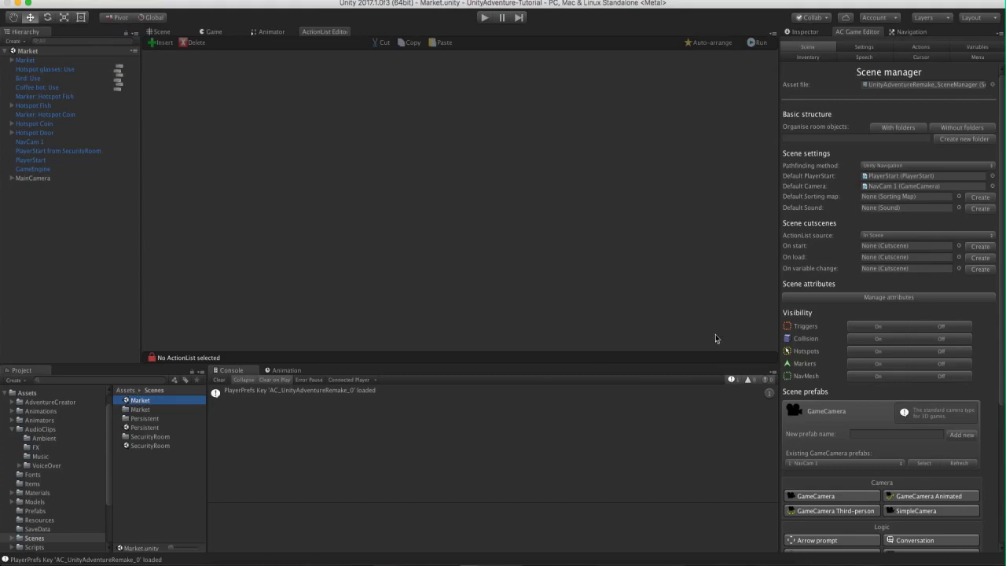
left_click(161, 31)
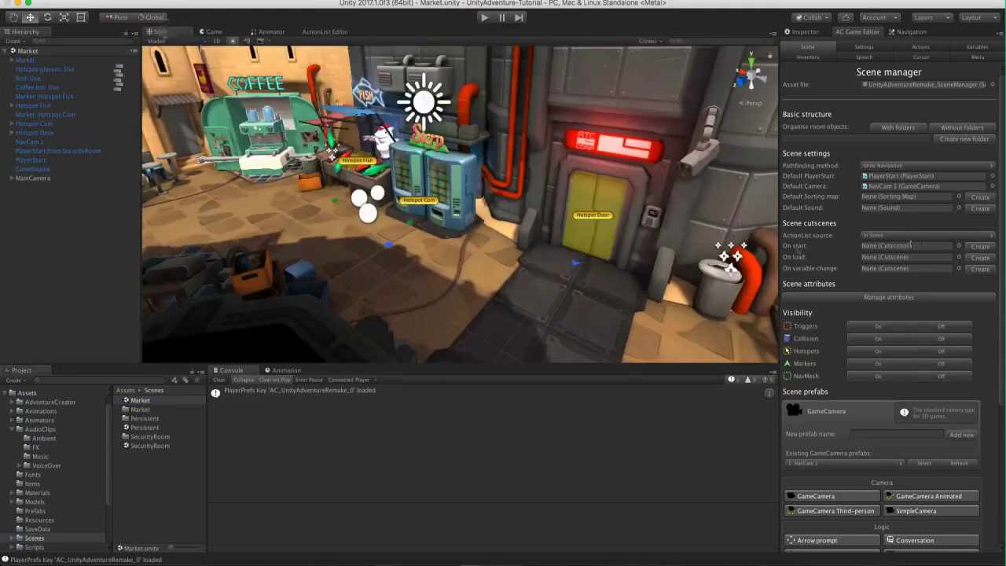
left_click(978, 246)
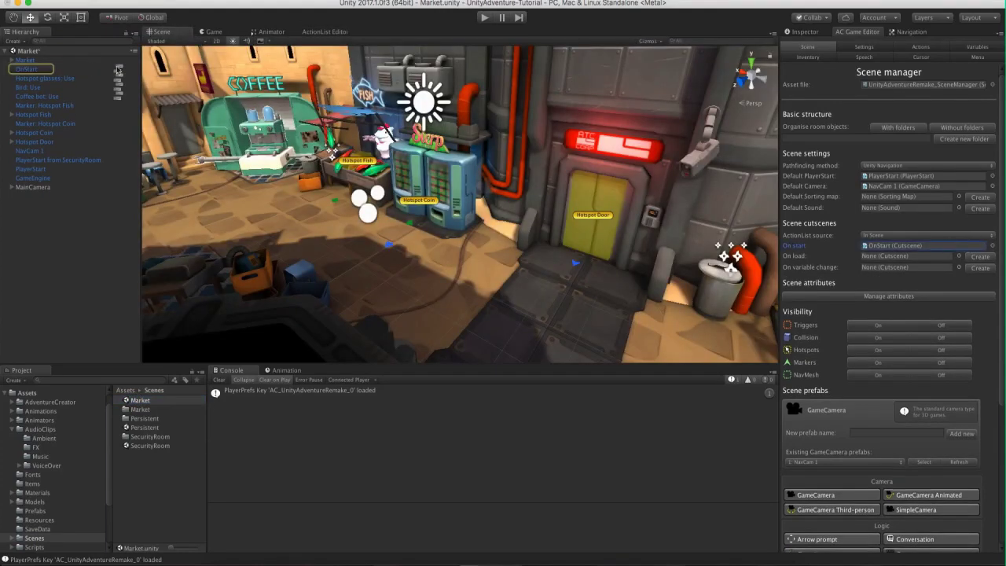
Set the OnStart cutscene's action to Sound: Play ambience with the MarketAmbient track, and enable looping.
left_click(118, 70)
left_click(226, 75)
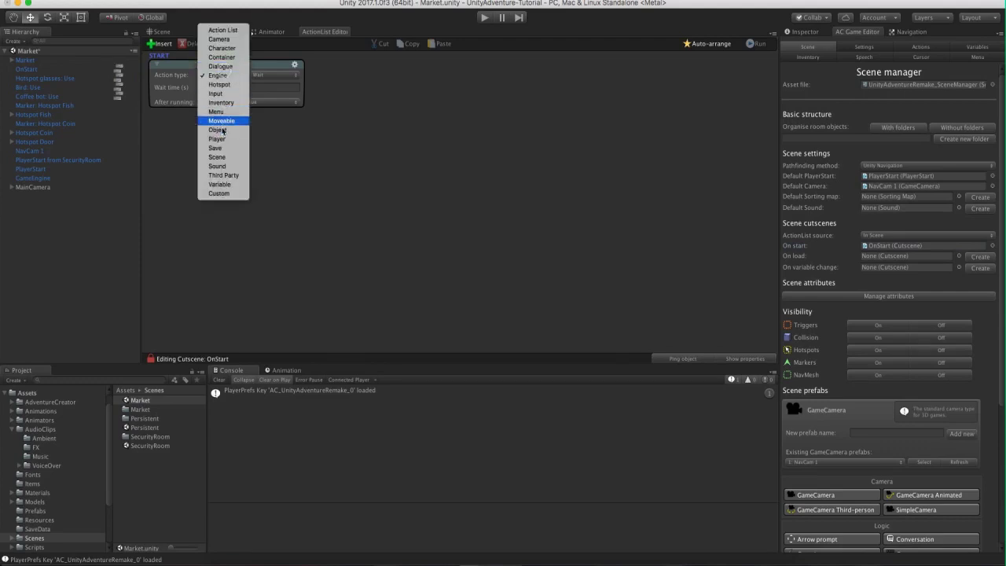
left_click(217, 165)
left_click(275, 75)
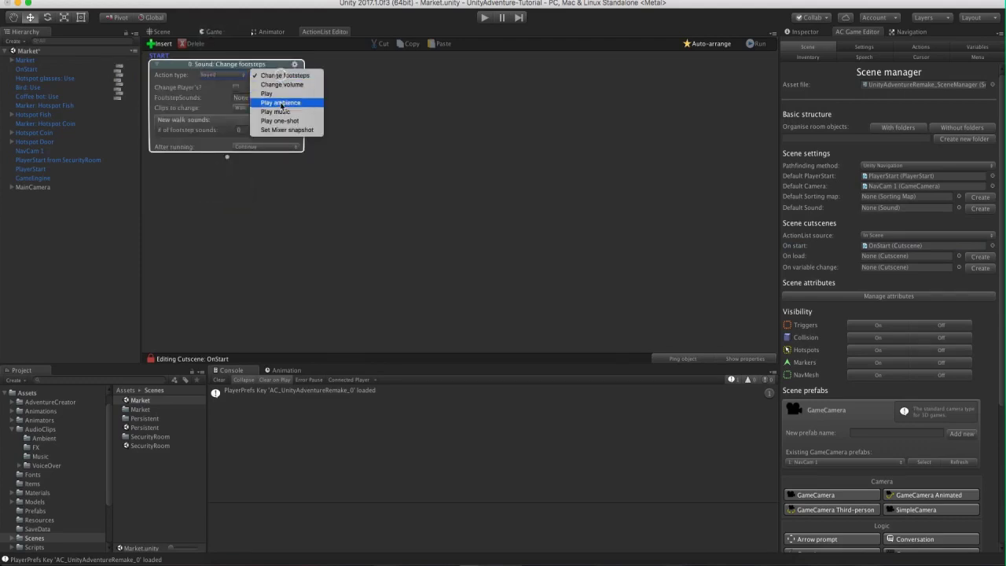
left_click(281, 103)
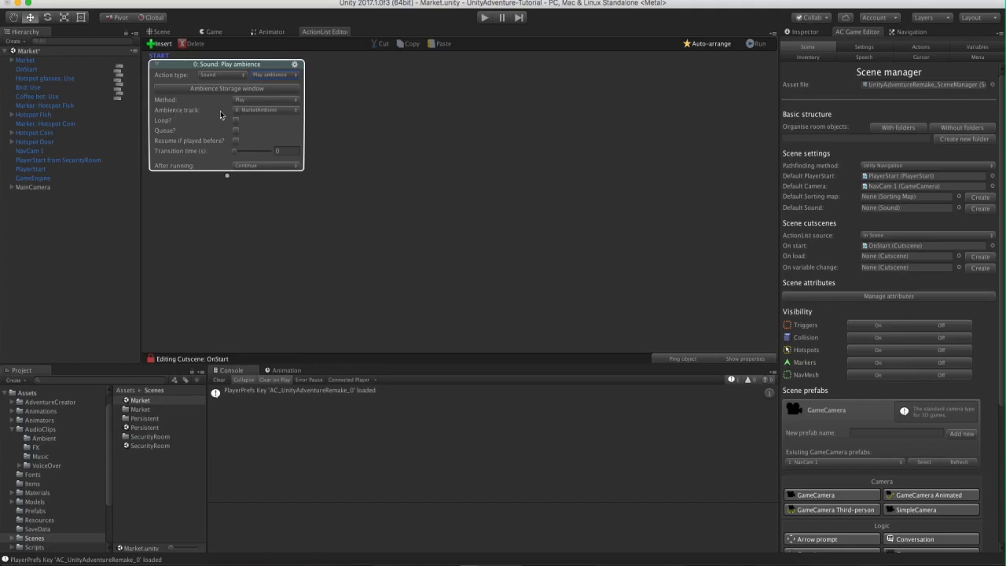
left_click(274, 113)
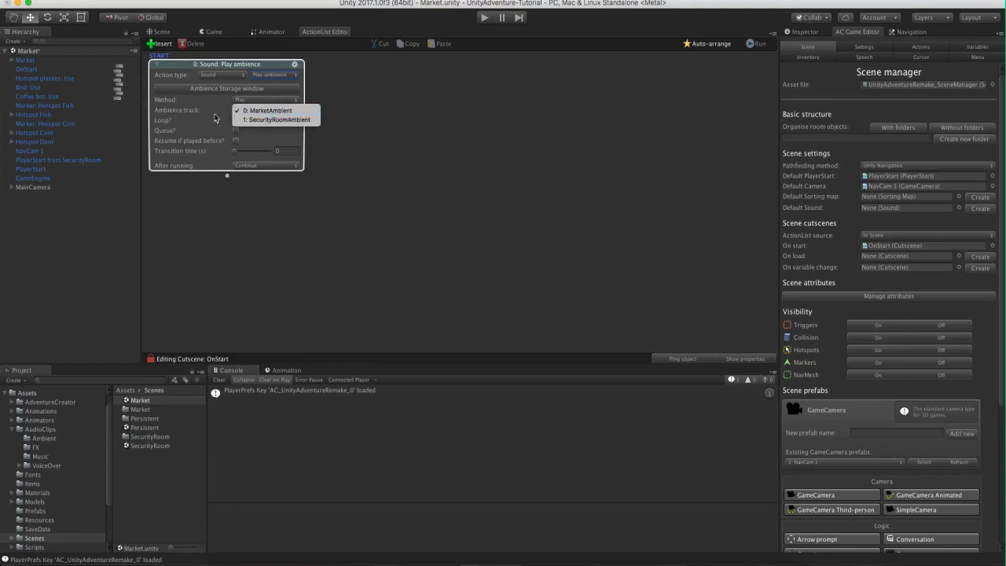
left_click(213, 114)
left_click(236, 120)
left_click(339, 153)
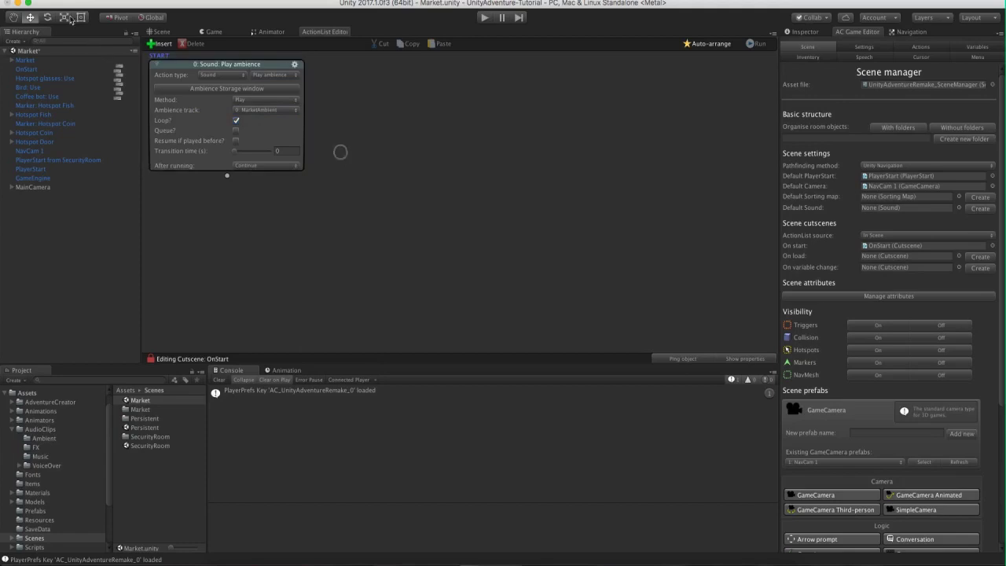
Save the Market scene, playtest the ambient sound from there into the SecurityRoom, and stop the game.
left_click(73, 0)
left_click(75, 31)
left_click(481, 18)
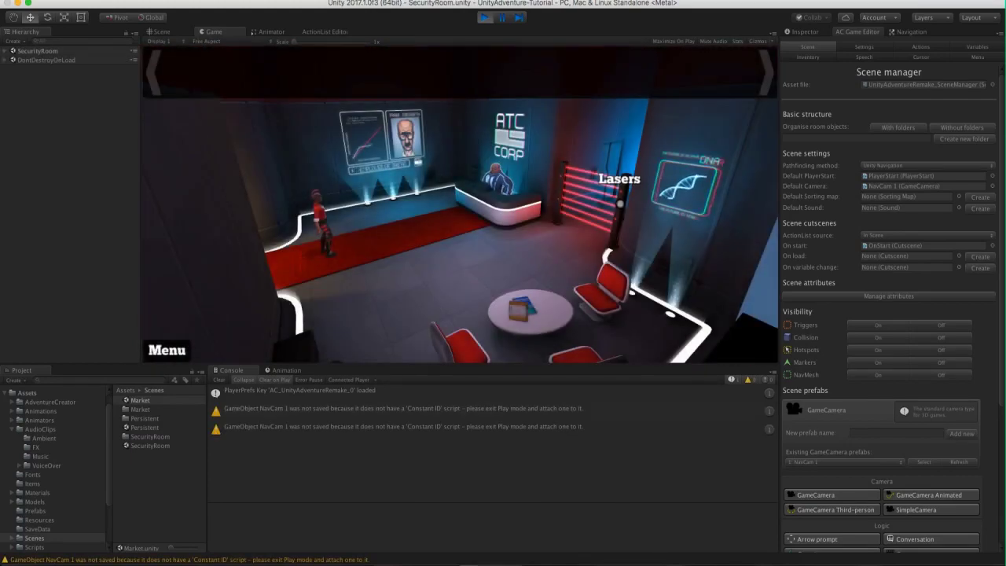
left_click(424, 255)
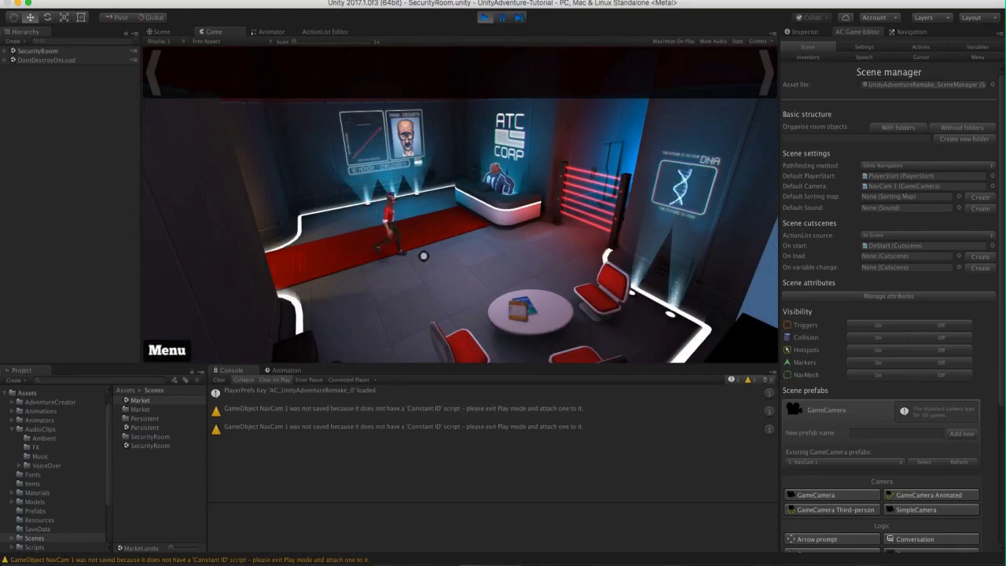
left_click(485, 17)
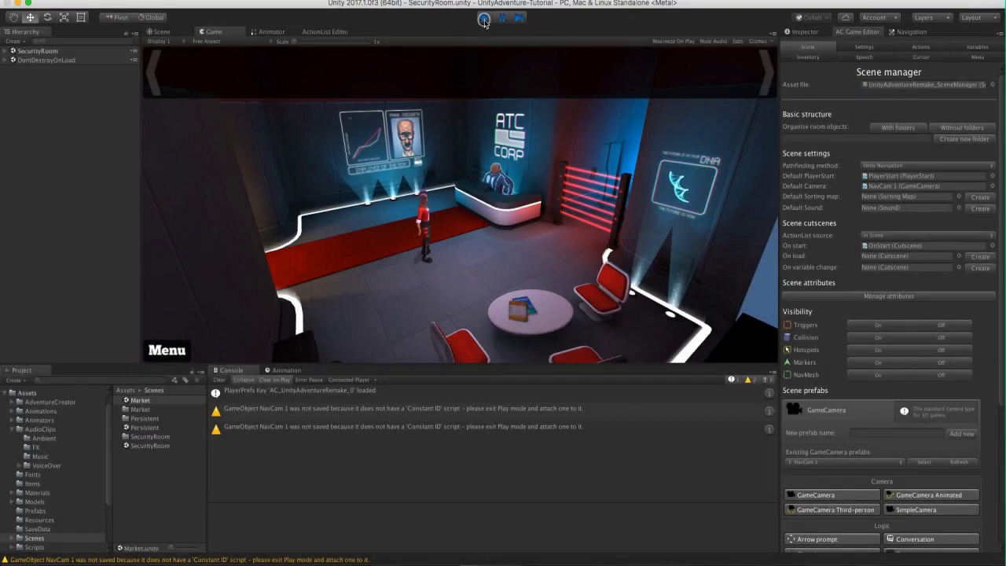
Add a Sound object to the Market scene and rename it Door Sound.
left_click(159, 31)
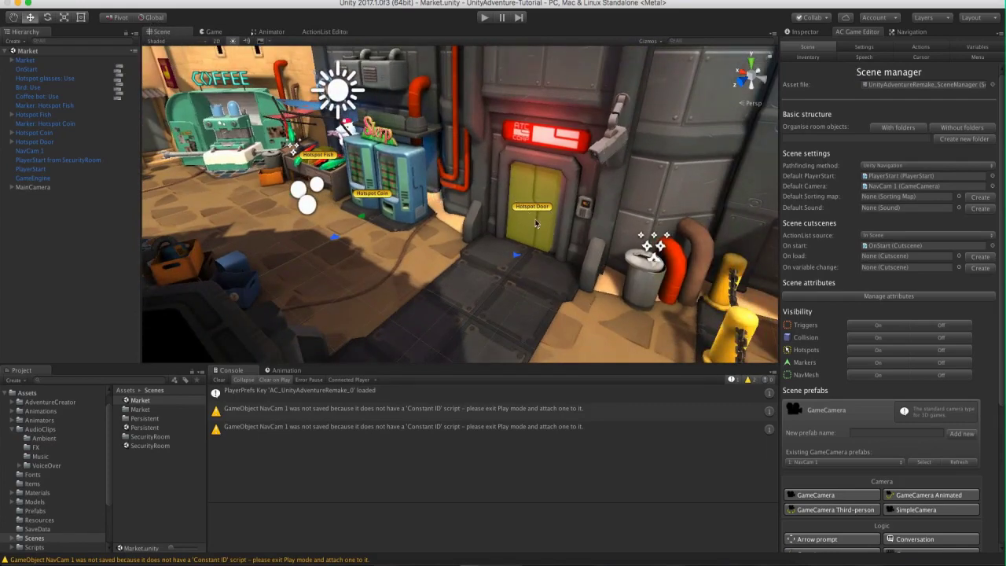
scroll(534, 209, "up", 2)
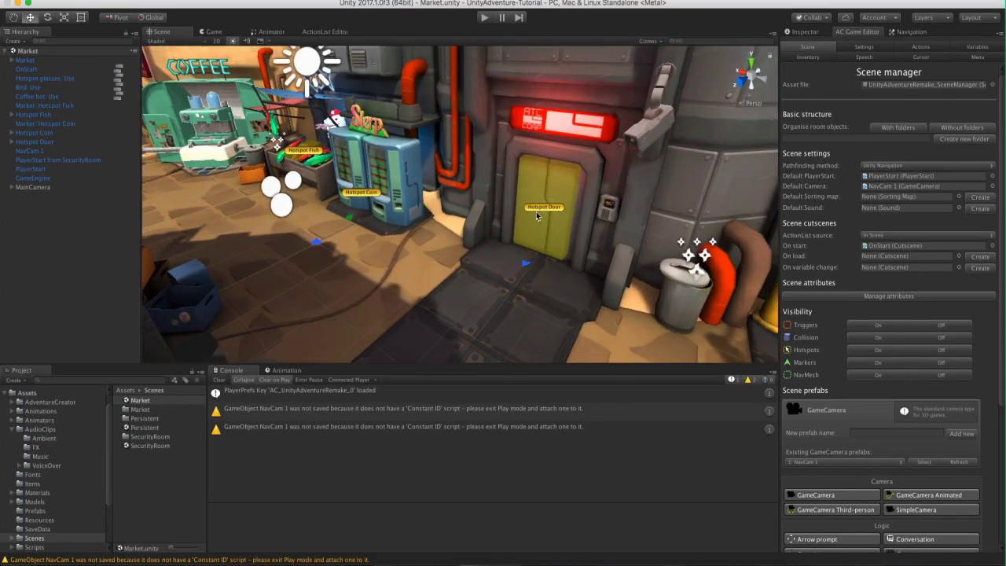
middle_click_drag(537, 214, 460, 215)
scroll(885, 325, "down", 5)
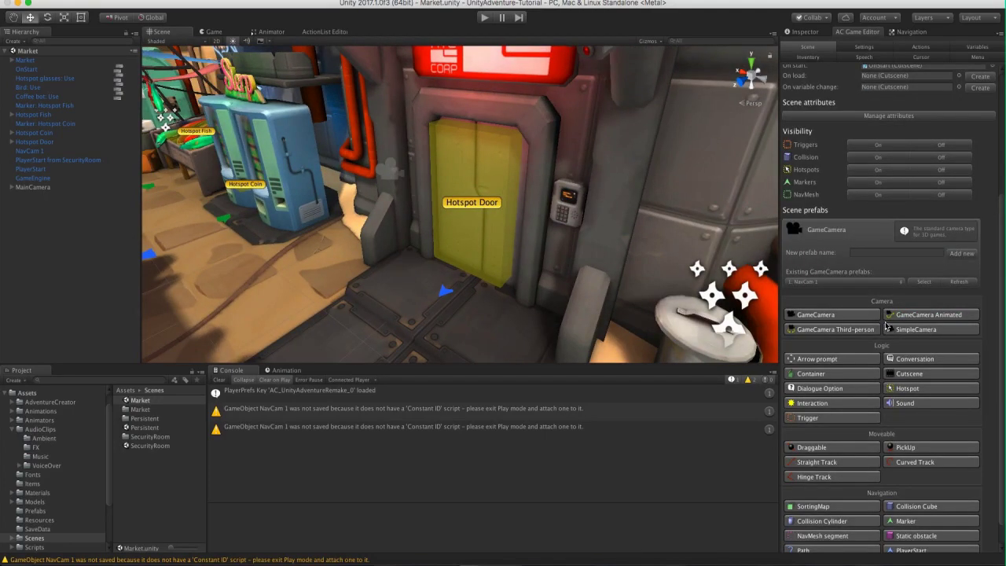
scroll(891, 346, "down", 1)
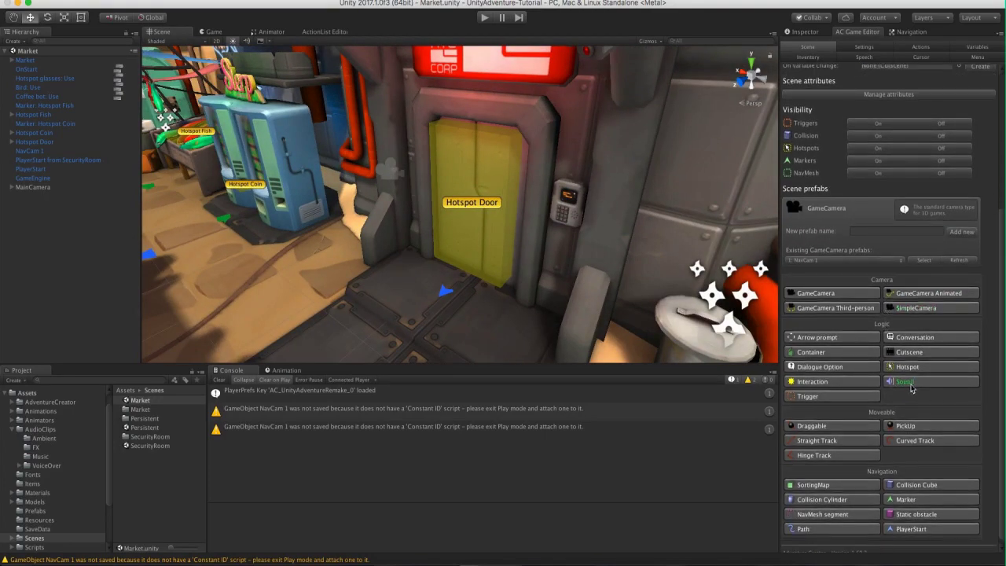
left_click(914, 384)
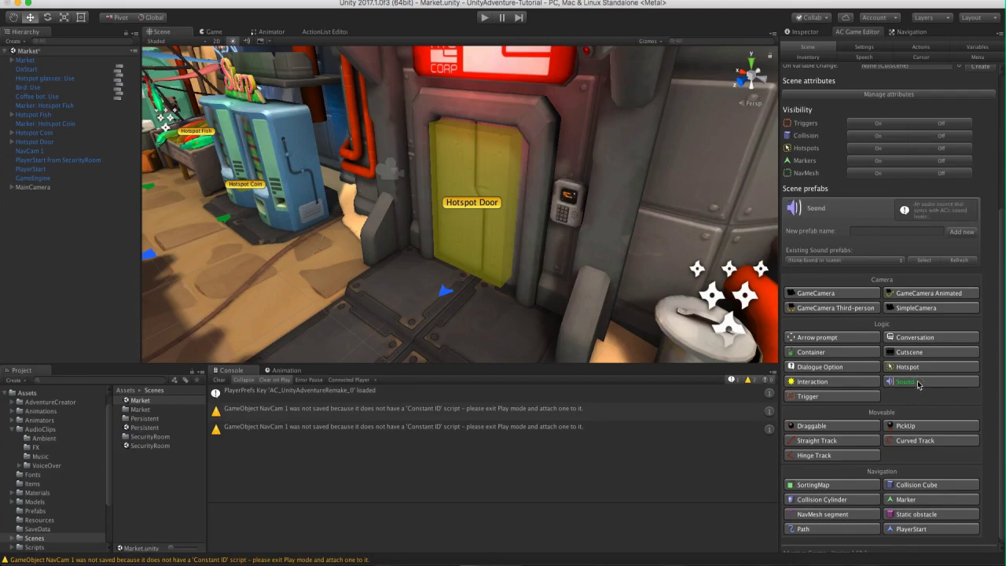
left_click(910, 383)
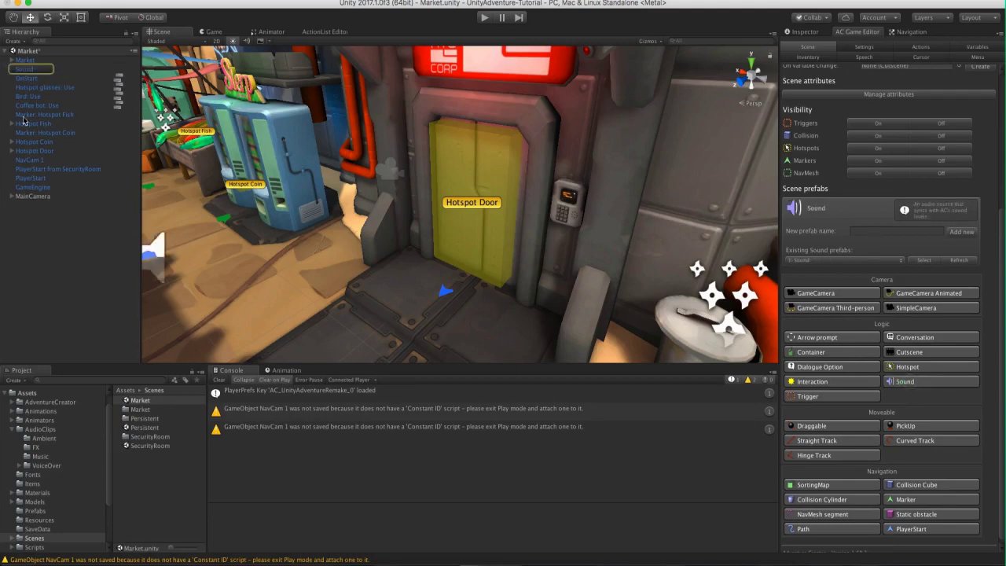
left_click(72, 71)
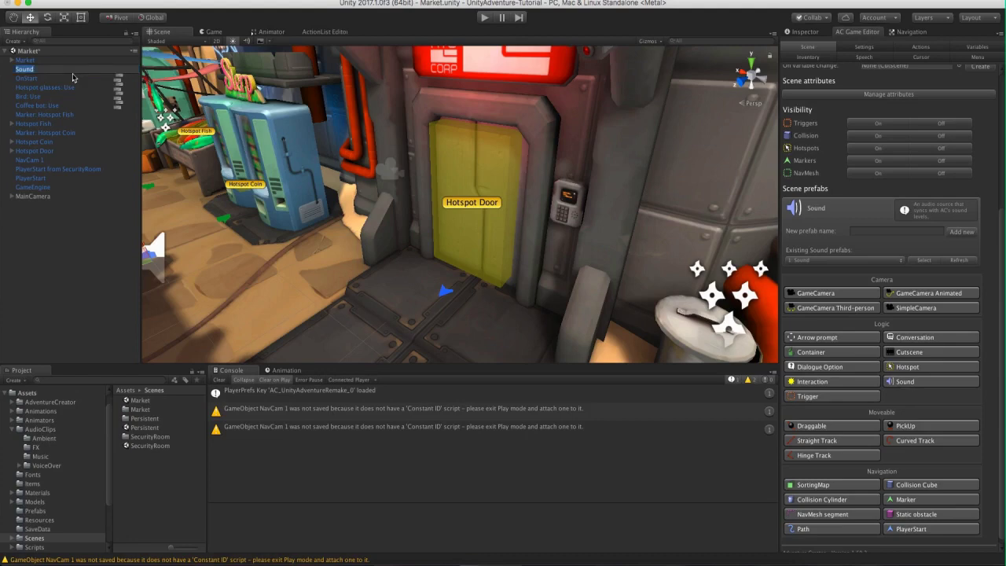
key("Left")
type("Doo")
key("Return")
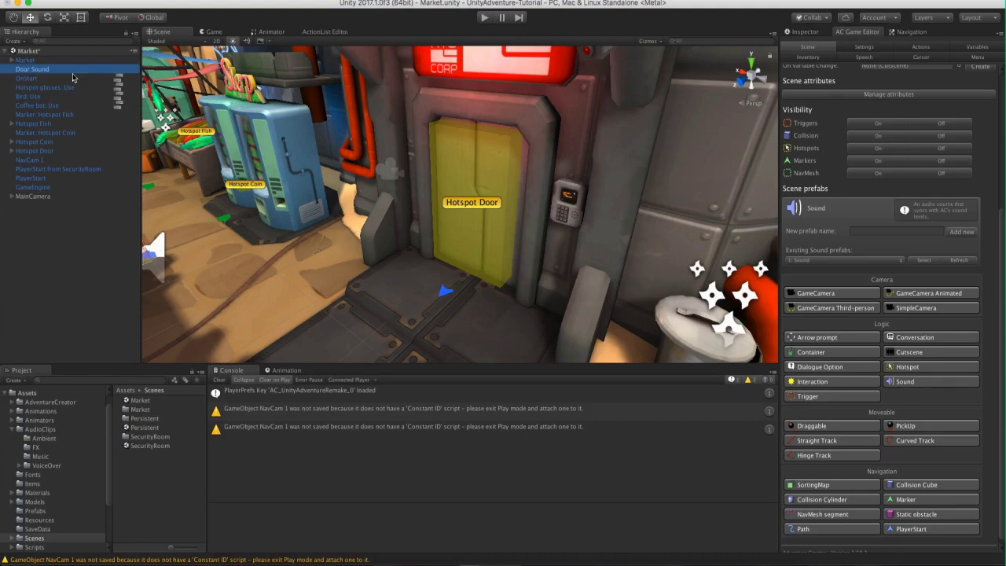
Keep Door Sound's type as SFX and assign the DoorSlide clip from AudioClips/FX to its Audio Source.
left_click(795, 32)
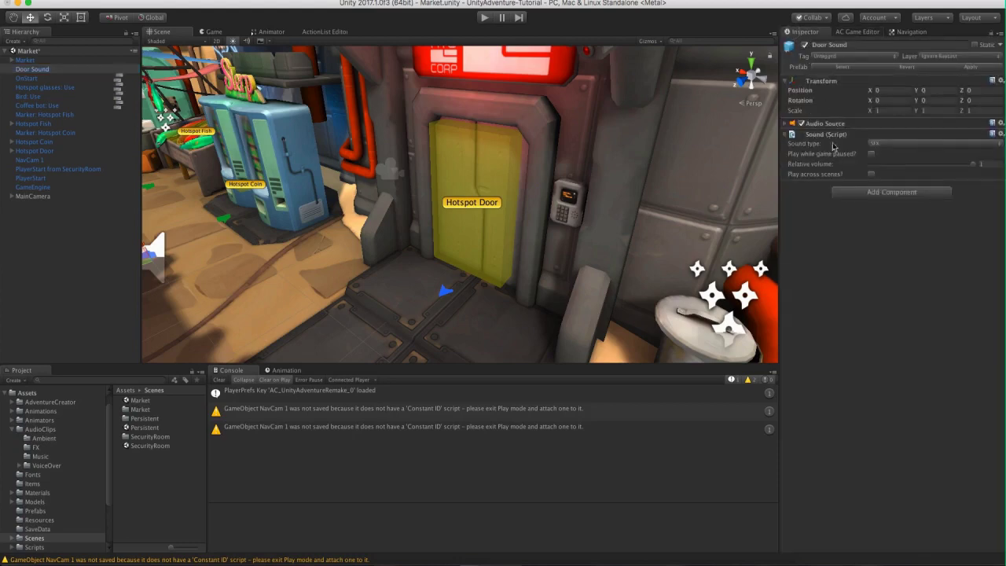
left_click(892, 146)
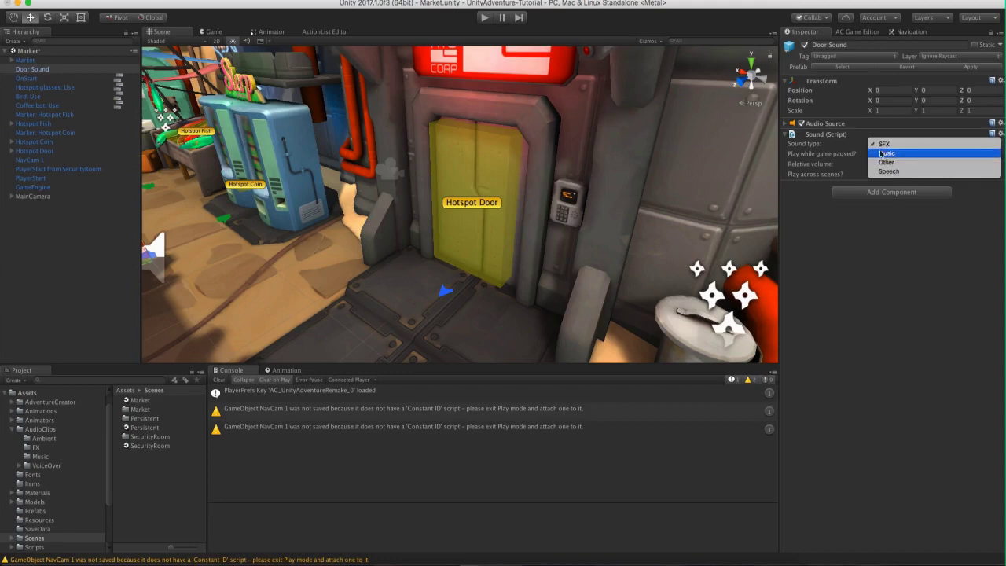
left_click(887, 154)
left_click(825, 125)
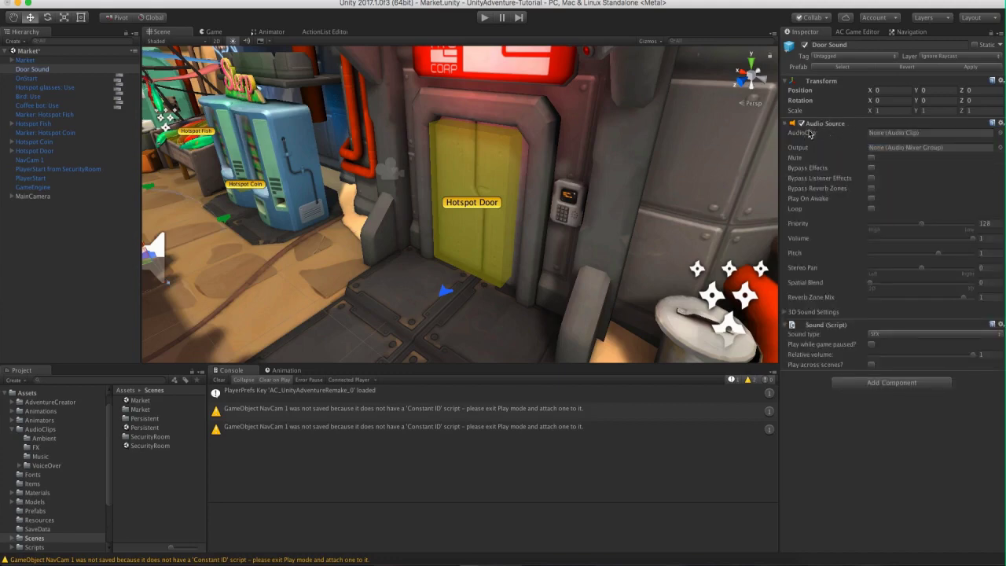
left_click(30, 429)
left_click(36, 446)
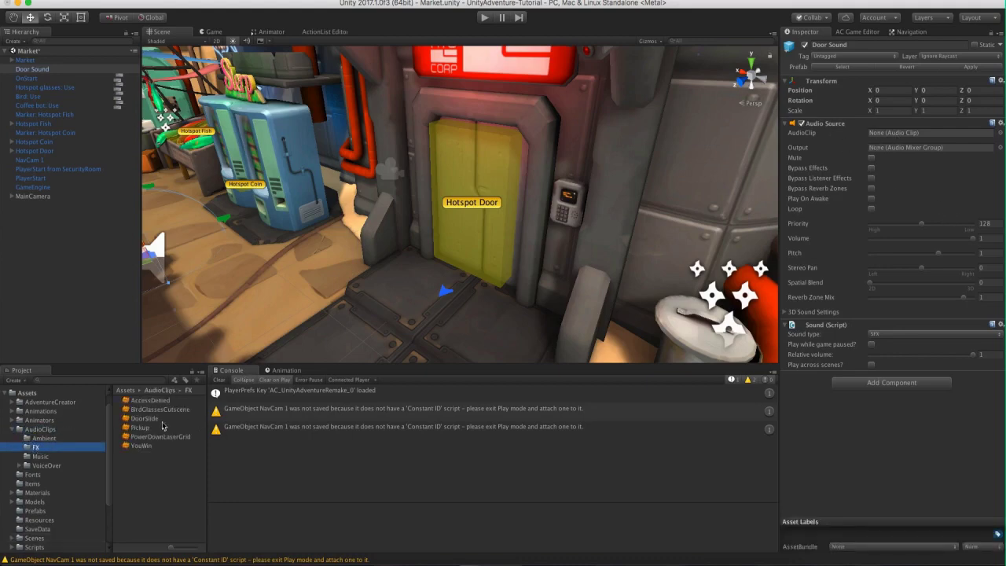
left_click_drag(144, 425, 872, 134)
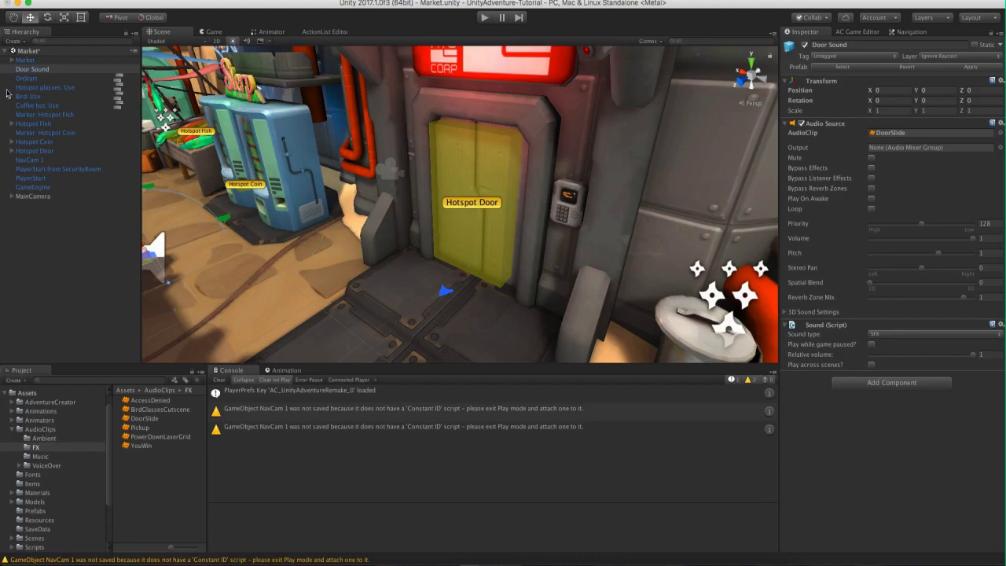
Select Hotspot Door and open its Door: Use interaction in the ActionList Editor.
left_click(464, 210)
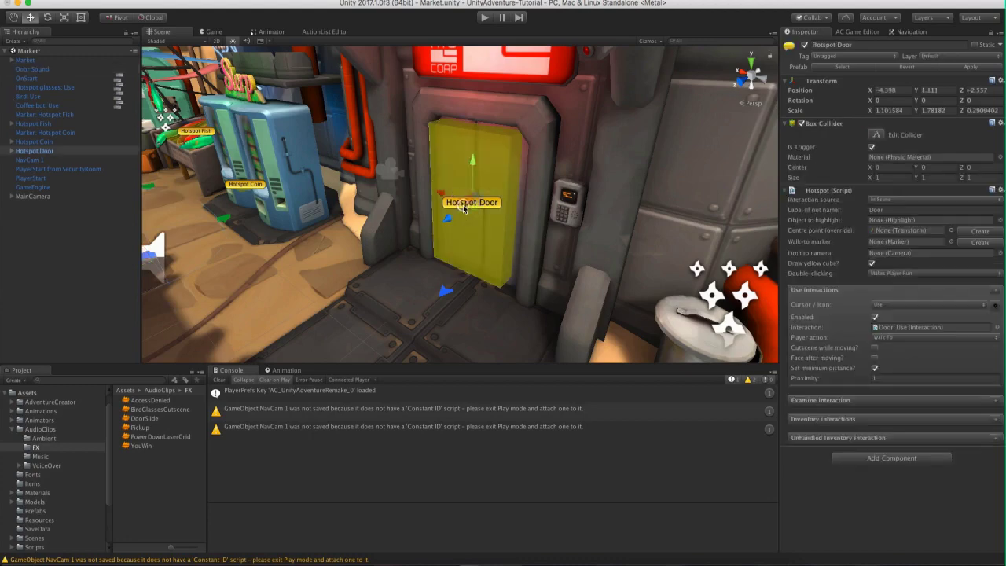
left_click(11, 151)
left_click(32, 159)
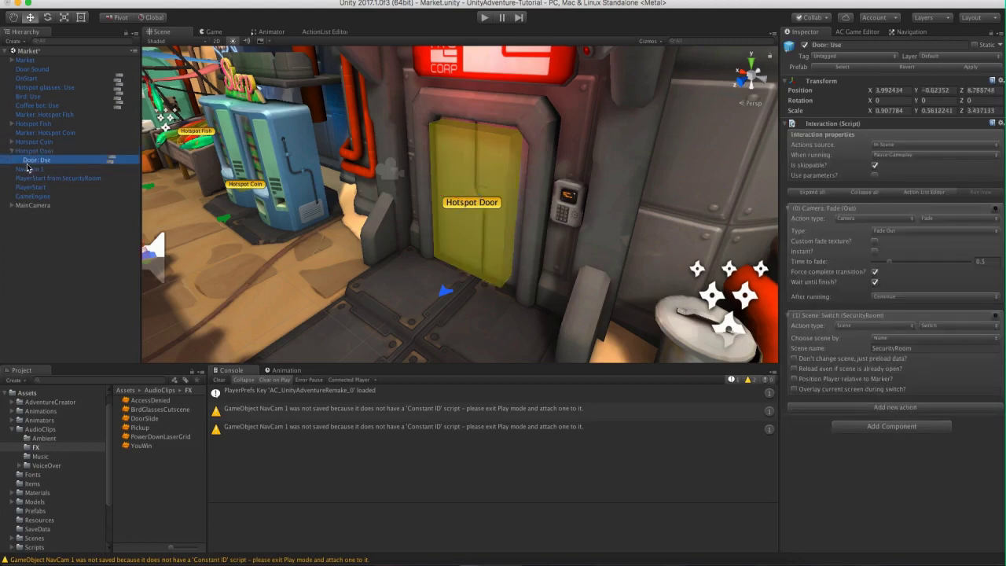
left_click(111, 162)
Add a new action at the front of the Door: Use list and spread out the Camera: Fade and Scene: Switch nodes.
right_click(367, 124)
left_click(387, 130)
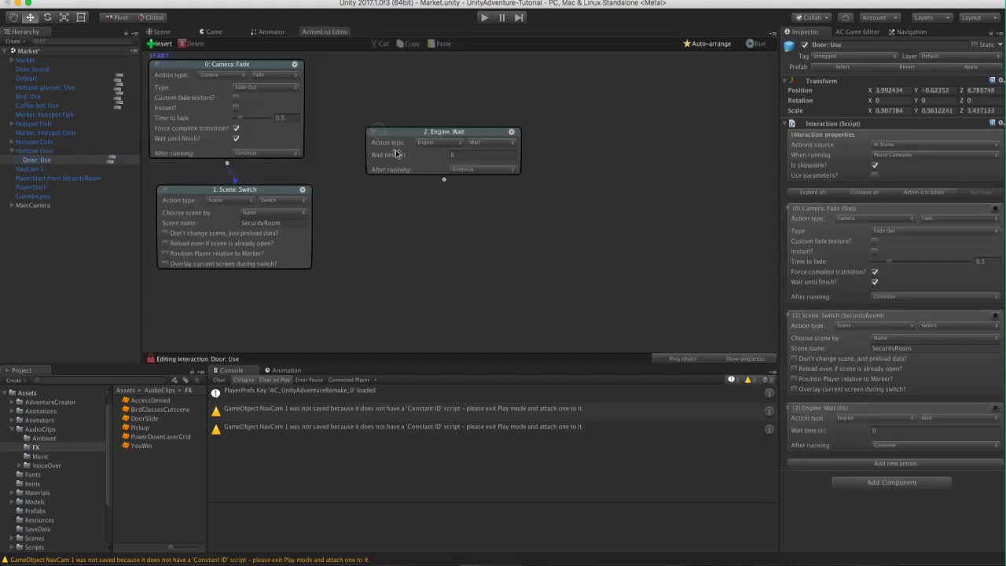
left_click_drag(397, 154, 373, 125)
left_click(490, 103)
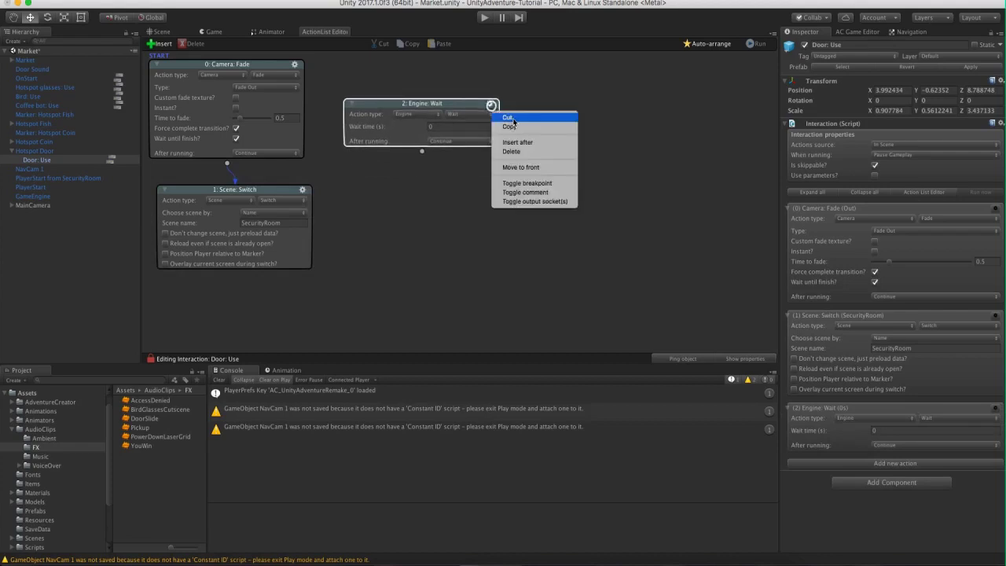
left_click(520, 167)
left_click_drag(270, 188, 416, 236)
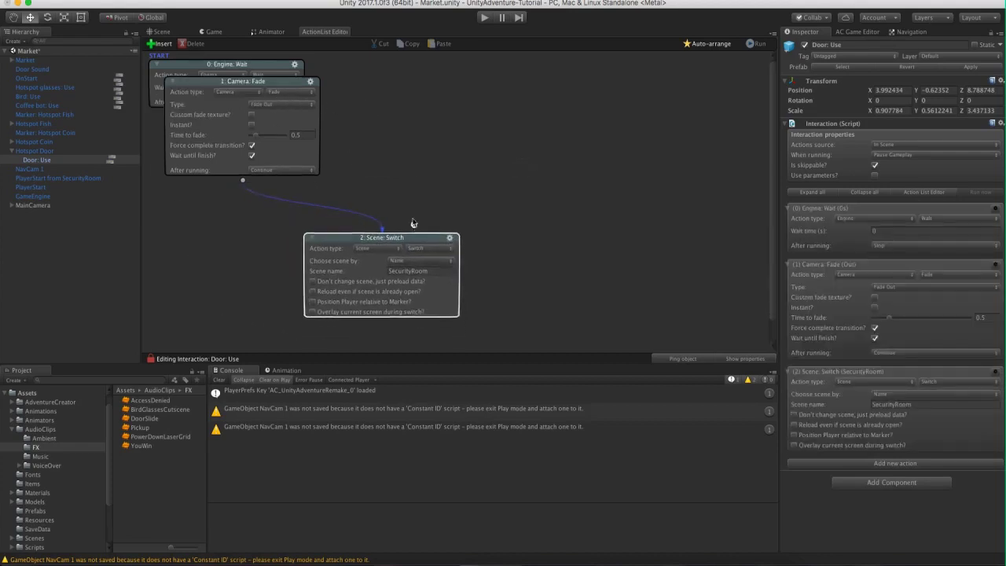
left_click_drag(267, 82, 246, 161)
left_click_drag(325, 236, 372, 239)
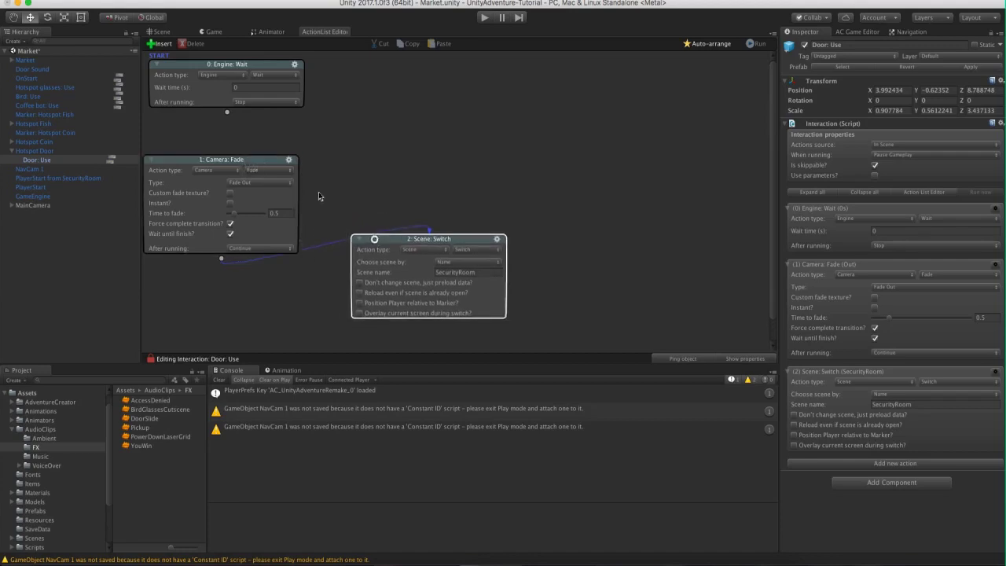
left_click_drag(241, 158, 254, 165)
Set the first action to Sound: Play, link it to Camera: Fade, and tidy the node layout.
left_click(226, 77)
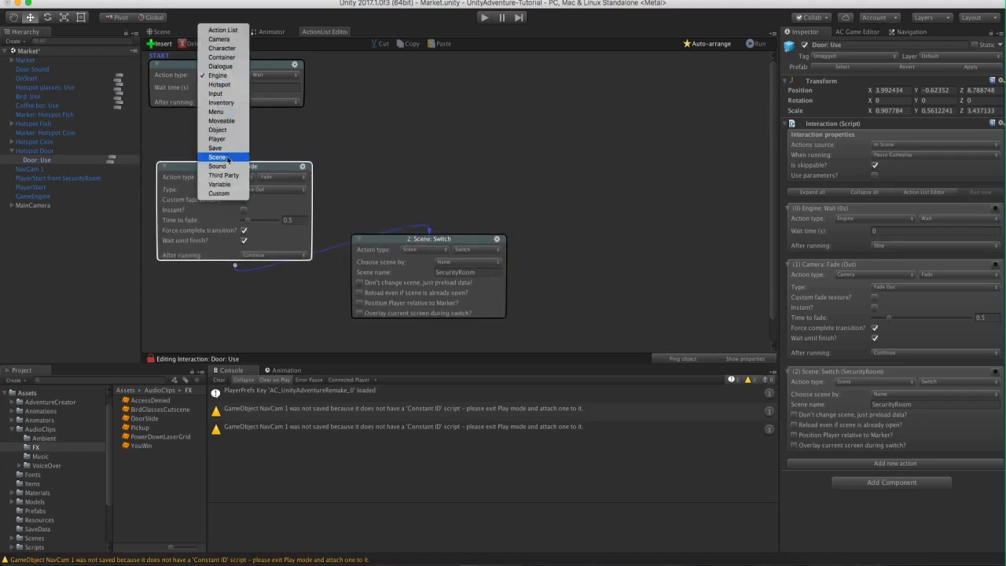
left_click(218, 166)
left_click(249, 75)
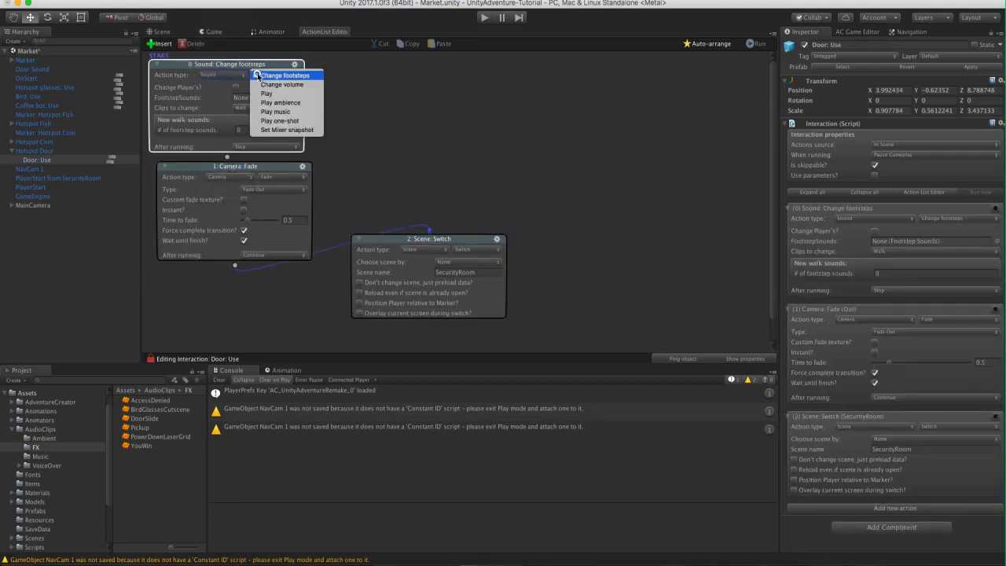
left_click(269, 97)
left_click_drag(275, 166, 243, 197)
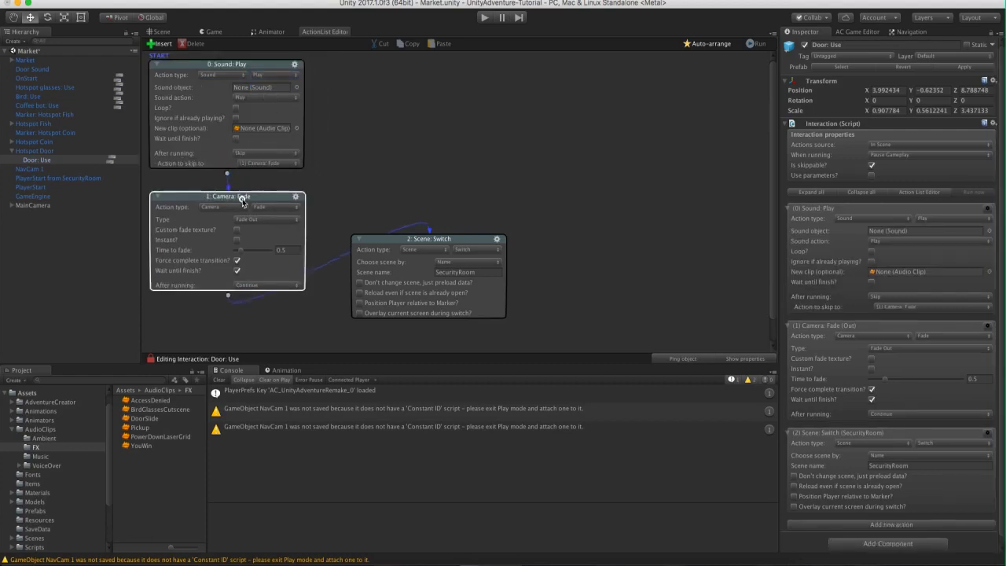
left_click_drag(384, 240, 368, 232)
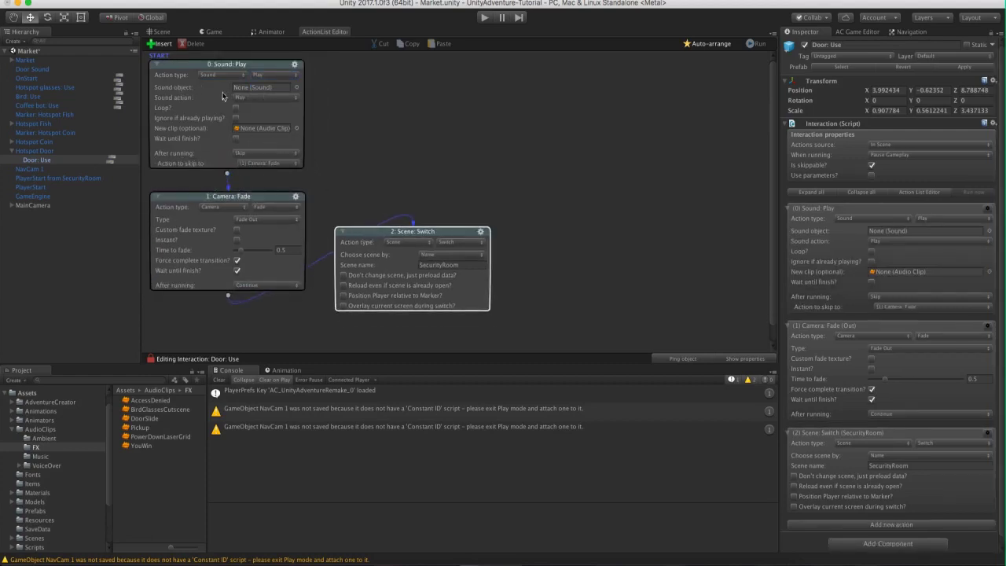
Assign Door Sound as the sound object of the Sound: Play action in the Door: Use list.
left_click(296, 87)
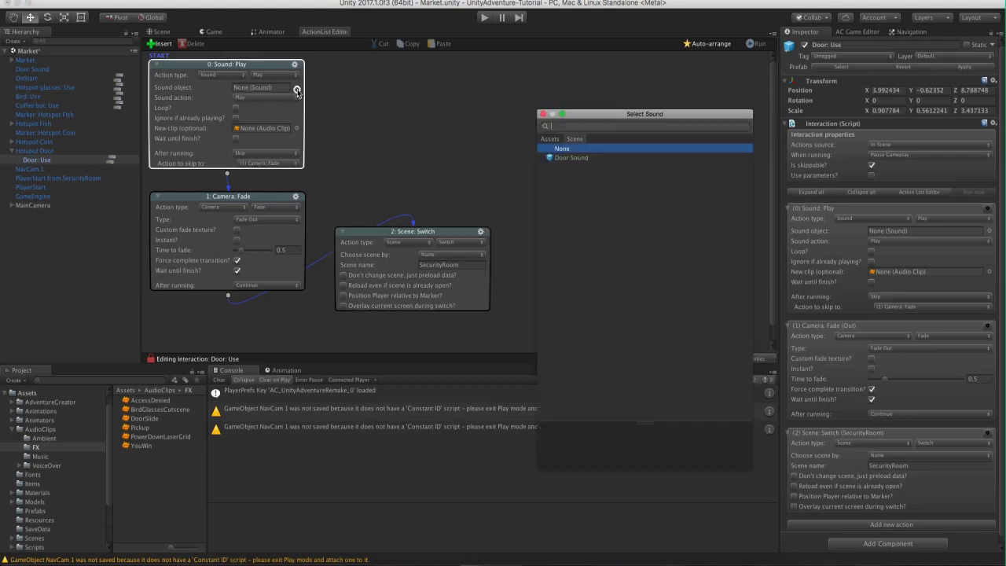
left_click(560, 157)
left_click(540, 114)
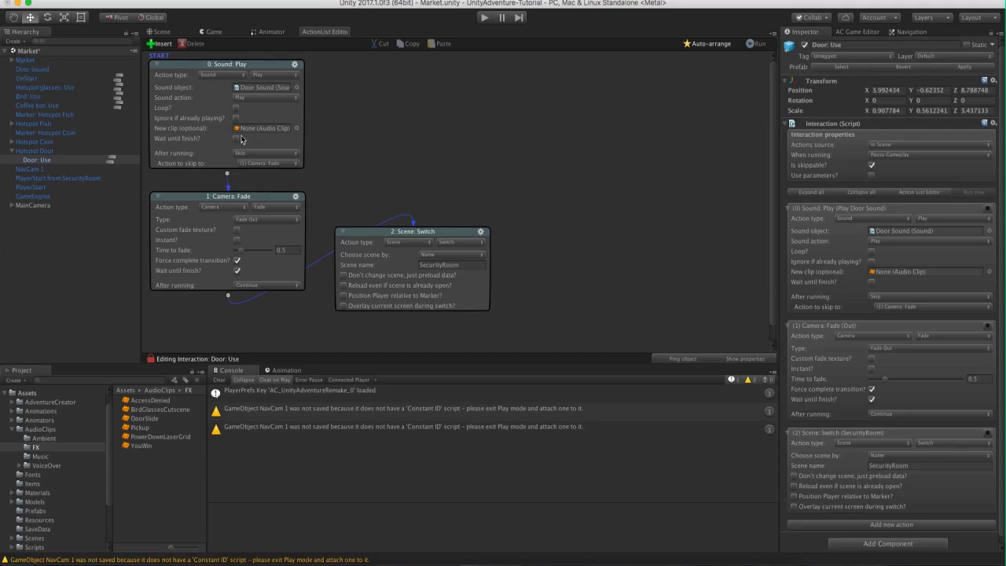
Play-test the Market by using the door, stop the game, and return to the Door: Use list in the ActionList Editor.
left_click(484, 17)
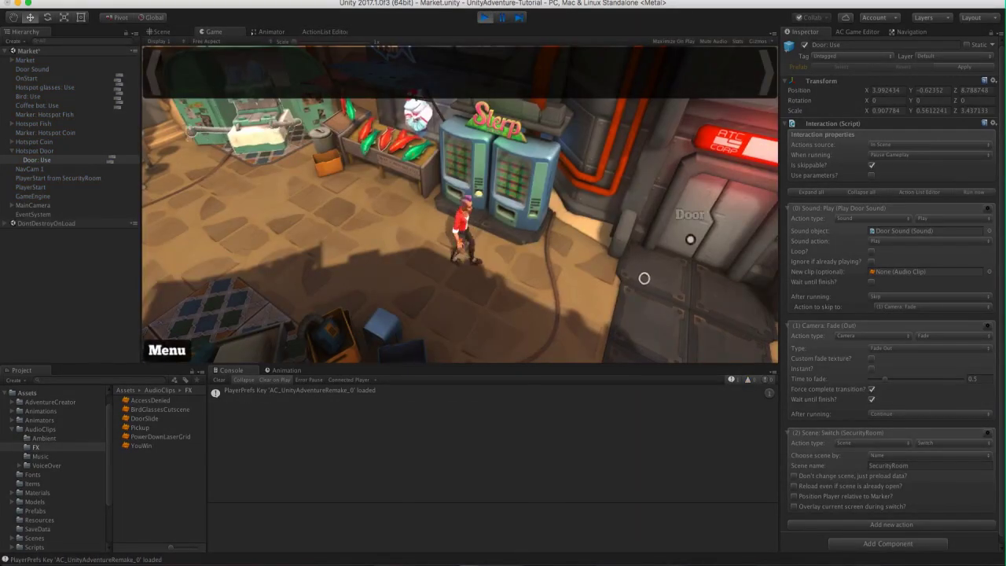
left_click(643, 278)
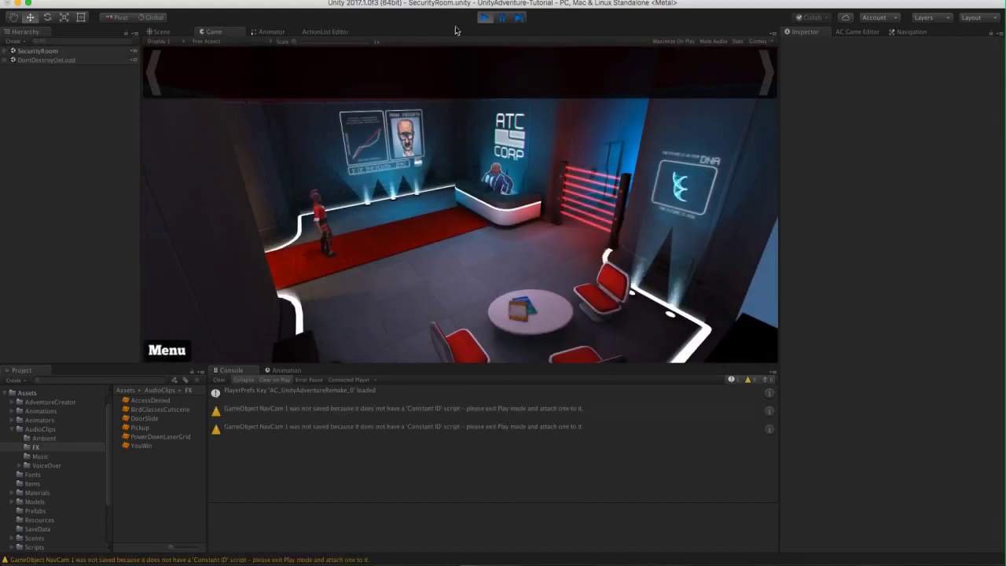
key("super+p")
left_click(304, 32)
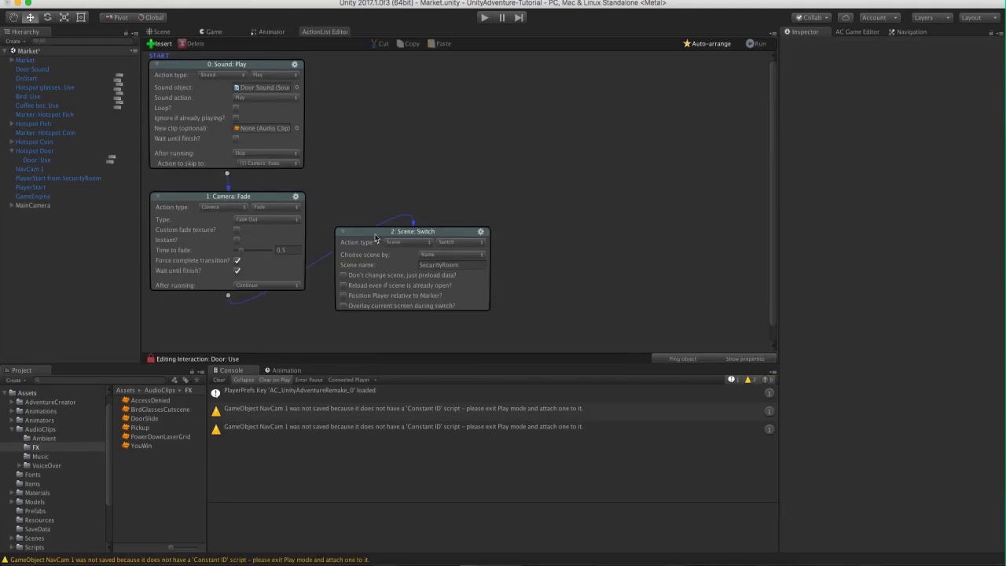
Make room between the Camera: Fade and Scene: Switch nodes and add a new Engine: Wait action linked from Camera: Fade.
left_click_drag(370, 233, 380, 235)
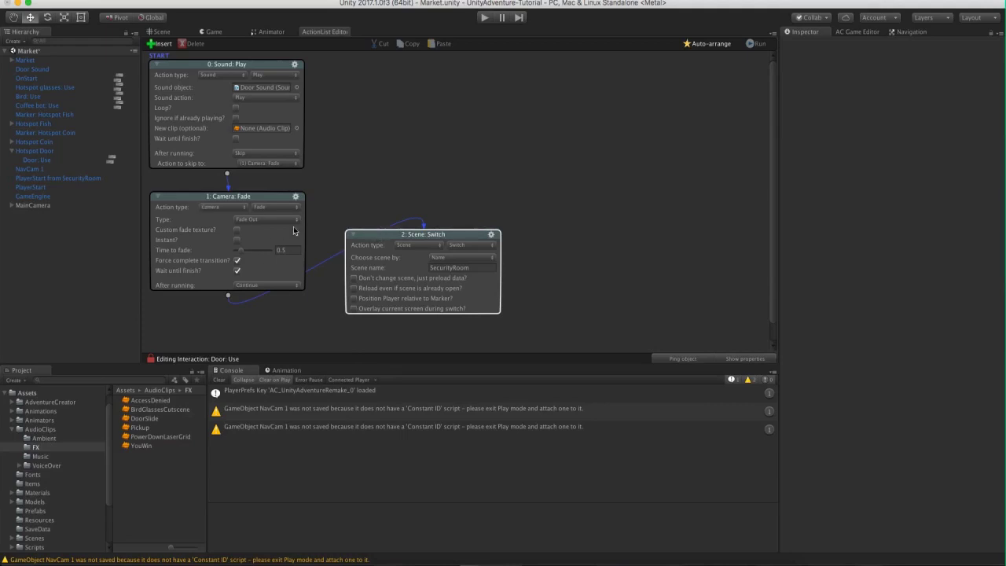
left_click_drag(357, 252, 370, 250)
left_click_drag(260, 197, 259, 190)
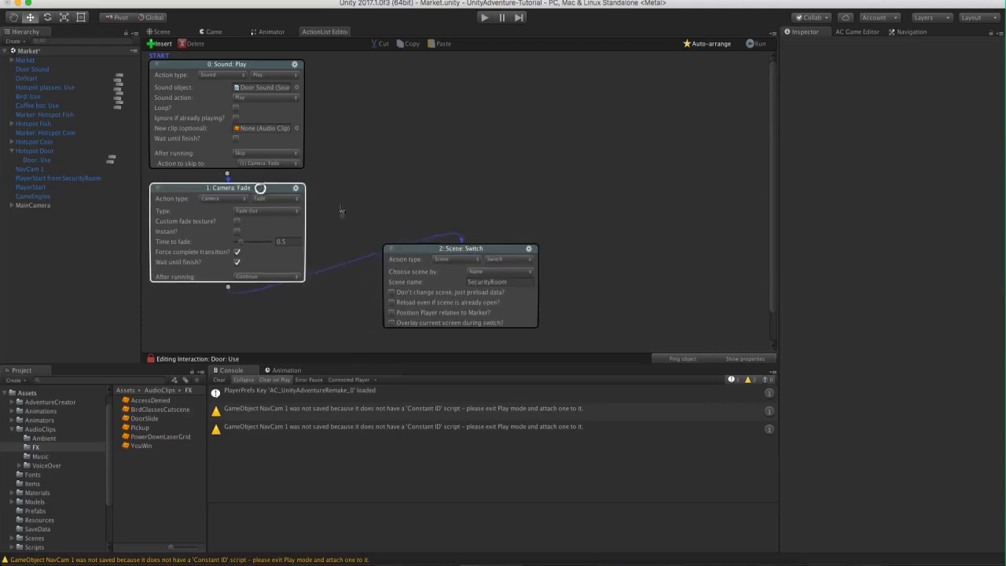
left_click_drag(393, 259, 481, 235)
left_click_drag(228, 287, 380, 219)
left_click(227, 311)
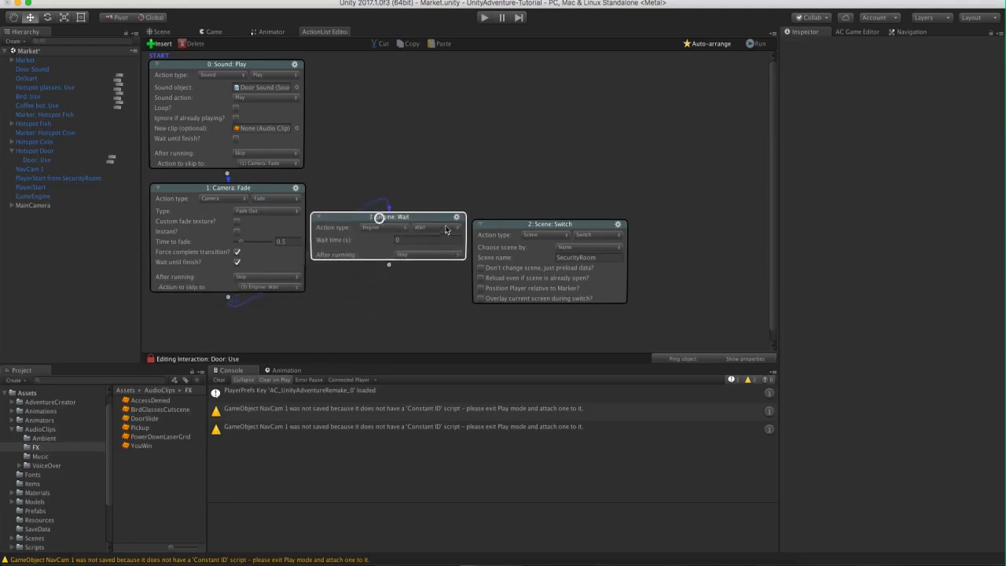
Set the Engine: Wait time to 0.25 seconds and link it to the Scene: Switch action.
left_click_drag(488, 234, 515, 236)
left_click(431, 223)
left_click_drag(430, 222, 446, 217)
left_click(426, 234)
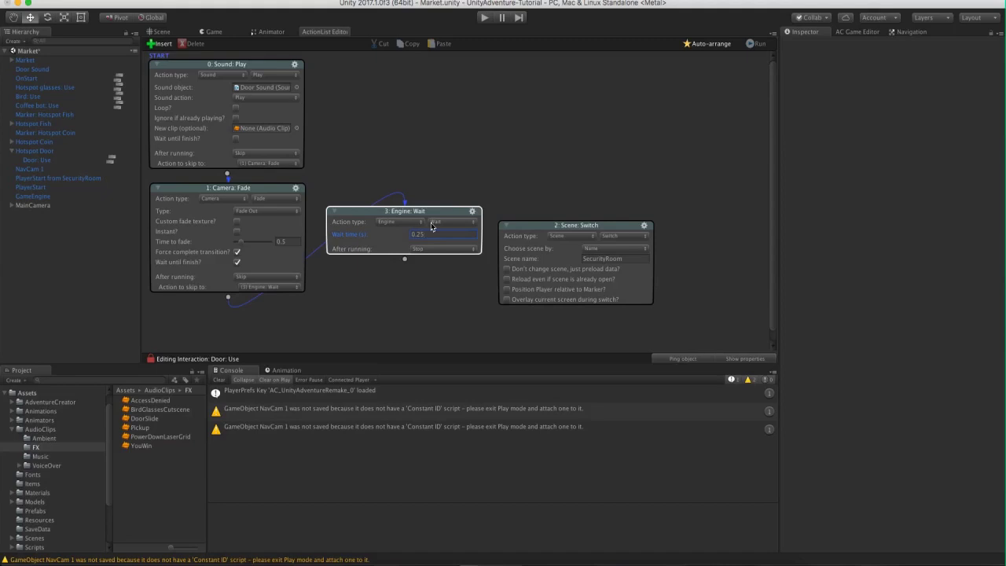
left_click_drag(405, 260, 572, 256)
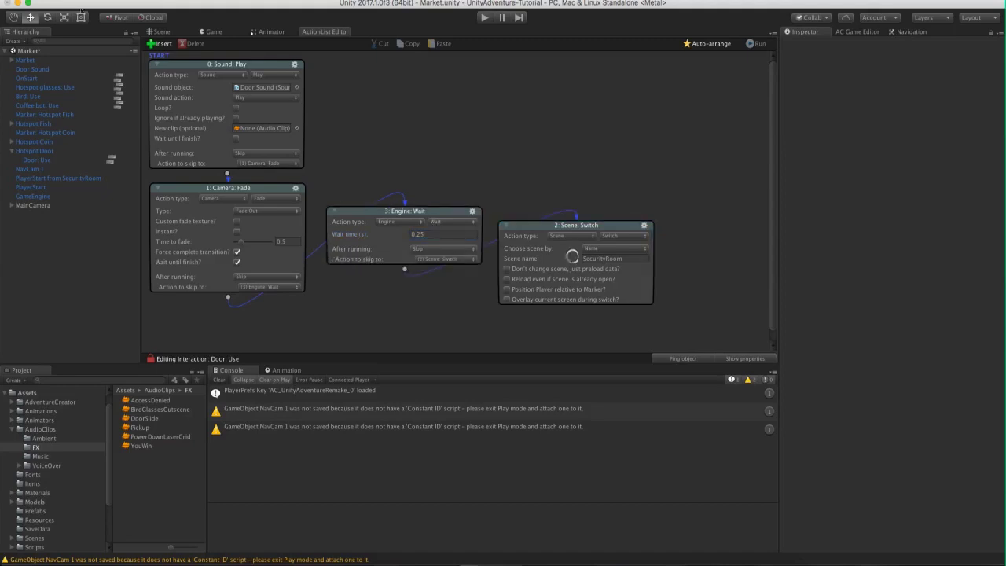
Save the Market scene, open the SecurityRoom scene from the Scenes folder, and show its Scene view.
left_click(71, 0)
left_click(73, 32)
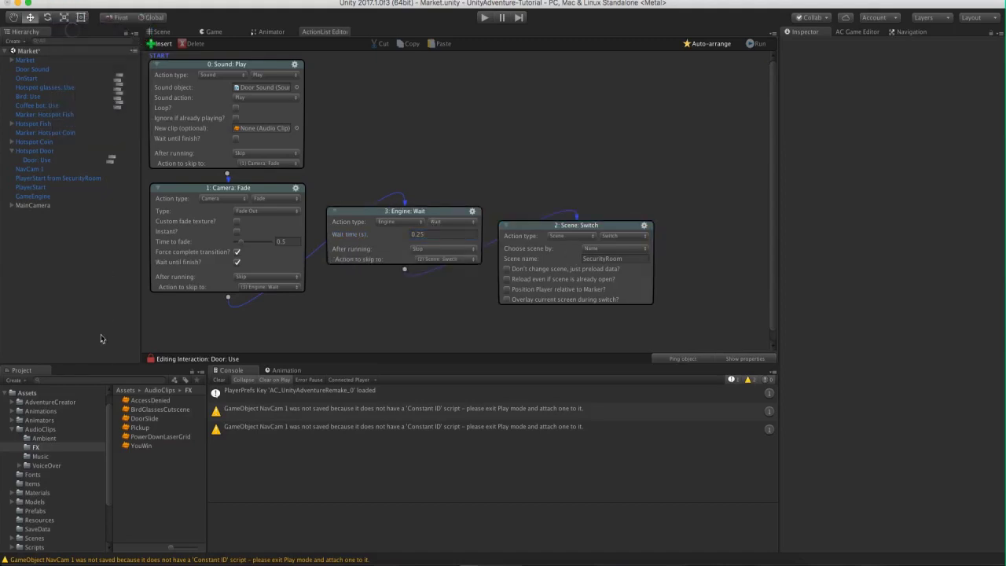
left_click(41, 538)
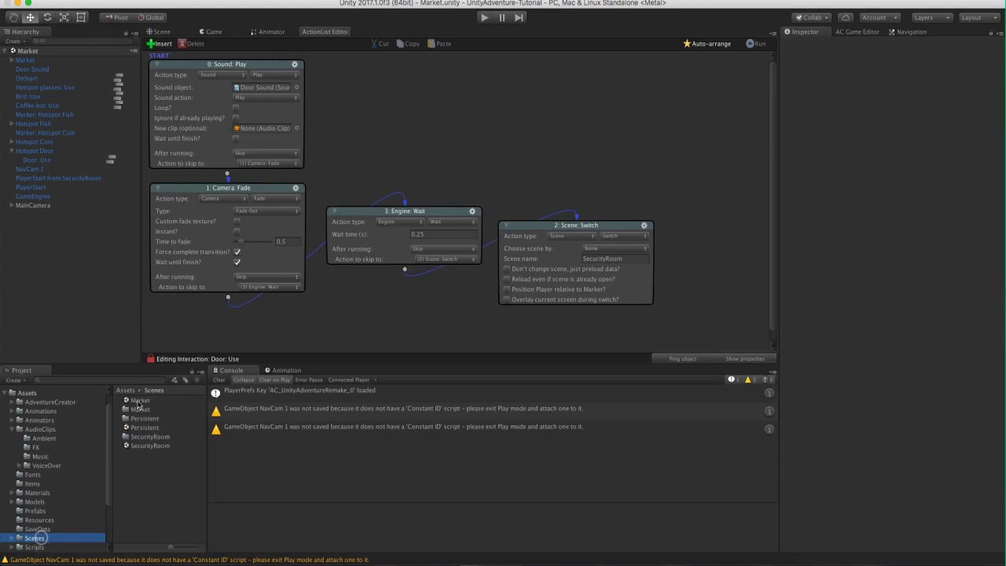
double_click(150, 446)
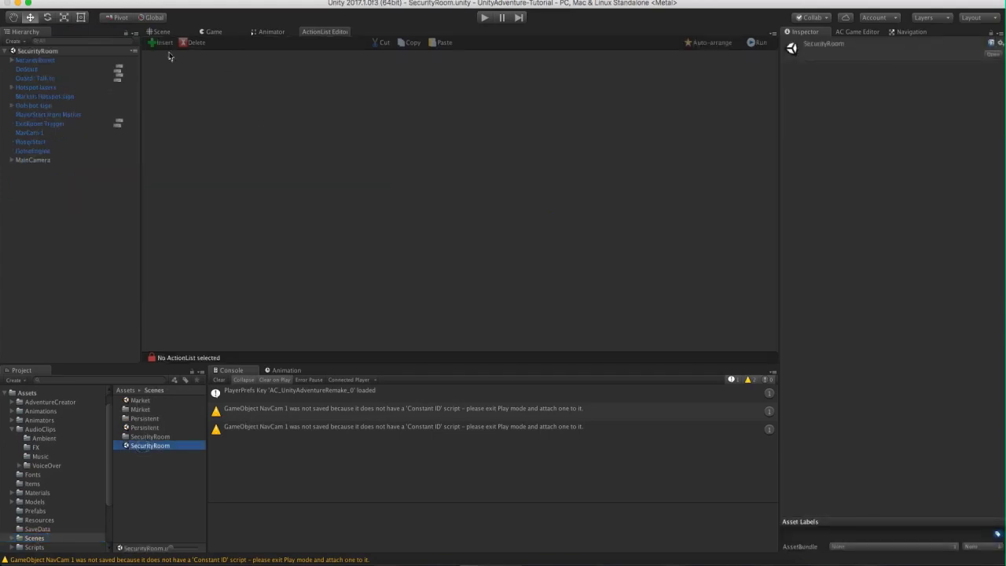
left_click(155, 32)
Add a single Sound prefab to the SecurityRoom, undoing the duplicate, and rename it Door sound.
left_click(848, 32)
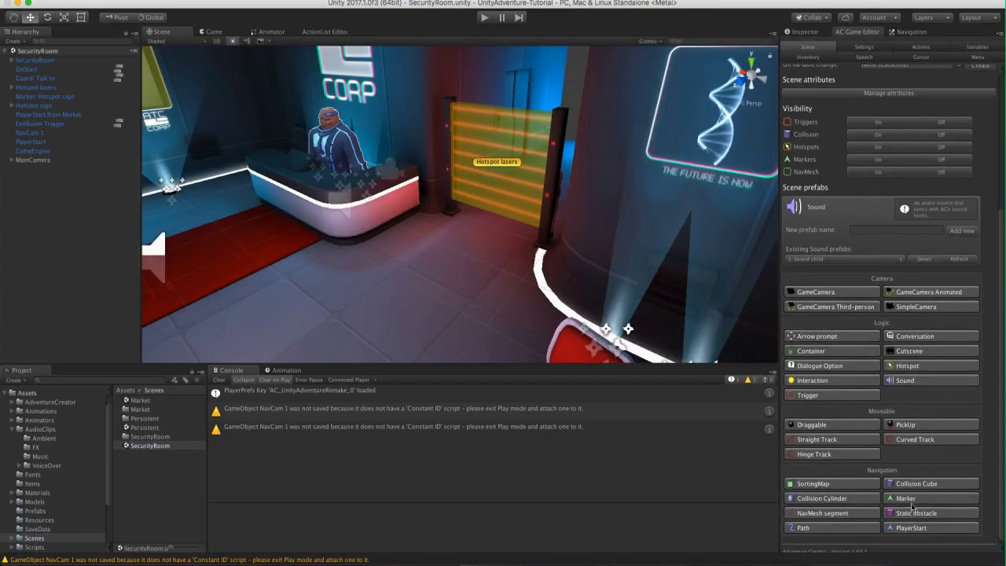
left_click(903, 380)
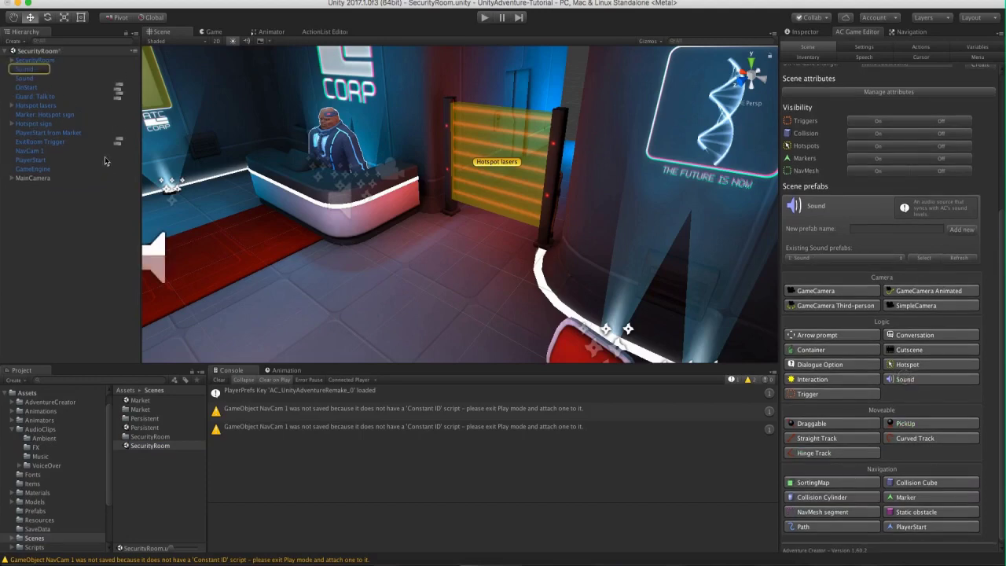
left_click(102, 7)
left_click(30, 69)
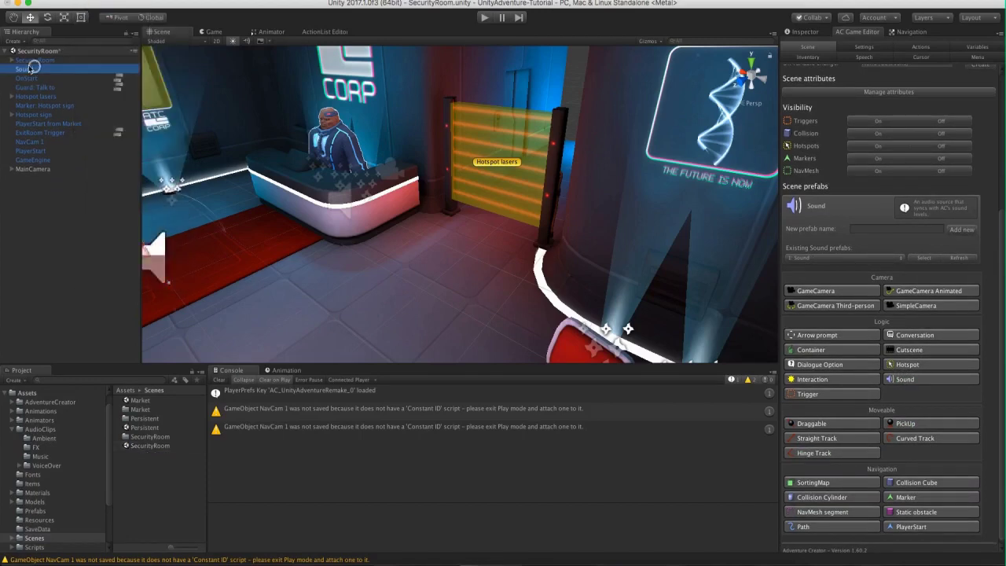
key("Return")
type("Door Sound")
key("Return")
Assign the DoorSlide clip to Door sound's Audio Source.
left_click(798, 32)
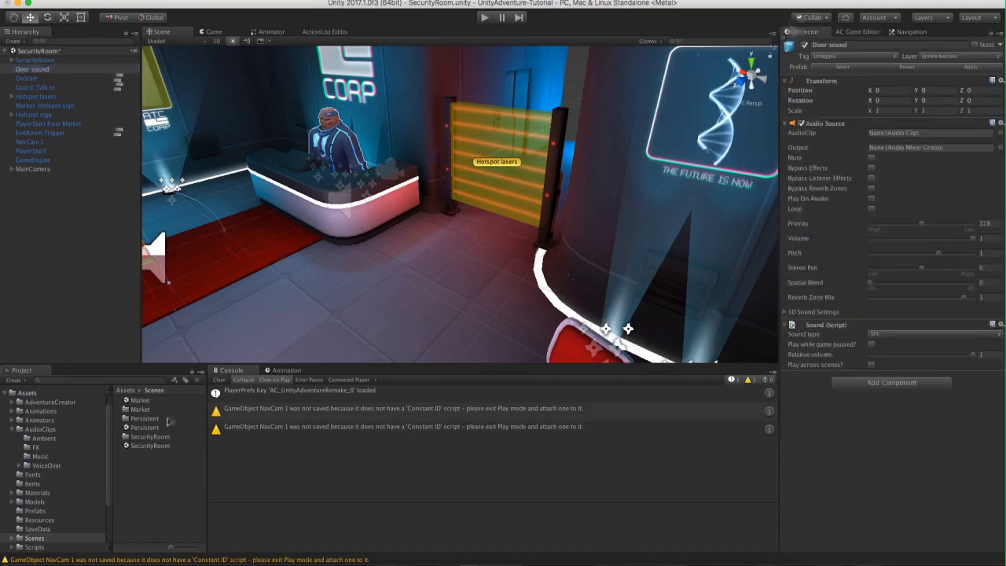
left_click(998, 133)
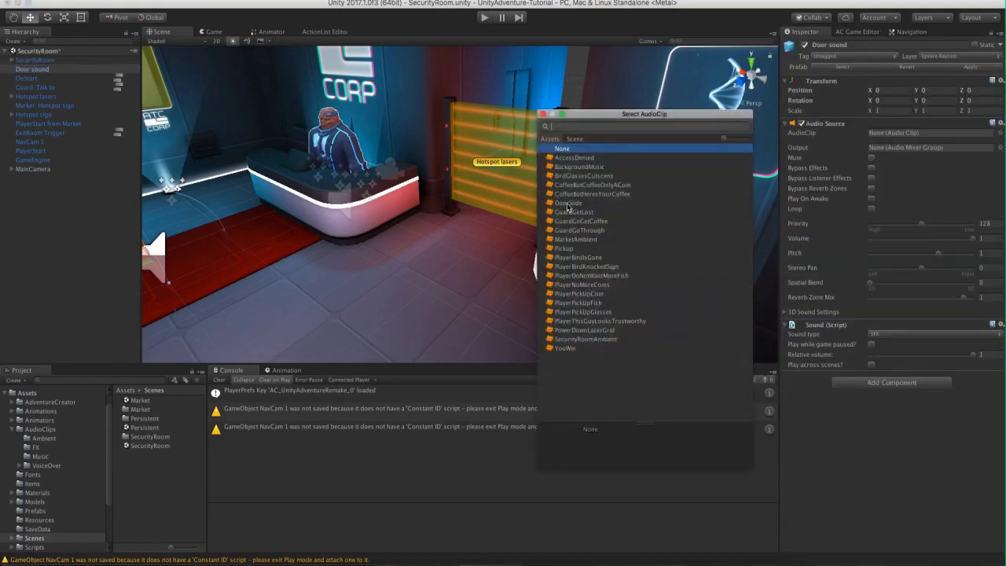
double_click(567, 203)
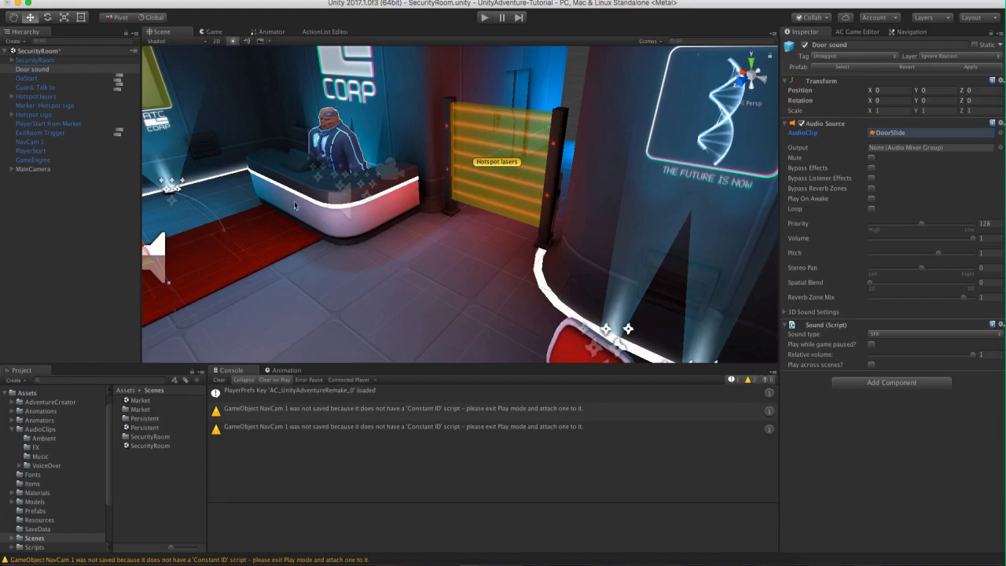
Select the ExitRoom Trigger, open its actions in the ActionList Editor, and spread out the Camera: Fade and Scene: Switch nodes.
key("f")
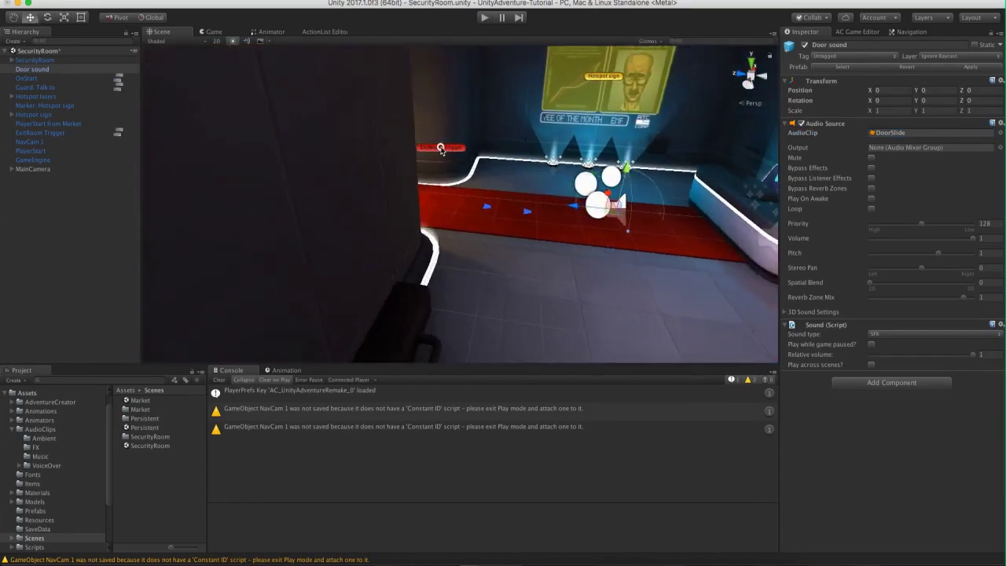
left_click(441, 149)
left_click(912, 304)
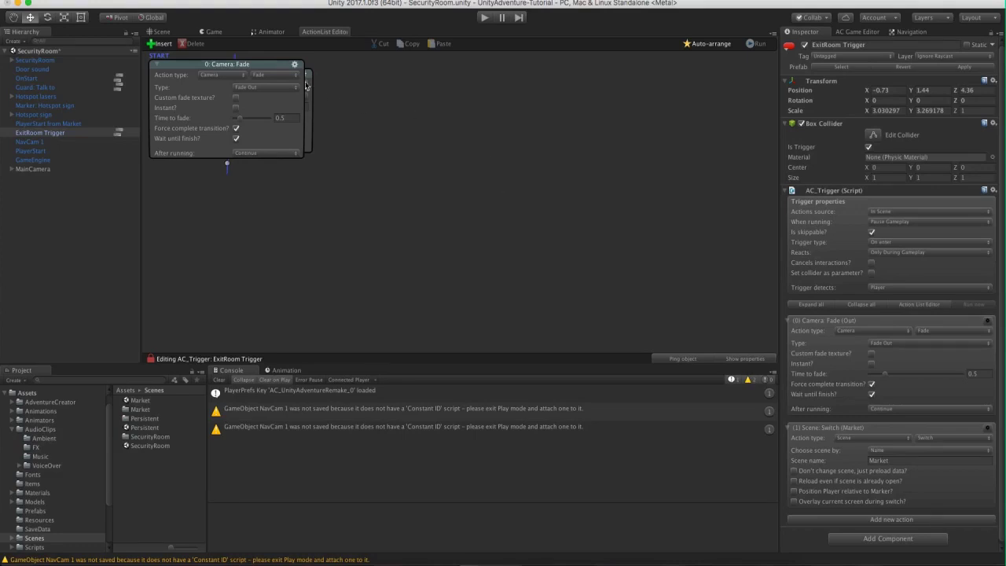
left_click(700, 45)
left_click_drag(187, 180, 299, 219)
left_click(252, 68)
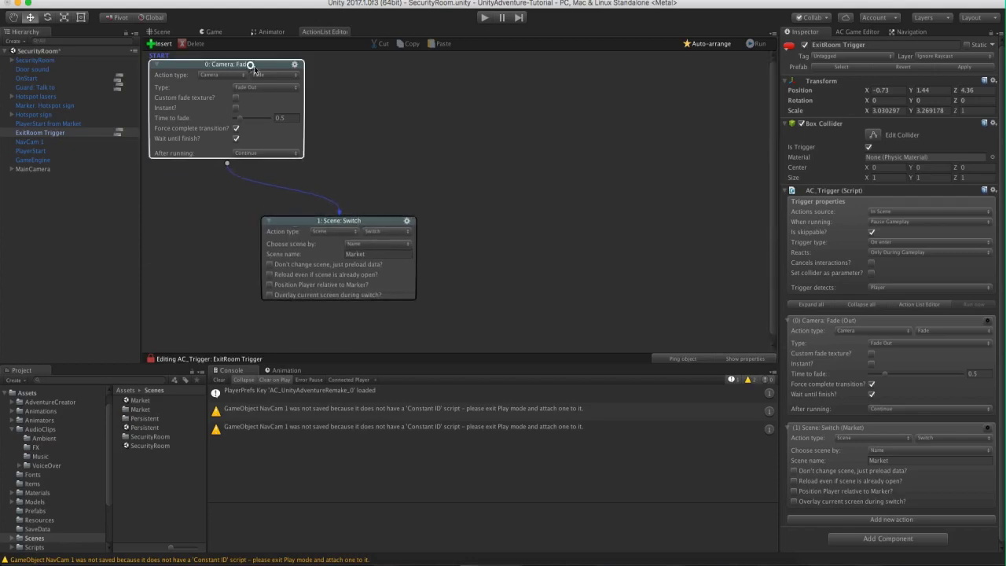
Add a new action to the ExitRoom Trigger list, move it to the front, and auto-arrange the nodes.
right_click(406, 83)
left_click(437, 89)
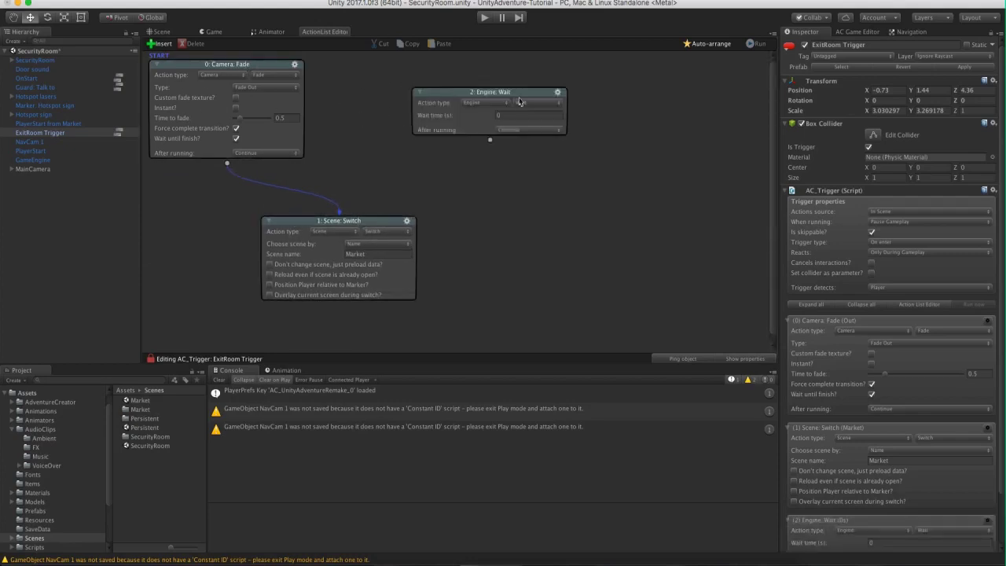
left_click(558, 92)
left_click(573, 150)
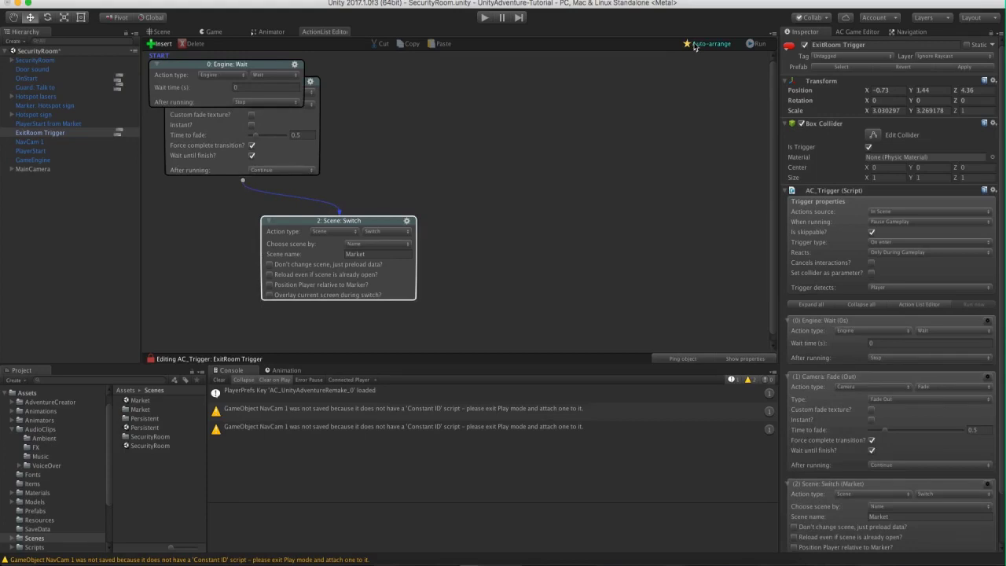
left_click(696, 44)
Set the ExitRoom Trigger's first action to Sound: Play and assign Door sound as its sound object.
left_click(236, 75)
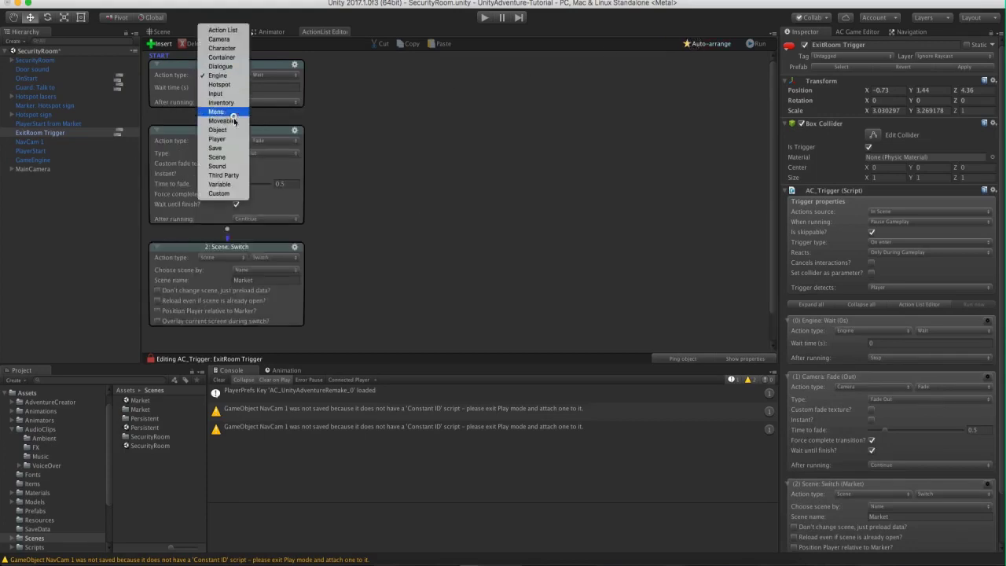
left_click(217, 165)
left_click(267, 75)
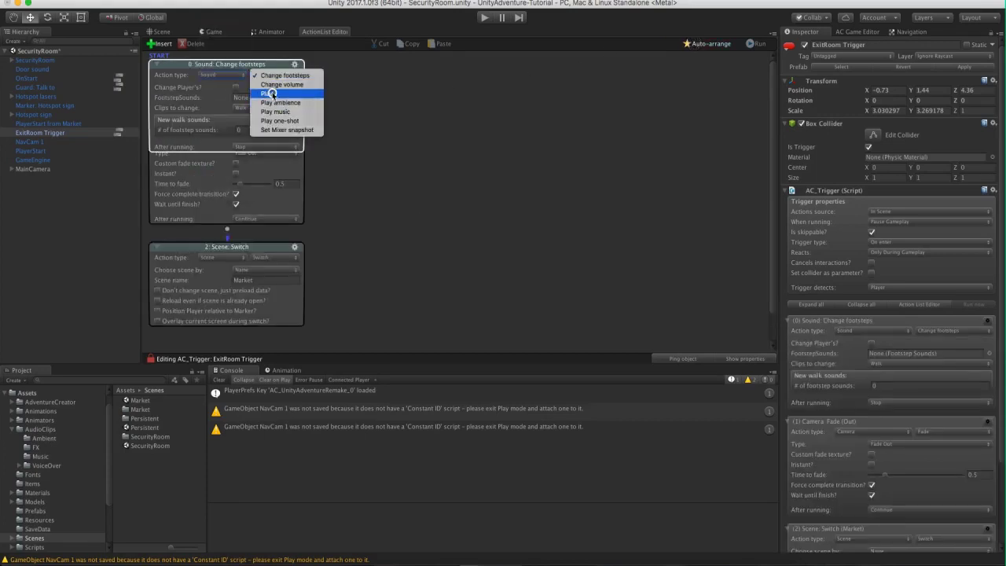
left_click(268, 94)
left_click_drag(31, 69, 247, 89)
Link Sound: Play to the repositioned Camera: Fade node and add an Engine: Wait action after the fade.
left_click(294, 174)
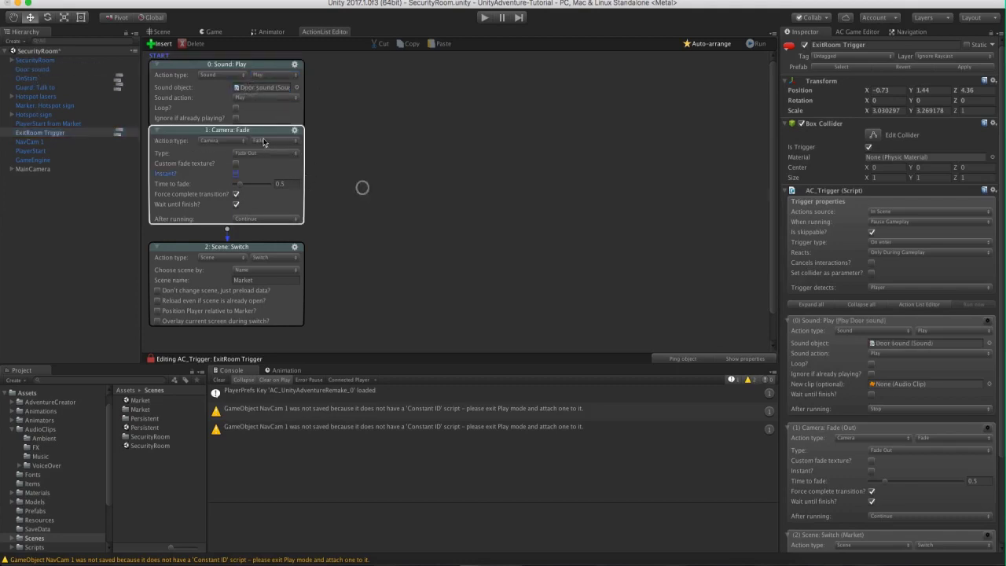
left_click_drag(257, 129, 450, 152)
left_click_drag(396, 173, 397, 131)
left_click_drag(416, 228, 417, 234)
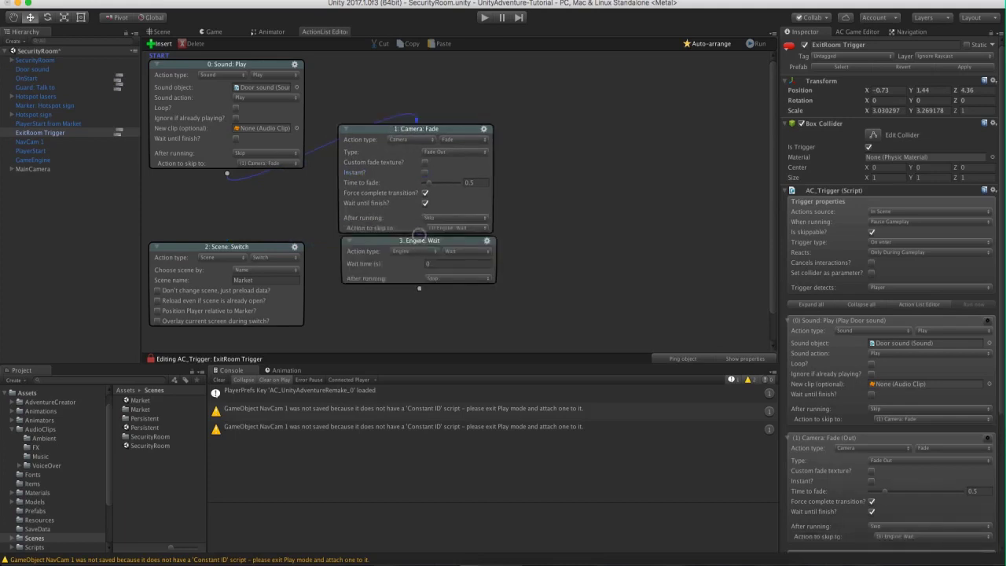
Set the ExitRoom Trigger's Engine: Wait time to 0.25 seconds and link it to Scene: Switch.
left_click(436, 263)
type("0.25")
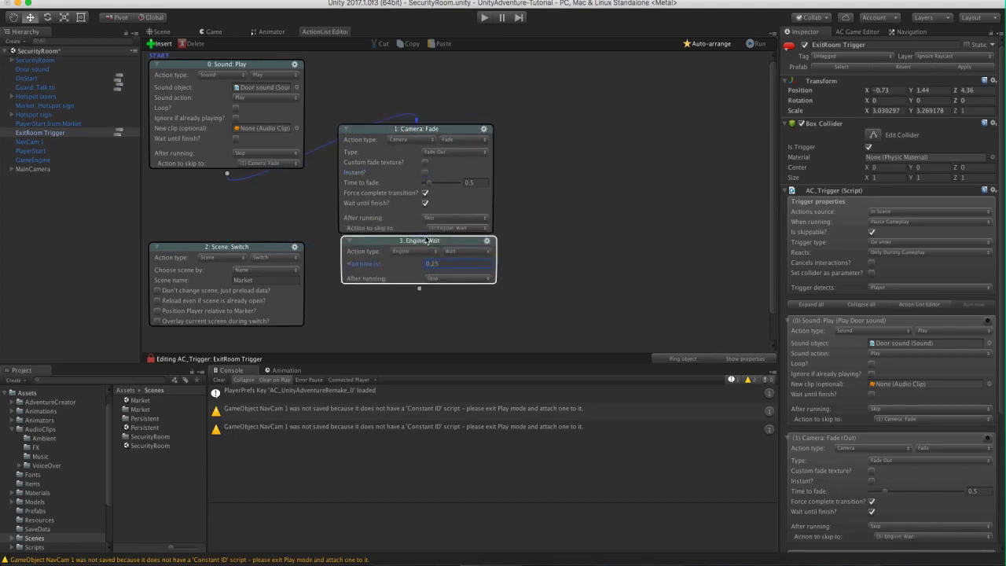
left_click_drag(421, 244, 417, 261)
left_click_drag(418, 315, 239, 292)
Play-test the SecurityRoom door sound and stop the game.
left_click(484, 18)
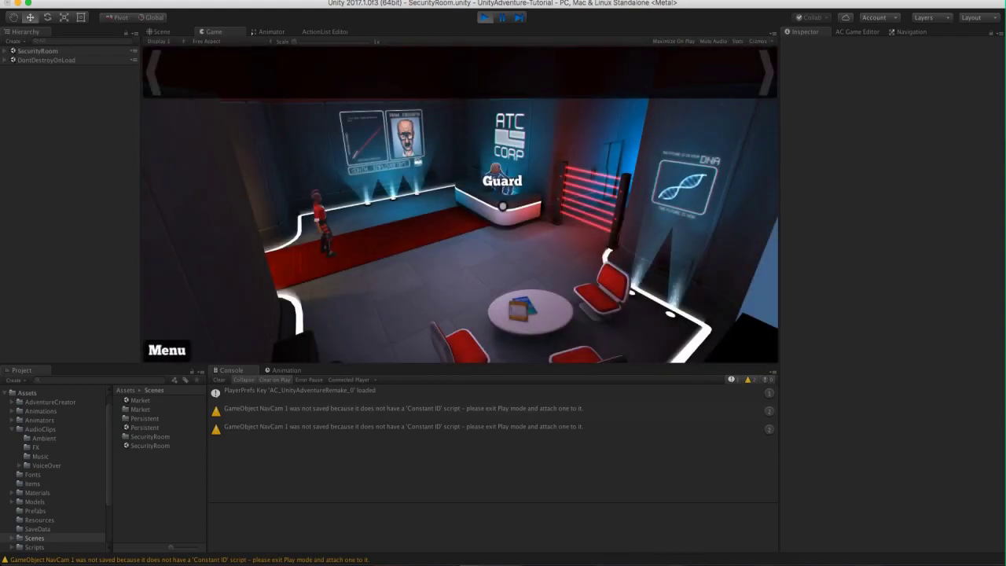
left_click(485, 17)
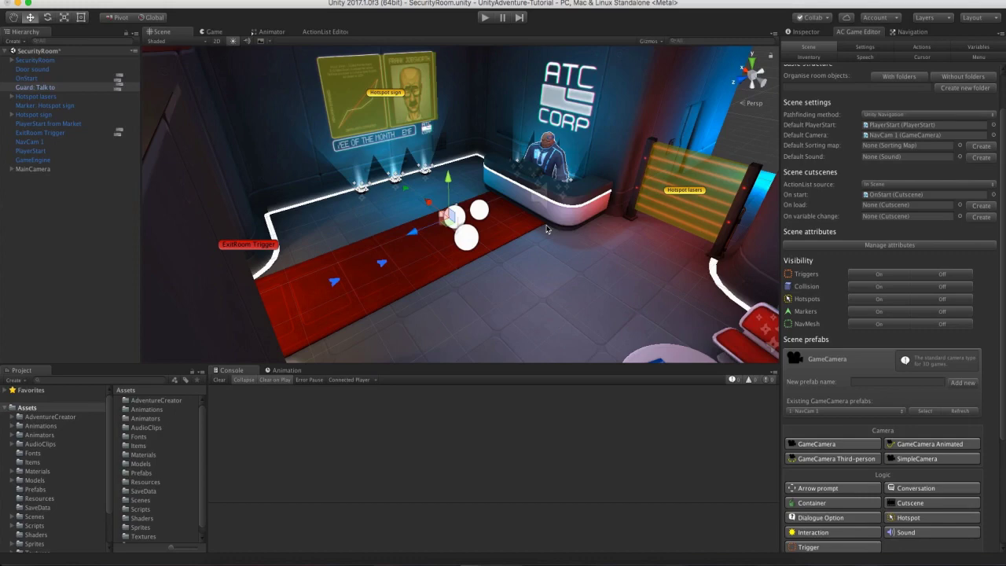
Open the Guard: Talk to interaction in the ActionList Editor and examine its Dialogue: Play speech actions, selecting the "Get lost!" line.
left_click(115, 273)
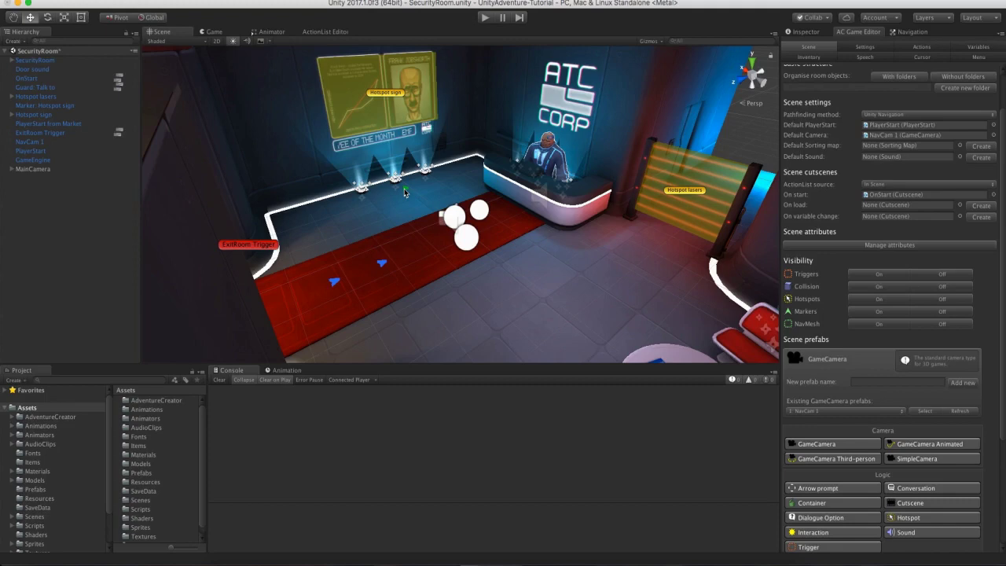
left_click(35, 87)
left_click(117, 86)
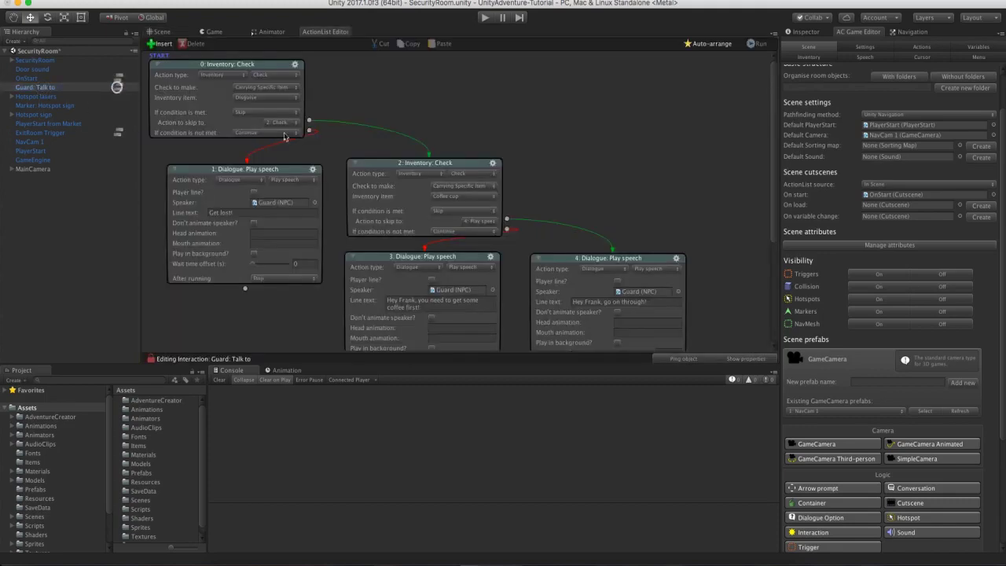
left_click(376, 165)
scroll(376, 142, "down", 3)
left_click(281, 129)
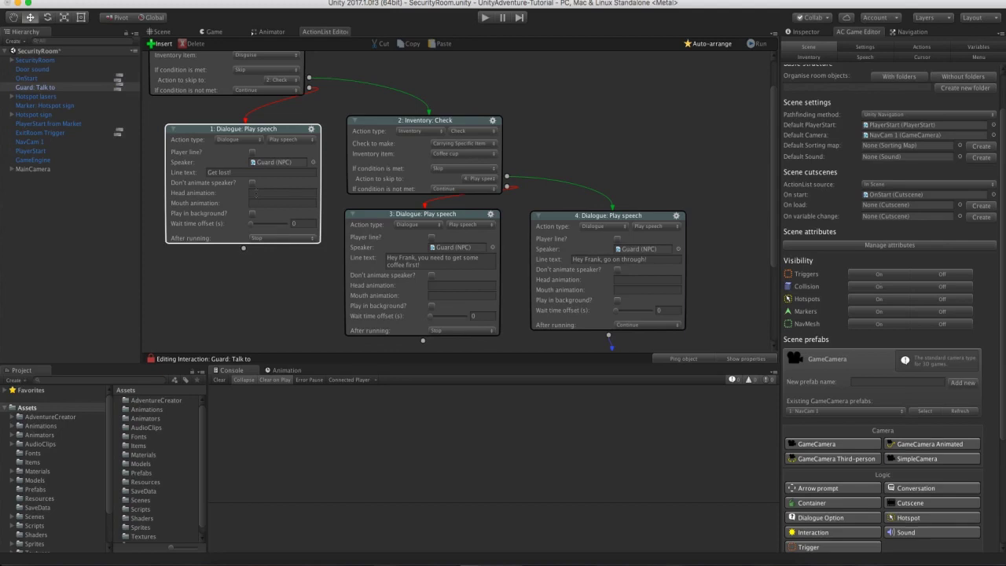
Gather the game text from the Speech settings, saving the modified SecurityRoom scene.
left_click(857, 58)
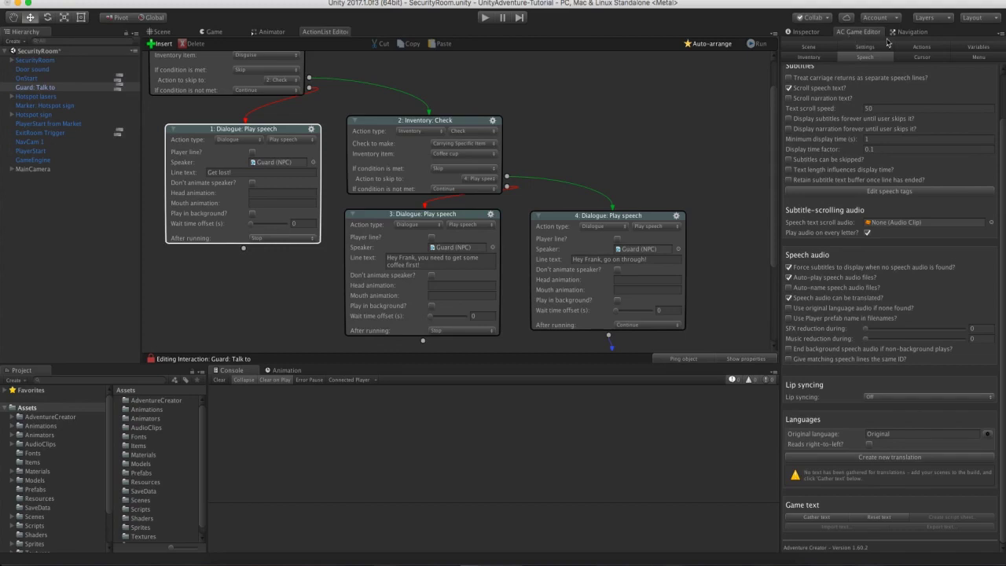
left_click(838, 518)
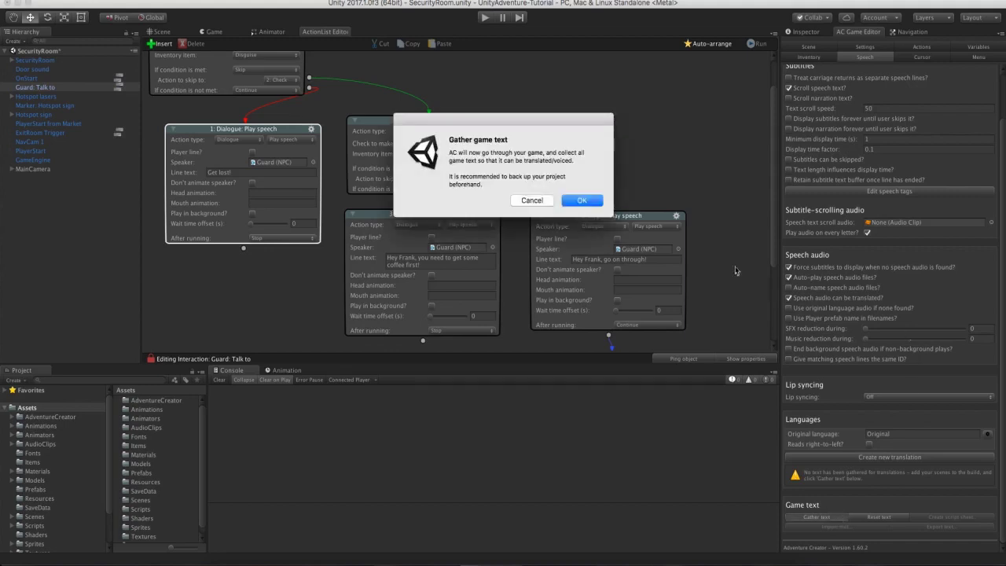
left_click(579, 200)
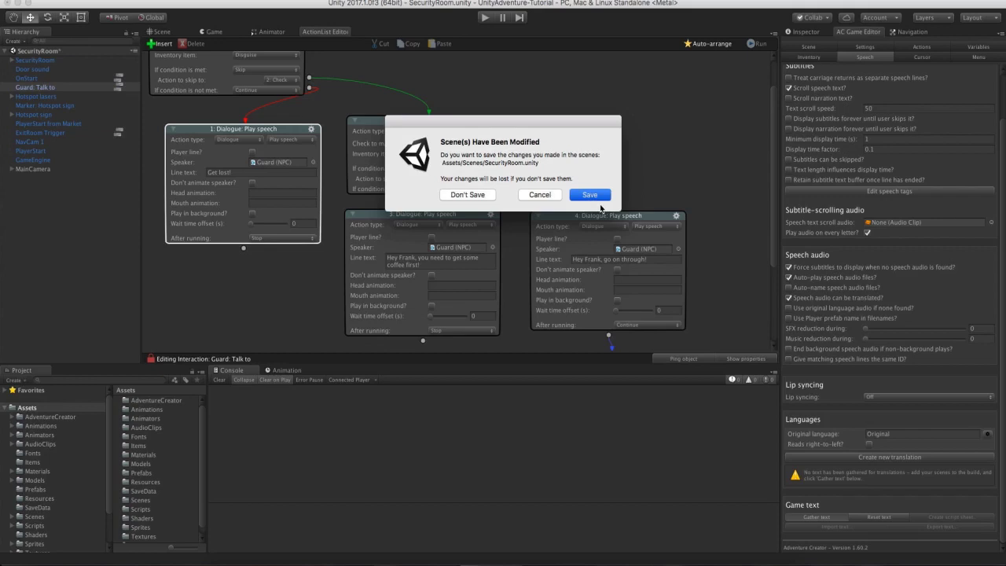
left_click(600, 206)
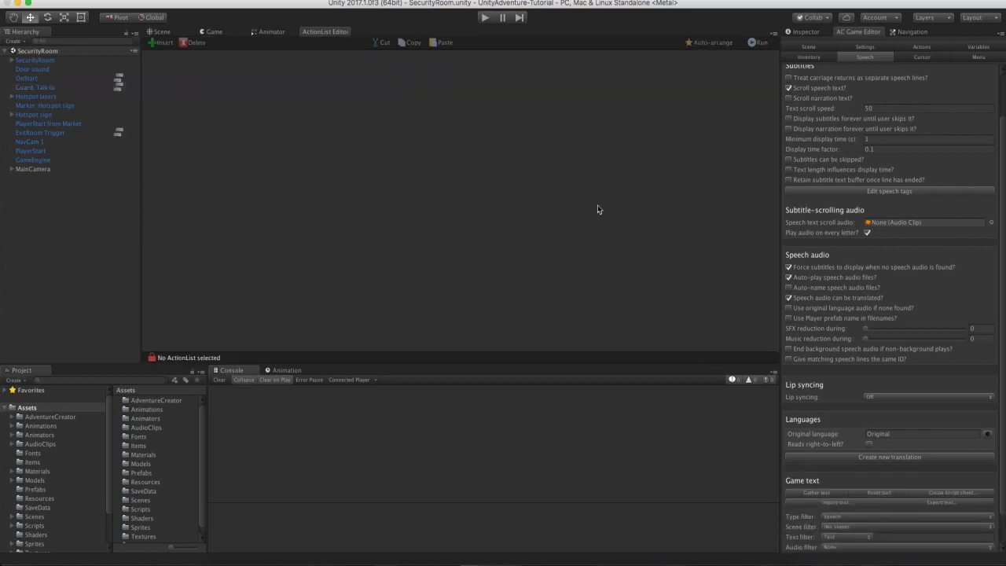
scroll(1002, 285, "down", 2)
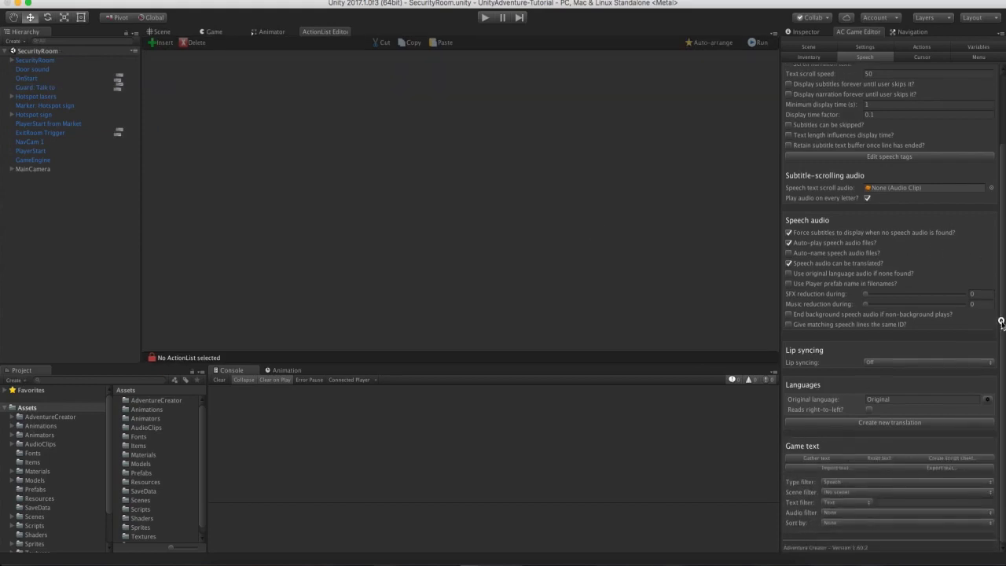
Set the game text Scene filter to (Any or no scene) to list all the speech lines.
left_click(161, 32)
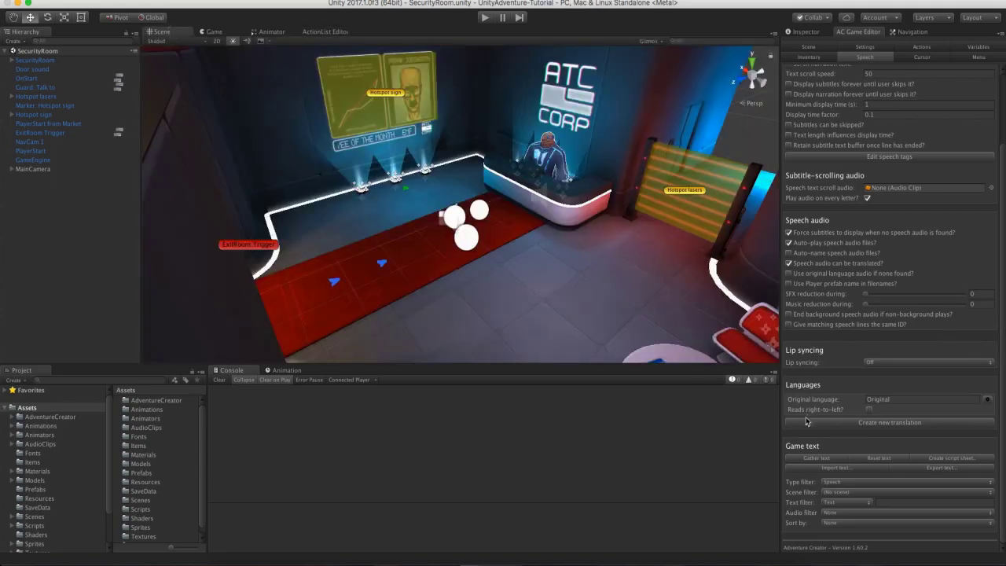
left_click(837, 492)
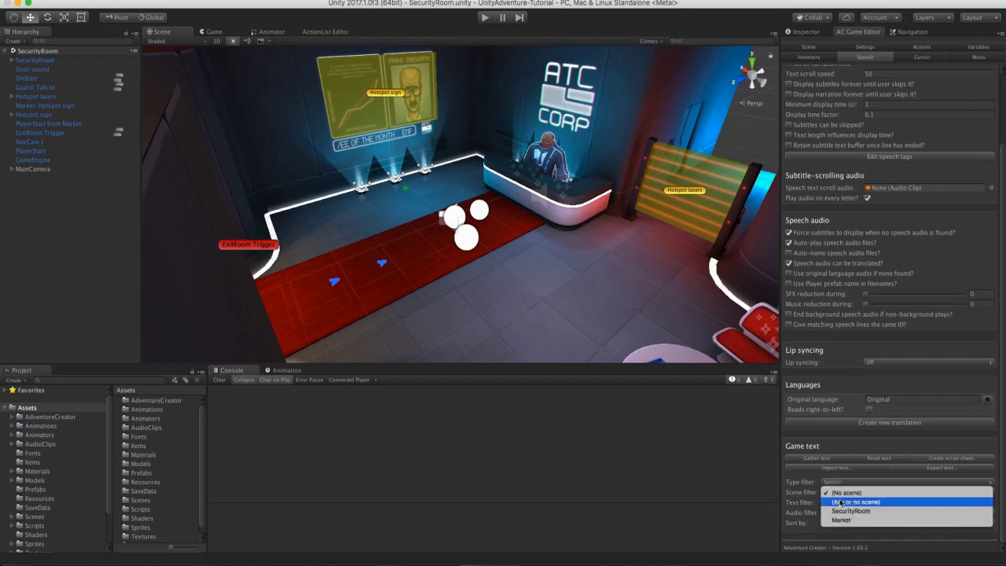
left_click(839, 502)
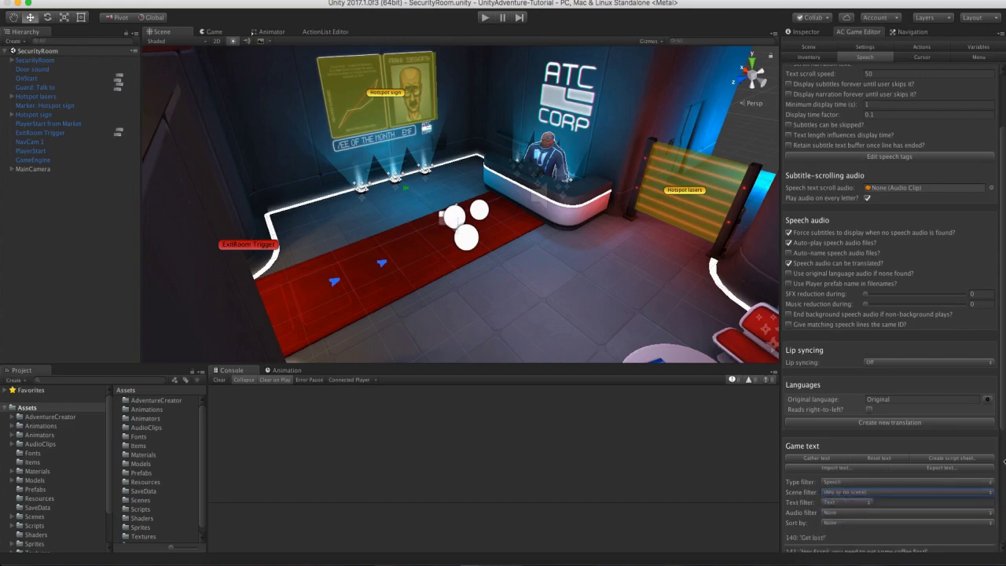
scroll(844, 390, "down", 5)
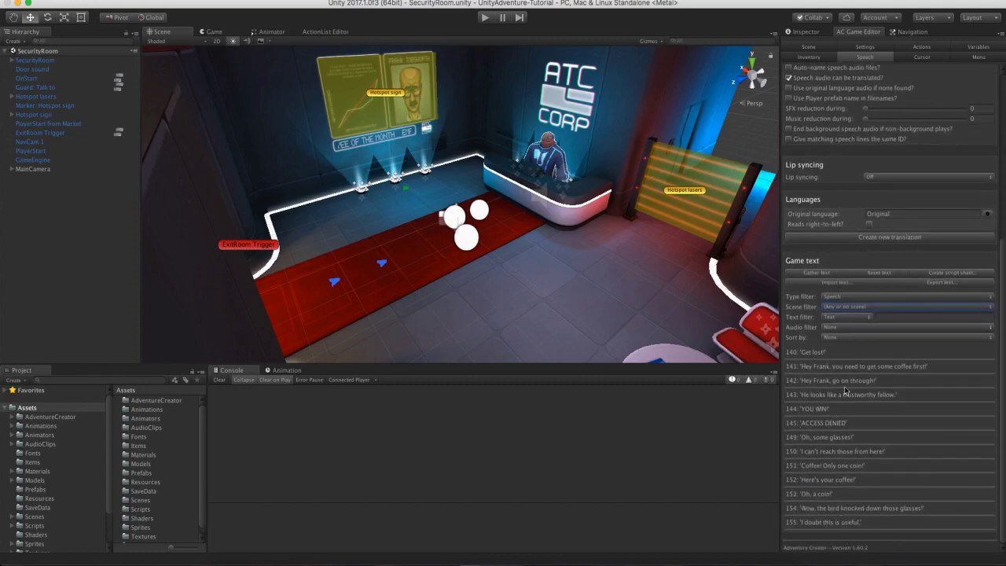
Examine the "Get lost!" line's audio path and filename, and the clips in the AudioClips VoiceOver folders.
left_click(825, 353)
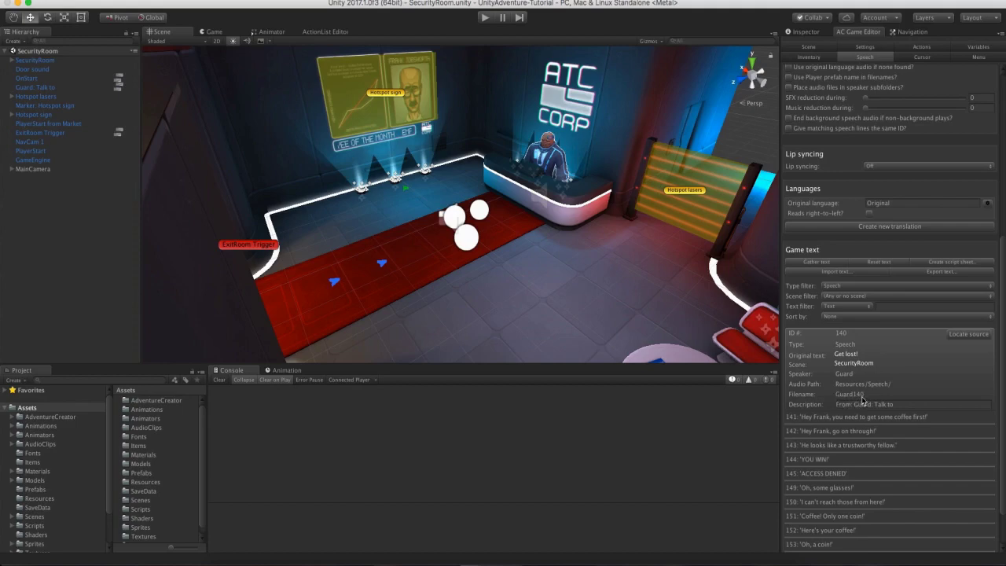
left_click(12, 443)
left_click(29, 480)
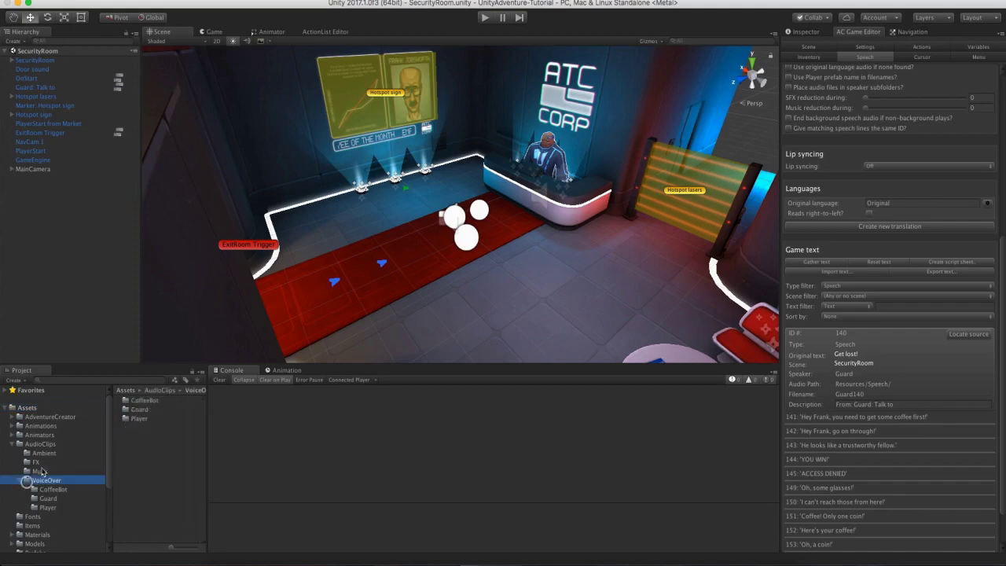
left_click(49, 488)
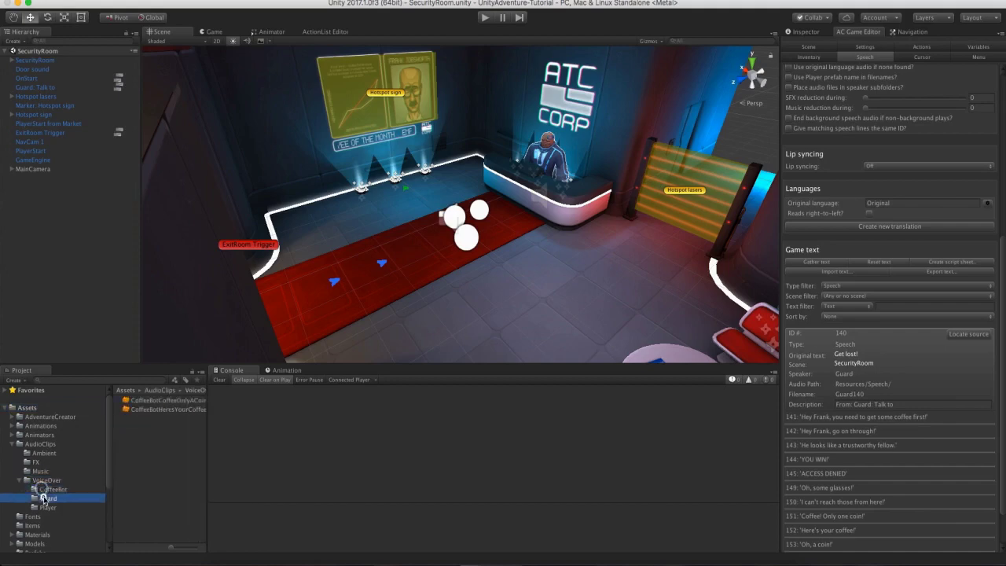
left_click(48, 498)
left_click(48, 490)
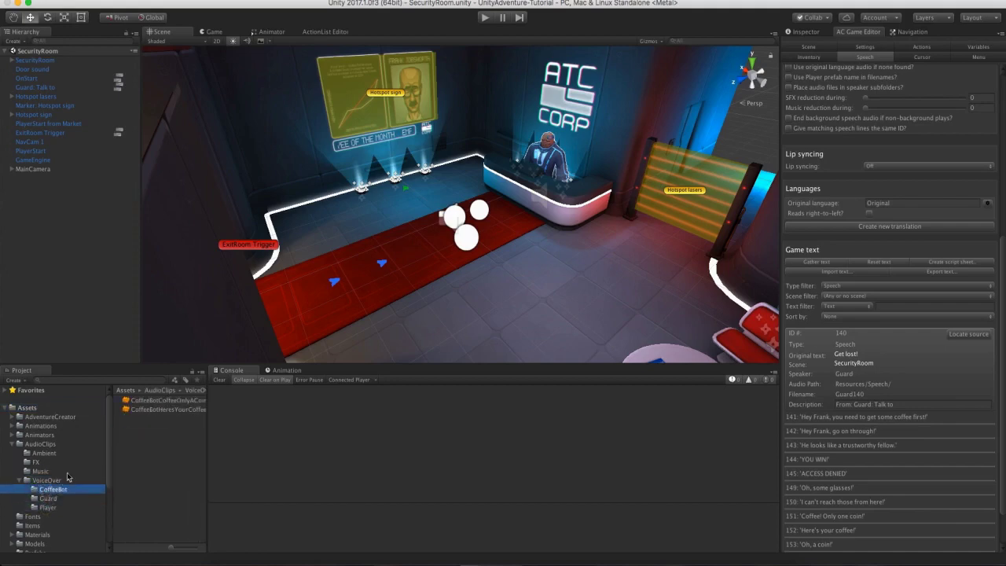
left_click_drag(208, 432, 225, 428)
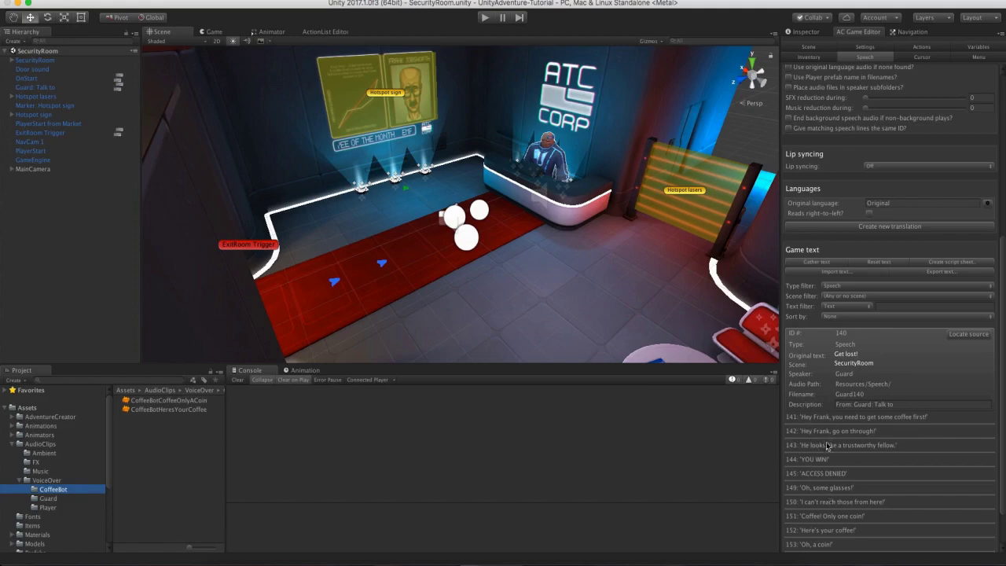
Disable auto-naming of speech audio files and assign the GuardGetLost clip to the "Get lost!" line.
scroll(825, 125, "up", 4)
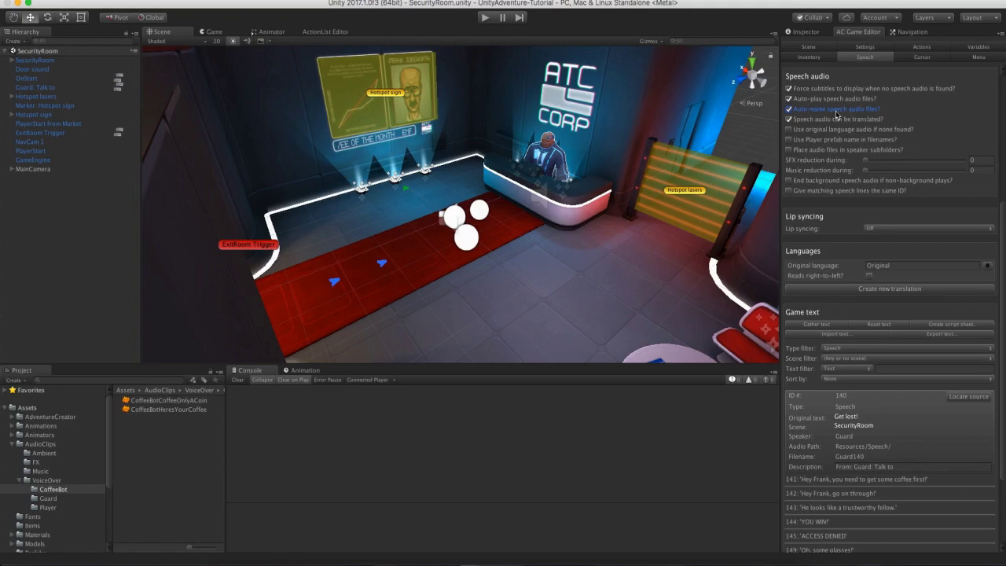
left_click(835, 110)
scroll(870, 353, "down", 5)
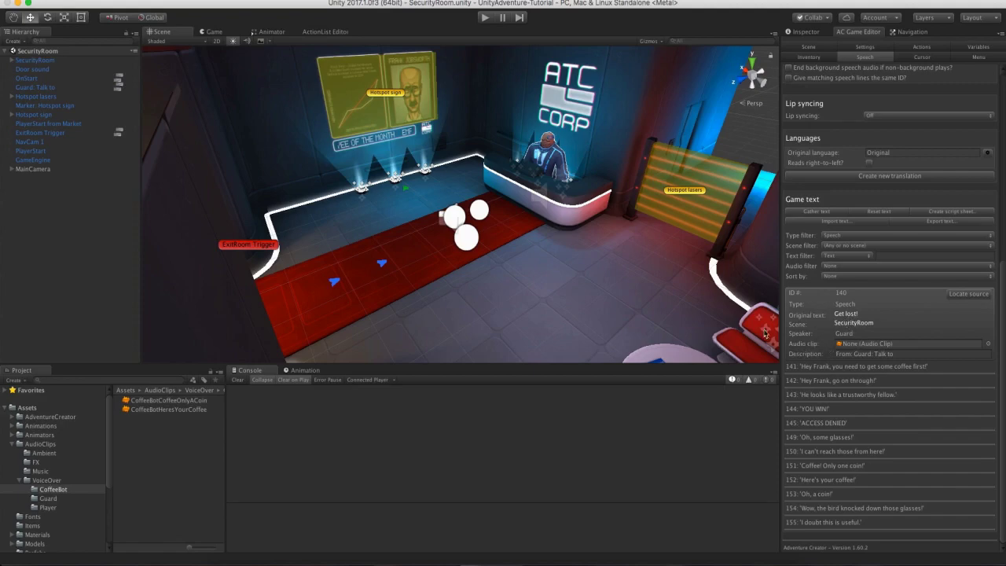
left_click(48, 498)
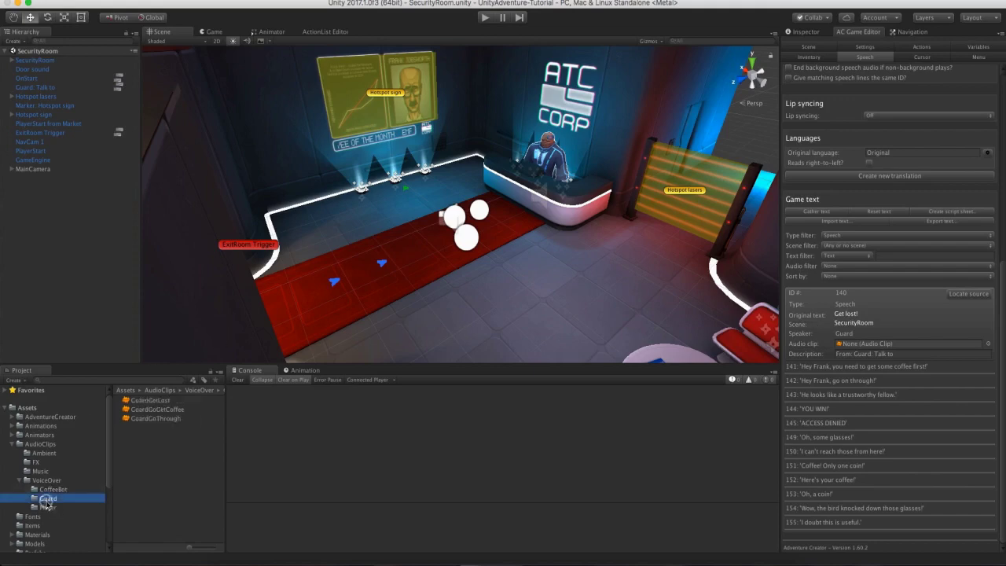
left_click_drag(149, 400, 859, 343)
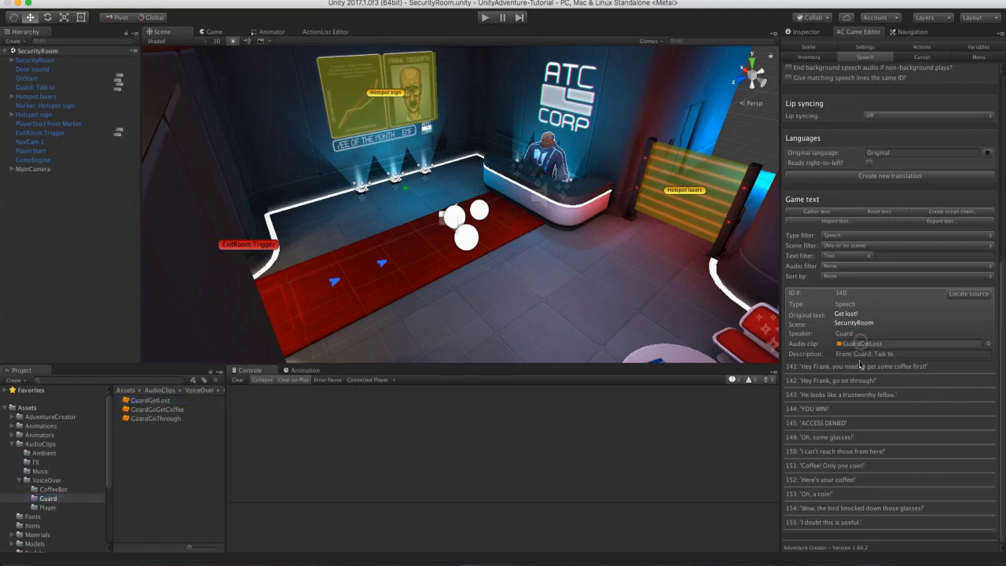
Assign GuardGoGetCoffee to "Hey Frank, you need to get some coffee first!" and GuardGoThrough to "Hey Frank, go on through!".
left_click(837, 367)
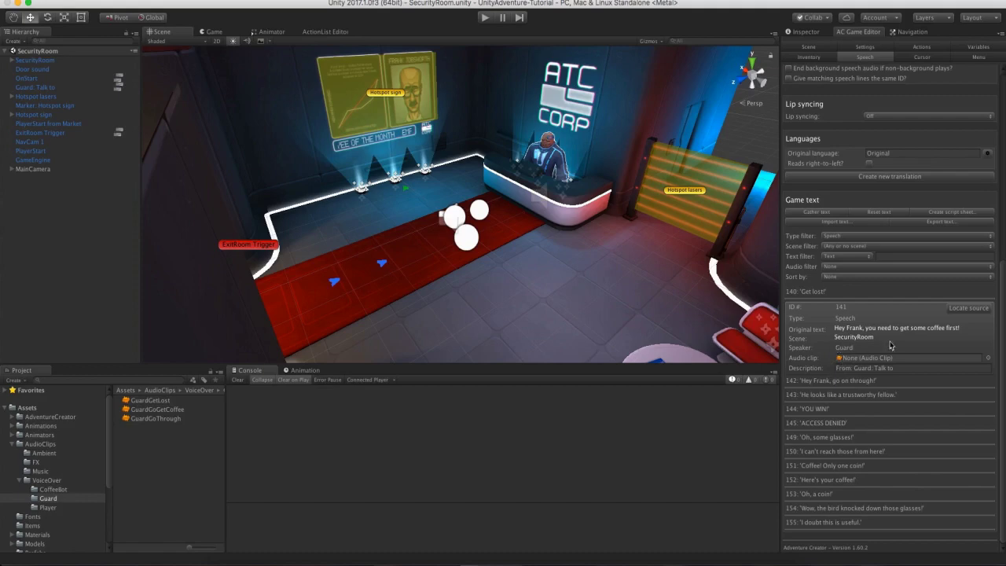
left_click_drag(144, 410, 859, 355)
left_click(845, 384)
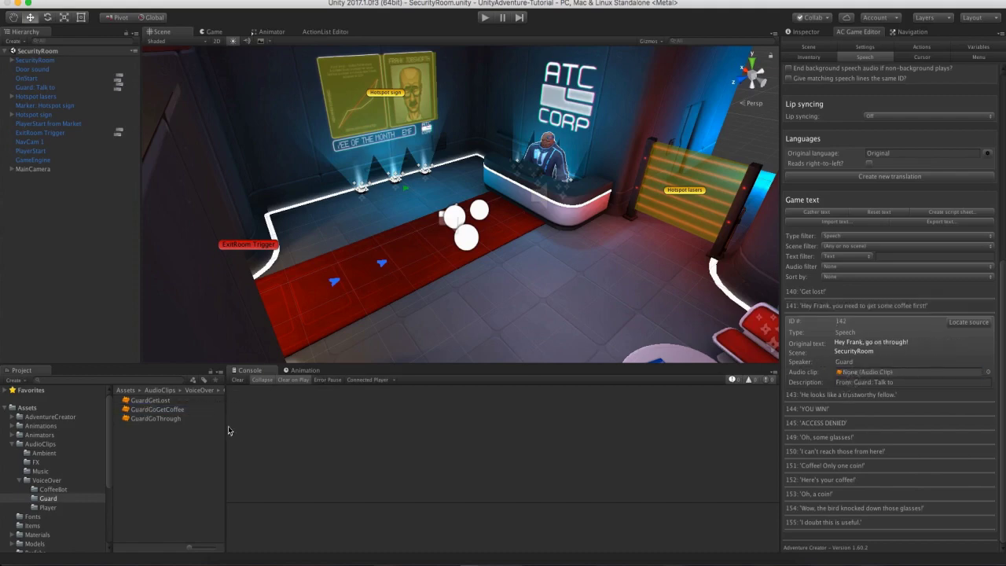
left_click(174, 420)
left_click_drag(175, 421, 908, 372)
Assign the PlayerThisGuyLooksTrustworthy clip to the "He looks like a trustworthy fellow." line.
left_click(872, 401)
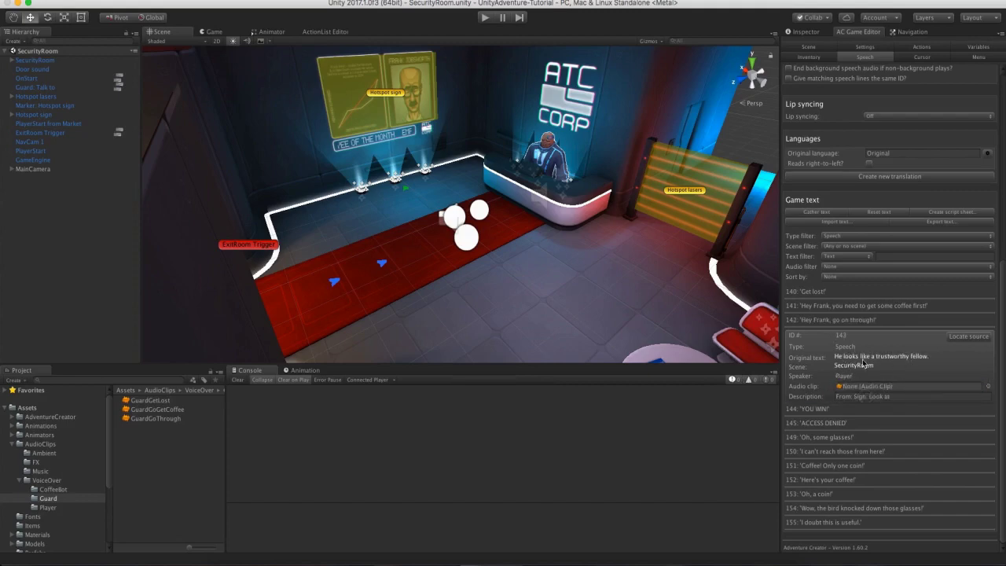
left_click(45, 507)
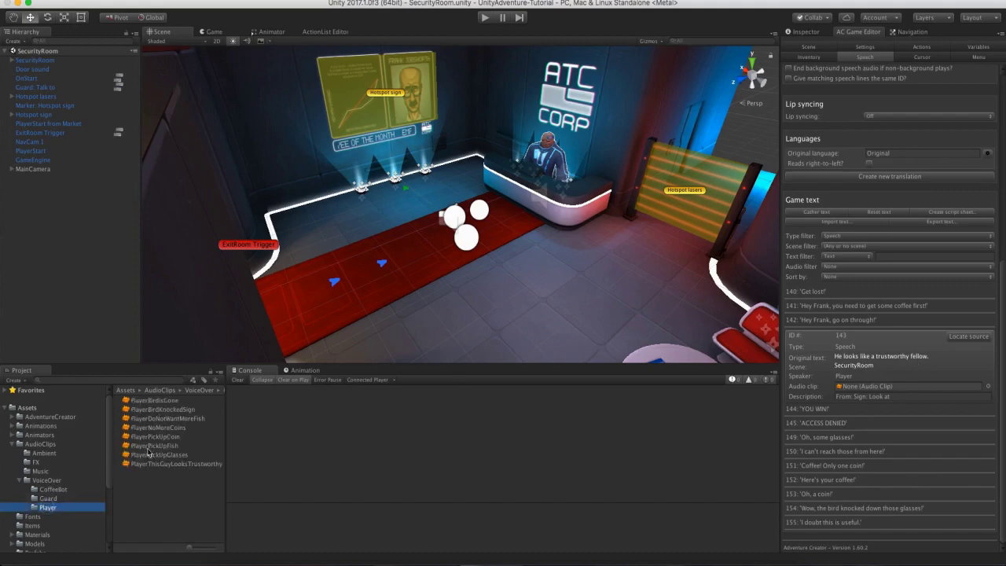
left_click_drag(147, 463, 896, 382)
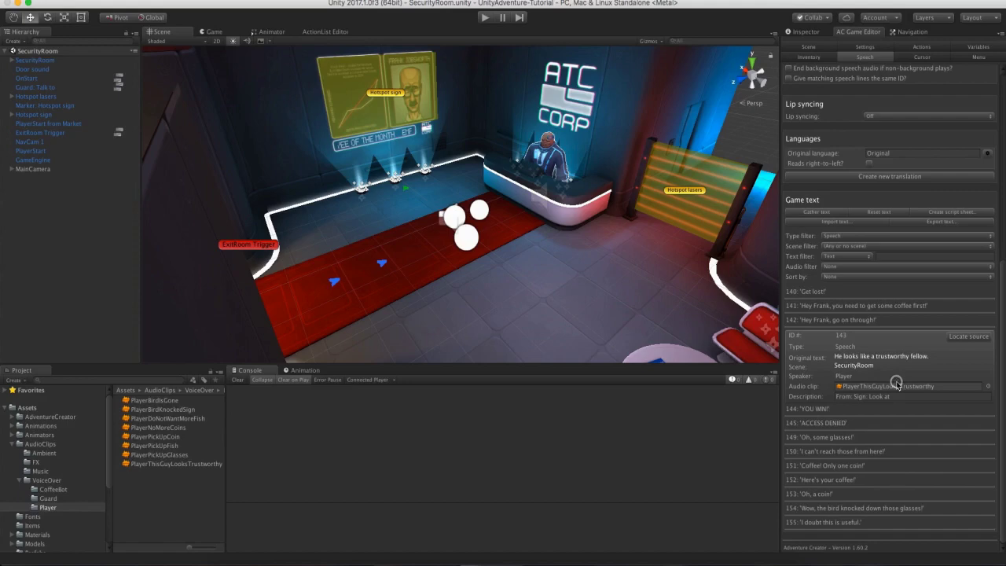
Assign the FX clips YouWin to the "YOU WIN!" line and AccessDenied to the "ACCESS DENIED" line.
left_click(818, 409)
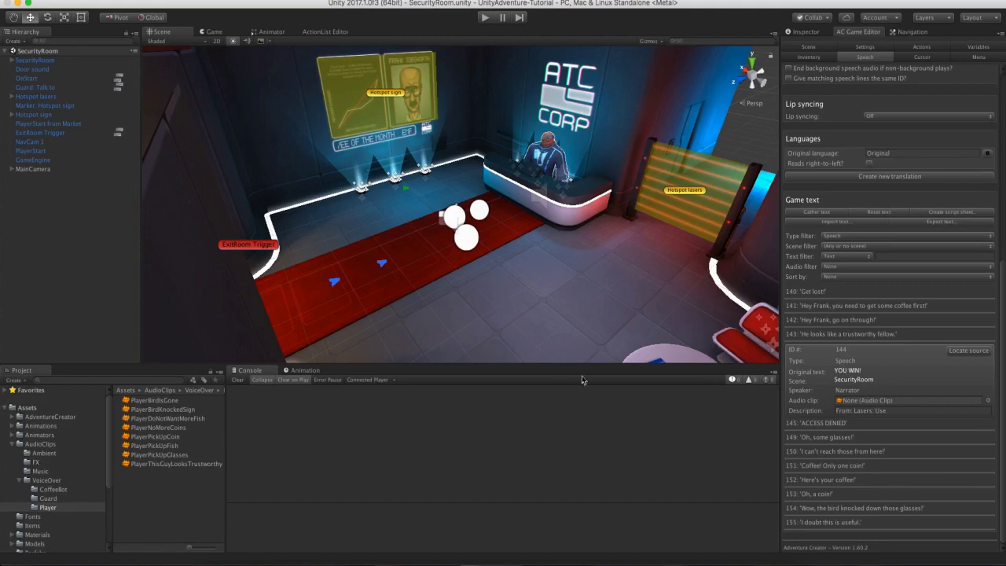
left_click(36, 461)
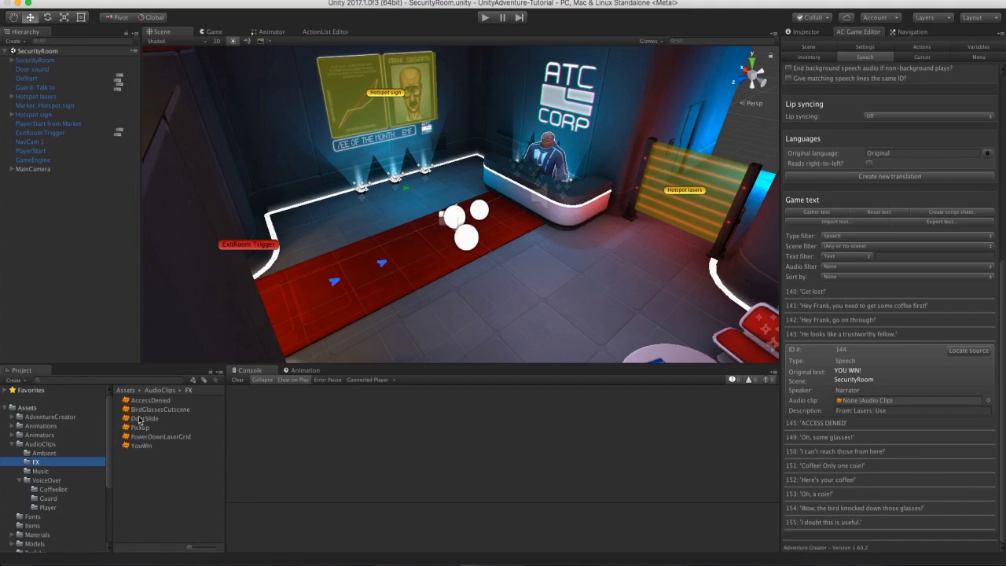
left_click_drag(138, 443, 862, 400)
left_click(825, 423)
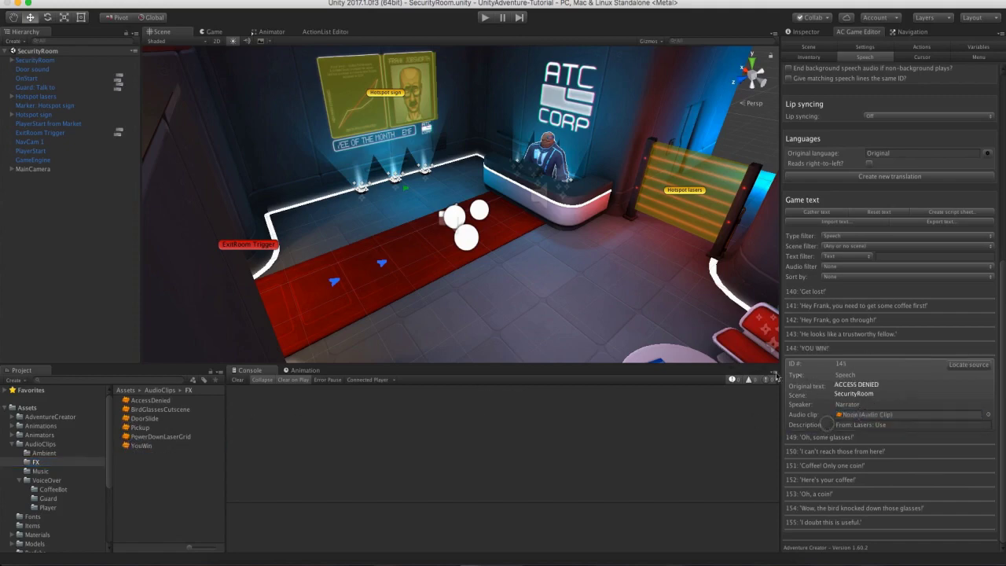
left_click_drag(140, 402, 903, 417)
Assign the PlayerPickUpGlasses clip to the "Oh, some glasses!" line and check the "I can't reach those from here!" line.
left_click(828, 437)
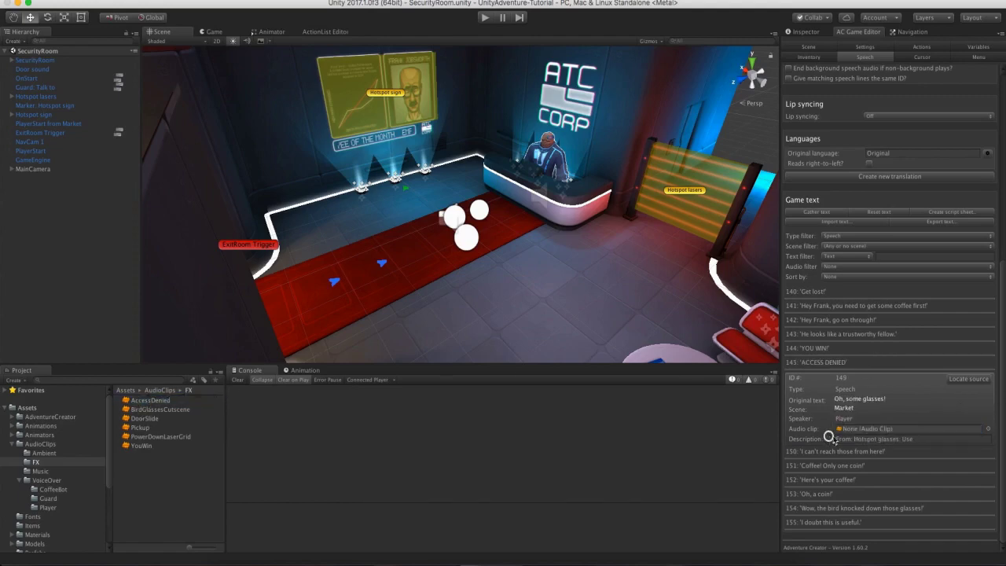
left_click(43, 507)
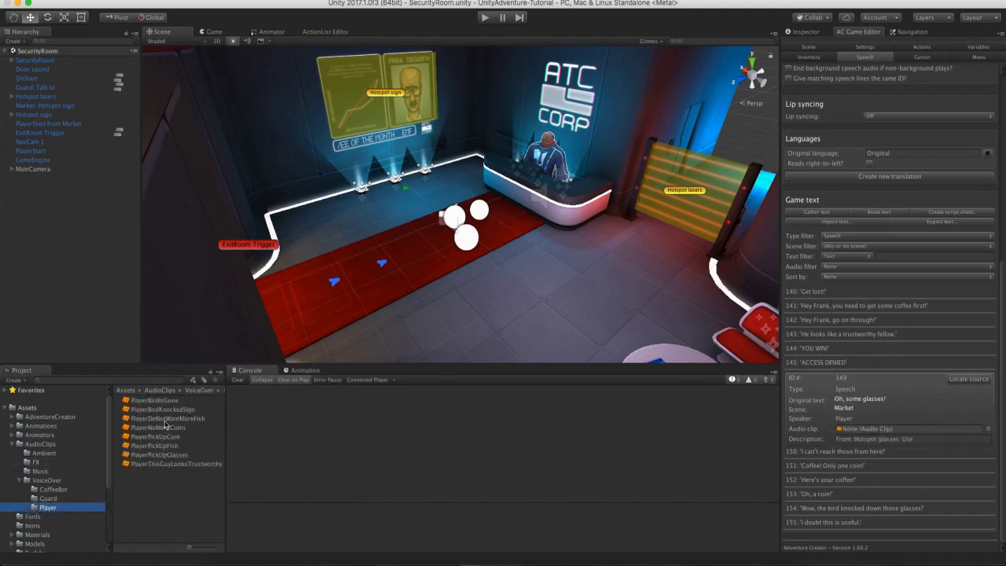
left_click_drag(161, 454, 893, 428)
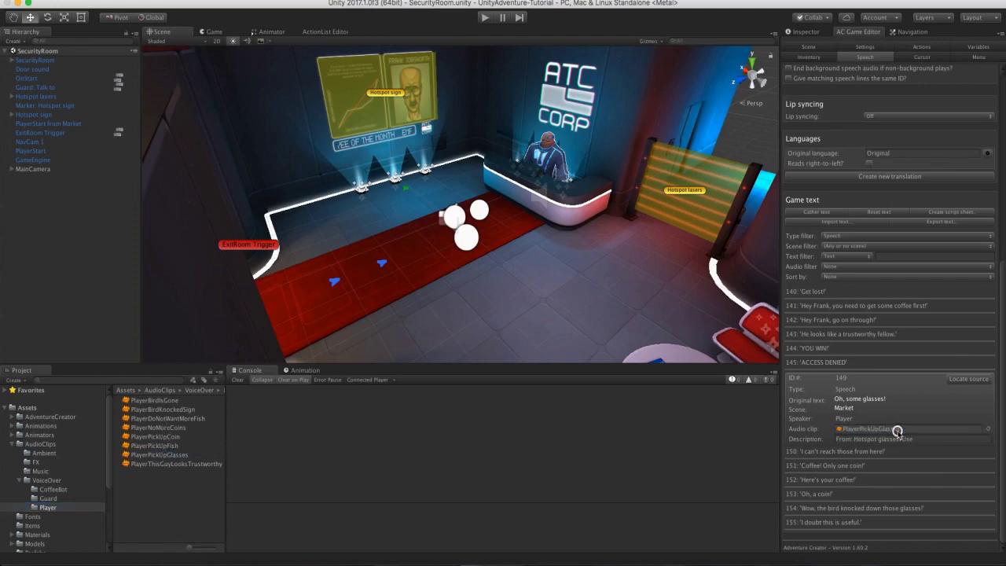
left_click(860, 454)
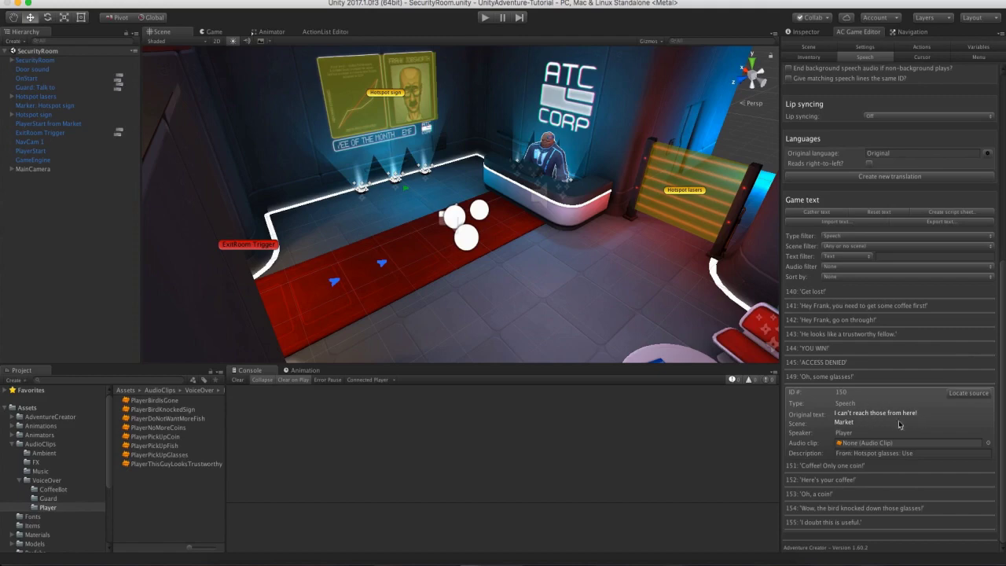
Assign CoffeeBotCoffeeOnlyACoin to the "Coffee! Only one coin!" line and CoffeeBotHeresYourCoffee to "Here's your coffee!".
left_click(843, 467)
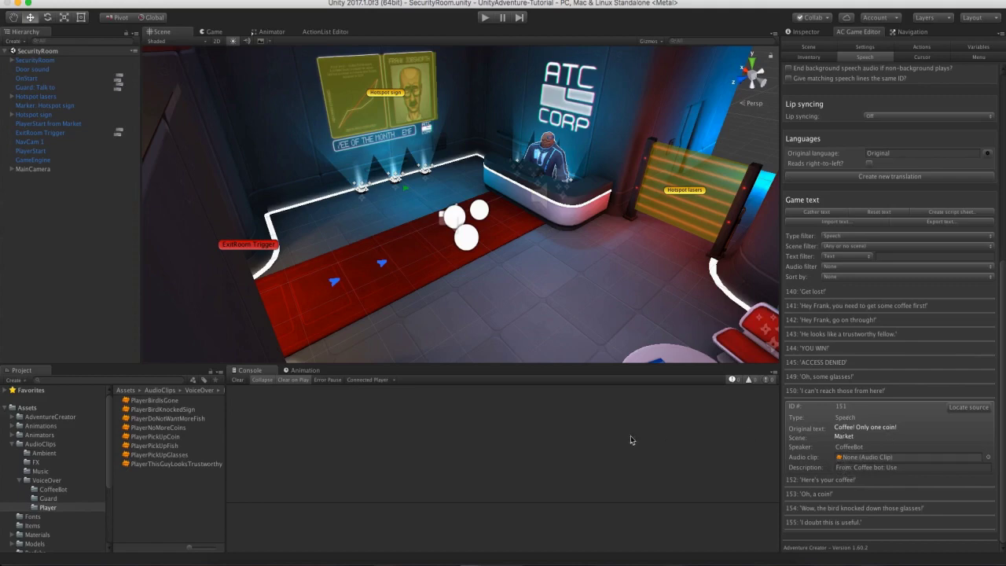
left_click(53, 489)
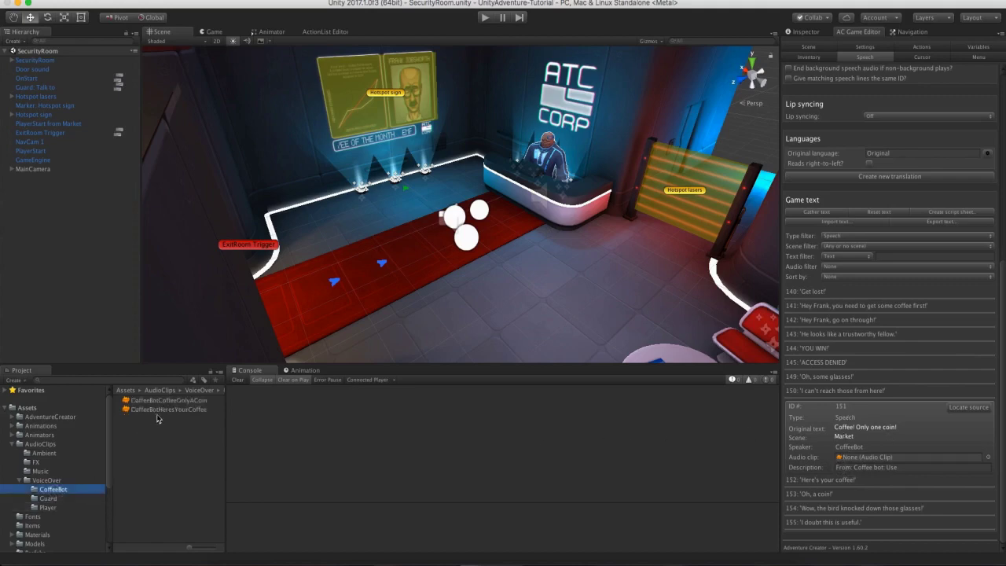
left_click_drag(165, 401, 860, 456)
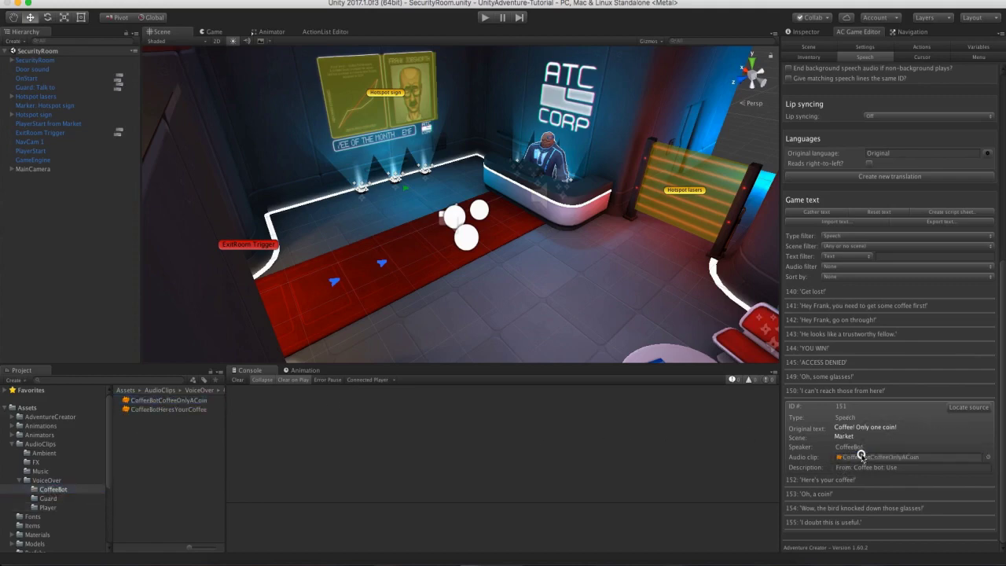
left_click(839, 481)
left_click_drag(161, 409, 849, 470)
Assign the PlayerPickUpCoin clip to the "Oh, a coin!" line.
left_click(815, 492)
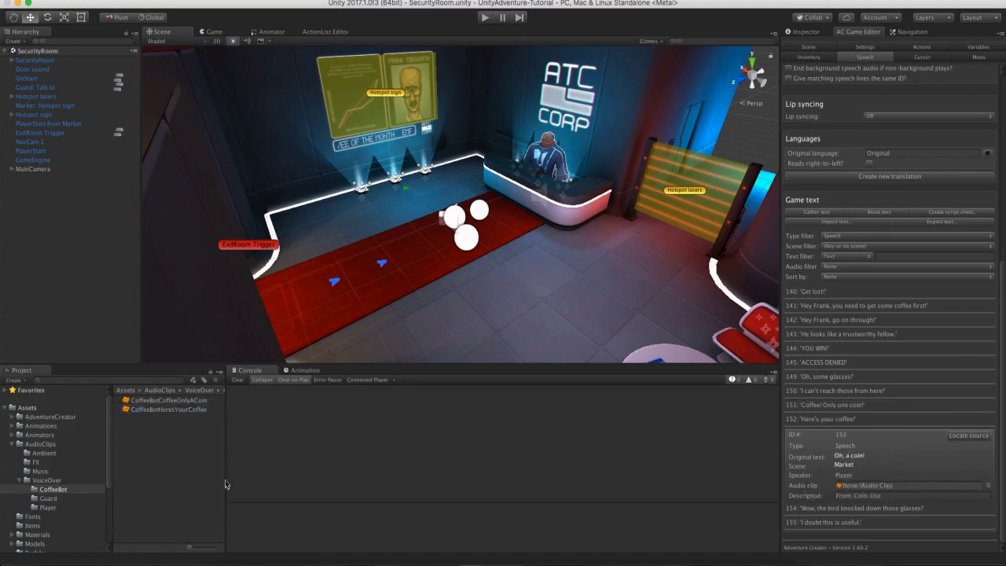
left_click(46, 507)
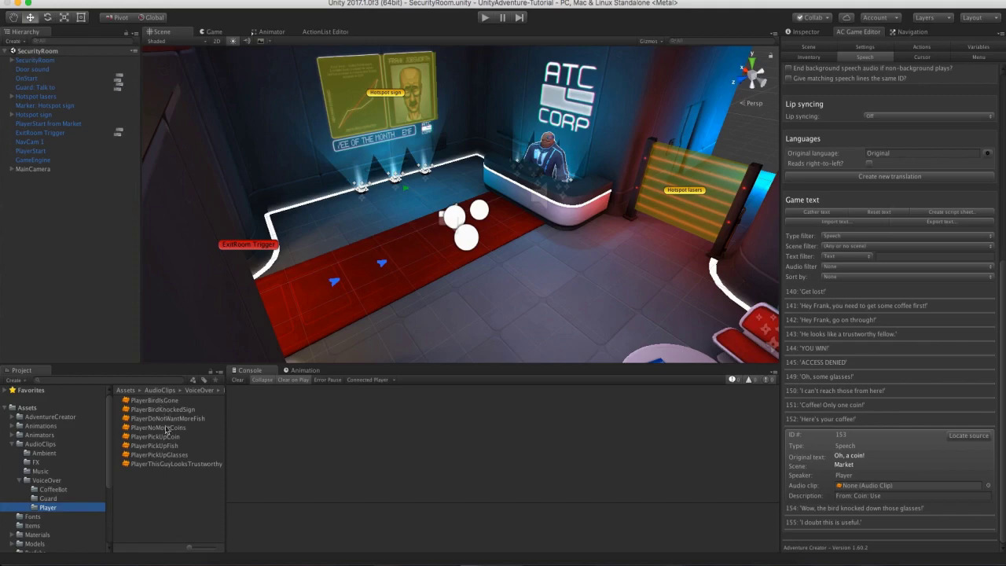
left_click_drag(168, 435, 846, 485)
Assign PlayerBirdKnockedSign to the "Wow, the bird knocked down those glasses!" line and PlayerPickUpFish to "I doubt this is useful.".
left_click(853, 508)
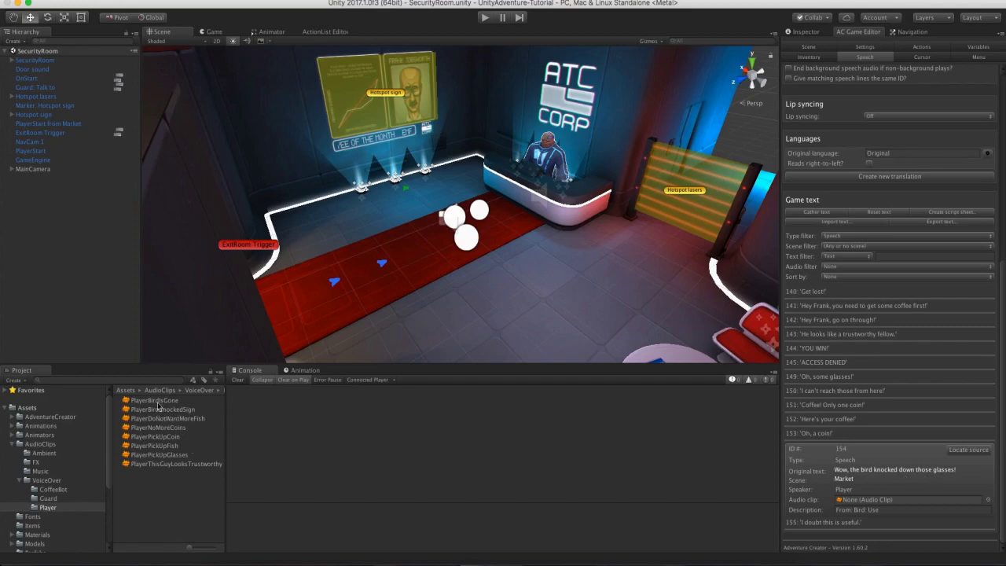
left_click_drag(158, 406, 864, 498)
left_click(828, 522)
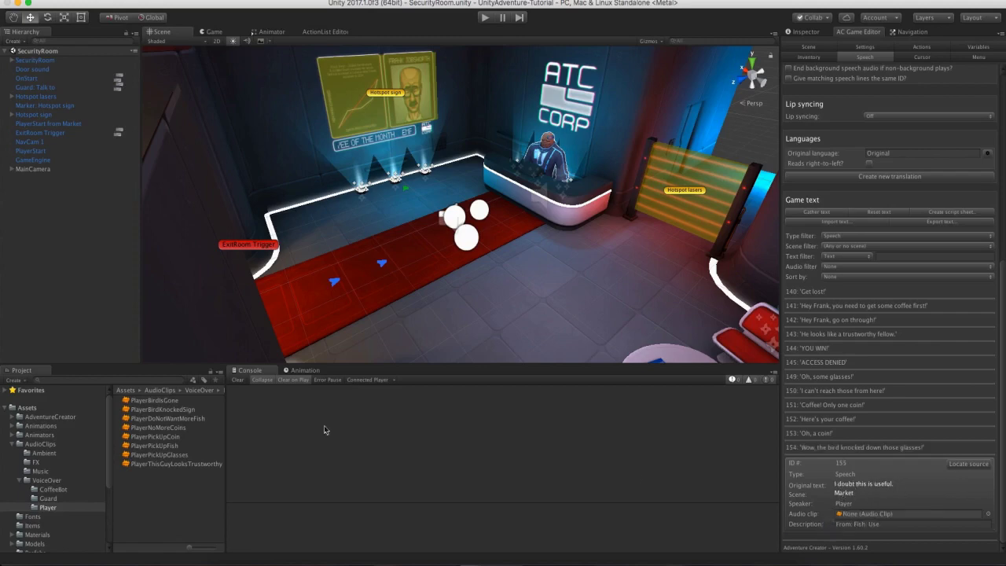
left_click_drag(172, 448, 866, 516)
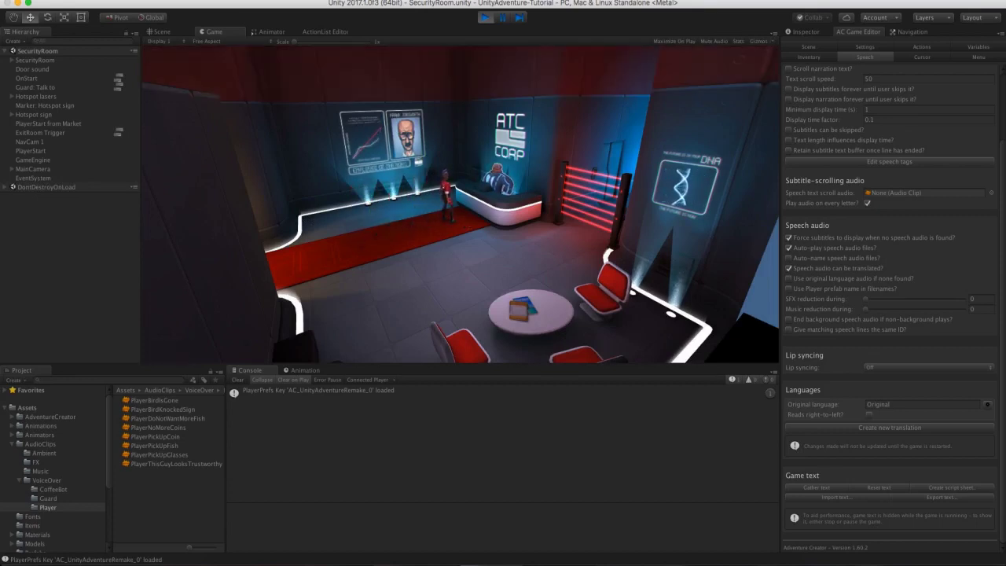
Stop the running game and enable Show subtitles in the options data of the game settings.
left_click(485, 17)
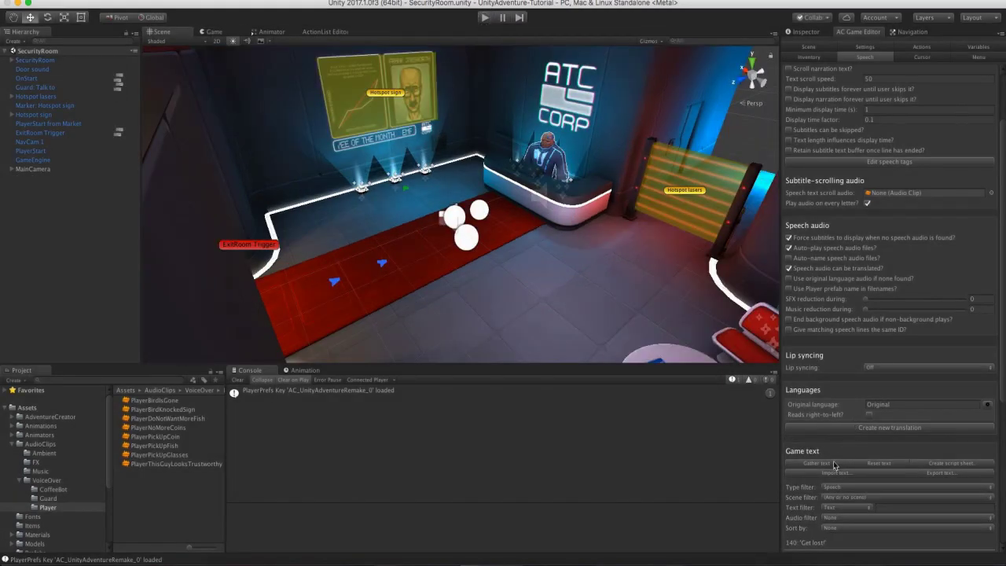
scroll(835, 507, "down", 5)
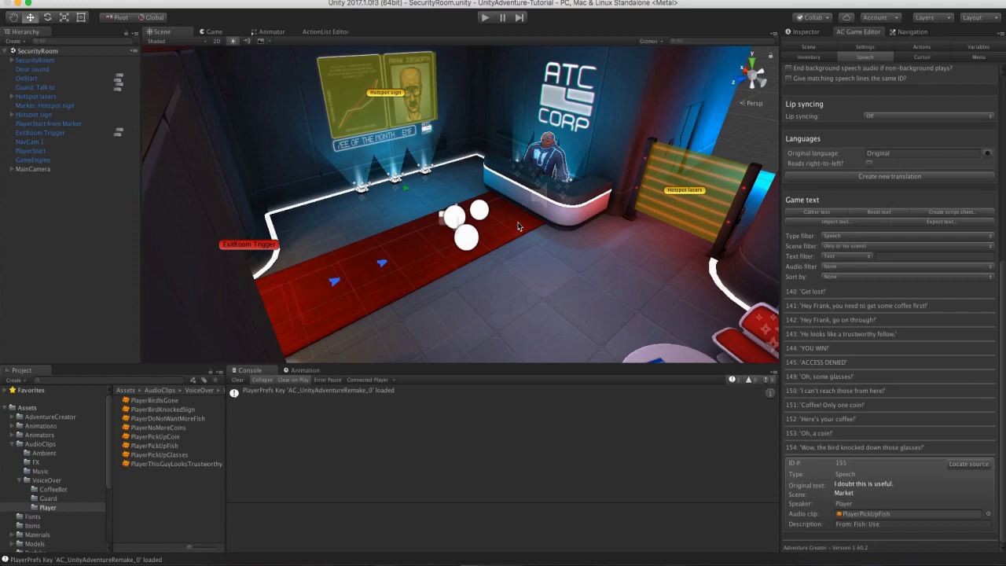
left_click(864, 46)
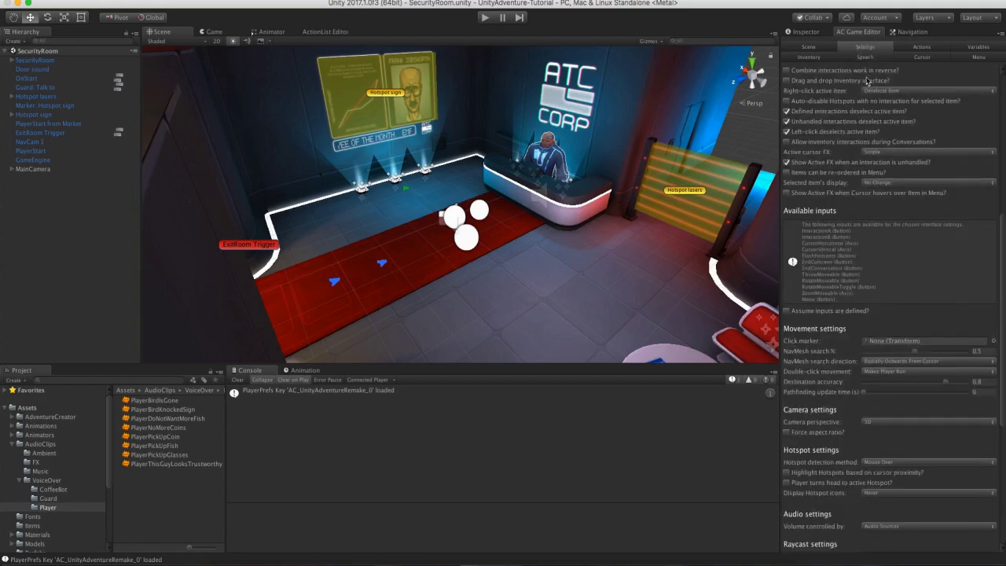
scroll(999, 311, "down", 10)
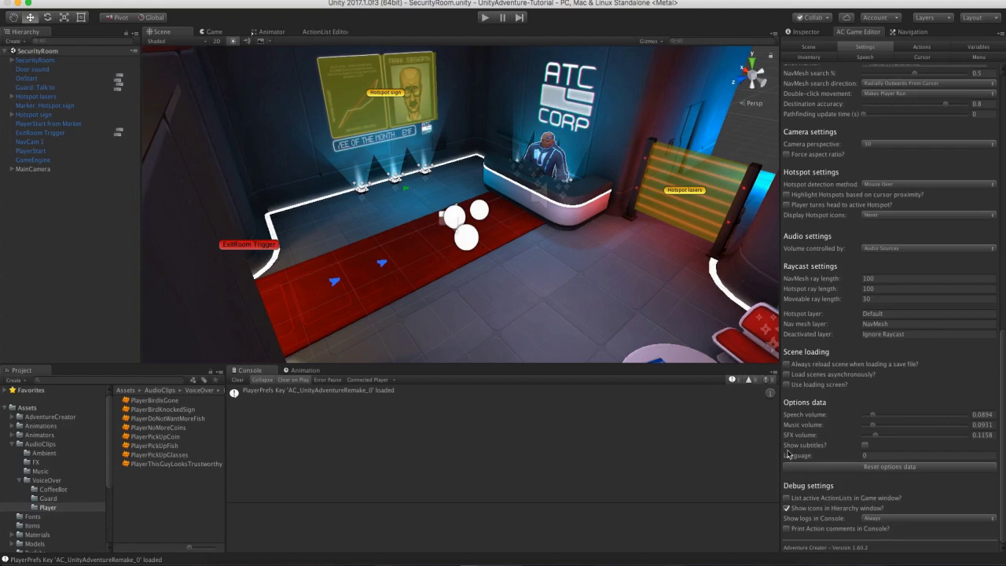
left_click(864, 445)
Enable the Ignore 'Subtitles' option setting for the Subtitles menu.
left_click(977, 57)
scroll(1004, 235, "up", 4)
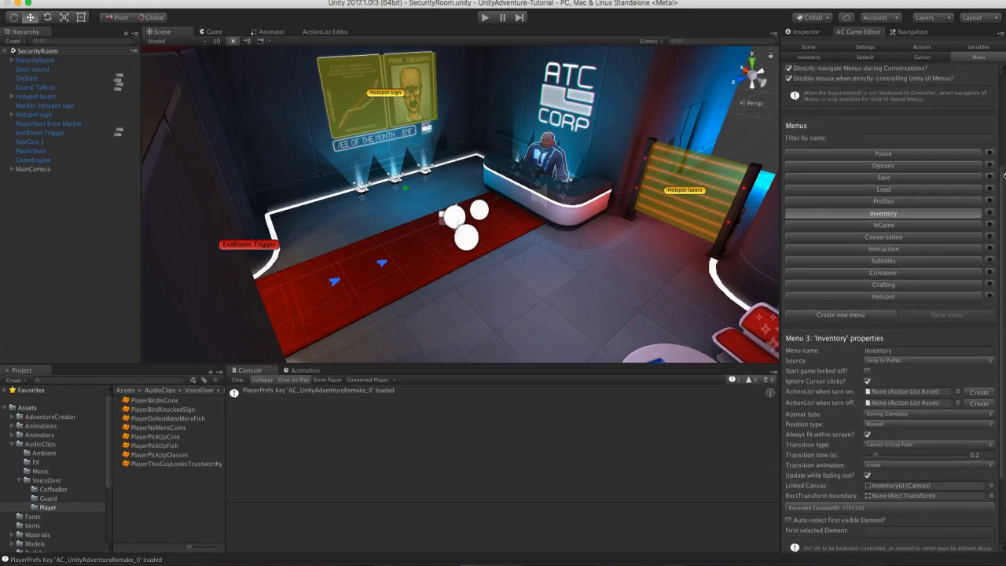
left_click(901, 265)
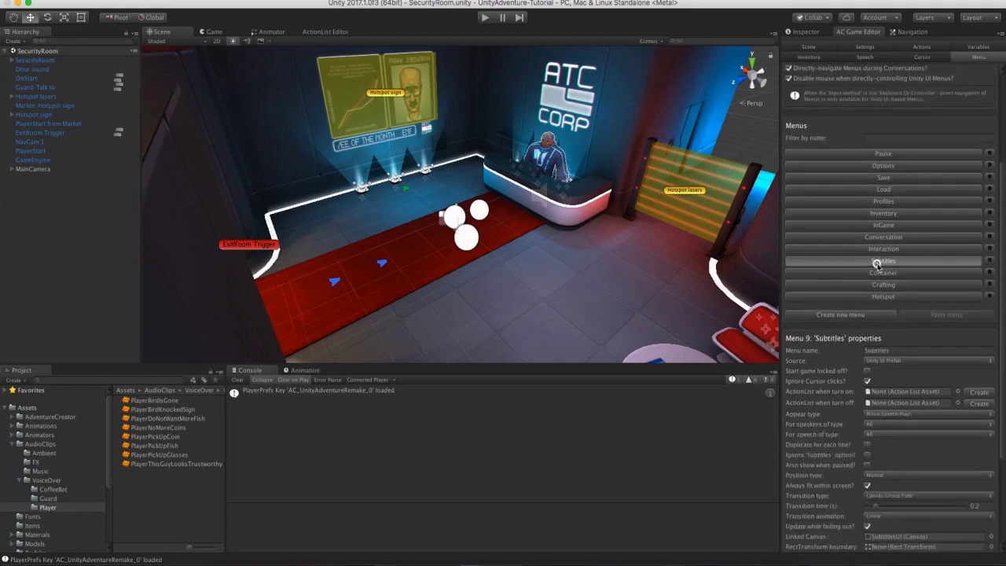
scroll(1003, 333, "down", 3)
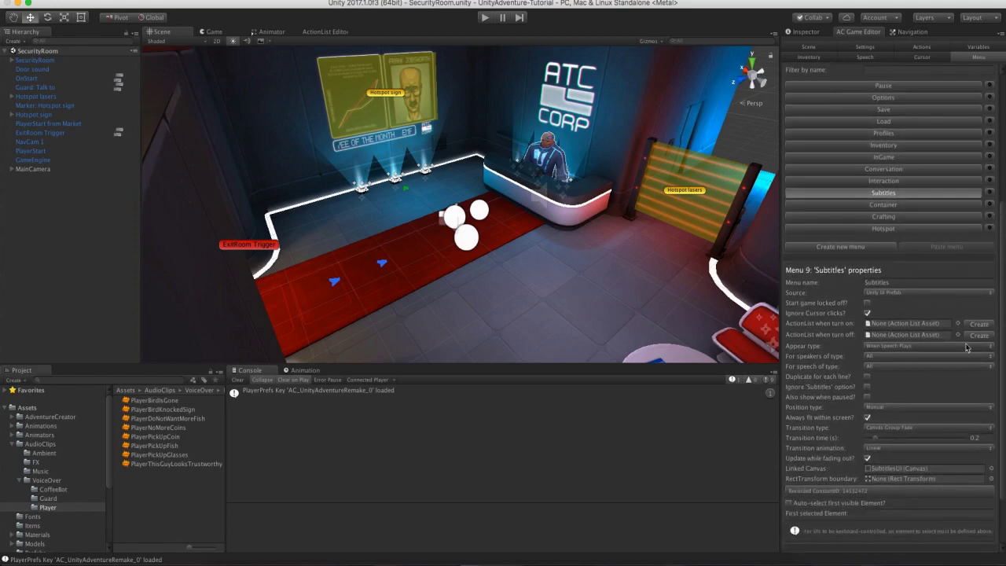
left_click(867, 387)
scroll(1004, 417, "up", 8)
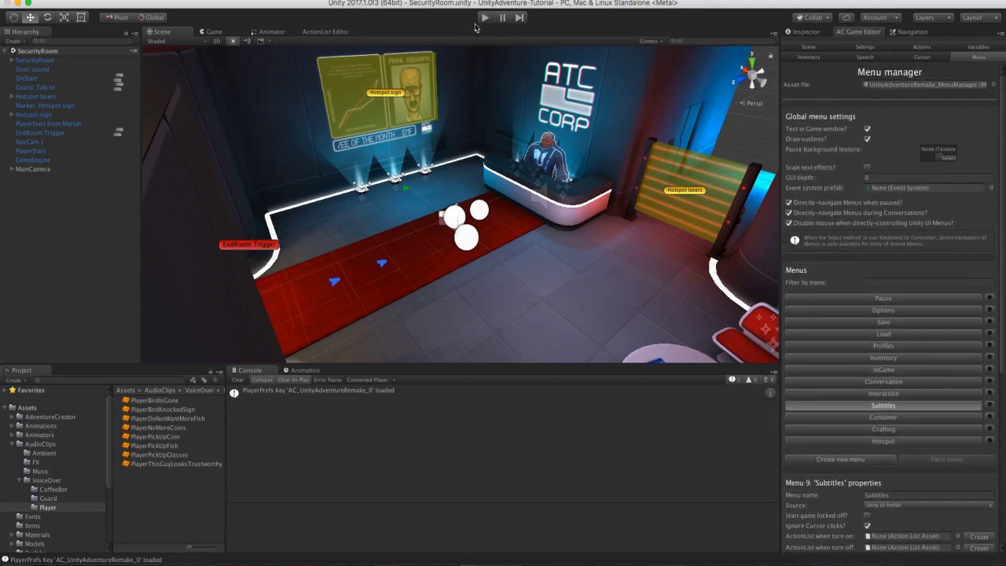
Play-test the SecurityRoom scene by talking to the guard, walking around, and pausing and resuming, then stop the game.
left_click(484, 18)
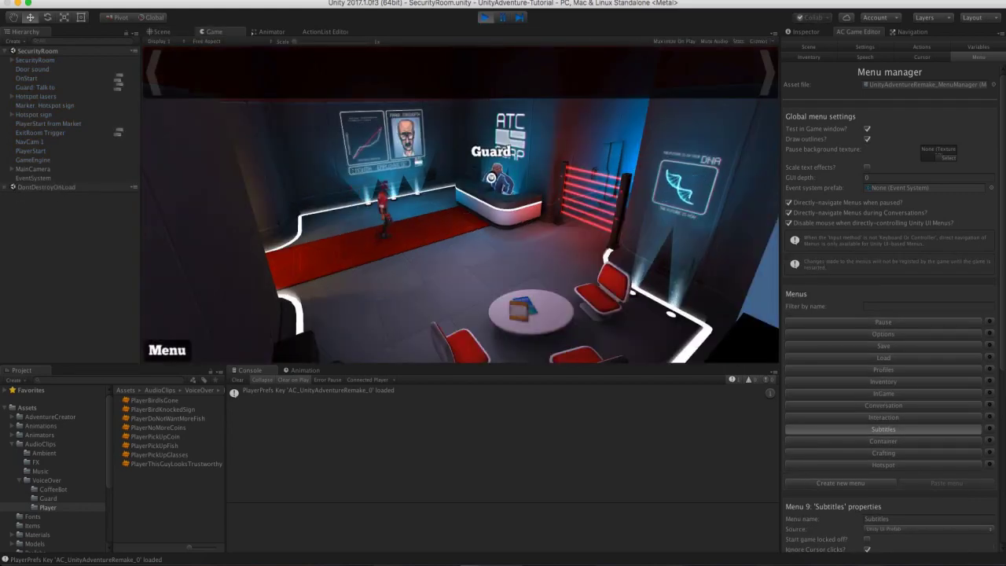
left_click(491, 178)
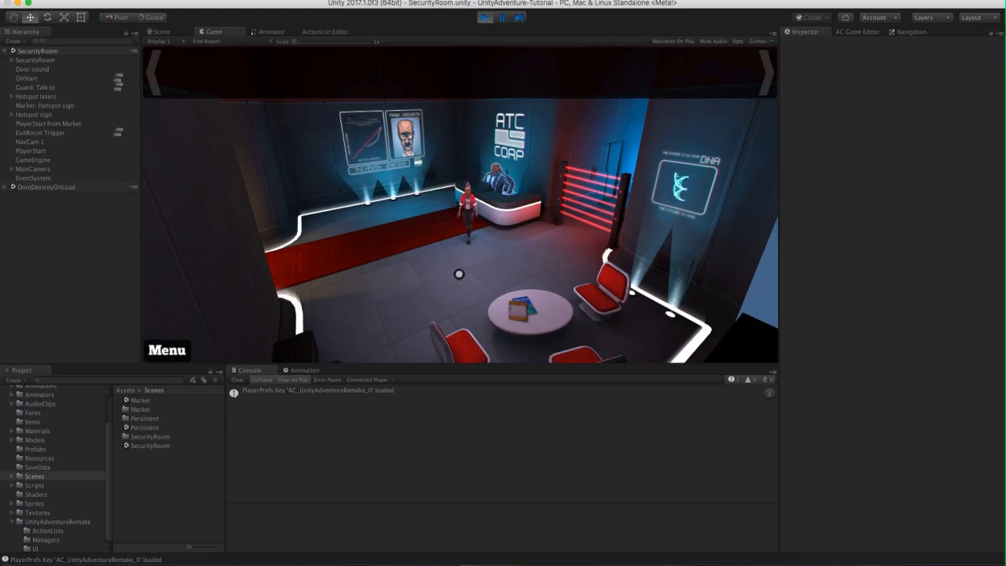
left_click(399, 275)
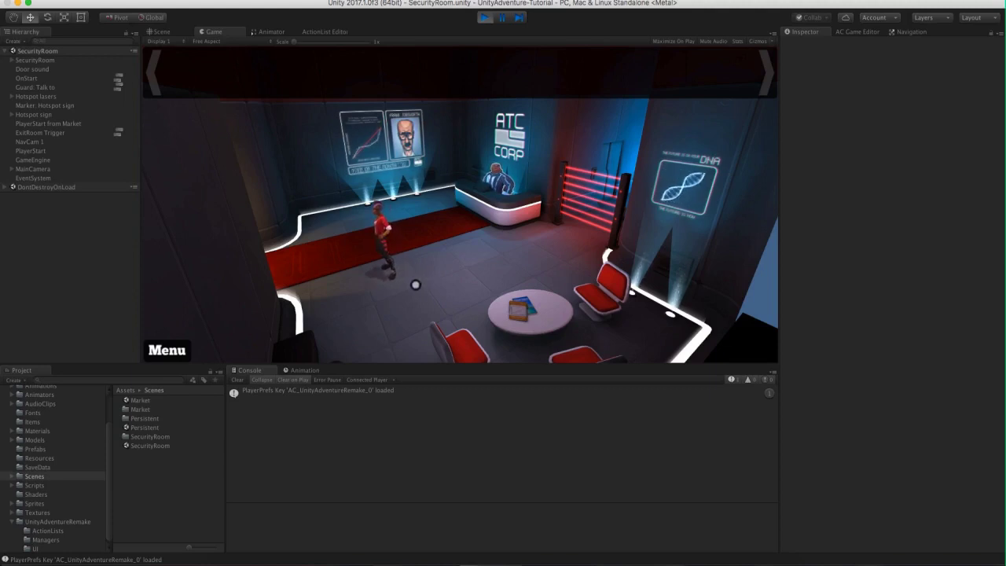
left_click(164, 352)
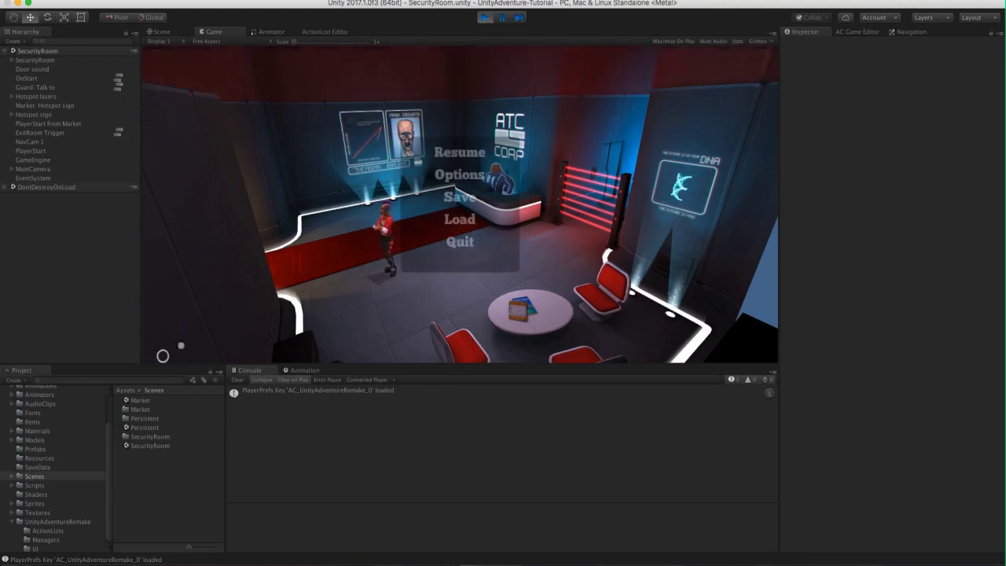
left_click(495, 154)
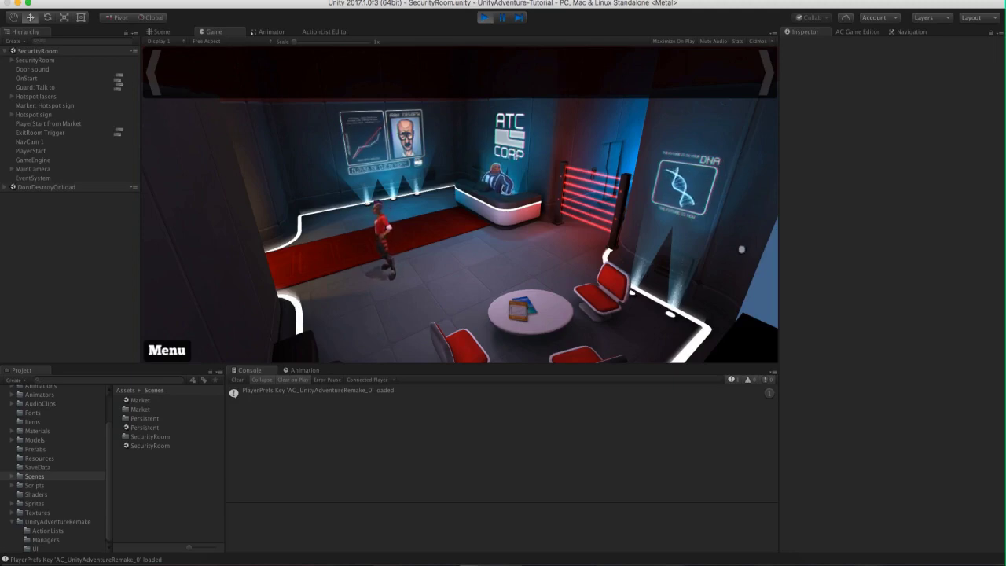
left_click(501, 180)
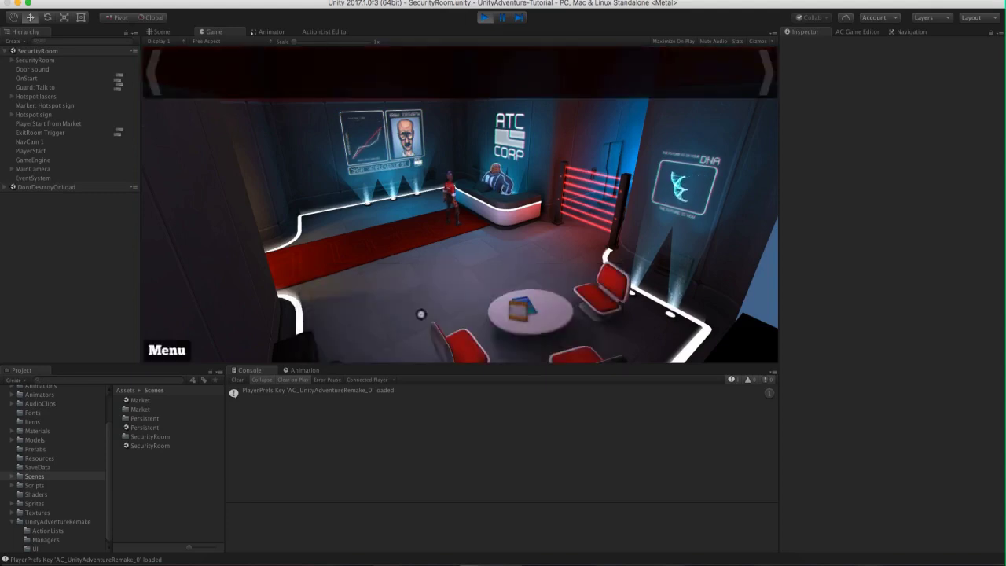
left_click(484, 17)
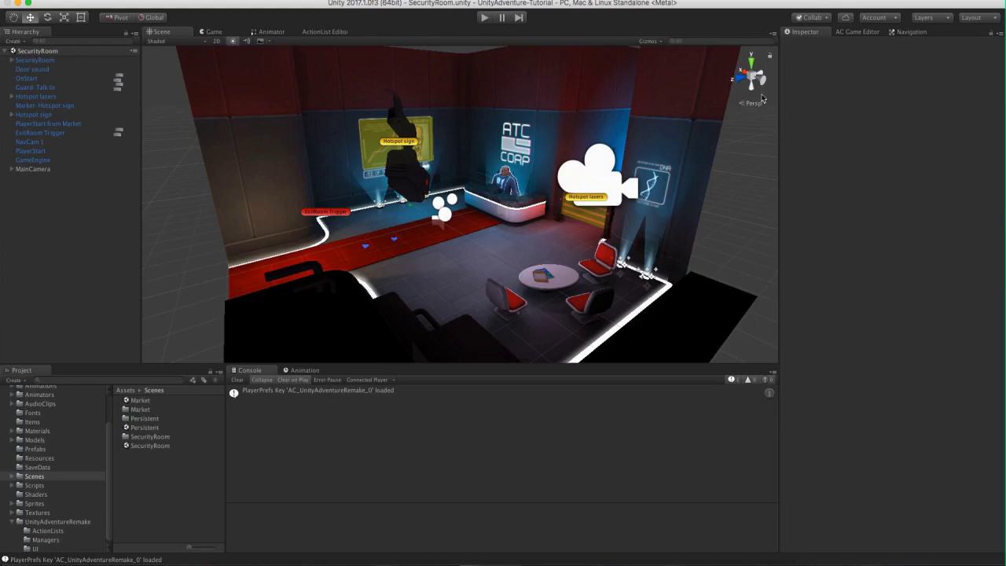
Turn on Start game locked off in the InGame menu's properties.
left_click(857, 32)
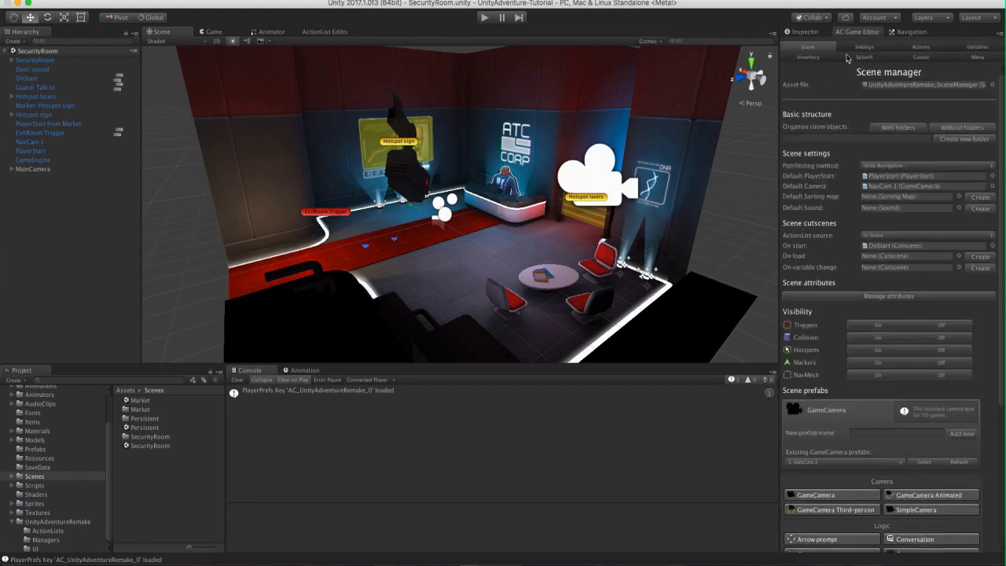
left_click(974, 56)
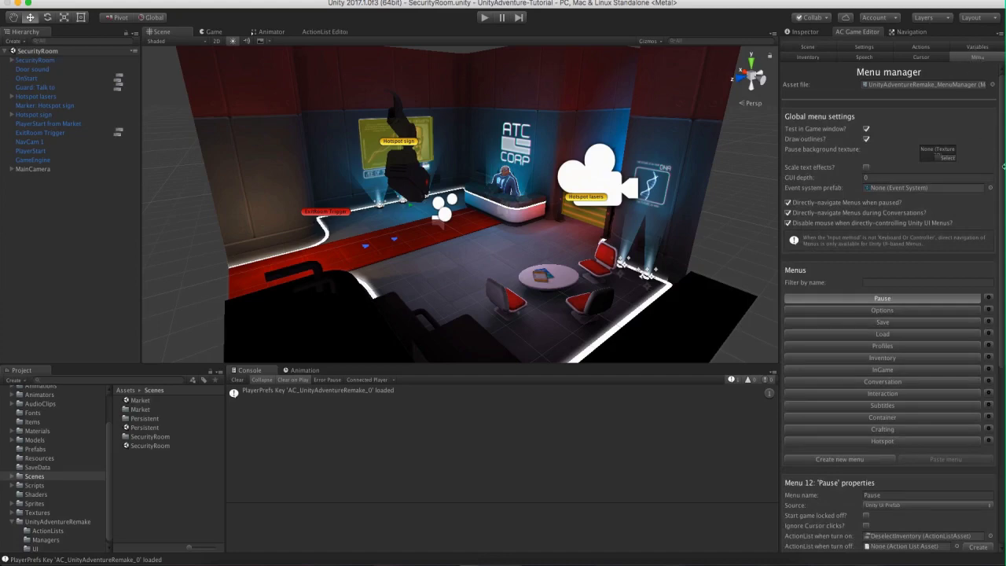
scroll(907, 236, "down", 5)
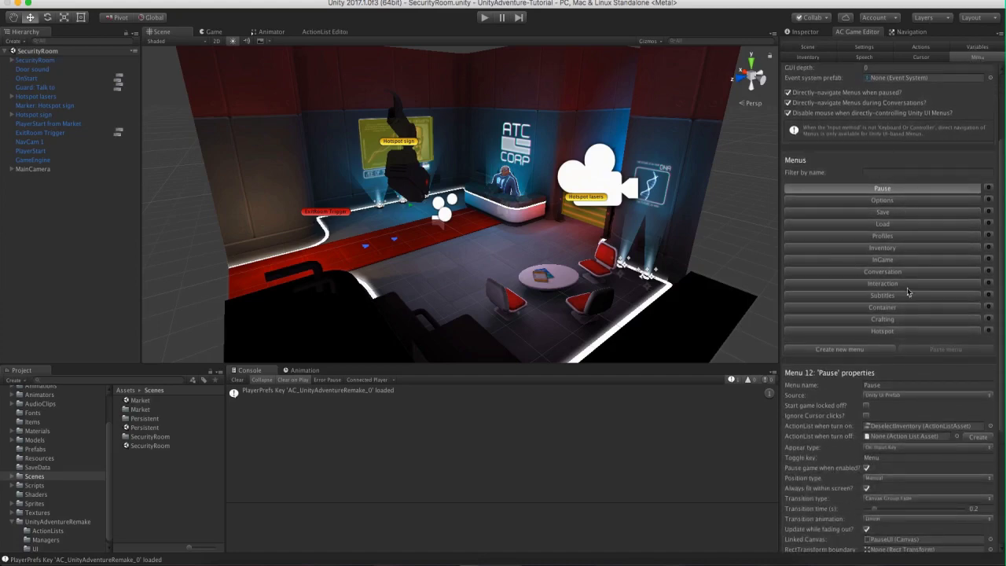
left_click(902, 260)
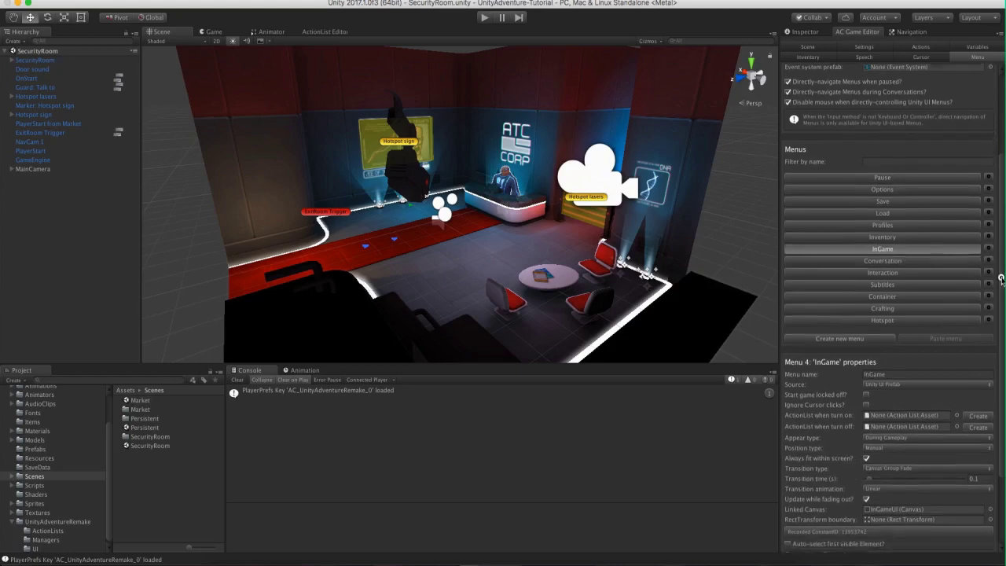
scroll(1002, 268, "down", 2)
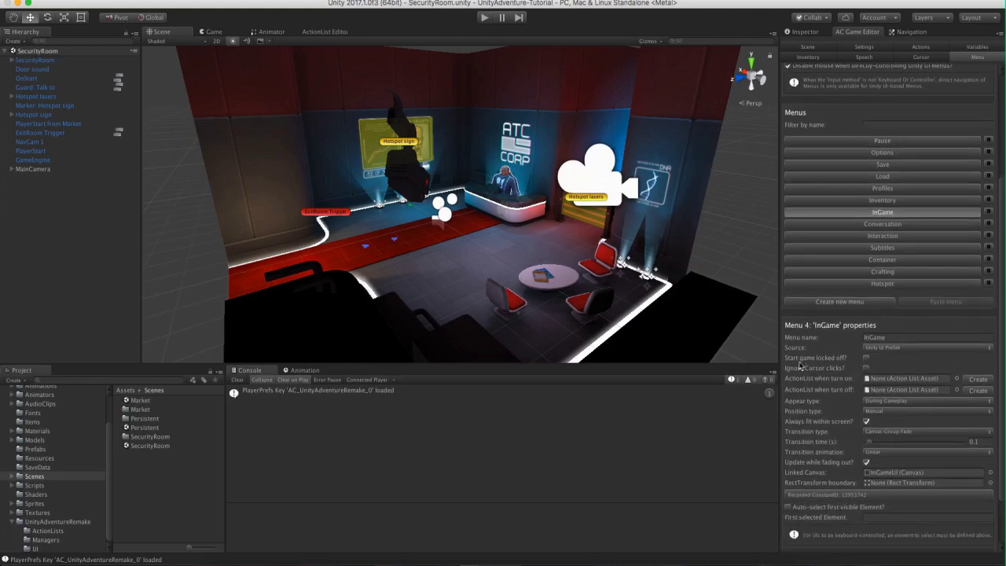
left_click(864, 359)
left_click(987, 212)
left_click(952, 215)
Examine the Hotspot menu's properties and those of its HotspotLabel element.
left_click(900, 285)
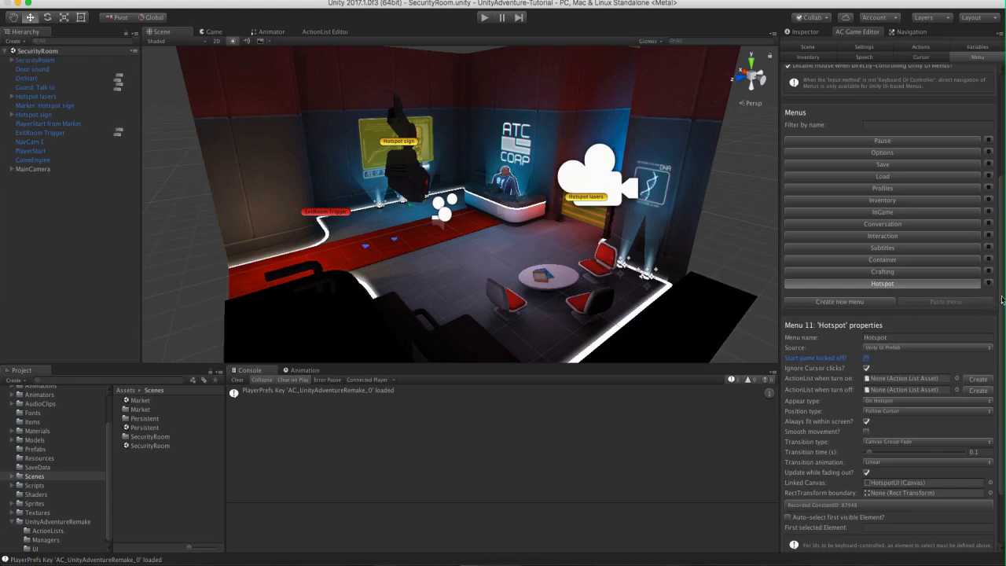
left_click_drag(1002, 302, 1001, 352)
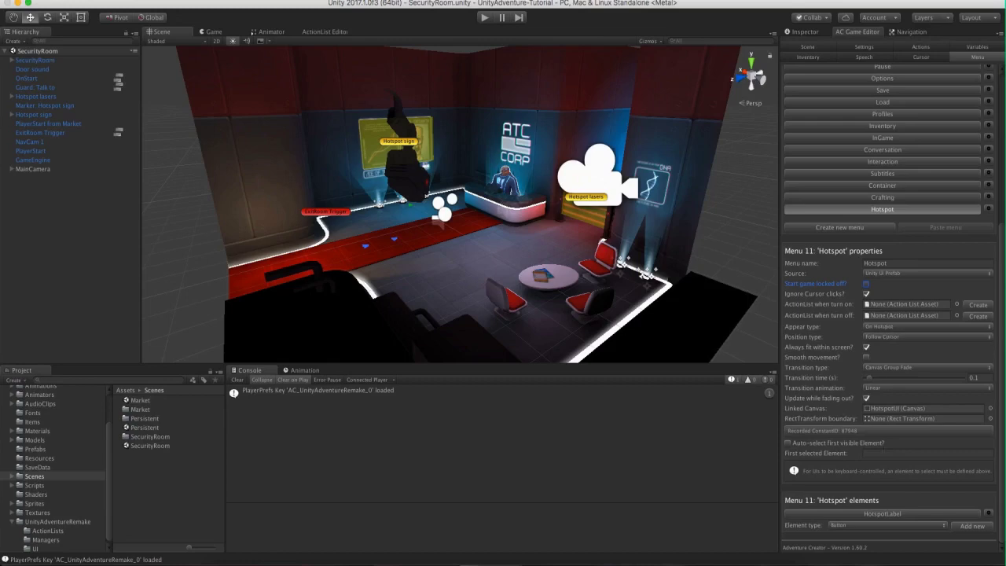
left_click(897, 515)
scroll(970, 436, "down", 3)
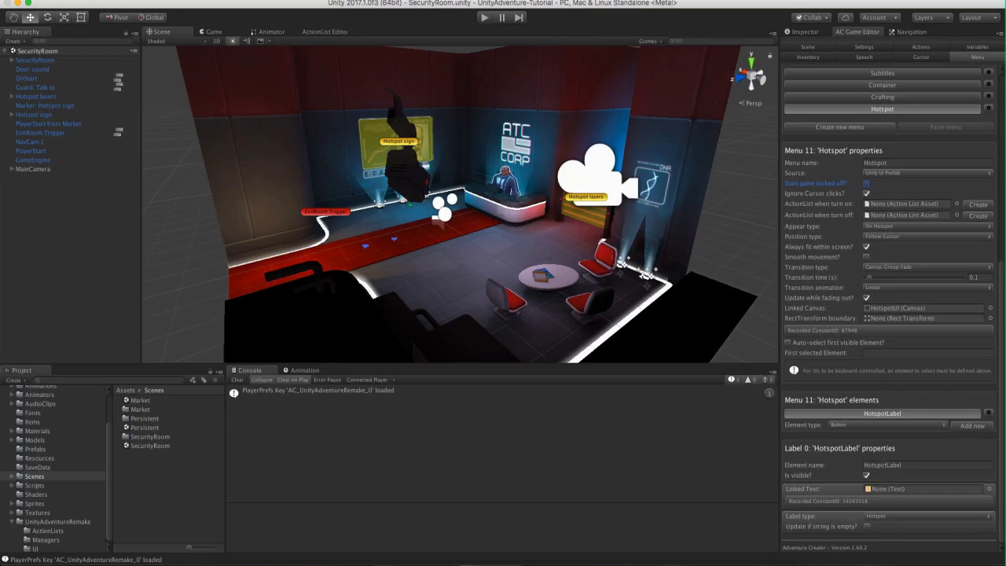
scroll(1001, 453, "up", 3)
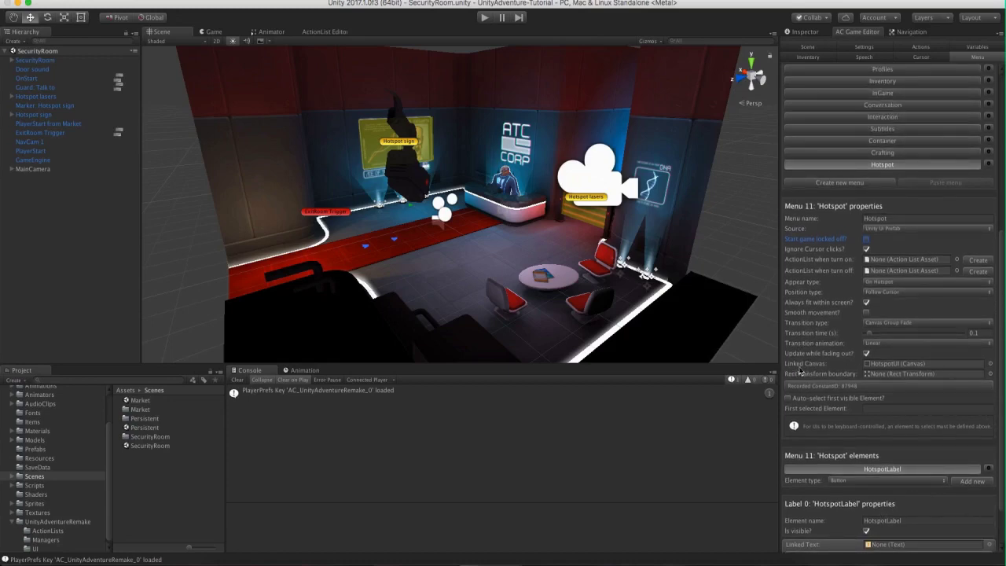
Add the Hotspot menu's linked HotspotUI prefab to the SecurityRoom scene and frame it in 2D view.
left_click(893, 365)
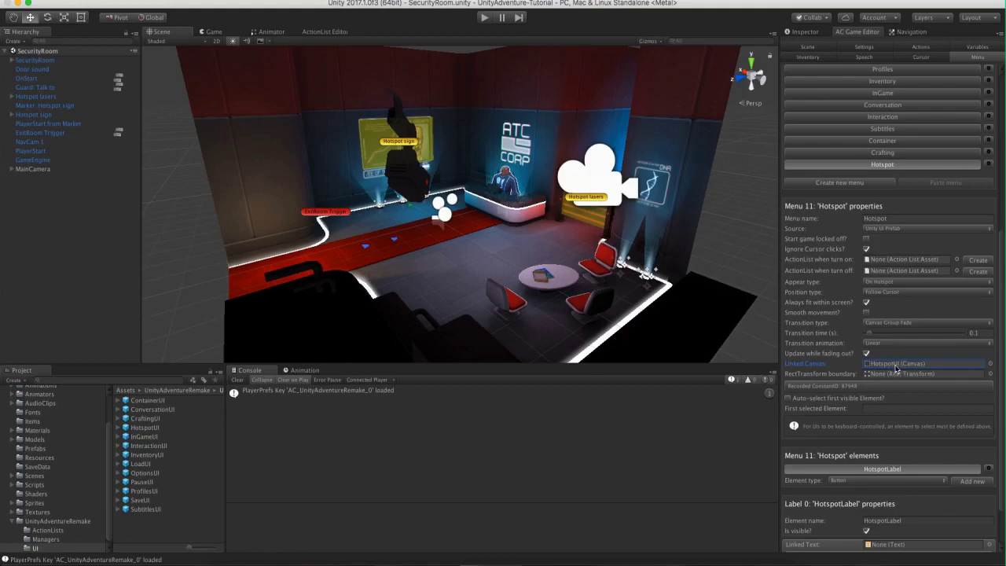
scroll(1000, 369, "down", 3)
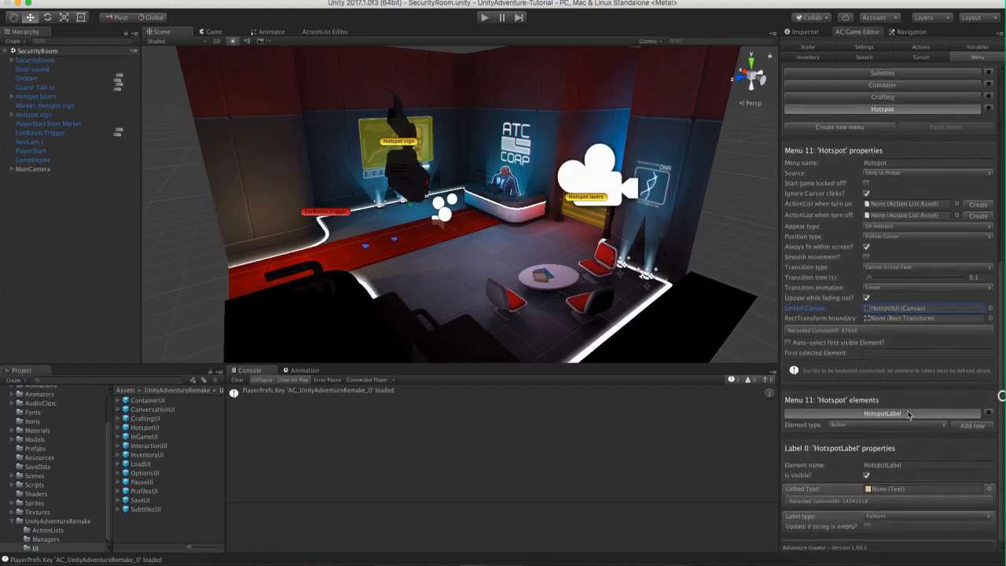
scroll(995, 348, "up", 2)
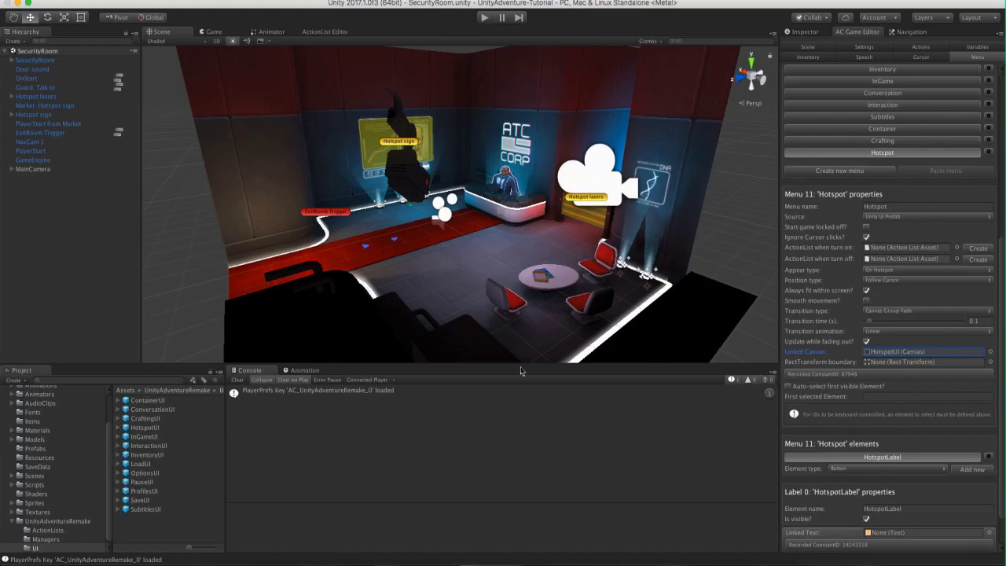
left_click_drag(145, 427, 79, 301)
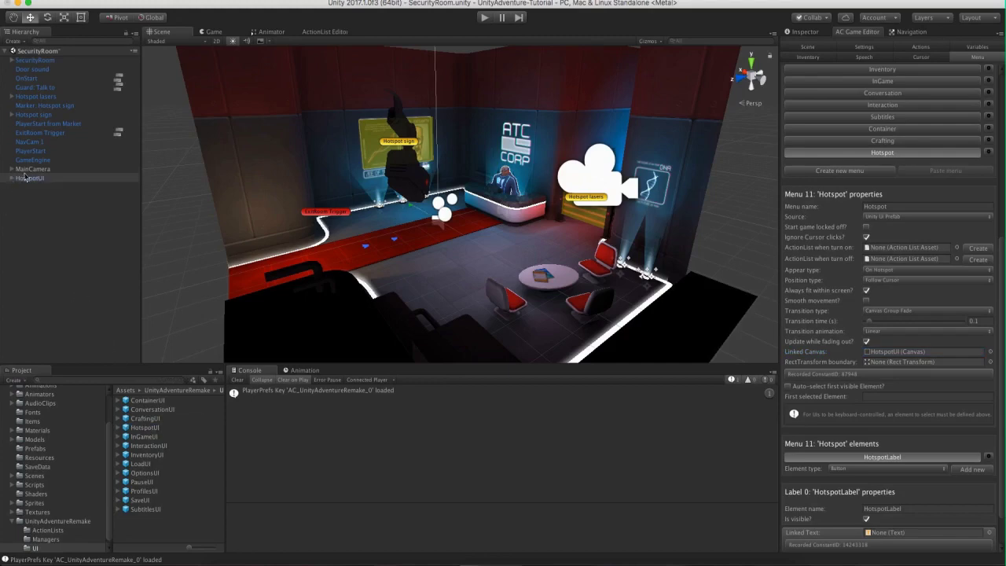
left_click(215, 40)
double_click(23, 179)
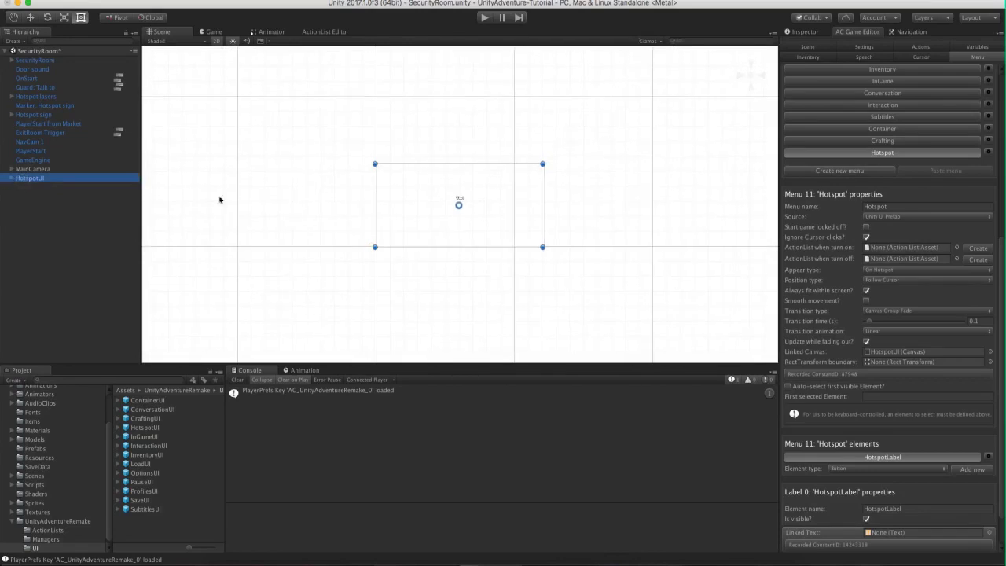
scroll(452, 251, "up", 10)
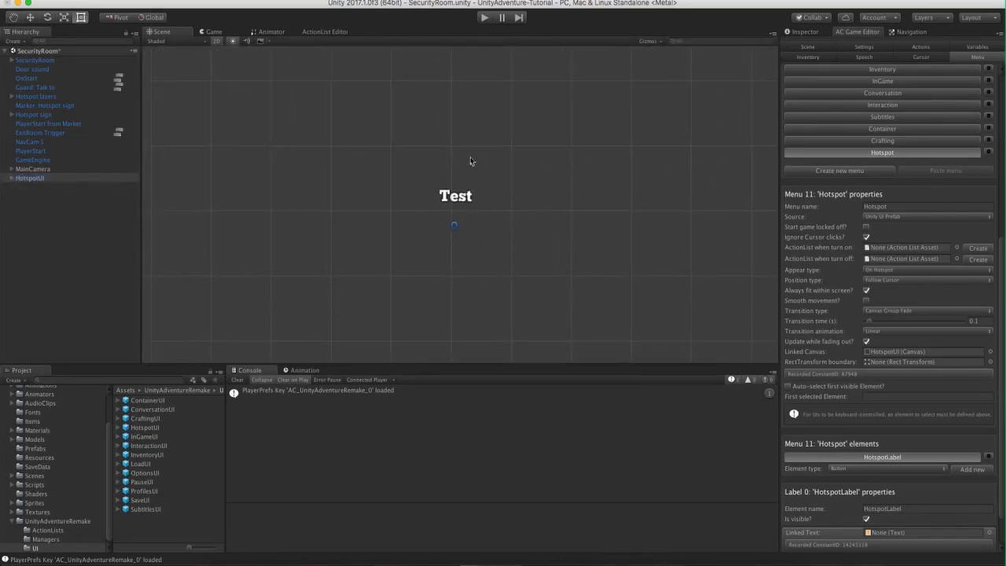
Set the font of the txtHotspot text inside HotspotUI's RectTransformBoundary to Geo-Regular.
left_click(11, 178)
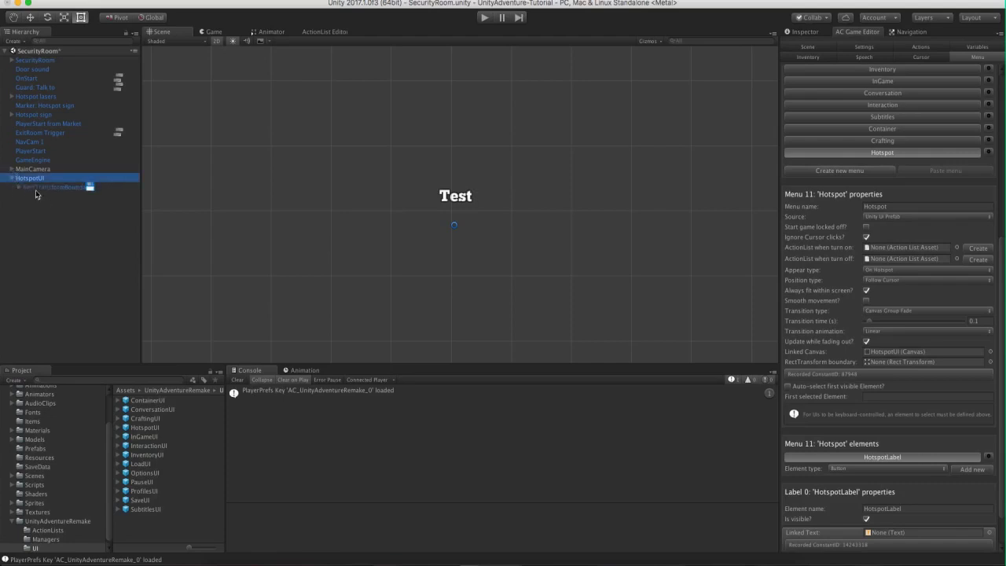
left_click(35, 189)
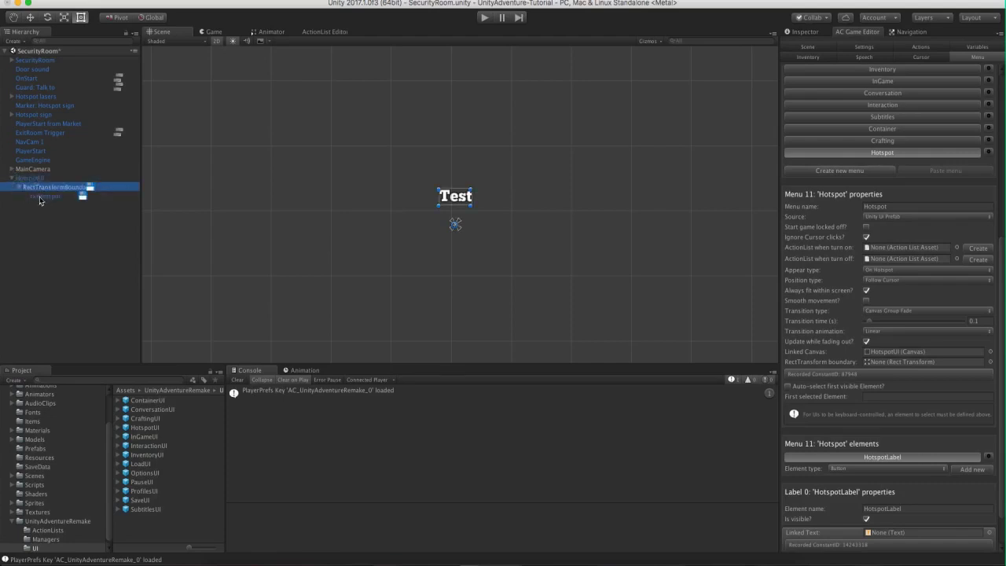
left_click(19, 187)
left_click(36, 197)
left_click(802, 31)
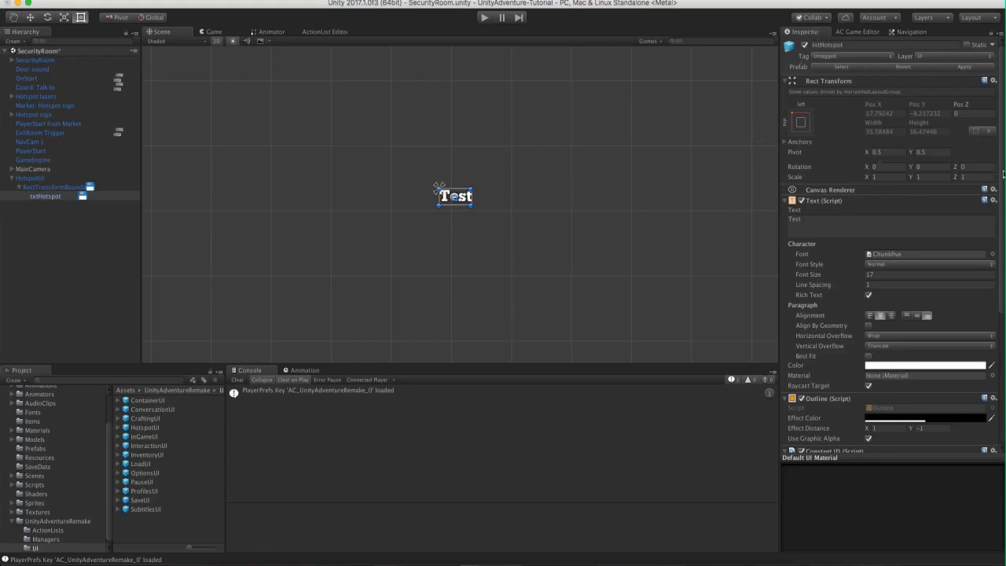
left_click_drag(1002, 173, 1002, 198)
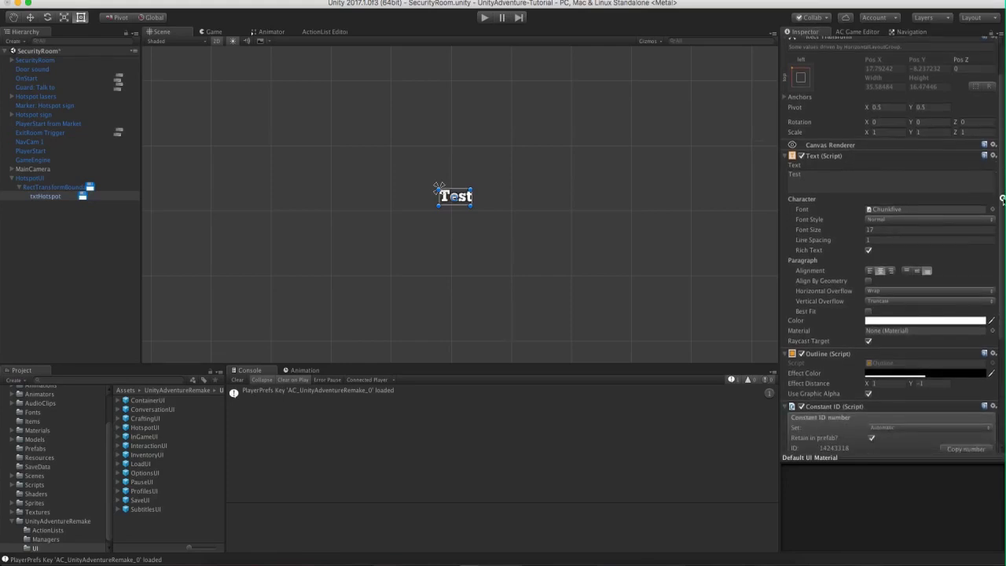
left_click(992, 210)
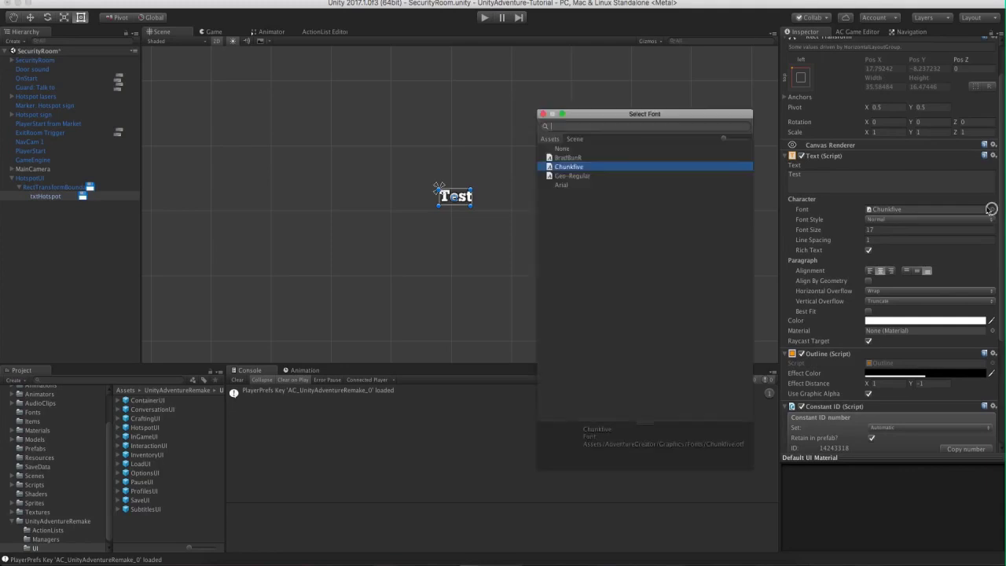
left_click_drag(633, 114, 719, 121)
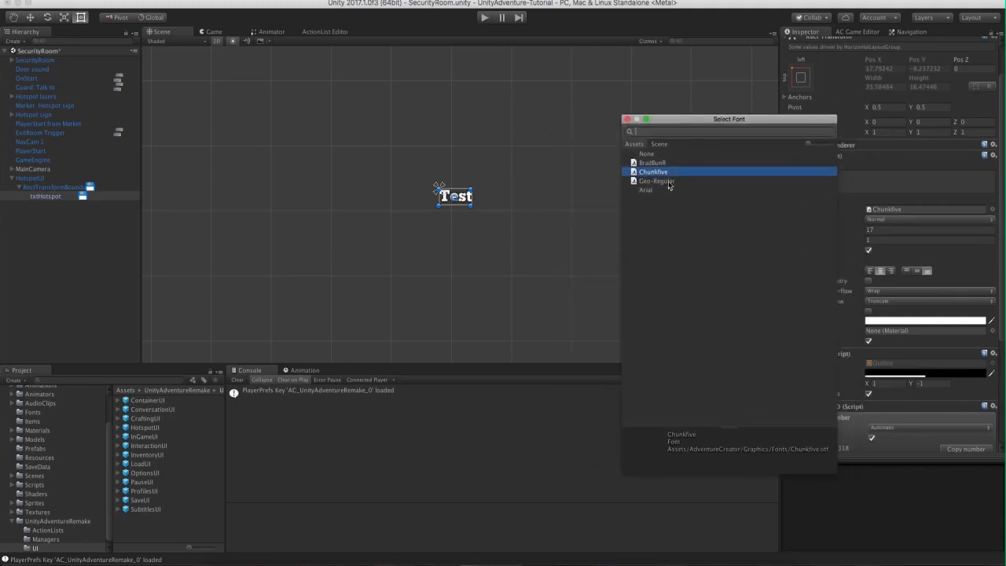
left_click(657, 182)
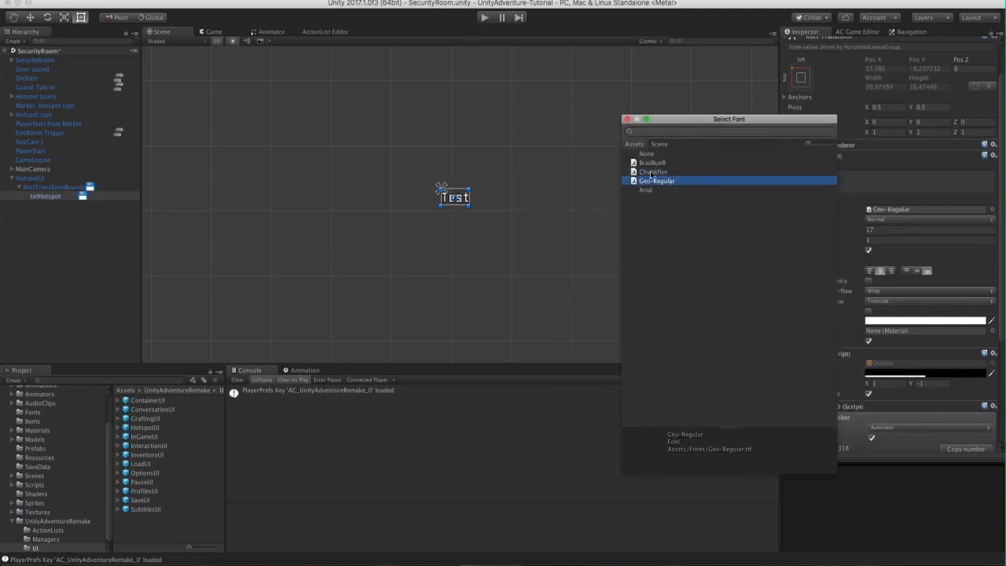
left_click(627, 119)
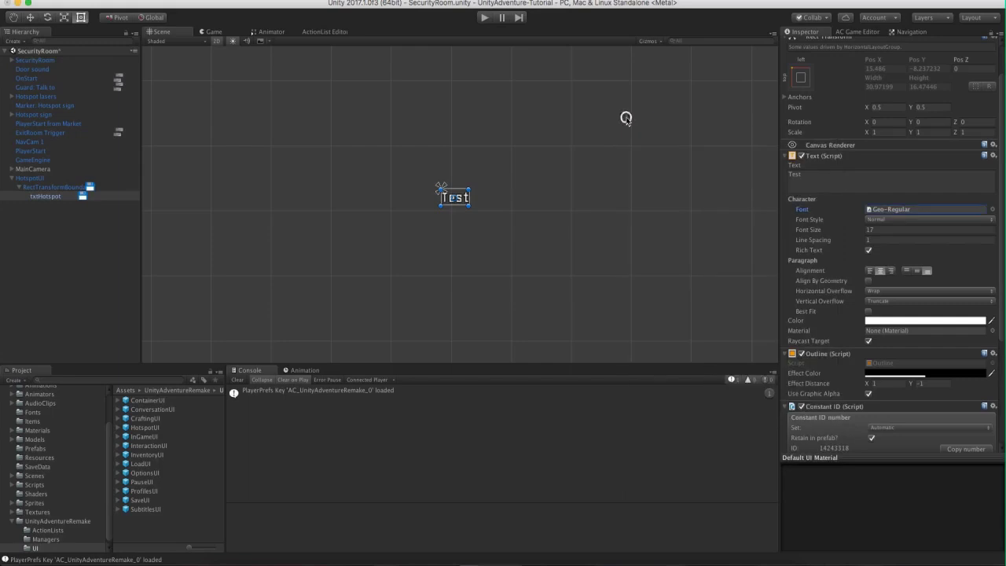
Increase the txtHotspot text's font size to 26, comparing it in the Game and Scene views.
left_click(209, 32)
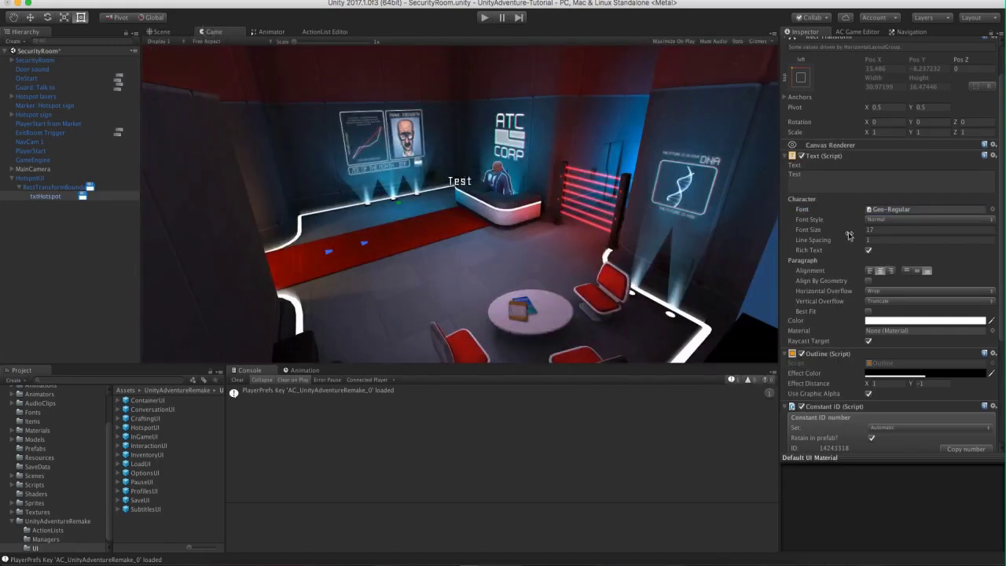
left_click_drag(849, 236, 854, 232)
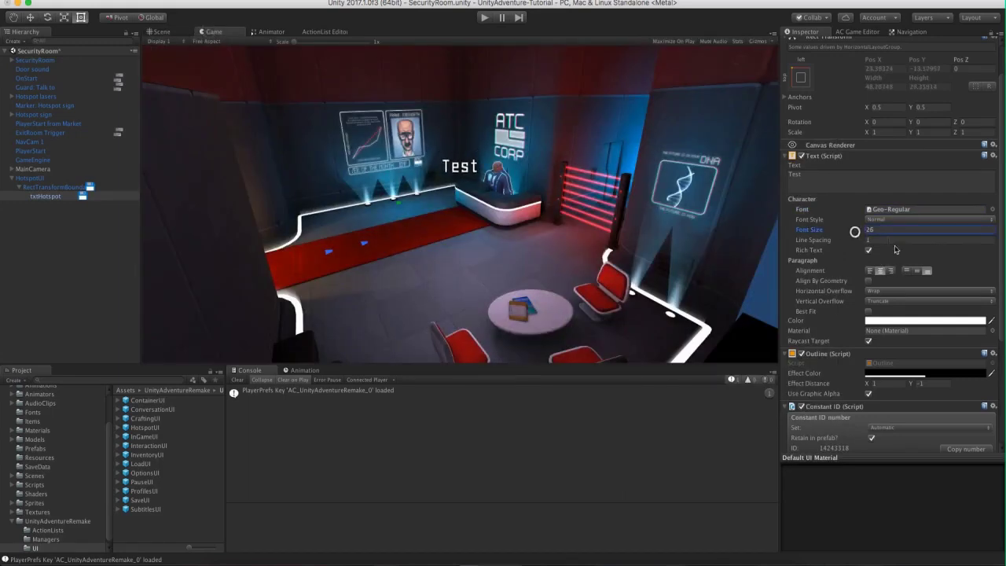
left_click(161, 31)
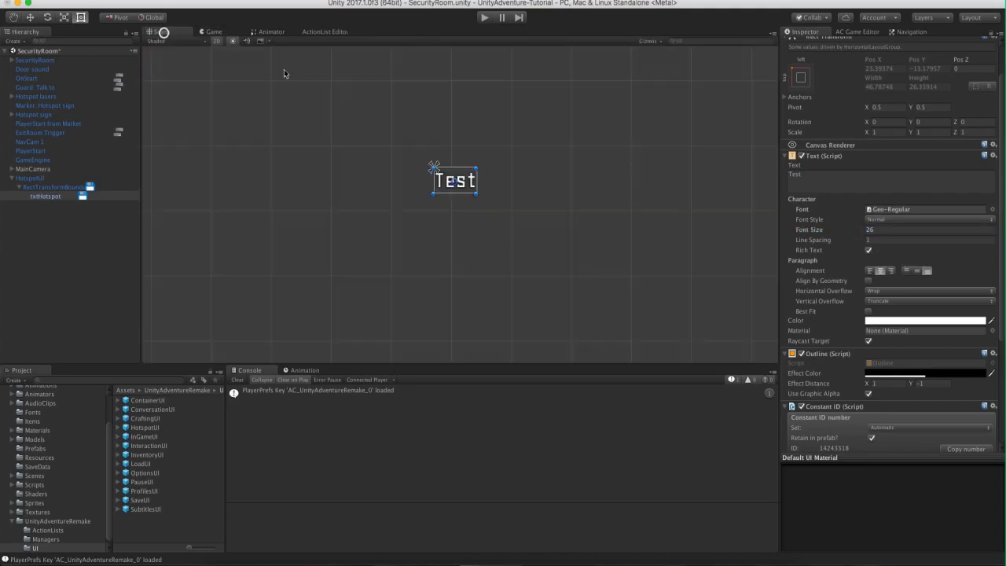
left_click(221, 31)
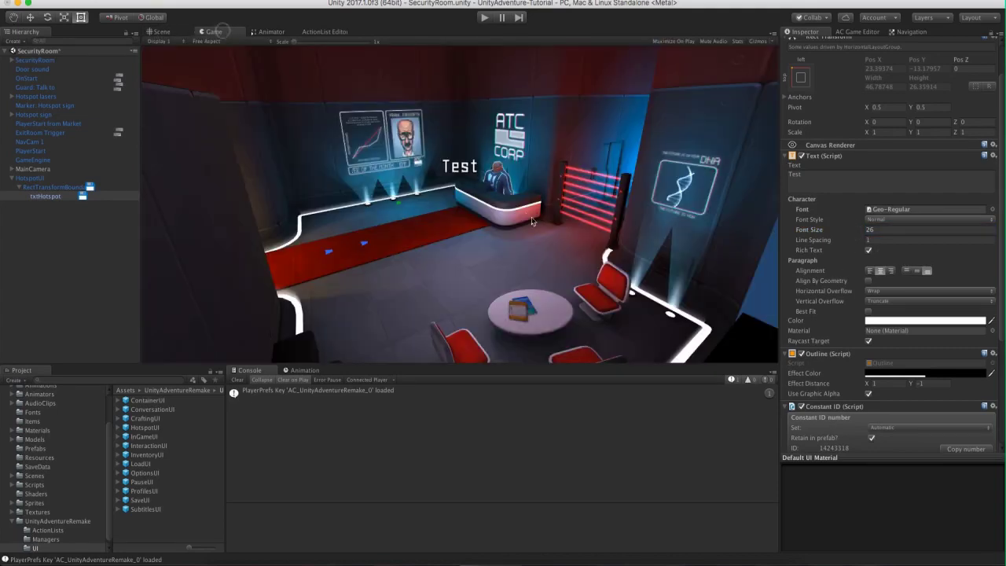
Apply the font changes to the HotspotUI prefab and delete its instance from the scene.
scroll(894, 297, "down", 5)
scroll(901, 326, "up", 5)
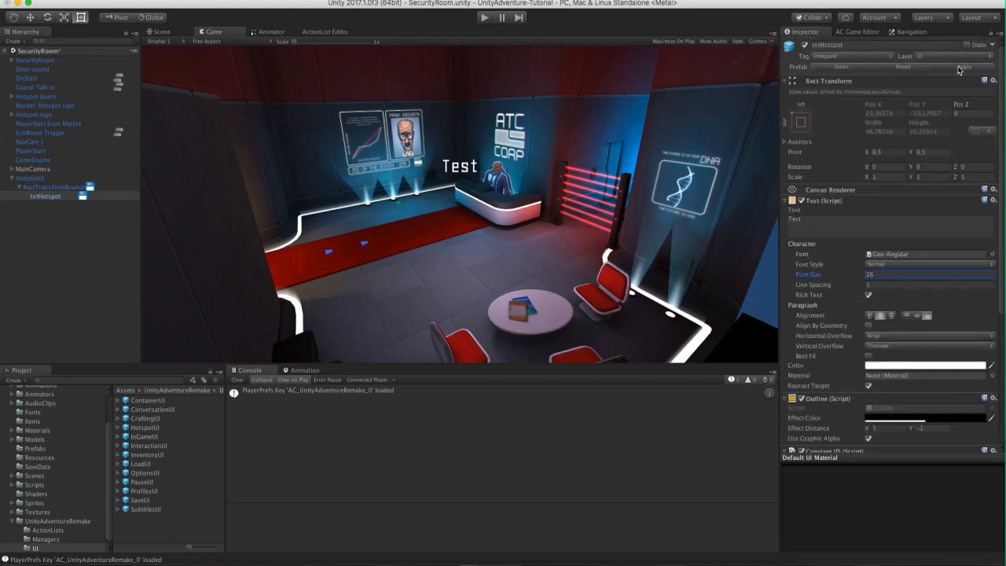
left_click(26, 178)
right_click(29, 179)
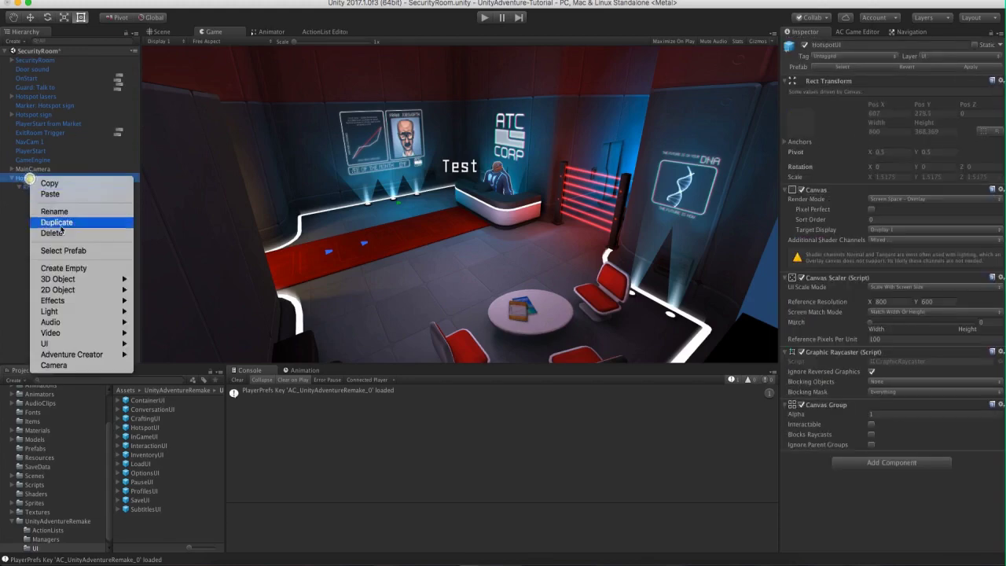
left_click(53, 234)
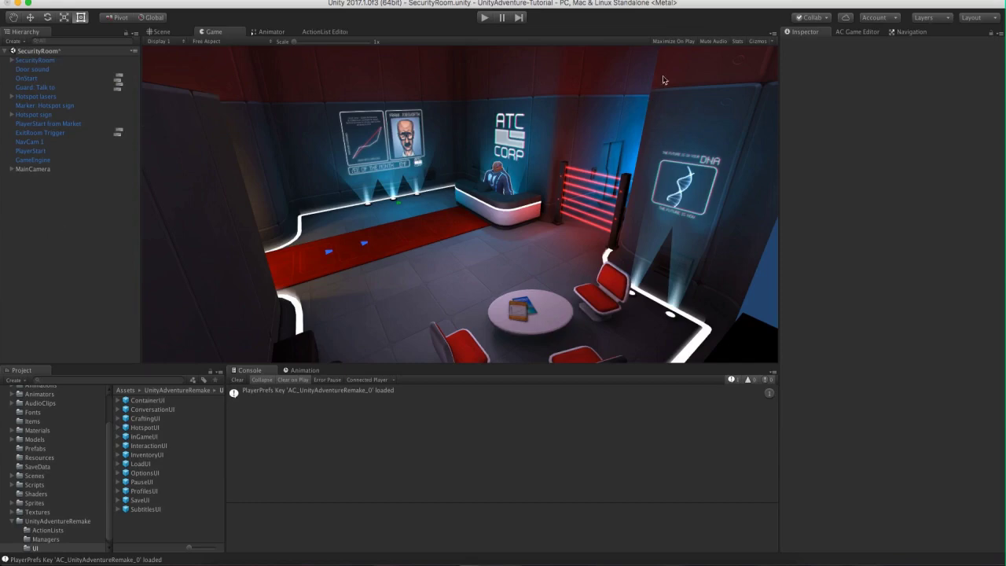
Mute the game audio, play-test the SecurityRoom scene to check the hotspot label, and stop the game.
left_click(712, 41)
left_click(484, 18)
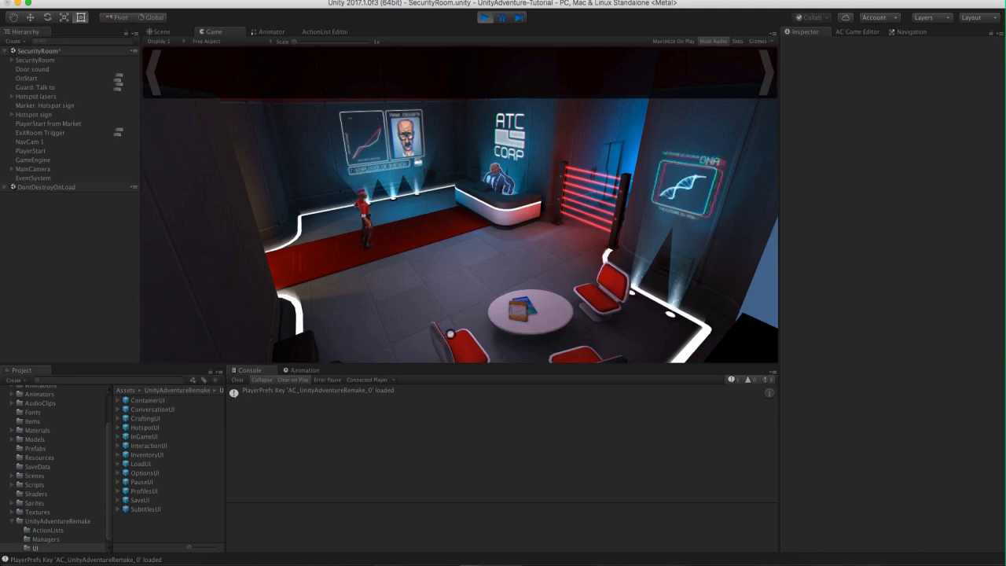
left_click(483, 16)
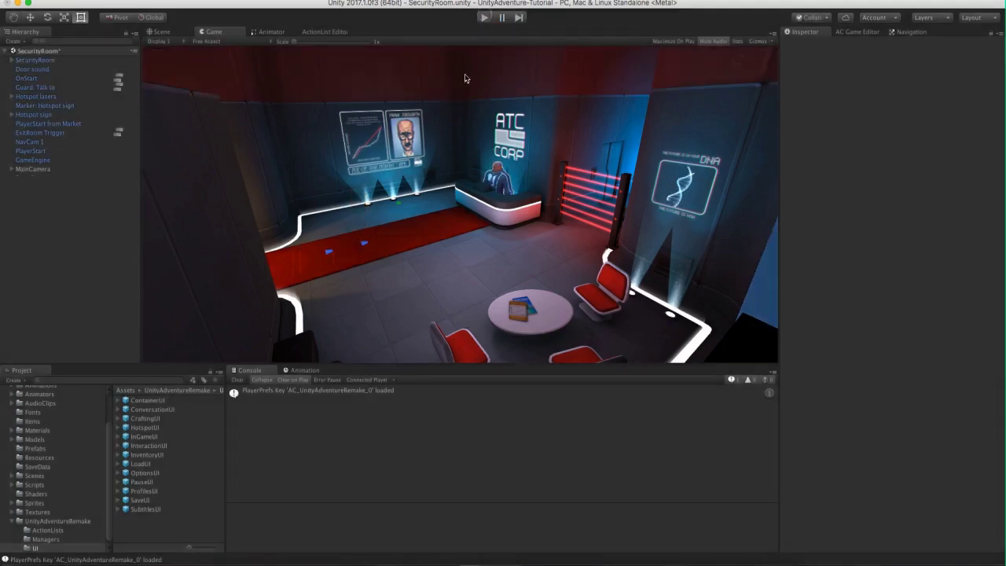
Add the HotspotUI prefab to the scene again and set the Hotspot menu's Position type to Manual.
left_click(161, 31)
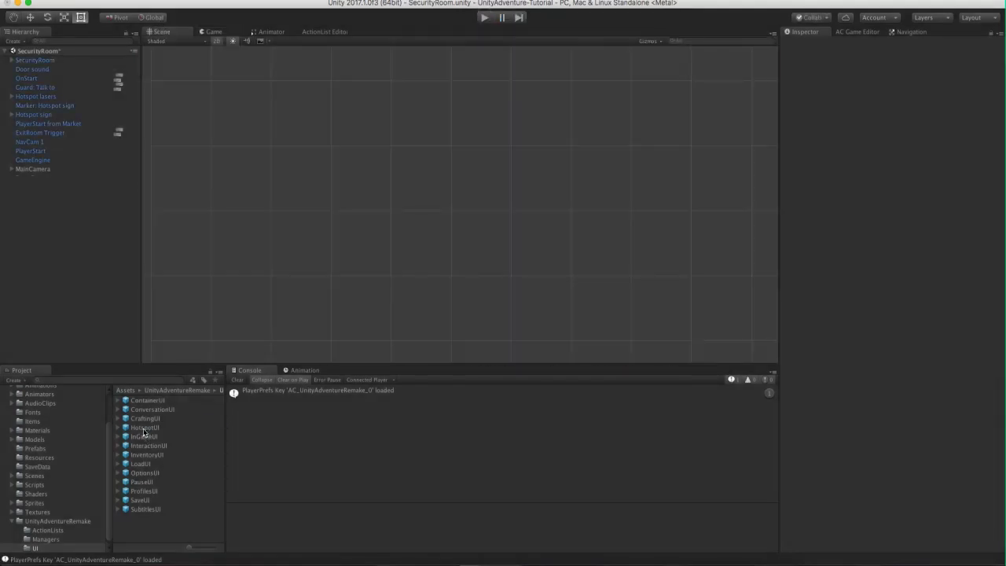
left_click_drag(145, 427, 94, 315)
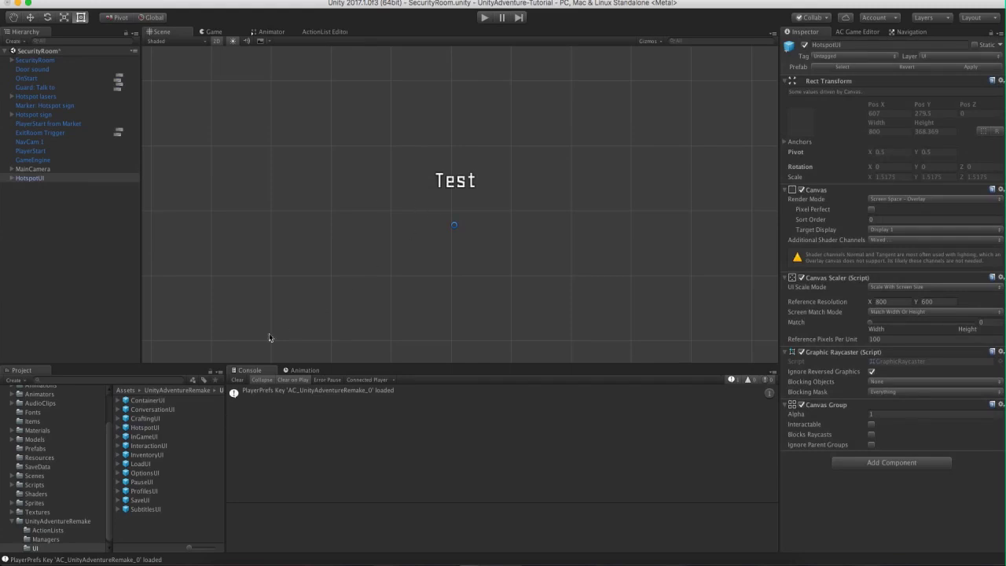
left_click(857, 32)
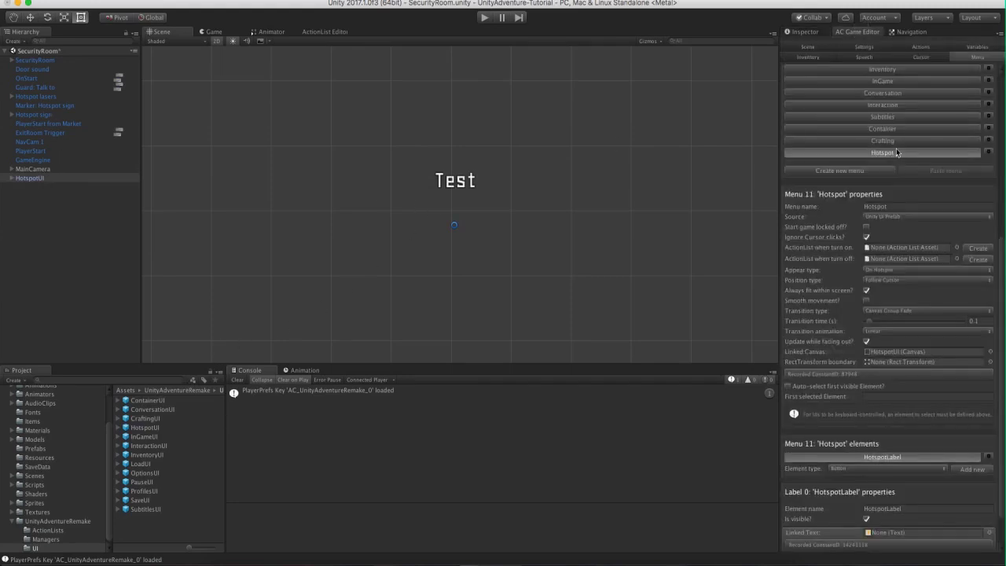
left_click(903, 280)
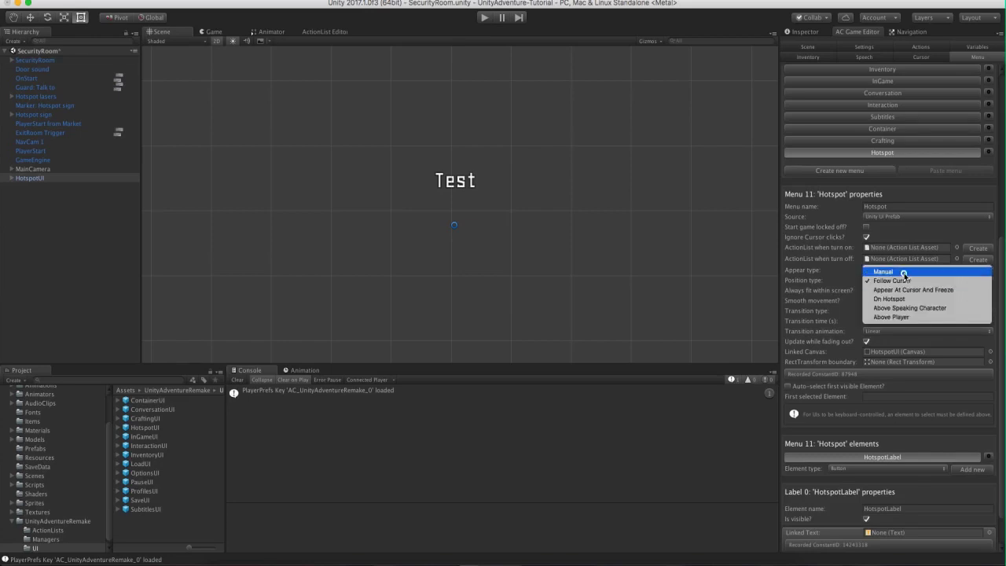
left_click(903, 273)
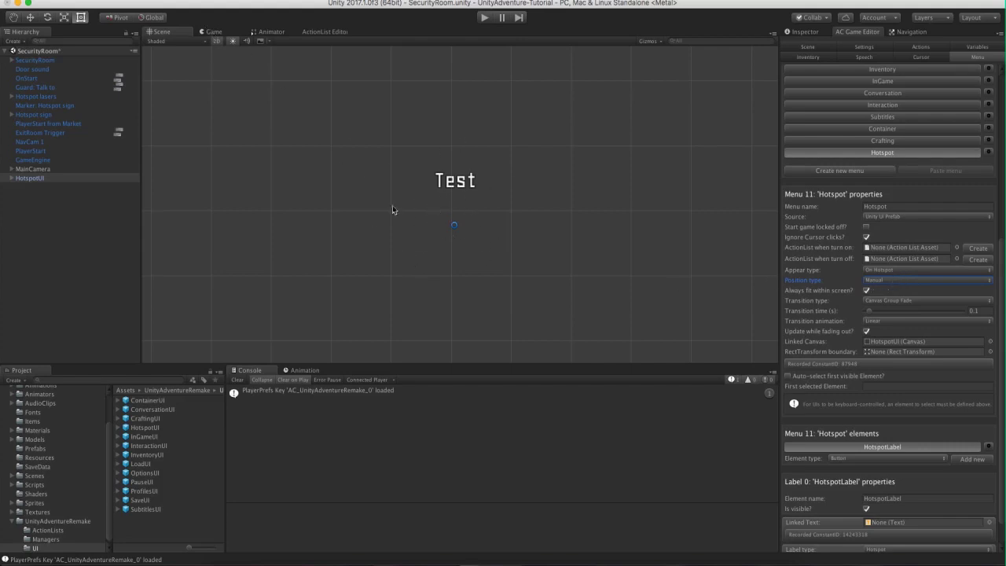
Move HotspotUI's RectTransformBoundary straight down near the canvas's lower edge, to a Pos Y of about -181.
key("f")
scroll(469, 207, "up", 4)
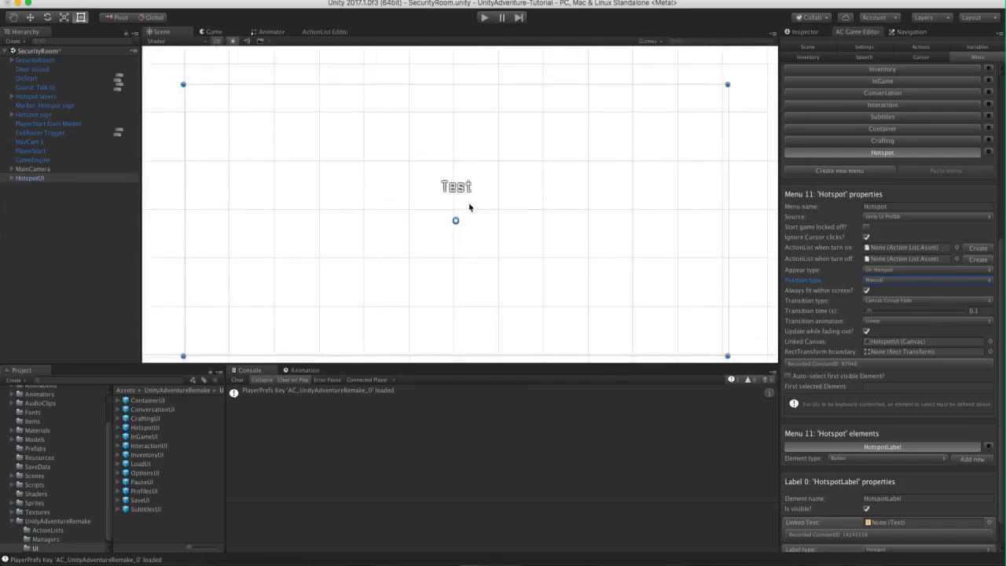
middle_click_drag(465, 202, 473, 189)
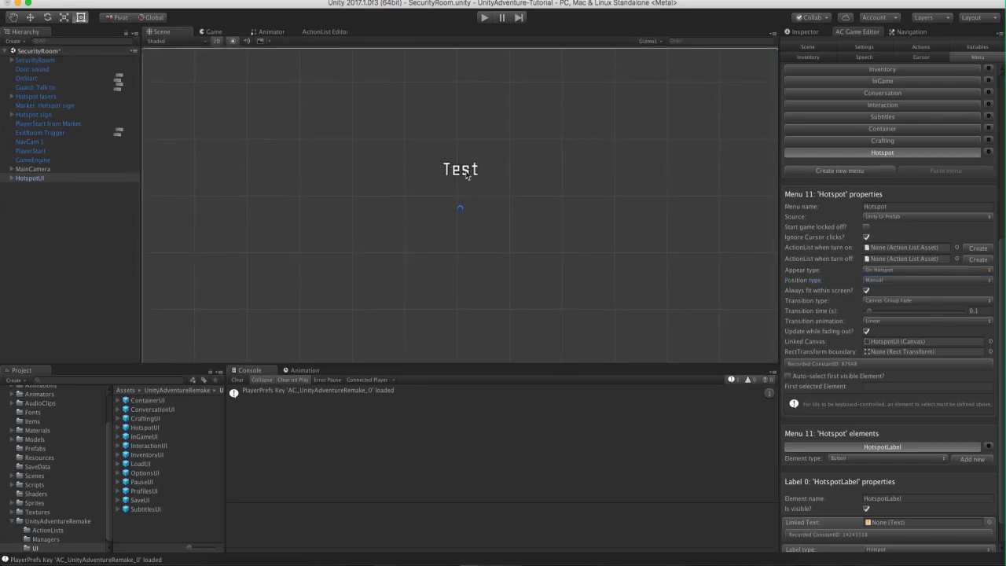
left_click(11, 178)
left_click(47, 187)
left_click(31, 18)
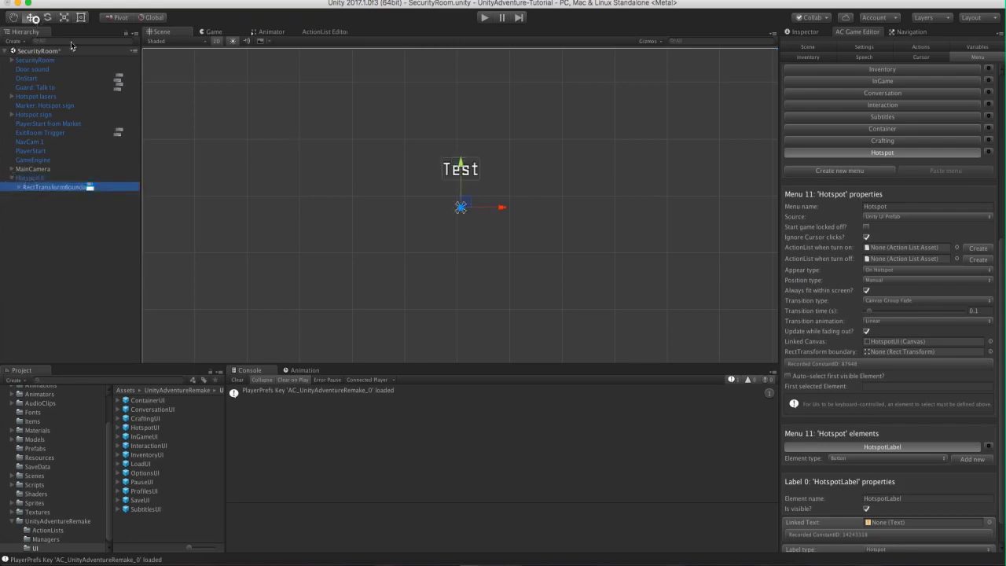
left_click_drag(460, 151, 460, 305)
left_click(200, 33)
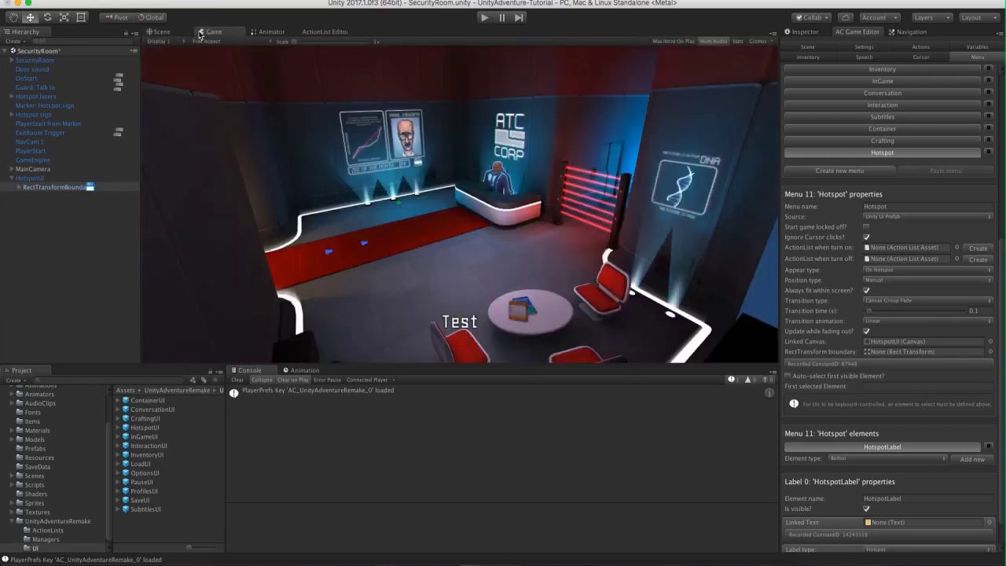
left_click(172, 33)
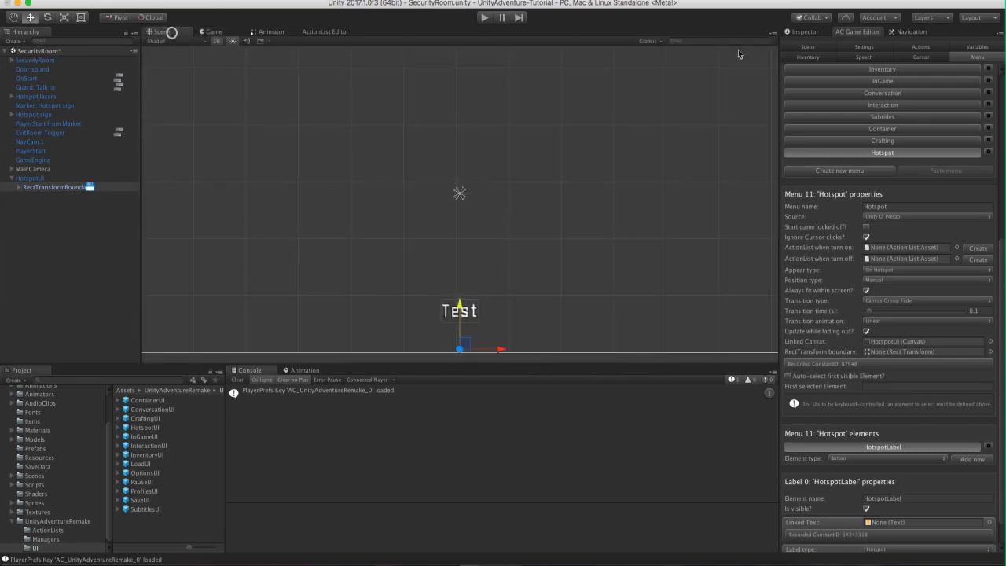
Apply the repositioned RectTransformBoundary to the HotspotUI prefab and delete the HotspotUI instance from the scene.
left_click(809, 31)
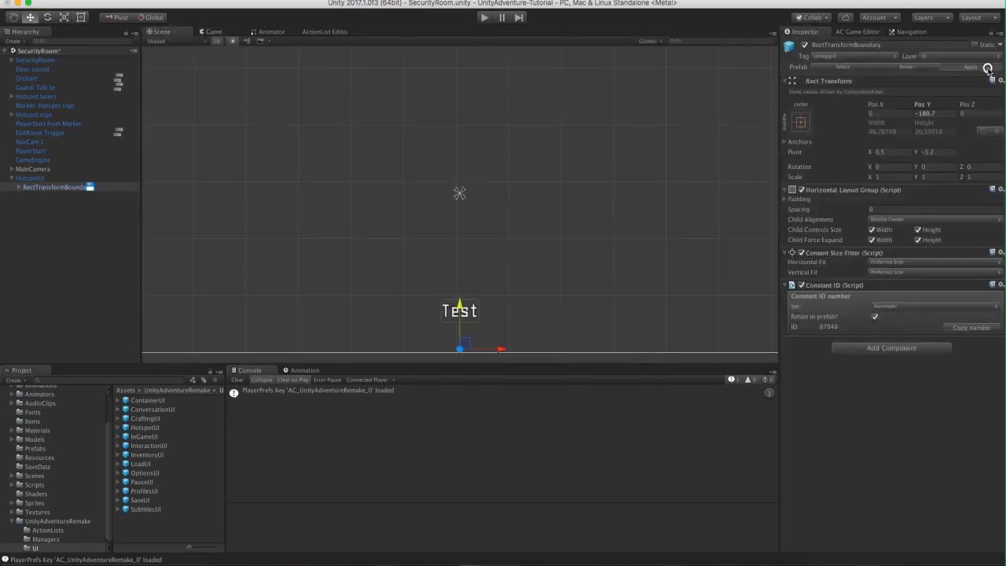
right_click(41, 179)
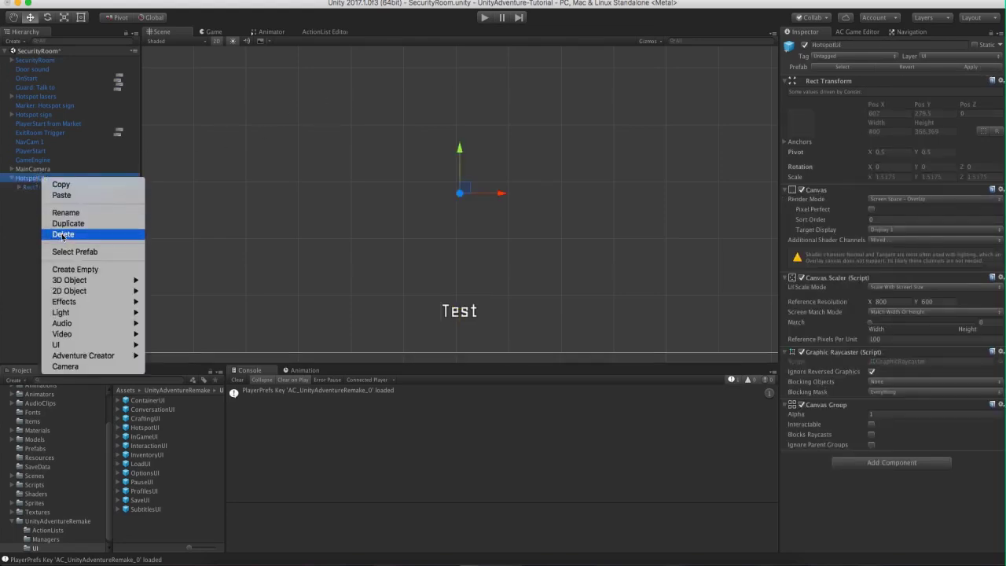
left_click(63, 234)
Play-test the hotspot label's new position by talking to the guard, then stop the game.
left_click(484, 17)
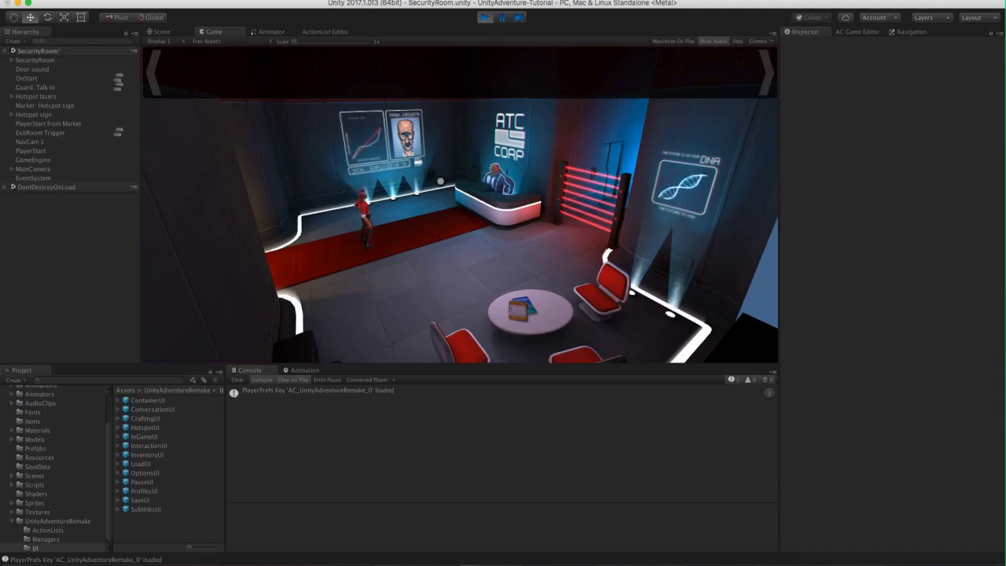
left_click(491, 177)
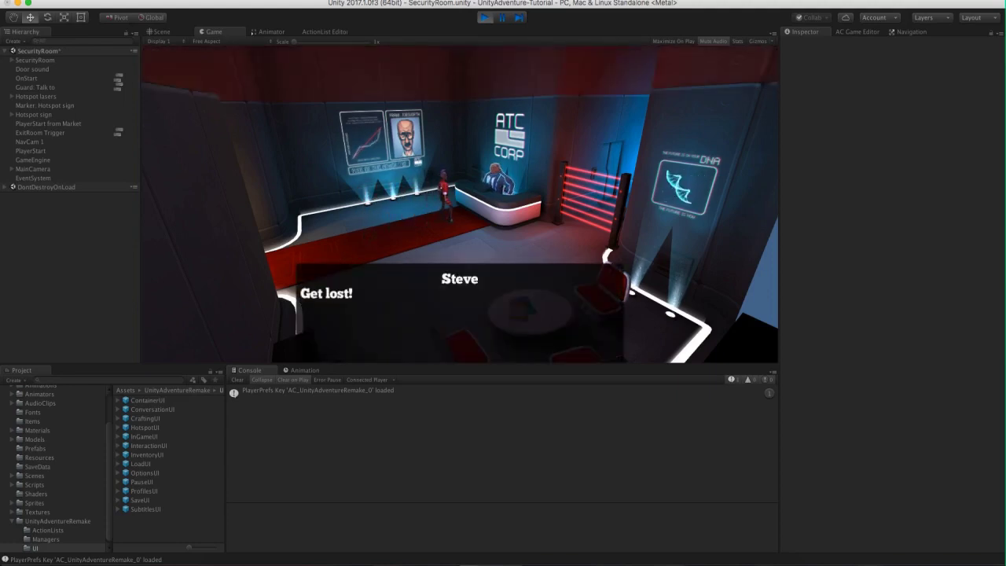
key("super+p")
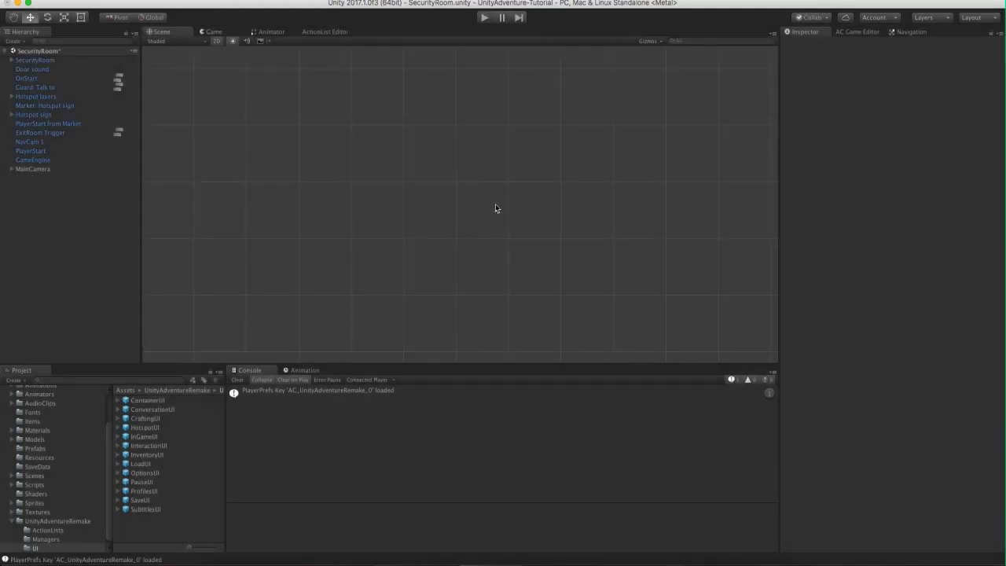
Add the MessageCanvas prefab from the Prefabs folder to the scene and view its text in the Game view.
left_click(32, 450)
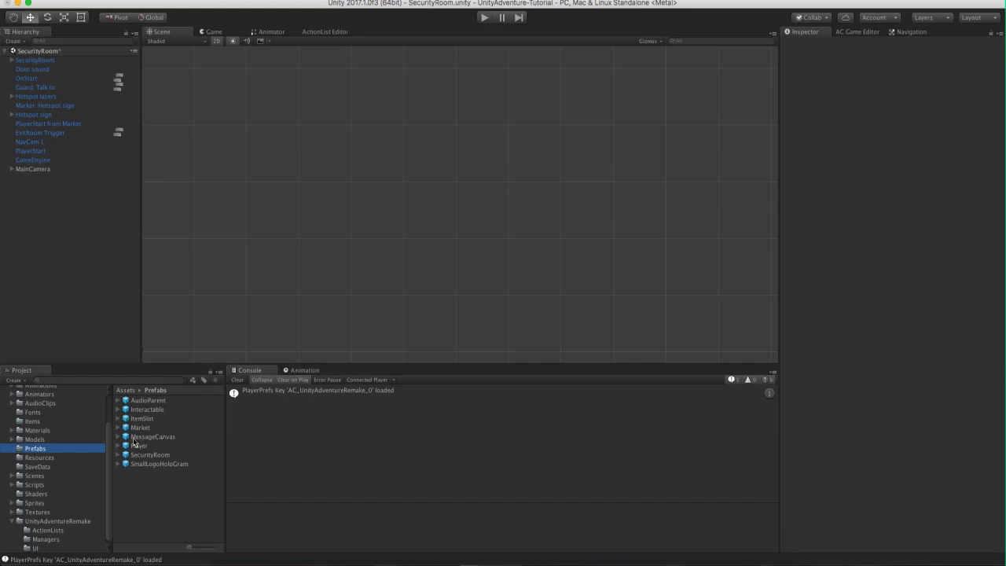
left_click_drag(149, 436, 74, 299)
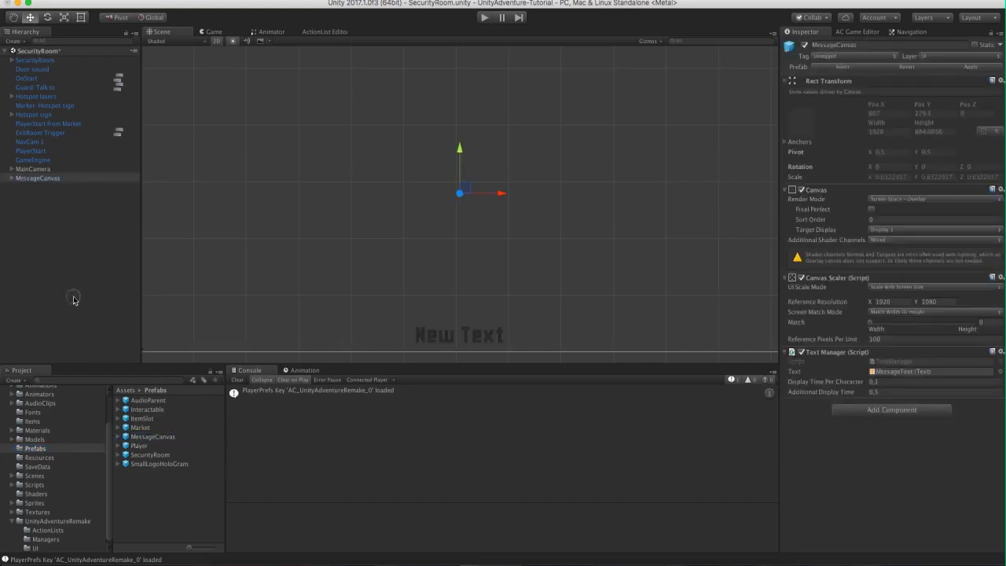
left_click(205, 33)
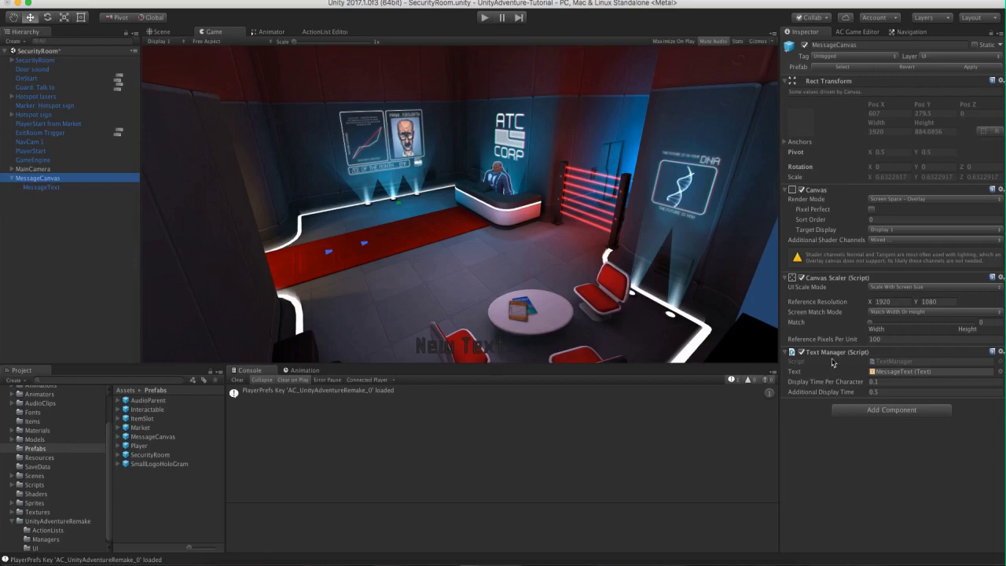
Remove the Text Manager script from MessageCanvas and check the components on its MessageText child.
left_click(997, 352)
left_click(983, 387)
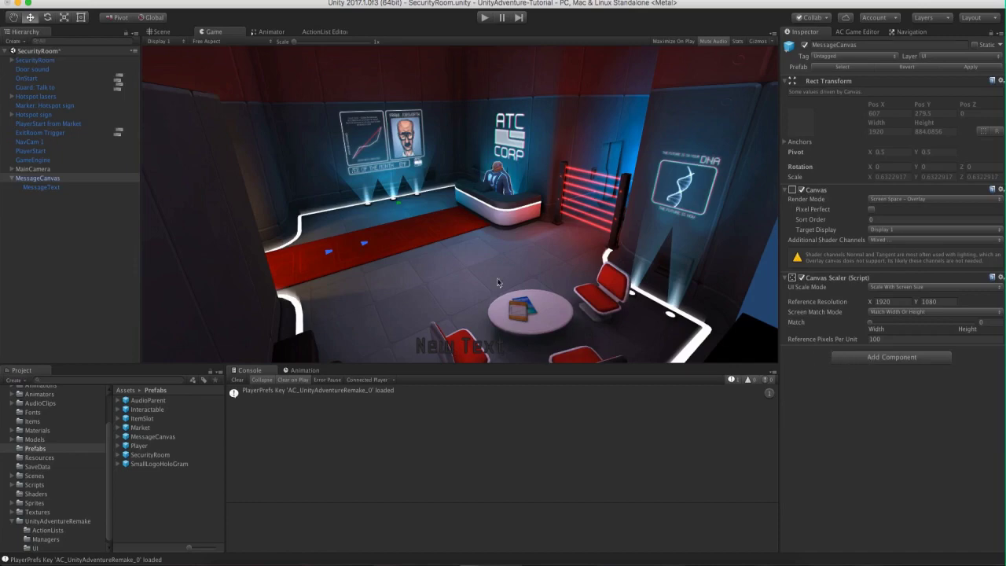
left_click(58, 187)
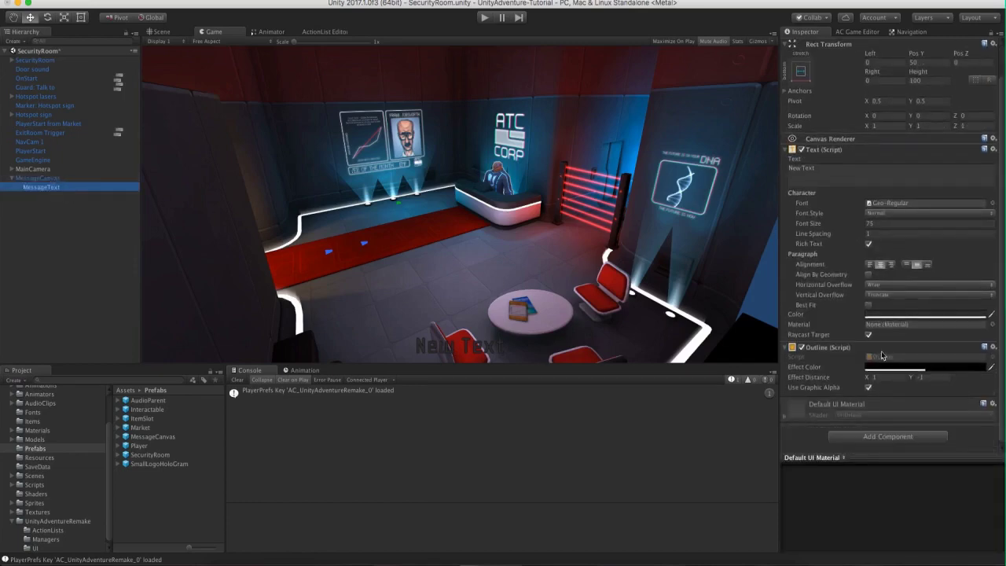
left_click(38, 179)
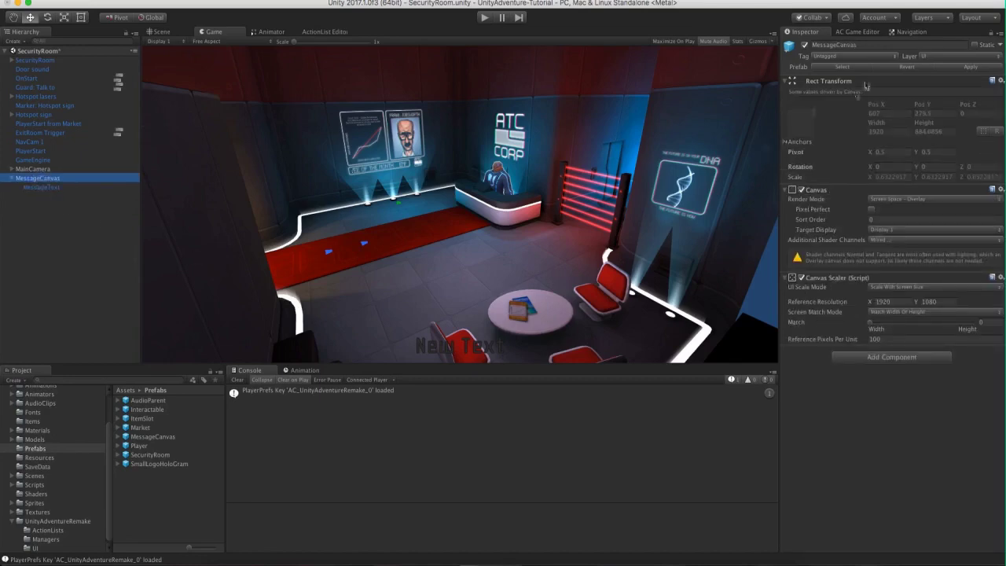
Delete the default Subtitles menu from the Adventure Creator menu list.
left_click(857, 32)
scroll(905, 284, "up", 3)
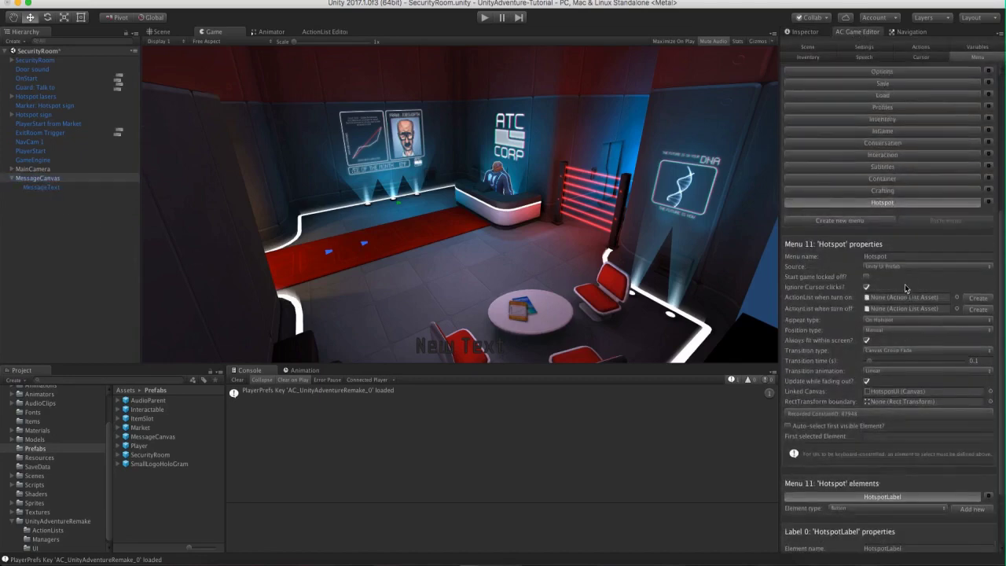
left_click(894, 227)
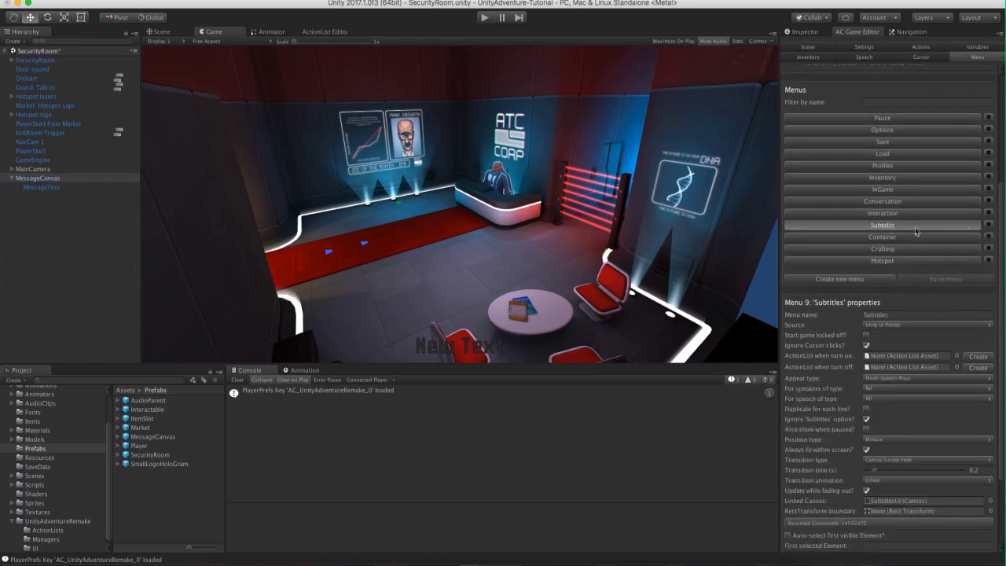
left_click(988, 225)
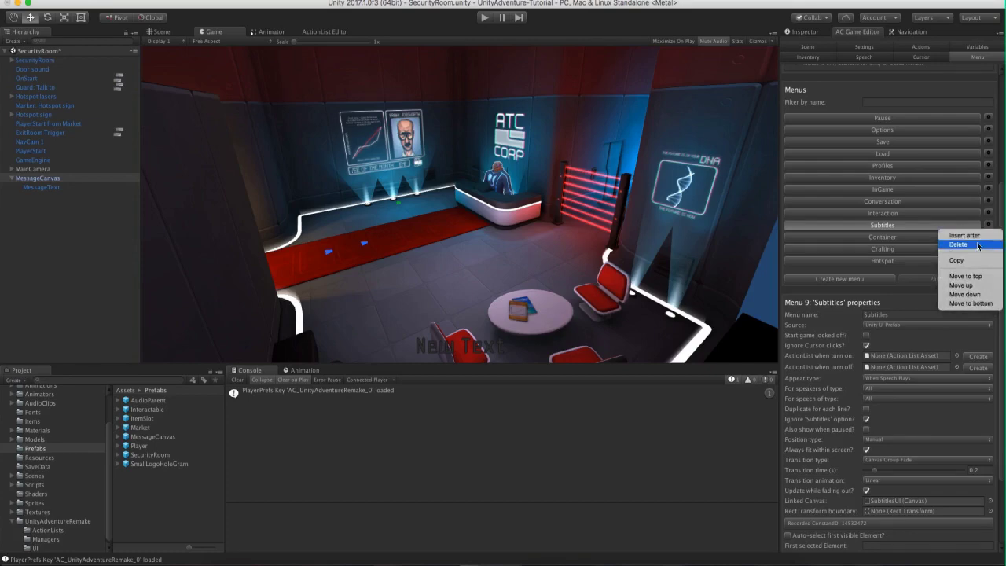
left_click(978, 245)
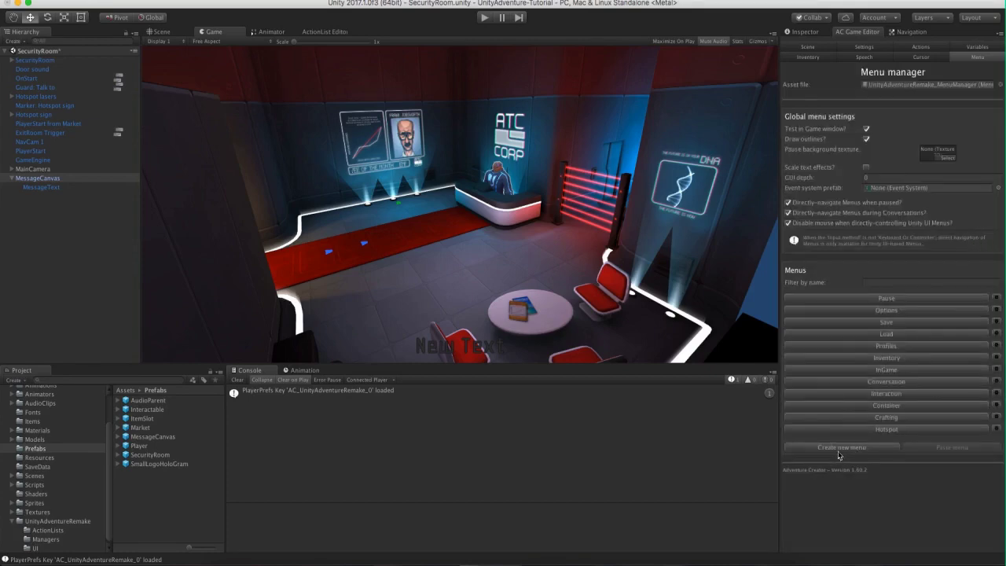
Create a new menu named Subtitles with its source set to Unity UI Prefab.
left_click(879, 447)
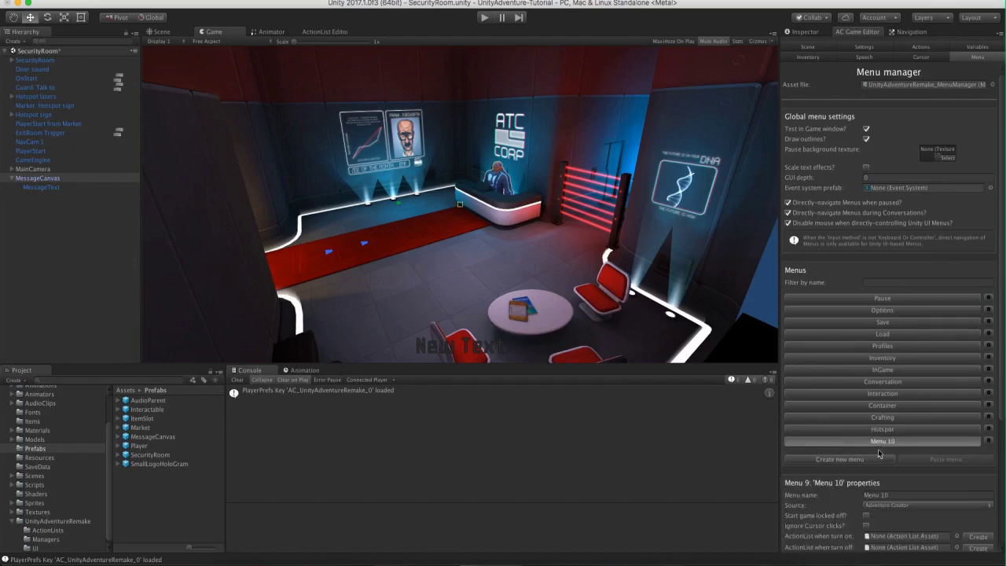
left_click(858, 485)
scroll(885, 436, "down", 5)
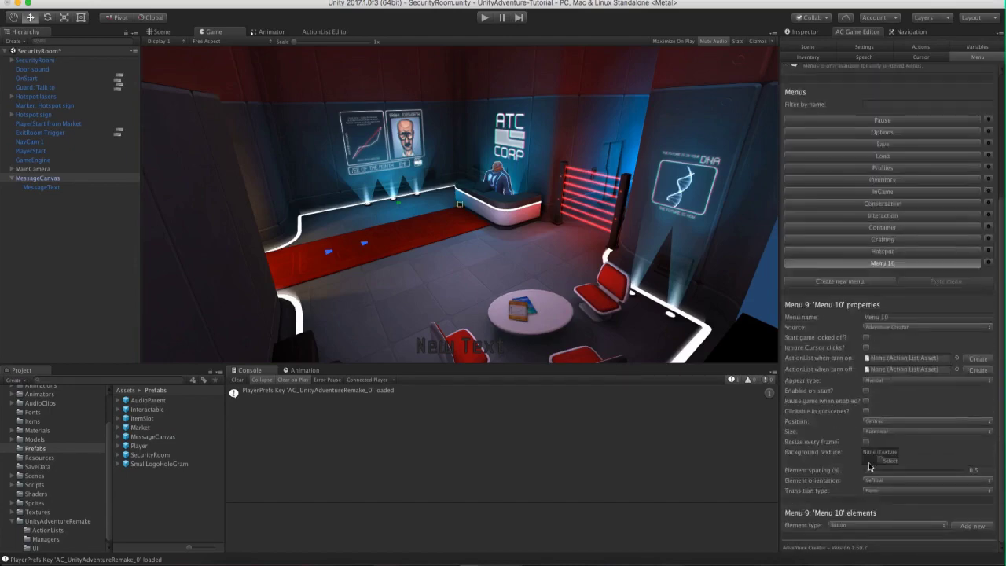
left_click(897, 317)
type("S")
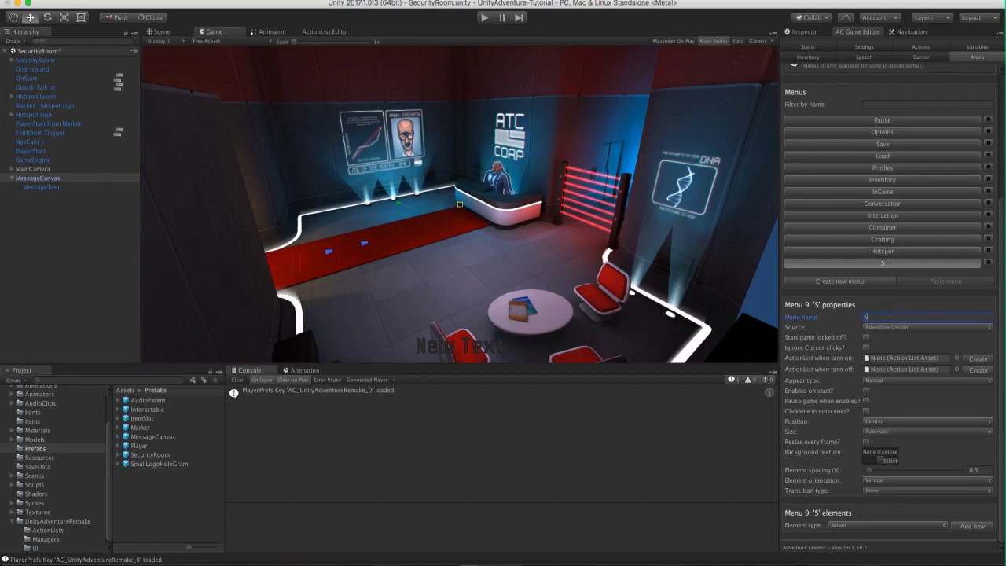
type("ubtitles")
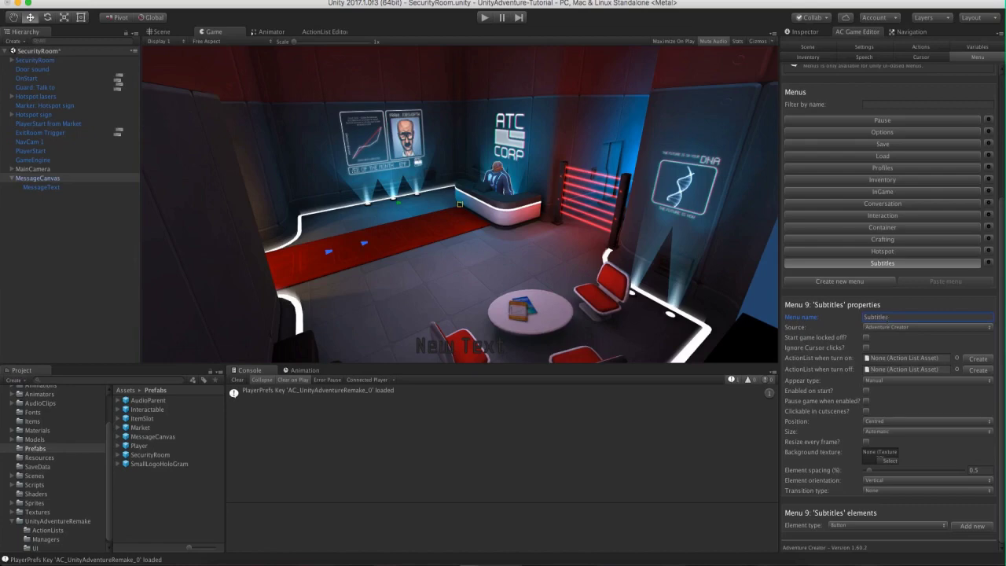
left_click(880, 329)
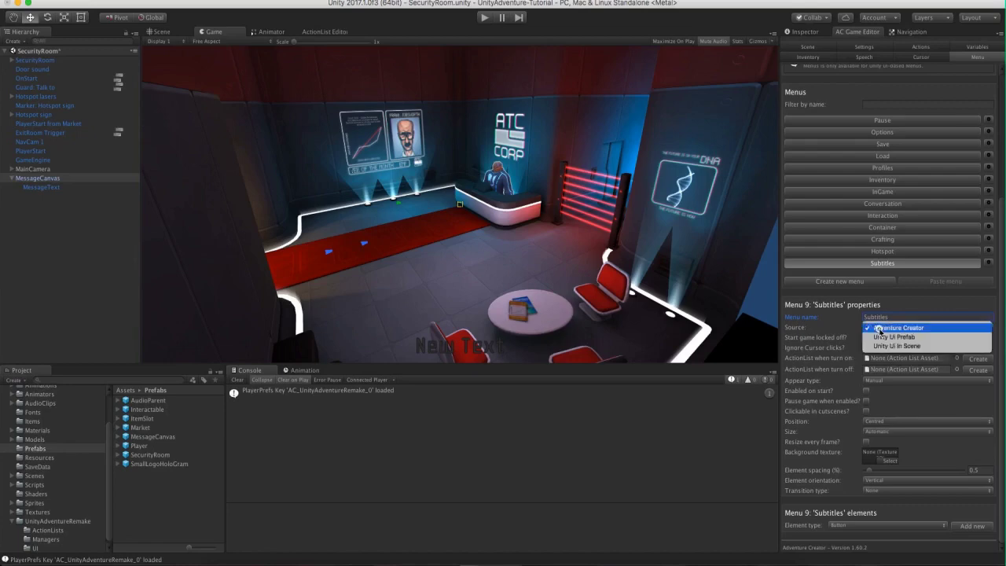
left_click(883, 337)
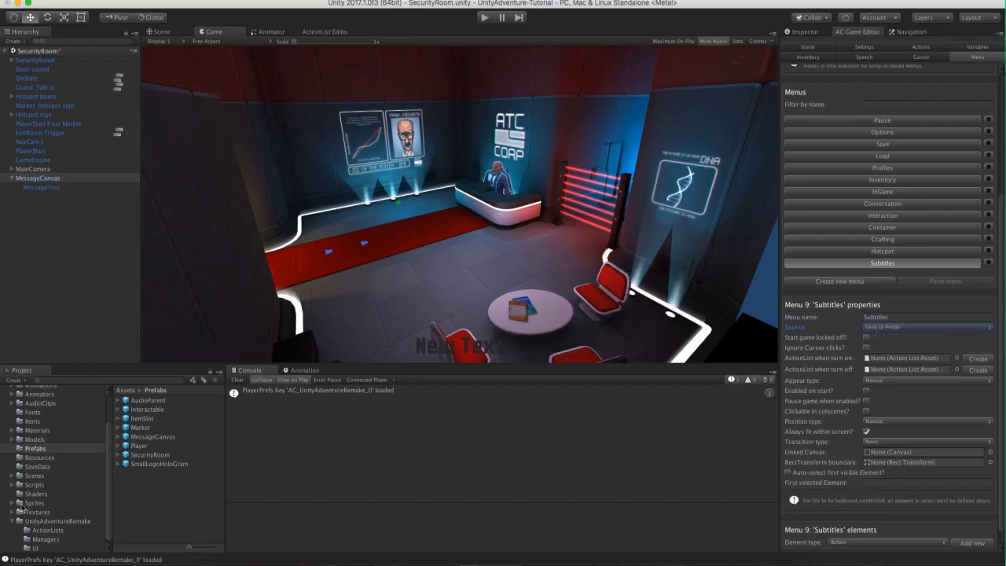
Rename the scene's MessageCanvas to SubtitlesNew and save it as a prefab in the UnityAdventureRemake UI folder.
left_click(33, 548)
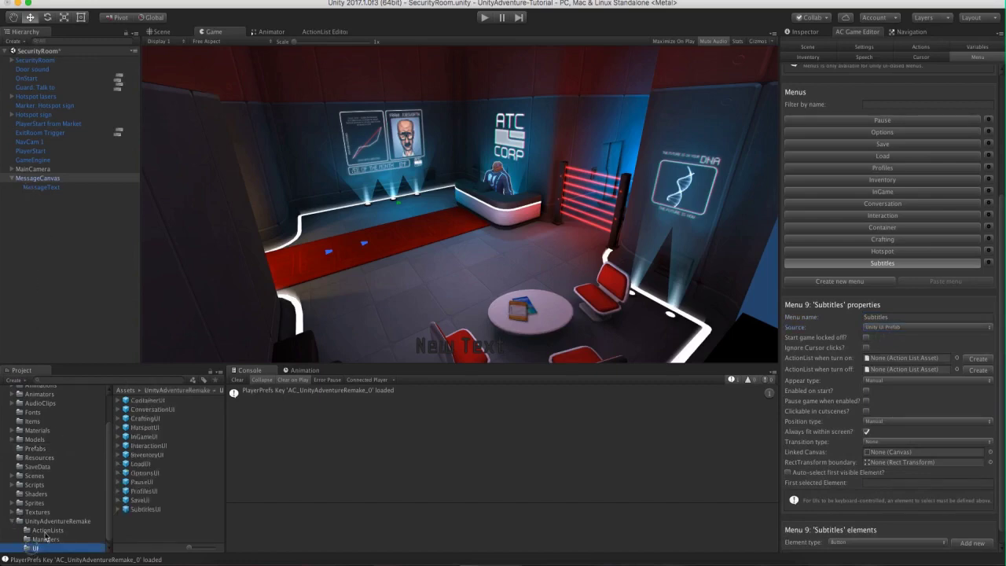
left_click(34, 182)
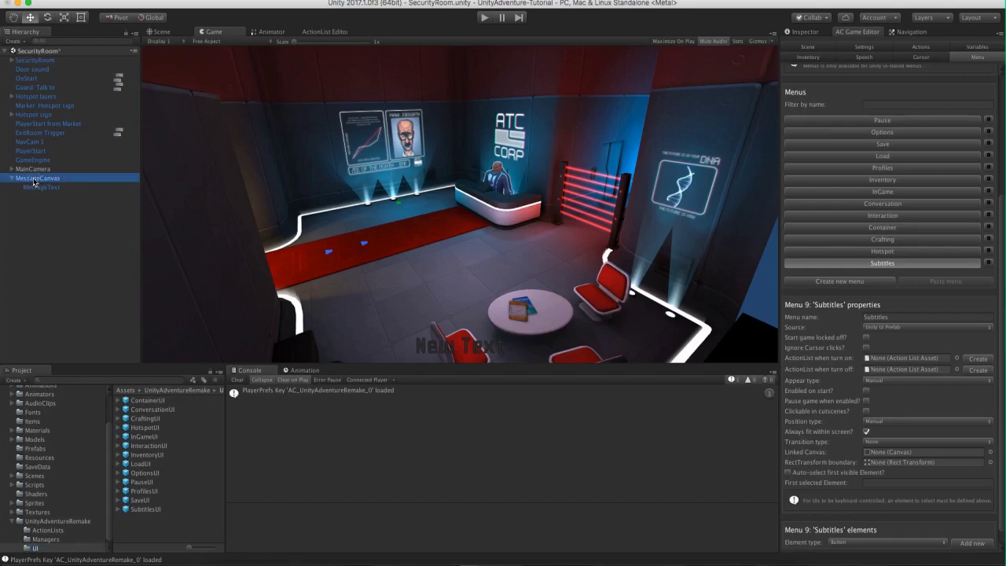
key("Return")
type("Subtitles")
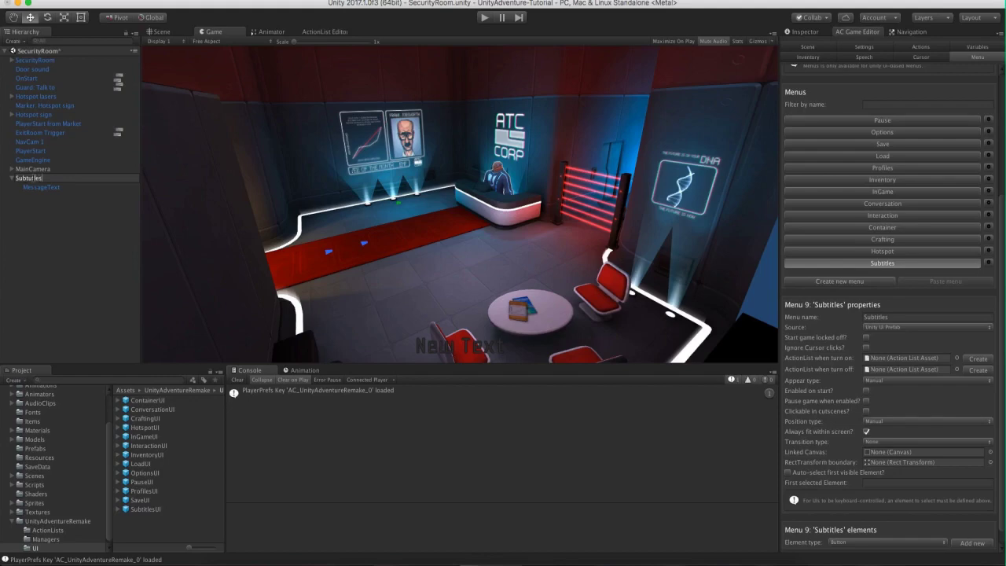
type("New")
key("Return")
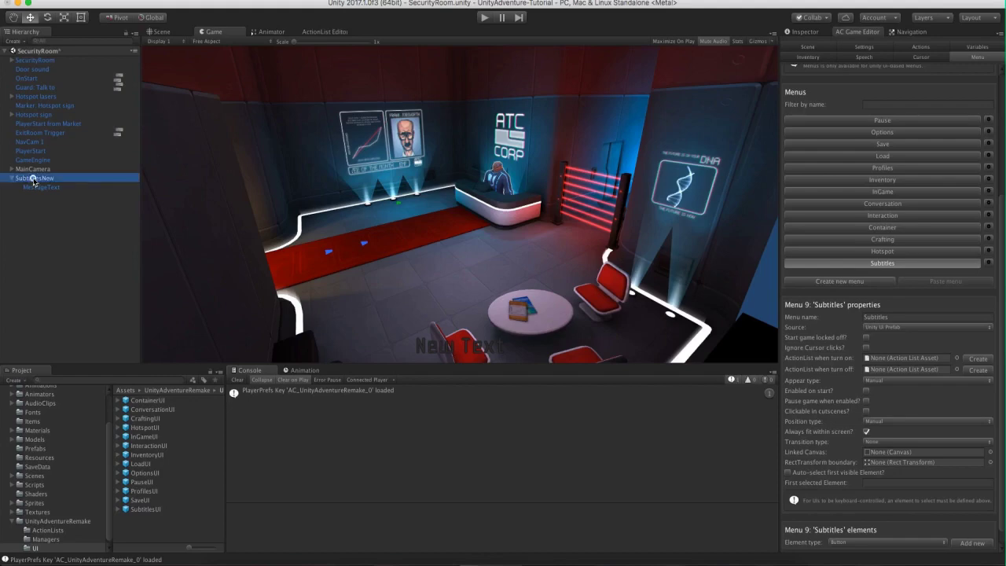
key("Return")
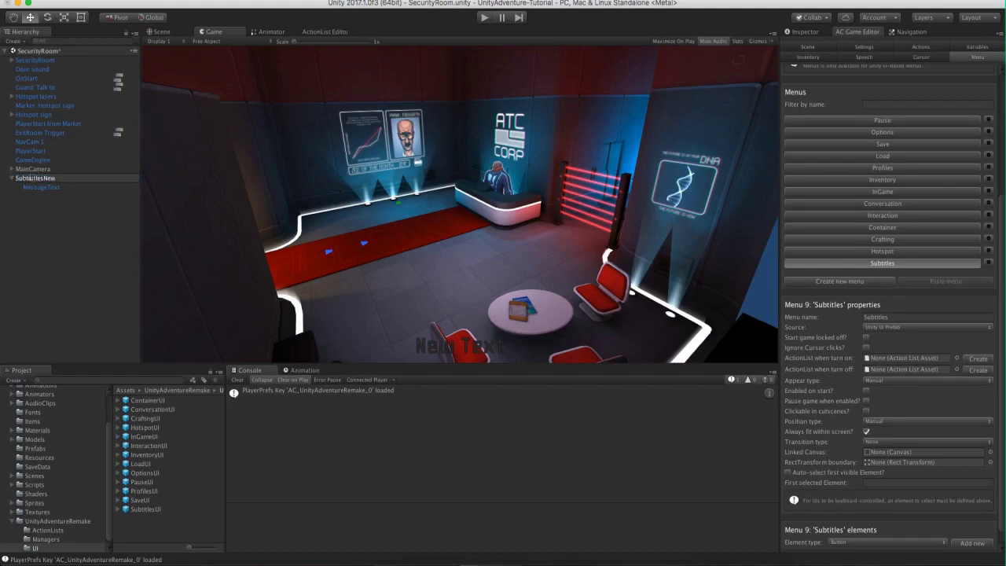
key("Return")
left_click_drag(33, 182, 145, 524)
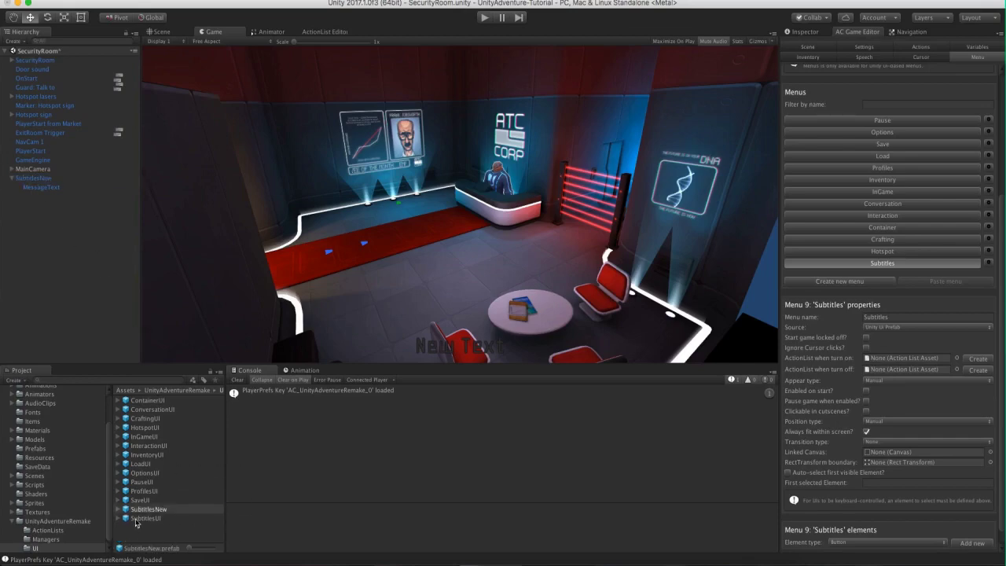
Link the SubtitlesNew canvas to the Subtitles menu, with appear type When Speech Plays and Ignore 'Subtitles' option enabled.
left_click(135, 509)
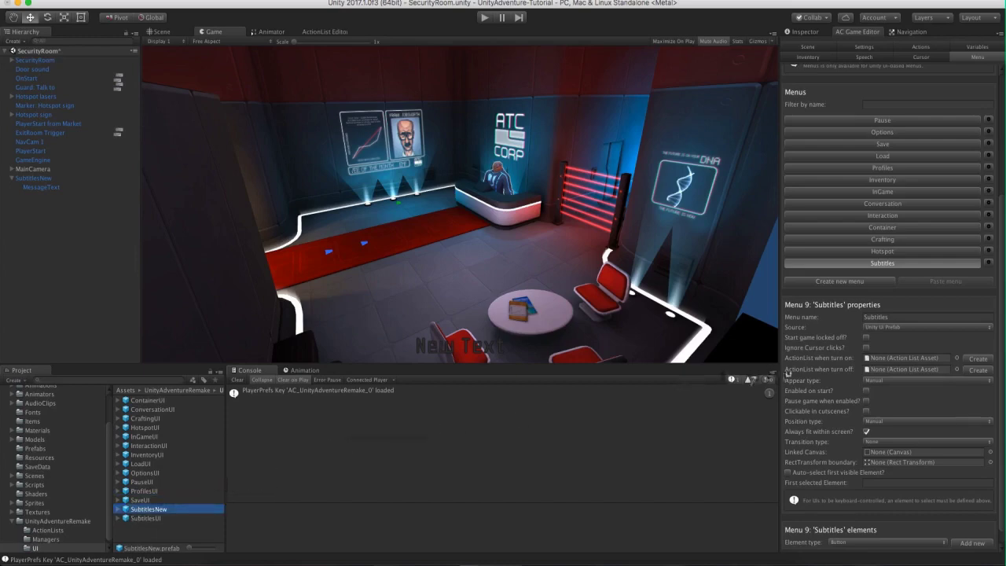
left_click_drag(776, 373, 872, 452)
left_click(886, 382)
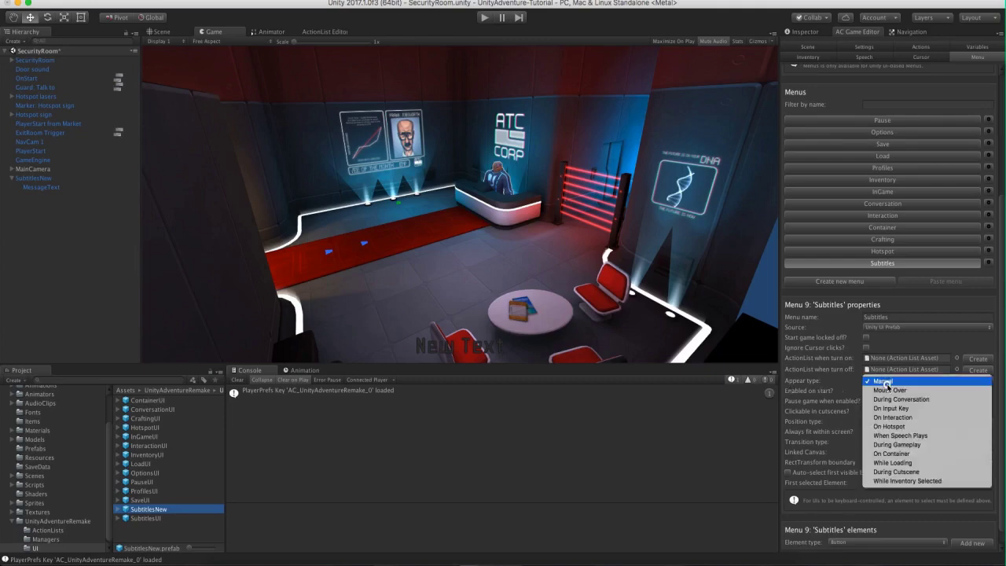
left_click(907, 436)
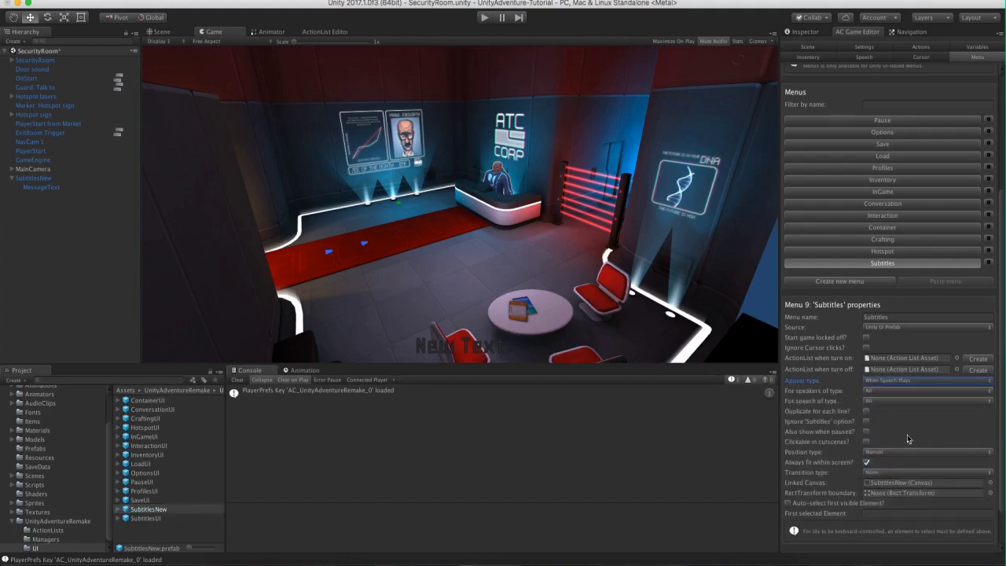
left_click(866, 421)
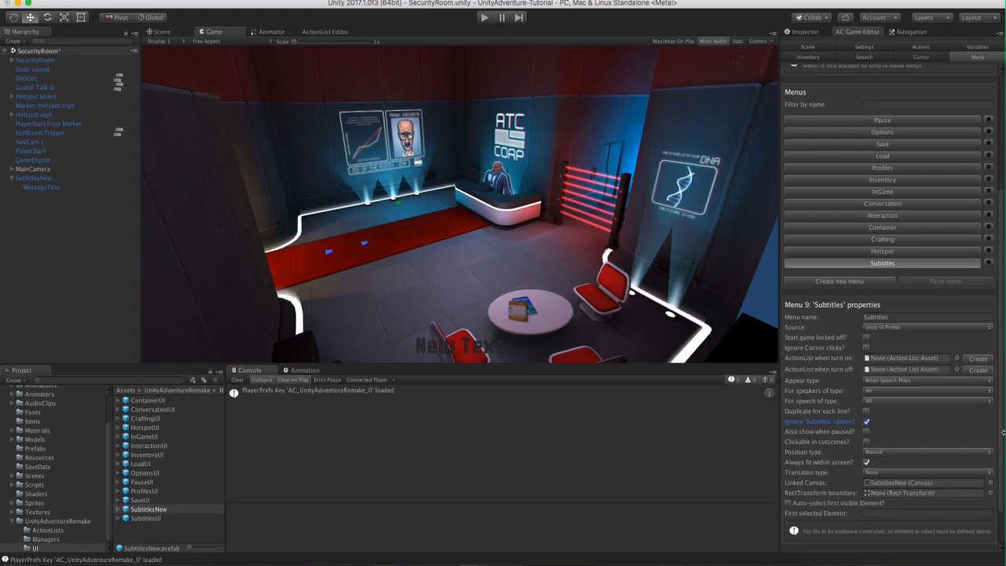
Add a Label element to the Subtitles menu and name it "Speech text label".
scroll(1001, 431, "down", 3)
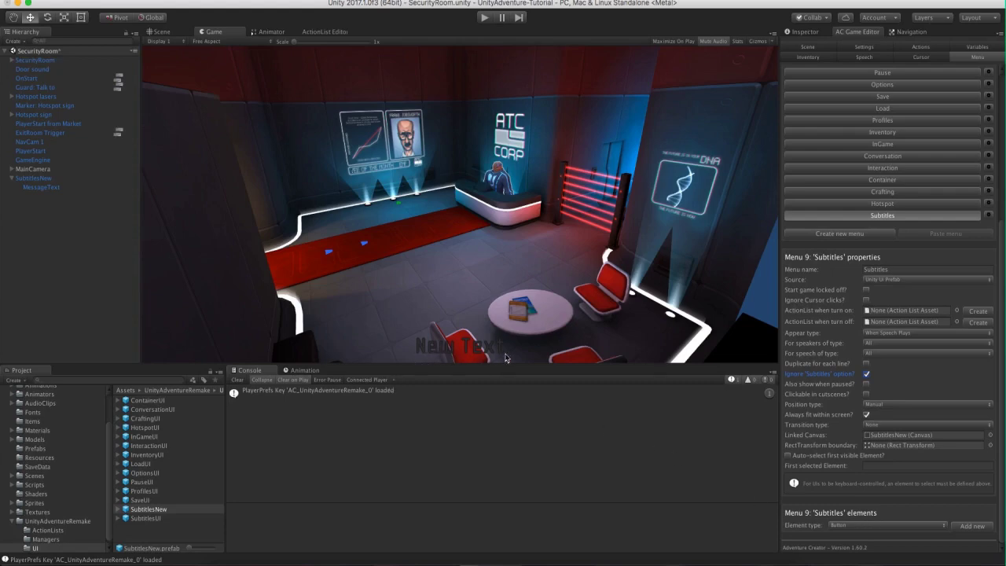
left_click(841, 527)
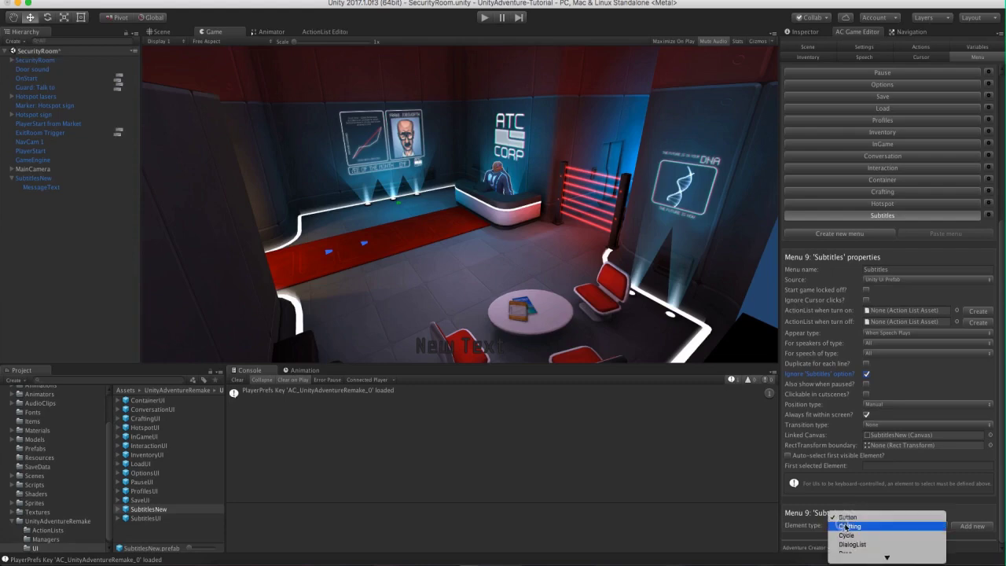
left_click(850, 530)
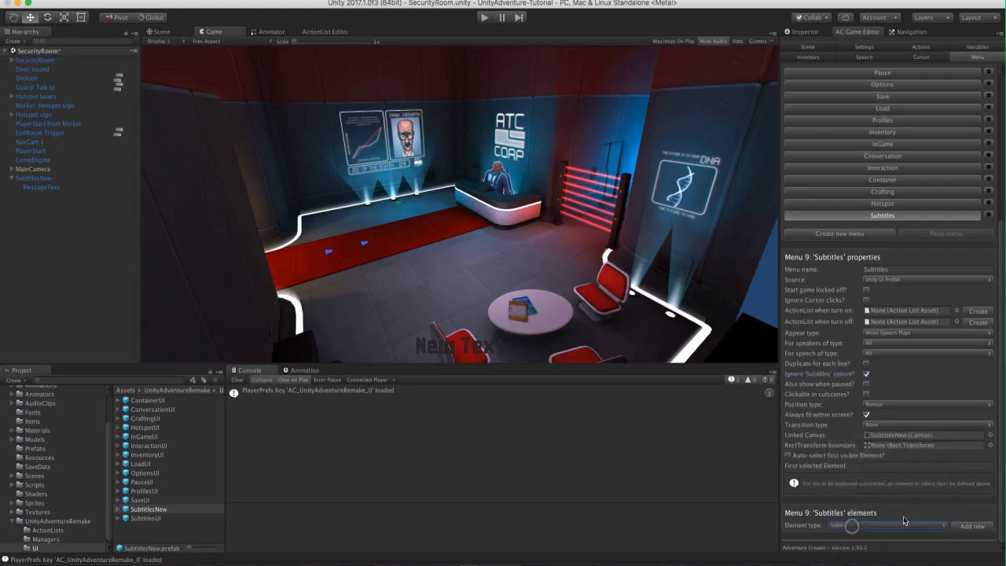
left_click(958, 525)
scroll(998, 471, "down", 3)
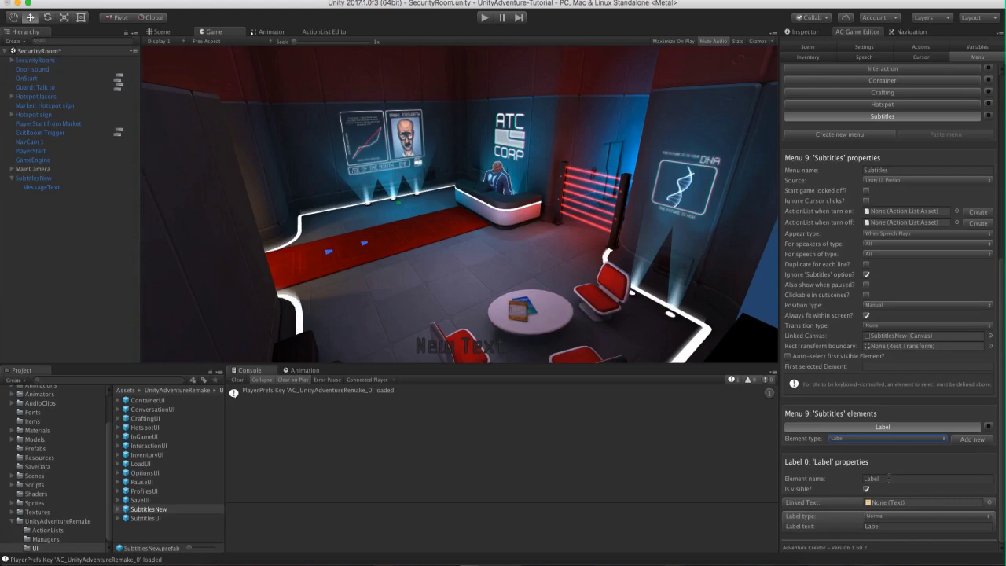
left_click(894, 478)
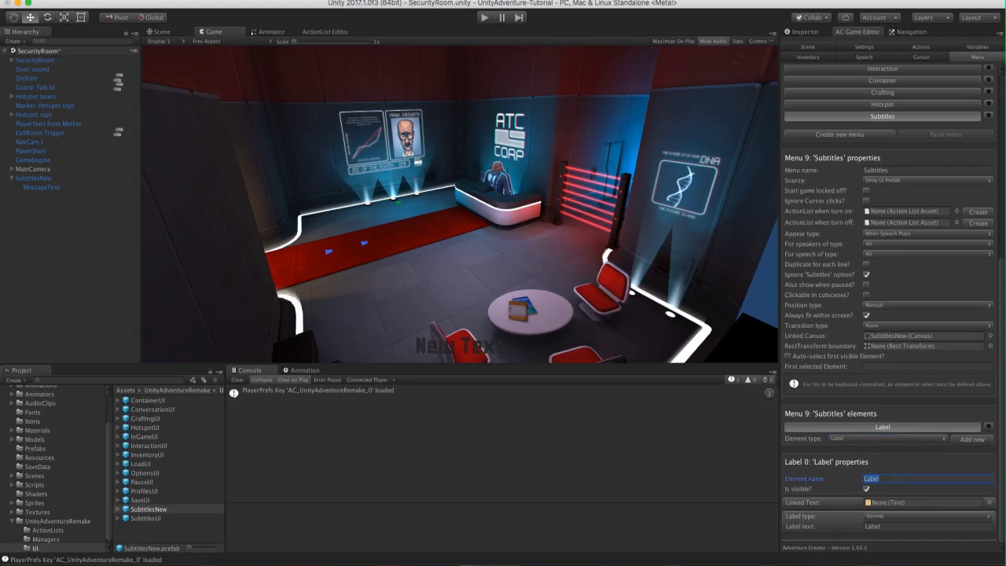
type("Speech text label")
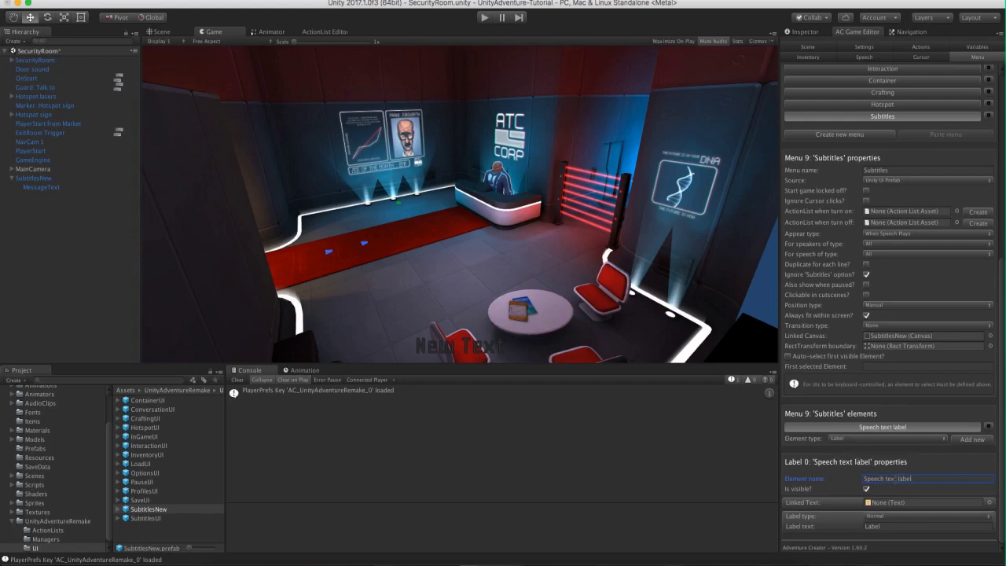
key("Return")
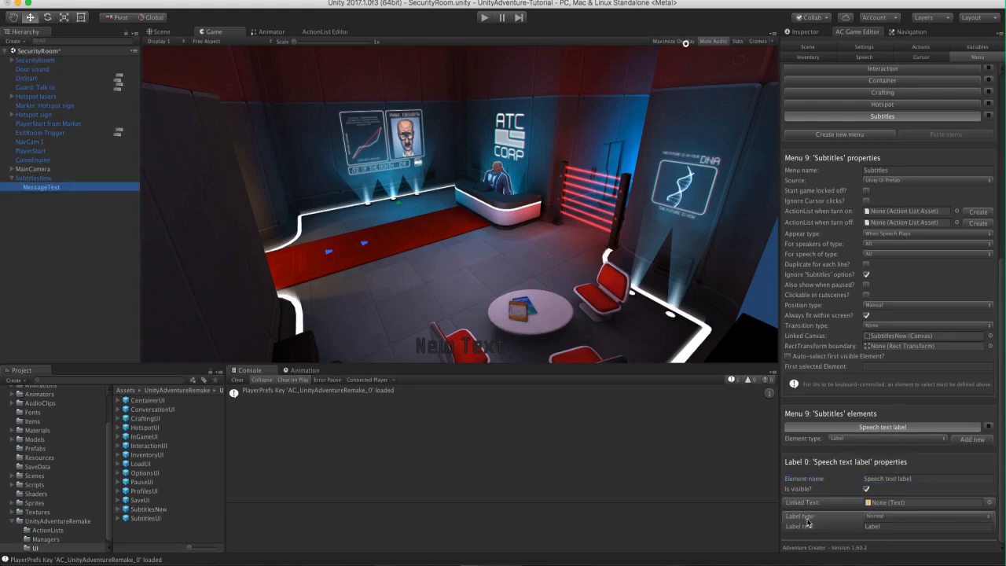
Set the label type of the speech text element to Dialogue Line.
left_click(870, 518)
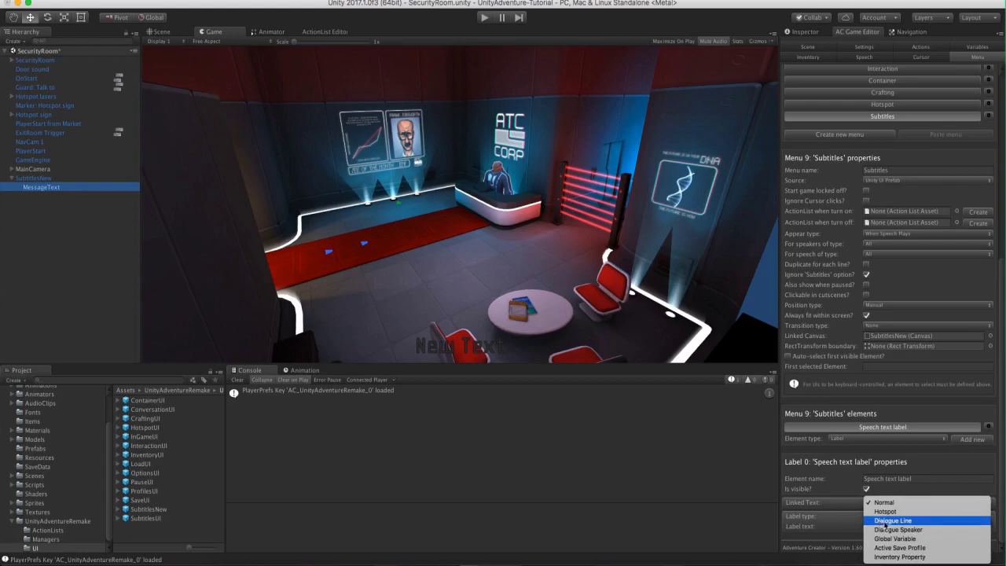
left_click(907, 521)
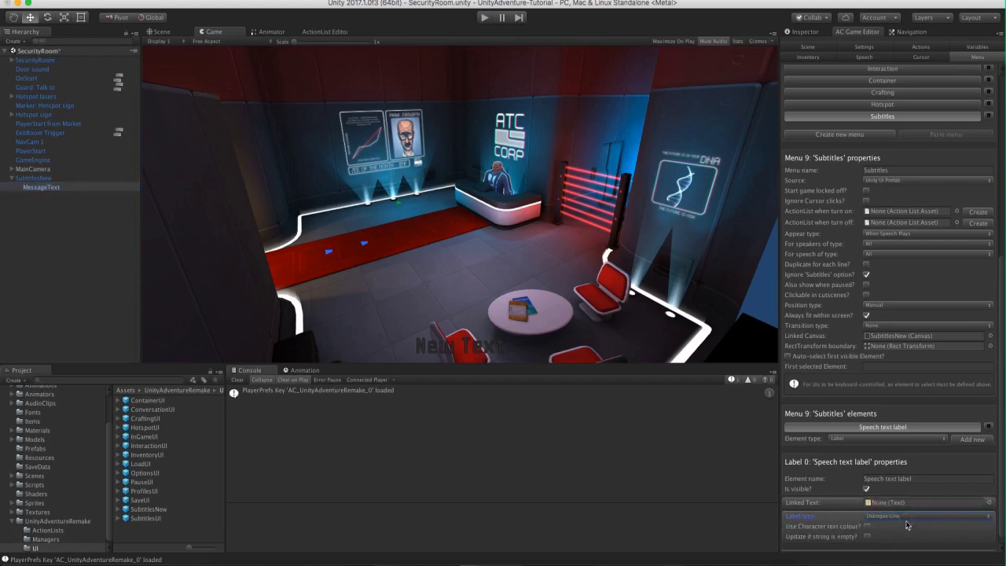
scroll(900, 518, "down", 1)
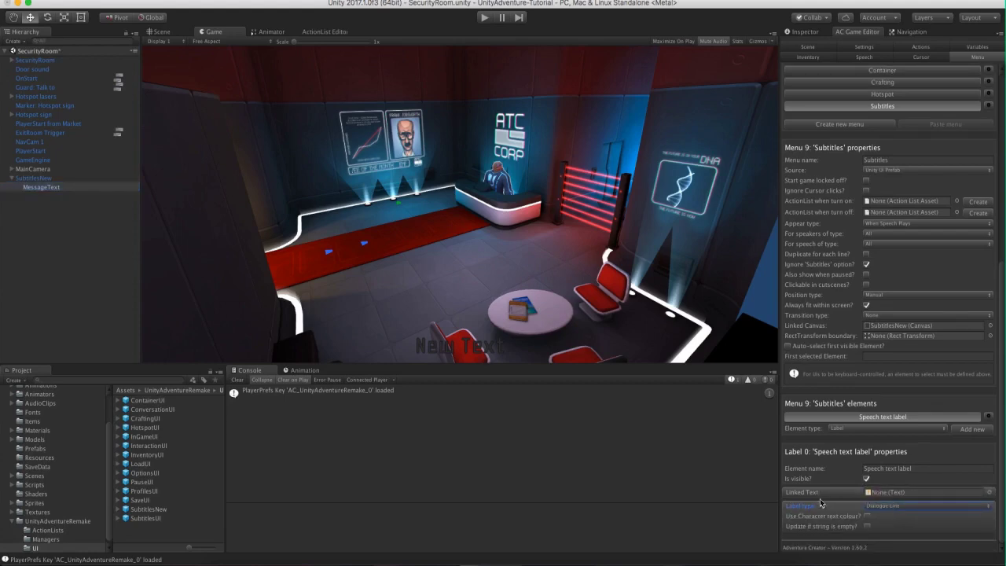
Link the MessageText object of the scene's SubtitlesNew canvas as the linked text of the "Speech text label" element.
left_click(118, 511)
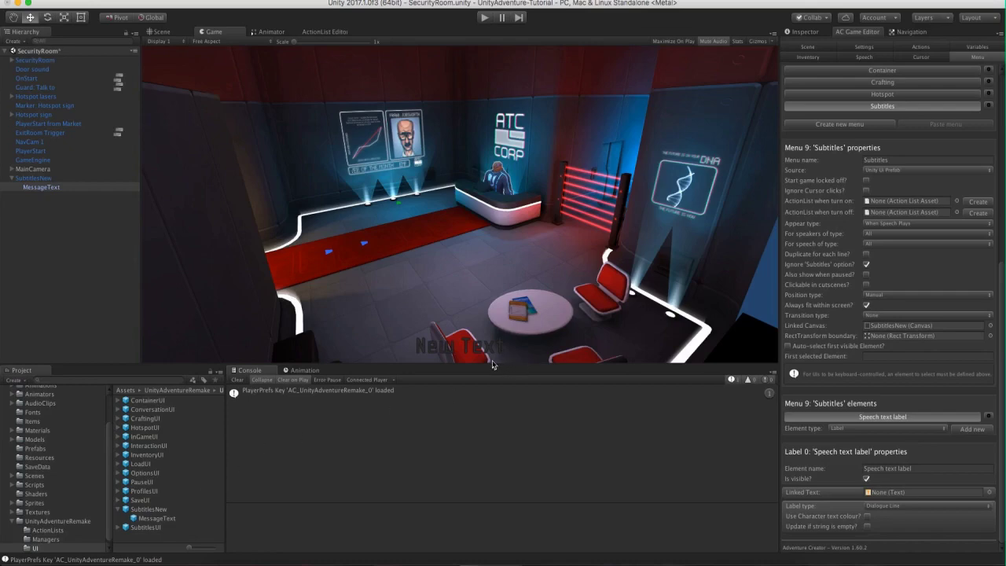
left_click(45, 188)
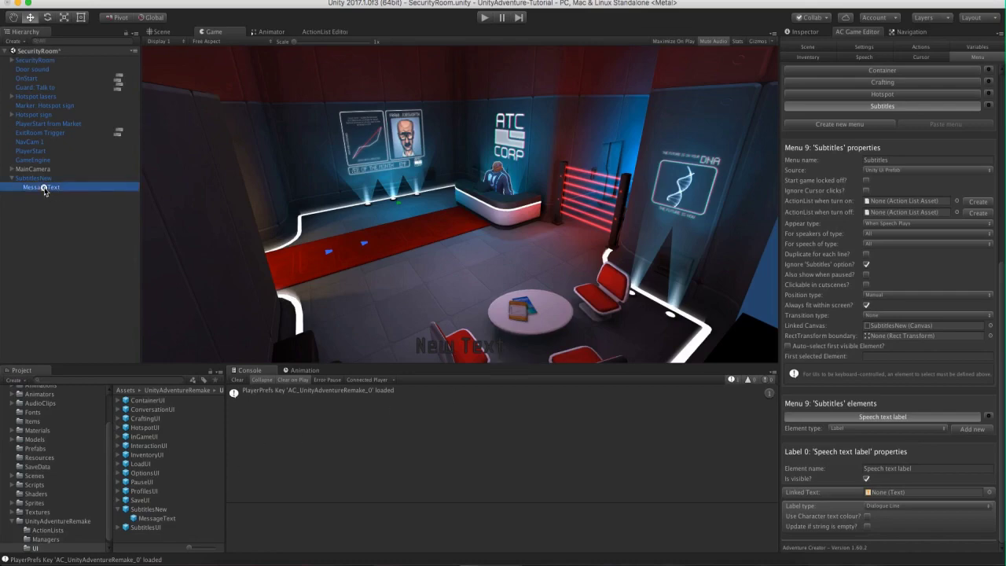
left_click_drag(45, 191, 172, 183)
left_click_drag(754, 322, 901, 494)
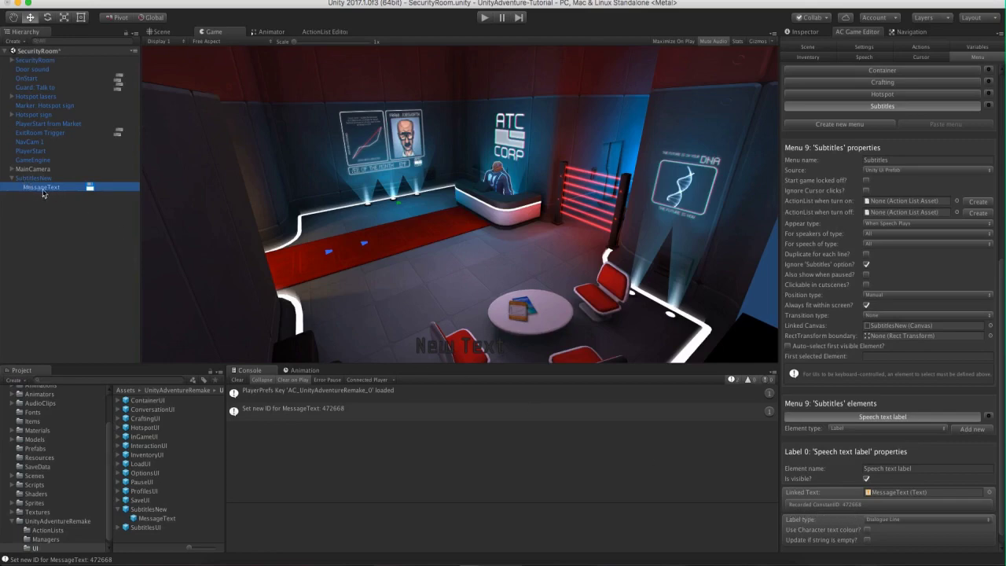
Check MessageText's Constant ID component and apply the instance's changes to the SubtitlesNew prefab.
left_click(789, 32)
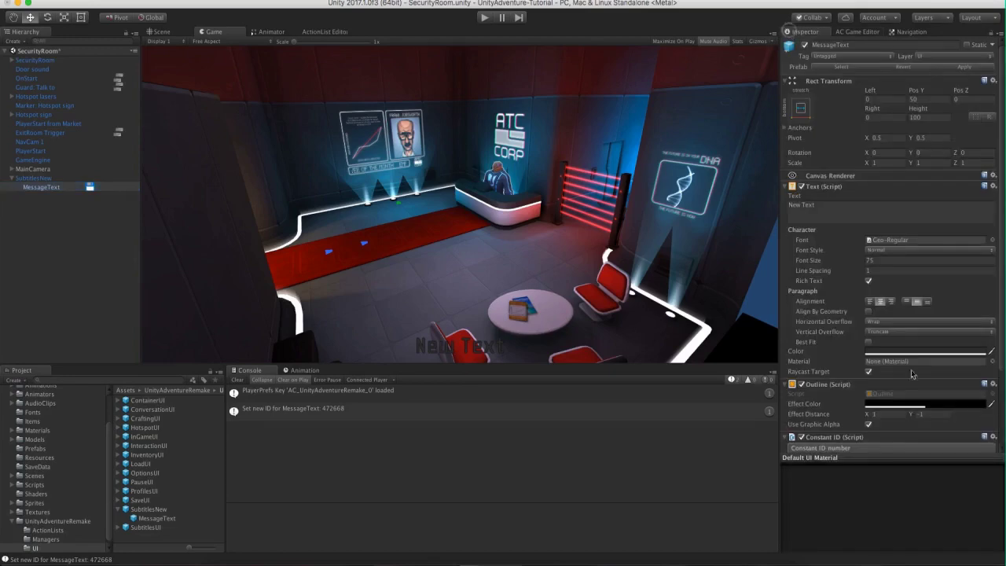
scroll(923, 379, "down", 3)
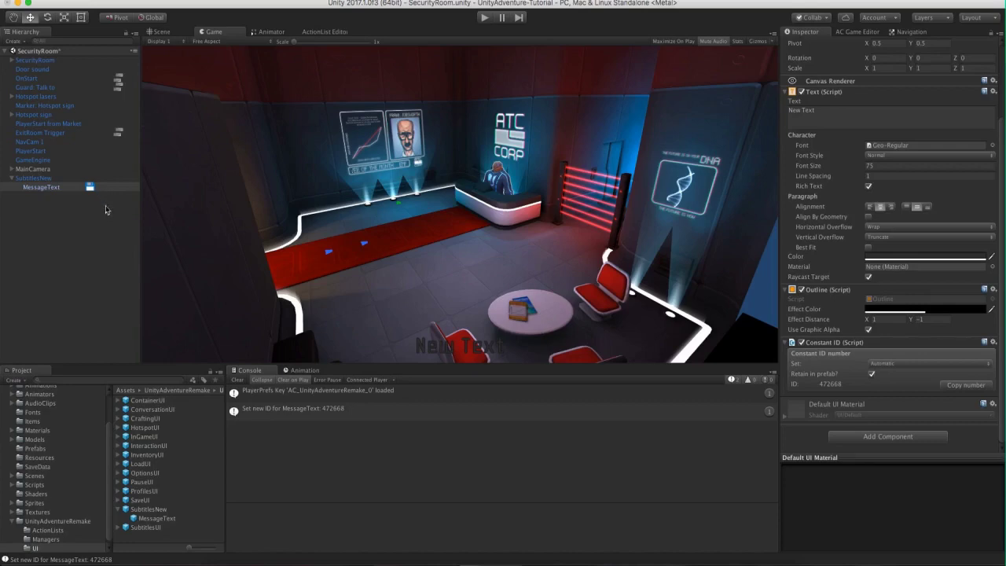
scroll(908, 294, "up", 3)
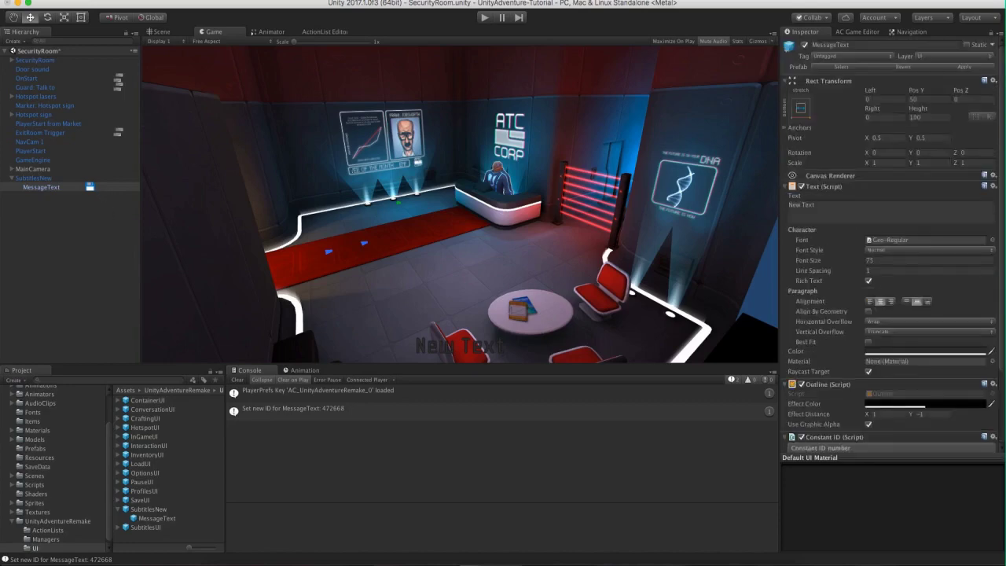
left_click(973, 69)
scroll(958, 138, "down", 3)
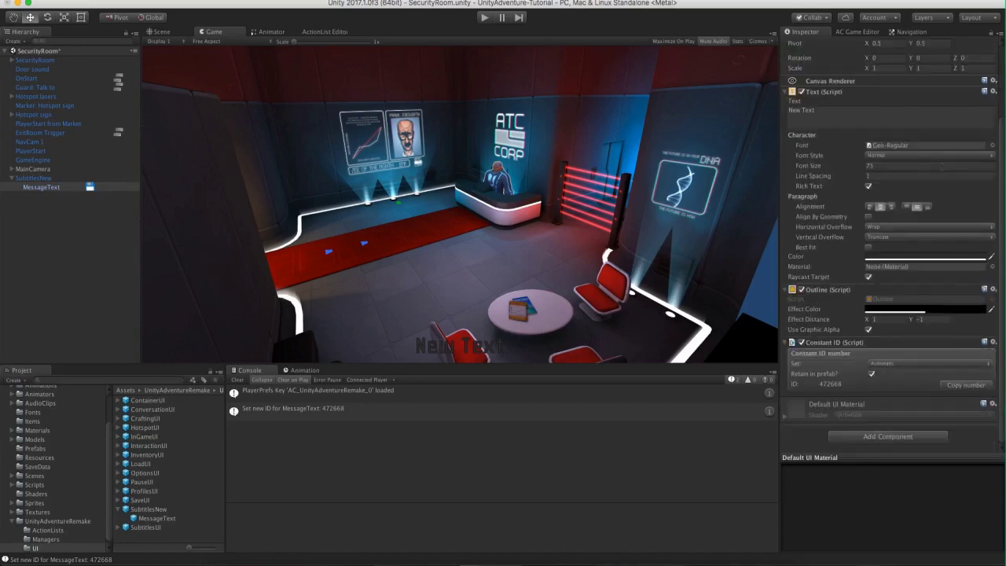
Delete the SubtitlesNew canvas from the SecurityRoom scene and play-test the new subtitles.
right_click(46, 179)
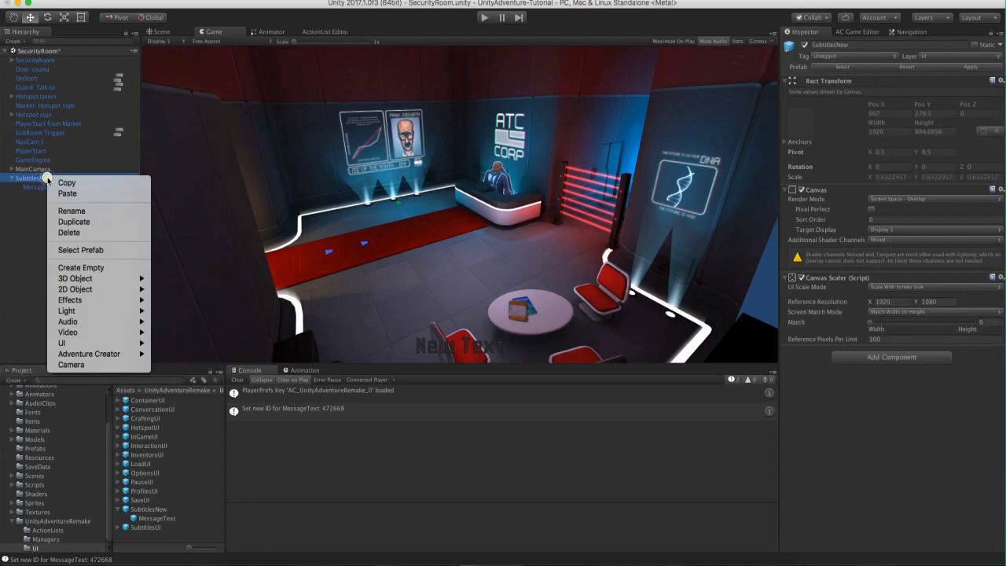
left_click(69, 232)
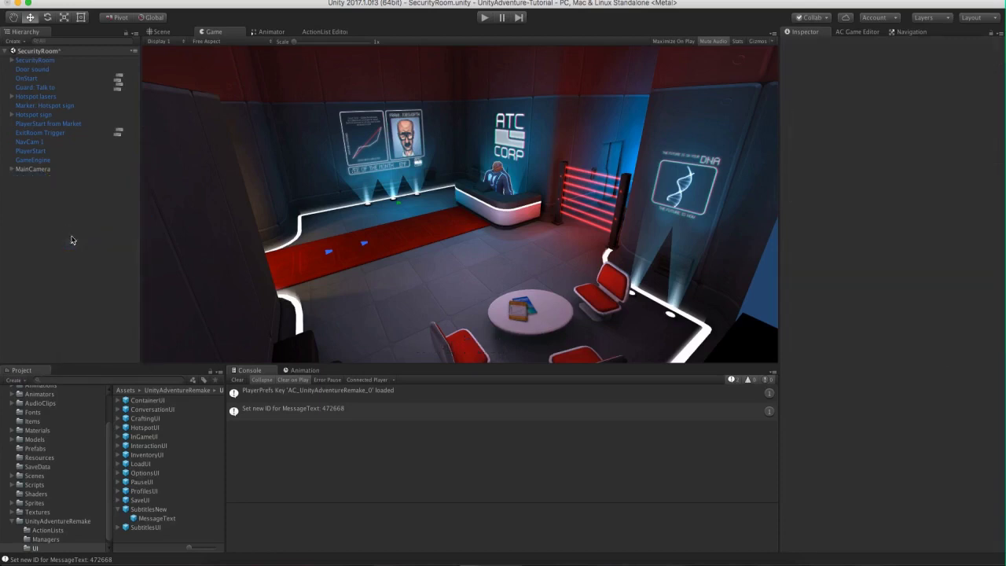
left_click(484, 19)
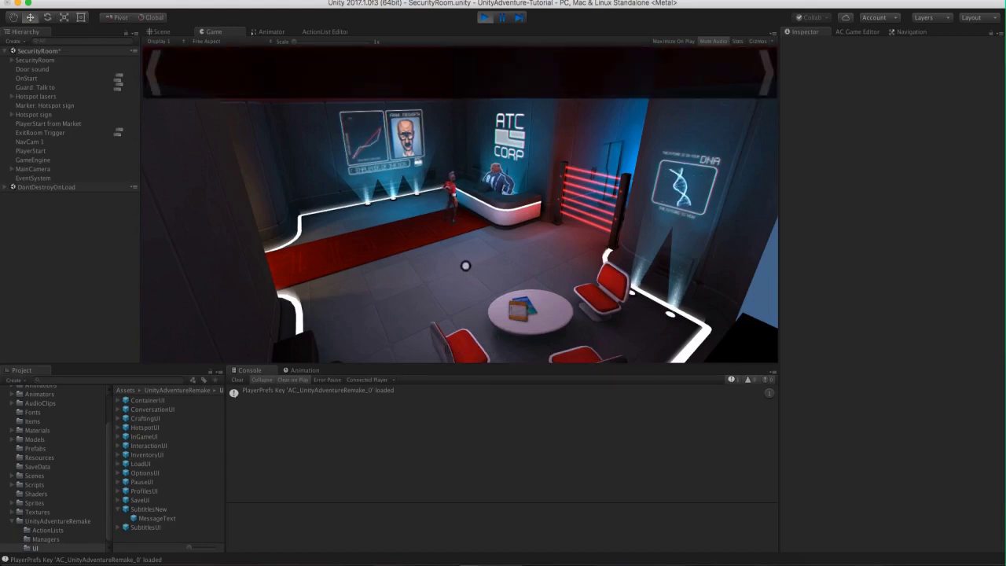
left_click(484, 18)
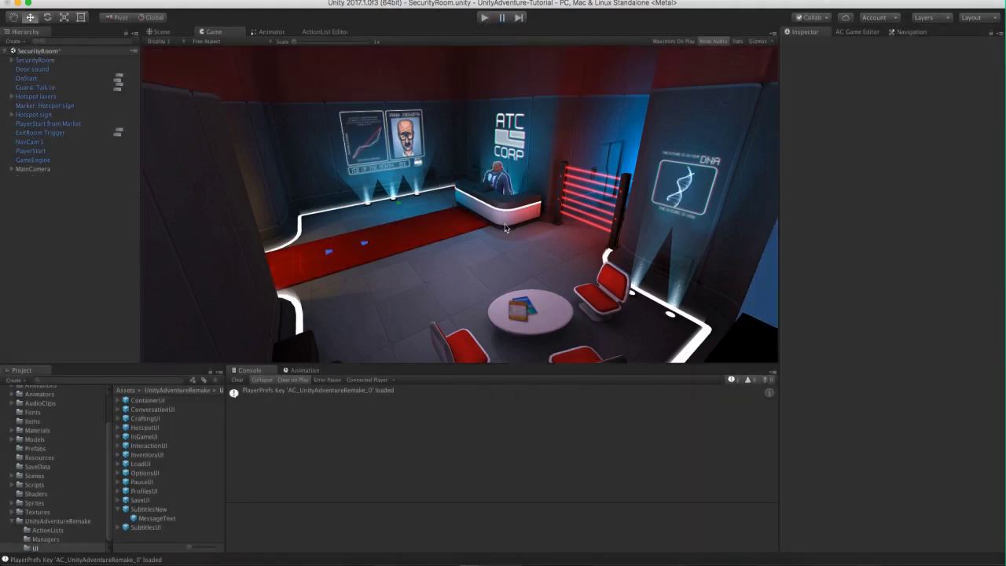
Disable "Scroll speech text?" in the Speech Manager's subtitle settings.
left_click(849, 33)
left_click(863, 57)
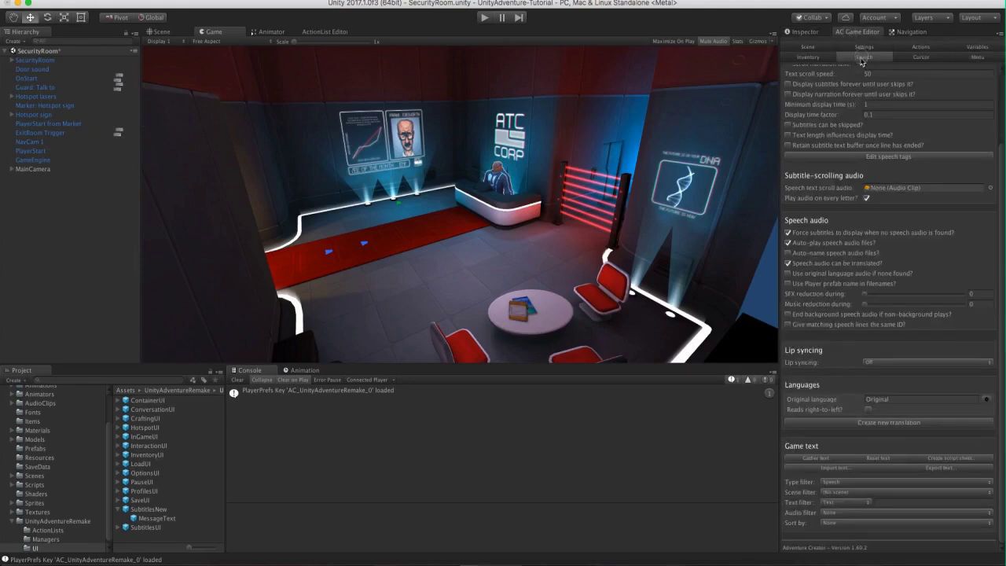
left_click_drag(1000, 217, 1000, 155)
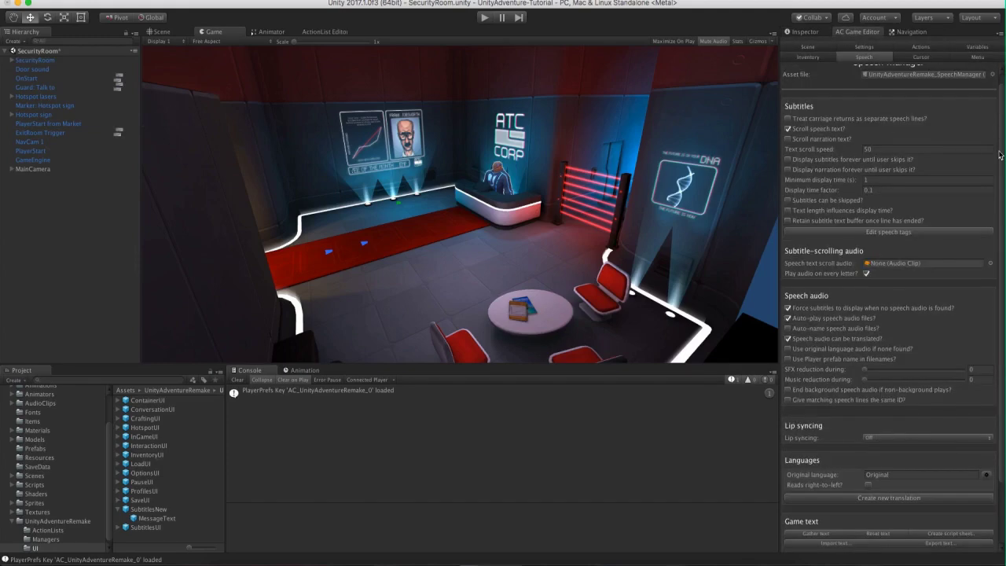
left_click(788, 129)
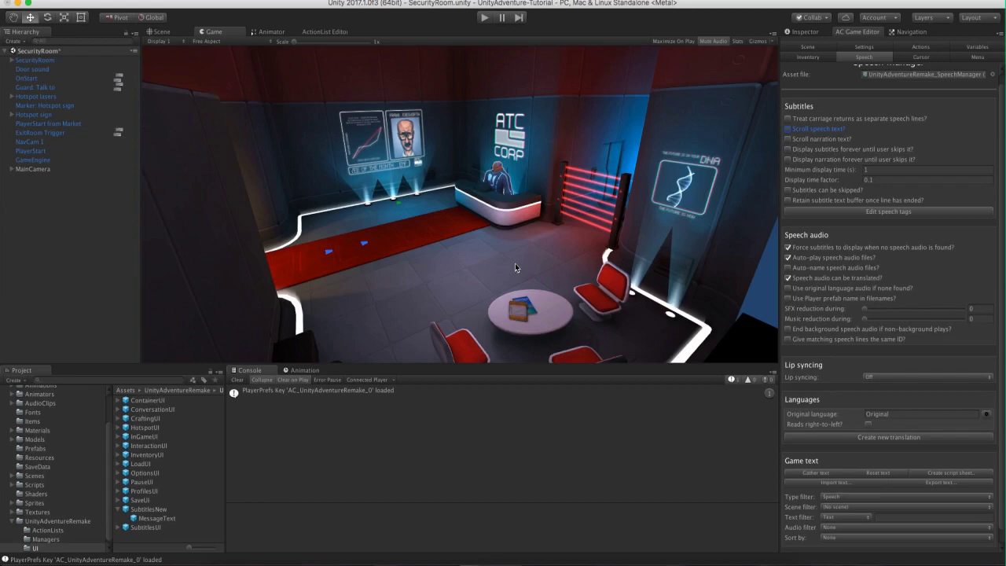
Enable "Use Character text colour?" for the Subtitles menu's "Speech text label" element.
left_click(965, 58)
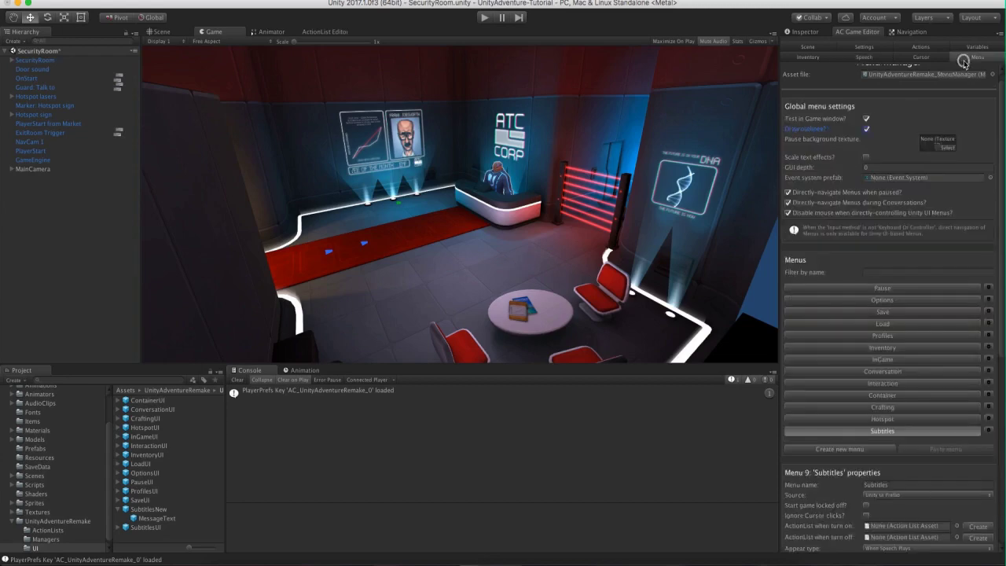
left_click_drag(999, 95, 1003, 298)
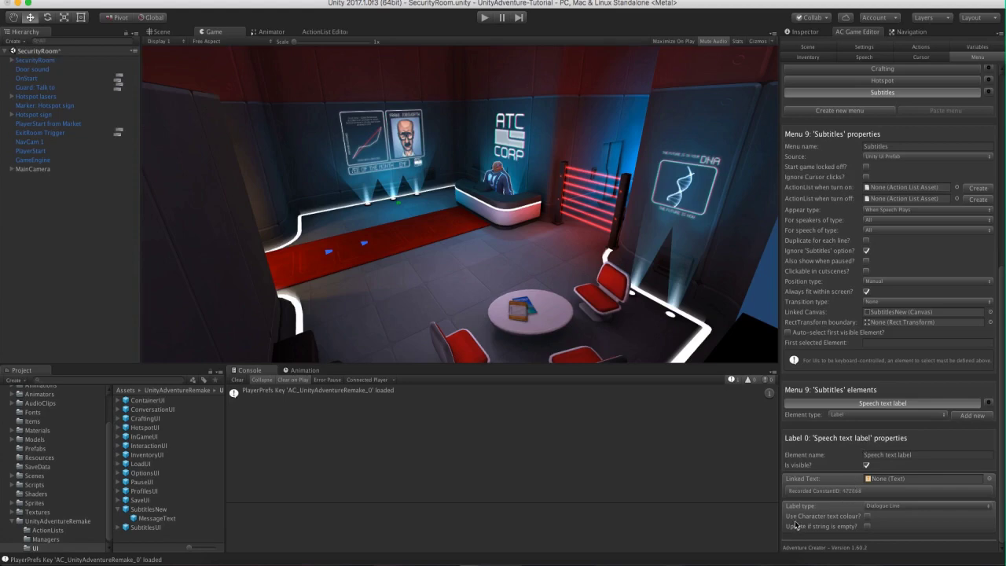
left_click(867, 516)
Set the Guard's speech text colour to red (FF1515FF) and play-test the coloured subtitles.
left_click(10, 60)
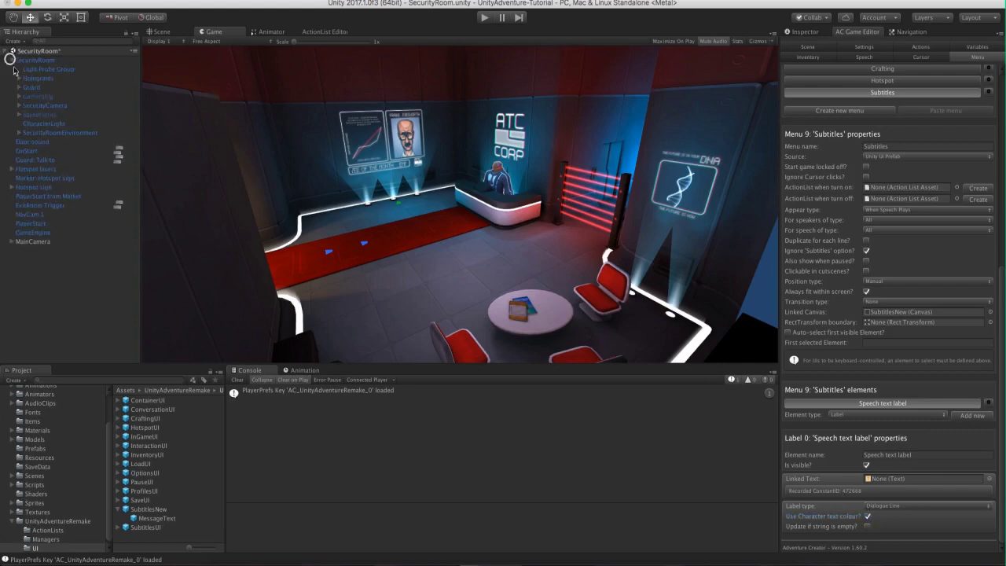
left_click(31, 87)
left_click(803, 31)
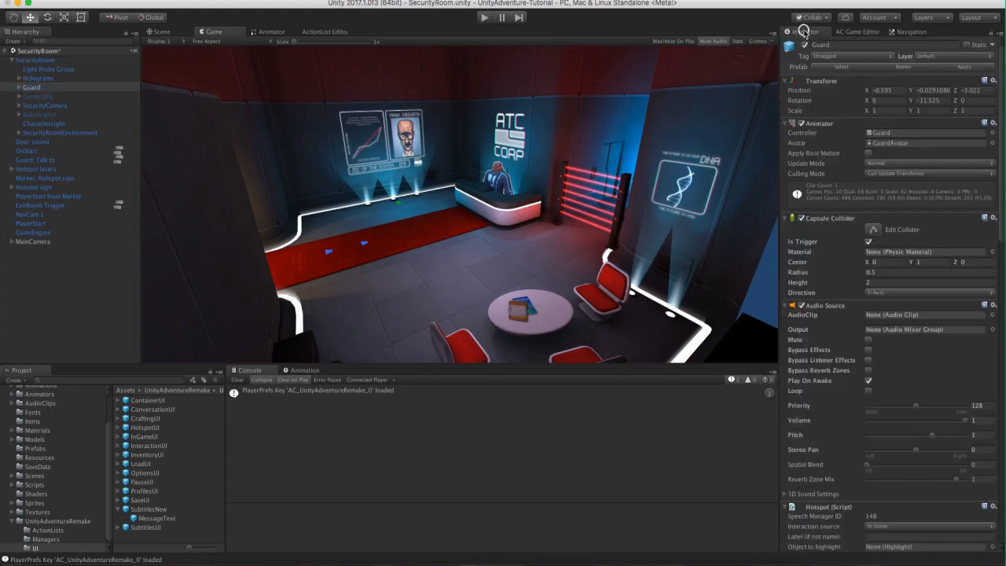
left_click_drag(1002, 129, 1003, 422)
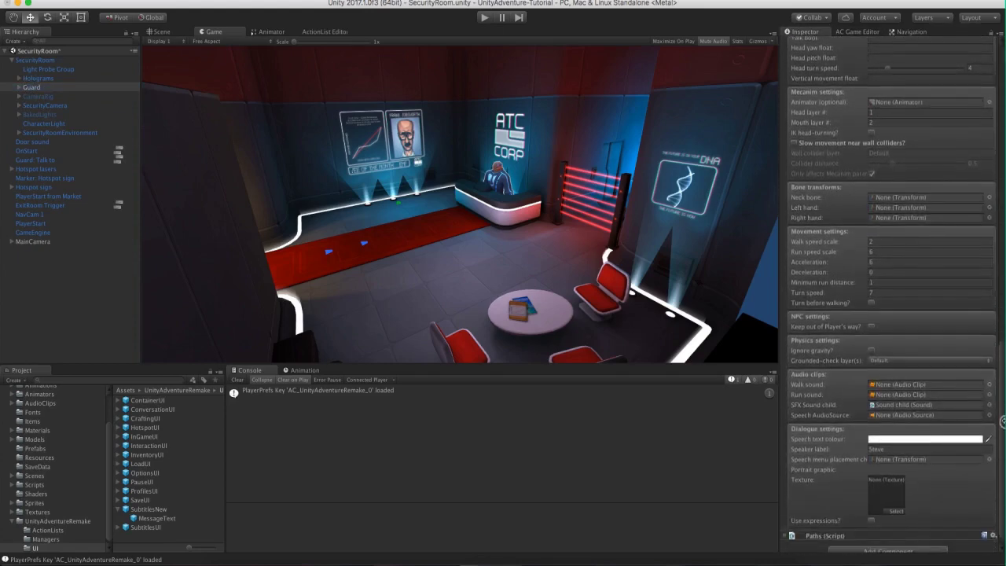
left_click(886, 438)
left_click_drag(69, 69, 90, 45)
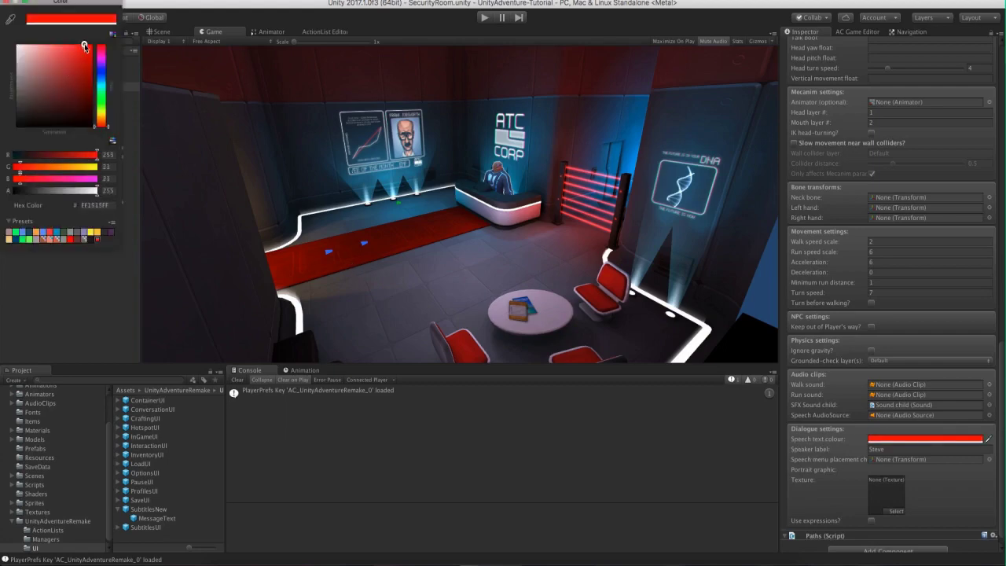
left_click(5, 4)
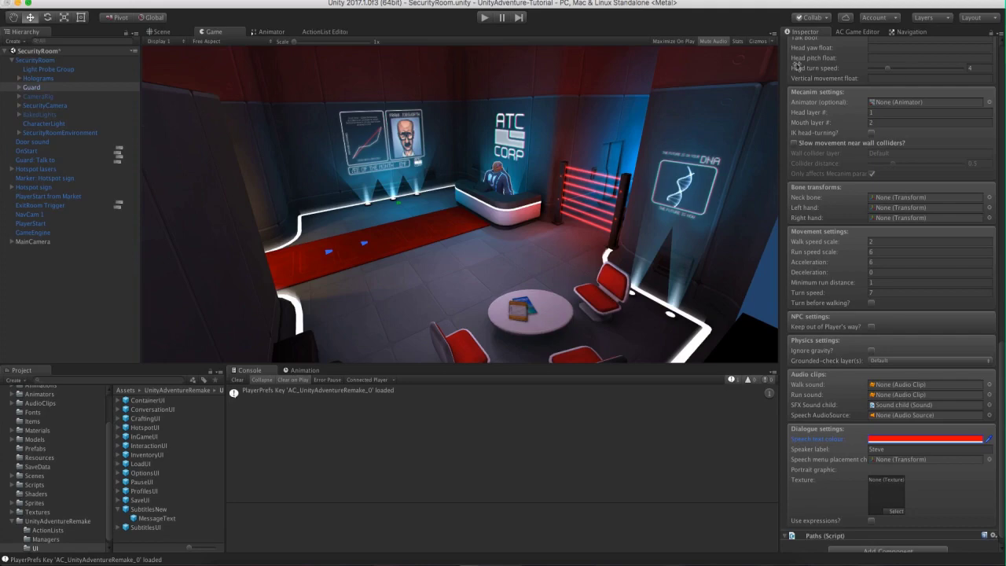
left_click(485, 18)
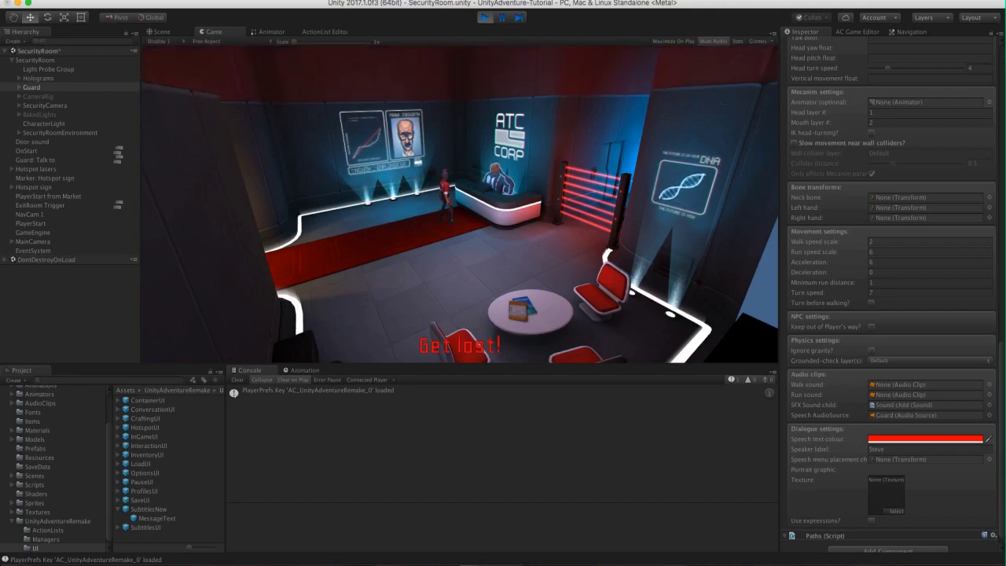
left_click(483, 17)
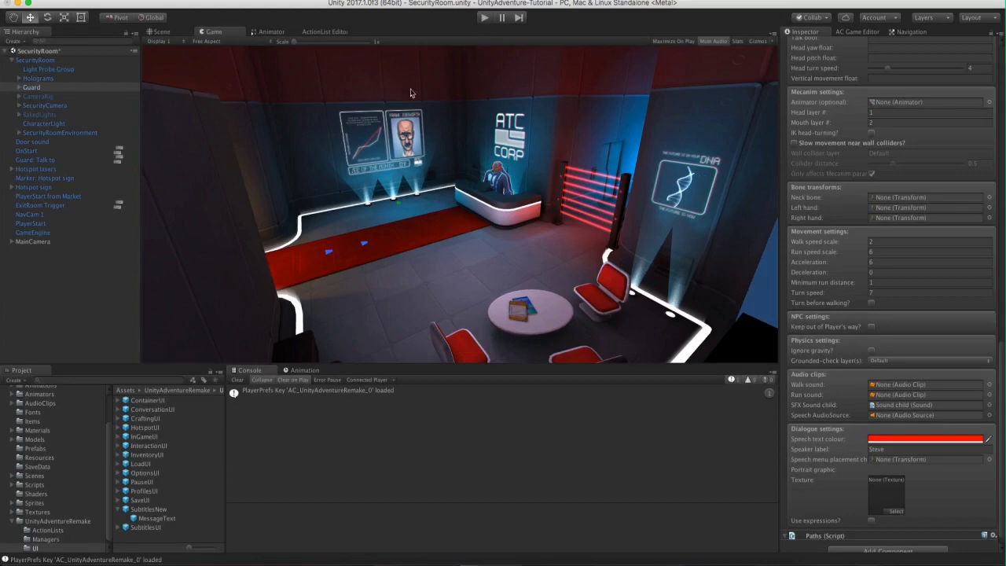
Save the SecurityRoom scene and open the Persistent scene from the project's Scenes folder.
left_click(69, 0)
left_click(66, 31)
left_click(34, 475)
left_click(145, 427)
double_click(147, 427)
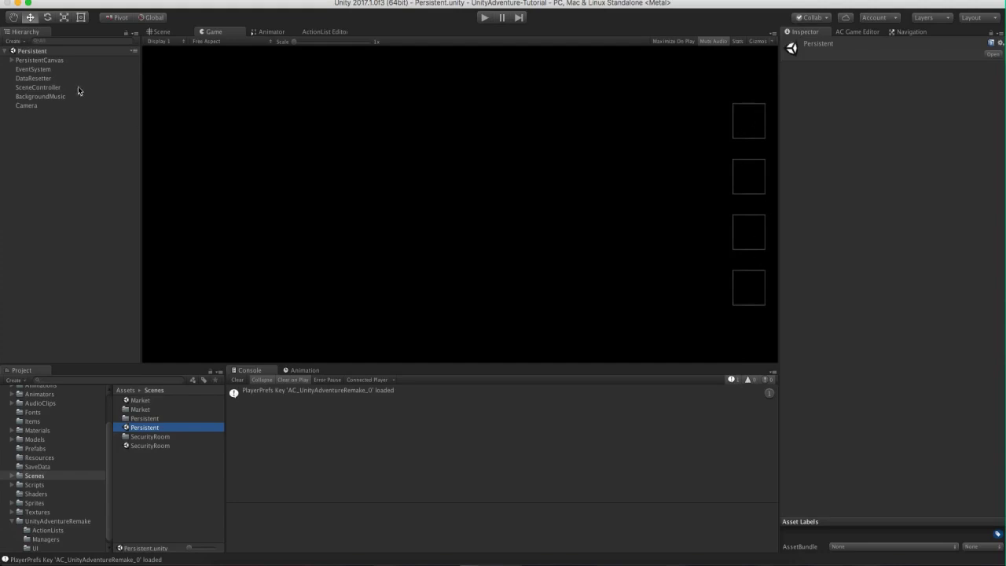
Frame the PersistentCanvas in the Scene view and rename it InventoryUINew.
left_click(36, 69)
double_click(40, 61)
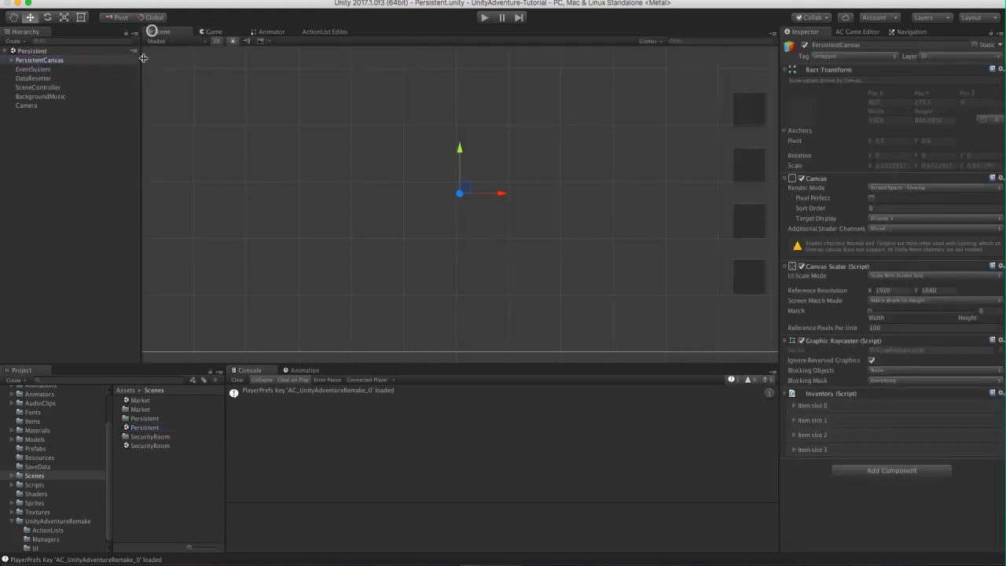
left_click(11, 60)
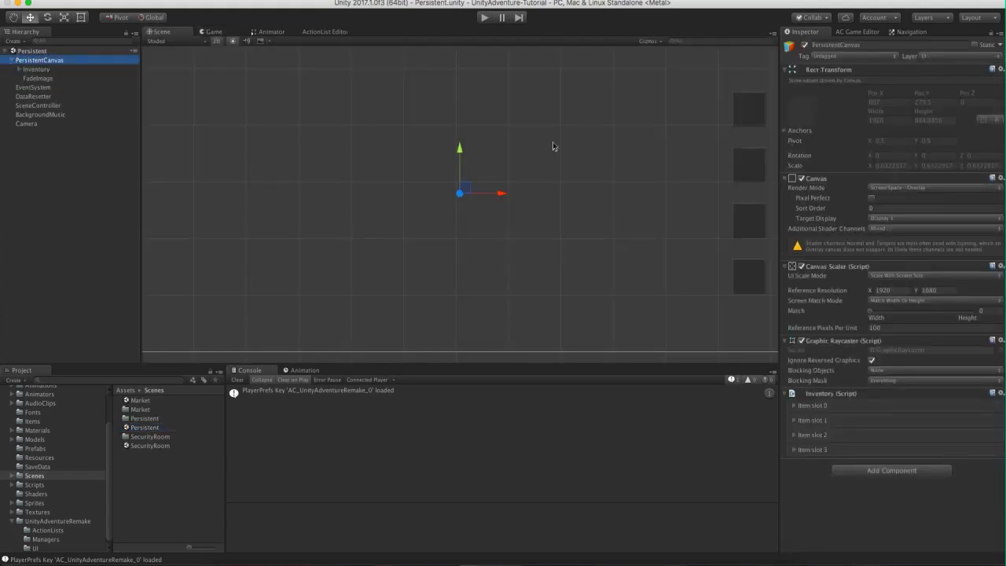
scroll(552, 142, "down", 1)
middle_click_drag(552, 141, 445, 150)
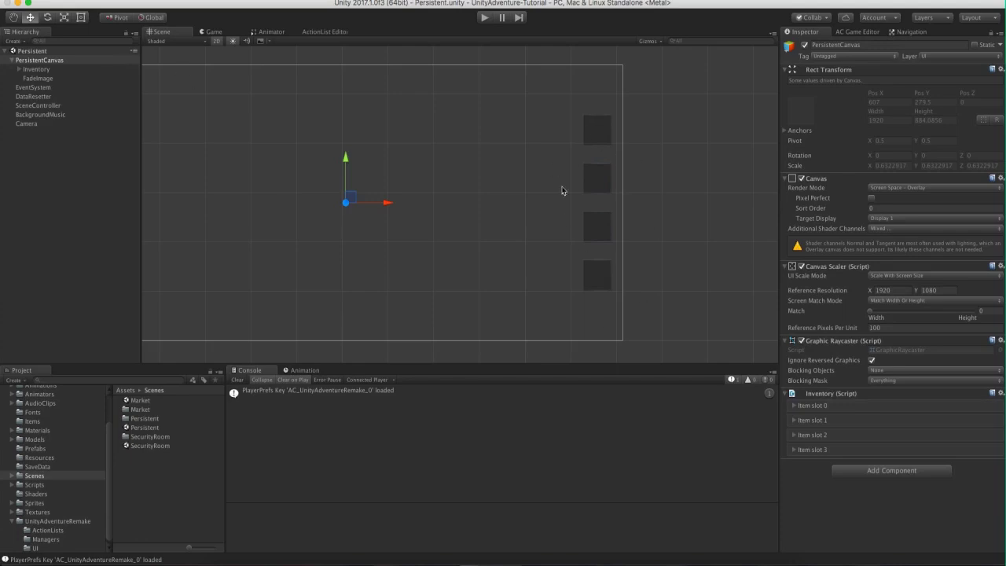
left_click(40, 61)
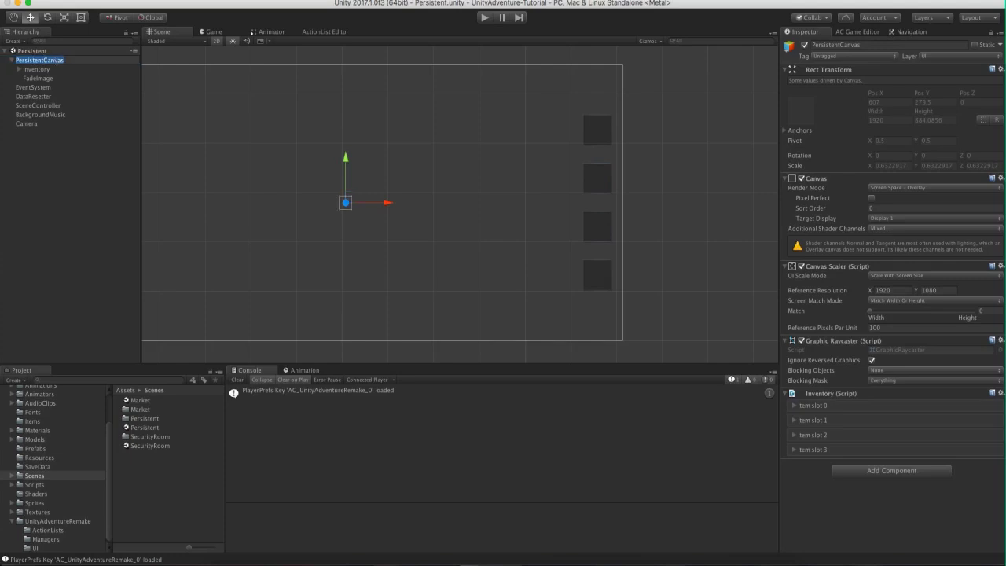
key("BackSpace")
type("InventoryUINew")
key("Return")
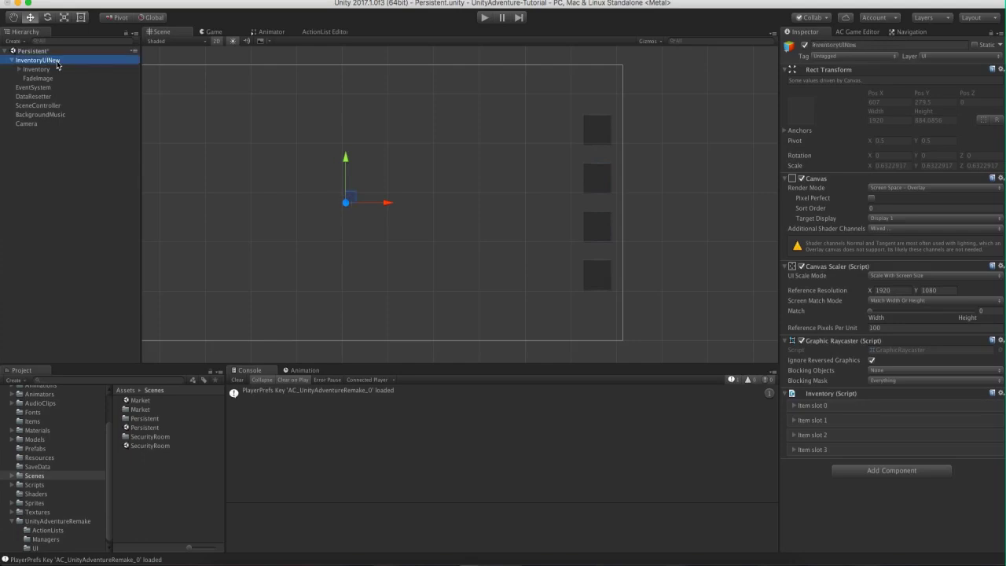
Delete the FadeImage object from the InventoryUINew canvas.
left_click(39, 78)
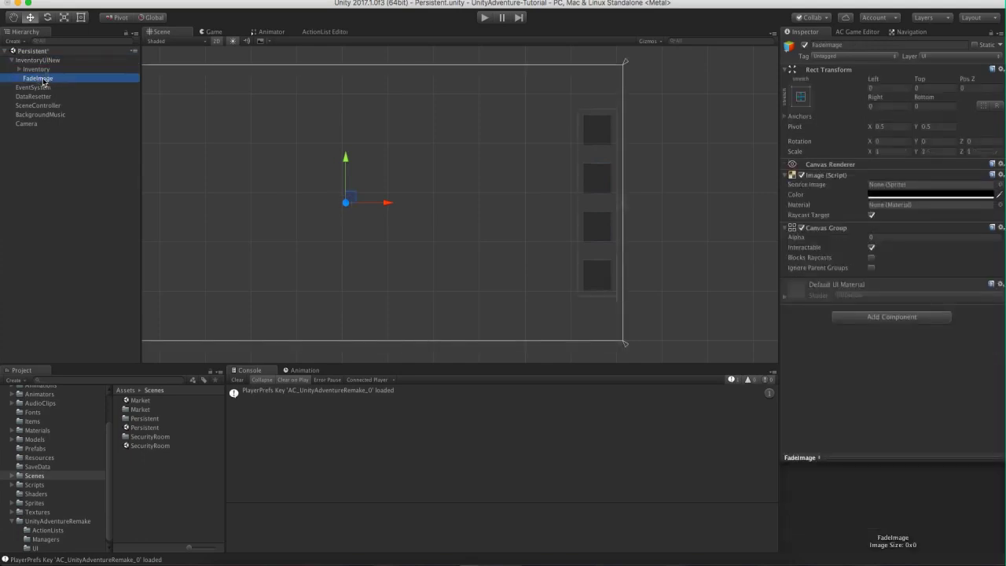
right_click(43, 80)
left_click(57, 133)
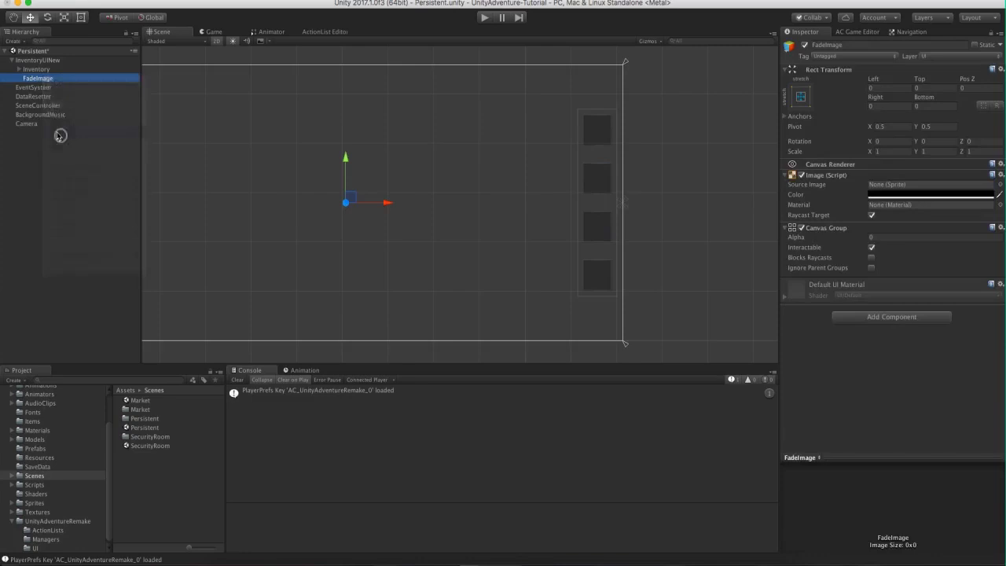
Enable the Image component on the ItemImage objects of all four item slots inside the InventoryUINew canvas.
left_click(41, 70)
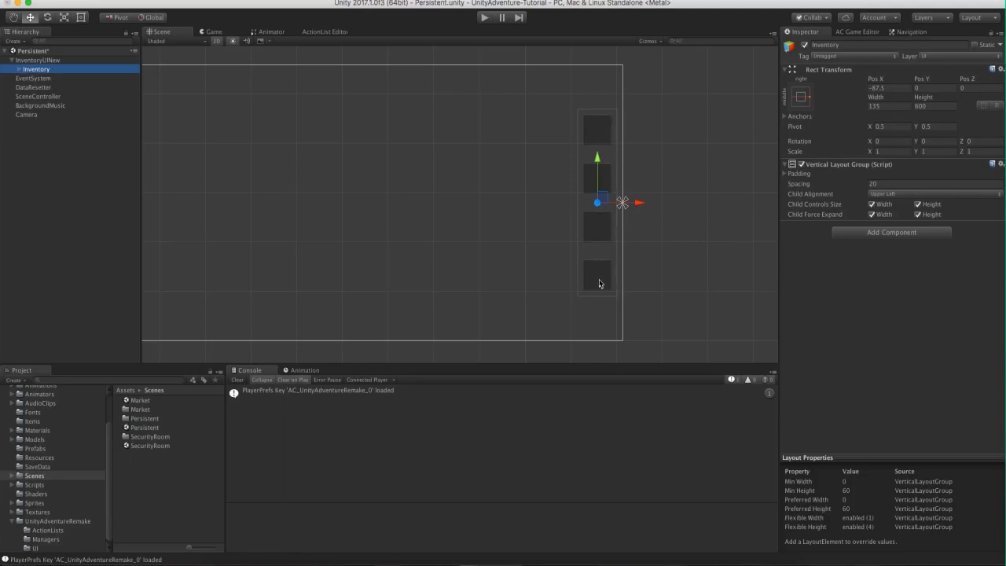
left_click(19, 69)
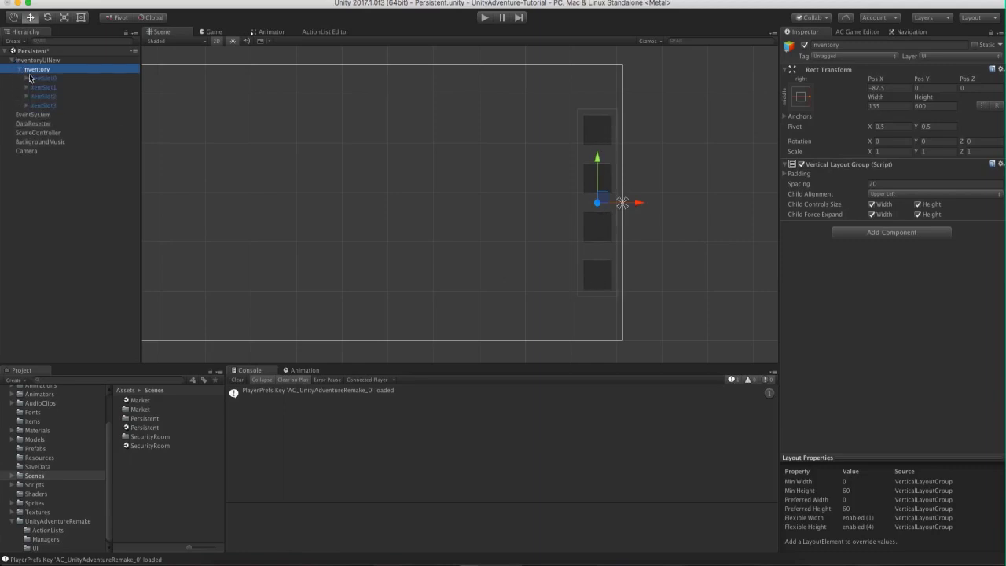
left_click(27, 105)
left_click(27, 95)
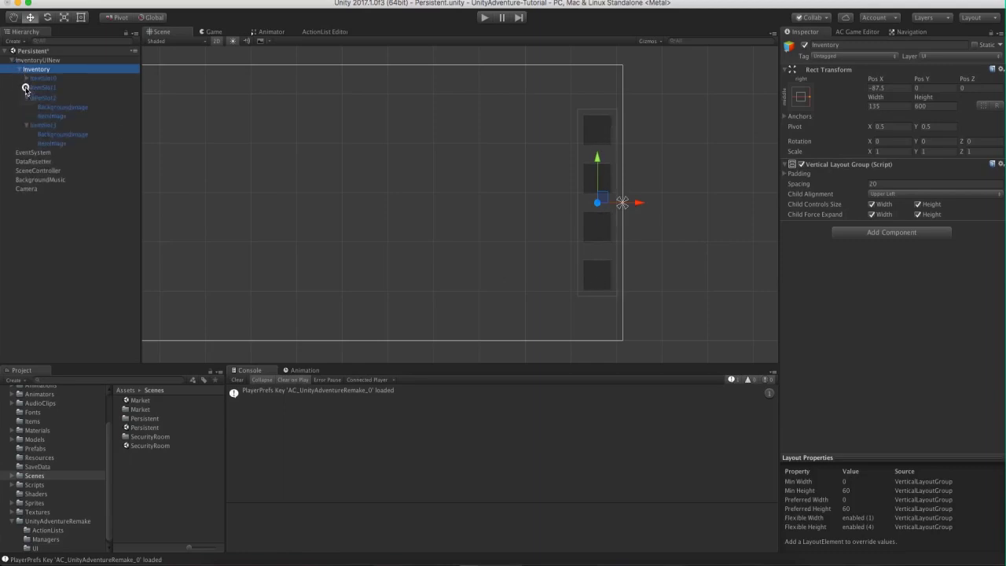
left_click(27, 87)
left_click(26, 78)
left_click(49, 87)
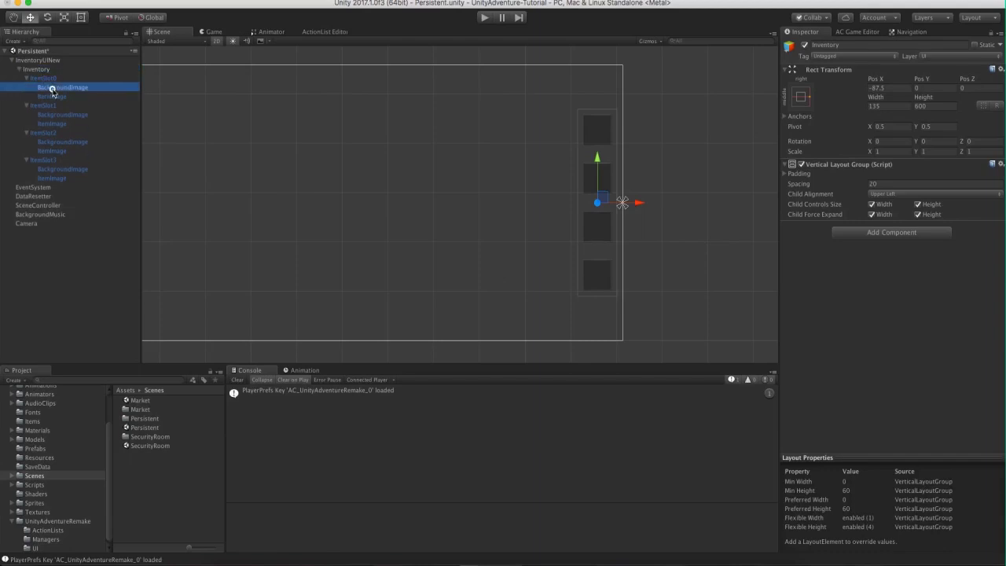
left_click(50, 96)
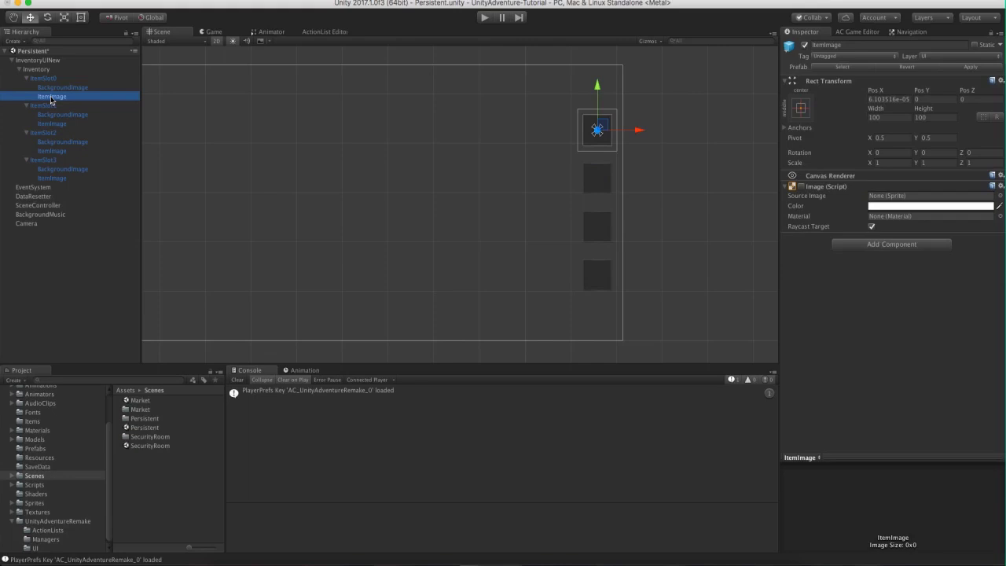
left_click(61, 124, "super")
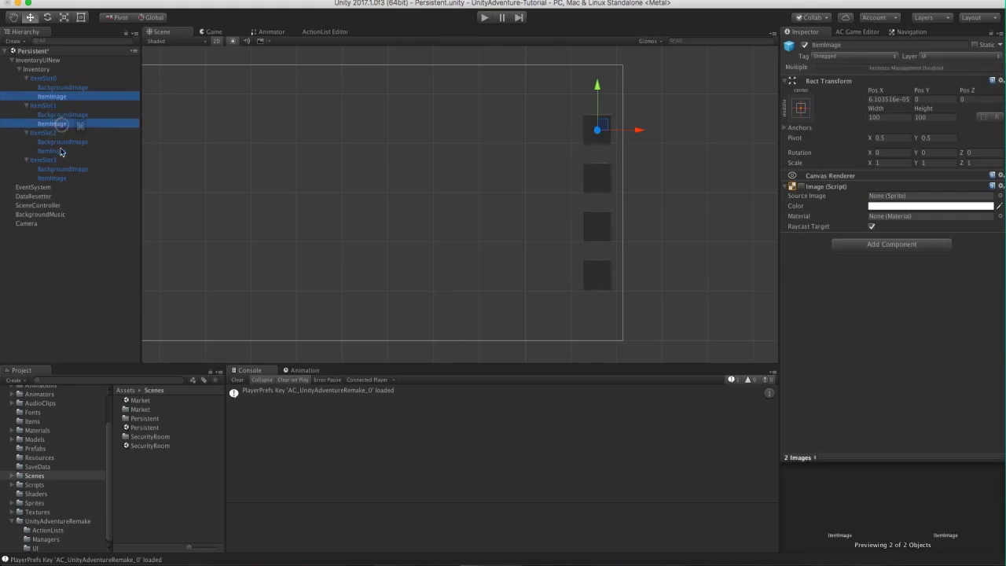
left_click(62, 151, "super")
left_click(65, 178, "super")
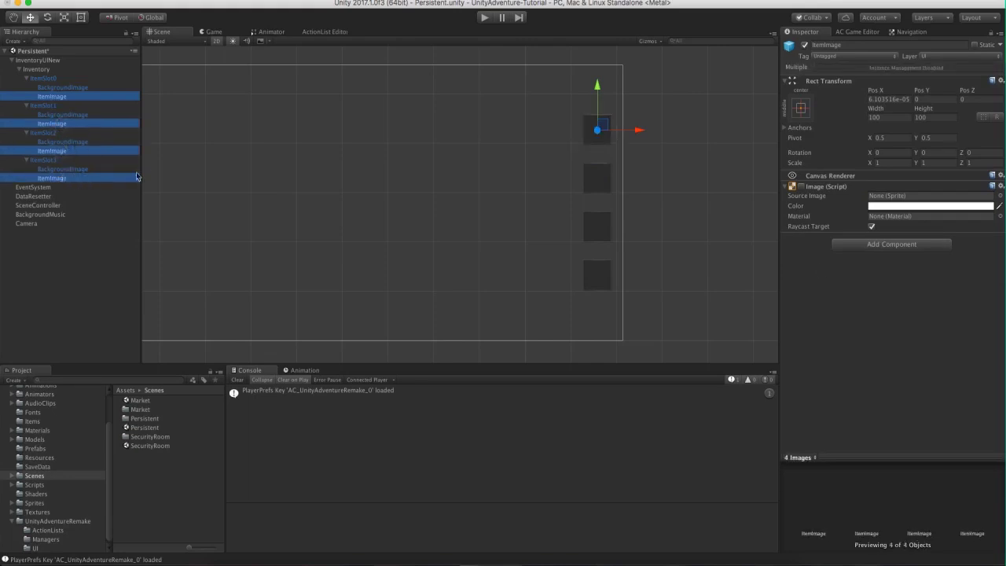
left_click(801, 187)
Add a Button component to the four selected ItemImage objects.
left_click(886, 276)
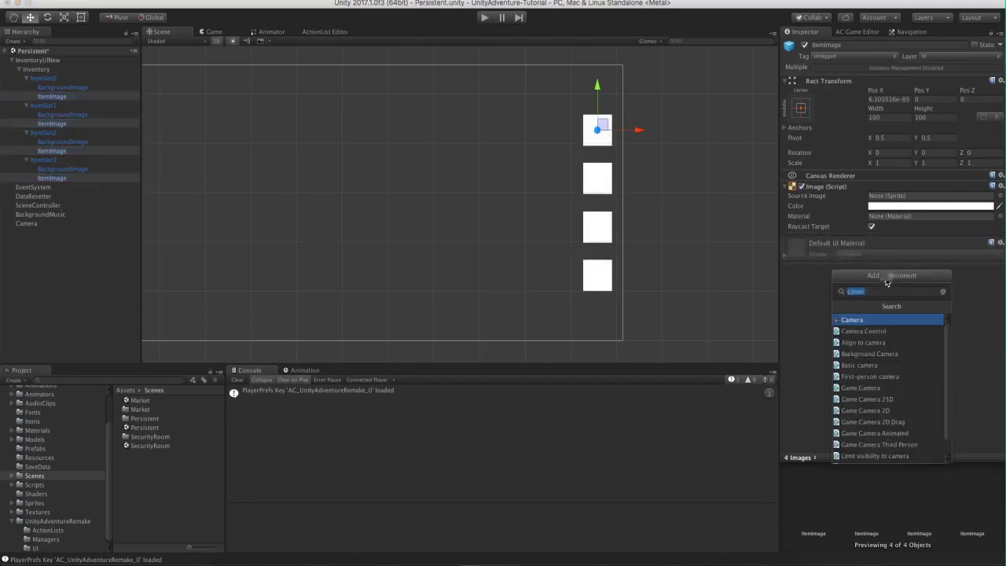
type("button")
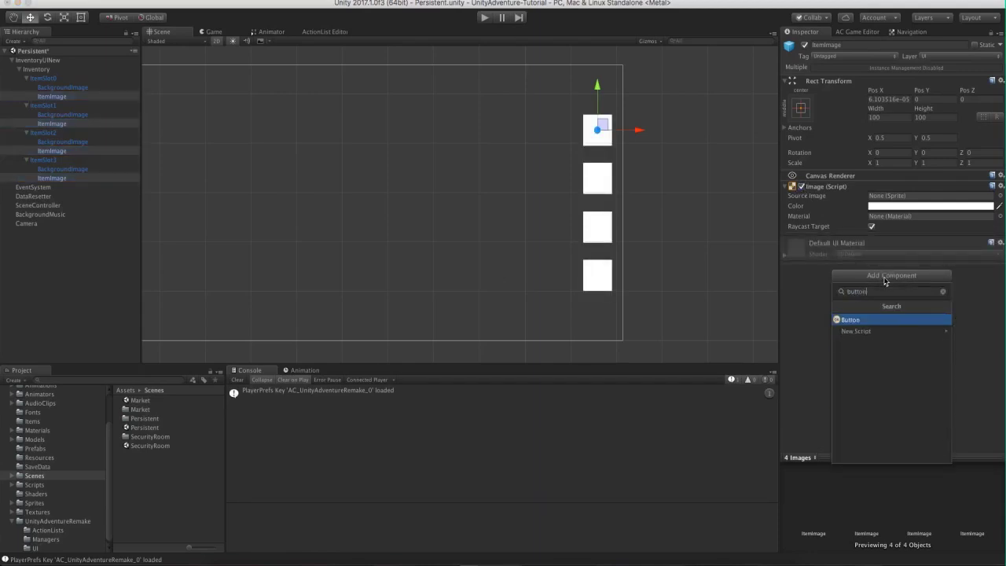
key("Return")
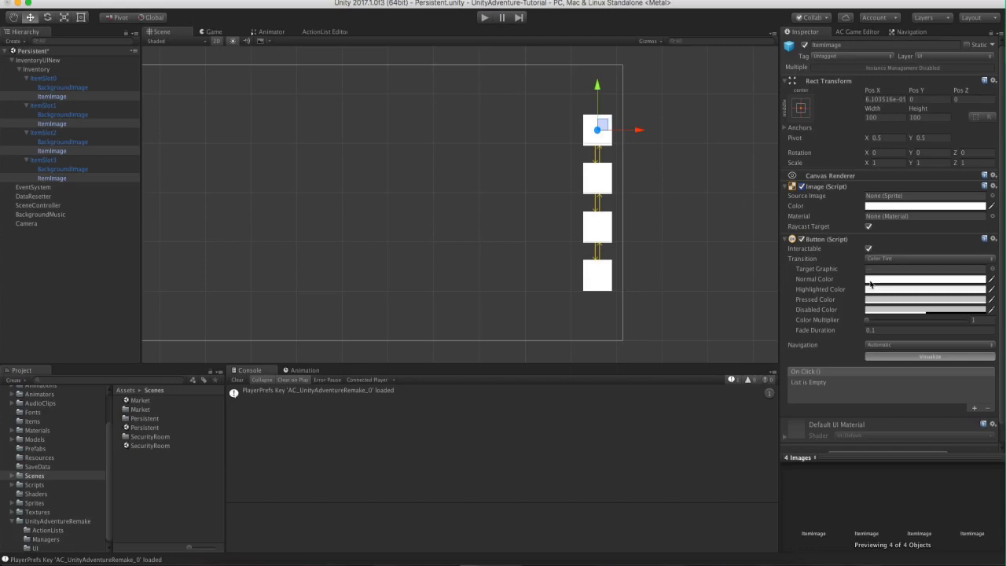
Save InventoryUINew as a prefab in the UnityAdventureRemake UI folder and assign it as the Inventory menu's linked canvas in the AC Game Editor.
left_click(856, 32)
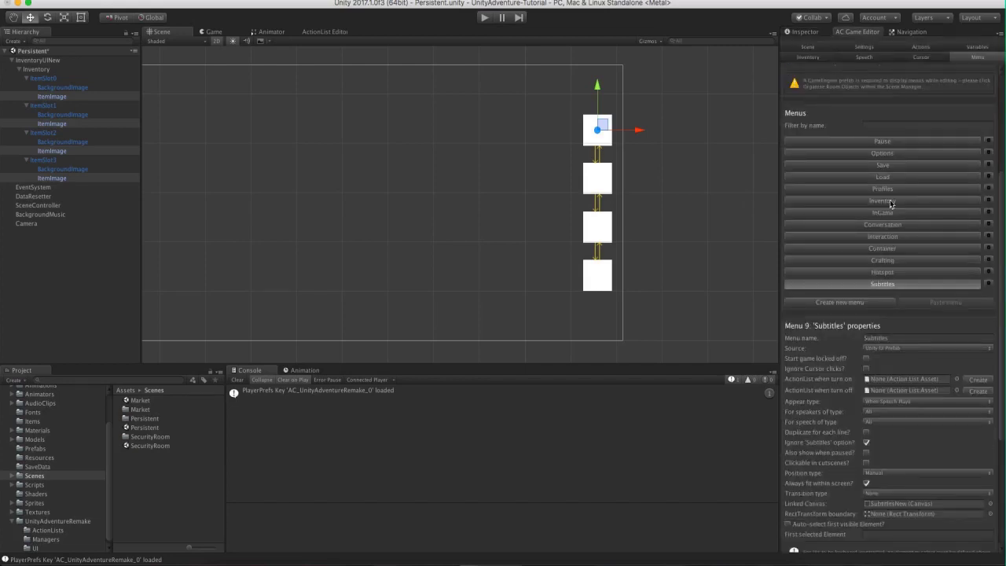
left_click(903, 202)
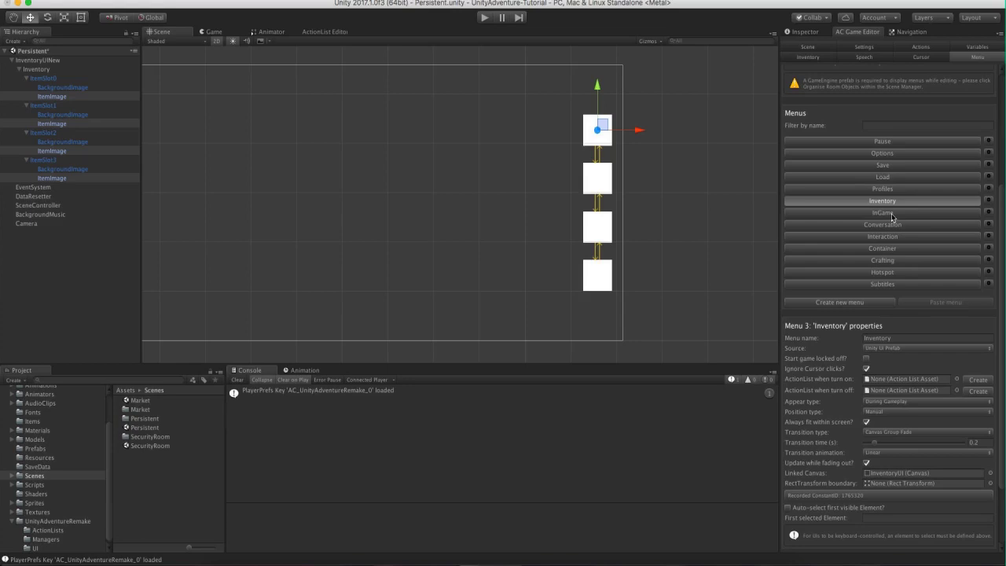
left_click_drag(1002, 234, 1003, 310)
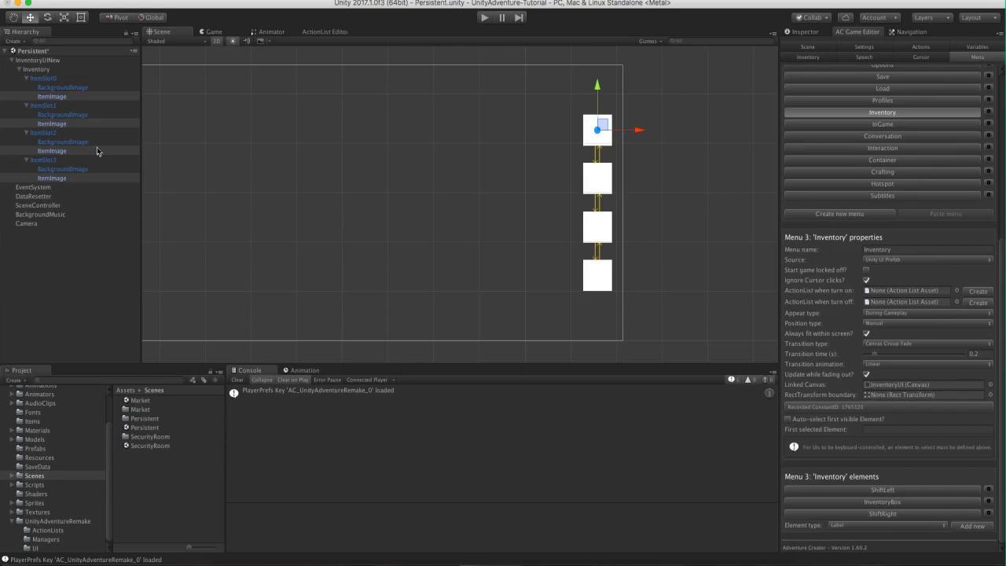
left_click_drag(50, 61, 38, 544)
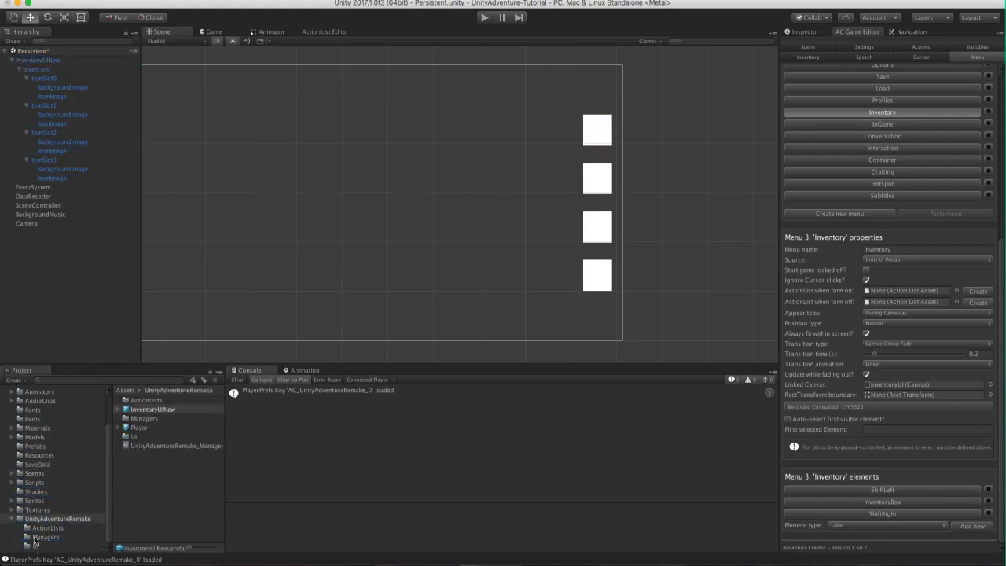
left_click_drag(133, 409, 872, 384)
left_click(151, 463)
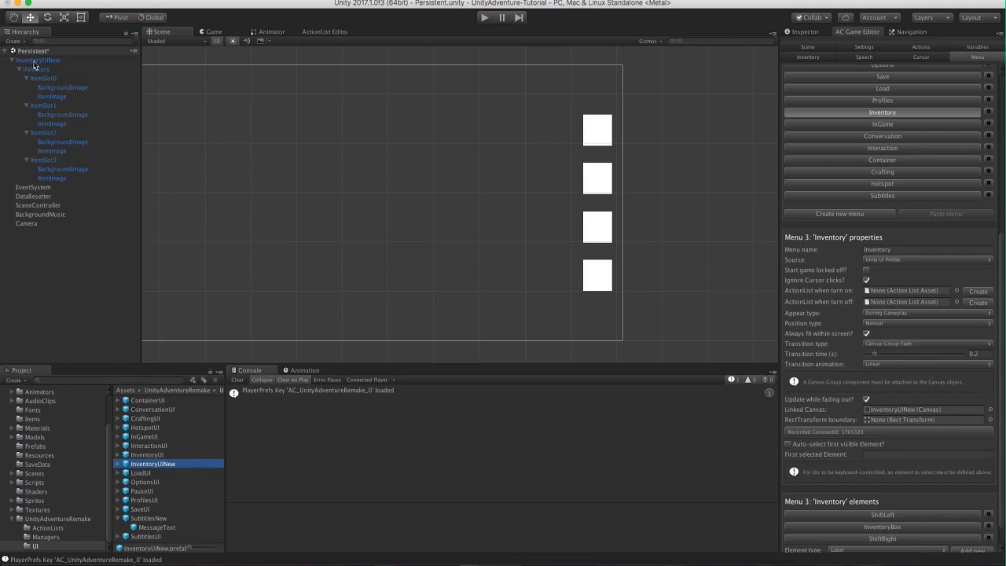
Set the Inventory menu's transition type to None and assign the Inventory object as its RectTransform boundary.
left_click(880, 347)
left_click(883, 334)
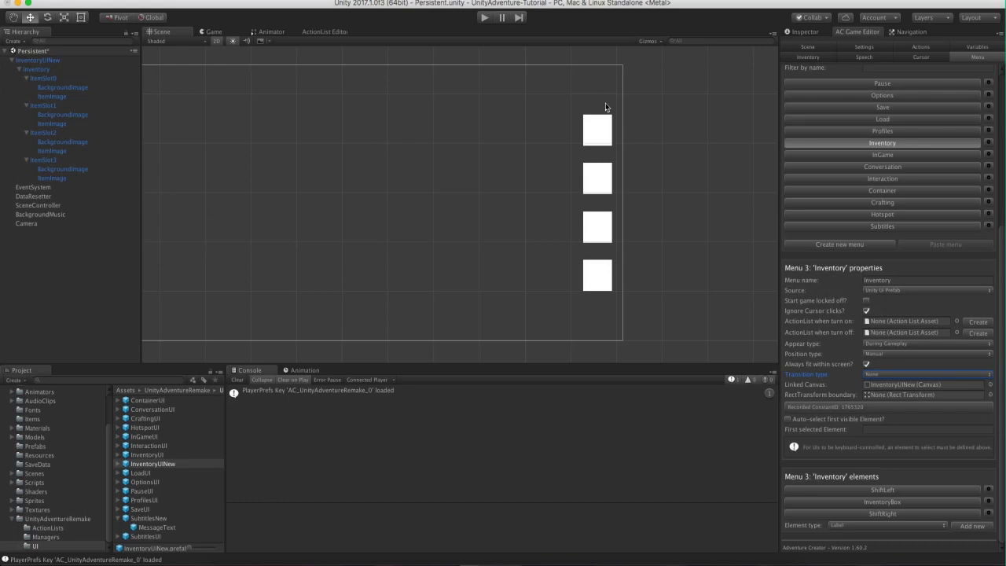
left_click_drag(44, 69, 897, 398)
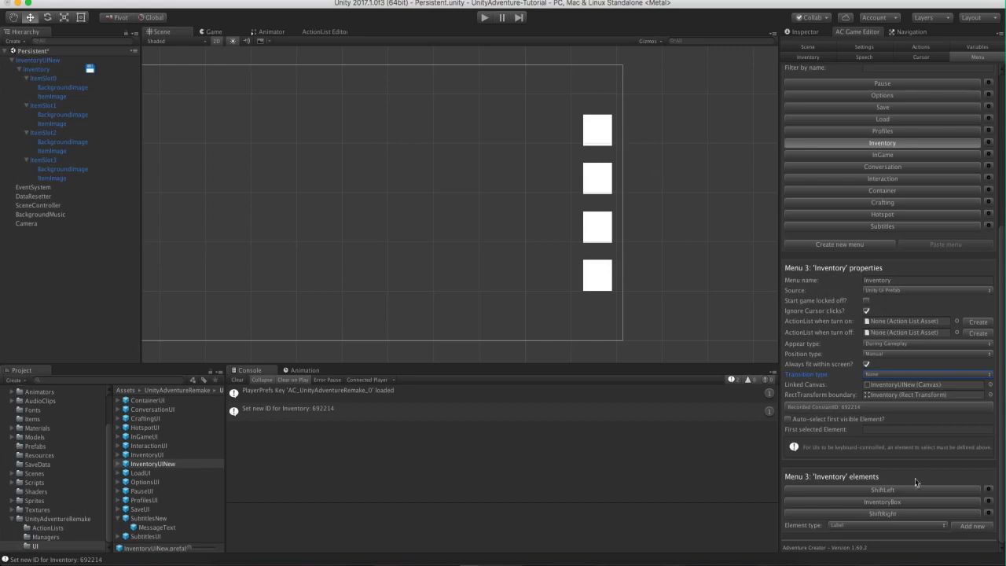
Delete the ShiftLeft and ShiftRight elements from the Inventory menu.
left_click(988, 501)
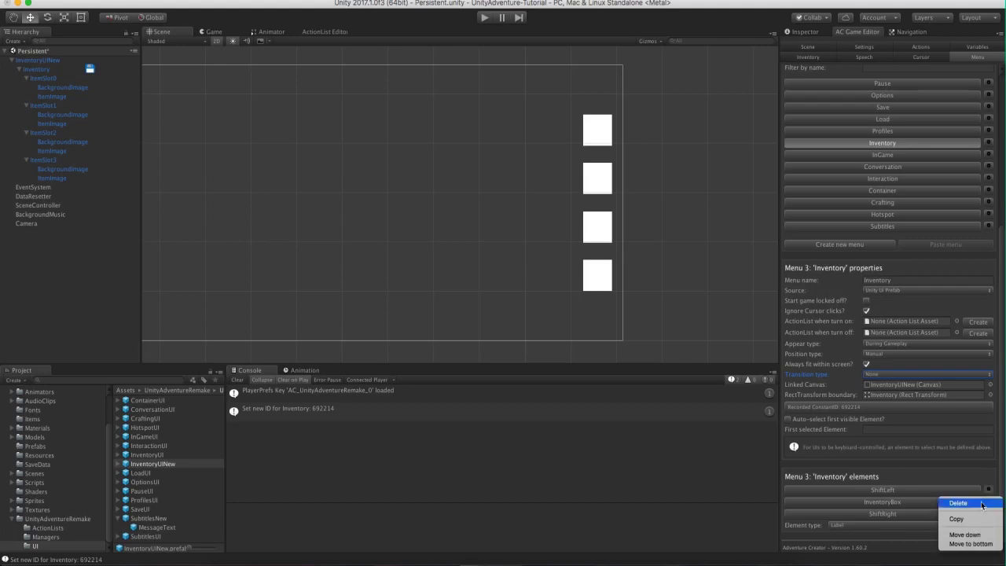
left_click(977, 500)
left_click(987, 514)
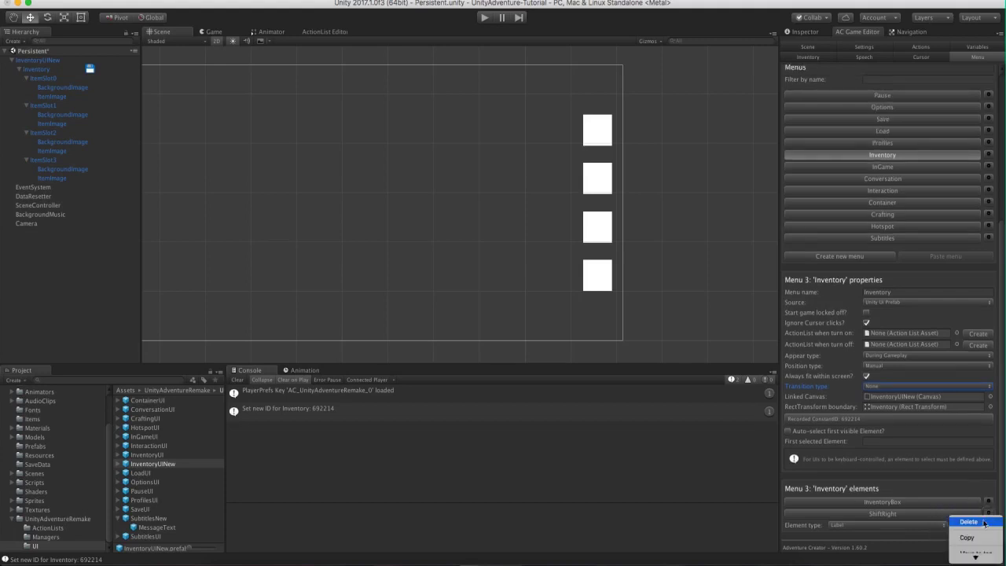
left_click(982, 520)
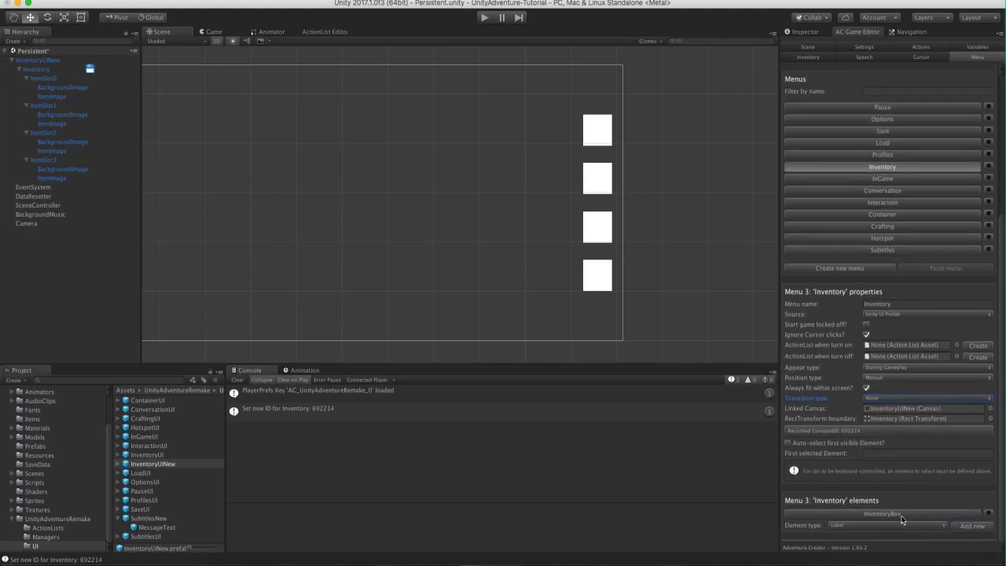
Set the InventoryBox element's maximum number of slots to 4.
left_click(901, 515)
left_click_drag(1002, 356, 1002, 494)
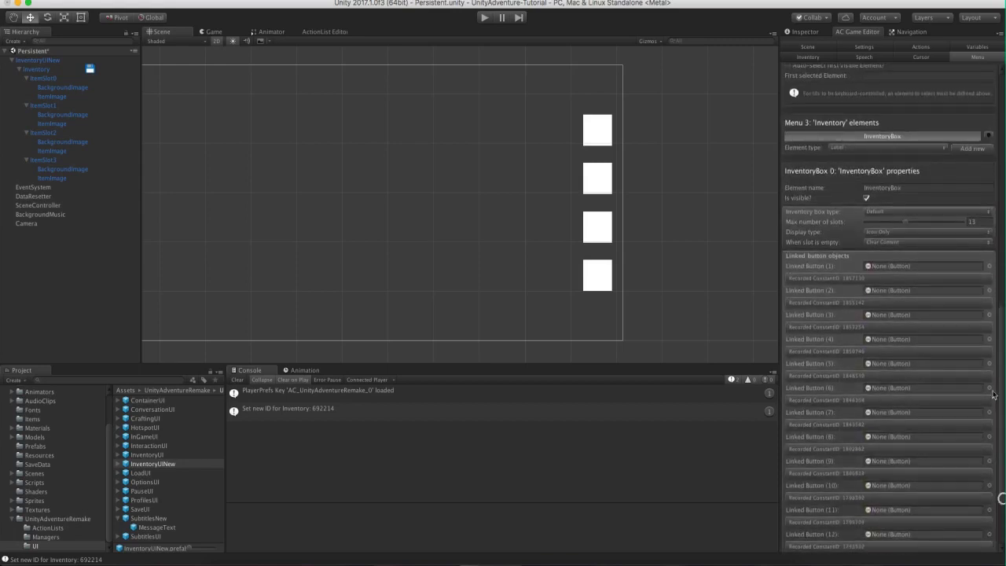
left_click(972, 222)
left_click(982, 220)
type("4")
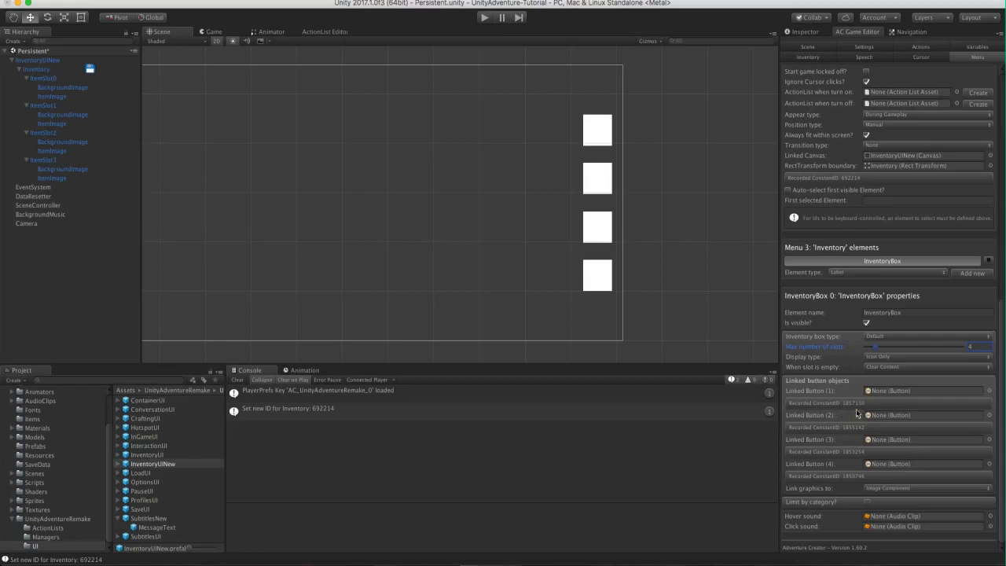
Link the ItemImage buttons of ItemSlot0 to ItemSlot3, in order, to the InventoryBox's linked buttons 1 to 4.
left_click_drag(43, 104, 882, 394)
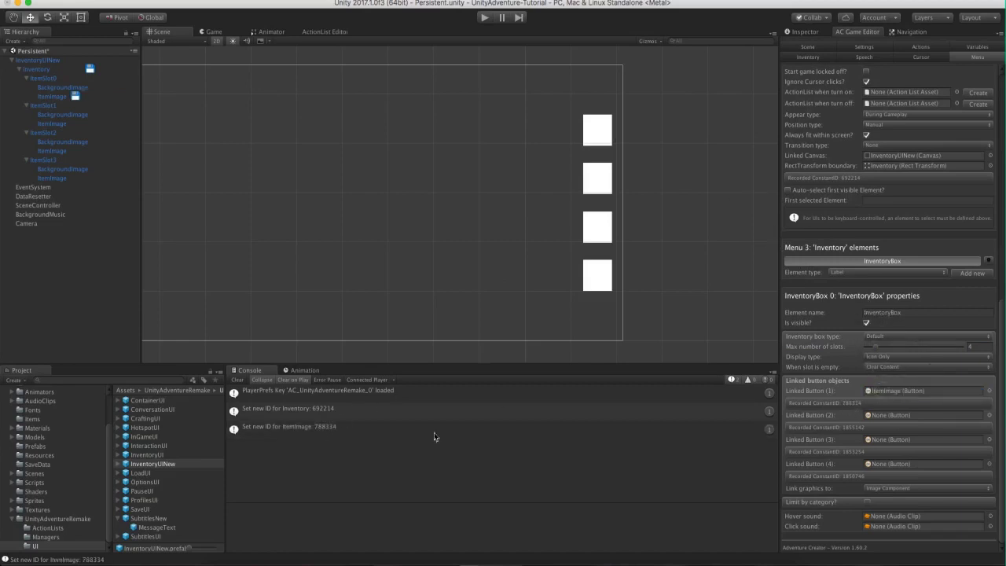
left_click_drag(44, 124, 925, 417)
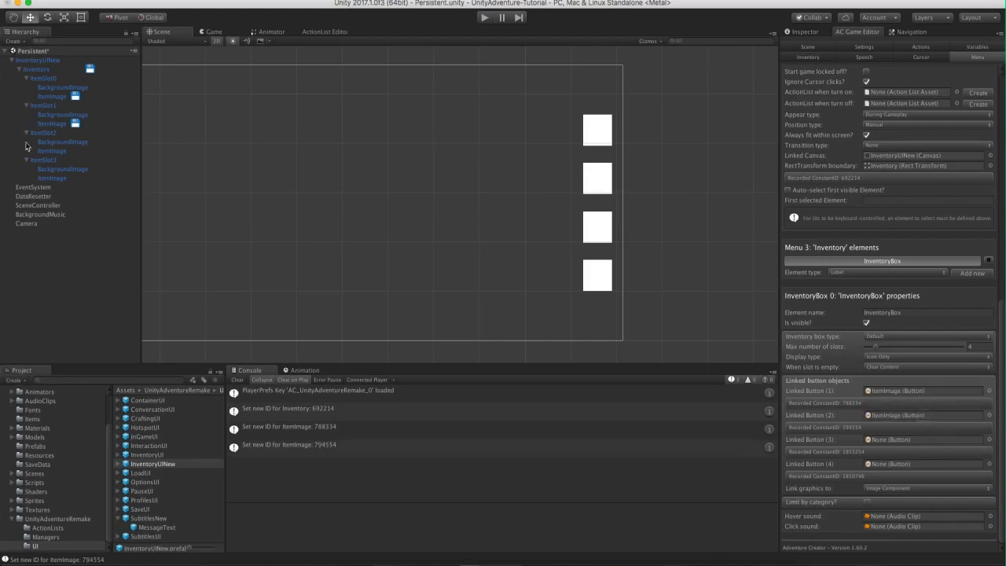
left_click_drag(46, 150, 899, 439)
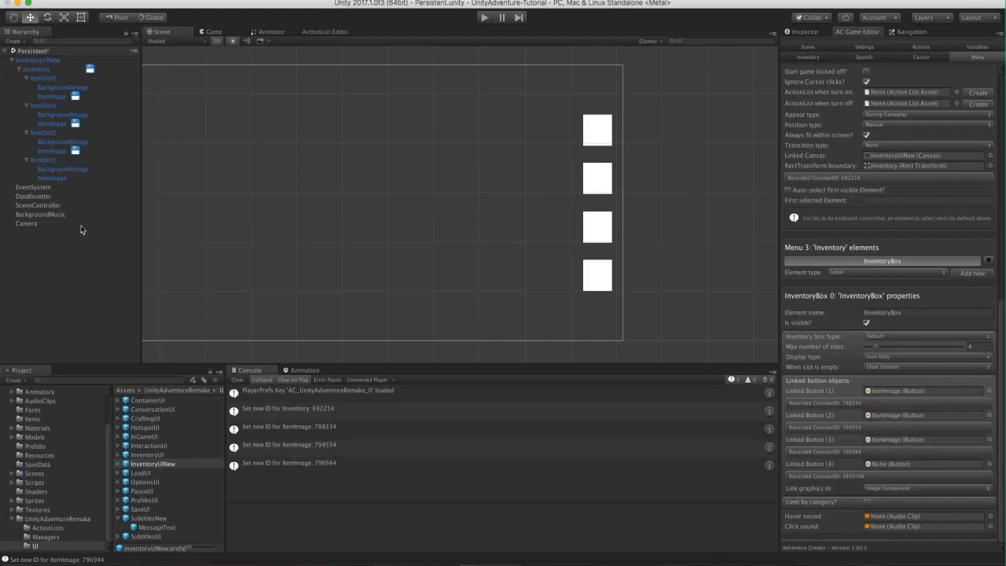
left_click_drag(50, 178, 919, 467)
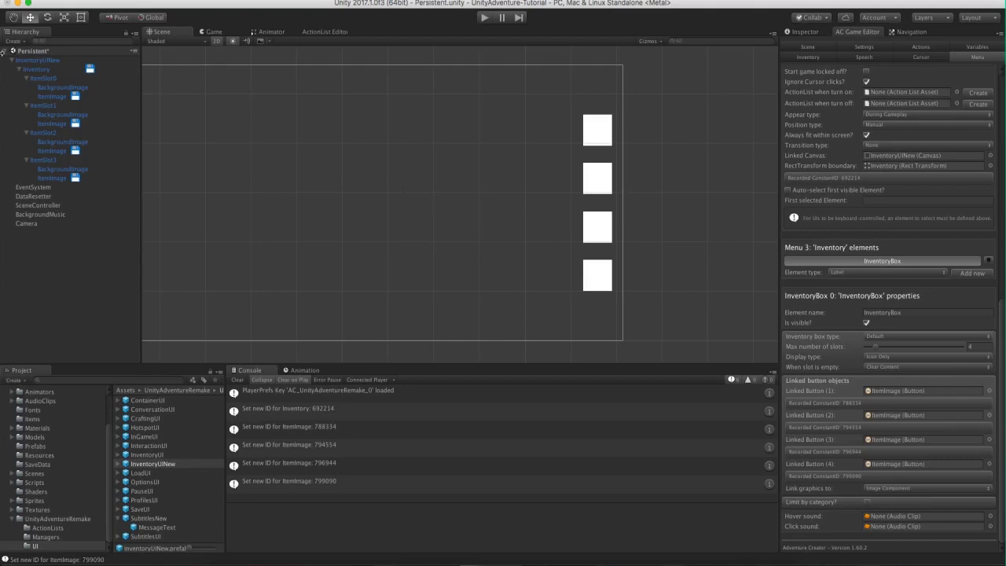
Show the InventoryUINew canvas's components in the Inspector, and open the Market scene from the project's Scenes folder.
left_click(35, 61)
left_click(787, 32)
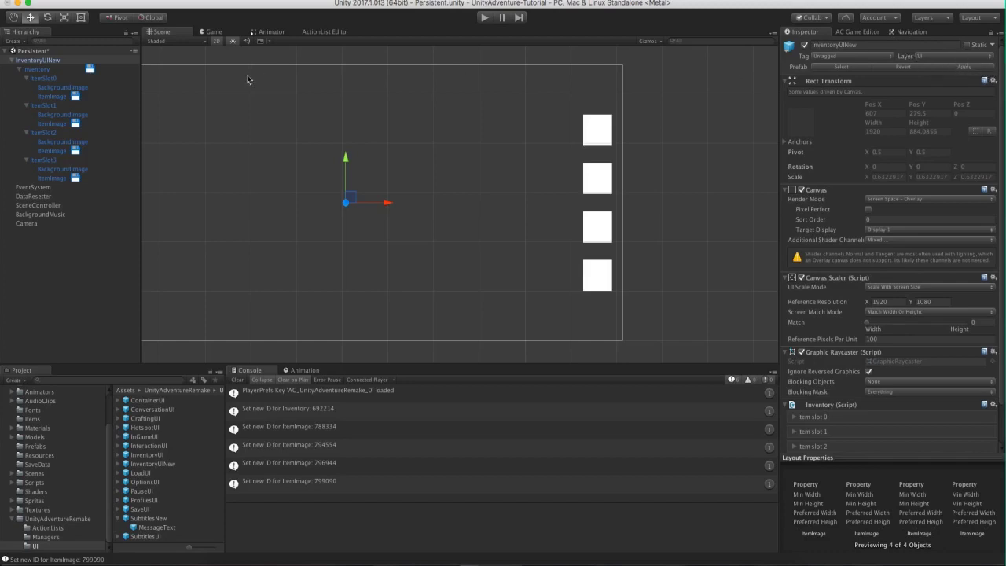
left_click(45, 473)
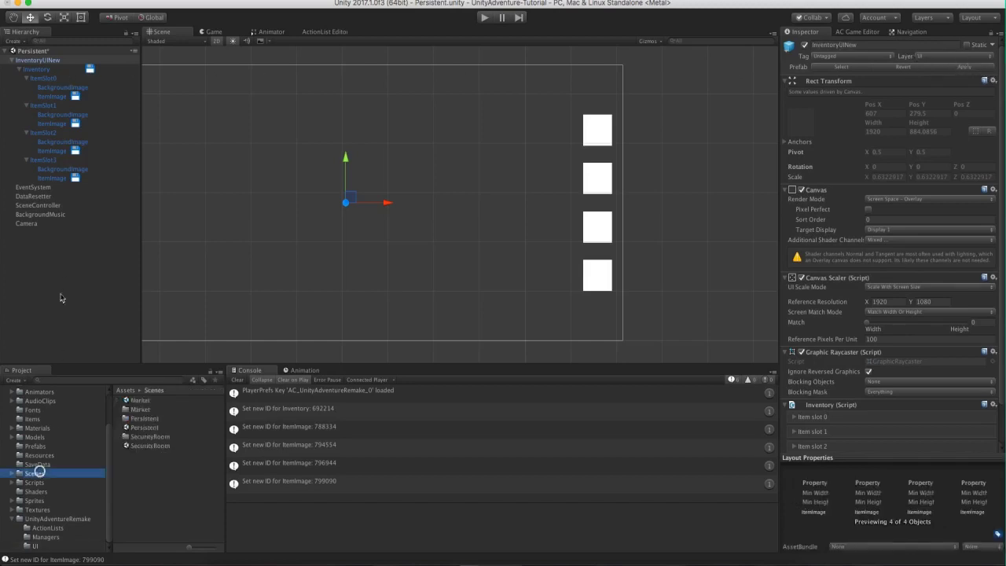
double_click(138, 400)
left_click(467, 196)
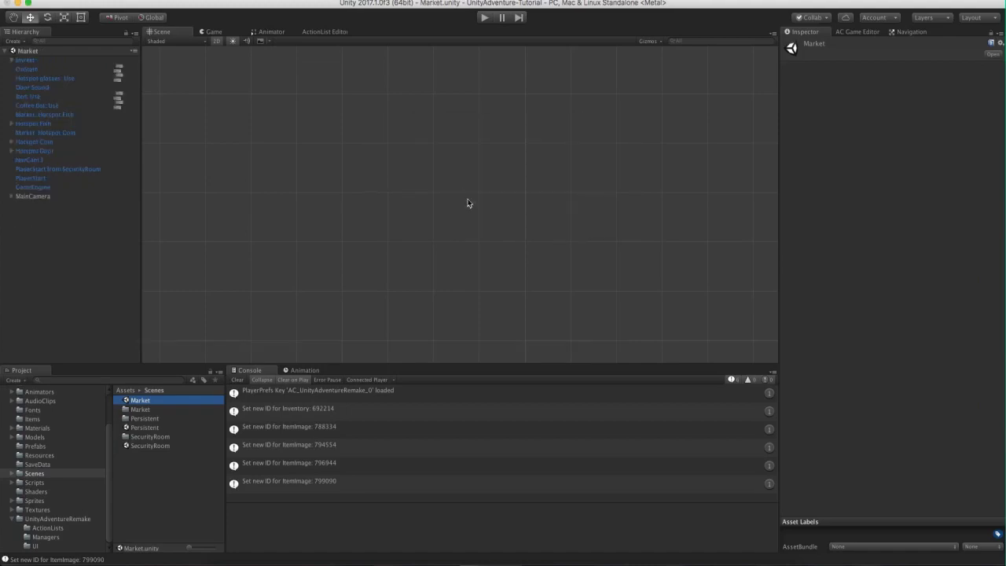
Play-test the new inventory in the Market scene by collecting the fish and walking around, and stop the game.
double_click(33, 196)
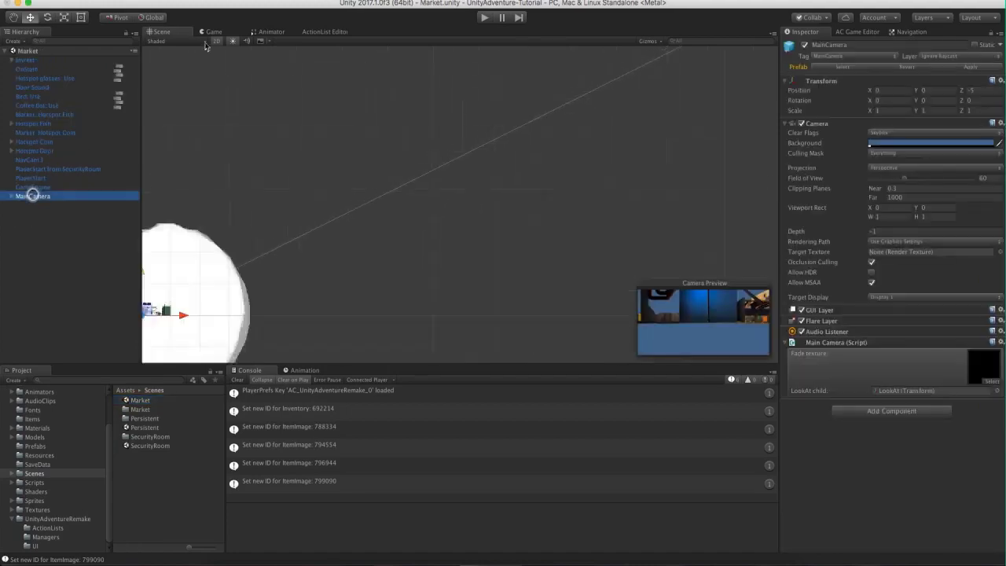
left_click(487, 17)
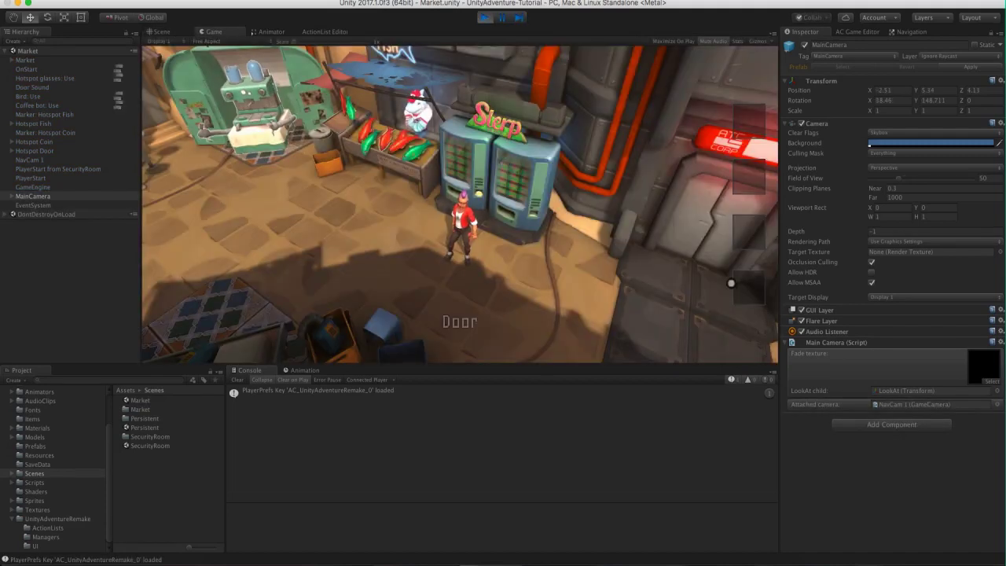
left_click(374, 218)
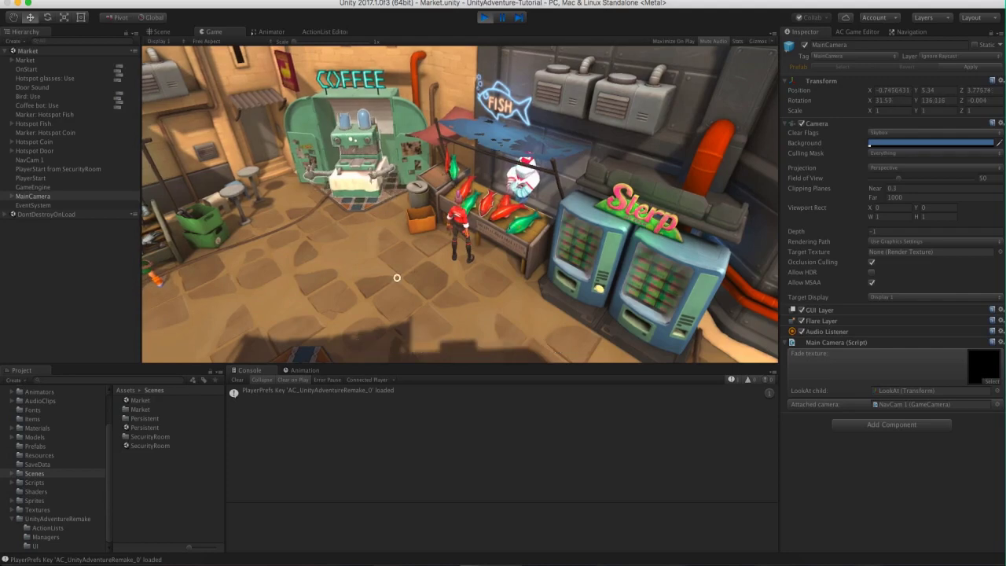
left_click(331, 296)
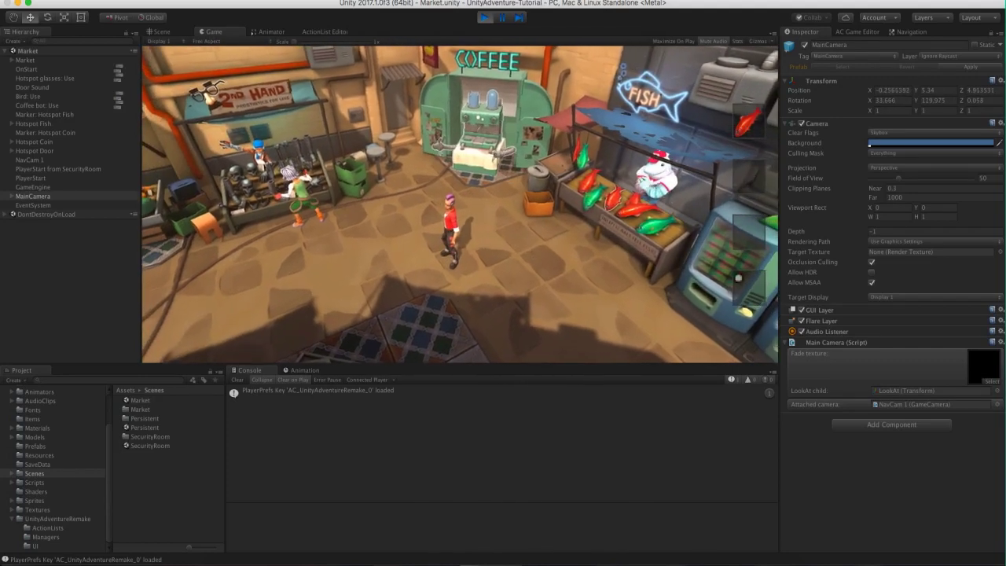
left_click(516, 278)
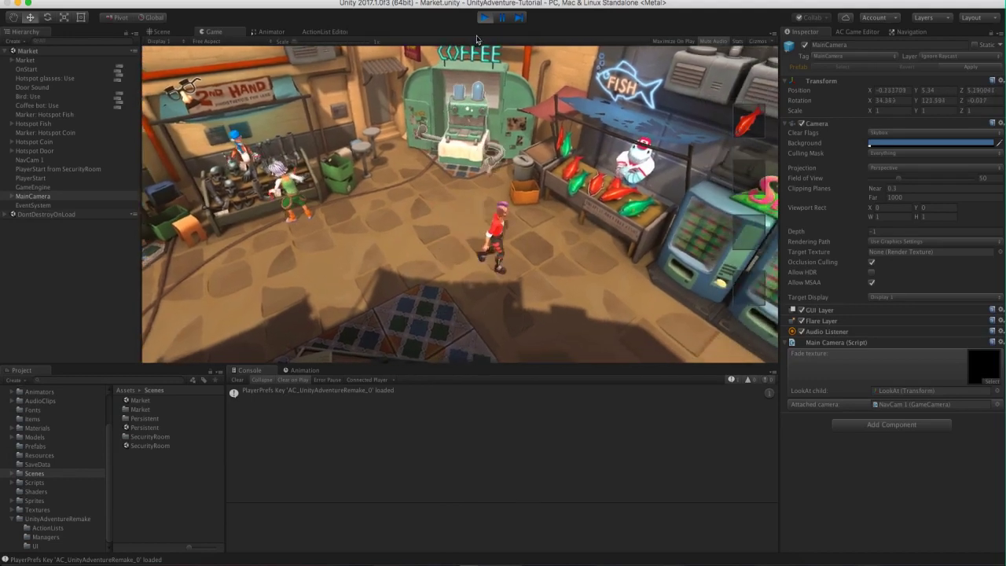
left_click(484, 17)
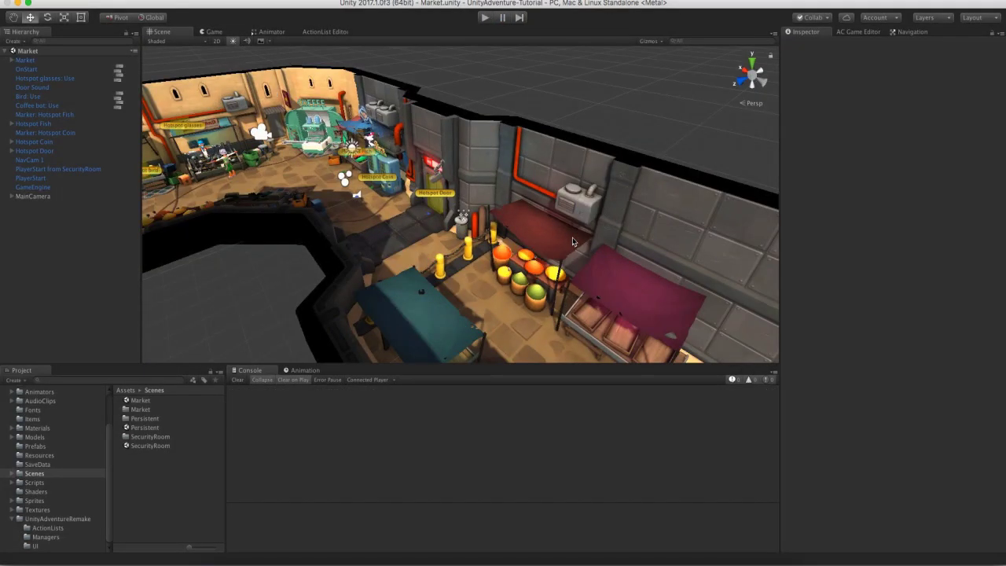
Set the Inventory menu's appear type to Except When Paused in the Menu manager.
left_click(861, 31)
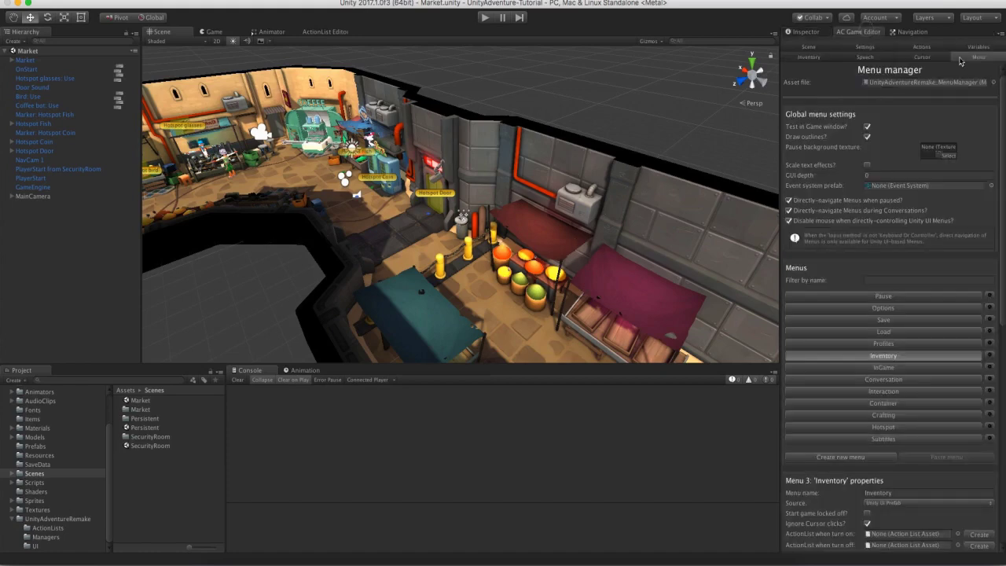
scroll(1002, 302, "down", 5)
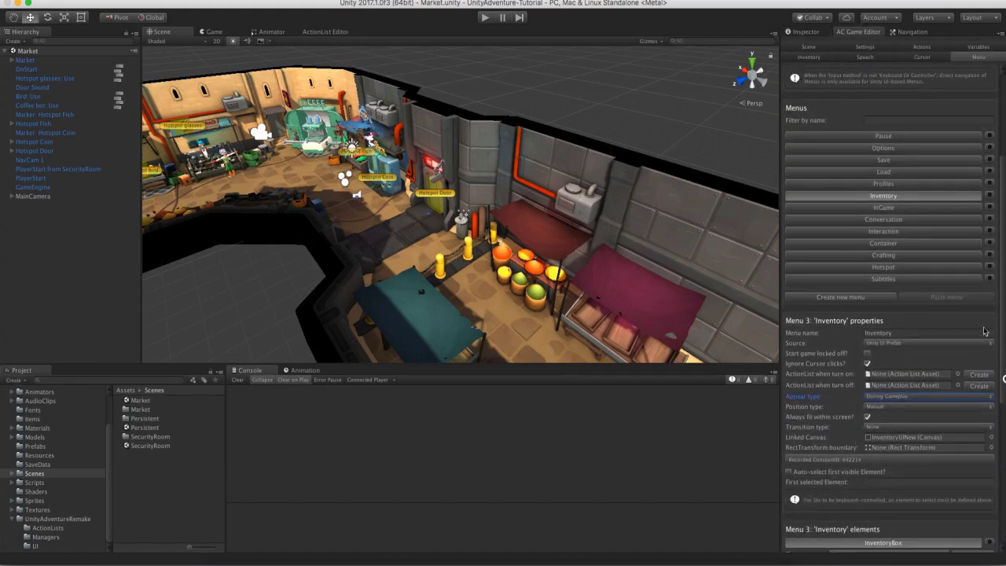
scroll(1002, 312, "down", 1)
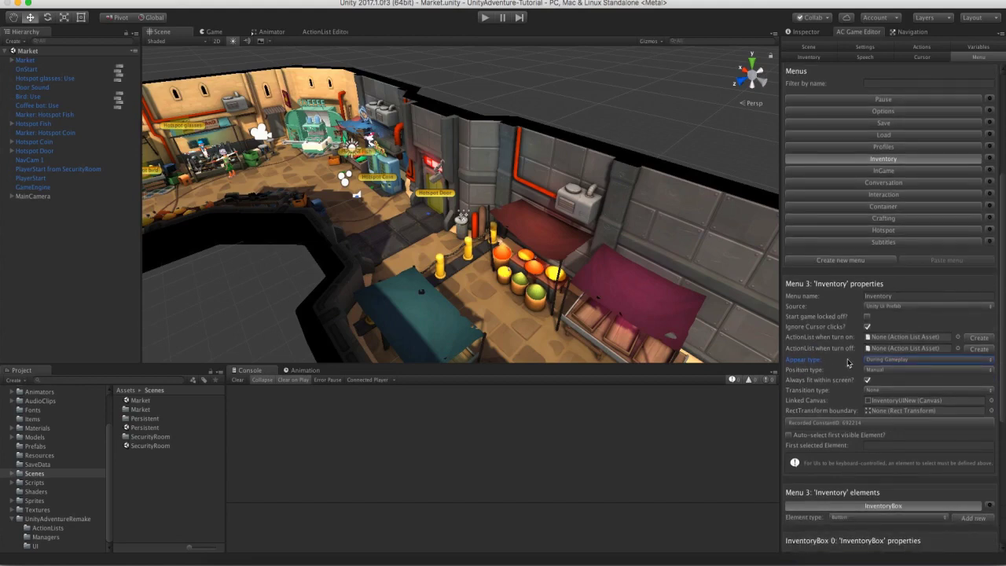
left_click(932, 360)
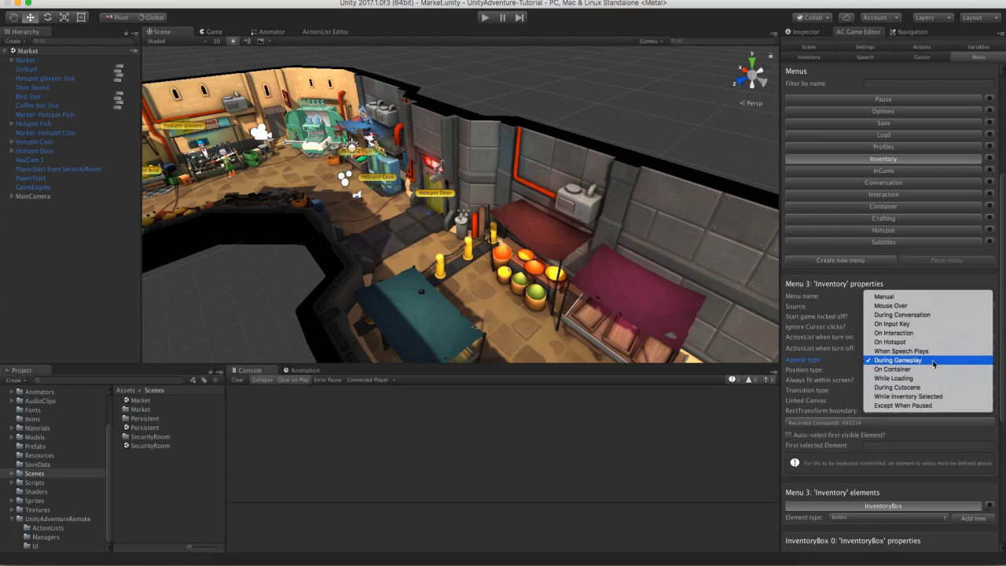
left_click(944, 405)
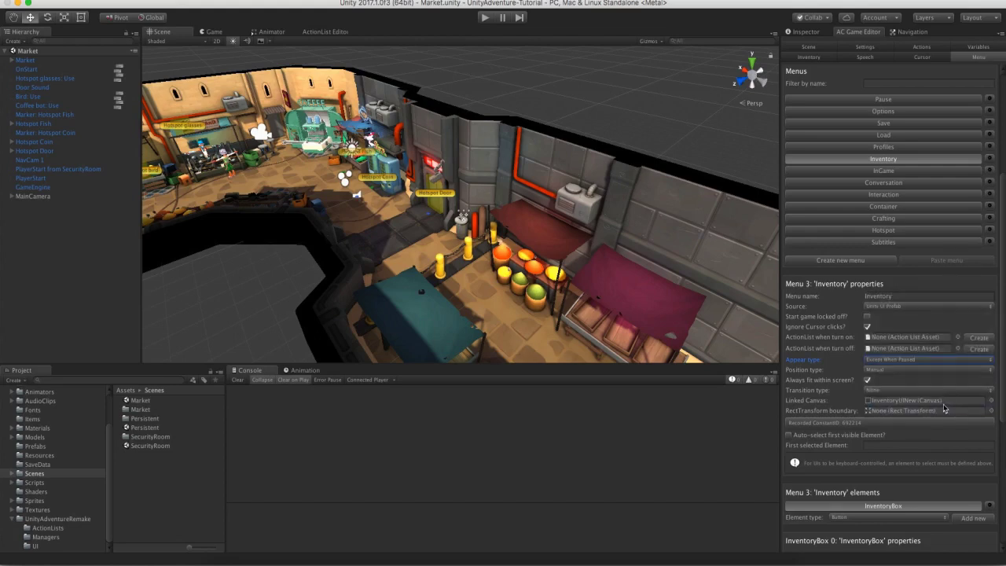
Play-test the Market scene by walking toward the fish stall, opening the pause menu to check the inventory's visibility, and closing it.
left_click(213, 31)
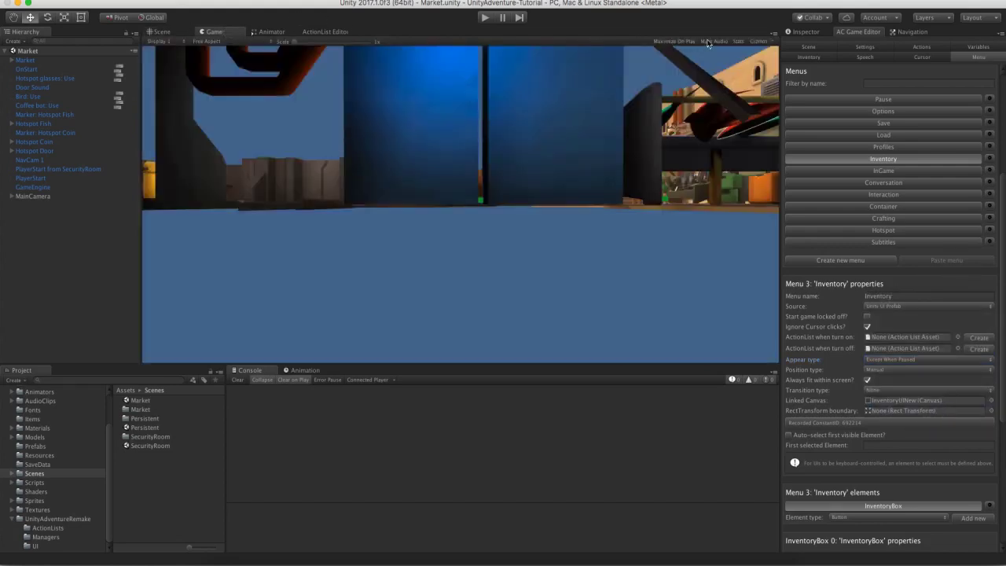
left_click(484, 17)
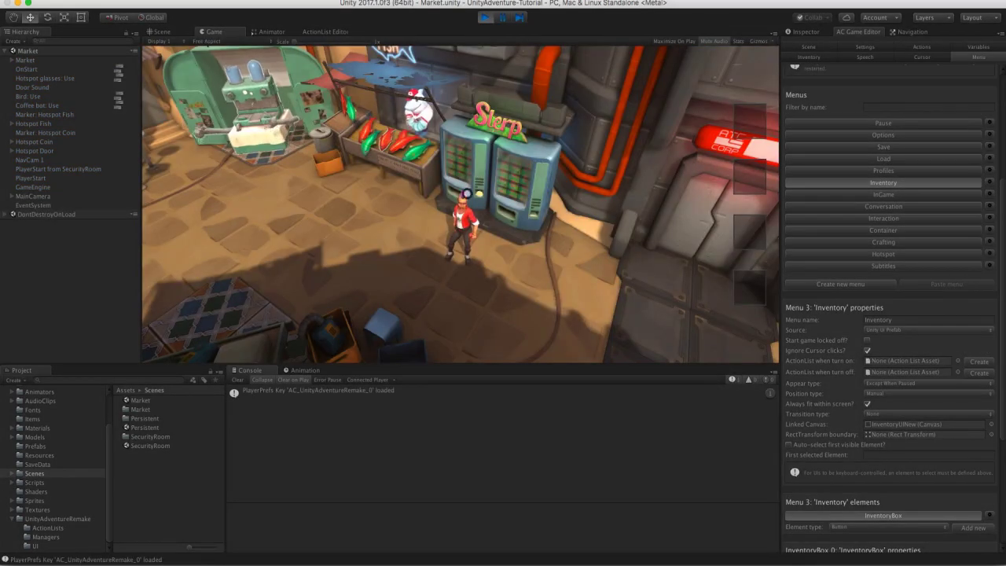
left_click(402, 212)
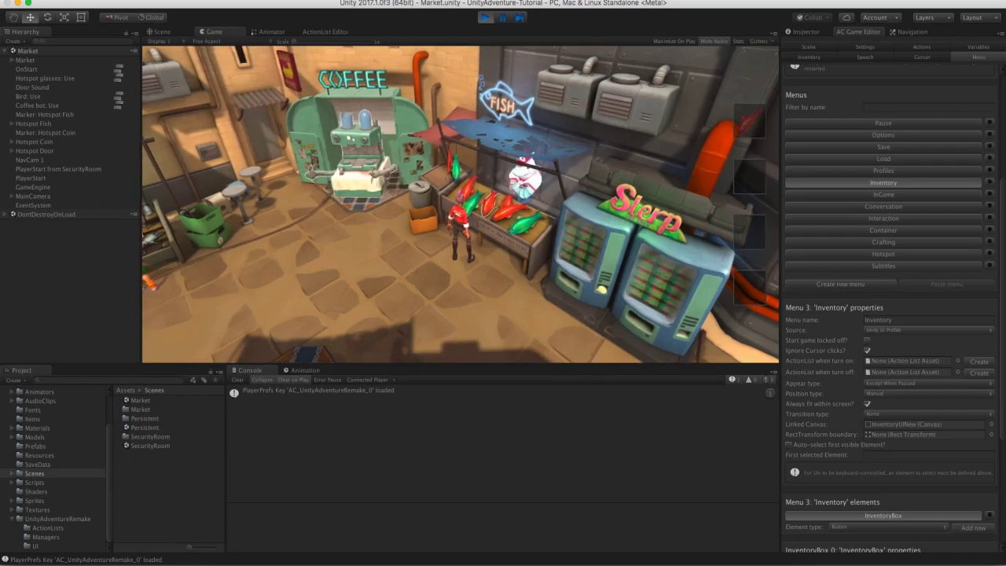
key("Escape")
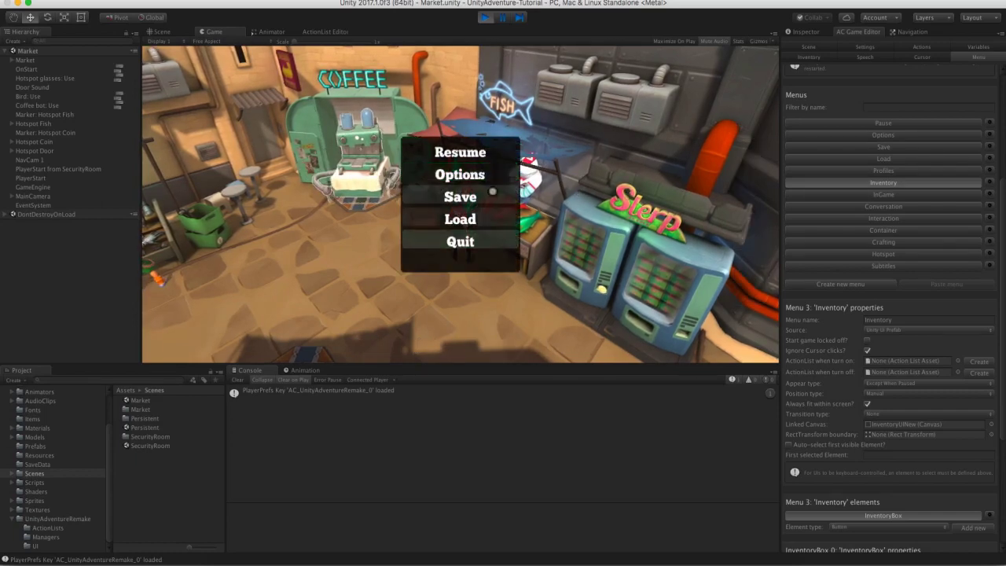
key("Escape")
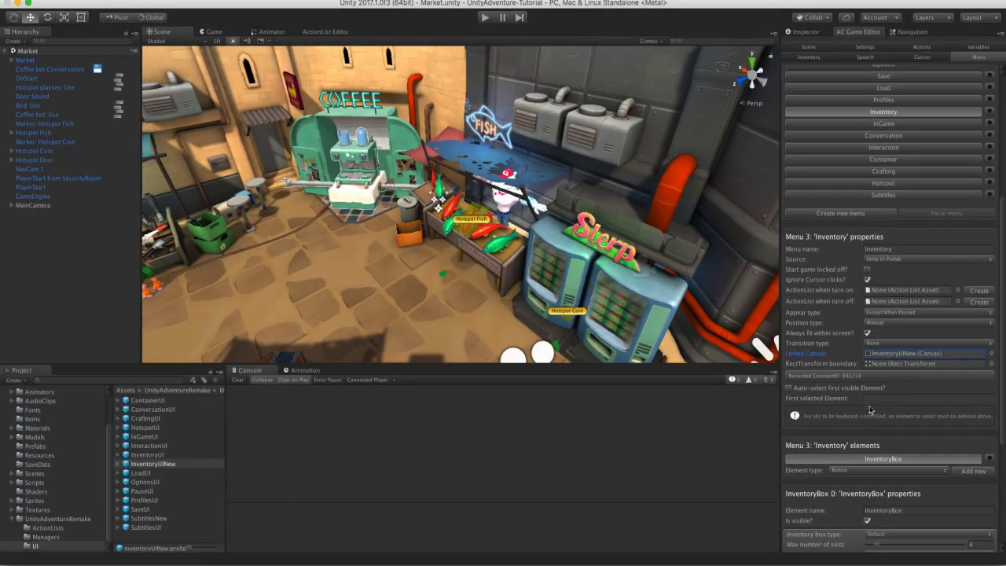
Add a Canvas Group component to the InventoryUINew prefab and turn off its Interactable option.
left_click(890, 354)
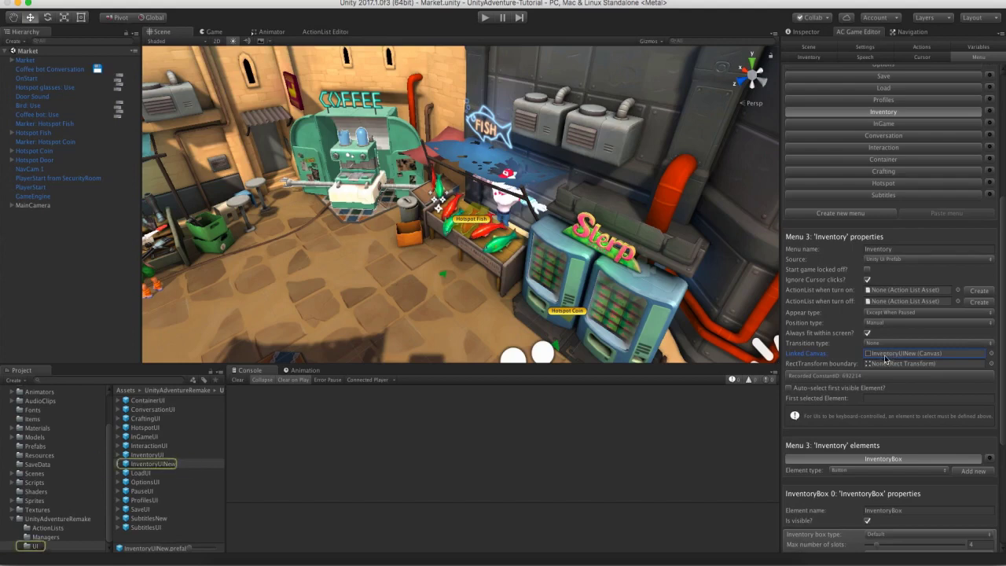
left_click(147, 464)
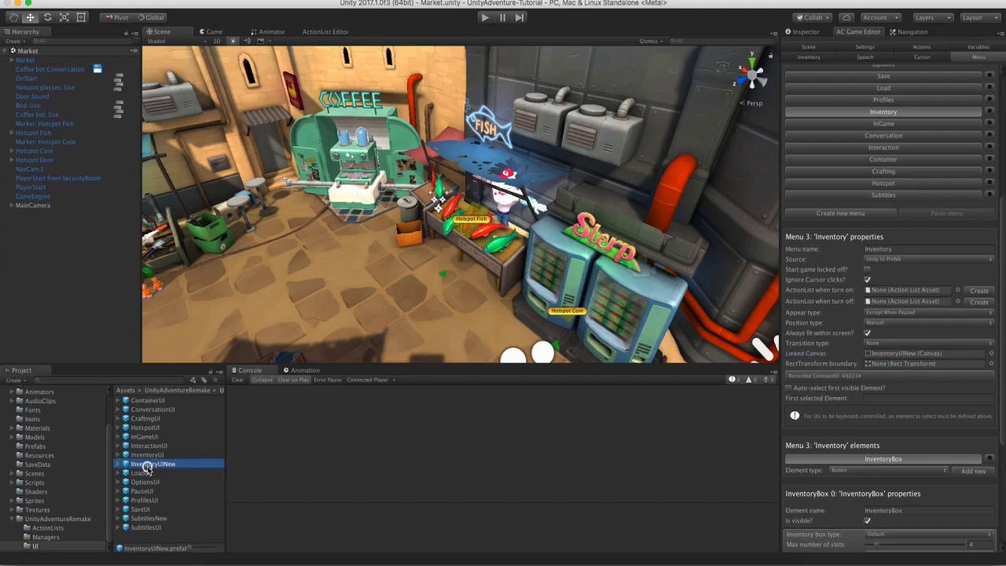
left_click(804, 32)
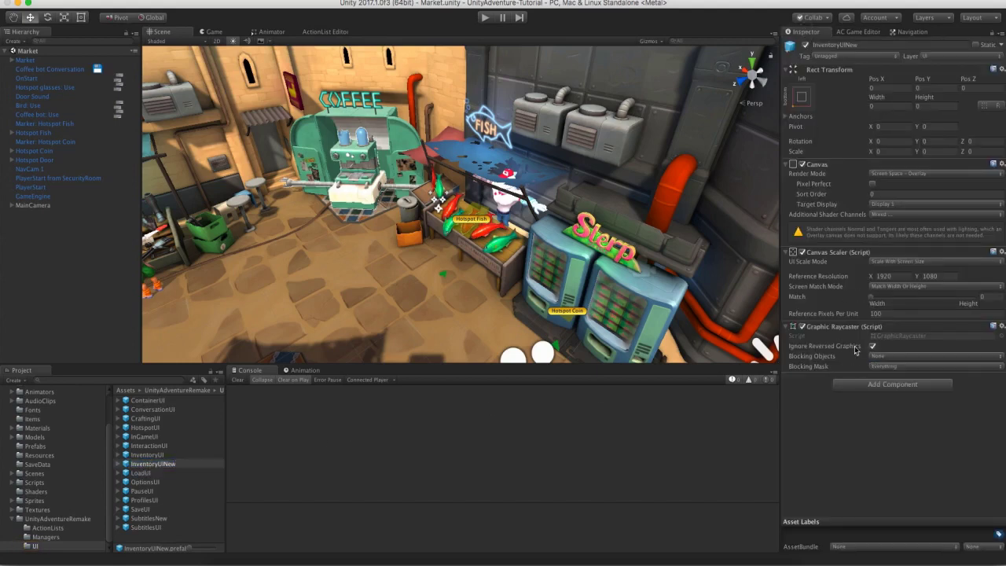
left_click(154, 455)
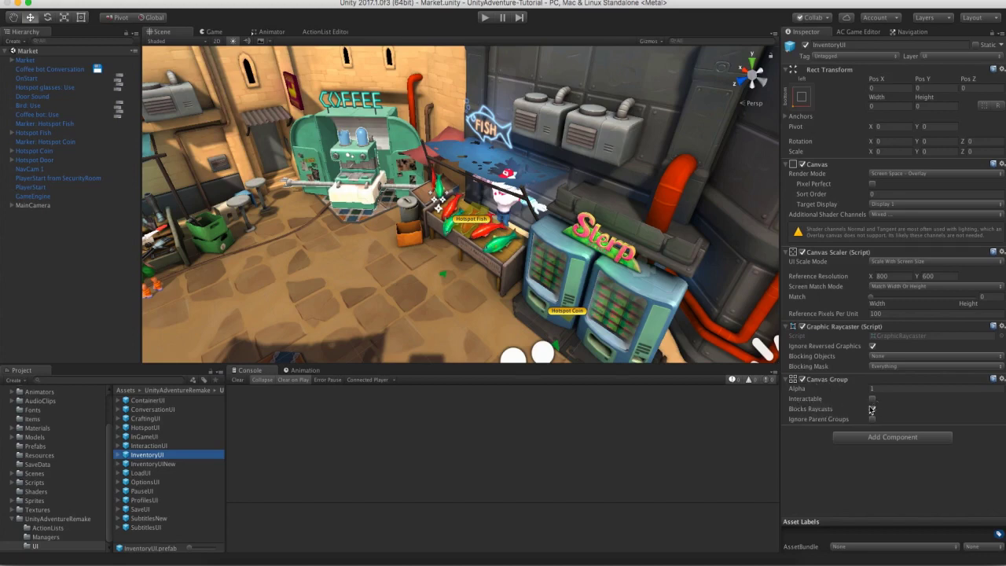
left_click(173, 463)
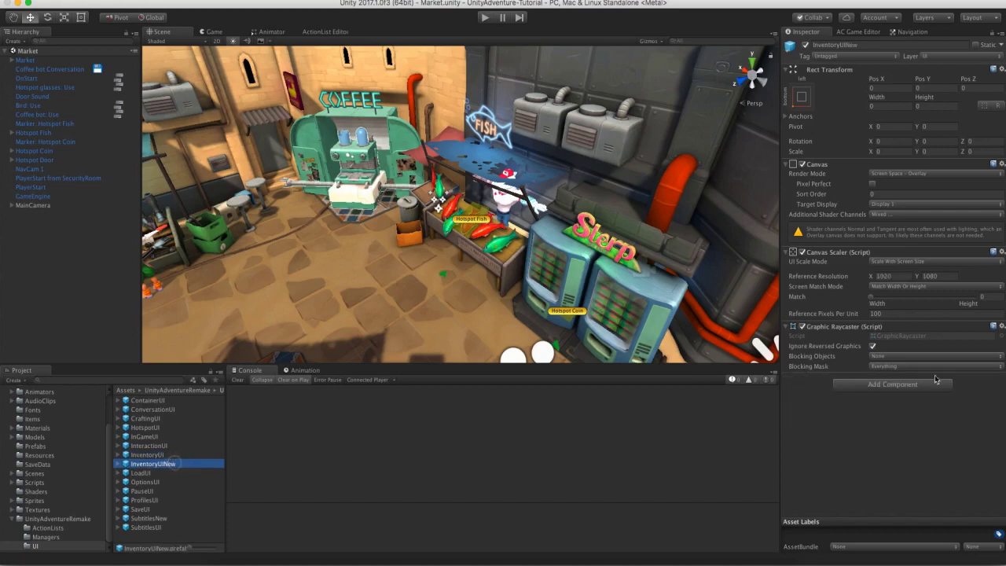
left_click(913, 388)
type("canva")
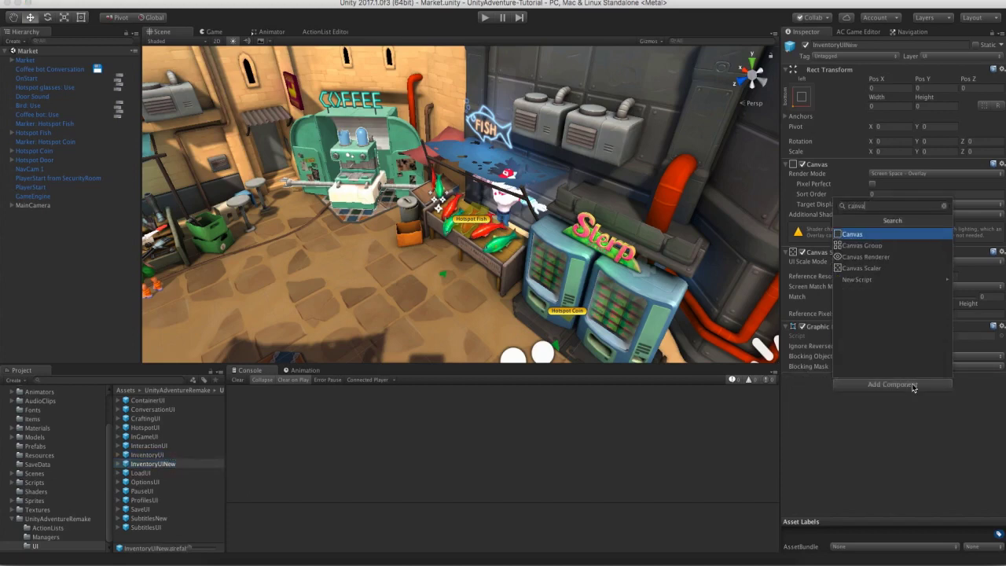
key("Down")
key("Return")
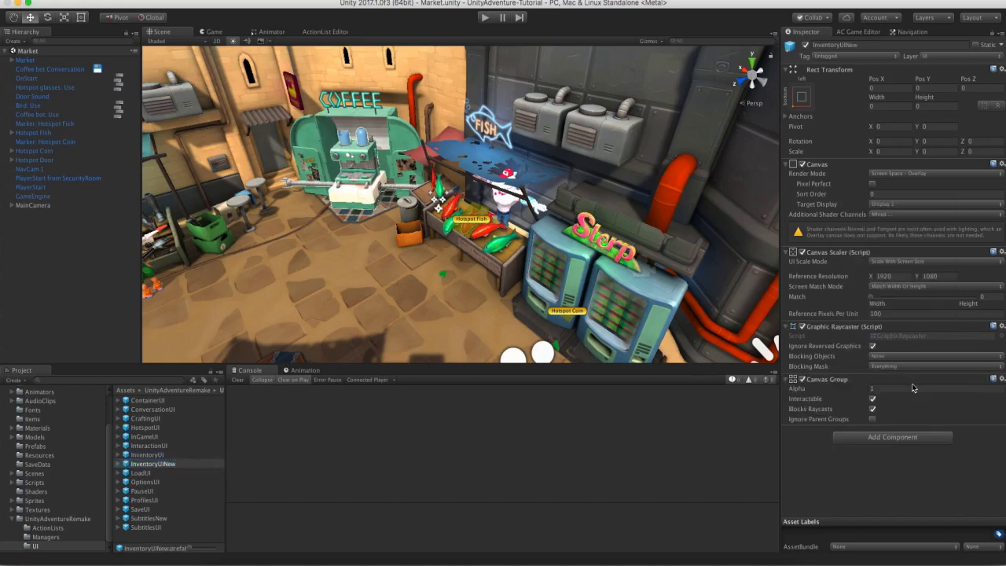
left_click(871, 399)
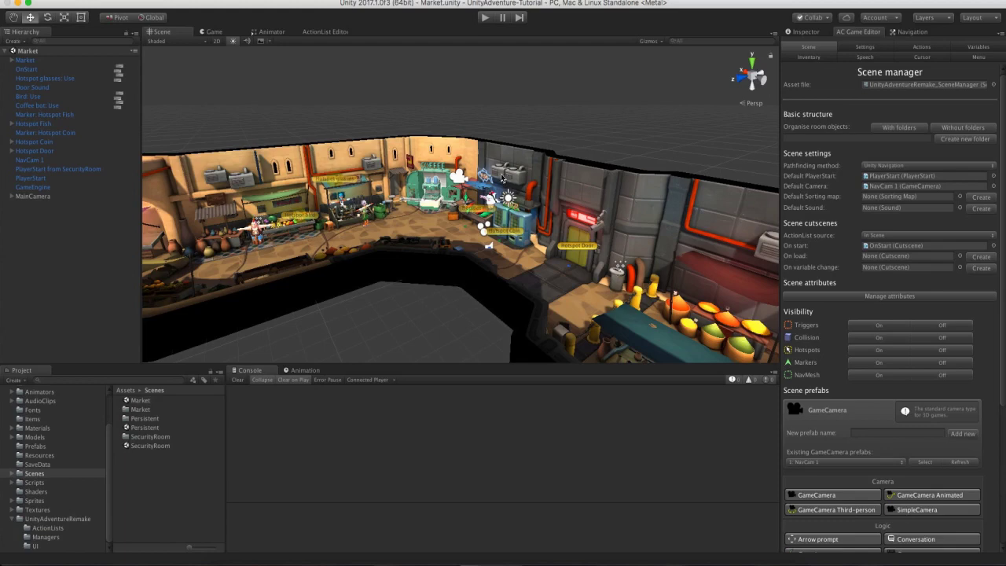
Add a Conversation logic prefab to the Market scene from the Scene manager.
left_click_drag(501, 179, 585, 190, "alt")
scroll(539, 249, "up", 5)
left_click_drag(539, 250, 472, 196, "alt")
scroll(472, 196, "up", 2)
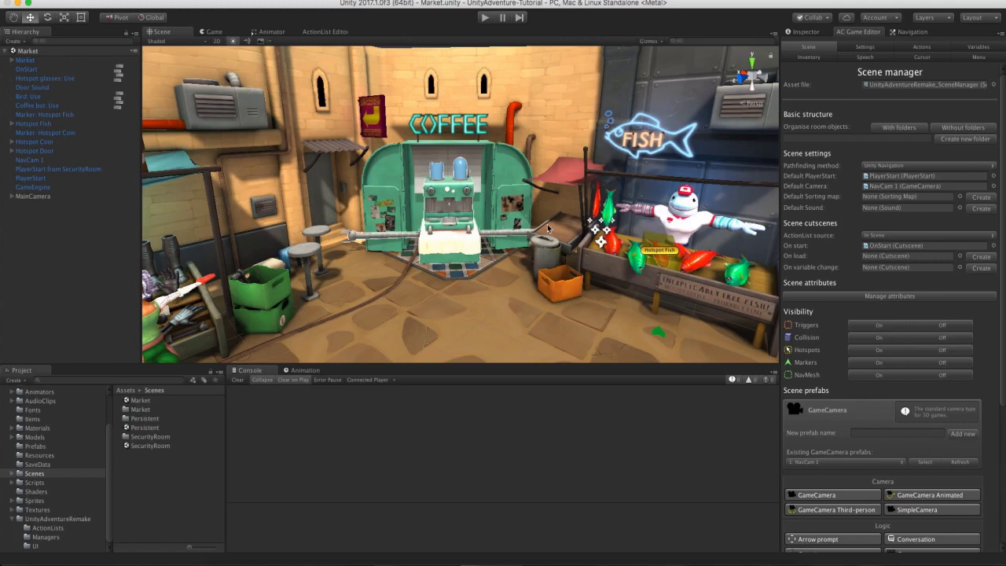
scroll(1004, 393, "down", 5)
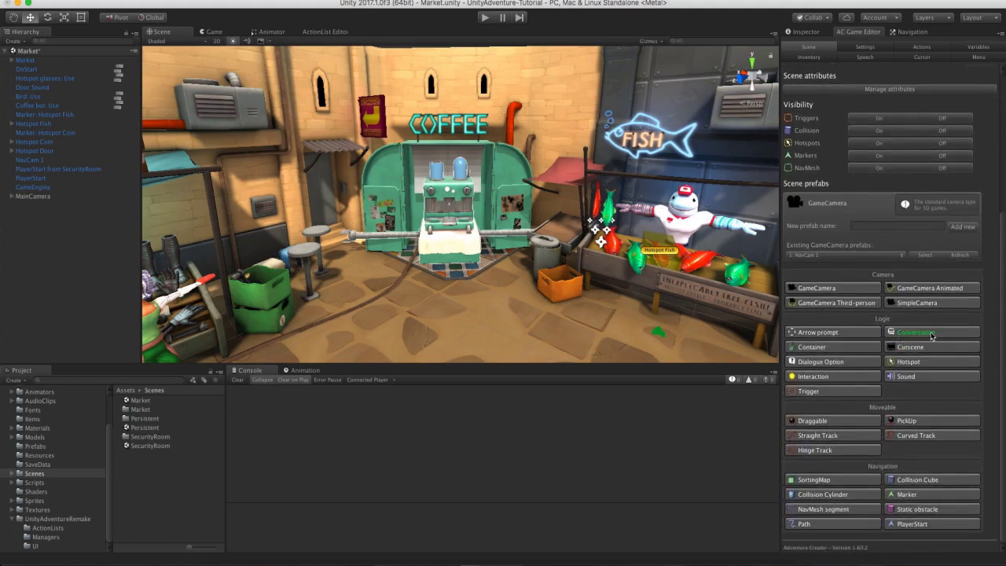
left_click(931, 336)
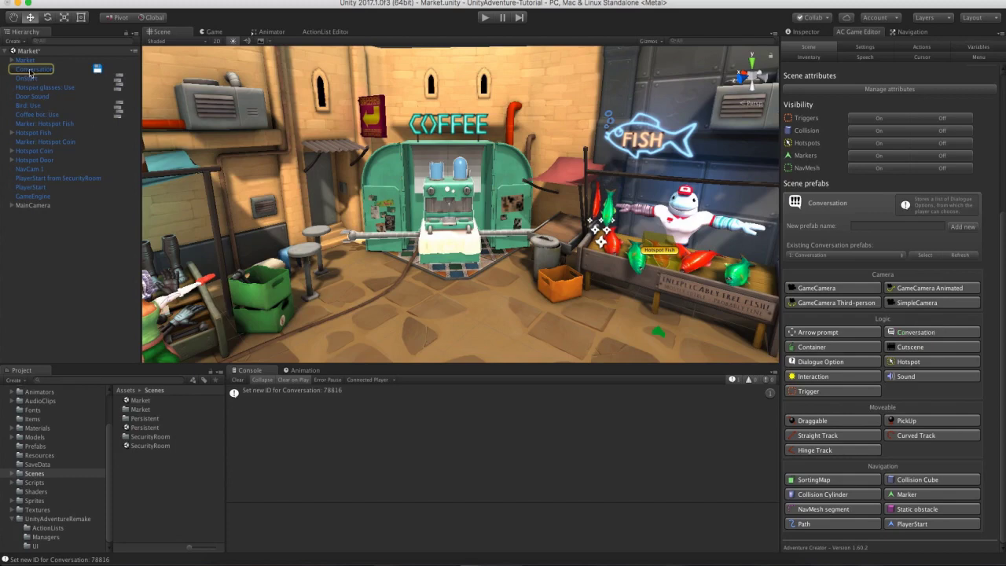
Rename the new Conversation object as "Coffee bot Conversation".
left_click(35, 69)
left_click(35, 69)
type("Coff")
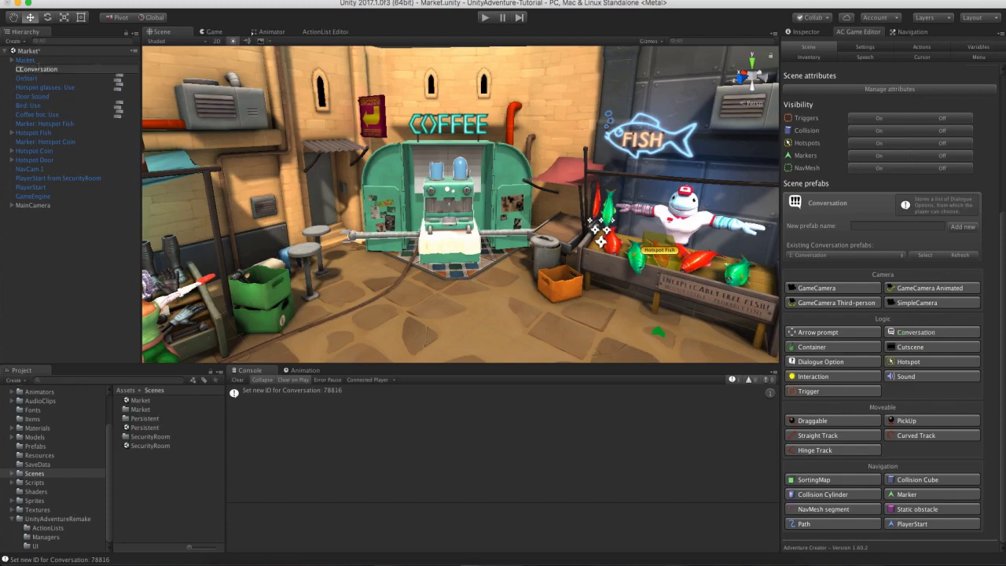
type("ee bot")
key("Return")
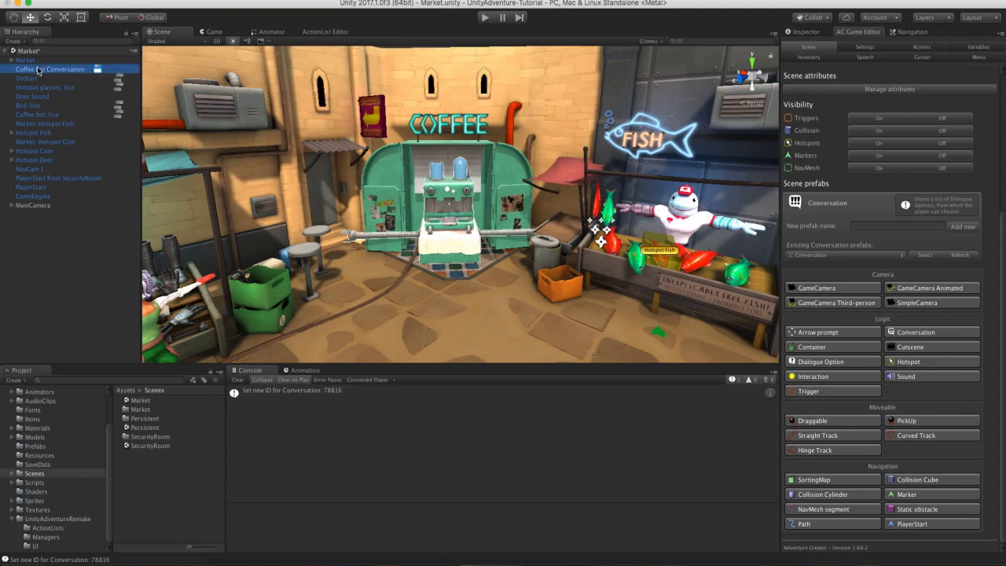
Add two dialogue options to the Coffee bot Conversation, labelled "Can I get a coffee?" and "Goodbye.".
left_click(795, 32)
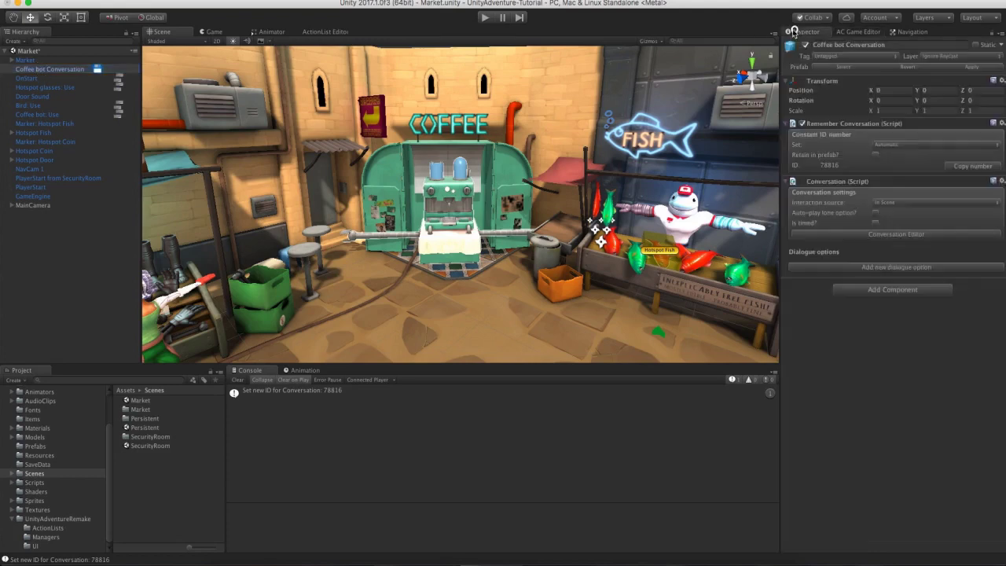
left_click(881, 270)
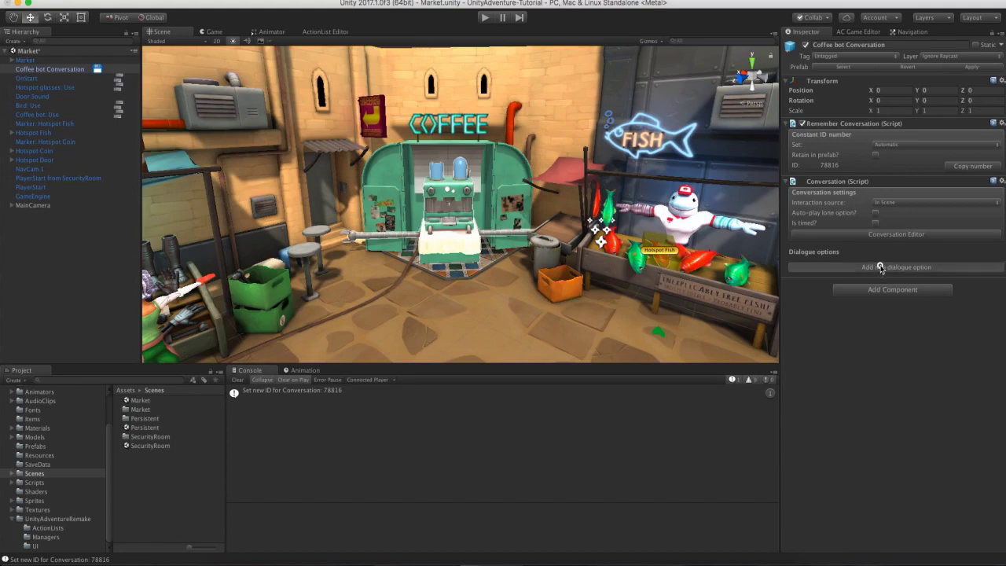
left_click(887, 279)
left_click(887, 265)
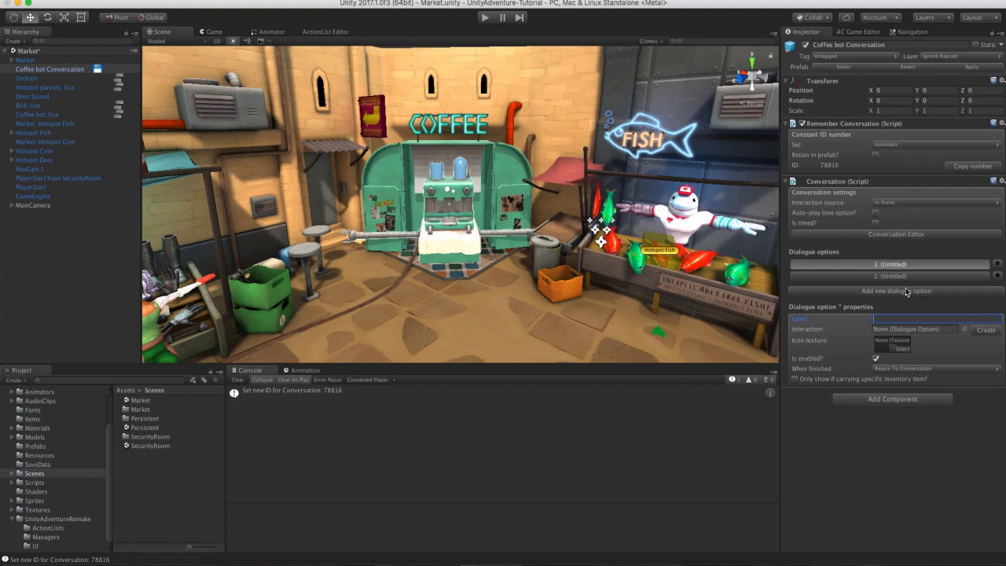
type("Can I get a coffee?")
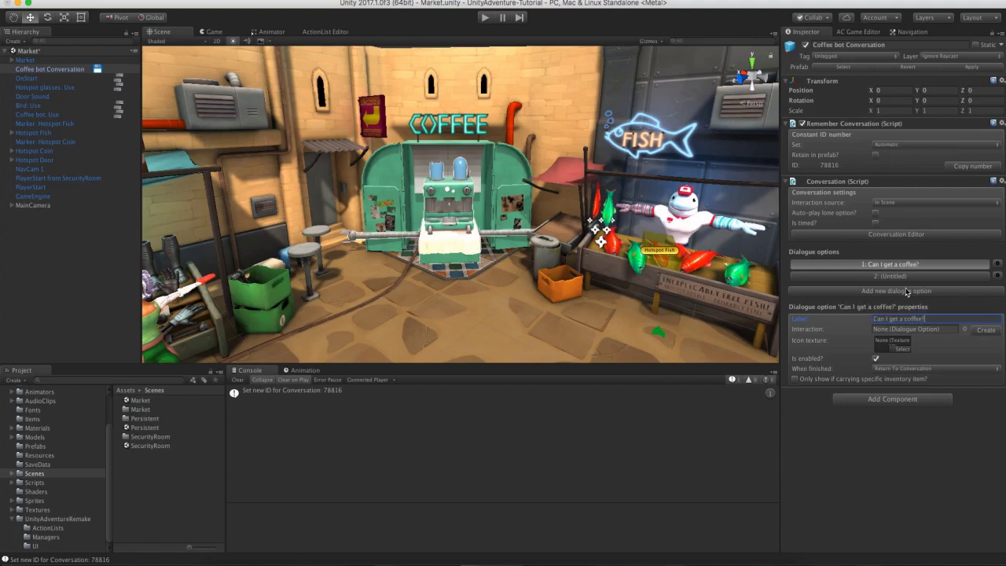
left_click(923, 276)
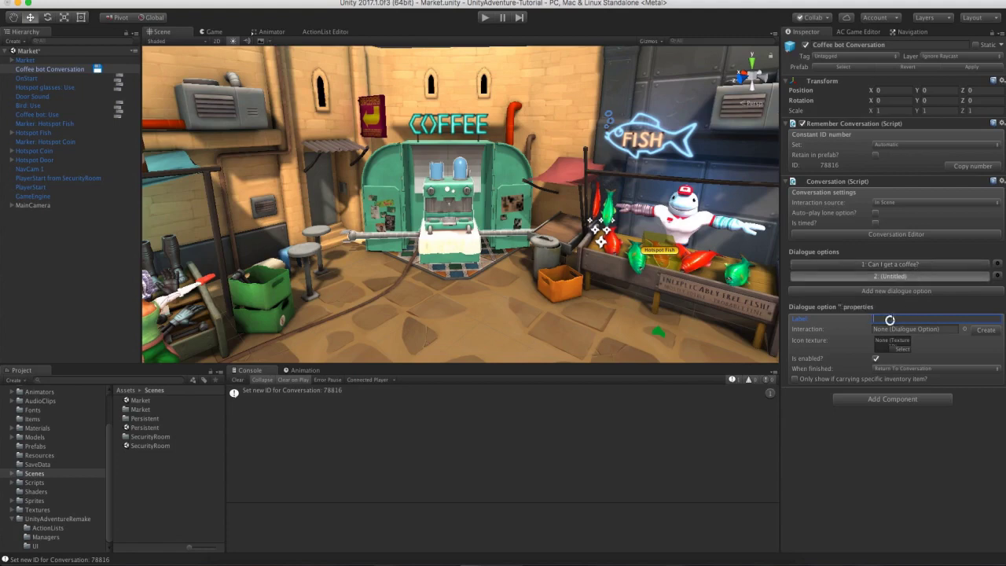
type("Goodbye.")
left_click(897, 428)
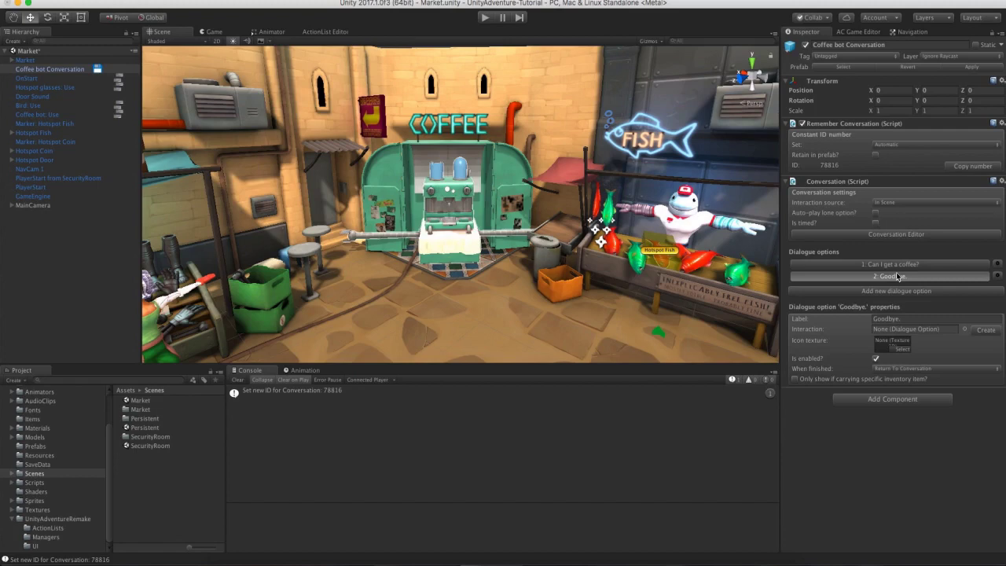
Add a Dialogue: Start conversation action to the "Coffee bot: Use" ActionList.
left_click(41, 115)
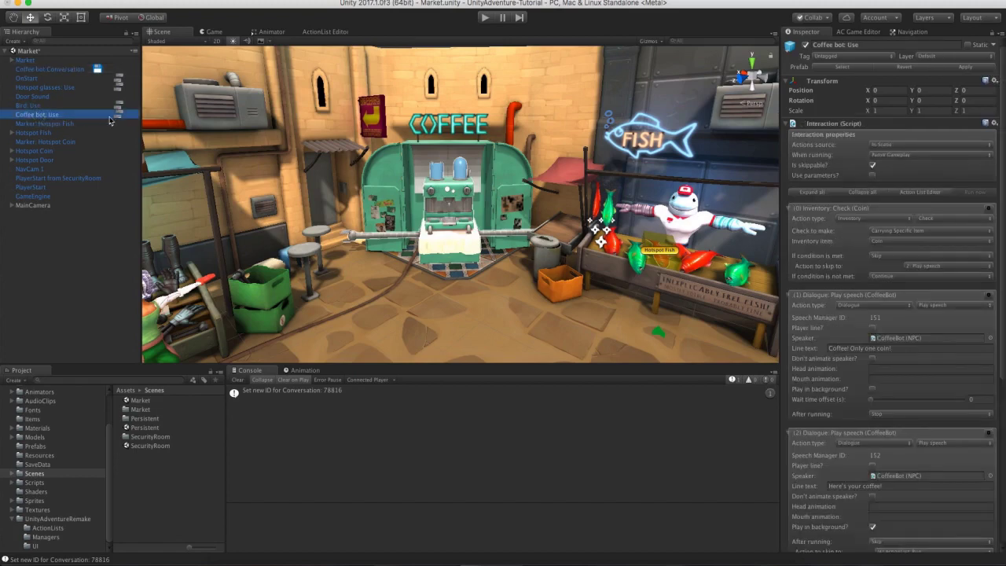
left_click(118, 115)
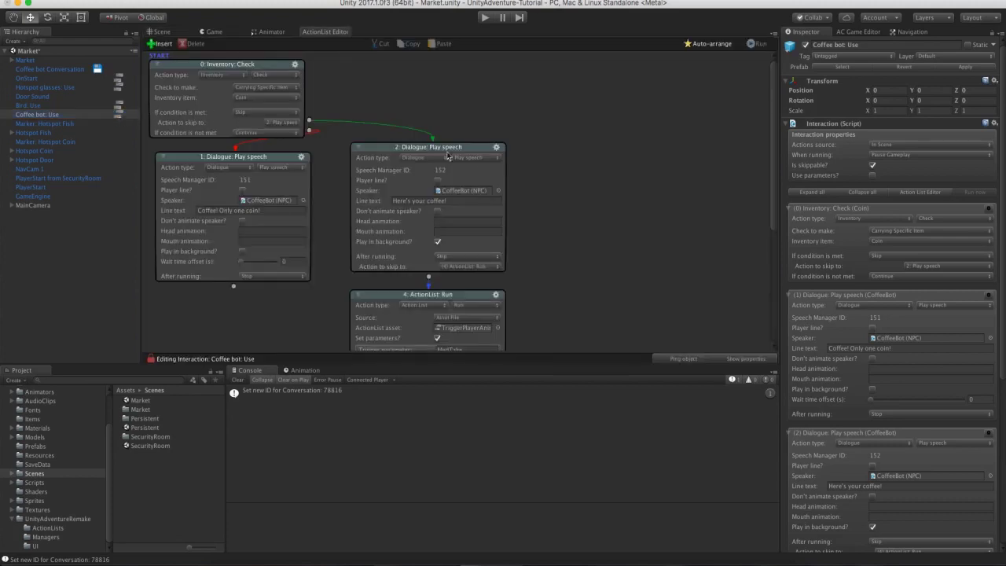
right_click(559, 129)
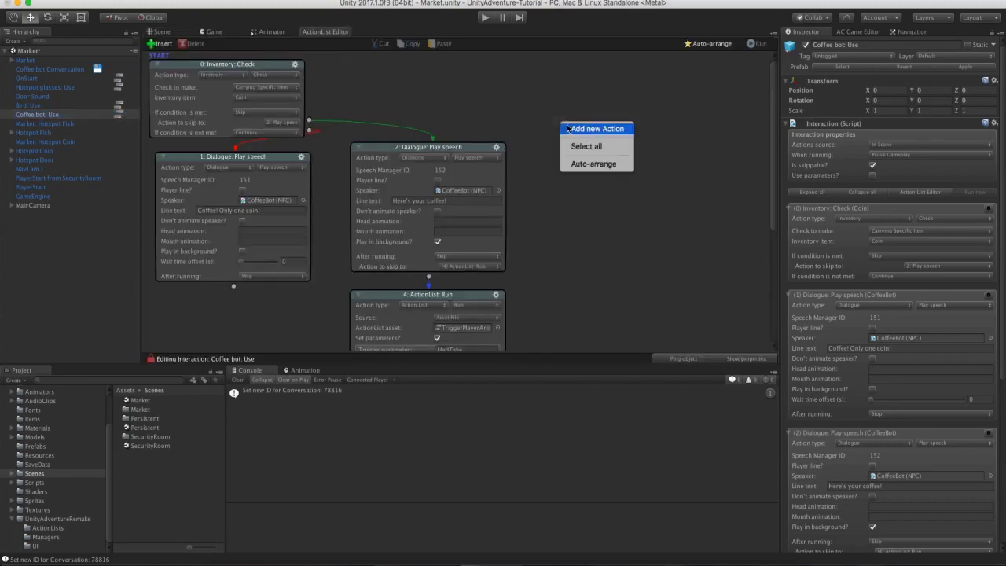
left_click(564, 127)
left_click(591, 142)
left_click(594, 133)
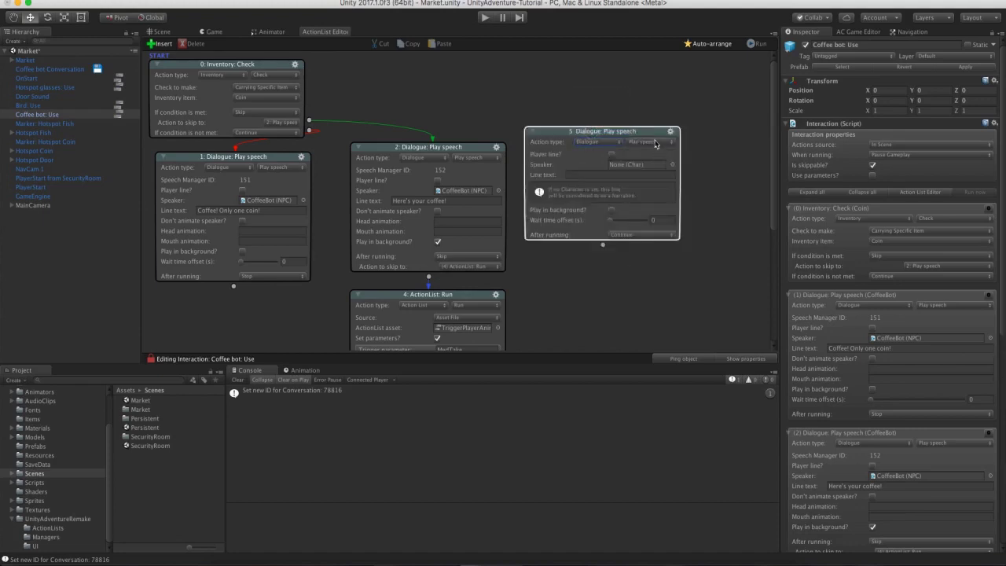
left_click(657, 142)
left_click(660, 162)
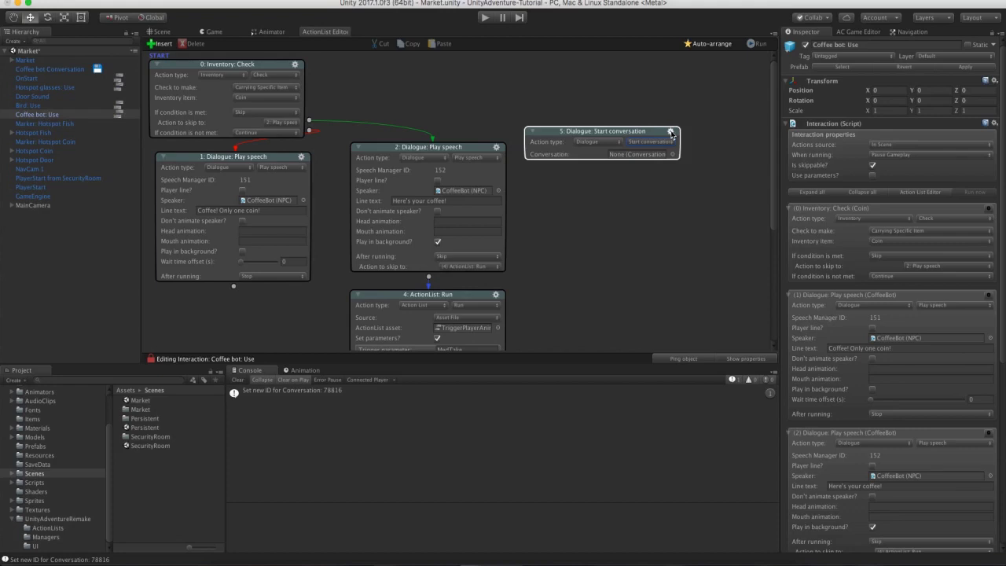
Move the Start conversation action to the beginning of the ActionList and auto-arrange the nodes.
left_click(670, 132)
left_click(683, 193)
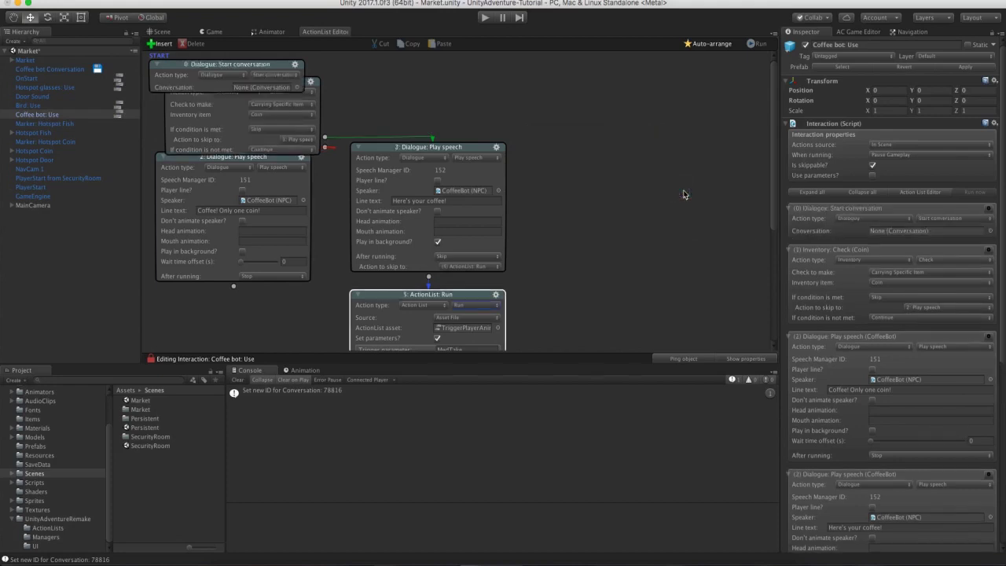
left_click(718, 45)
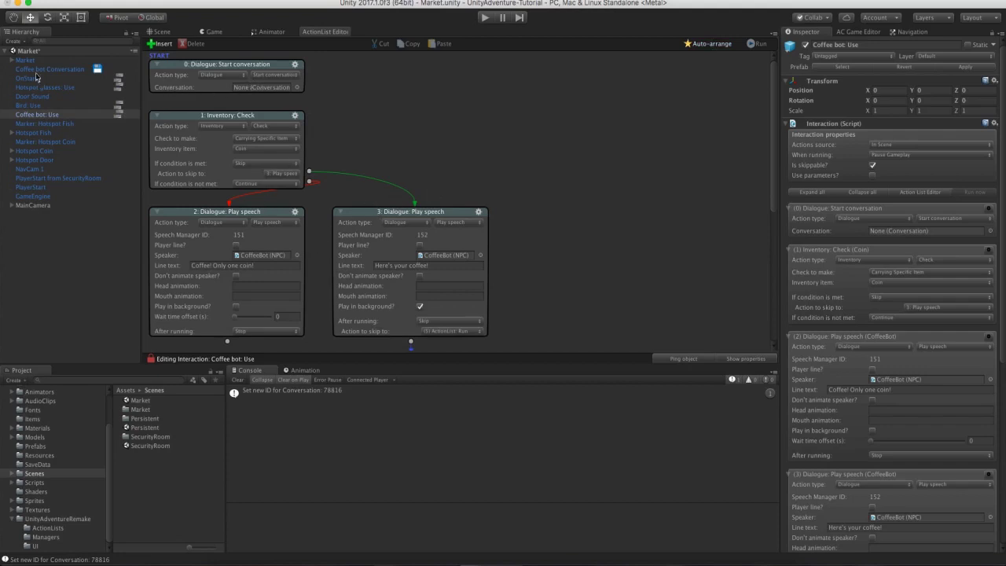
Assign Coffee bot Conversation to the Start conversation action, enable Override options, and auto-arrange the nodes.
left_click_drag(36, 70, 262, 87)
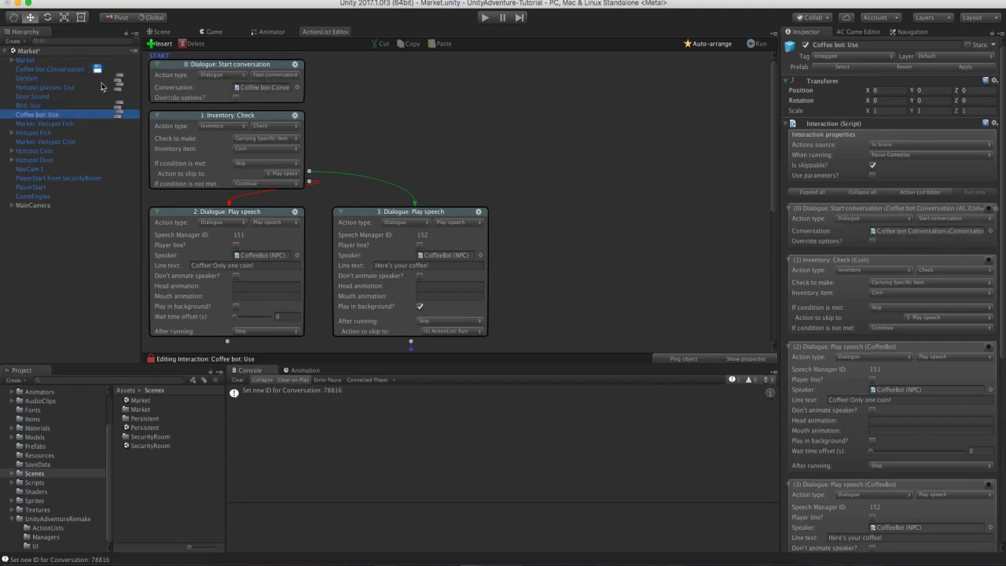
left_click(236, 98)
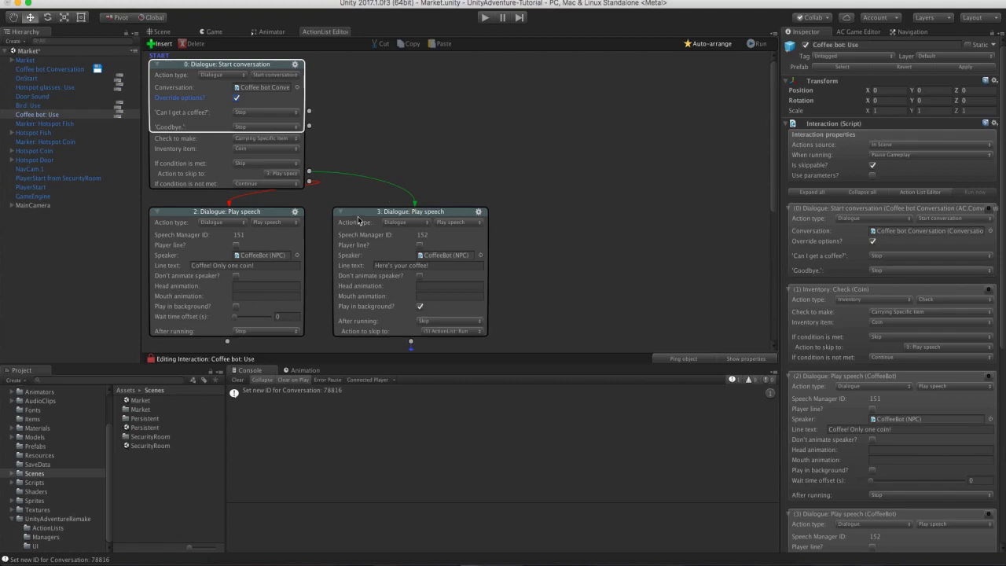
left_click(702, 44)
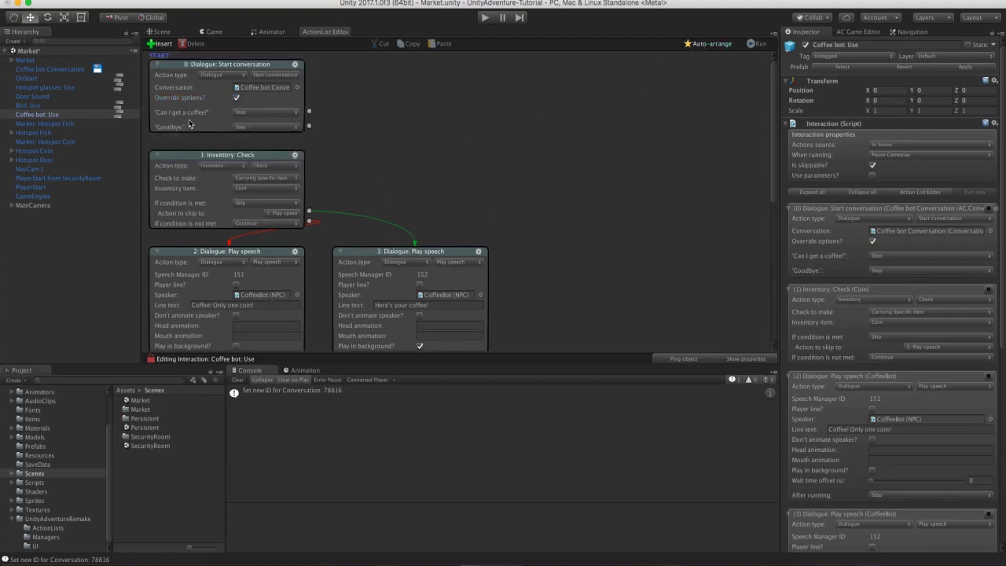
Connect the "Can I get a coffee?" output of the Start conversation action to the Inventory: Check action.
left_click(337, 251)
scroll(338, 252, "down", 3)
scroll(258, 215, "up", 3)
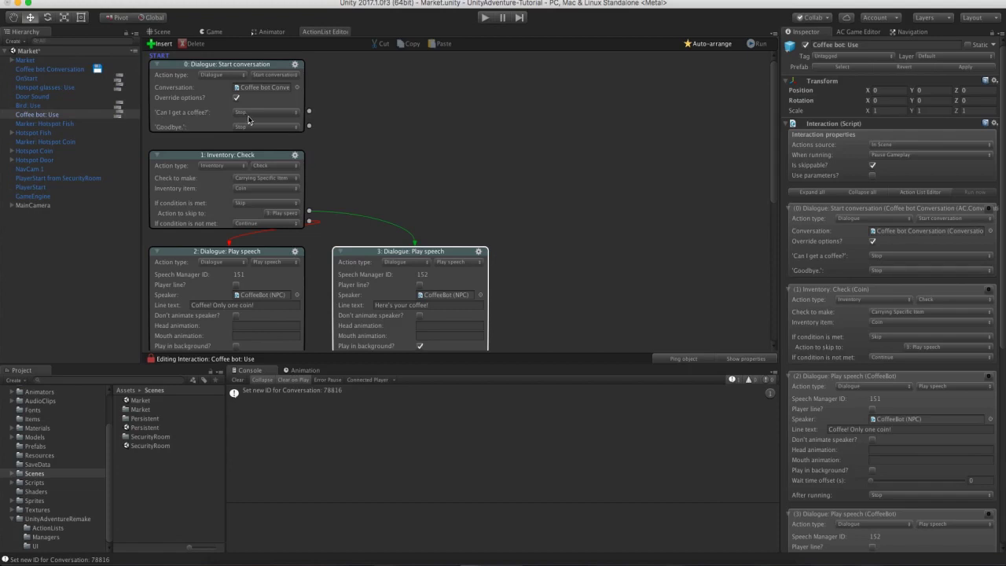
left_click(309, 112)
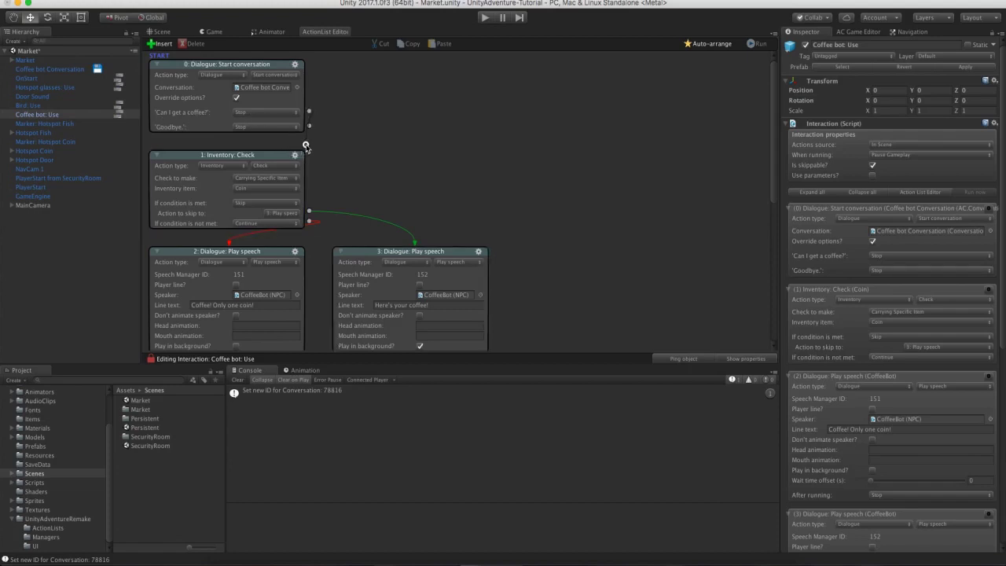
left_click(234, 157)
left_click(234, 157)
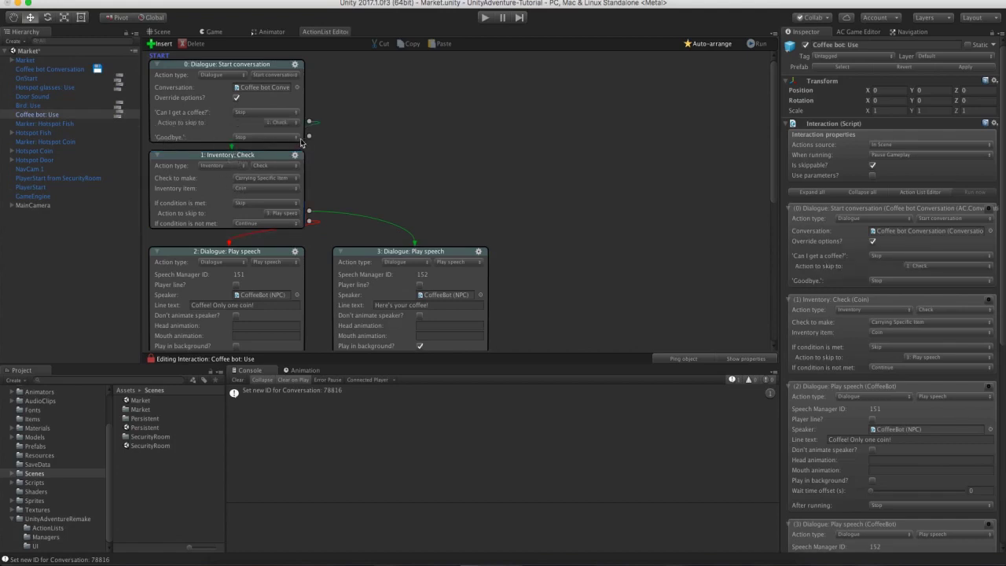
Connect the "Goodbye." output to a new Dialogue: Play speech action with the player line "Goodbye." and auto-arrange the nodes.
left_click_drag(309, 136, 407, 142)
left_click(406, 158)
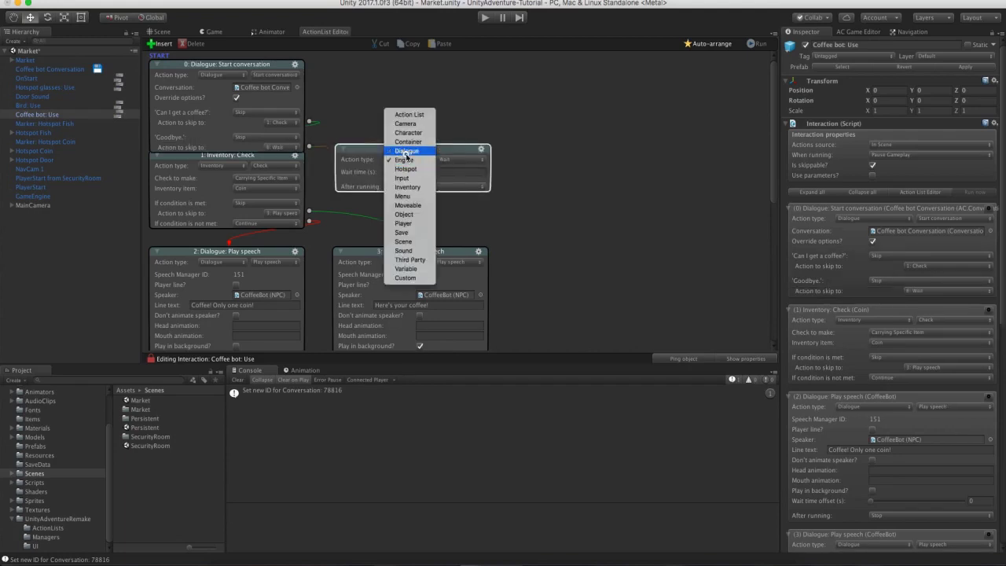
left_click(406, 150)
left_click_drag(423, 148, 442, 87)
left_click(440, 111)
left_click(420, 120)
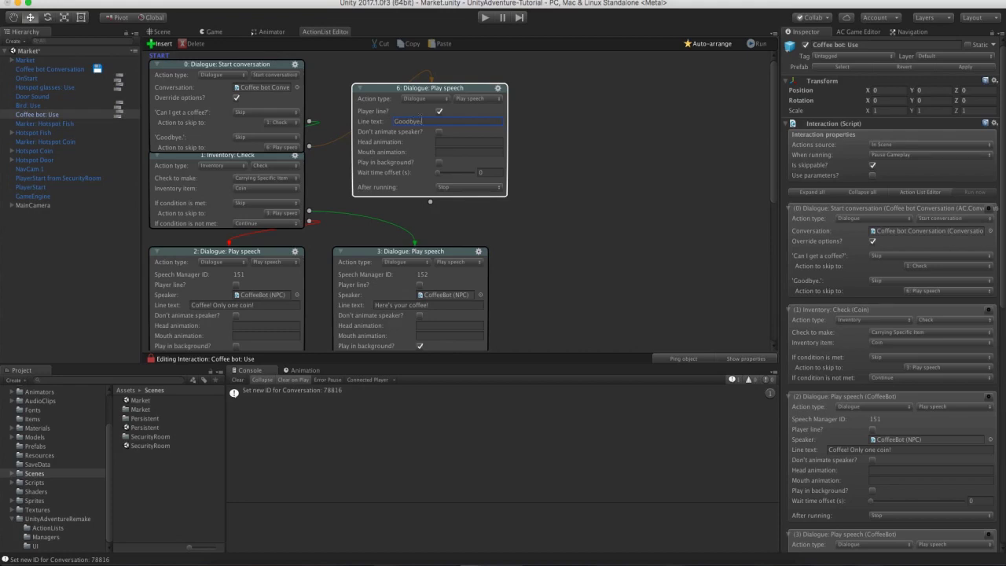
left_click(711, 43)
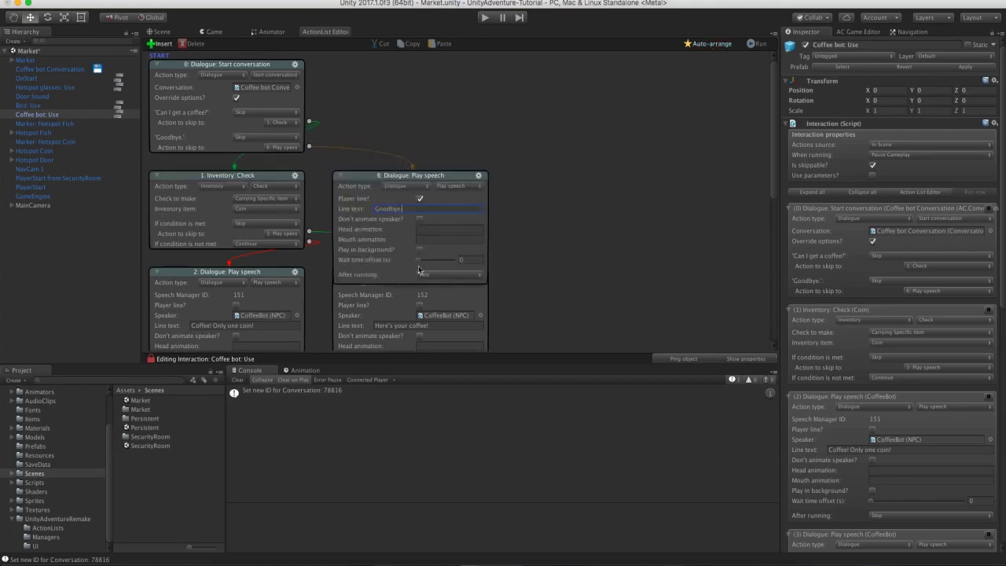
Move the "Here's your coffee!" speech node below the "Goodbye." speech node so they no longer overlap.
left_click_drag(356, 299, 358, 329)
left_click(508, 141)
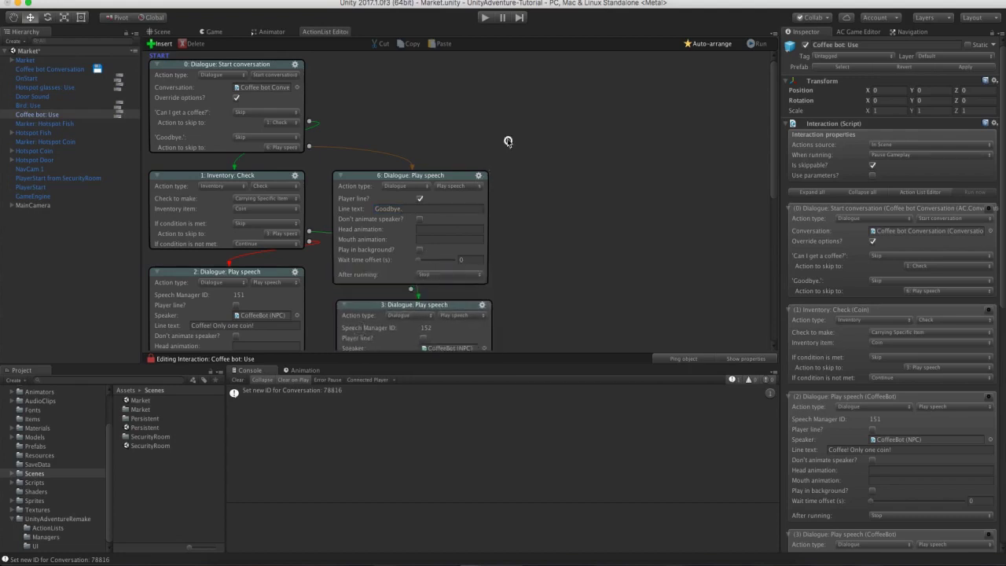
Playtest the coffee bot conversation in the Market scene, choosing "Goodbye." and "Can I get a coffee?" in turn, and stop the game.
left_click(160, 32)
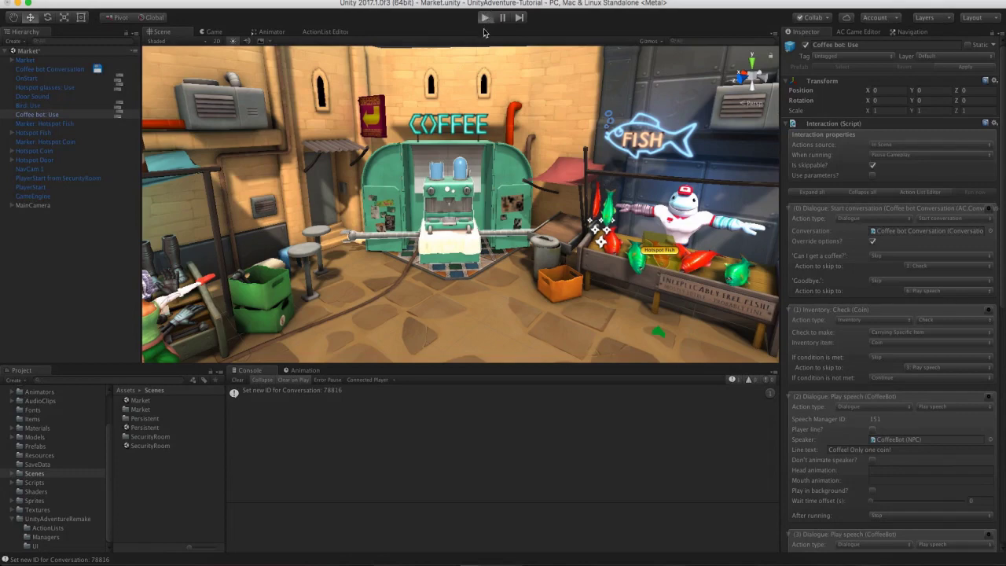
left_click(485, 18)
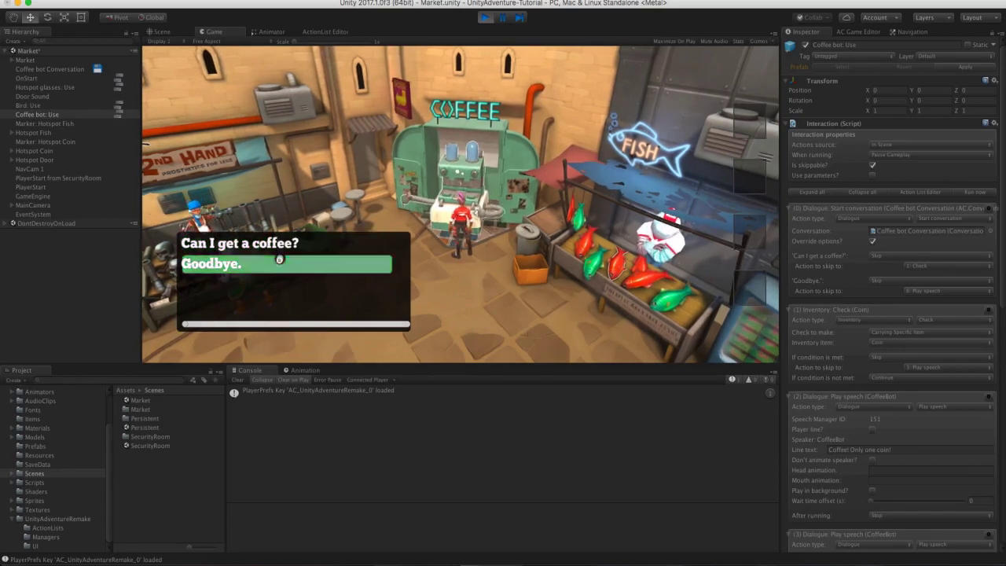
left_click(279, 262)
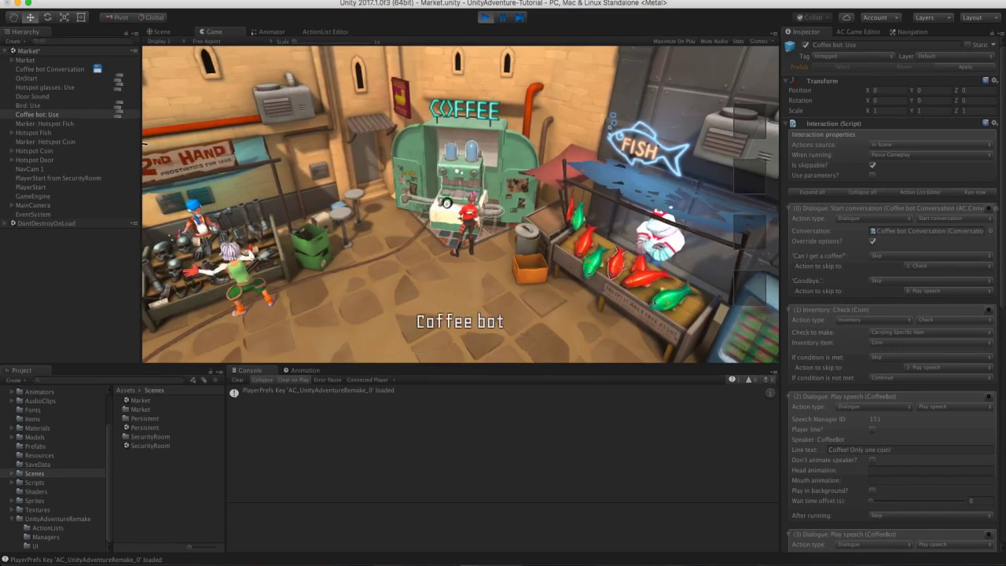
left_click(392, 218)
left_click(279, 243)
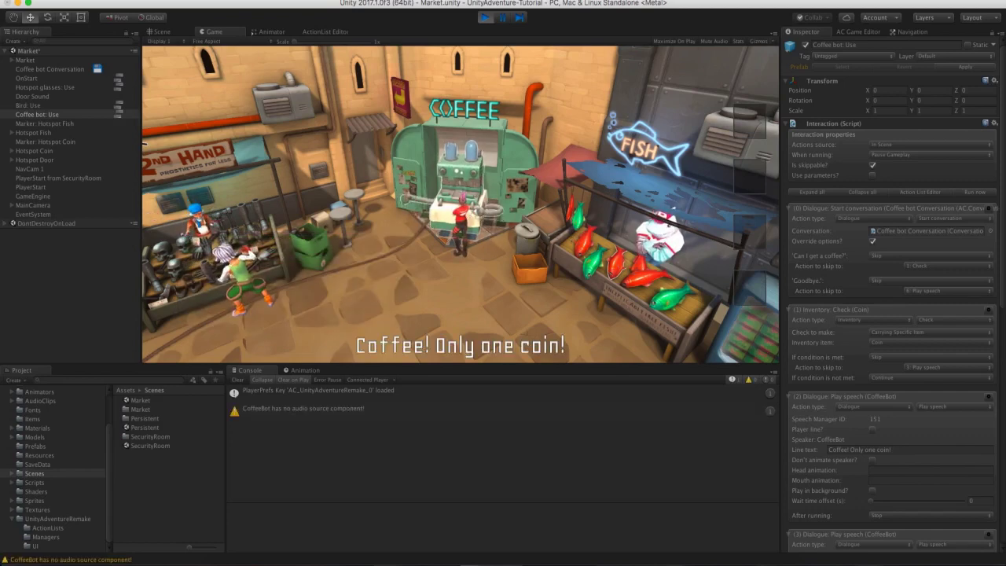
left_click(430, 308)
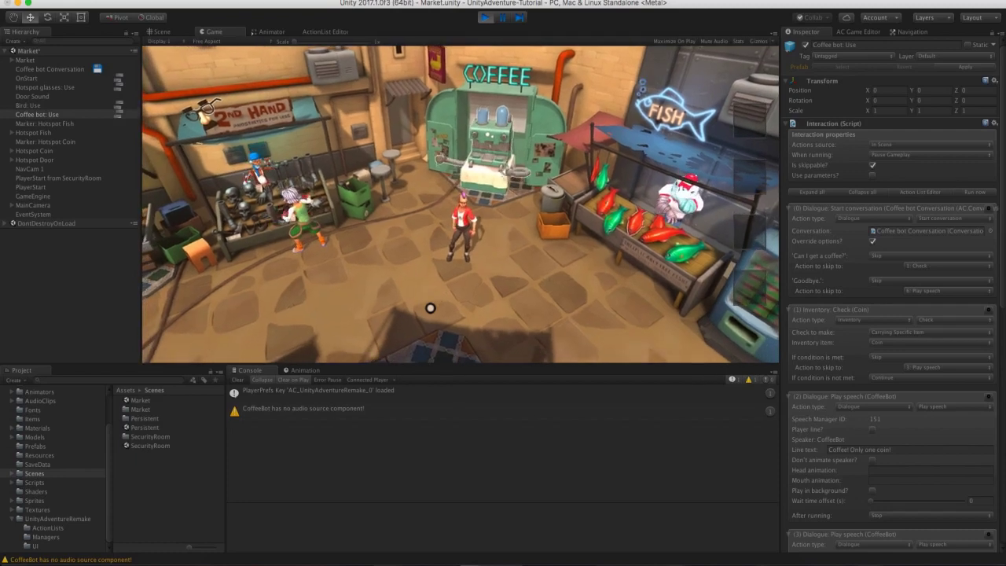
left_click(483, 18)
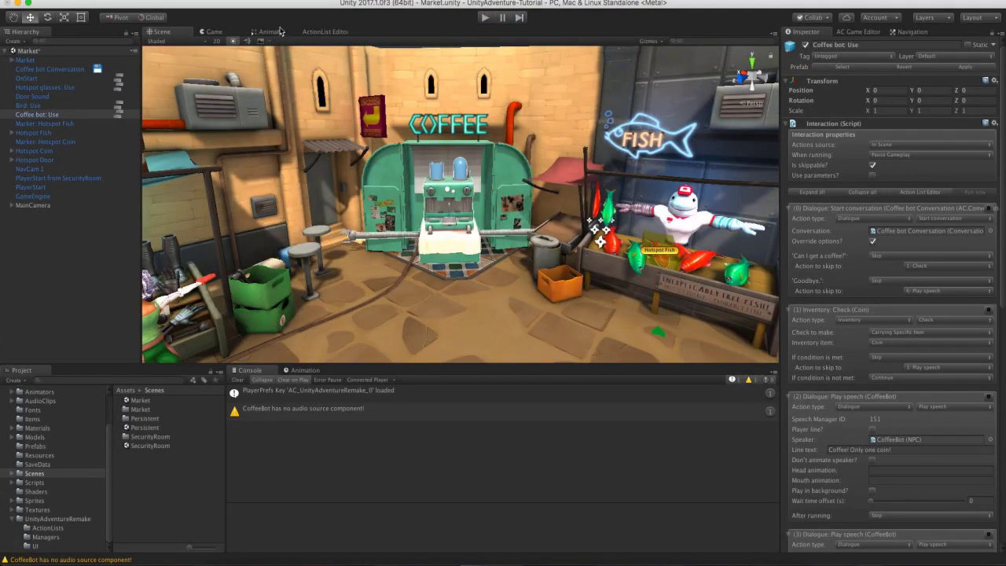
Add a Dialogue: Play speech action to the coffee bot's ActionList with the player line "Can I get a coffee?".
left_click(322, 31)
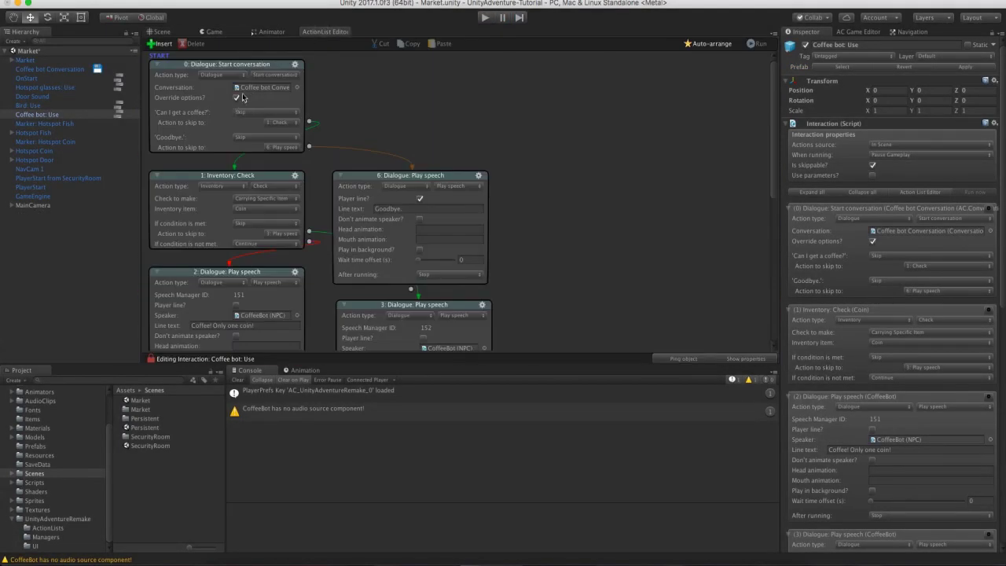
right_click(381, 87)
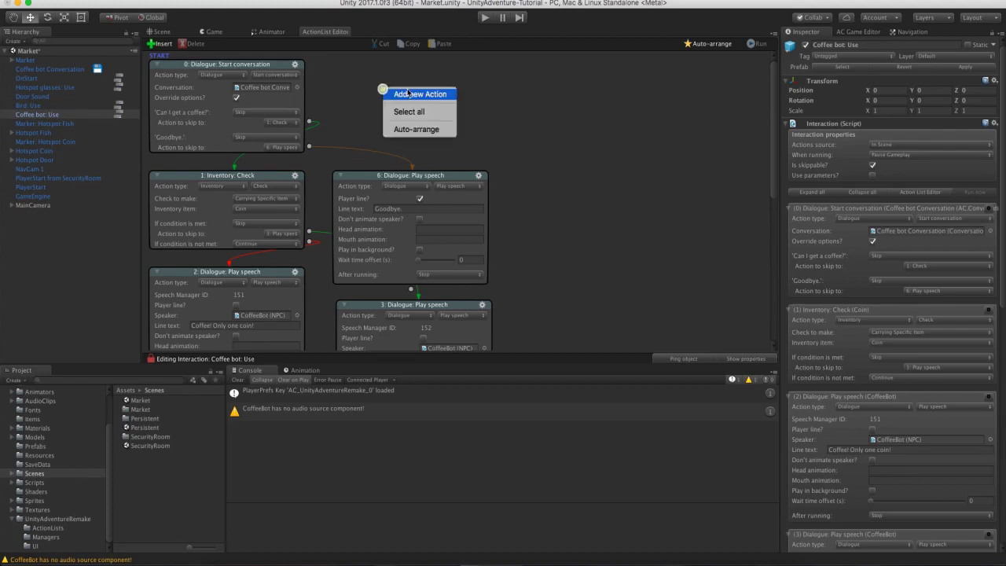
left_click(406, 92)
left_click_drag(444, 102, 579, 92)
left_click(579, 92)
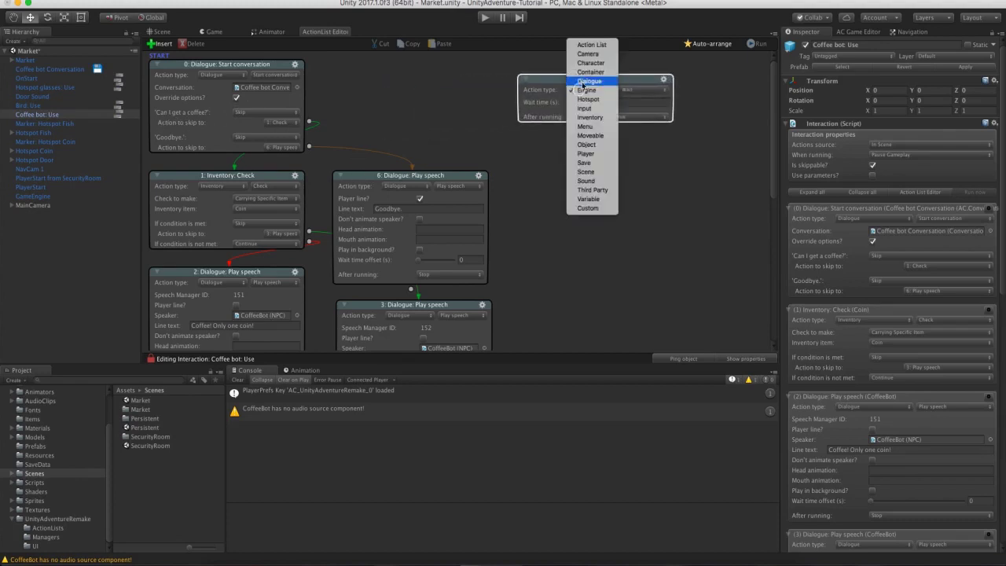
left_click(591, 78)
left_click(604, 103)
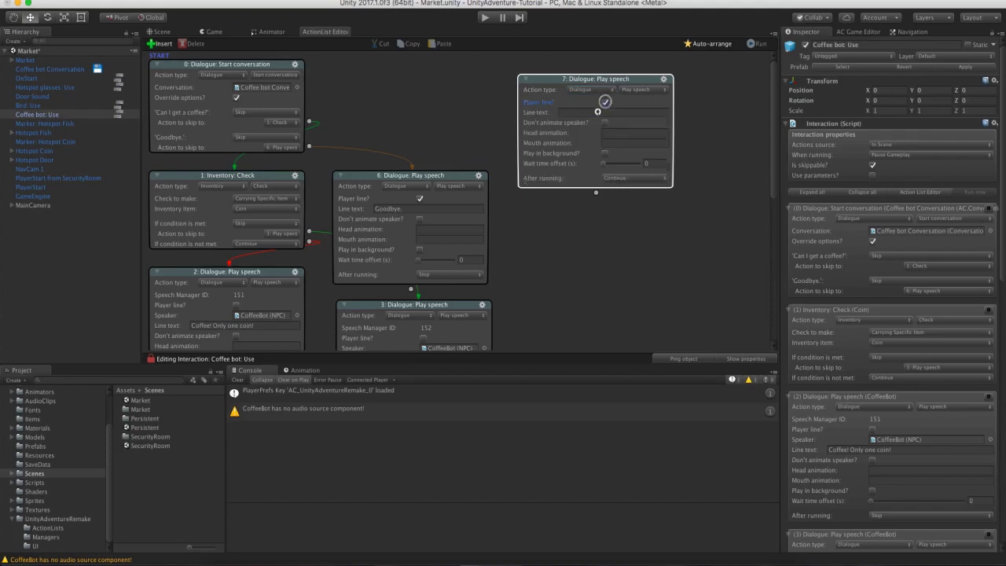
left_click(595, 112)
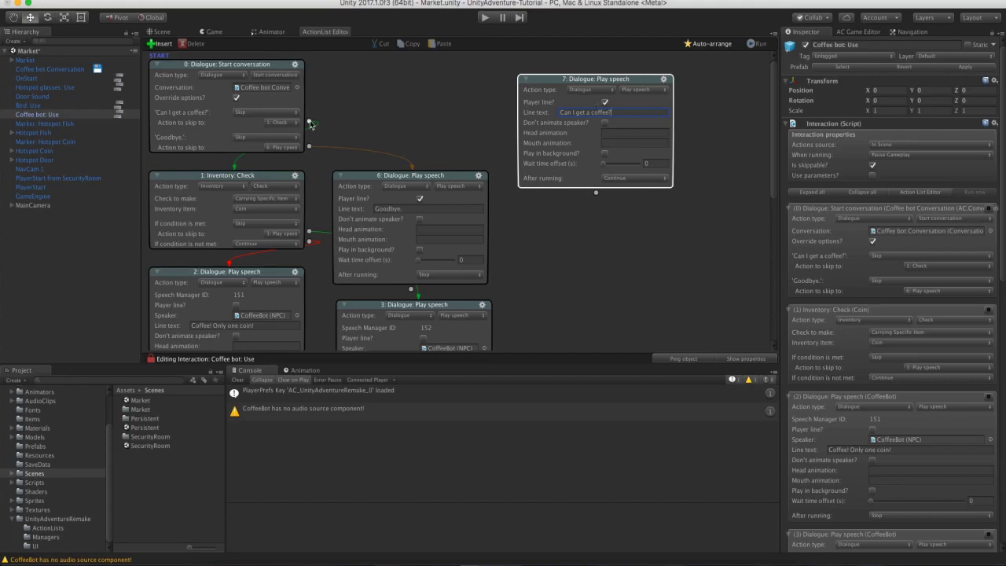
Route the "Can I get a coffee?" option through the new player speech action and on to Inventory: Check.
left_click_drag(311, 124, 558, 113)
left_click_drag(595, 192, 316, 179)
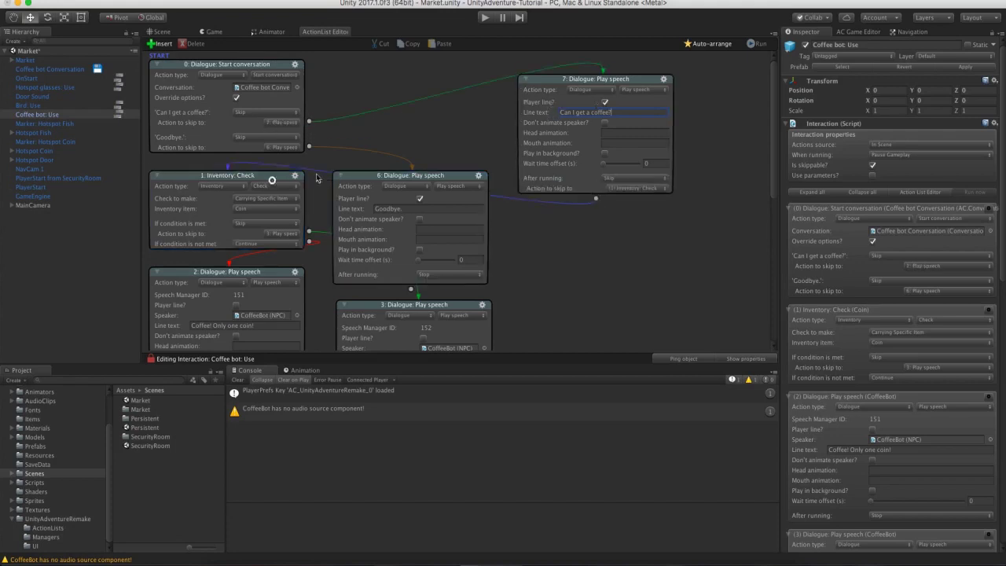
Playtest the "Can I get a coffee?" option, stop the game, and open the CoffeeBot warning in the console.
left_click(482, 18)
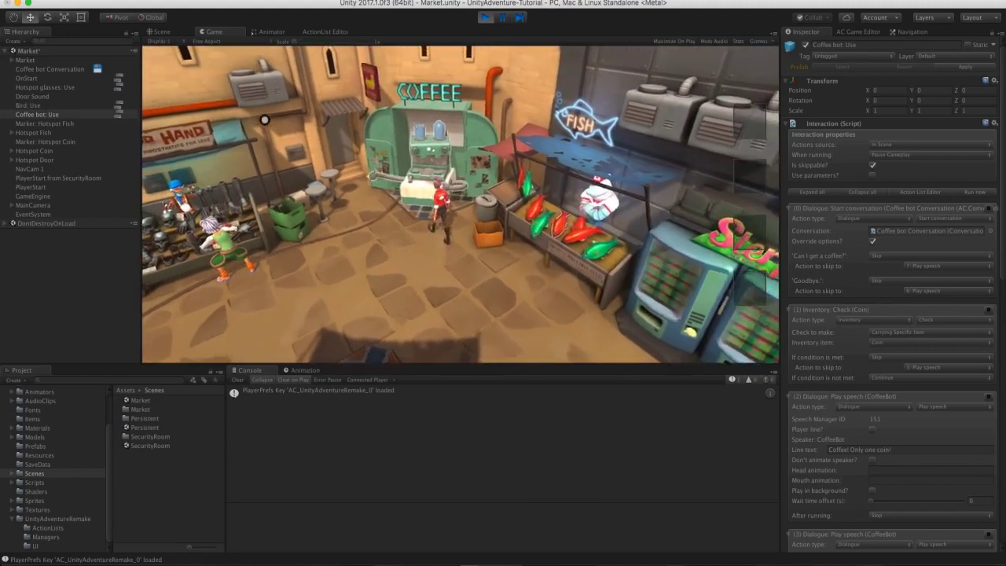
left_click(369, 242)
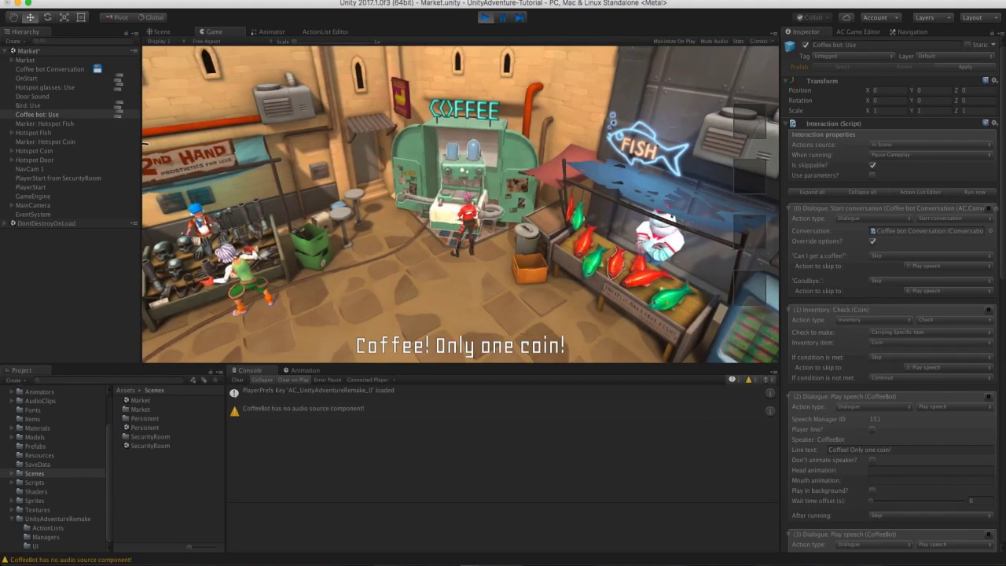
left_click(484, 18)
left_click(159, 31)
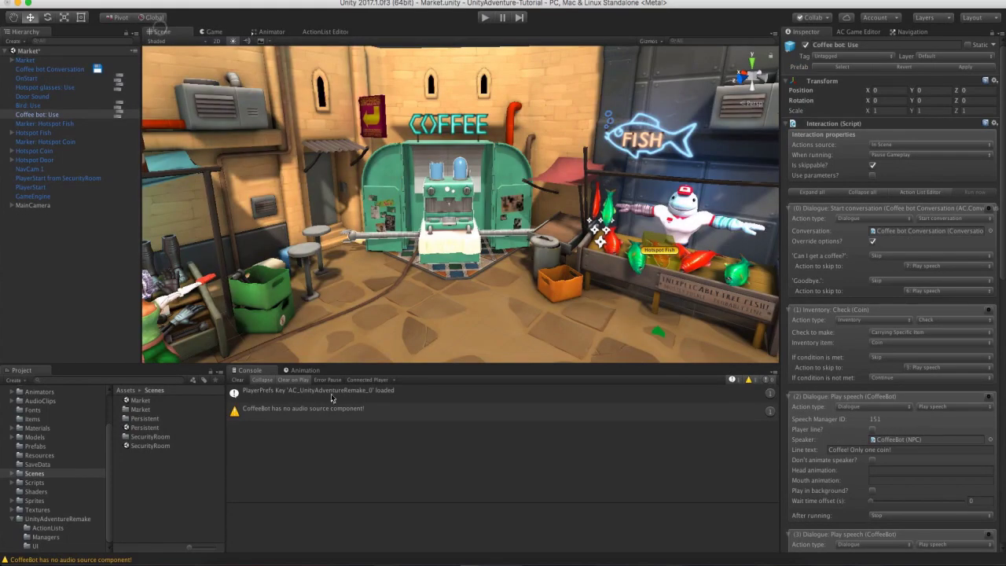
left_click(318, 409)
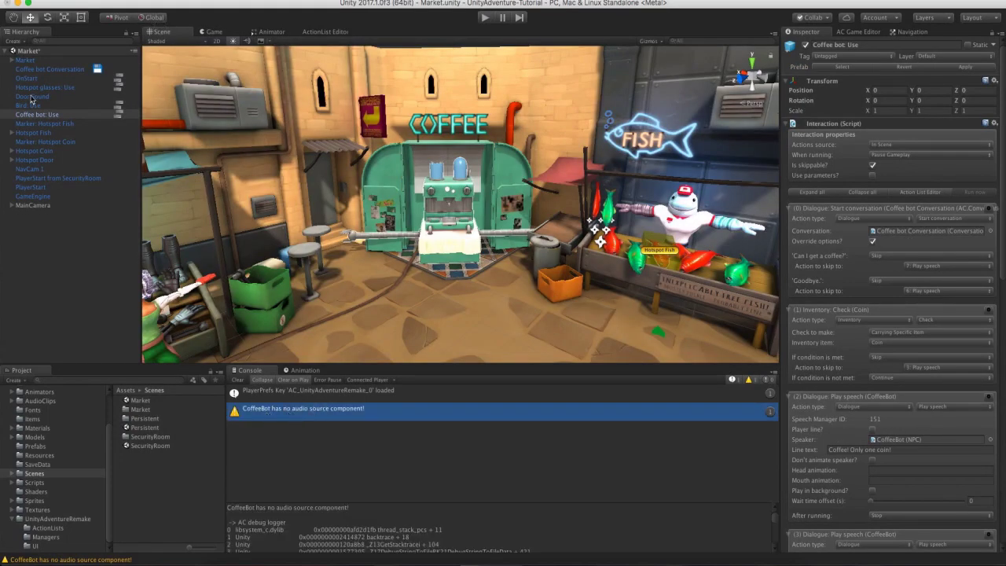
Add an Audio Source component to the CoffeeBot object inside the Market group.
left_click(12, 61)
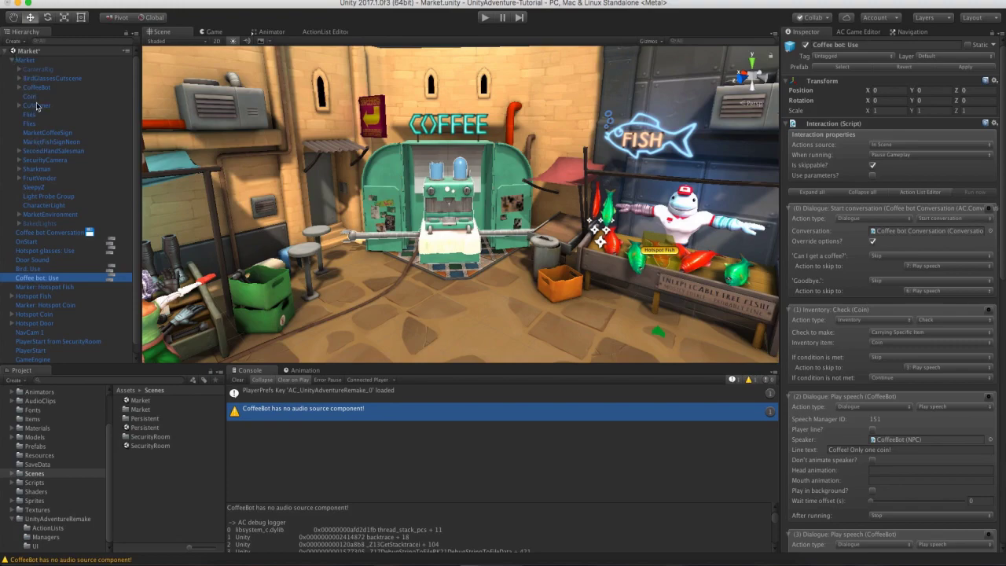
left_click(36, 88)
scroll(847, 260, "down", 15)
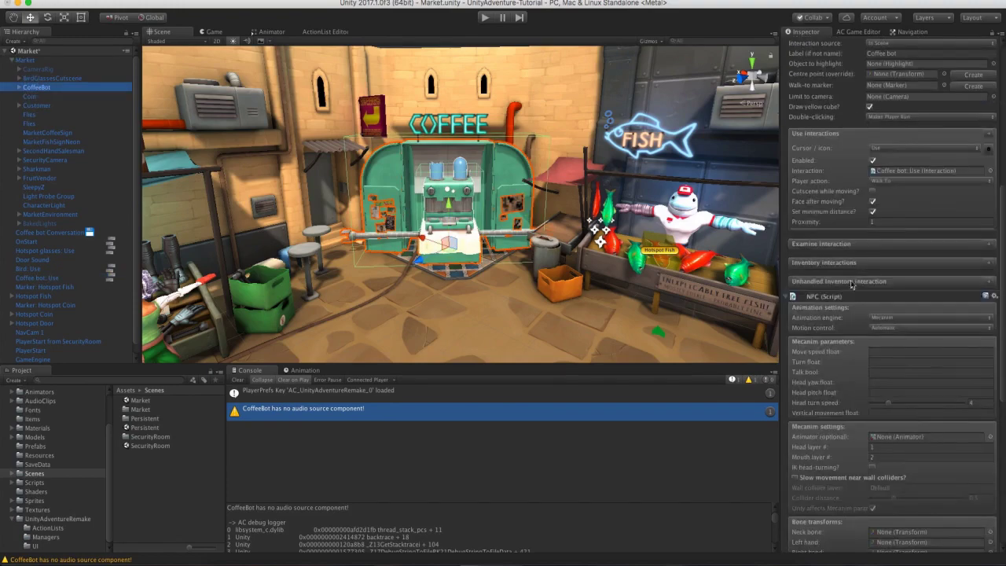
left_click(880, 537)
type("aud")
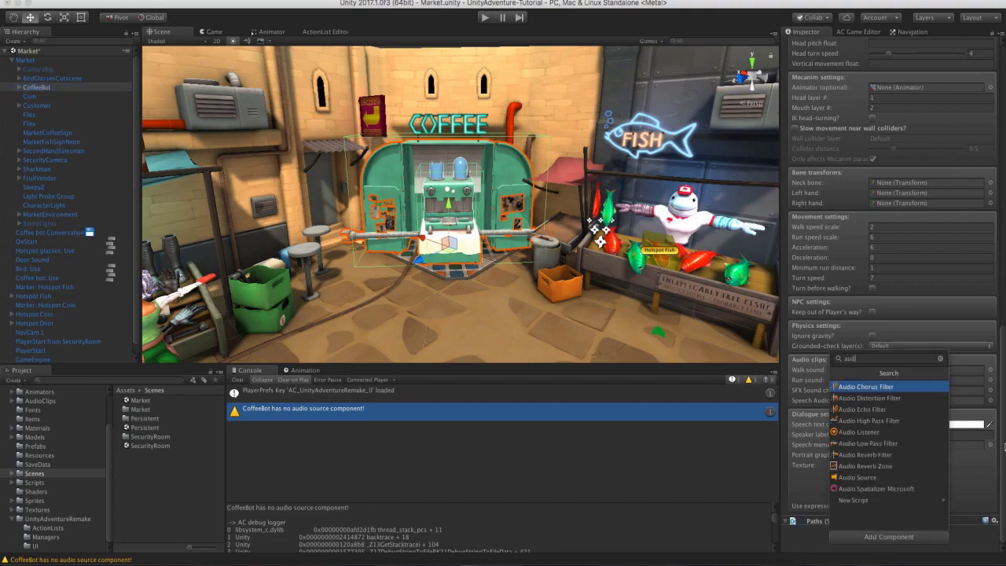
type("io")
key("Down")
key("Down")
key("Down")
key("Down")
key("Down")
key("Down")
key("Down")
key("Down")
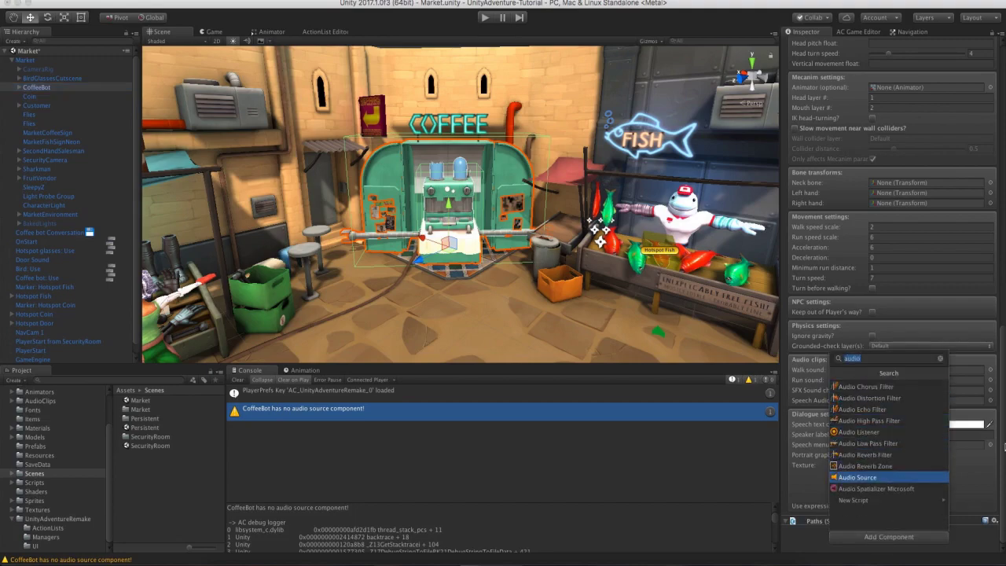
key("Return")
scroll(948, 348, "up", 15)
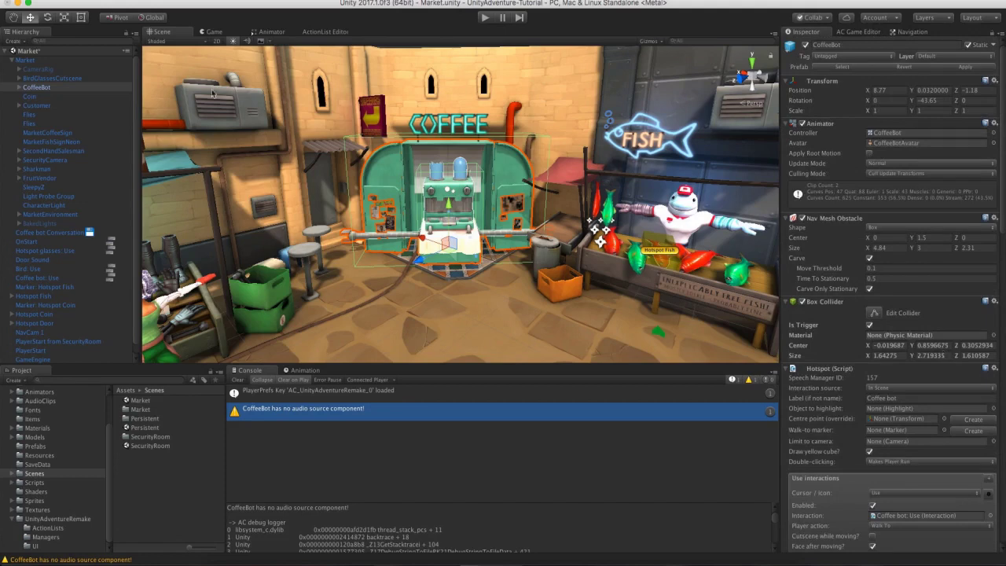
left_click(10, 60)
Locate the Conversation menu's linked ConversationUI canvas prefab, place it in the Market scene, and preview it in the Game view.
left_click(864, 32)
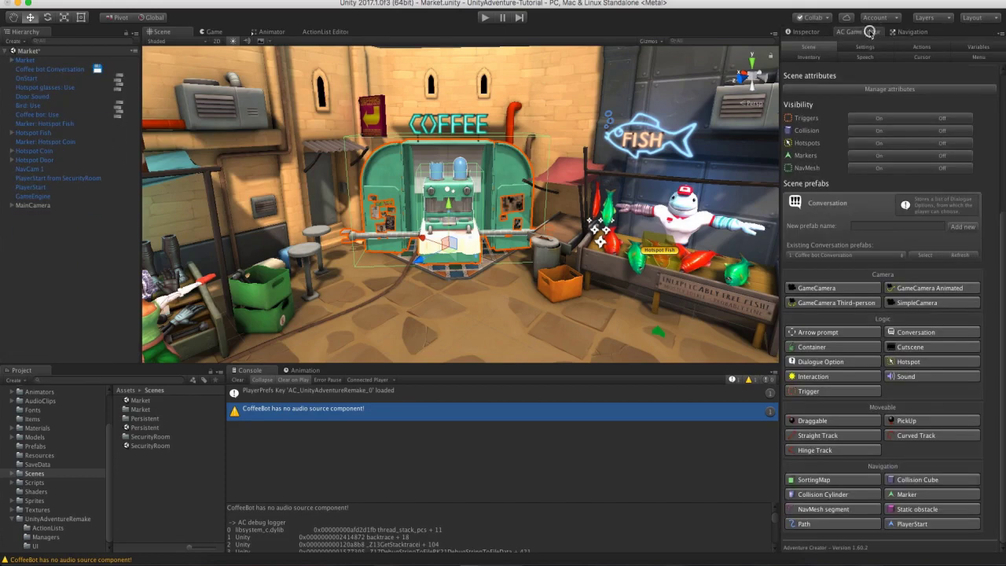
left_click(977, 57)
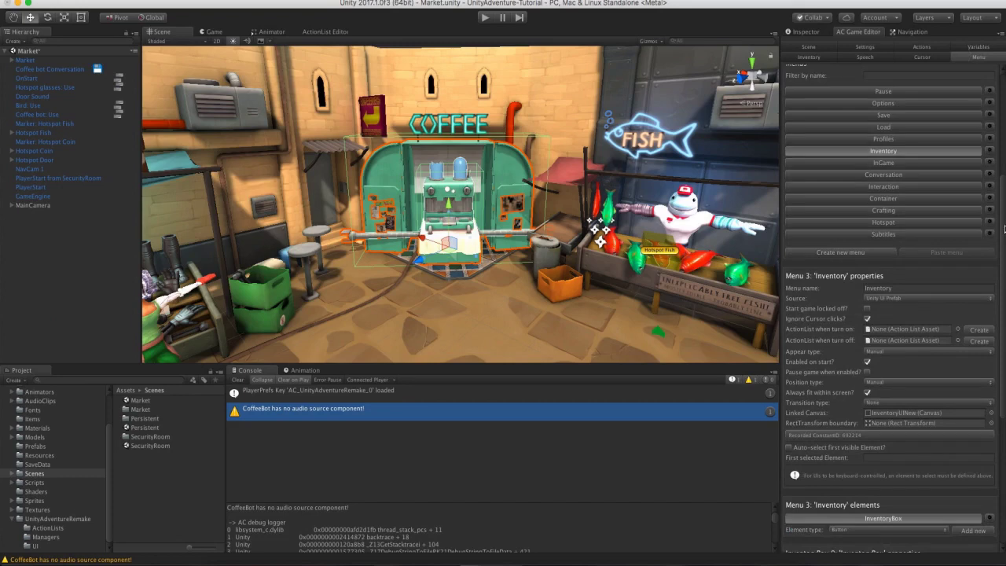
left_click_drag(1001, 226, 1000, 200)
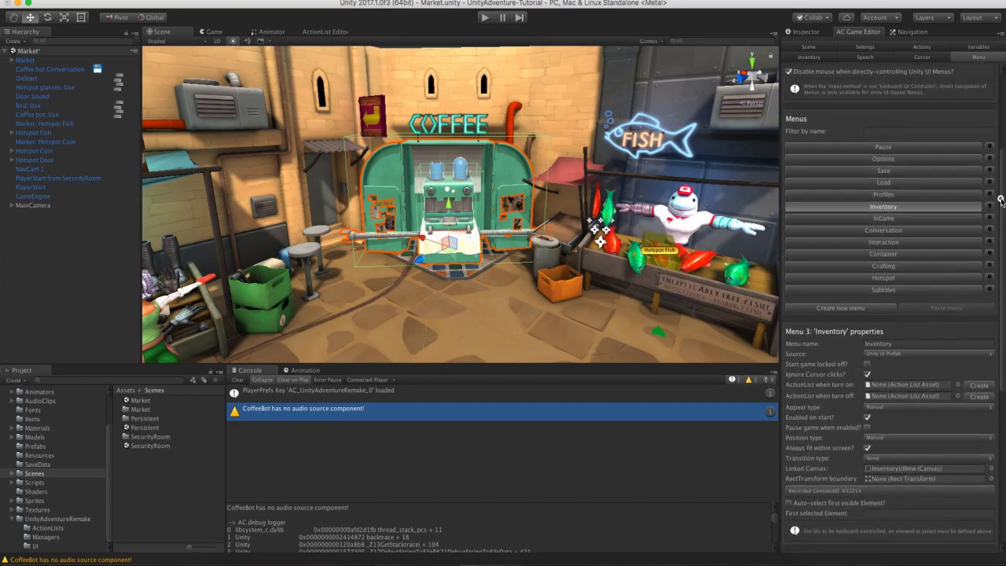
left_click(903, 230)
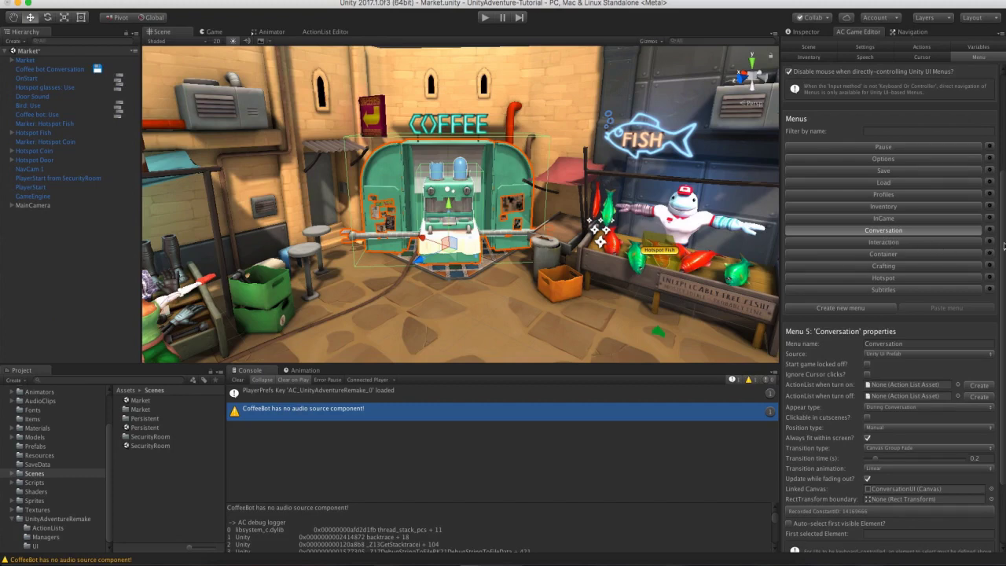
left_click_drag(1003, 246, 1002, 292)
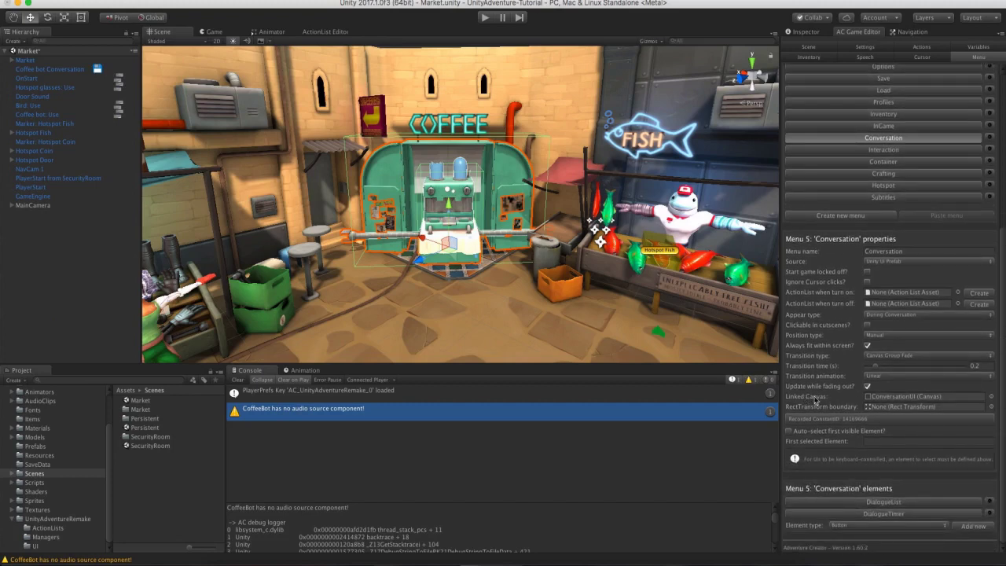
left_click(907, 396)
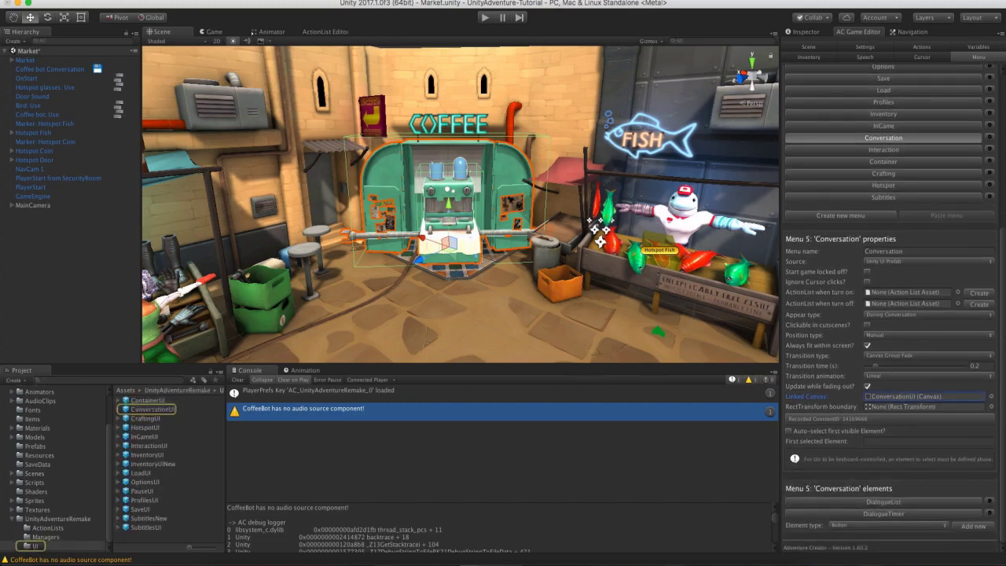
left_click_drag(138, 414, 74, 324)
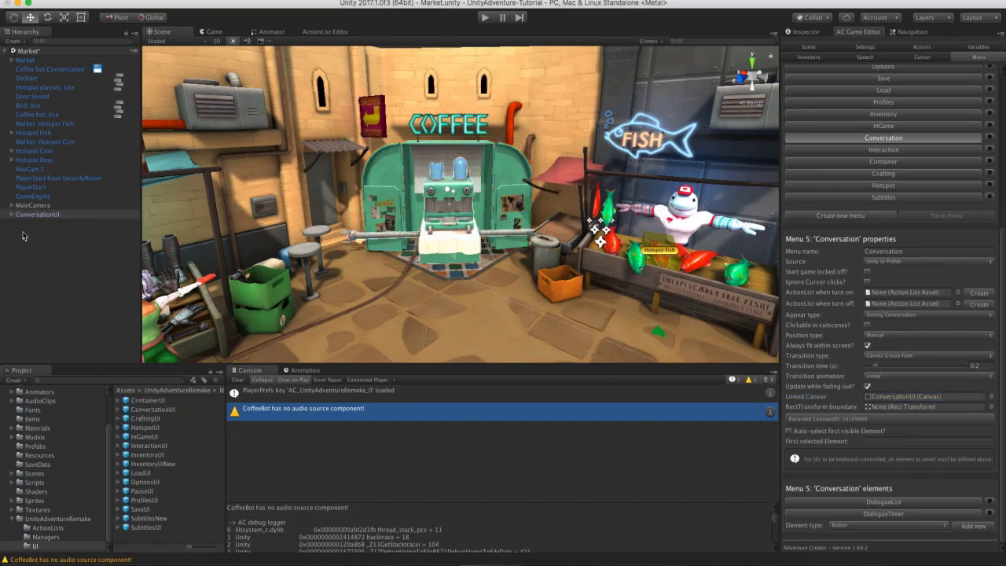
left_click(207, 33)
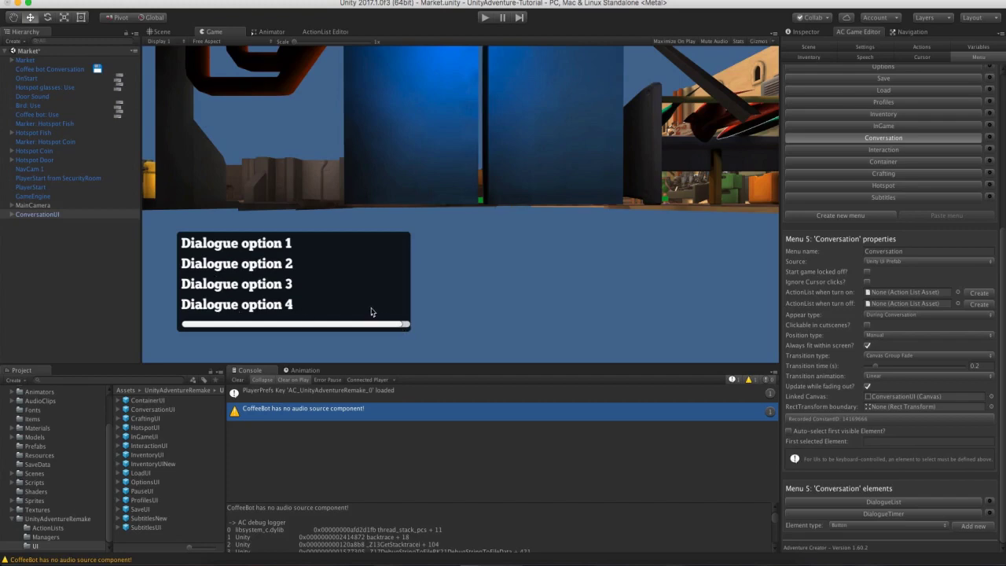
Delete the sldrTimer object from the ConversationUI instance, accepting the break of the prefab instance.
left_click(11, 214)
right_click(34, 241)
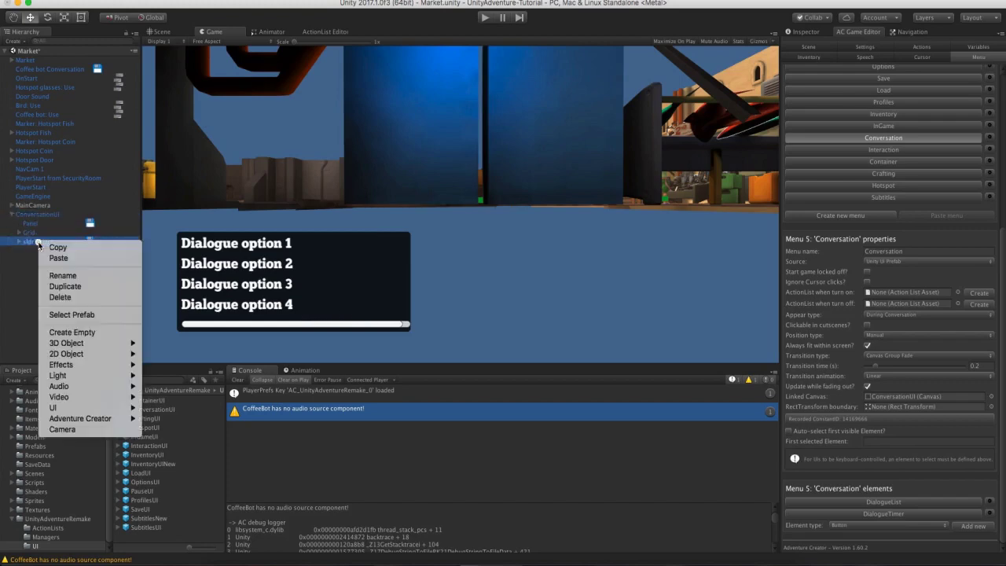
left_click(49, 296)
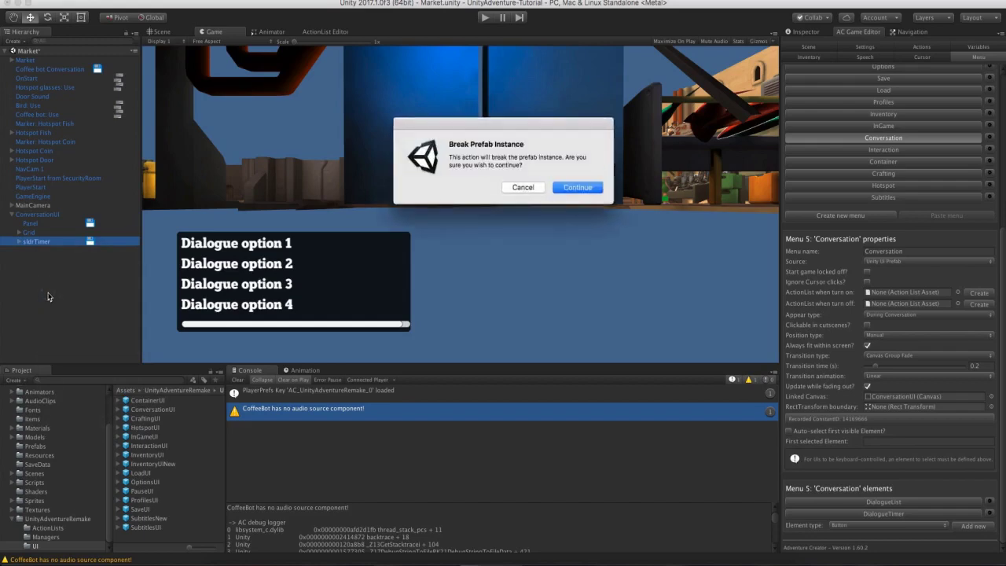
left_click(576, 188)
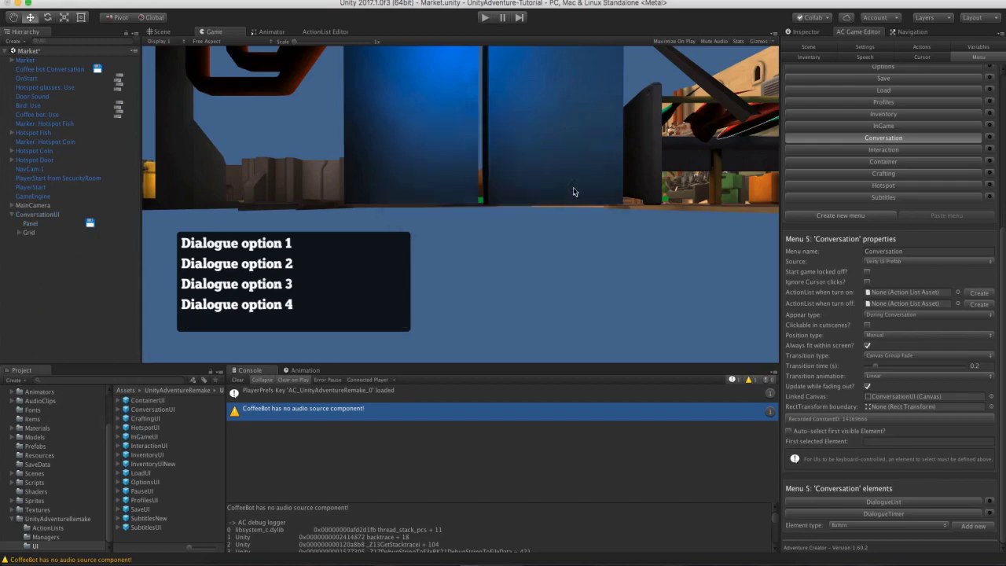
Set the font of the txtOption1 to txtOption4 text objects under Grid to Geo-Regular with font size 23.
left_click(19, 232)
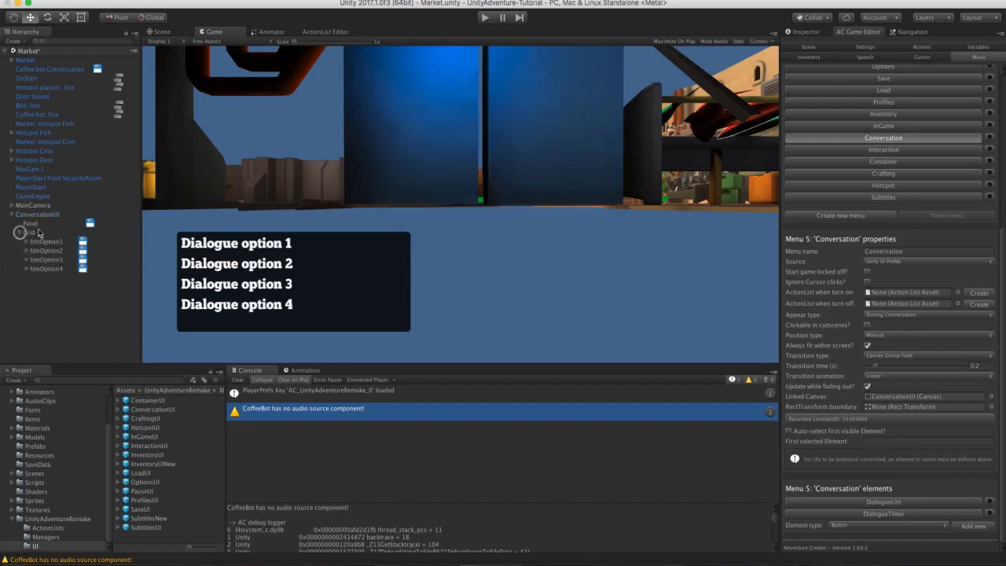
left_click(26, 241)
left_click(26, 278)
left_click(25, 267)
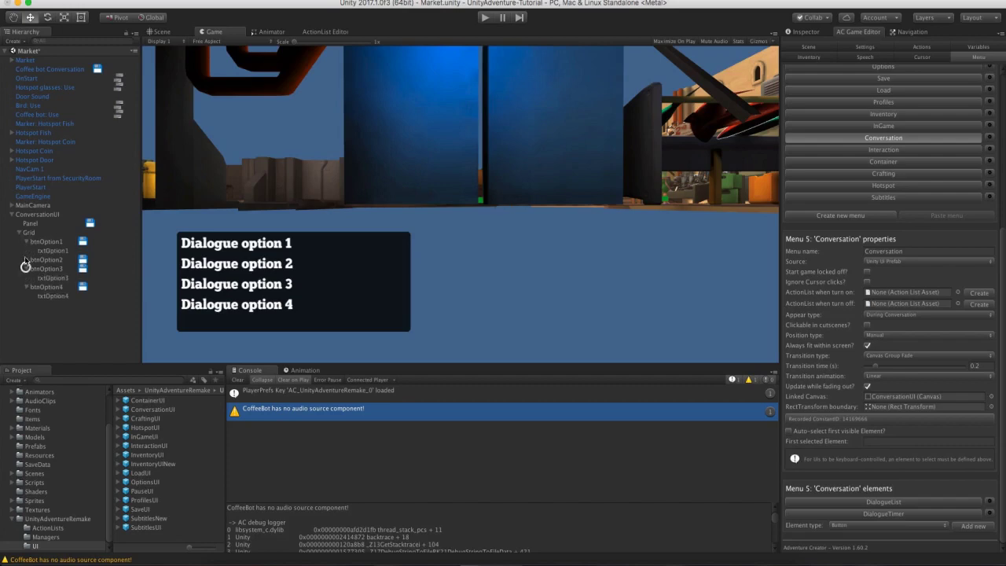
left_click(26, 259)
left_click(51, 249)
left_click(52, 269, "super")
left_click(53, 286, "super")
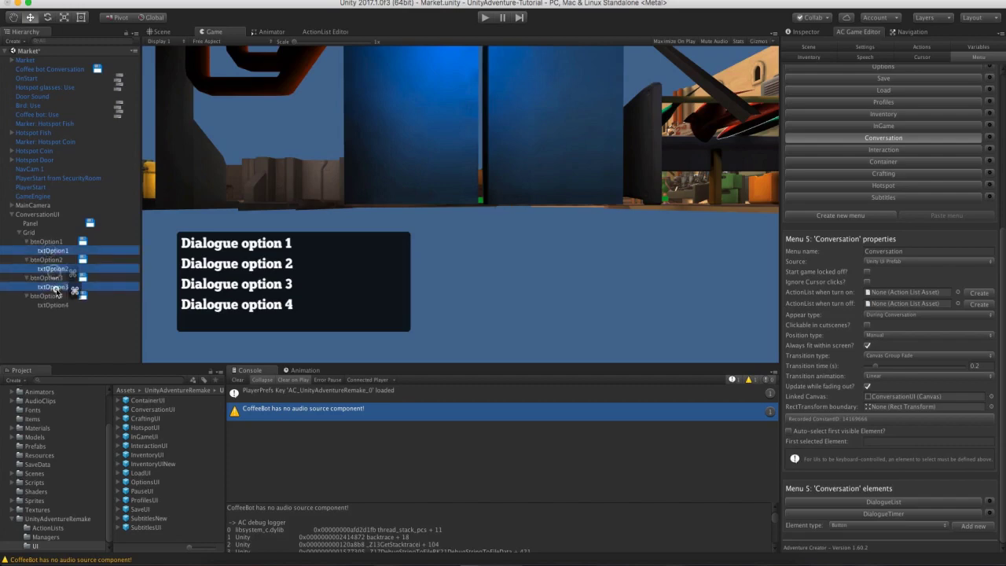
left_click(53, 305, "super")
left_click(803, 32)
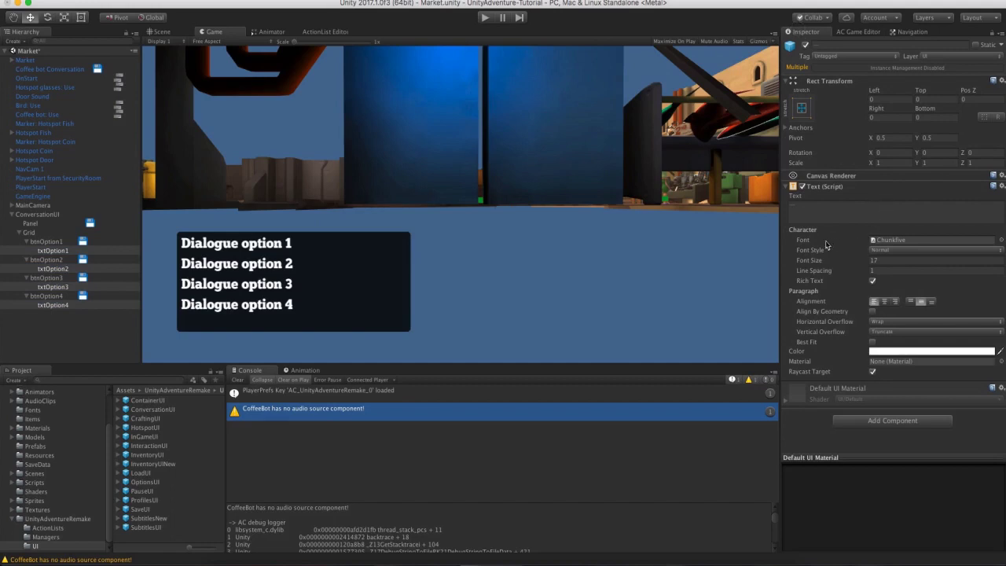
left_click(1000, 239)
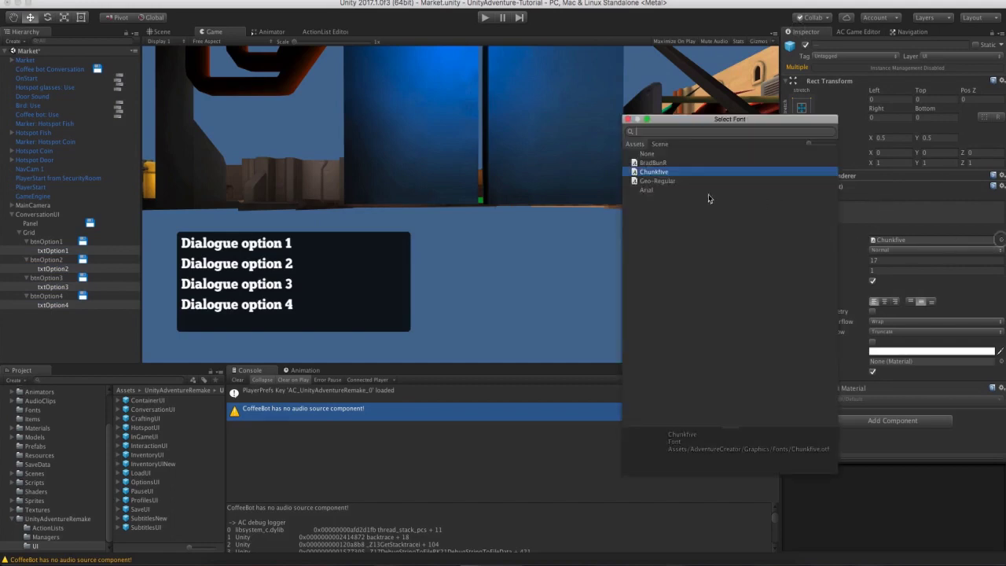
left_click(657, 181)
left_click(626, 119)
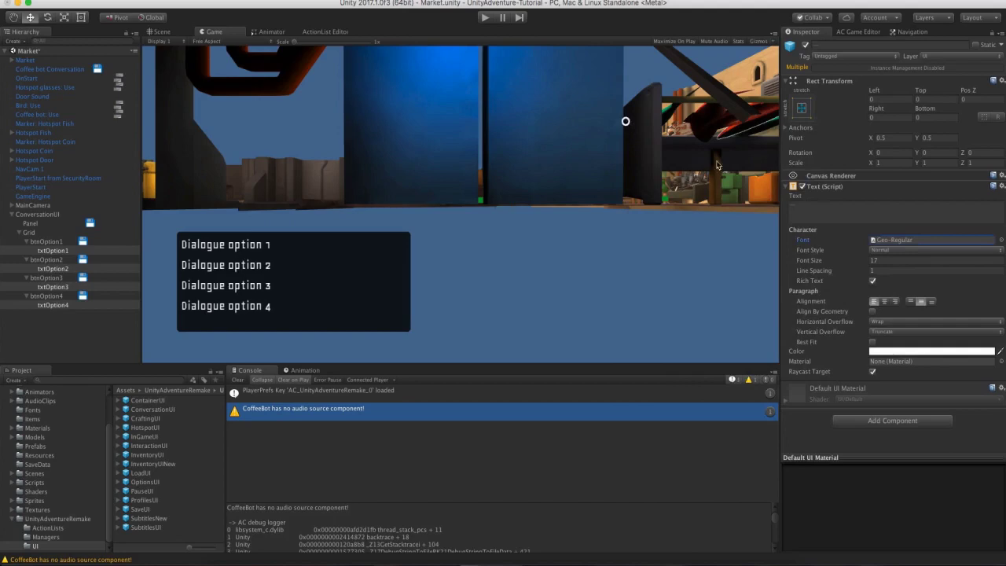
left_click(845, 261)
left_click_drag(846, 261, 847, 261)
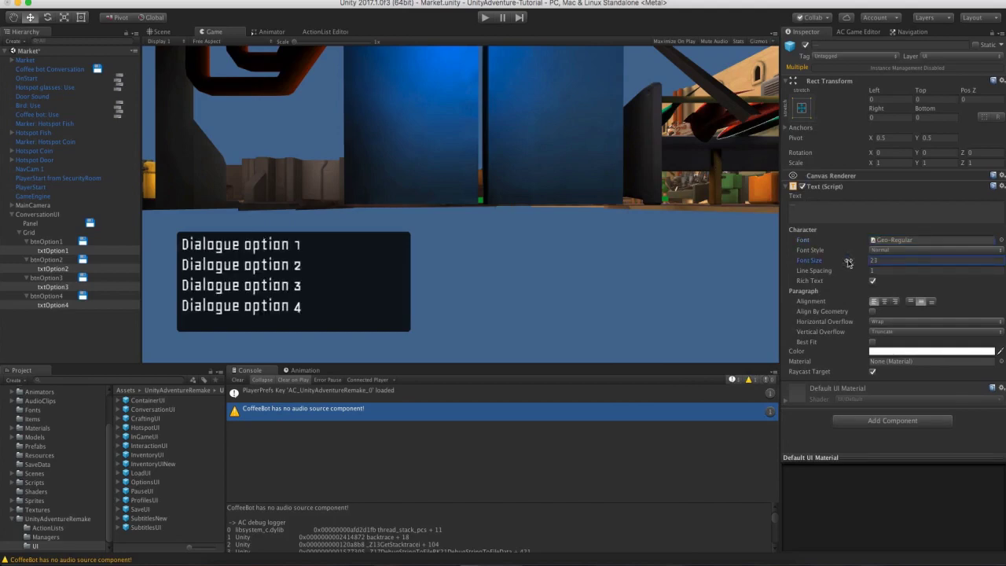
Disable the Image component on the ConversationUI Panel object.
left_click(29, 232)
left_click(29, 223)
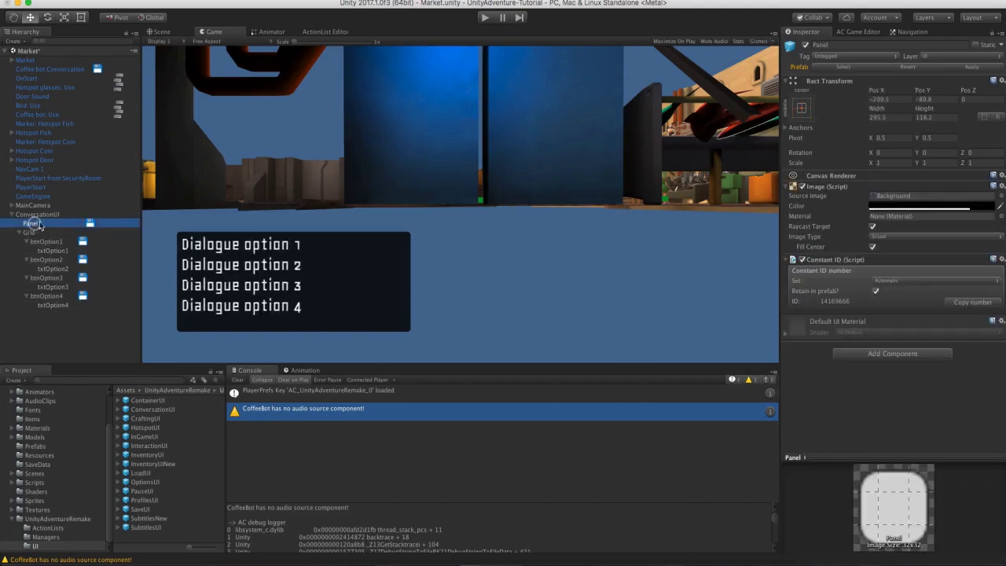
left_click(802, 186)
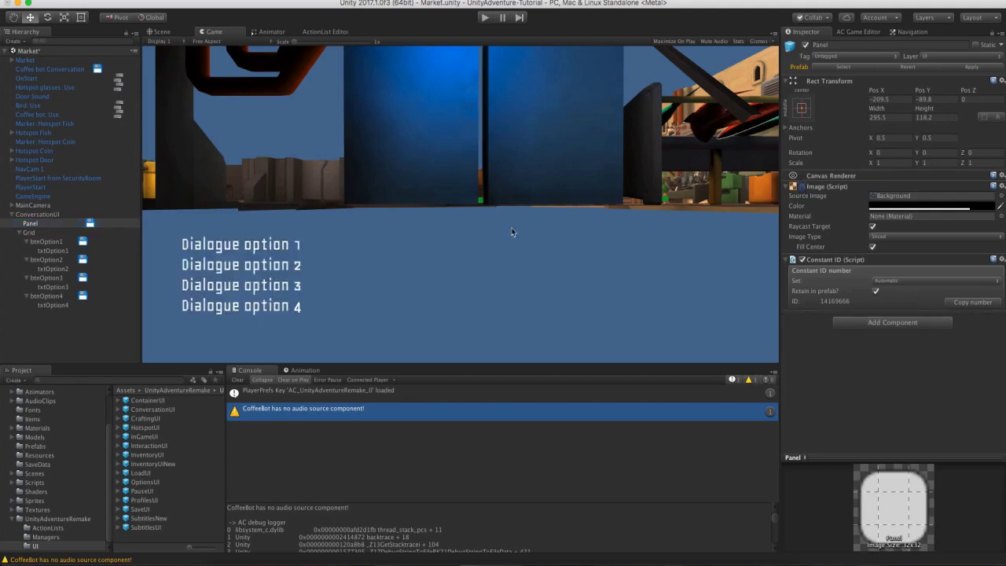
Add an Outline component to the four text objects txtOption1 to txtOption4.
left_click(58, 250)
left_click(60, 269, "super")
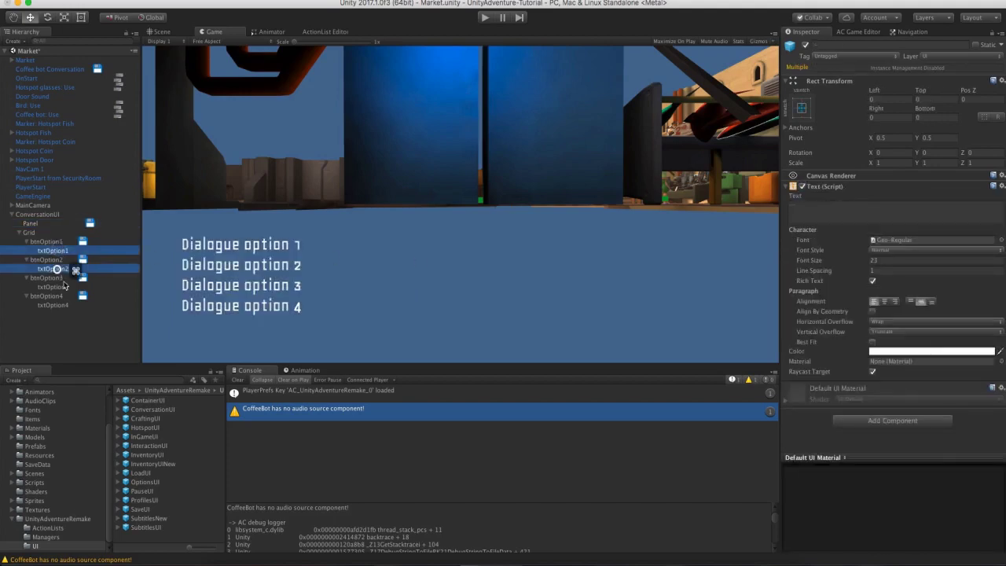
left_click(62, 286, "super")
left_click(63, 304, "super")
left_click(876, 421)
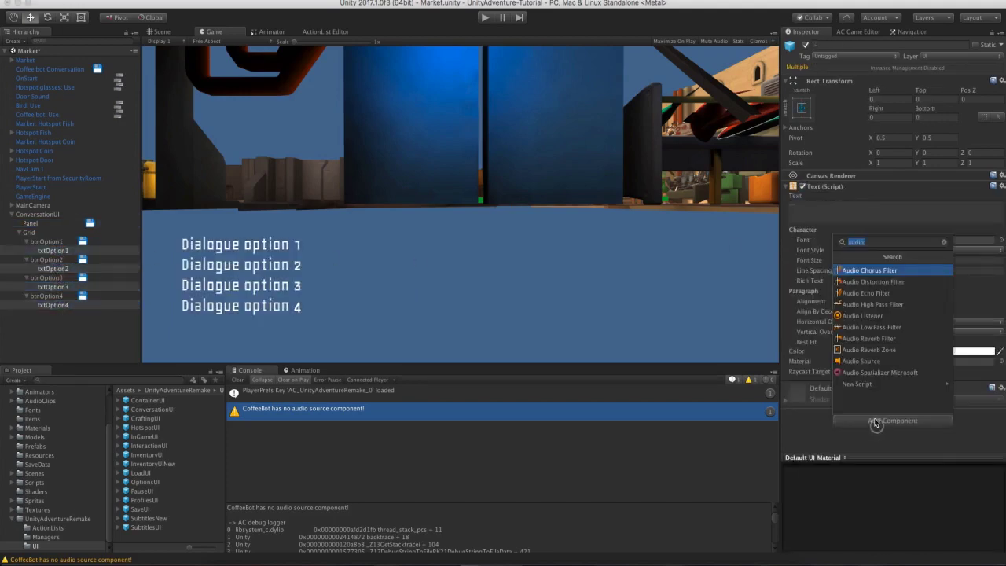
type("outline")
key("Return")
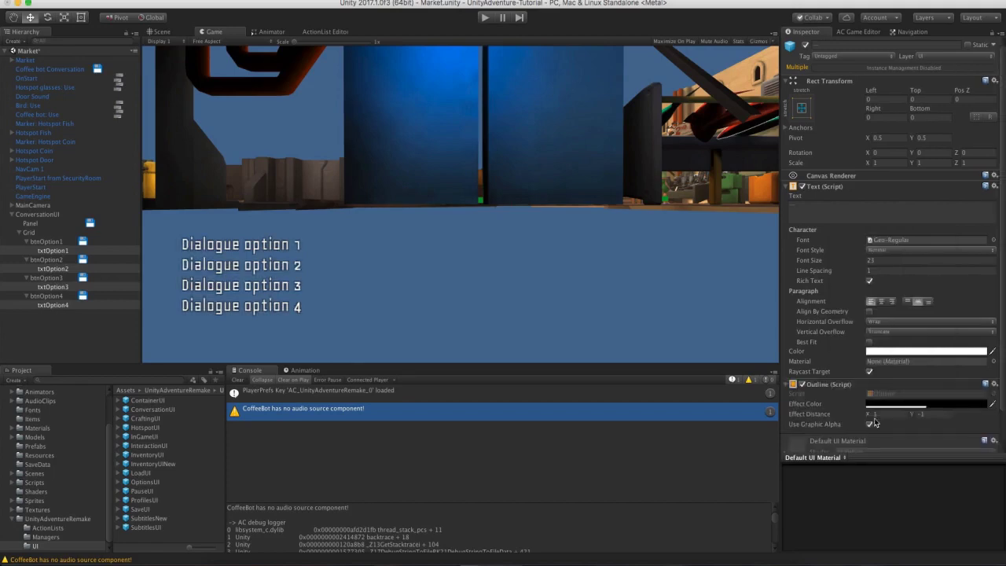
Apply the ConversationUI changes to its prefab and delete the instance from the Market scene.
left_click(52, 215)
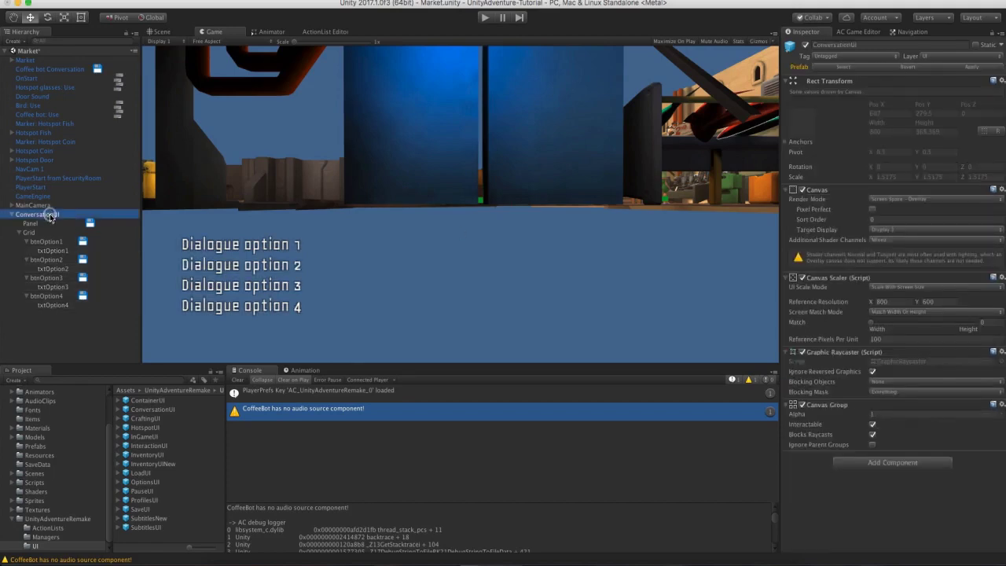
left_click(960, 69)
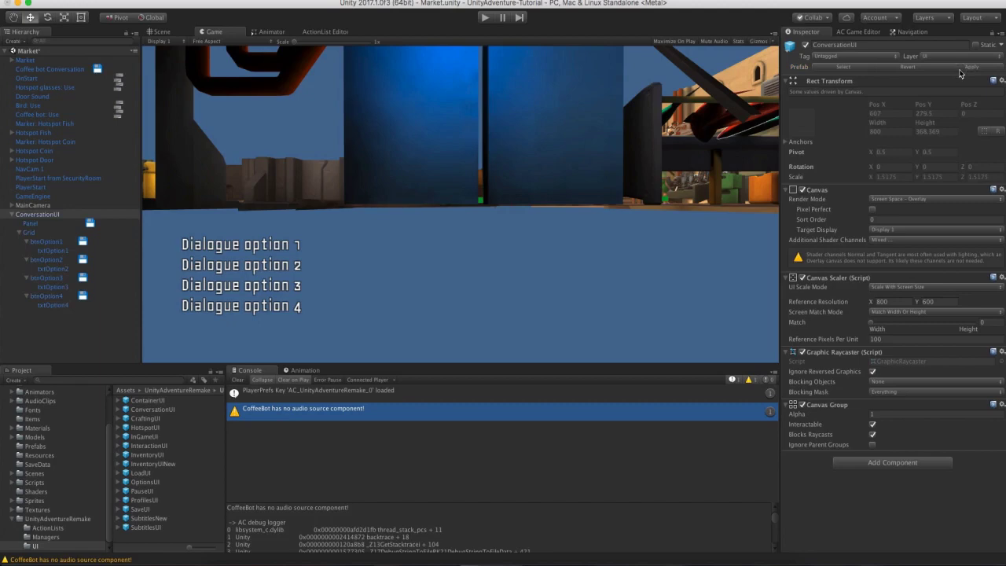
right_click(39, 215)
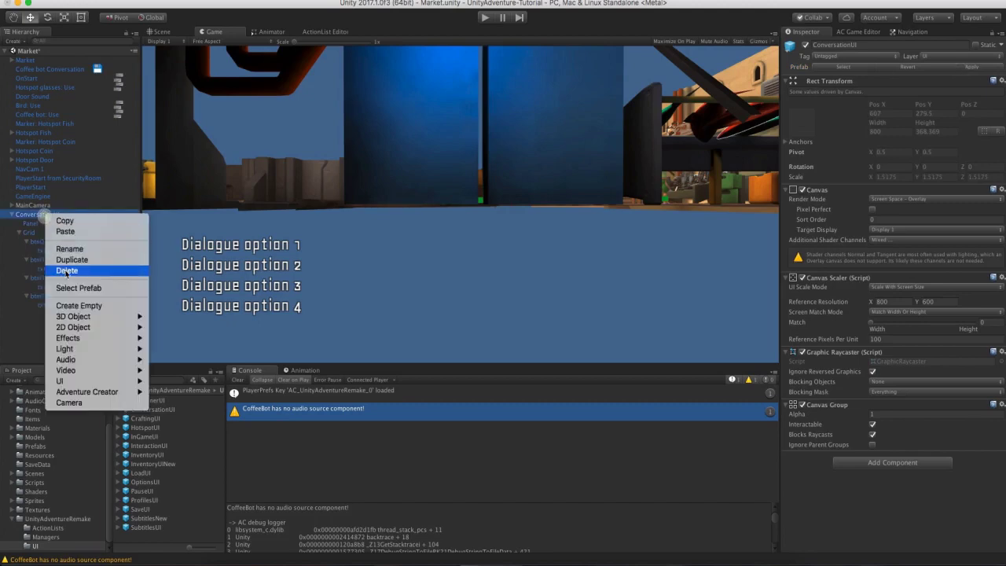
left_click(62, 270)
Delete the DialogueTimer element from the Conversation menu.
left_click(859, 32)
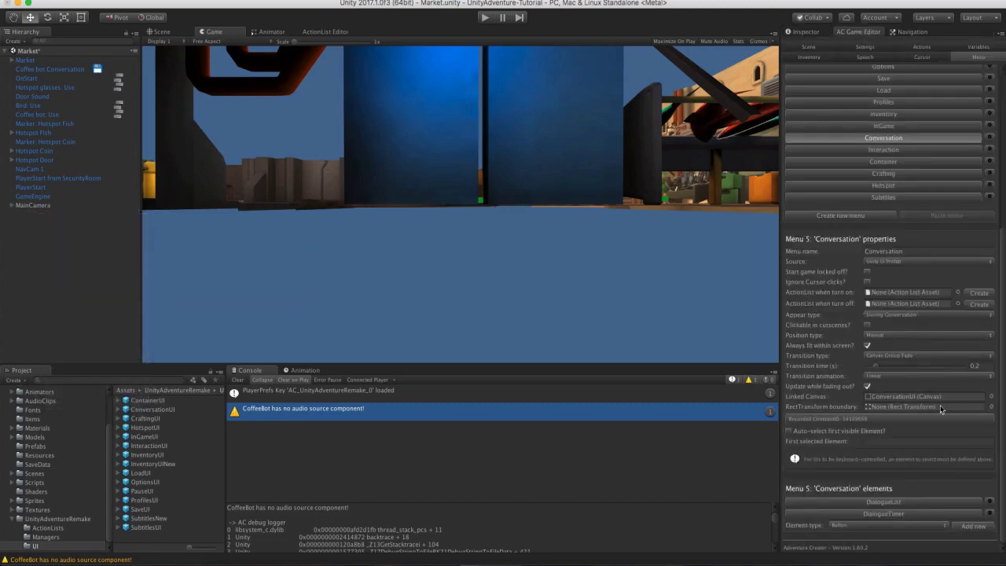
left_click(882, 513)
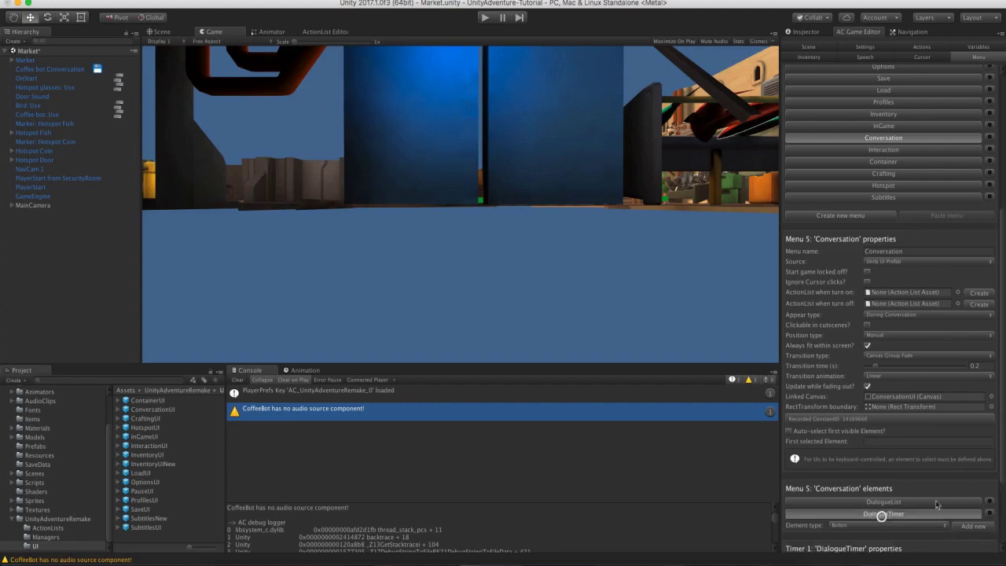
scroll(833, 440, "down", 5)
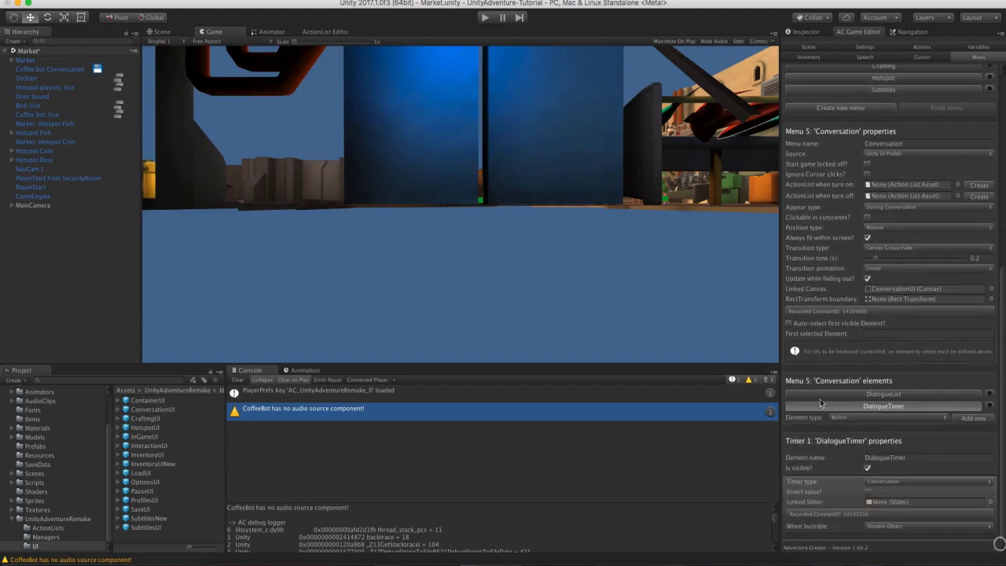
left_click(988, 405)
left_click(983, 416)
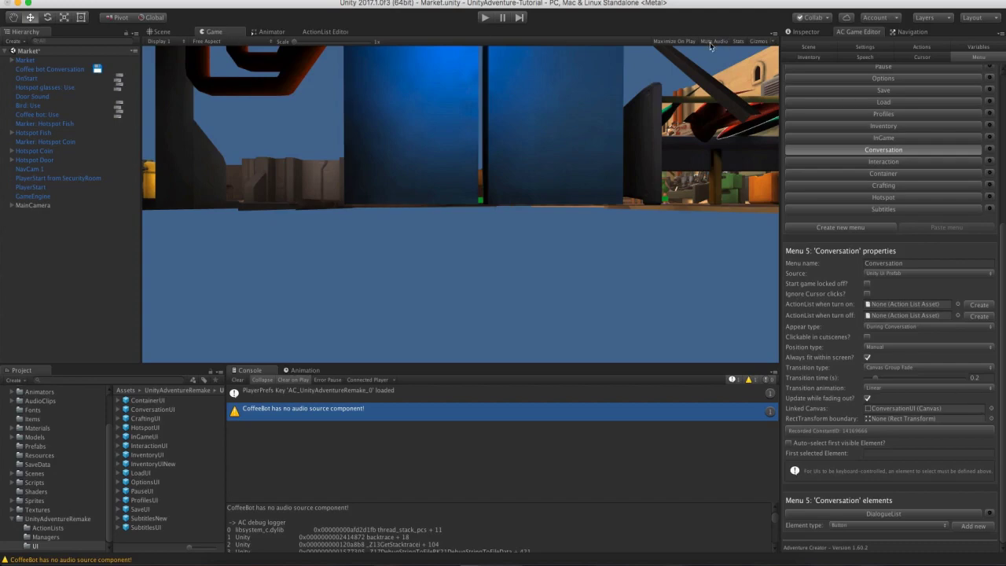
Playtest the coffee bot conversation with the restyled dialogue options.
left_click(484, 18)
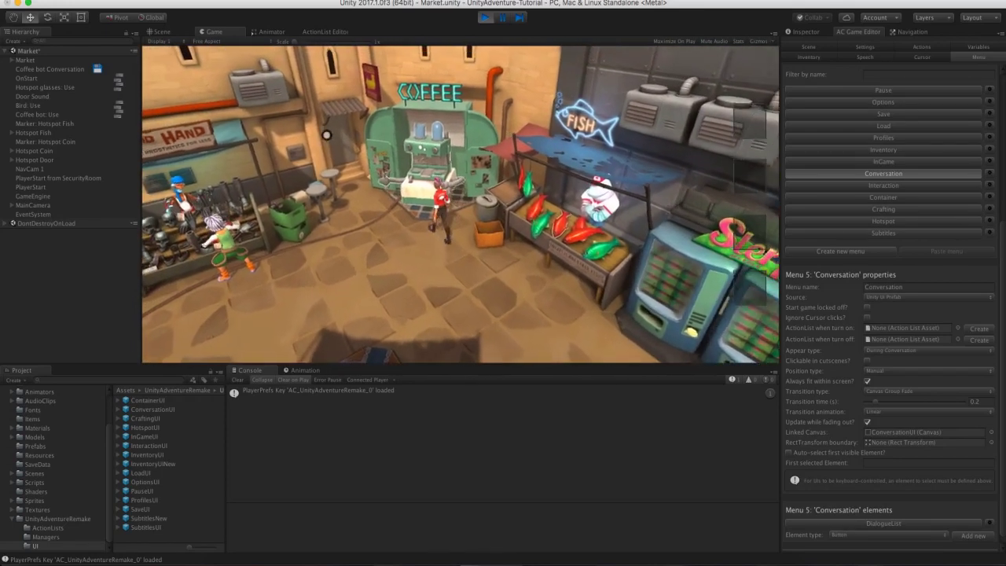
left_click(260, 242)
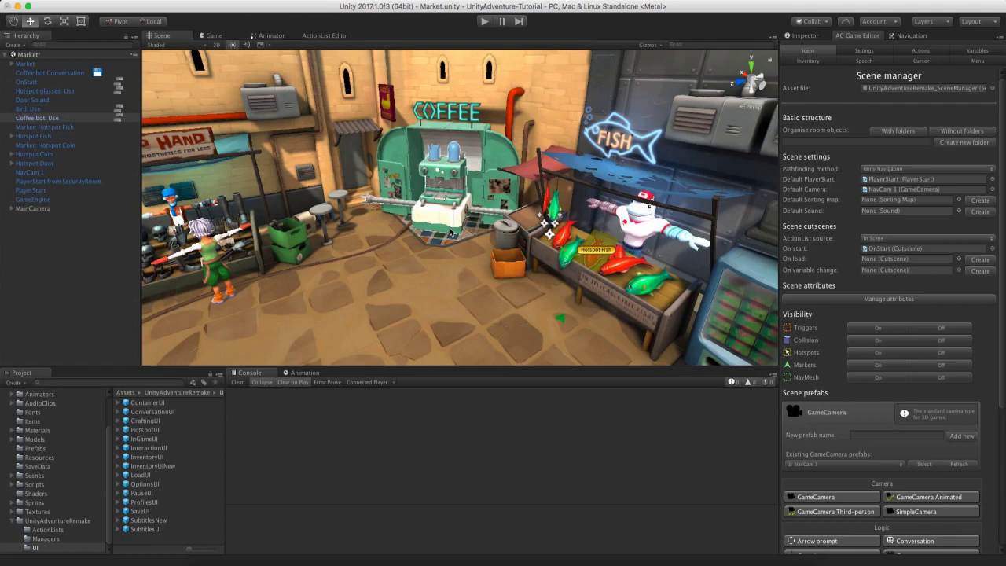
Open the Coffee bot: Use interaction in the ActionList Editor.
scroll(451, 233, "up", 2)
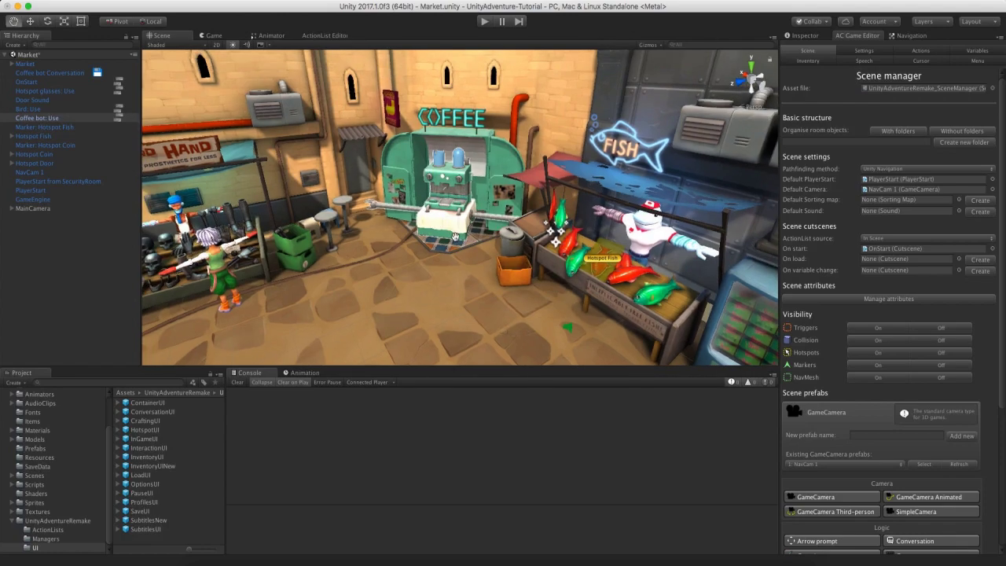
scroll(452, 235, "up", 3)
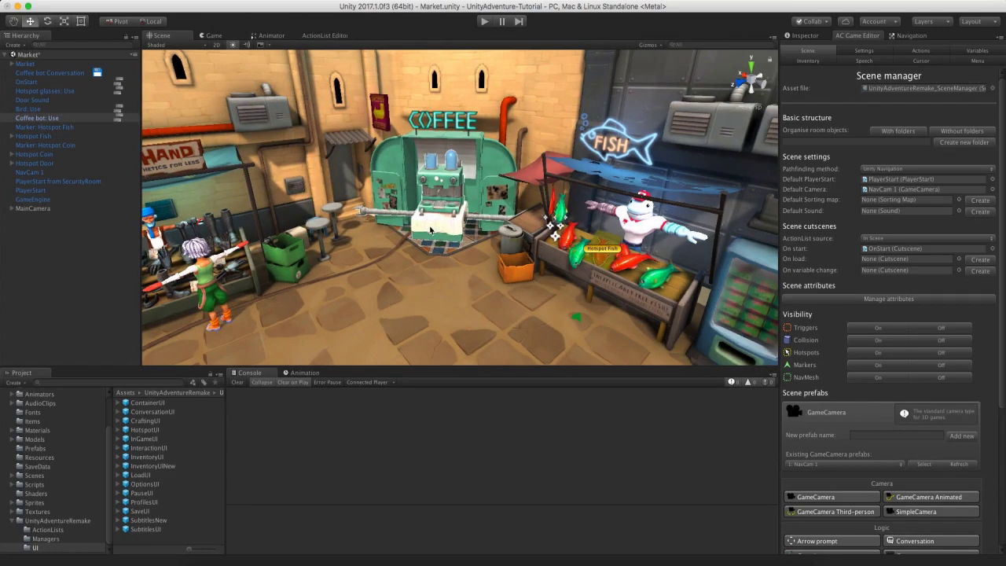
scroll(430, 229, "up", 3)
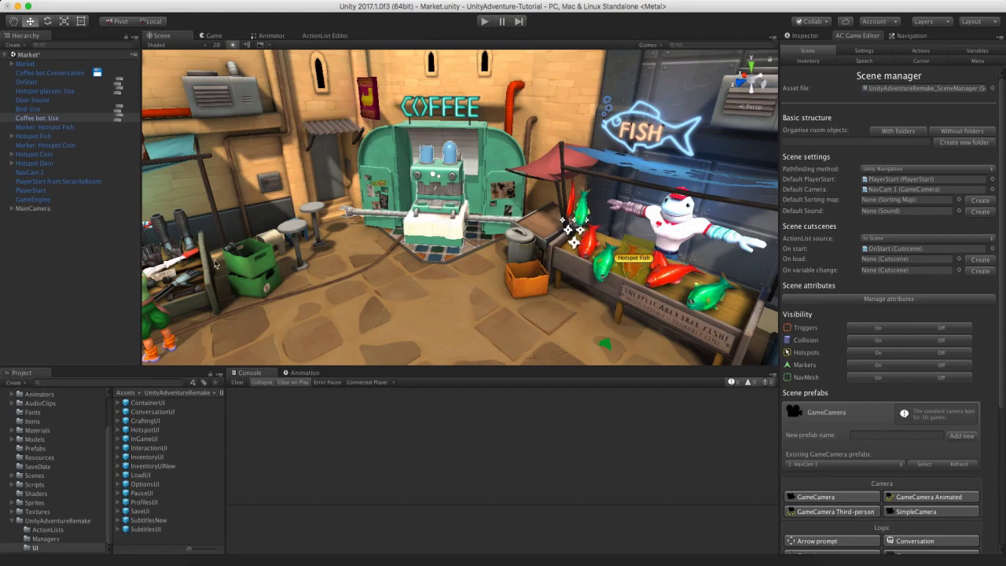
left_click(67, 118)
left_click(118, 117)
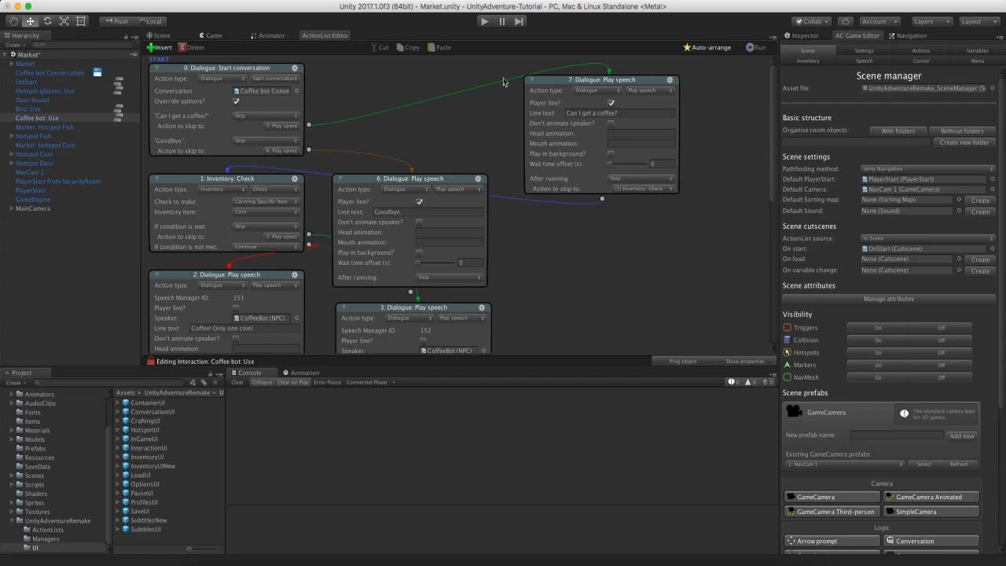
Collapse the "Can I get a coffee?" player speech action and place it beside the Start conversation action.
left_click(531, 80)
left_click_drag(542, 80, 376, 124)
scroll(292, 85, "down", 2)
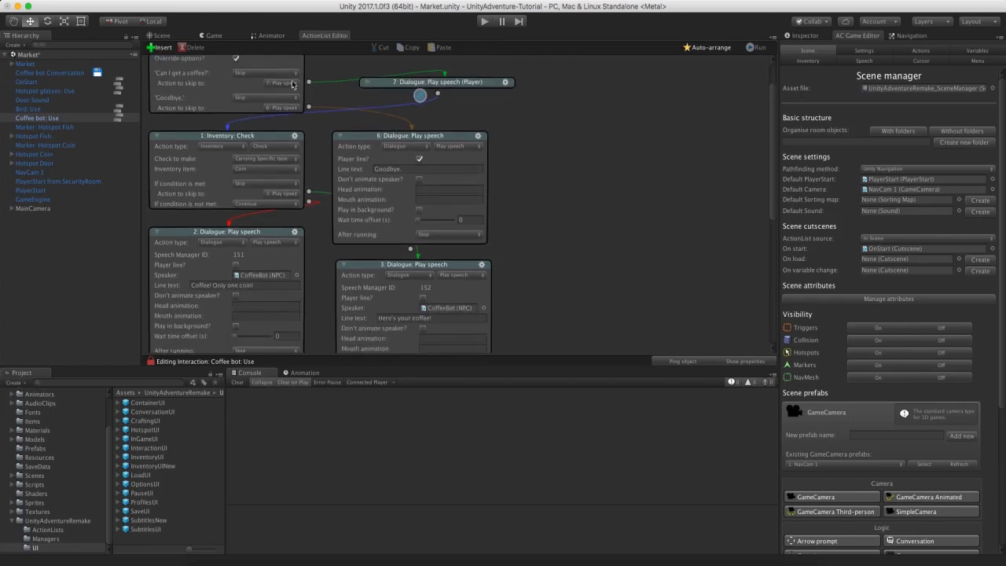
Review the action chain from the inventory check to the item replacement, nudging the "Coffee! Only one coin!" and Inventory: Add or remove actions slightly.
scroll(305, 132, "down", 4)
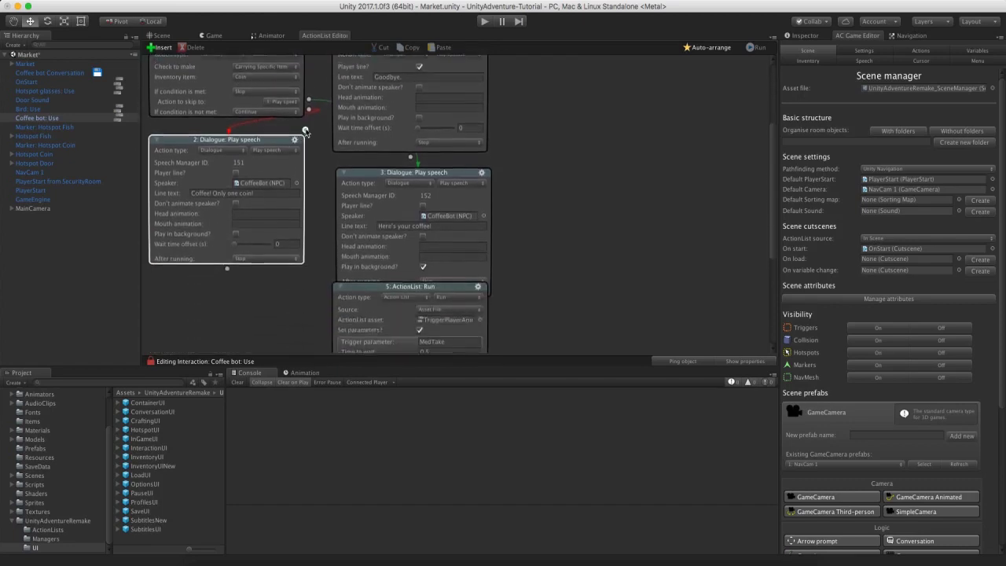
scroll(305, 132, "up", 2)
left_click_drag(267, 183, 272, 192)
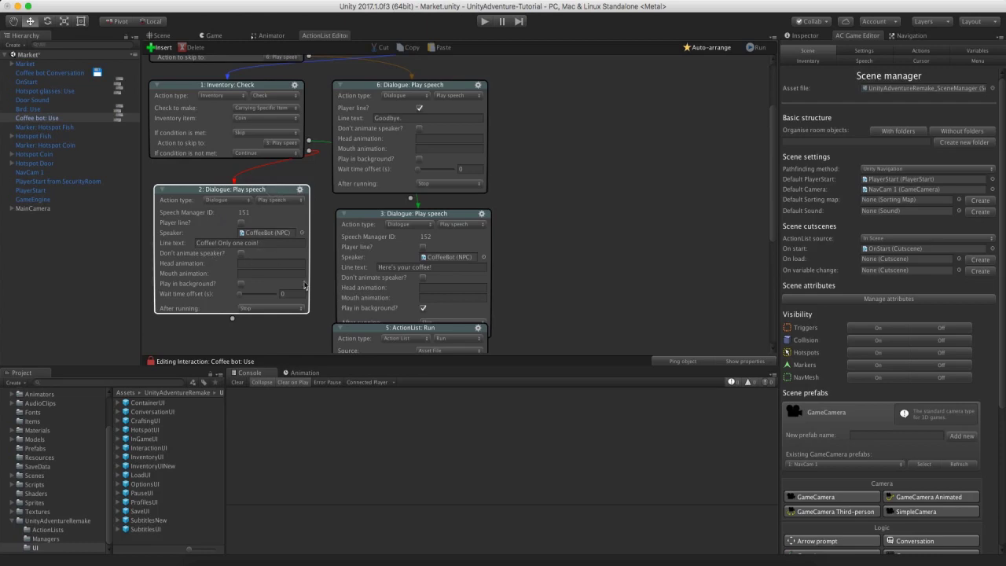
scroll(305, 285, "down", 10)
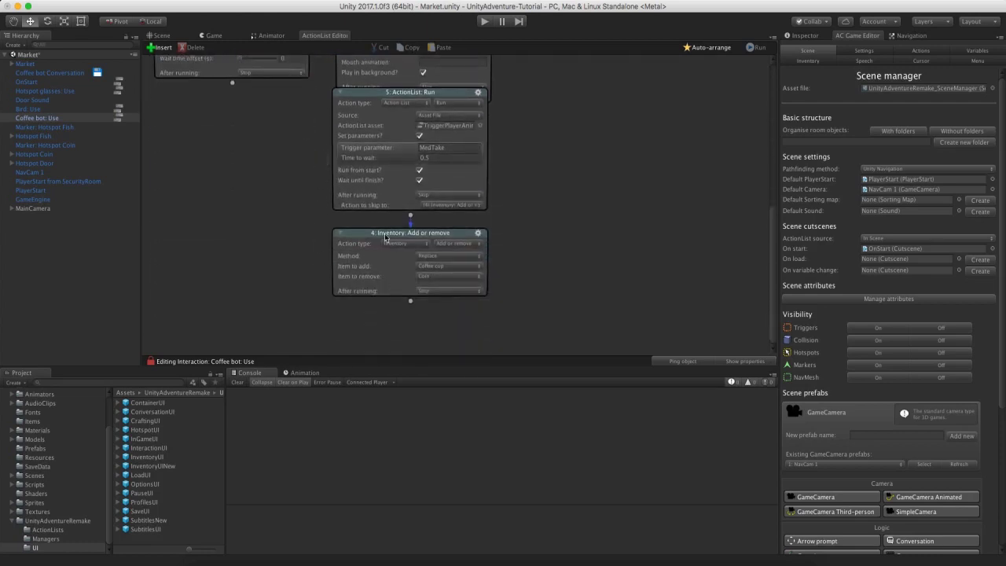
left_click_drag(385, 238, 382, 246)
scroll(283, 272, "up", 1)
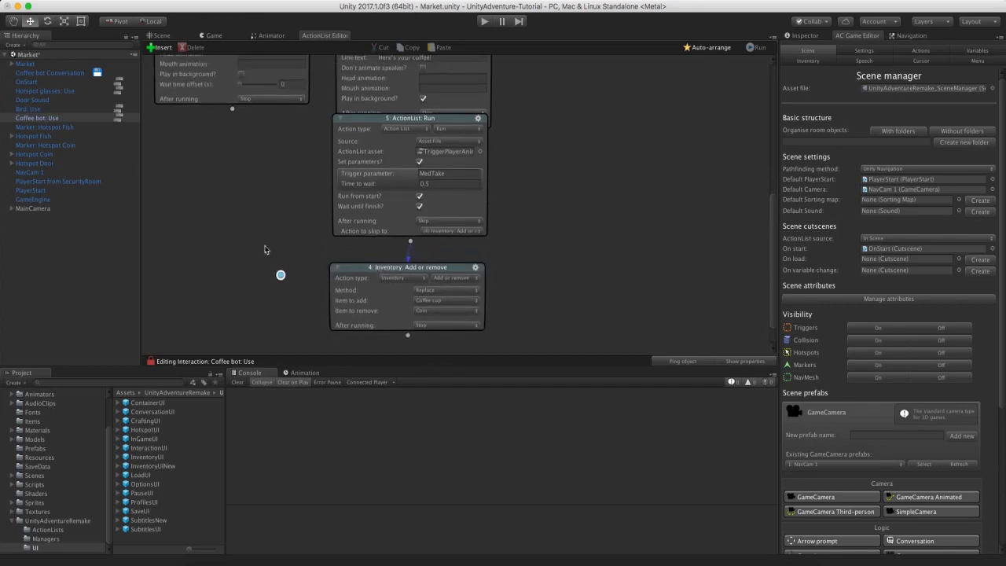
scroll(264, 287, "up", 10)
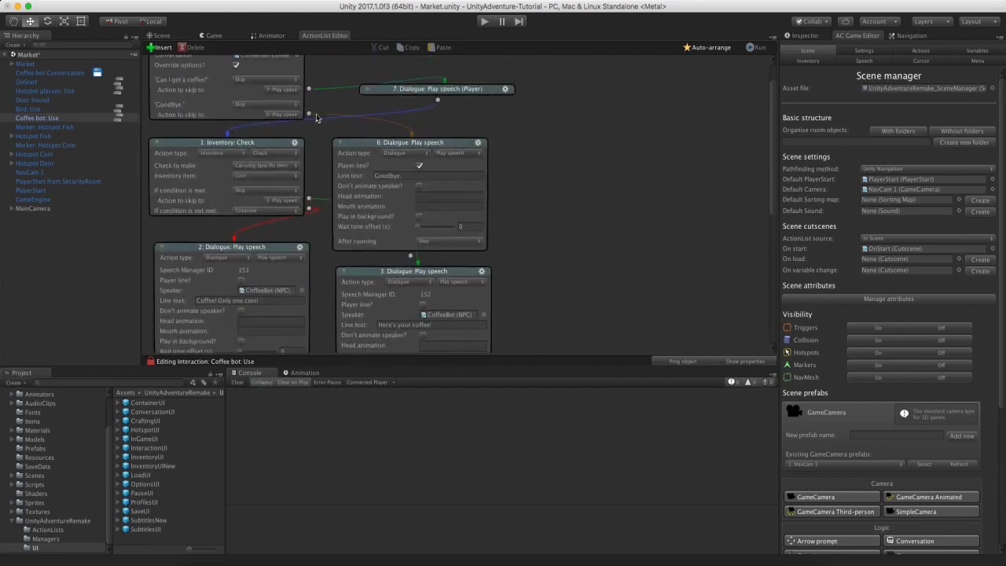
scroll(317, 118, "up", 1)
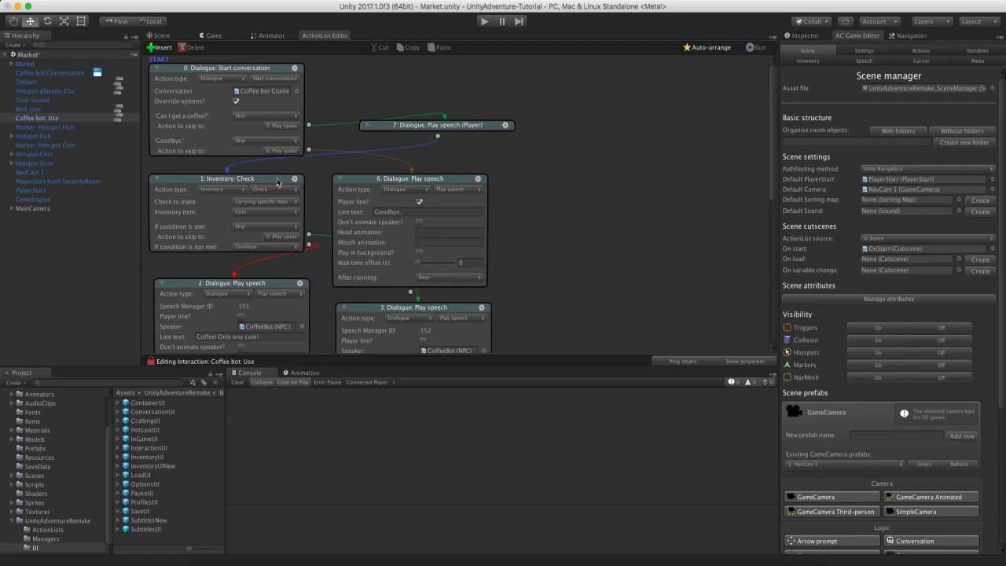
scroll(317, 206, "down", 2)
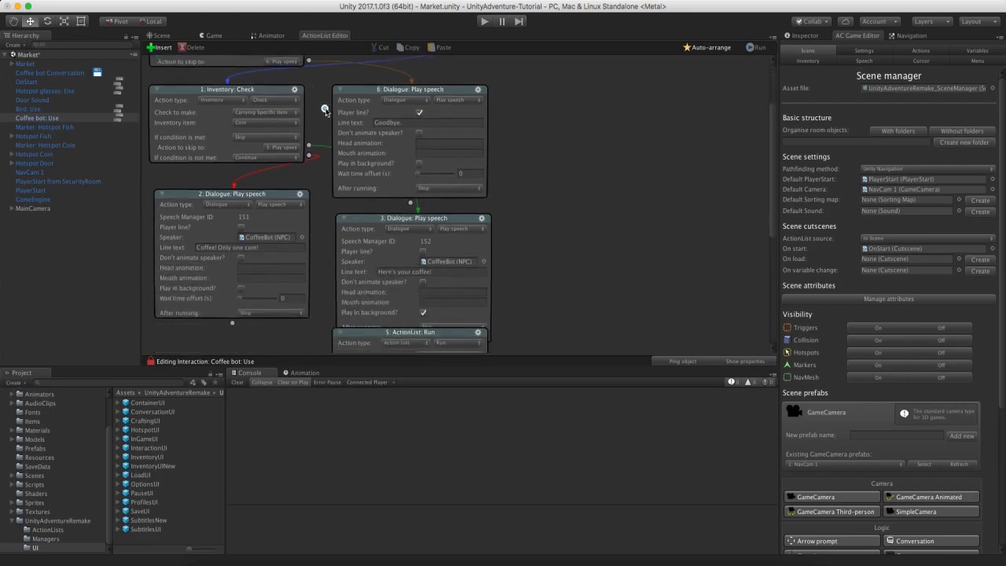
Set the "Coffee! Only one coin!" speech action to skip to Dialogue: Start conversation after running, and place it under the inventory check.
scroll(317, 205, "up", 1)
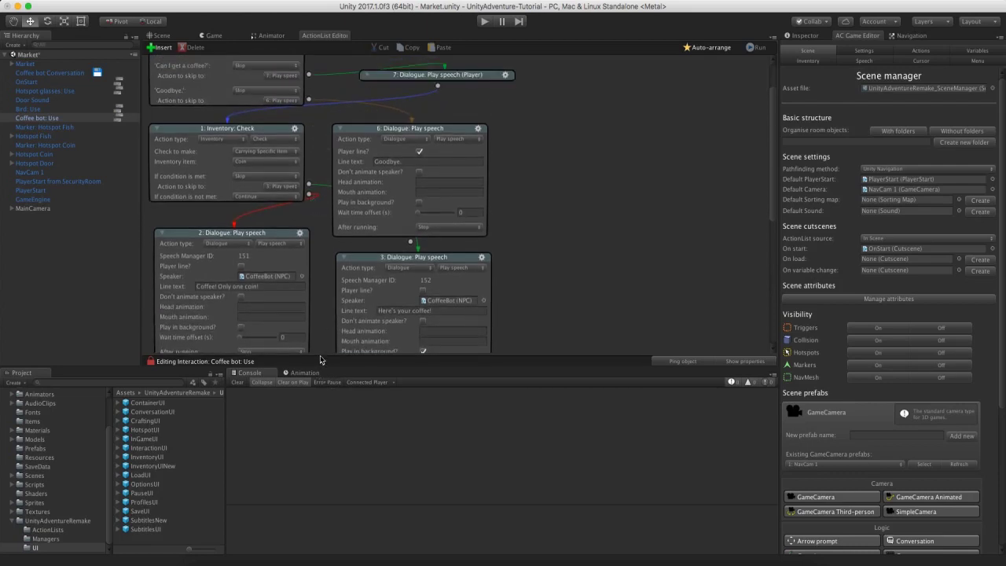
scroll(321, 238, "up", 1)
left_click_drag(282, 256, 322, 196)
scroll(169, 281, "up", 1)
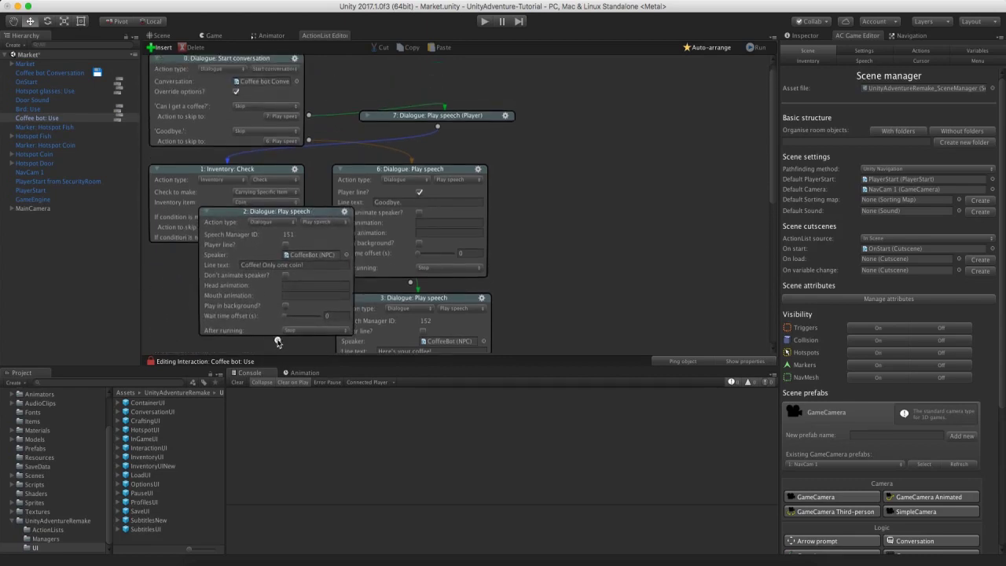
left_click_drag(227, 217, 177, 280)
scroll(329, 138, "up", 1)
Make the Inventory: Add or remove action skip to Dialogue: Start conversation after running.
scroll(334, 197, "down", 3)
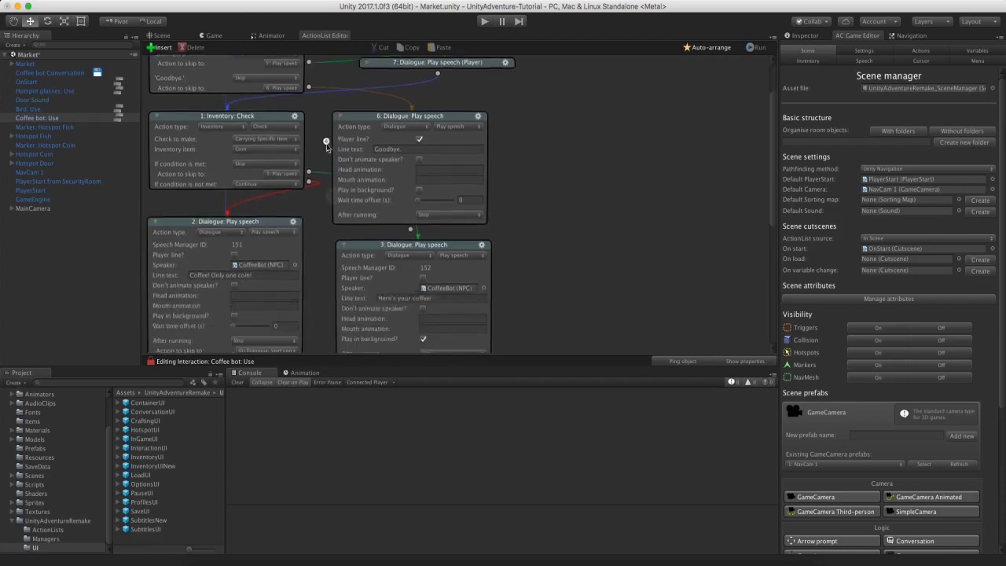
scroll(327, 153, "down", 9)
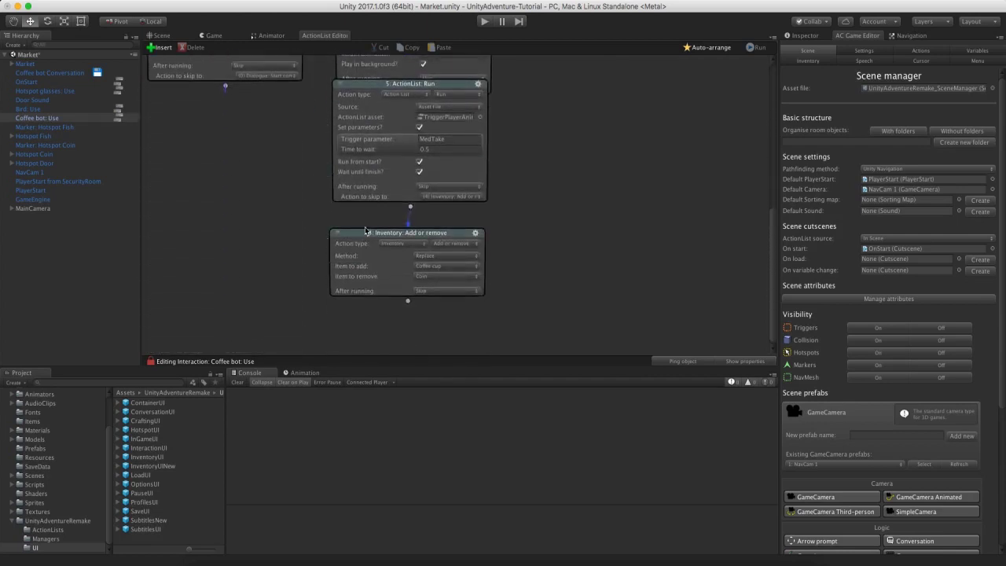
left_click_drag(365, 231, 363, 235)
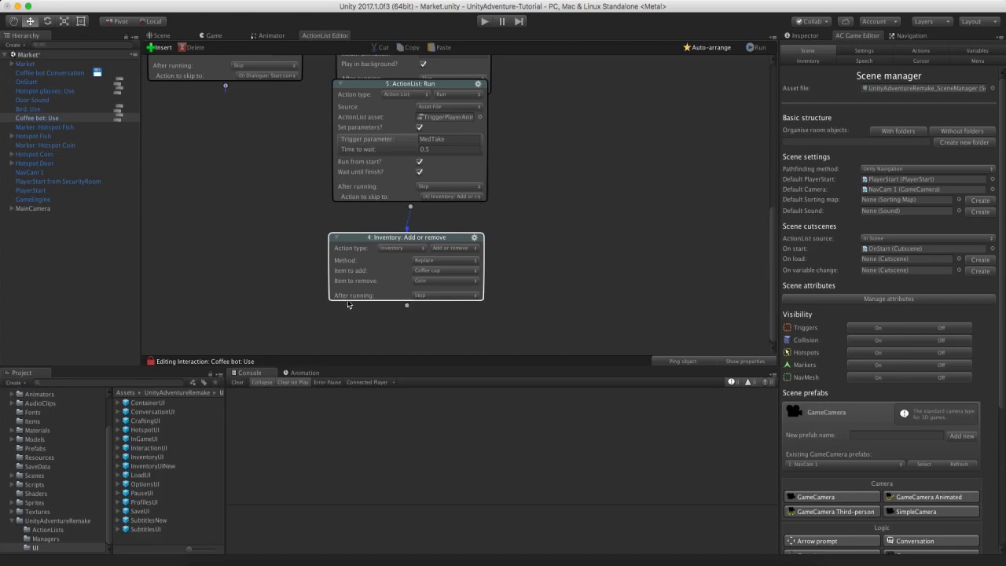
left_click(416, 296)
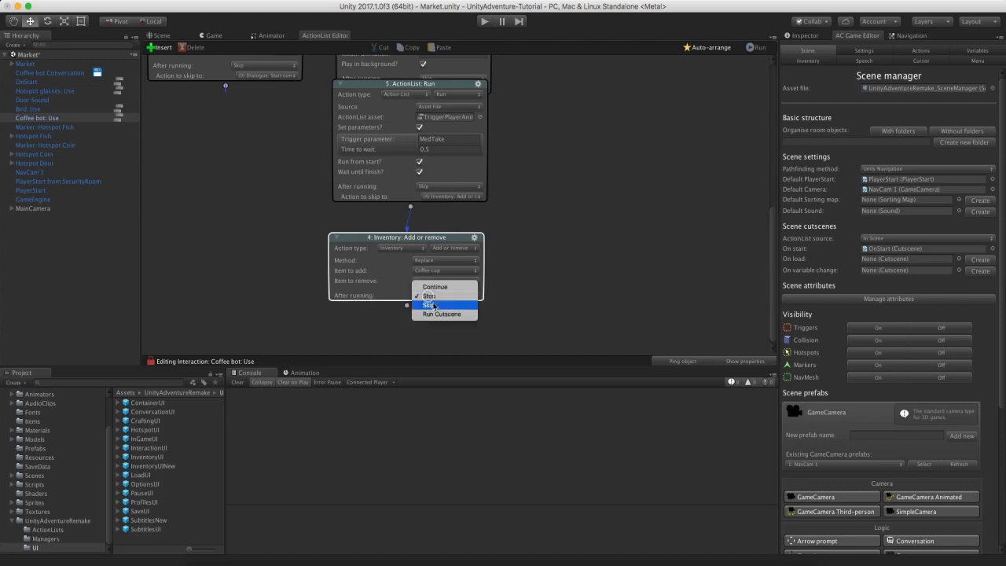
left_click(433, 308)
left_click(435, 307)
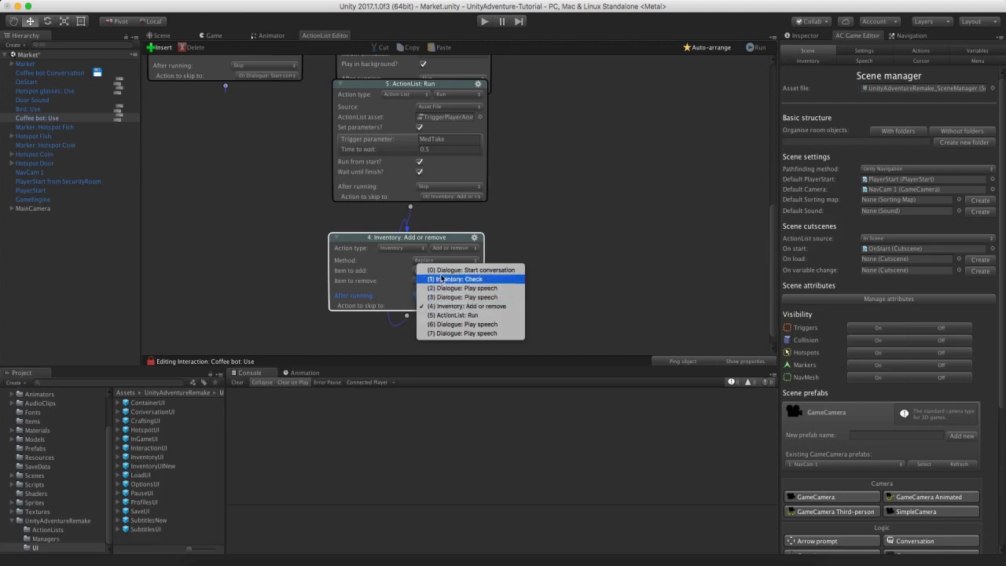
left_click(442, 270)
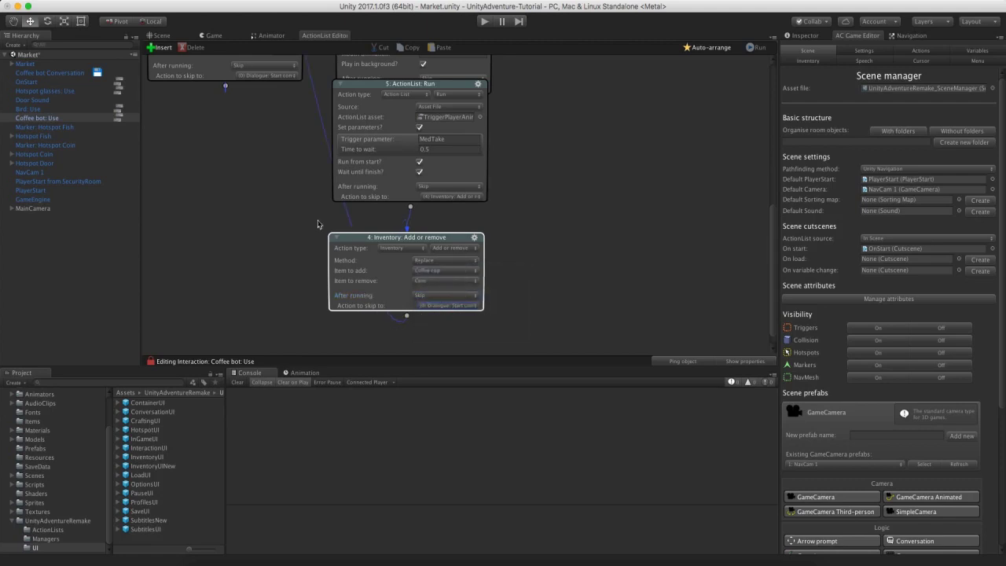
Hide the output socket of the Inventory: Add or remove action.
scroll(310, 218, "up", 2)
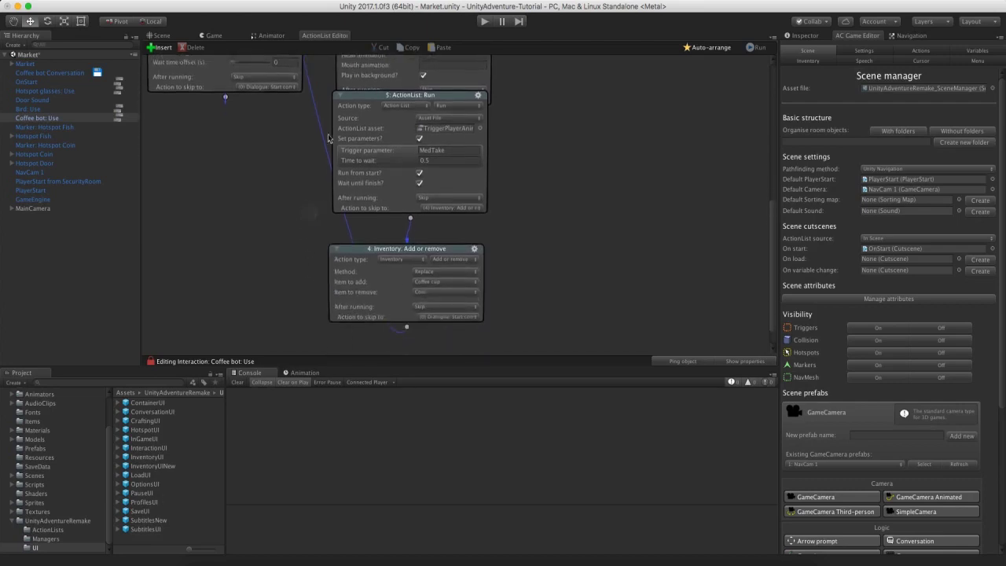
scroll(475, 236, "down", 2)
left_click(476, 236)
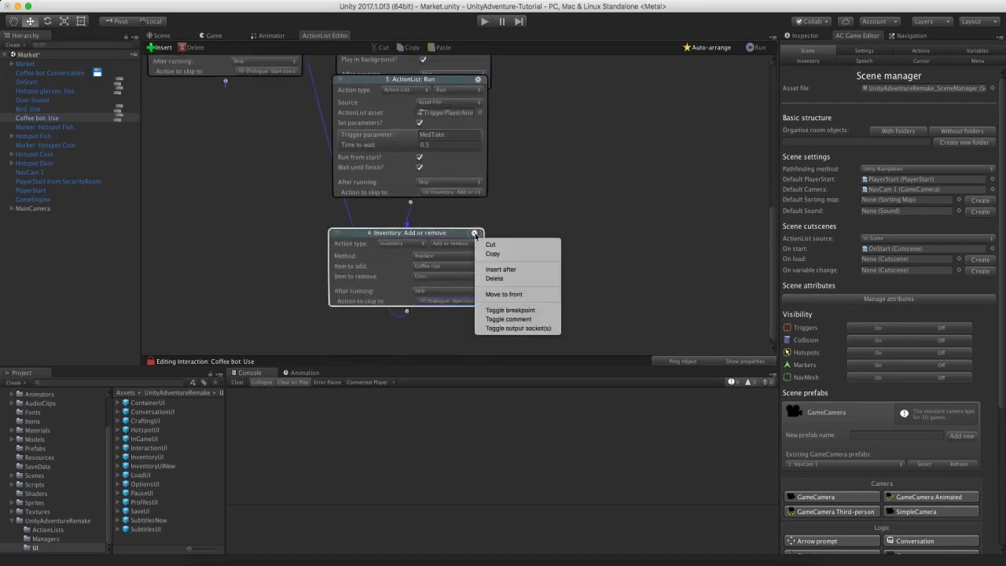
left_click(524, 329)
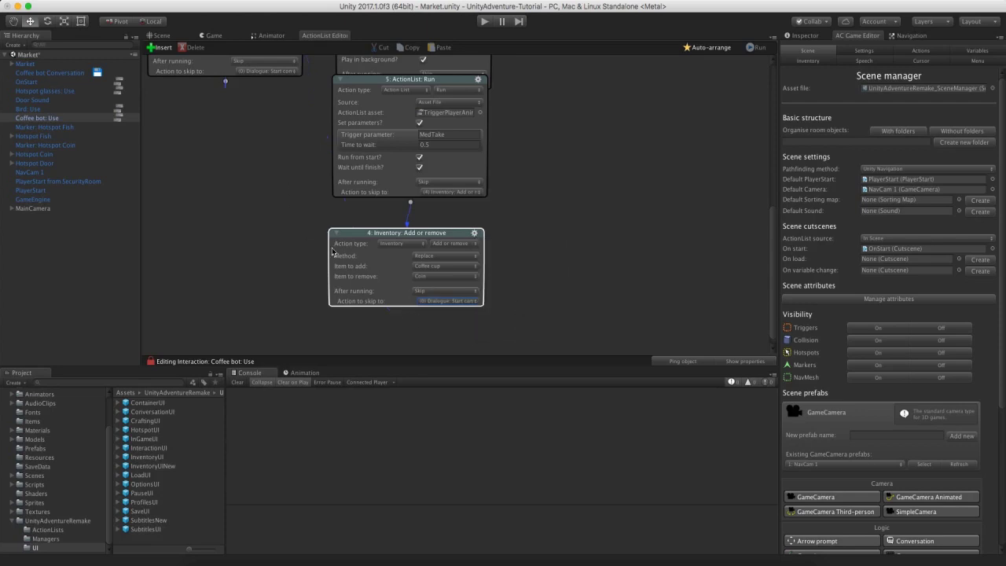
Hide the output socket of the "Coffee! Only one coin!" speech action and auto-arrange the ActionList.
scroll(231, 154, "up", 10)
left_click(293, 141)
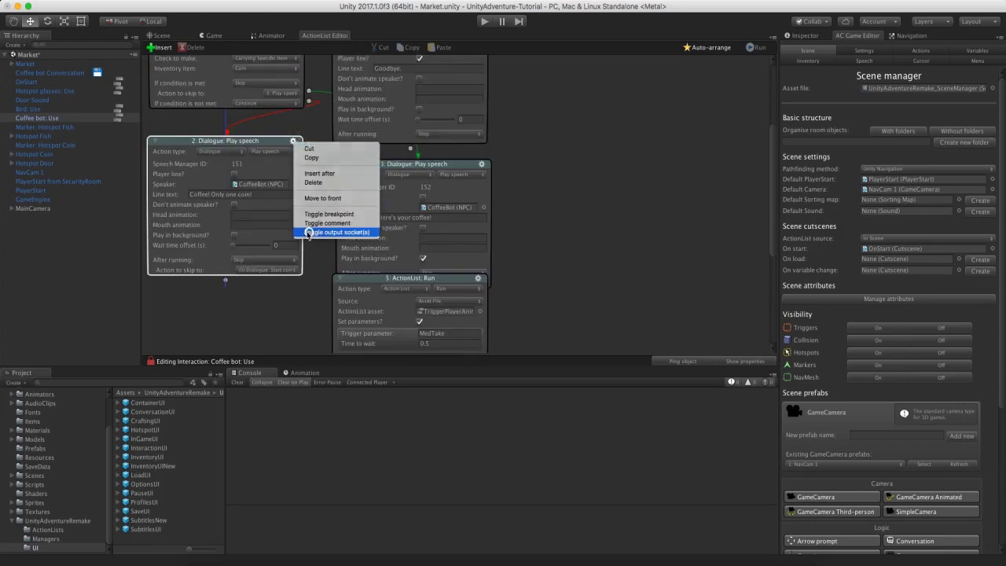
left_click(306, 231)
scroll(300, 166, "down", 3)
scroll(267, 236, "up", 3)
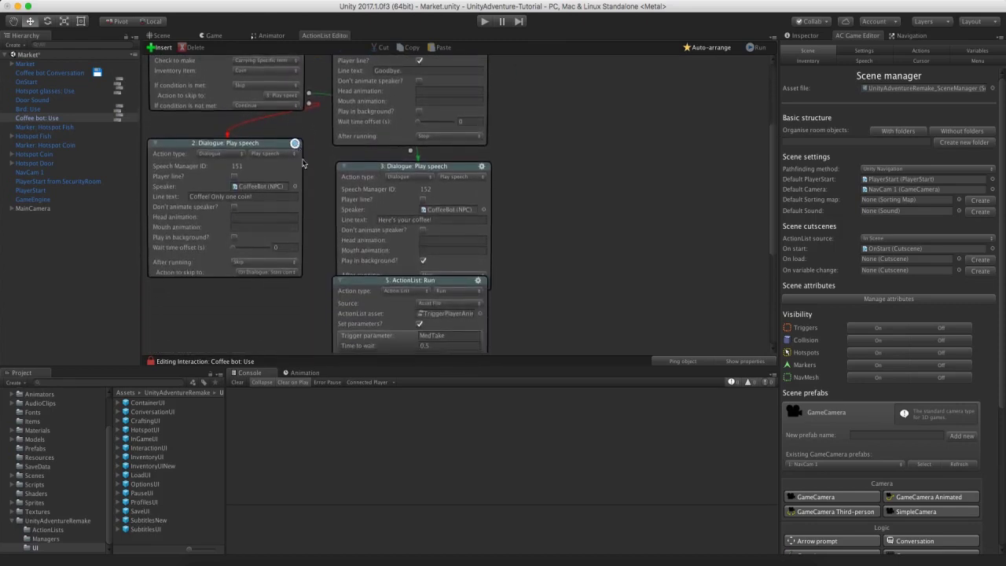
scroll(242, 303, "down", 2)
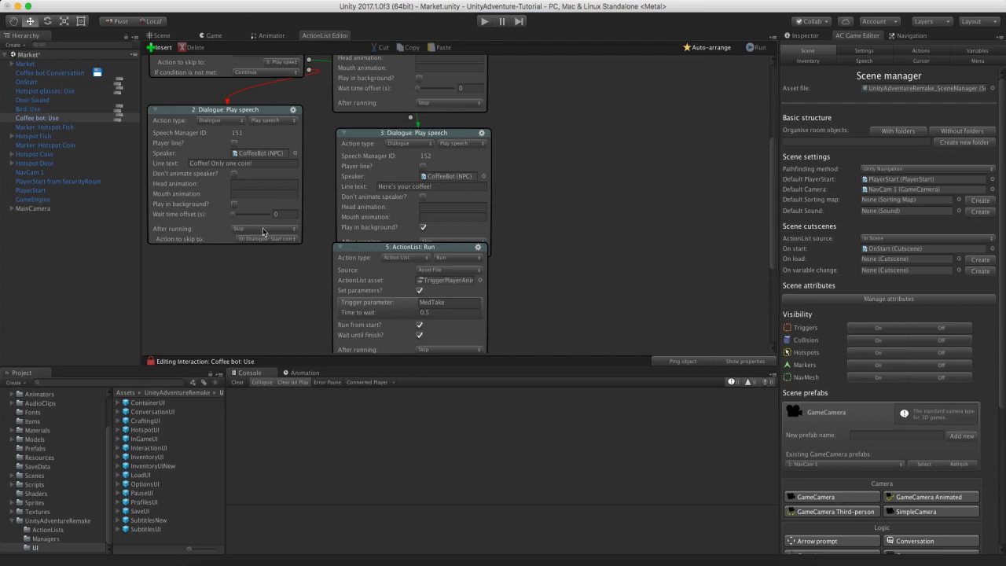
left_click(705, 47)
Add a SimpleCamera to the Market scene and show its properties in the Inspector.
key("super+1")
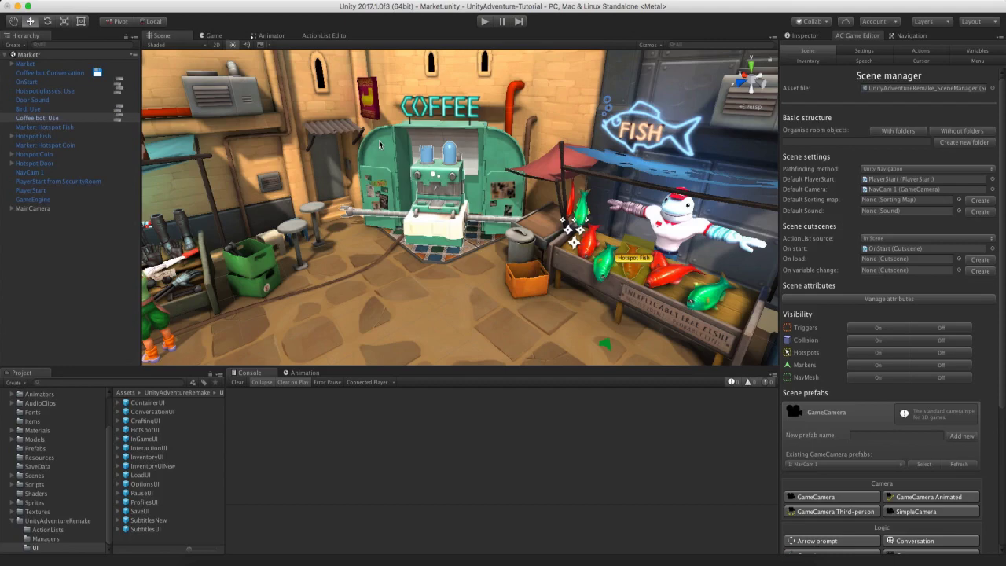
left_click_drag(1003, 221, 1003, 353)
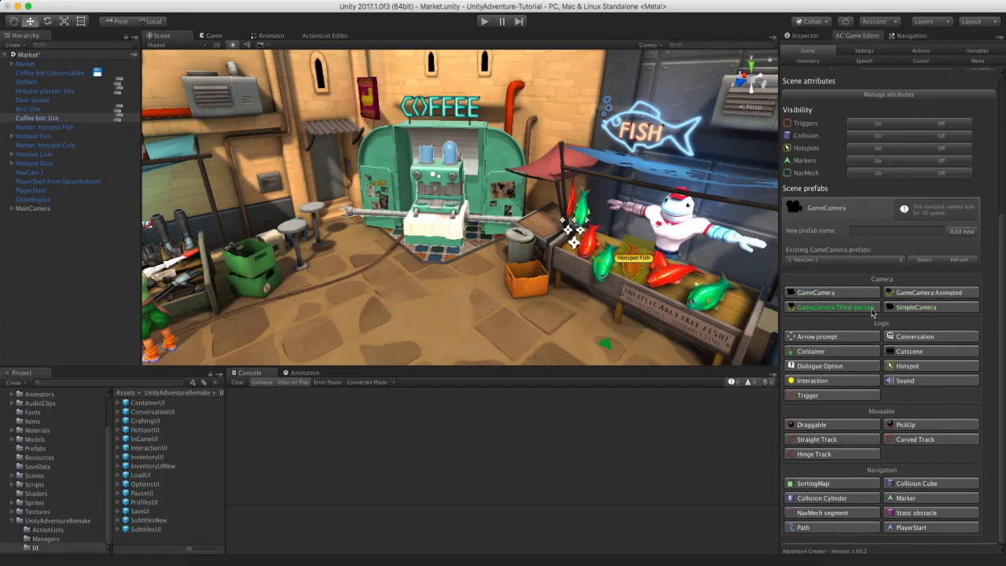
left_click(930, 308)
left_click(929, 309)
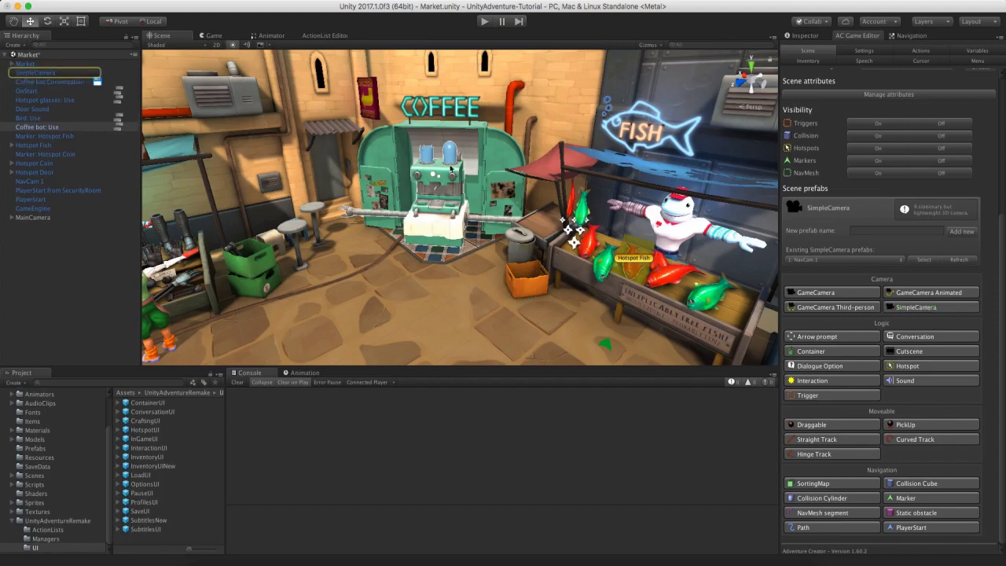
left_click(41, 73)
left_click(794, 39)
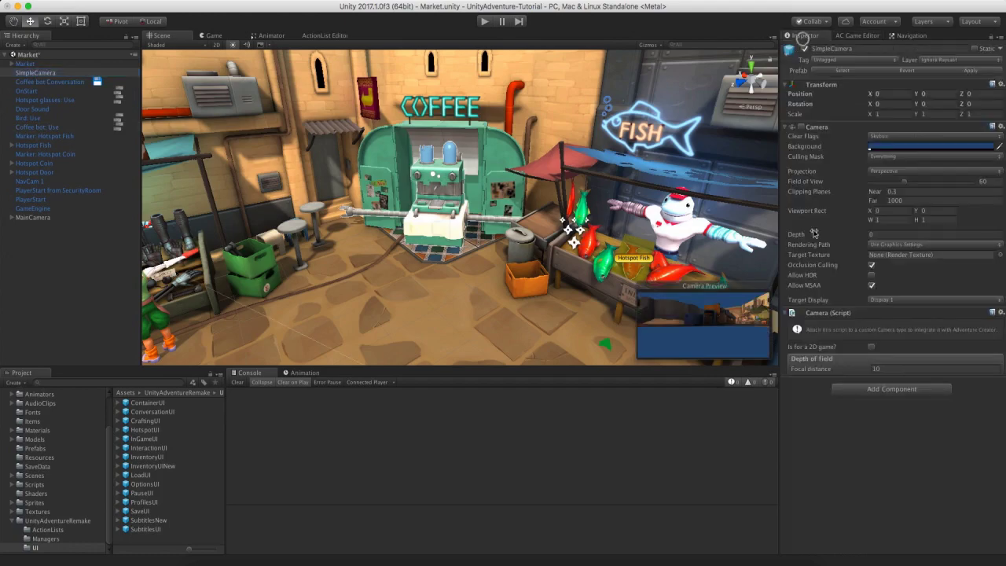
Aim the new camera at the coffee bot stall, positioned at about 5.69, 1.26, 0.59 with a Y rotation of about 110.46.
key("f")
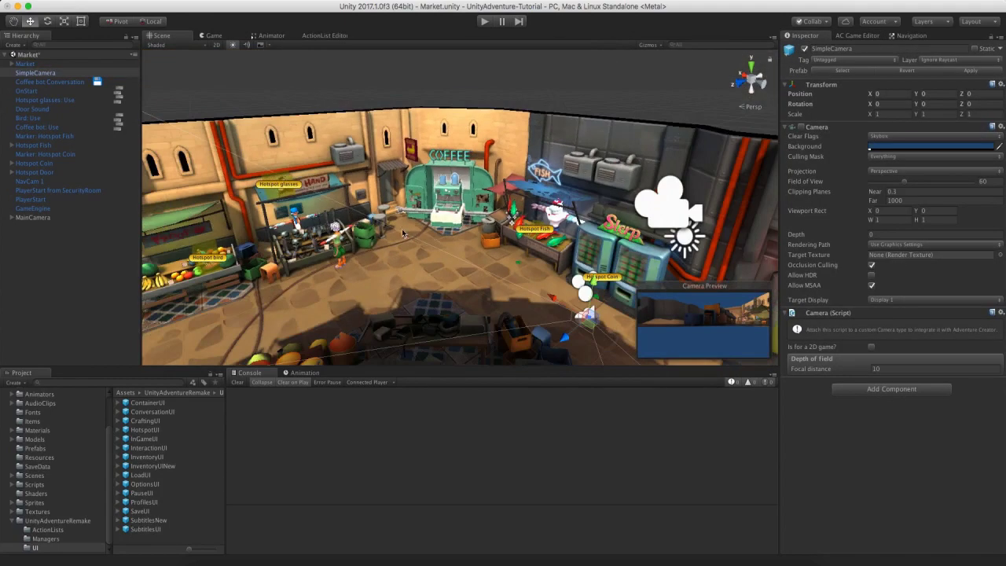
left_click_drag(581, 302, 428, 210)
left_click_drag(471, 236, 314, 223, "alt")
key("f")
left_click_drag(471, 193, 439, 202, "alt")
key("w")
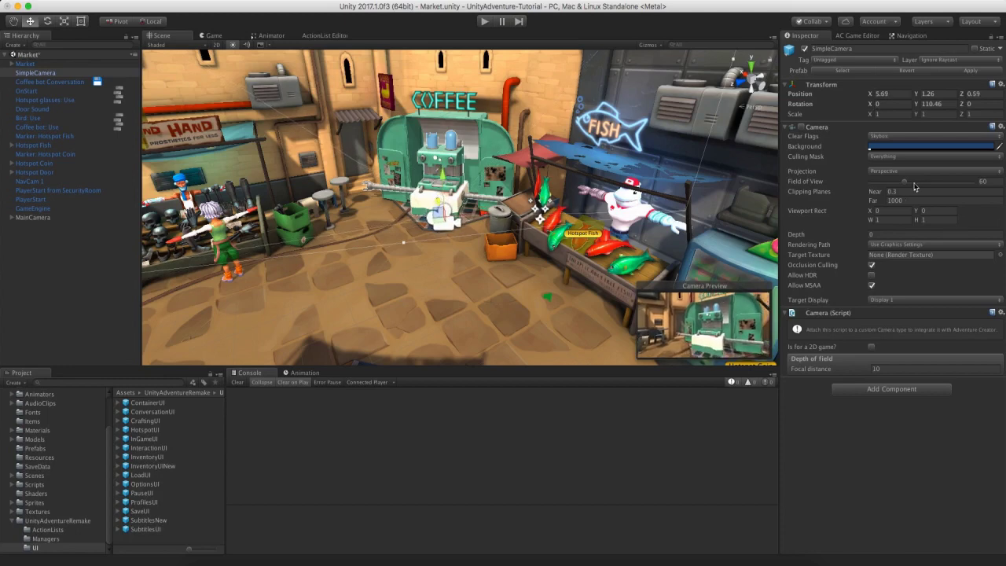
Set the camera's field of view to 50 and rename it "Coffee bot camera".
left_click_drag(907, 185, 898, 185)
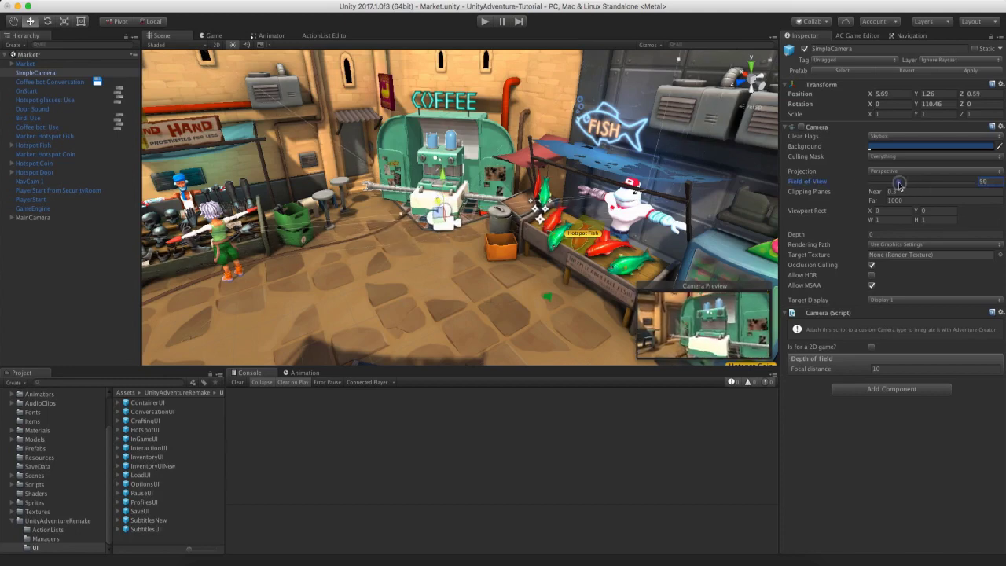
left_click(823, 49)
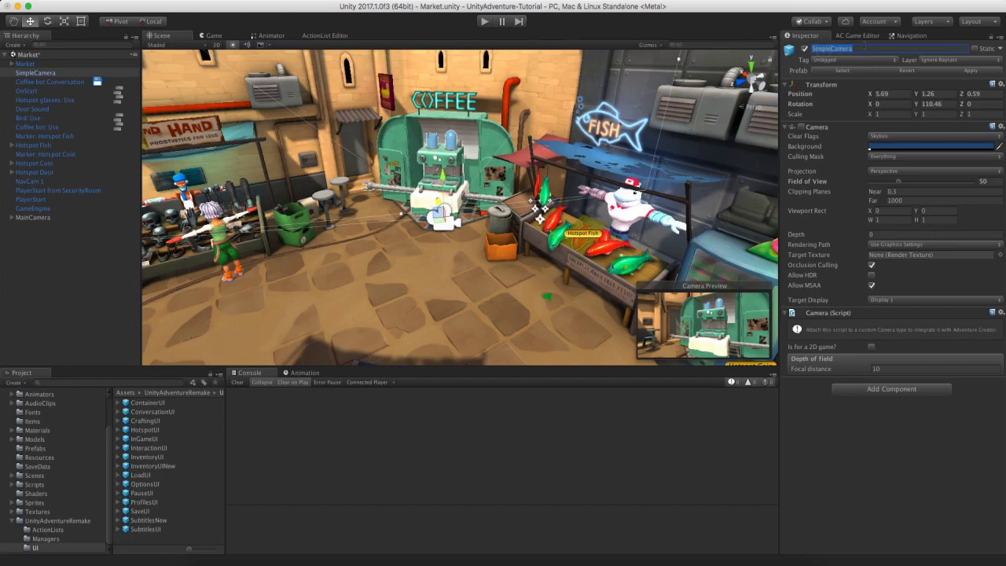
type("Coffee bot c")
key("Return")
Add a new Camera: Switch action in an empty area beside the Start conversation action of the coffee bot ActionList.
left_click(317, 35)
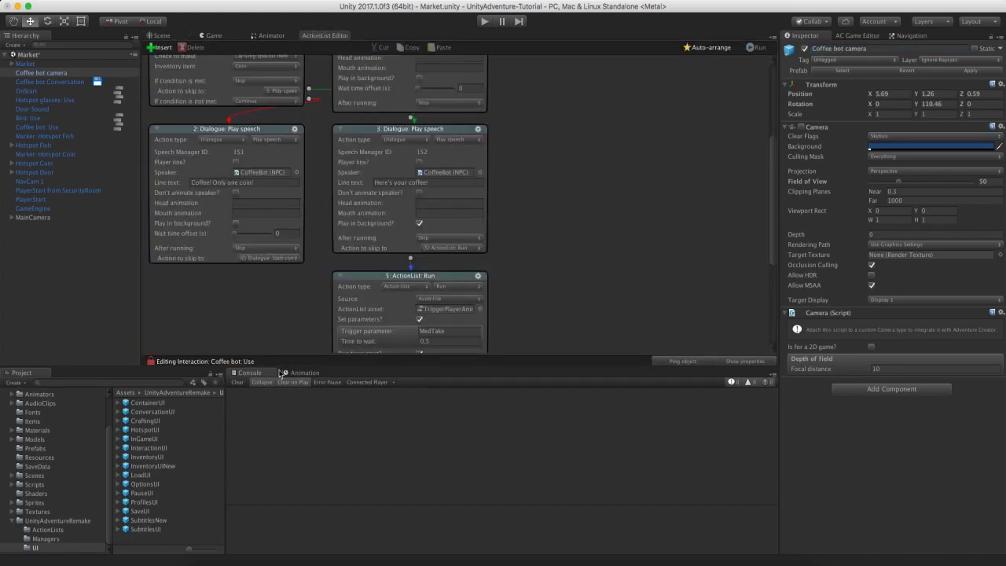
left_click_drag(775, 187, 788, 88)
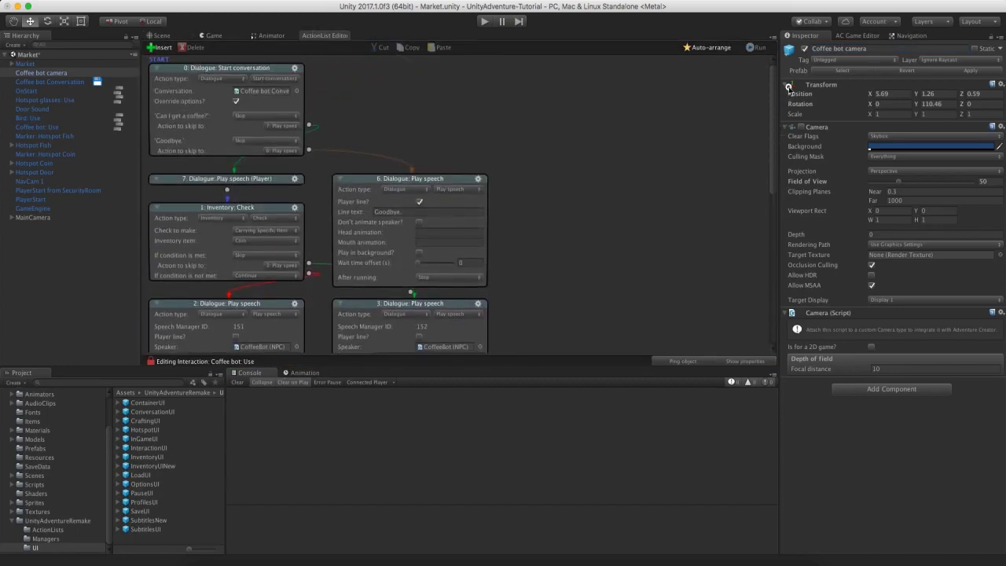
right_click(395, 78)
left_click(413, 89)
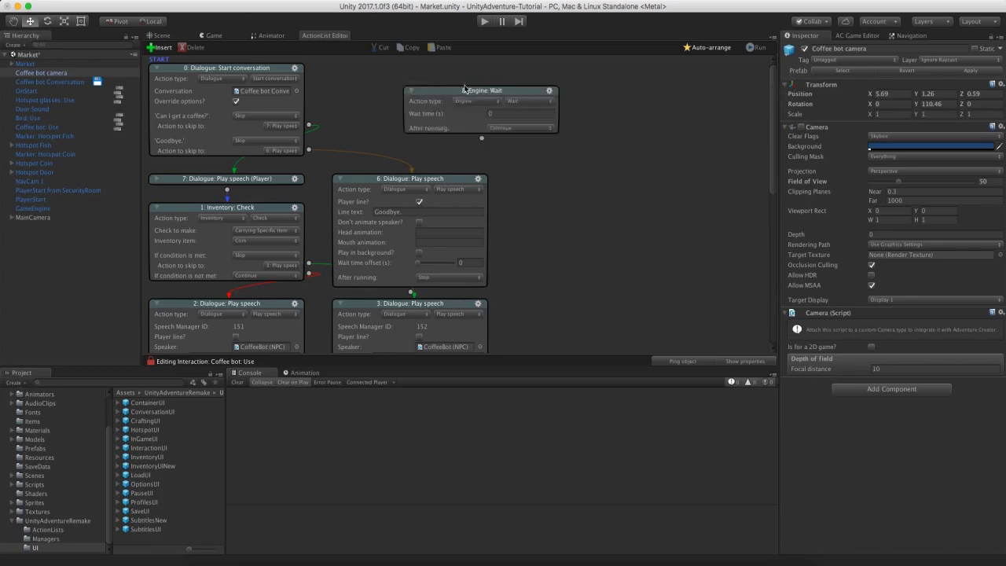
left_click_drag(464, 87, 531, 99)
left_click(577, 102)
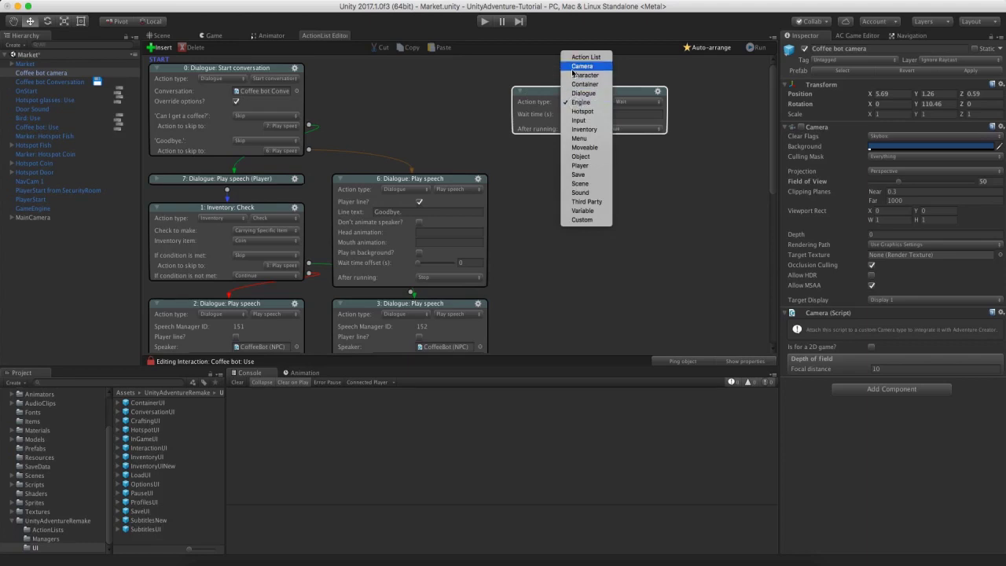
left_click(571, 68)
left_click(635, 102)
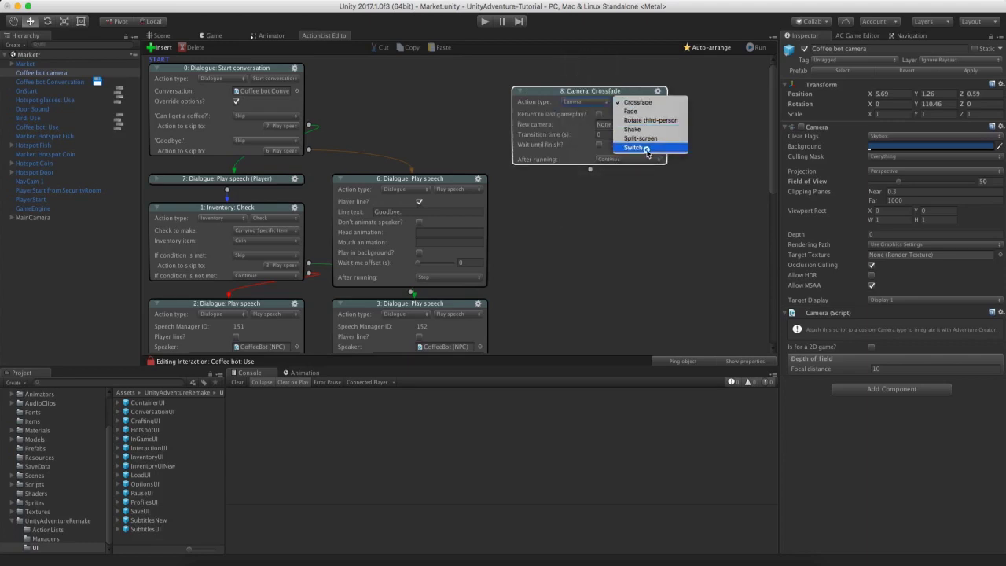
key("Escape")
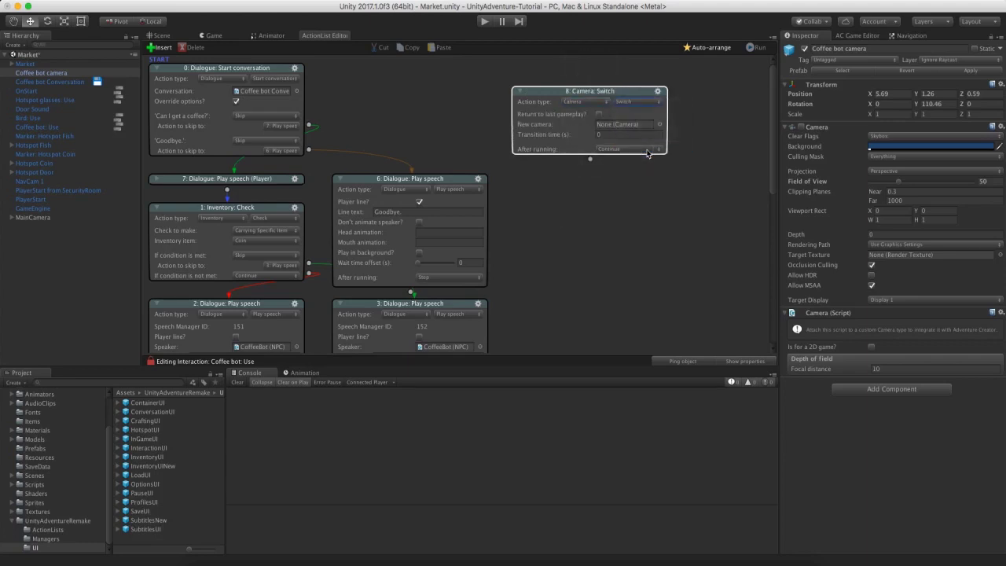
Move the Camera: Switch action to the front of the ActionList and auto-arrange the actions.
left_click(658, 91)
left_click(695, 151)
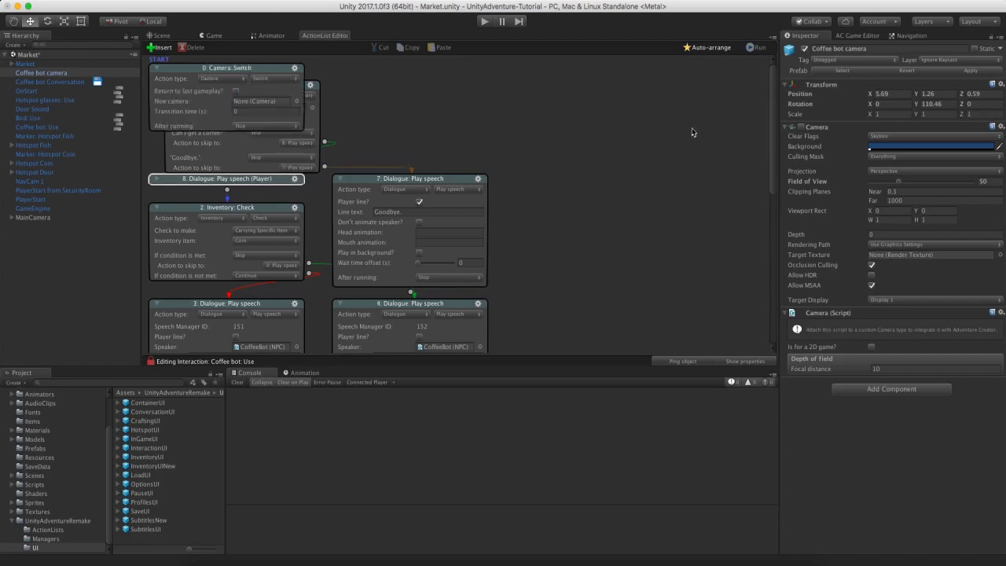
left_click(696, 49)
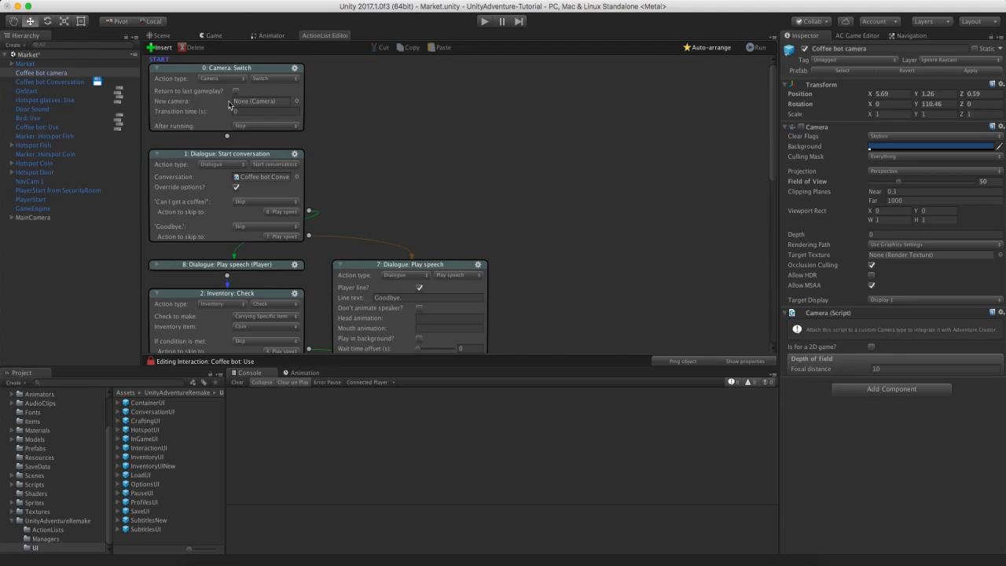
Give the Camera: Switch action the Coffee bot camera and a 2-second transition, and move the Start conversation action down clear of it.
left_click_drag(41, 73, 251, 103)
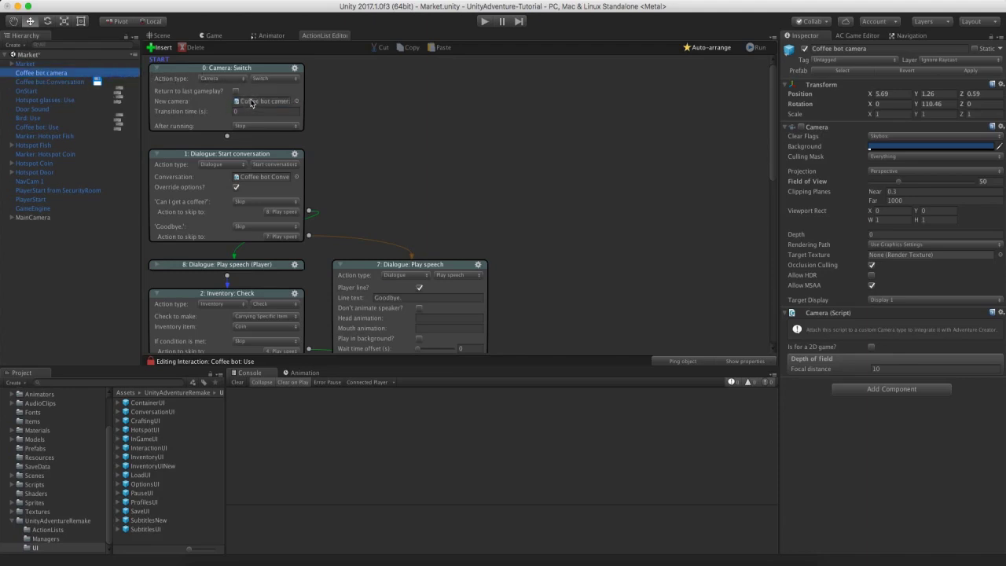
left_click(232, 112)
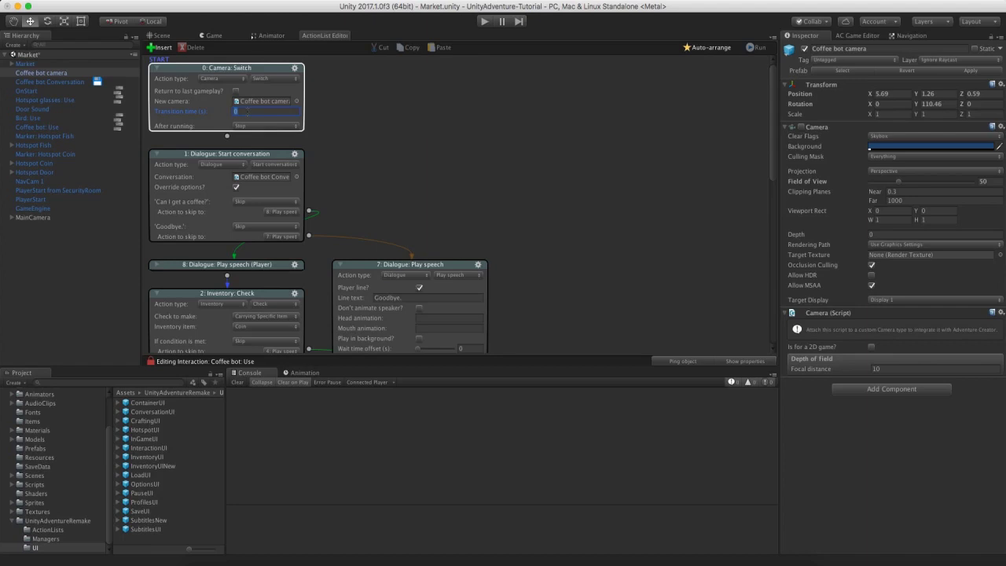
type("2")
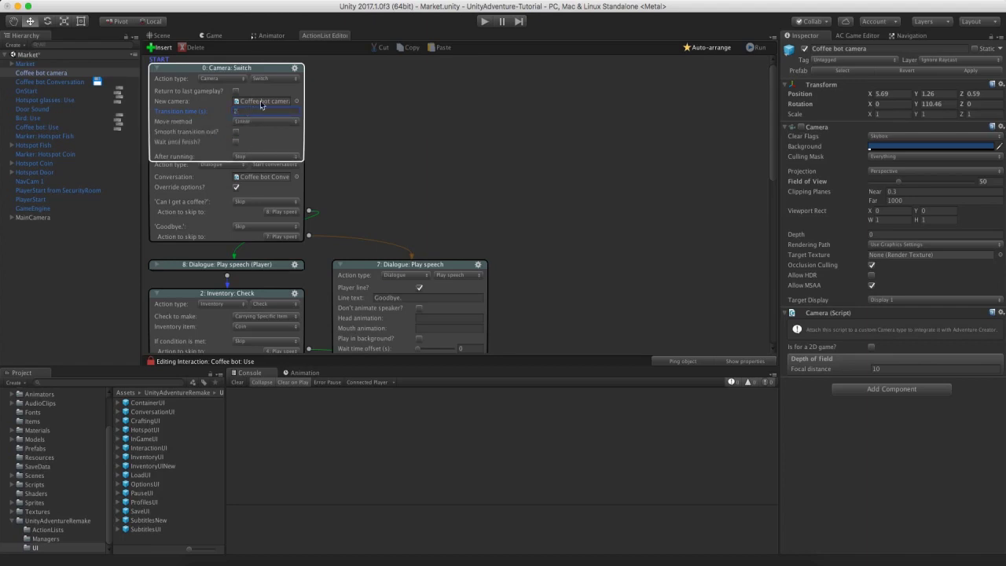
left_click(177, 170)
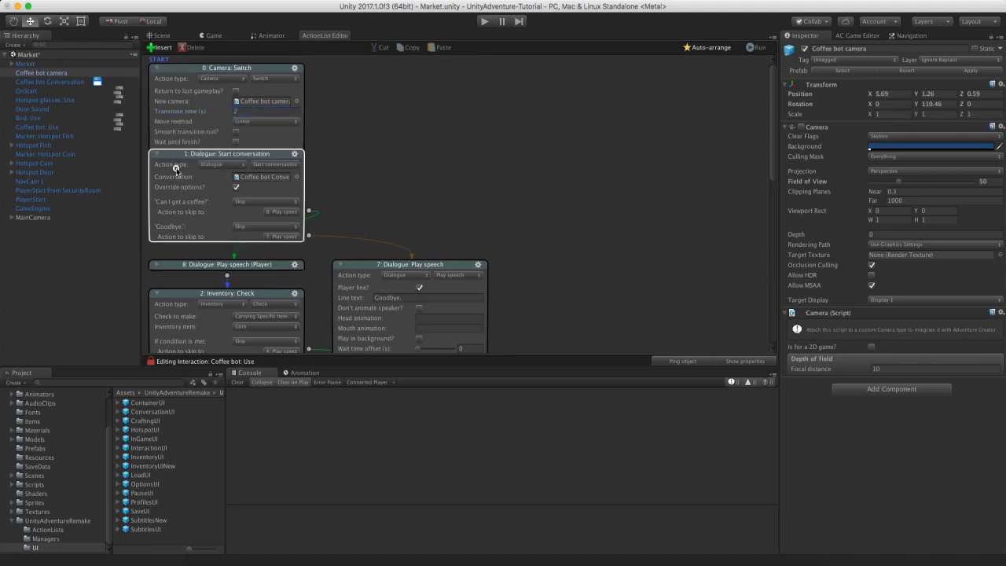
left_click_drag(176, 168, 178, 193)
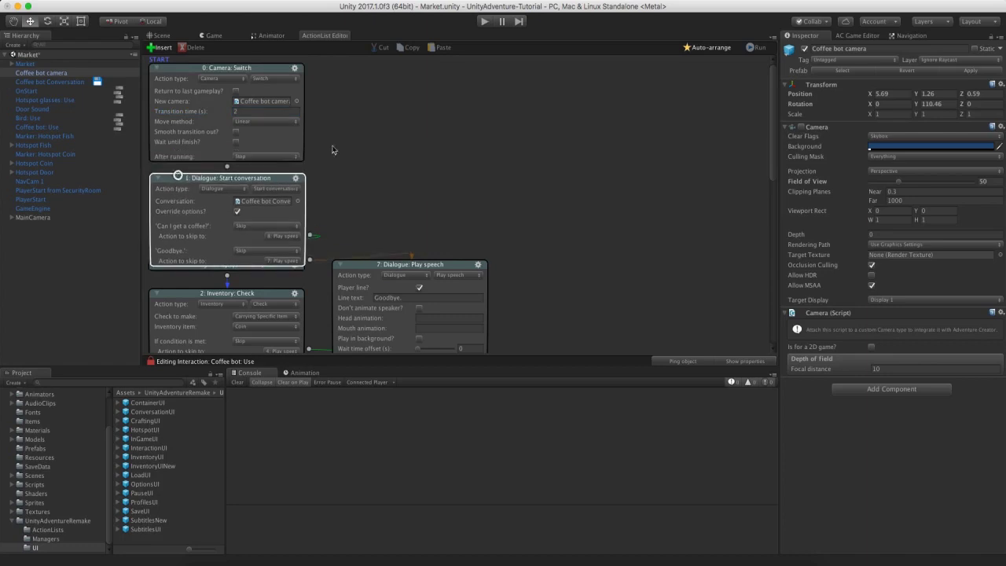
Set the opening Camera: Switch action's move method to Smooth and link it to the Start conversation action, auto-arranging the list.
left_click(252, 123)
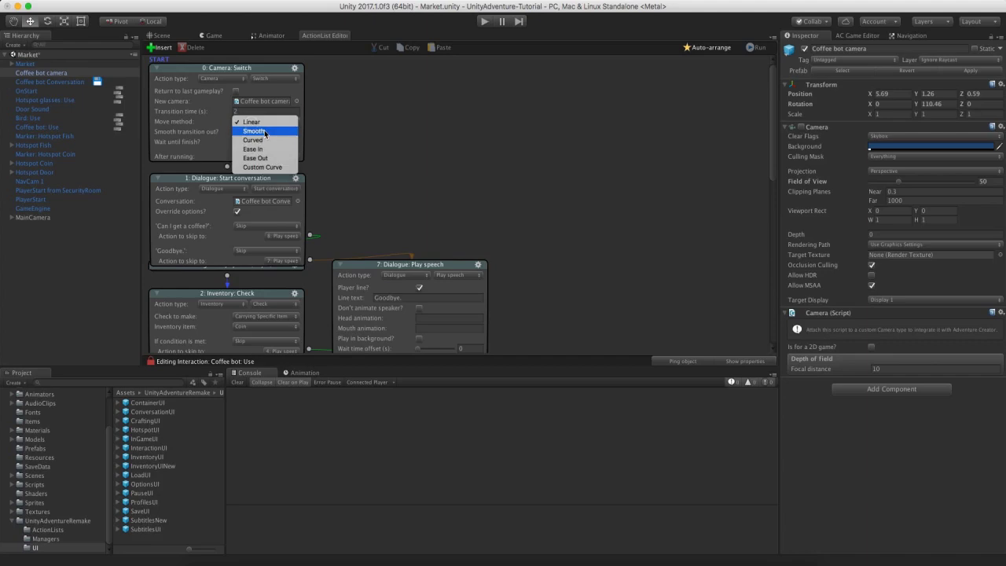
left_click(265, 132)
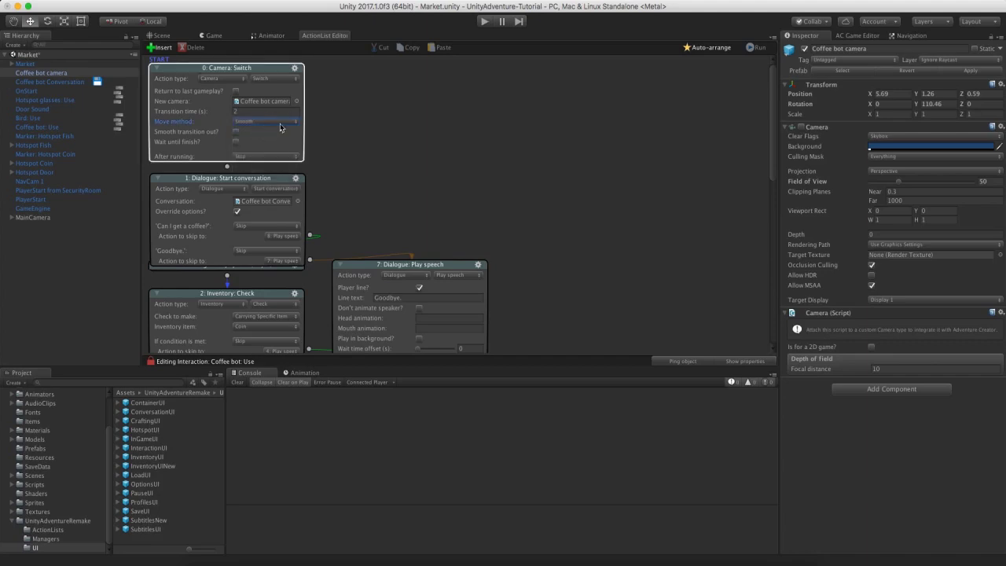
left_click(267, 122)
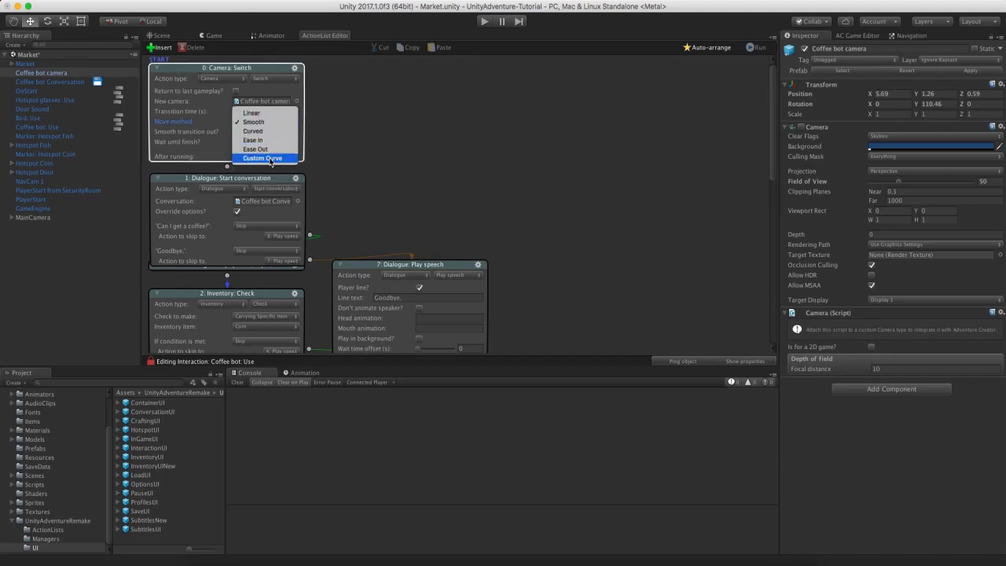
left_click(328, 127)
left_click(365, 140)
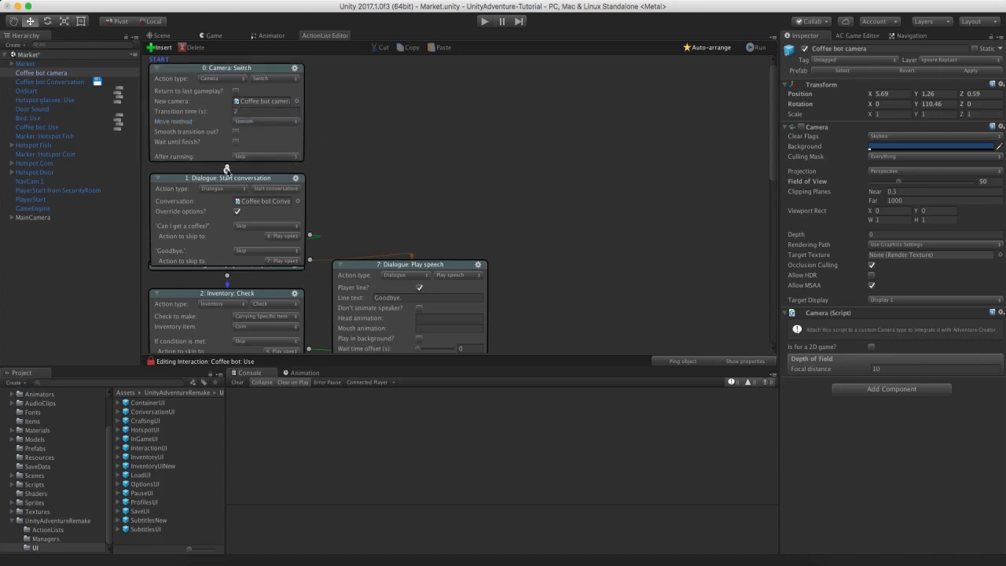
left_click_drag(227, 167, 227, 180)
left_click(698, 49)
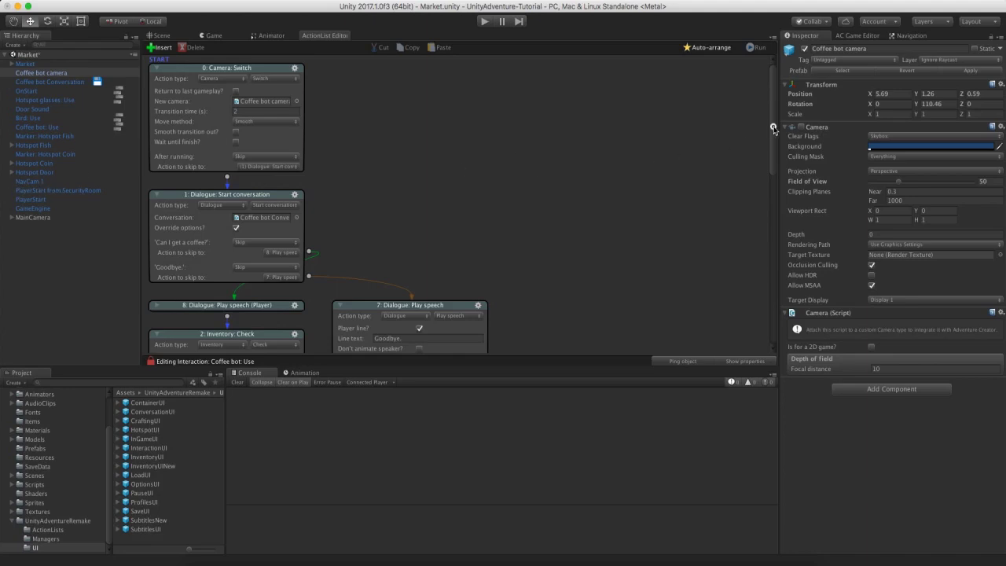
Move the Goodbye speech action aside and chain a Camera: Switch action after it, set to return to the last gameplay camera.
left_click_drag(773, 129, 768, 171)
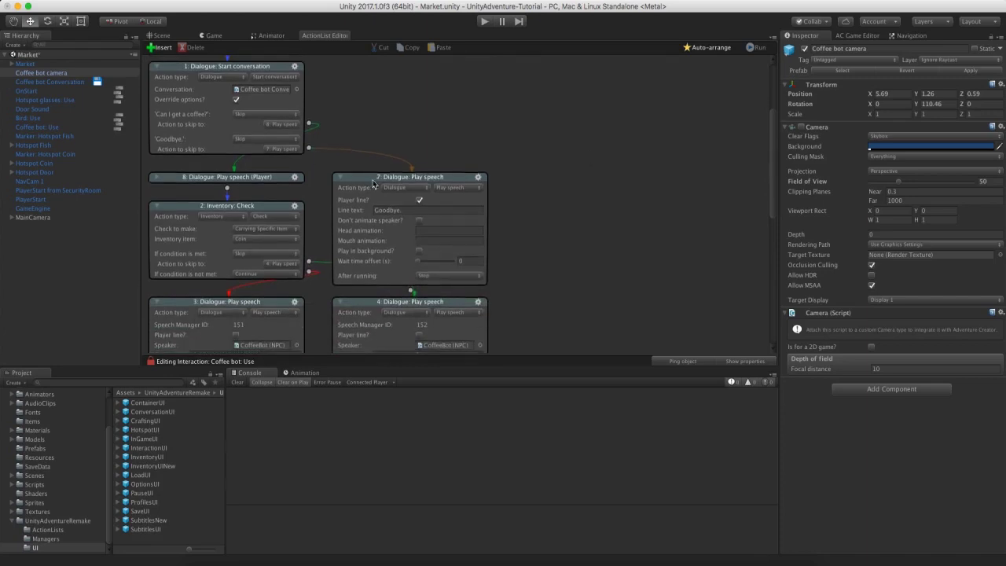
left_click_drag(373, 183, 503, 83)
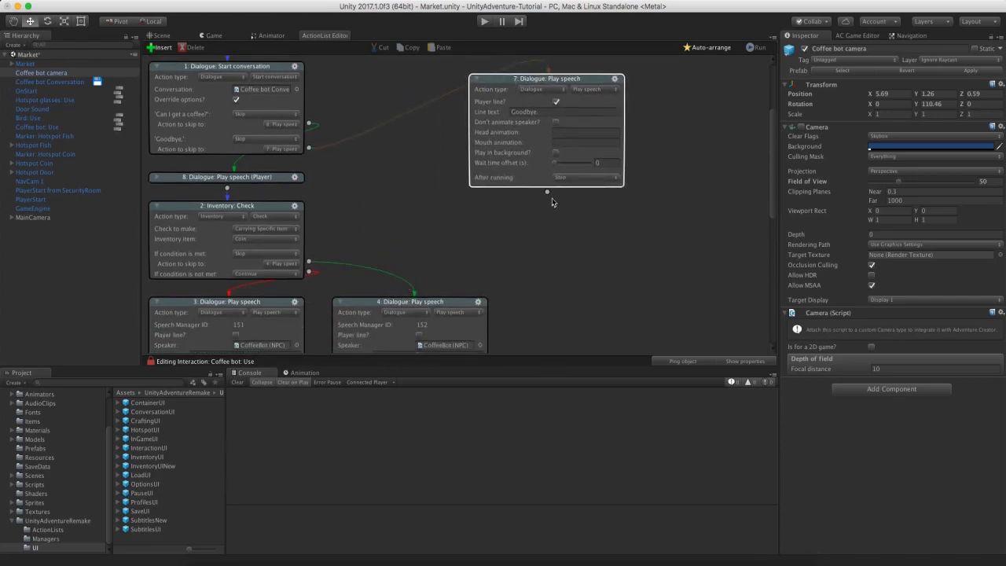
left_click_drag(547, 191, 550, 206)
left_click(550, 225)
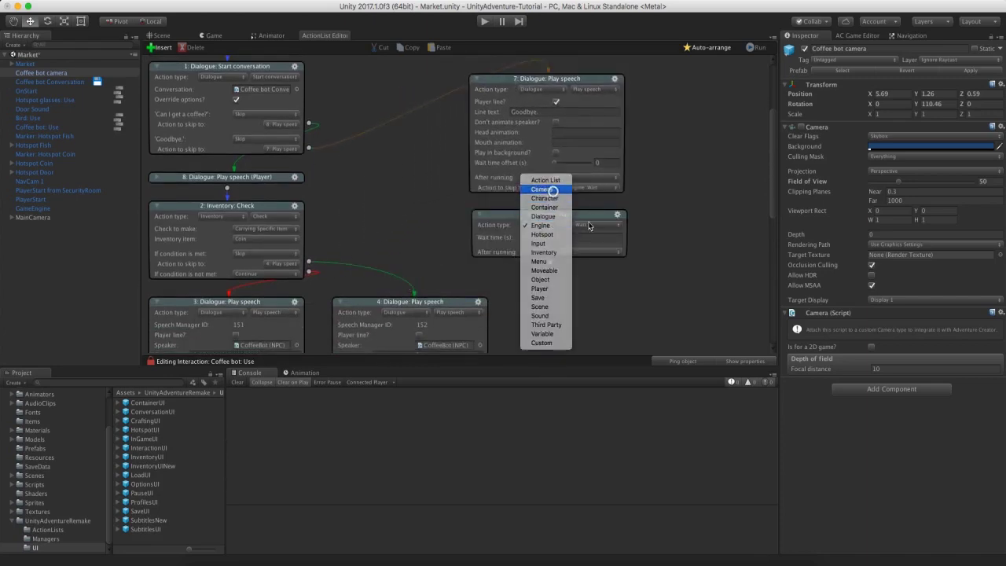
left_click(541, 189)
left_click(597, 224)
left_click(593, 271)
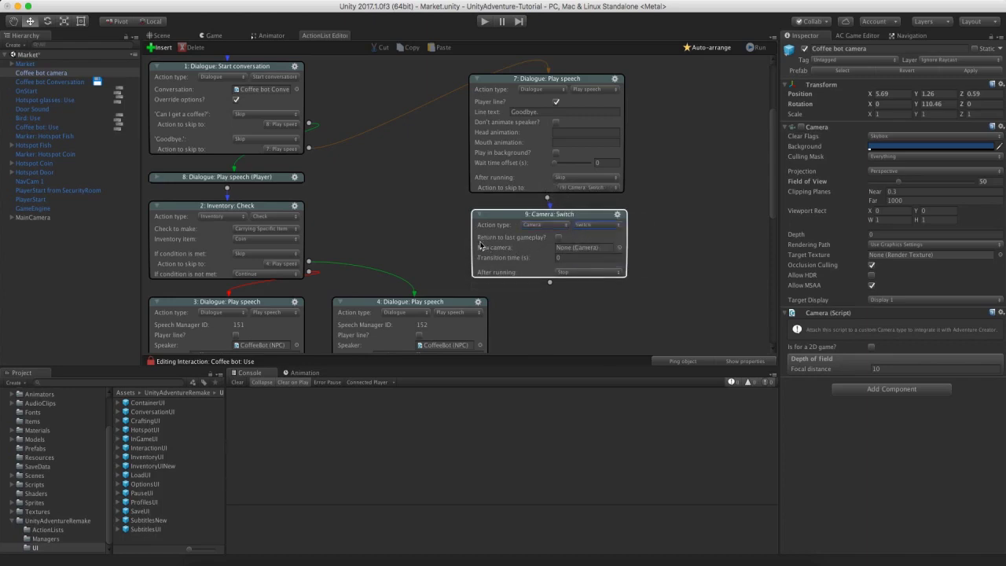
left_click(559, 237)
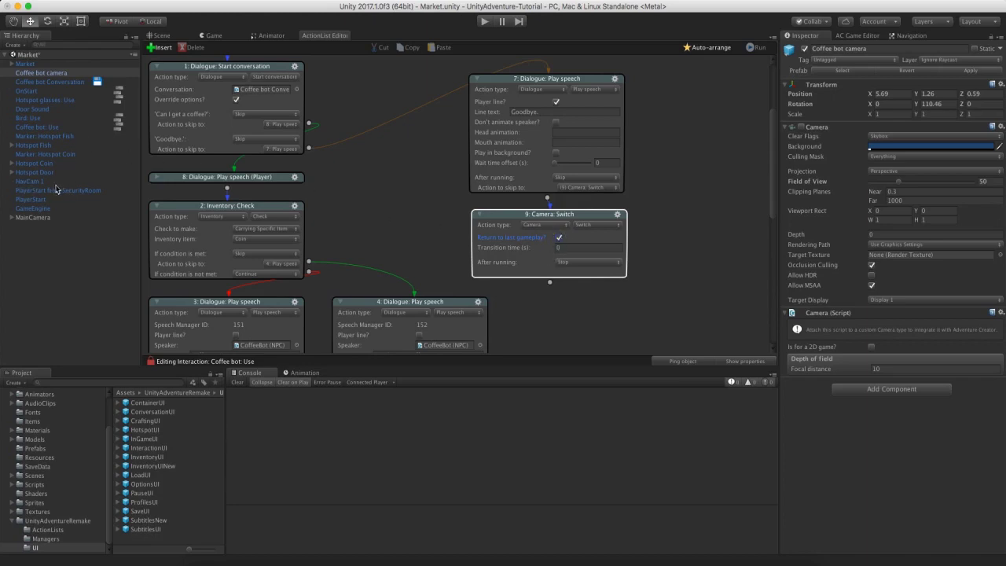
left_click(558, 247)
Play-test the coffee bot conversation with audio muted, choosing "Can I get a coffee?" and then "Goodbye.".
left_click(209, 35)
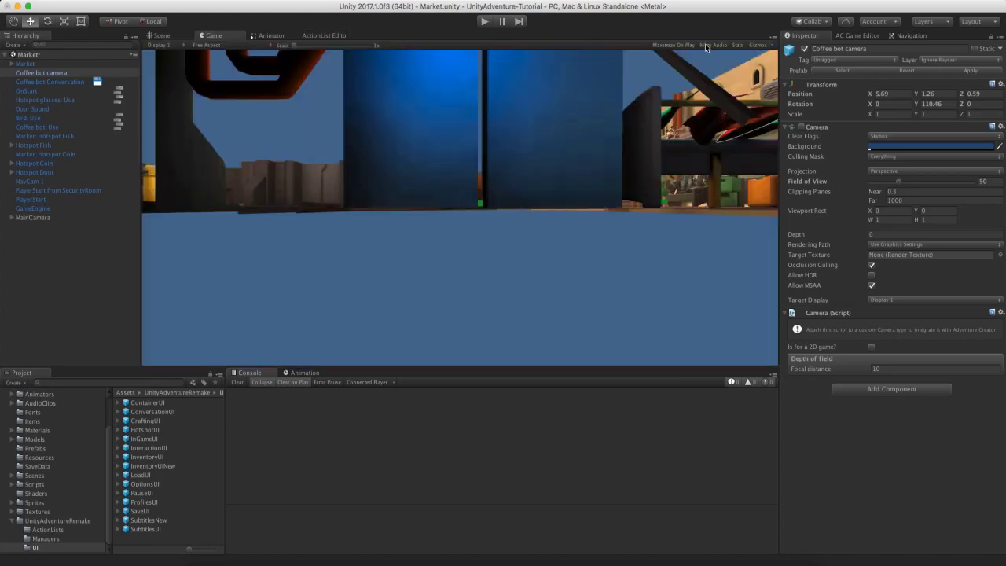
key("super+p")
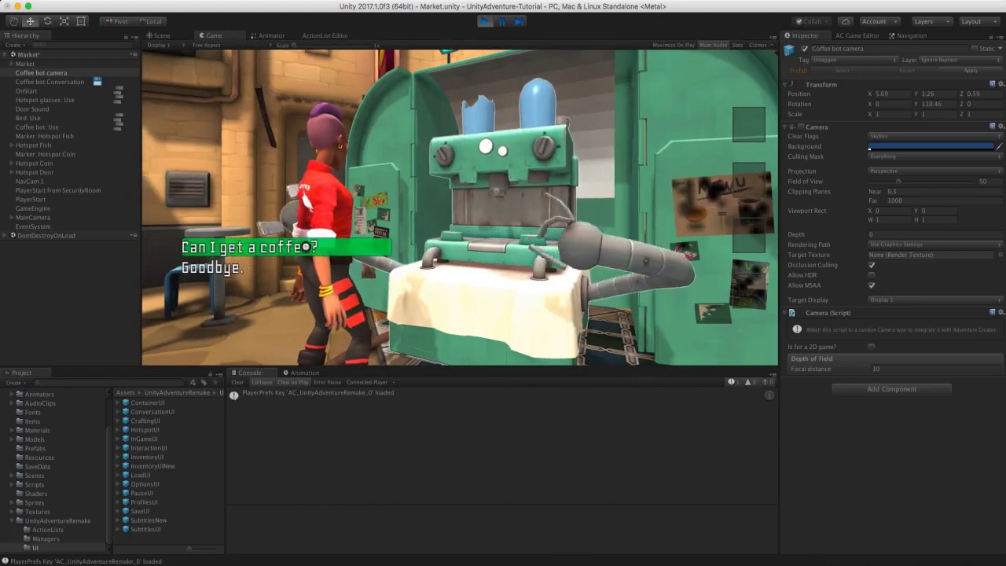
left_click(267, 246)
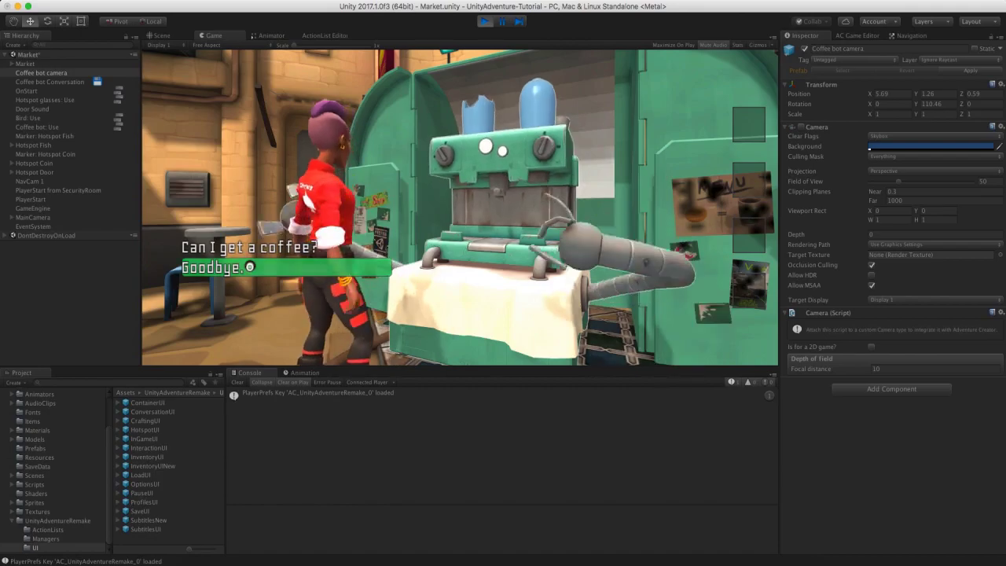
left_click(250, 266)
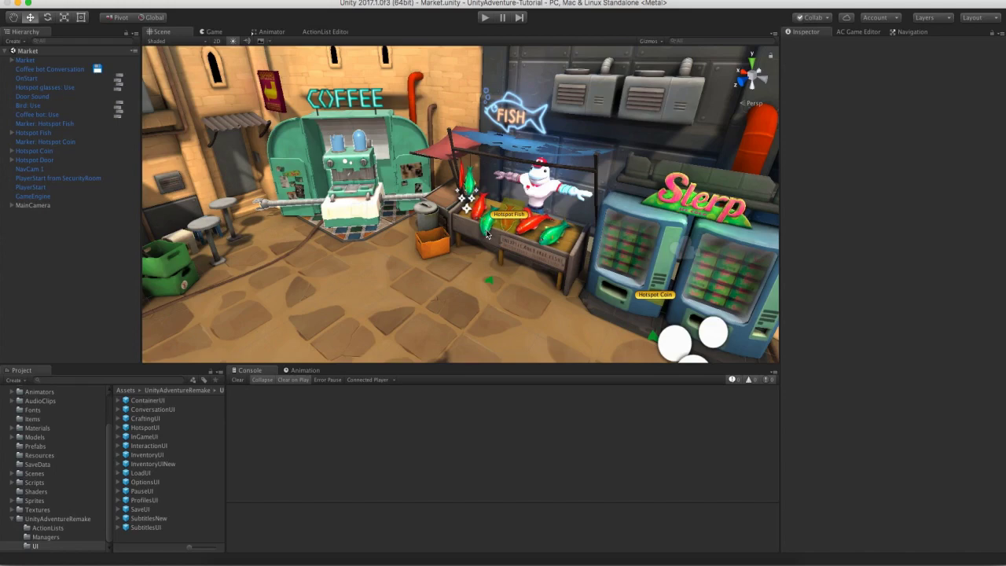
Run the Market scene and save the game over Save 1 before collecting the coin.
left_click_drag(360, 241, 519, 234, "alt")
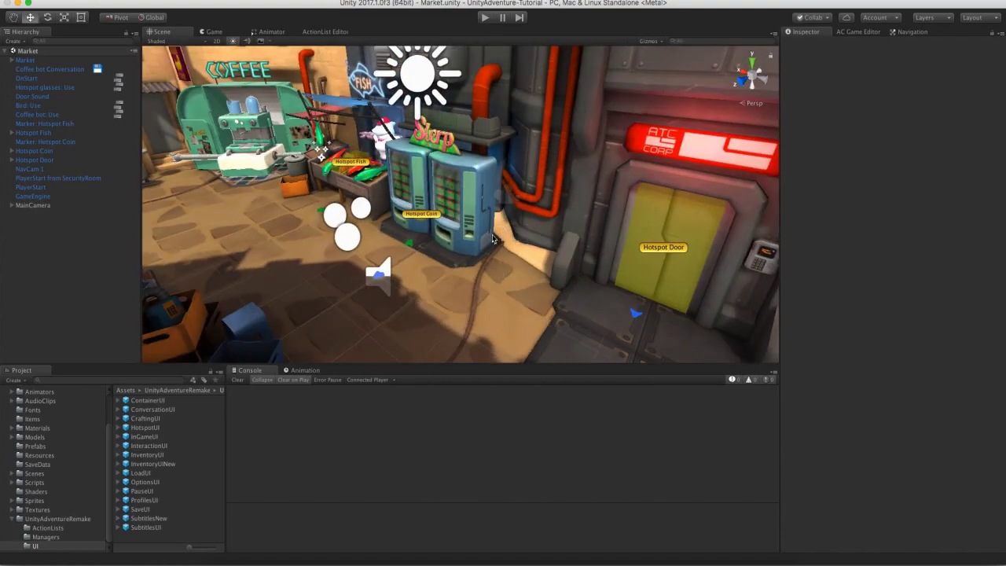
left_click(214, 32)
left_click(488, 17)
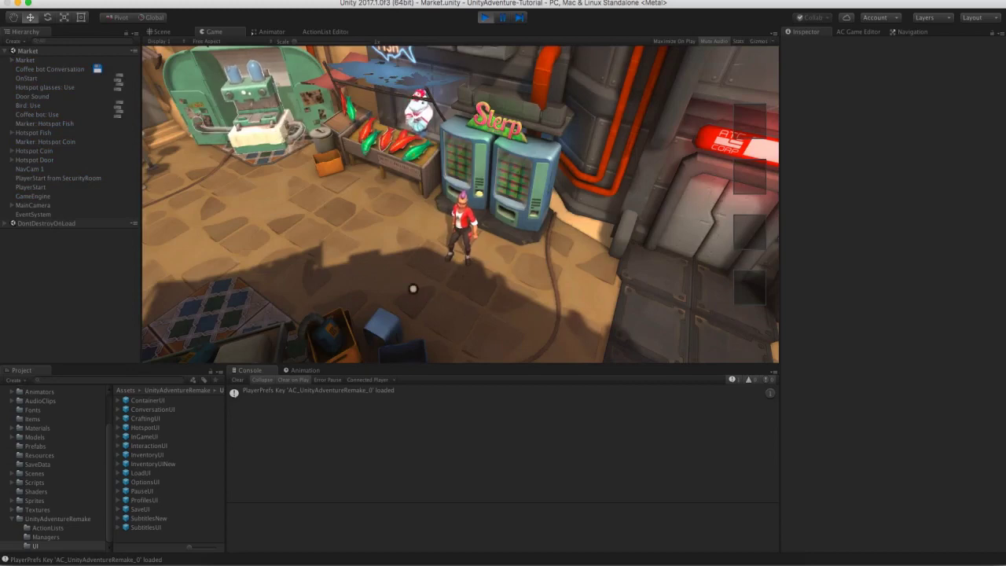
key("Escape")
left_click(460, 196)
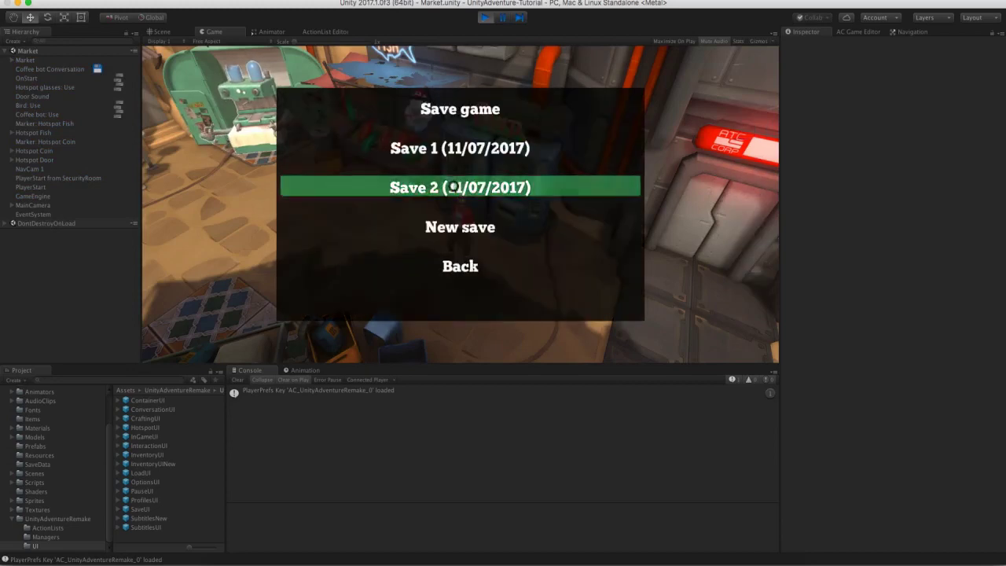
left_click(466, 149)
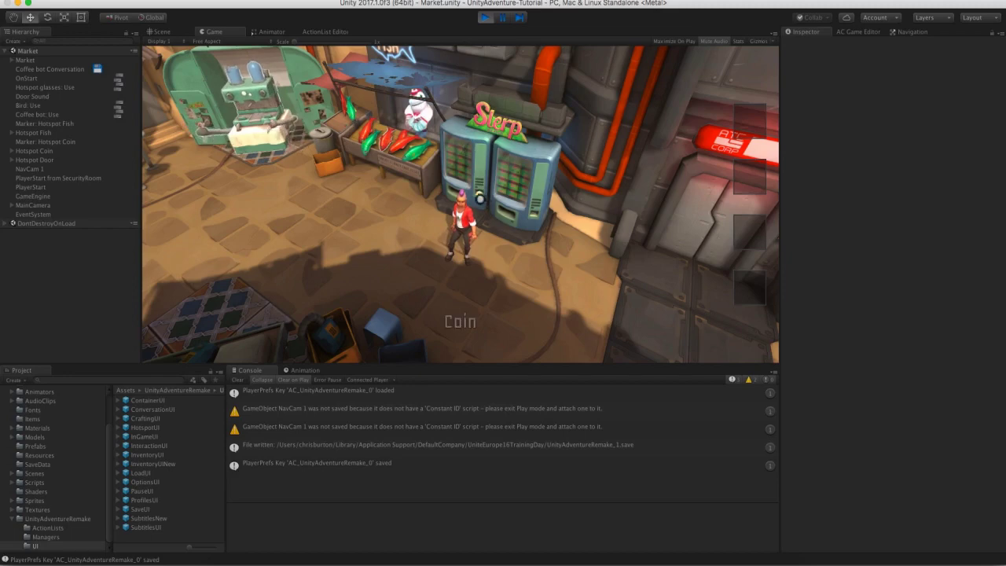
Collect the coin at the vending machines, walk over to the ATC Corp door and save the game over Save 2.
left_click(457, 317)
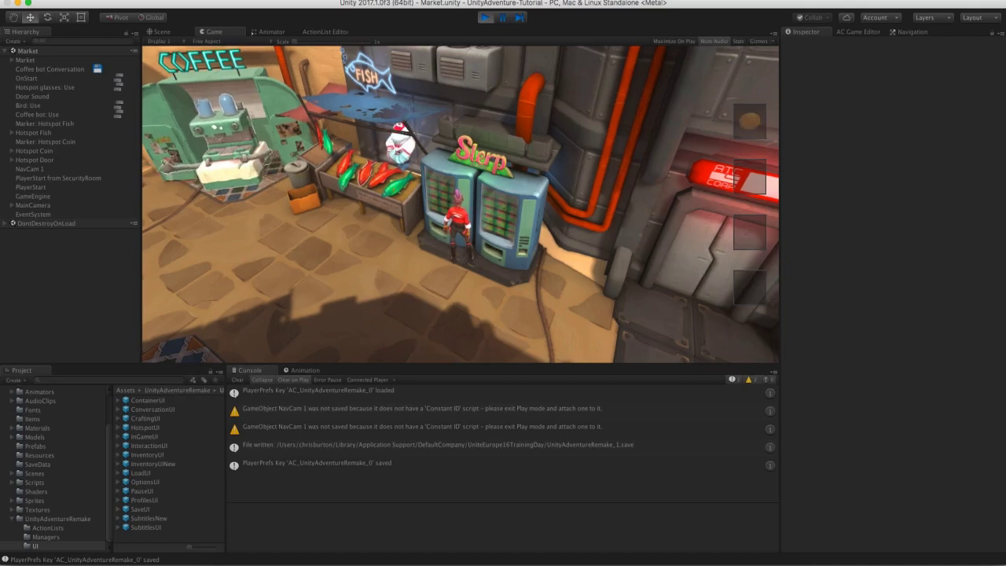
left_click(601, 319)
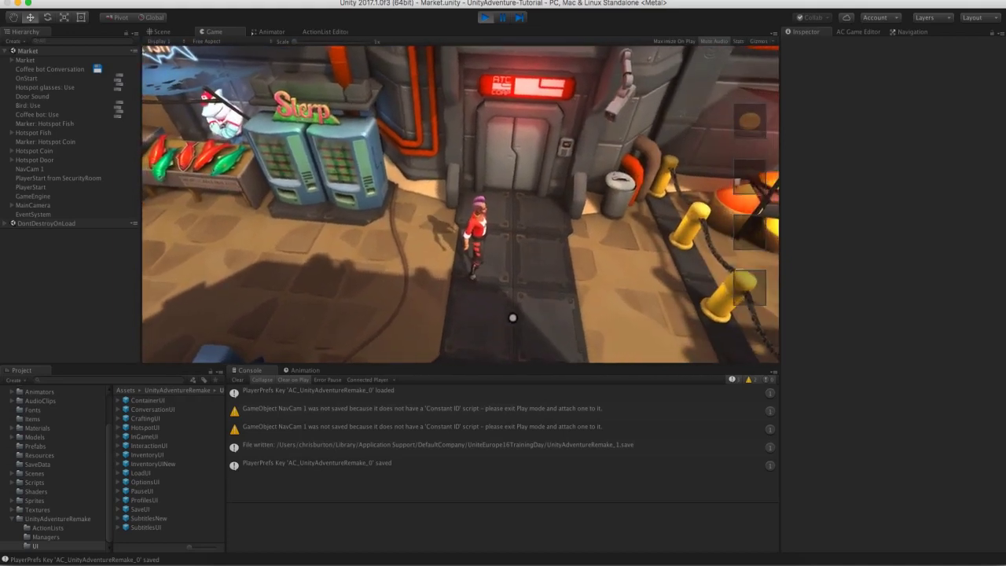
key("Escape")
left_click(458, 196)
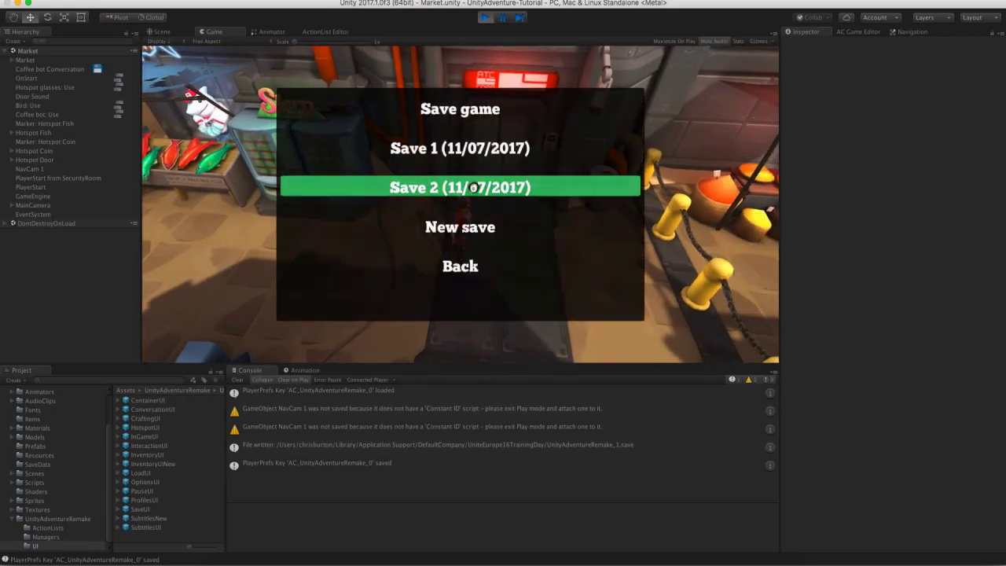
left_click(464, 189)
Load Save 1 to test the restored game state, and stop playing.
key("Escape")
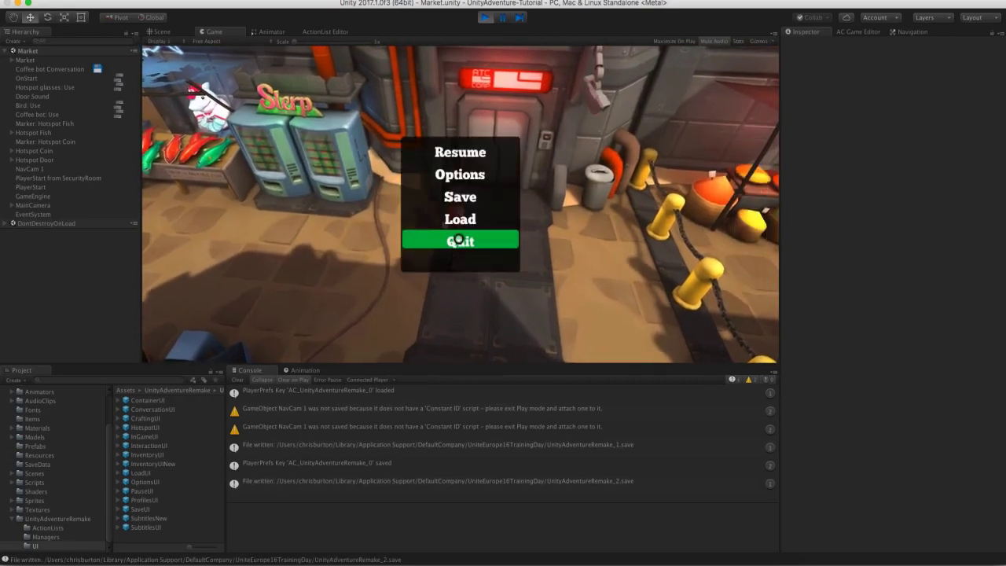
left_click(459, 221)
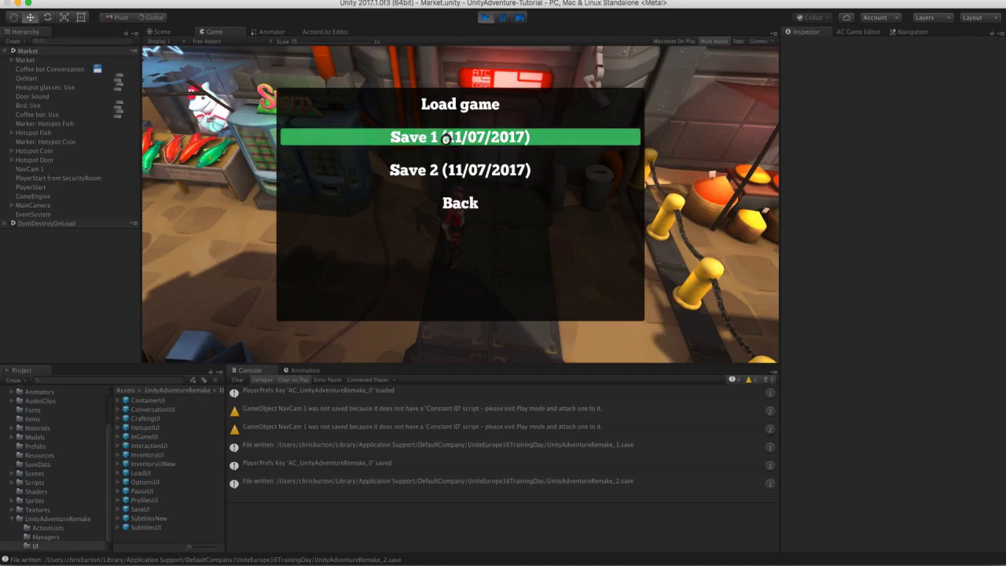
left_click(478, 135)
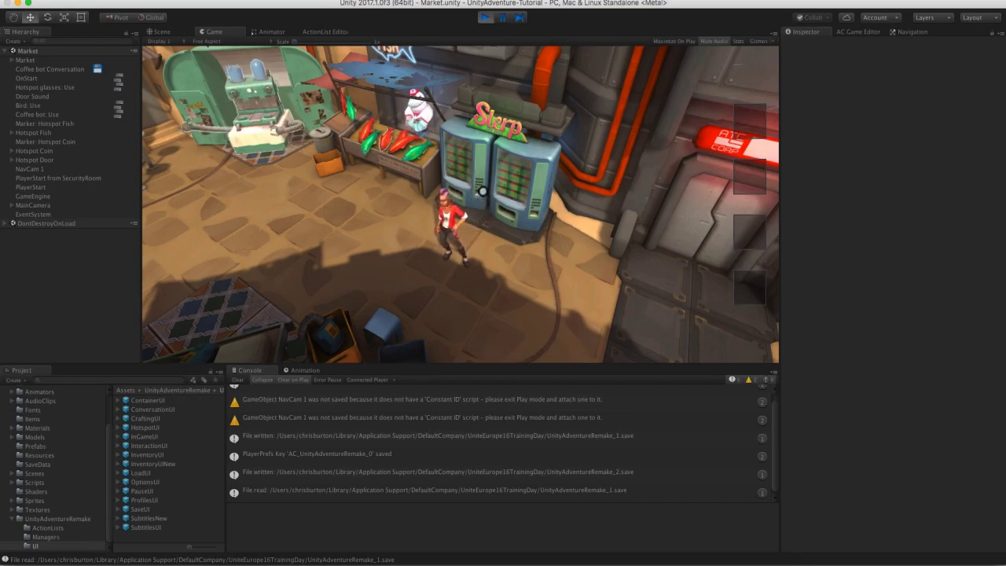
left_click(487, 19)
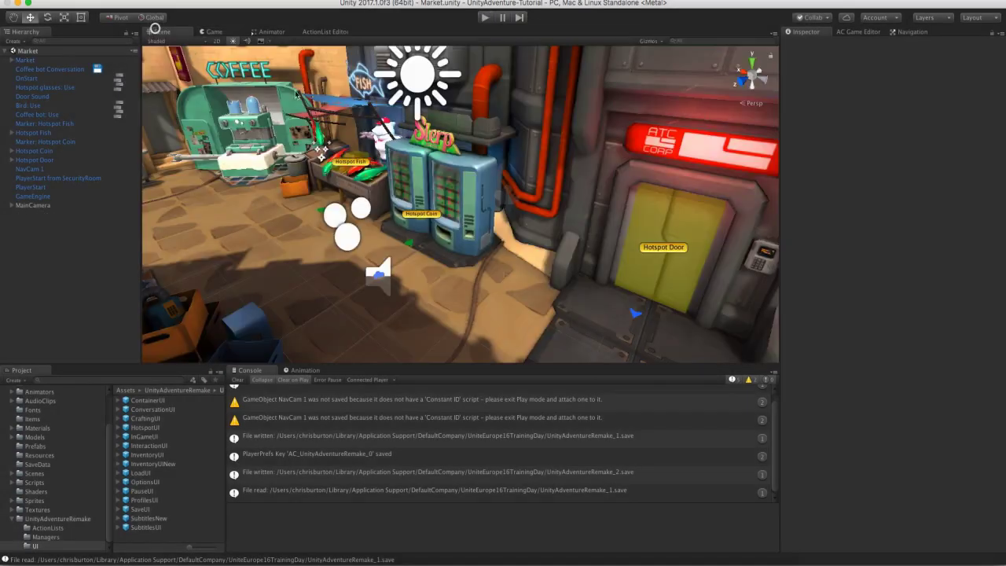
Add the Adventure Creator save-system component Remember Hotspot to Hotspot Coin by the vending machines.
left_click_drag(296, 93, 458, 260, "alt")
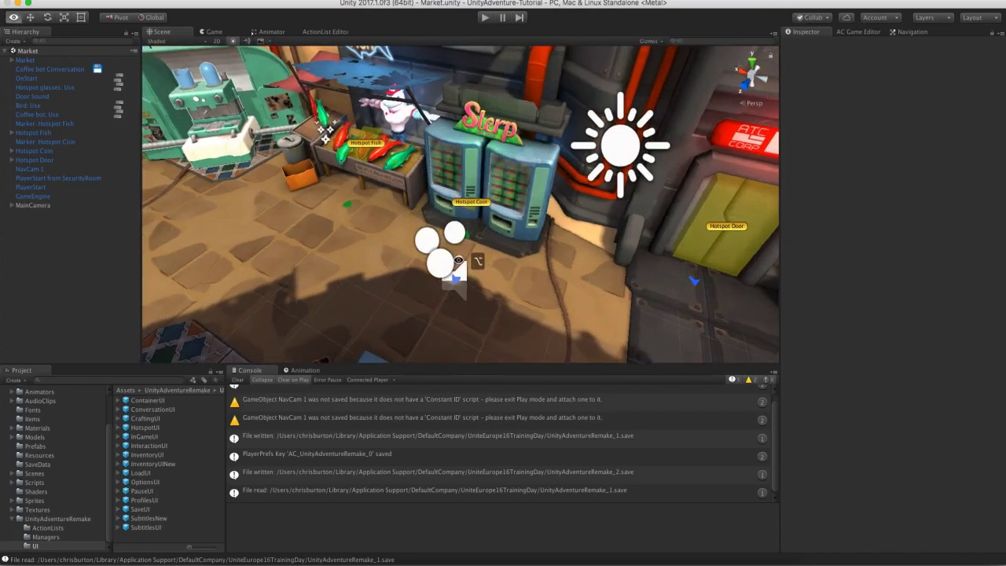
scroll(460, 255, "up", 5)
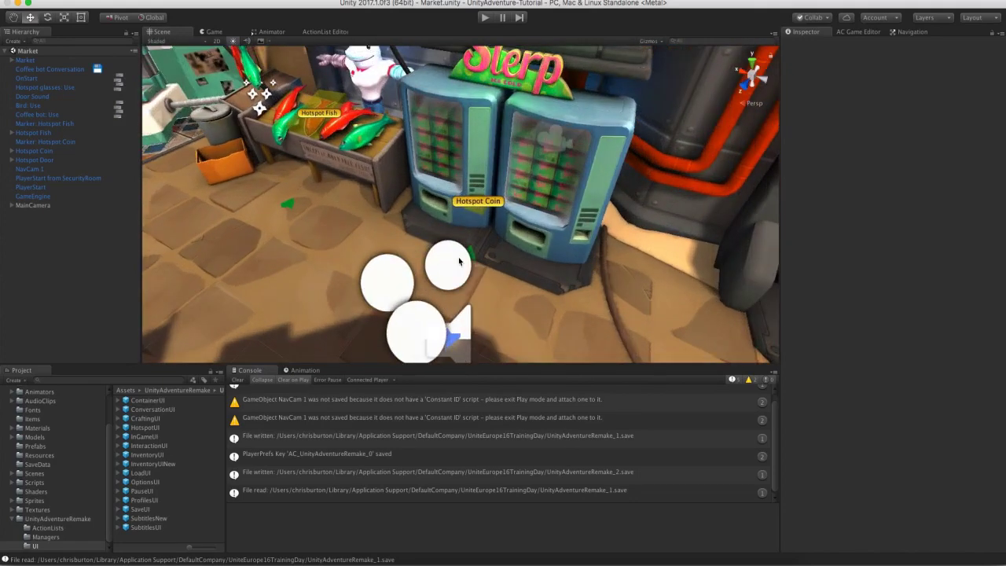
left_click(481, 203)
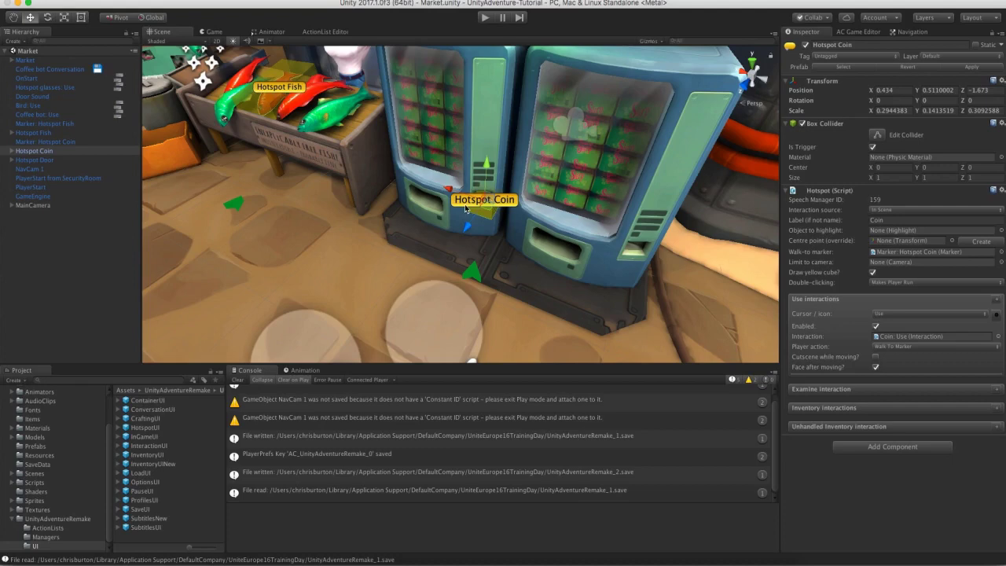
left_click(882, 447)
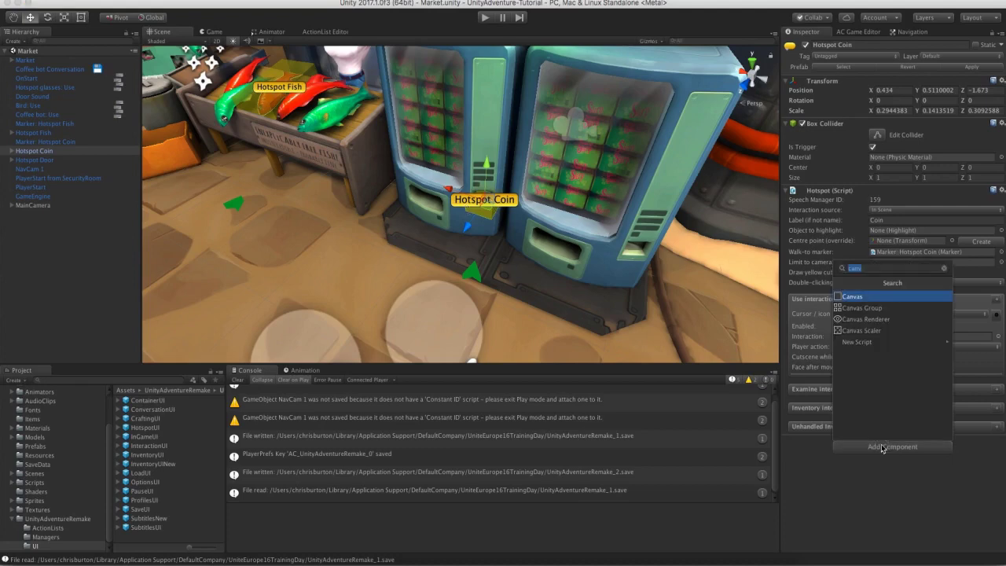
left_click(945, 268)
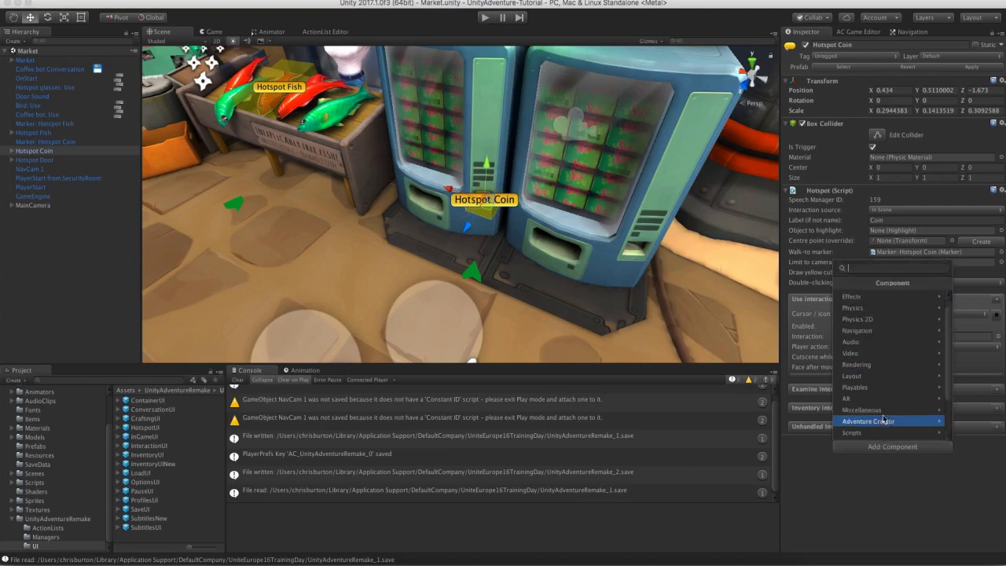
left_click(883, 417)
left_click(867, 319)
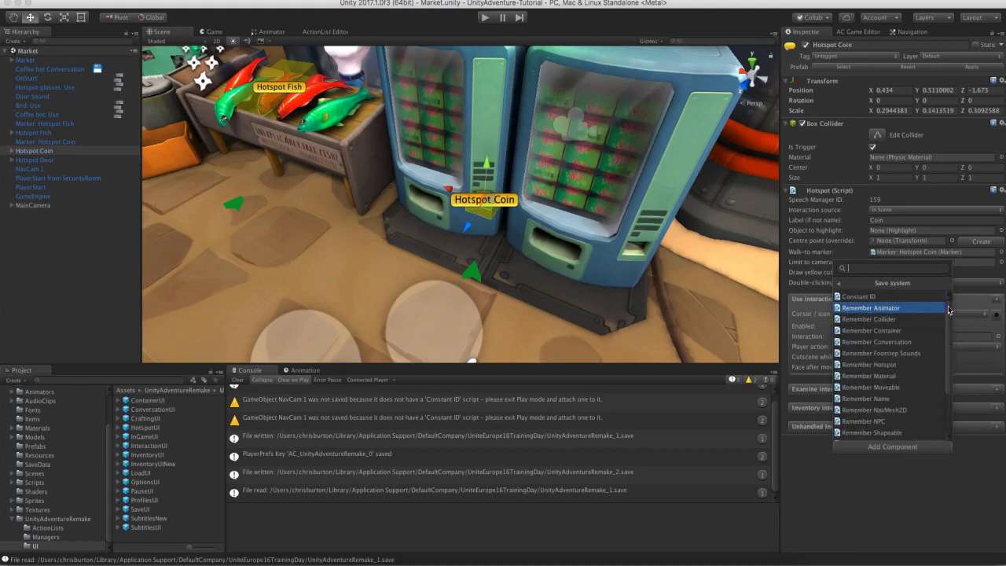
mouse_move(949, 310)
left_mouse_down()
mouse_move(946, 352)
mouse_move(946, 302)
left_mouse_up()
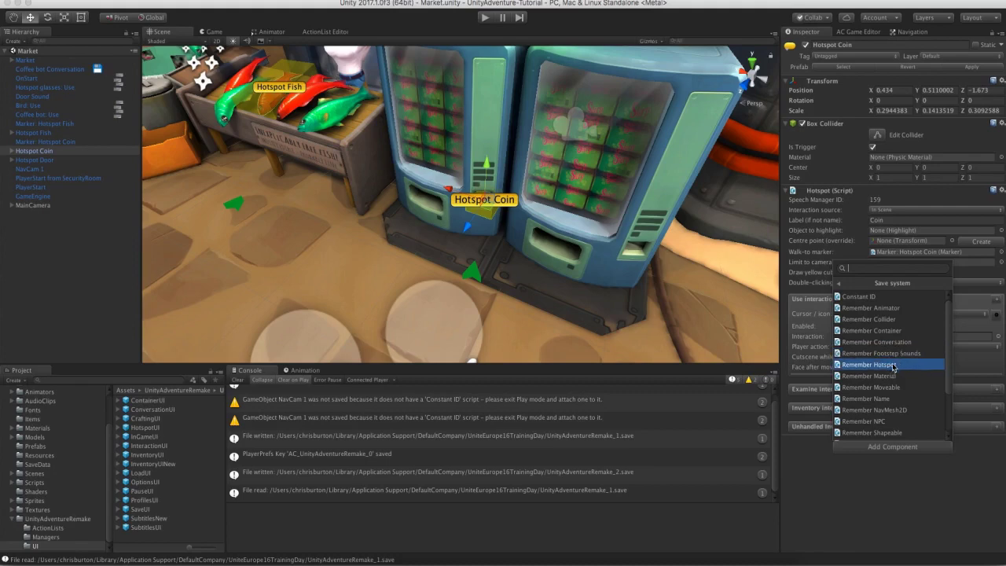
left_click(856, 366)
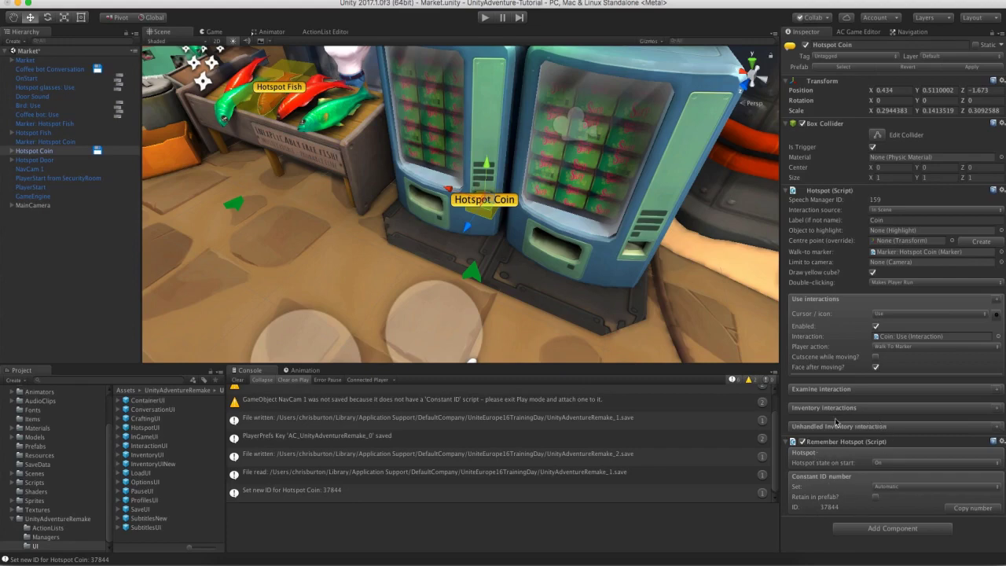
Run the Settings manager's auto-add of save components to GameObjects and accept the add save scripts prompt.
middle_click_drag(475, 281, 580, 276)
left_click_drag(580, 276, 433, 165, "alt")
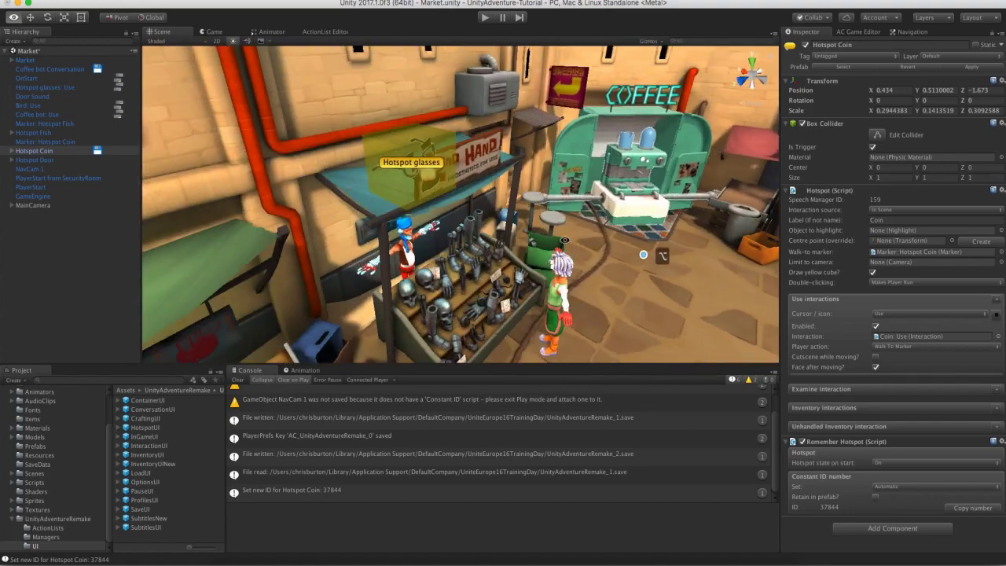
right_click_drag(441, 174, 495, 211, "alt")
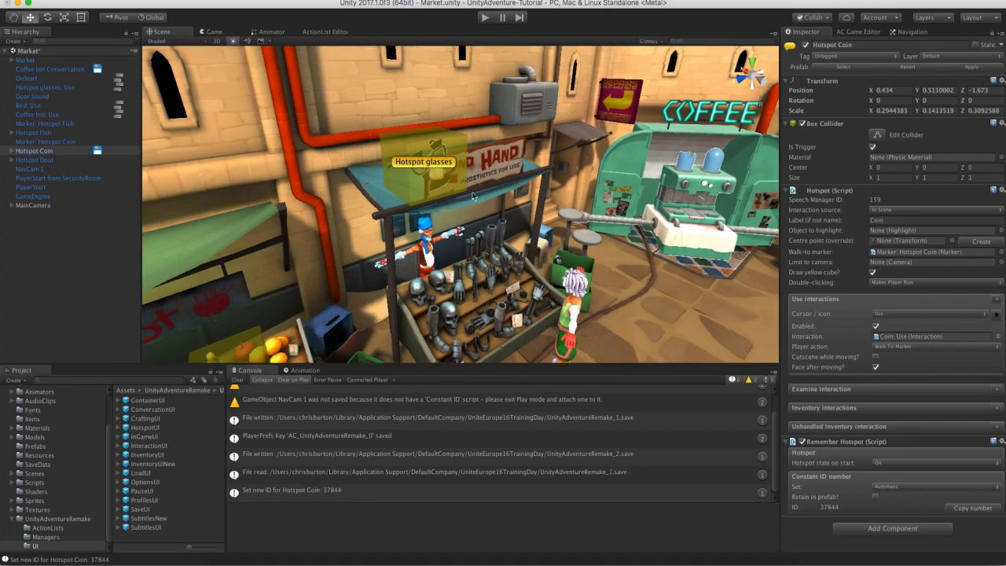
left_click_drag(557, 232, 350, 214, "alt")
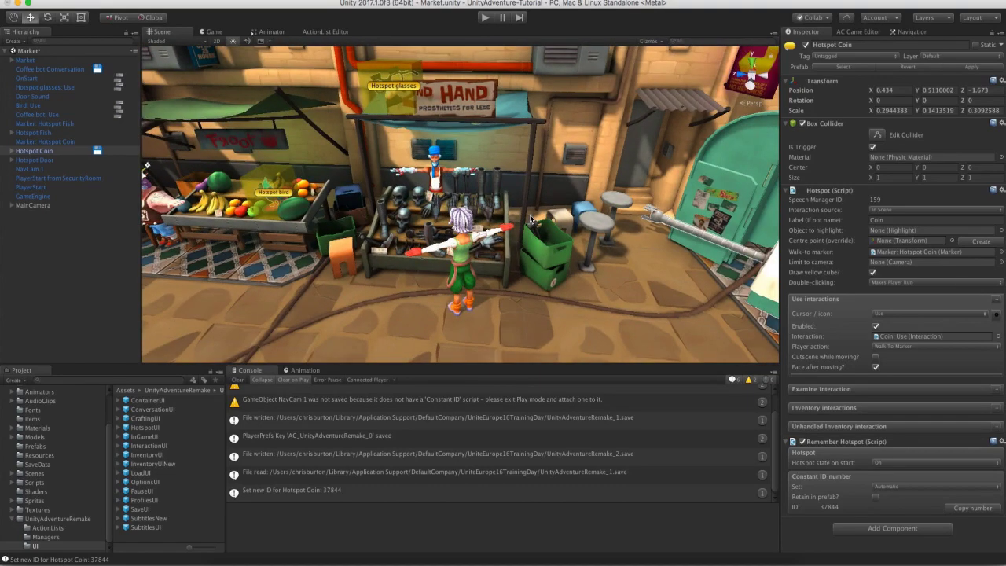
left_click(849, 33)
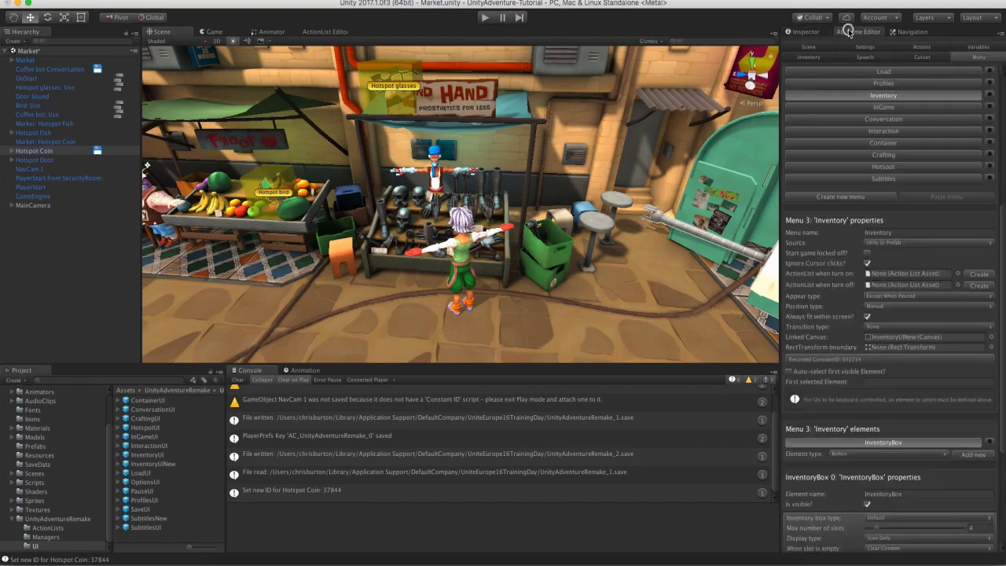
left_click(864, 47)
scroll(862, 244, "up", 5)
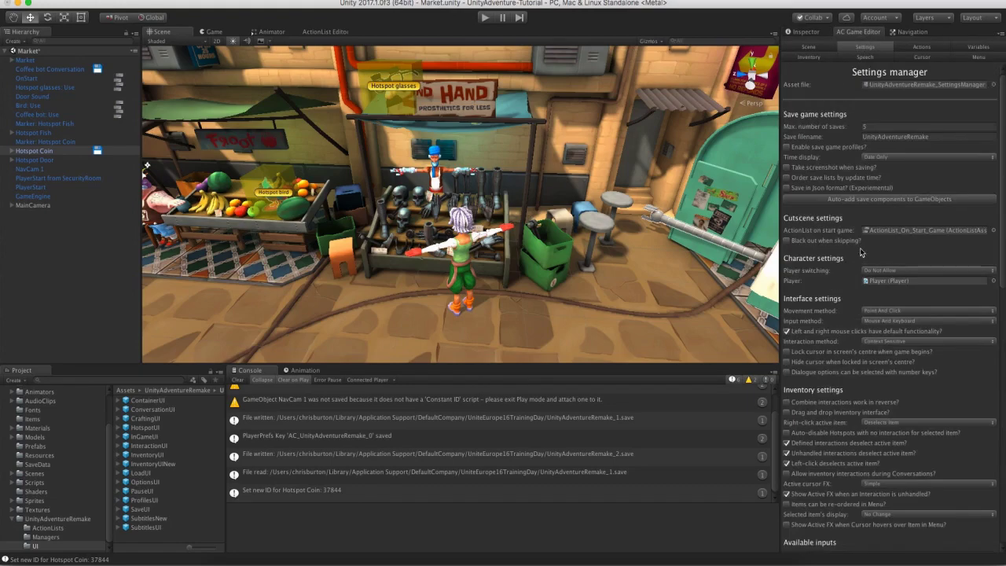
left_click(893, 201)
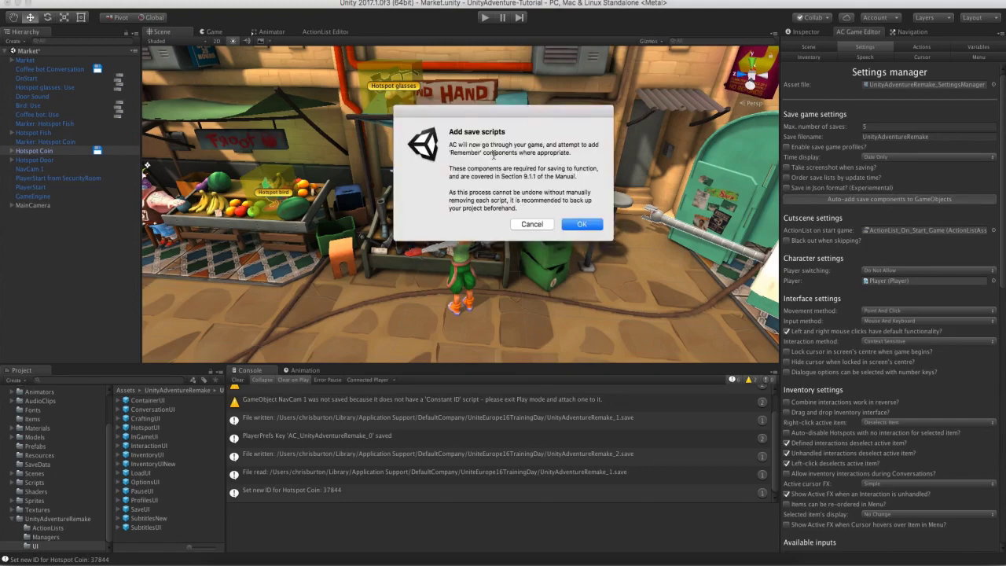
left_click(579, 225)
left_click(579, 198)
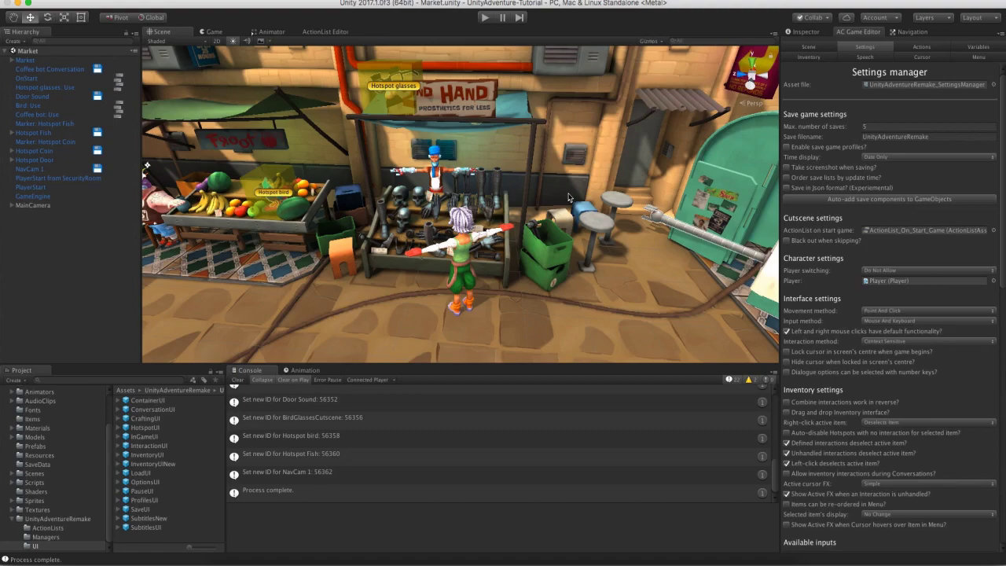
Examine which Remember components the glasses hotspot above the Second Hand stall and its parent Glasses object carry.
left_click_drag(568, 197, 361, 120, "alt")
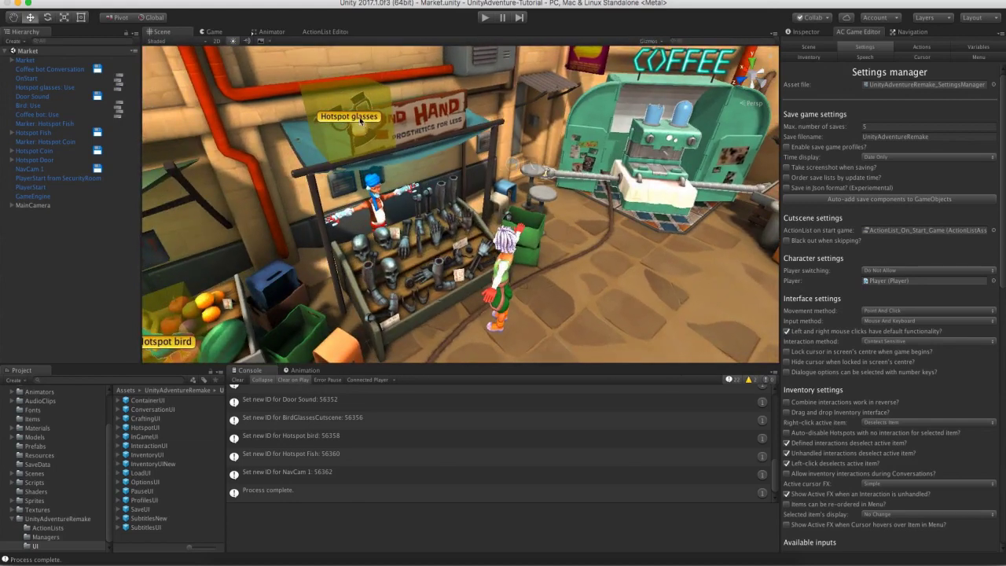
left_click(360, 119)
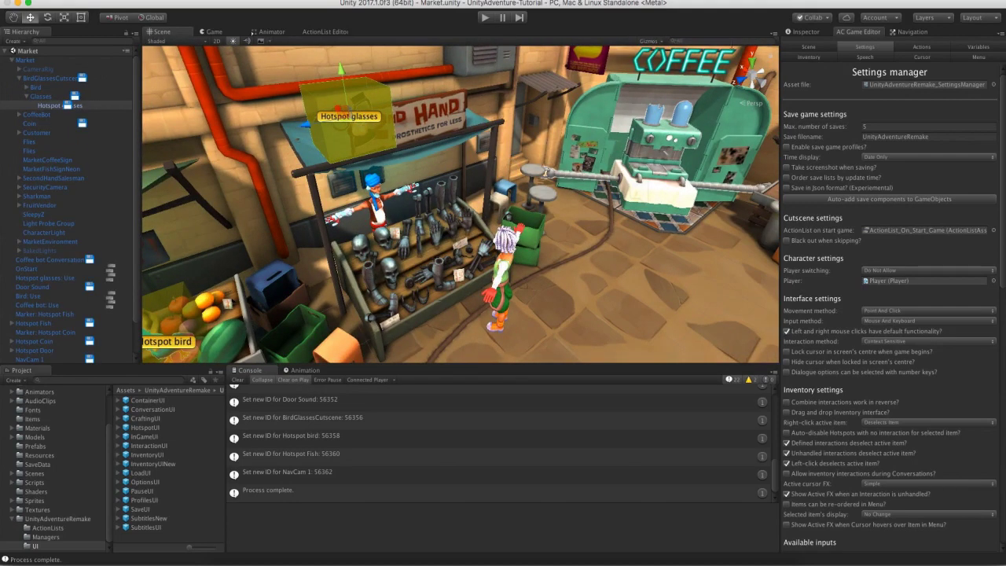
left_click(806, 32)
scroll(859, 427, "down", 1)
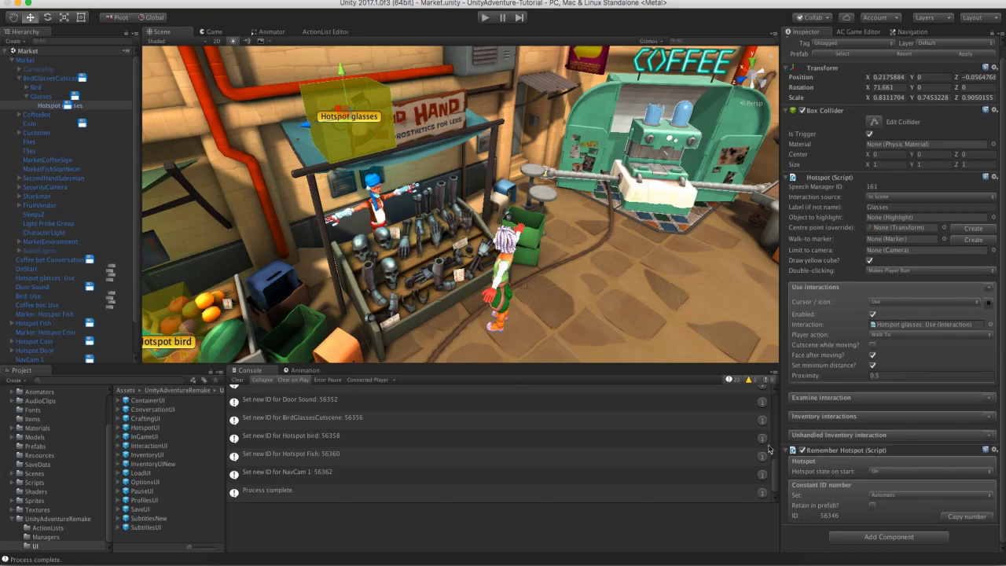
left_click(39, 96)
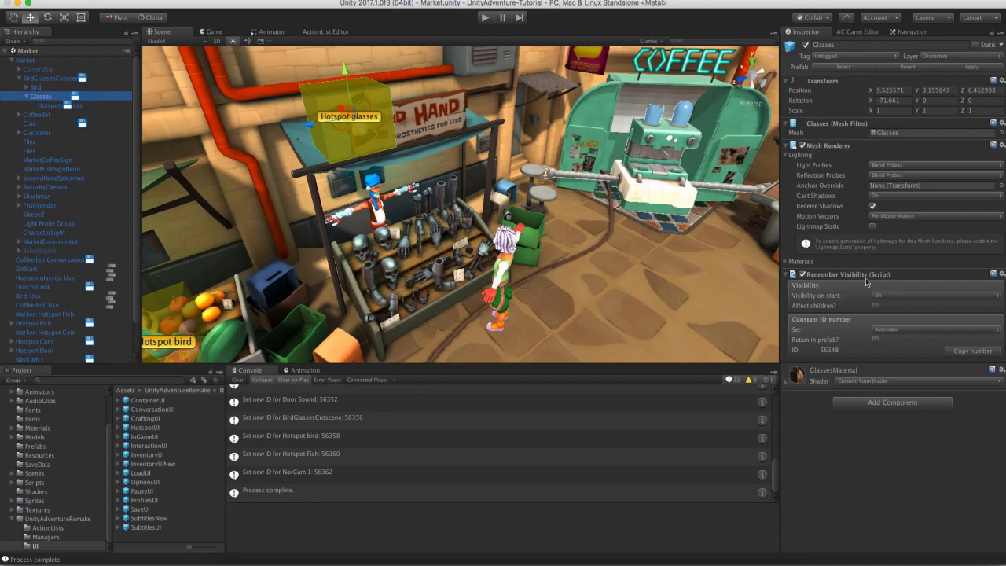
middle_click_drag(677, 229, 595, 212)
left_click_drag(594, 212, 531, 228, "alt")
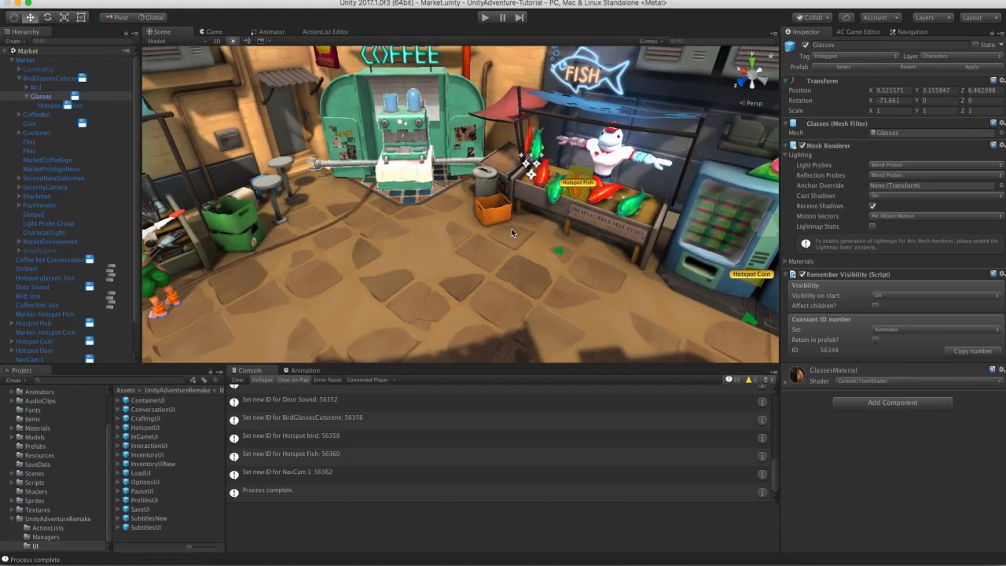
left_click(11, 60)
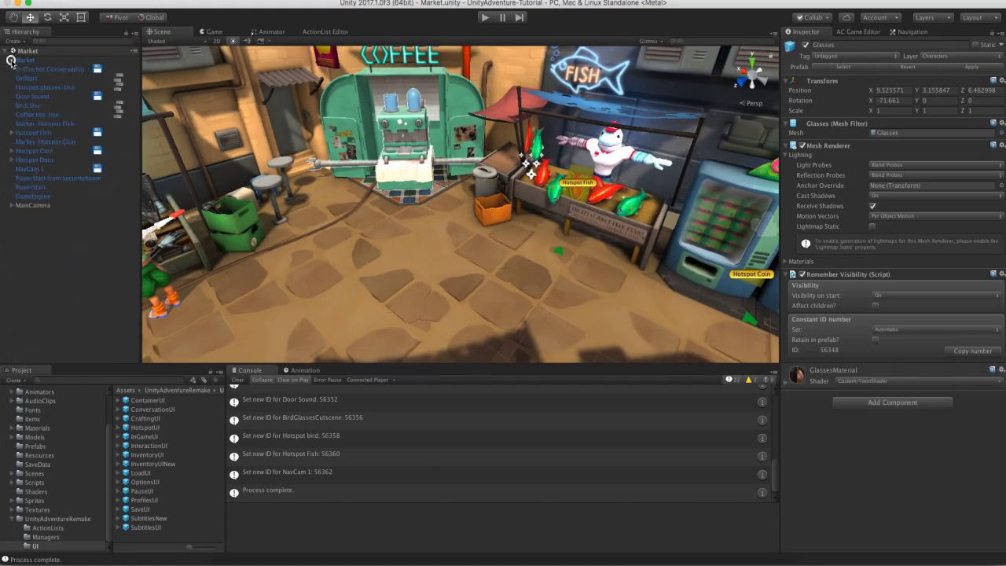
left_click(88, 256)
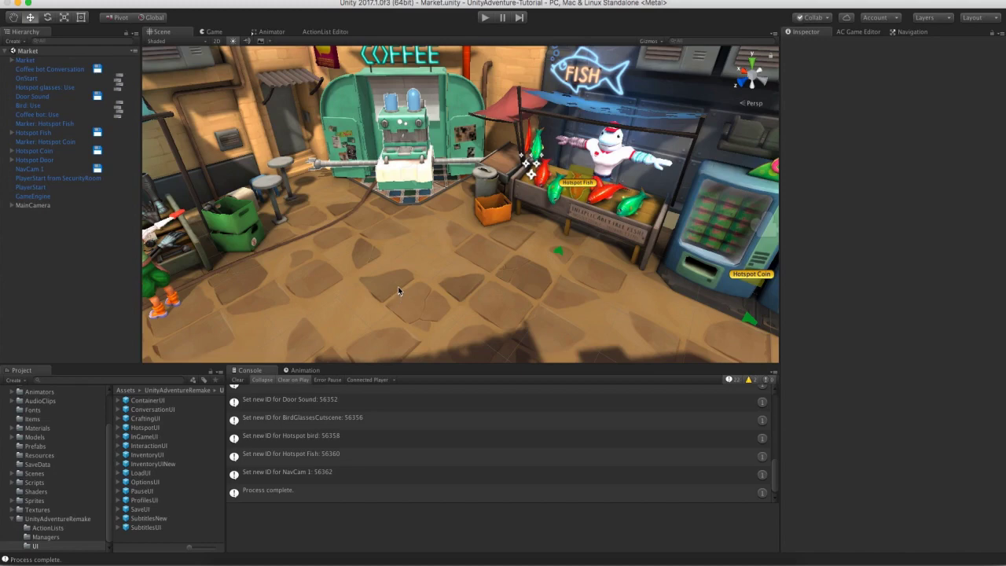
Place the Player prefab from the UnityAdventureRemake folder in the Market scene.
left_click(853, 32)
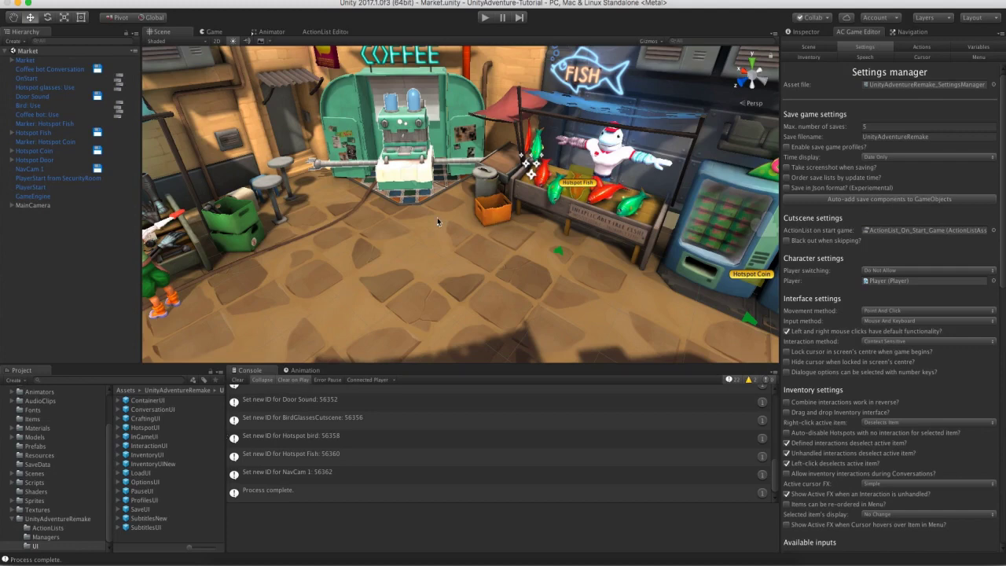
left_click(35, 520)
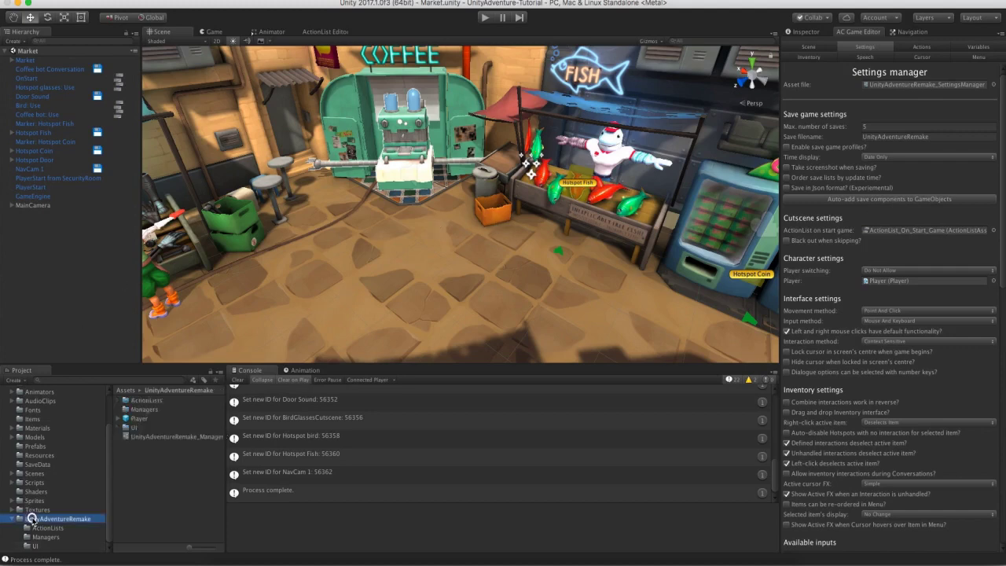
left_click(132, 419)
left_click_drag(132, 422, 74, 303)
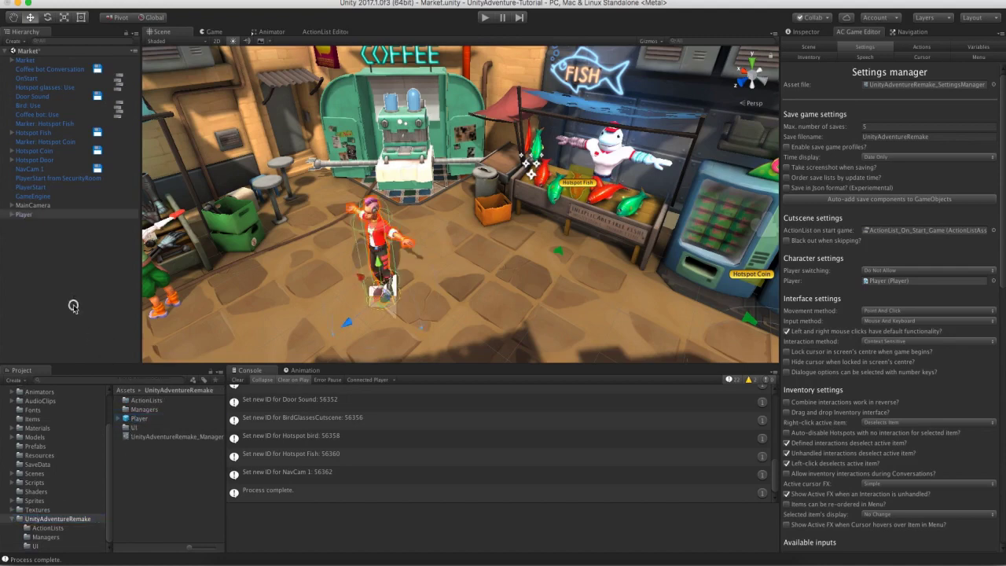
Select the Disguise object under the Player skeleton's Head bone and show its components.
left_click(13, 215)
left_click(19, 241)
left_click(24, 250)
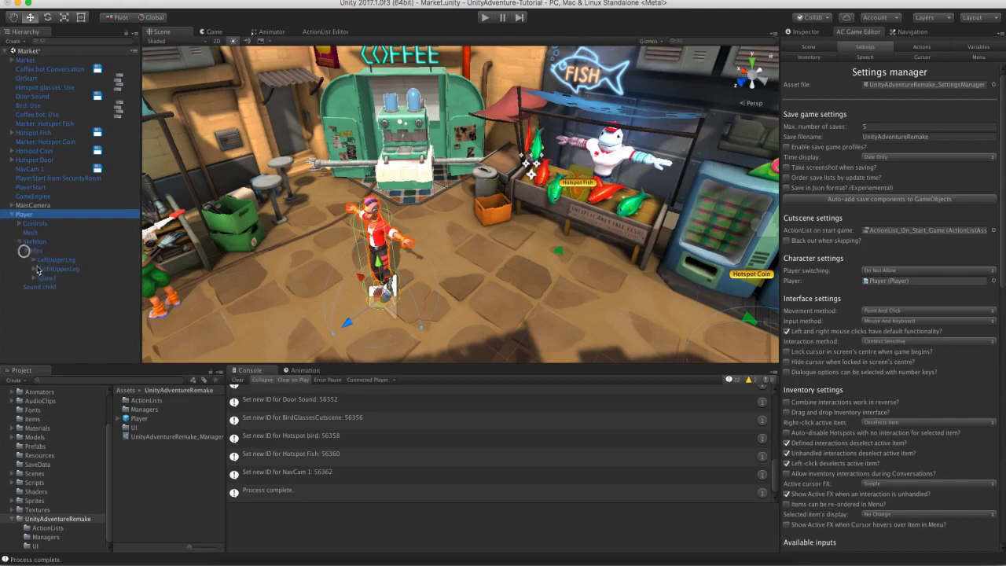
left_click(33, 277)
left_click(41, 286)
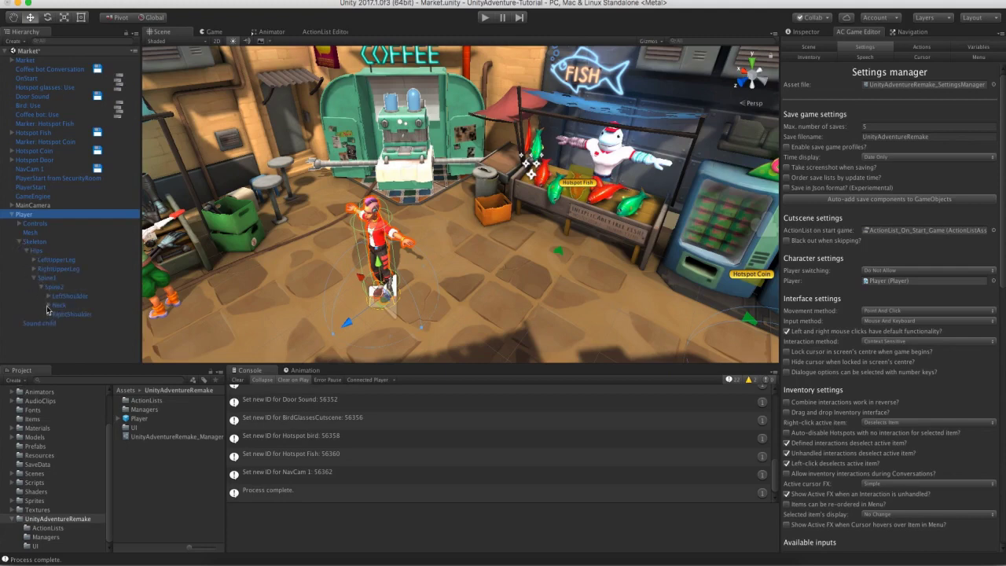
left_click(48, 305)
left_click(57, 313)
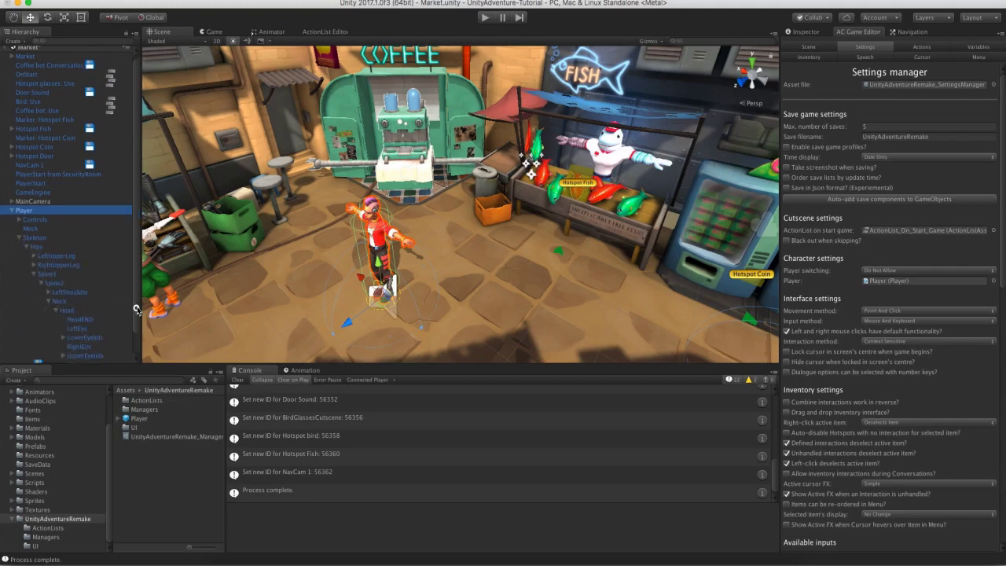
scroll(136, 310, "down", 2)
left_click(79, 341)
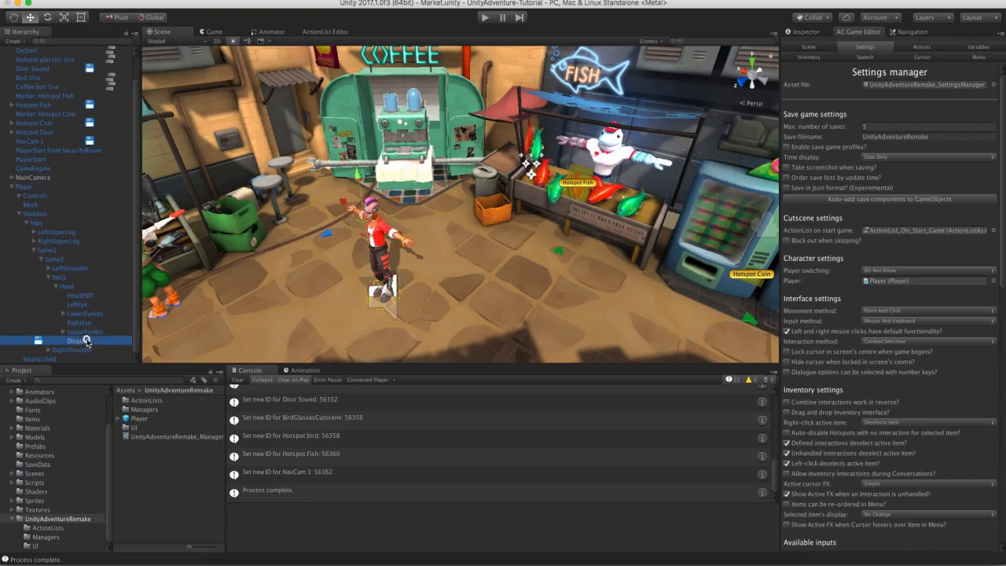
left_click(788, 35)
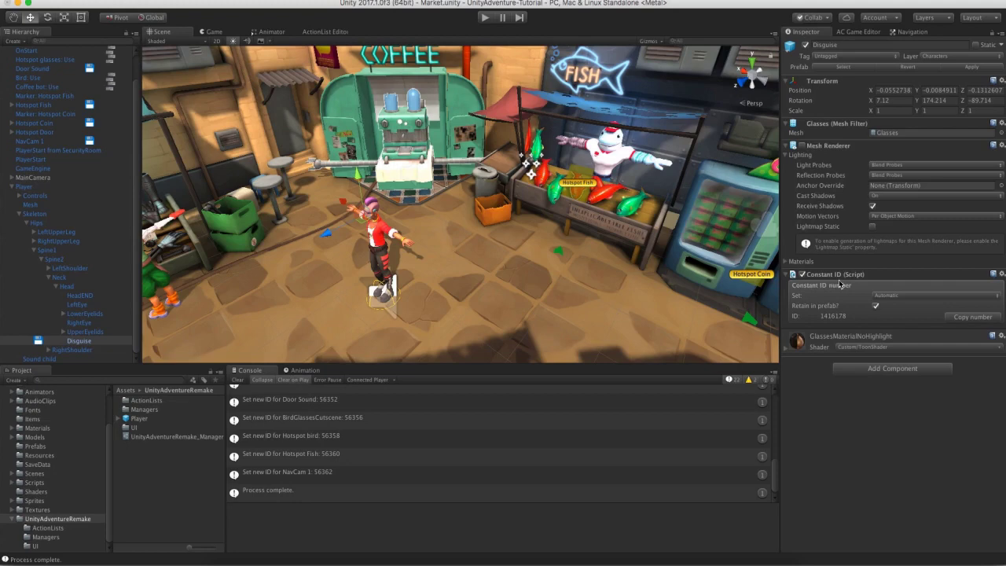
Add the Adventure Creator save-system component Remember Visibility to the Disguise object.
left_click(889, 367)
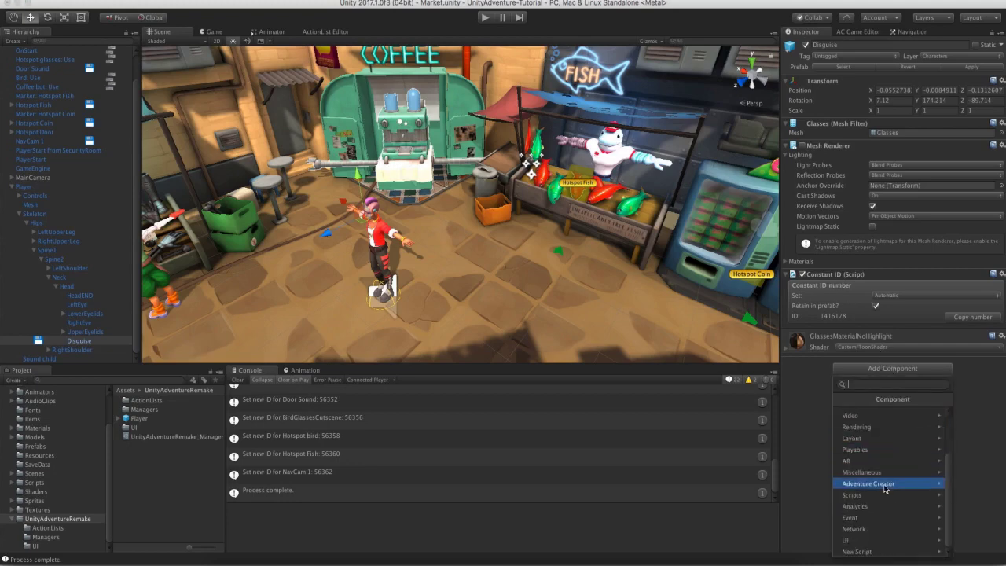
left_click(879, 483)
left_click(872, 435)
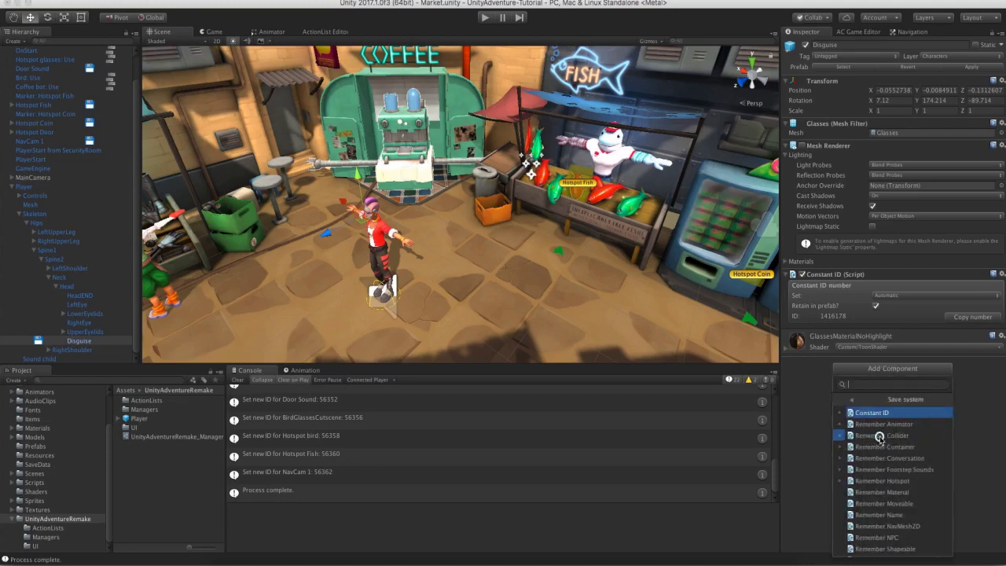
scroll(892, 487, "down", 3)
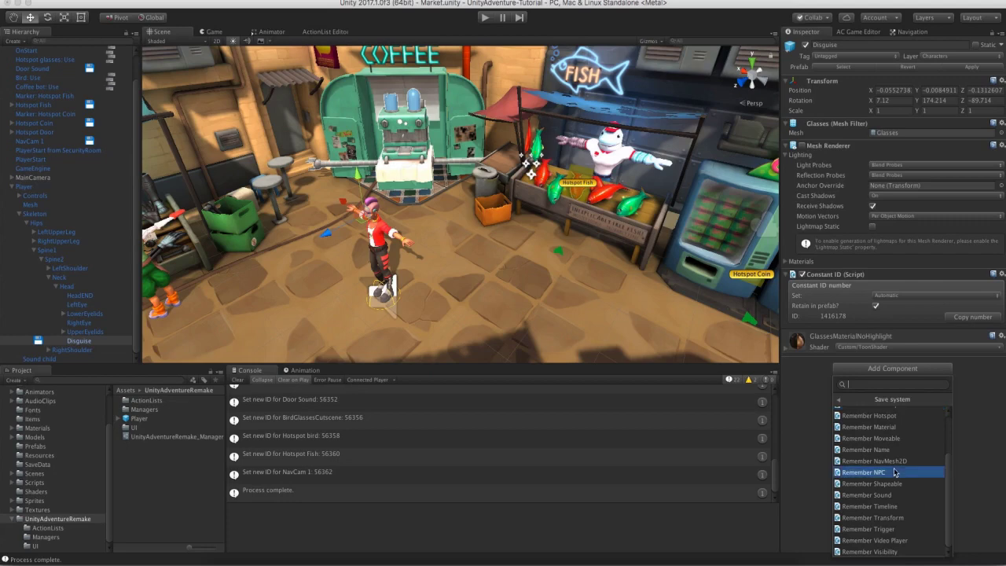
left_click(884, 551)
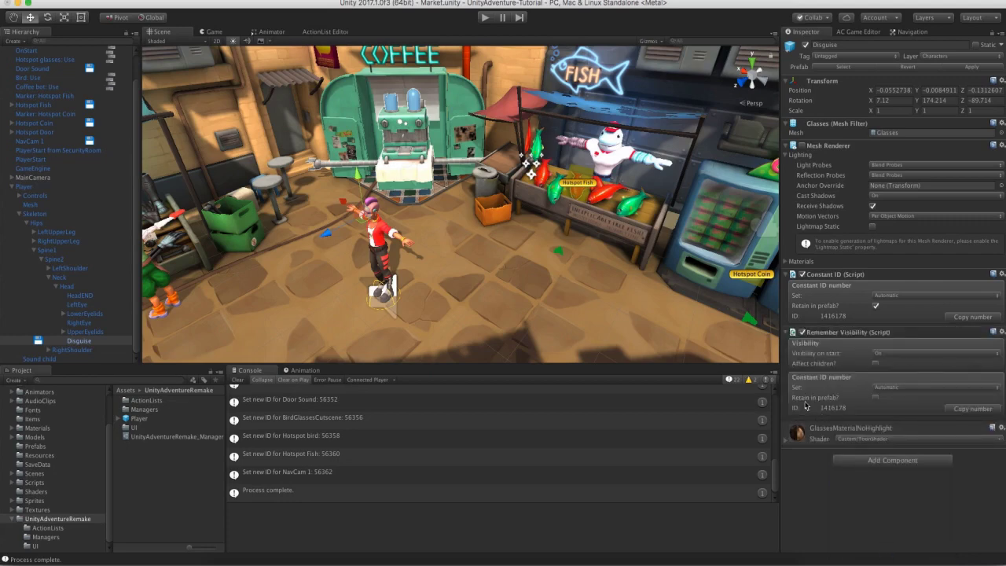
Enable Retain in prefab on Remember Visibility, set Visibility on start to Off, and apply the changes to the Player prefab.
left_click(875, 398)
left_click(894, 355)
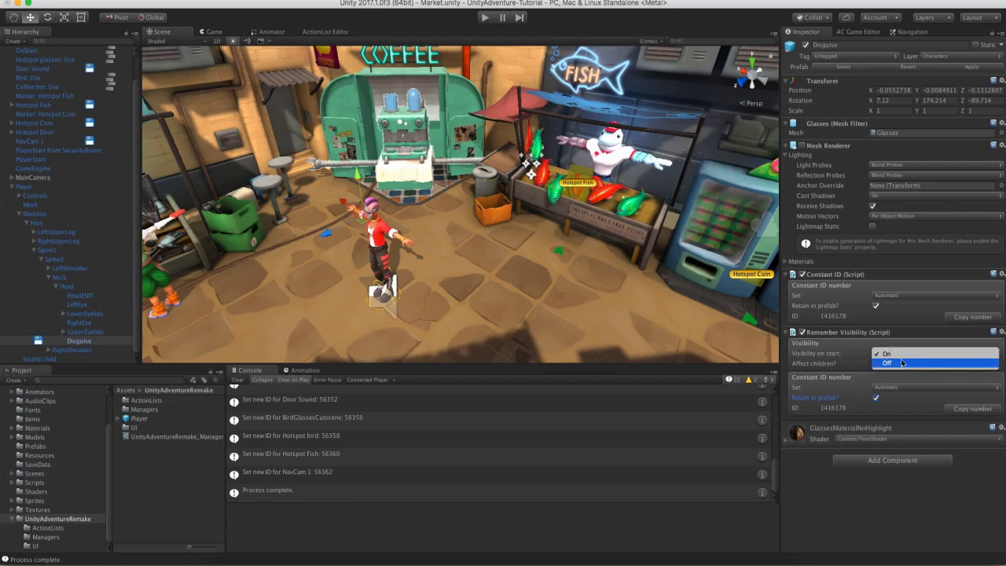
left_click(891, 363)
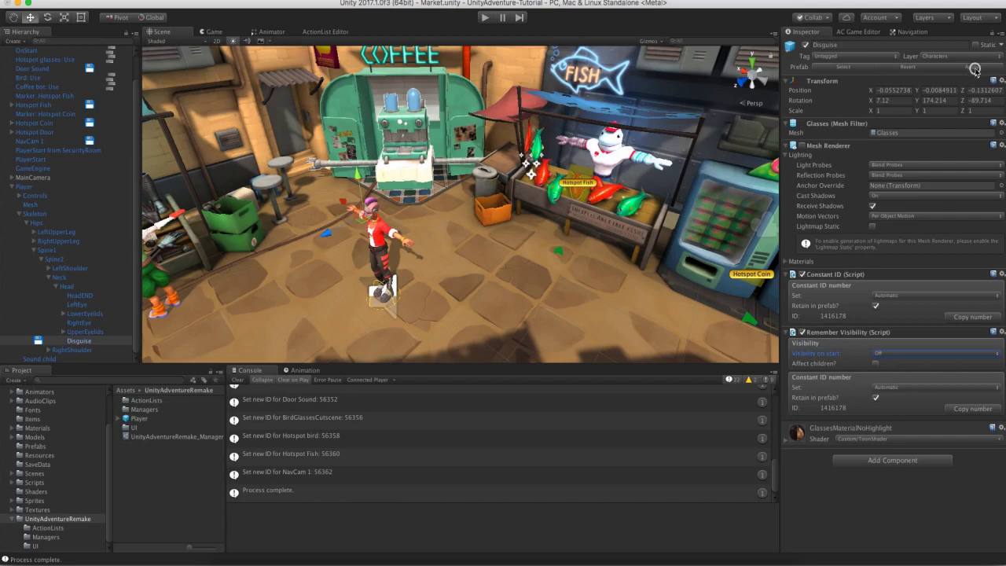
Delete the Player instance from the Market scene.
right_click(24, 186)
left_click(47, 246)
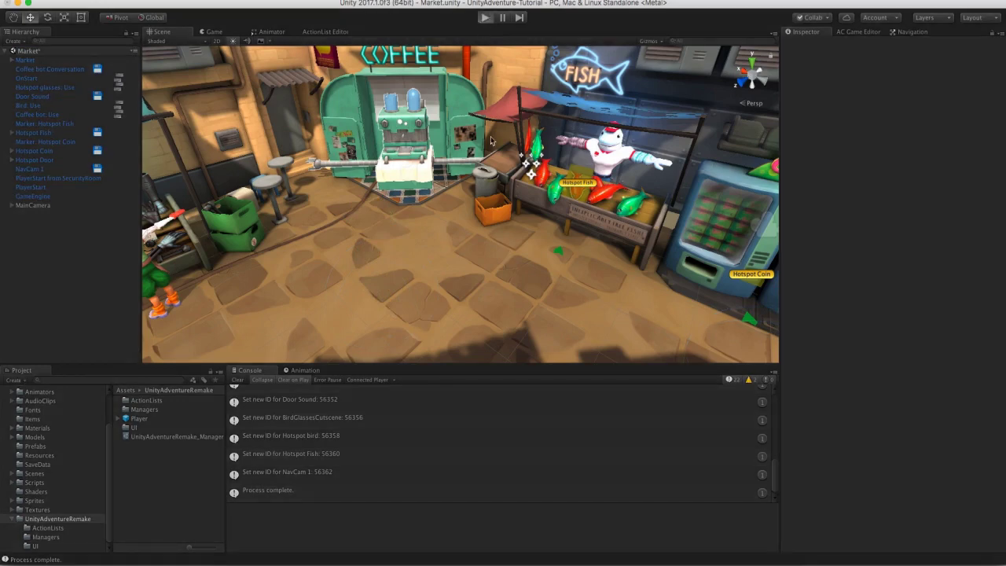
Run the Market scene and overwrite Save 1 with the coin still at the vending machines.
key("super+p")
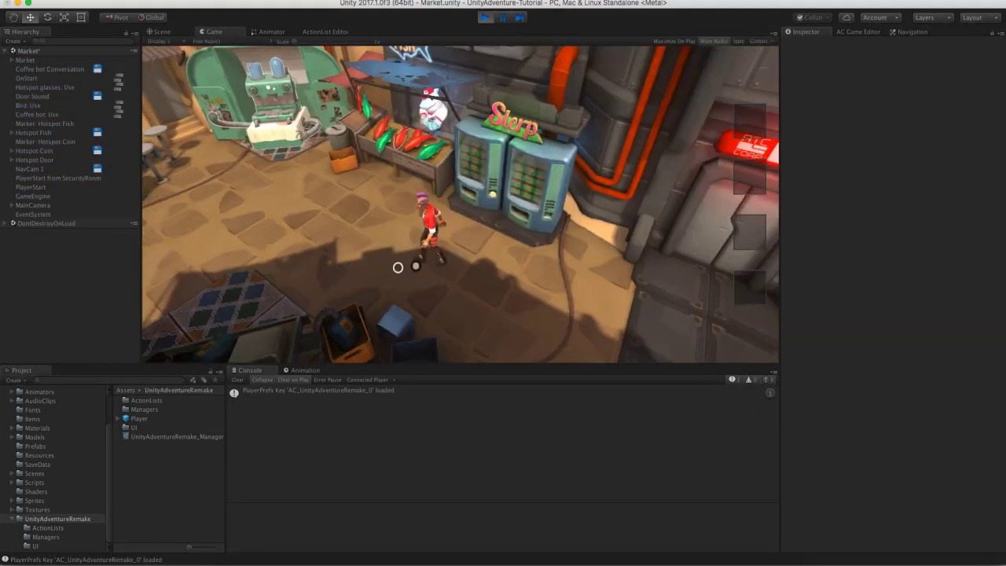
key("Escape")
left_click(468, 195)
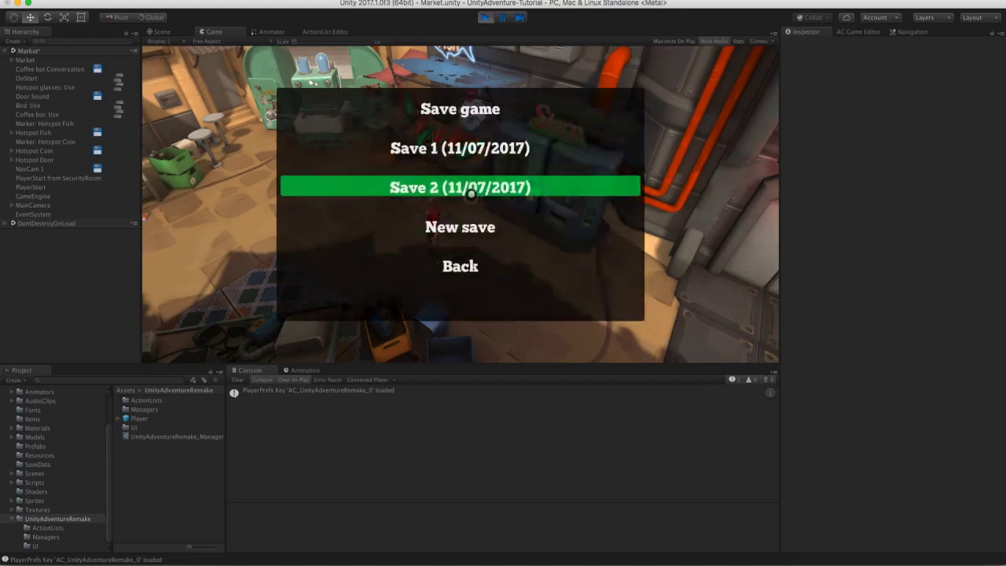
left_click(467, 150)
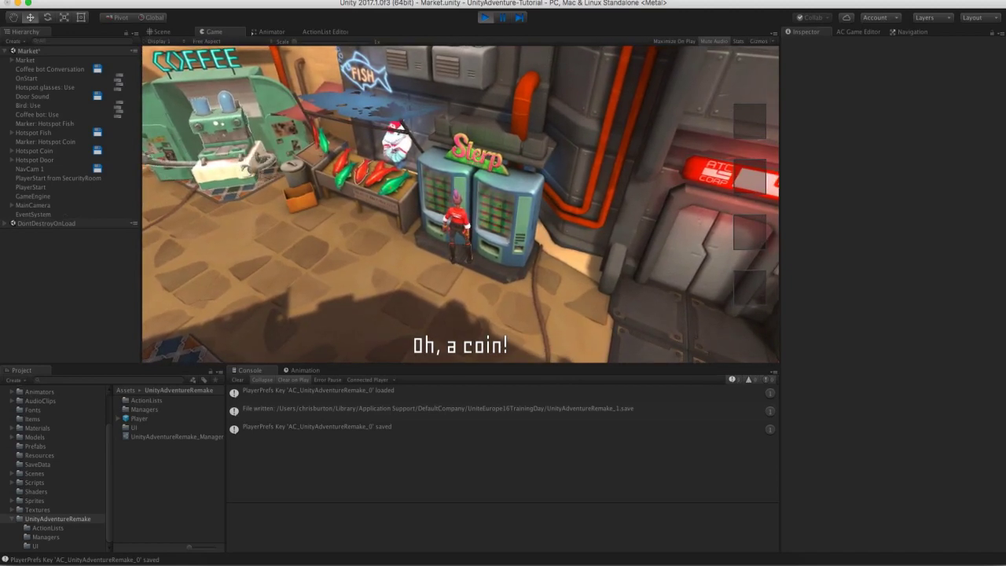
With the coin collected, walk the player away from the vending machines and load Save 1 to test the restored state.
left_click(561, 330)
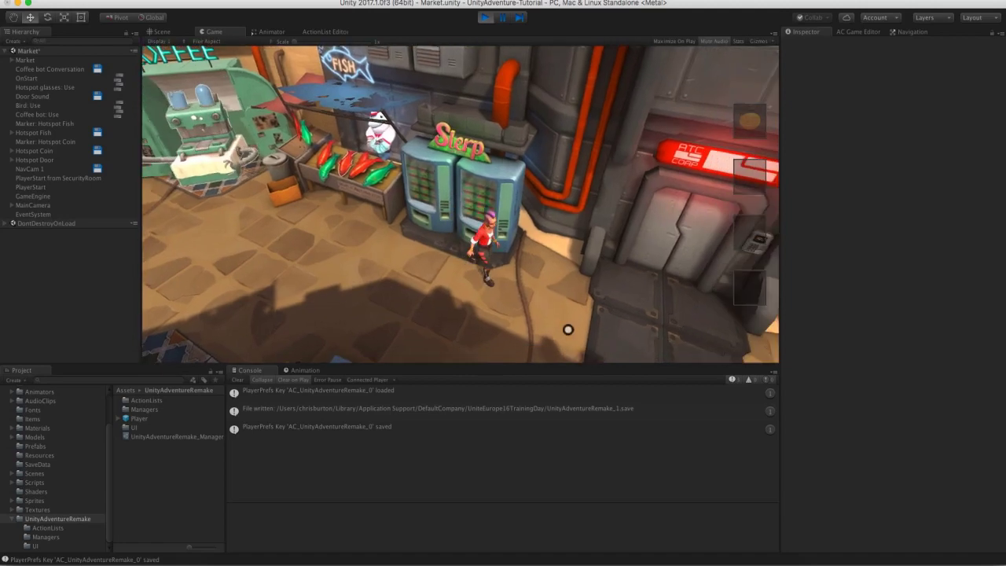
key("Escape")
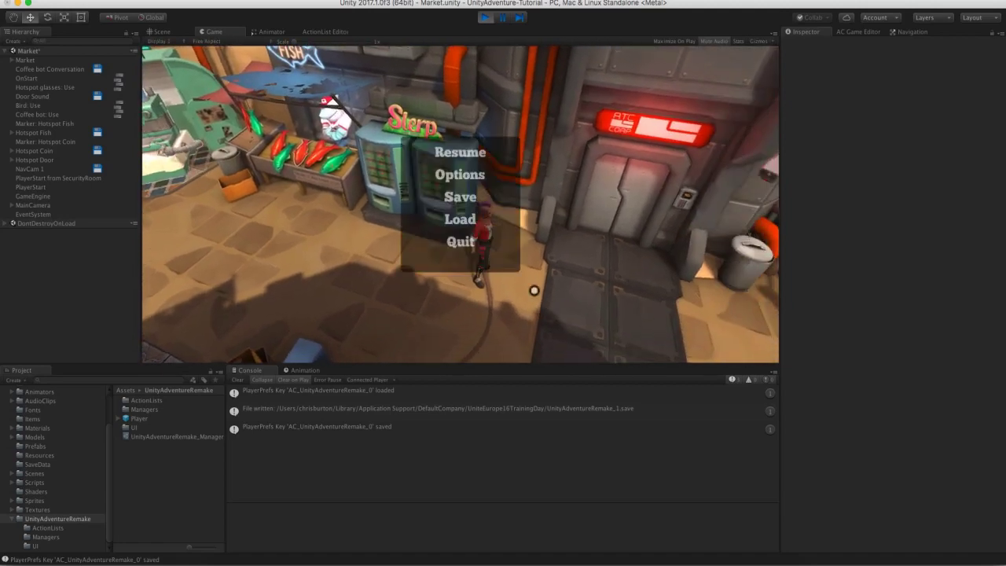
left_click(466, 223)
left_click(460, 138)
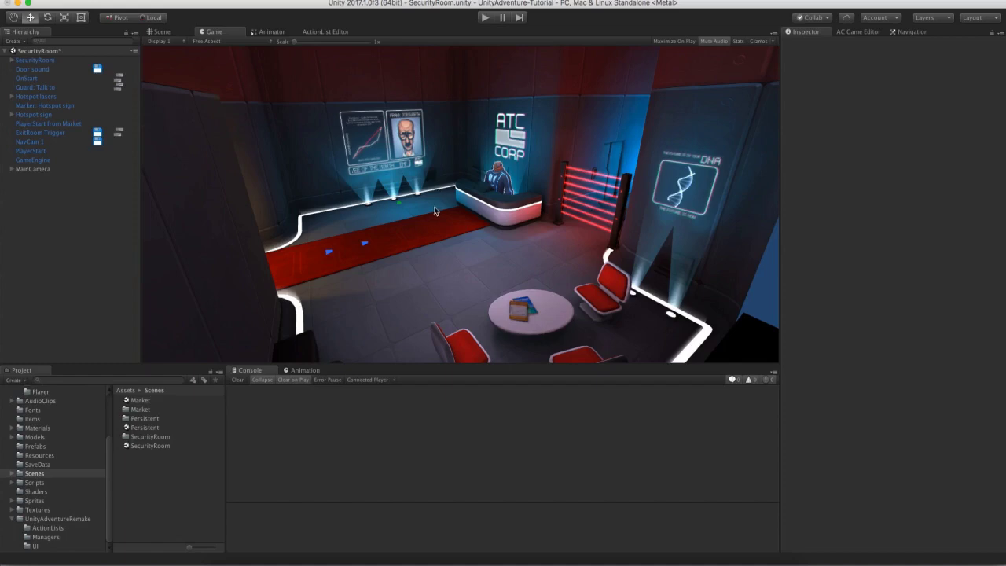
Review the inputs available for the chosen interface in Adventure Creator's game settings.
left_click(858, 32)
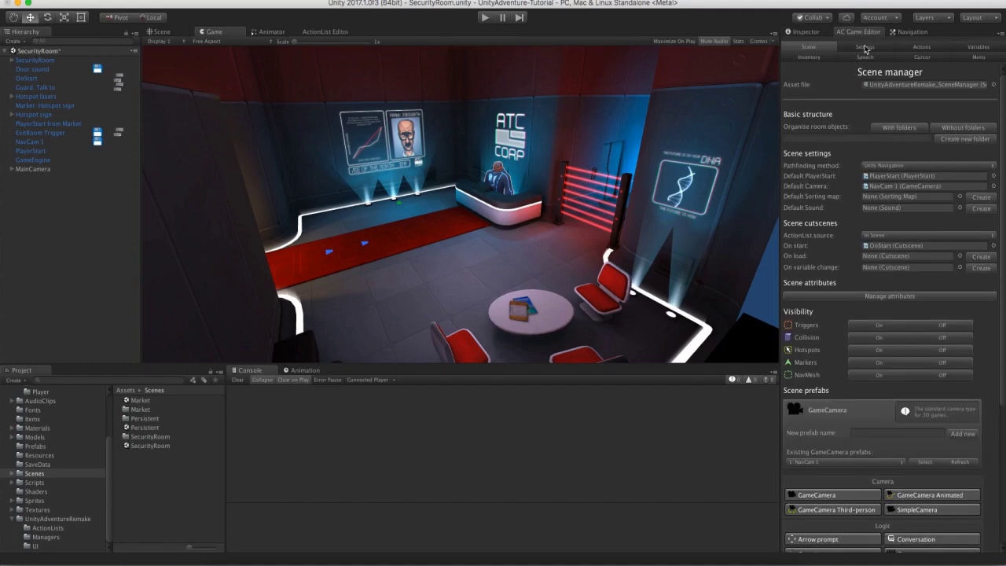
left_click(865, 46)
scroll(883, 245, "down", 8)
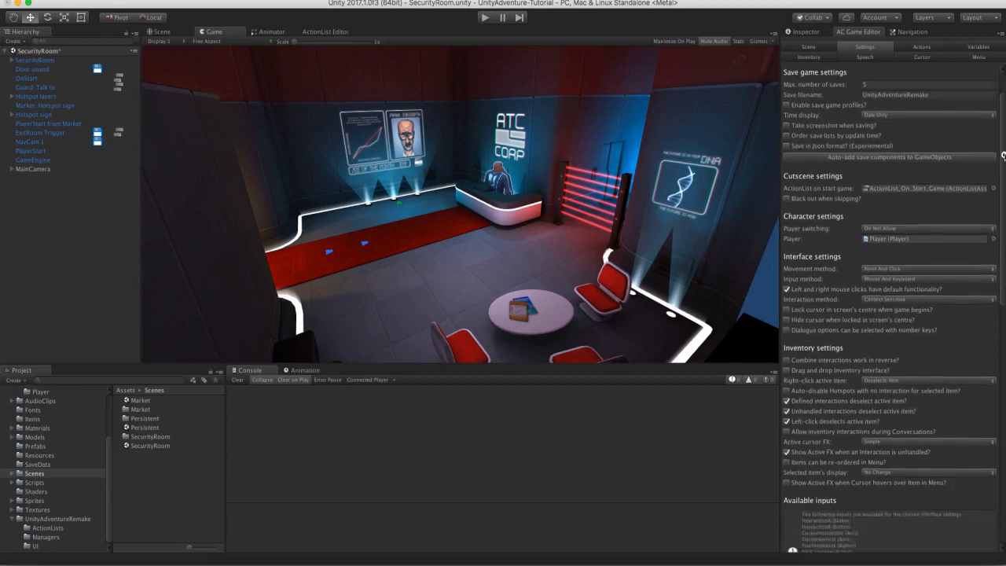
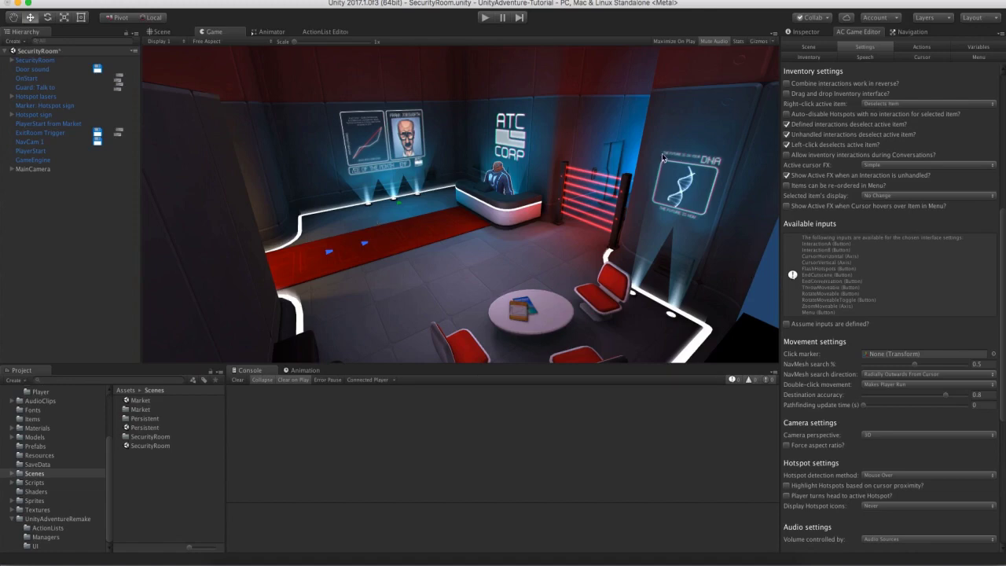
Inspect the OnStart cutscene's Is skippable? and When running options in the SecurityRoom scene.
left_click(794, 47)
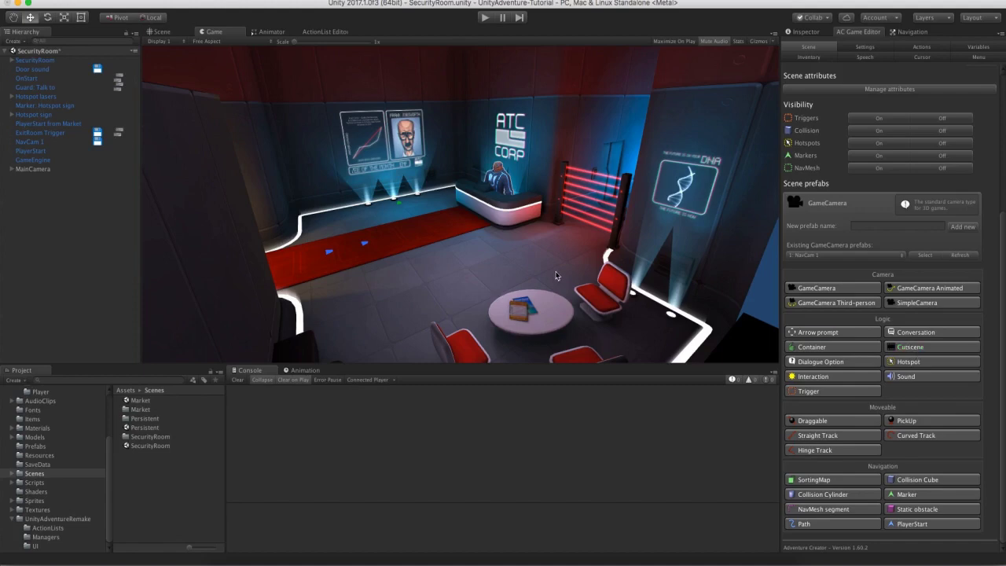
left_click(42, 78)
left_click(810, 32)
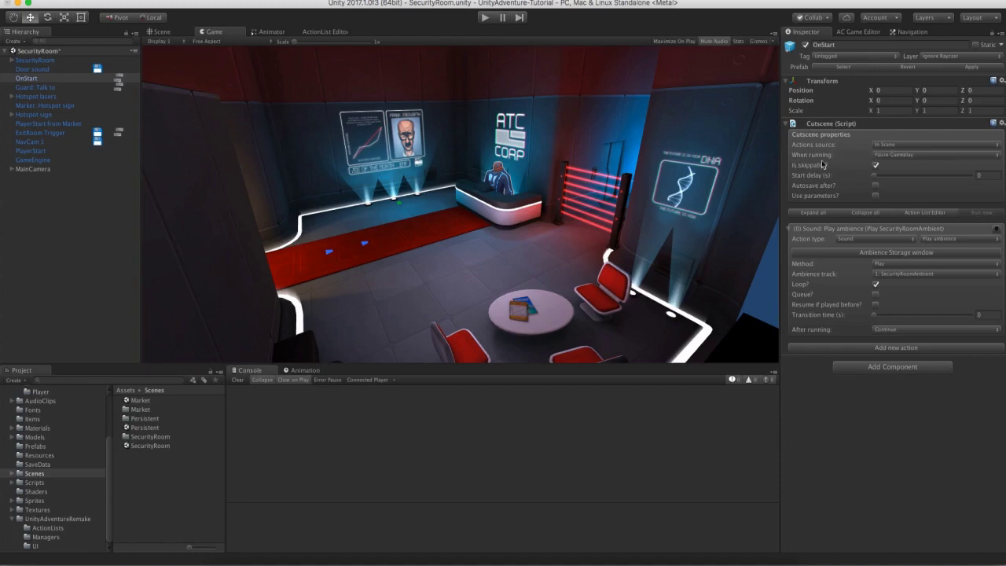
left_click(924, 159)
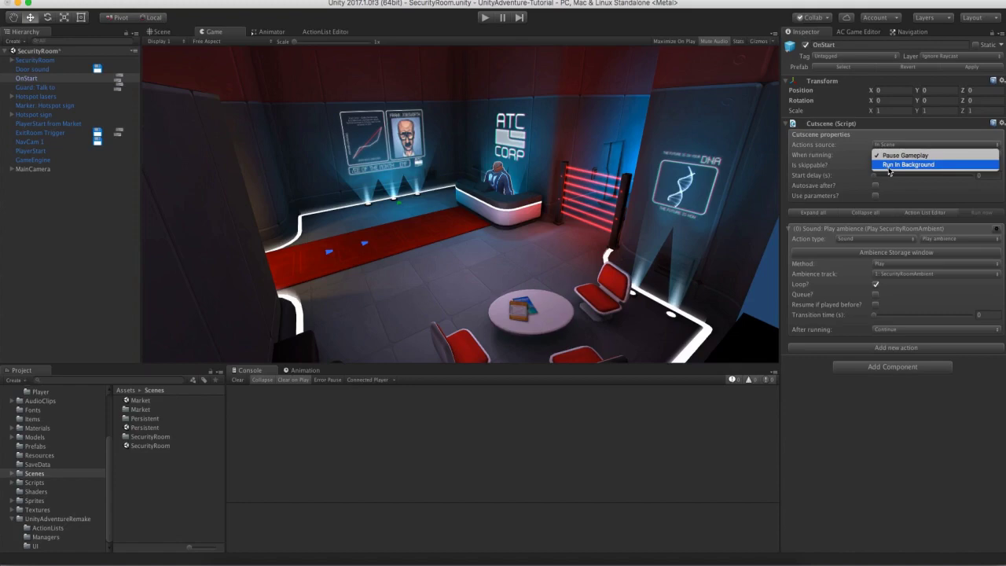
left_click(858, 401)
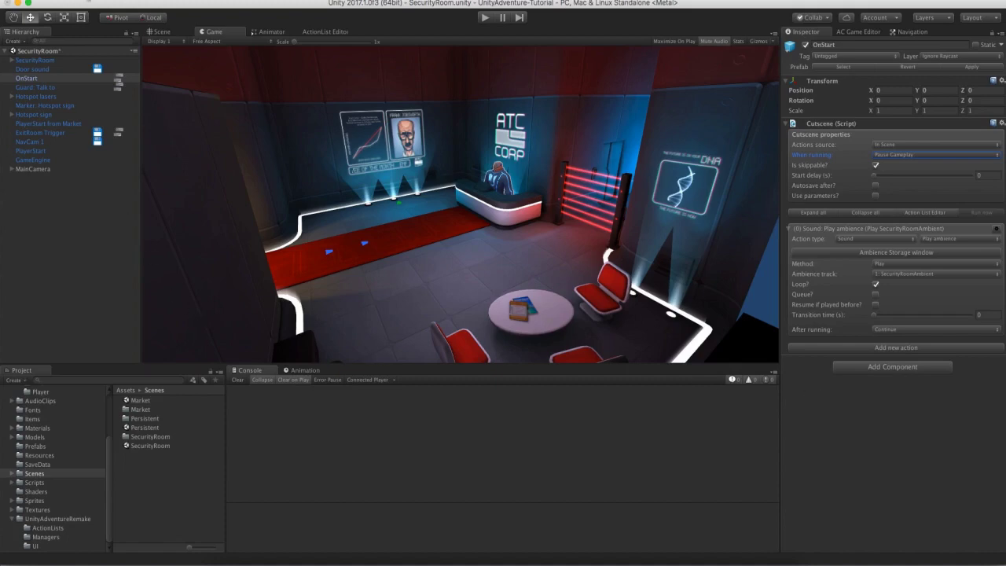
Set the size of the axes list in the project's Input settings to 20.
left_click(88, 0)
mouse_move(102, 241)
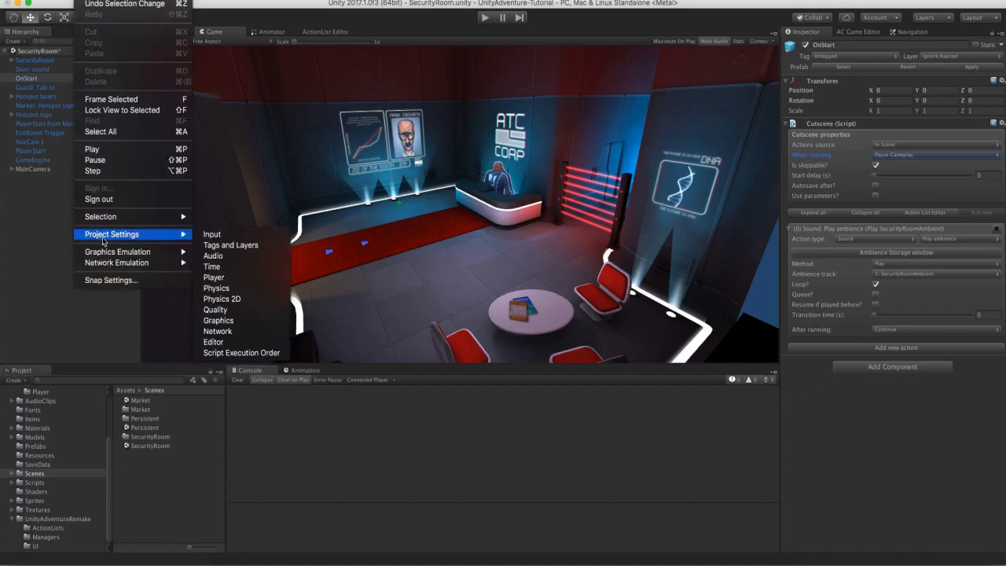
left_click(212, 235)
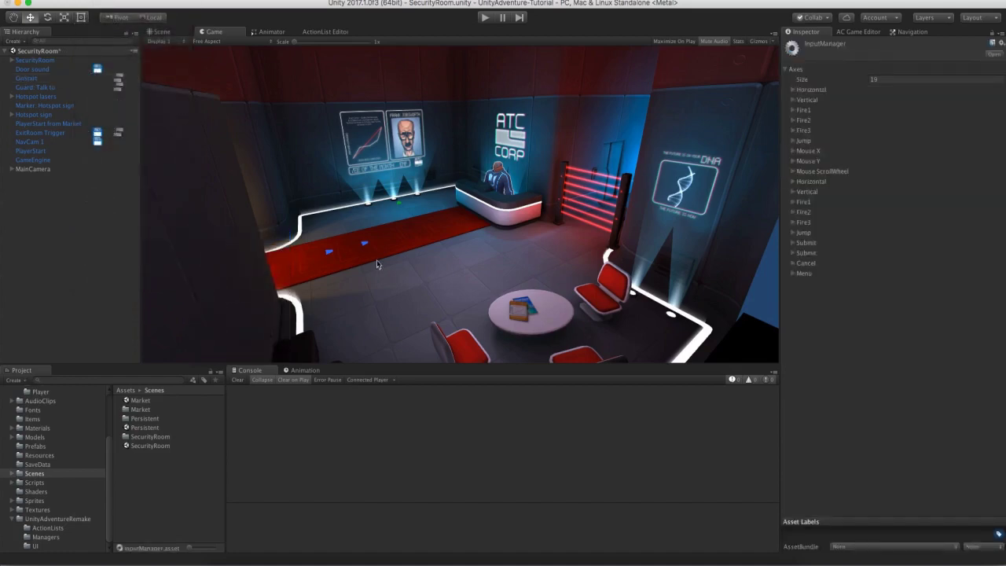
left_click(885, 74)
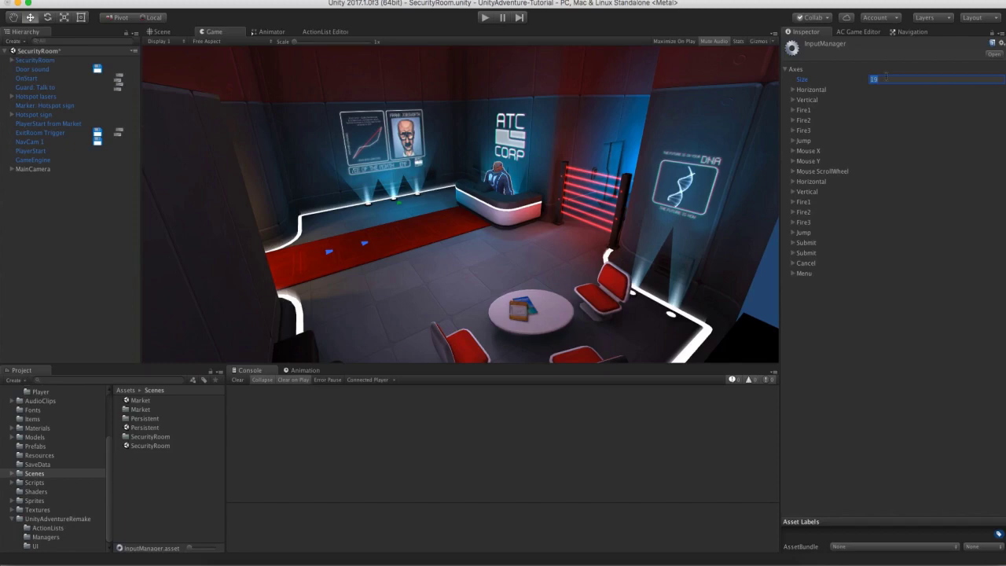
type("20")
key("Return")
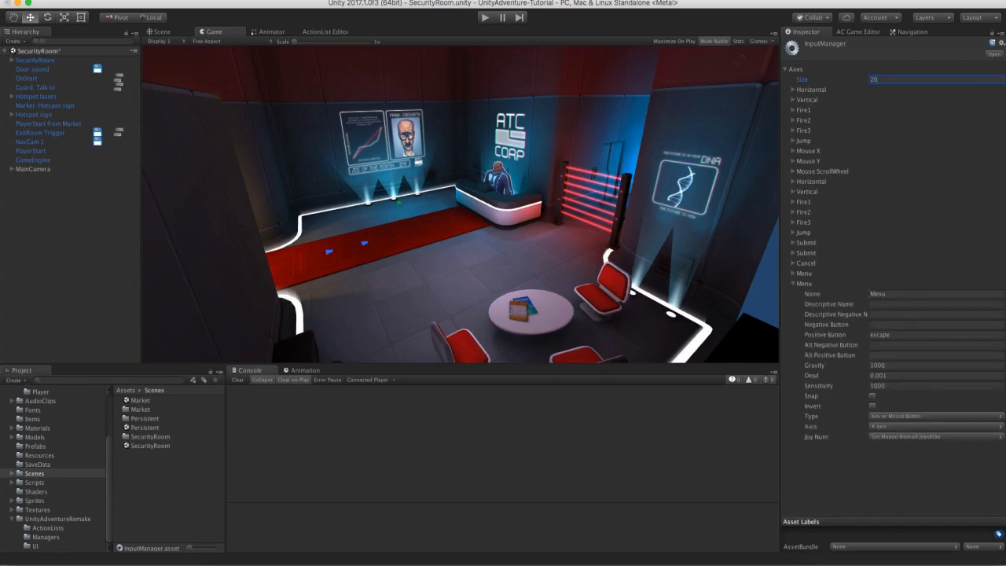
Name the last input axis EndCutscene and set its Positive Button to space.
left_click(888, 292)
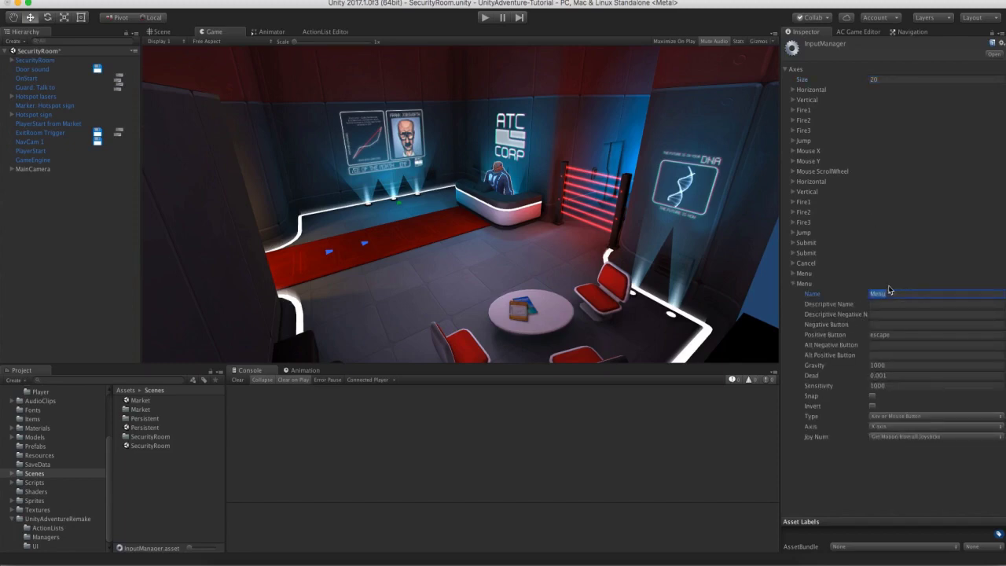
type("EndCutscene")
left_click(792, 273)
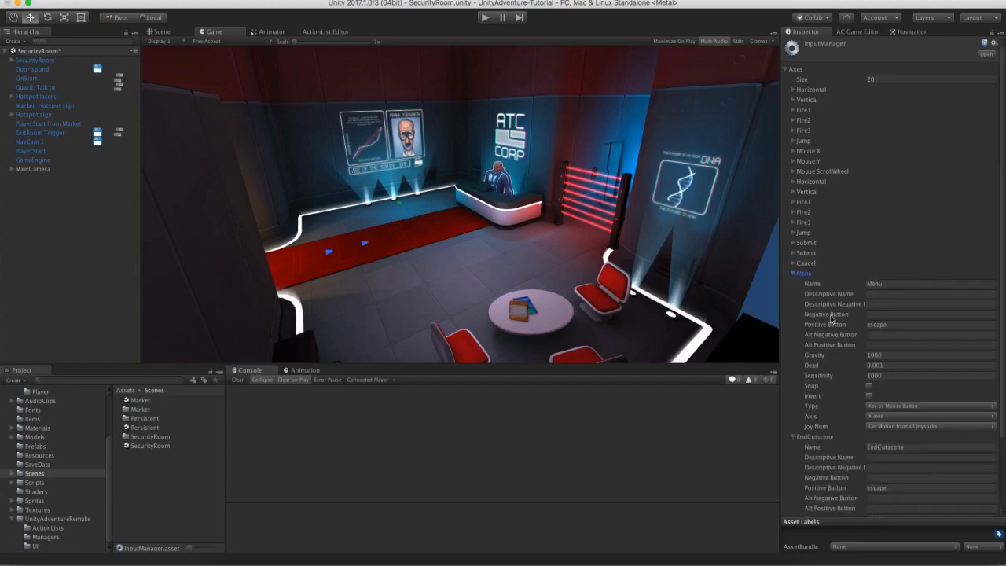
left_click(793, 274)
left_click(882, 335)
key("BackSpace")
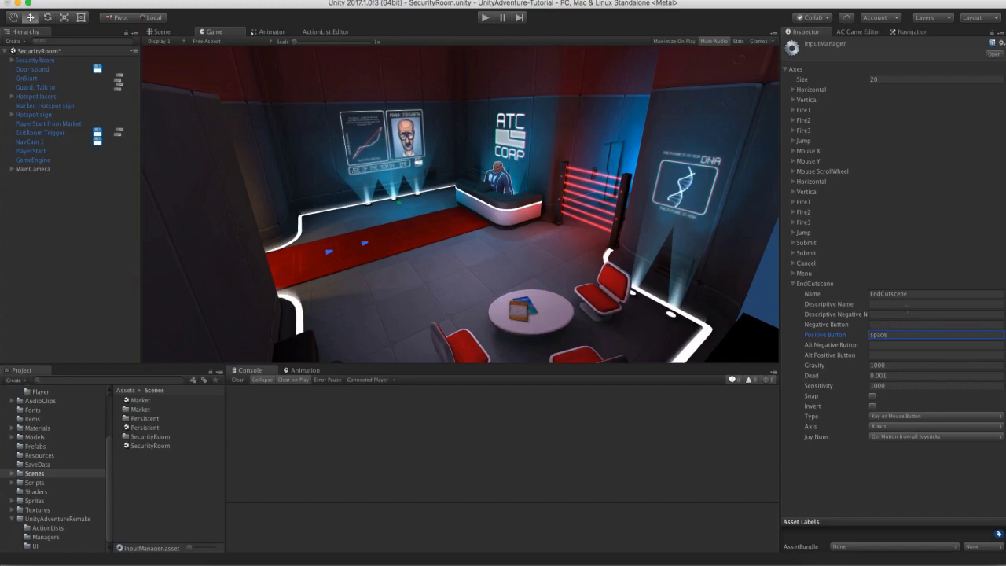
Run the SecurityRoom scene and use the Sign hotspot to test cutscene skipping, walk the player away, and stop the game.
left_click(485, 18)
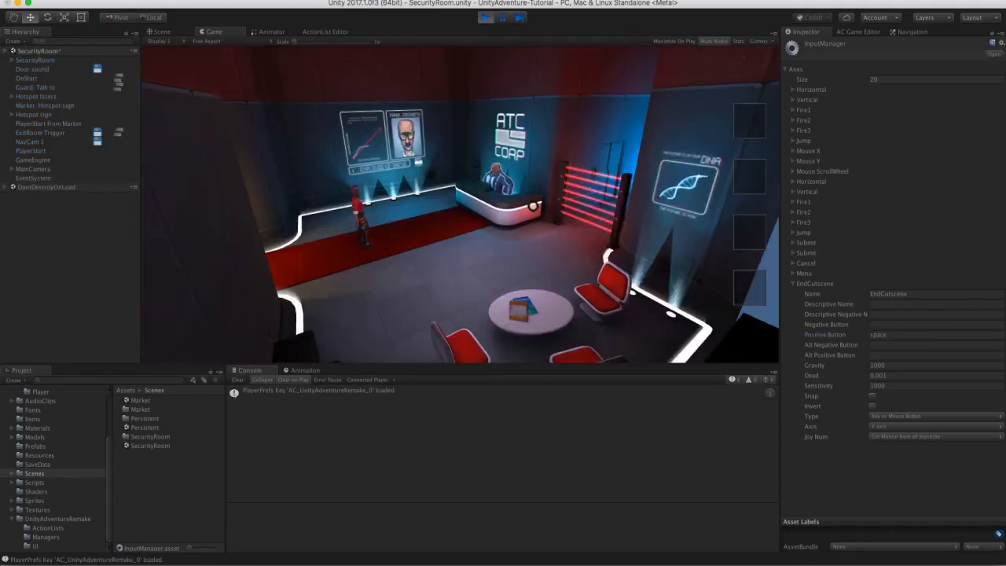
left_click(388, 149)
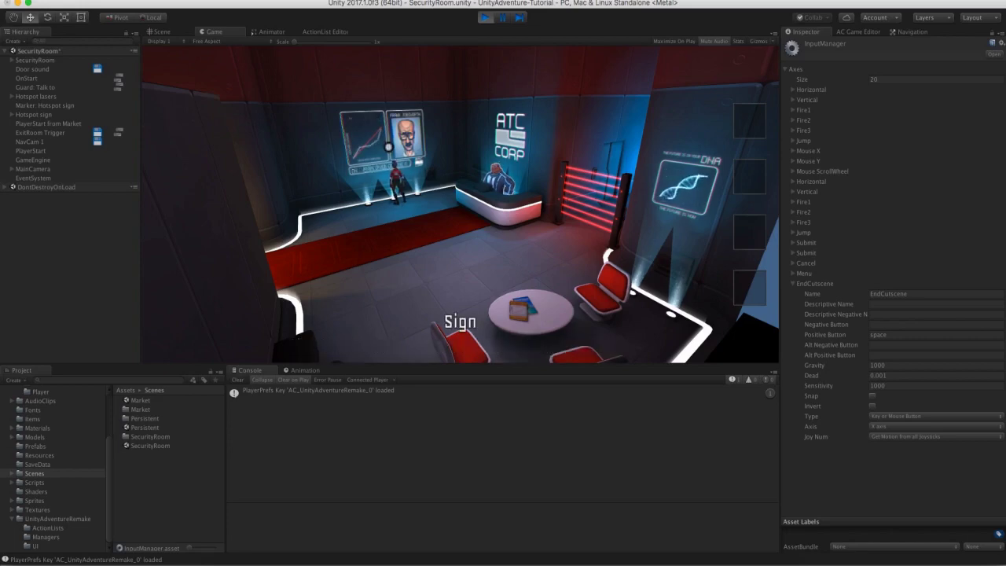
left_click(432, 249)
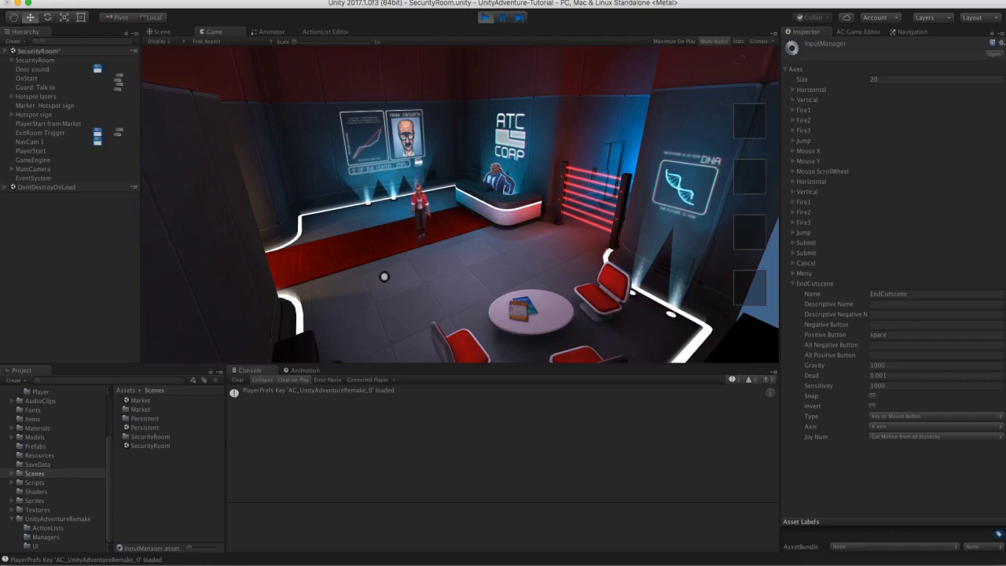
left_click(485, 17)
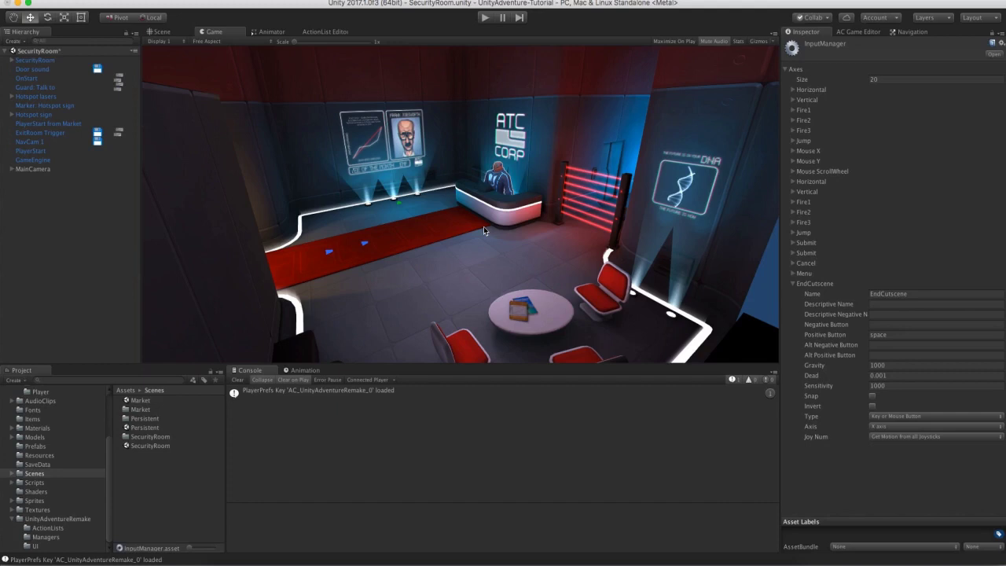
Open the Market scene without saving the changes made to SecurityRoom.
double_click(136, 400)
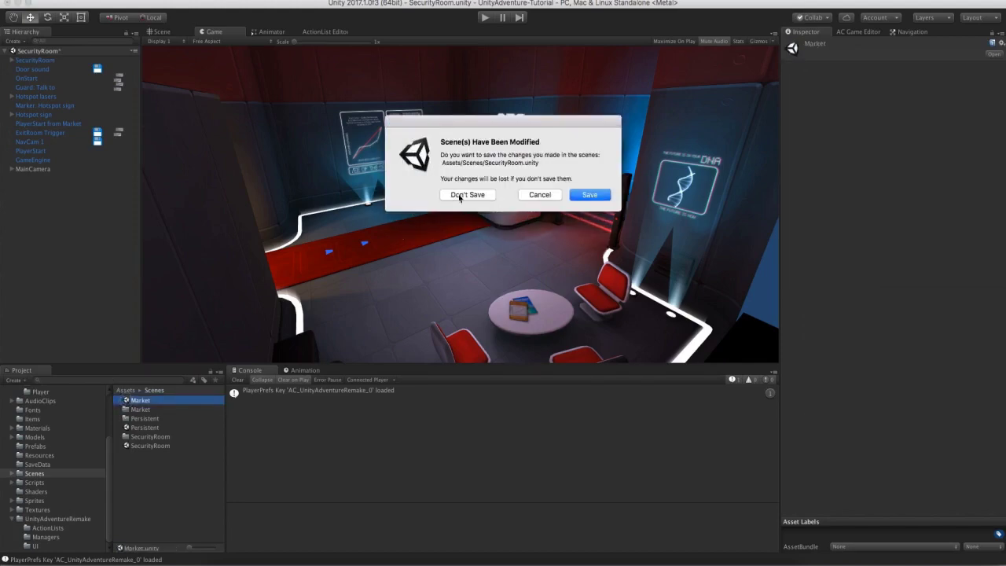
left_click(467, 194)
left_click_drag(467, 197, 417, 196, "alt")
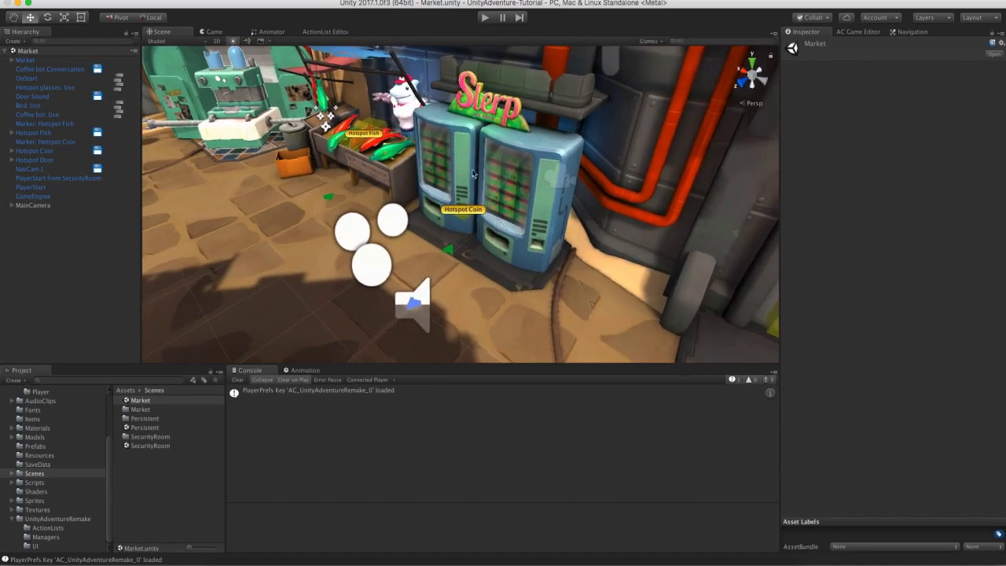
Run the Market scene twice to test skipping the coin pickup at the vending machines.
left_click(485, 17)
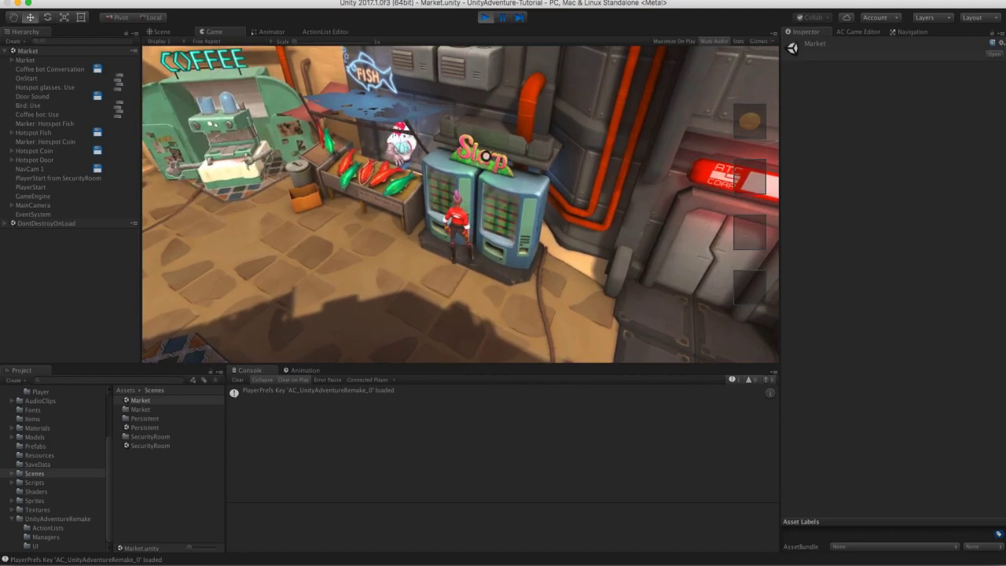
left_click(484, 16)
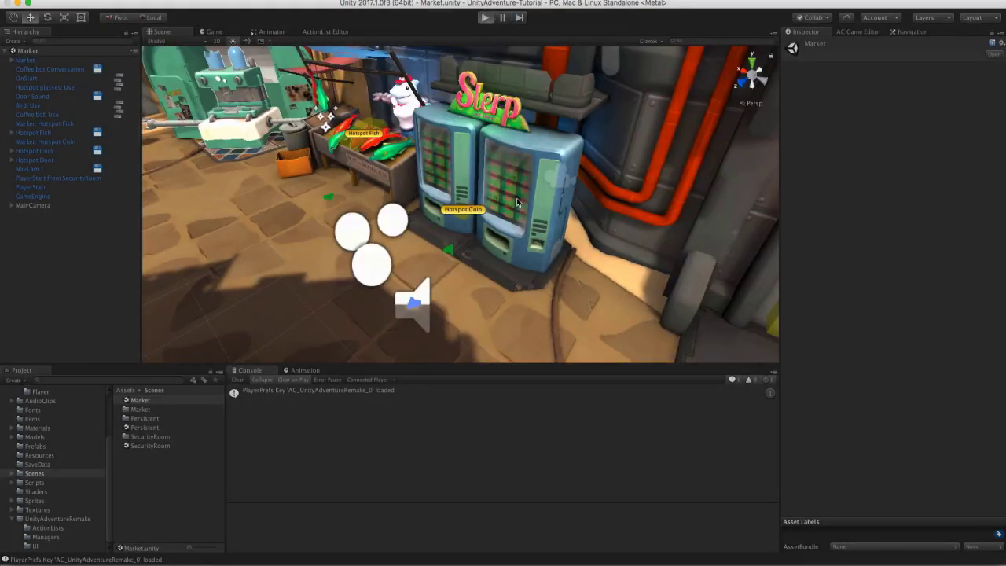
key("super+p")
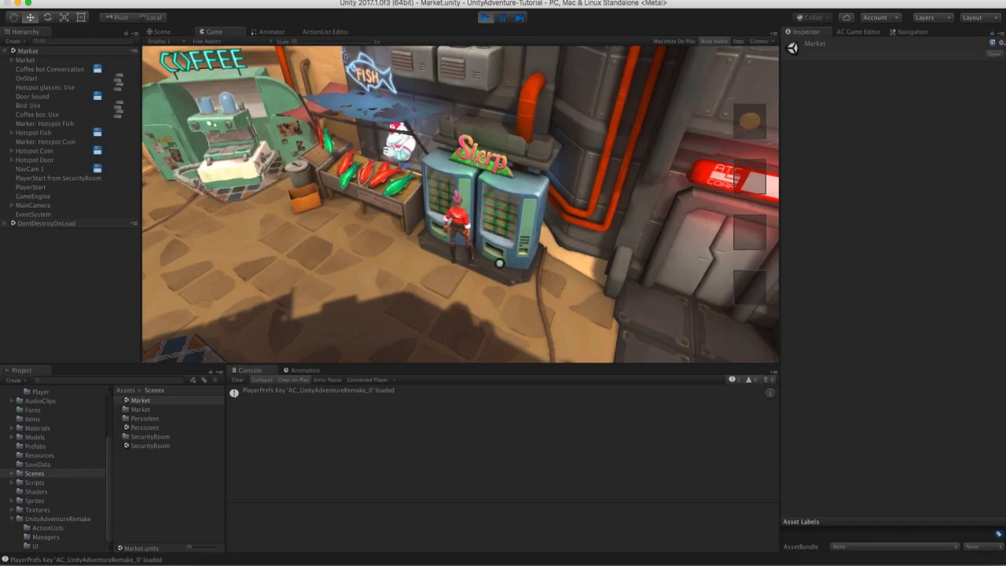
left_click(434, 276)
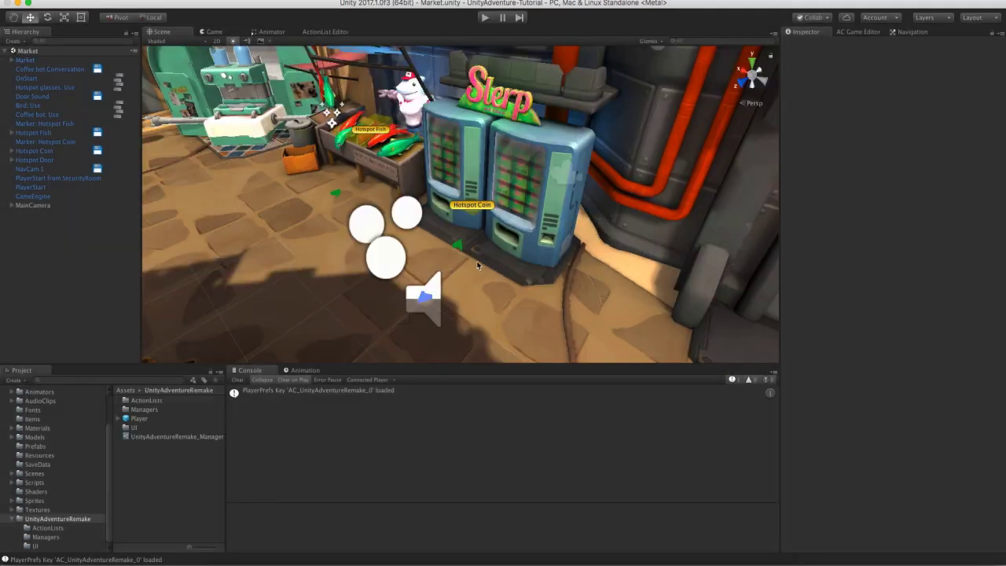
Open Hotspot Coin's Coin: Use interaction in the ActionList Editor.
left_click(459, 206)
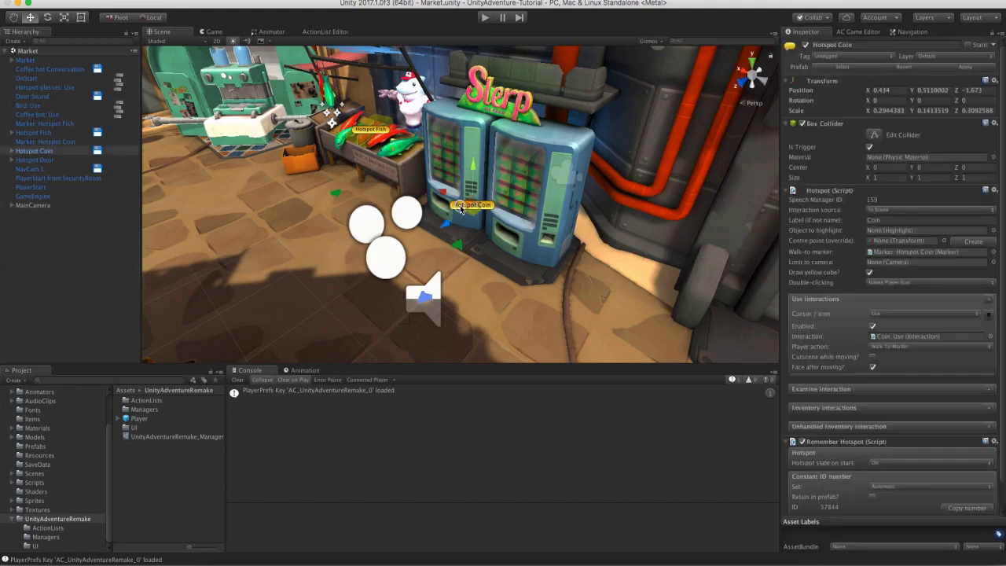
left_click(12, 151)
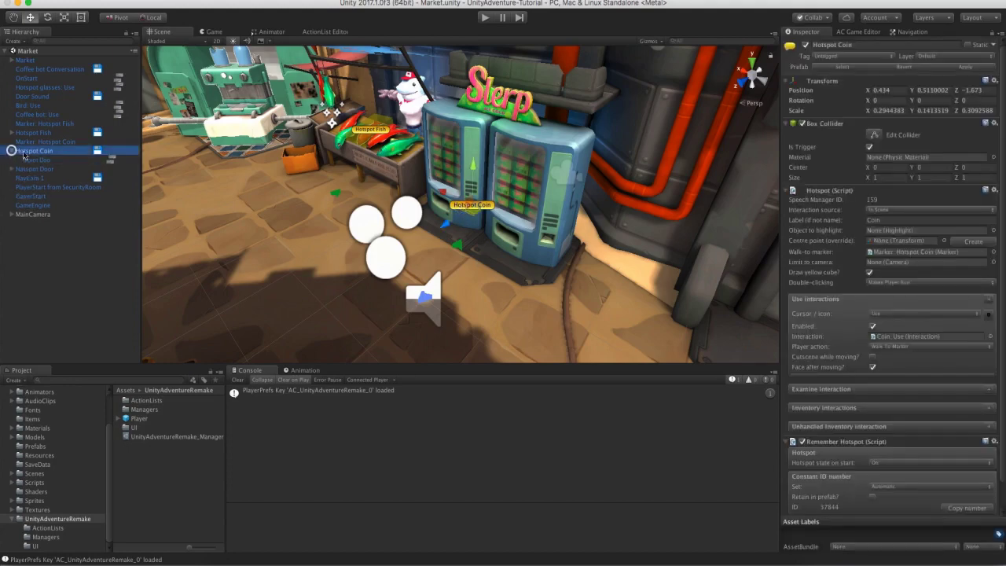
left_click(36, 160)
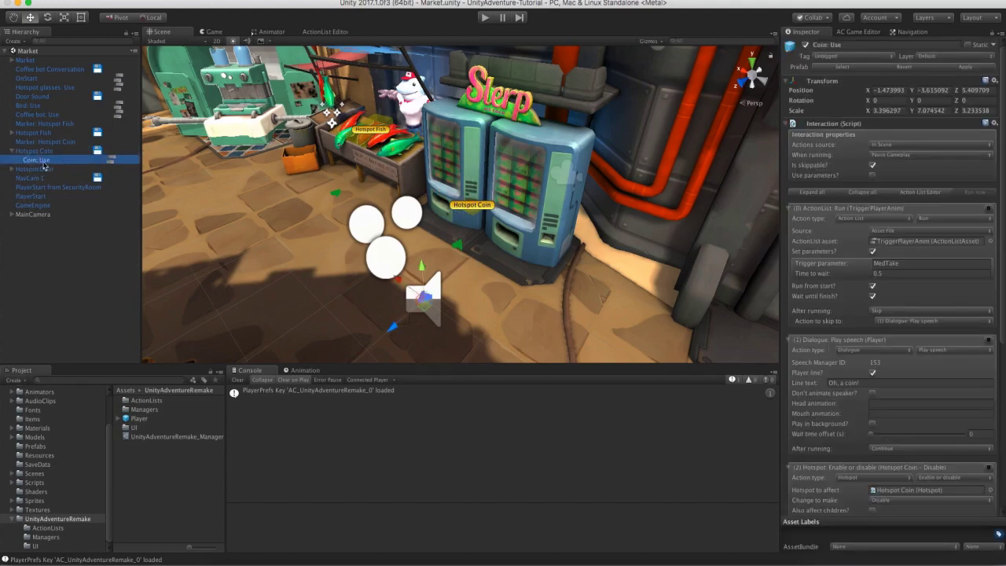
left_click(110, 161)
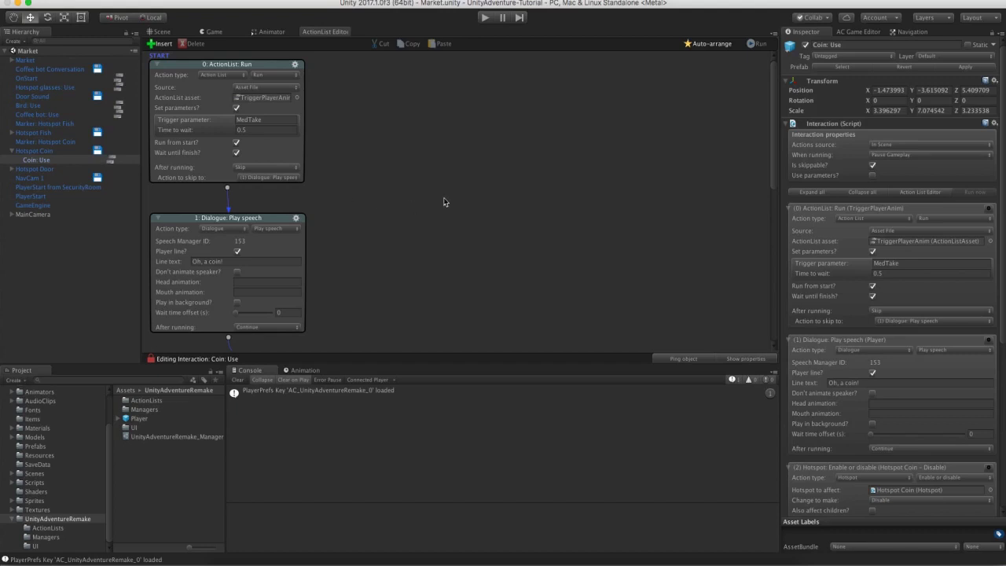
Locate the TriggerPlayerAnim asset used by the interaction and enable Ignore when skipping? on its Character: Animate action.
left_click(260, 99)
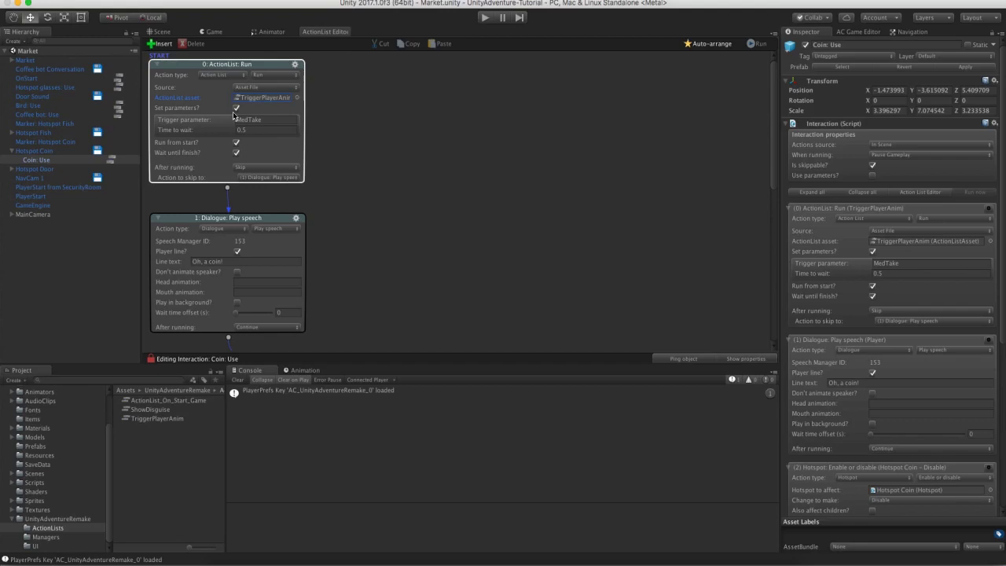
left_click(161, 418)
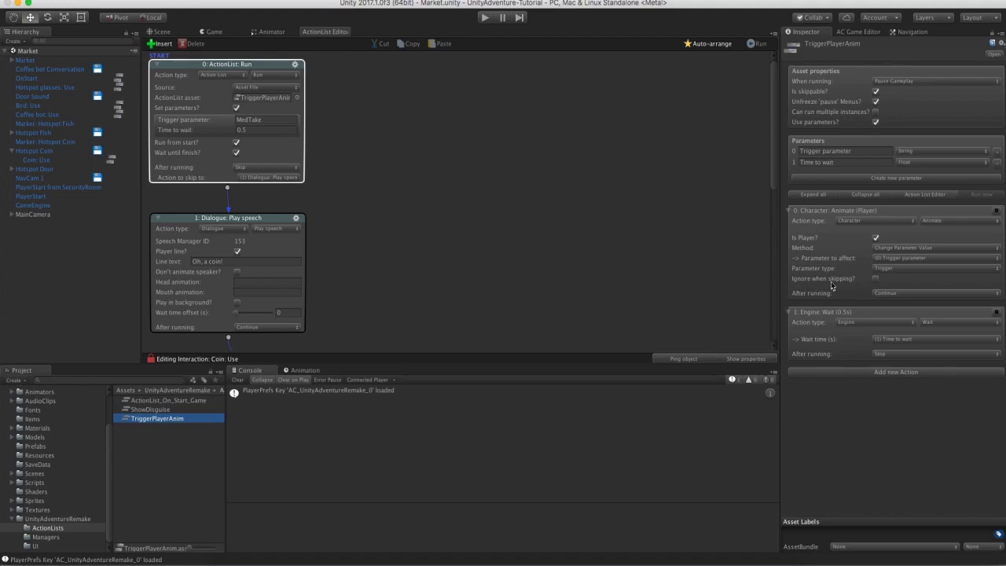
left_click(875, 279)
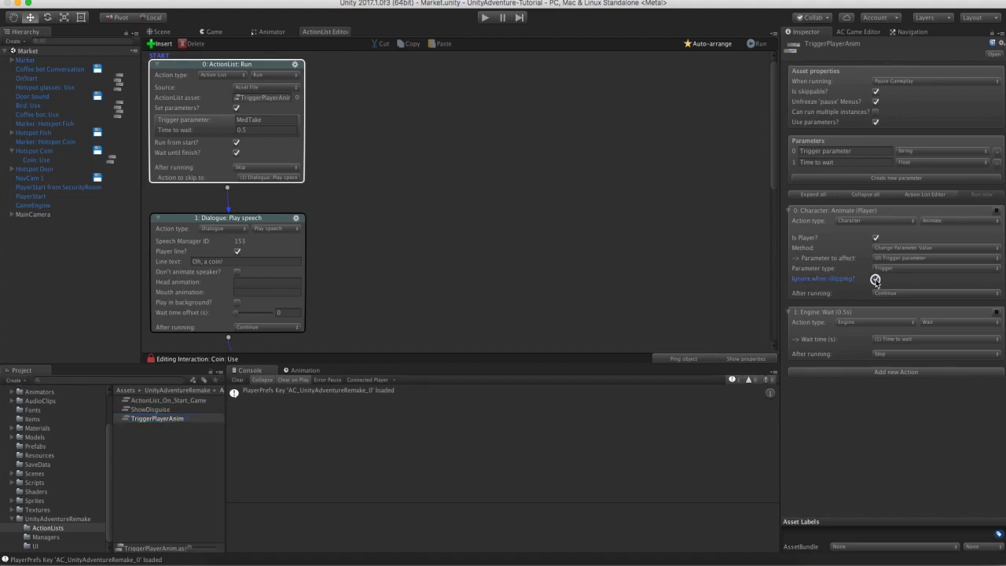
left_click(853, 386)
Add an ActionList: Check running action to the Coin: Use interaction and enable Check self is skipping? on it.
right_click(391, 189)
left_click(404, 190)
left_click(450, 164)
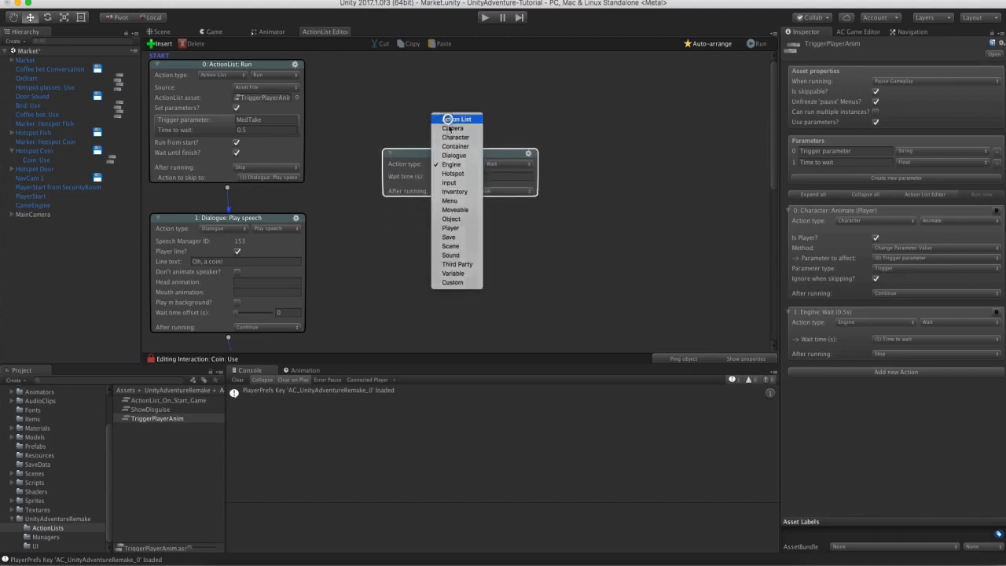
left_click(455, 119)
left_click(496, 164)
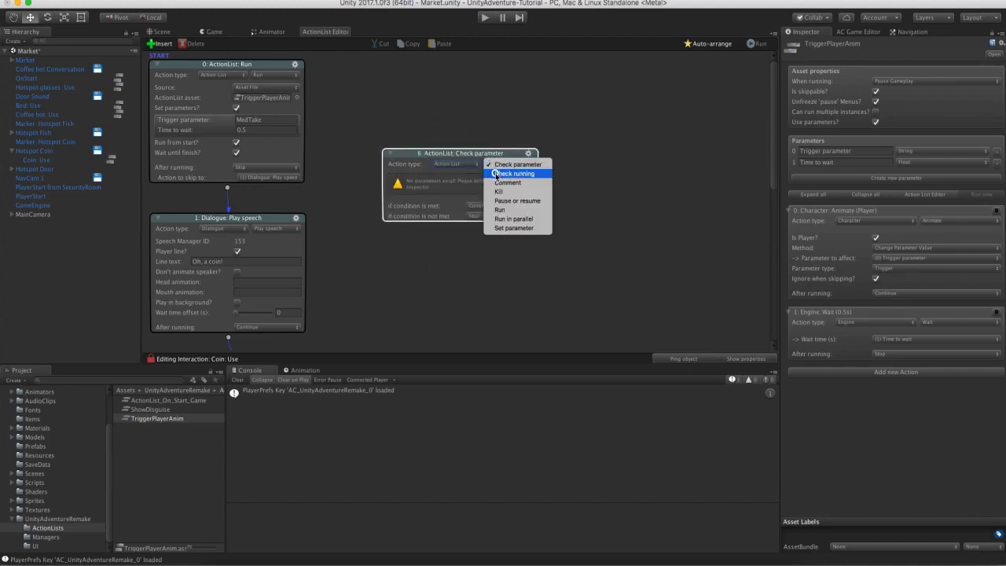
left_click(500, 173)
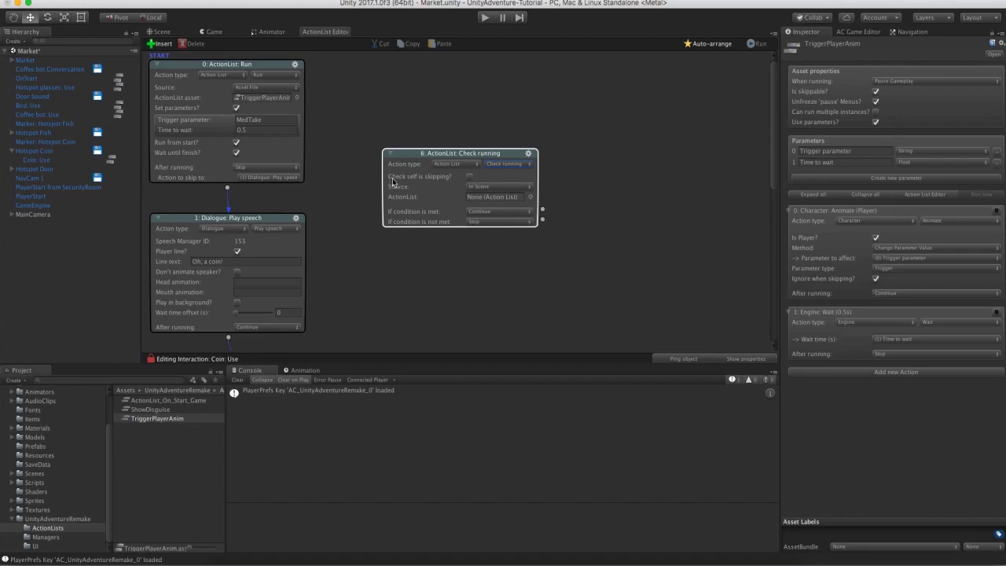
left_click(469, 176)
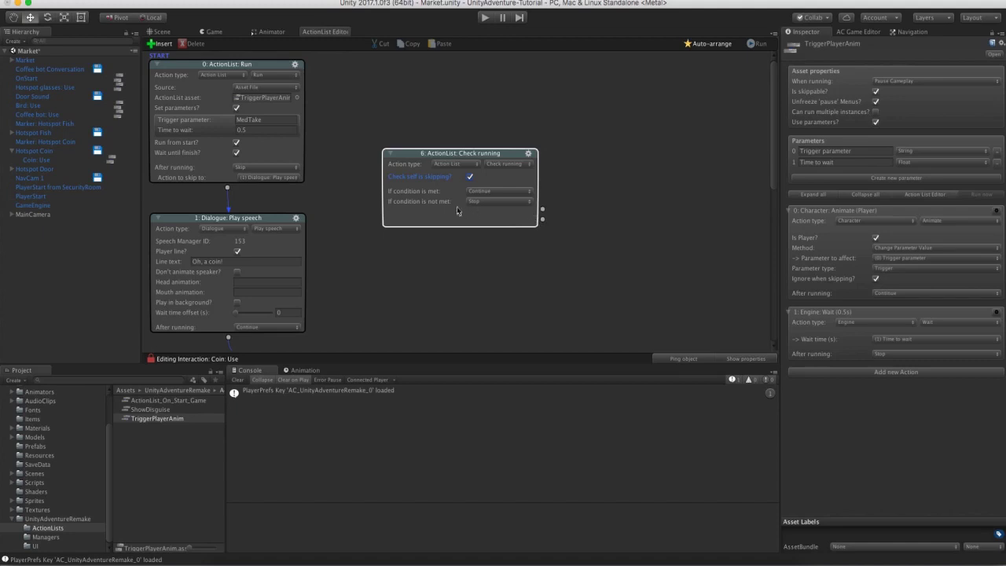
Delete the ActionList: Check running action from the Coin: Use interaction.
left_click(530, 155)
left_click(542, 202)
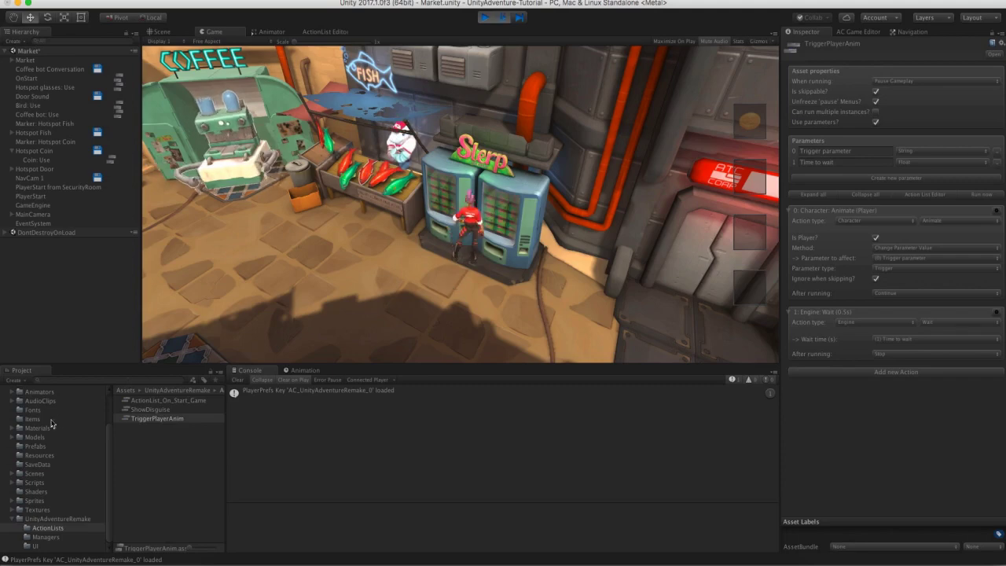
Open the player's ClickToMove animator controller from the Animators/Player folder.
left_click(38, 392)
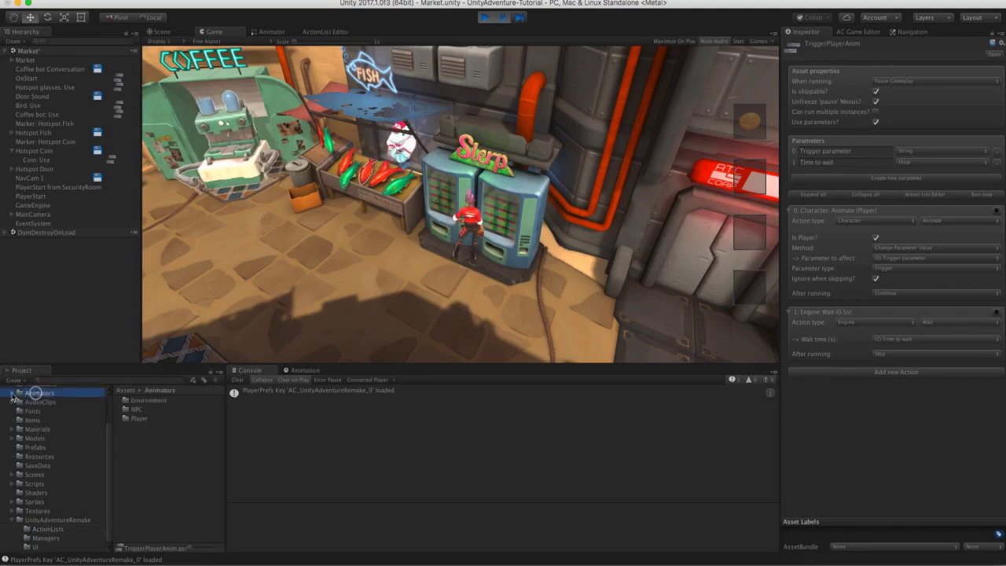
left_click(11, 392)
left_click(32, 420)
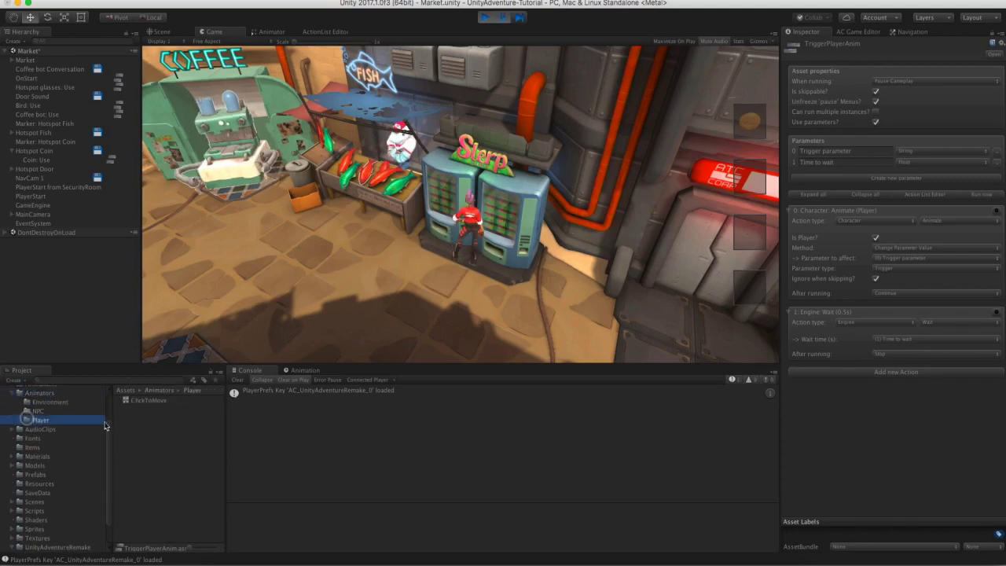
double_click(143, 402)
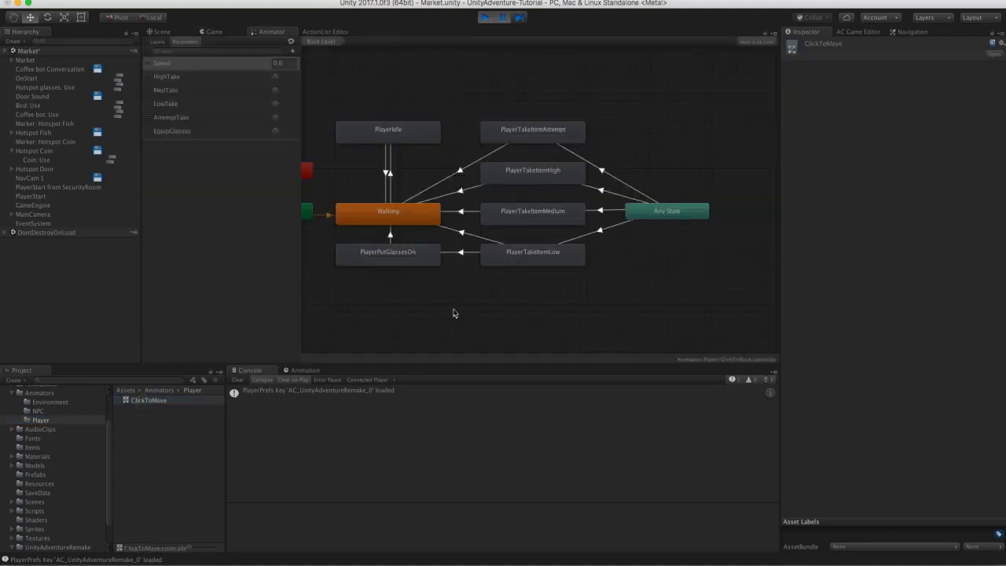
middle_click_drag(451, 309, 479, 306)
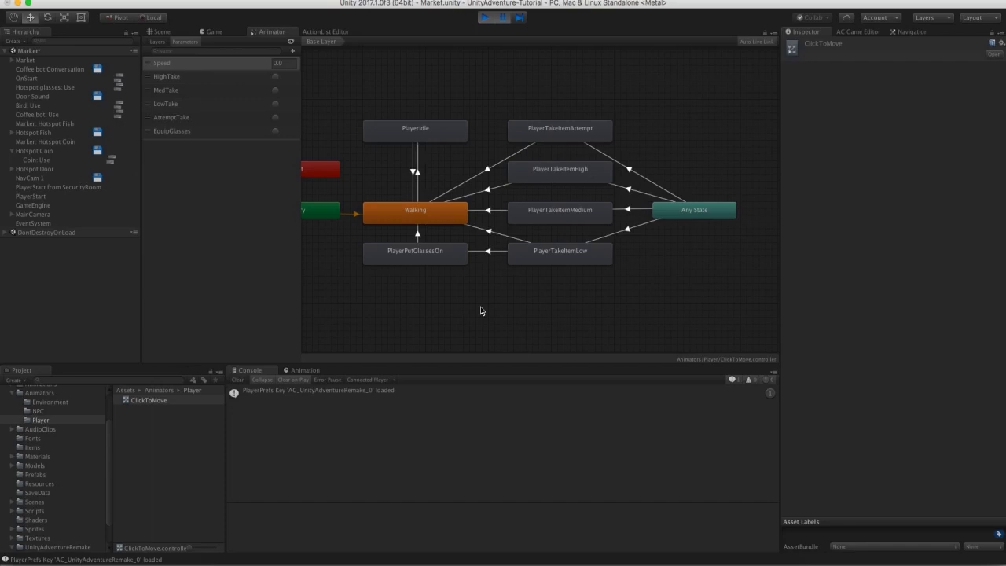
Examine the transitions from Any State to the item-taking states and the PlayerIdle state, and stop play mode.
left_click(631, 170)
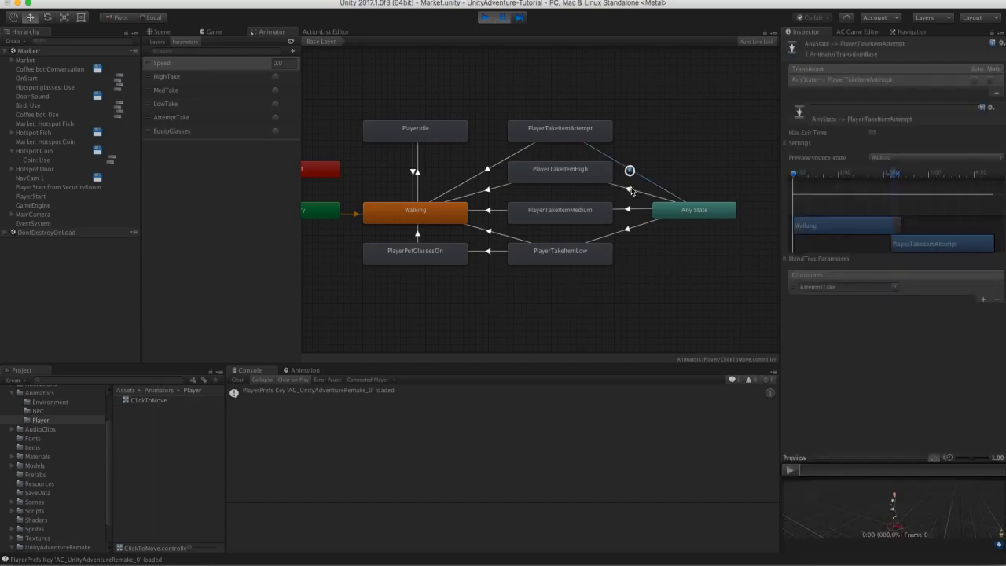
left_click(629, 186)
left_click(627, 208)
left_click(627, 229)
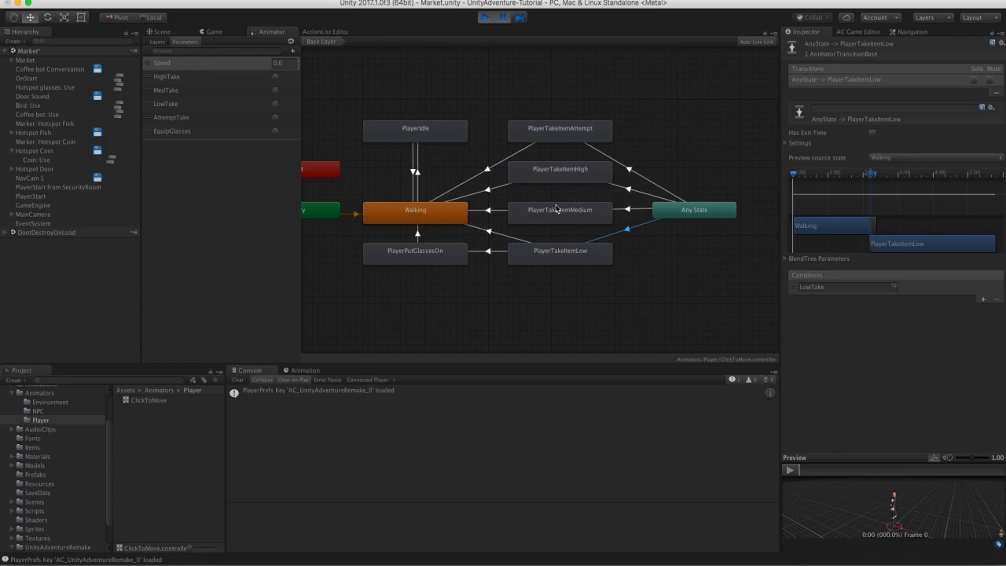
left_click(408, 136)
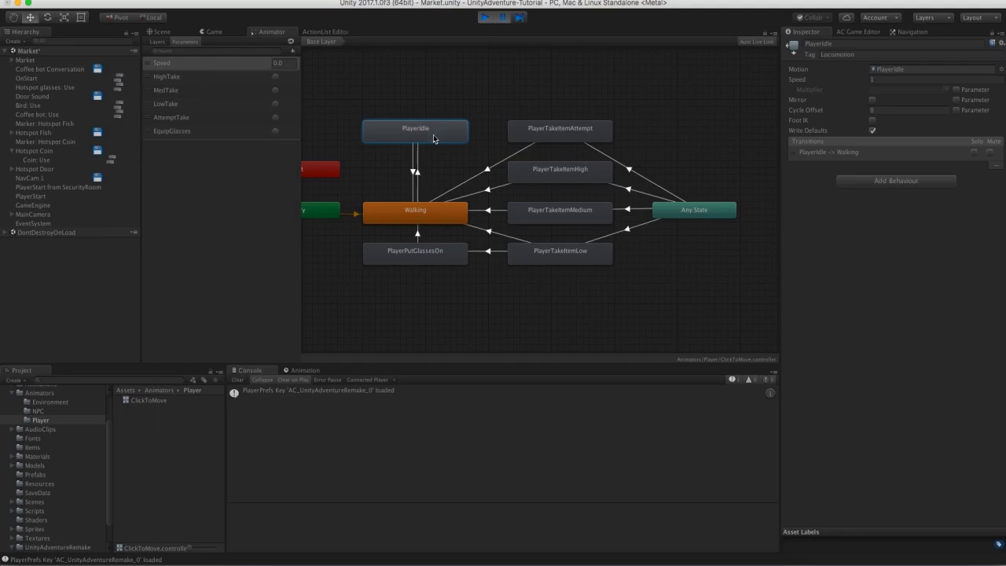
key("super+p")
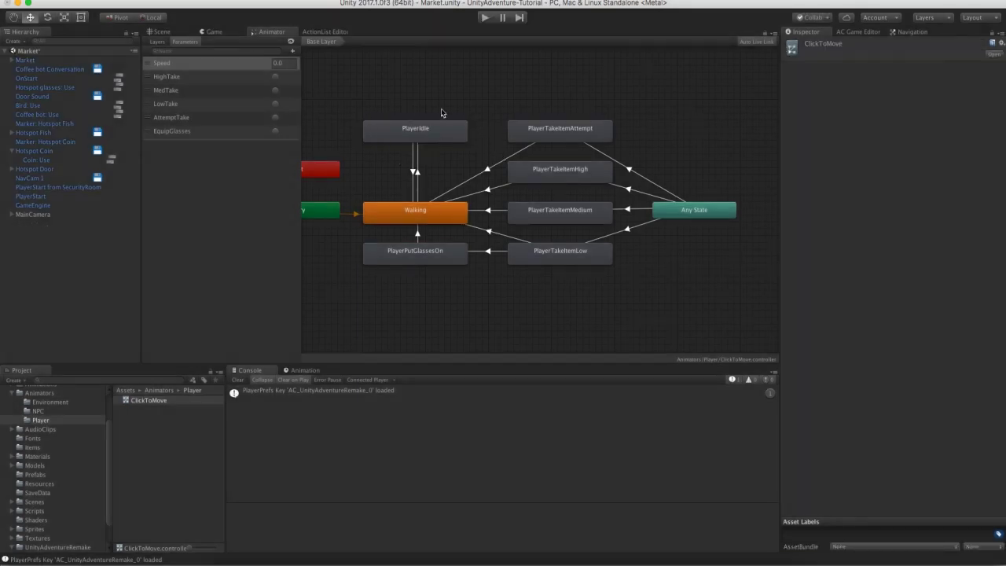
left_click(388, 139)
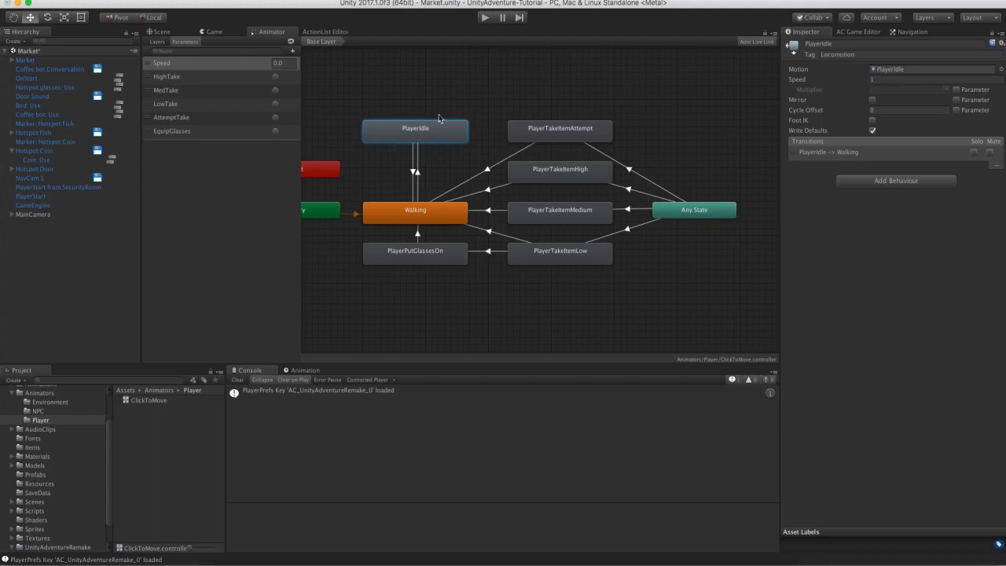
left_click(376, 166)
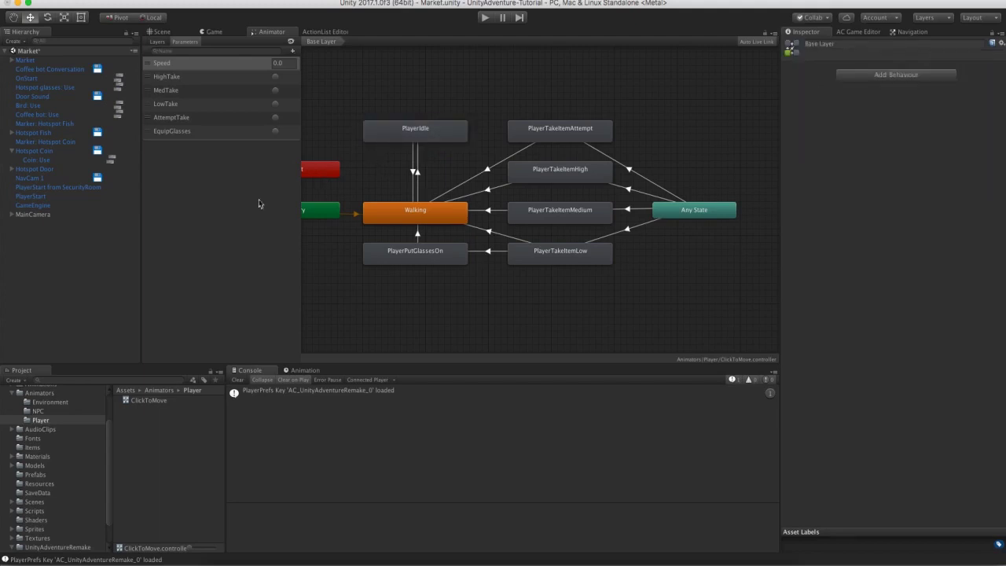
Create a new Adventure Creator ActionList asset in the UnityAdventureRemake/ActionLists folder.
left_click(161, 32)
scroll(33, 421, "down", 3)
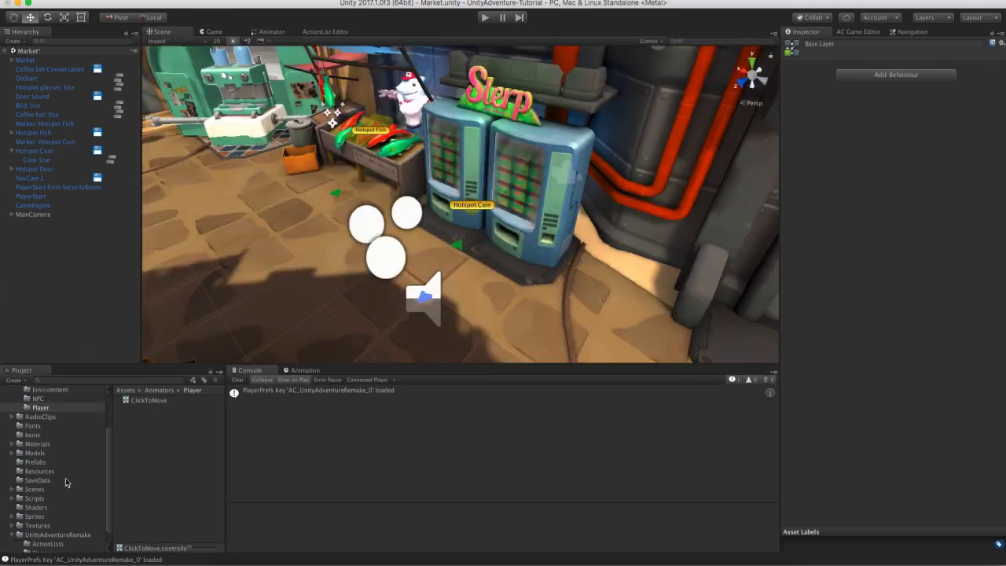
left_click(47, 520)
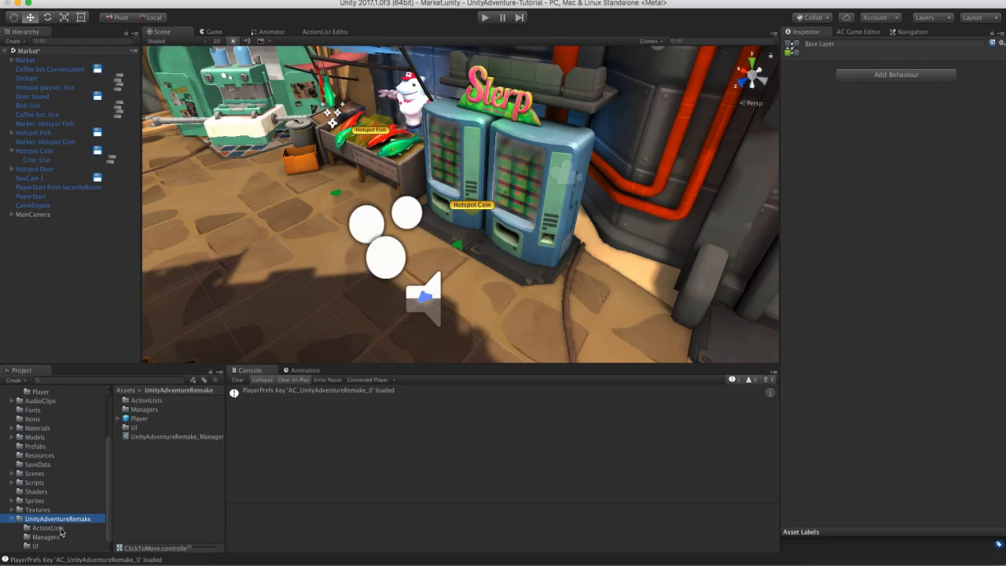
left_click(54, 528)
right_click(122, 453)
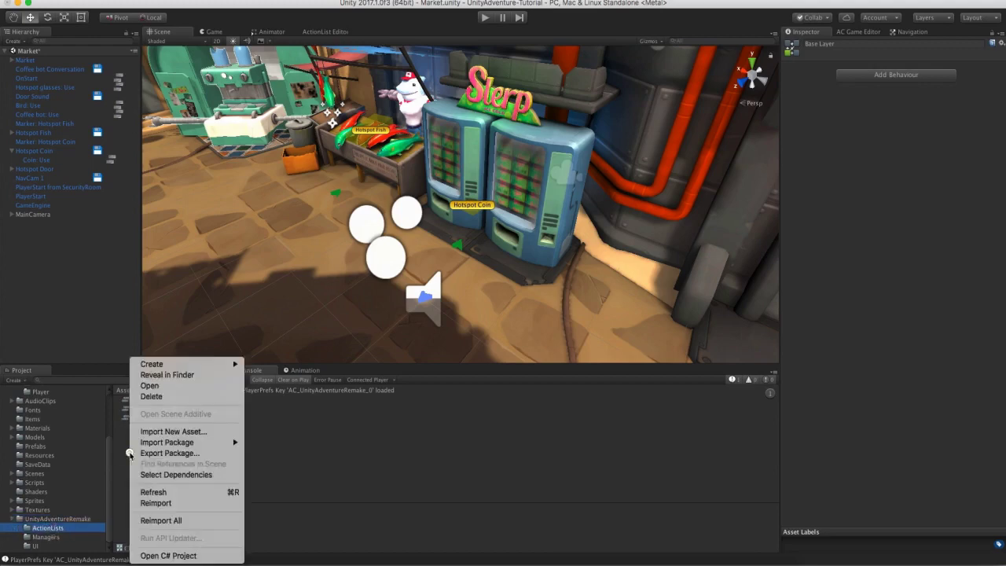
mouse_move(161, 364)
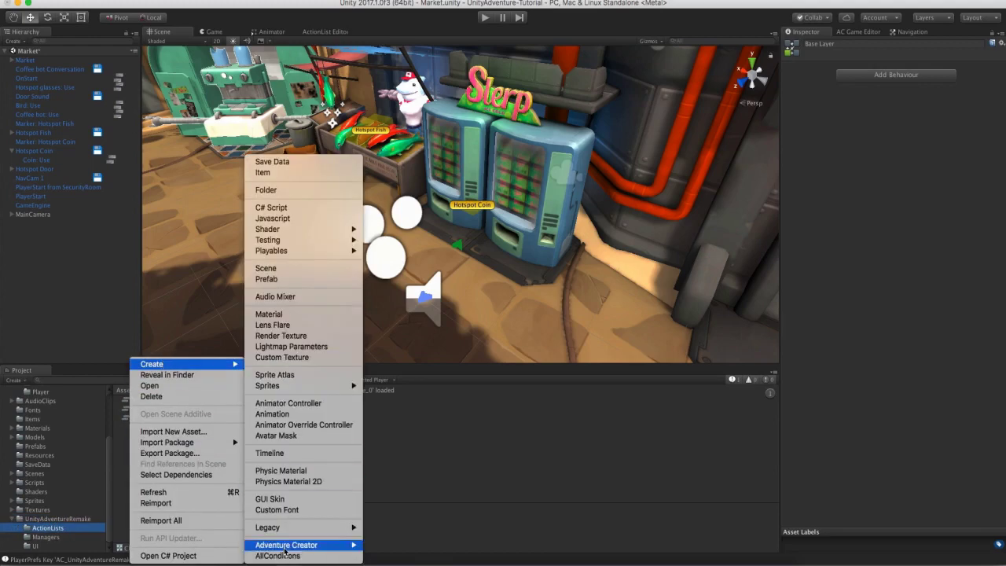
mouse_move(285, 544)
left_click(389, 543)
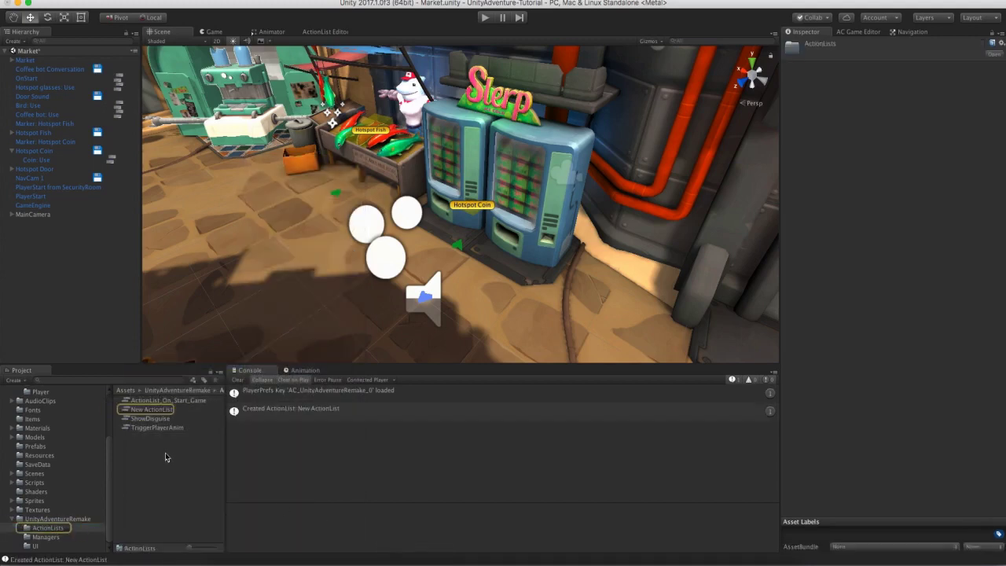
Rename the new ActionList asset as ResetPlayerAnim.
left_click(157, 412)
key("Return")
type("ResetPlayer")
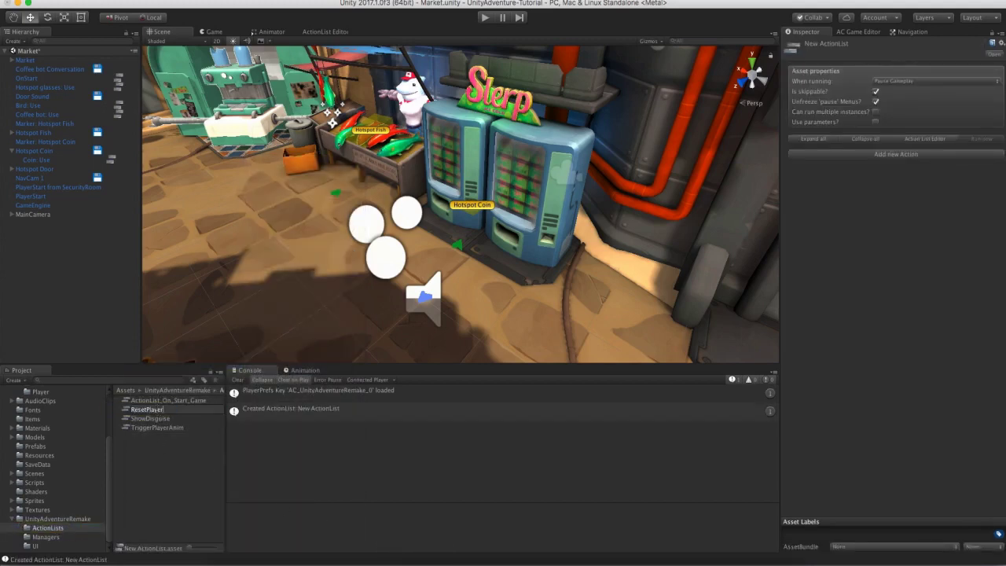
type("Anim")
key("Return")
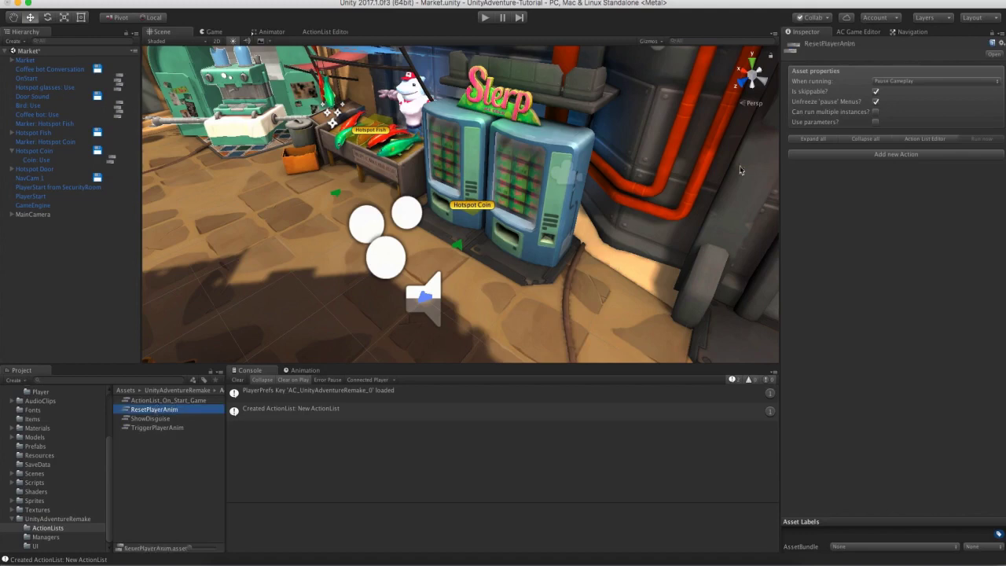
Add a Character: Animate action to ResetPlayerAnim with Is Player? enabled and the method set to Play Custom.
left_click(866, 154)
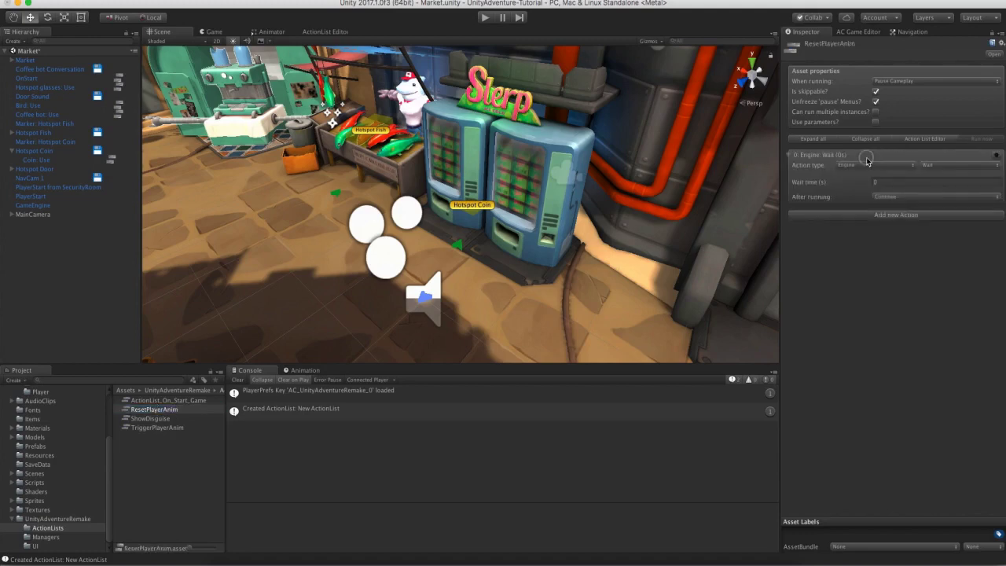
left_click(864, 165)
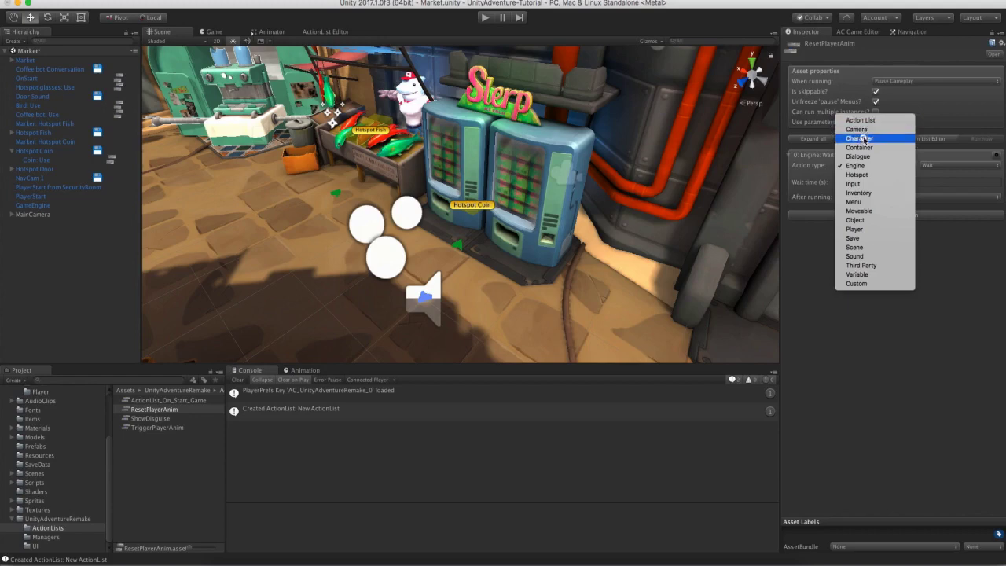
left_click(859, 138)
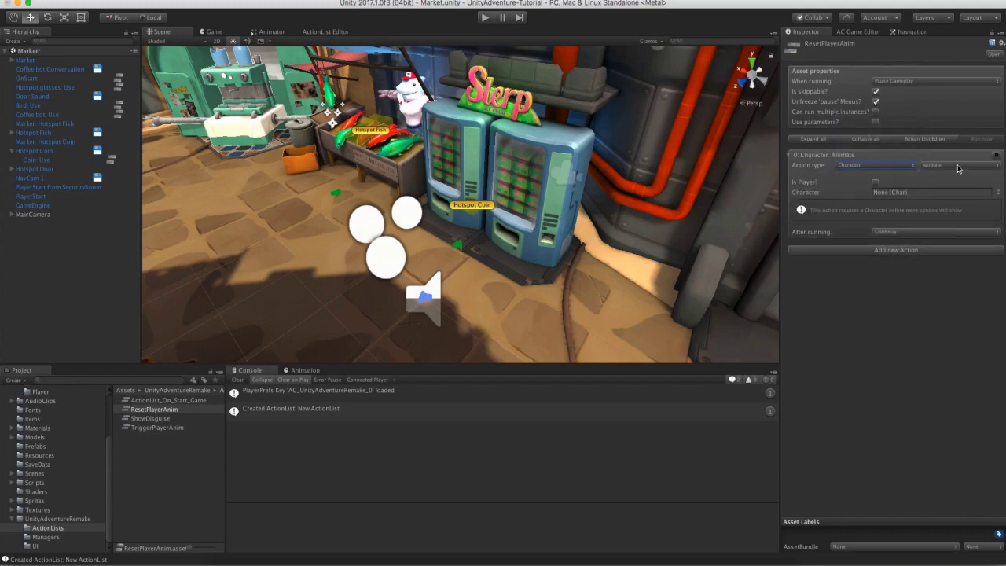
left_click(875, 181)
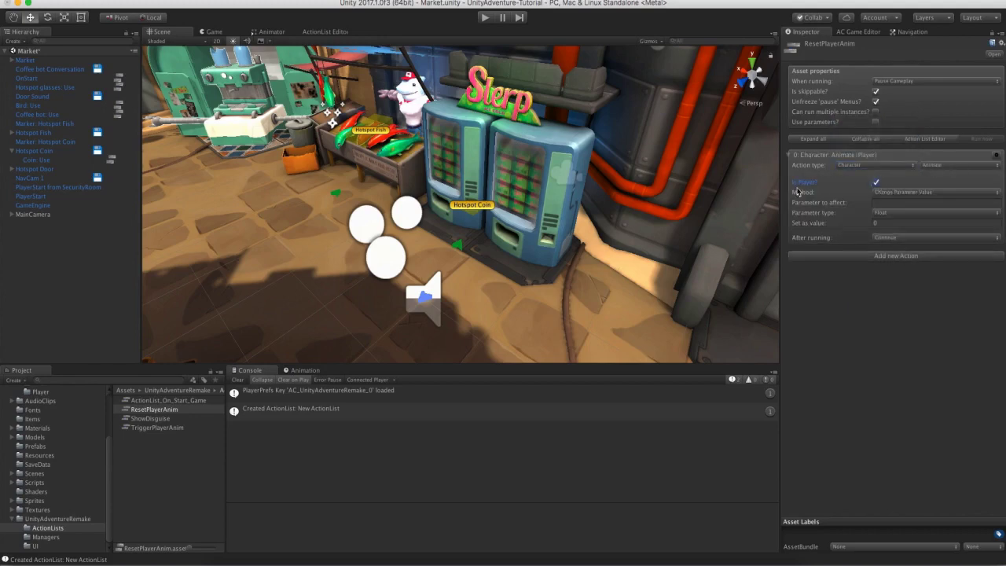
left_click(894, 192)
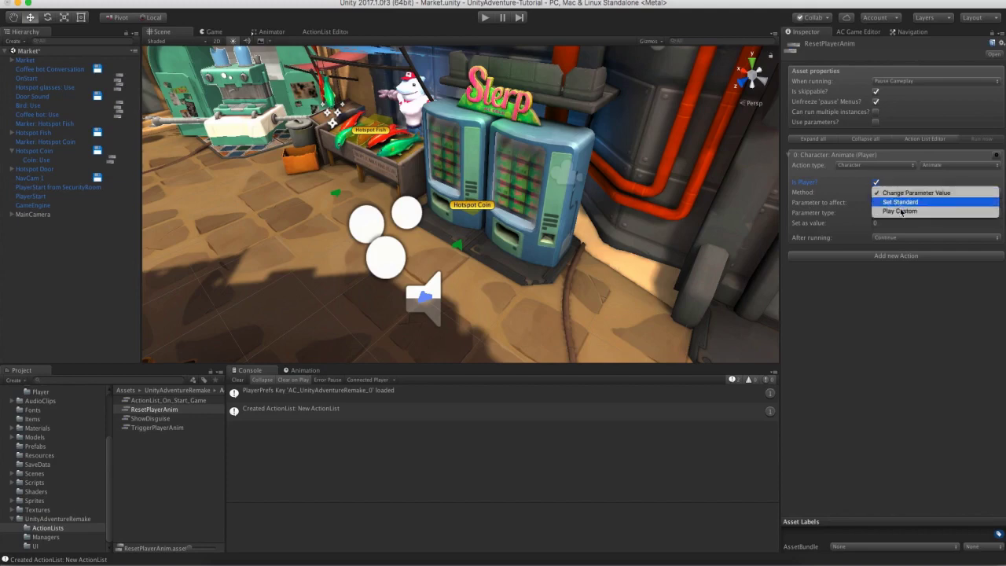
left_click(917, 211)
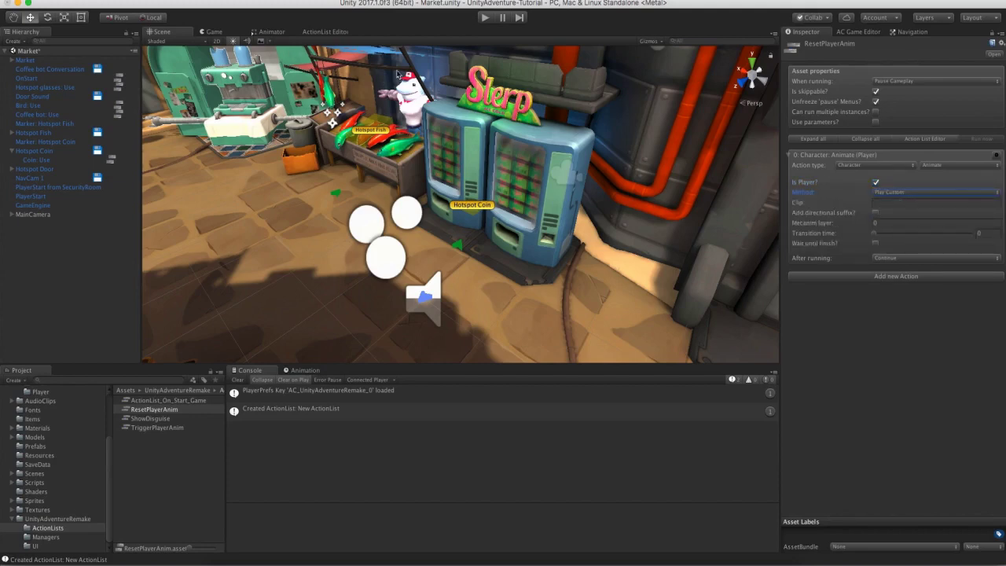
Look up the idle state's name in the Animator and set the animate action's clip to PlayerIdle.
left_click(271, 32)
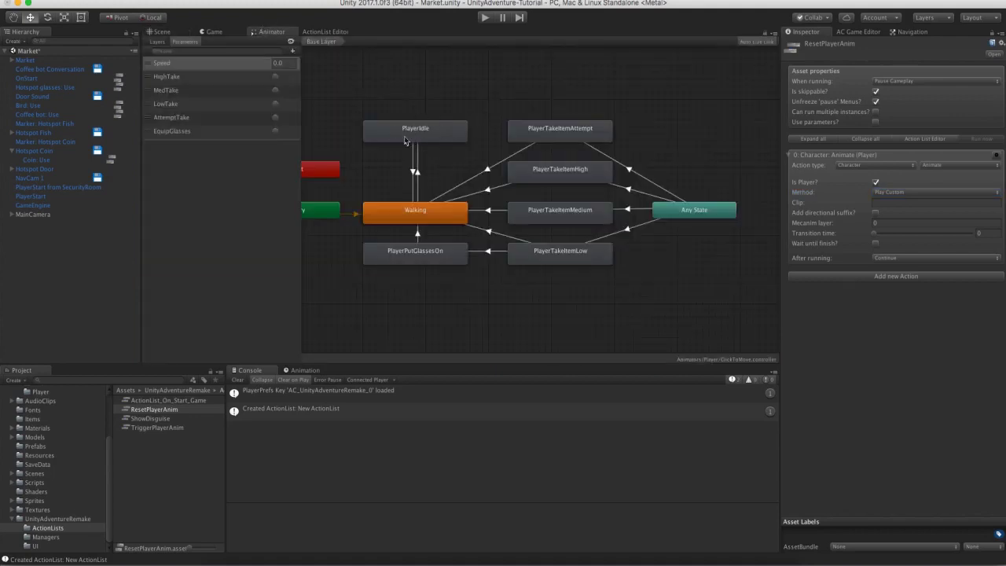
left_click(405, 135)
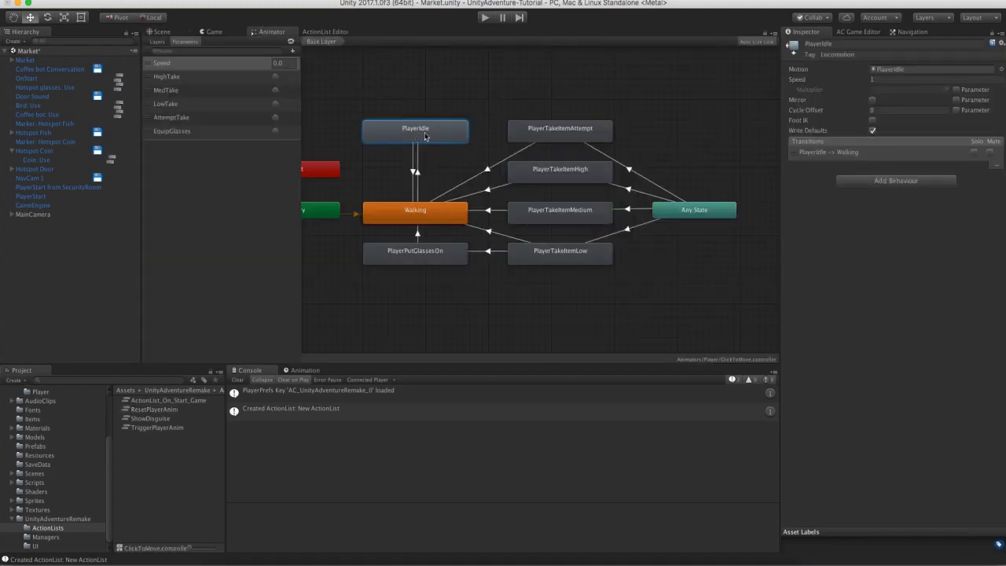
left_click(154, 409)
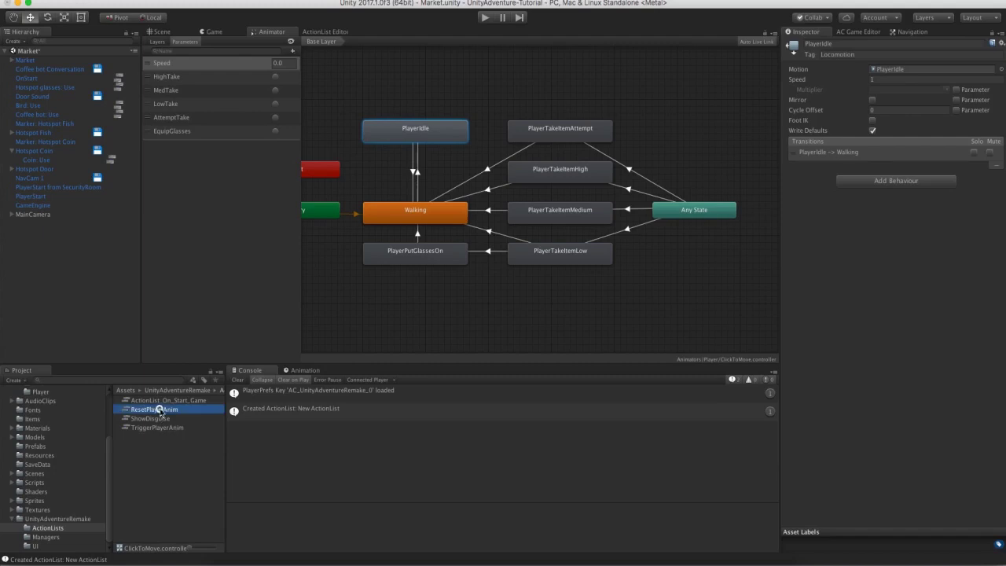
left_click(889, 201)
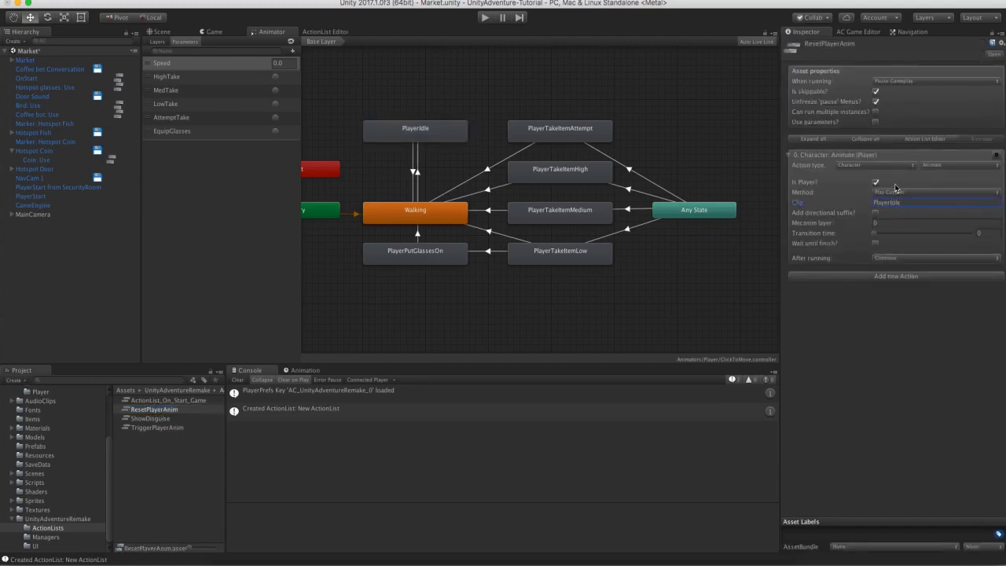
Append an ActionList: Run action after the final Engine: Wait in the Coin: Use interaction.
left_click(339, 32)
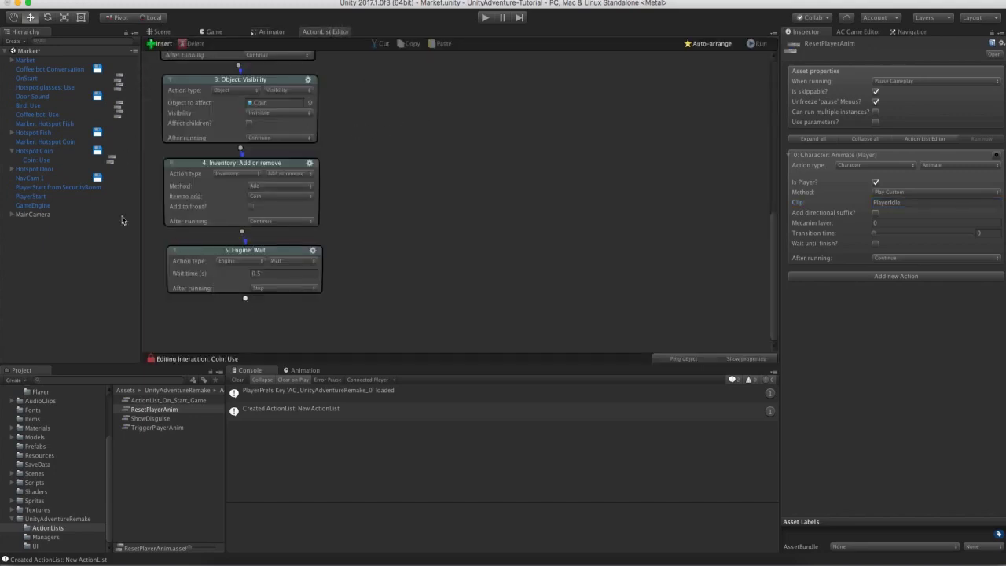
left_click(31, 160)
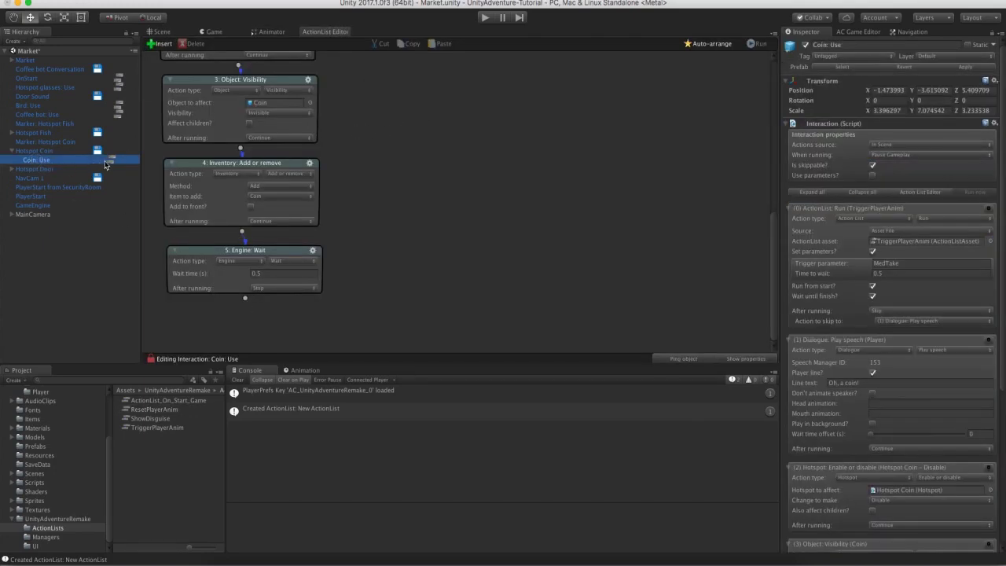
left_click(247, 300)
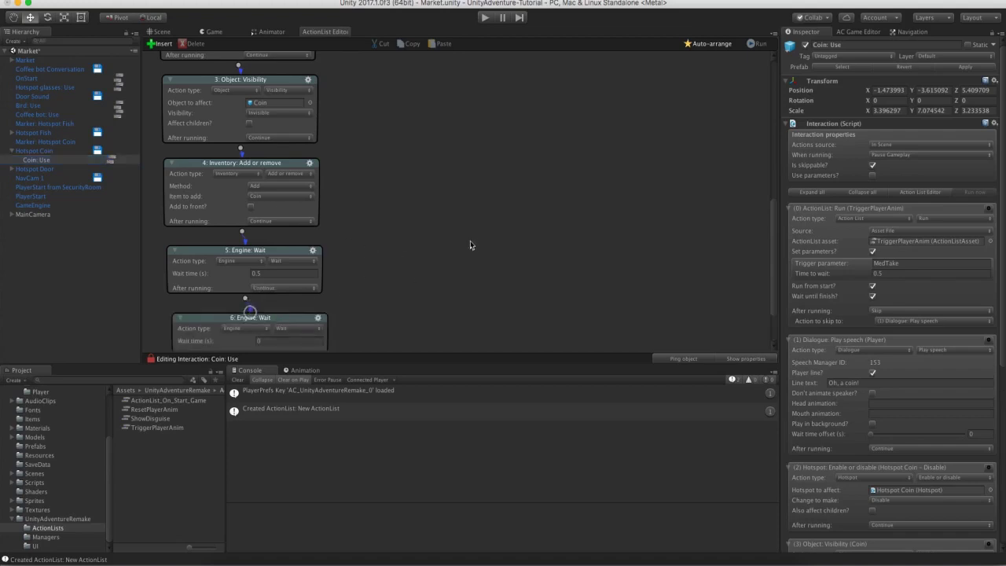
middle_click_drag(472, 236, 463, 164)
left_click(259, 260)
left_click(254, 216)
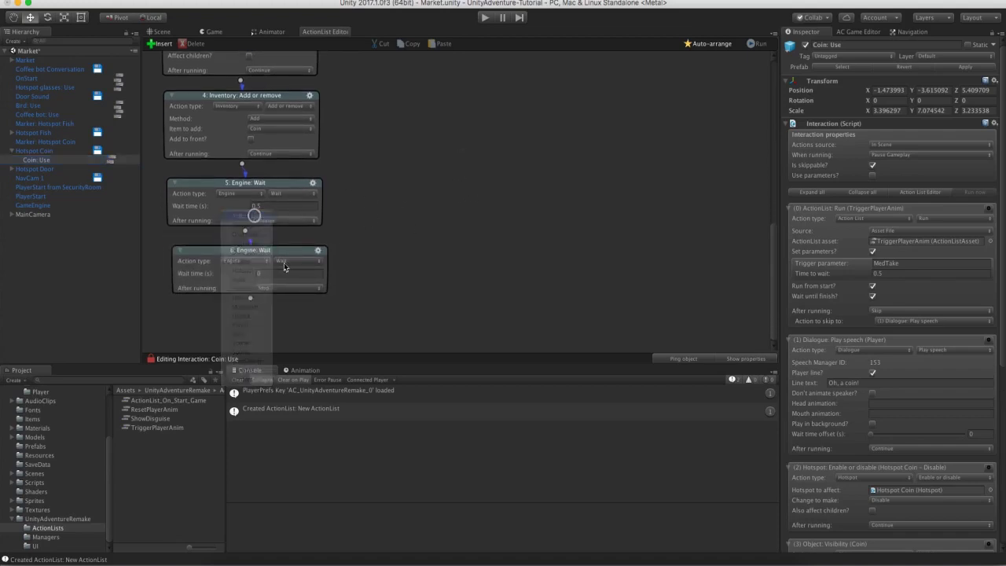
left_click(294, 275)
left_click(295, 317)
Set the new Run action's source to Asset File and assign ResetPlayerAnim as its ActionList asset.
middle_click_drag(386, 232, 388, 207)
left_click(257, 245)
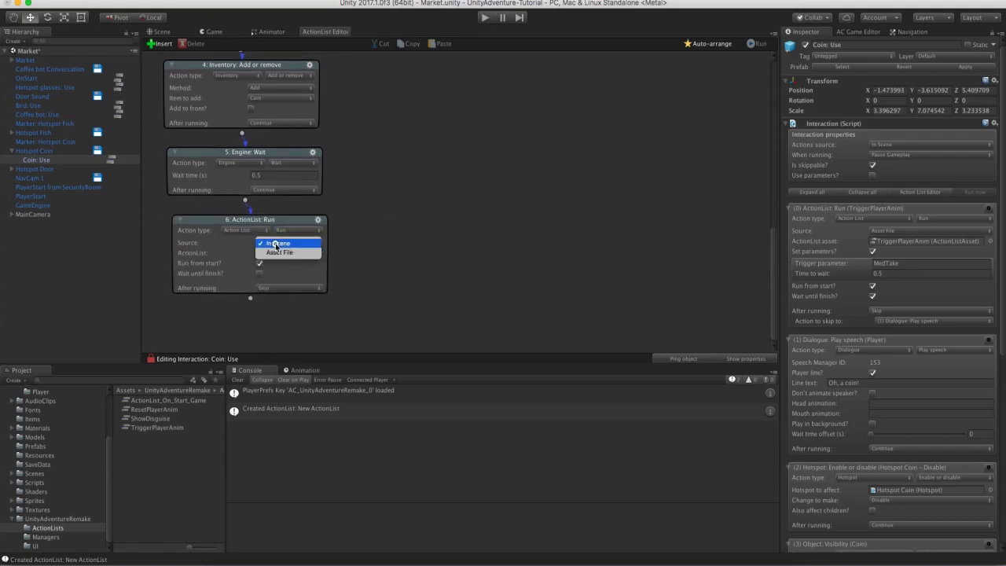
left_click(277, 255)
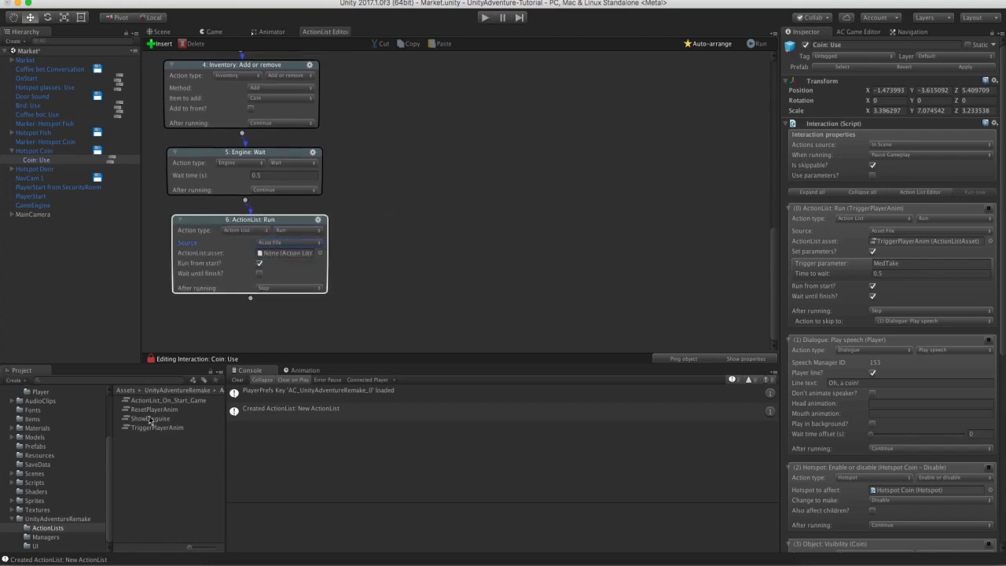
left_click_drag(150, 414, 276, 252)
Playtest the Market scene to check the coin pickup, and end the playtest.
left_click(485, 17)
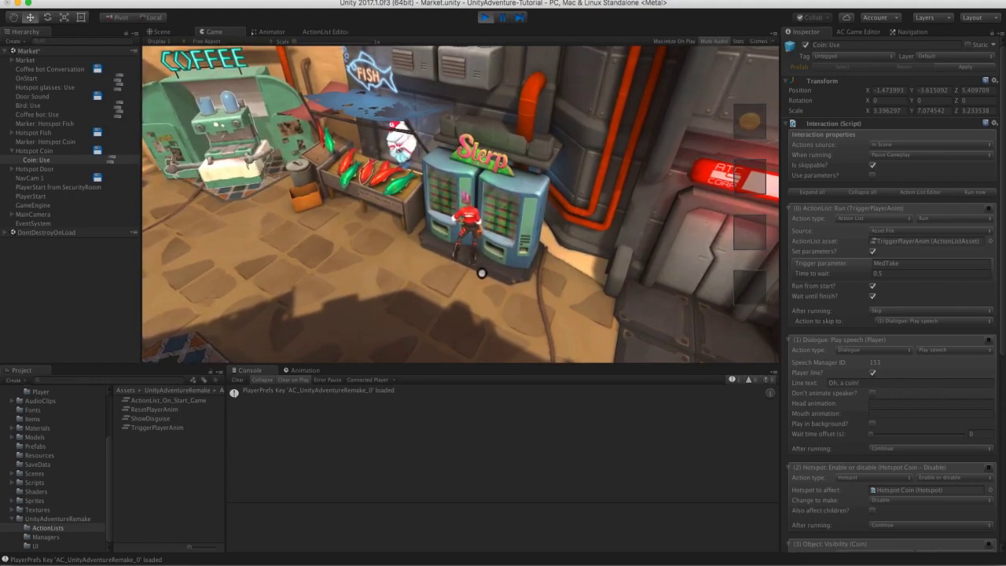
key("super+p")
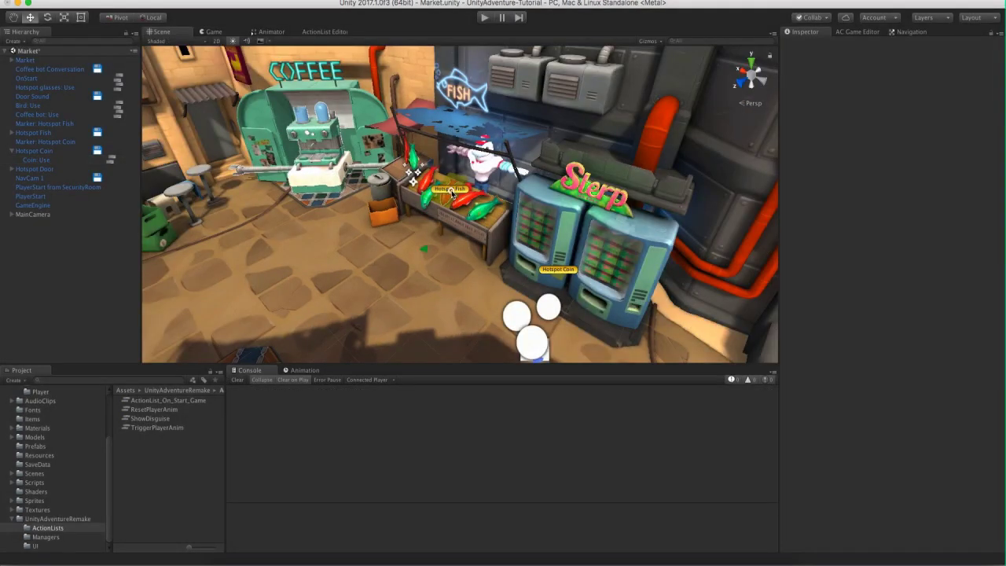
Append an ActionList: Run action after the final Engine: Wait in the Fish: Use interaction.
left_click(452, 194)
left_click(11, 135)
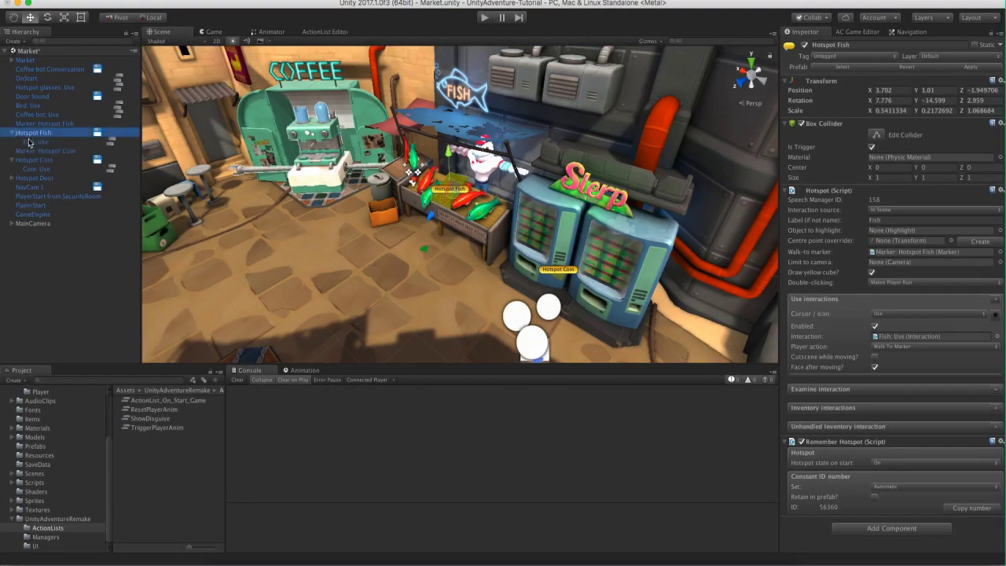
left_click(32, 142)
left_click(108, 143)
scroll(639, 180, "down", 5)
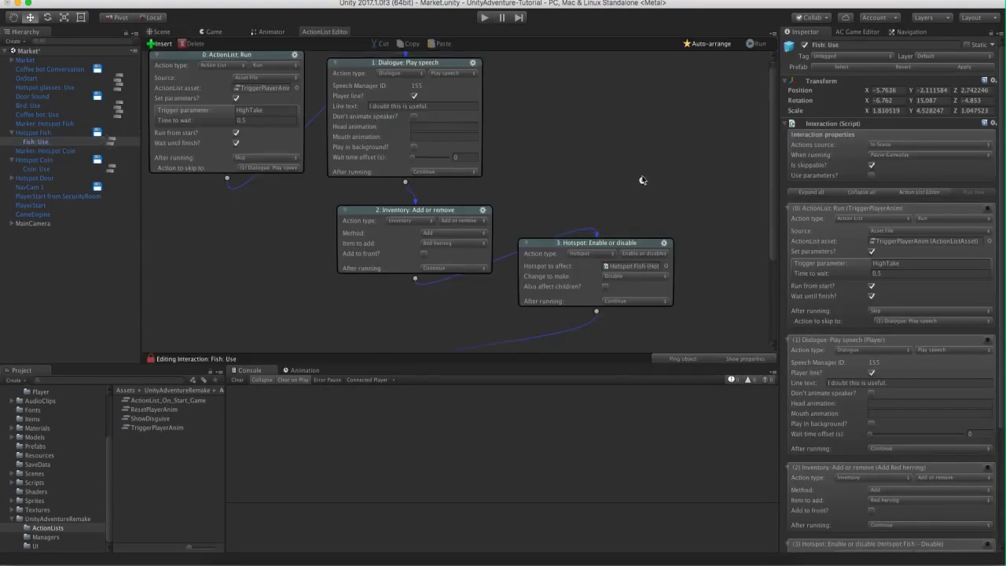
left_click(416, 299)
scroll(415, 298, "down", 2)
left_click(462, 222)
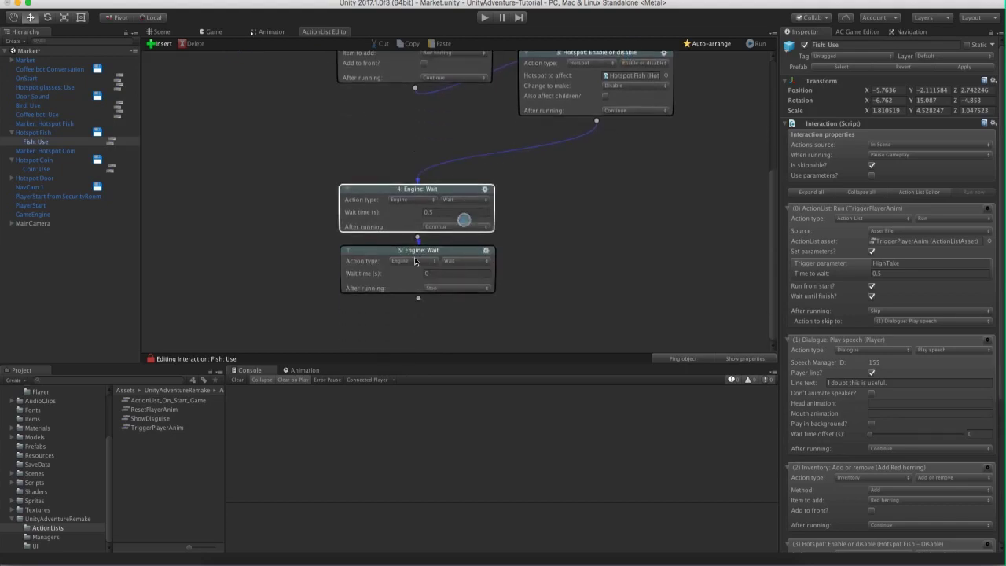
left_click(419, 219)
left_click(456, 274)
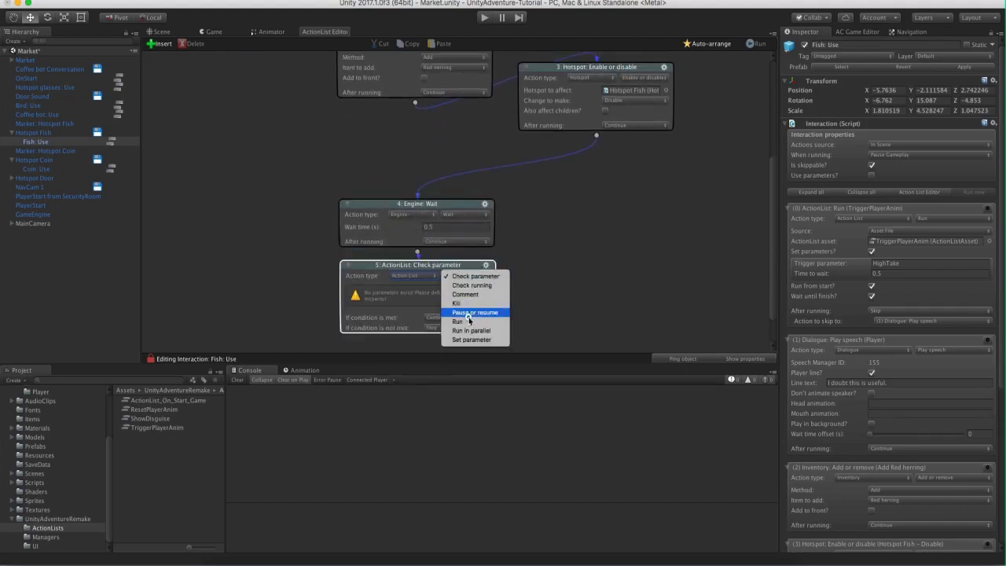
left_click(469, 317)
Set the Fish: Use interaction's new Run action to source Asset File and assign ResetPlayerAnim as its ActionList asset.
left_click(437, 289)
left_click(442, 297)
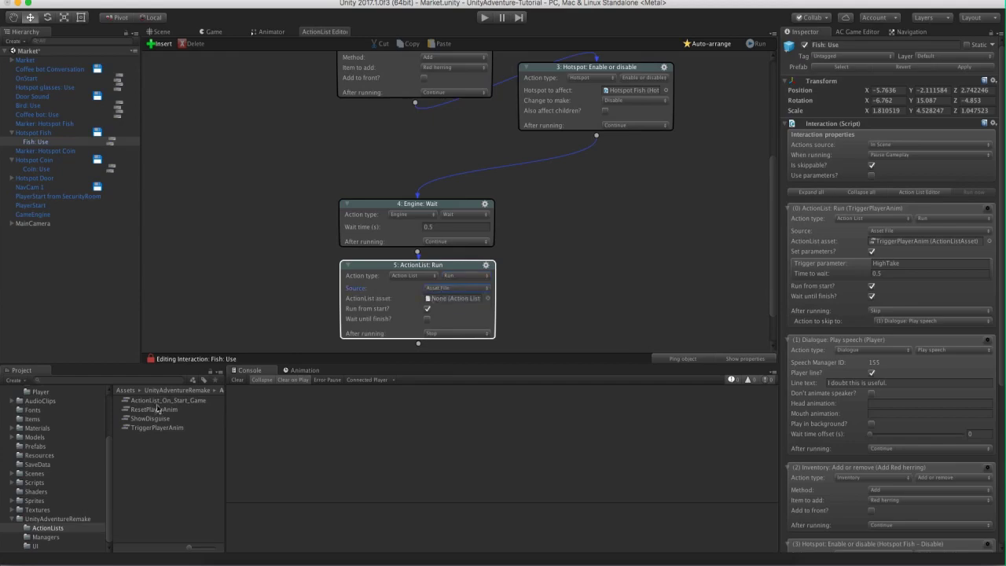
scroll(445, 298, "down", 1)
left_click(454, 270)
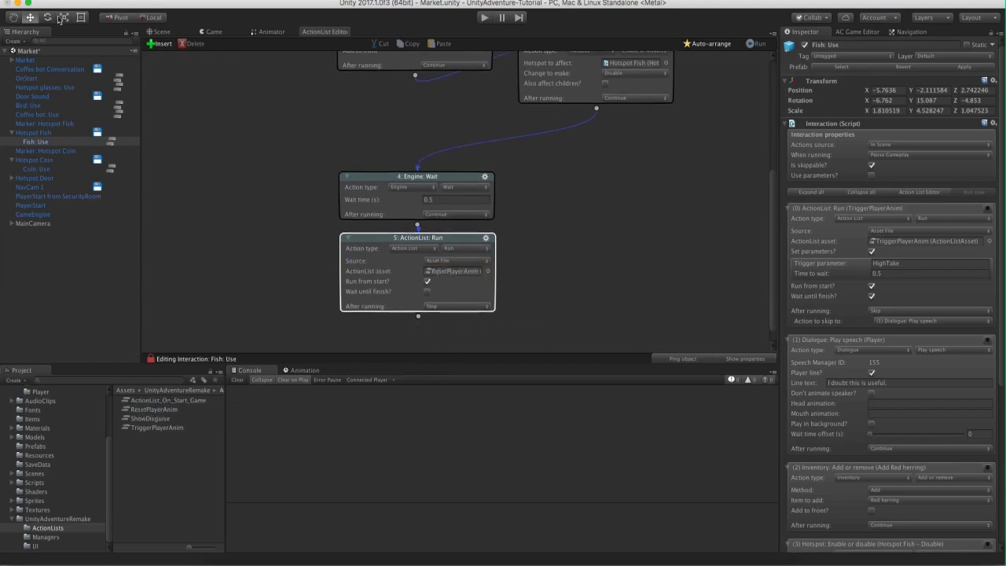
Append an ActionList: Run action after the coffee cup's Inventory: Add or remove action in the Coffee bot: Use interaction.
left_click(161, 32)
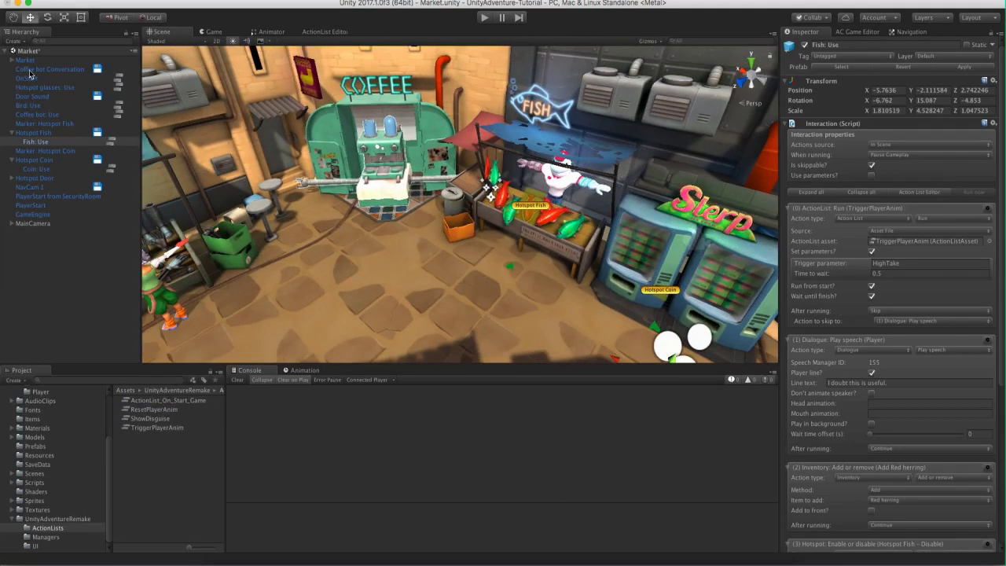
left_click(32, 115)
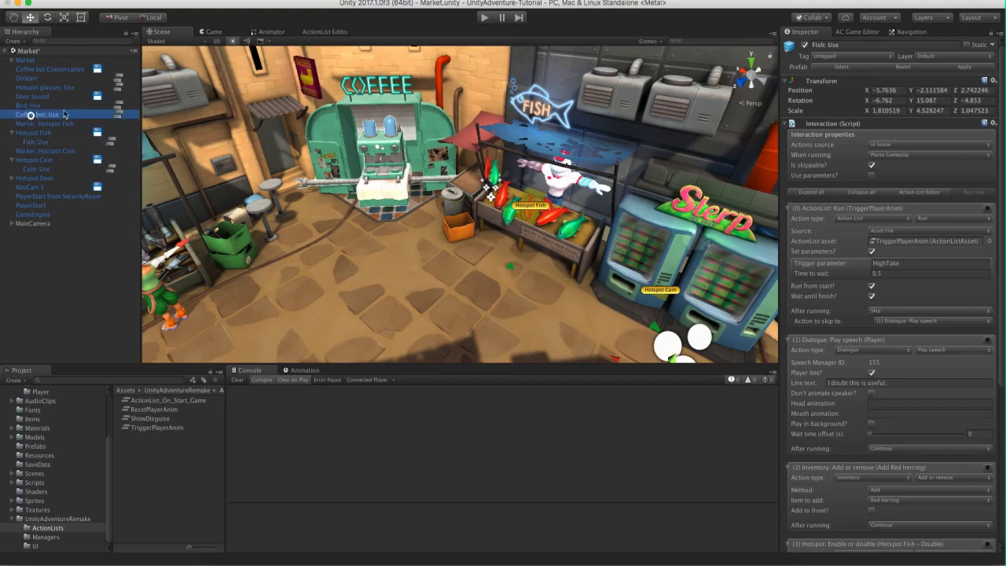
scroll(589, 253, "down", 5)
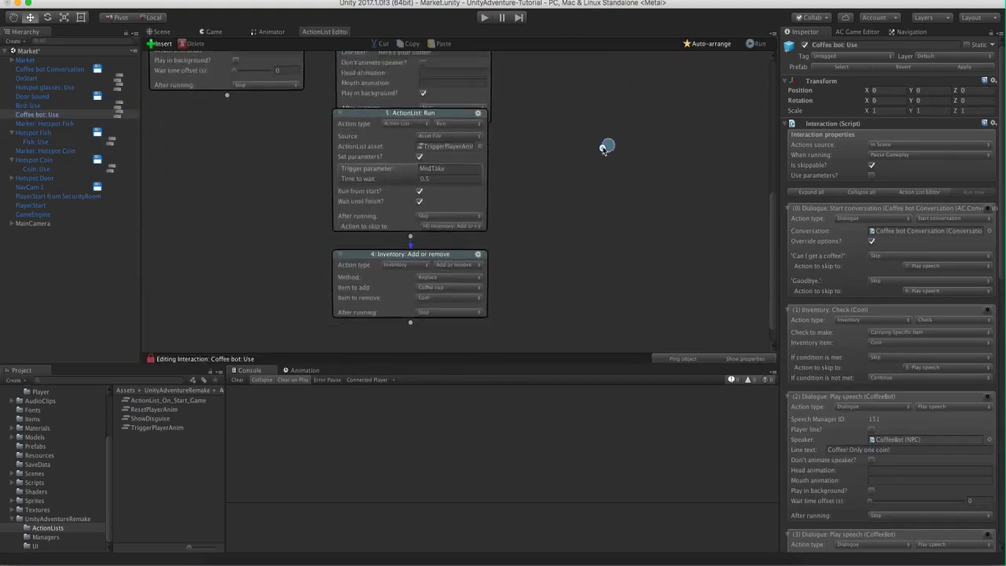
left_click(412, 298)
scroll(554, 202, "down", 2)
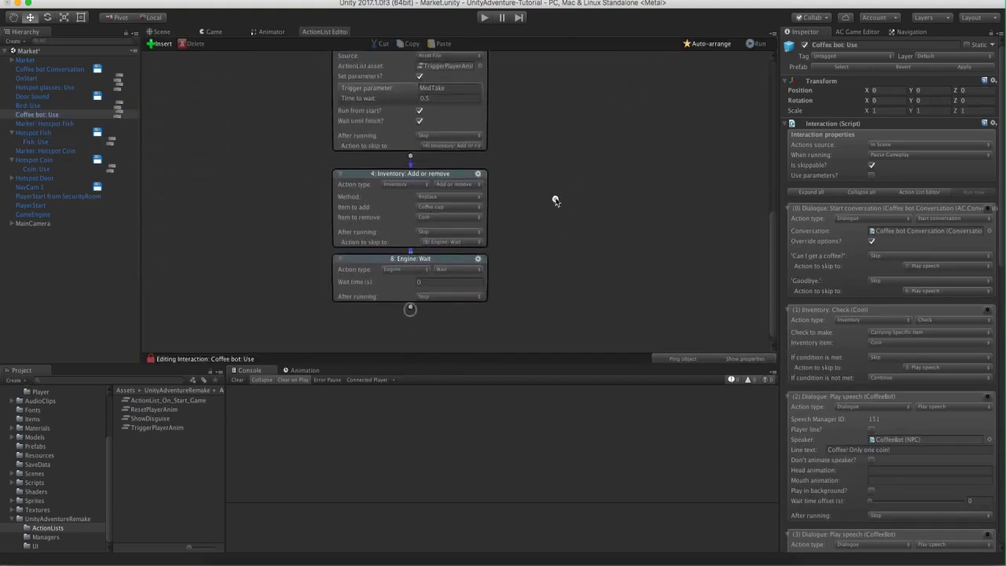
left_click(396, 275)
left_click(393, 211)
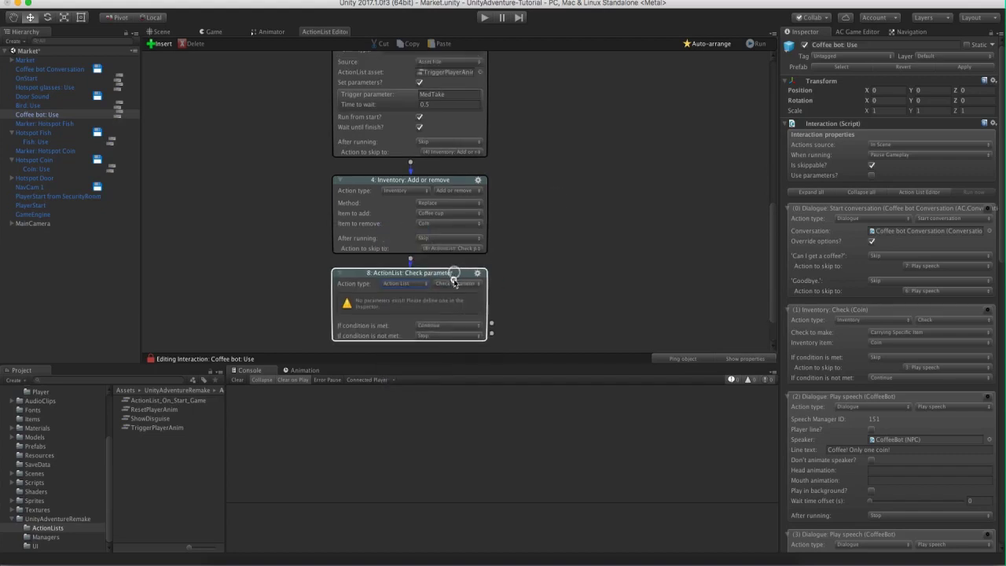
left_click(452, 275)
left_click(458, 322)
Set the Coffee bot: Use interaction's new Run action to source Asset File with ResetPlayerAnim as its ActionList asset.
left_click(448, 260)
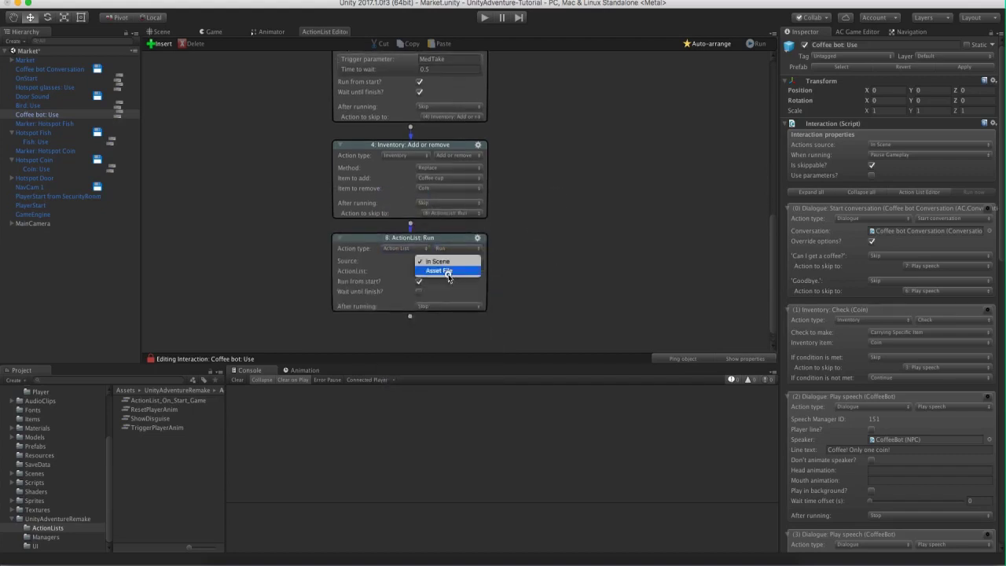
left_click(449, 270)
left_click_drag(156, 415, 447, 269)
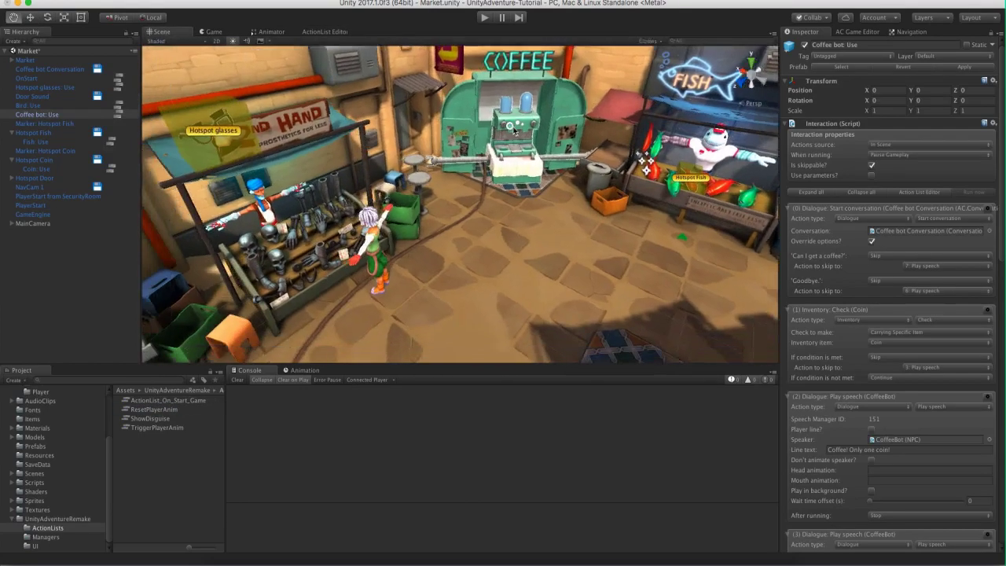
Locate the bird hotspot's use interaction and open Bird: Use in the ActionList Editor.
right_click_drag(514, 131, 456, 212)
left_click(402, 207)
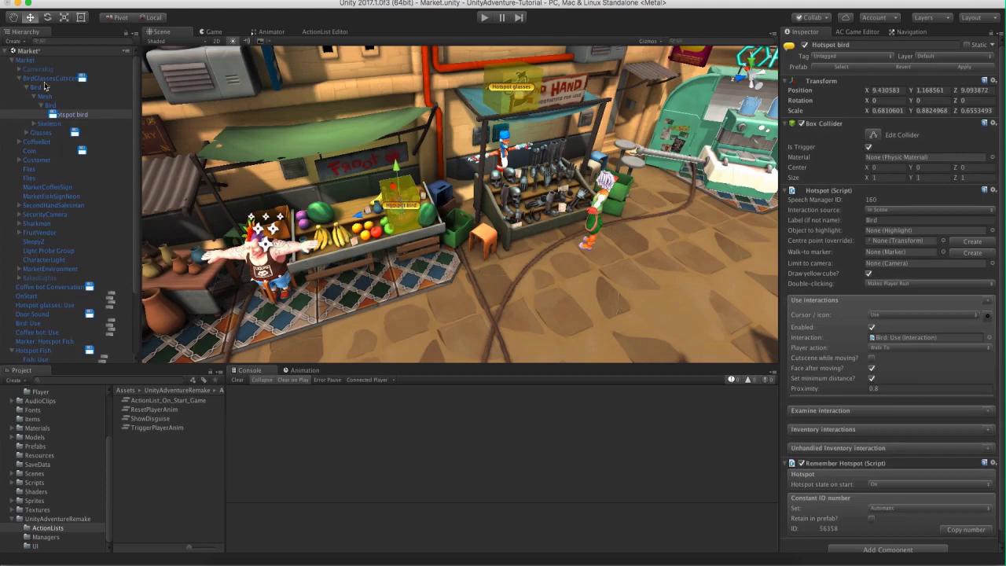
scroll(895, 426, "down", 1)
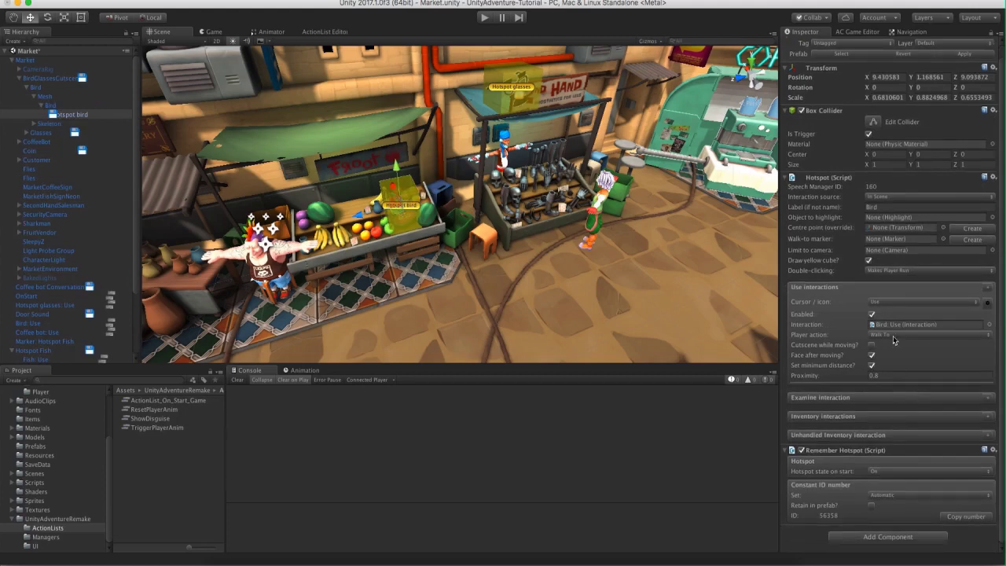
left_click(12, 63)
left_click(12, 60)
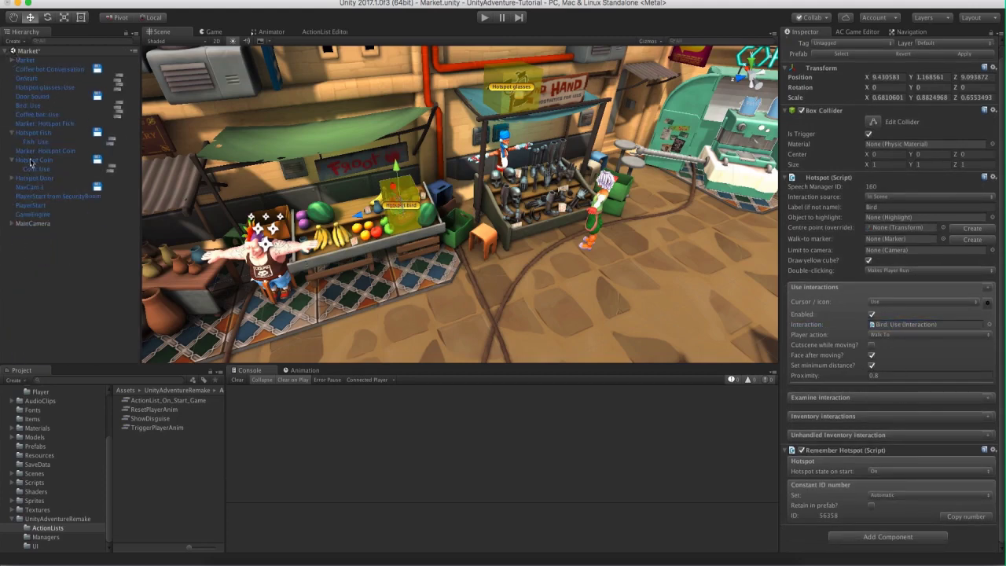
left_click(28, 105)
left_click(118, 106)
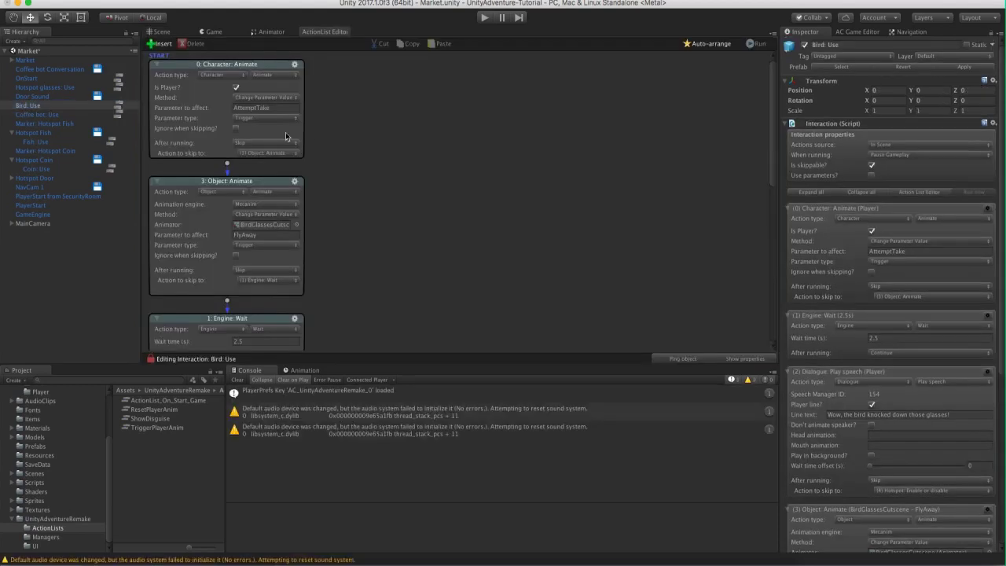
Enable Ignore when skipping? on the AttemptTake Character: Animate and FlyAway Object: Animate actions of Bird: Use.
left_click(237, 129)
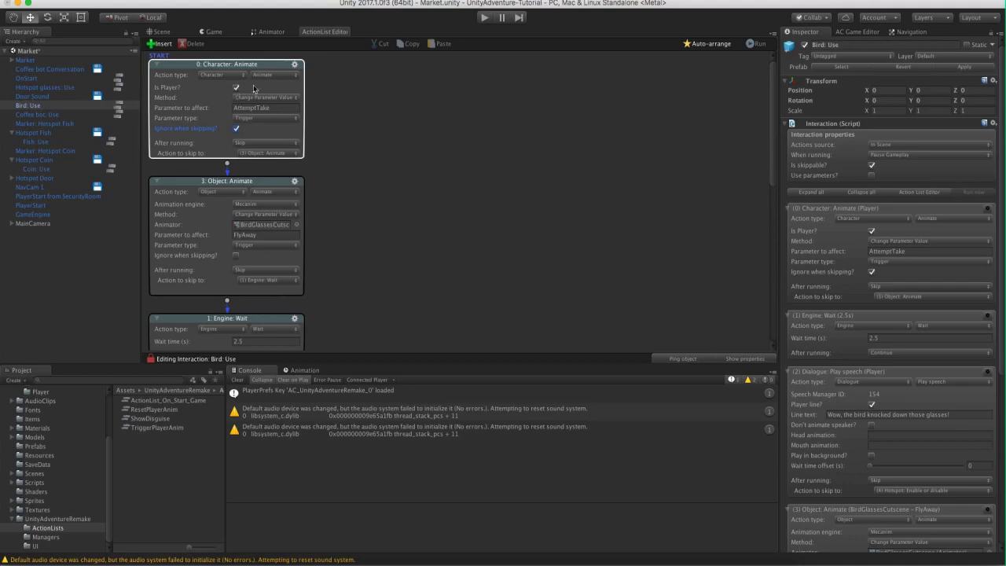
scroll(384, 181, "down", 2)
left_click(234, 202)
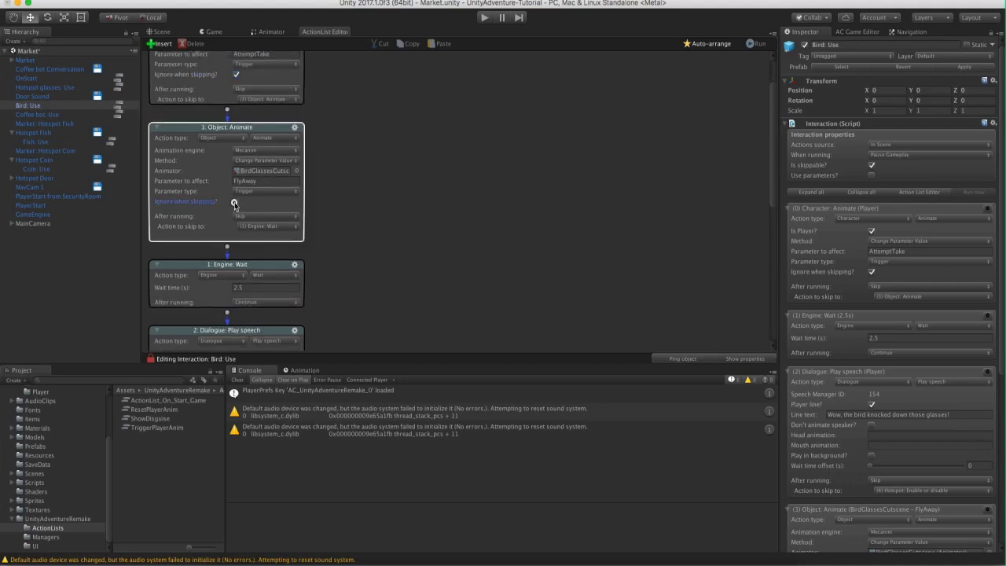
Append an ActionList: Run action after the final Variable: Set in the Bird: Use interaction.
left_click_drag(774, 130, 765, 267)
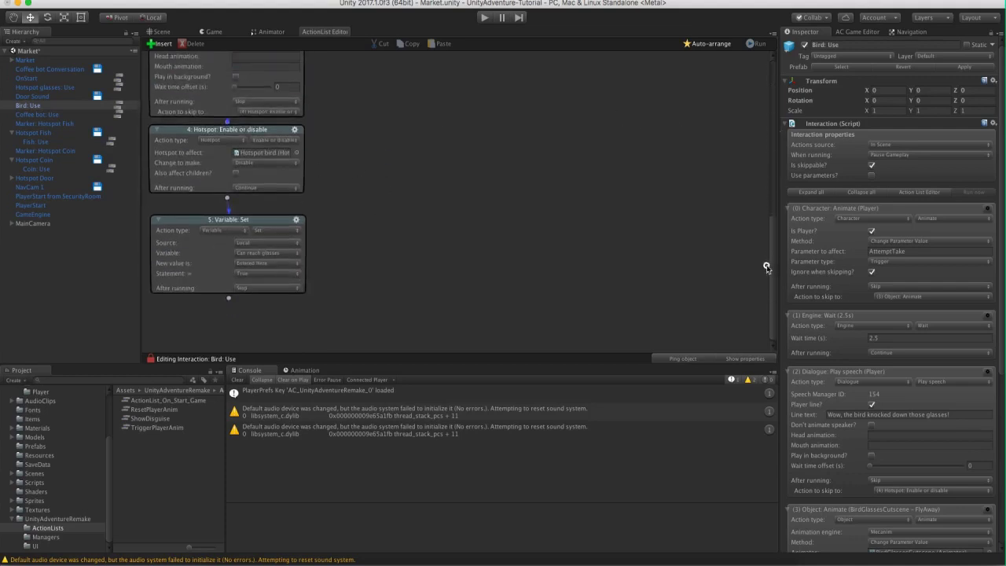
scroll(386, 283, "down", 2)
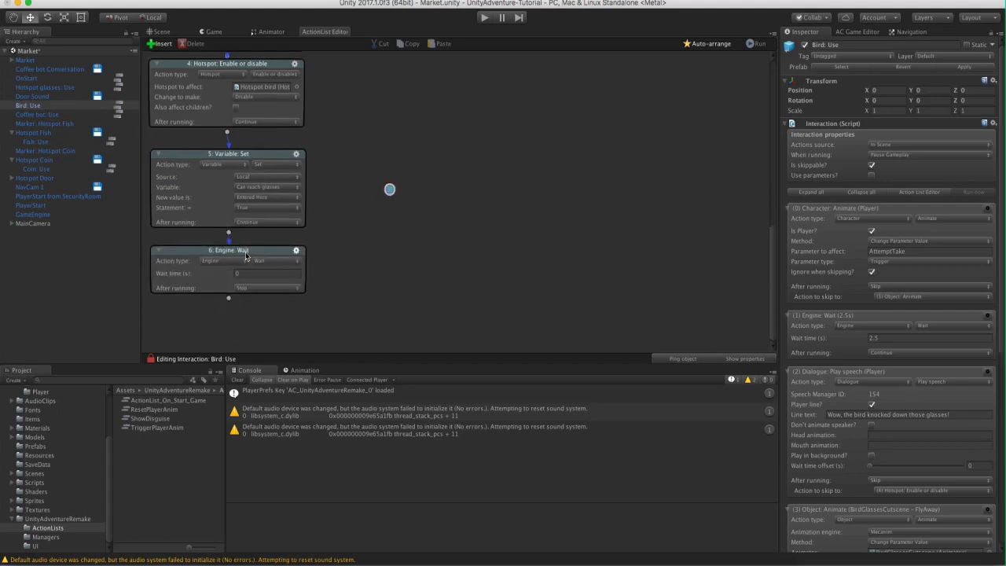
left_click(236, 275)
left_click(225, 216)
left_click(271, 276)
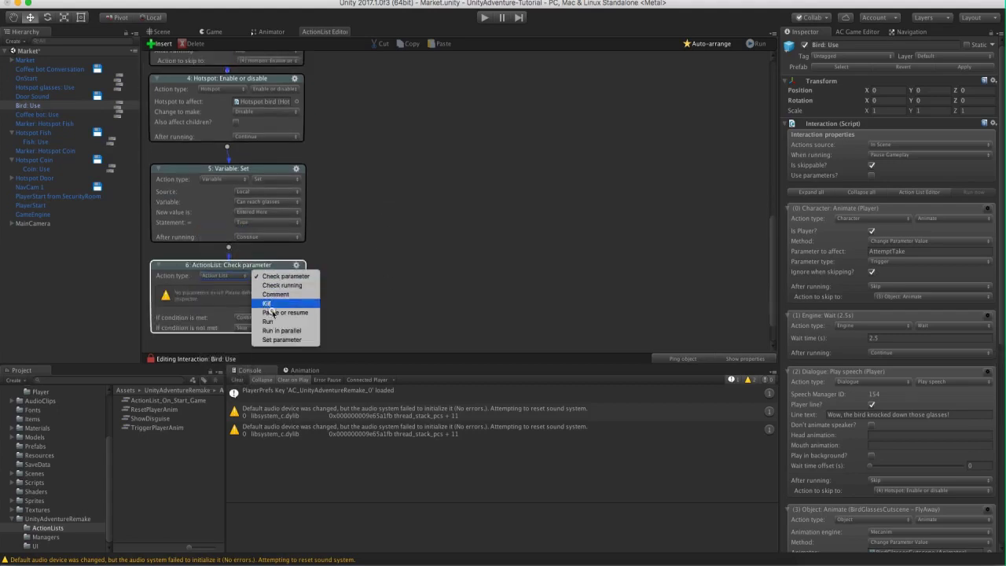
left_click(265, 317)
Set the Bird: Use interaction's new Run action to source Asset File and assign the ResetPlayerAnim asset to it.
scroll(348, 194, "down", 2)
left_click(260, 242)
left_click(255, 253)
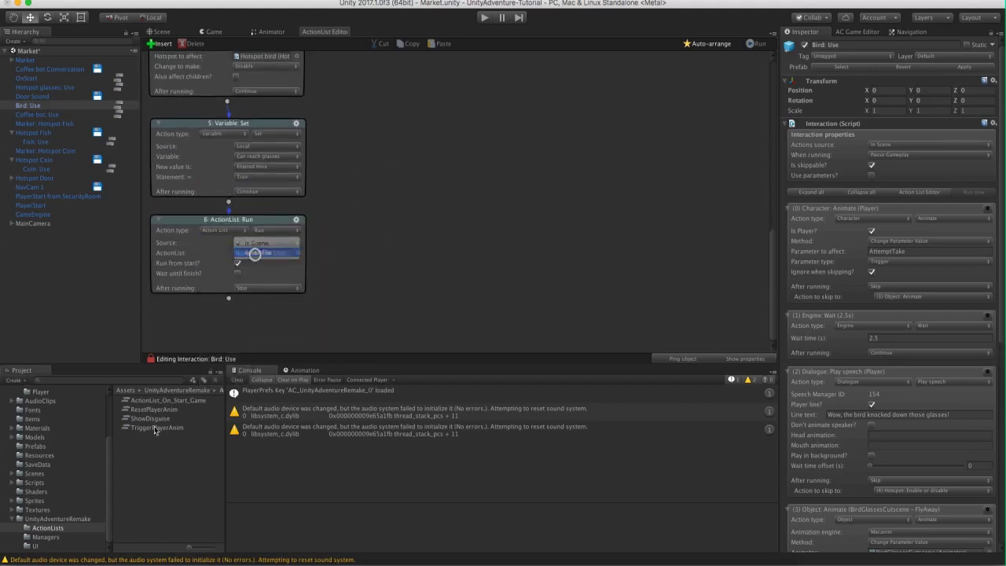
left_click_drag(155, 409, 262, 255)
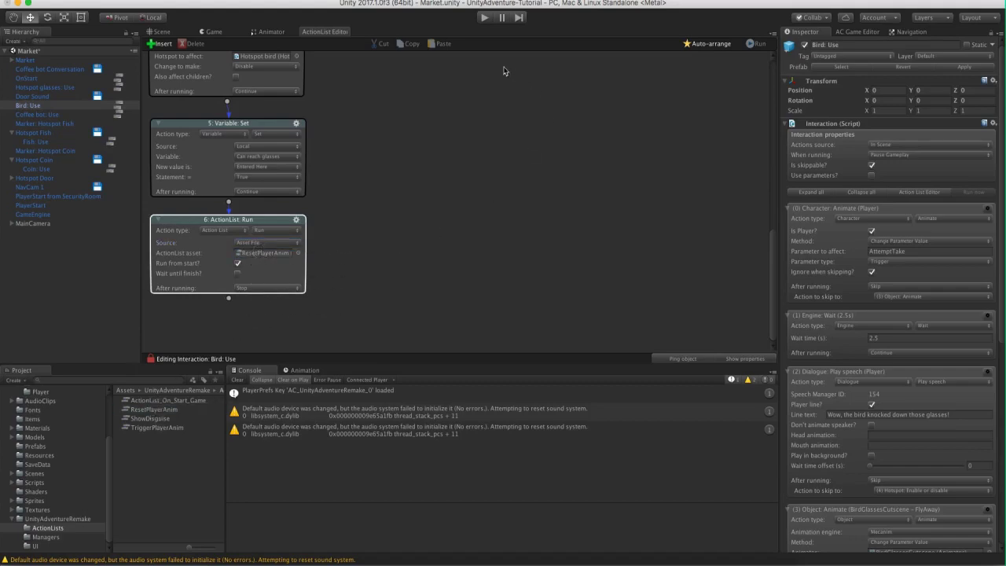
Playtest the bird cutscene and the glasses pickup in the Market scene, and end the playtest.
key("super+p")
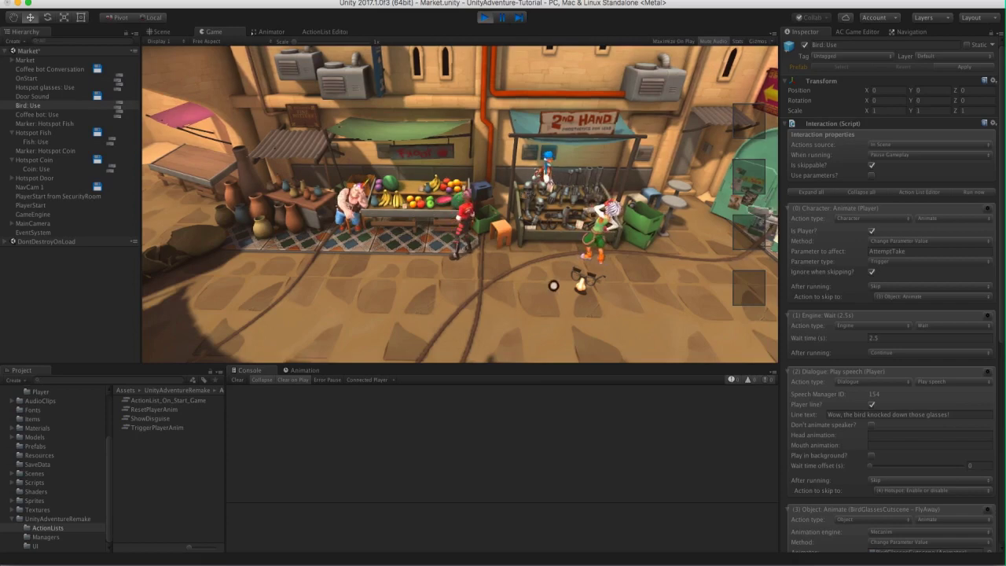
left_click(576, 278)
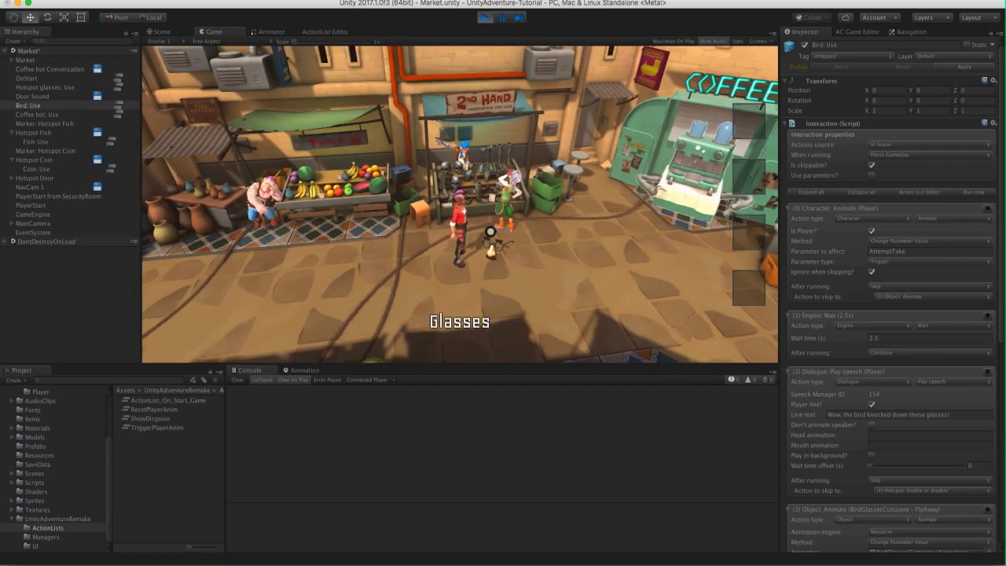
left_click(481, 19)
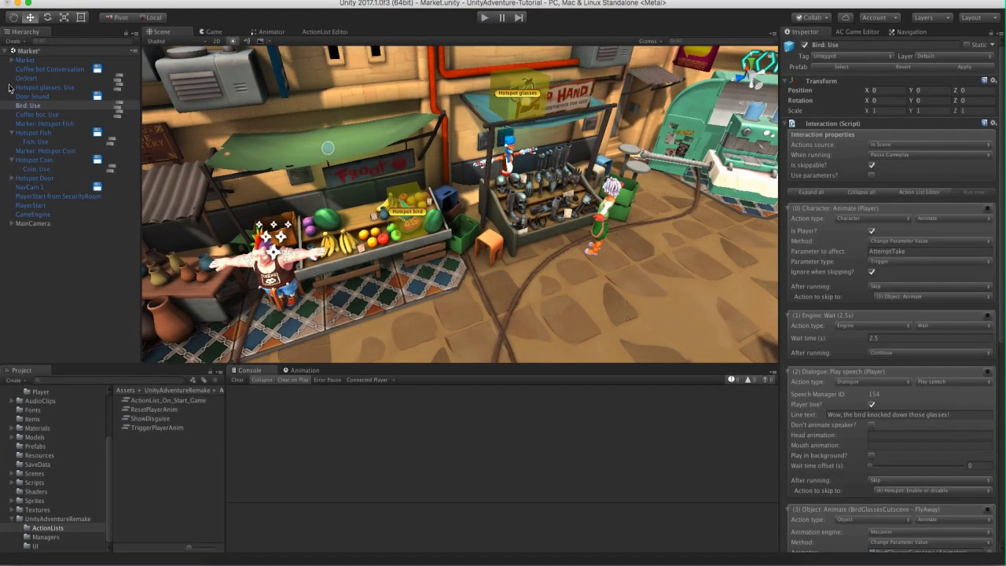
Open the animator controller of the BirdGlassesCutscene object inside the Market group.
left_click(10, 60)
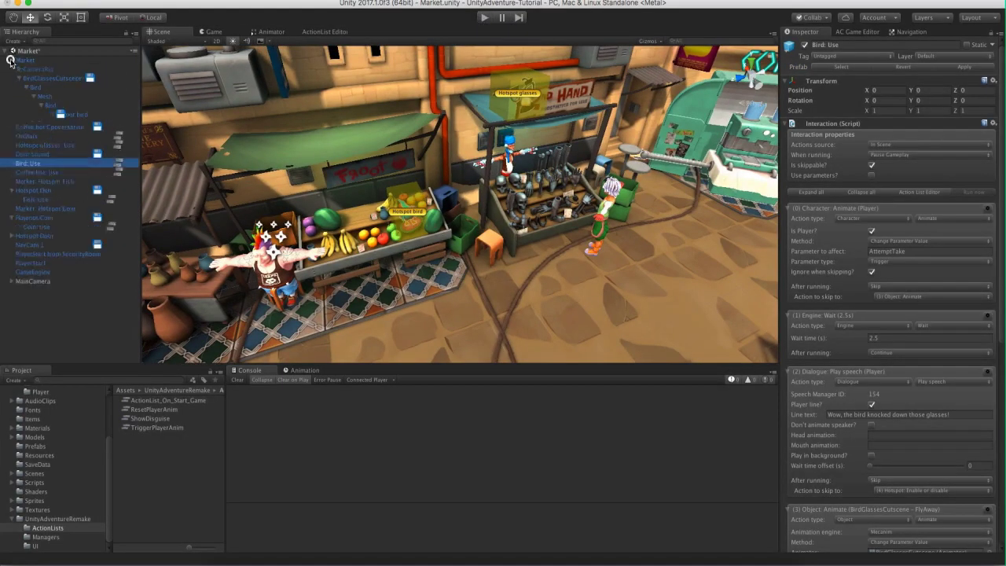
left_click(36, 78)
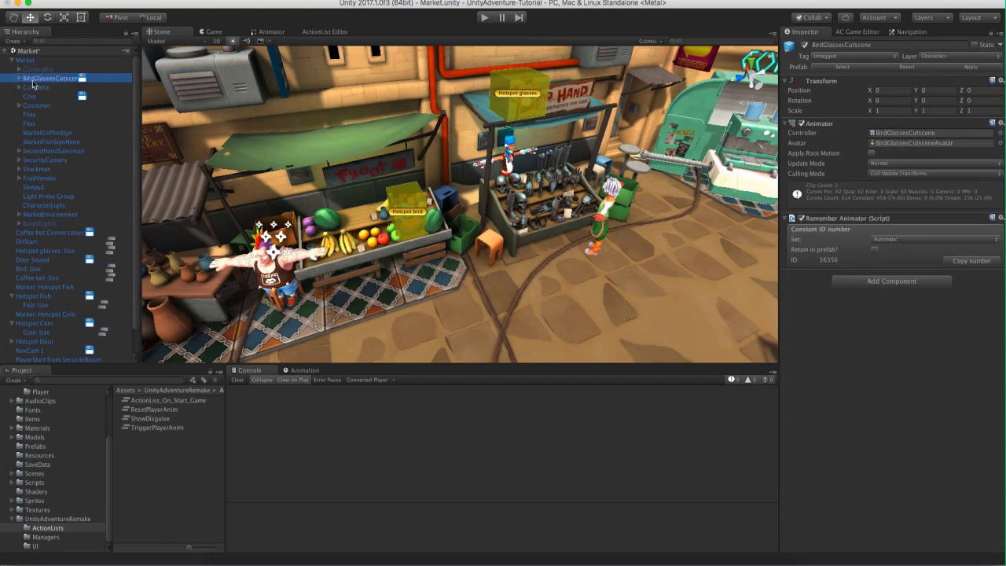
double_click(882, 133)
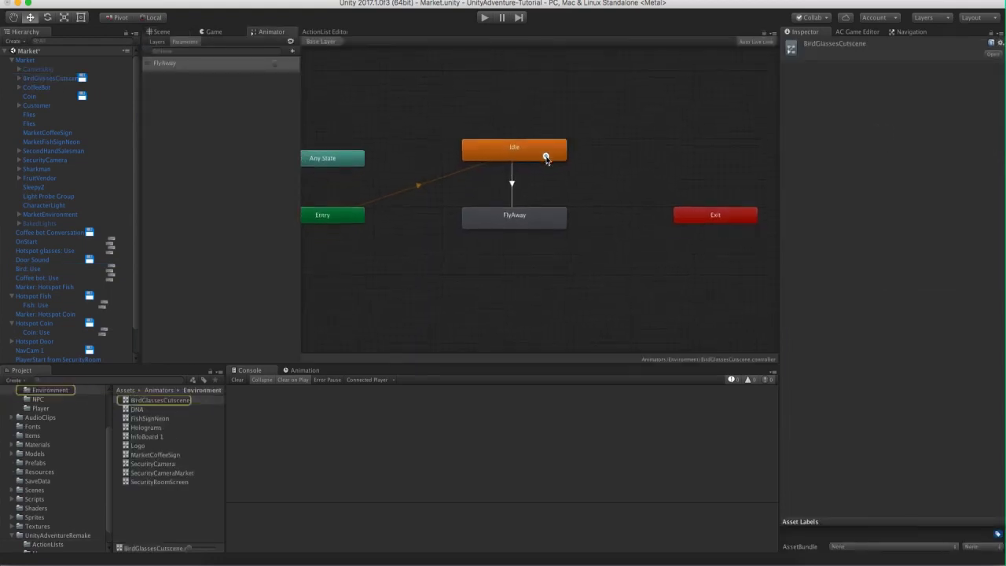
middle_click_drag(489, 250, 482, 247)
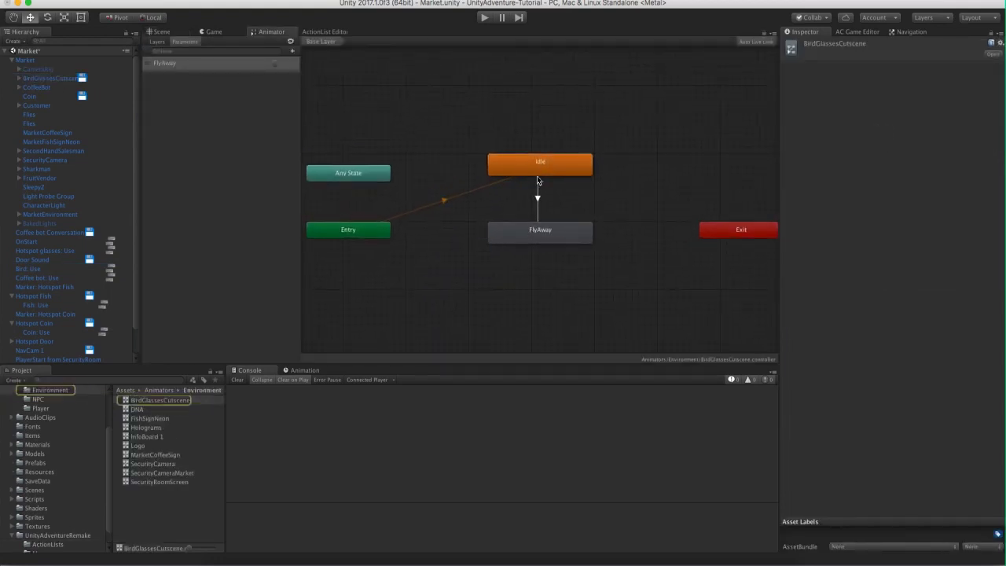
Examine the Idle and FlyAway states and locate the FlyAway state's motion clip in the project.
left_click(540, 173)
left_click(542, 234)
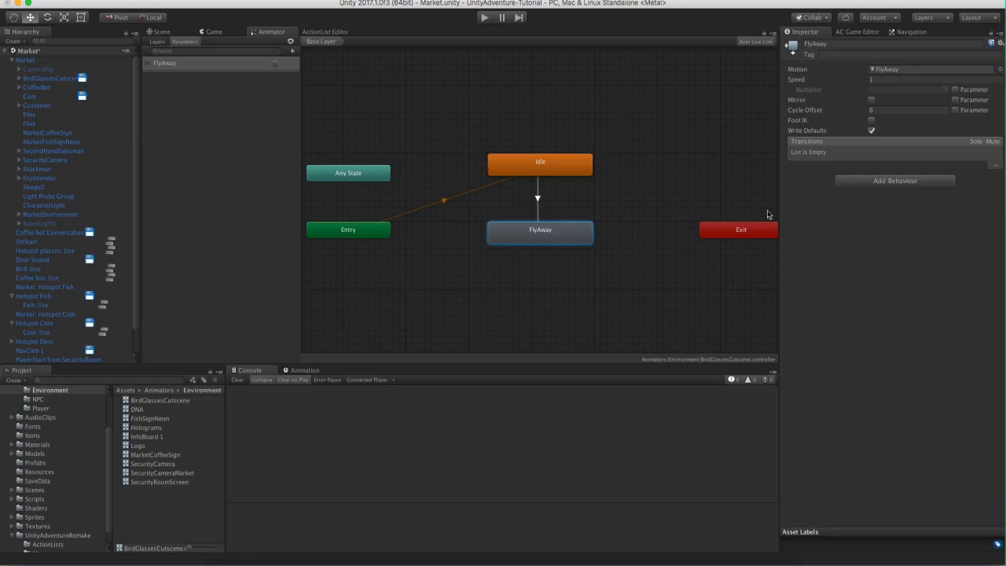
left_click(902, 69)
left_click(148, 457)
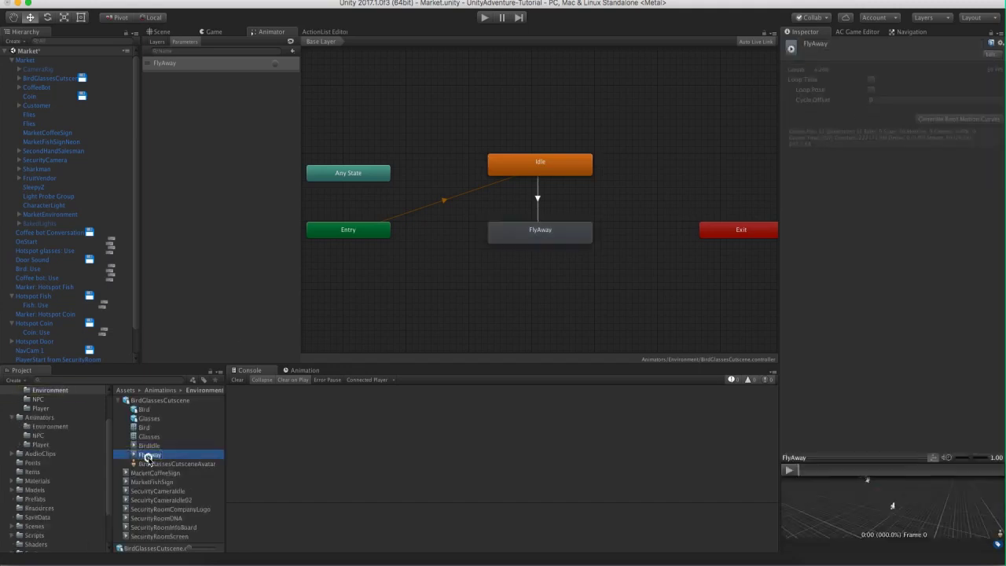
Add an EndFlyAway clip covering frames 246 to 247 to the BirdGlassesCutscene model's animations and apply the import settings.
left_click(153, 400)
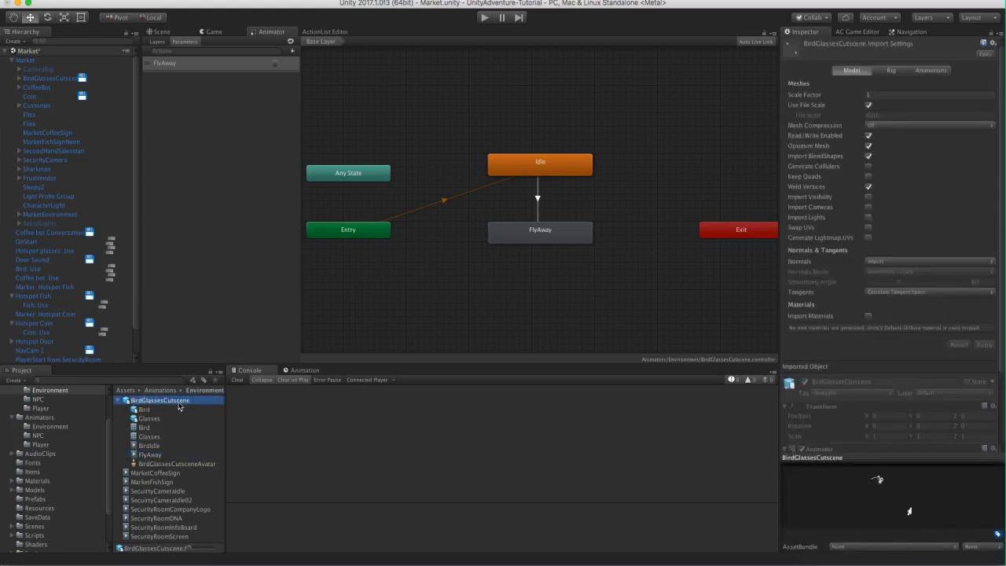
left_click(930, 71)
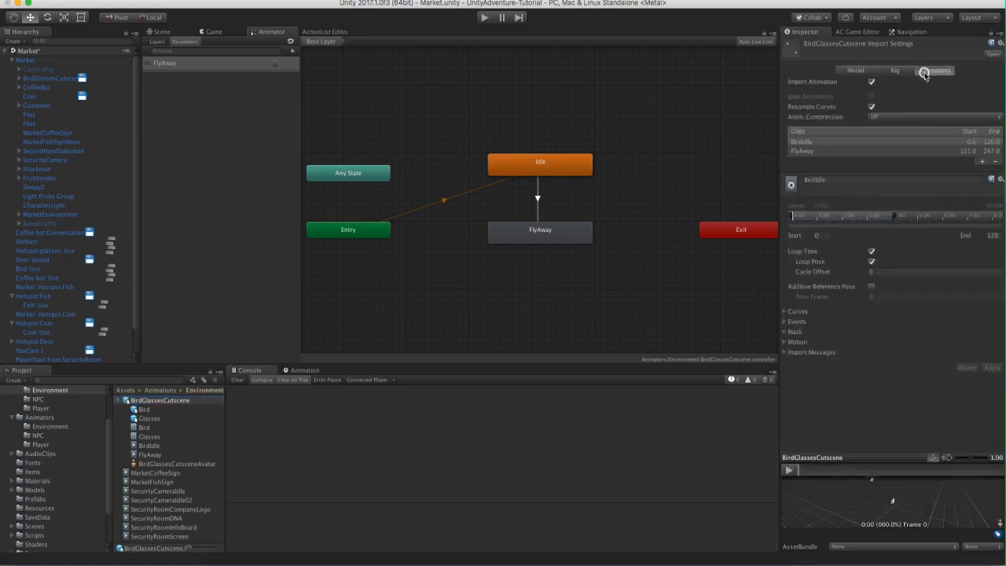
left_click(814, 143)
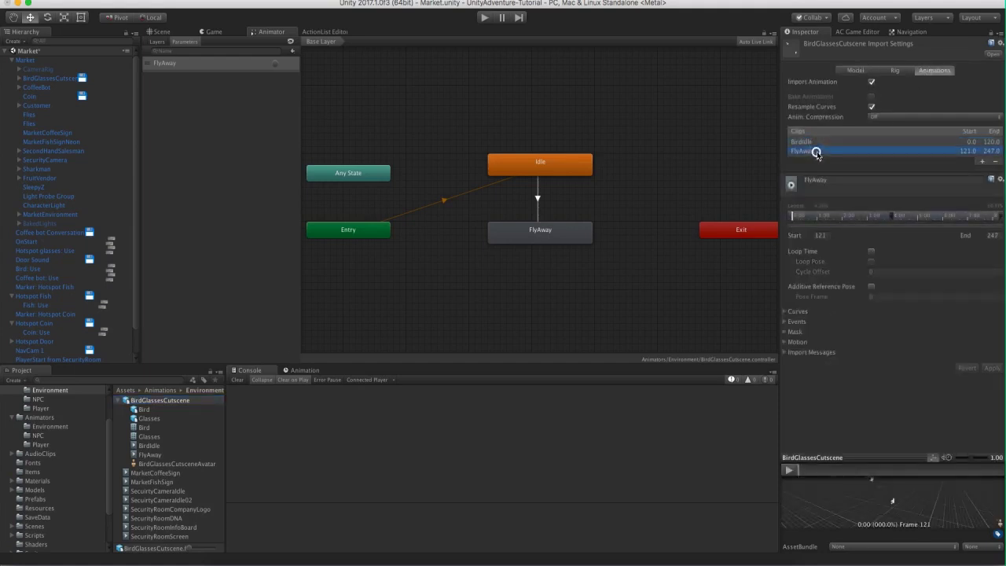
left_click(981, 162)
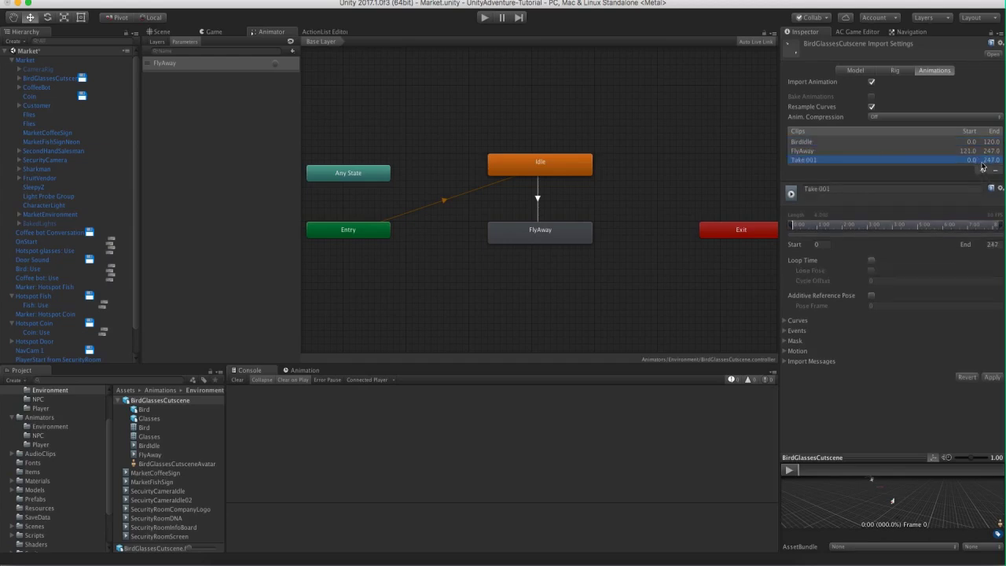
left_click(813, 189)
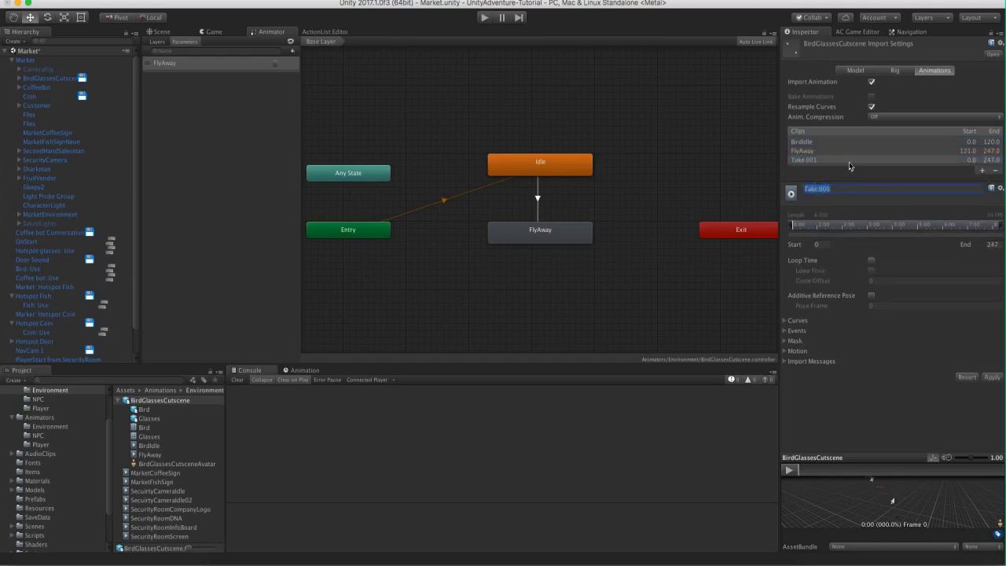
type("I")
left_click_drag(791, 229, 996, 226)
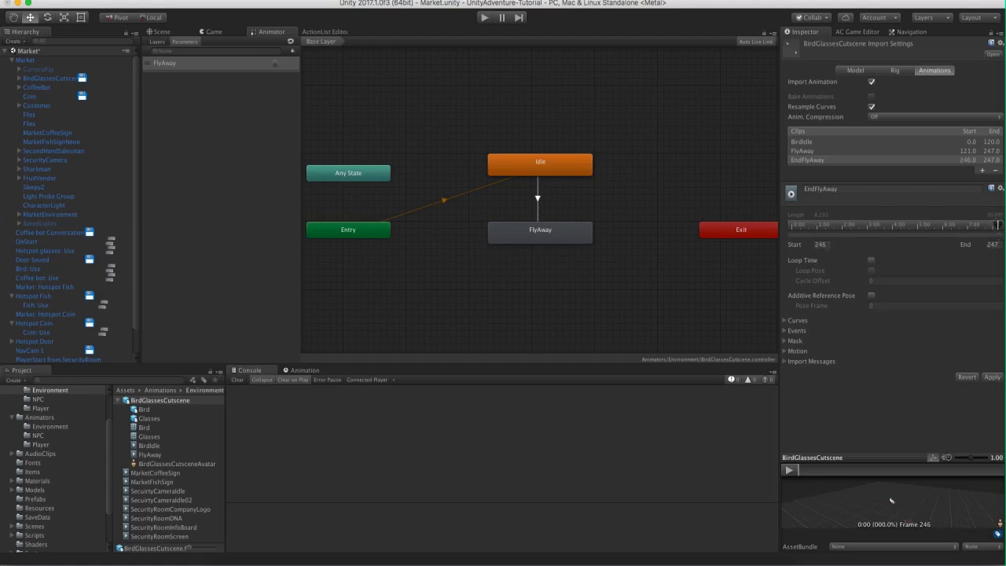
left_click(992, 378)
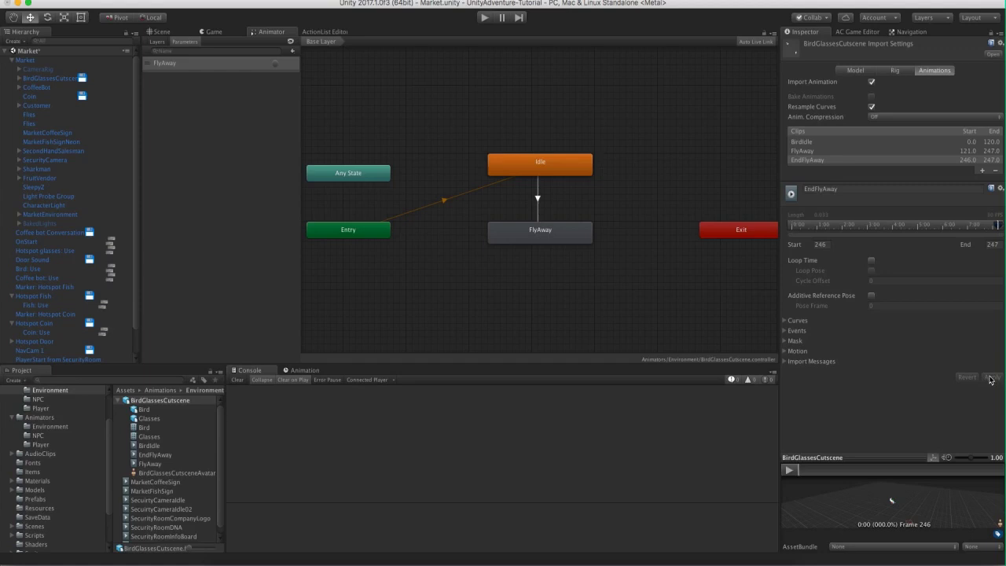
Add the EndFlyAway clip as a state below FlyAway in the animator graph and make a transition from FlyAway to it.
middle_click_drag(588, 264, 574, 243)
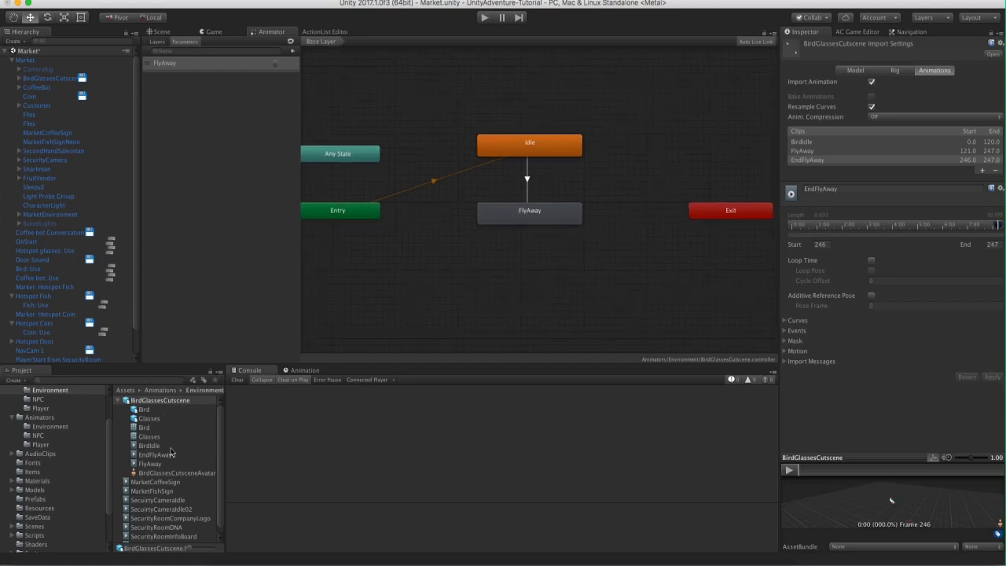
left_click_drag(154, 455, 511, 260)
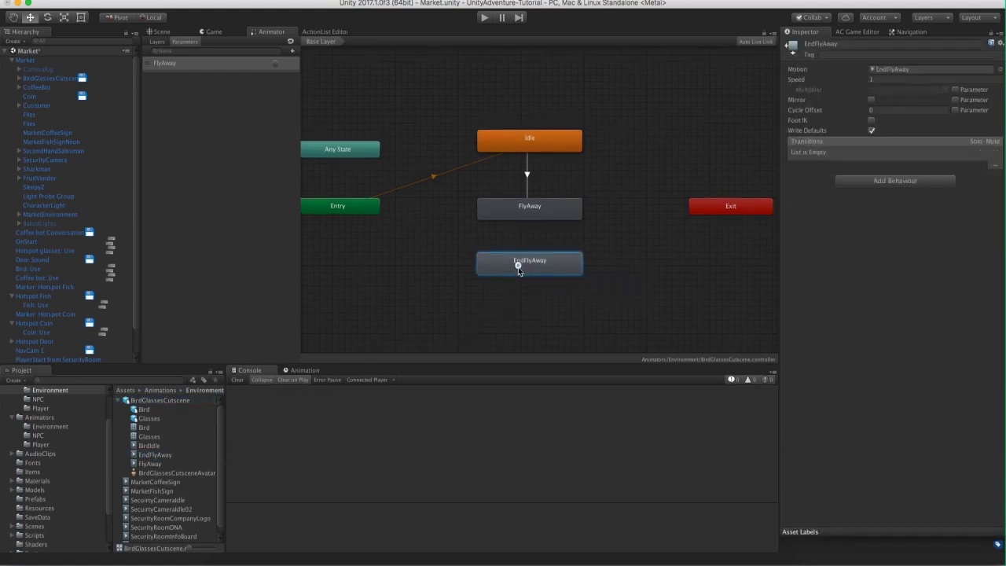
right_click(522, 229)
left_click(535, 235)
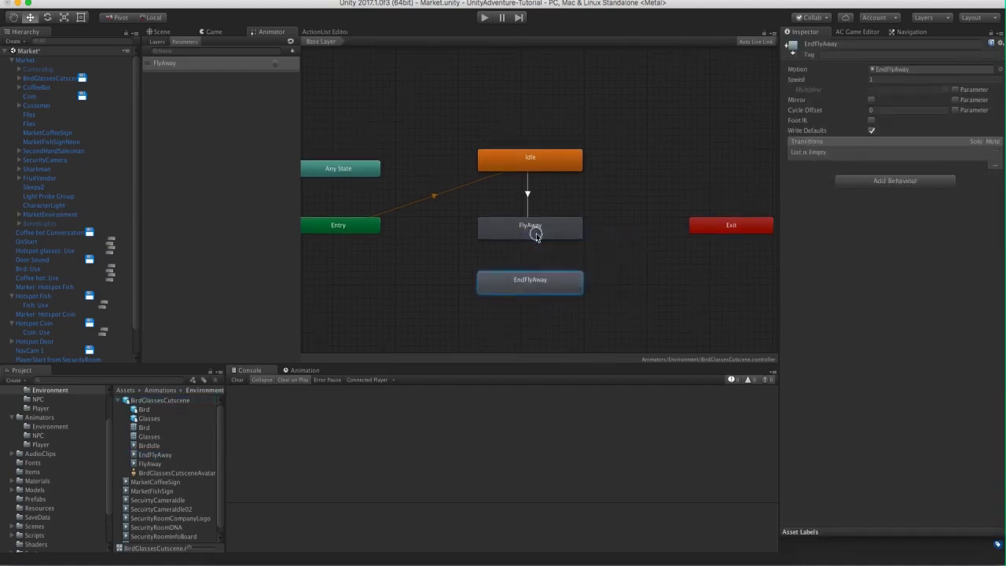
left_click(533, 282)
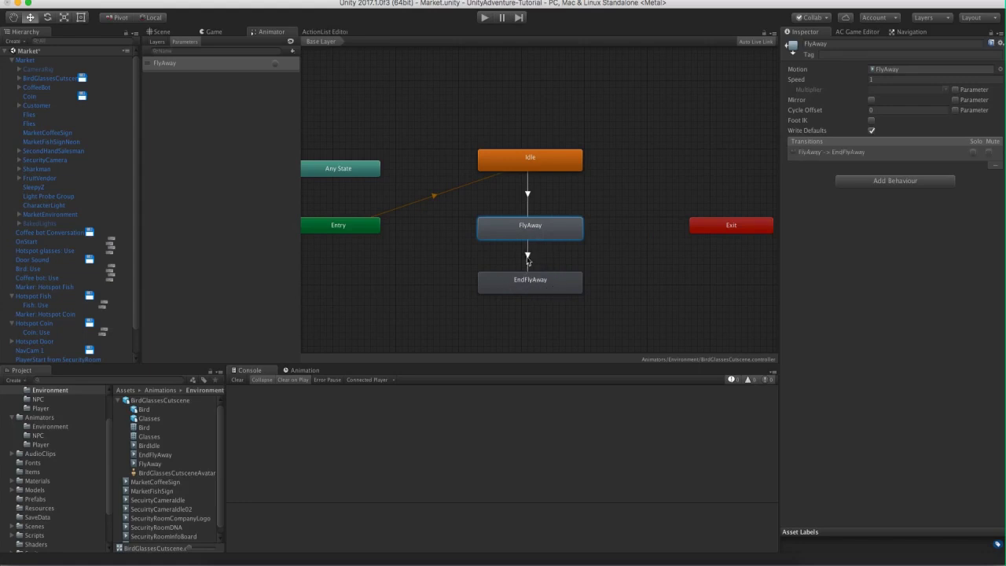
Set the FlyAway to EndFlyAway transition's exit time to 1 and its transition duration to 0.
left_click(527, 257)
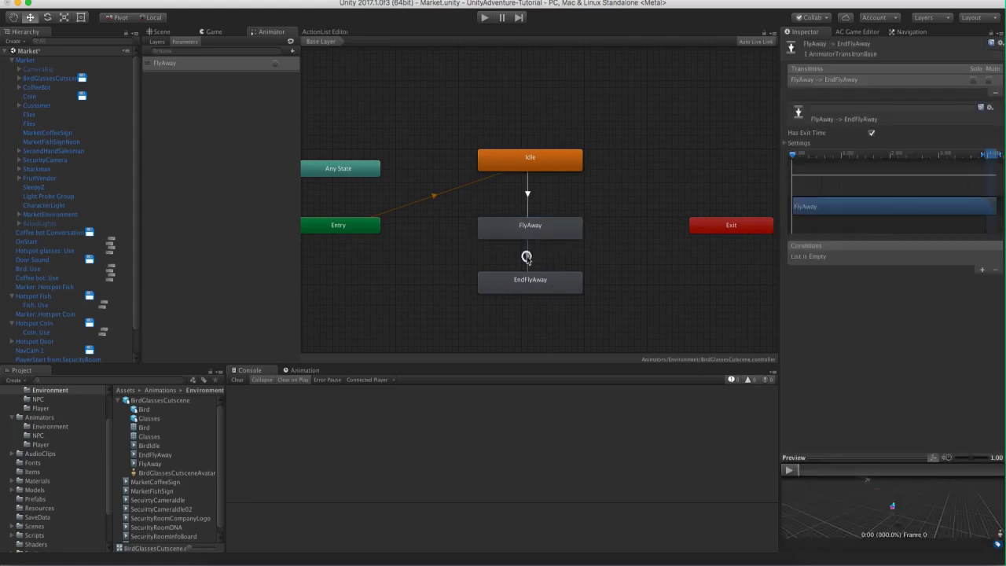
left_click(785, 143)
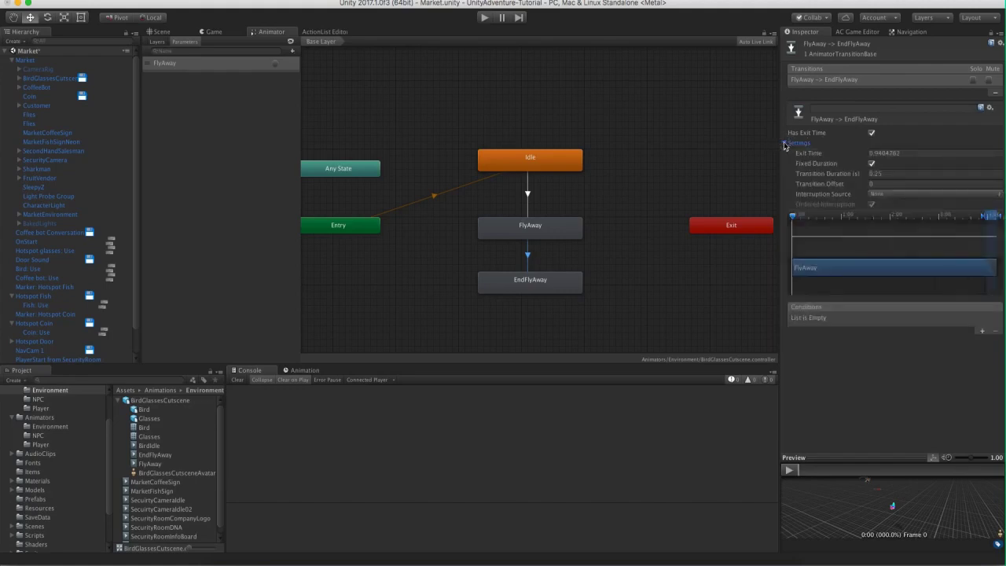
left_click(885, 152)
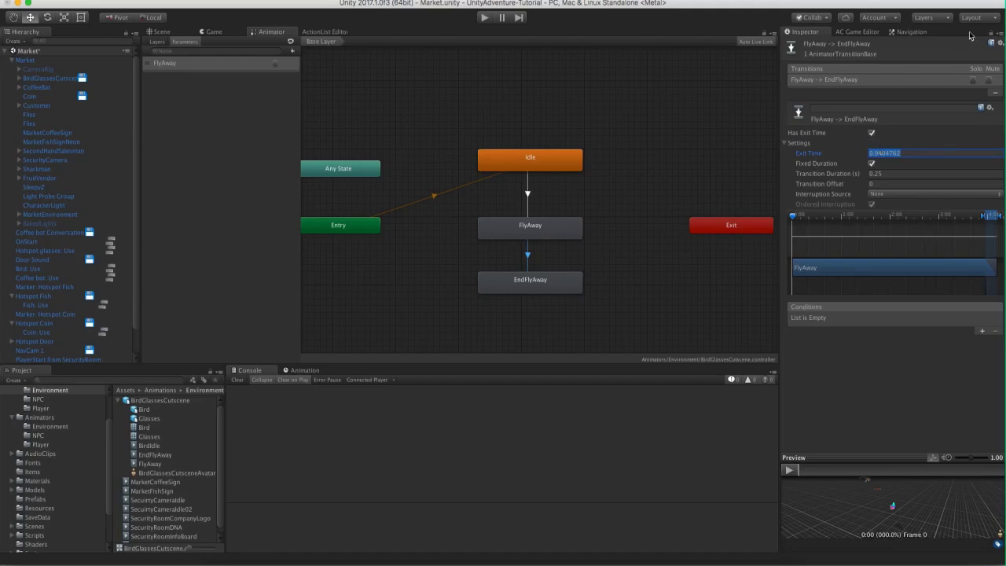
type("1")
key("Tab")
type("0.")
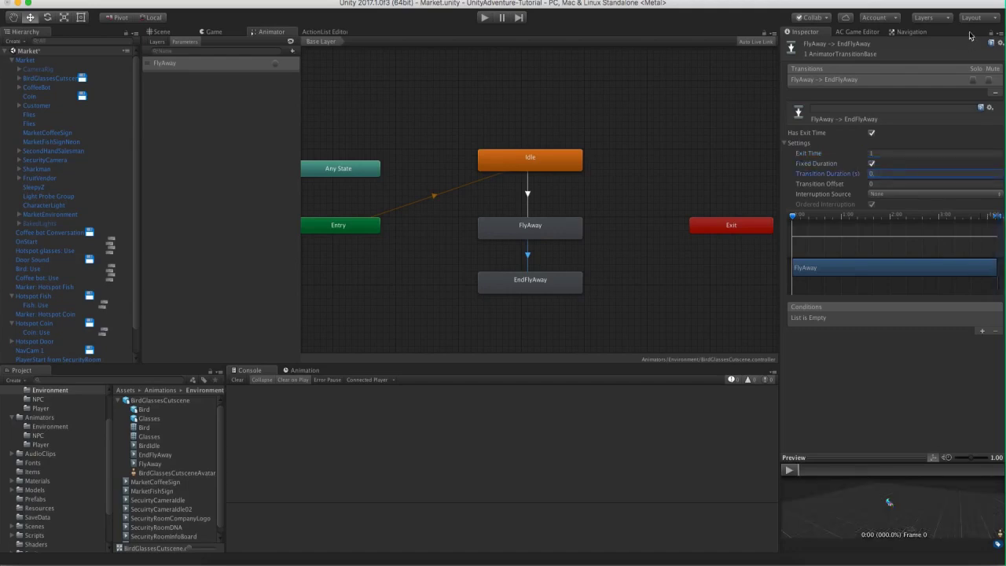
key("BackSpace")
Add an Object: Animate action after the ActionList: Run action in the Bird: Use interaction.
left_click(323, 31)
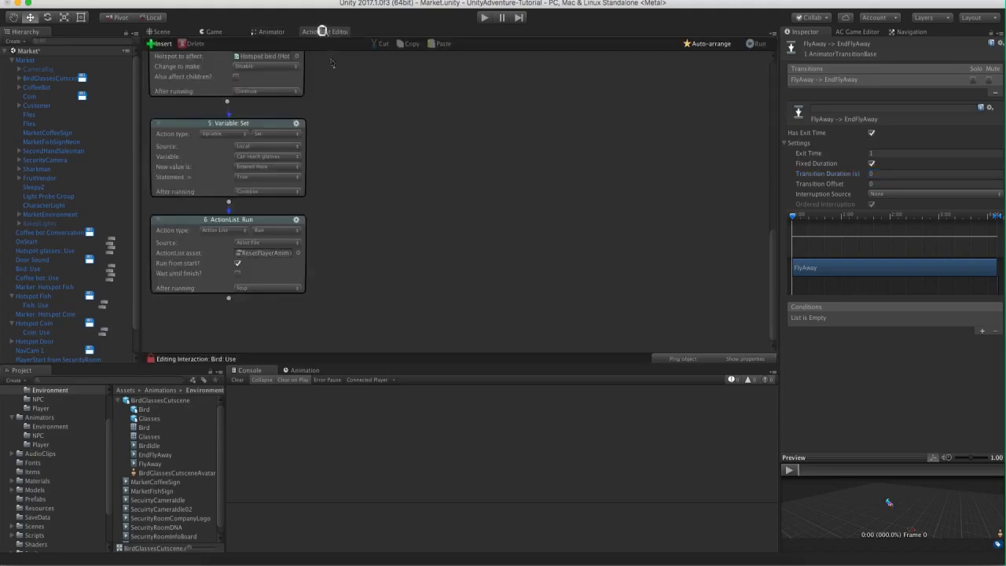
left_click(230, 300)
scroll(388, 183, "down", 2)
left_click(236, 261)
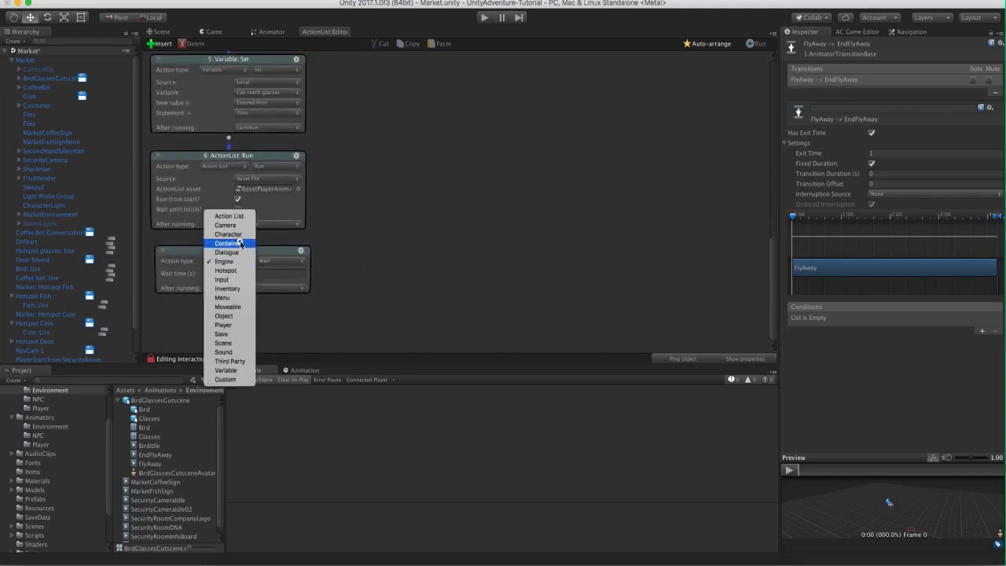
left_click(228, 233)
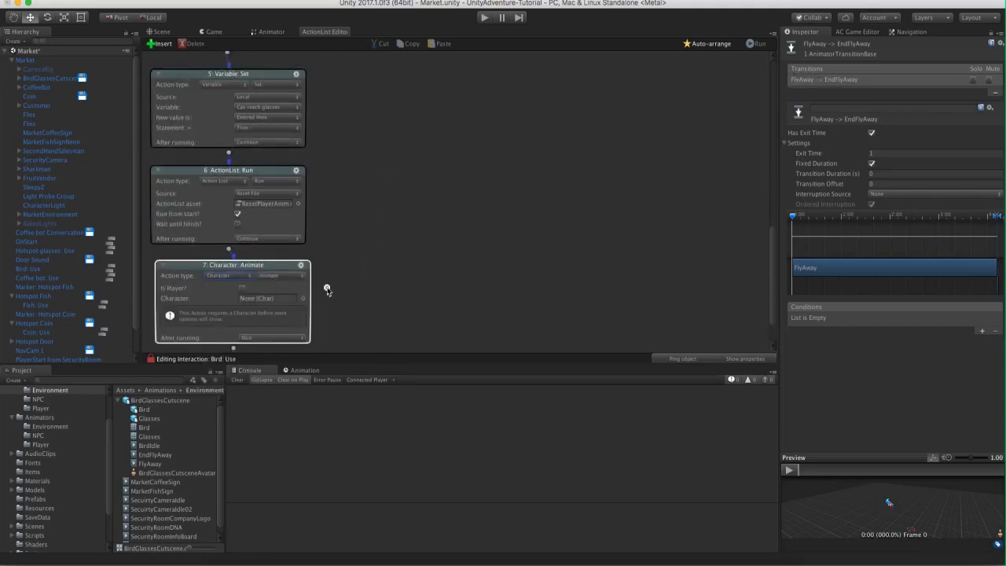
scroll(326, 287, "down", 2)
left_click(238, 234)
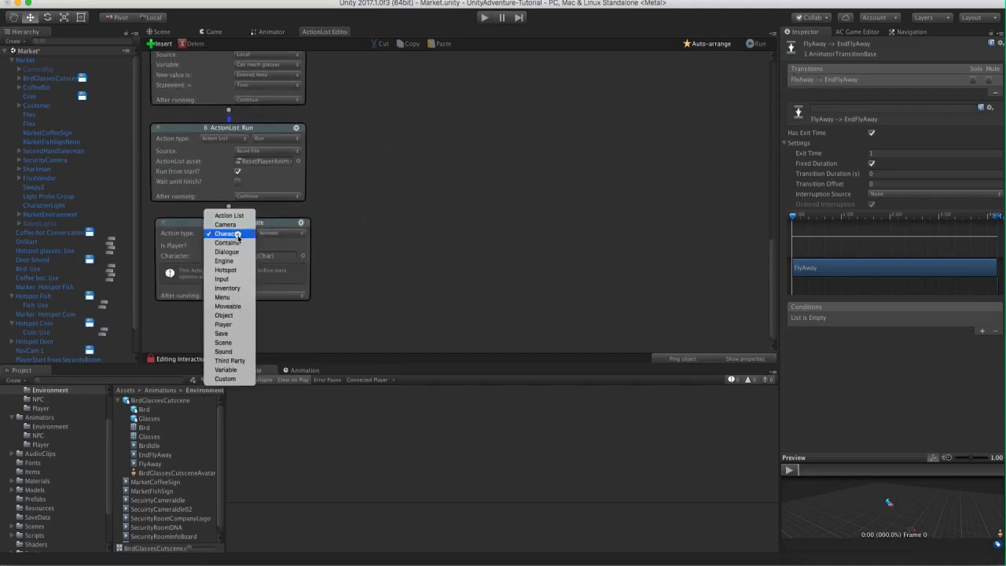
left_click(224, 315)
left_click(275, 276)
left_click(275, 285)
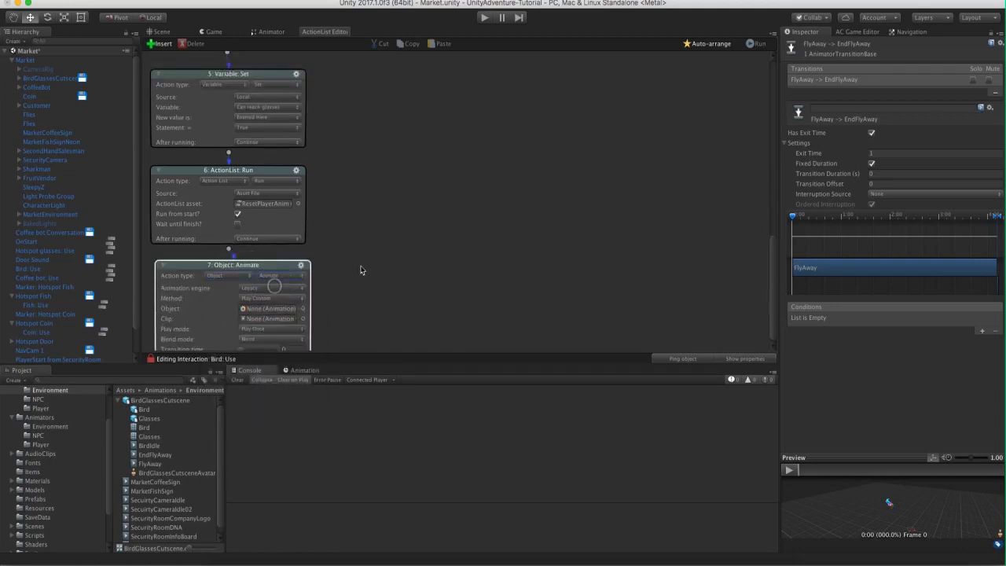
Set the new Object: Animate action's animation engine to Mecanim and its method to Play Custom.
scroll(366, 219, "down", 2)
left_click(271, 245)
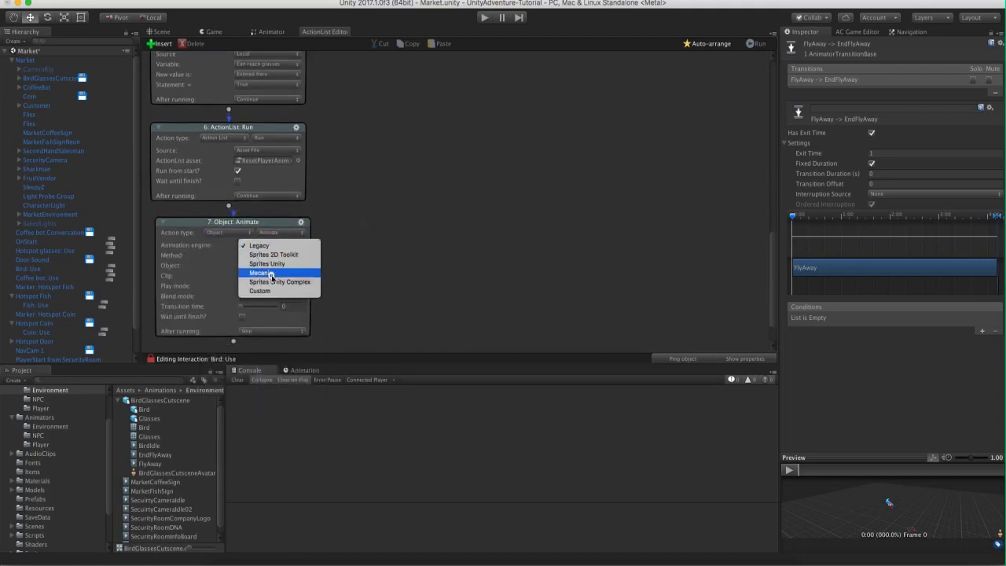
left_click(271, 273)
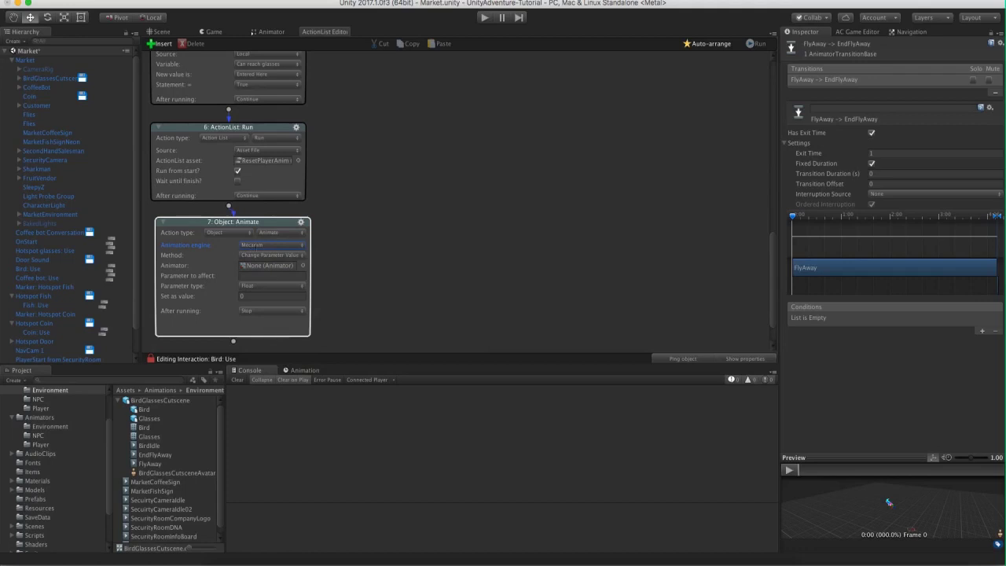
scroll(331, 236, "down", 1)
left_click(260, 245)
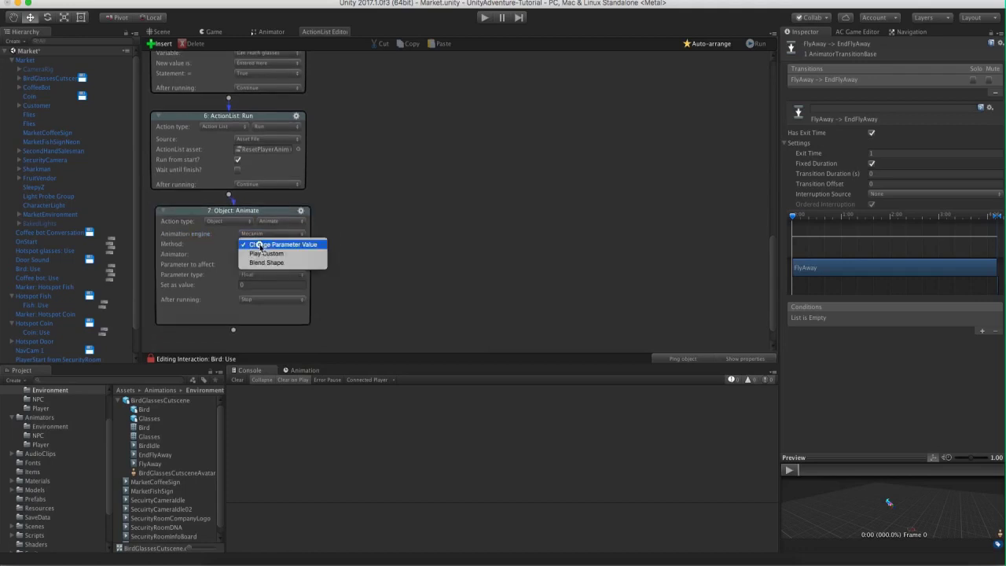
left_click(263, 254)
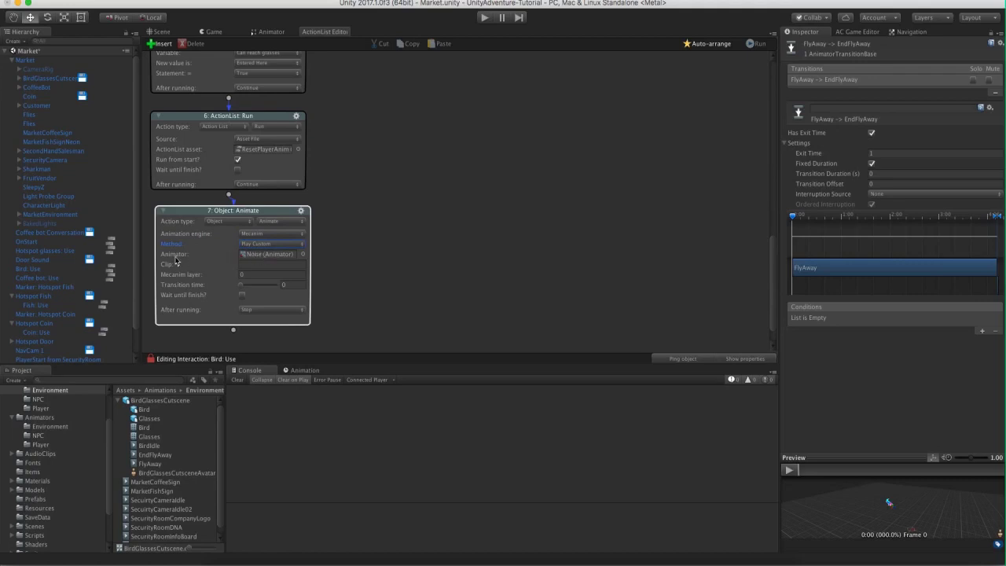
Assign the BirdGlassesCutscene animator and the clip name EndFlyAway to the Object: Animate action, and playtest the scene.
left_click_drag(48, 79, 259, 258)
left_click(254, 264)
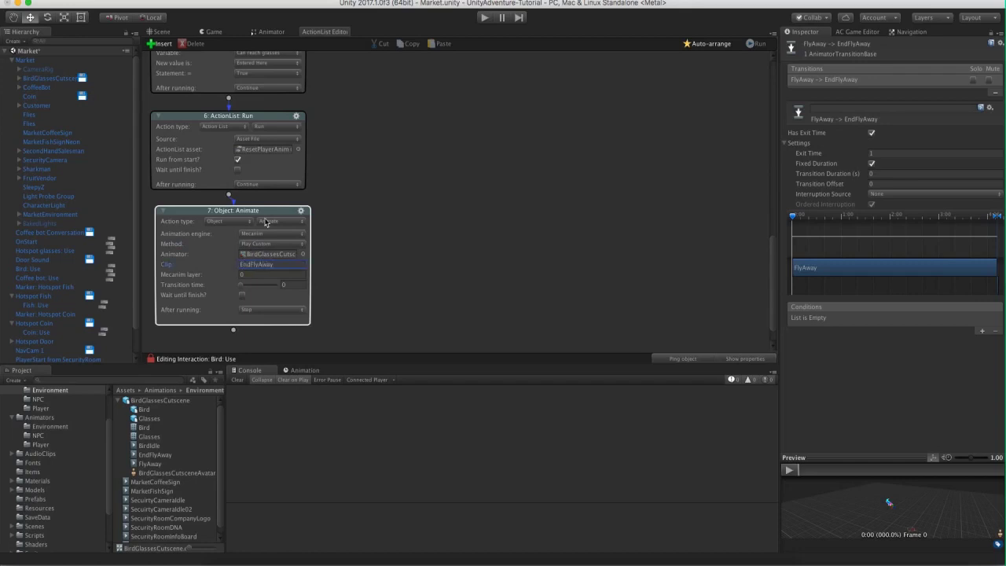
left_click(483, 18)
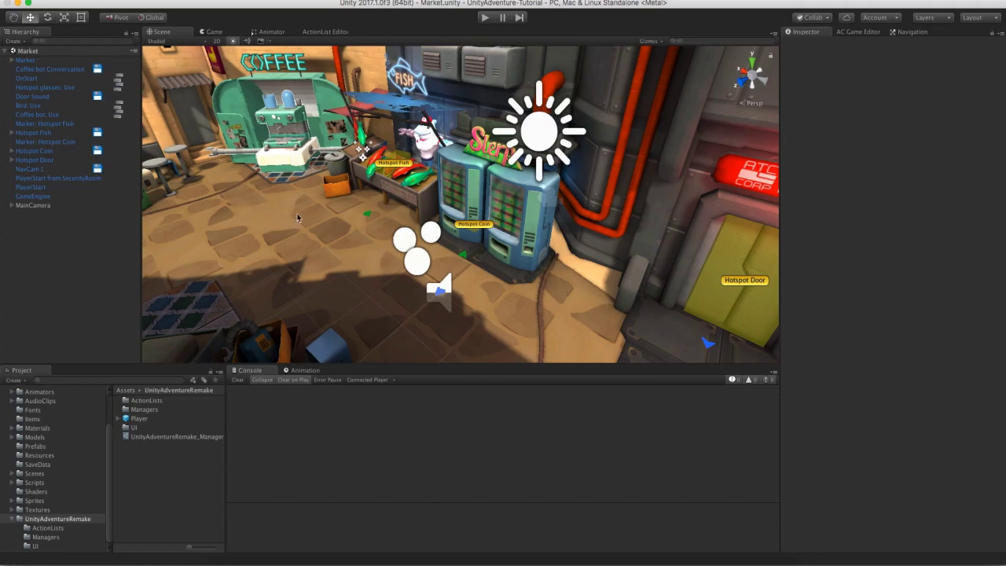
Assign the ClickMarker prefab from AdventureCreator's Navigation prefabs as the click marker in the game's movement settings.
left_click(858, 31)
left_click(864, 47)
left_click_drag(1001, 177, 997, 320)
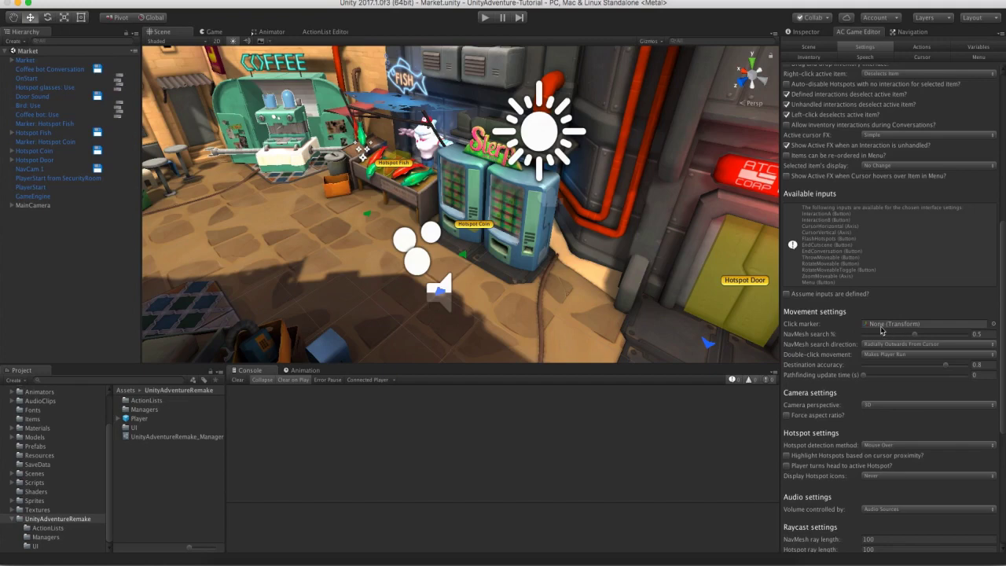
left_click(39, 446)
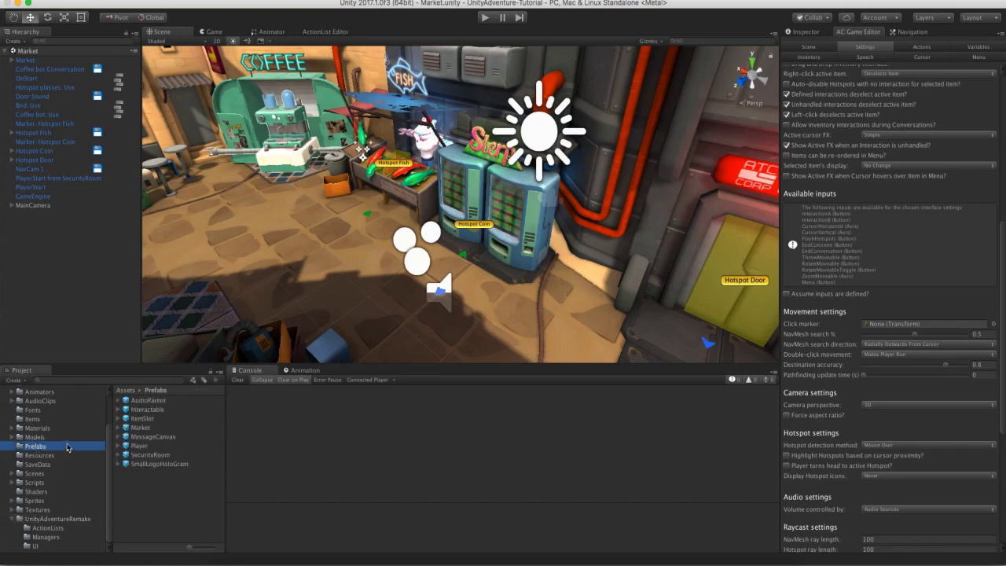
scroll(106, 432, "up", 3)
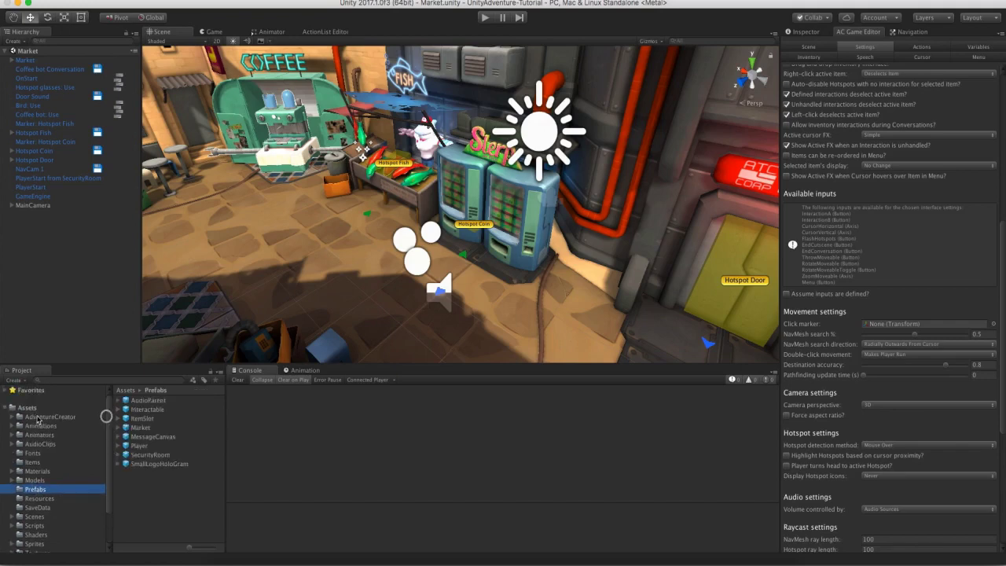
left_click(36, 416)
left_click(11, 417)
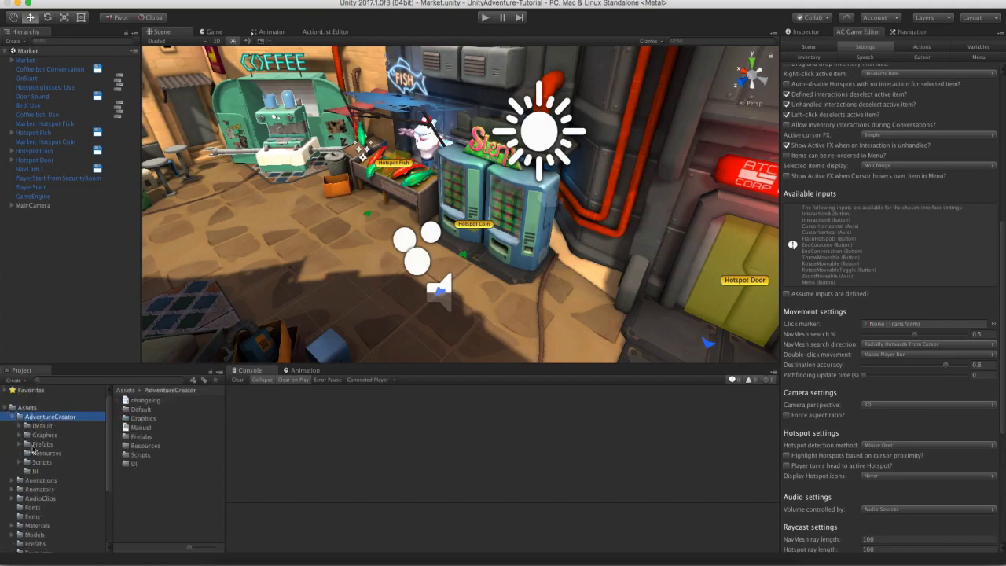
left_click(33, 444)
left_click(19, 444)
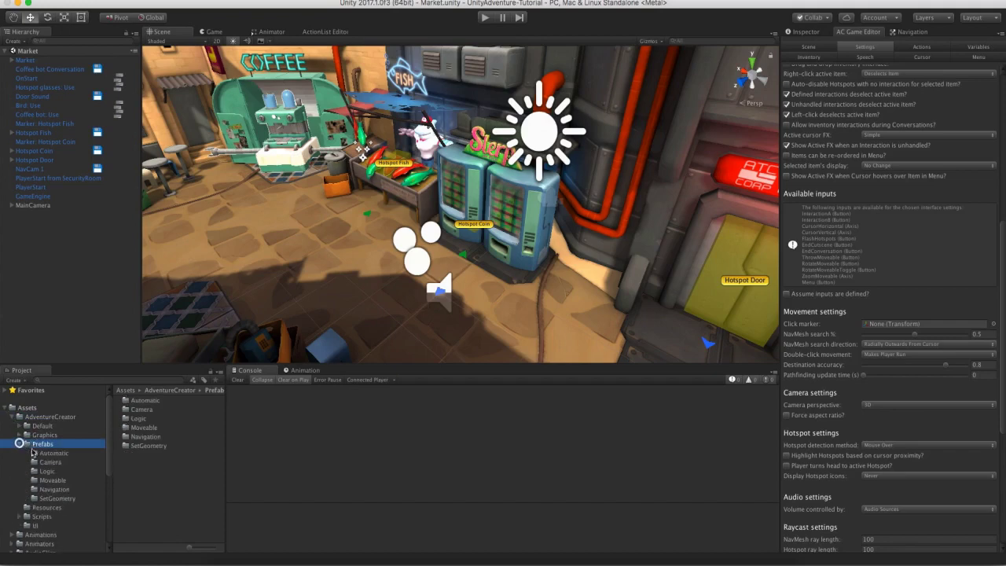
left_click(51, 489)
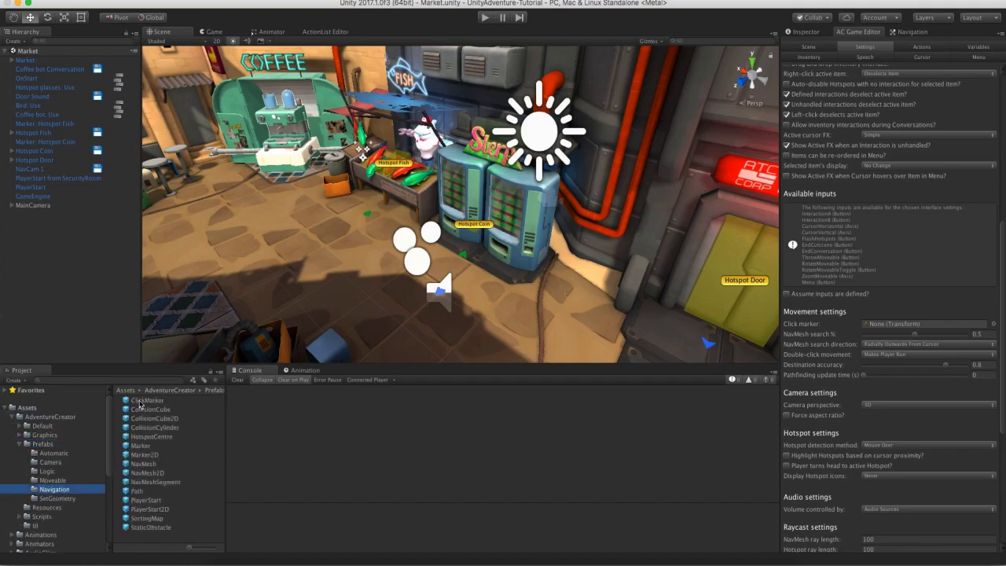
mouse_move(140, 404)
left_mouse_down()
mouse_move(909, 328)
mouse_move(900, 328)
left_mouse_up()
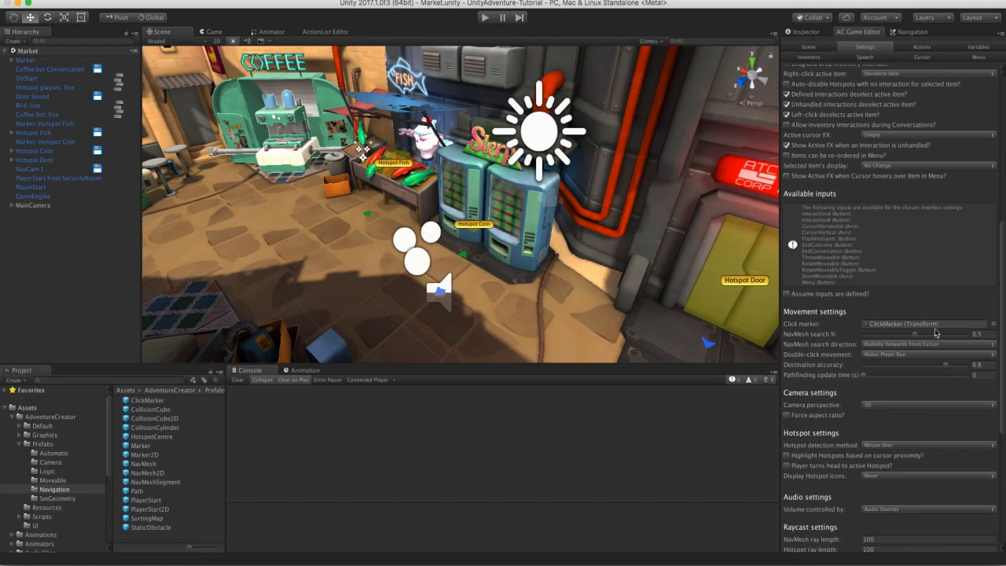
Playtest the Market scene and walk the player around to check the click marker.
left_click(485, 18)
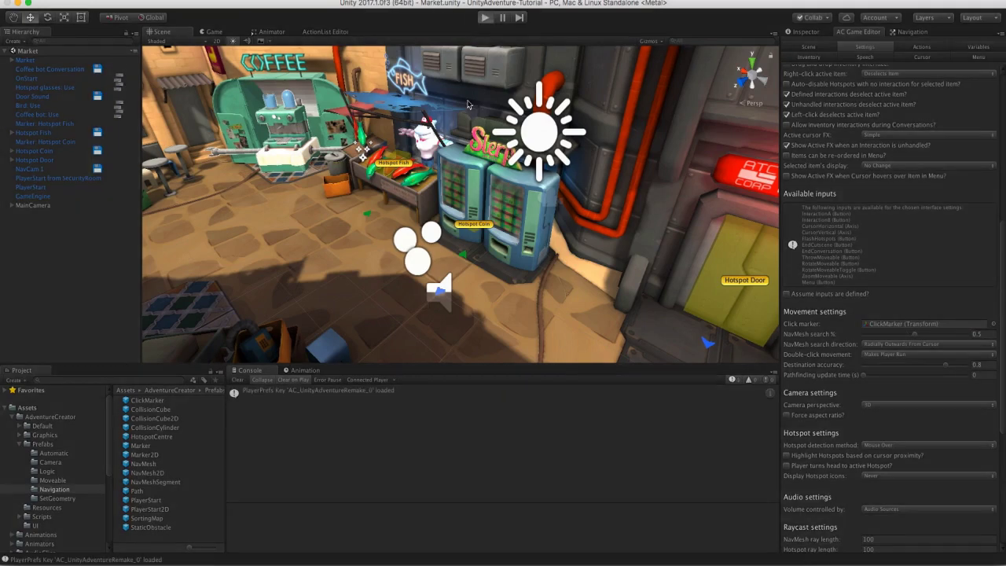
left_click(321, 223)
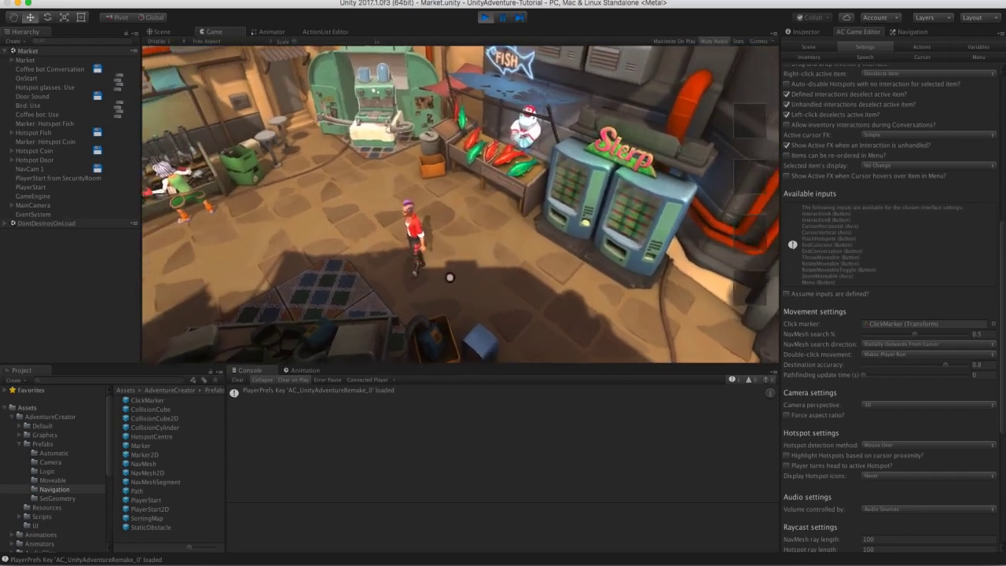
left_click(617, 284)
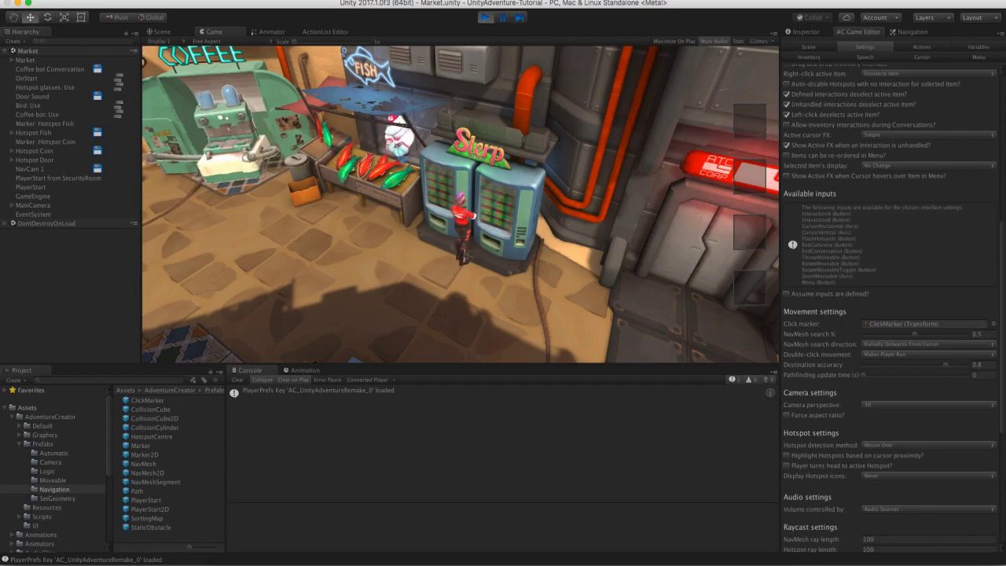
Inspect the running Player object in the scene and its components down to the Capsule Collider, and end the playtest.
left_click(7, 224)
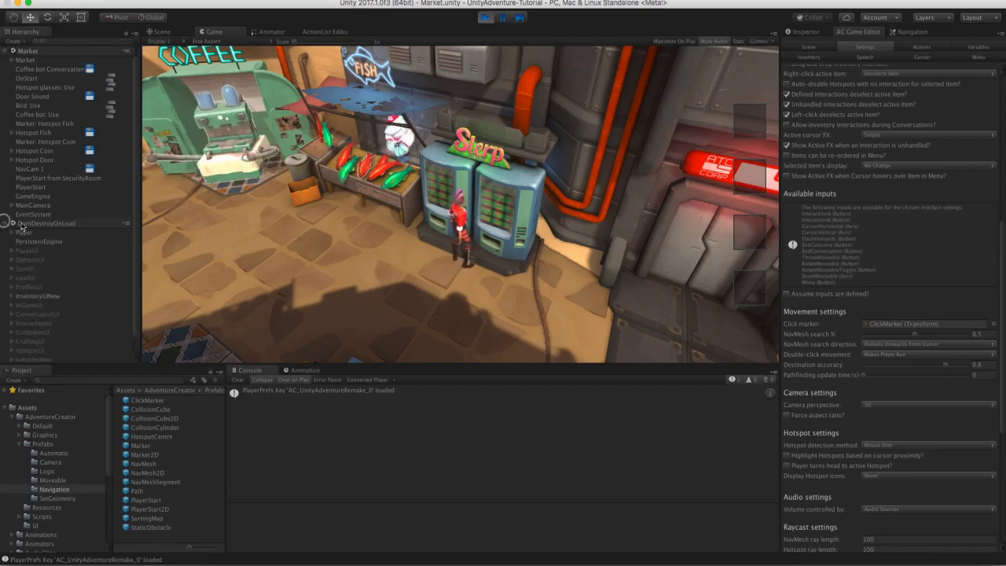
left_click(31, 232)
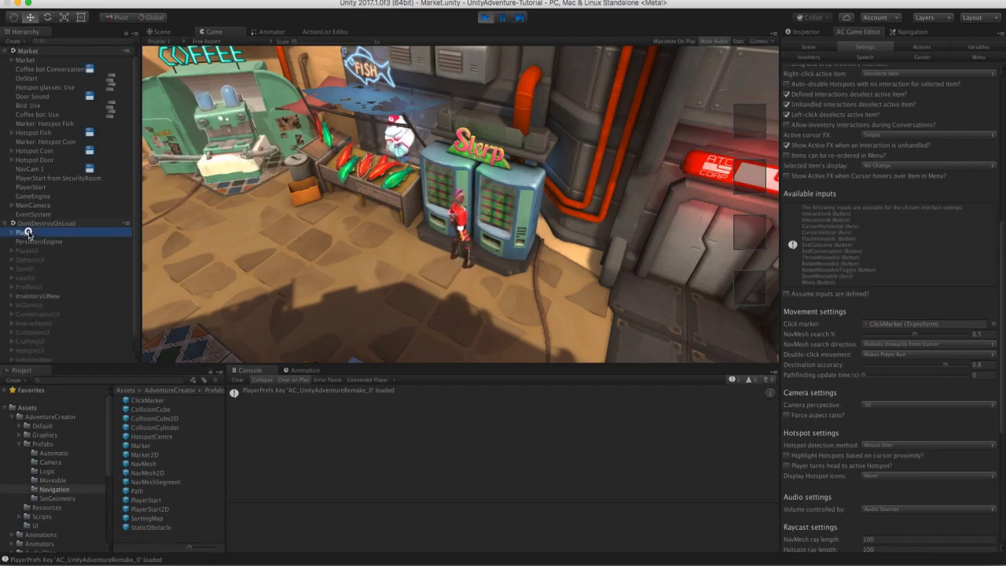
left_click(161, 32)
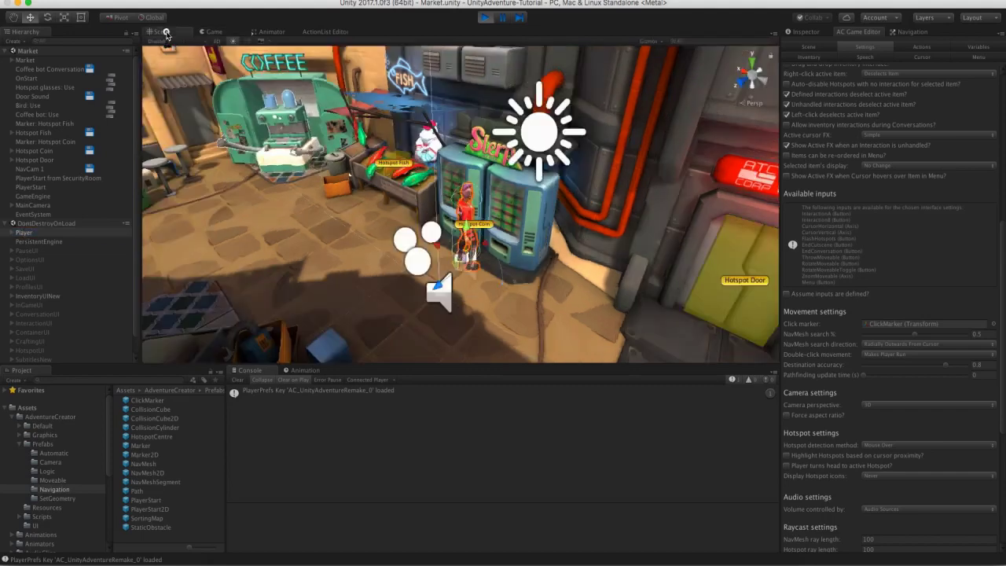
left_click(802, 31)
scroll(937, 315, "down", 10)
scroll(936, 316, "down", 10)
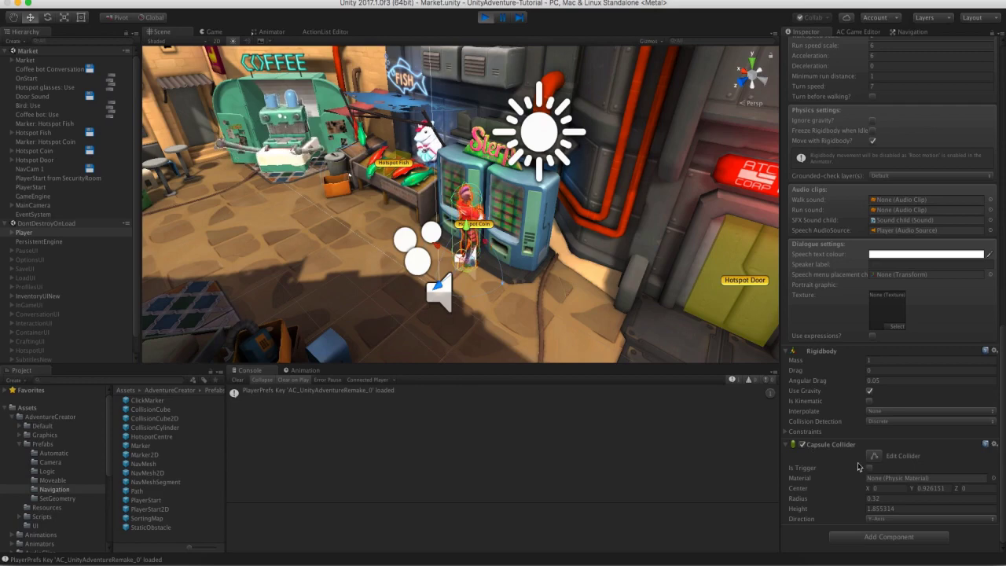
scroll(901, 97, "up", 20)
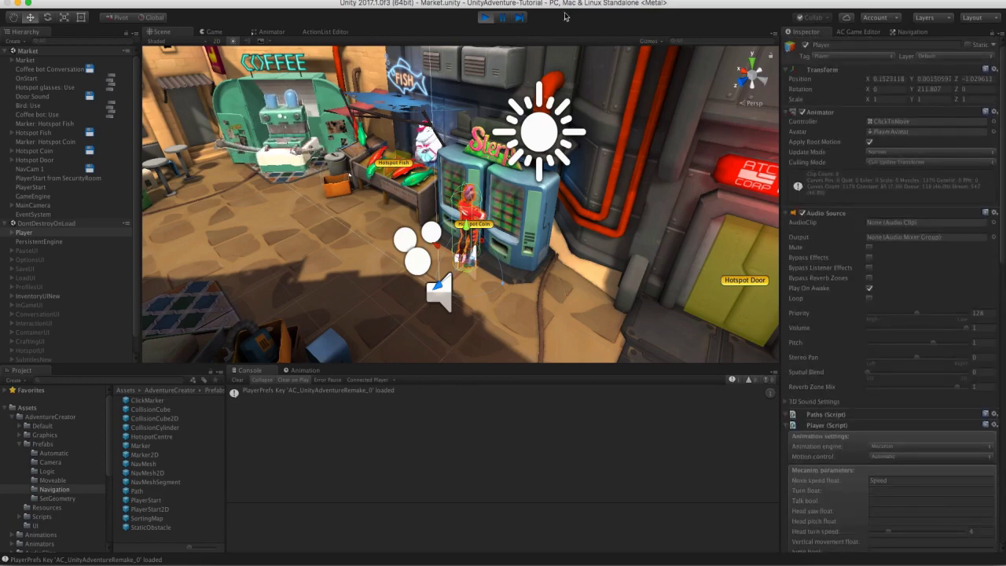
left_click(485, 17)
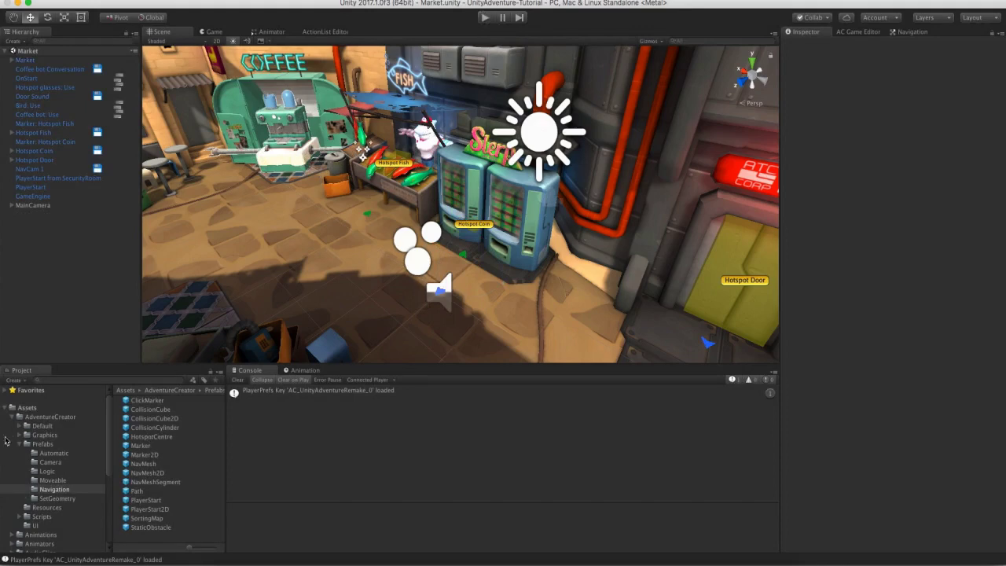
Set the Player prefab in the UnityAdventureRemake folder to the Ignore Raycast layer, for this object only.
left_click(19, 444)
left_click(11, 416)
left_click(39, 519)
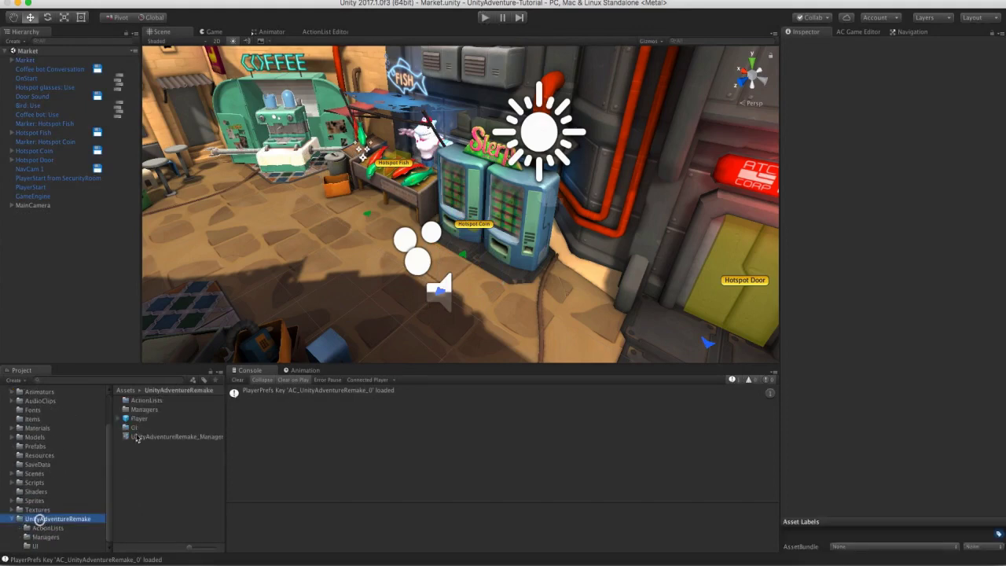
left_click(138, 418)
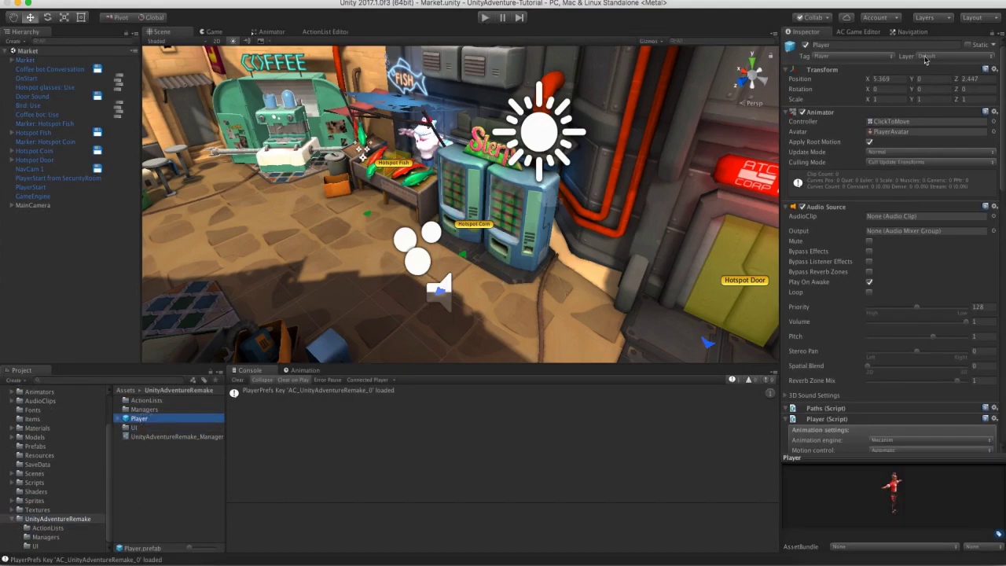
left_click(924, 58)
left_click(936, 75)
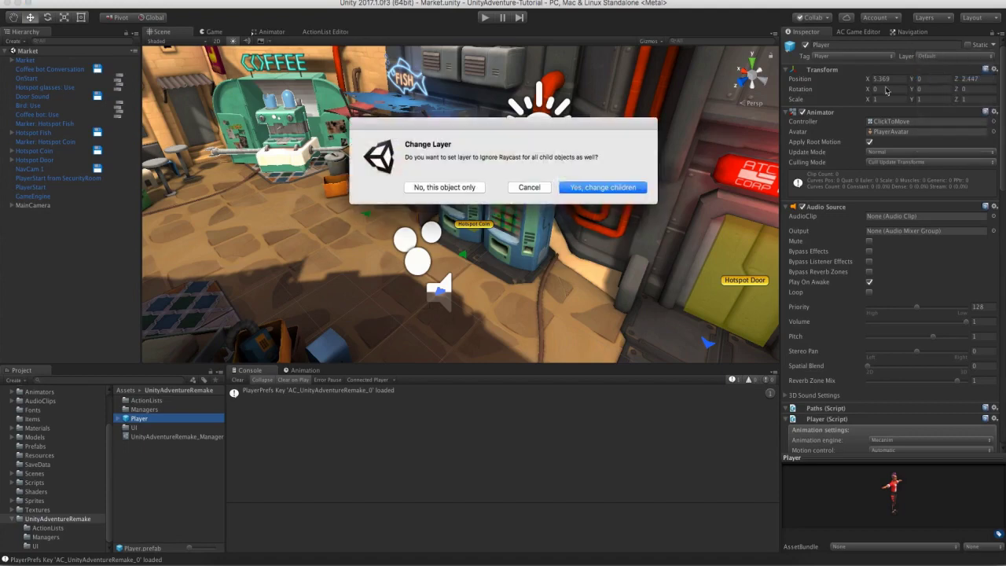
left_click(468, 186)
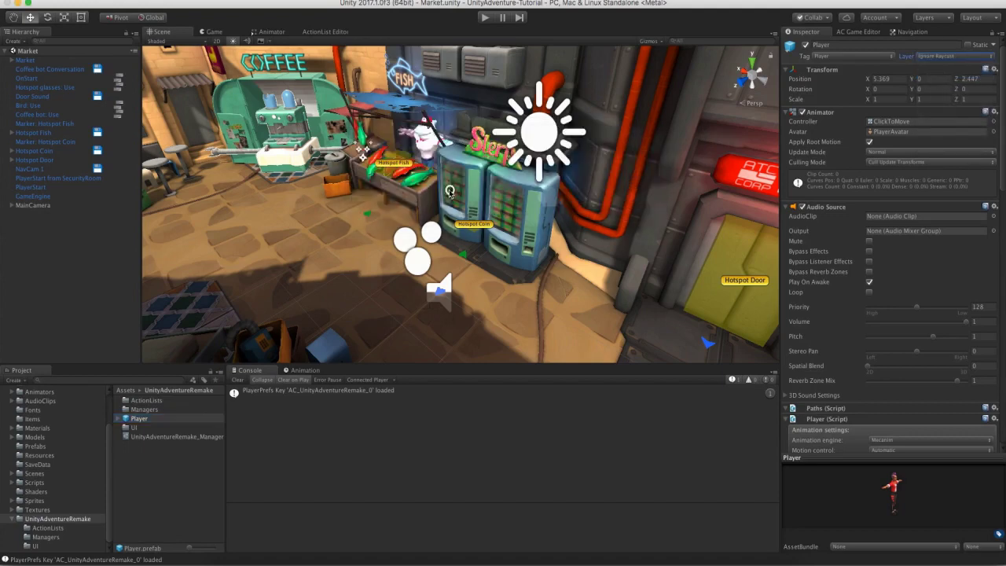
Playtest picking up the coin at the vending machine with the player standing in front of it, and stop the game.
left_click(484, 19)
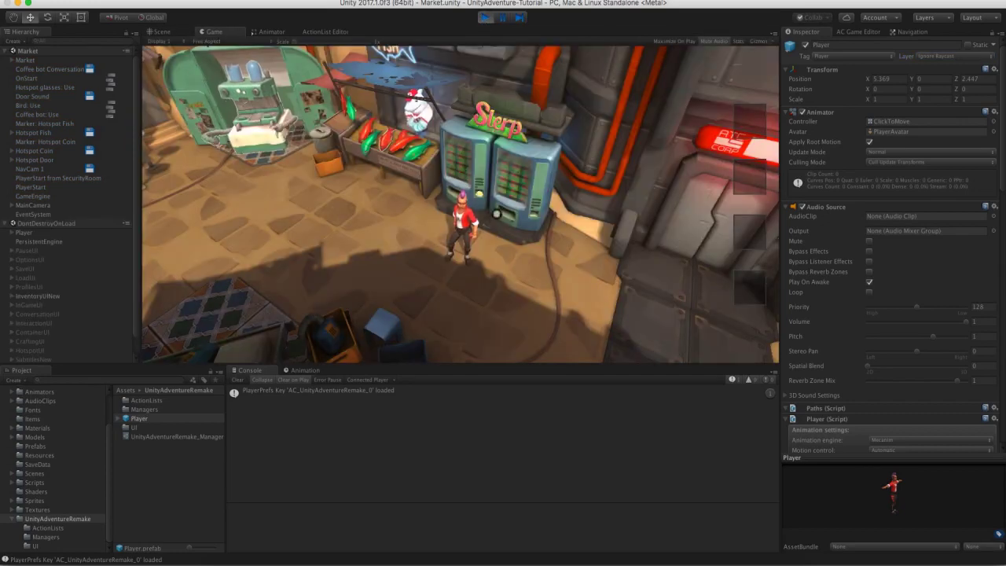
left_click(470, 239)
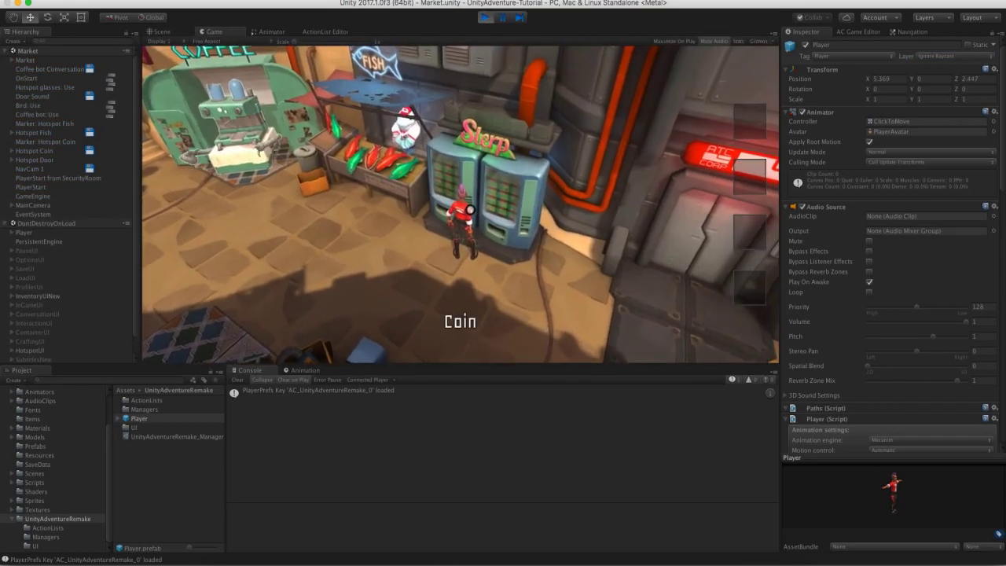
left_click(461, 311)
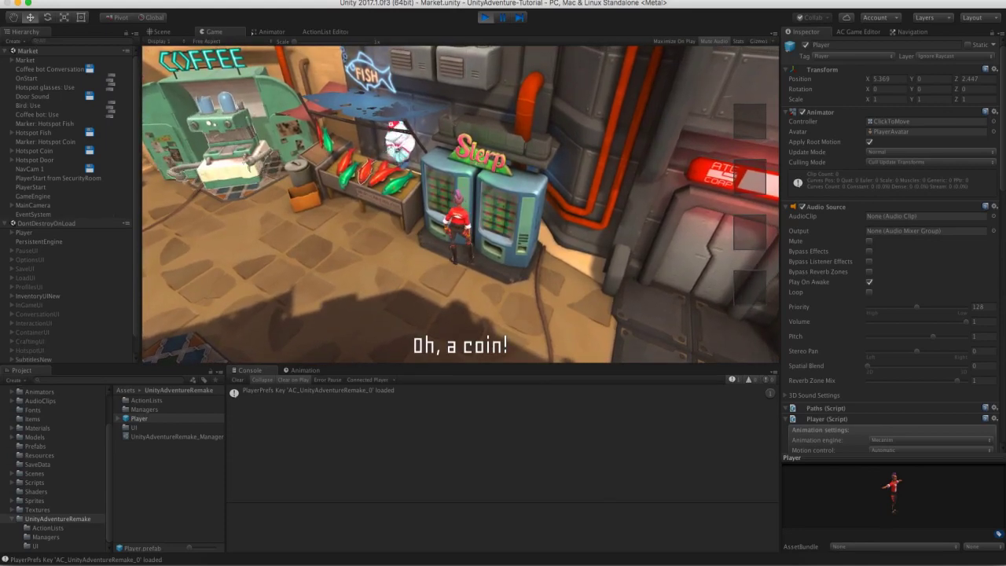
key("super+p")
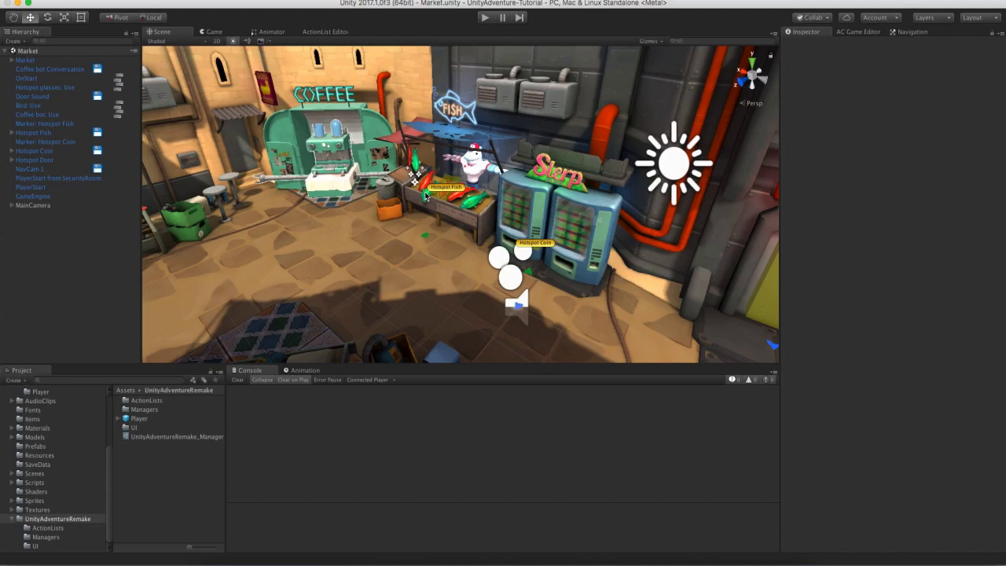
Check the cursor icon choices of the Fish hotspot's Use interaction.
left_click(444, 190)
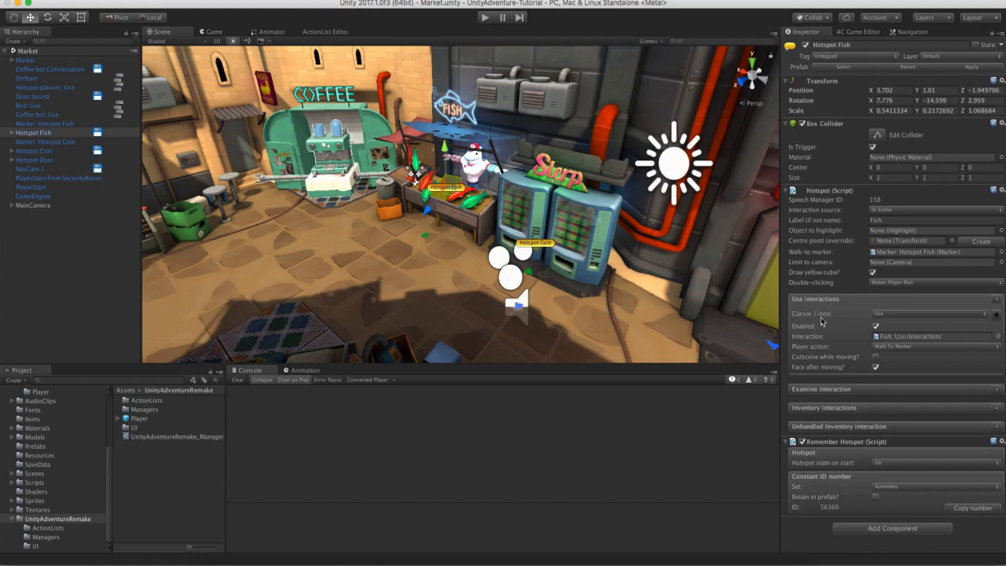
left_click(903, 315)
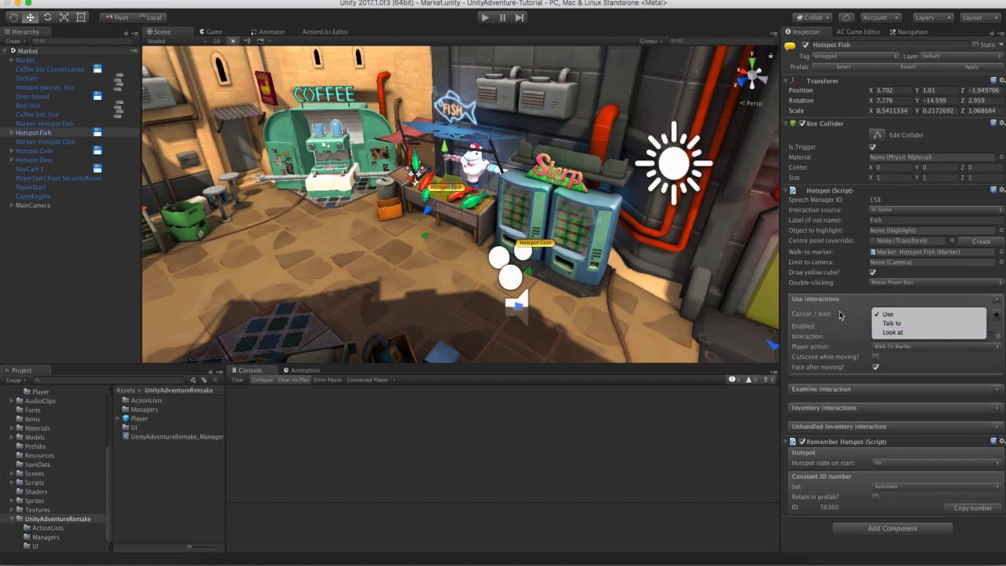
left_click(841, 317)
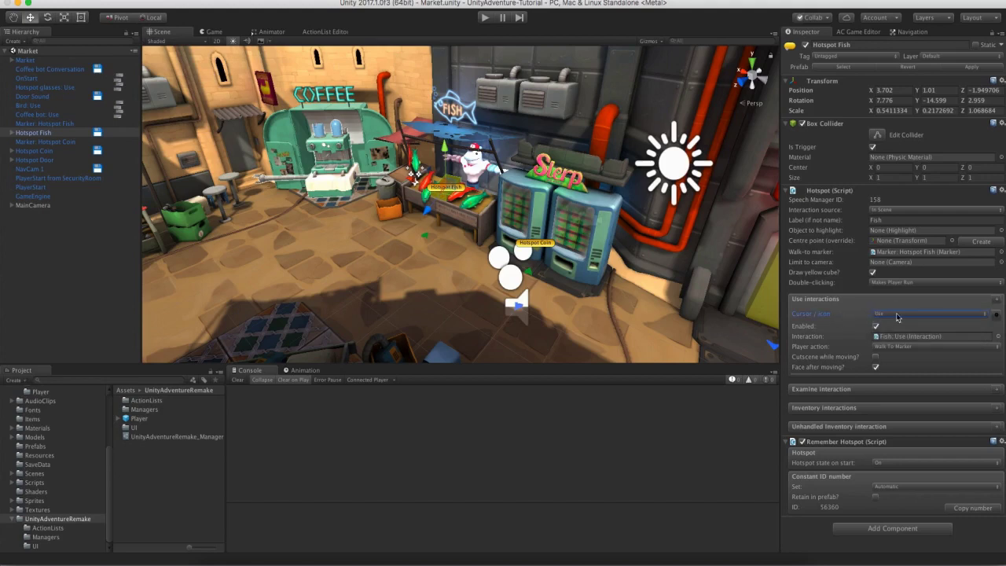
Enable changing the cursor based on interaction in the Cursor manager's interaction icon settings.
left_click(852, 33)
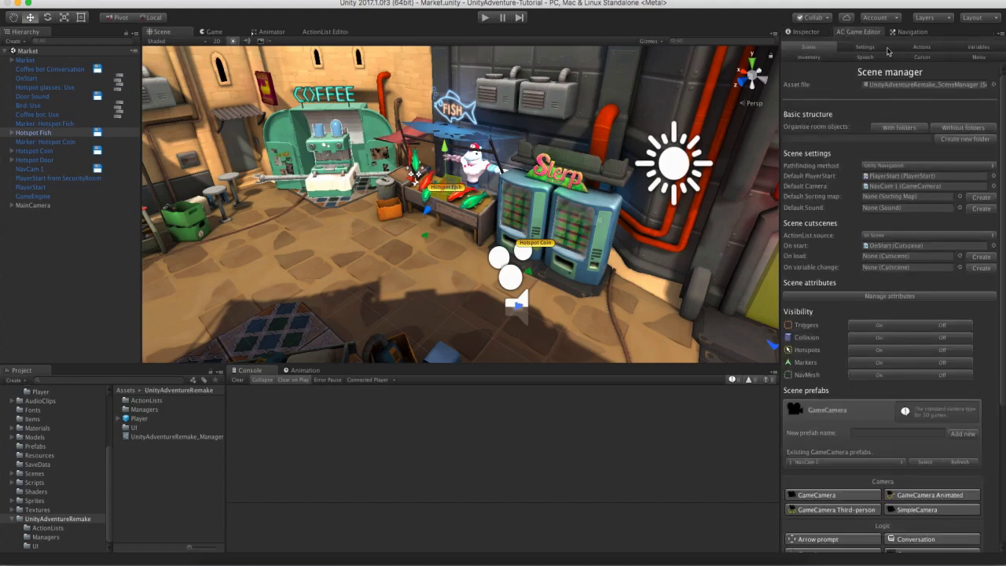
left_click(940, 60)
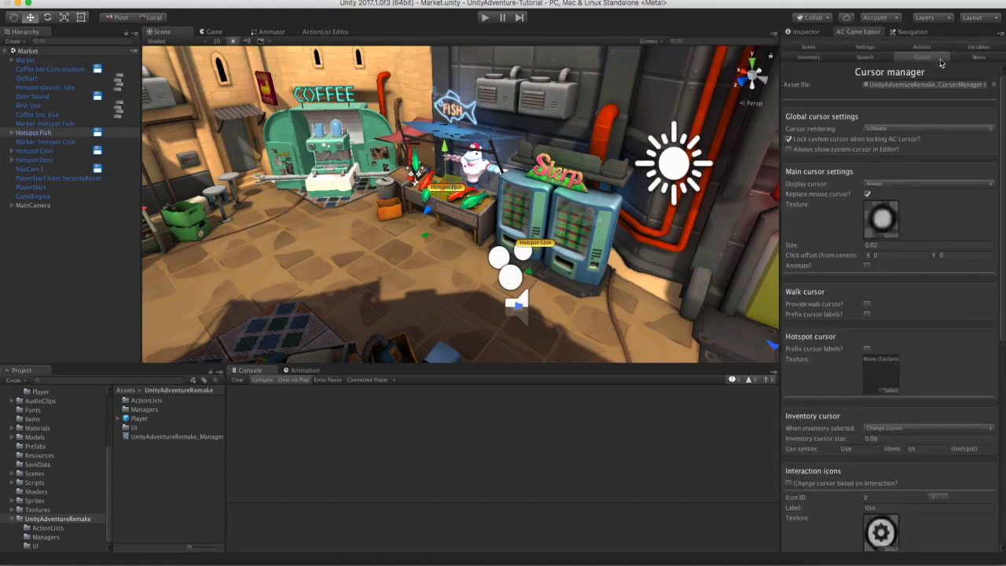
left_click_drag(1001, 148, 1004, 313)
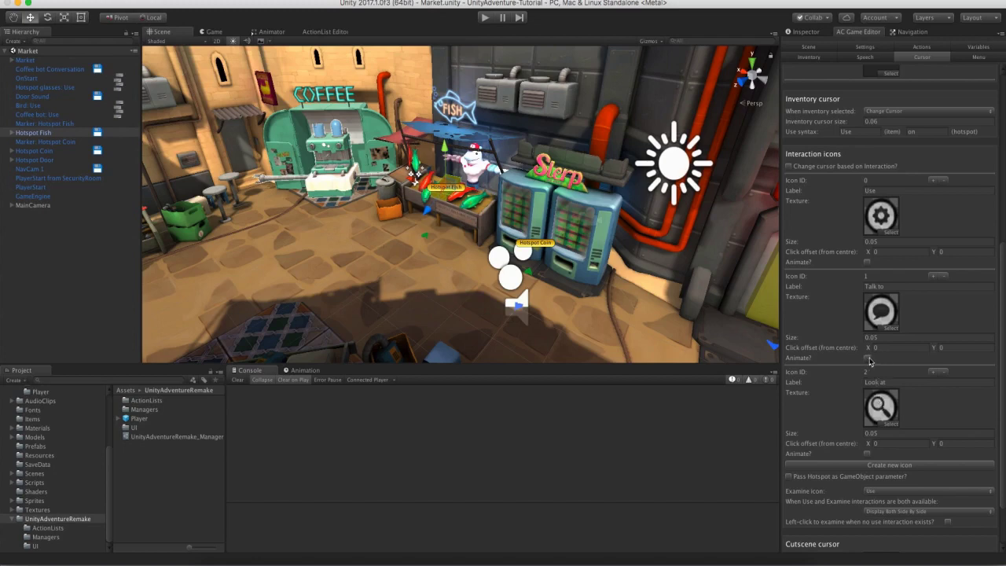
left_click(788, 167)
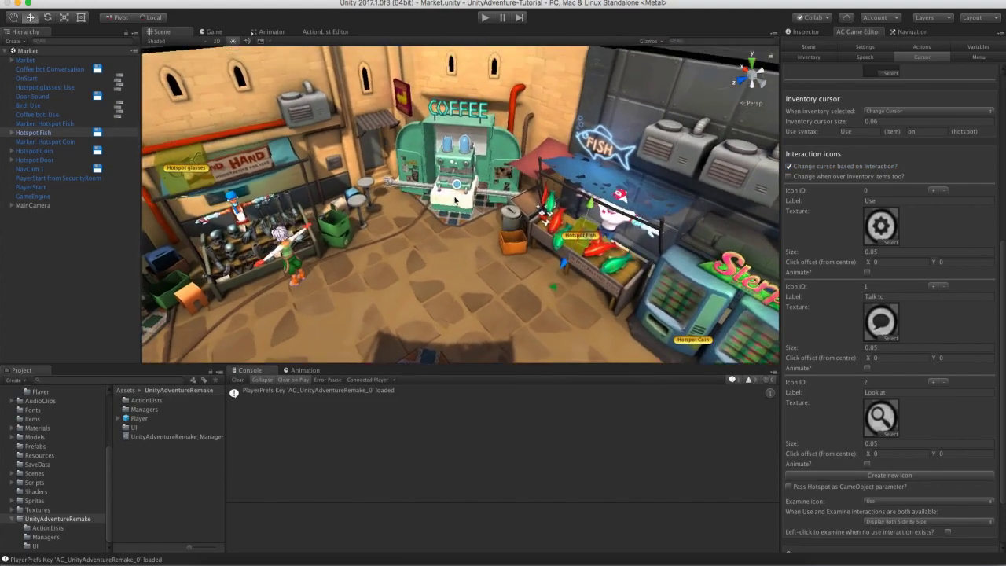
Set the cursor icon of the CoffeeBot hotspot's Use interaction to Talk to, and playtest the scene.
left_click(11, 61)
left_click(33, 86)
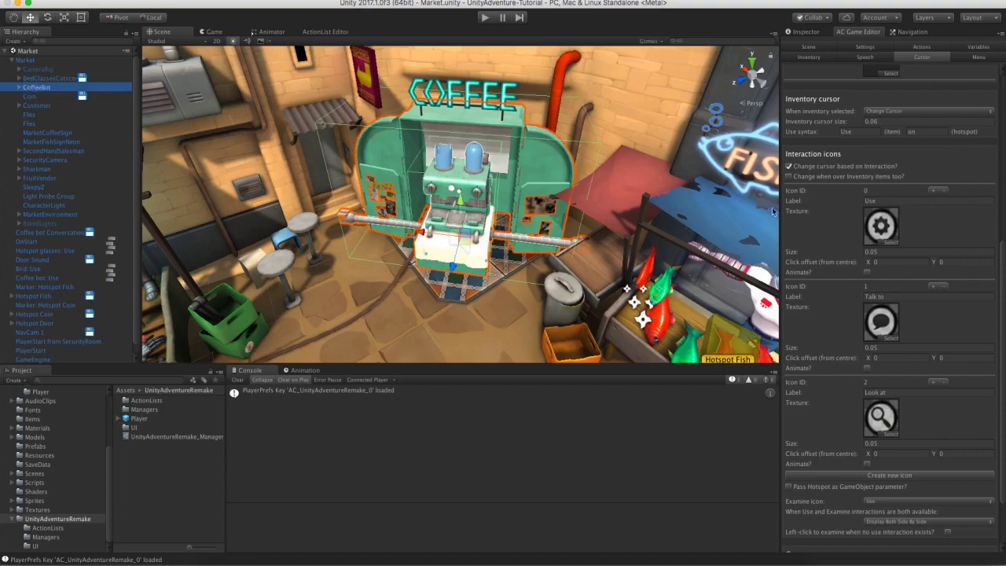
left_click(814, 31)
scroll(844, 257, "down", 15)
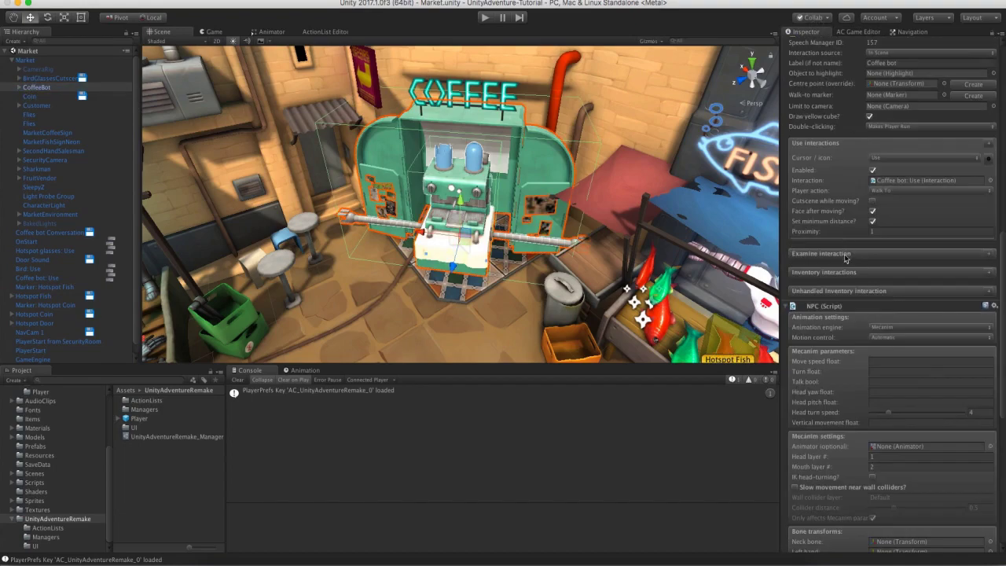
scroll(845, 257, "up", 5)
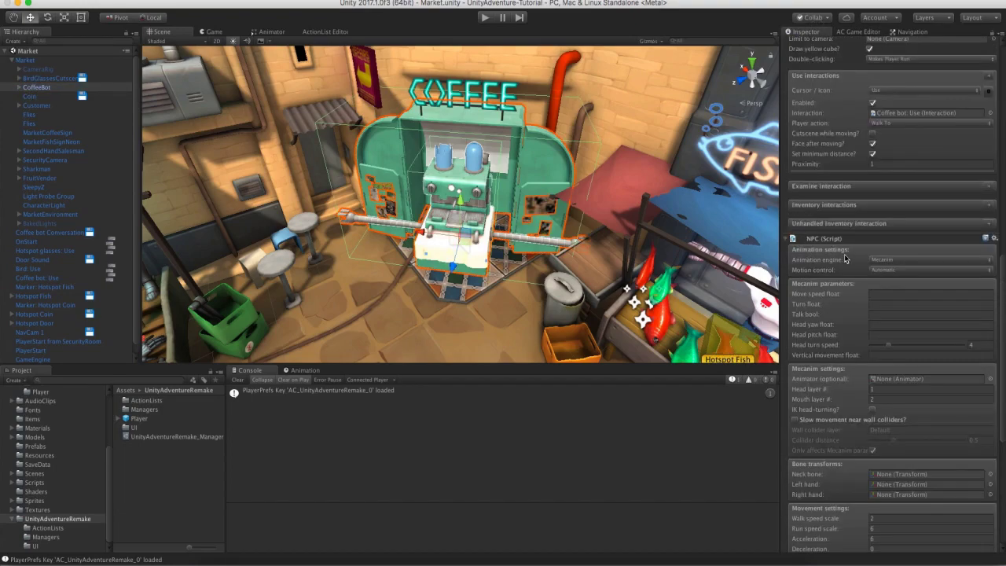
scroll(844, 257, "up", 3)
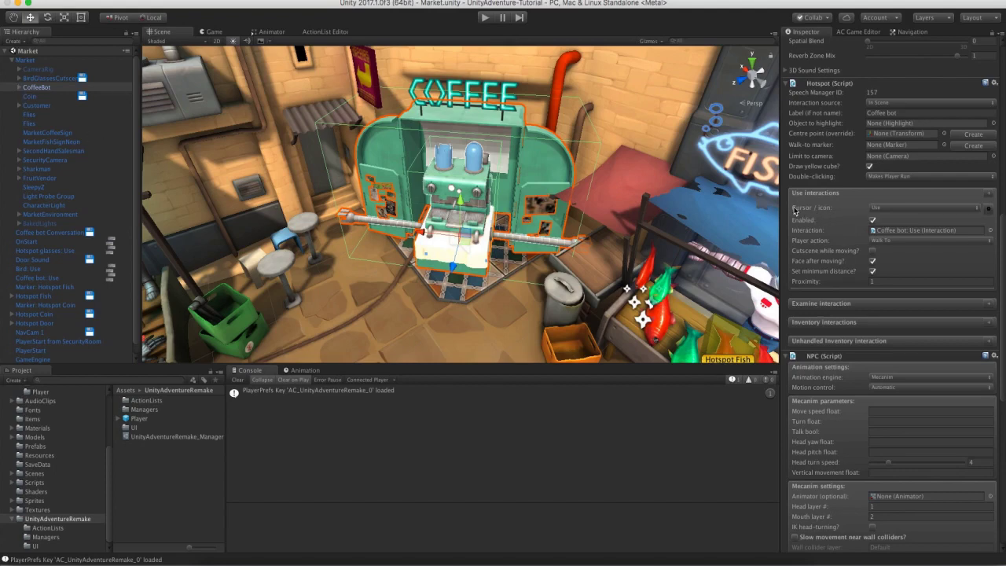
left_click(901, 209)
left_click(900, 217)
left_click(485, 17)
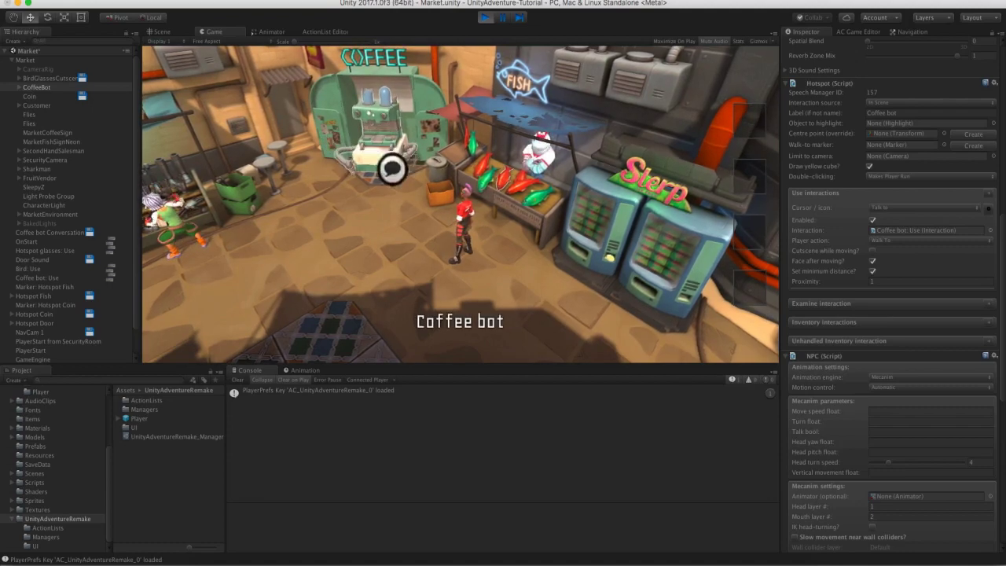
Set the size of the Use, Talk to and Look at interaction icons to 0.03 and try the cursor on the coffee bot.
left_click(848, 32)
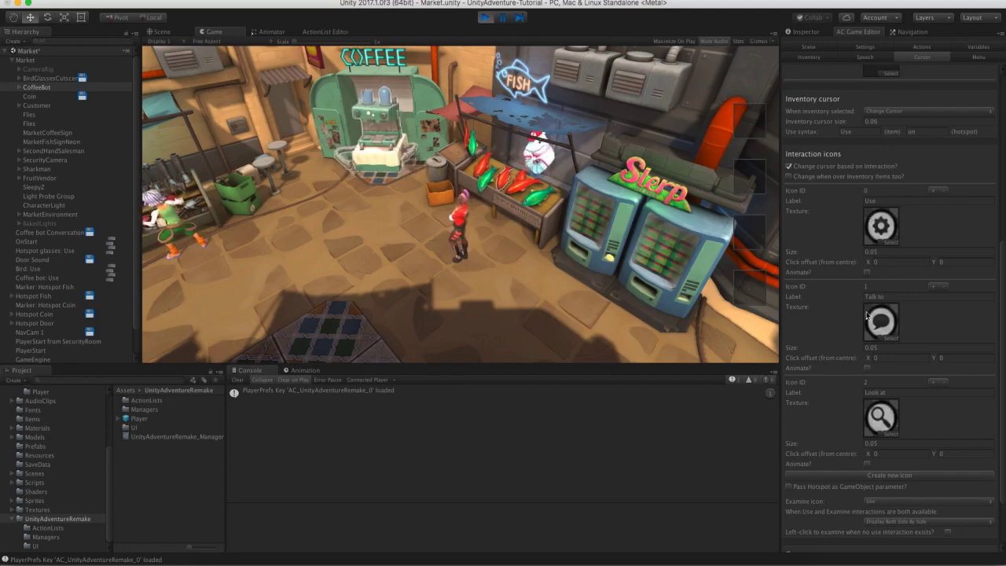
left_click(872, 253)
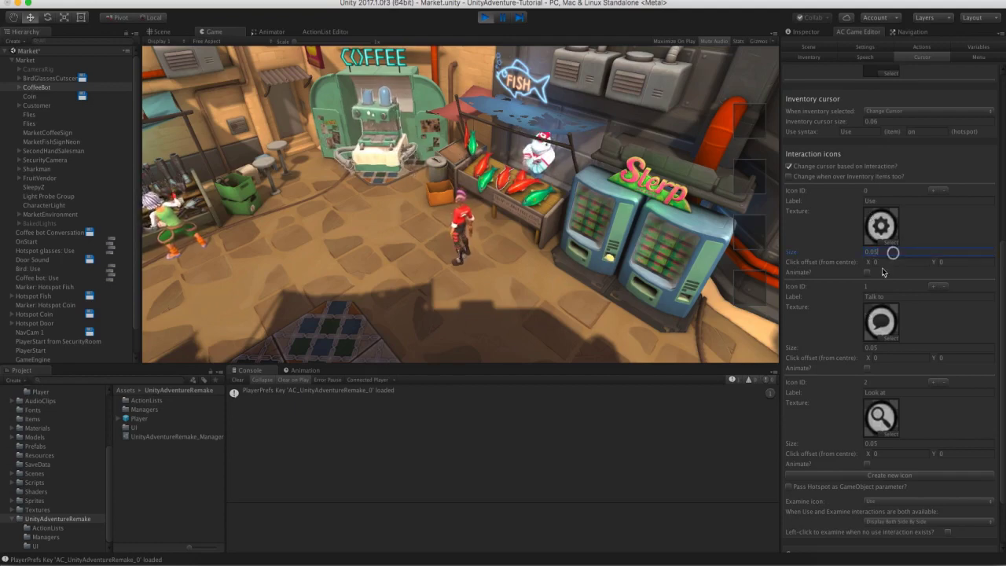
type("0.07")
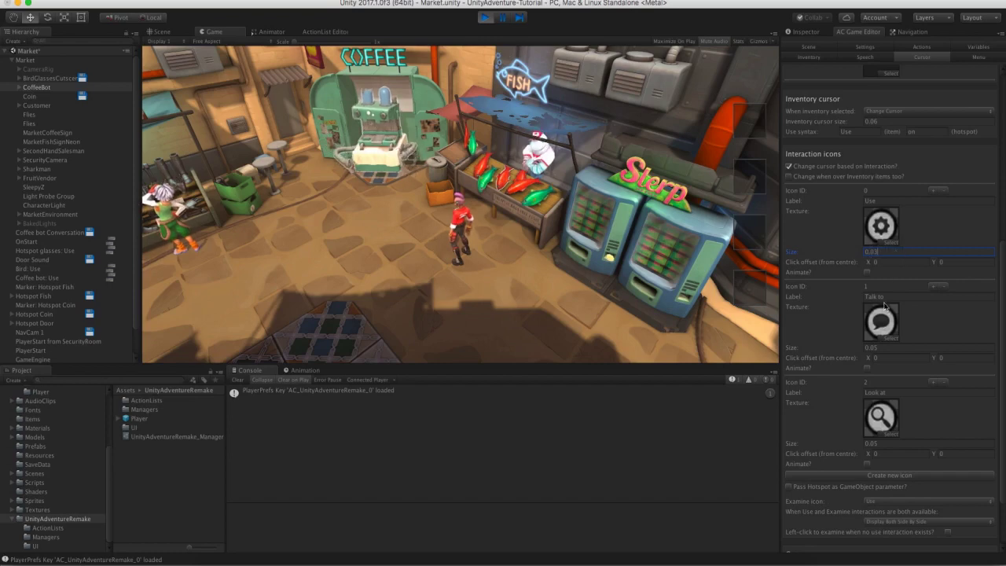
left_click(878, 347)
type("0.03")
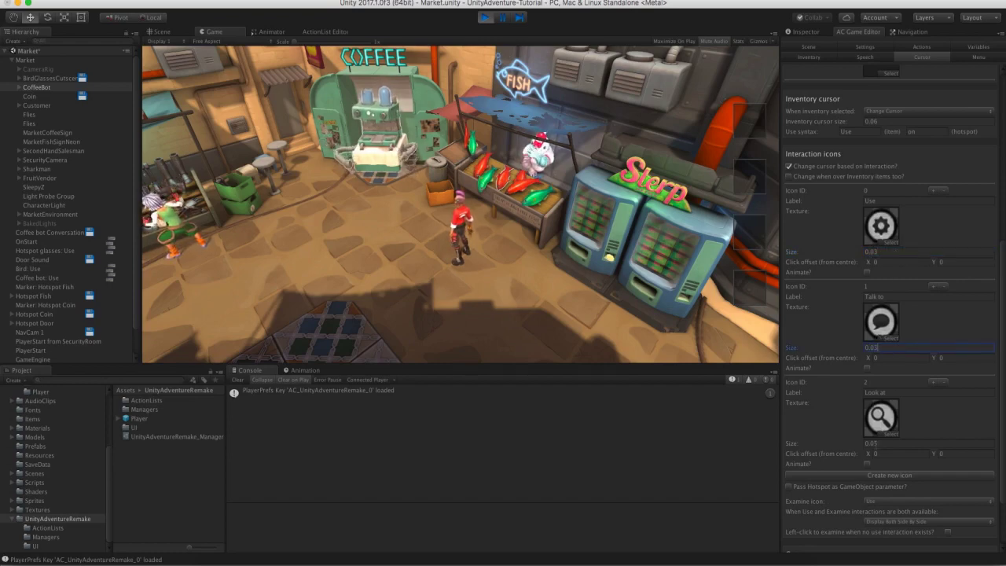
left_click(889, 443)
type("0.03")
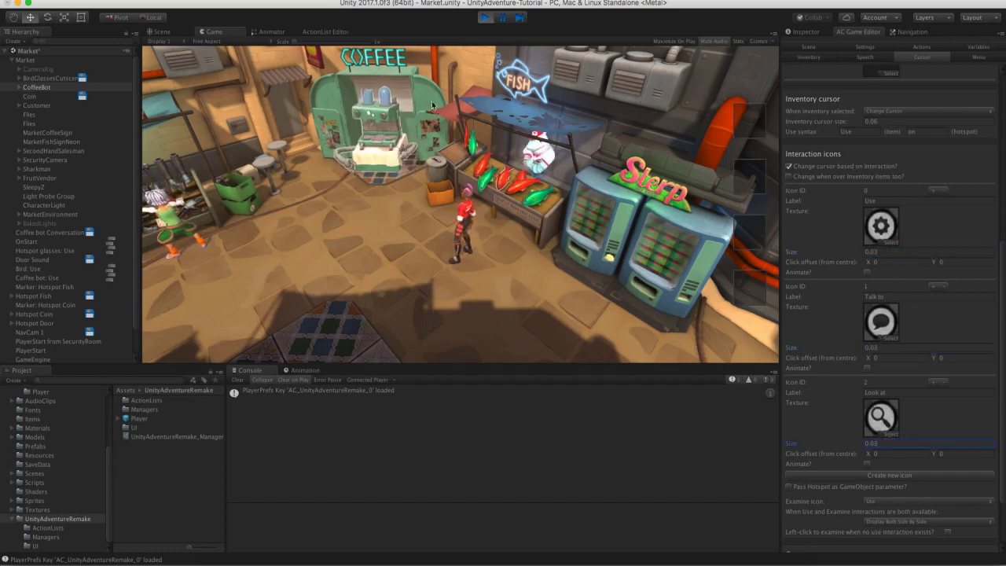
left_click(397, 131)
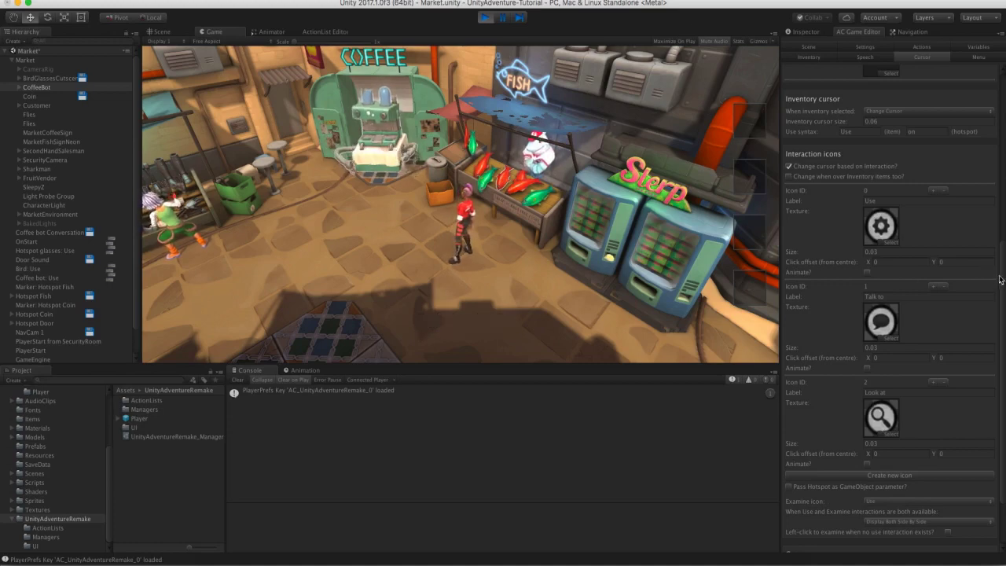
Enable prefixing cursor labels in the Hotspot cursor settings, and playtest the scene by walking the player around the market.
left_click_drag(1002, 281, 1002, 175)
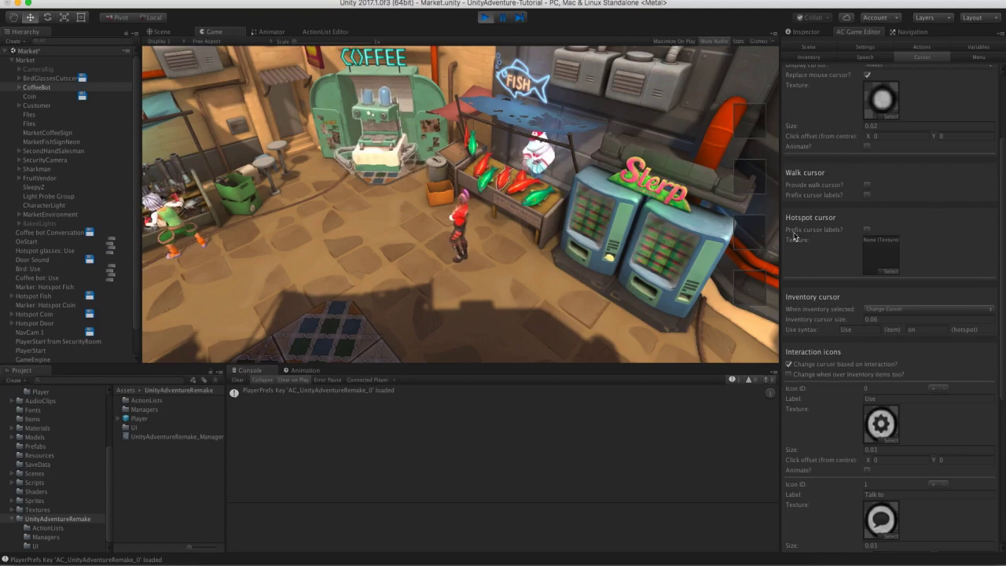
left_click(866, 230)
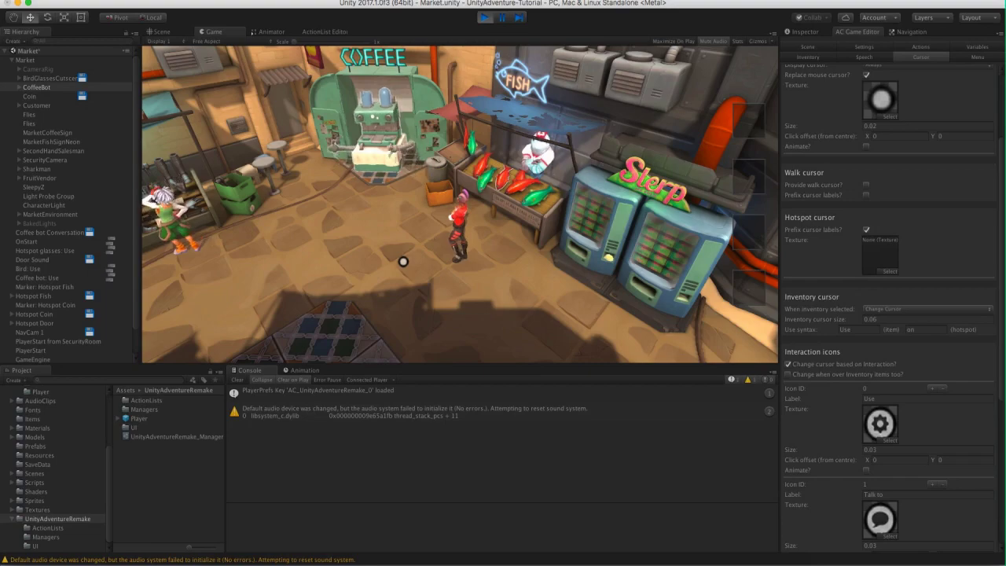
left_click(379, 260)
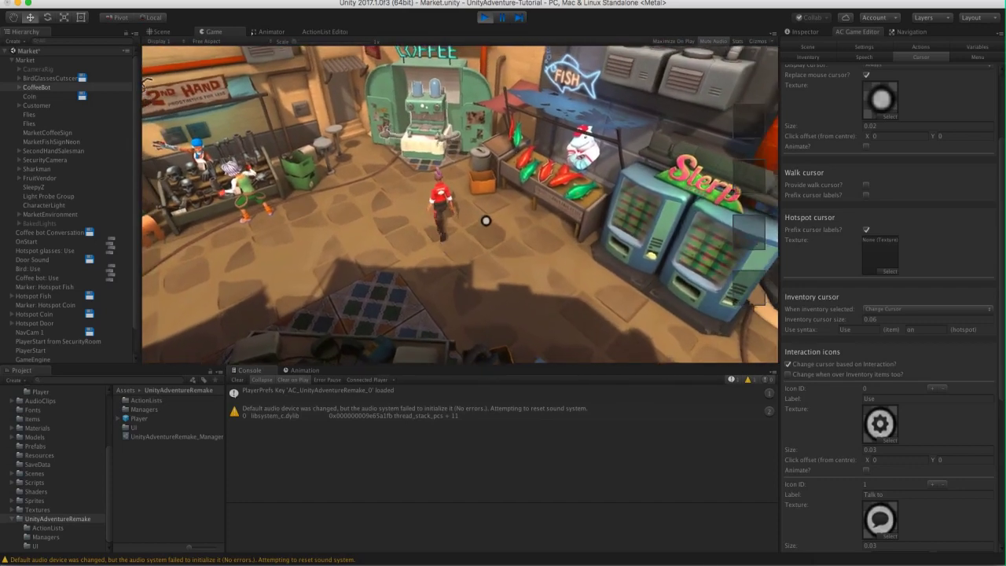
left_click(536, 262)
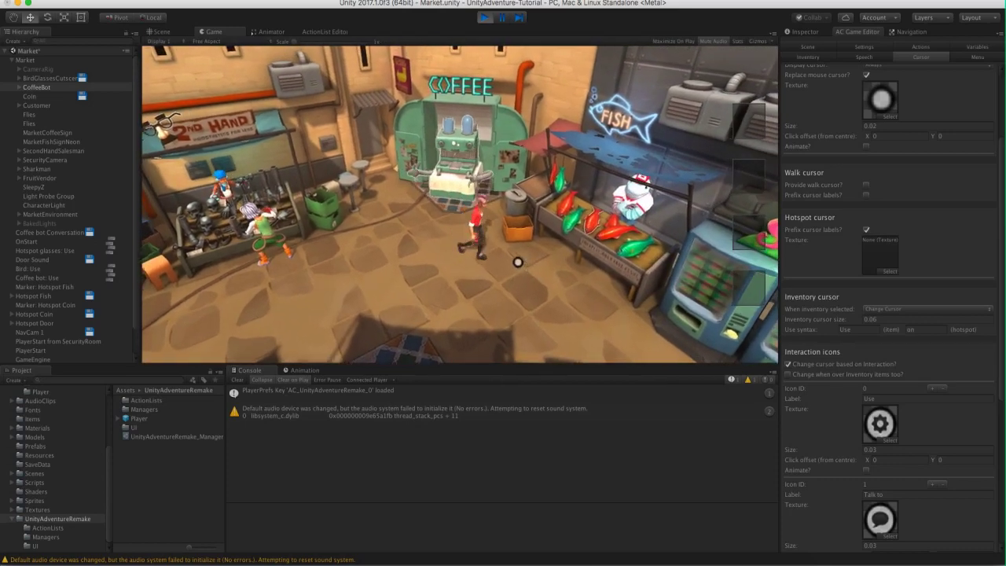
left_click(544, 208)
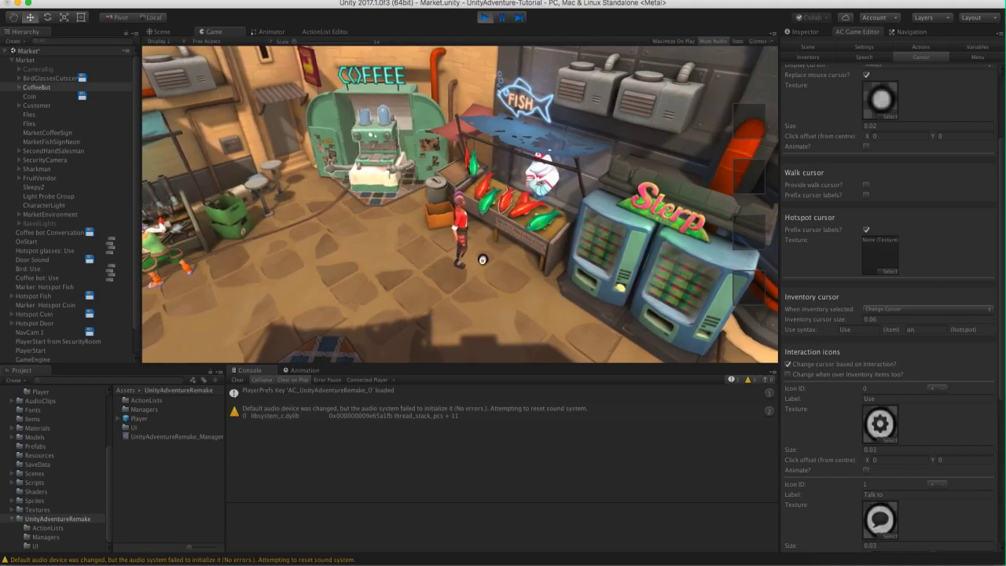
left_click(473, 293)
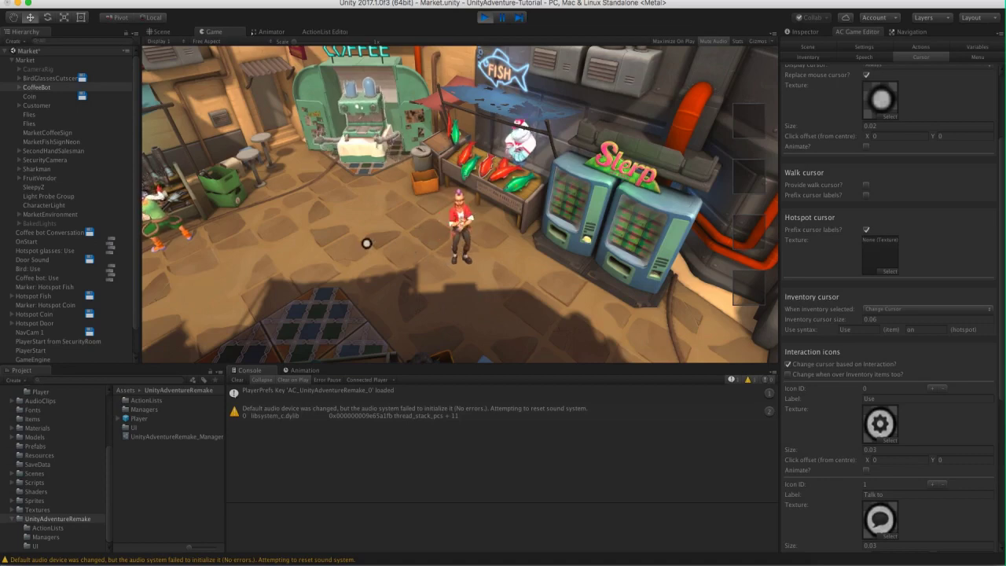
left_click(336, 237)
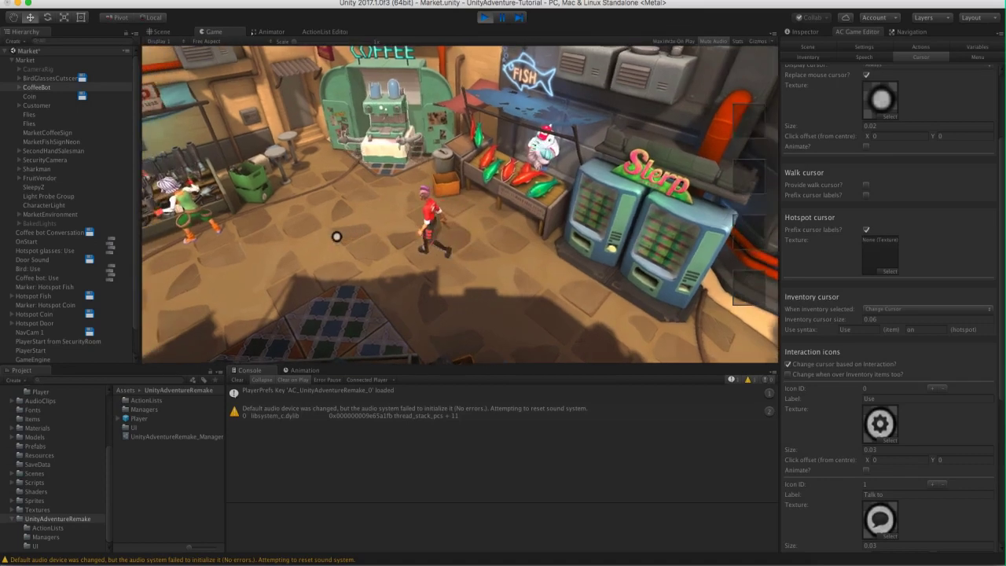
left_click(251, 0)
mouse_move(261, 8)
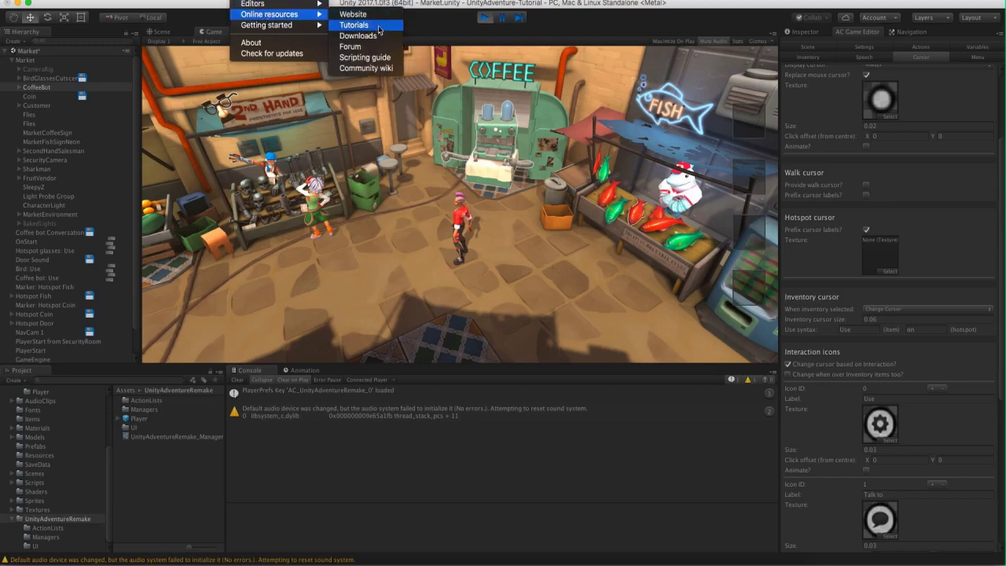
left_click(431, 116)
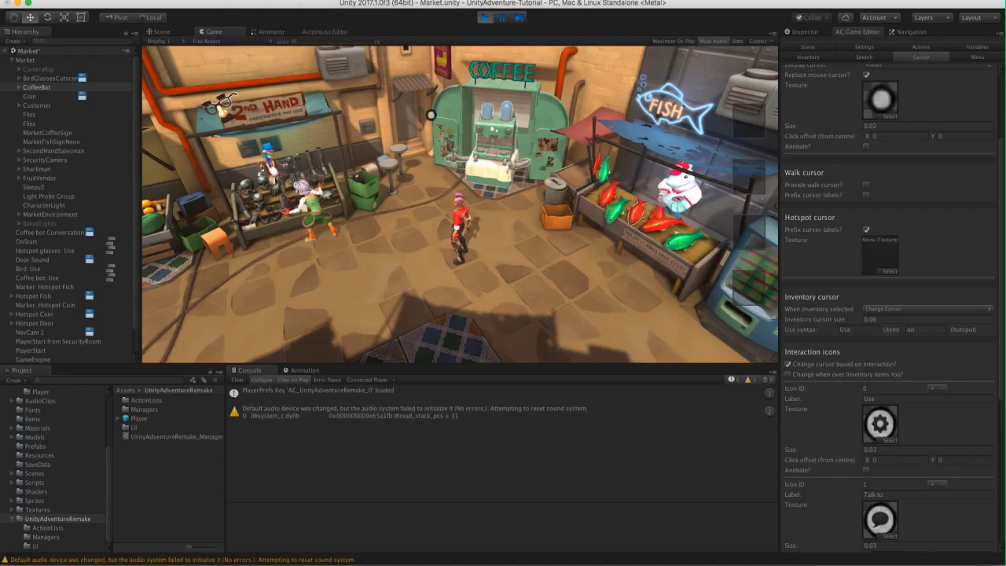